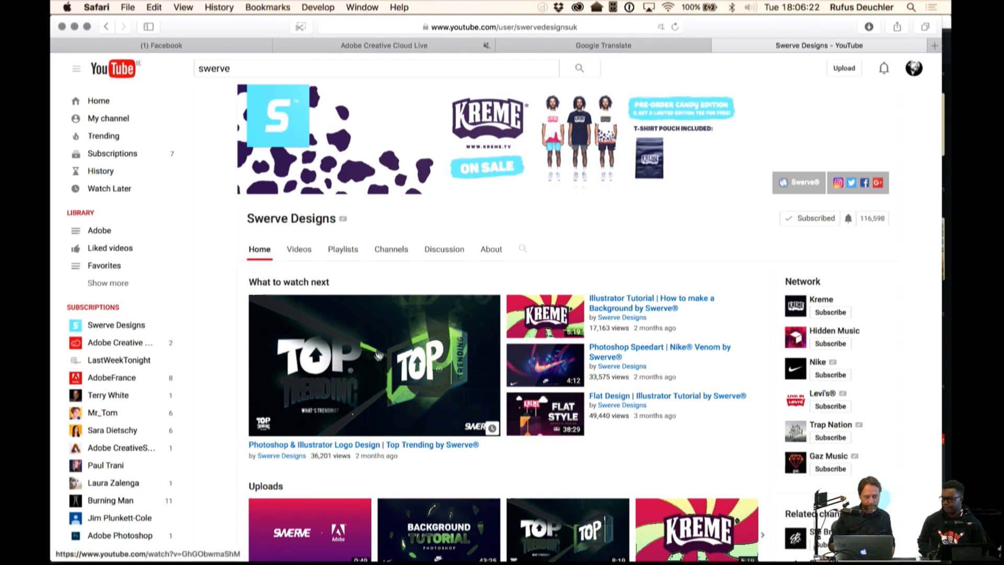
Look over the Swerve Designs channel page, from the featured video through uploads and Speedarts to the Tutorials section
scroll(207, 306, down, 5)
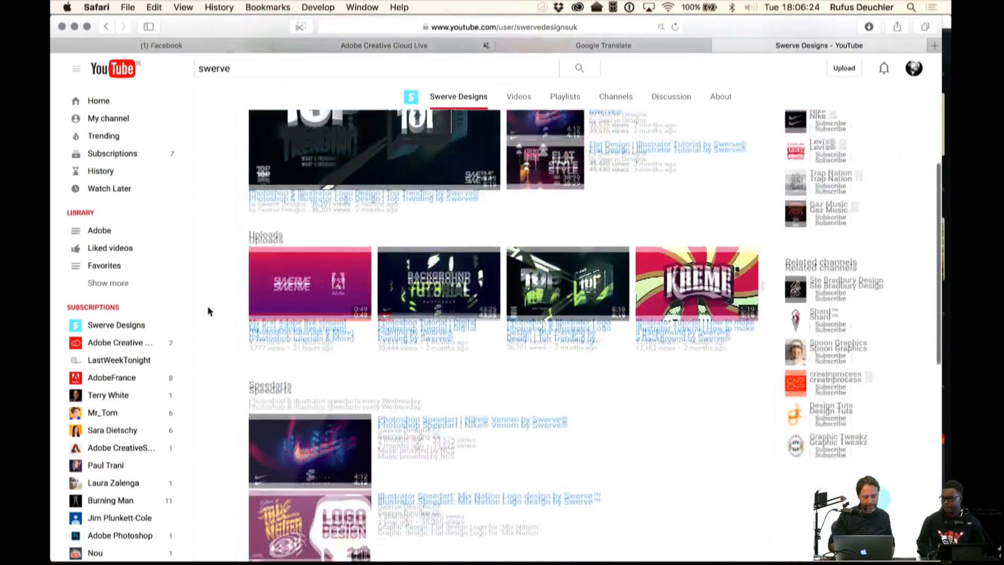
scroll(208, 310, down, 5)
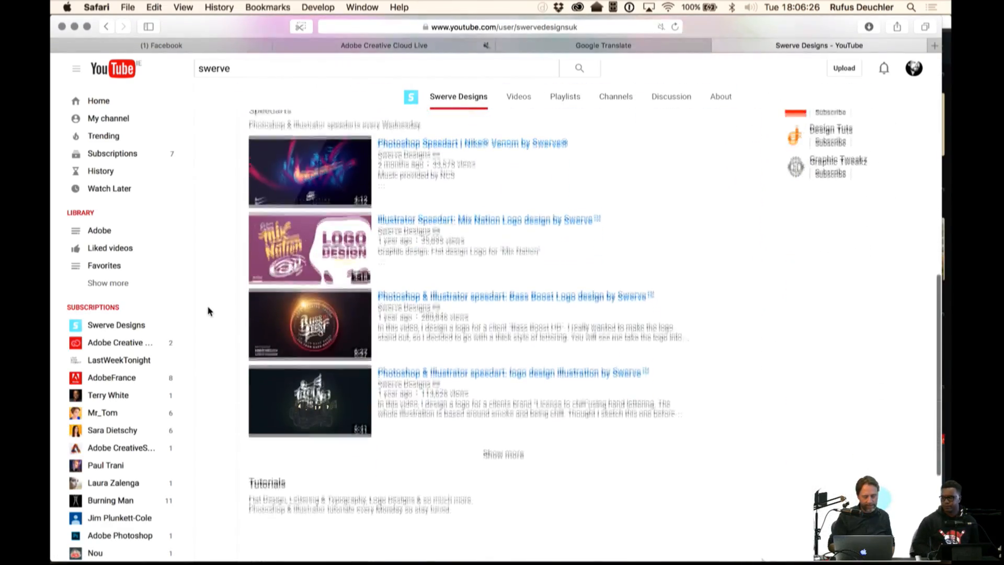
scroll(208, 311, down, 4)
scroll(208, 311, up, 3)
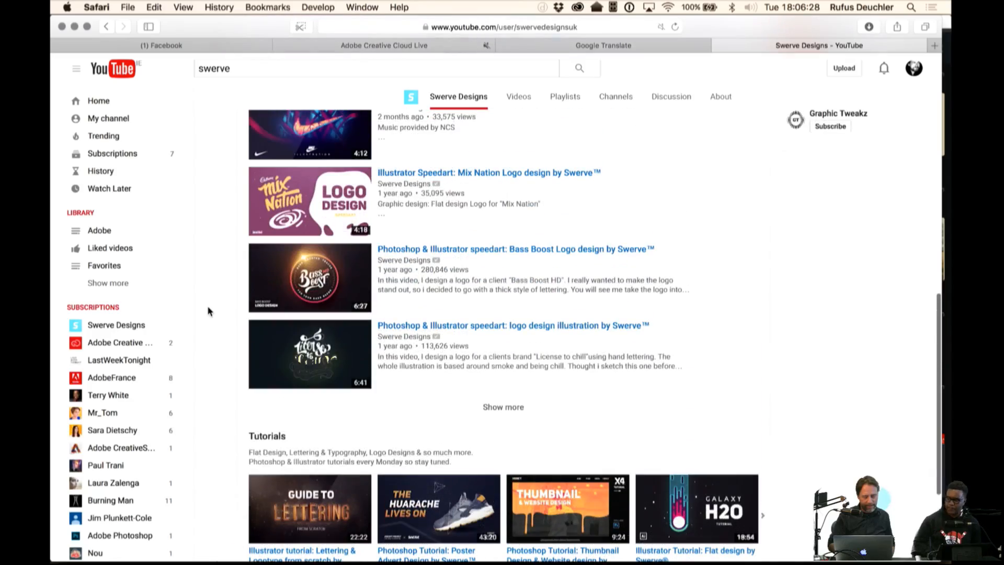
scroll(208, 311, up, 8)
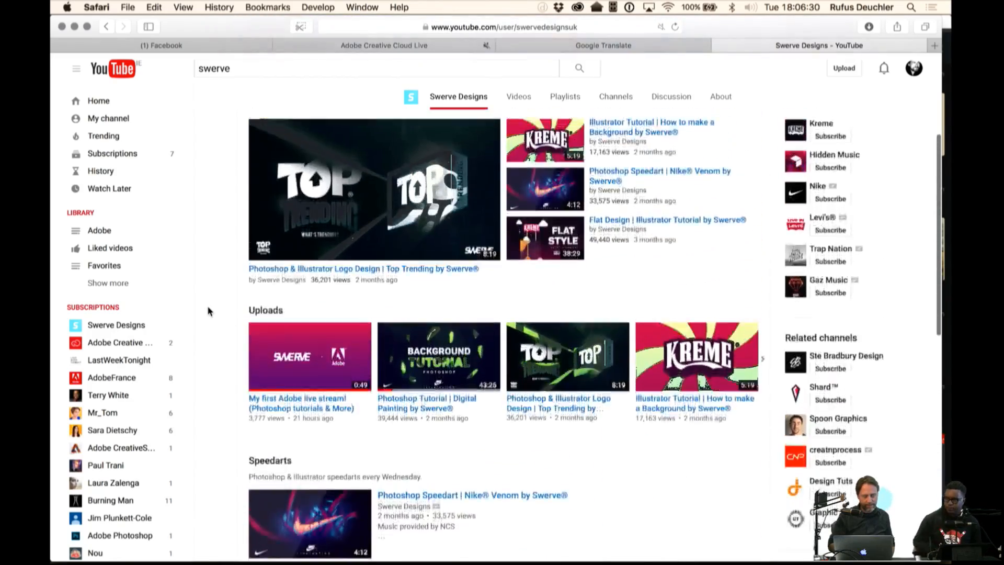
scroll(208, 310, up, 3)
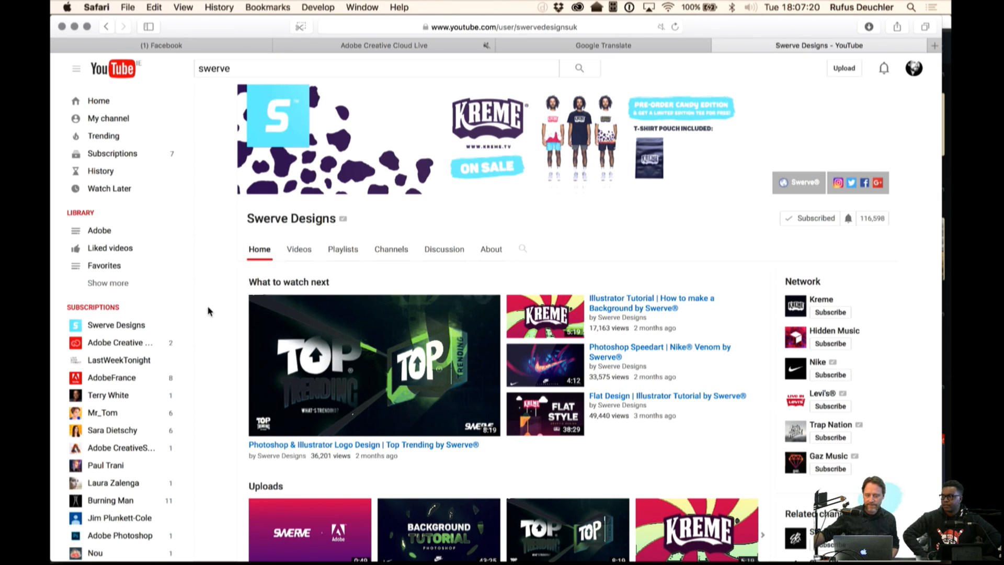
click(574, 24)
key(super+c)
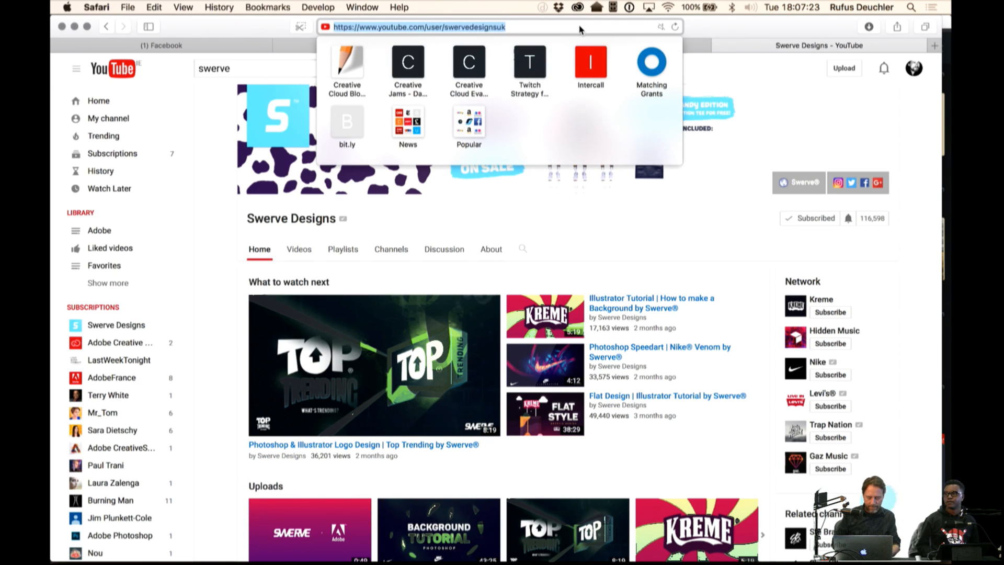
click(290, 52)
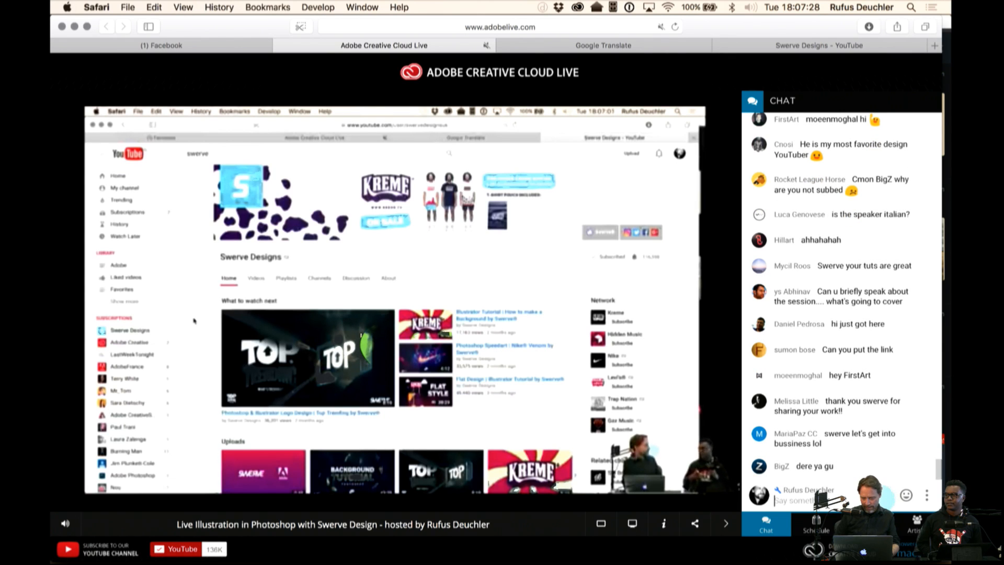
text(S)
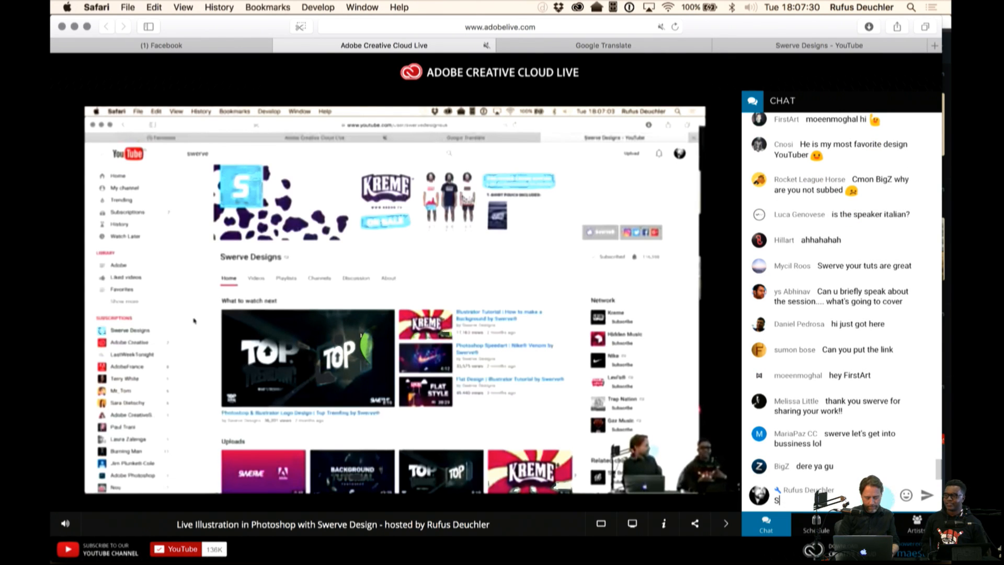
text(werve)
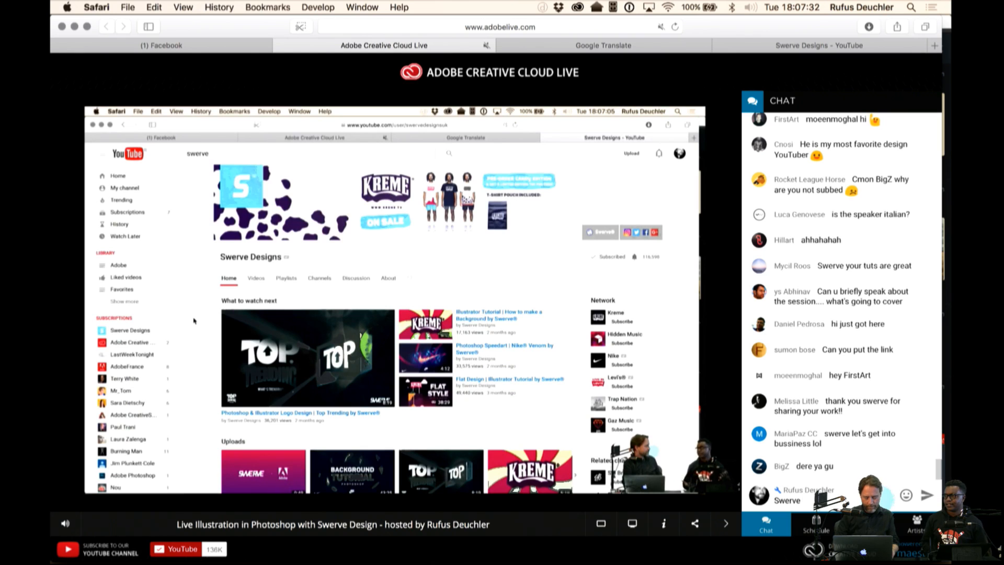
key(super+v)
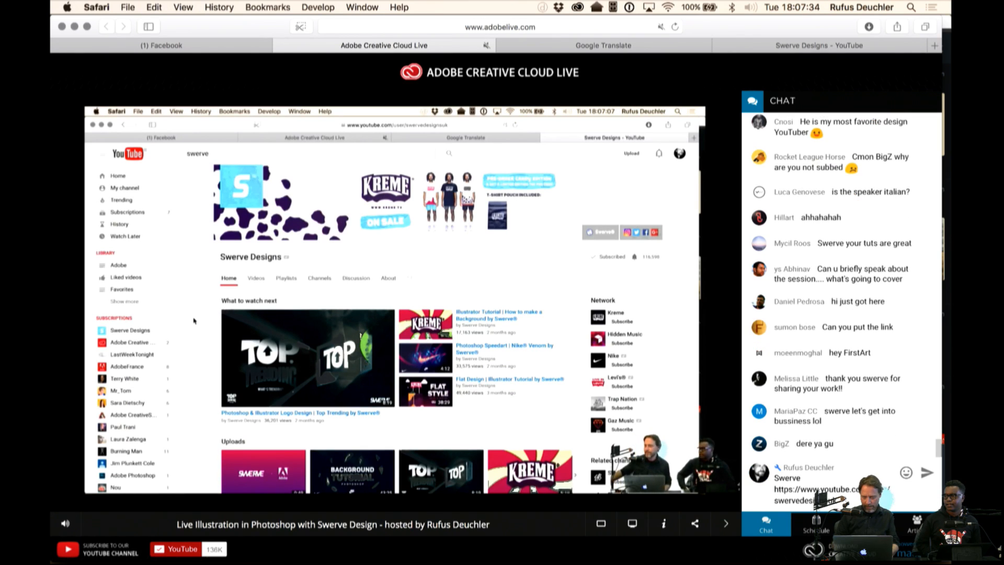
key(Return)
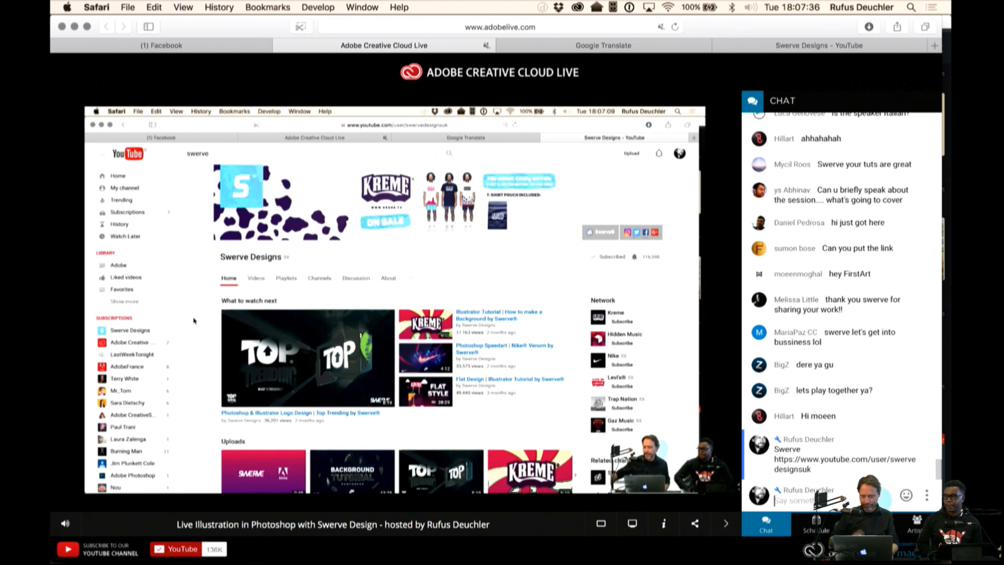
Return to the Swerve Designs YouTube page and examine its uploads, Speedarts and Tutorials videos
click(797, 46)
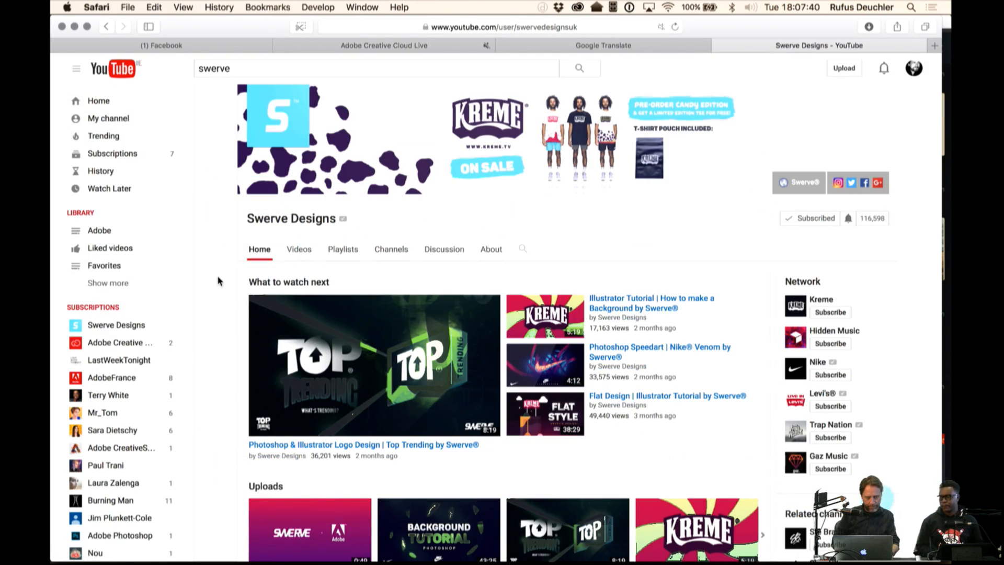
scroll(218, 278, down, 5)
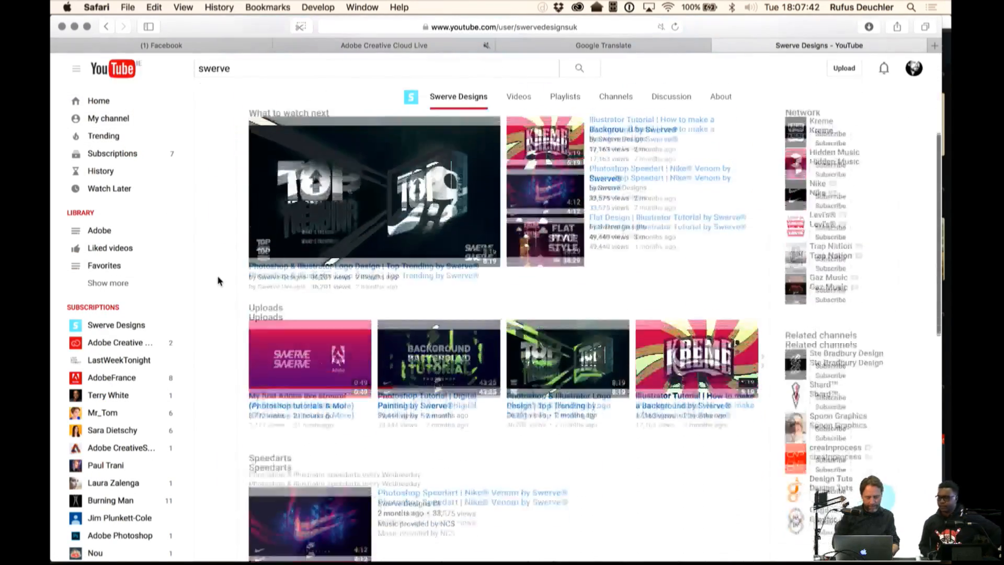
scroll(217, 275, down, 5)
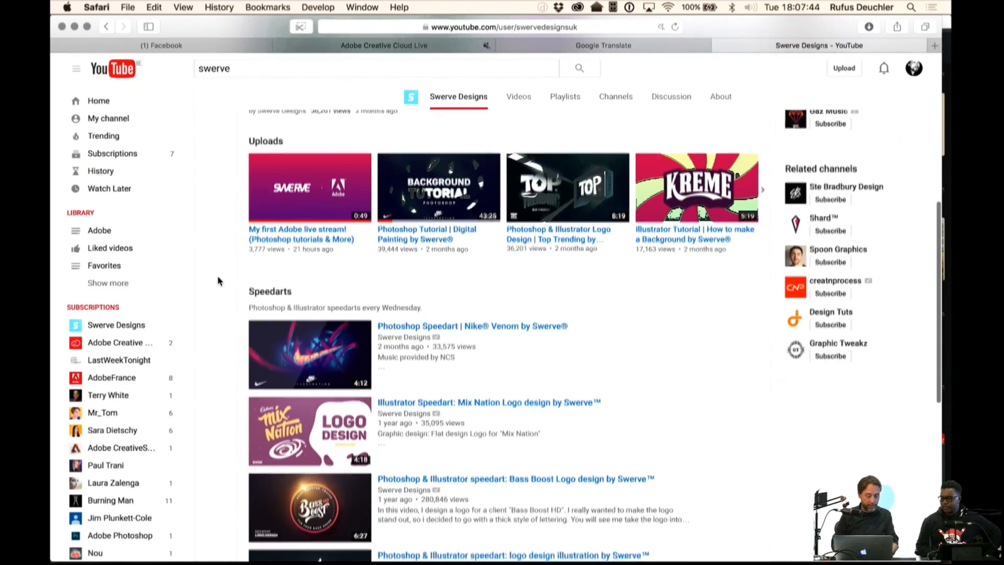
scroll(218, 275, down, 2)
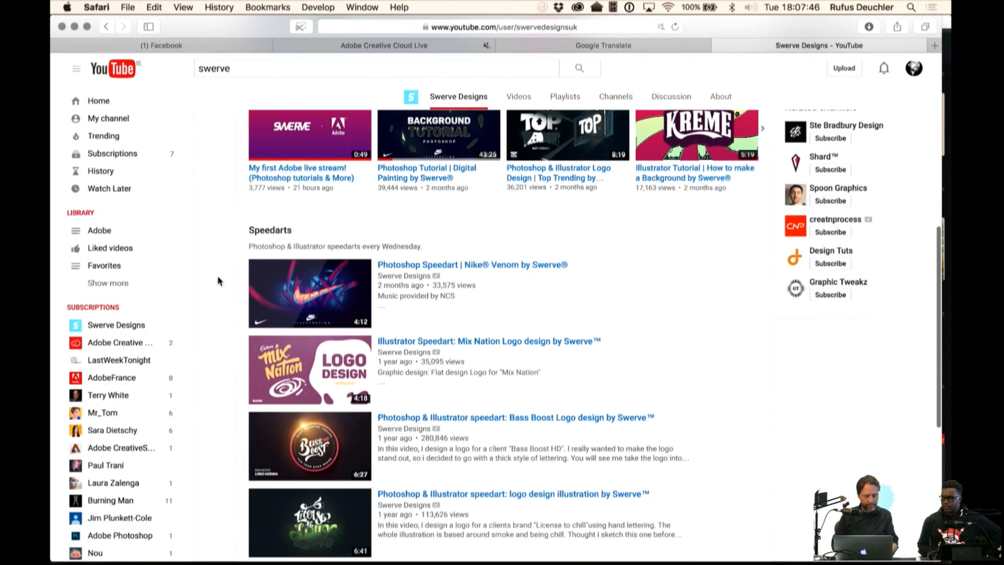
scroll(218, 281, down, 1)
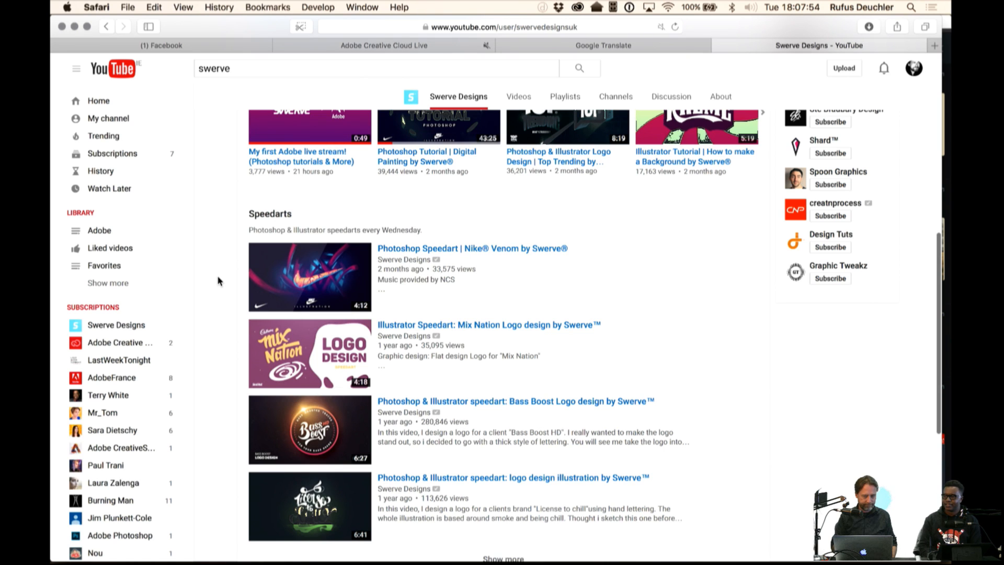
scroll(217, 276, down, 1)
scroll(218, 277, up, 2)
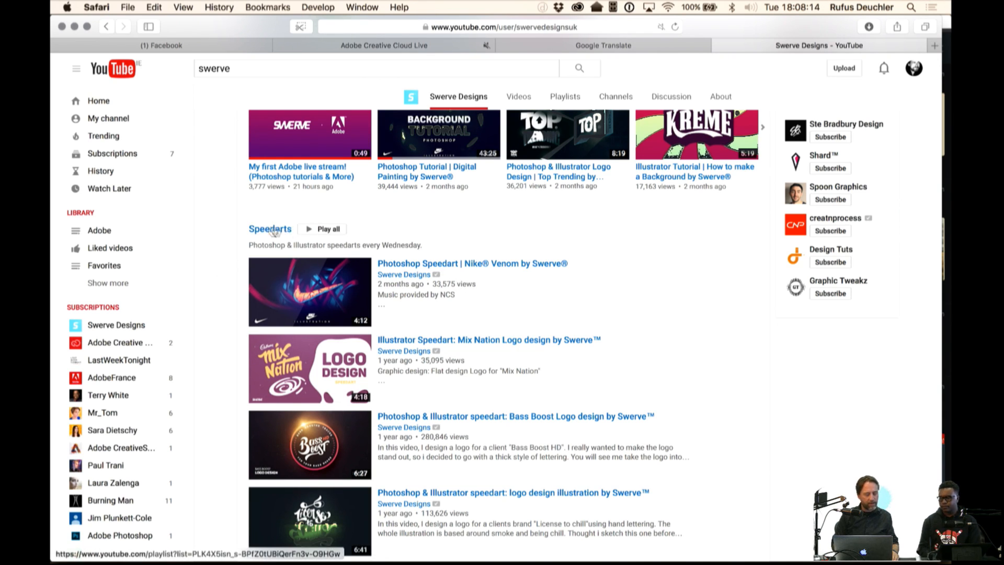
scroll(215, 275, down, 3)
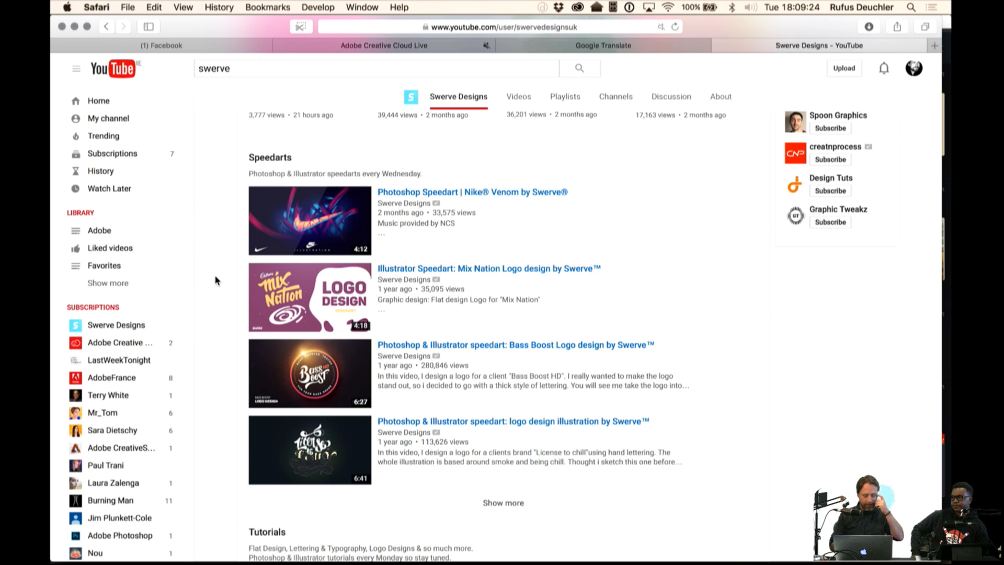
scroll(233, 372, down, 5)
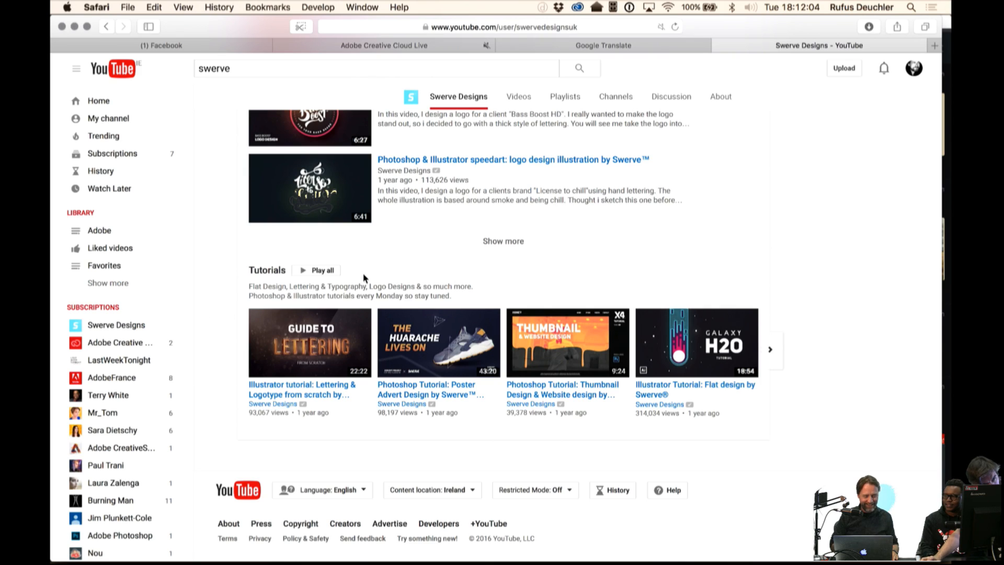
Go back over the channel's Speedarts and Uploads sections, up toward the start of the page
scroll(365, 276, up, 3)
scroll(365, 277, up, 8)
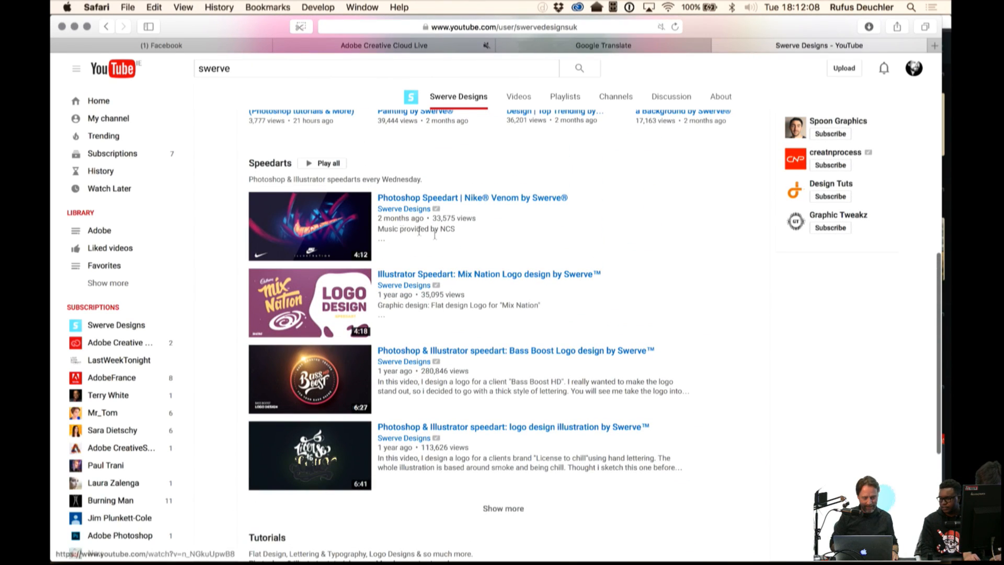
scroll(484, 249, up, 2)
scroll(484, 249, up, 6)
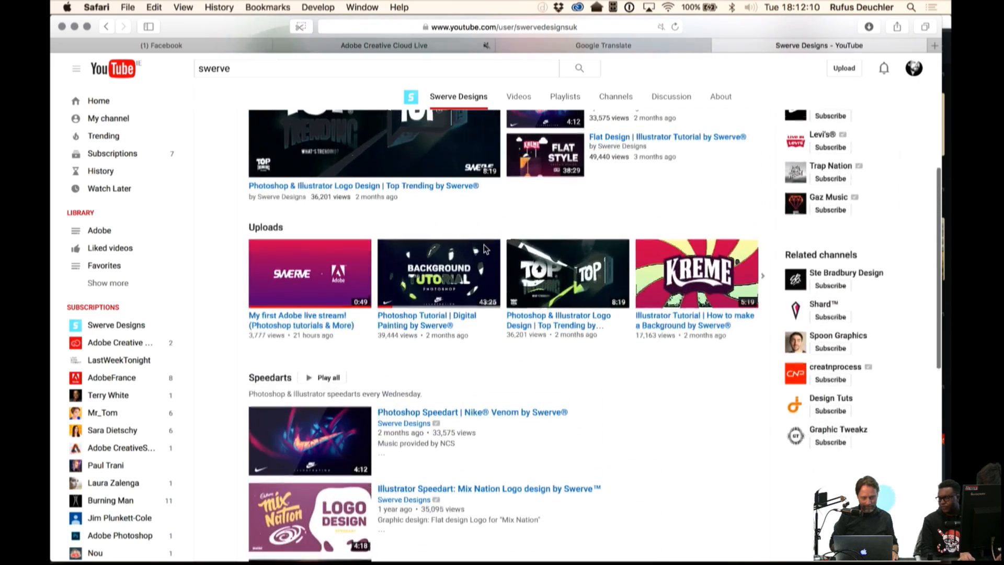
scroll(485, 251, down, 3)
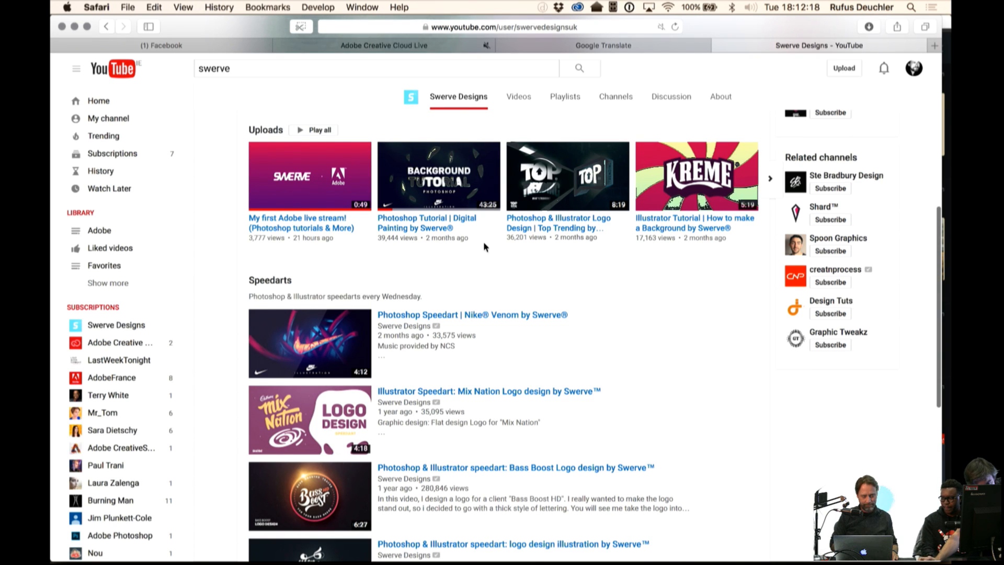
scroll(484, 248, down, 2)
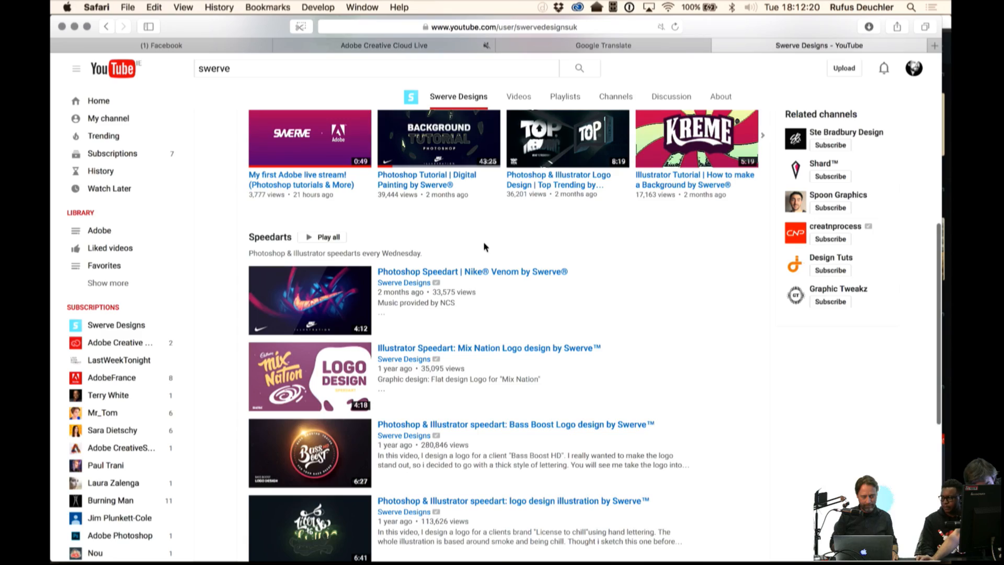
scroll(484, 247, up, 5)
scroll(484, 248, up, 3)
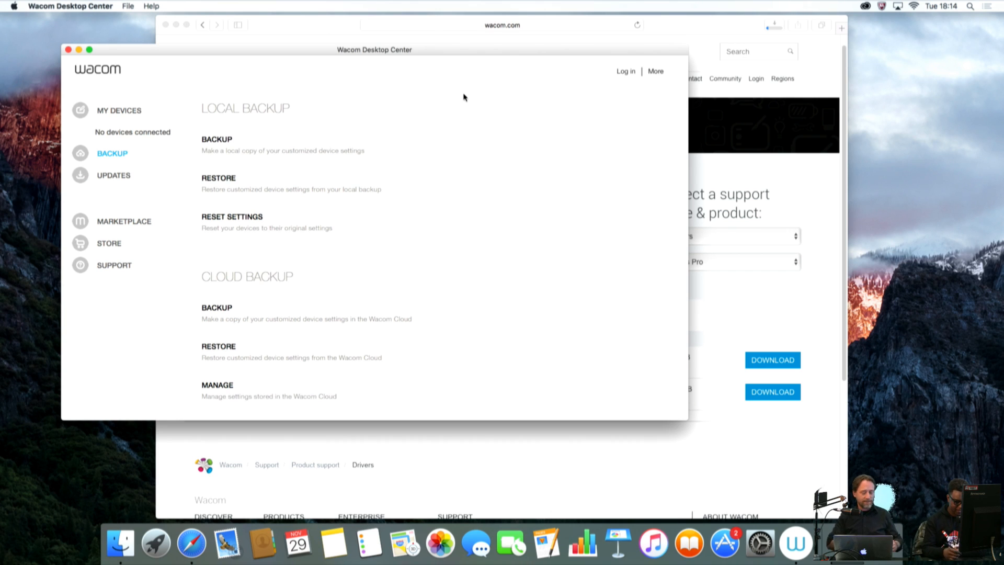
Close the Wacom Desktop Center window and the browser window showing the Wacom driver downloads
click(68, 50)
click(165, 24)
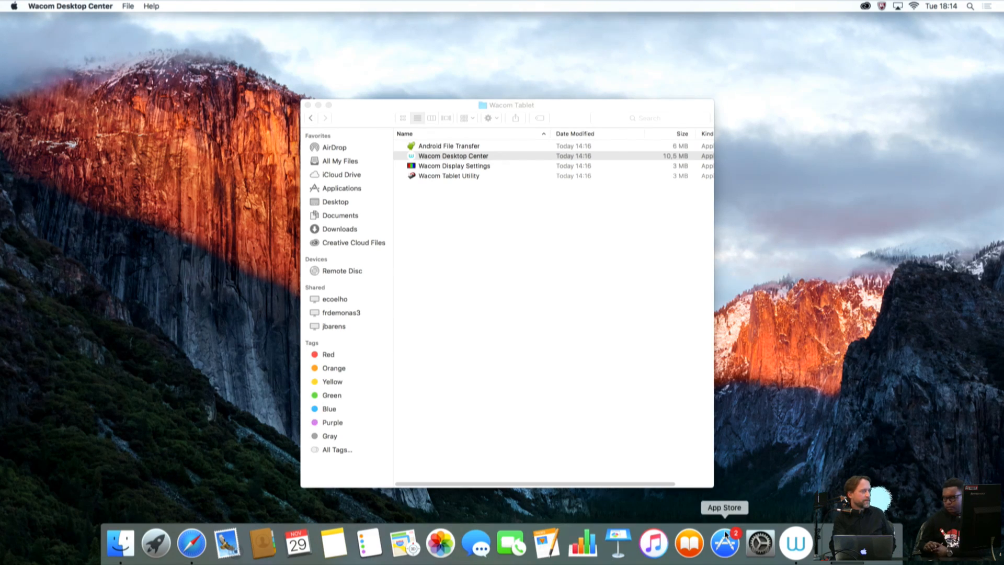
Launch Illustrator CC (2017) from the installed apps in Creative Cloud
click(865, 6)
click(819, 60)
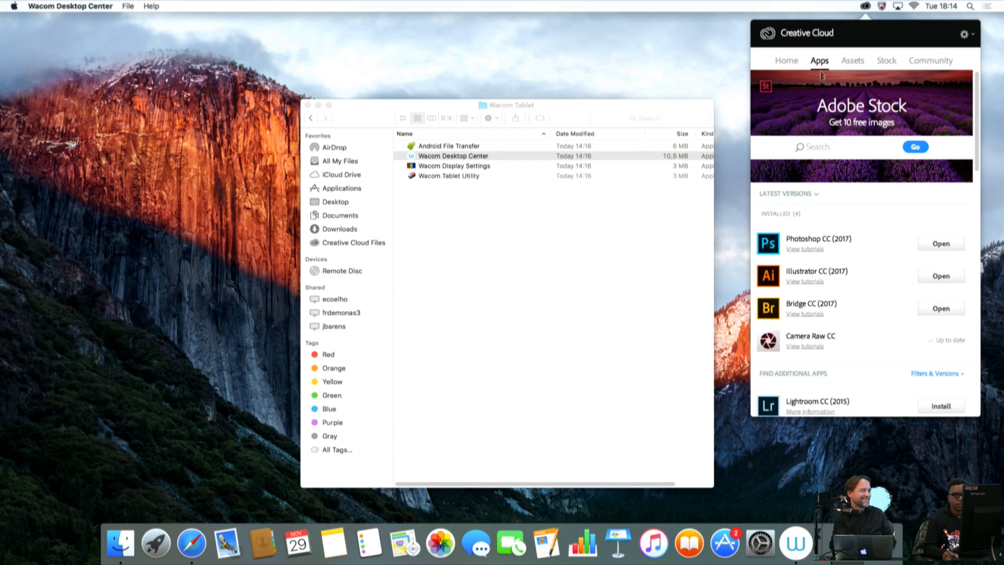
click(932, 278)
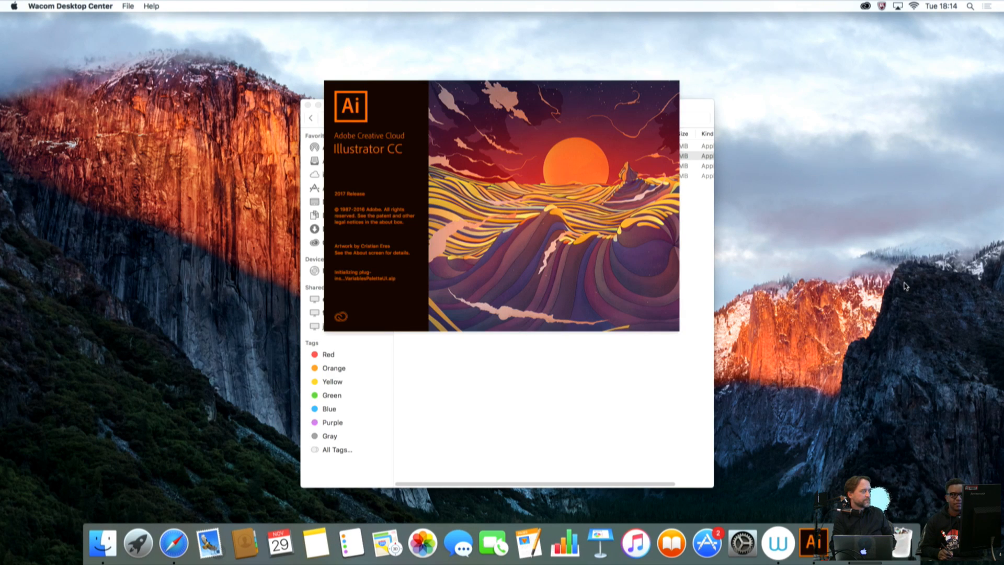
Launch Photoshop CC (2017) from Creative Cloud and enlarge its window to fill the screen
click(863, 6)
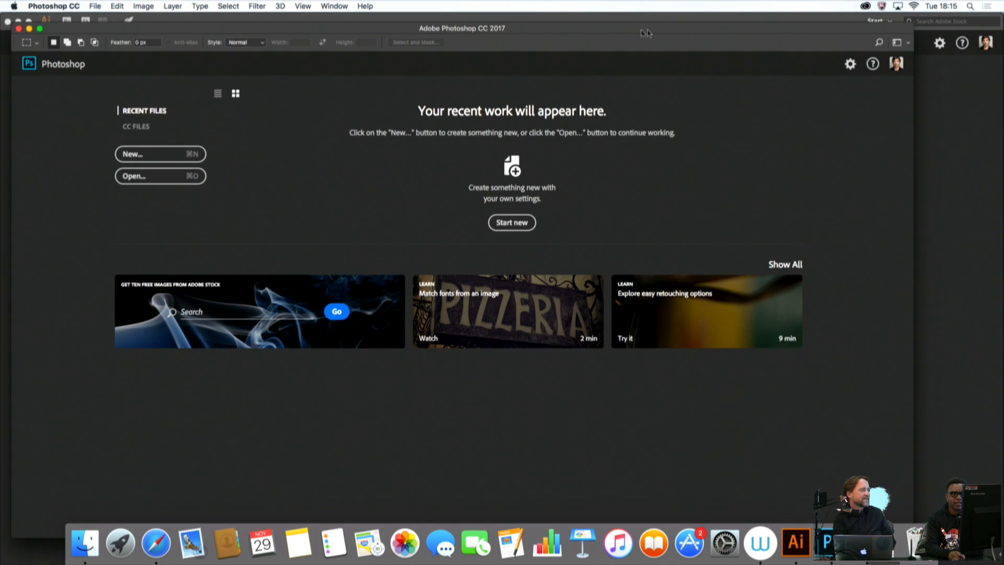
drag(647, 32, 703, 52)
double_click(702, 52)
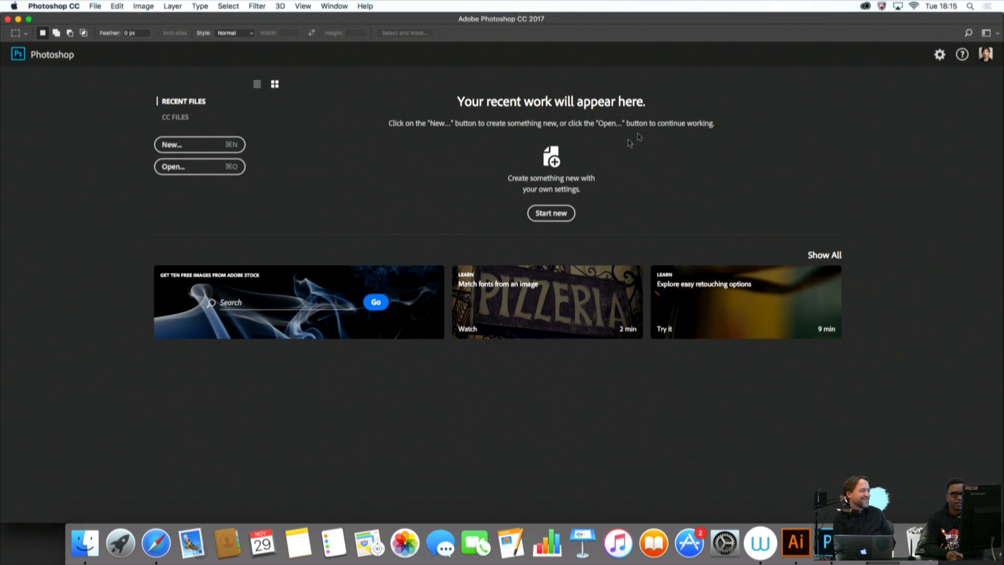
Start a new document and enter 1920 as its width
click(213, 148)
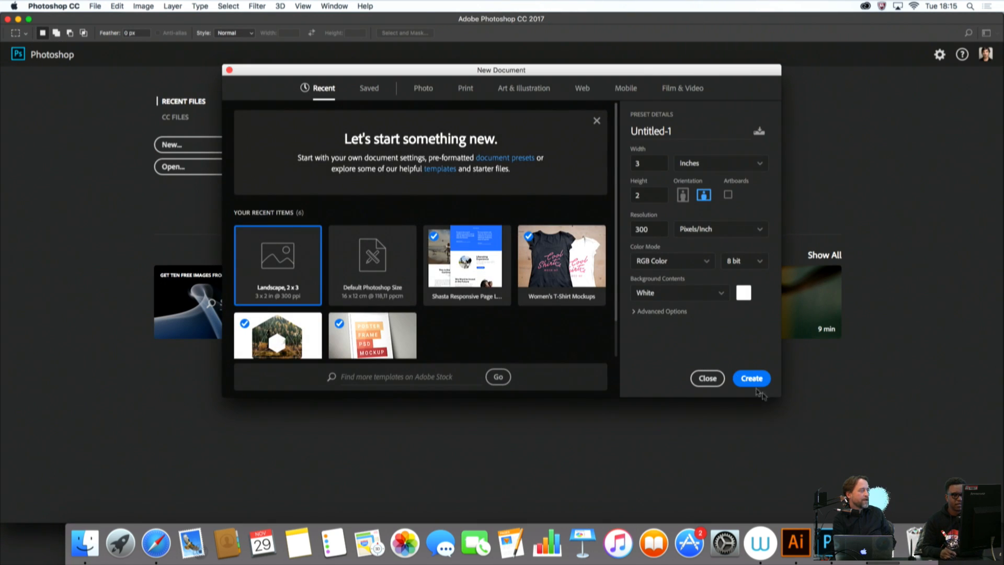
click(645, 162)
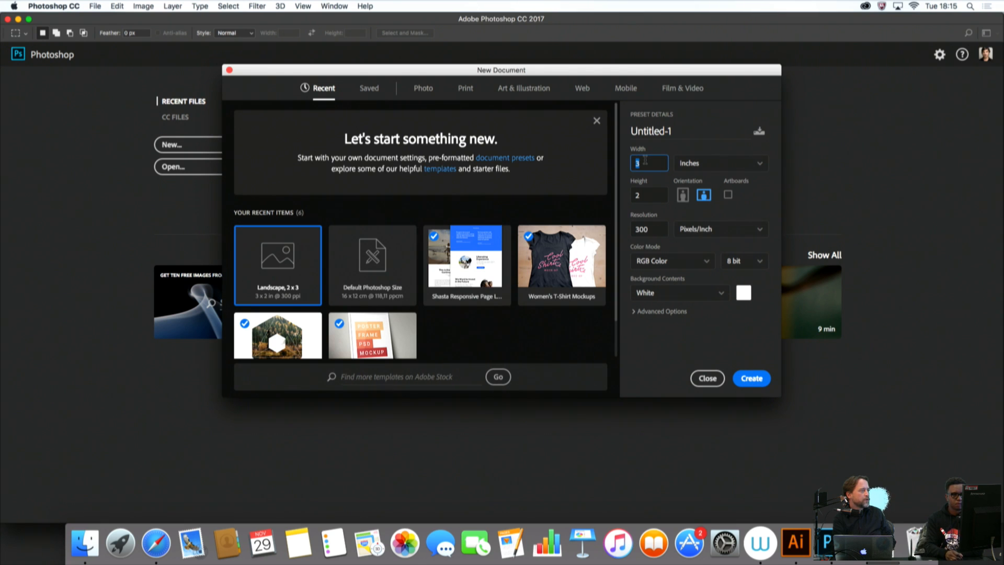
text(&q)
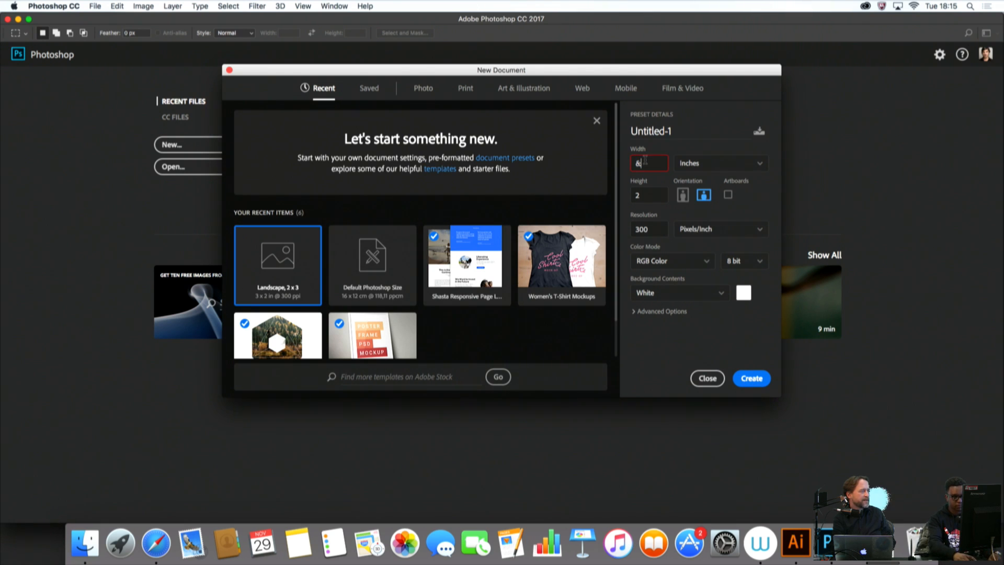
key(BackSpace)
key(BackSpace)
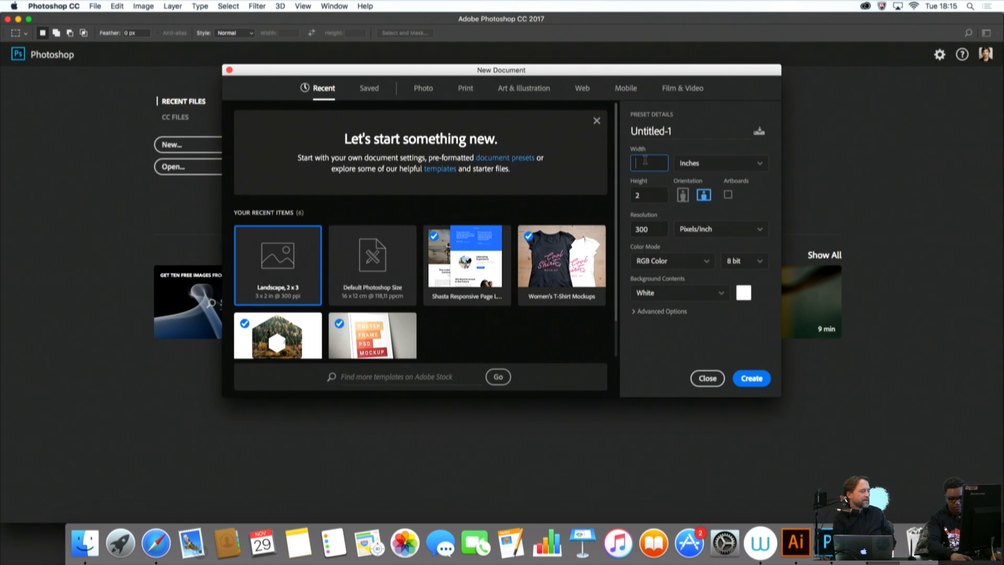
text(&)
key(BackSpace)
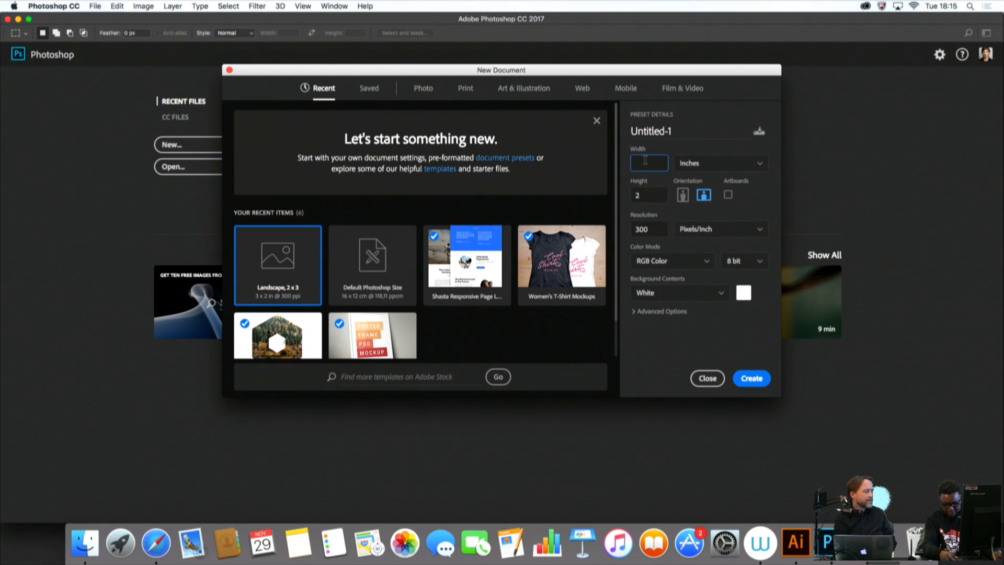
text(&)
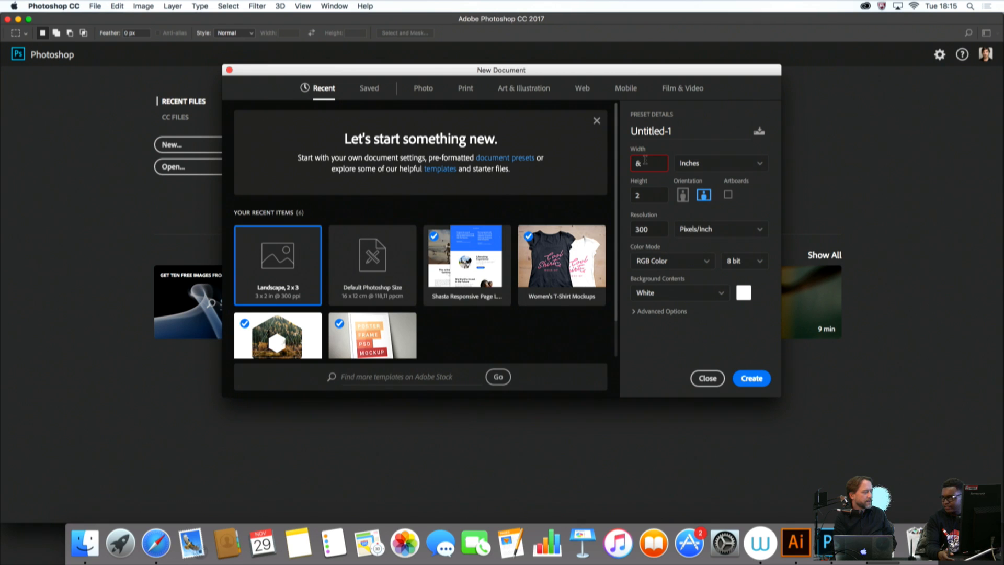
key(BackSpace)
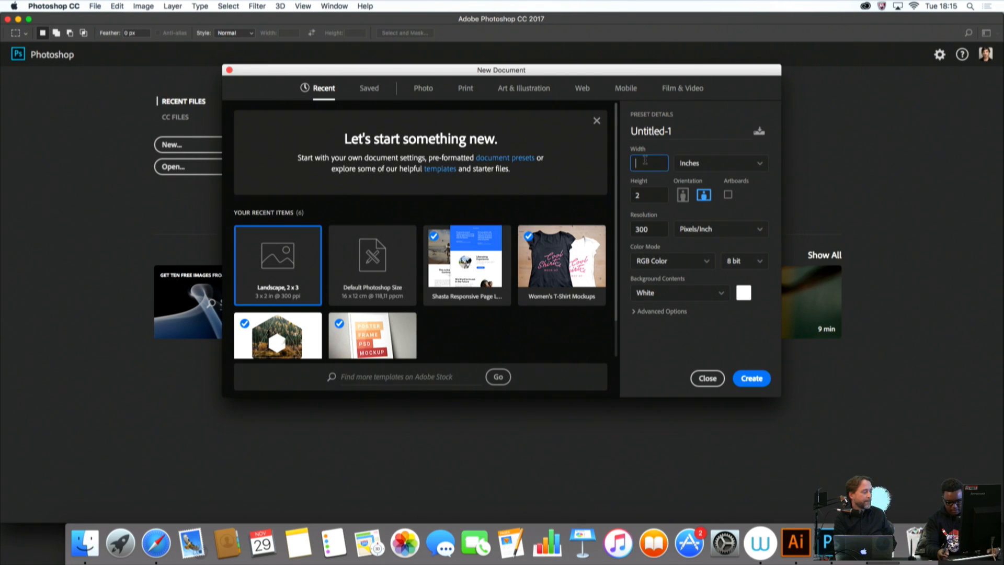
text(&)
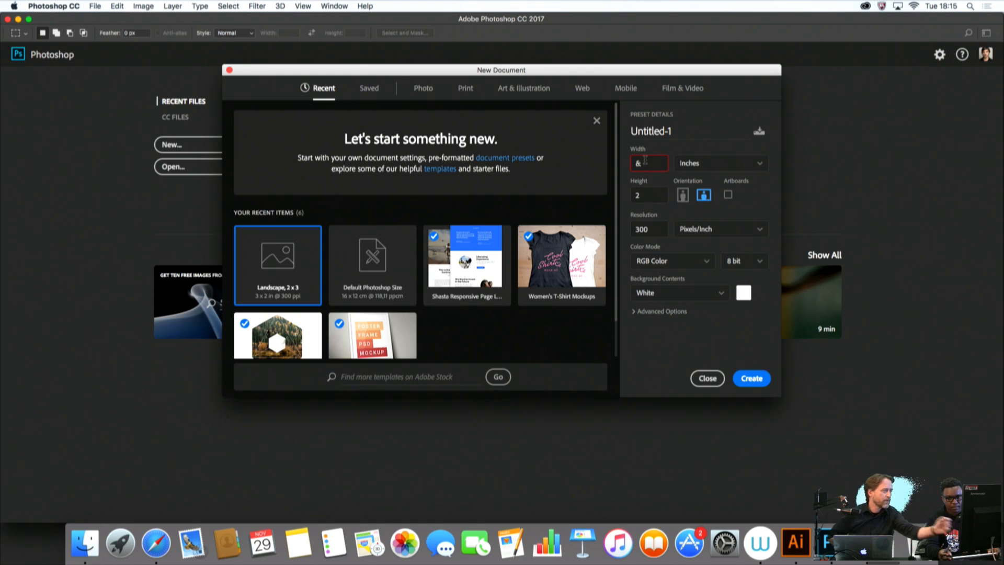
key(BackSpace)
text(1)
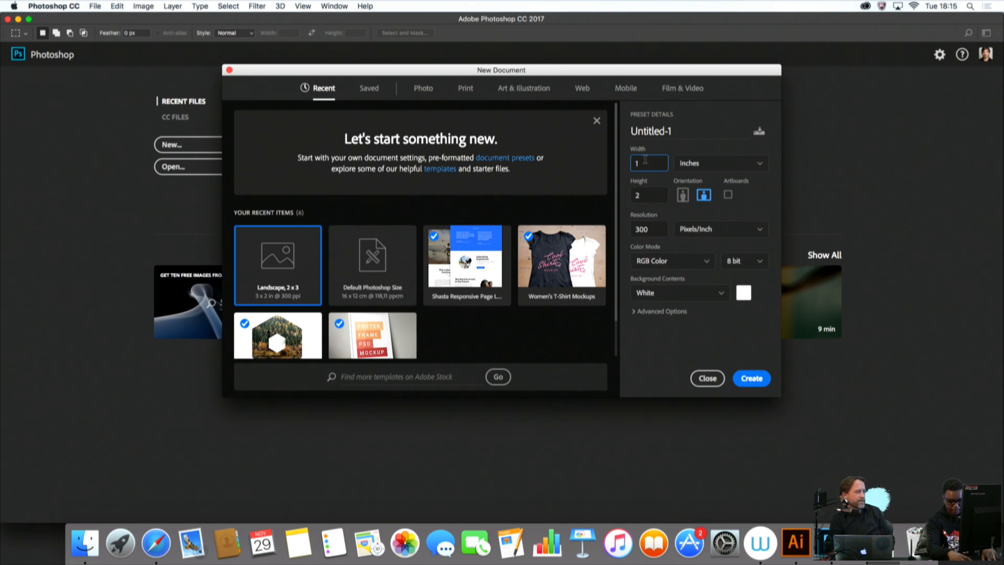
text(9)
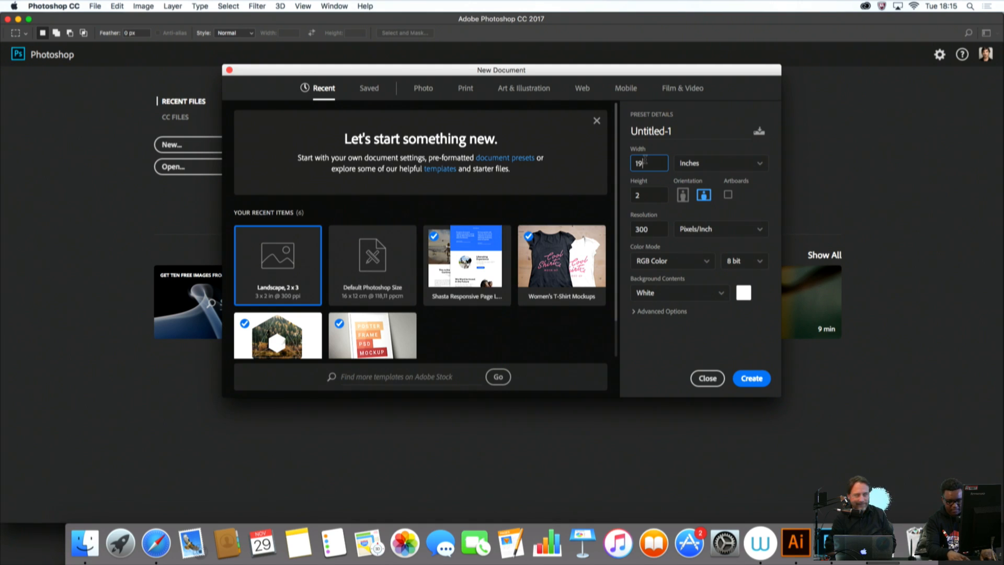
text(20)
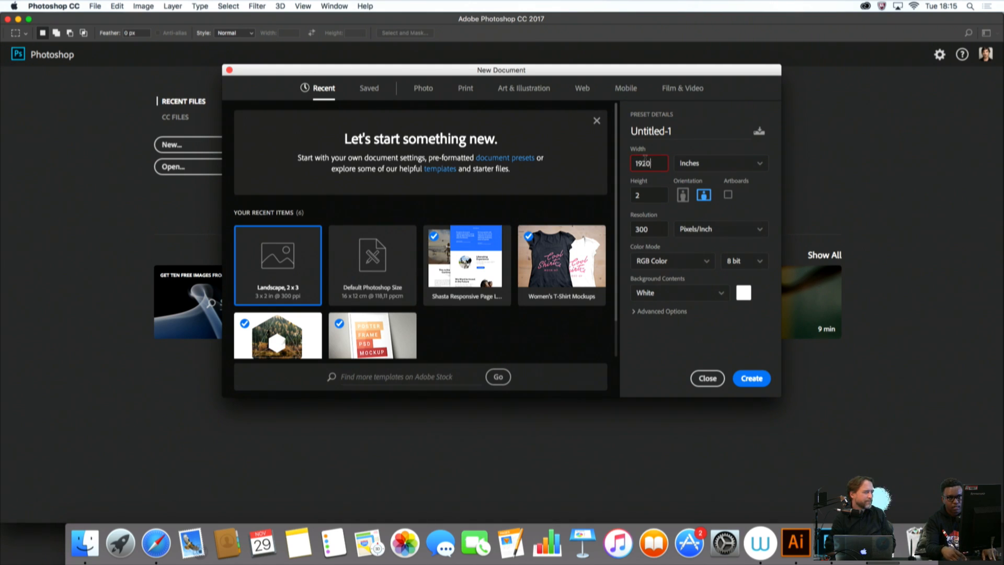
Switch the new document's units to pixels and set the width to 1920
click(759, 163)
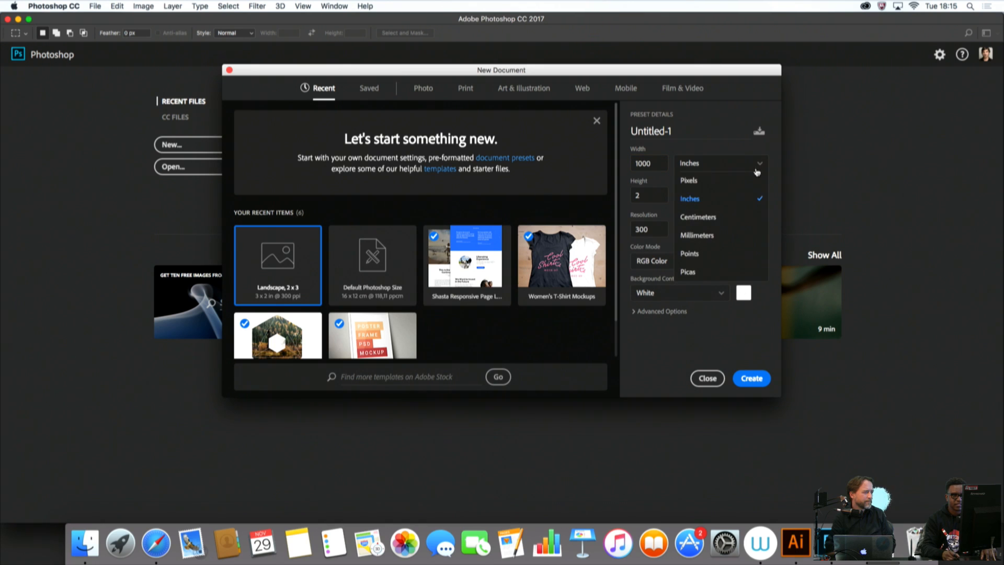
click(701, 180)
double_click(651, 161)
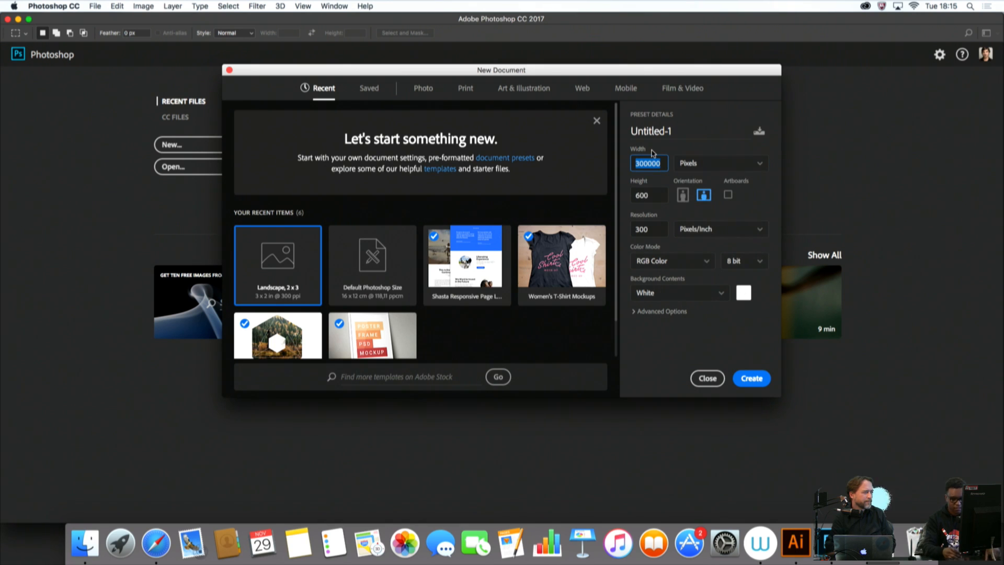
text(1920)
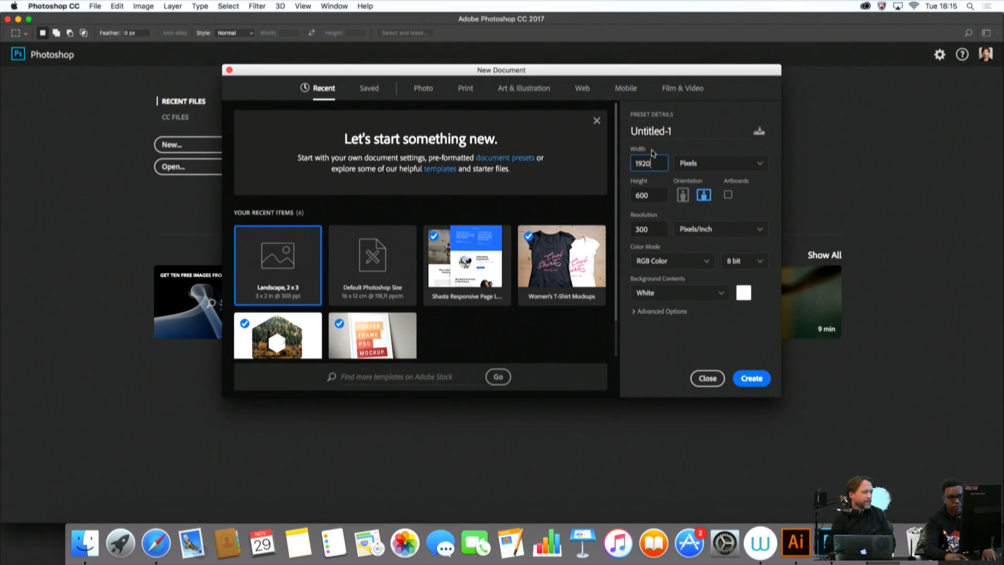
Set the height to 1080 pixels and create the document
key(Tab)
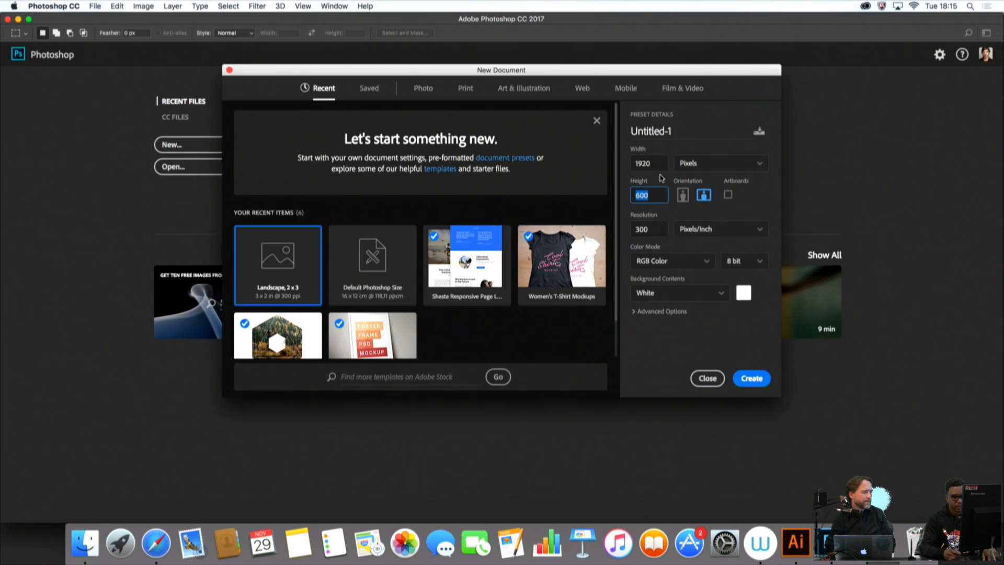
text(&à!à)
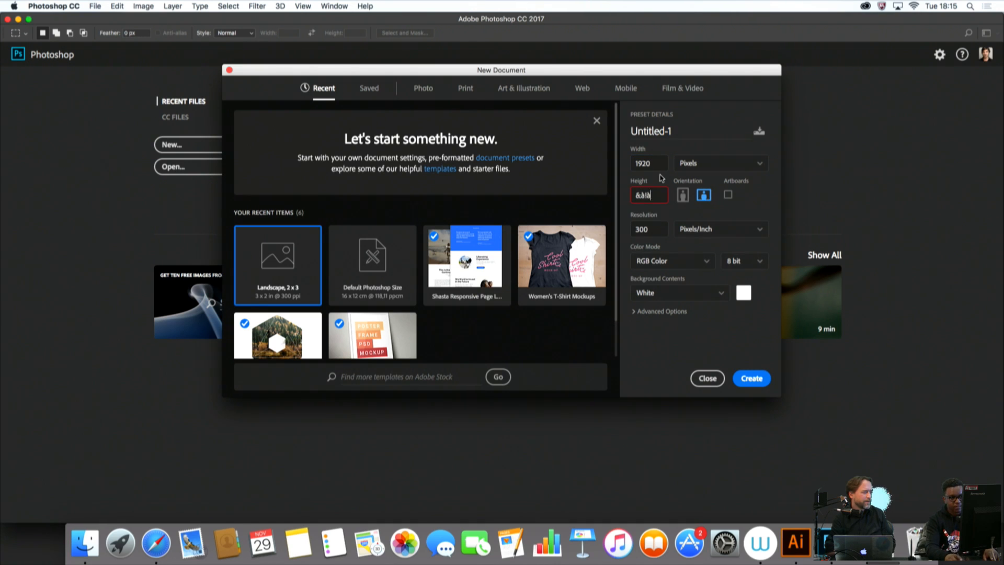
key(BackSpace)
key(BackSpace)
key(BackSpace)
key(BackSpace)
text(1080)
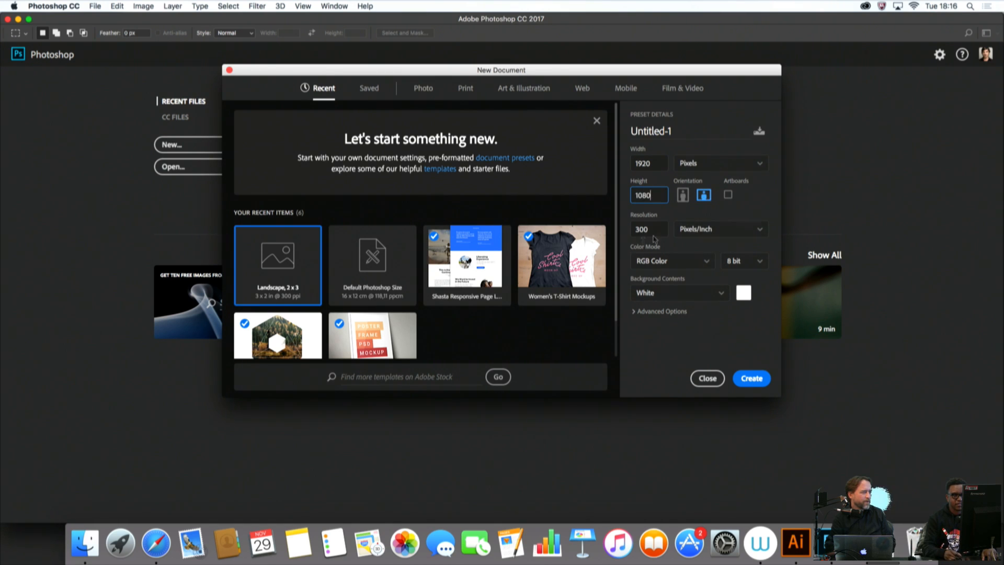
click(751, 378)
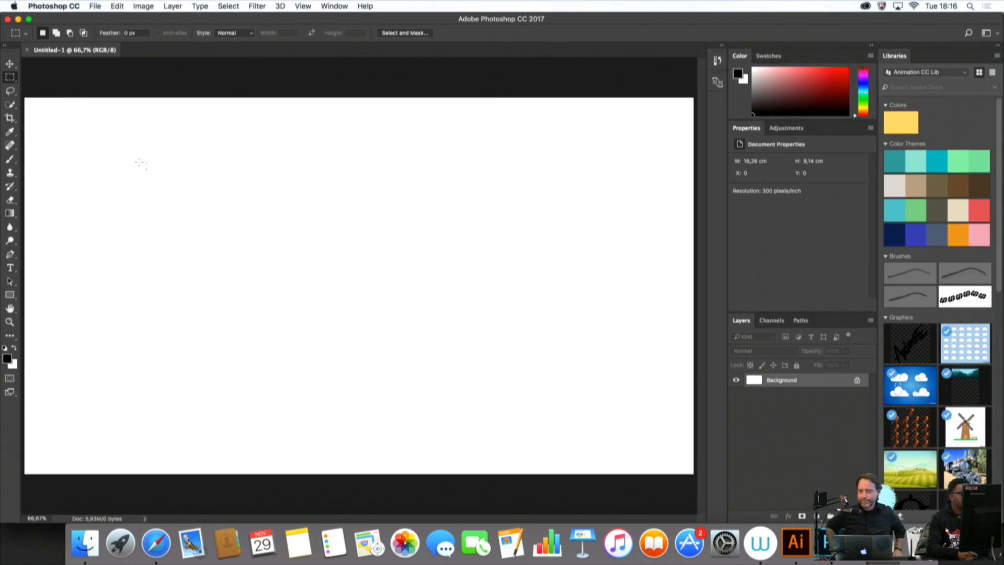
Test the Brush tool with a few roughly vertical black strokes on the canvas, undoing them all
click(9, 159)
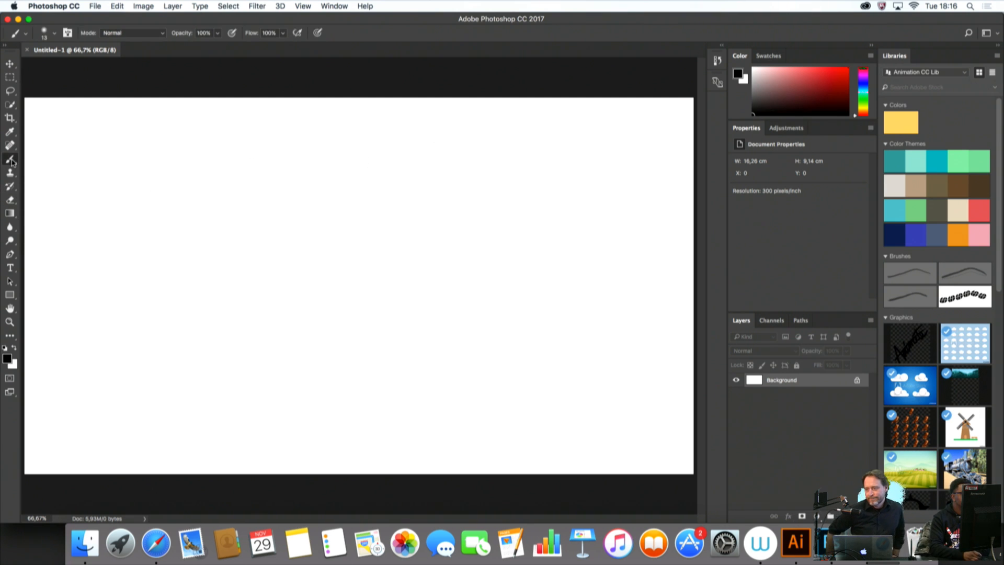
drag(370, 197, 368, 279)
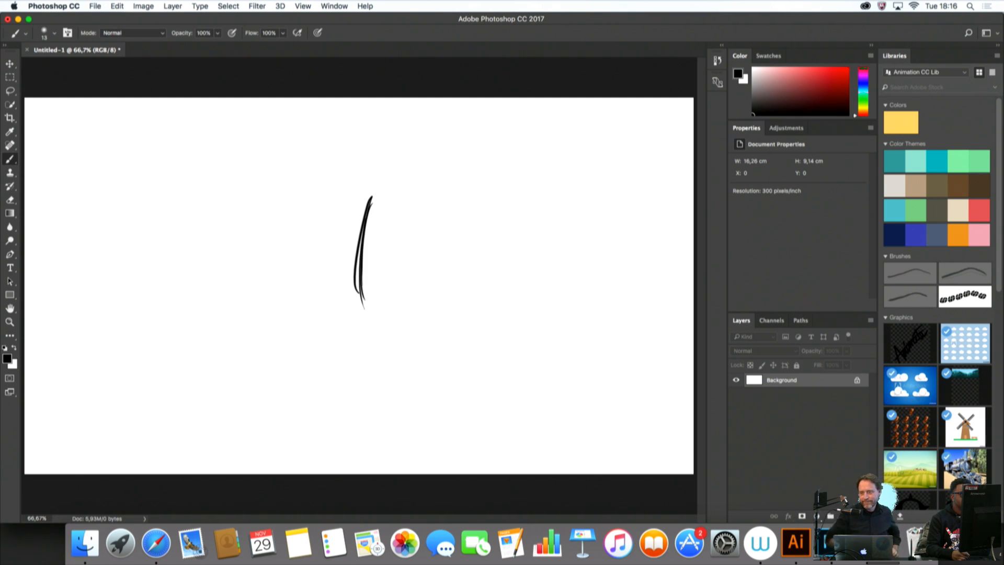
drag(371, 197, 364, 312)
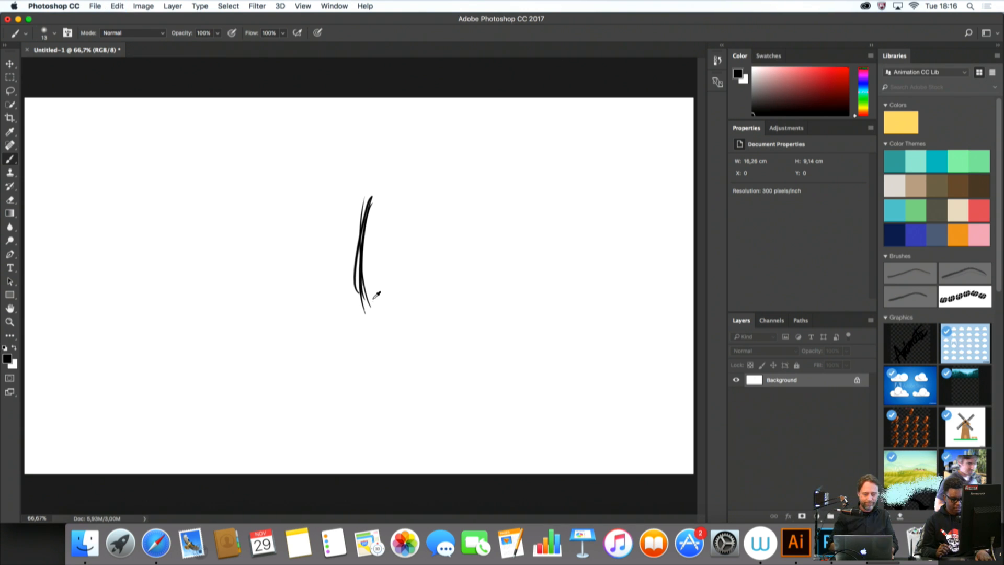
key(super+alt+z)
key(super+alt+z)
key(super+alt+z)
key(super+alt+z)
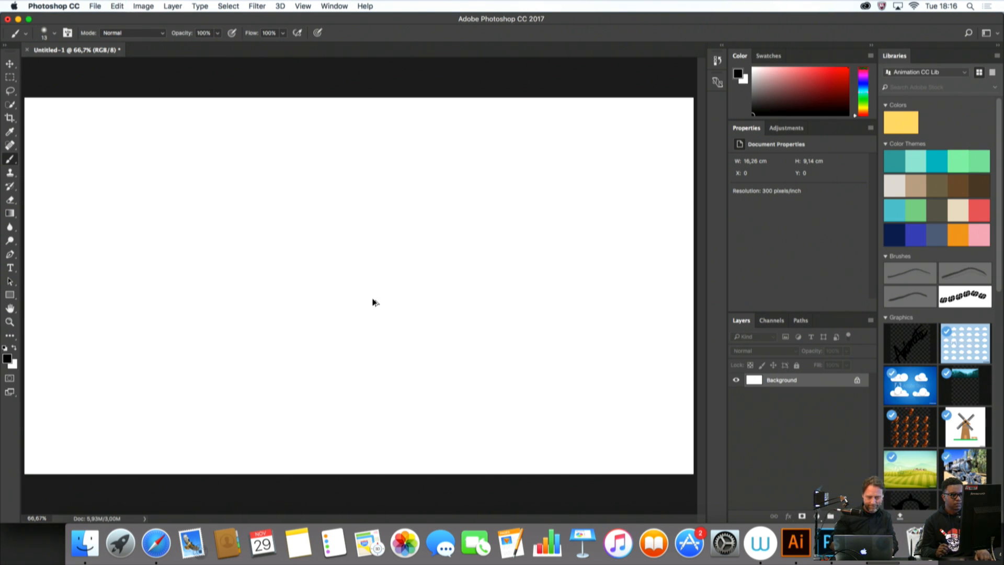
drag(273, 211, 273, 309)
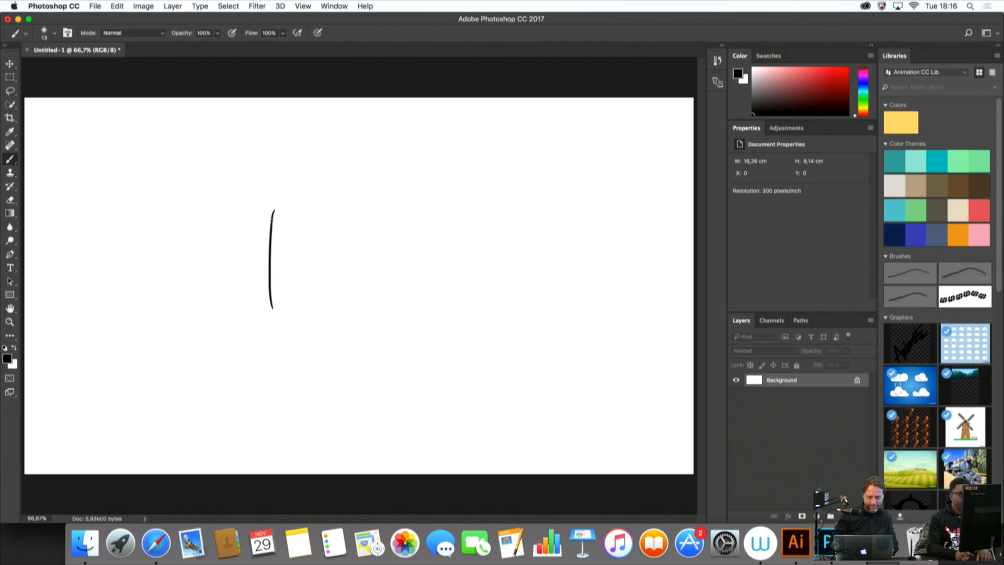
key(super+z)
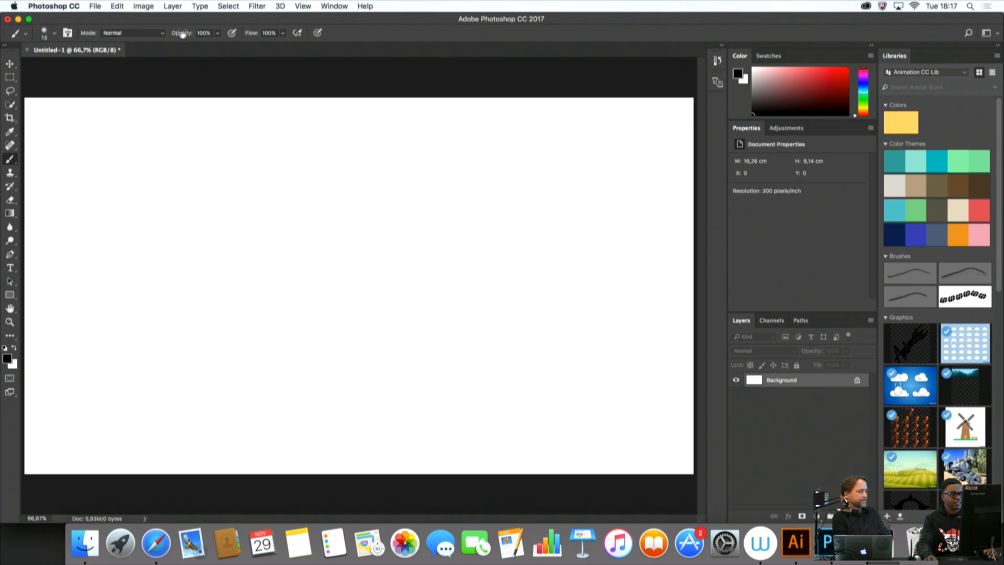
Close the Photoshop window, discarding the untitled document without saving it
drag(6, 15, 7, 17)
click(8, 22)
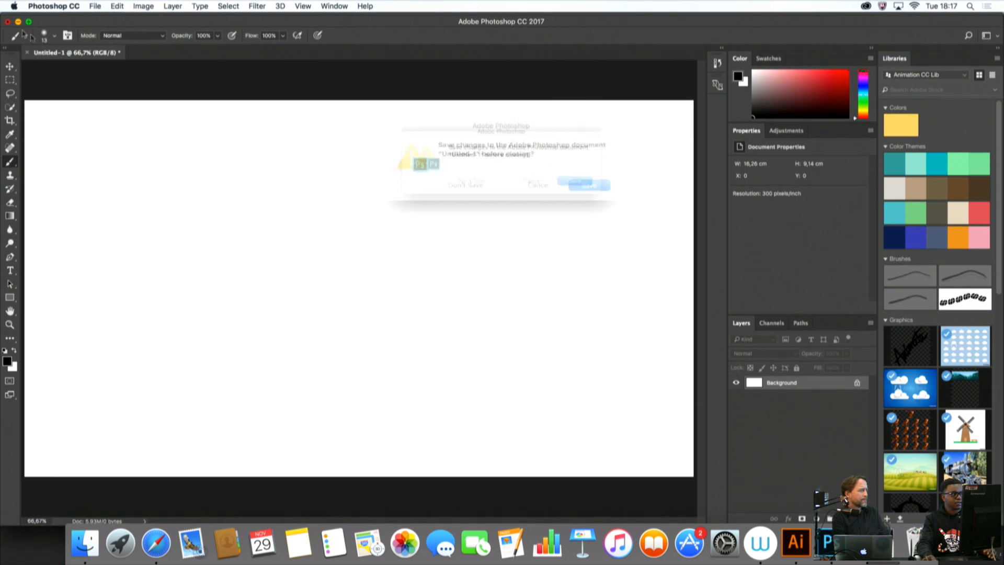
click(465, 184)
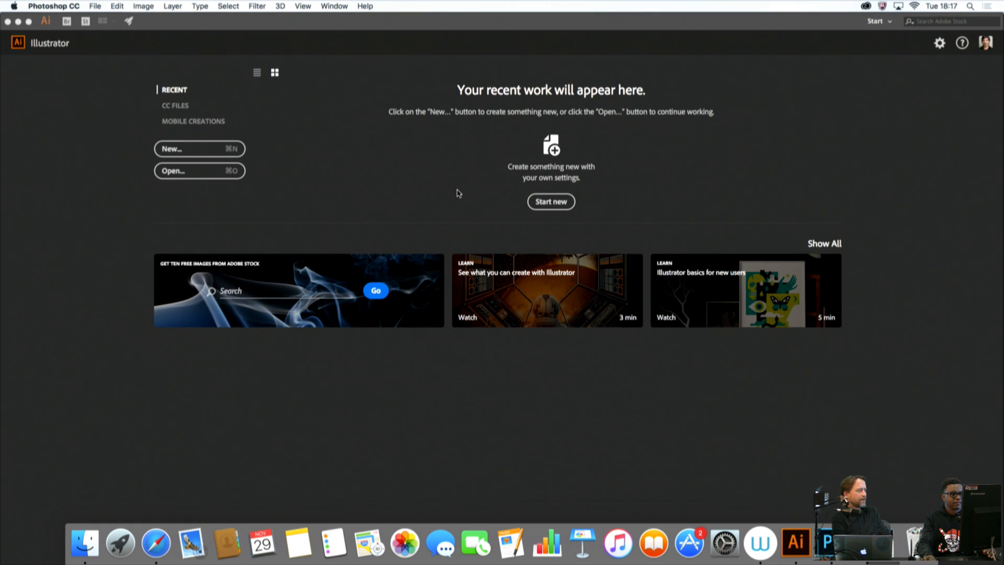
Switch to Illustrator and open a new document from the Black Mobile Illustrations template
click(240, 149)
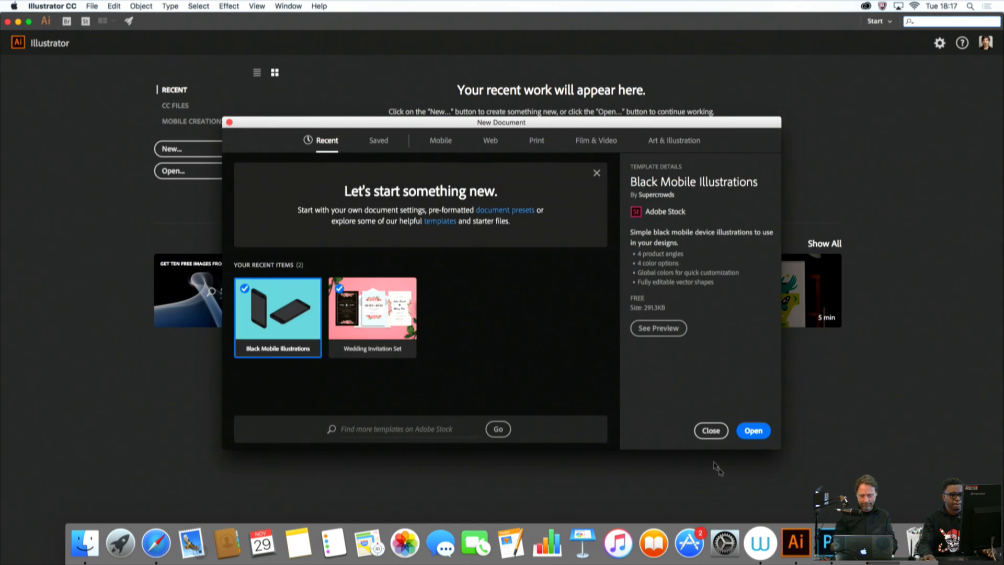
click(747, 432)
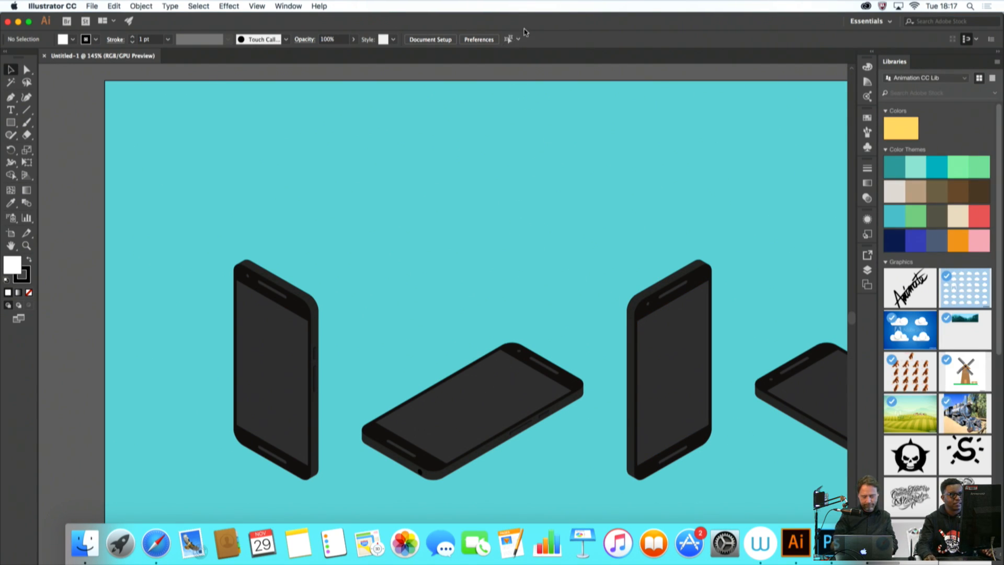
drag(523, 27, 578, 79)
double_click(578, 79)
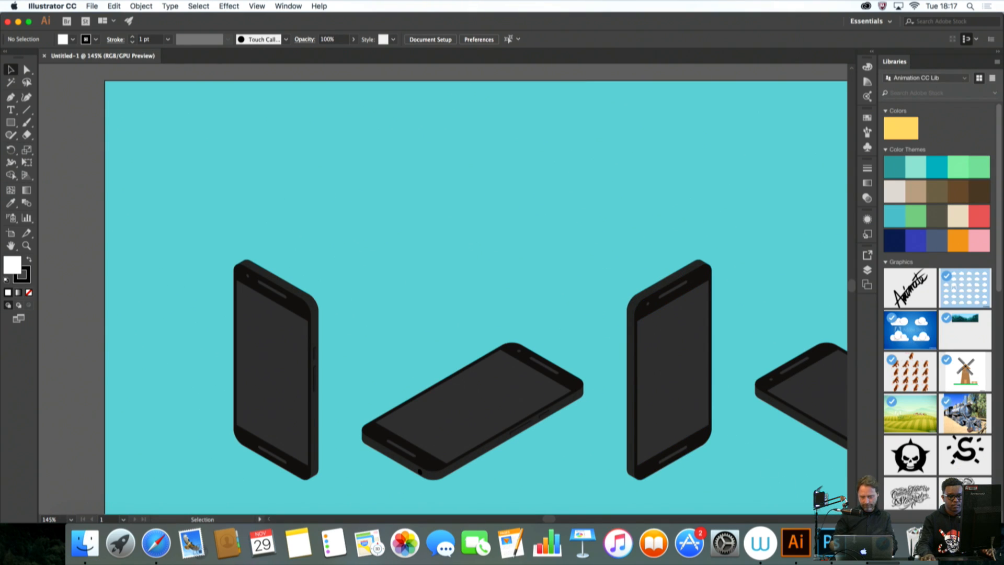
Turn on hiding for the macOS Dock and enlarge the Illustrator window to fill the freed screen space
right_click(896, 544)
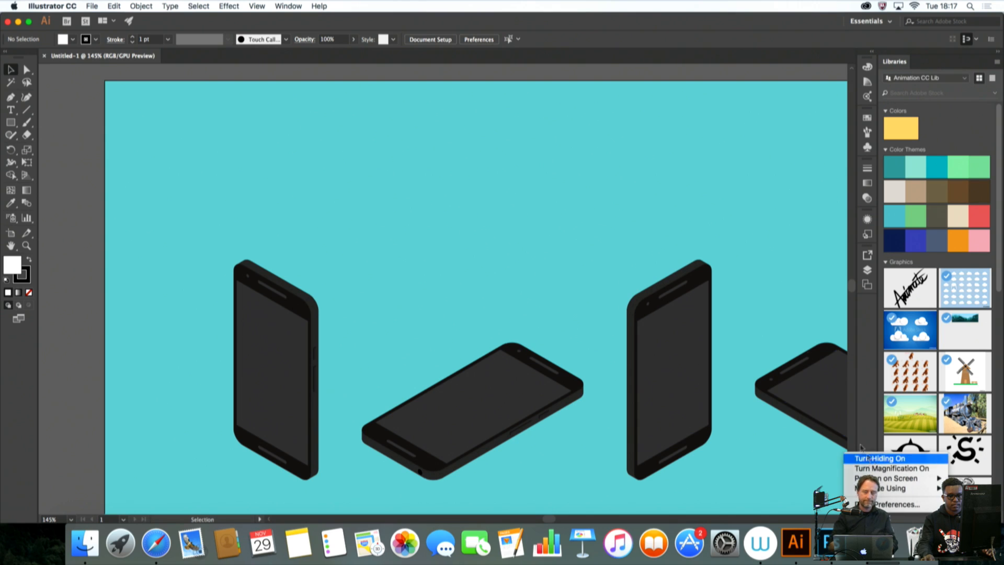
click(874, 458)
double_click(754, 26)
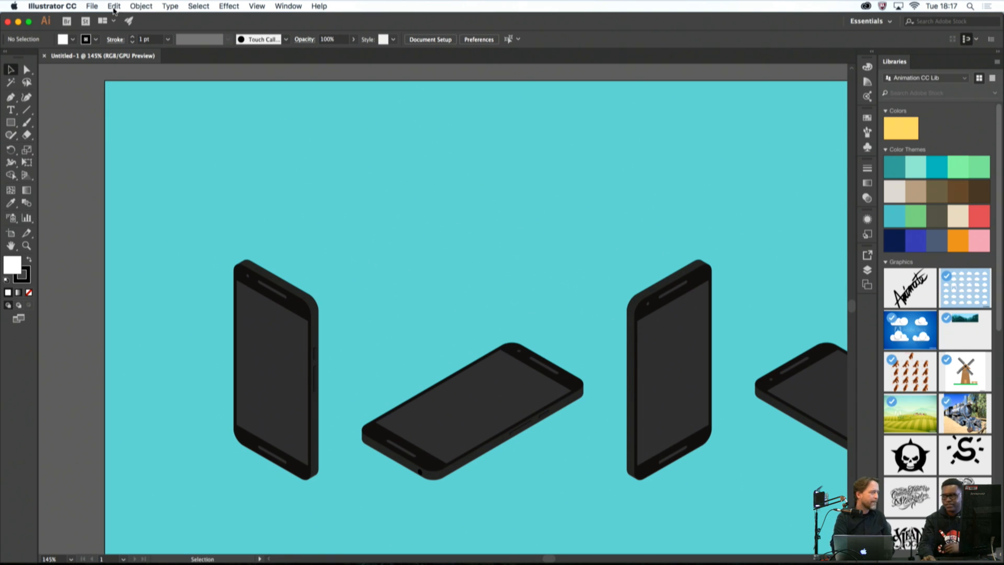
Create a new blank Web document 1920 px wide and 1080 px high
click(94, 6)
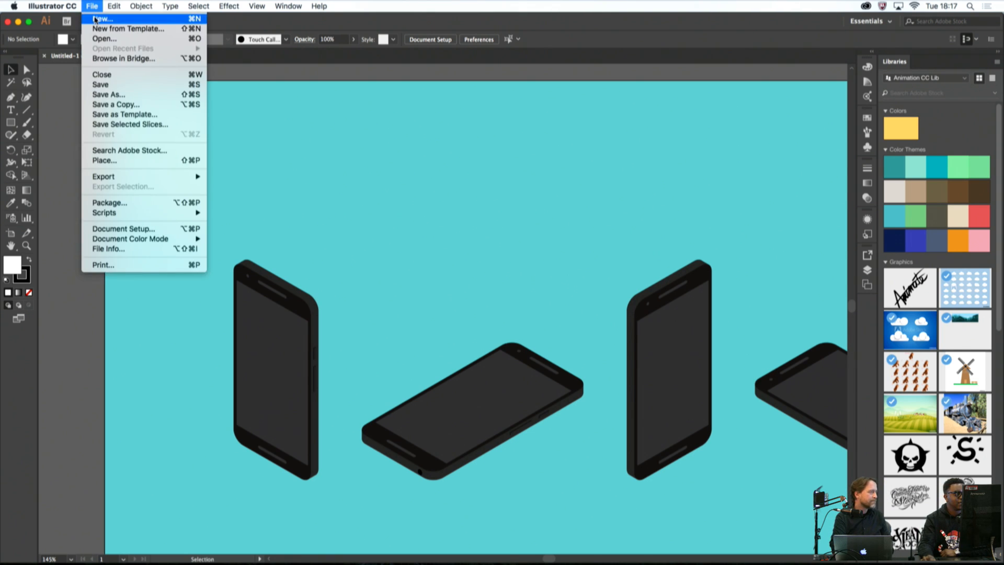
click(96, 20)
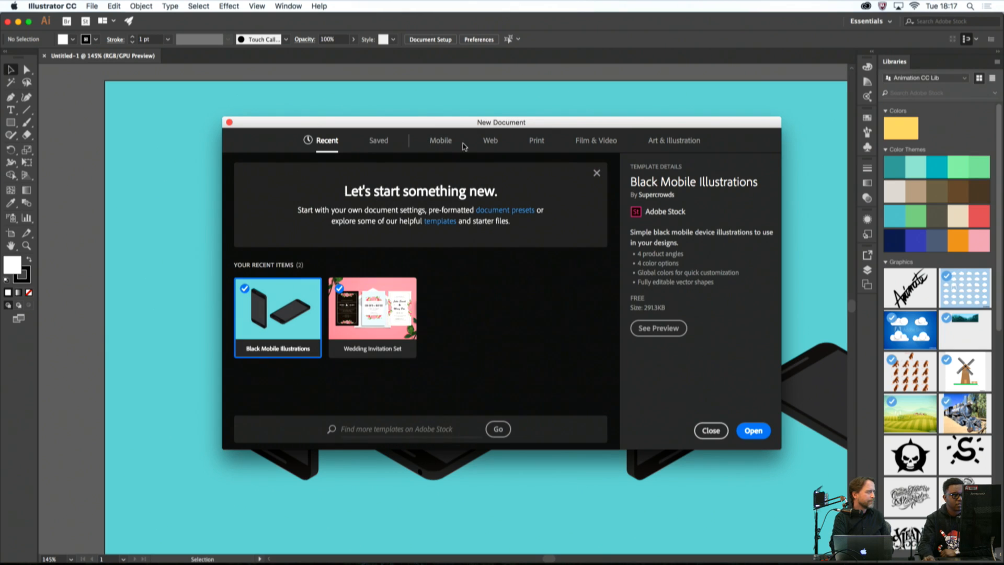
click(490, 142)
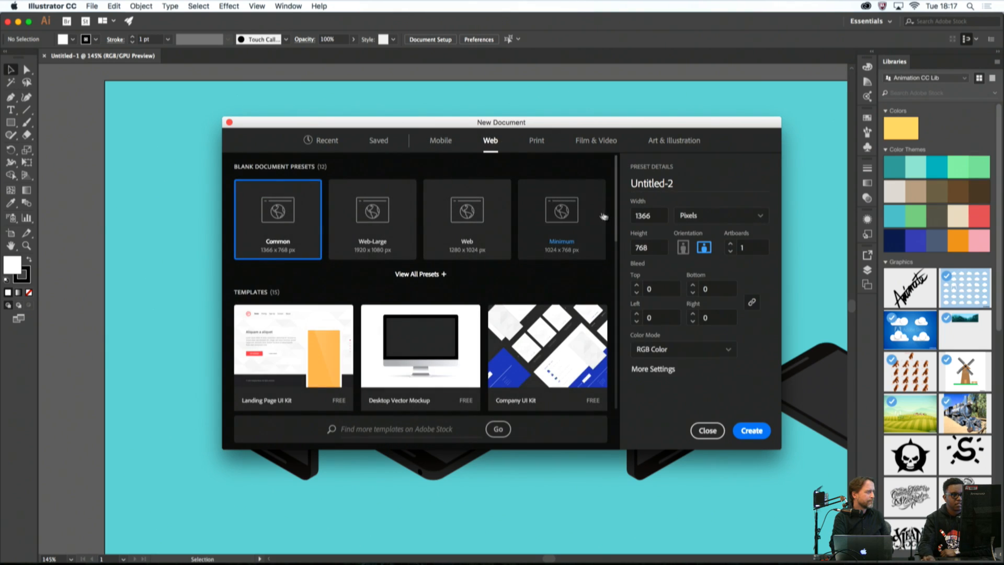
click(636, 217)
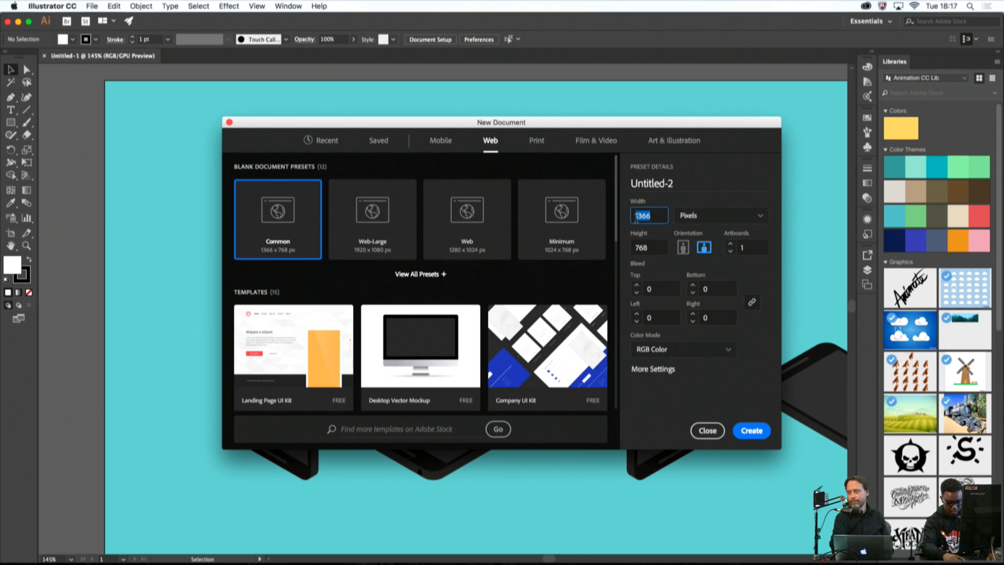
text(19)
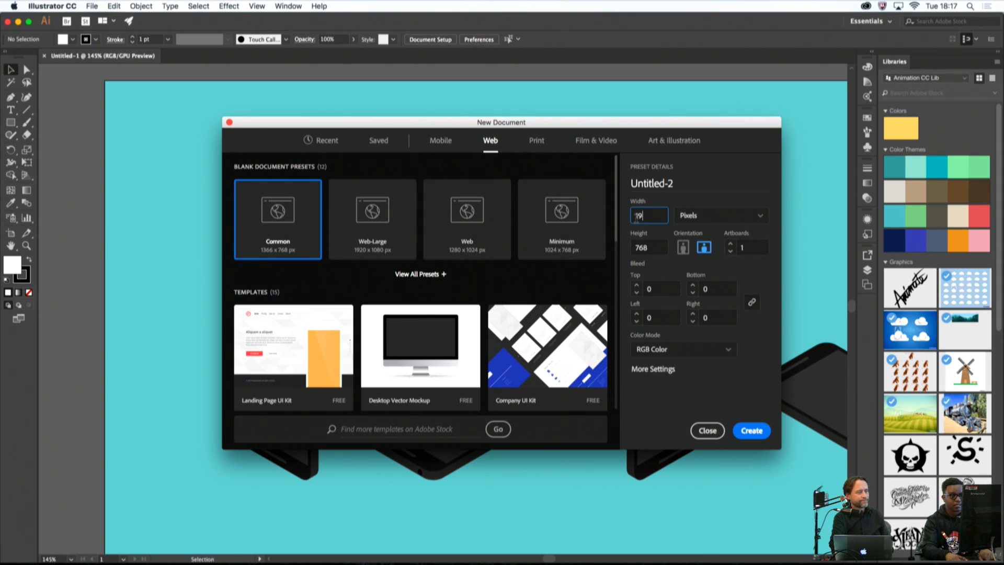
text(20)
key(Tab)
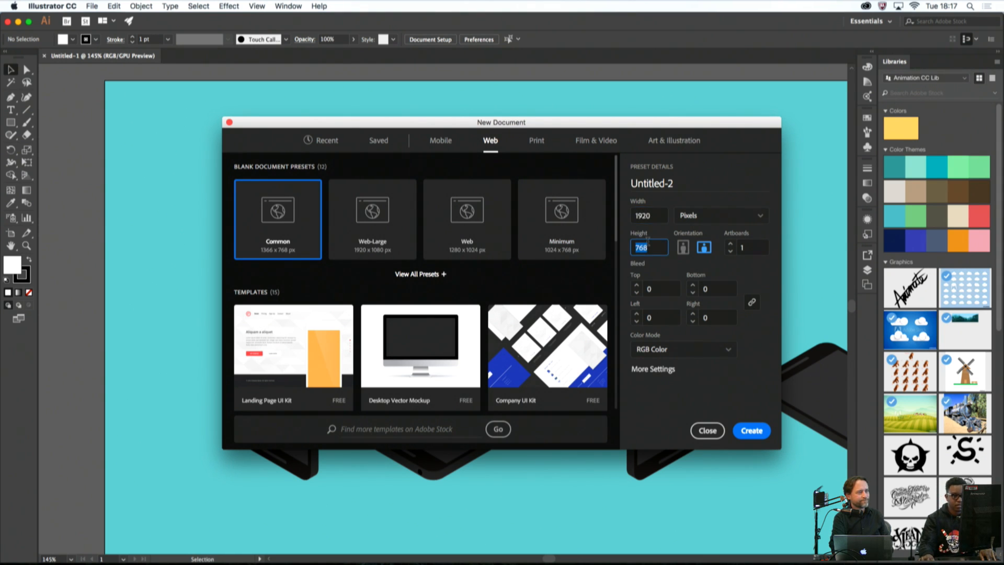
text(1080)
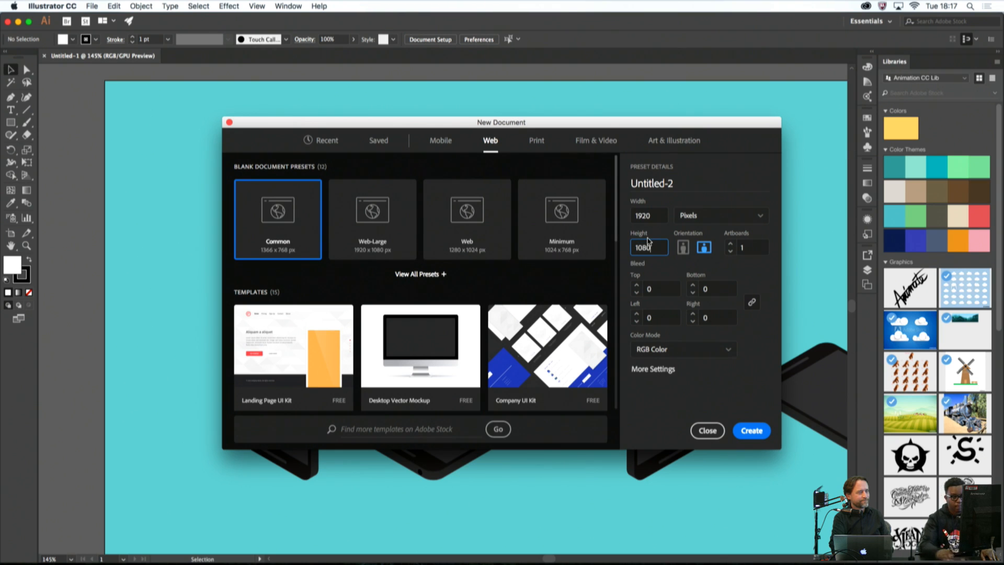
click(750, 430)
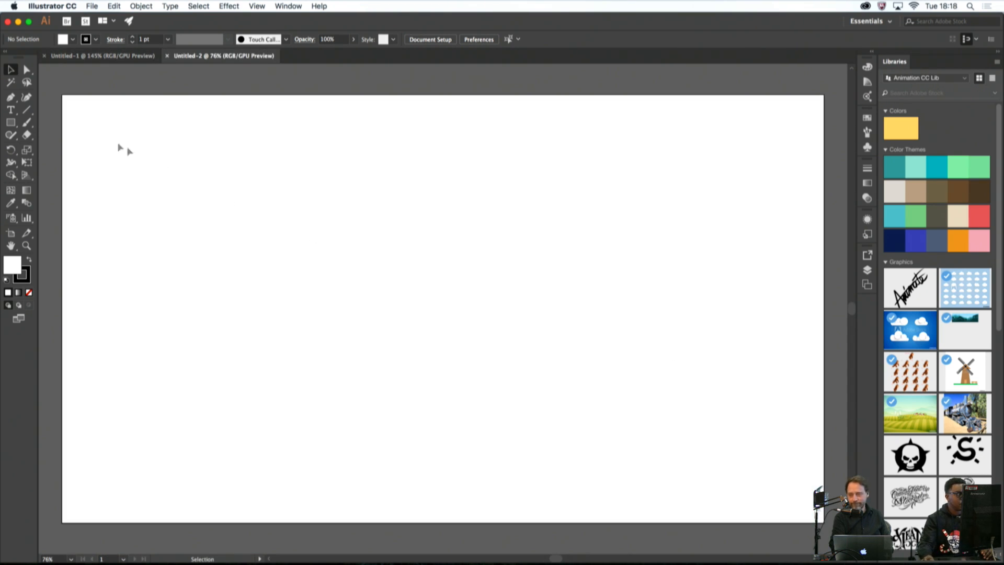
Draw a 1920 by 1080 px rectangle covering the whole artboard, with black fill and no stroke
click(17, 122)
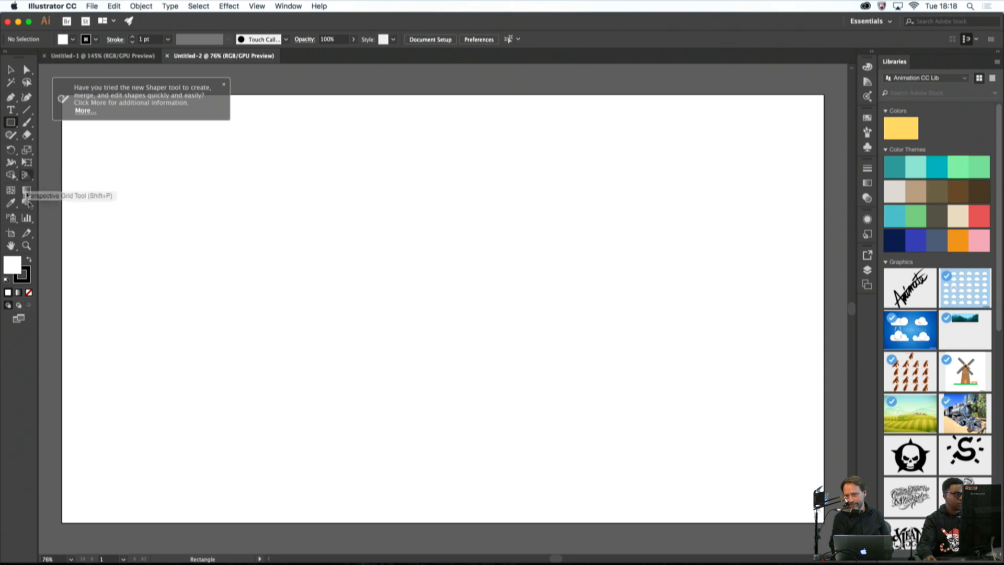
click(28, 258)
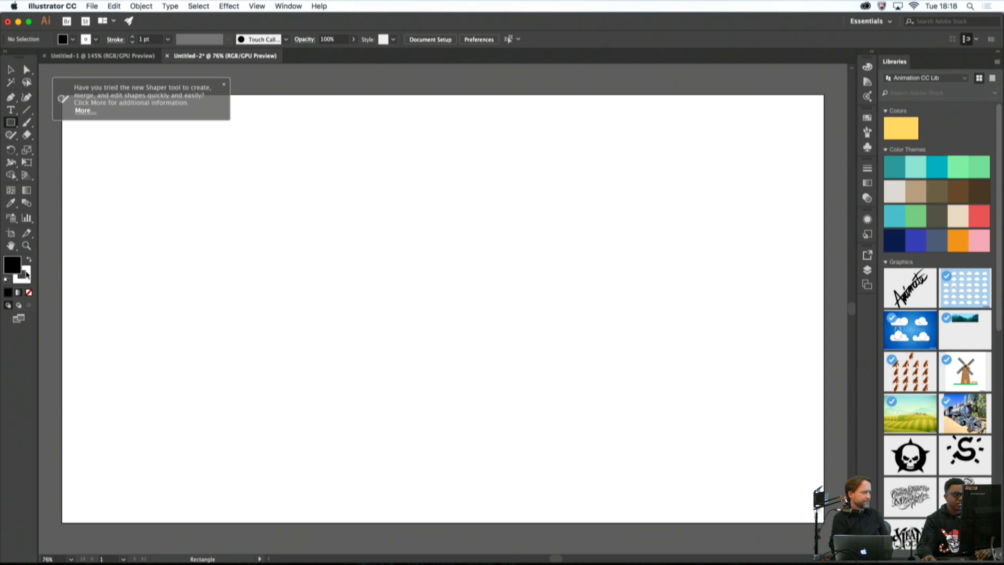
click(26, 277)
click(30, 291)
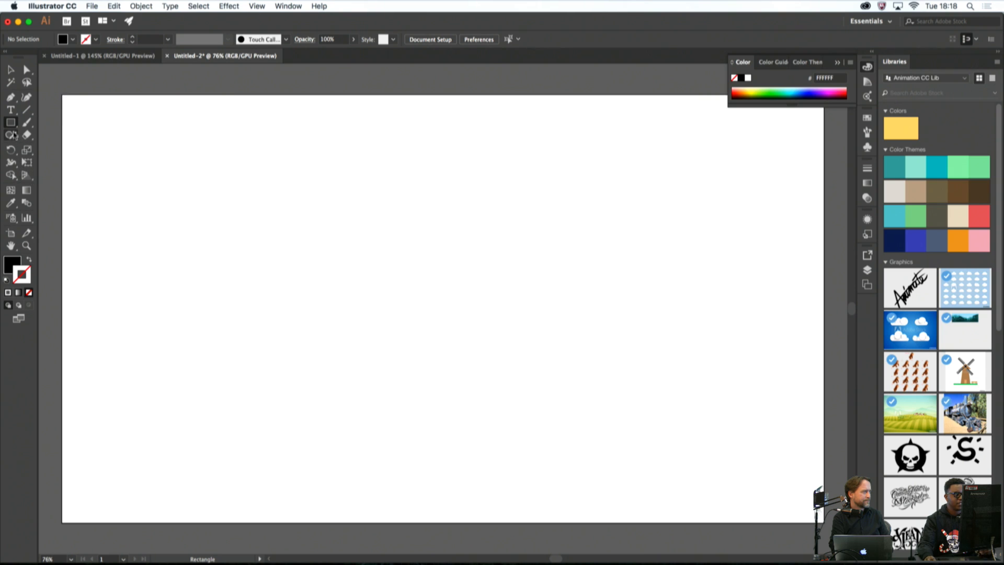
click(13, 263)
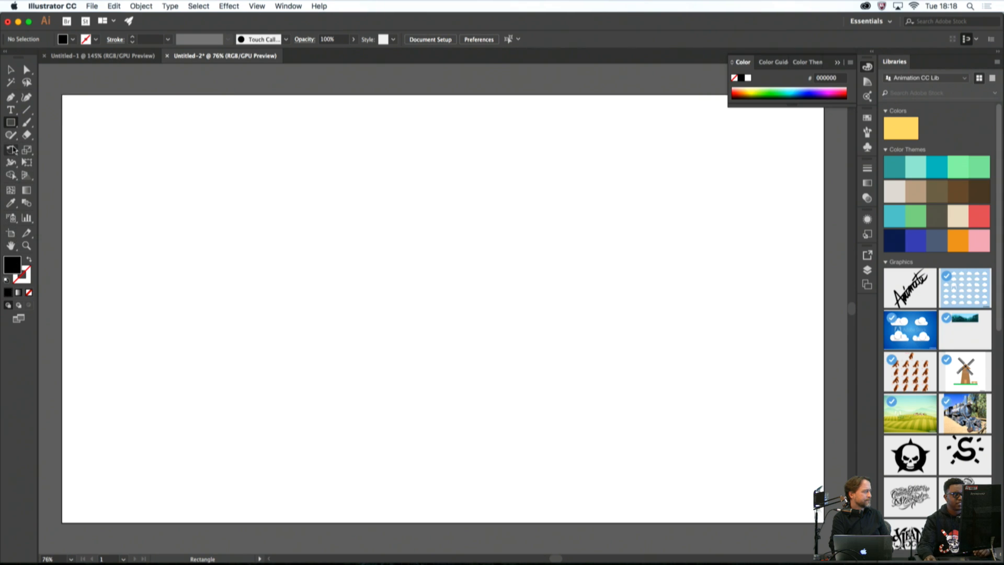
drag(62, 95, 823, 522)
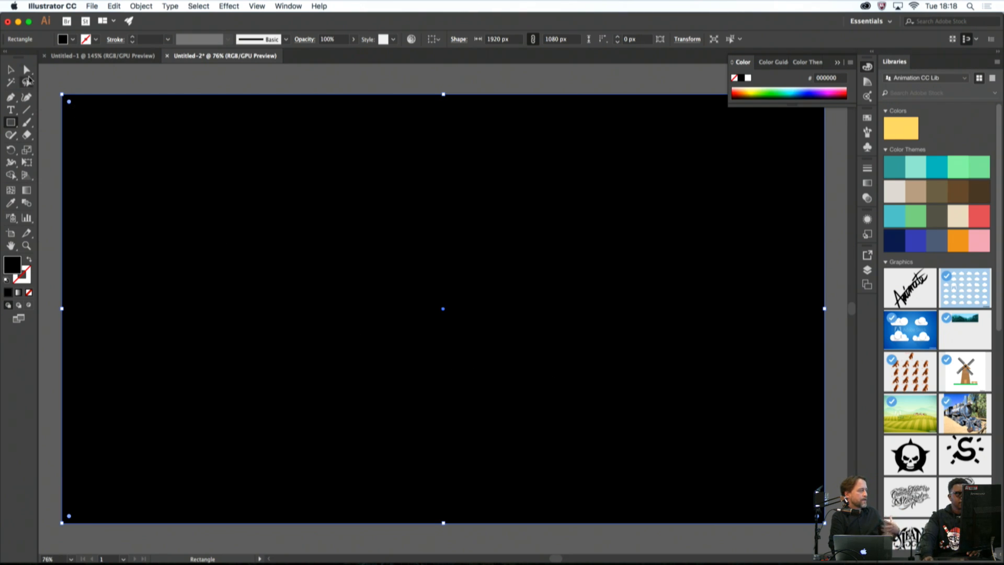
Change the background rectangle's fill colour to dark purple #682B6D
click(12, 71)
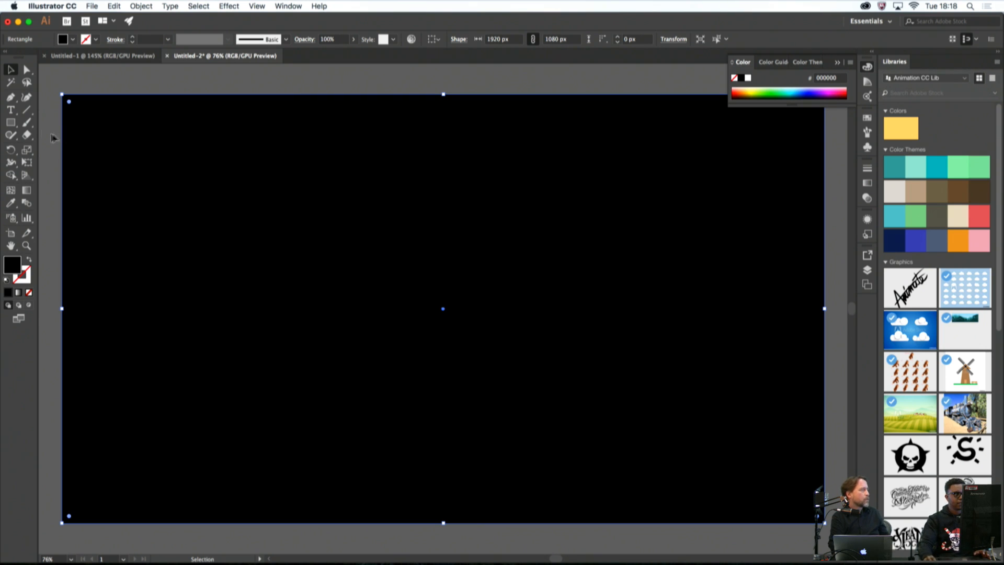
click(12, 123)
click(12, 121)
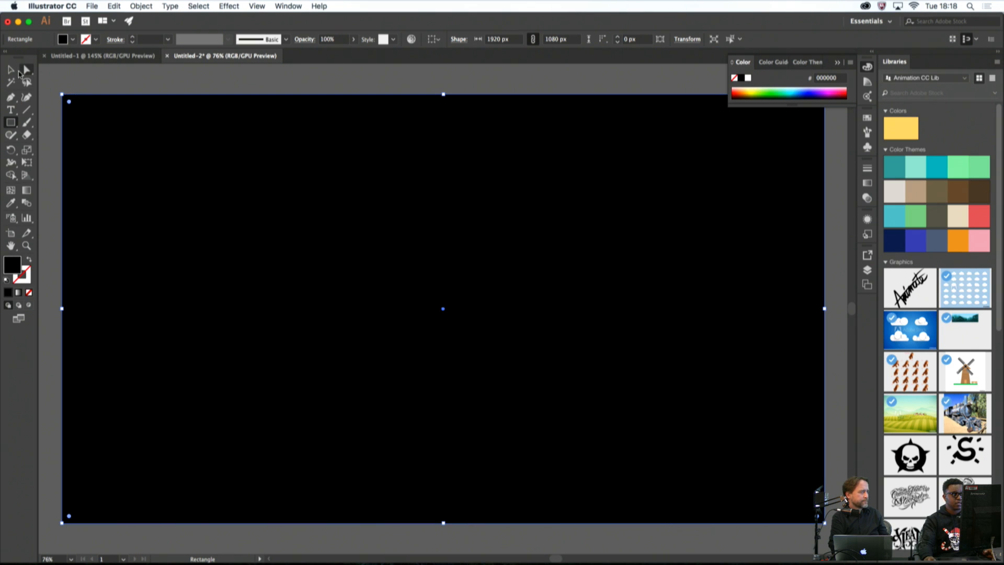
click(10, 70)
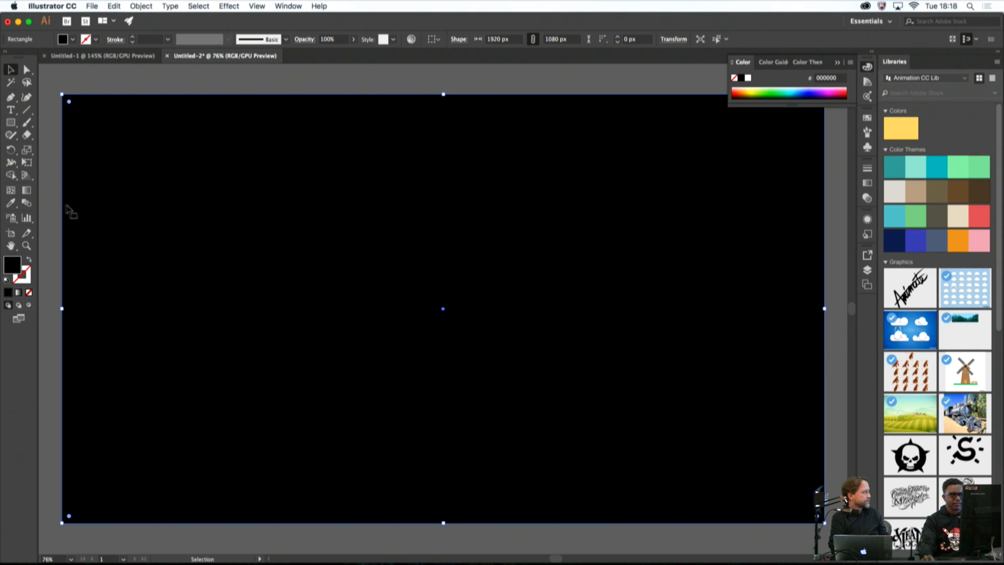
double_click(12, 264)
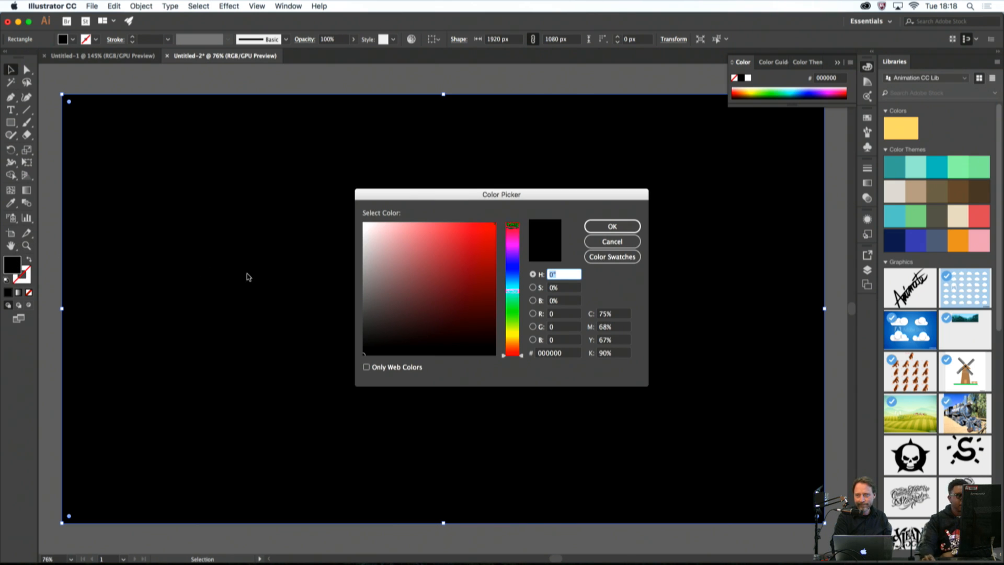
click(511, 252)
mouse_move(511, 253)
mouse_down()
mouse_move(446, 314)
mouse_move(444, 298)
mouse_up()
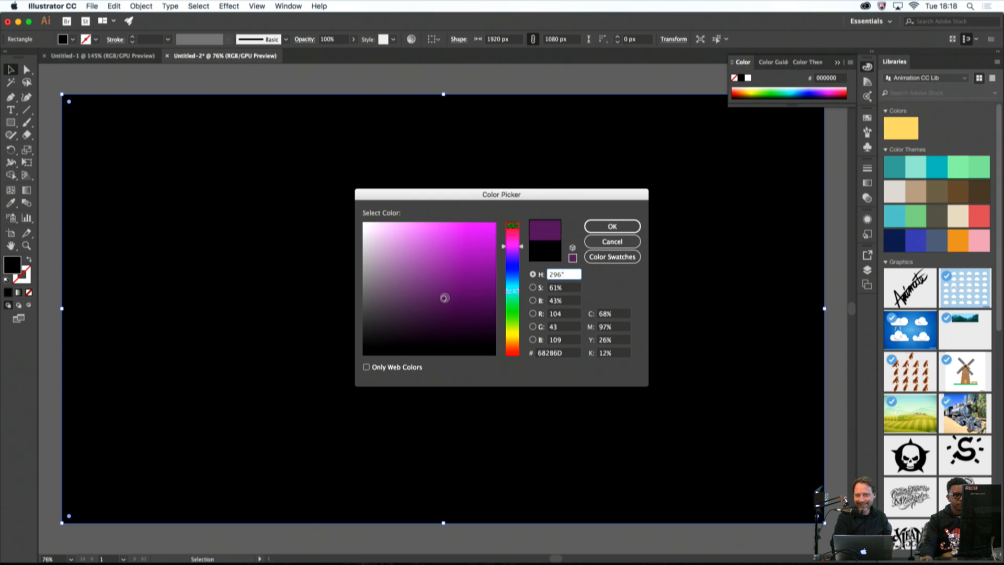
click(590, 227)
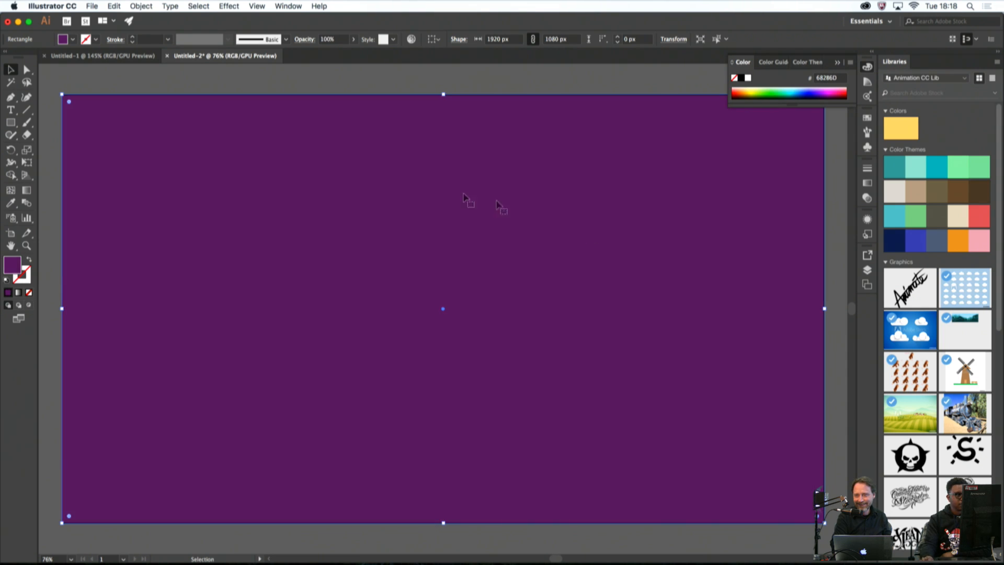
Close the Libraries panel to free up room beside the artboard
click(11, 97)
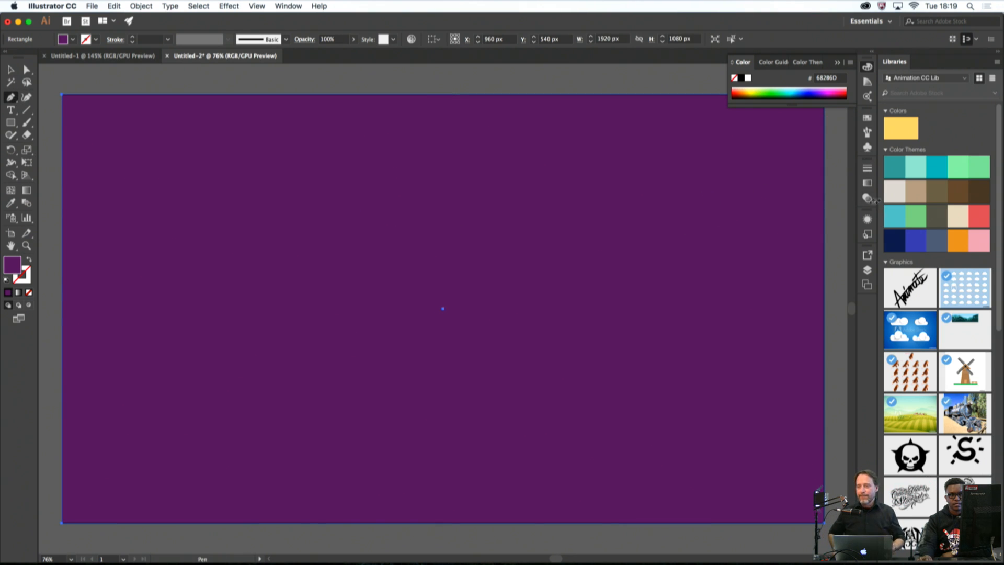
click(867, 270)
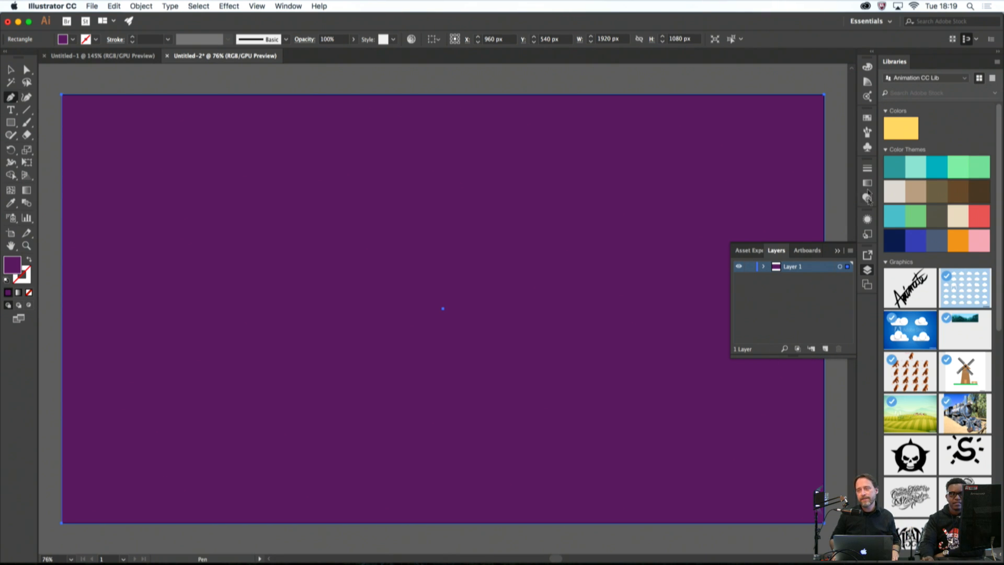
right_click(903, 69)
click(899, 78)
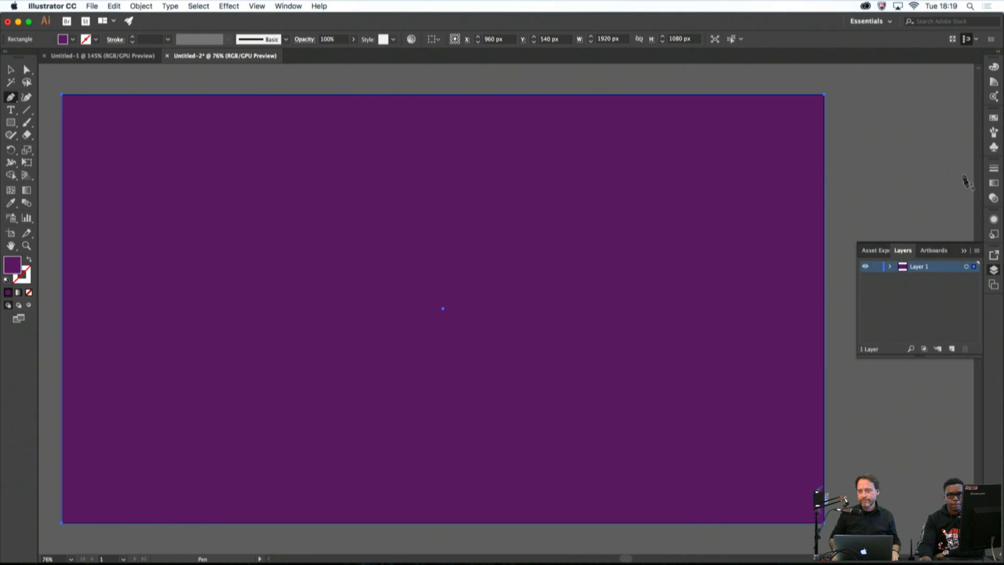
Move the Layers panel to the top of the collapsed panel dock and open it there
drag(997, 268, 995, 68)
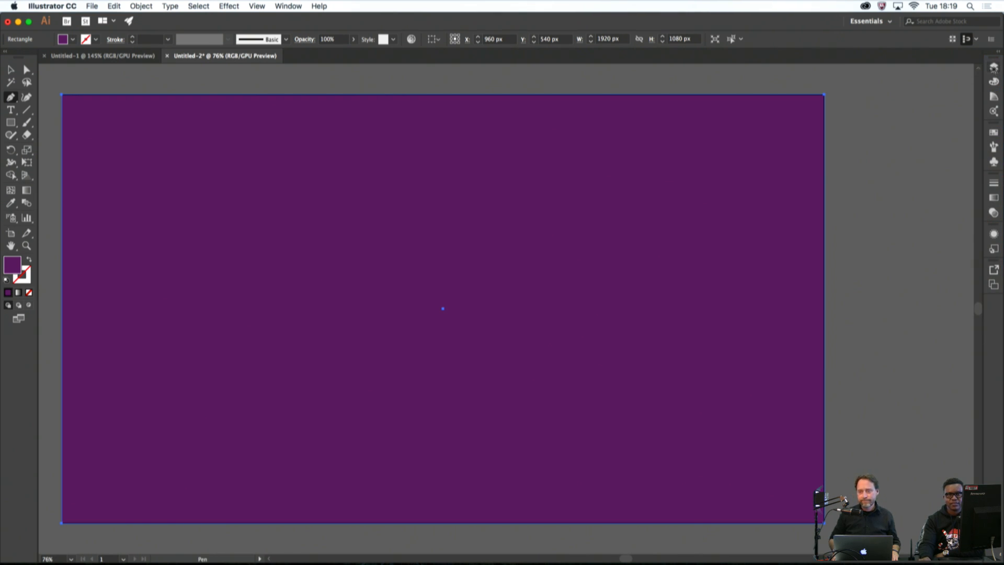
click(994, 68)
click(994, 68)
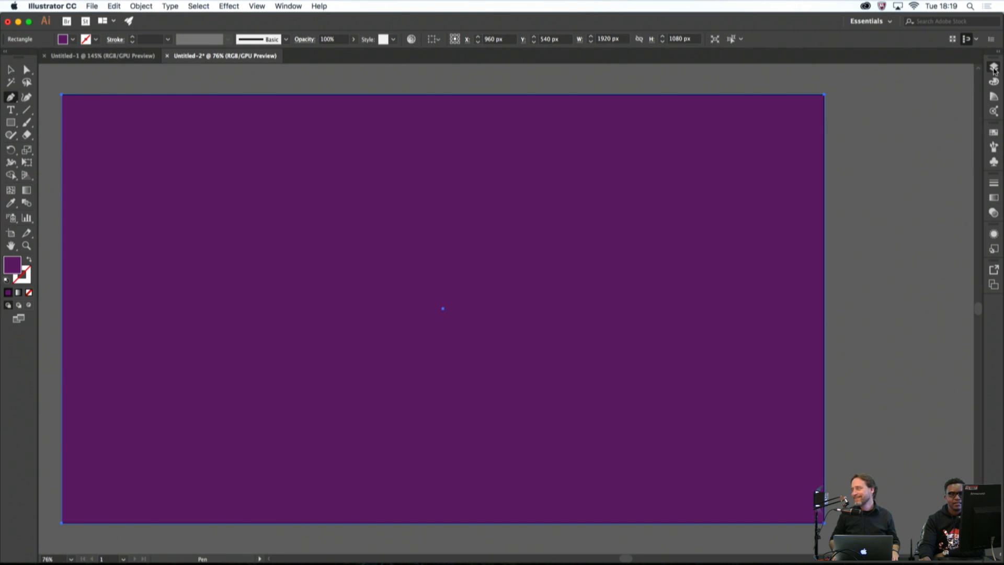
click(994, 68)
click(994, 68)
click(993, 69)
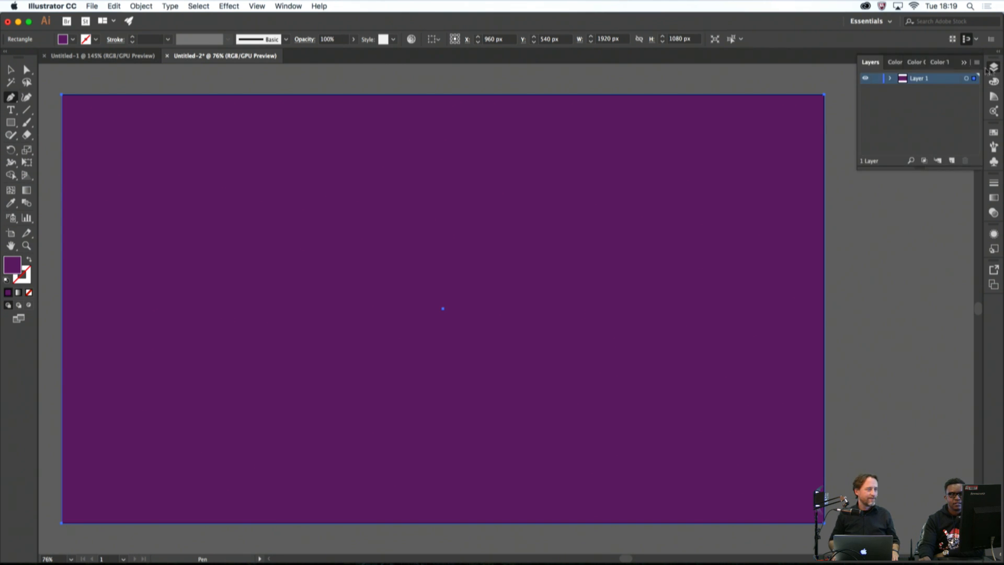
Lock the purple background's layer and add a new layer above it
click(877, 79)
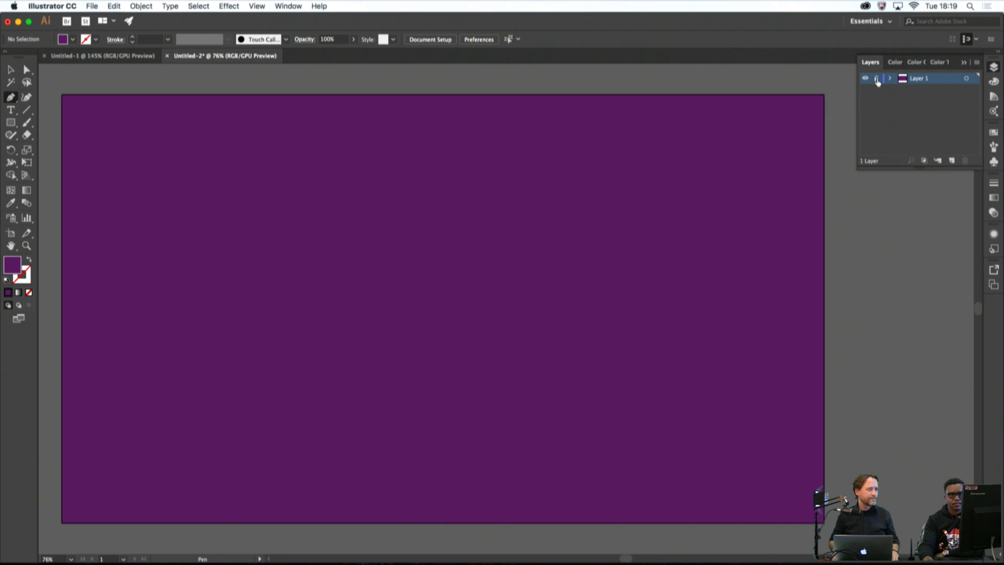
click(937, 160)
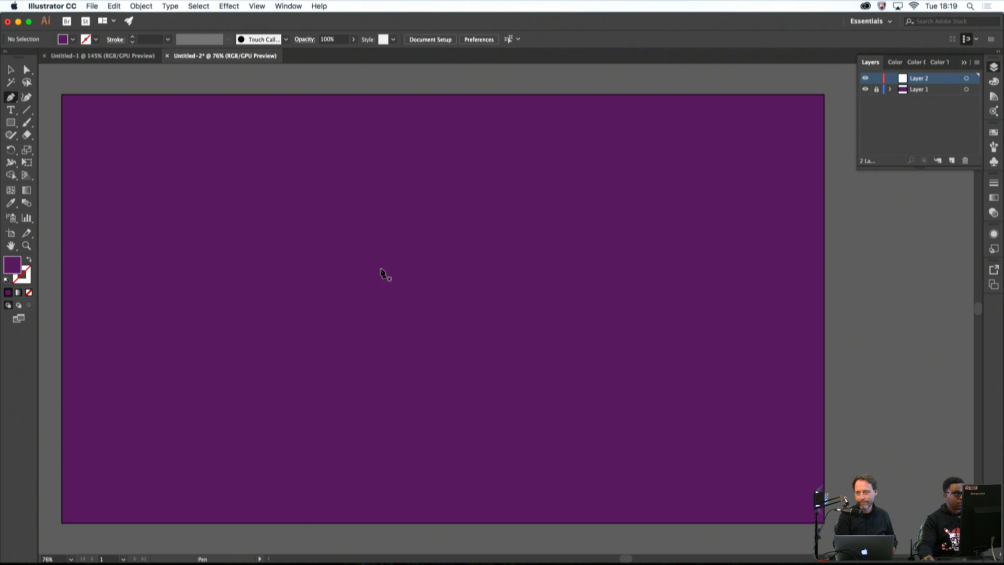
Draw a tall, slightly curved open path about 75 px wide and 512 px high near the artboard's centre with the Pen tool
drag(443, 183, 411, 246)
drag(417, 386, 424, 433)
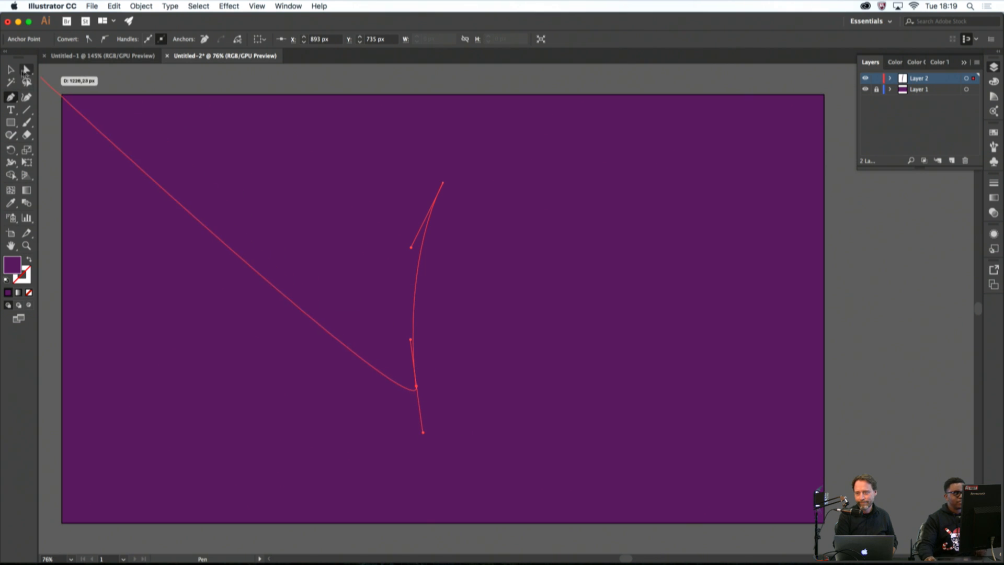
click(11, 70)
Give the curved path a white stroke with a weight of 125 pt
drag(156, 102, 444, 248)
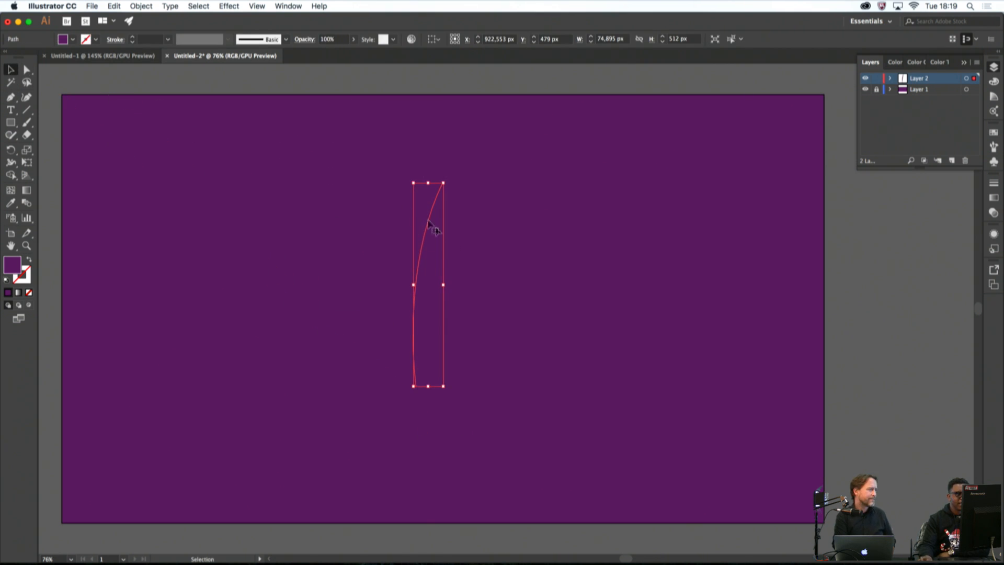
click(132, 39)
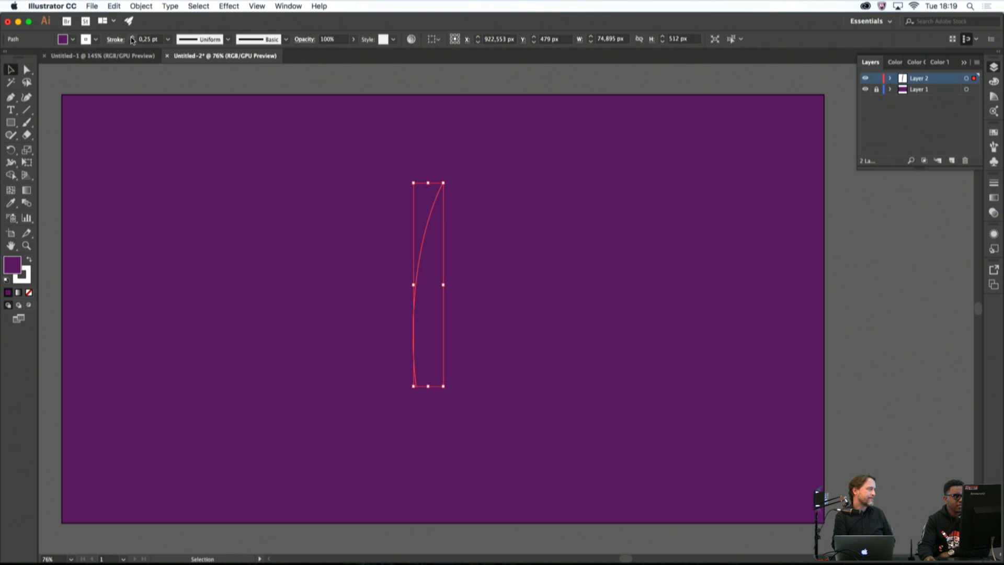
click(131, 38)
click(131, 38)
click(132, 38)
click(132, 38)
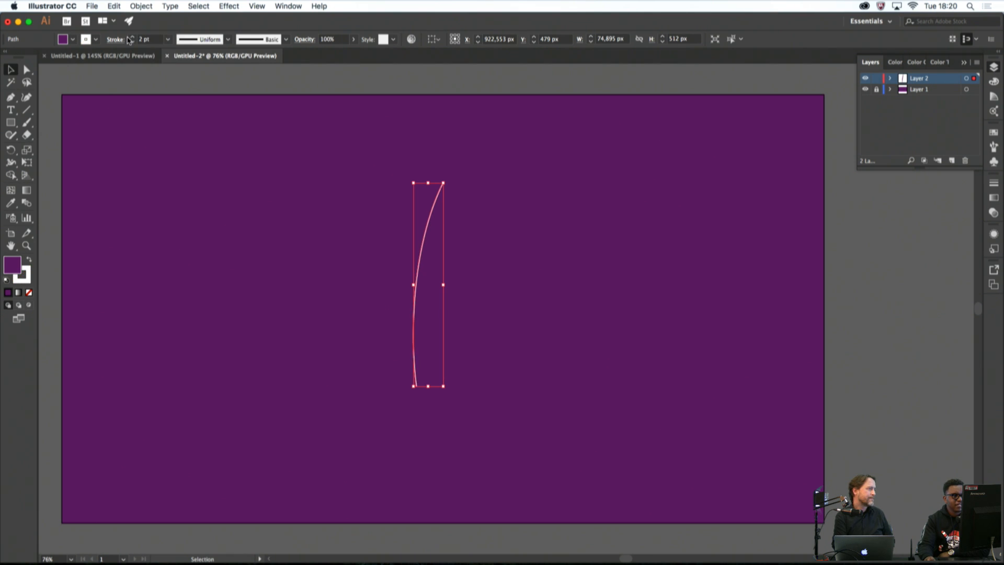
drag(131, 38, 131, 39)
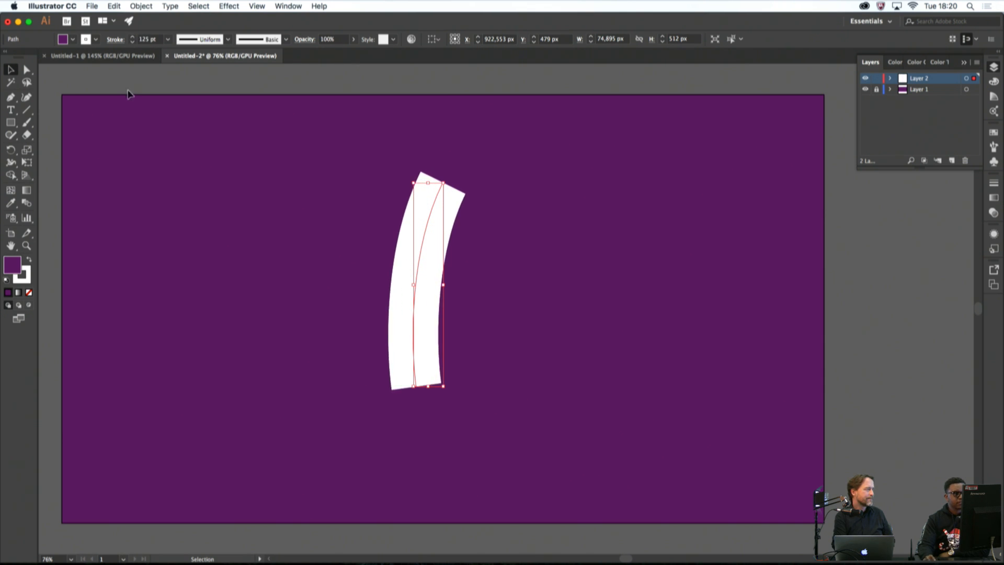
Give the curved path a light blue #2CD2FF stroke and a white fill by picking the blue and swapping the two colours
click(167, 142)
drag(320, 176, 502, 276)
double_click(19, 264)
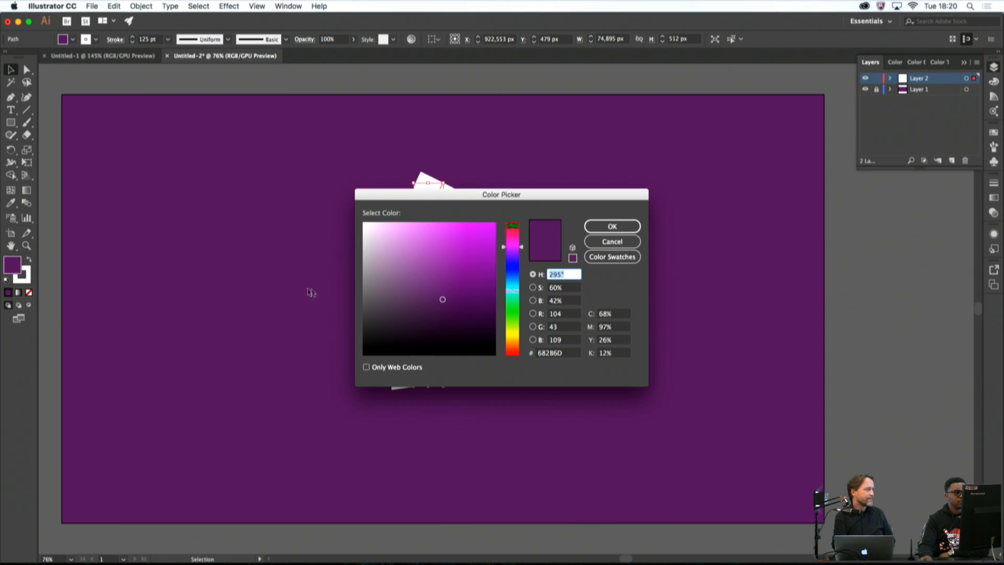
drag(512, 293, 513, 286)
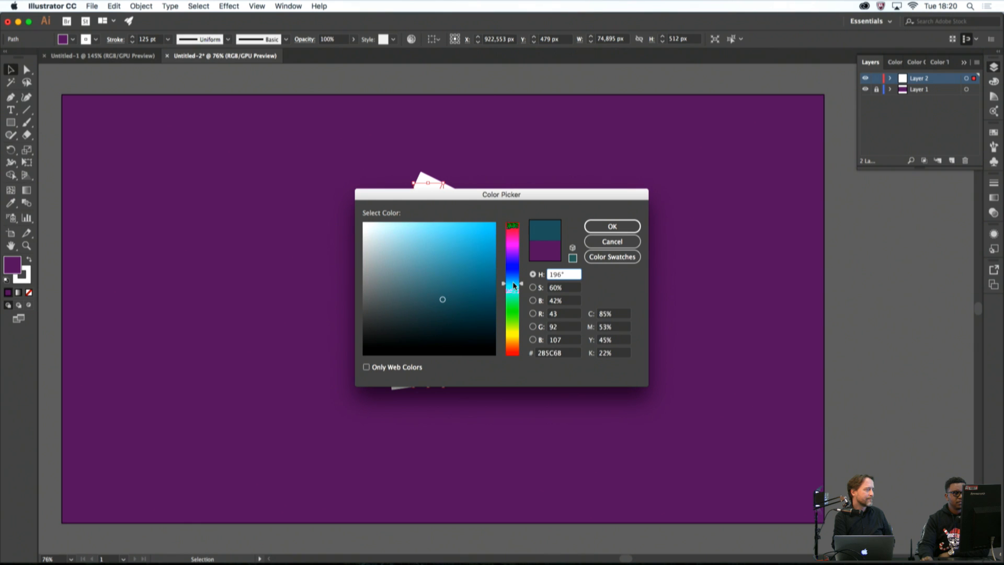
click(486, 250)
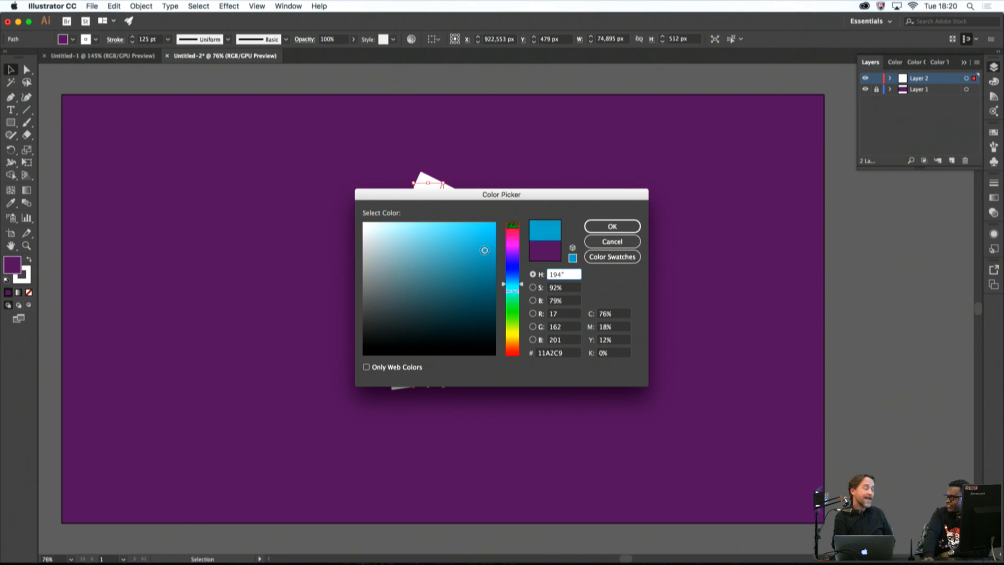
click(470, 223)
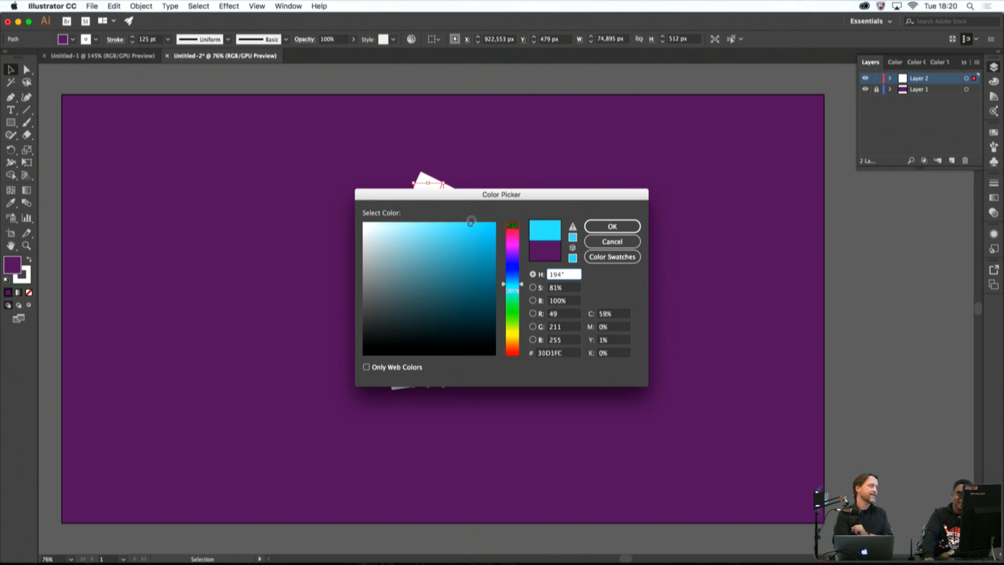
click(473, 223)
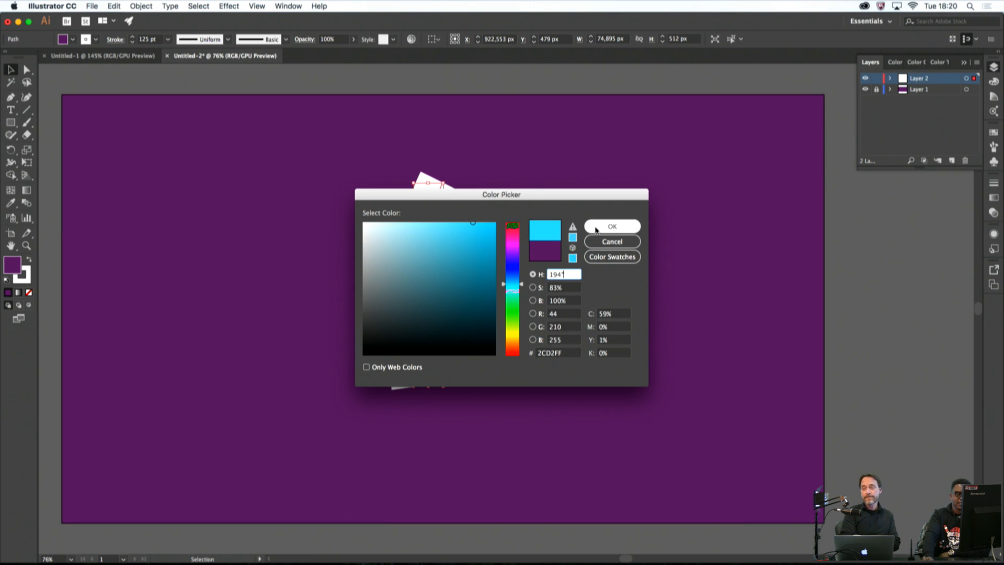
click(596, 228)
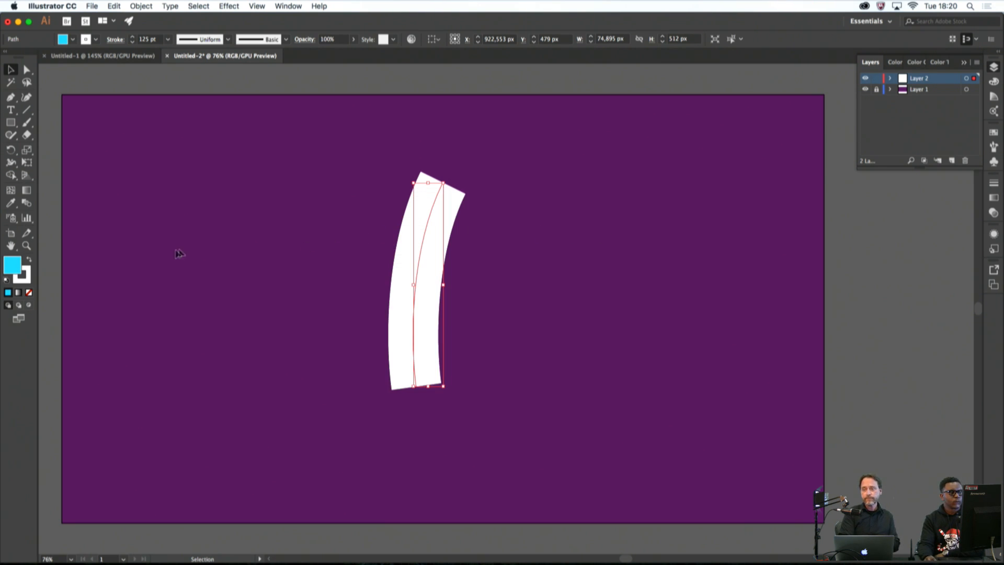
click(29, 259)
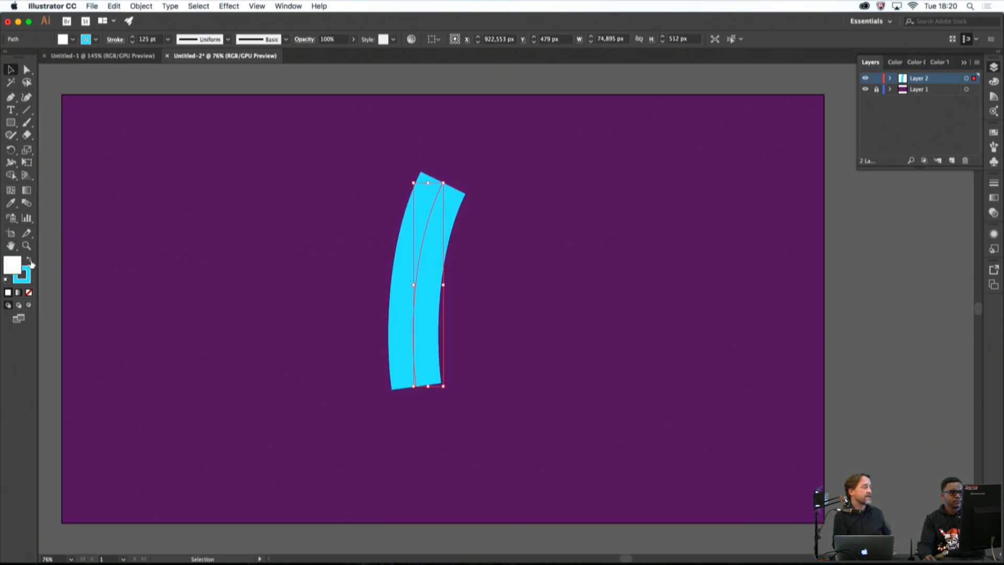
click(177, 156)
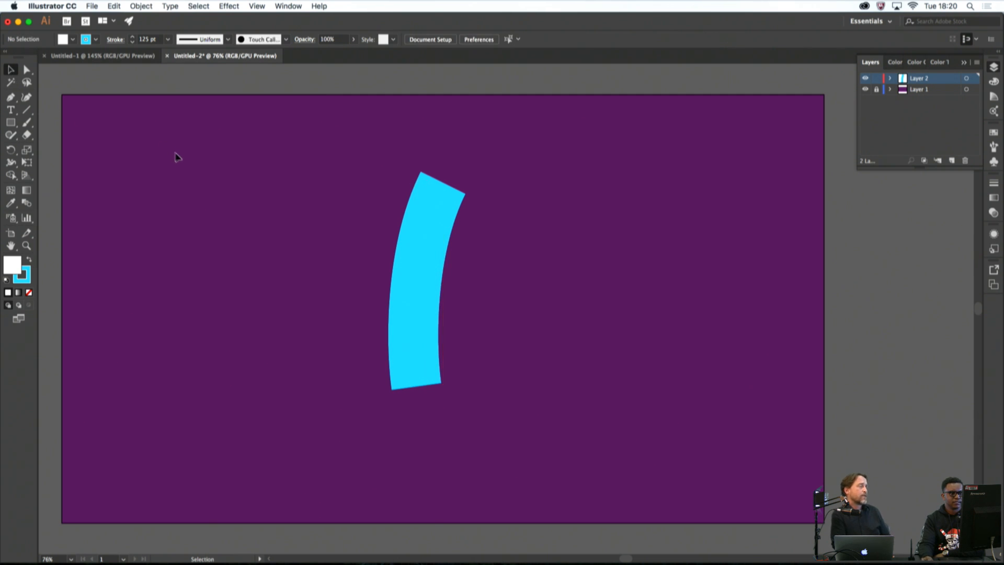
Set the stroke weight of the blue curved path to 134 pt
click(410, 234)
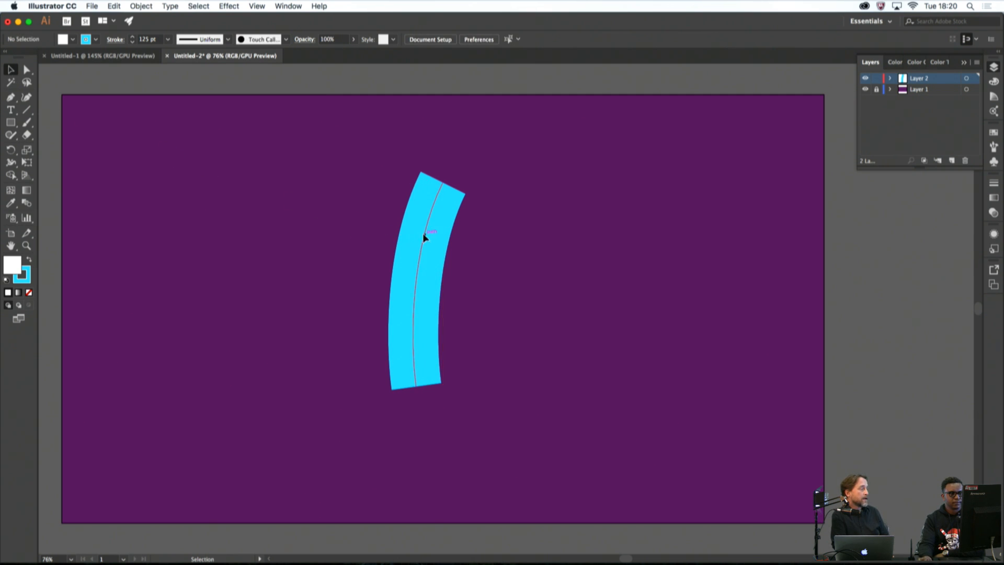
click(134, 37)
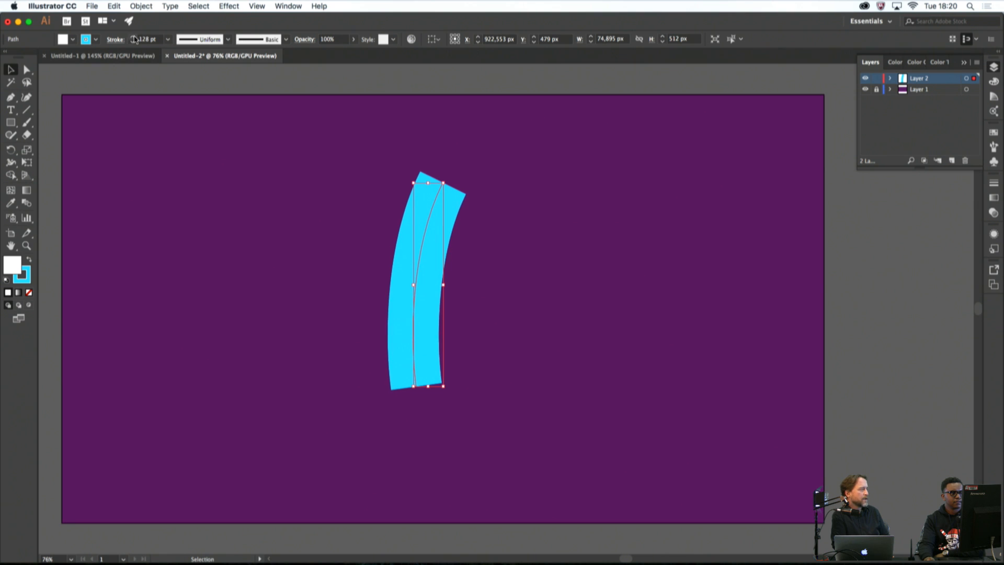
click(134, 36)
click(134, 36)
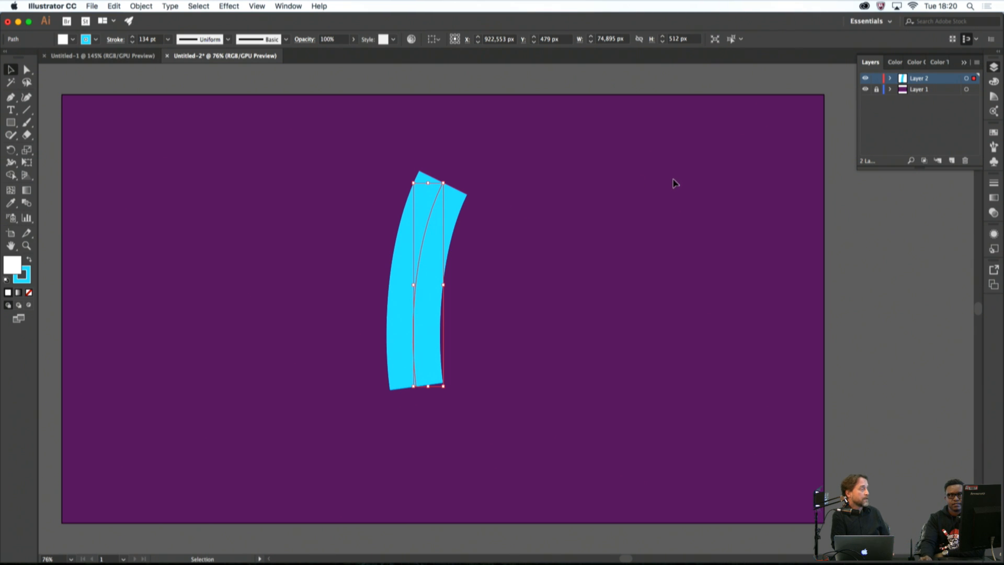
Target Layer 2's artwork, show the full stroke options and apply round caps to the curved path's ends
click(877, 80)
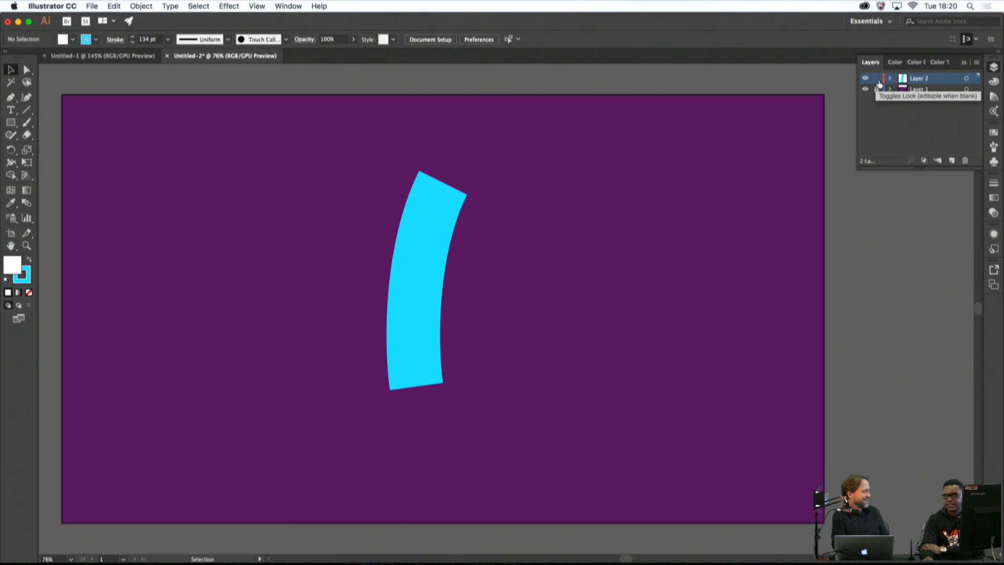
click(876, 79)
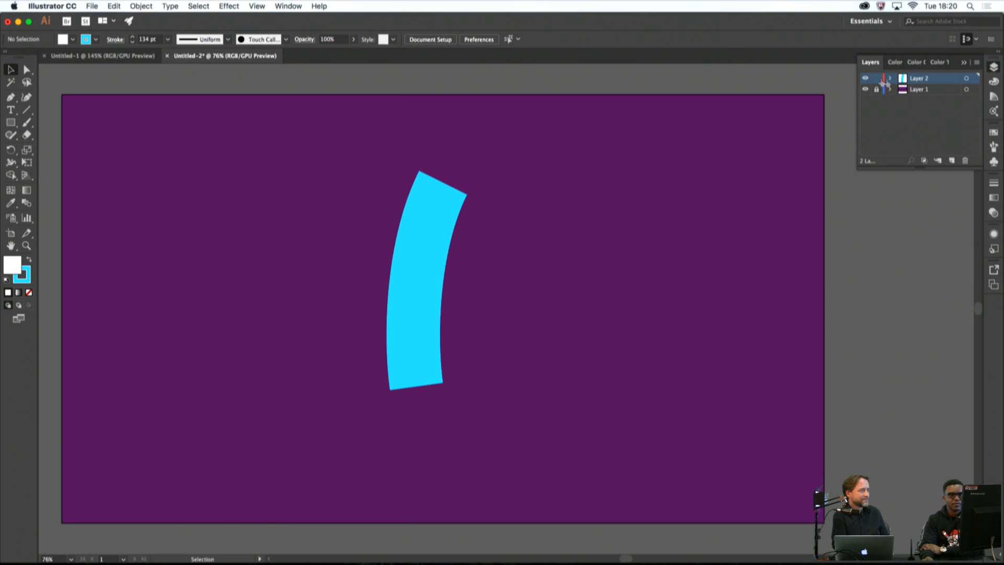
click(967, 78)
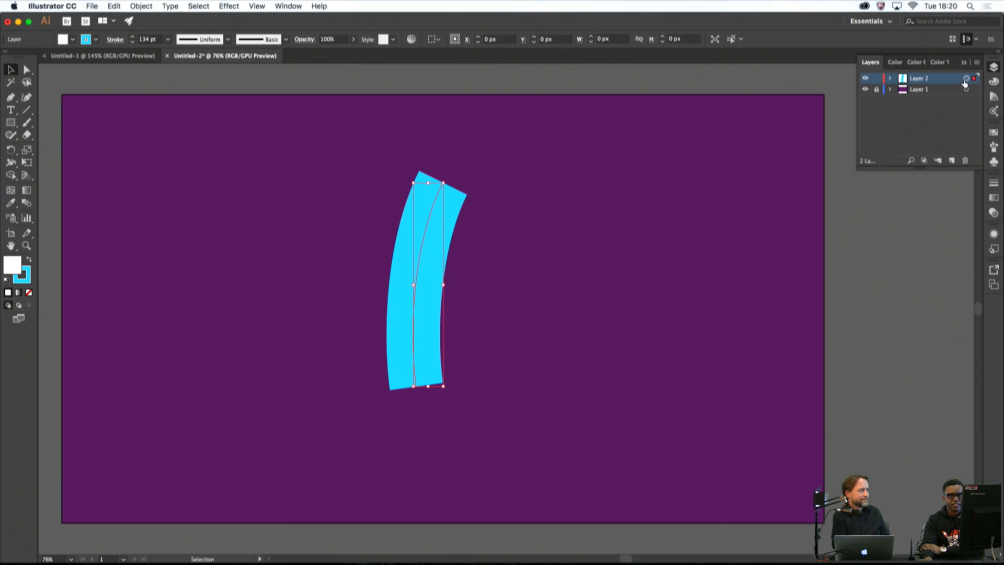
click(994, 183)
click(975, 179)
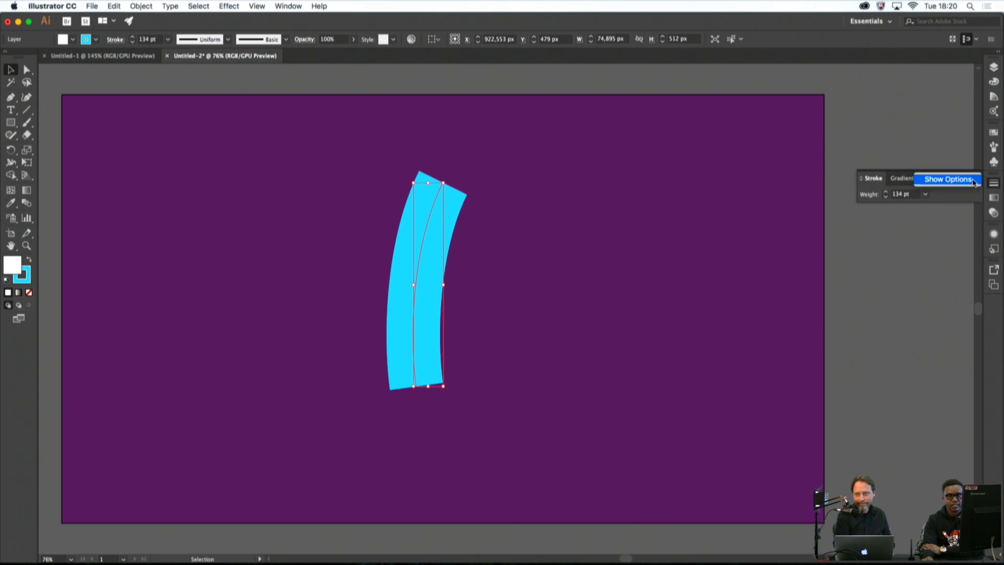
click(968, 183)
click(912, 208)
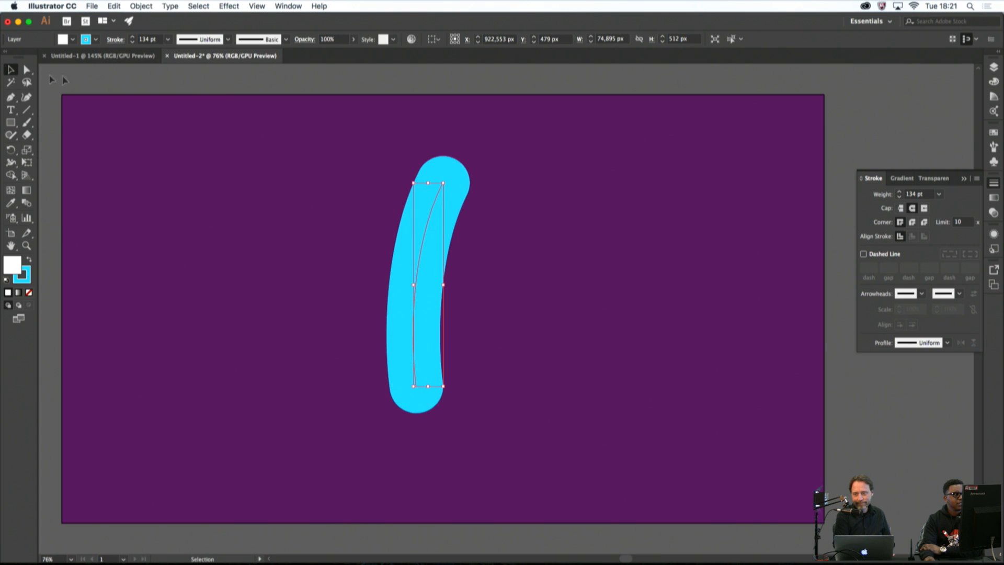
click(106, 96)
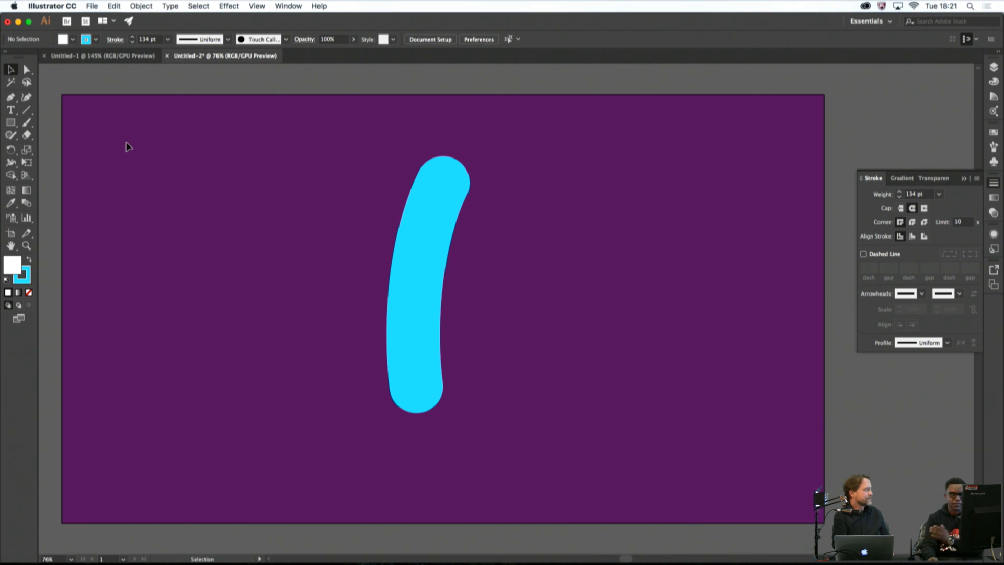
Expand the round-capped blue path so that its stroke becomes a filled shape
click(10, 97)
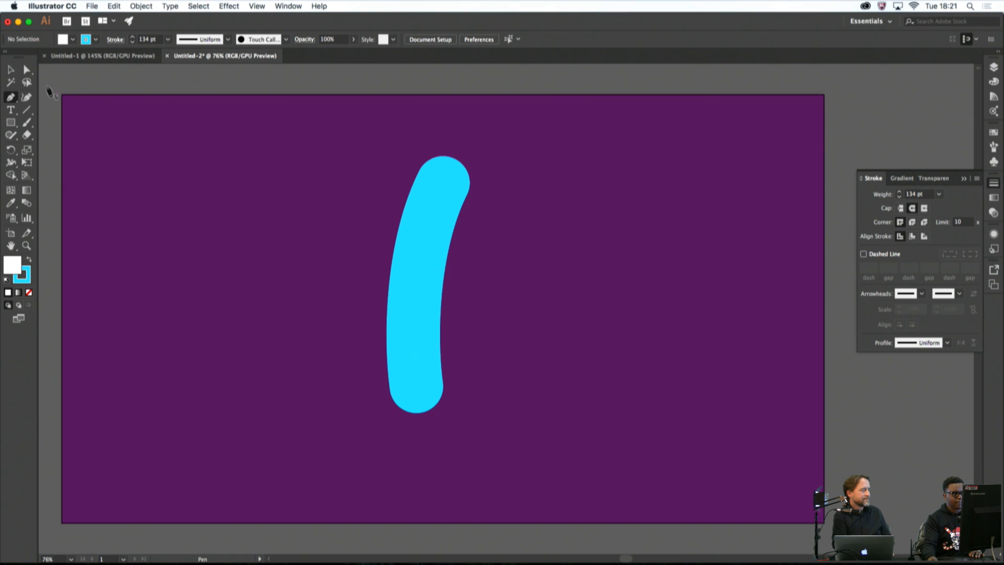
click(11, 69)
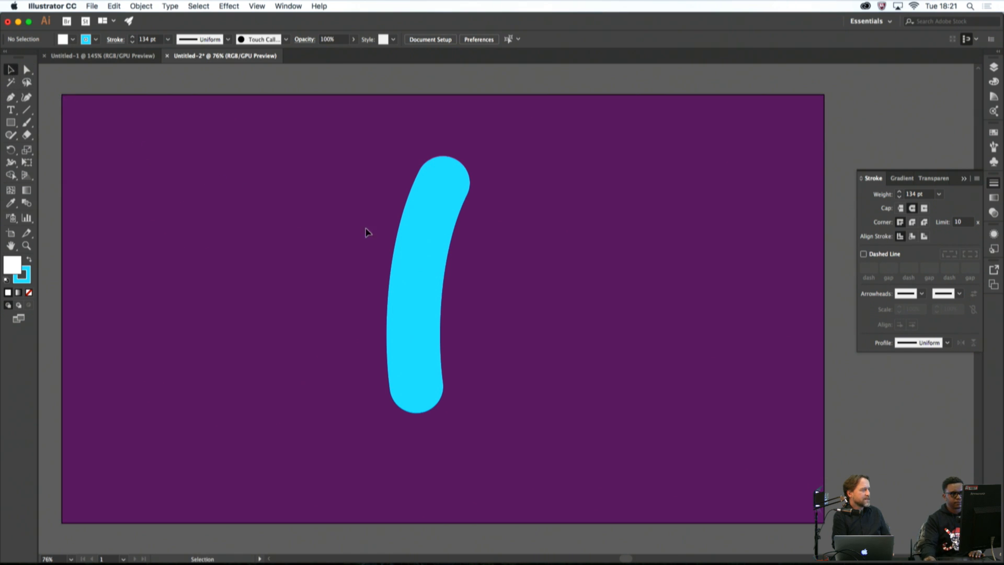
click(425, 240)
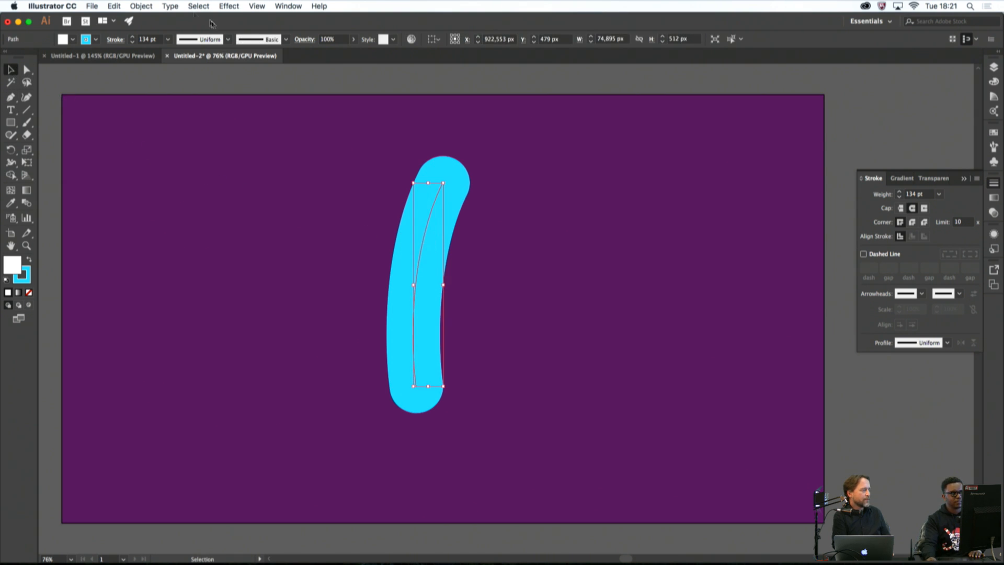
click(159, 7)
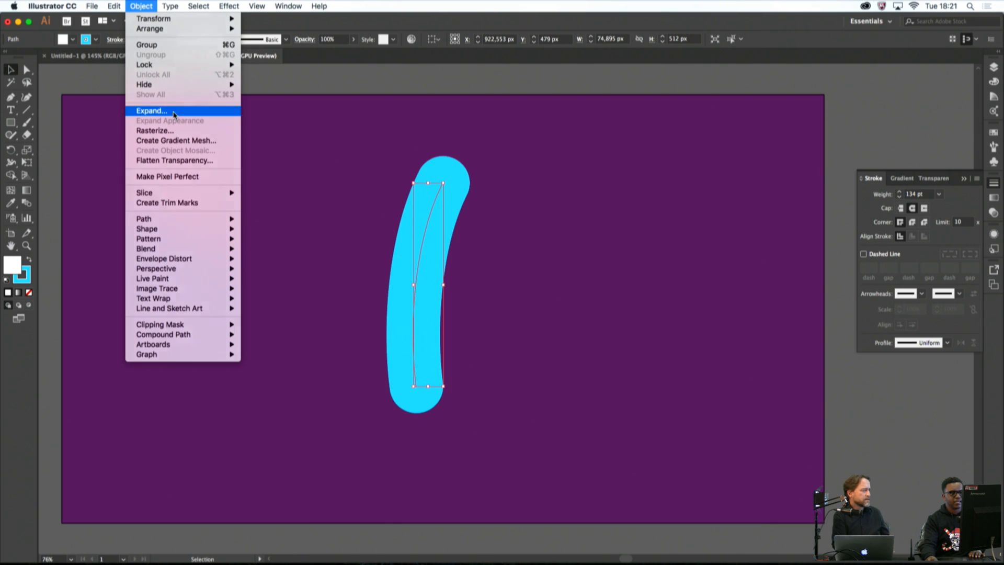
click(147, 107)
click(532, 351)
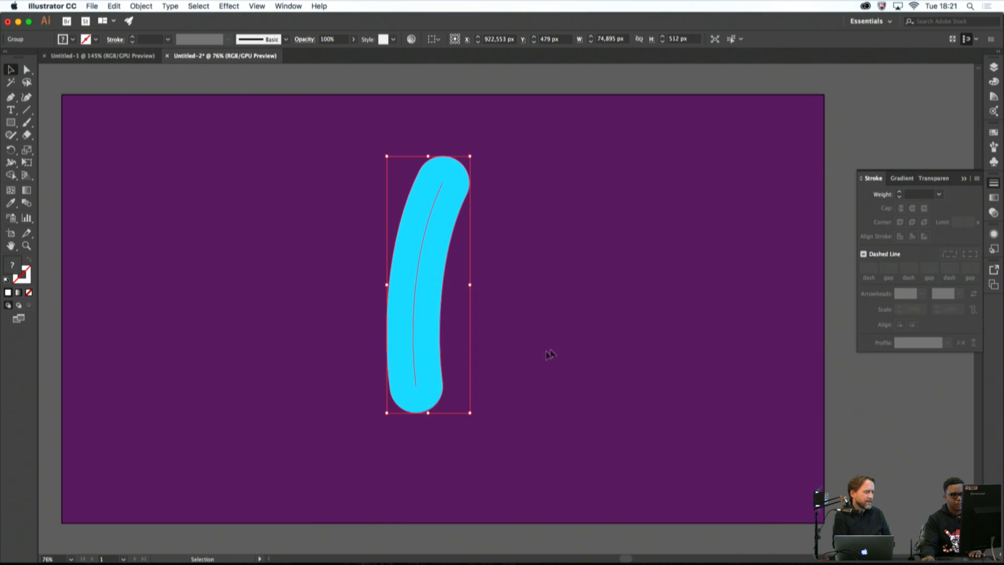
click(547, 350)
click(426, 235)
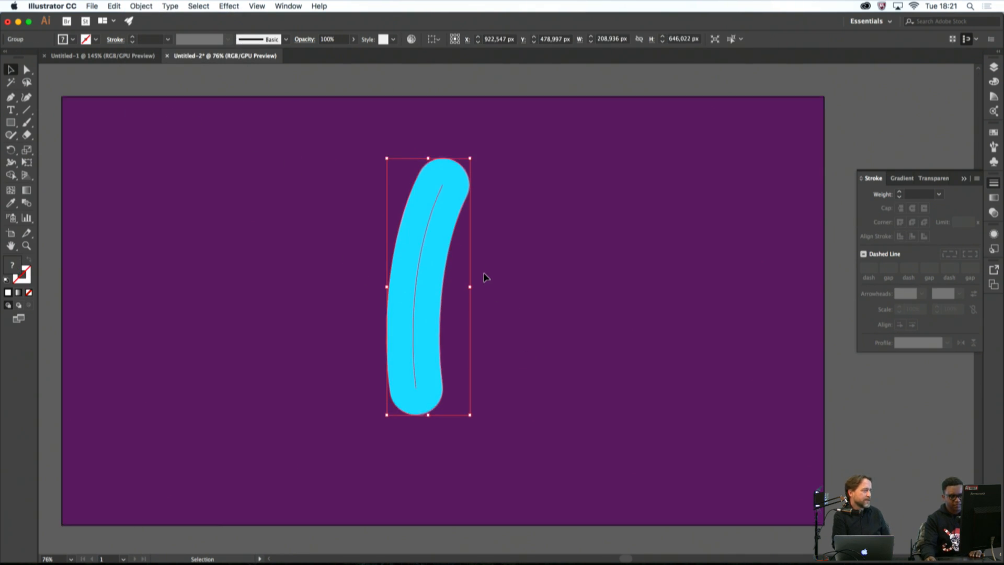
Draw a flat white ellipse about 145 px wide and 46 px high across the blue shape, just below its rounded upper end
scroll(475, 271, right, 3)
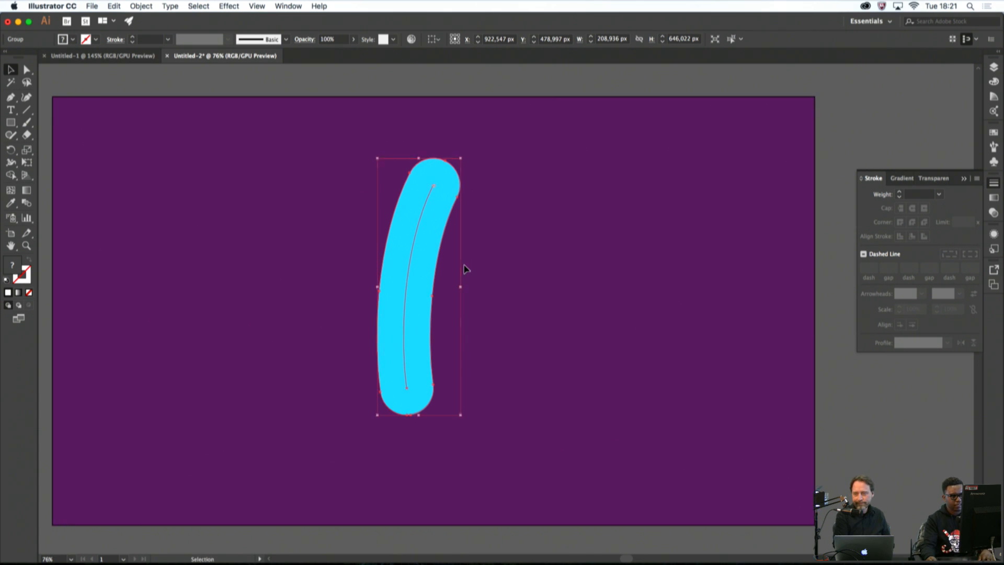
scroll(463, 268, up, 2)
scroll(462, 267, down, 1)
scroll(460, 269, up, 1)
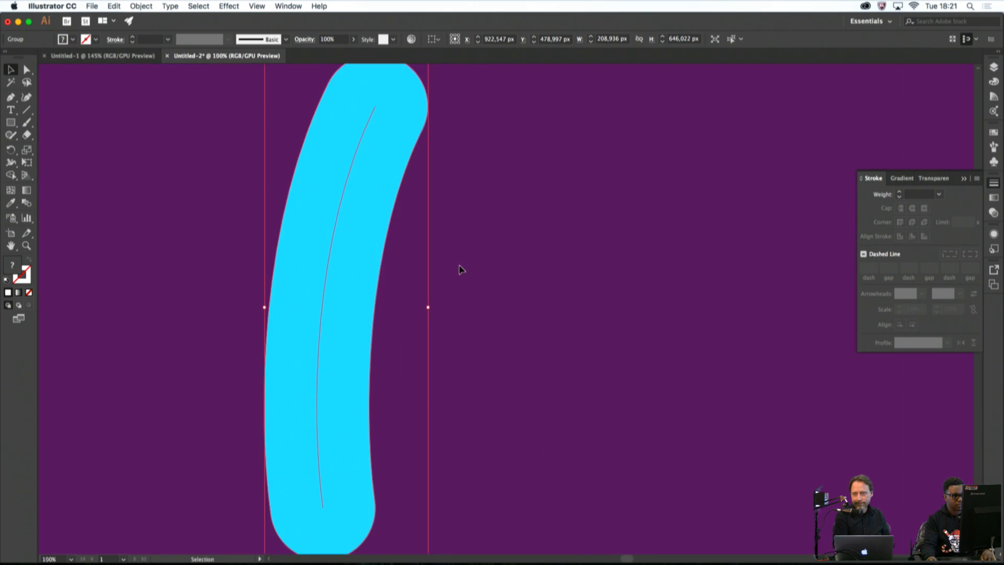
drag(451, 255, 582, 309)
scroll(546, 309, up, 1)
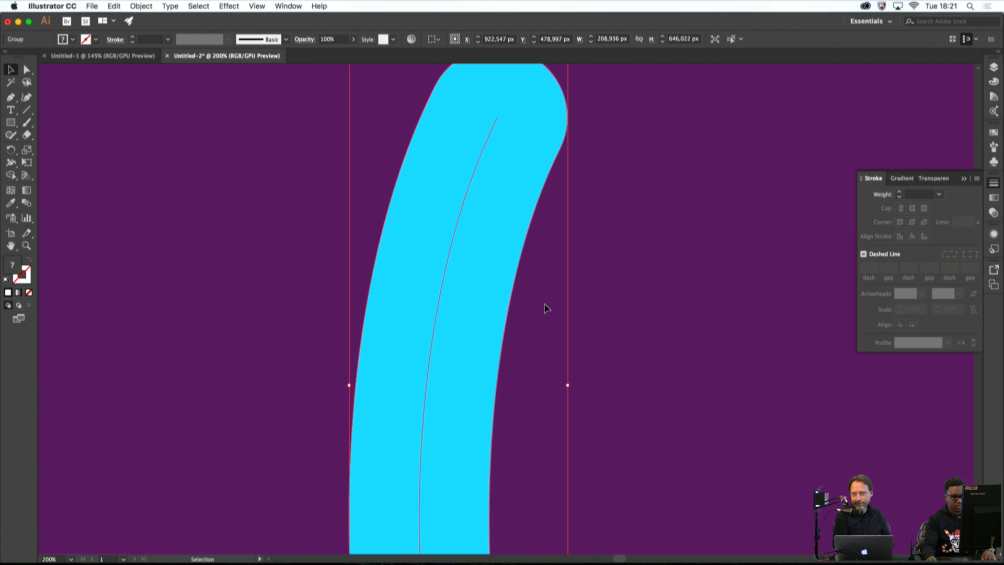
drag(553, 269, 605, 330)
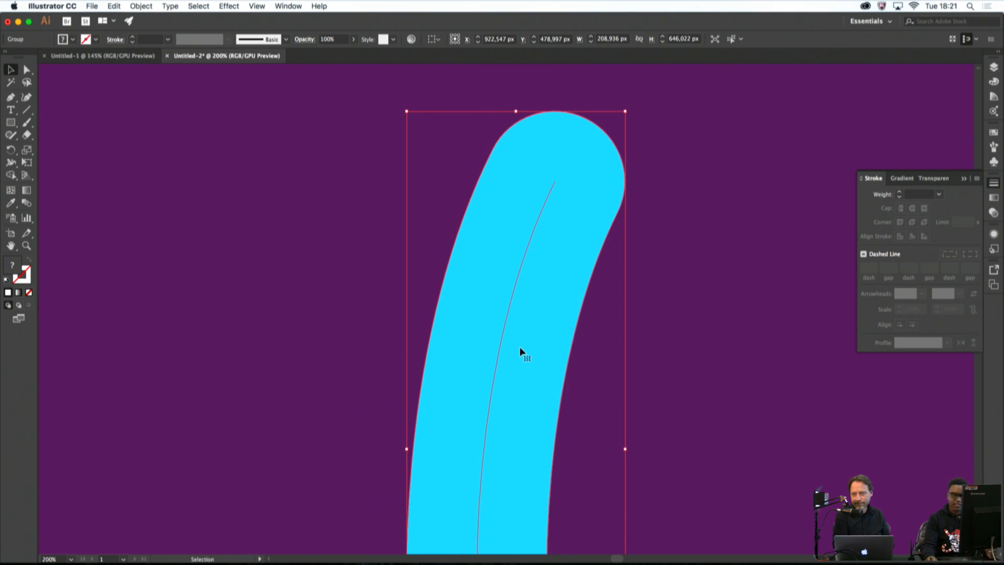
scroll(545, 334, up, 2)
scroll(546, 335, down, 4)
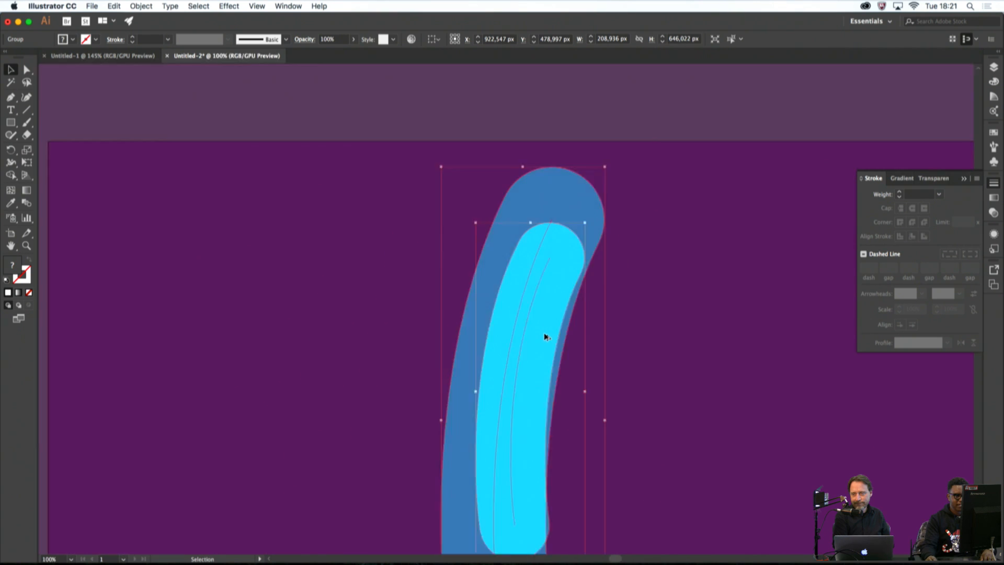
scroll(544, 335, up, 3)
drag(566, 262, 589, 338)
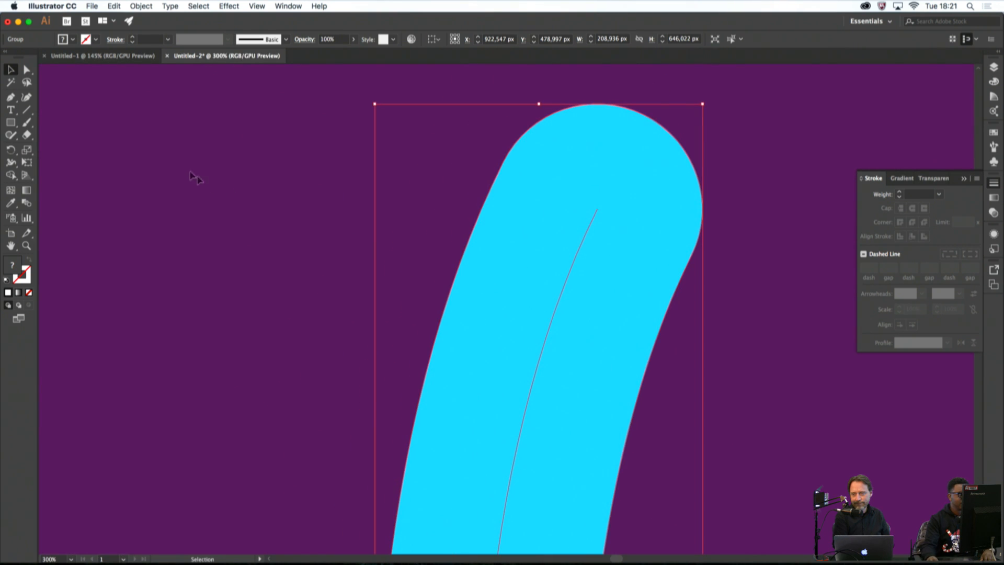
drag(10, 122, 58, 149)
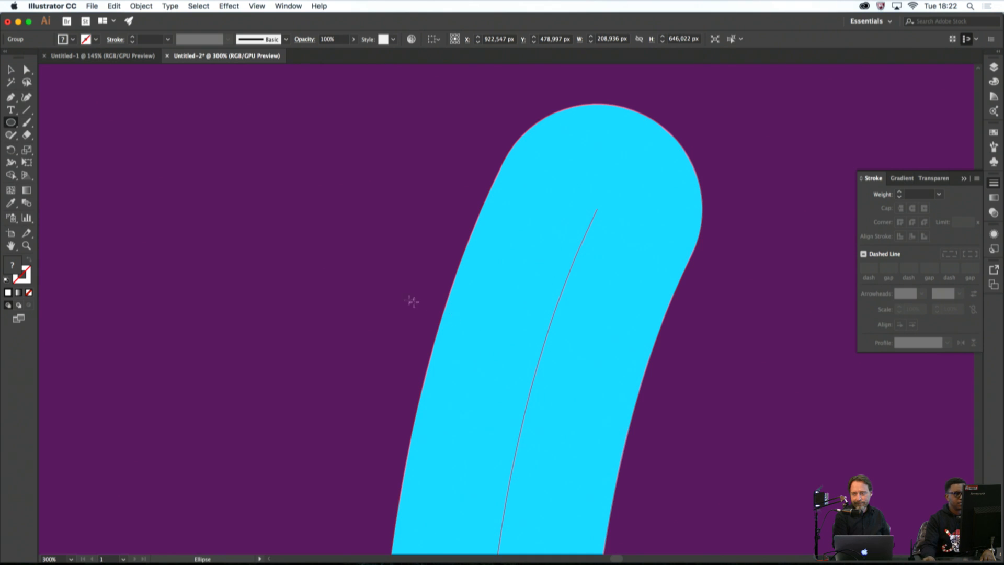
mouse_move(394, 294)
mouse_down()
mouse_move(556, 359)
mouse_move(610, 347)
mouse_move(621, 365)
mouse_up()
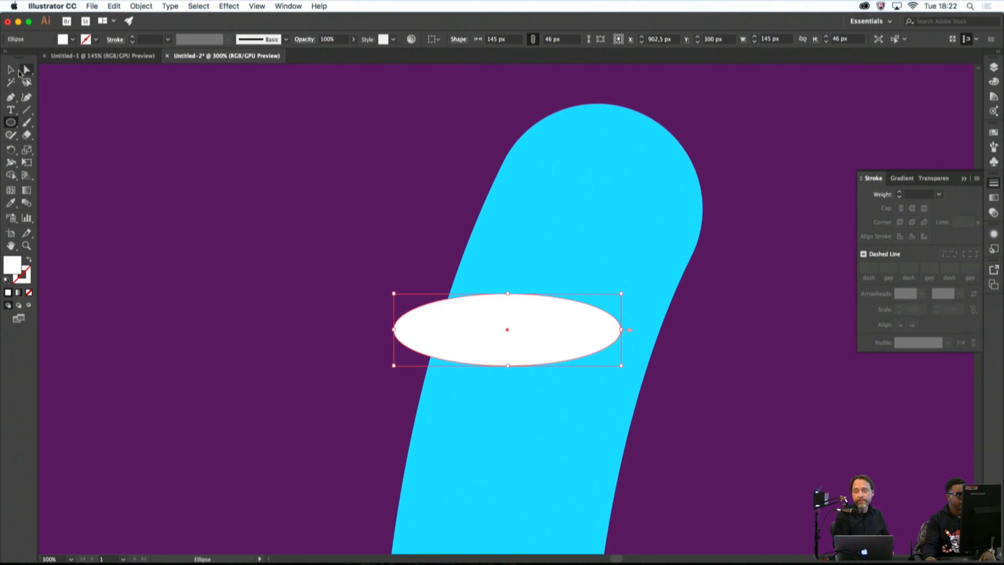
click(11, 70)
click(150, 166)
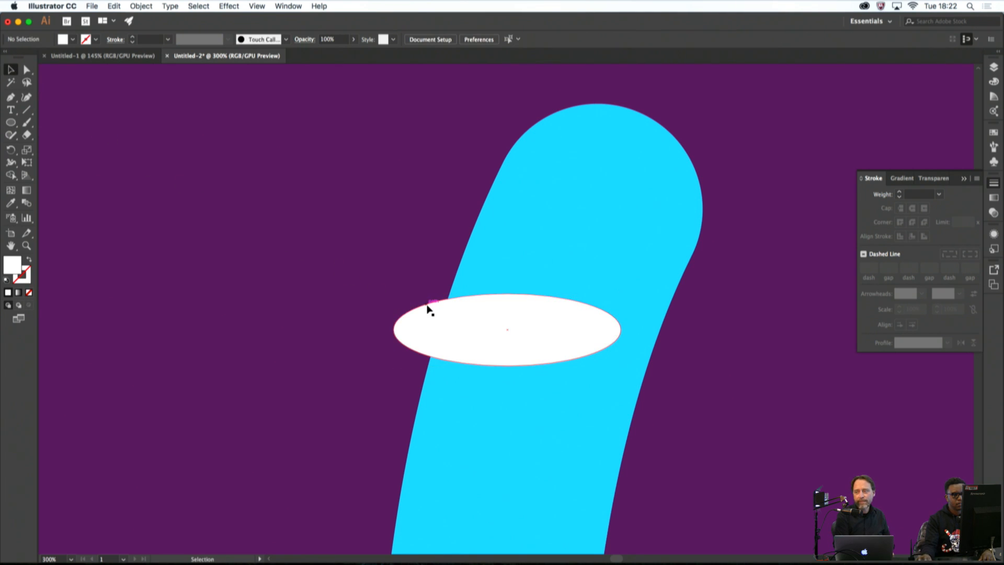
Move the white ellipse to span the blue shape's width and rotate it slightly clockwise to match the shape's slant
mouse_move(484, 336)
mouse_down()
mouse_move(541, 346)
mouse_move(481, 339)
mouse_up()
scroll(517, 352, up, 2)
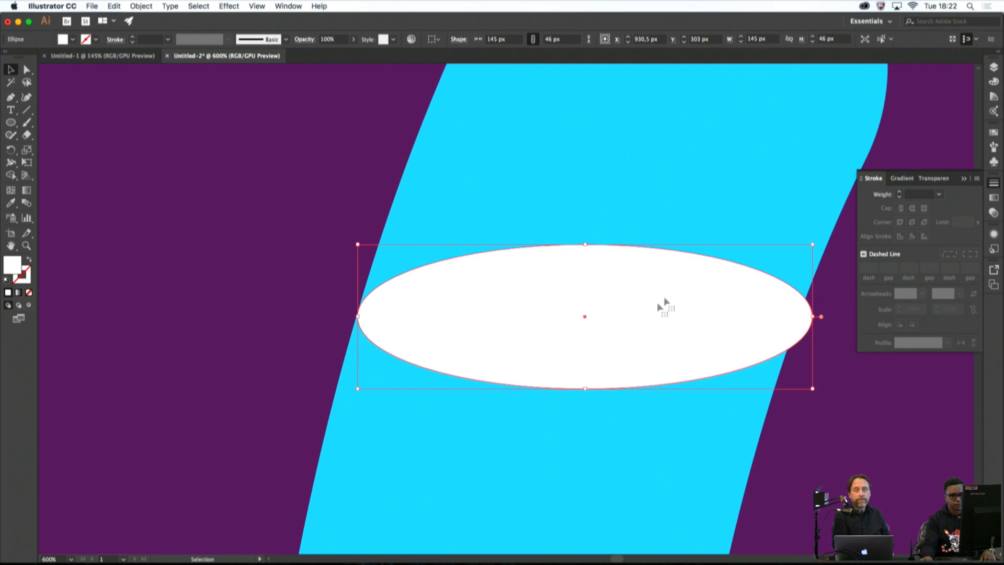
drag(814, 241, 815, 292)
drag(753, 326, 763, 323)
Scale the tilted white ellipse down proportionally to about 136 x 43 px so it fits between the blue shape's edges
click(803, 396)
click(805, 384)
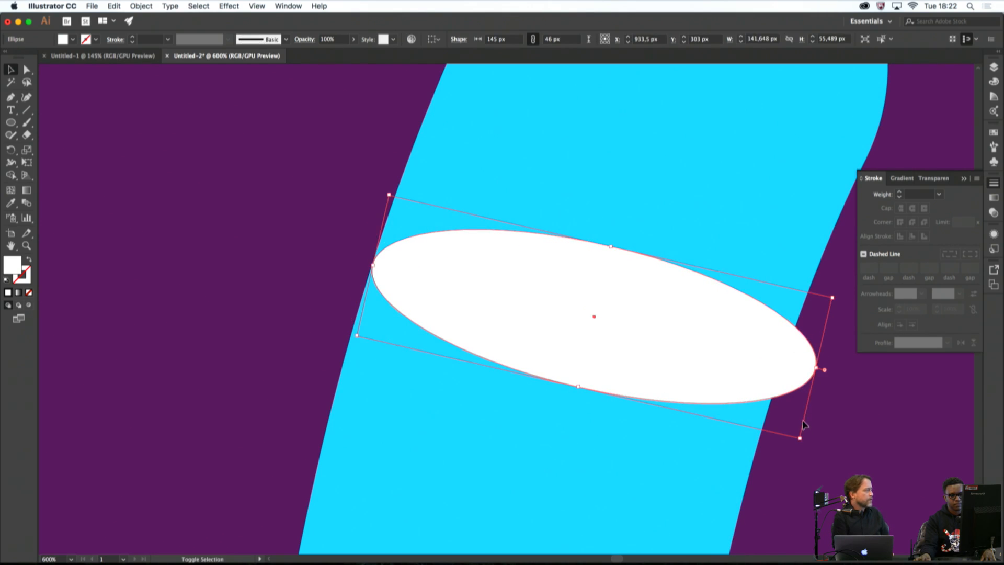
drag(804, 437, 787, 425)
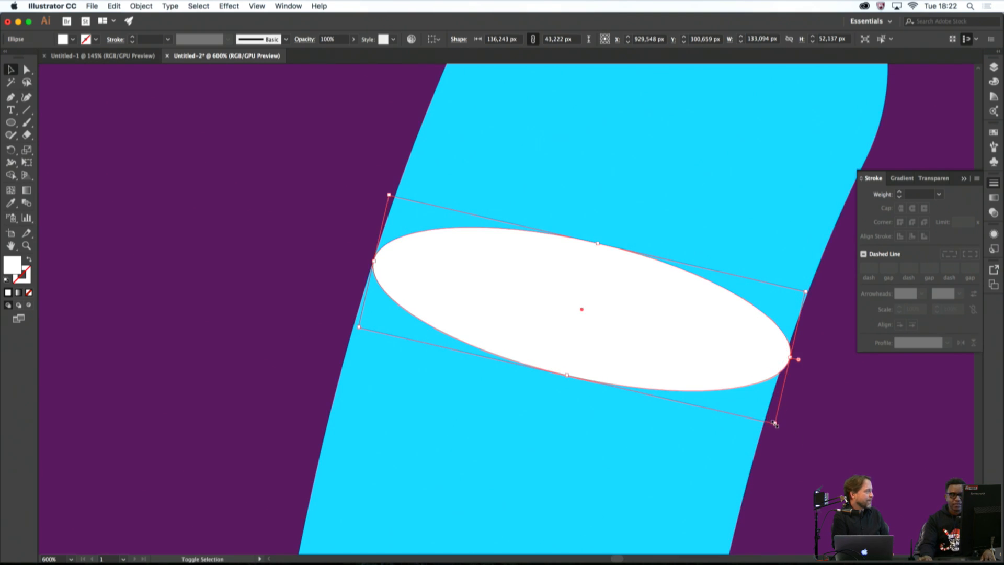
Scale the tilted white ellipse down proportionally to about 133 x 42 px, keeping its upper left corner in place
drag(775, 423, 774, 425)
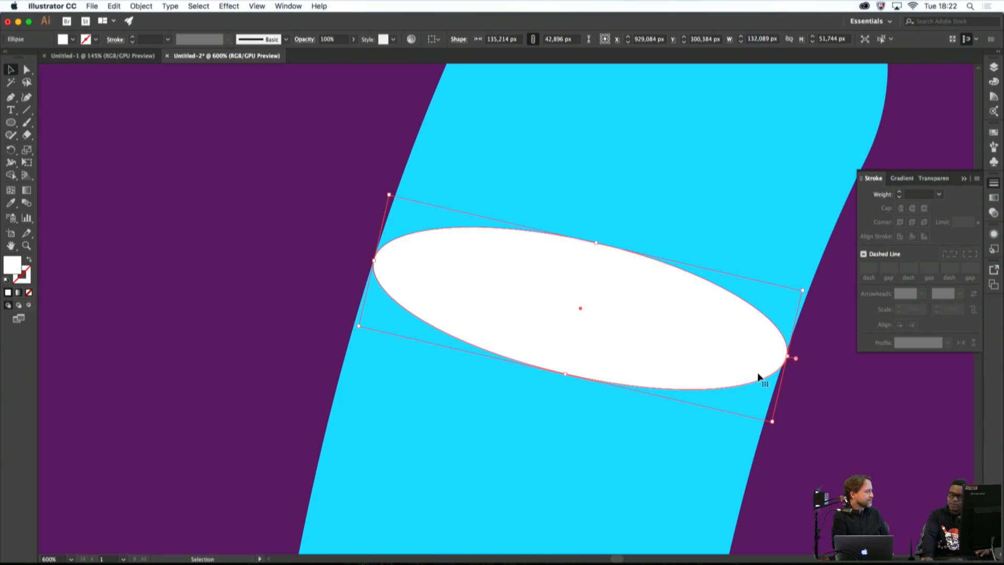
scroll(779, 402, up, 2)
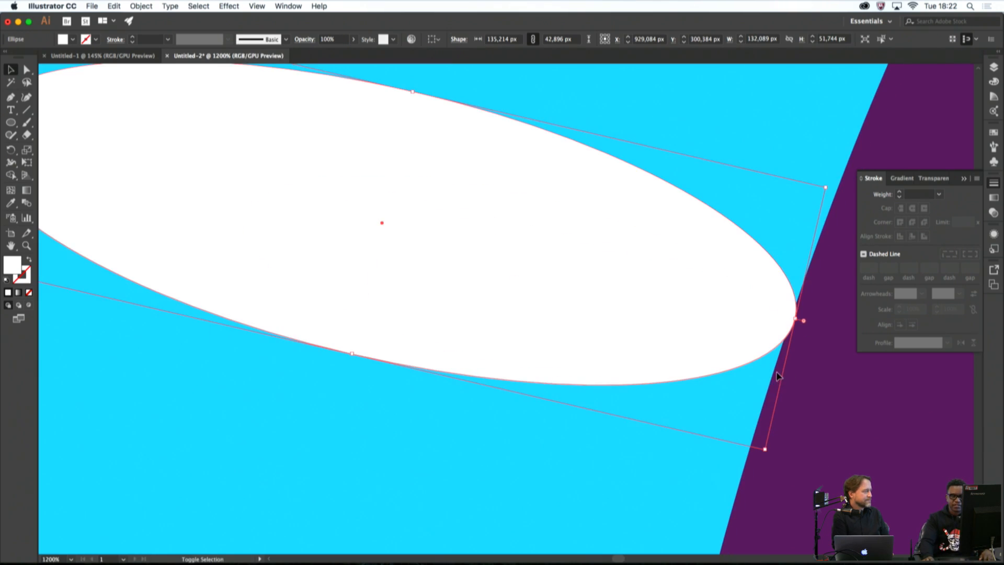
drag(767, 448, 751, 442)
scroll(768, 366, up, 1)
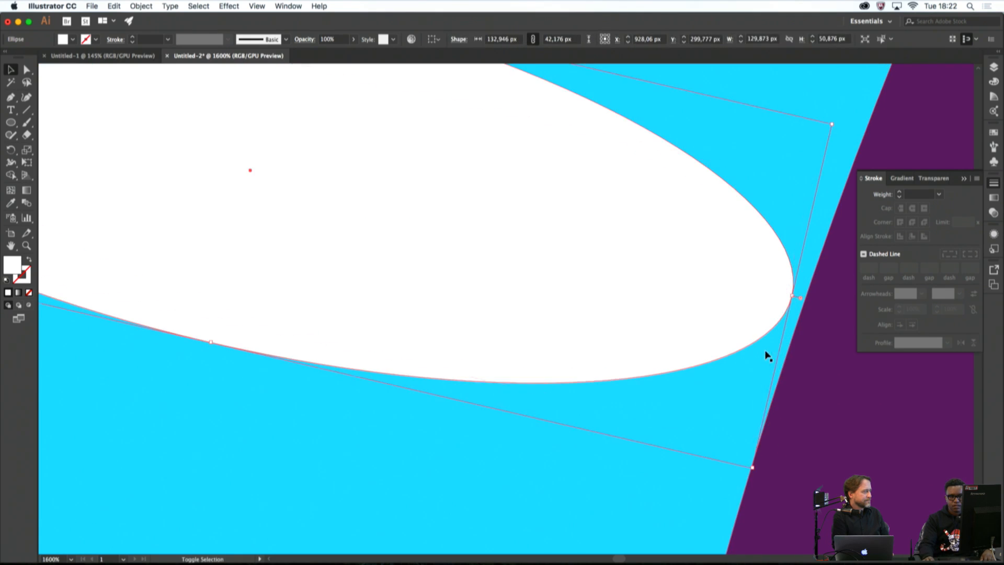
shift+click(756, 457)
key(super+w)
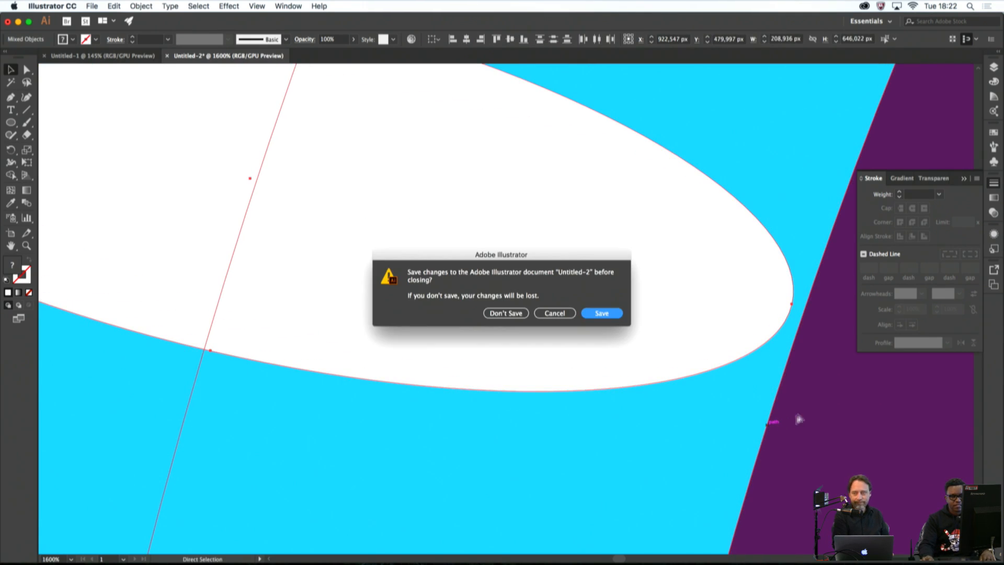
click(564, 315)
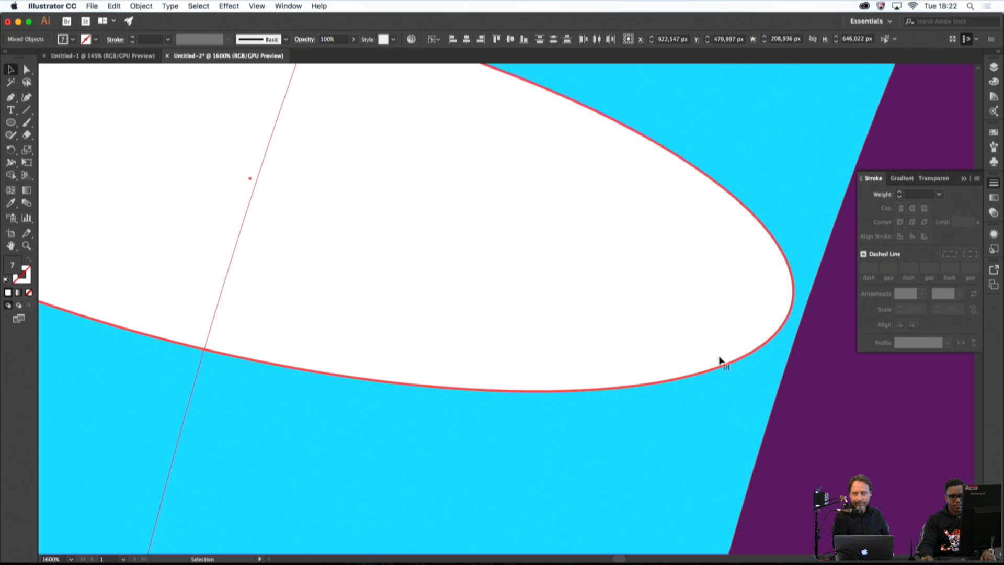
click(800, 380)
click(761, 331)
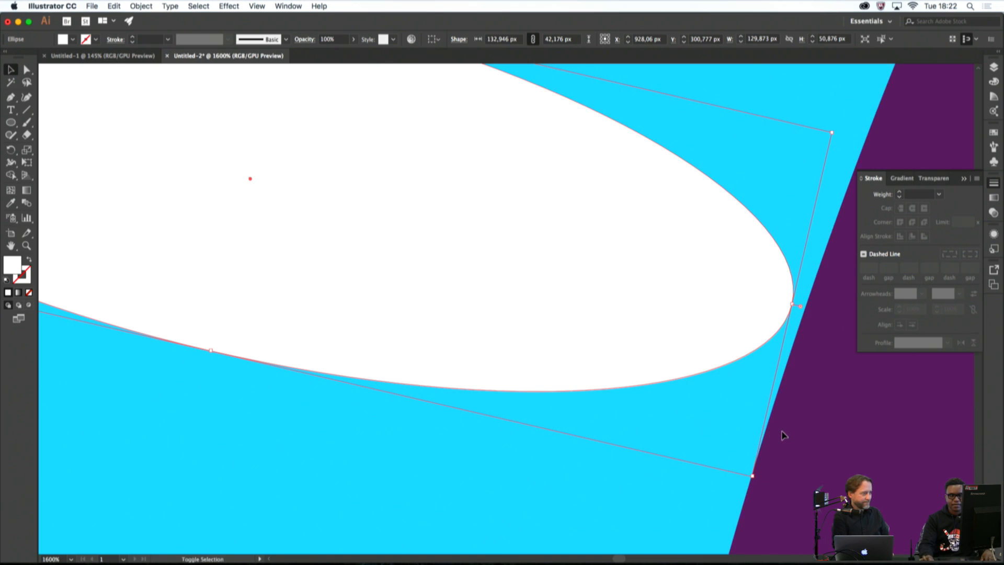
Enlarge the white ellipse proportionally to about 134.4 x 42.6 px to bring it closer to the blue shape's right edge
scroll(780, 435, right, 5)
scroll(719, 411, down, 6)
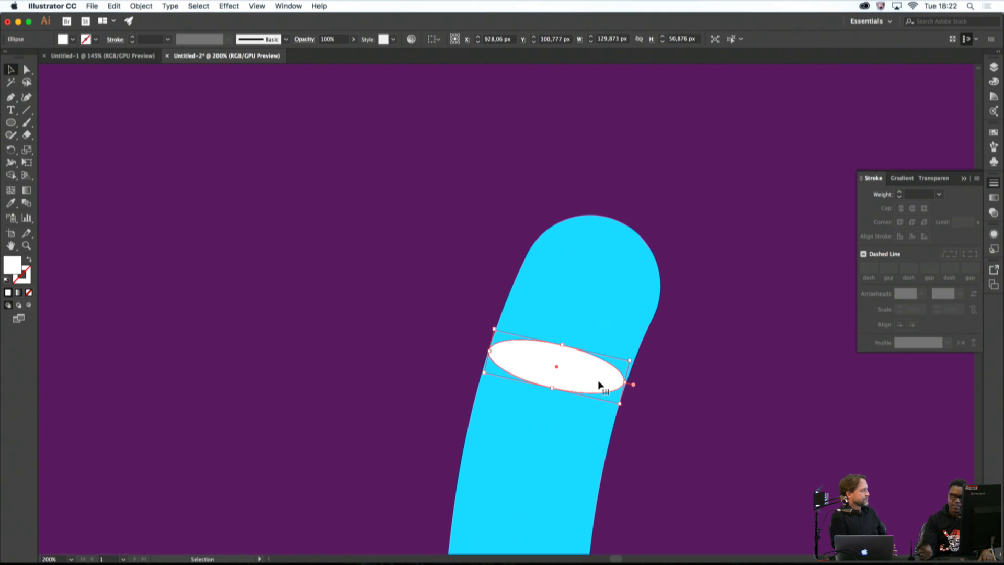
scroll(618, 390, up, 4)
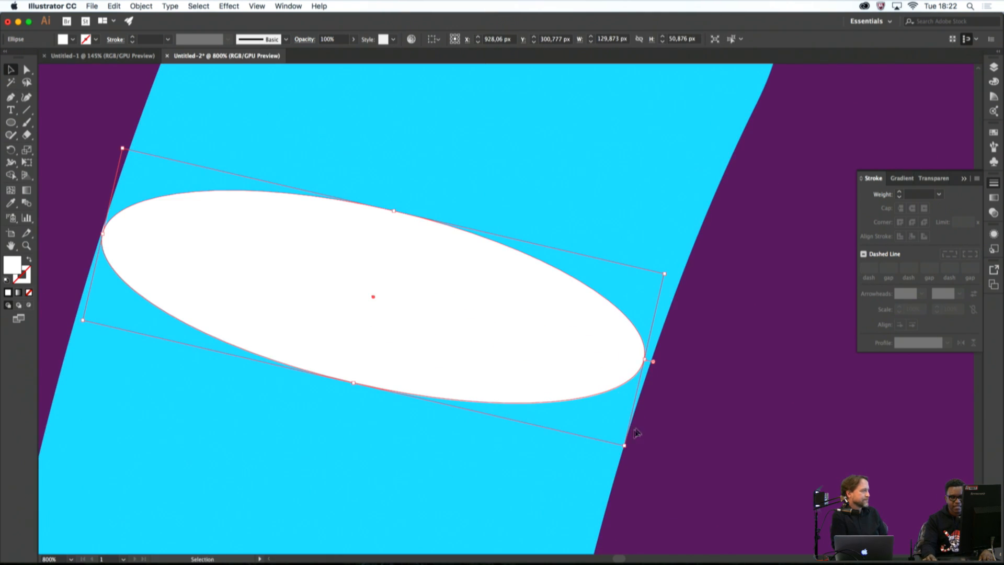
scroll(621, 449, up, 1)
drag(627, 442, 634, 447)
scroll(635, 418, up, 2)
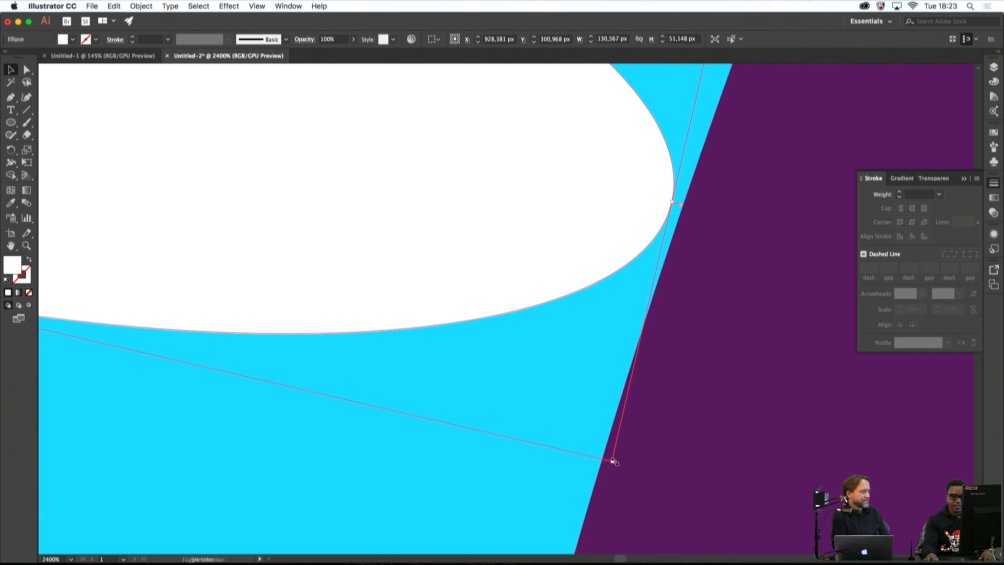
mouse_move(612, 461)
mouse_down()
mouse_move(628, 480)
mouse_move(624, 466)
mouse_up()
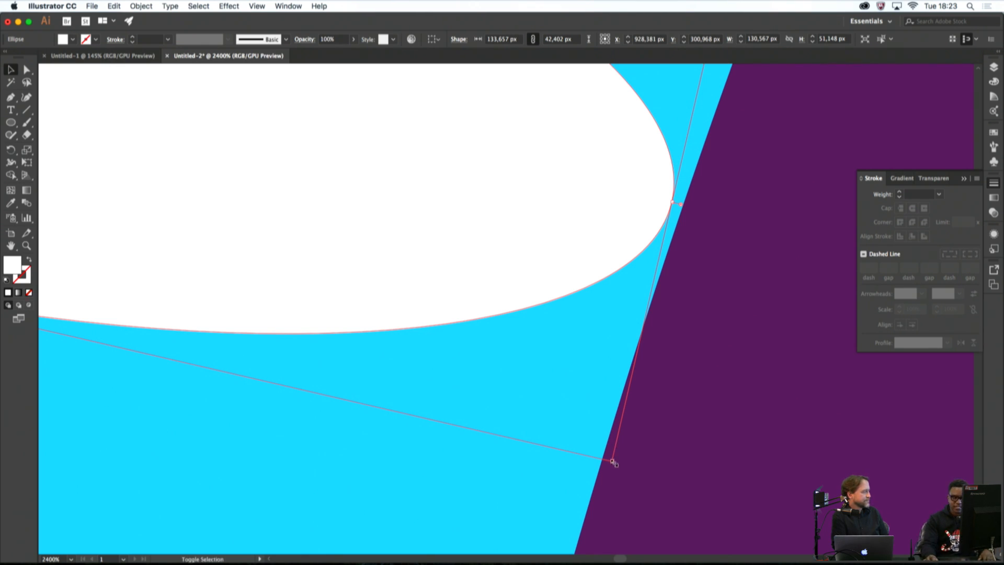
scroll(613, 461, up, 2)
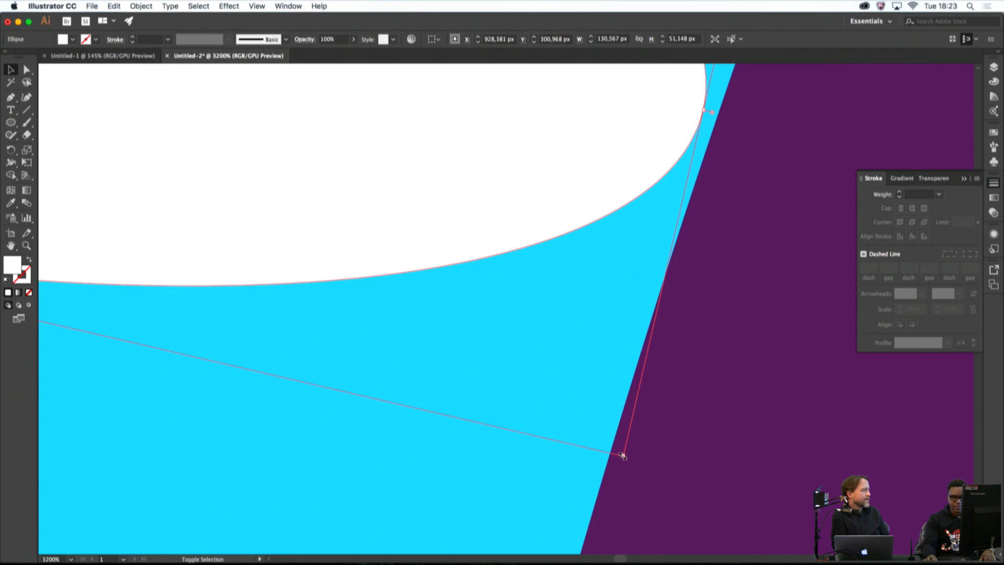
drag(622, 454, 629, 458)
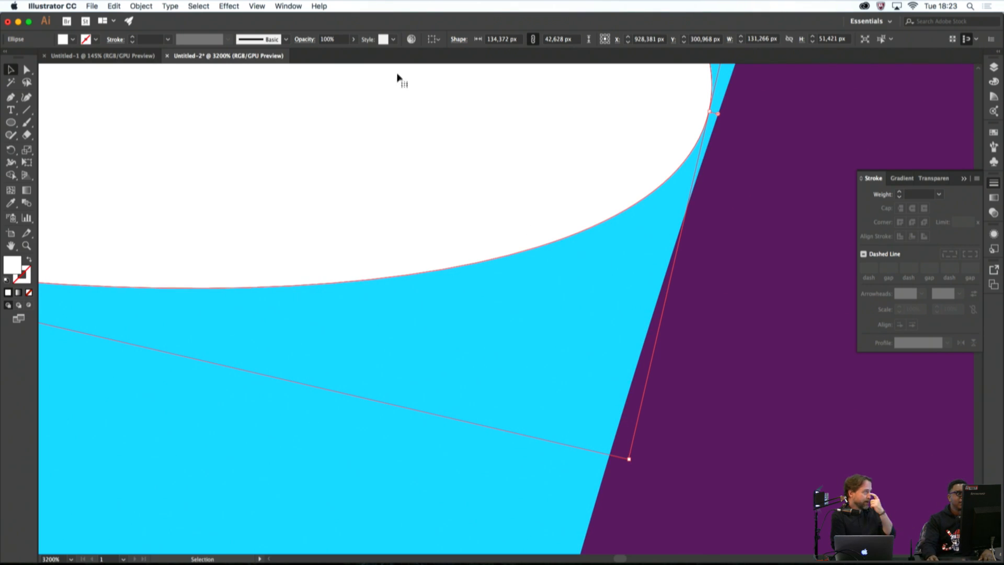
Turn off Snap to Pixel for the document
click(294, 7)
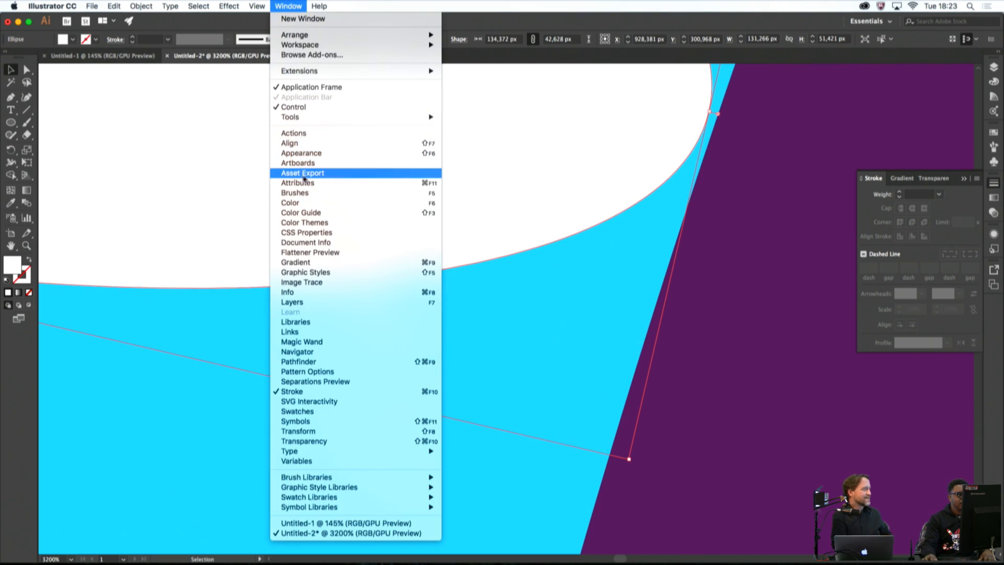
mouse_move(203, 7)
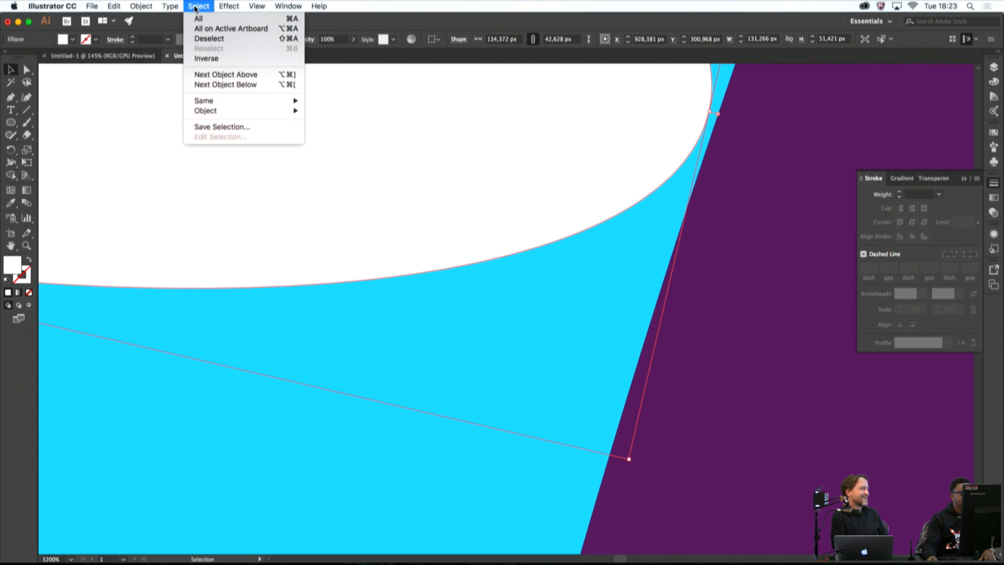
mouse_move(270, 11)
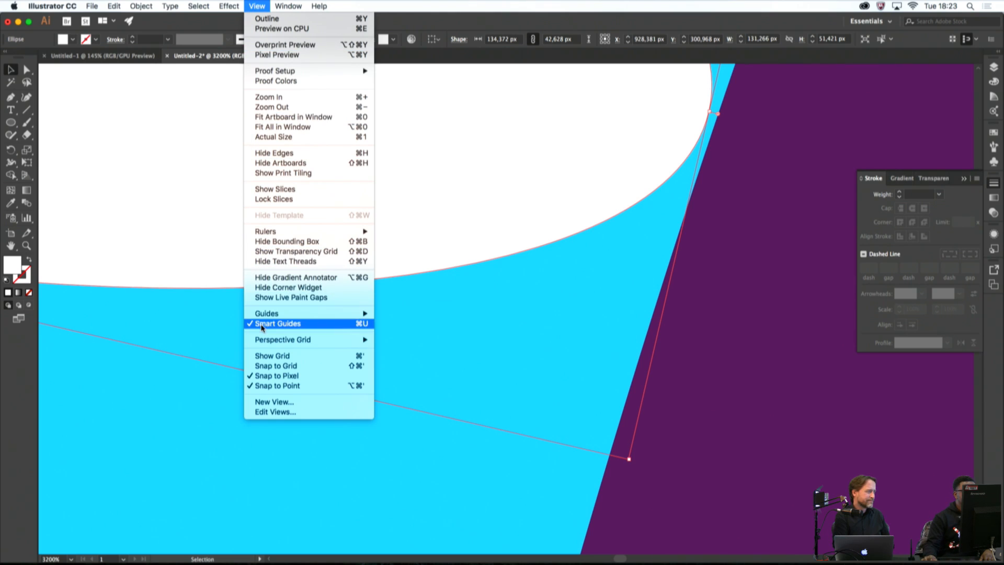
click(283, 376)
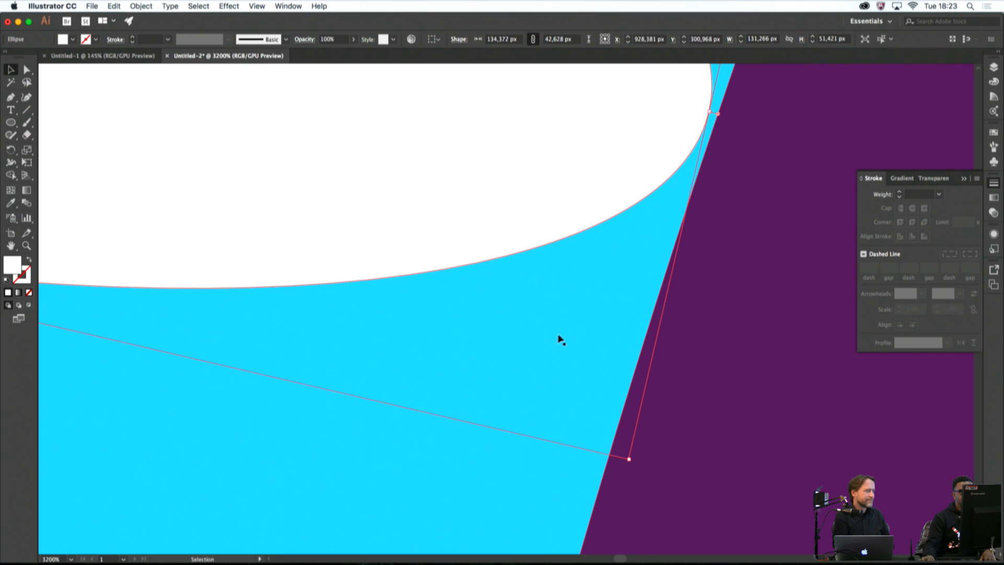
Scale the white ellipse proportionally to about 135 px wide so it meets the blue shape's right edge, and deselect it
click(659, 337)
click(634, 194)
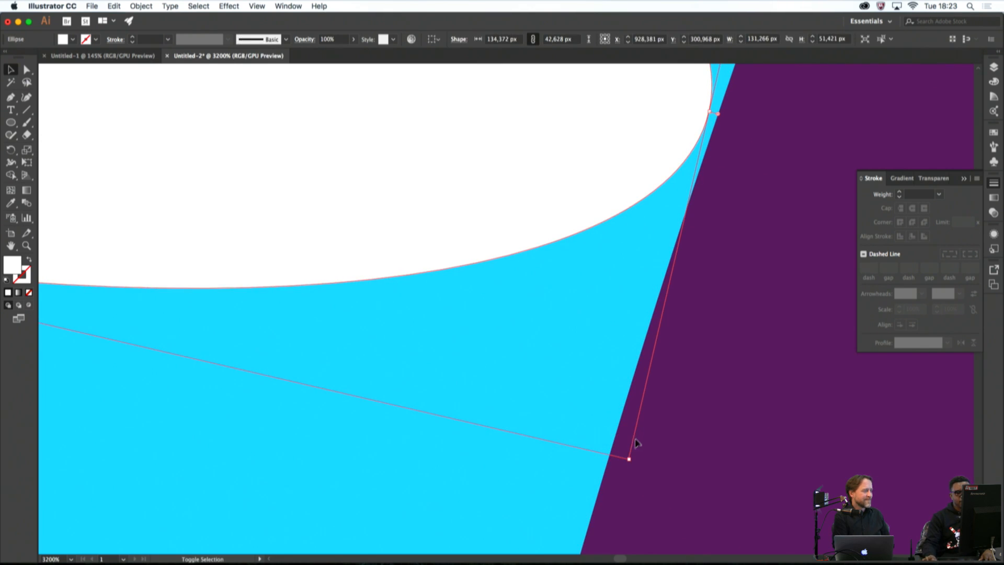
drag(629, 459, 643, 464)
click(671, 429)
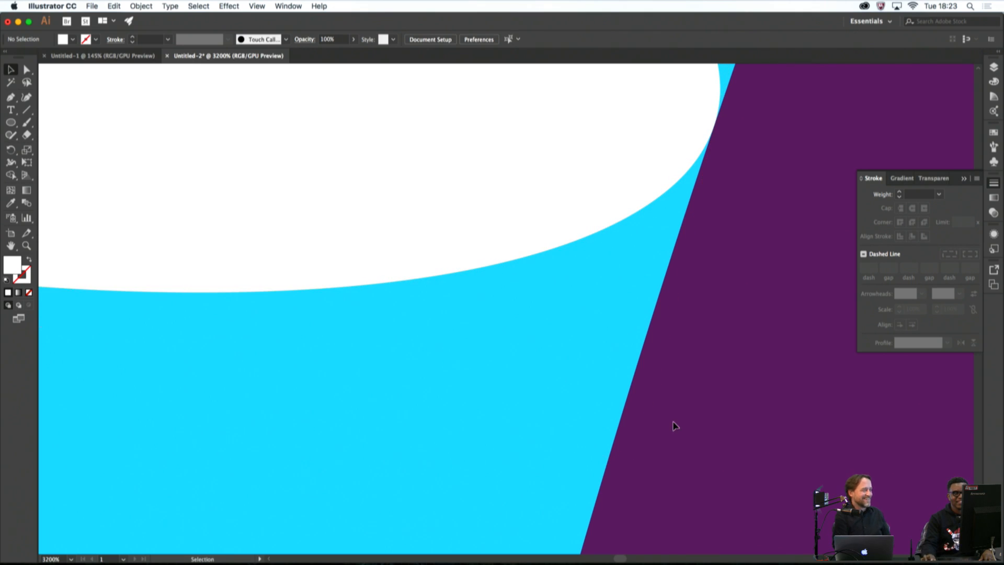
Duplicate the white ellipse slightly lower along the blue shape, overlapping the original, and deselect the copy
scroll(675, 422, down, 1)
scroll(674, 352, down, 5)
scroll(672, 353, up, 2)
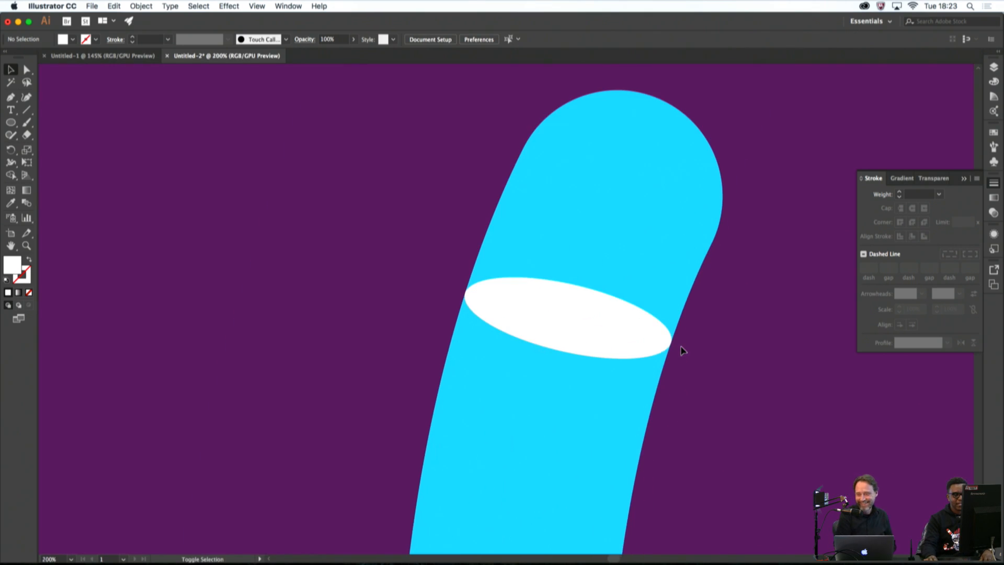
click(644, 343)
drag(634, 343, 565, 389)
scroll(618, 388, up, 1)
scroll(587, 381, up, 1)
click(747, 386)
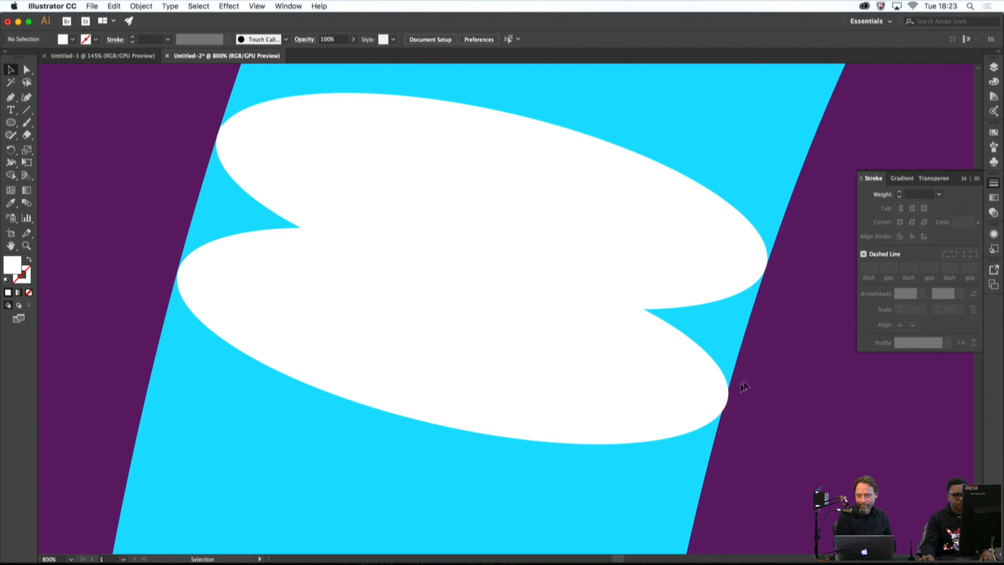
Scale the lower white ellipse proportionally to about 134.7 x 42.7 px so it fits between the blue shape's edges
scroll(660, 388, up, 2)
scroll(657, 387, down, 1)
drag(623, 381, 746, 408)
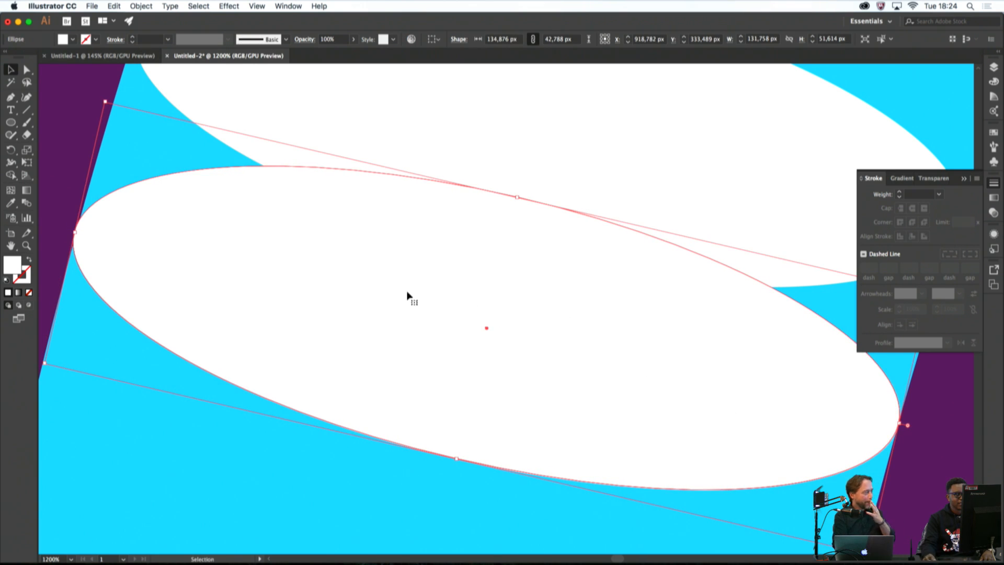
drag(106, 102, 109, 104)
click(90, 116)
Move the lower white ellipse further down the blue shape, leaving a blue gap below the upper ellipse
scroll(90, 116, down, 3)
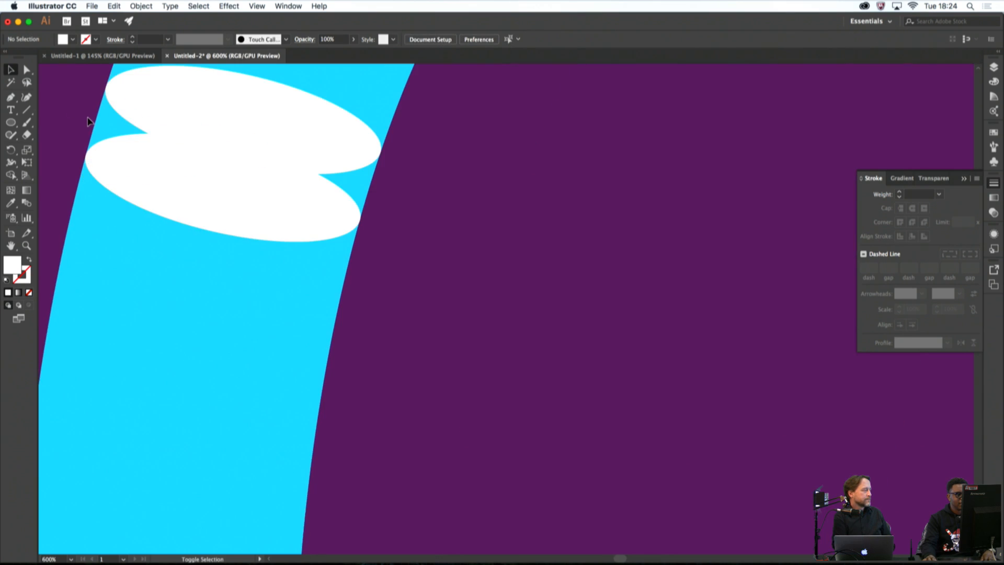
scroll(330, 209, down, 2)
drag(379, 213, 515, 304)
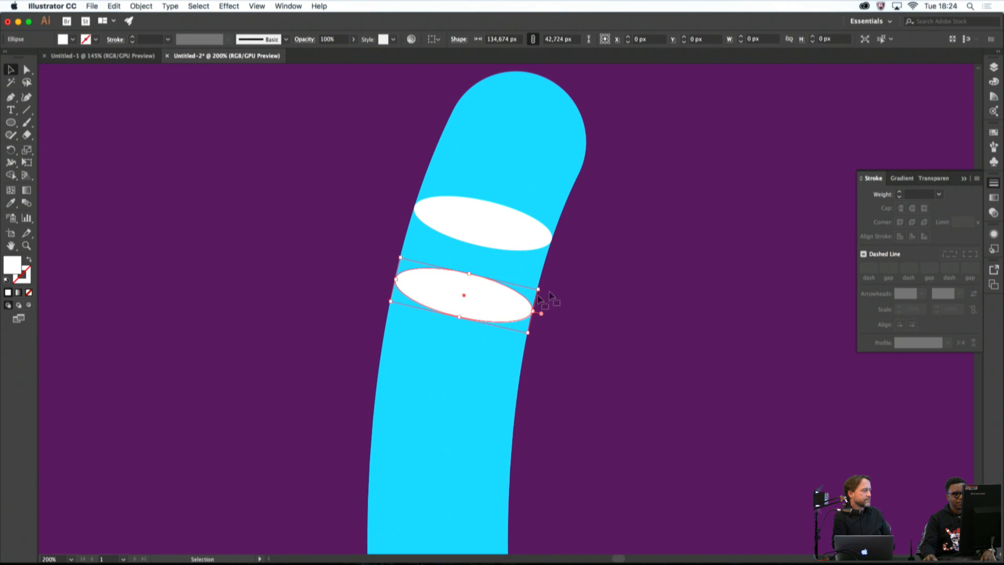
click(571, 291)
Shift the lower white ellipse slightly left until it touches the blue shape's left edge, and deselect it
scroll(559, 286, up, 5)
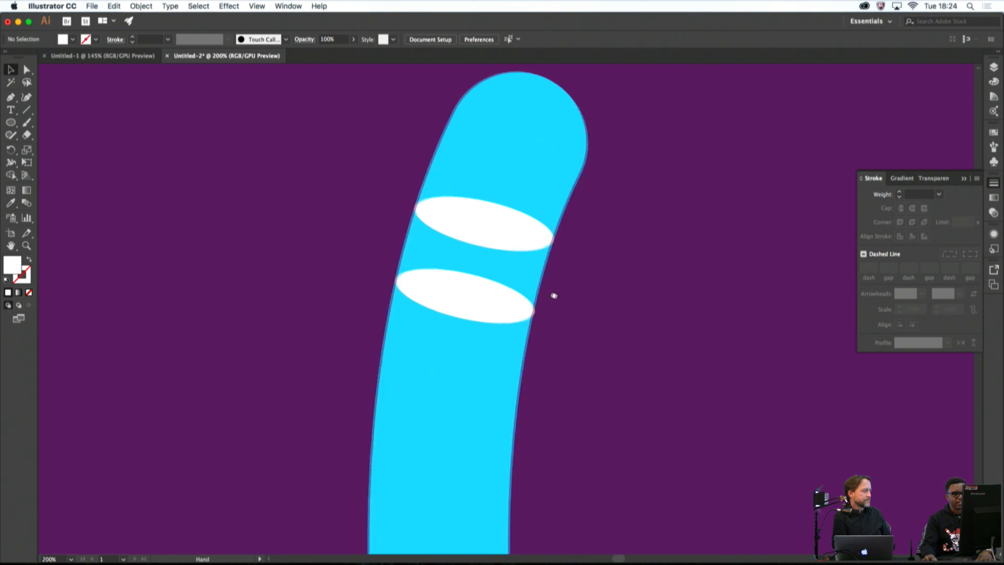
scroll(558, 283, down, 8)
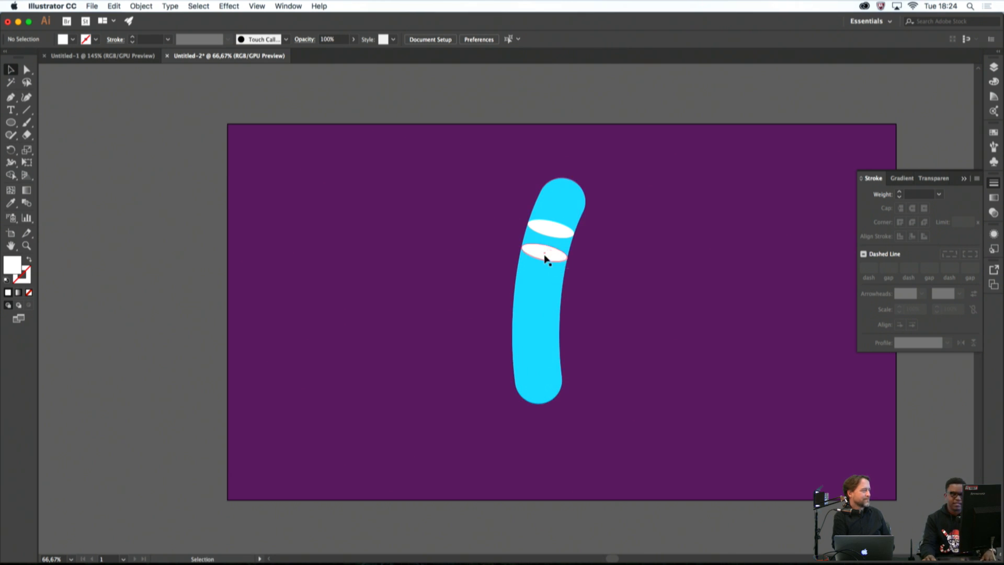
scroll(543, 254, up, 1)
scroll(539, 269, up, 8)
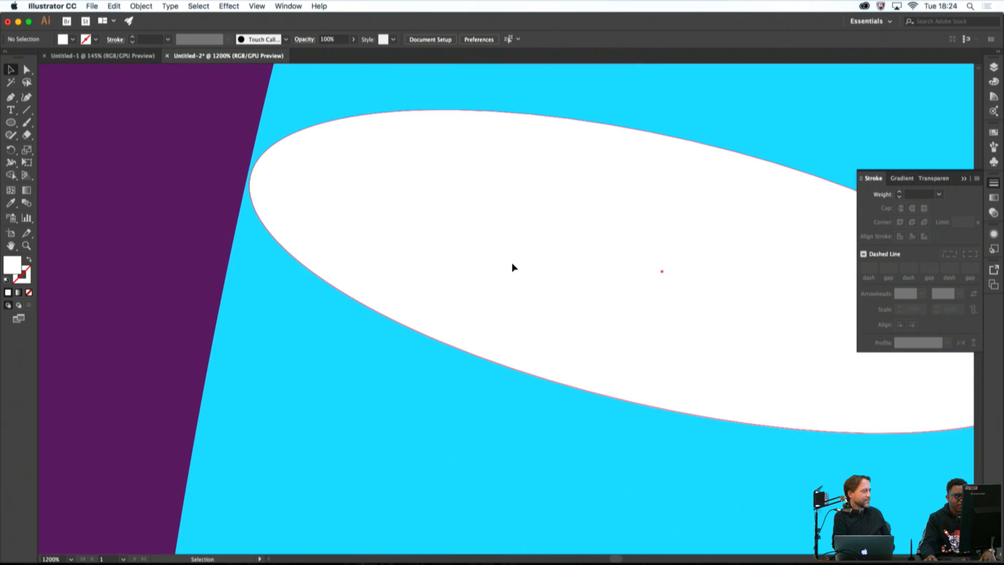
drag(512, 267, 511, 264)
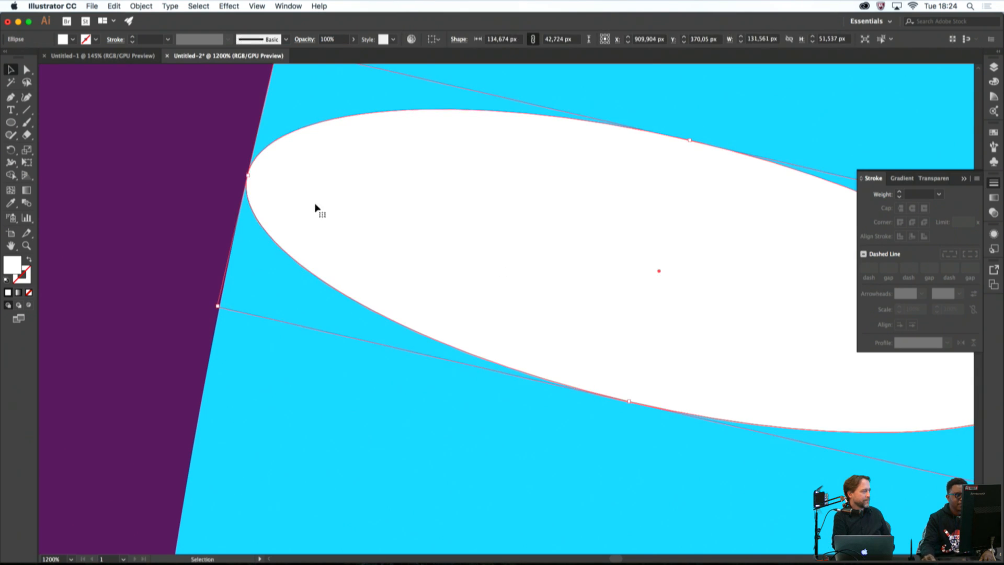
click(216, 182)
scroll(218, 187, down, 4)
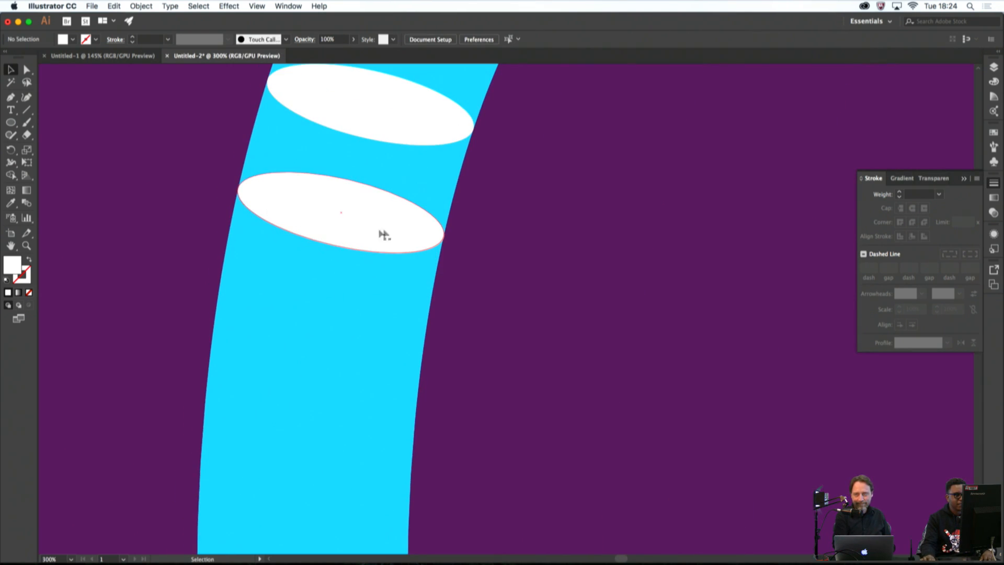
Select all the artwork, remove the blue section between the two white ellipses with Shape Builder, and deselect everything
scroll(458, 235, down, 4)
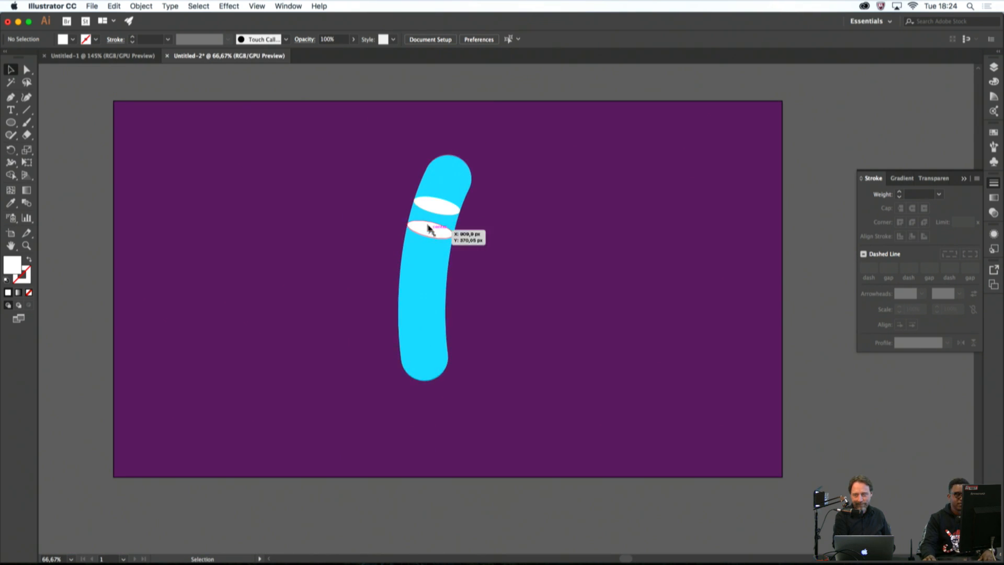
scroll(428, 228, up, 6)
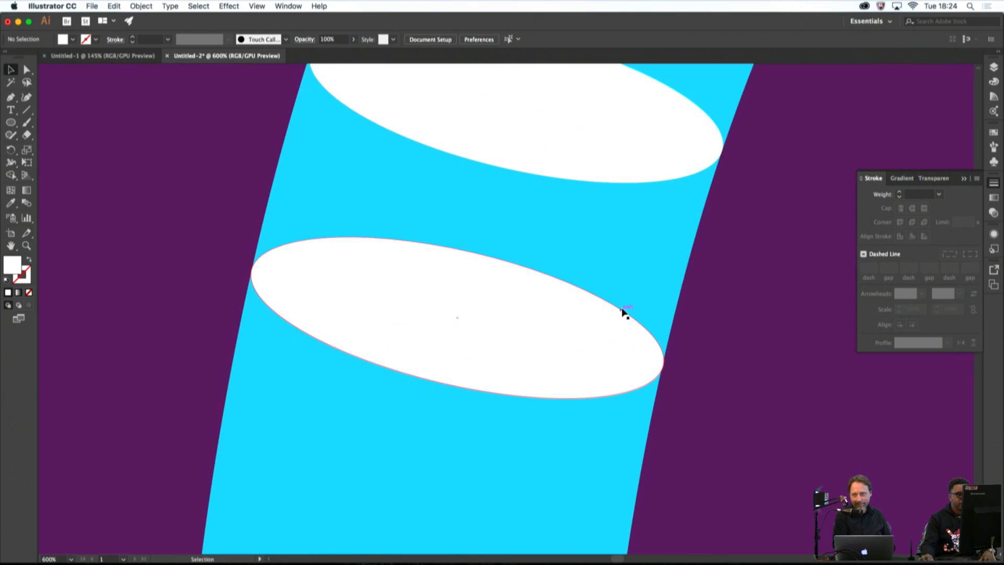
scroll(719, 384, down, 2)
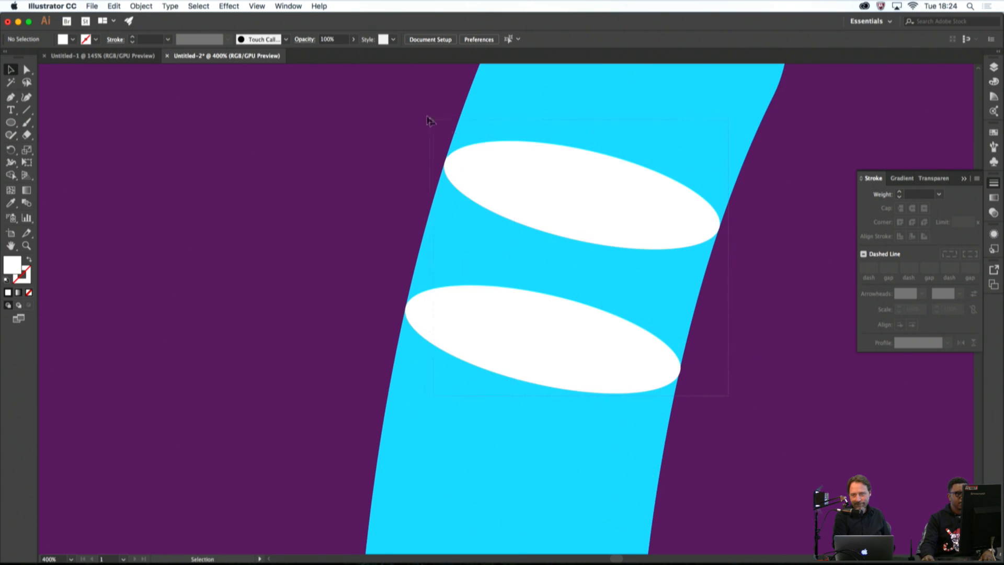
key(super+a)
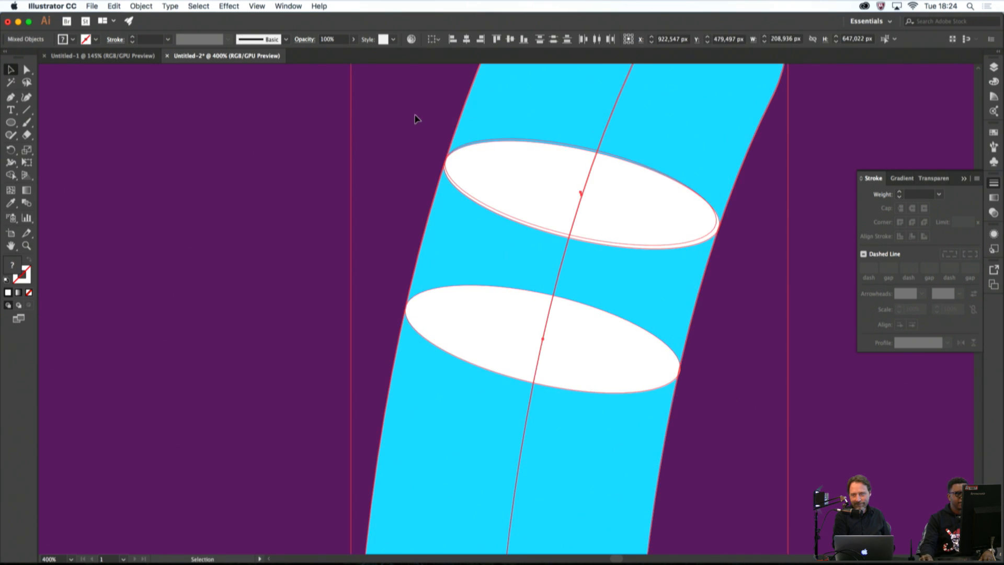
click(15, 178)
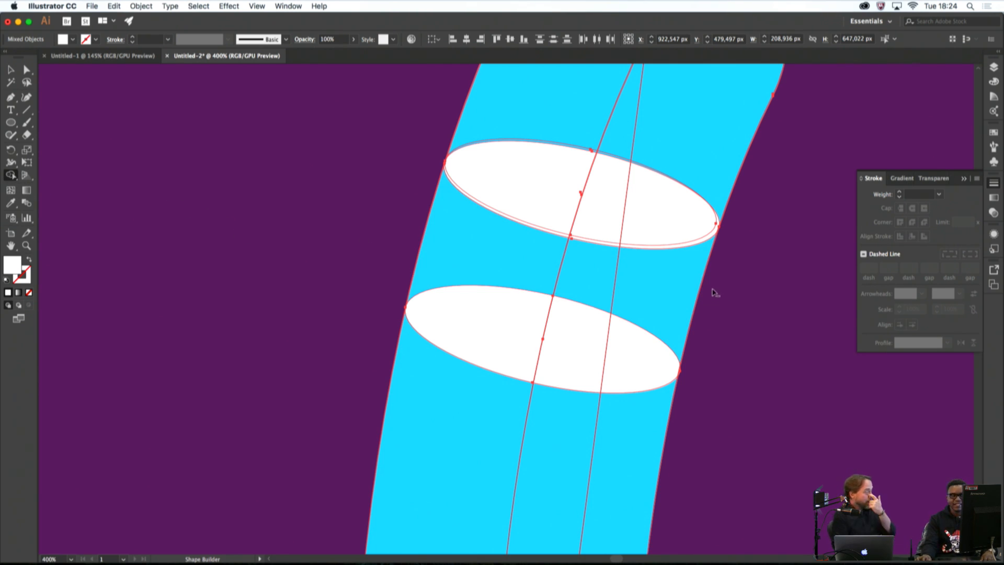
mouse_move(706, 291)
mouse_down()
mouse_move(609, 262)
mouse_move(375, 226)
mouse_up()
key(super+shift+a)
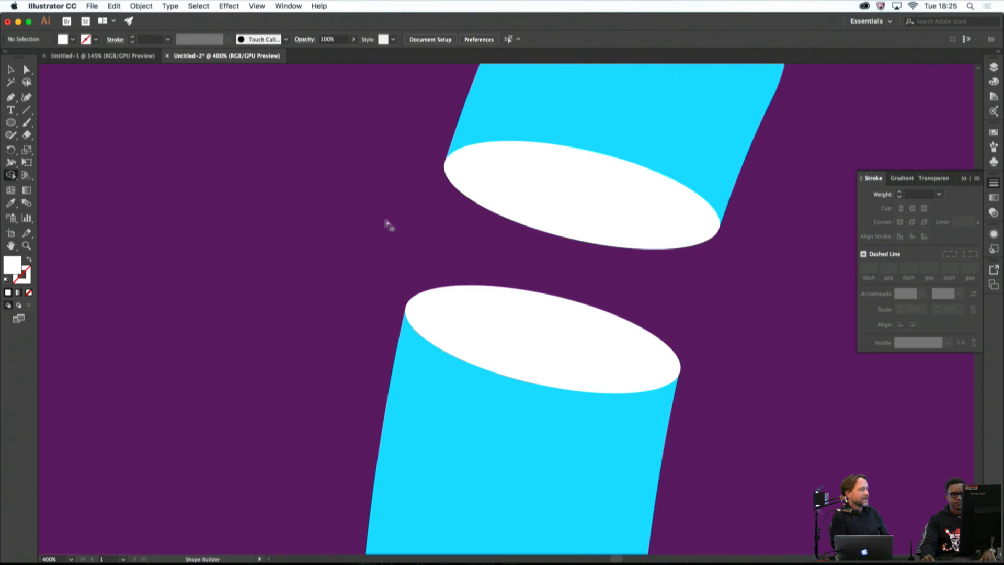
key(super+1)
scroll(498, 263, down, 2)
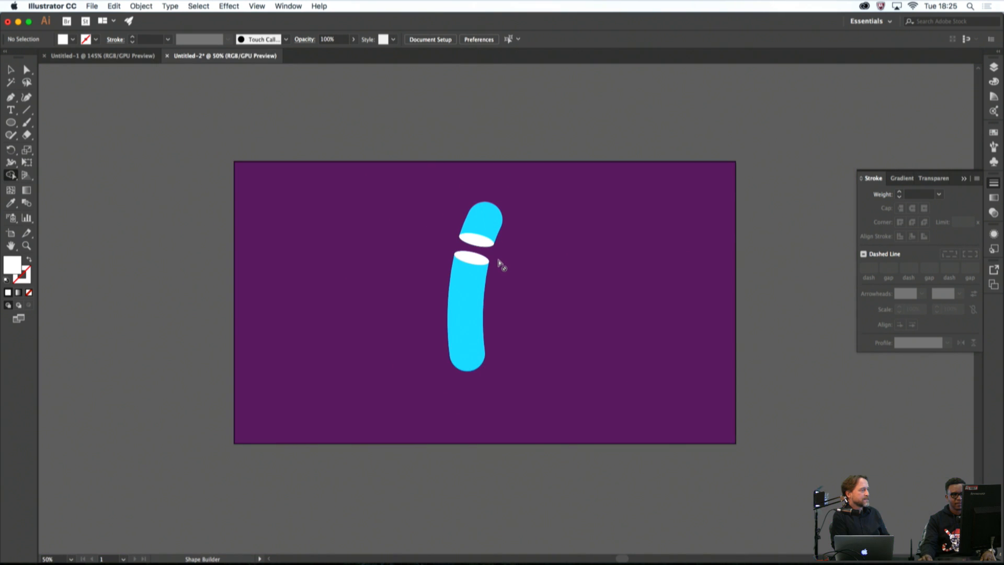
scroll(498, 263, up, 1)
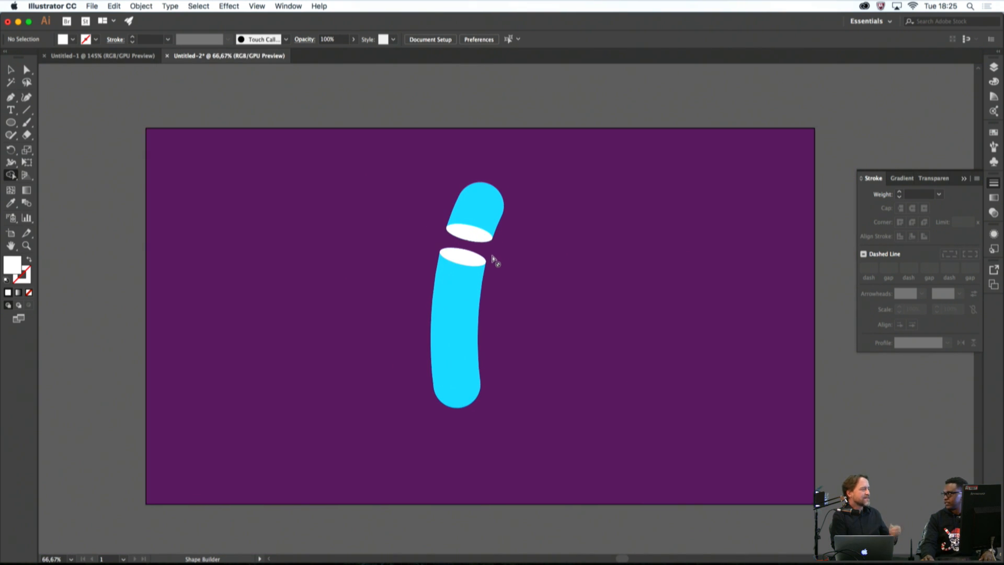
key(super+w)
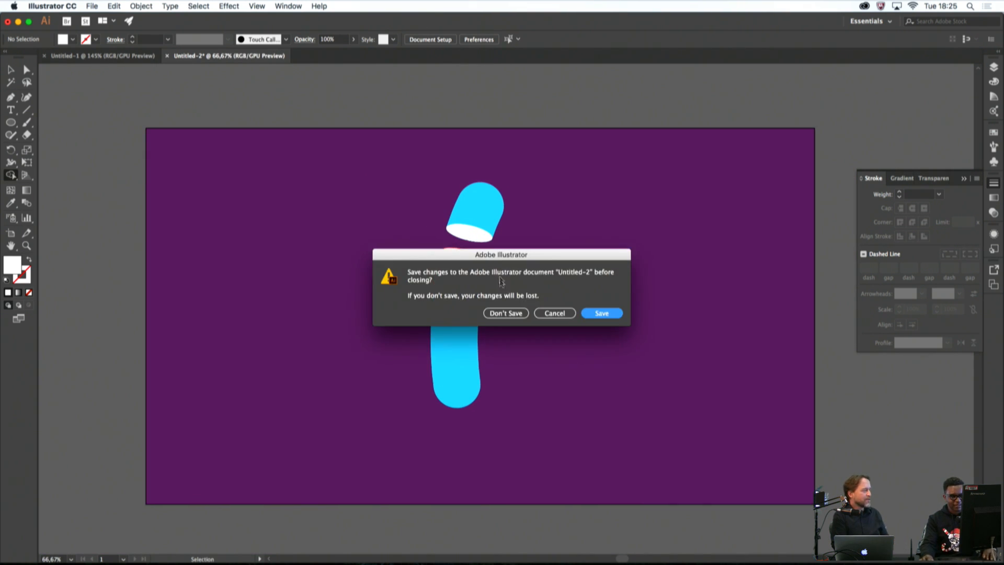
click(548, 315)
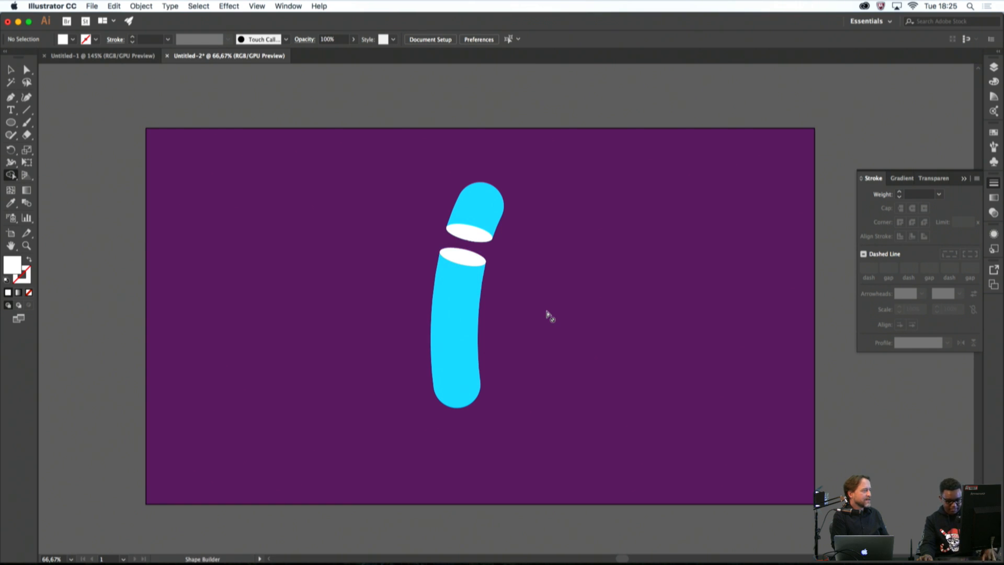
Undo the Shape Builder removal of the blue section between the two white ellipses
key(super+z)
super+click(547, 312)
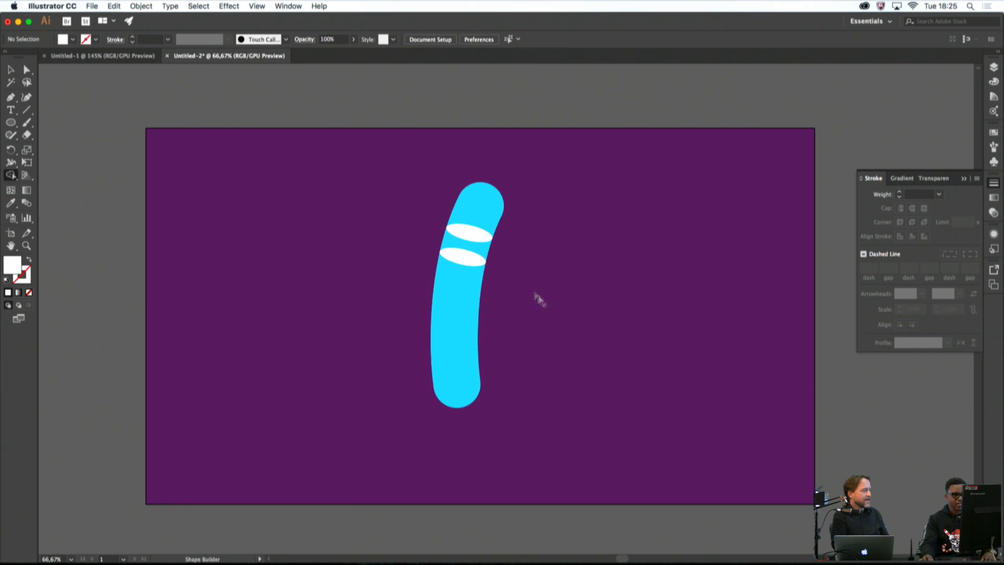
scroll(505, 263, up, 2)
drag(499, 261, 667, 355)
scroll(586, 295, up, 1)
scroll(582, 294, up, 1)
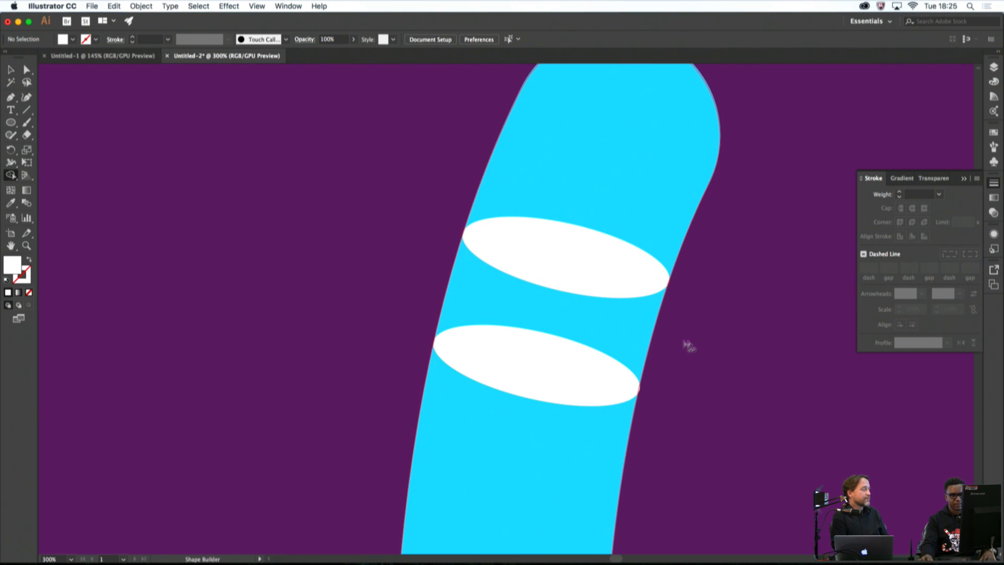
Select all the artwork, remove the blue section between the two white ellipses with Shape Builder, and deselect everything
click(11, 176)
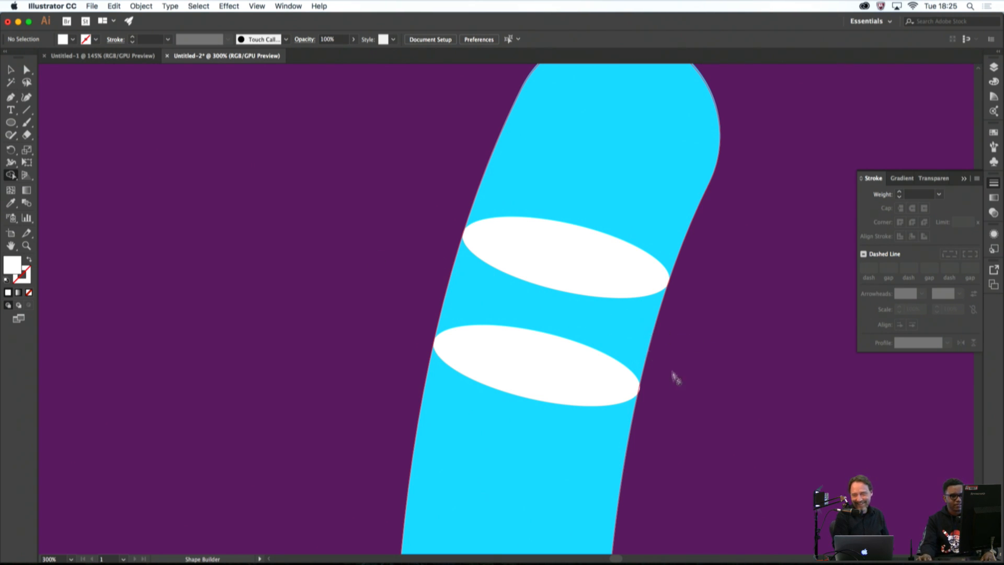
key(v)
key(shift+m)
key(super+a)
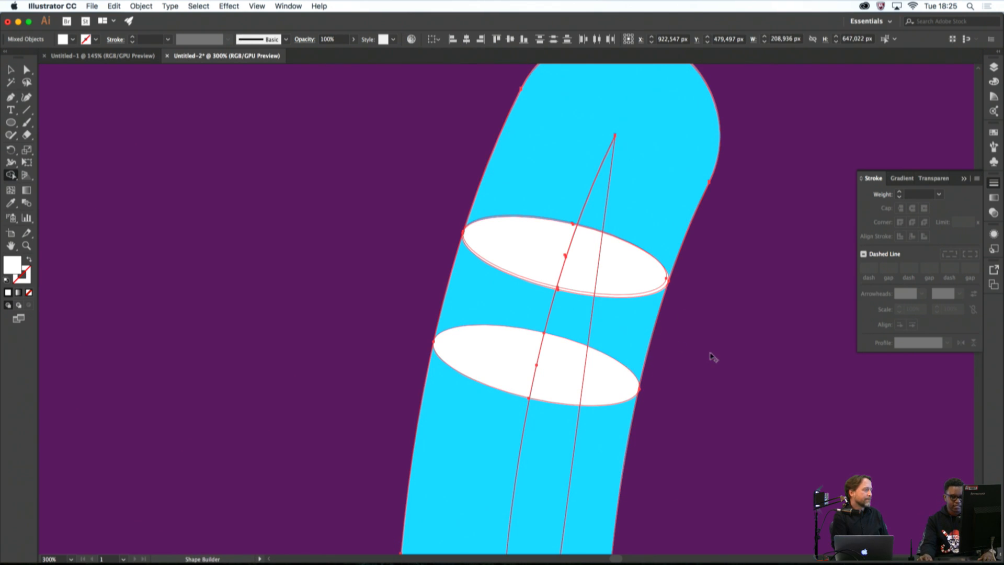
drag(742, 347, 450, 279)
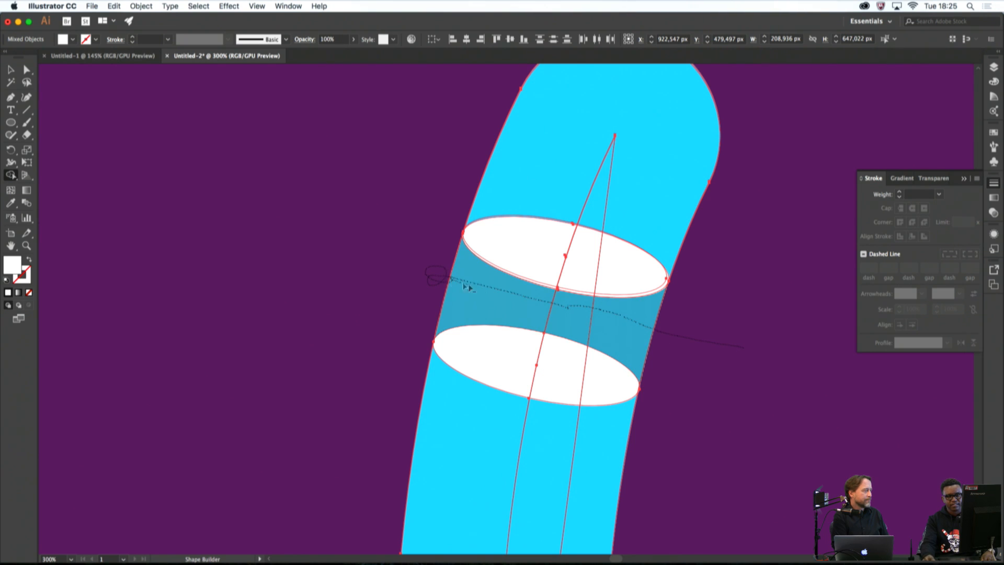
drag(423, 281, 421, 281)
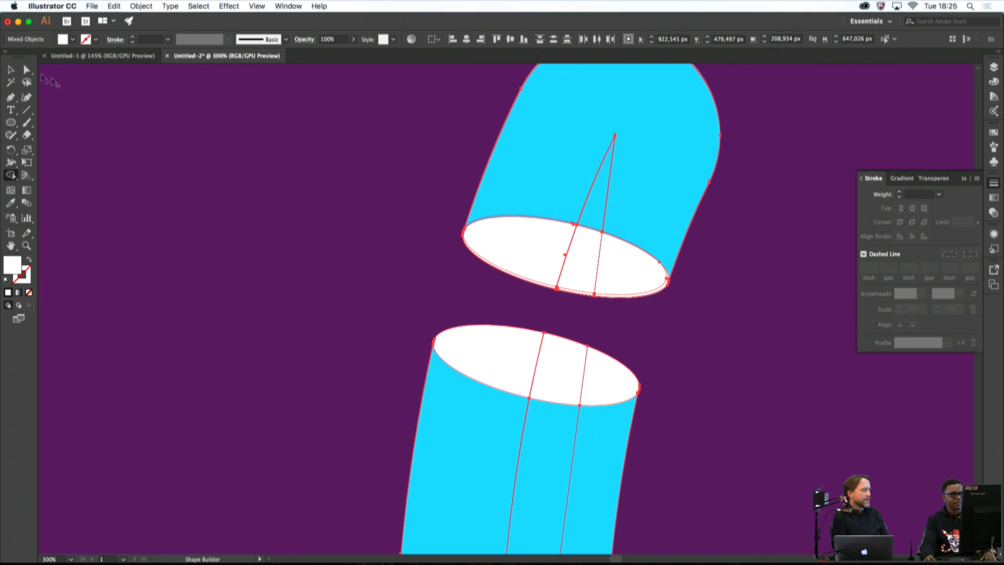
click(10, 69)
click(157, 140)
Scale the lower white ellipse proportionally about its centre to about 106.4 x 41.7 px, leaving a blue rim around it
scroll(336, 227, right, 2)
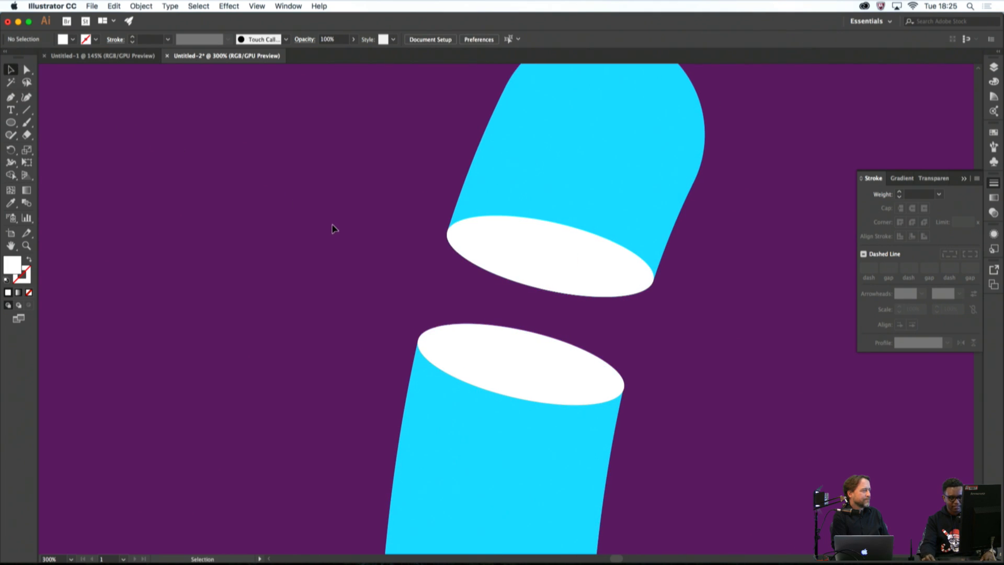
scroll(333, 229, down, 2)
scroll(523, 277, left, 5)
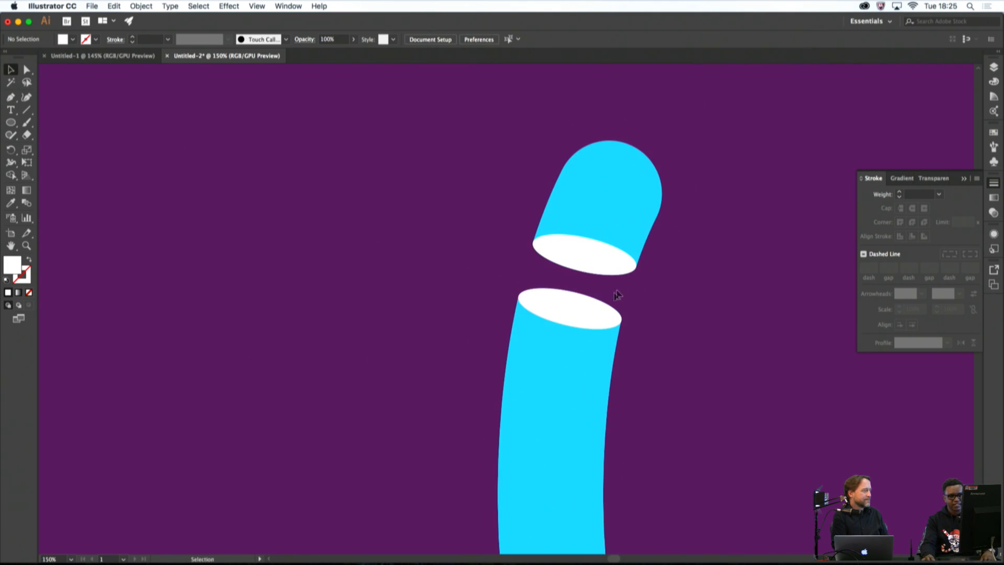
scroll(598, 312, up, 2)
click(592, 318)
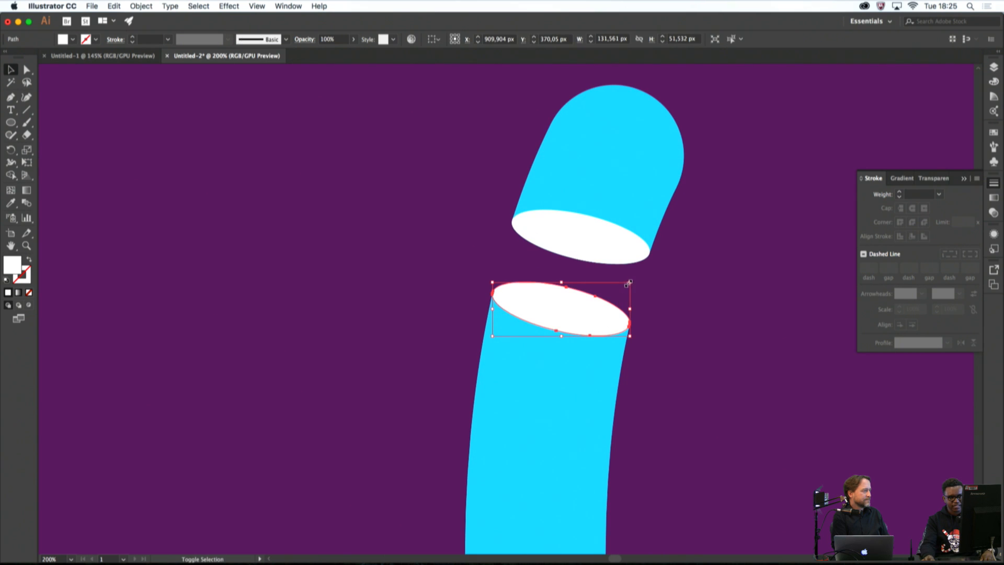
drag(629, 283, 634, 294)
click(675, 307)
scroll(674, 309, down, 2)
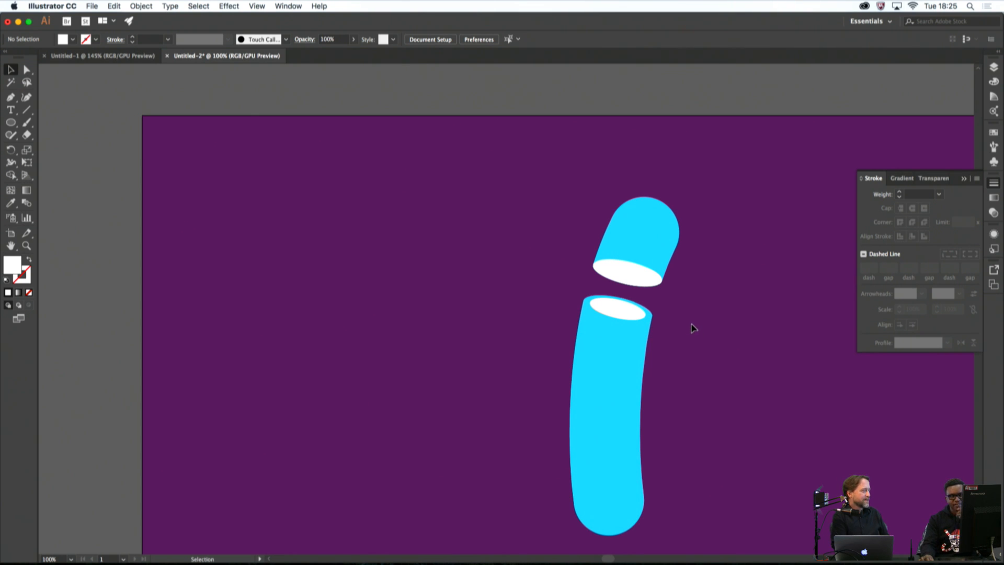
Enlarge the lower white ellipse proportionally about its centre so only a thin blue rim surrounds it, and deselect it
scroll(633, 316, up, 3)
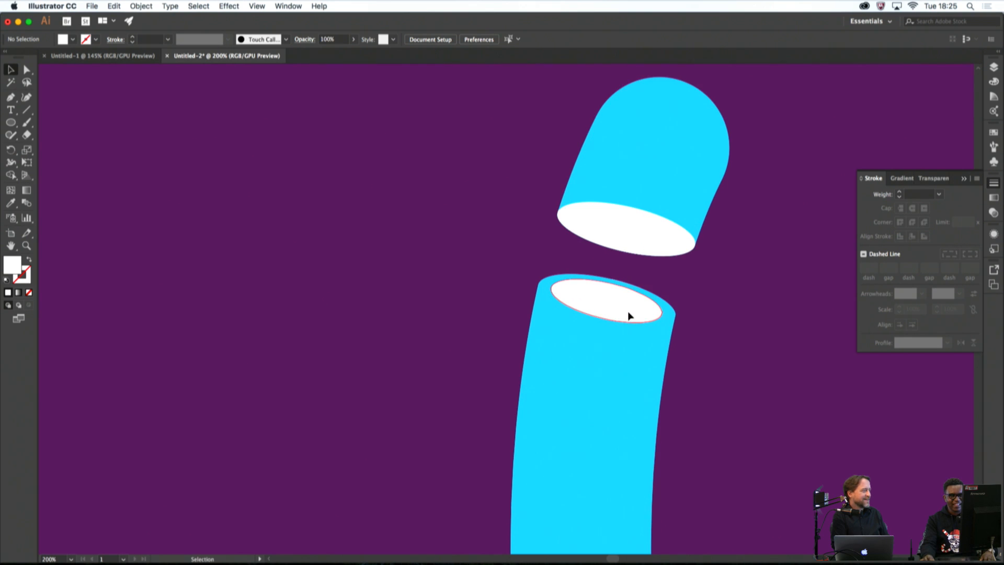
click(649, 322)
scroll(668, 325, up, 1)
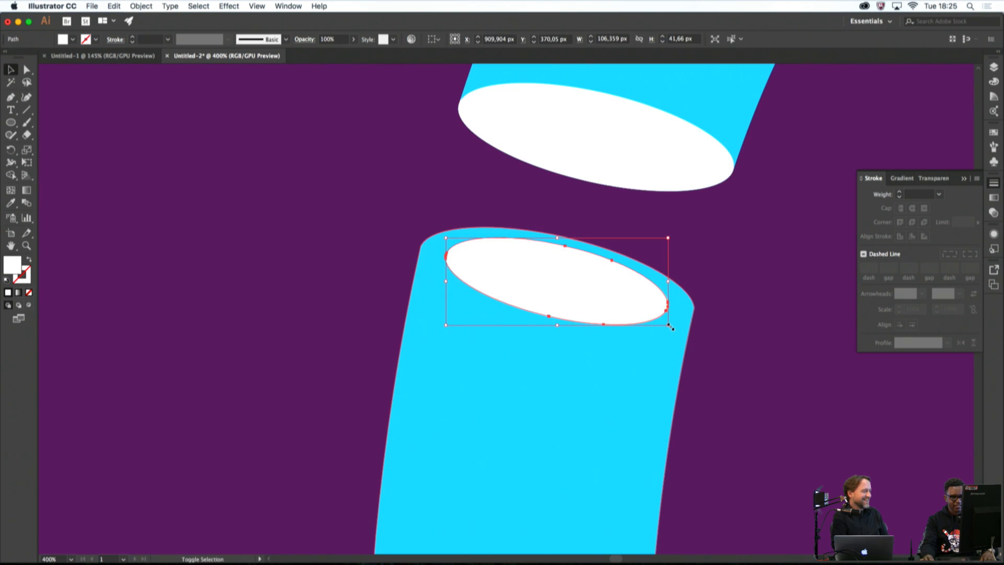
drag(670, 326, 685, 325)
click(711, 326)
scroll(710, 327, down, 3)
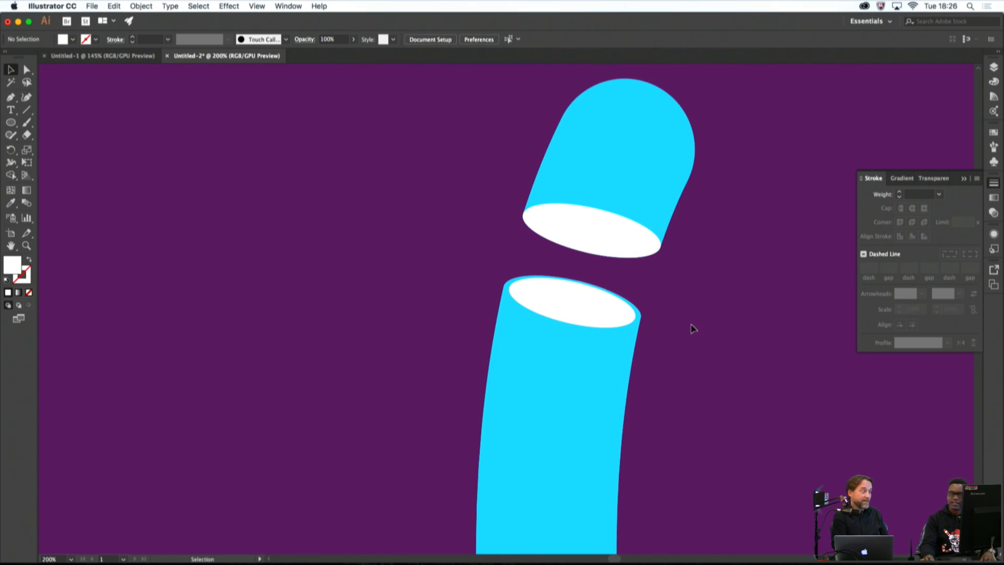
Shrink the upper white ellipse slightly about its centre to leave a matching thin blue rim, and deselect it
scroll(615, 257, up, 2)
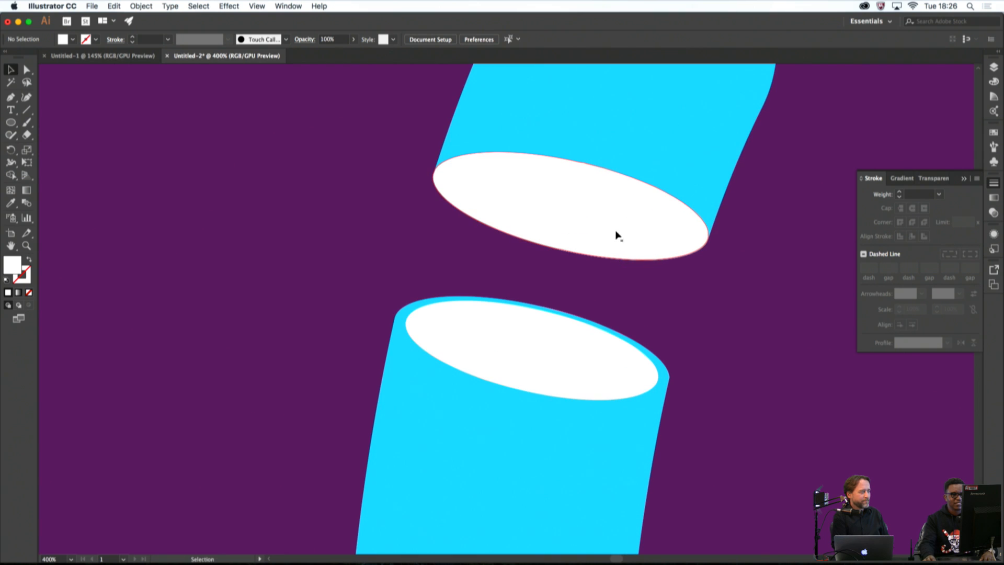
click(617, 234)
drag(707, 153, 700, 155)
click(762, 241)
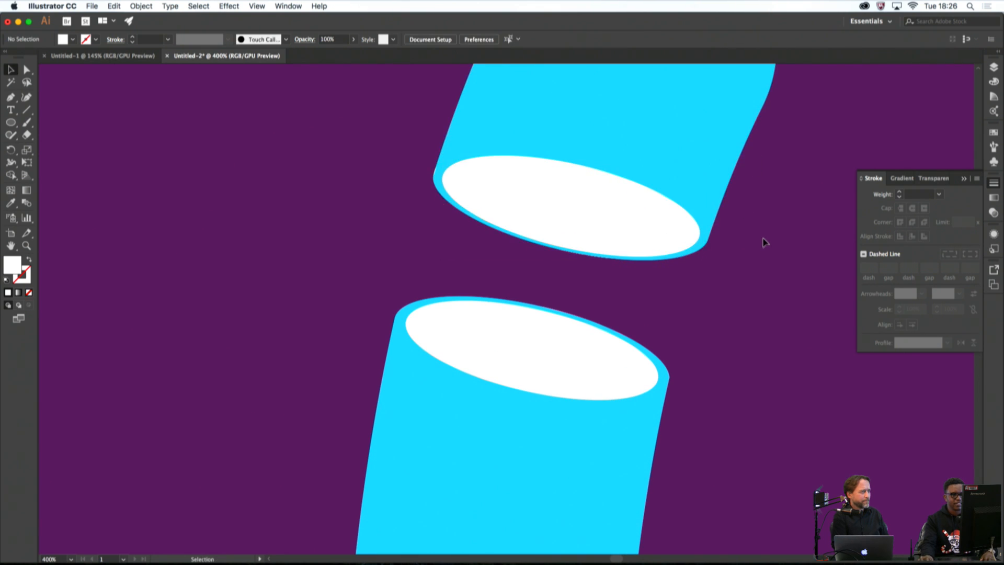
scroll(756, 267, down, 3)
scroll(742, 274, up, 2)
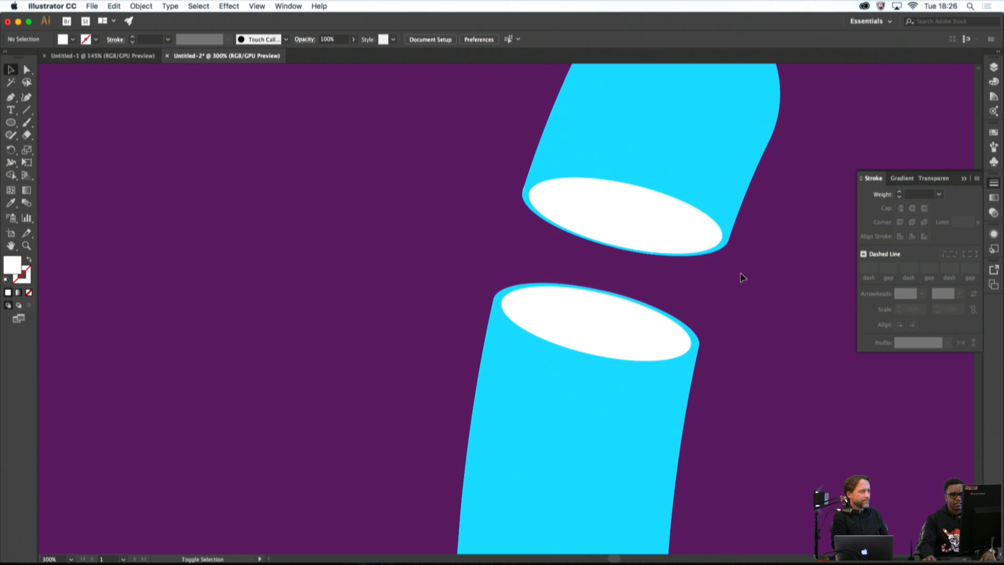
Select both white ellipses, change their fill to the pinkish red F93065, and deselect them
click(677, 317)
shift+click(622, 227)
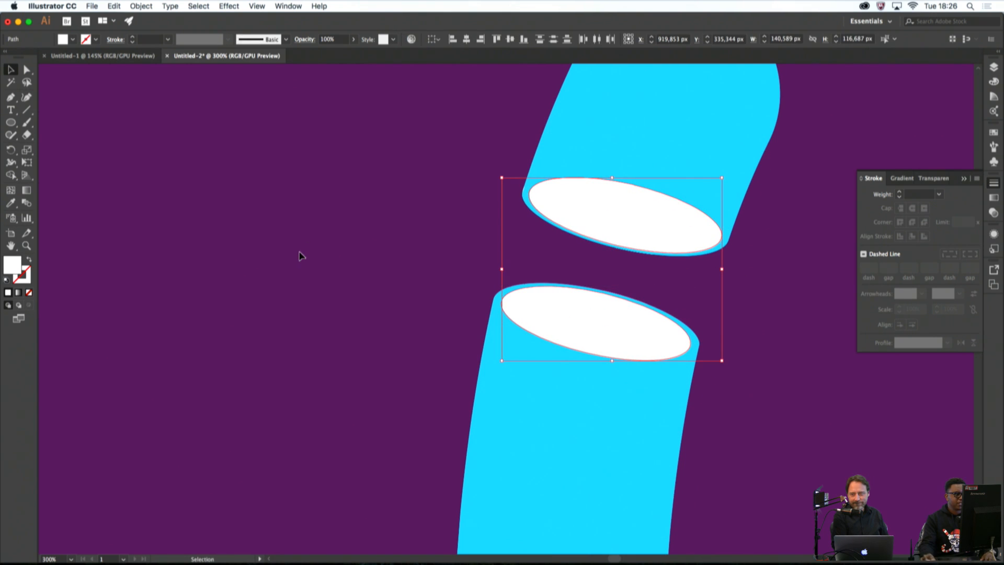
double_click(21, 263)
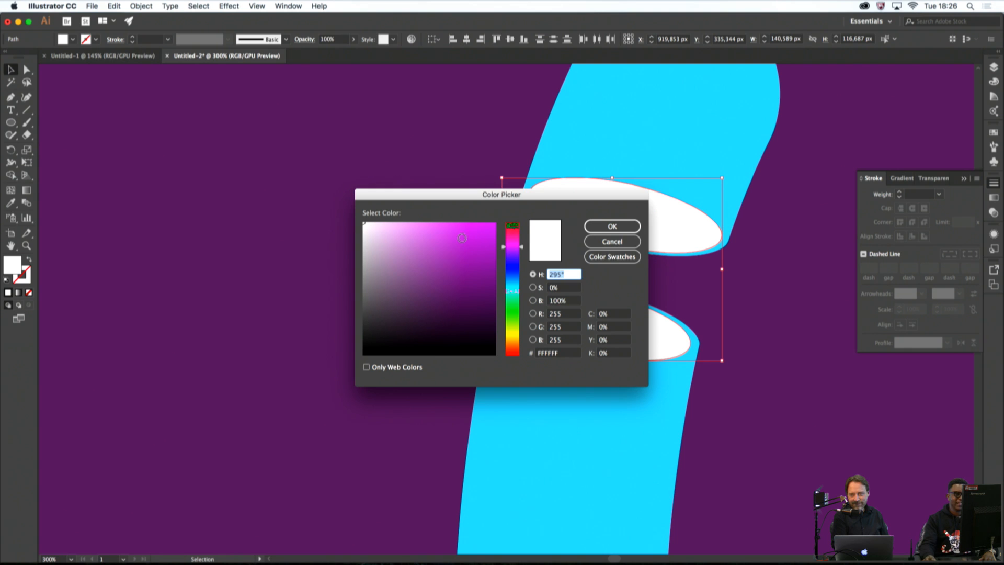
mouse_move(506, 238)
mouse_down()
mouse_move(510, 226)
mouse_move(471, 223)
mouse_up()
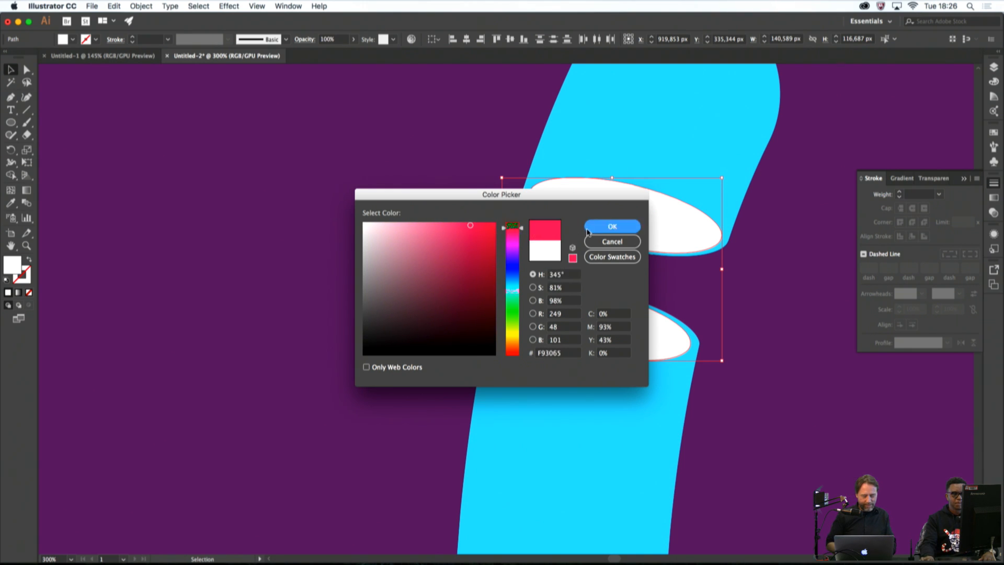
click(613, 226)
key(super+minus)
key(super+minus)
click(740, 294)
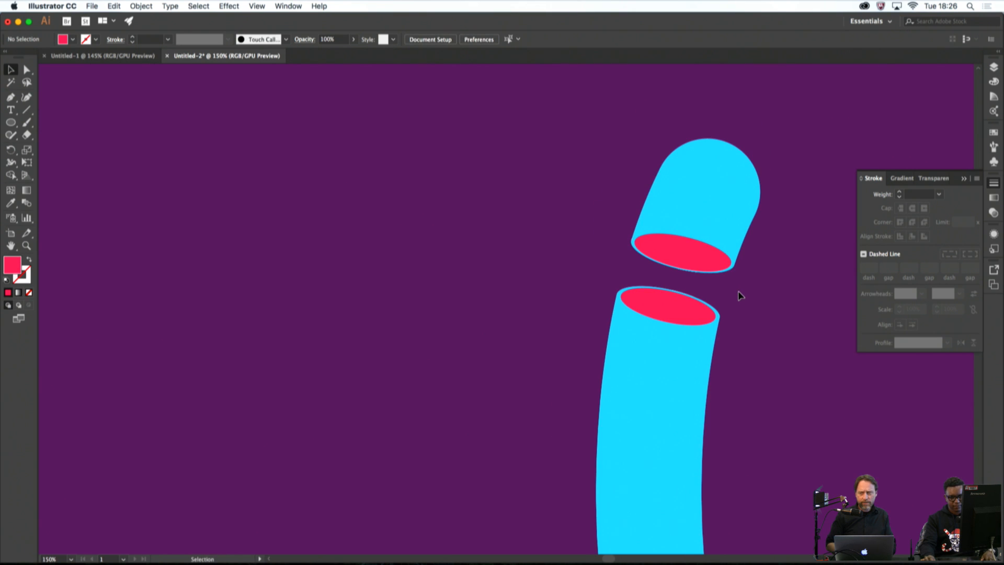
Sample the light blue of the lower piece with the Eyedropper as the fill colour for new shapes
key(super+minus)
key(super+minus)
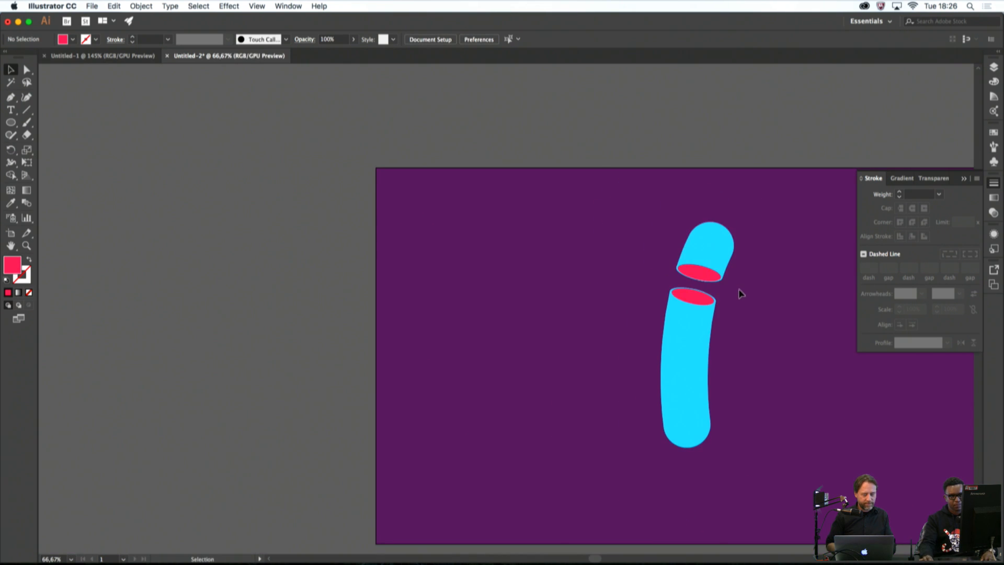
scroll(728, 298, up, 5)
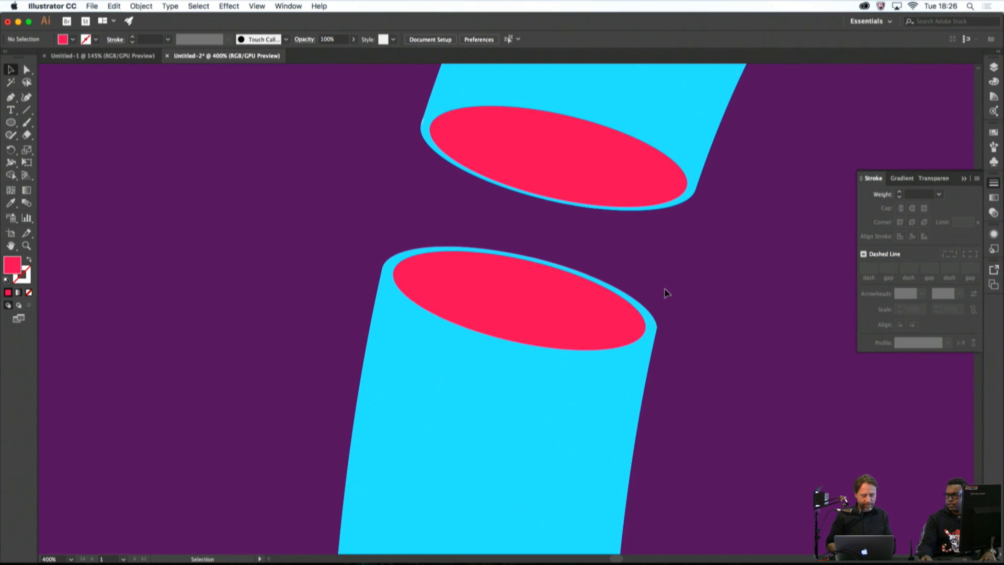
scroll(667, 293, down, 2)
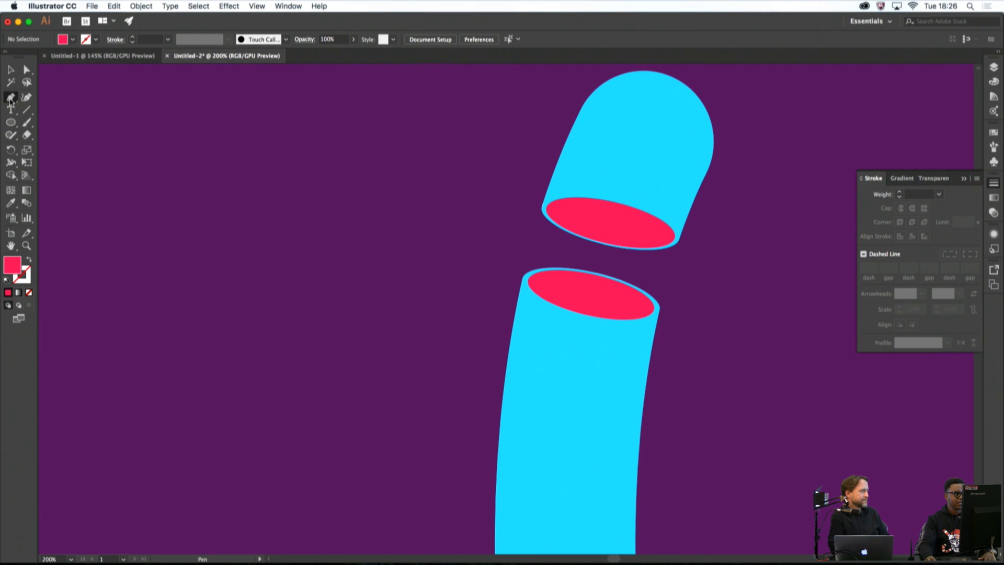
click(9, 123)
scroll(668, 294, up, 3)
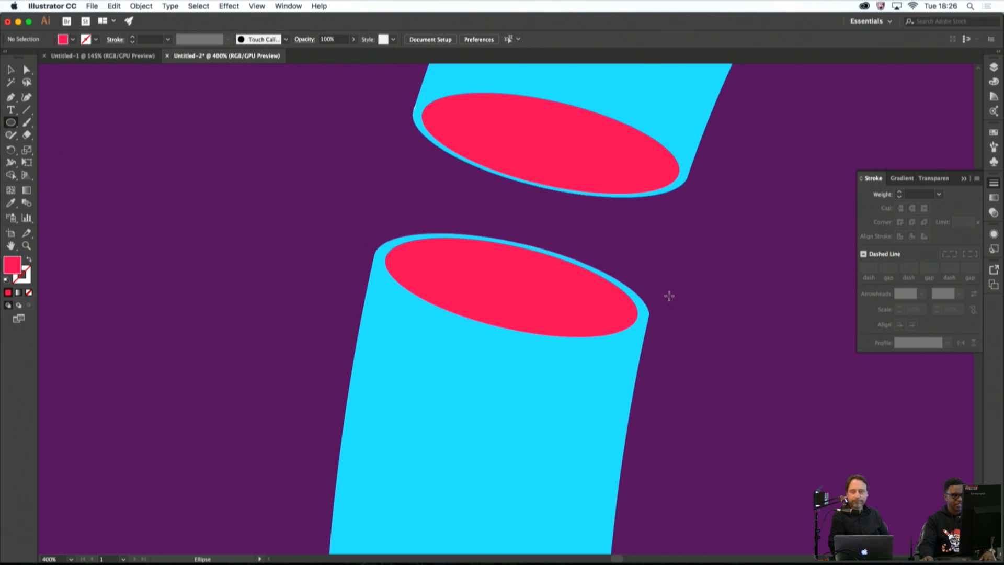
key(i)
click(457, 422)
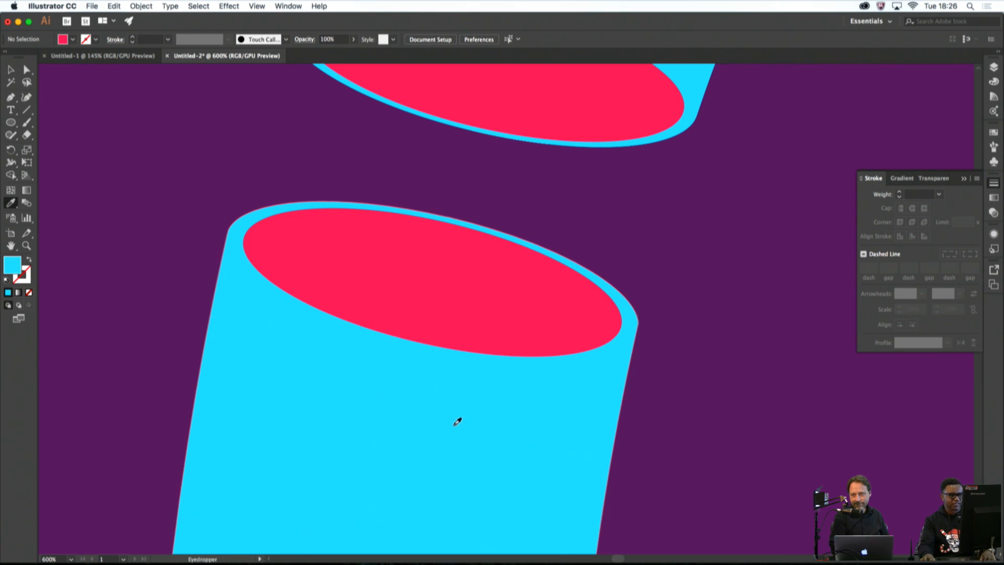
Draw two small light blue circles of different sizes just outside the right end of the lower piece's cut face
key(b)
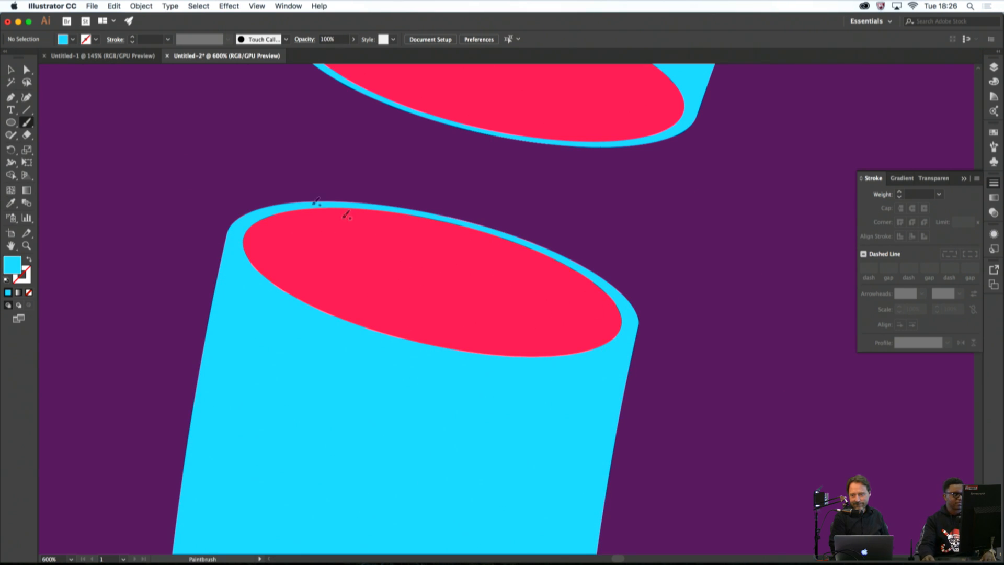
click(9, 120)
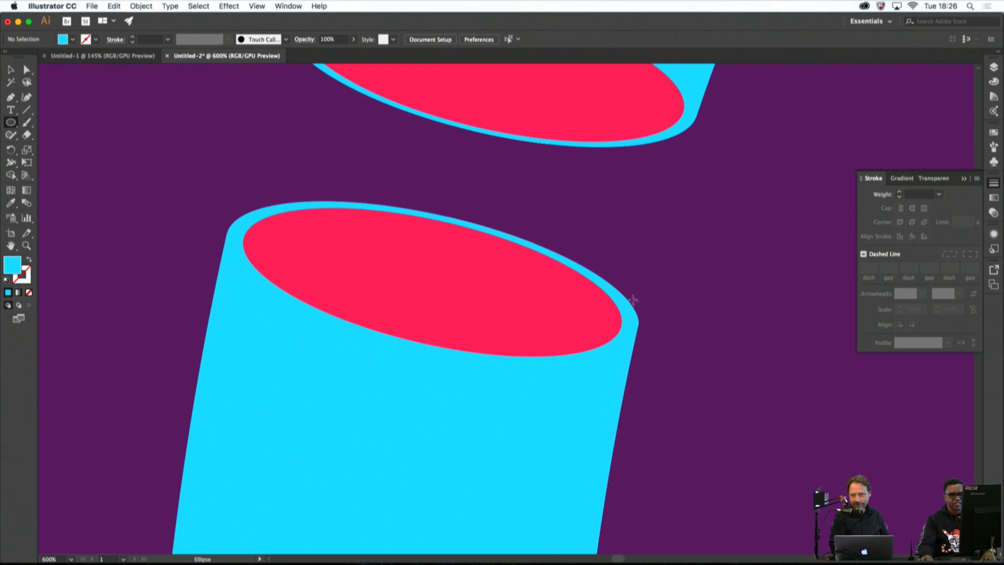
drag(655, 283, 738, 347)
scroll(658, 299, up, 2)
scroll(740, 291, down, 6)
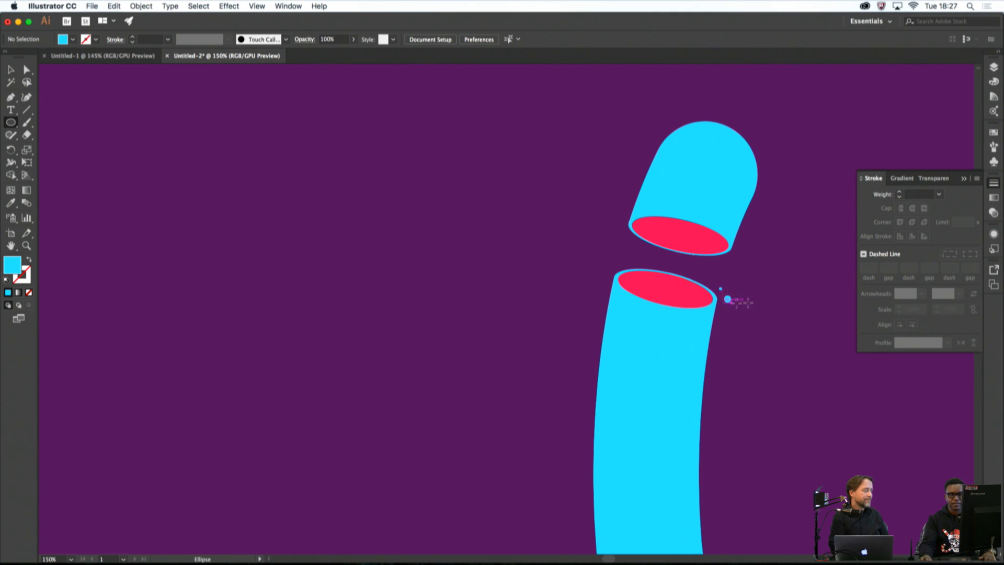
Draw a third, tiny light blue circle above the larger droplet, to the right of the smaller one
scroll(737, 291, up, 1)
scroll(666, 269, up, 2)
scroll(607, 240, up, 6)
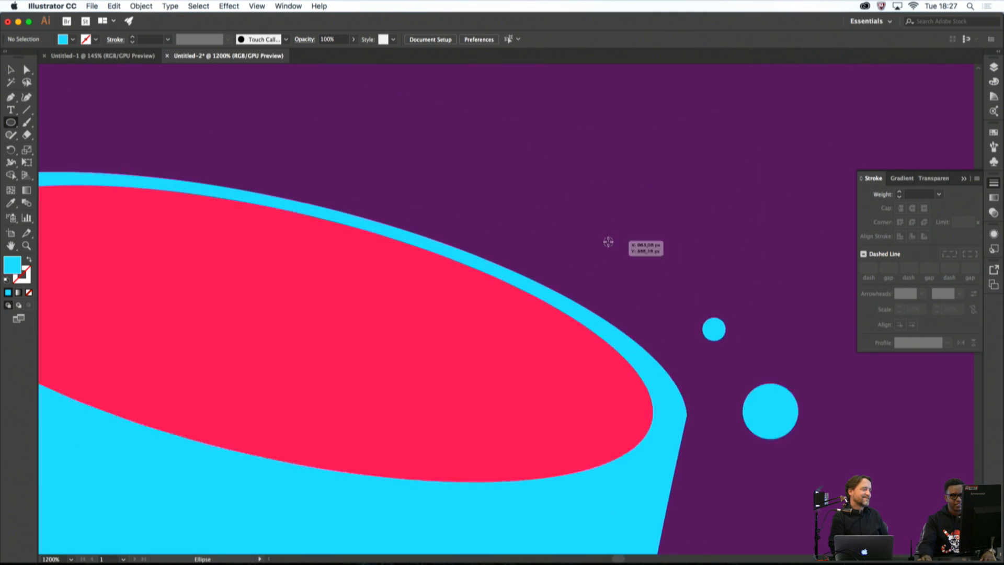
drag(842, 411, 662, 303)
drag(734, 339, 745, 345)
scroll(765, 325, down, 8)
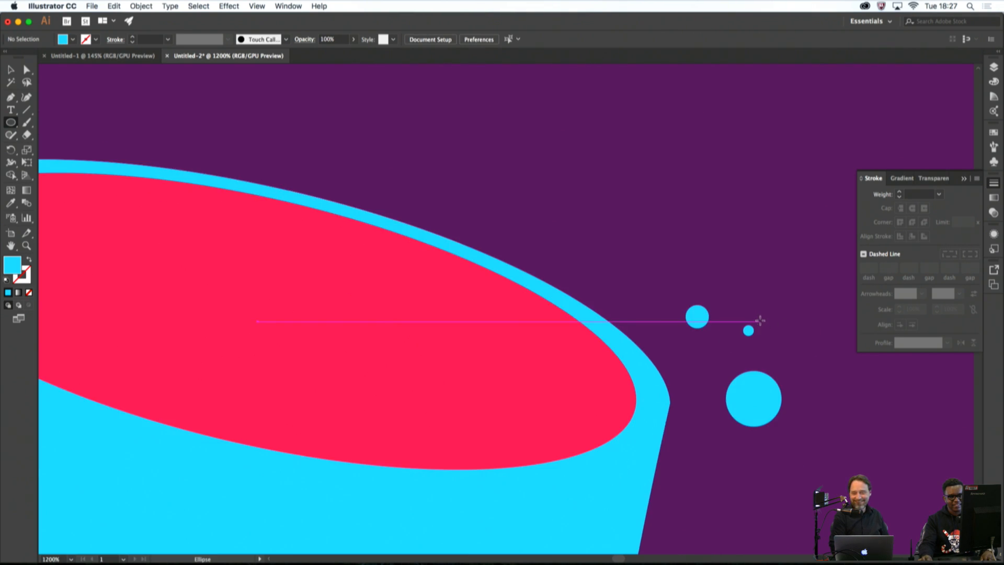
Draw a tiny light blue circle just outside the left end of the lower piece's cut face
scroll(662, 308, up, 6)
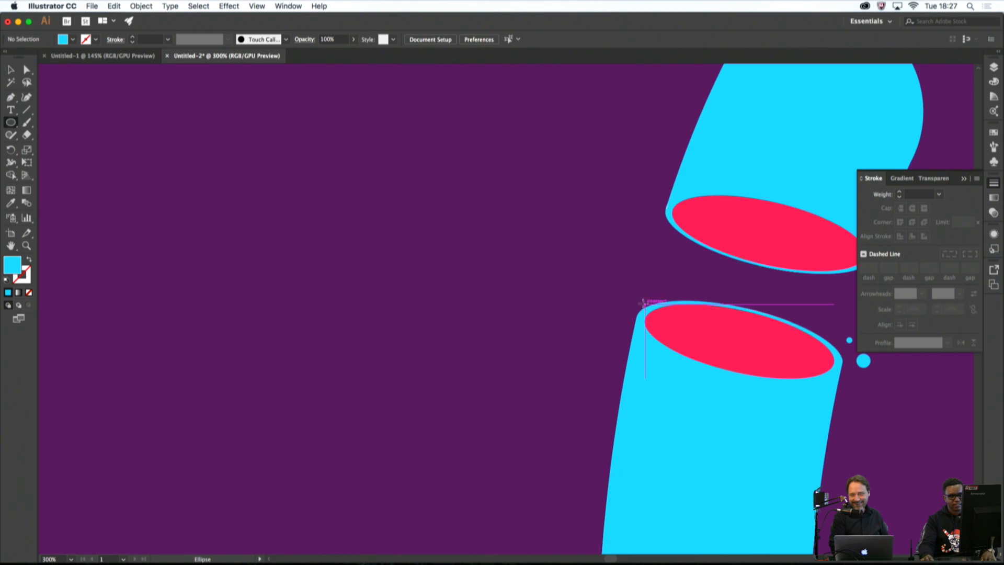
drag(660, 302, 626, 302)
key(super+shift+a)
scroll(694, 293, down, 6)
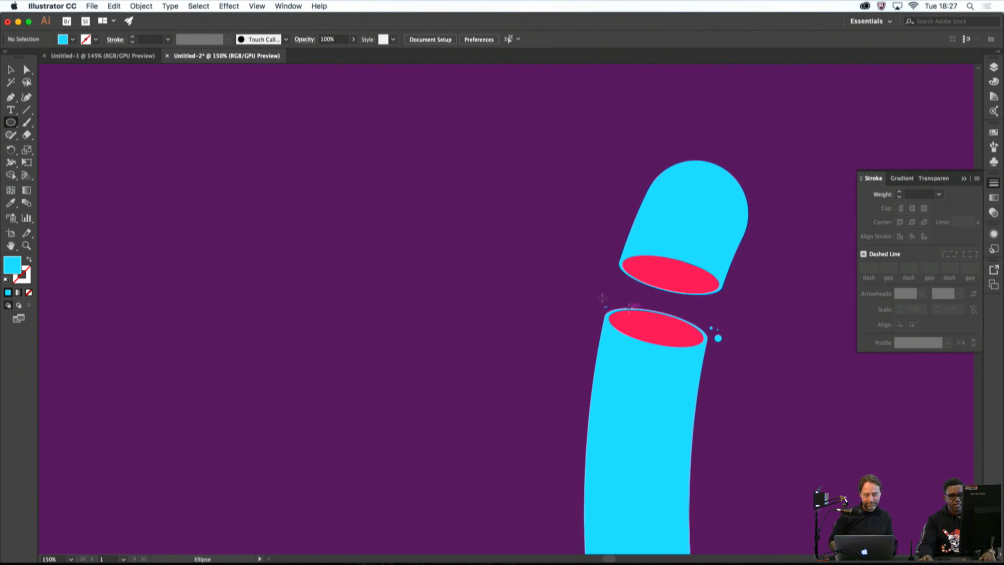
Delete the small light blue circles around the lower piece's cut face
click(11, 71)
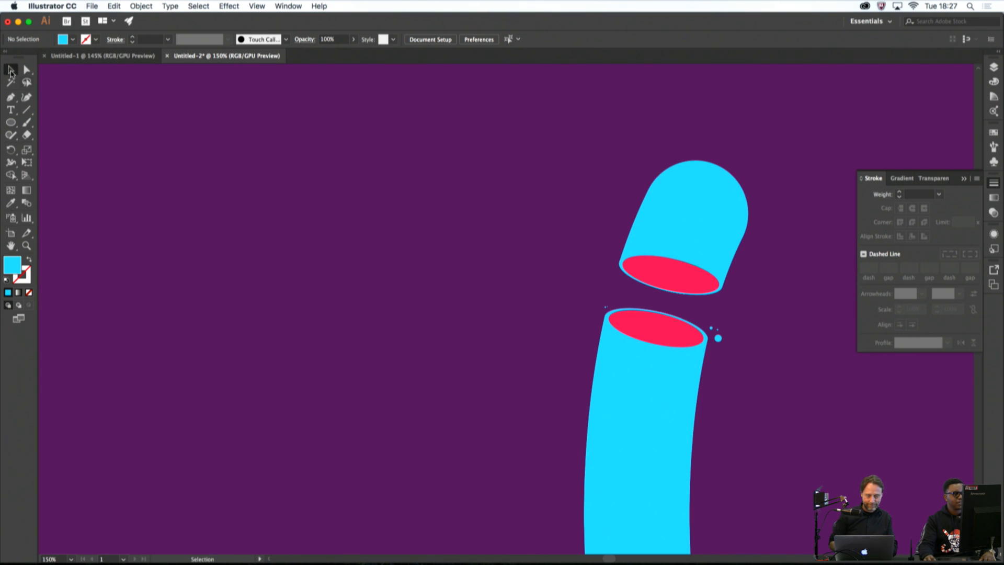
drag(713, 318, 713, 318)
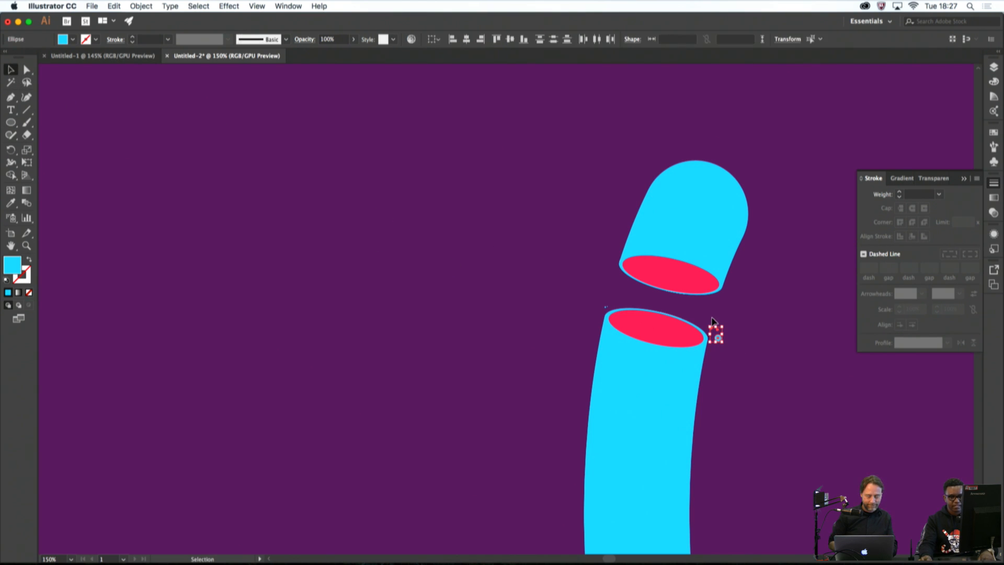
key(Delete)
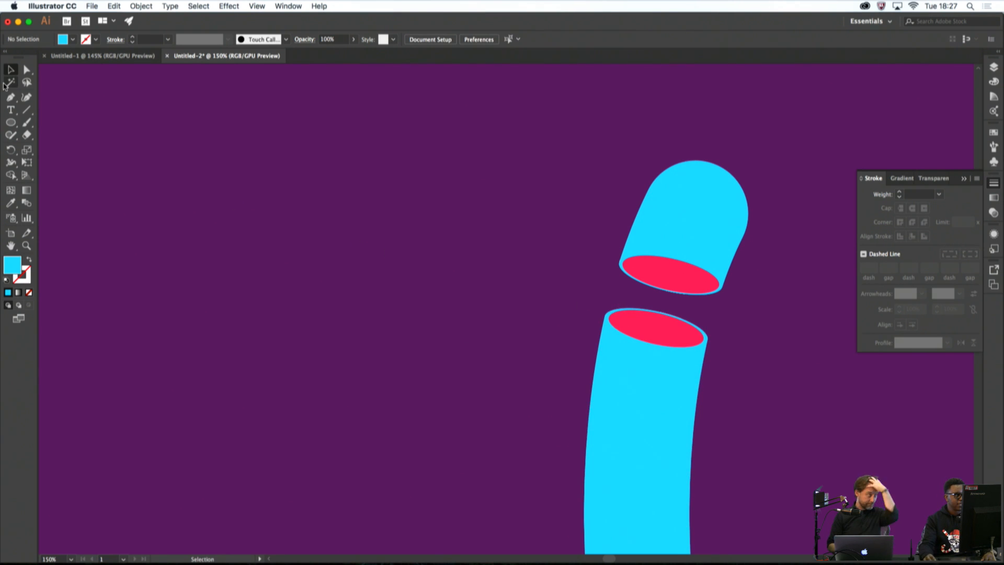
Draw a narrow, closed four-sided light blue shard with the Pen tool just outside the right end of the lower piece's cut face
click(10, 96)
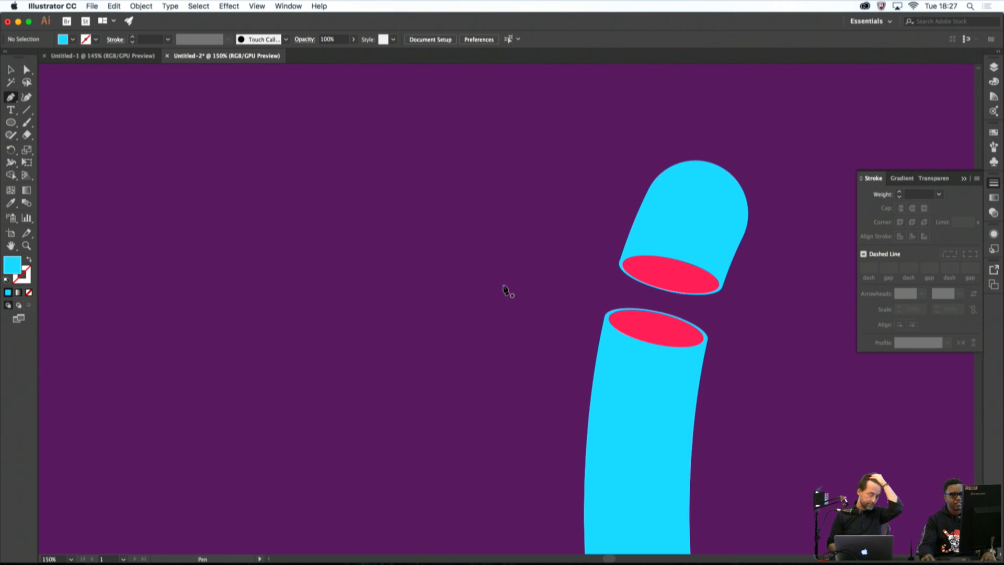
scroll(728, 347, up, 6)
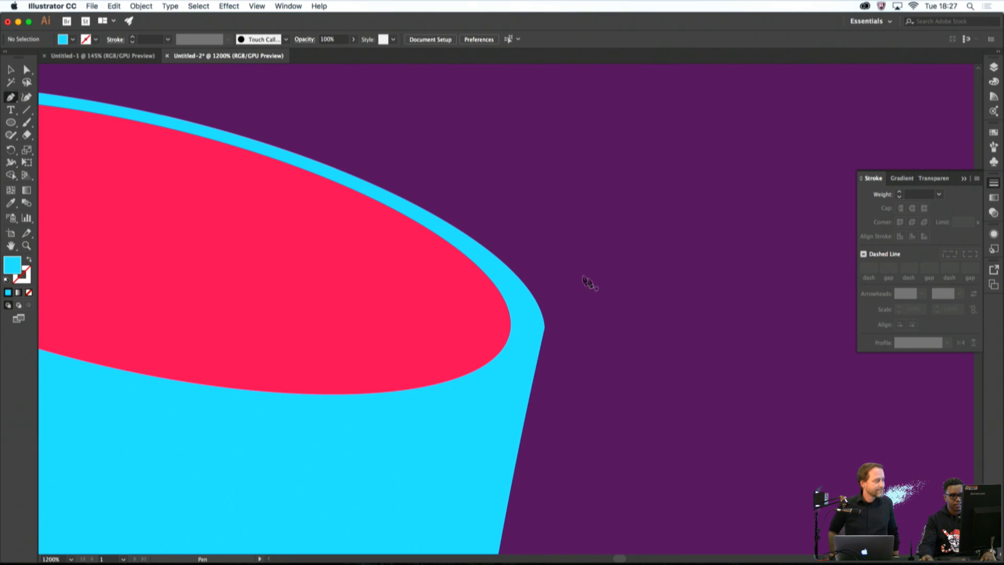
click(570, 266)
click(623, 311)
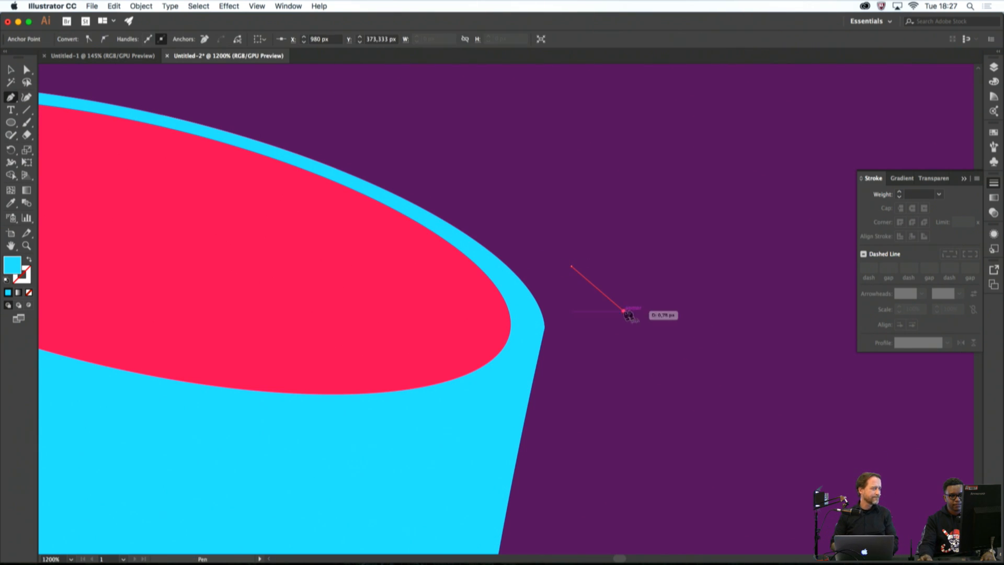
click(656, 311)
click(639, 296)
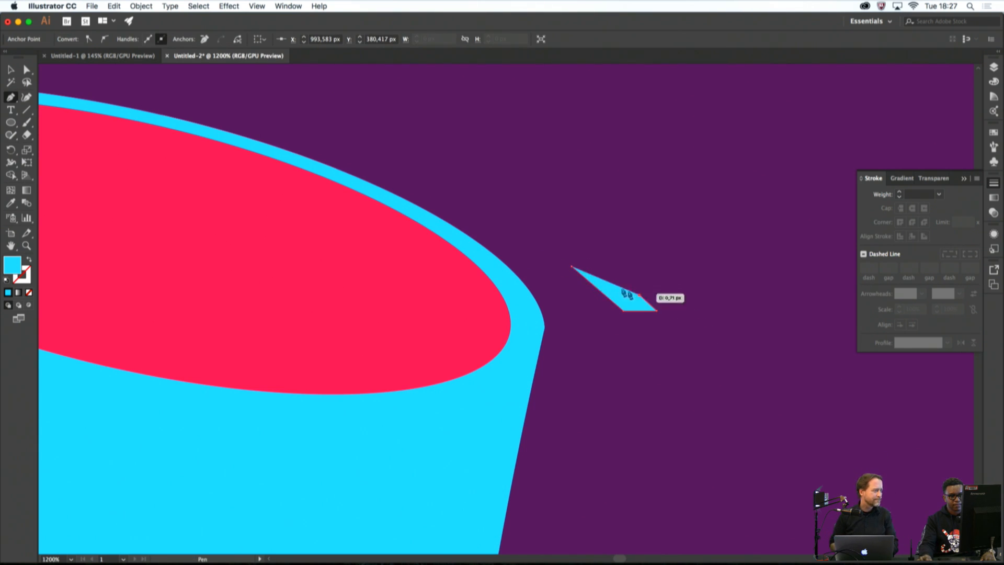
click(572, 267)
Draw a tiny light blue triangular shard just above the right-hand shard
click(593, 252)
click(596, 256)
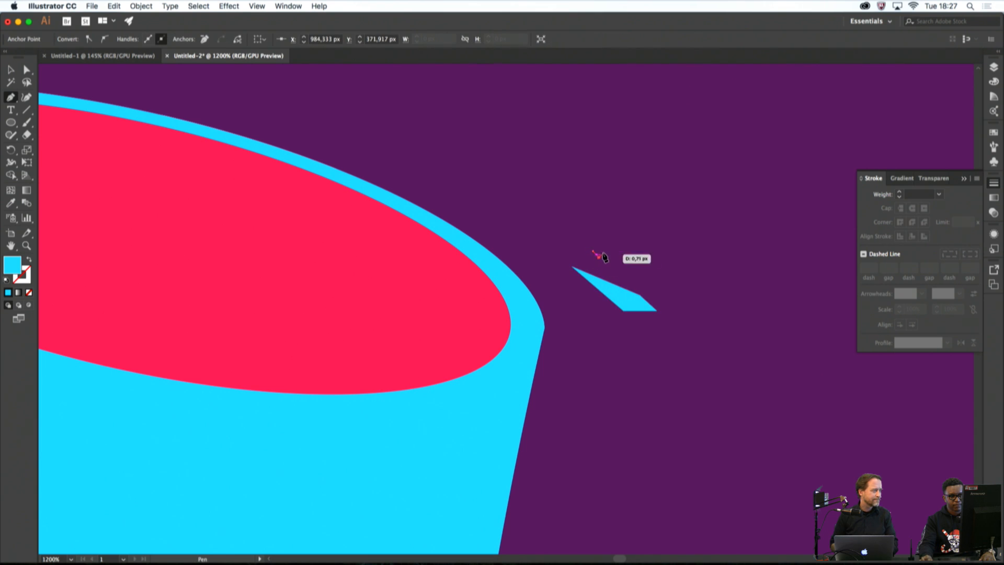
super+click(609, 244)
Draw a longer, closed four-sided light blue shard outside the left end of the lower cut face, its narrow tip pointing toward the cut
scroll(620, 253, down, 5)
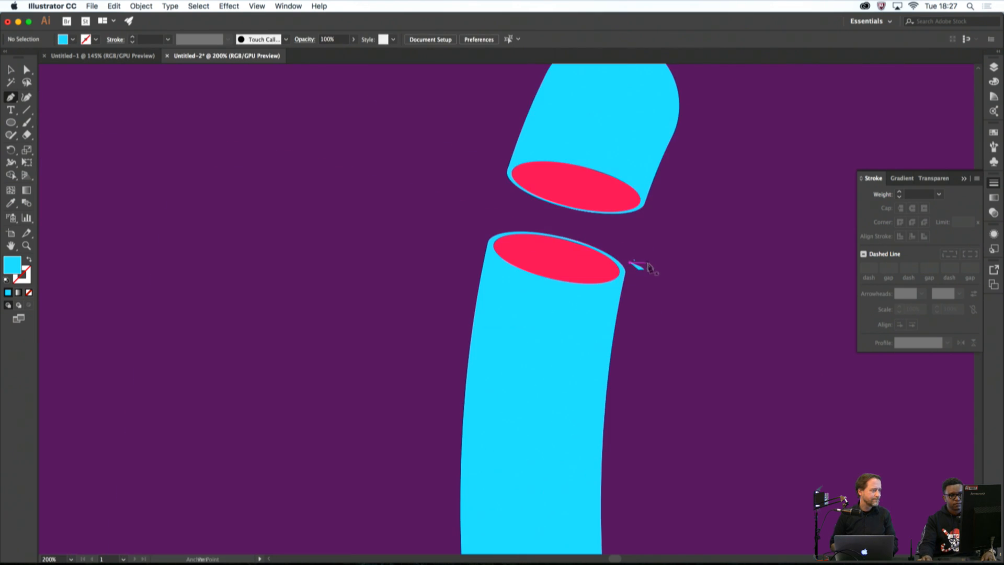
scroll(548, 232, up, 2)
click(455, 215)
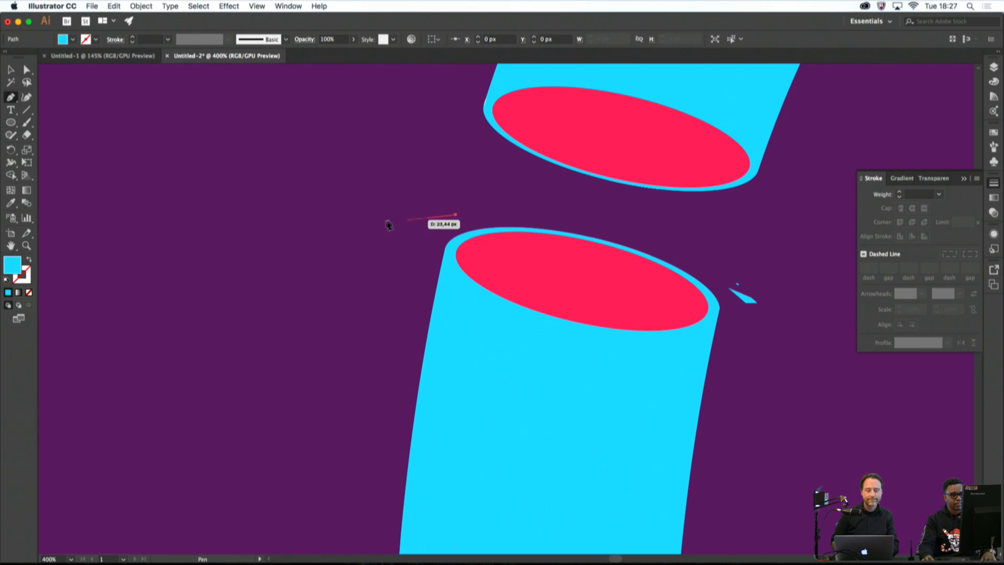
click(367, 228)
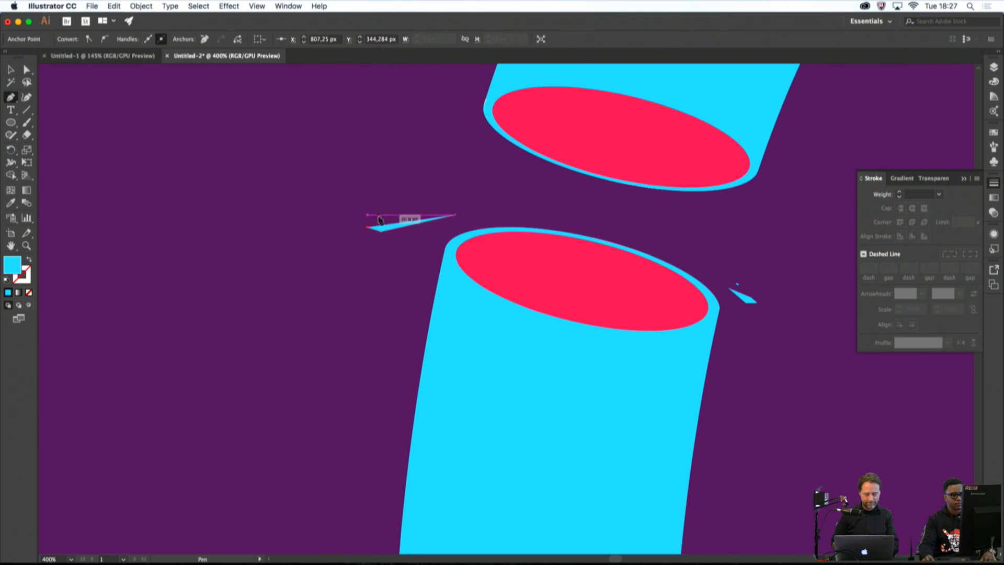
click(379, 214)
click(453, 215)
key(super+w)
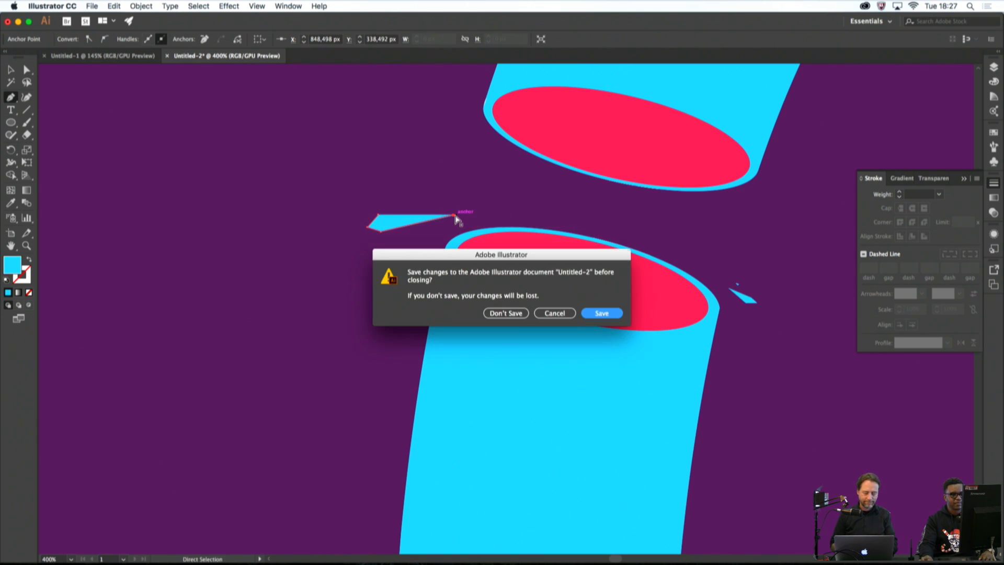
click(554, 313)
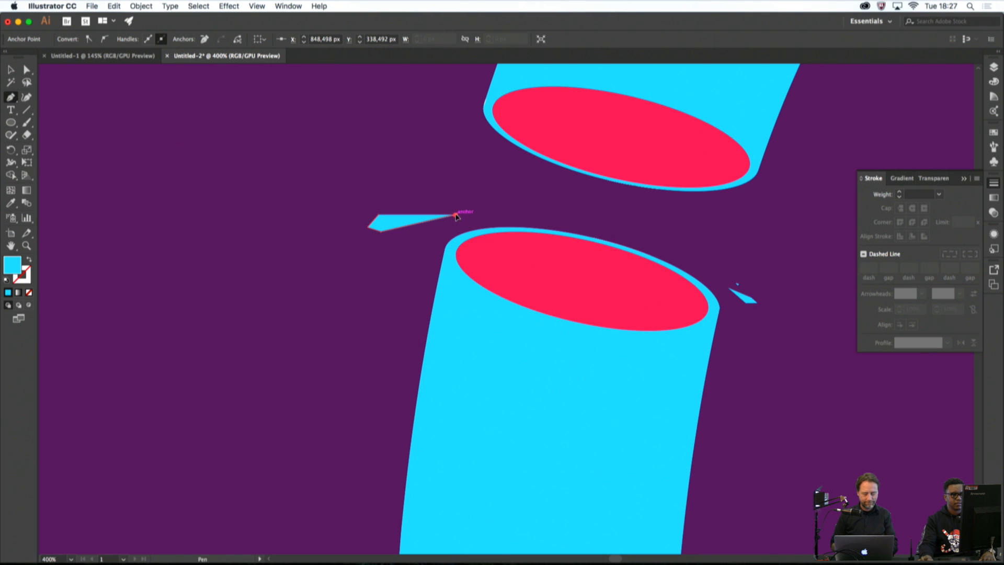
drag(455, 214, 442, 207)
click(379, 215)
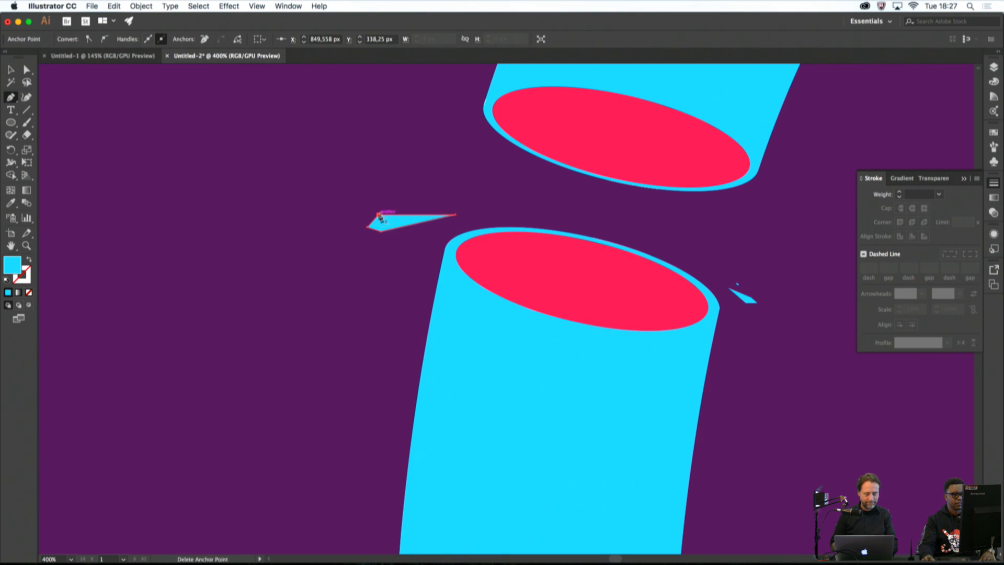
key(super+shift+a)
Draw a tiny closed triangular light blue shard just above the tip of the long left shard
click(440, 200)
click(448, 203)
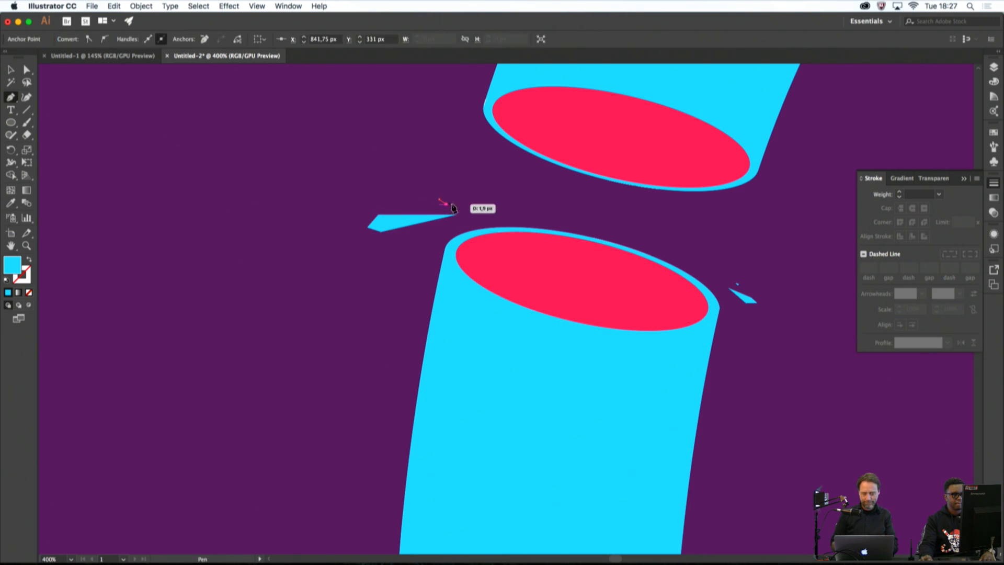
click(454, 201)
click(441, 200)
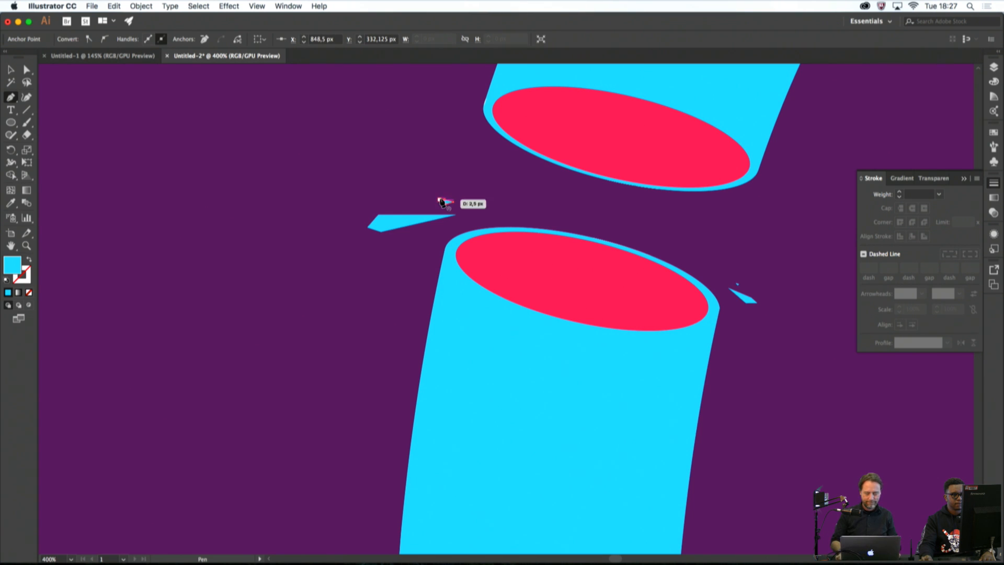
click(441, 200)
super+click(463, 201)
Select all four shards on both sides of the cut and round their corners together by about 0.94 px
scroll(464, 201, down, 2)
scroll(543, 212, down, 4)
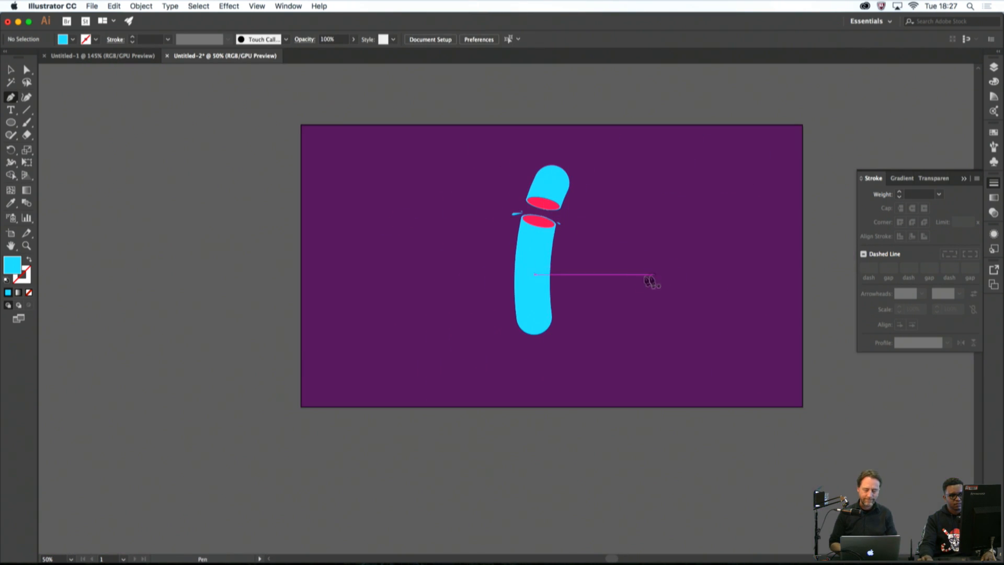
scroll(549, 234, up, 4)
scroll(523, 230, up, 3)
scroll(523, 230, left, 3)
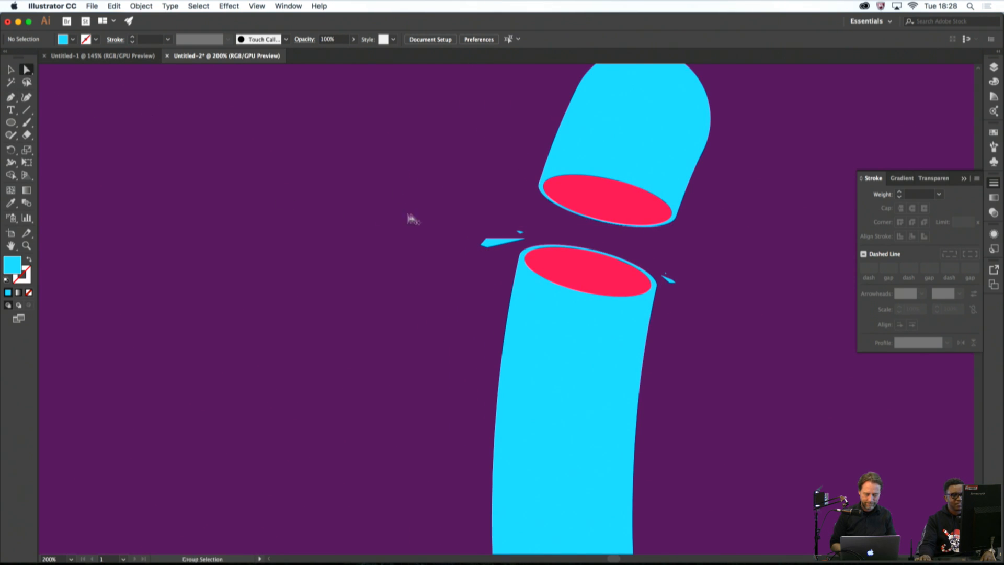
scroll(413, 218, up, 6)
scroll(623, 273, down, 2)
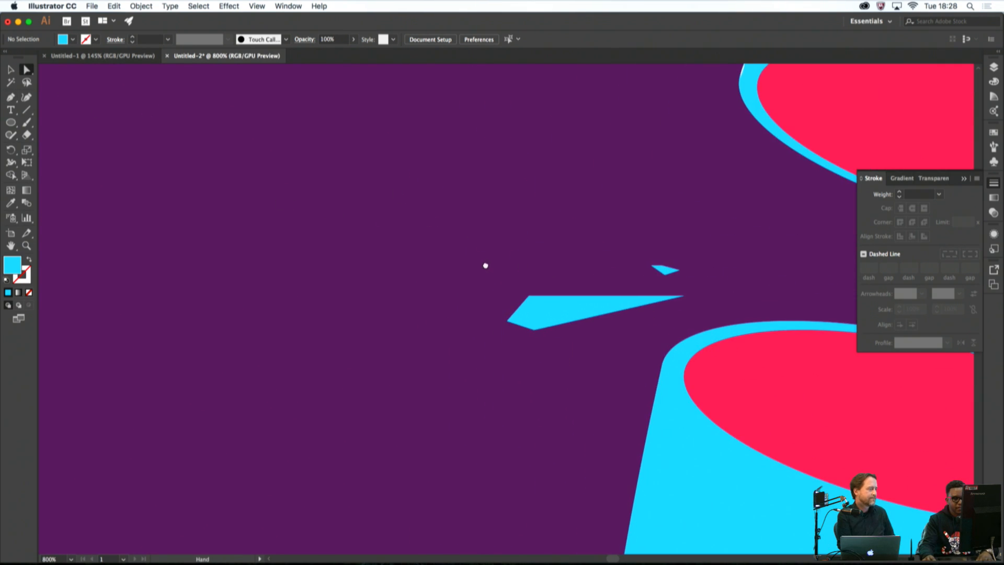
click(593, 310)
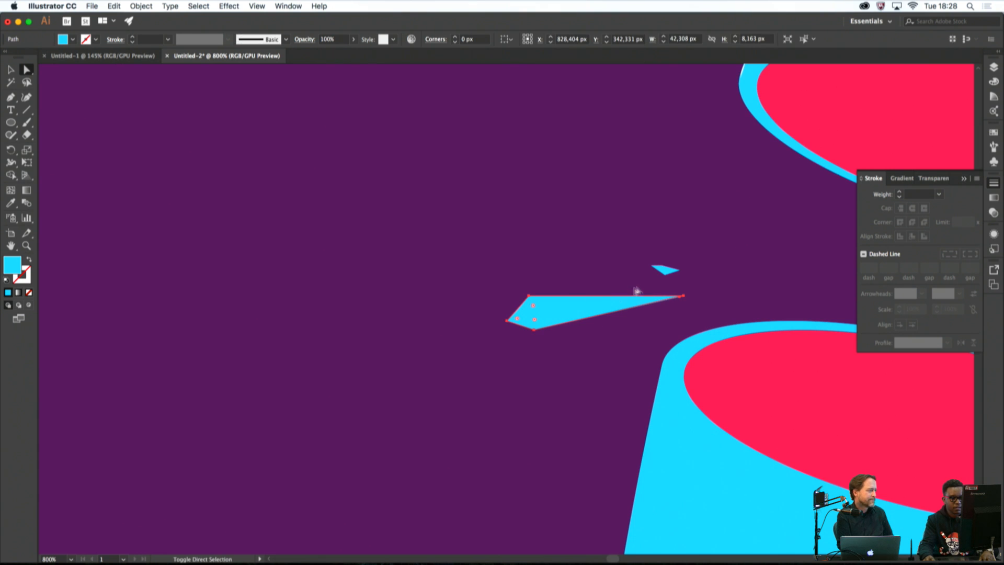
shift+click(664, 271)
scroll(665, 283, down, 2)
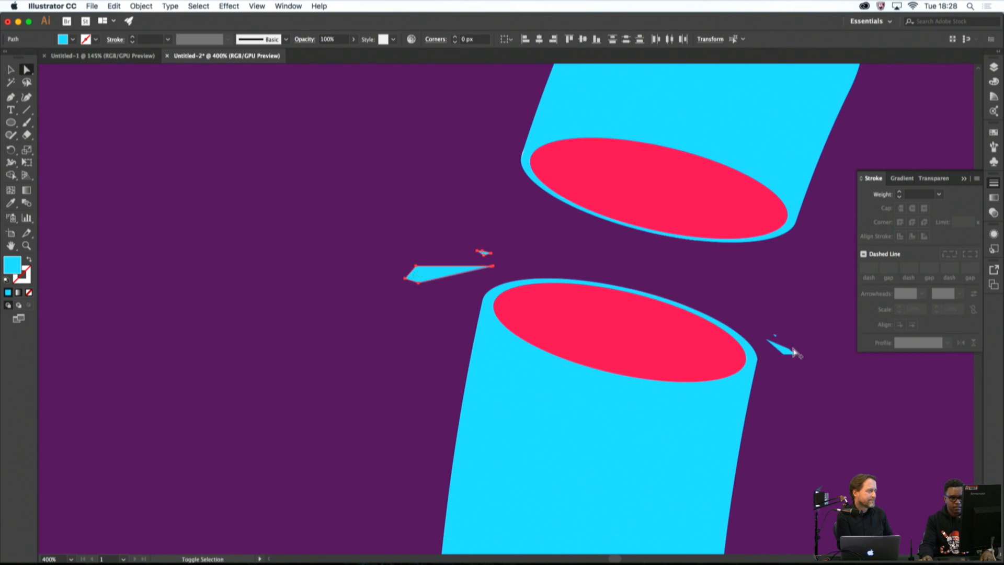
scroll(793, 352, up, 2)
scroll(758, 322, up, 2)
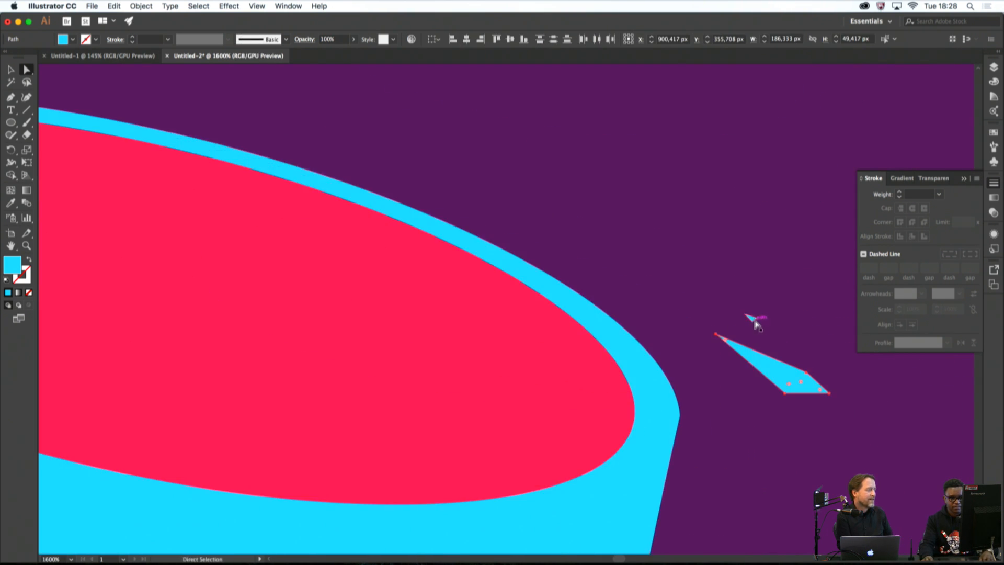
scroll(790, 369, down, 1)
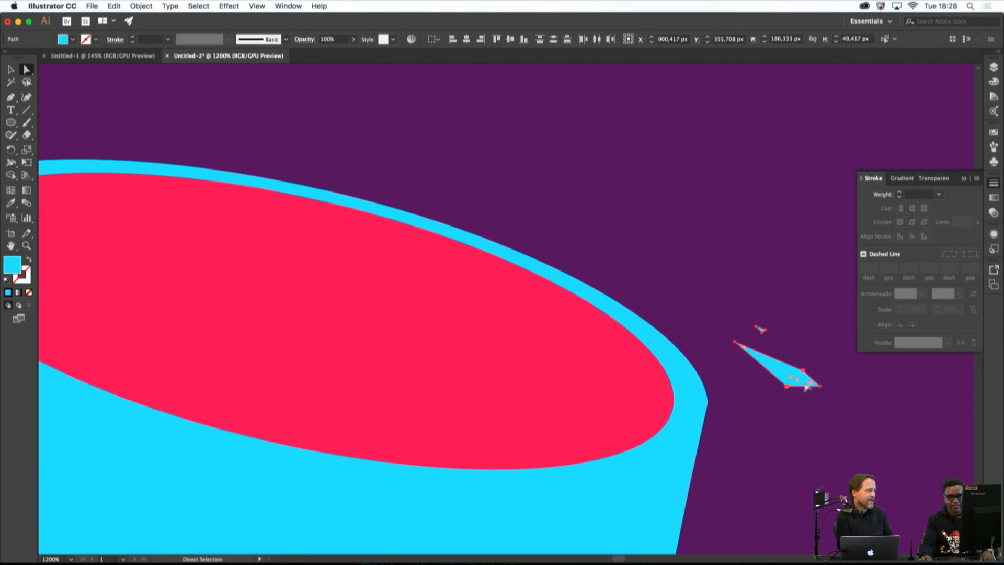
scroll(799, 380, up, 2)
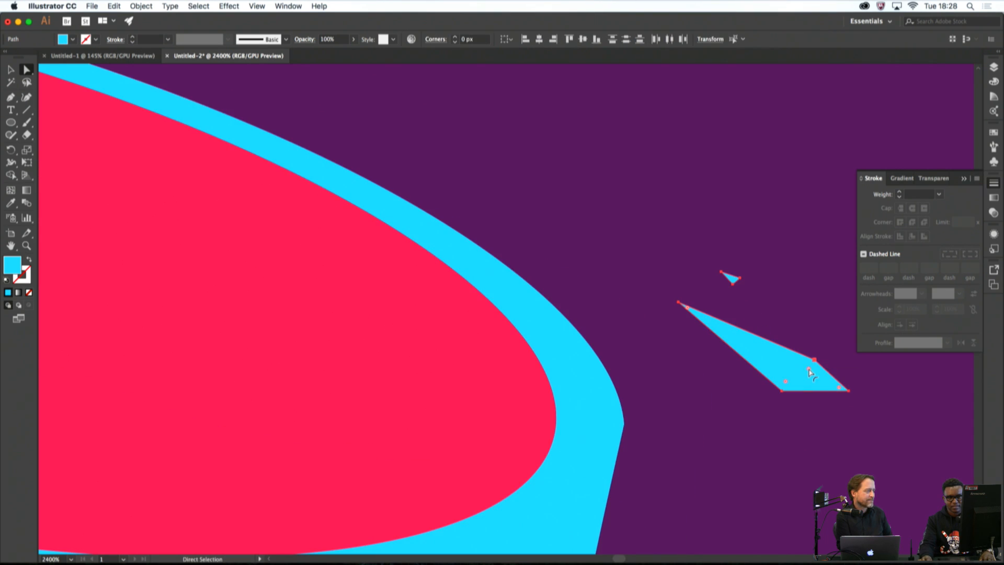
drag(809, 372, 783, 370)
click(787, 336)
scroll(787, 337, down, 6)
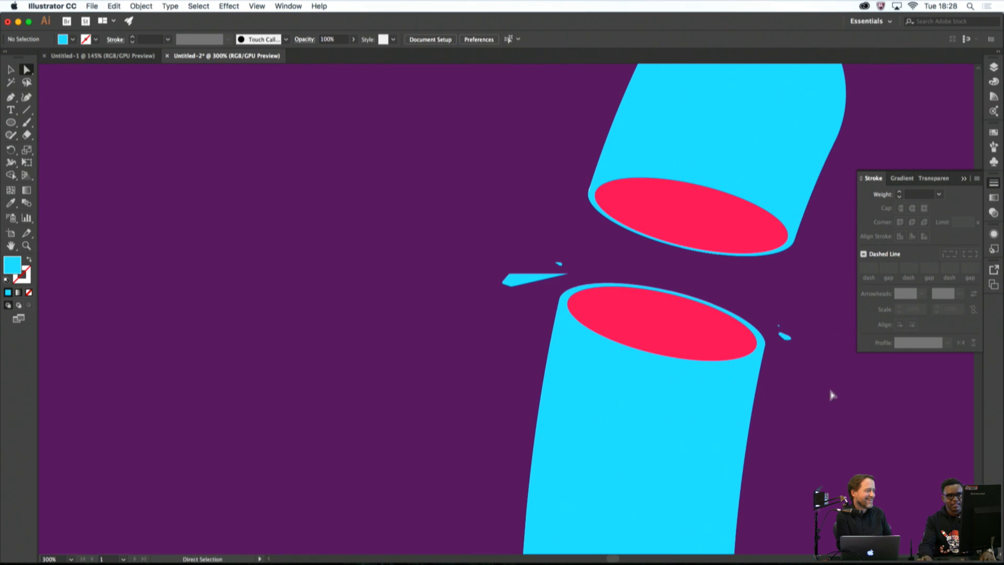
key(super+w)
key(Escape)
Try rounding all corners of the long left shard to about 3.83 px, and undo it
scroll(535, 289, up, 6)
click(513, 275)
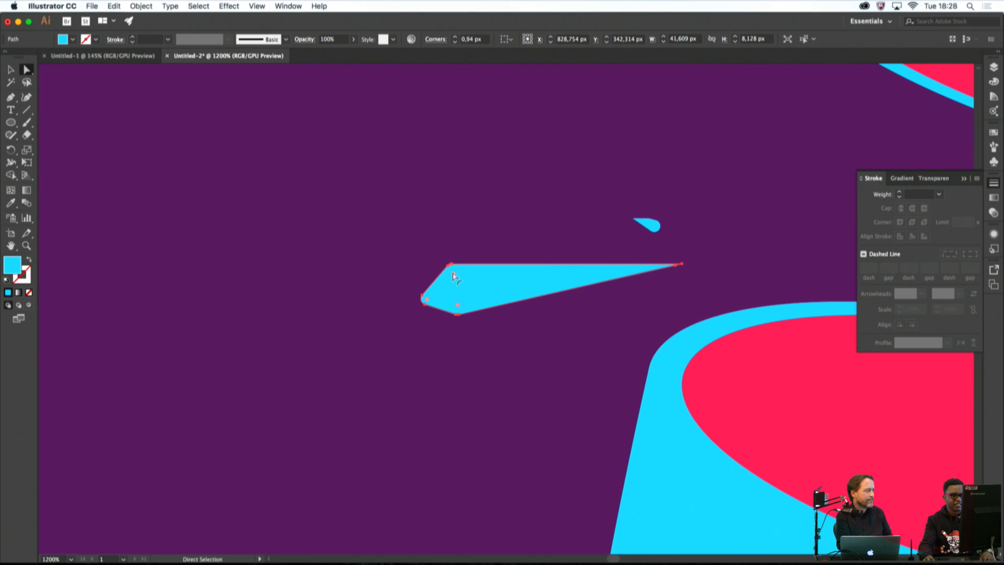
drag(453, 276, 465, 287)
key(super+w)
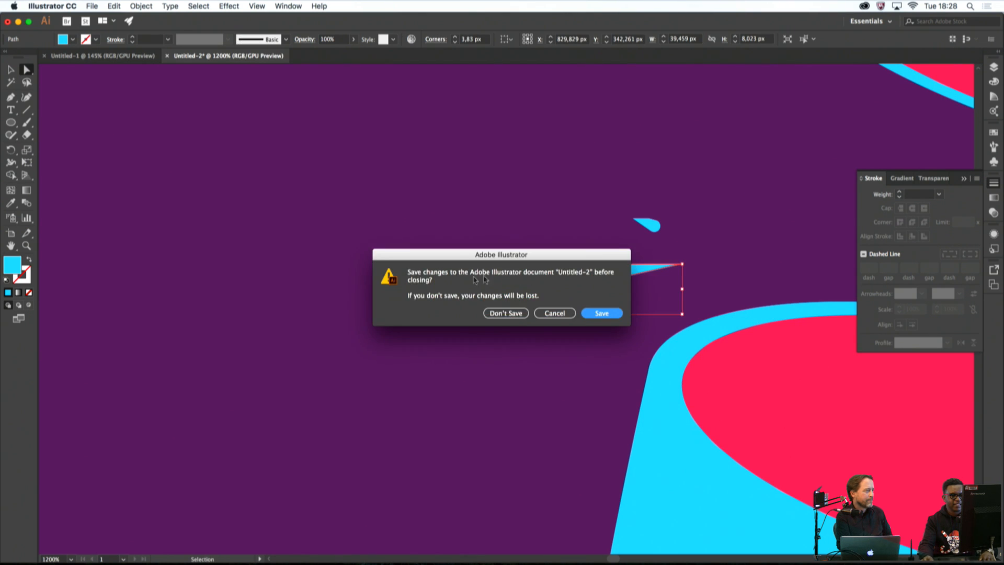
click(549, 314)
key(super+w)
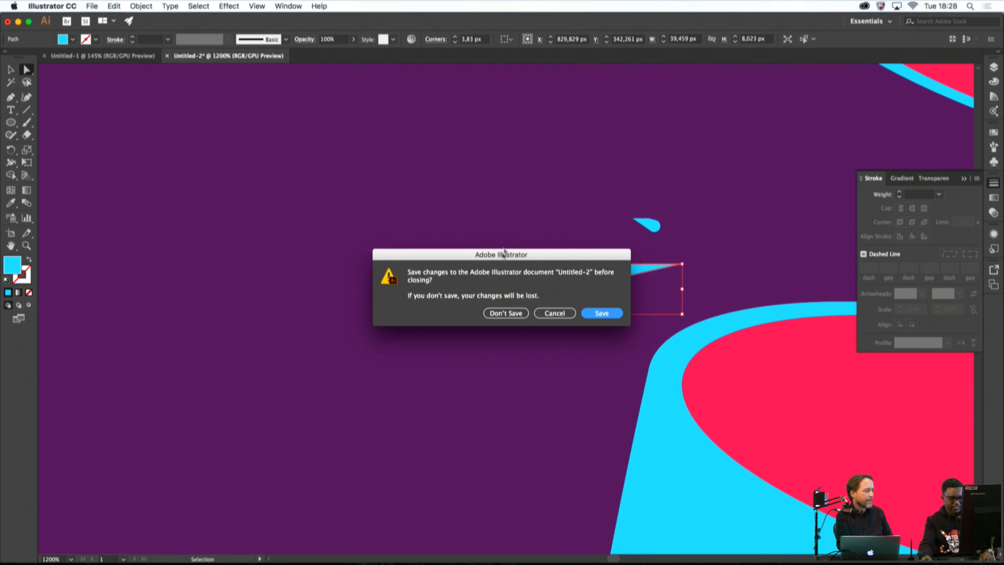
click(552, 314)
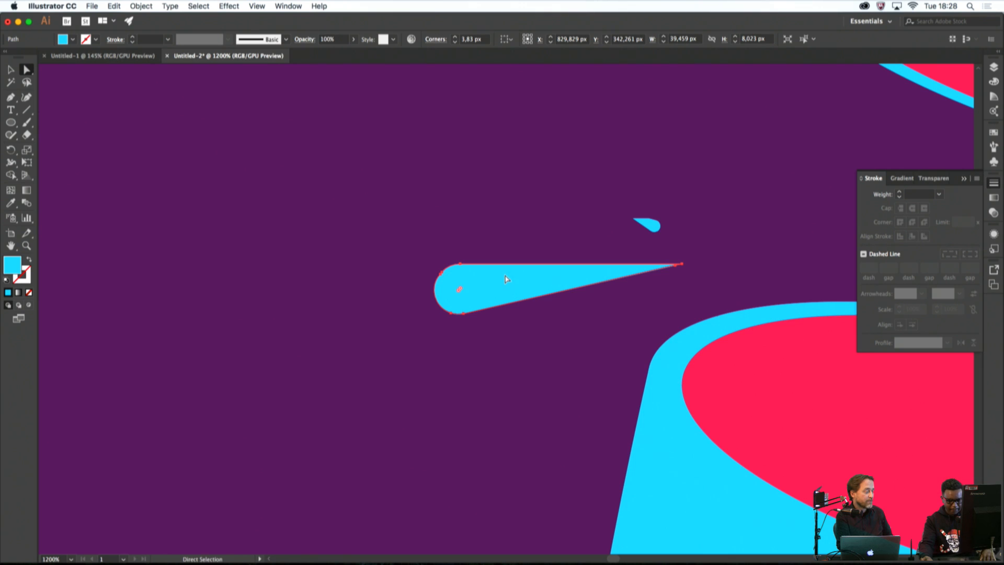
key(super+z)
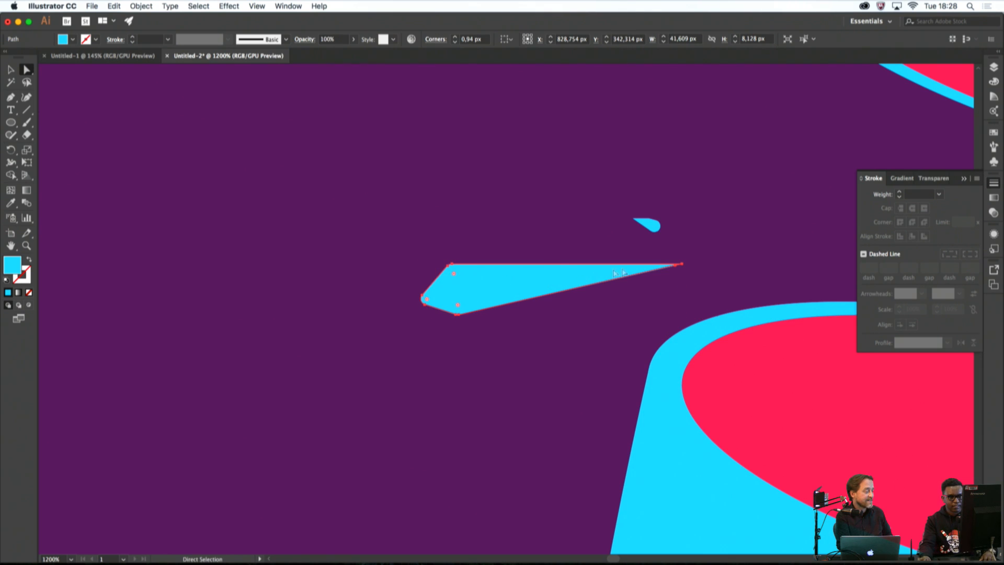
Round only the narrow tip of the long left shard to a radius of about 0.8 px
click(681, 264)
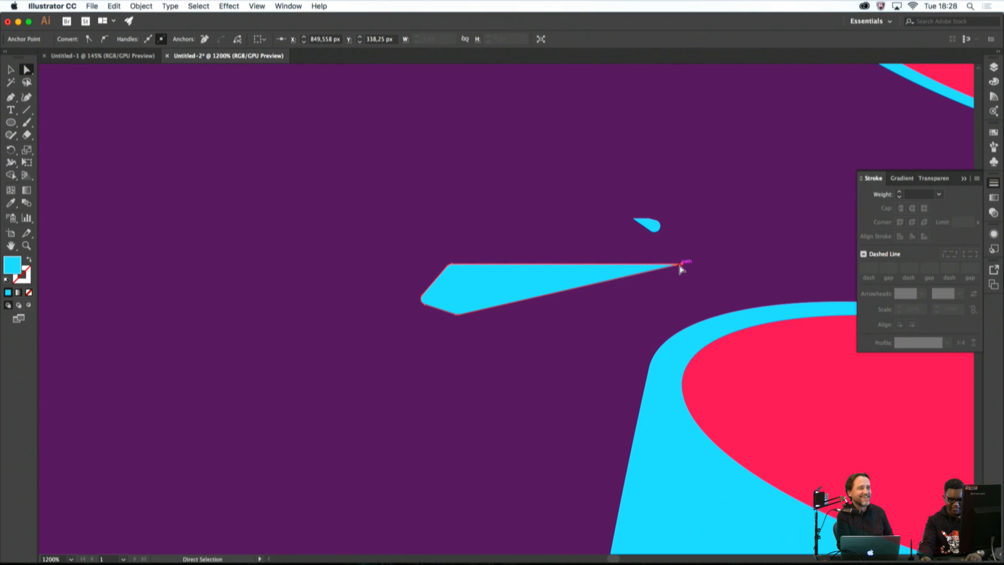
key(p)
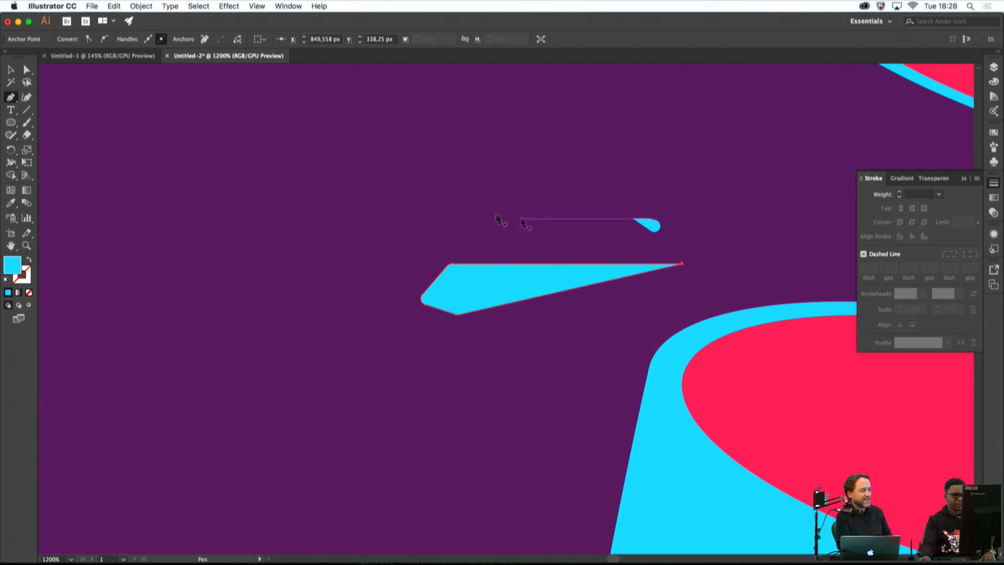
click(28, 68)
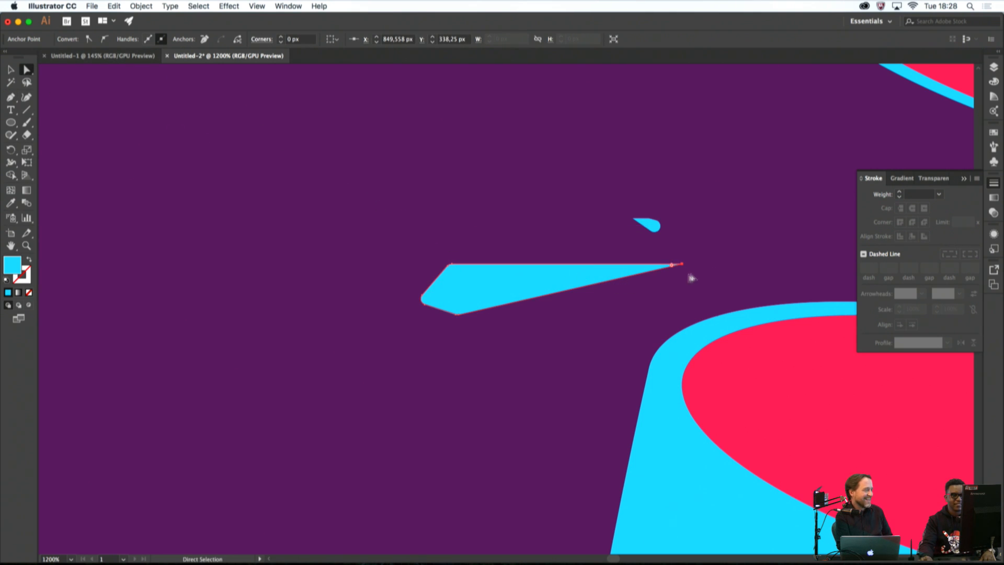
drag(672, 265, 637, 269)
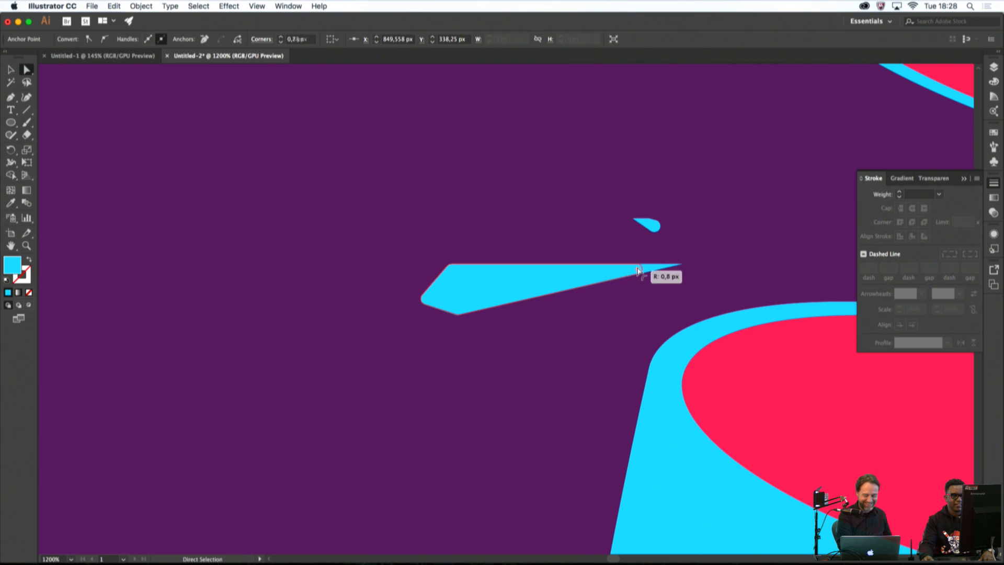
Round the blunt left corner and the lower corner of the long left shard individually a bit more
click(450, 265)
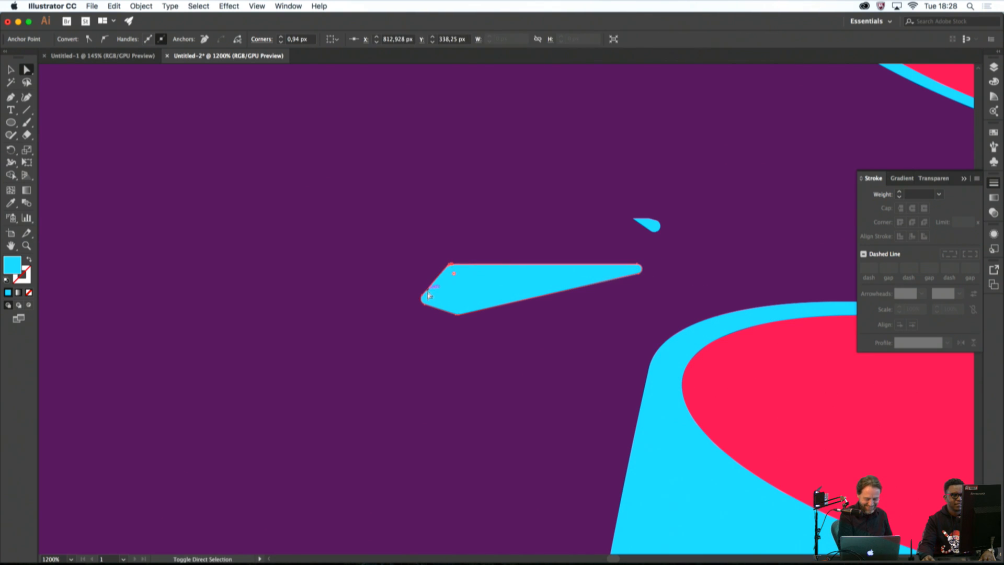
click(426, 296)
mouse_move(459, 312)
mouse_down()
mouse_move(463, 296)
mouse_move(463, 313)
mouse_up()
click(464, 317)
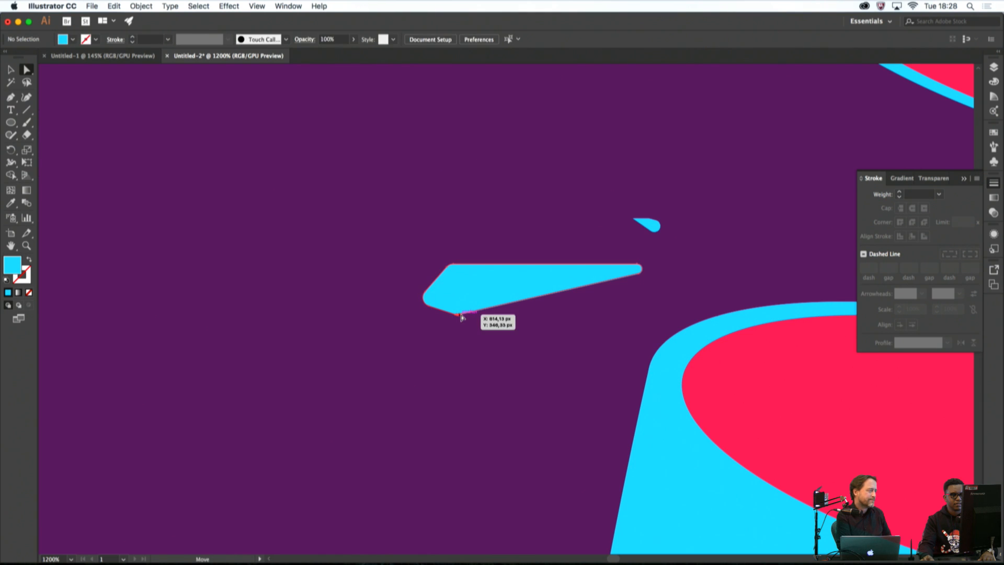
click(460, 312)
click(488, 339)
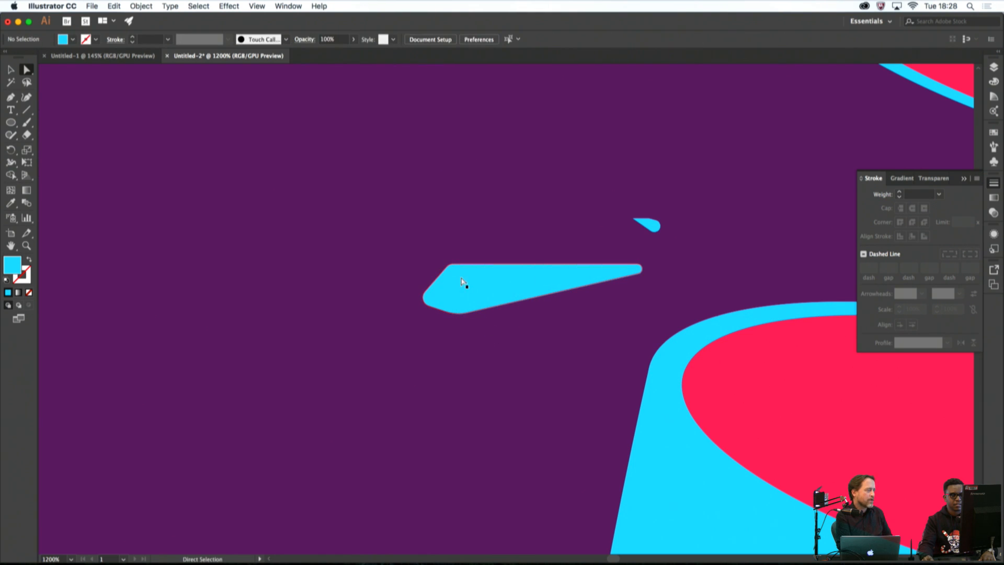
click(452, 265)
mouse_move(452, 266)
mouse_down()
mouse_move(462, 292)
mouse_move(462, 278)
mouse_up()
key(super+w)
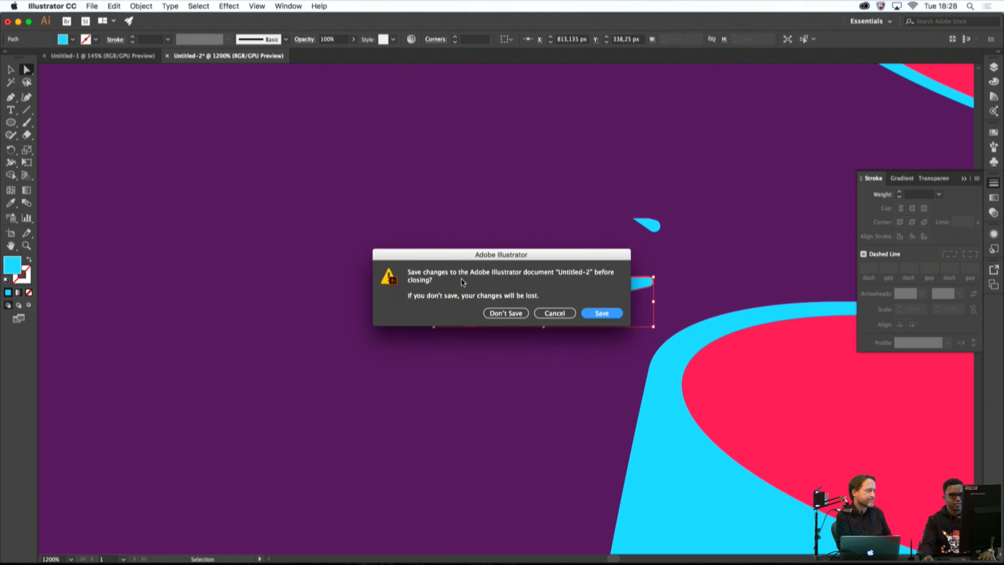
click(551, 312)
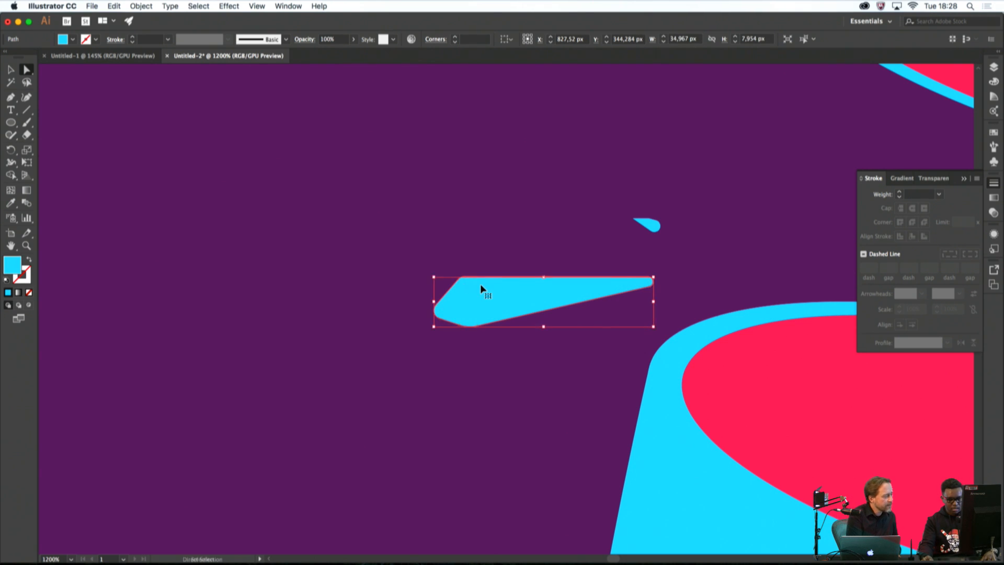
key(super+z)
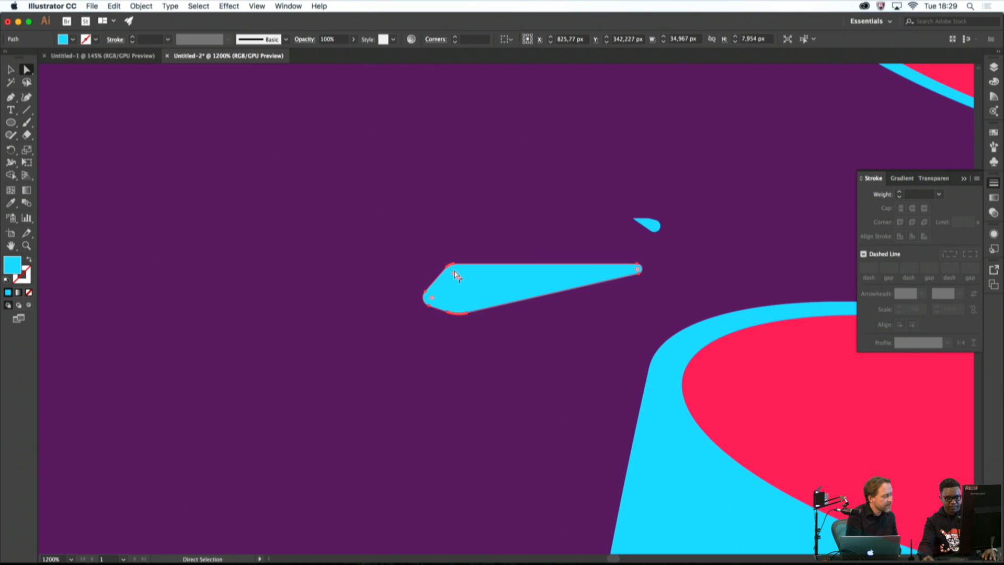
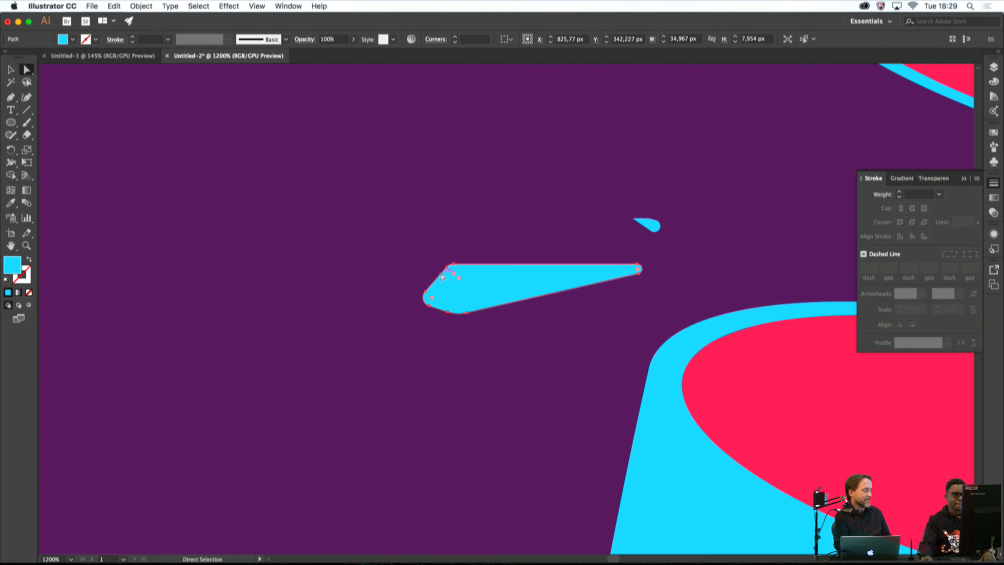
Round the upper-left corner of the long left shard to a radius of about 4.81 px
drag(454, 273, 465, 293)
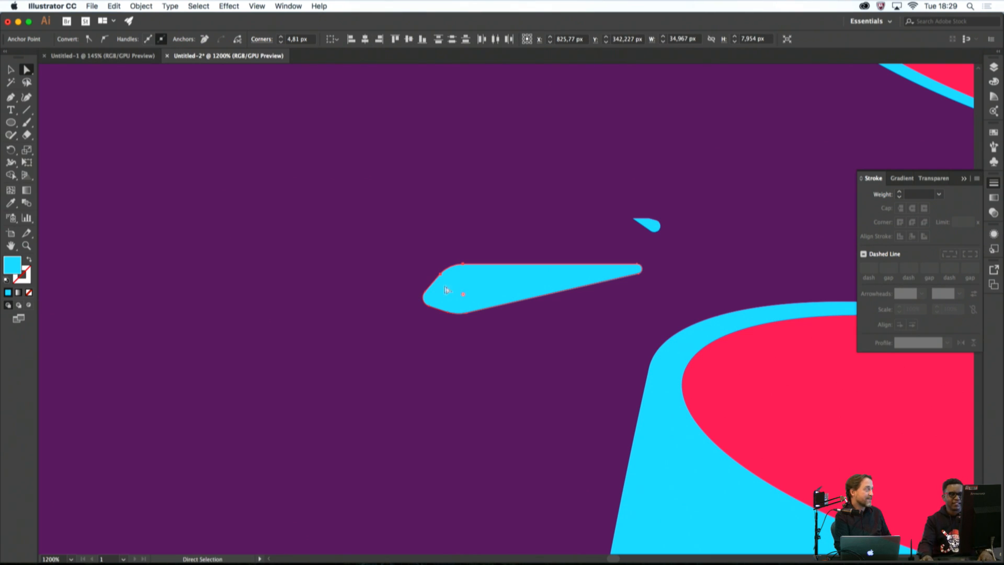
Try to round the sharp left tip of the tiny shard by selecting its corner anchor
scroll(638, 222, up, 3)
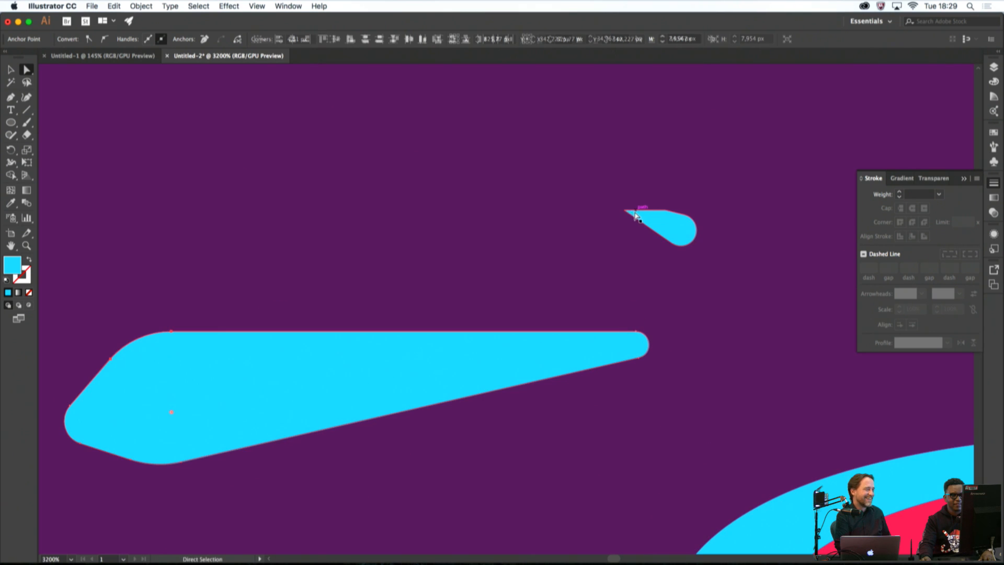
click(627, 211)
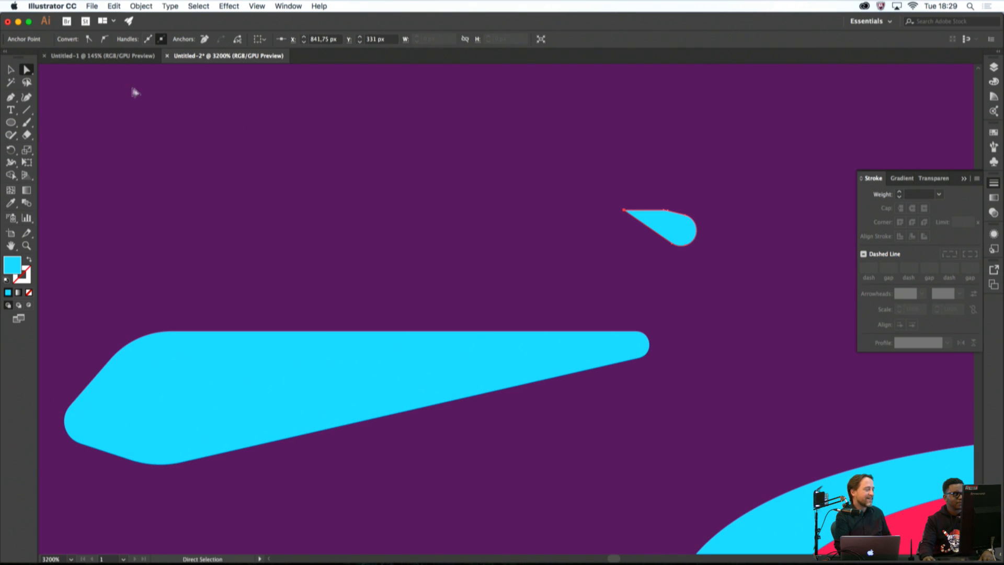
drag(501, 171, 613, 171)
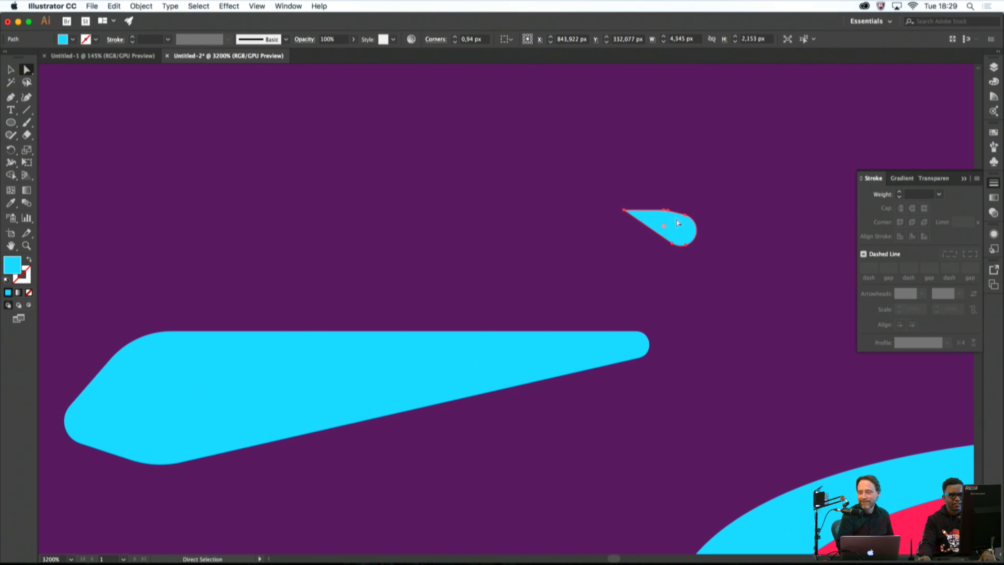
mouse_move(665, 224)
mouse_down()
mouse_move(632, 214)
mouse_move(666, 183)
mouse_move(668, 224)
mouse_up()
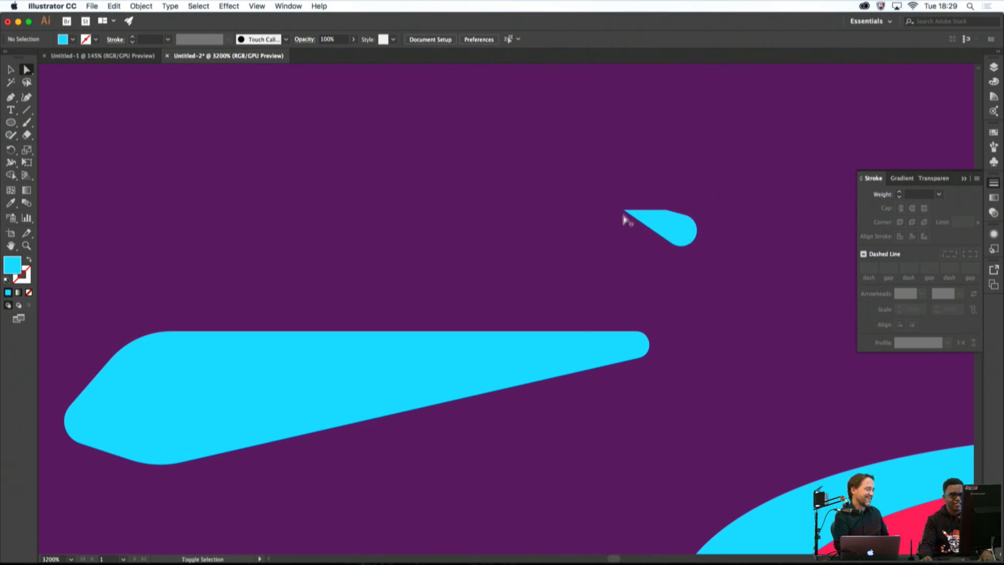
drag(624, 215, 550, 227)
click(505, 229)
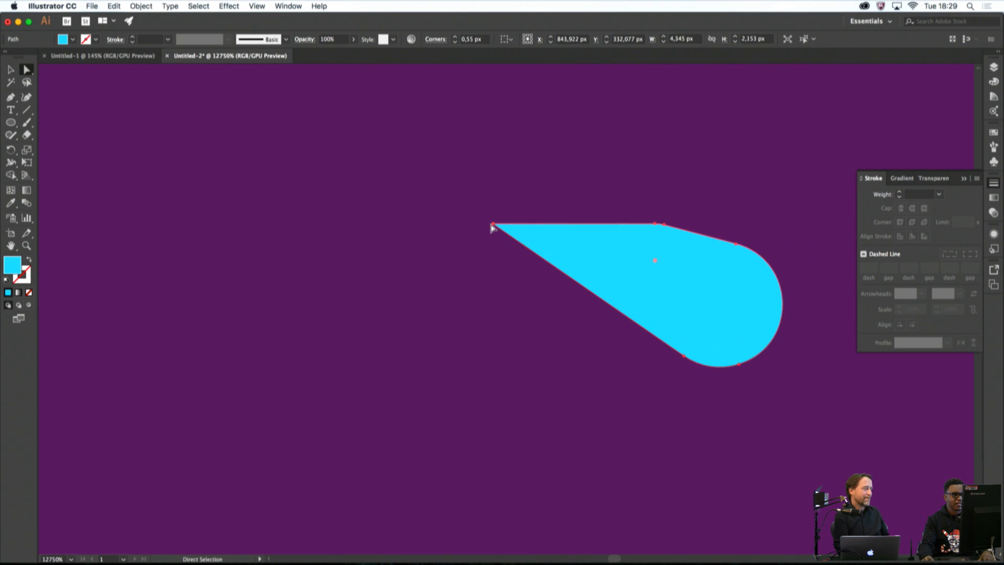
click(492, 226)
drag(301, 170, 529, 264)
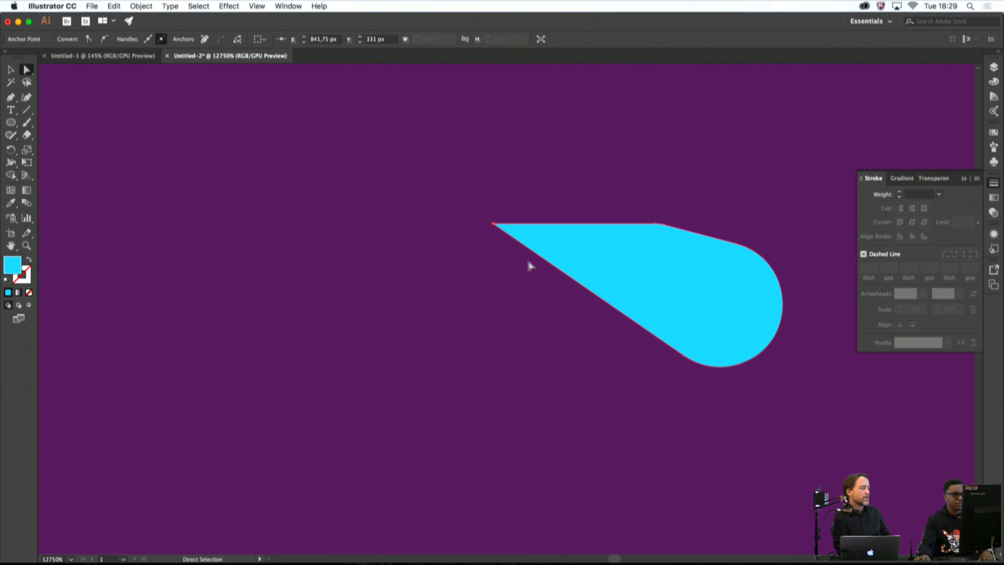
Remove the tiny shard's sharp tip anchor point with the Pen tool, and undo the removal
click(11, 97)
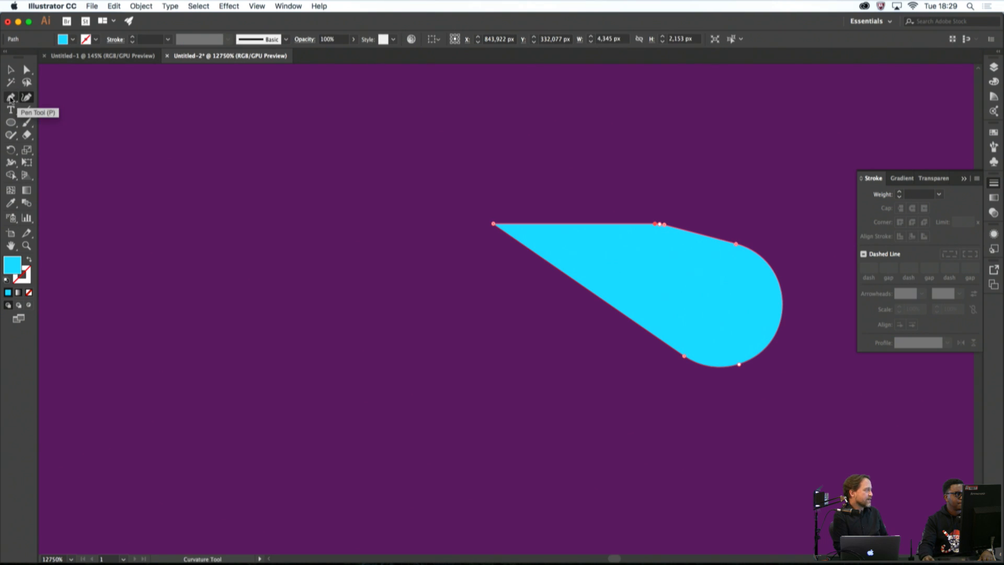
click(493, 225)
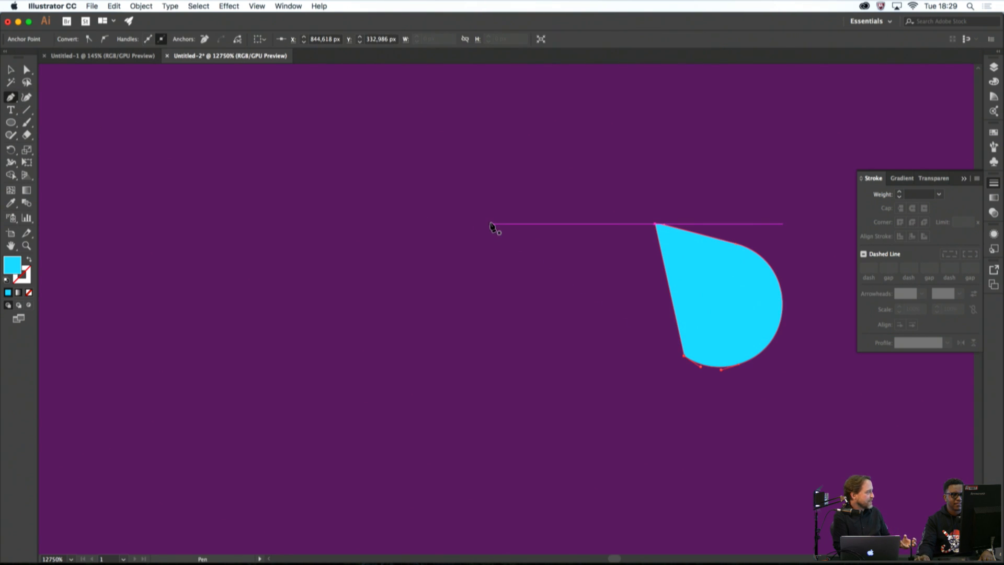
key(super+w)
click(554, 312)
key(super+z)
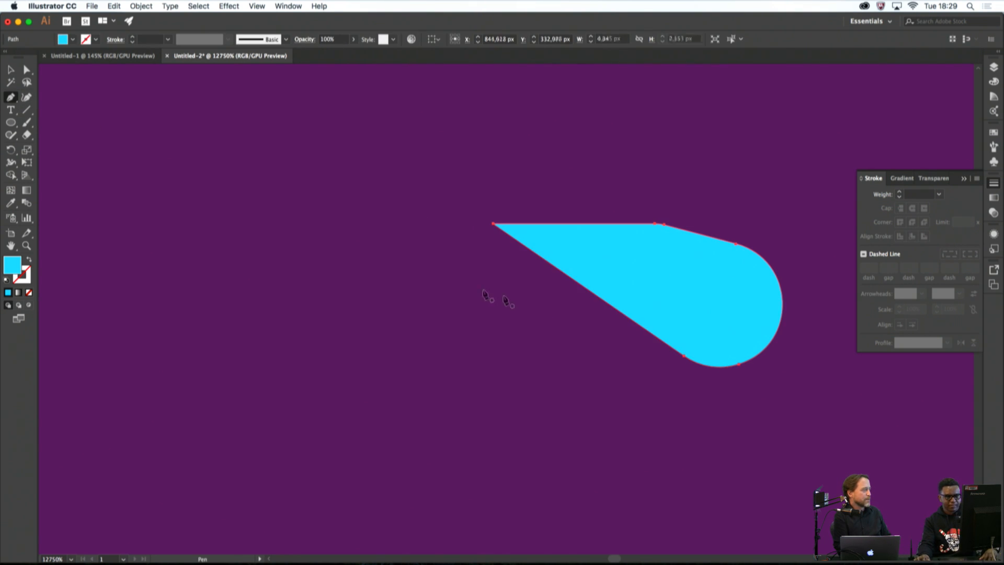
click(26, 71)
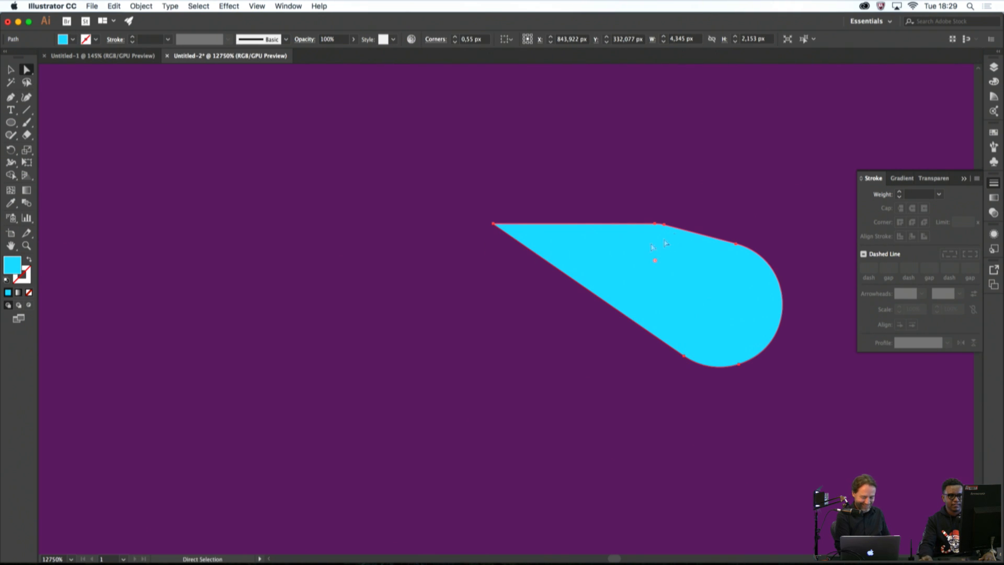
click(737, 245)
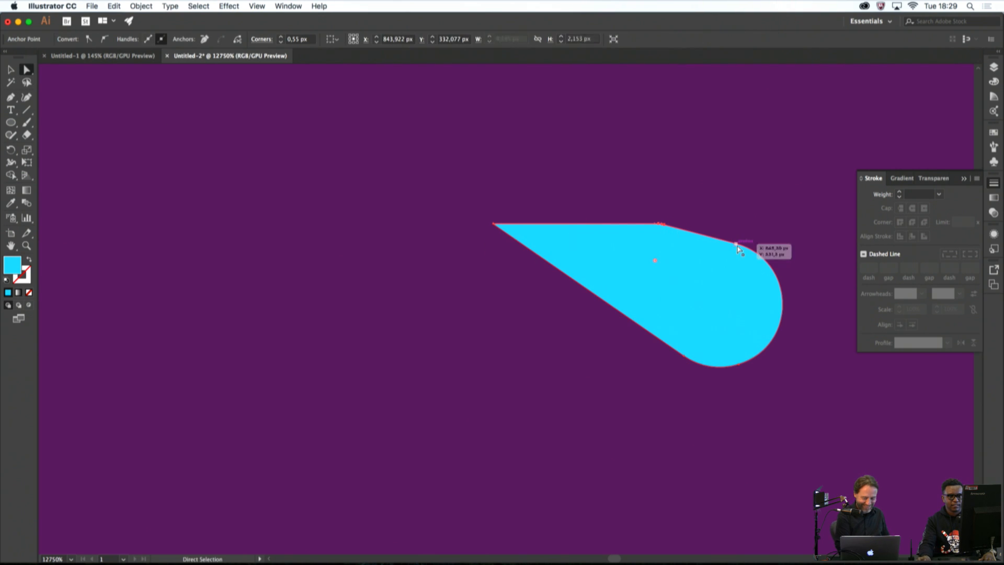
click(731, 367)
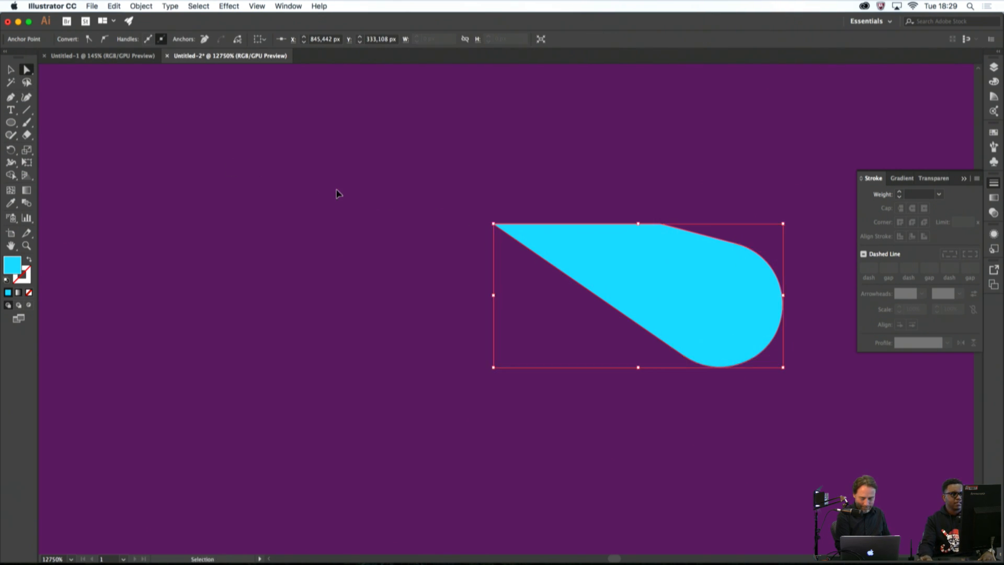
key(super+shift+a)
Try drawing a small curve across the sharp tip of the tiny shard with the Pen tool, and discard it
click(9, 99)
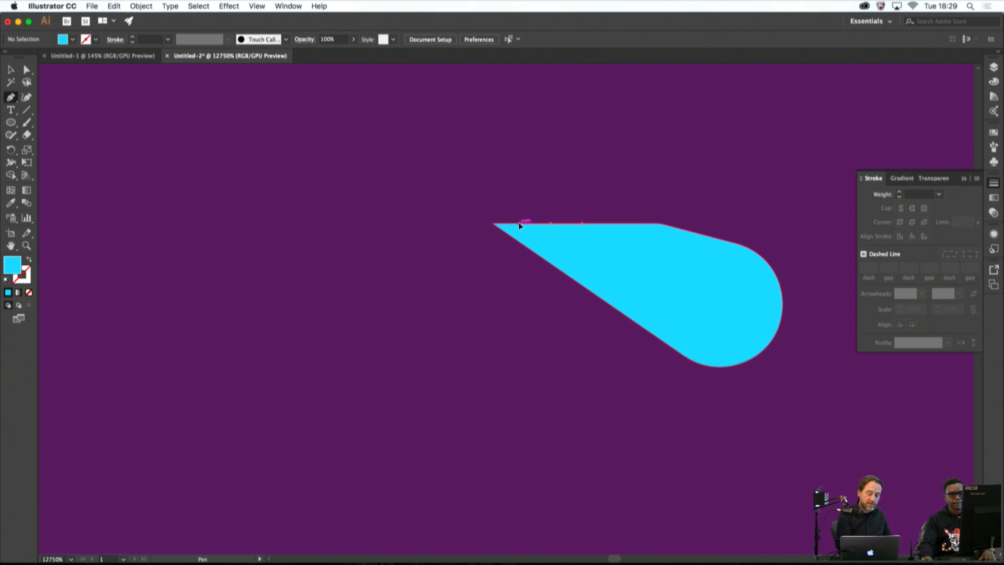
drag(519, 225, 589, 291)
key(super+w)
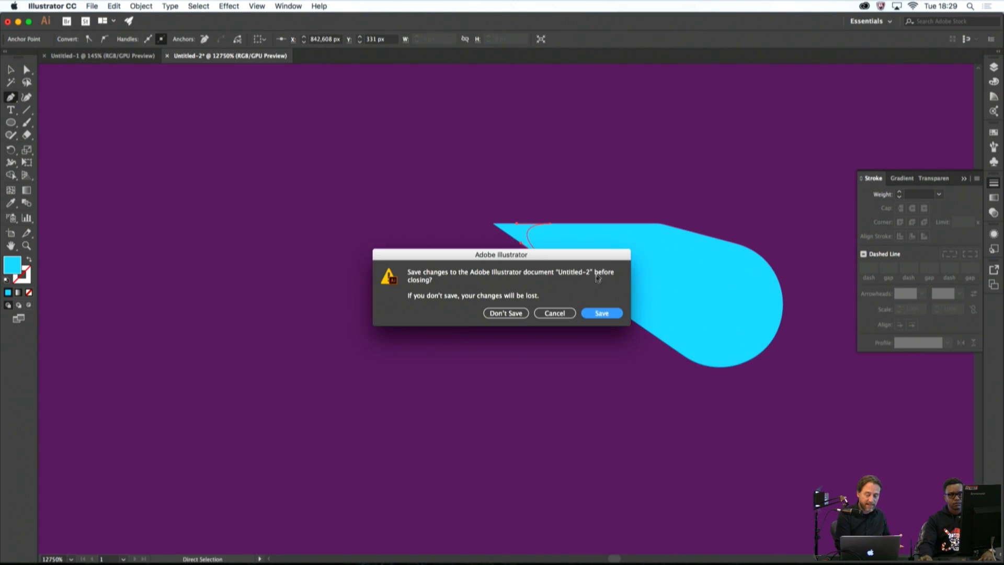
click(554, 313)
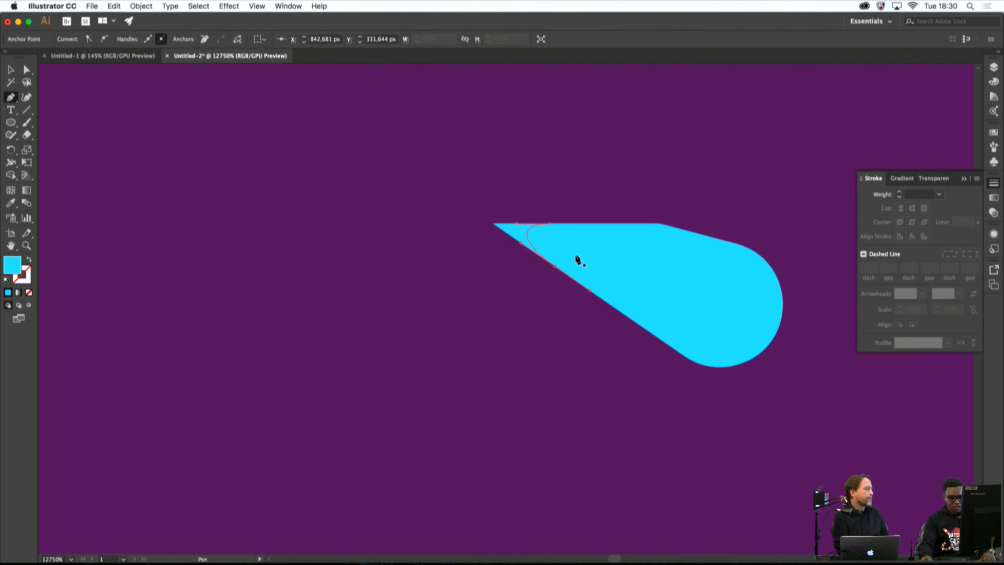
key(super+shift+a)
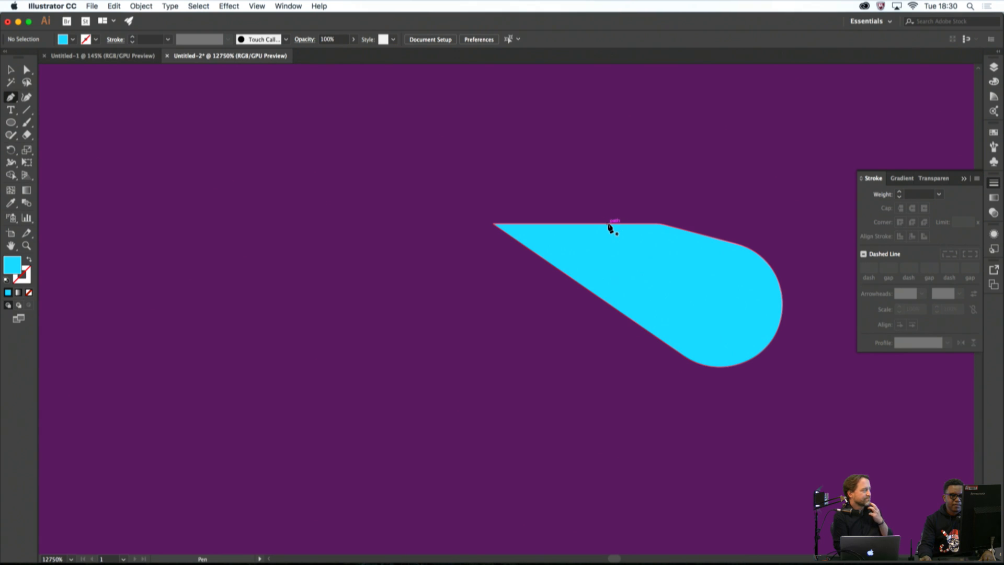
Draw a closed Pen shape around the tiny shard's sharp tip, with a curved edge joining the shard's upper and lower sides
click(543, 225)
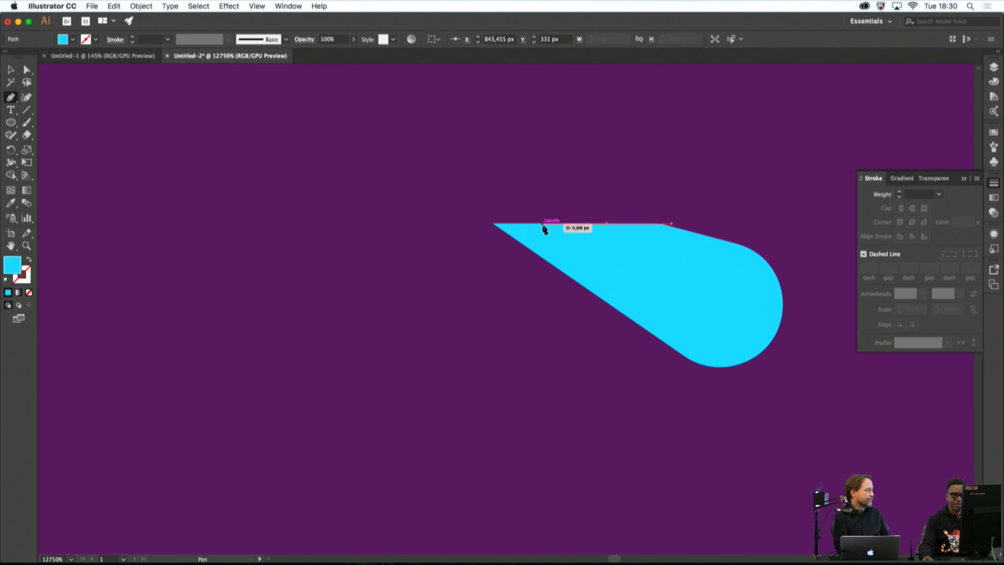
drag(544, 229, 572, 279)
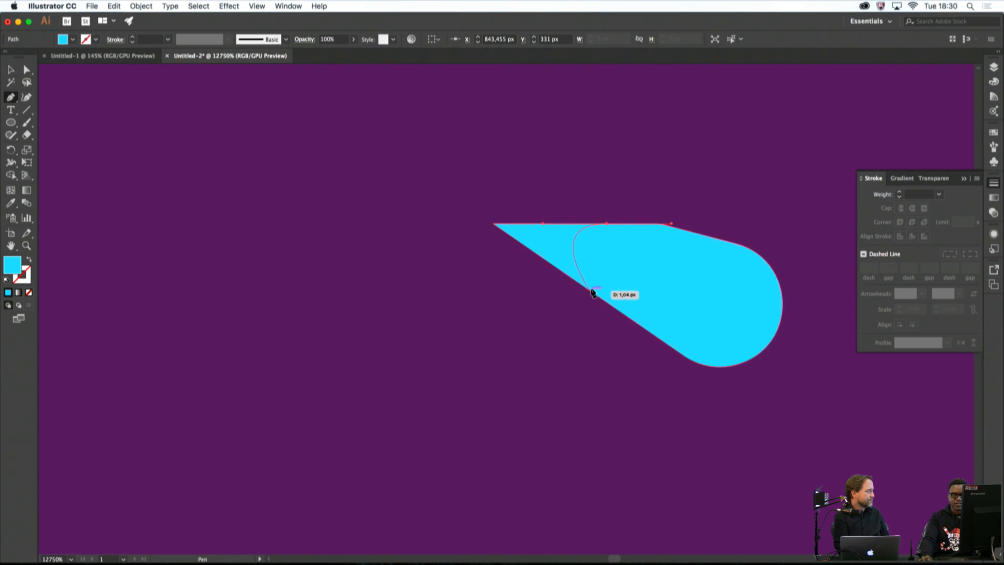
drag(587, 288, 616, 310)
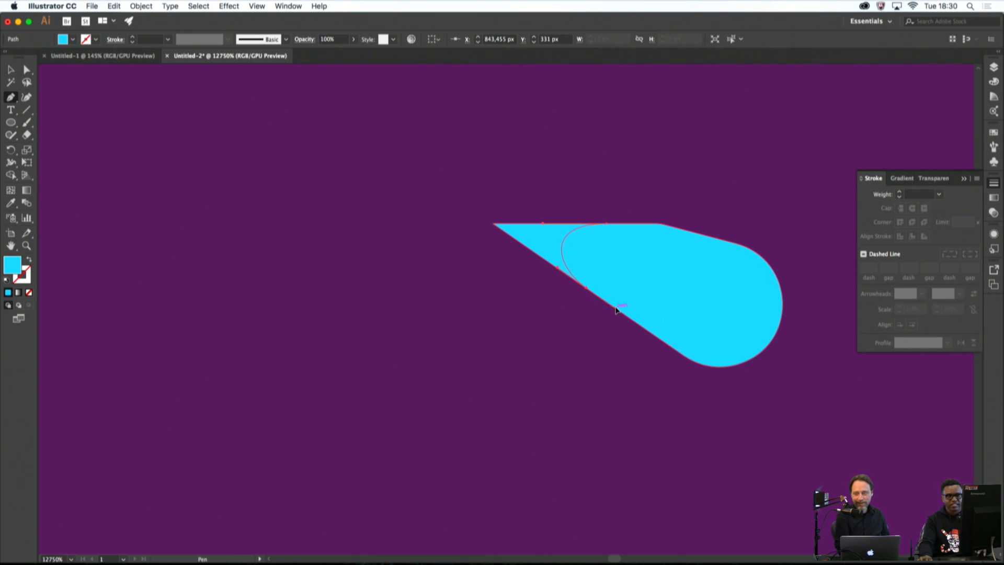
click(503, 287)
click(451, 183)
click(550, 208)
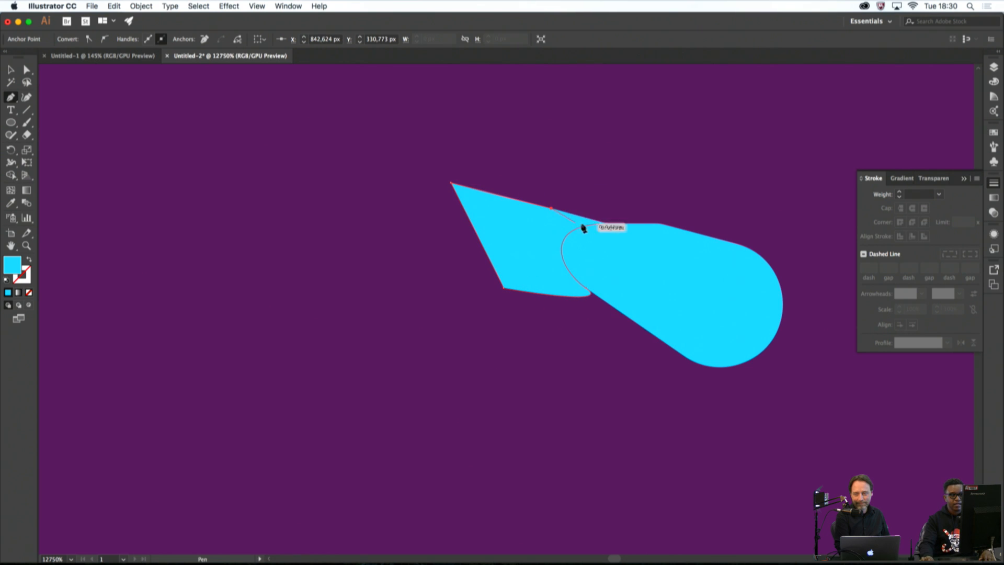
click(600, 202)
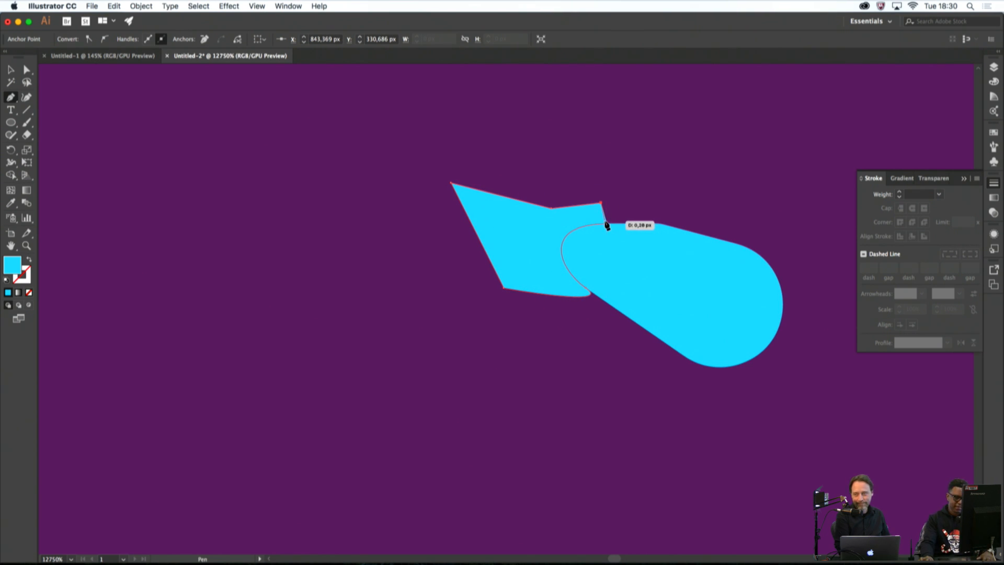
super+click(607, 223)
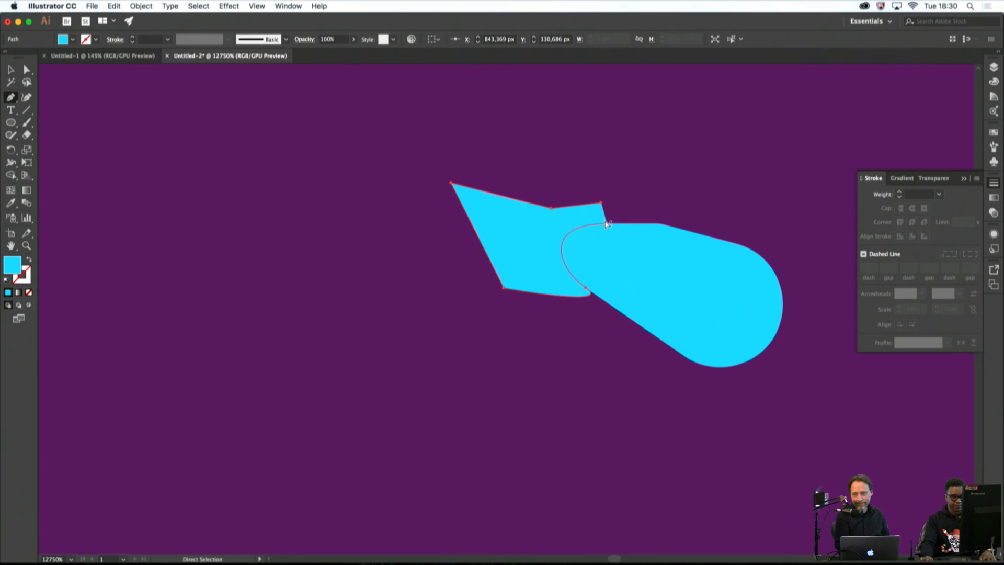
click(606, 223)
Select all artwork and cut away the drawn shape and the sharp tip with Shape Builder, leaving the tiny shard rounded
key(v)
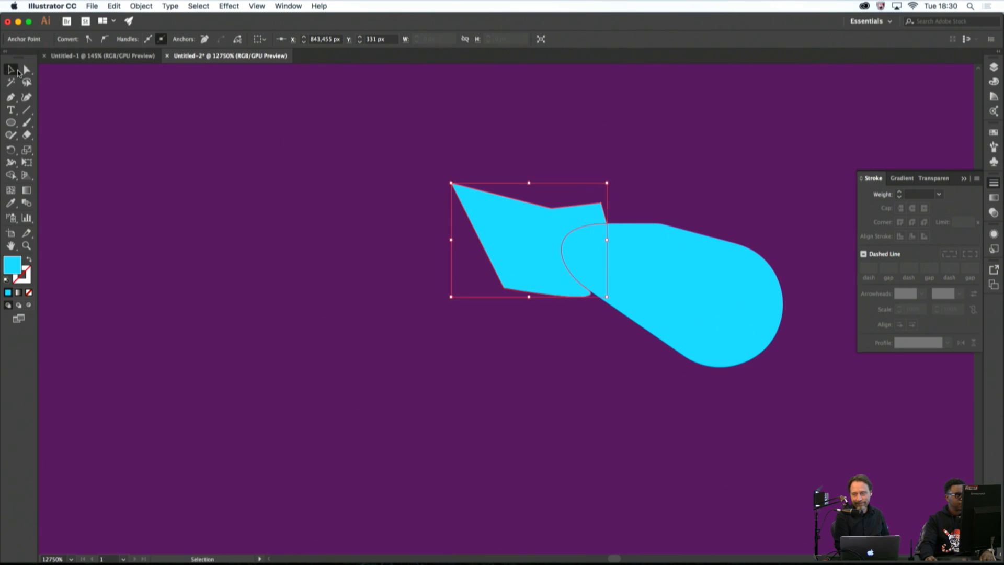
key(super+a)
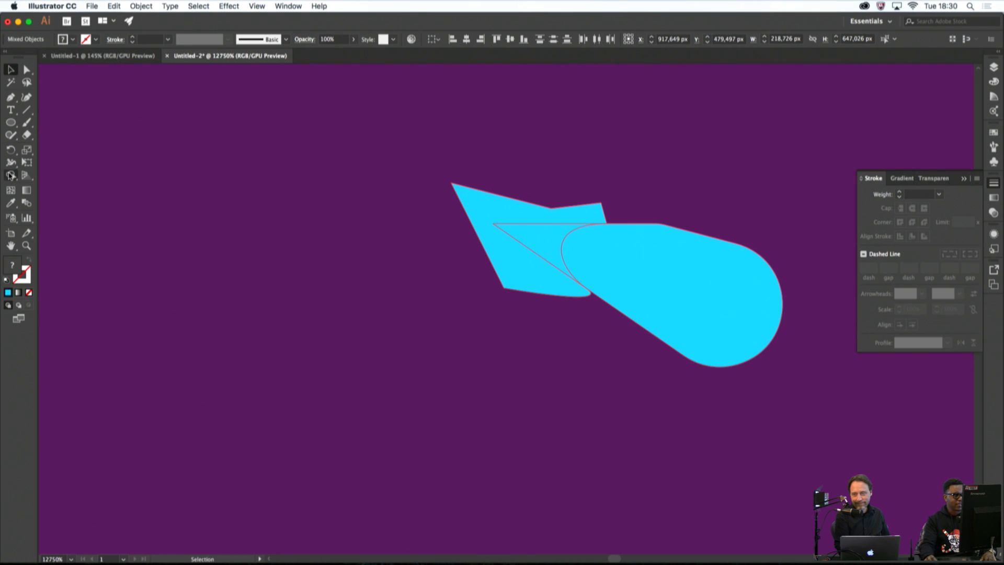
click(10, 177)
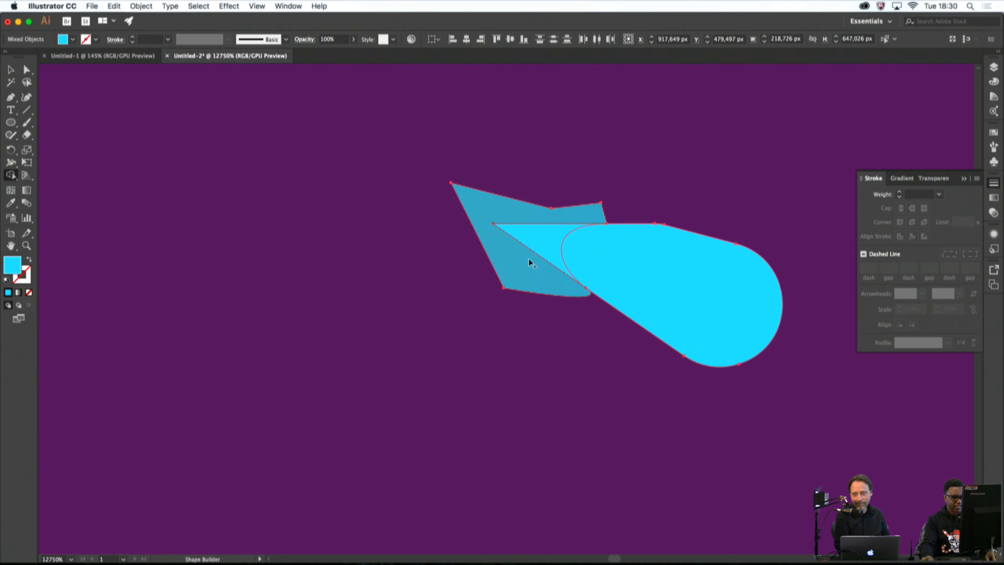
drag(528, 267, 540, 173)
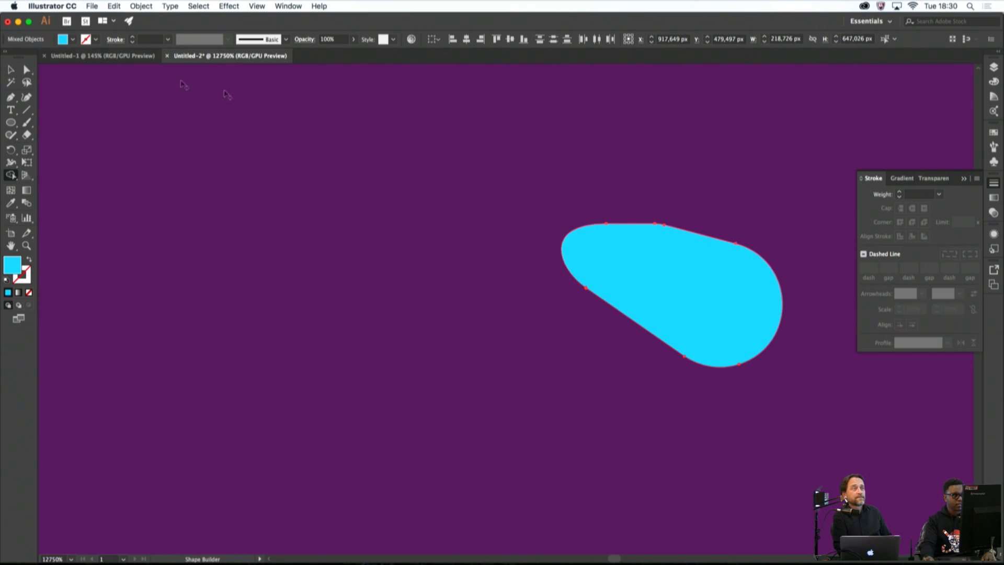
click(10, 70)
click(241, 141)
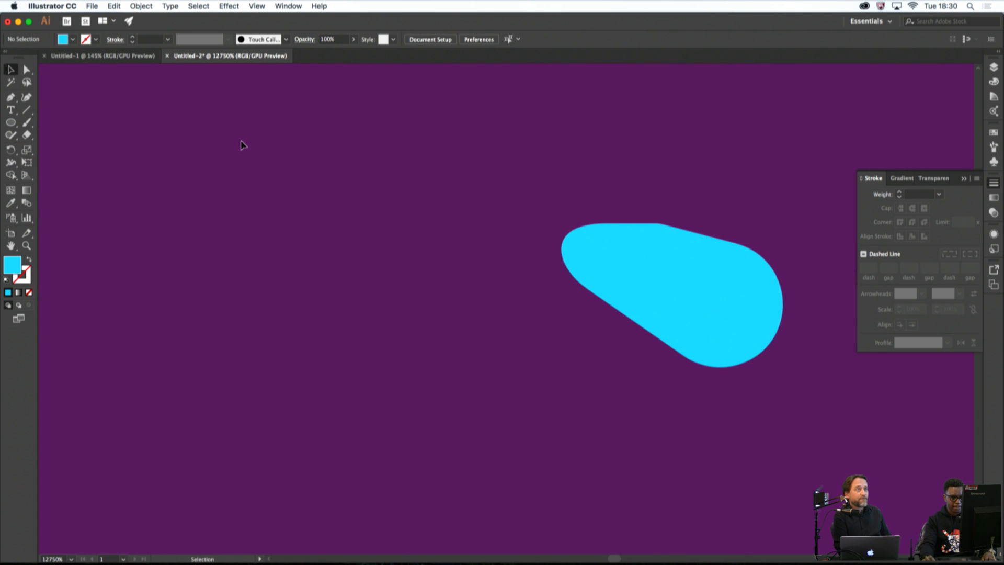
Select the tiny triangular splash beside the lower piece's cut edge with Direct Selection, including all its anchor points
scroll(242, 142, down, 12)
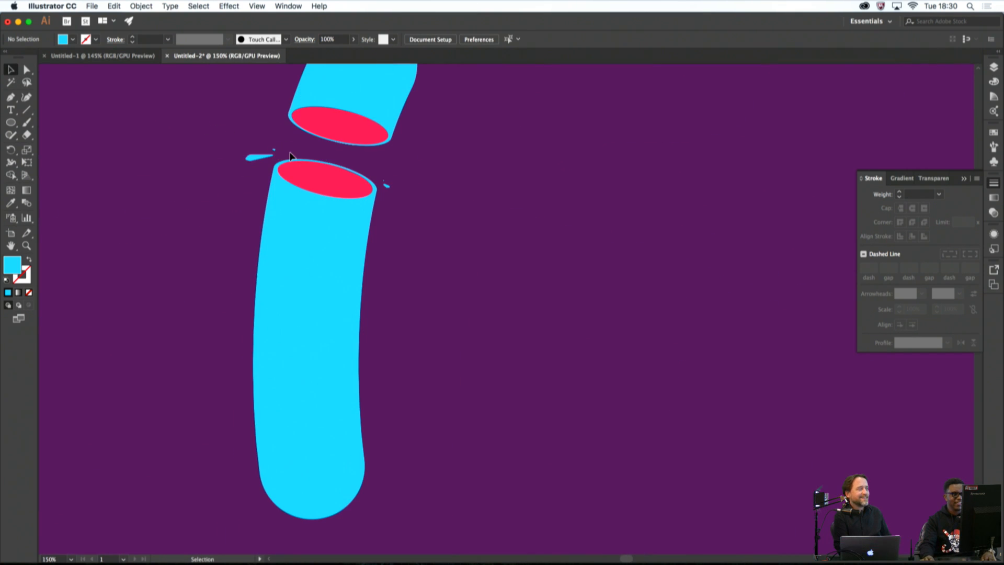
scroll(386, 183, up, 15)
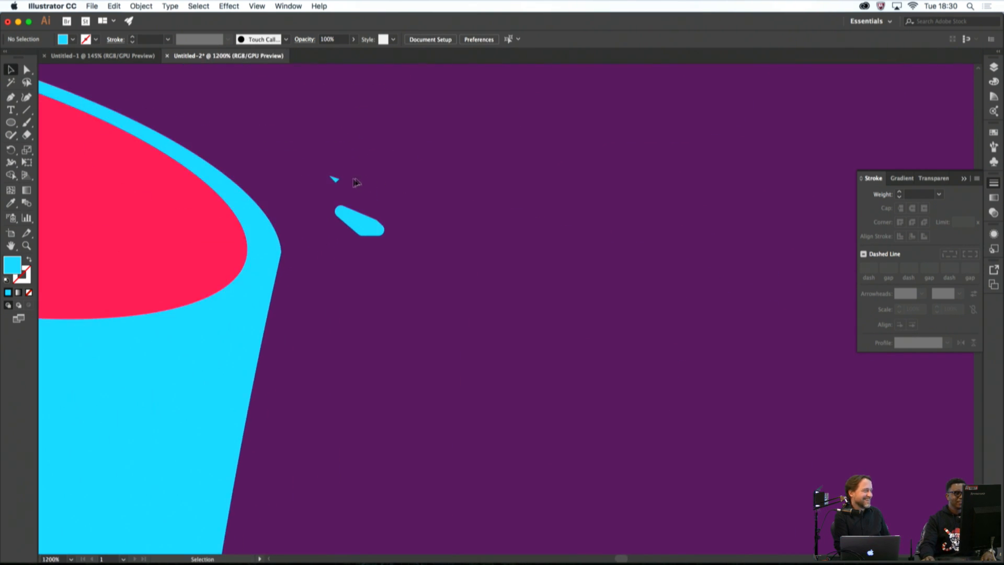
click(28, 69)
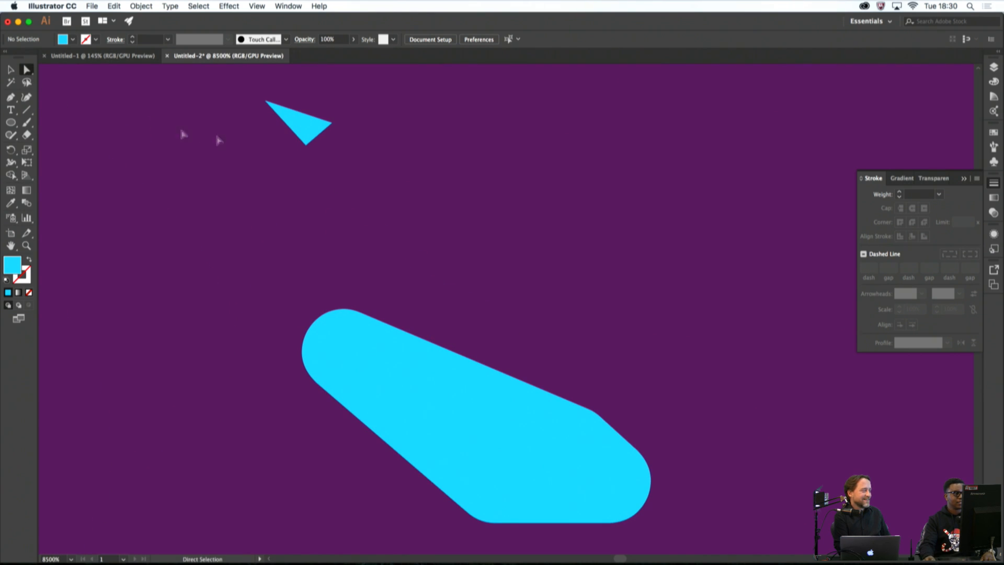
click(313, 130)
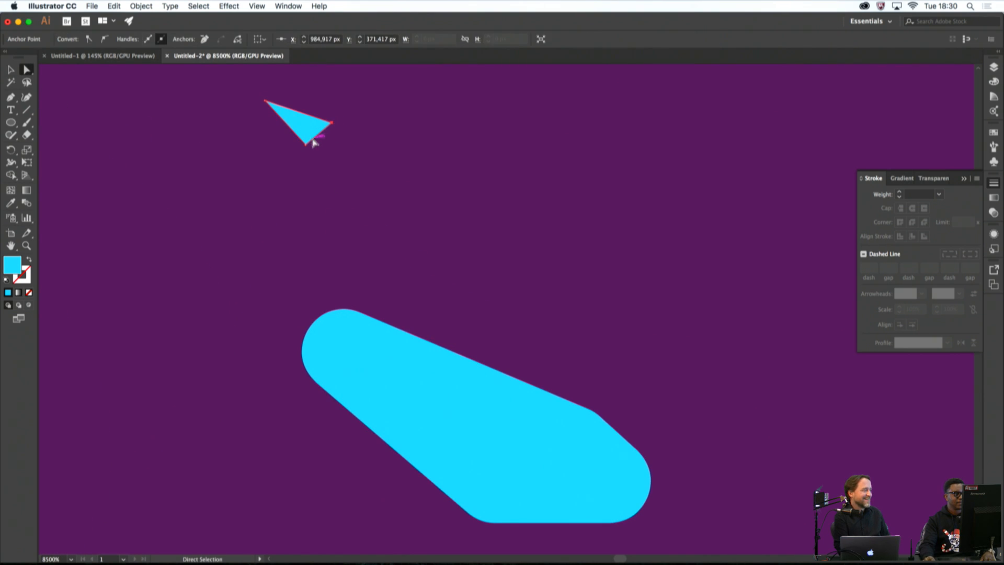
drag(370, 158, 236, 108)
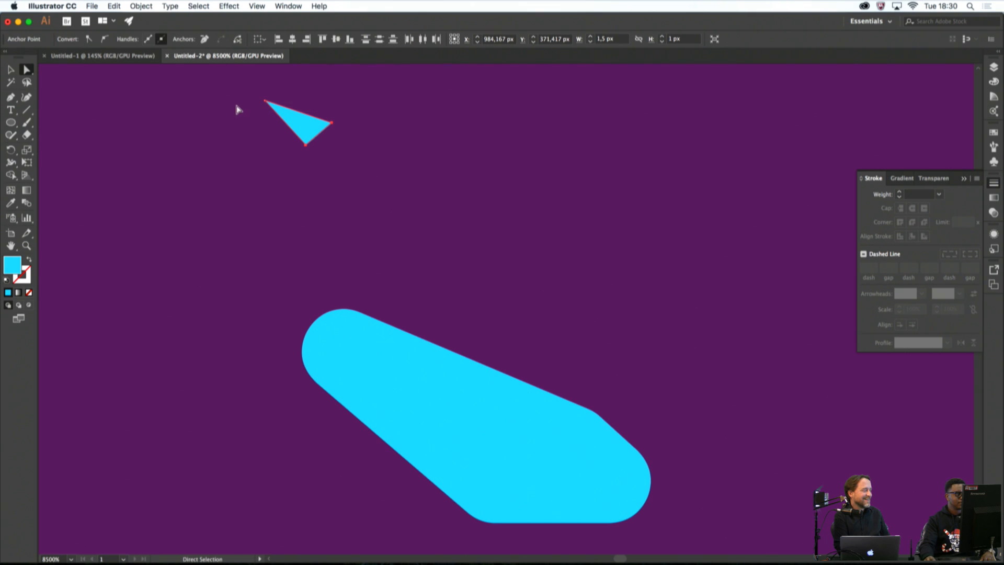
drag(296, 126, 403, 188)
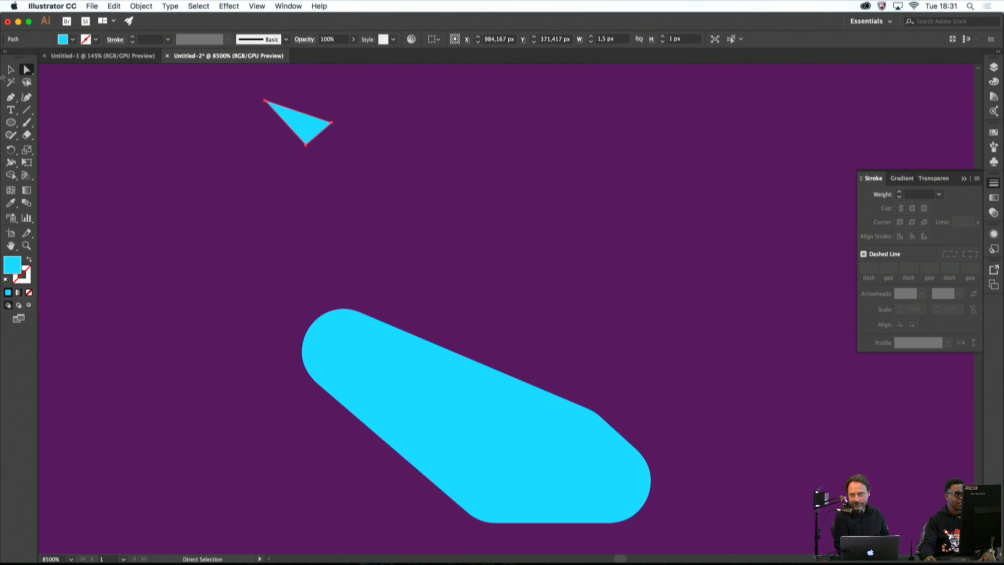
Start a Pen path inside the triangular splash with a curve rounding off its long sharp tip
click(10, 97)
super+click(409, 164)
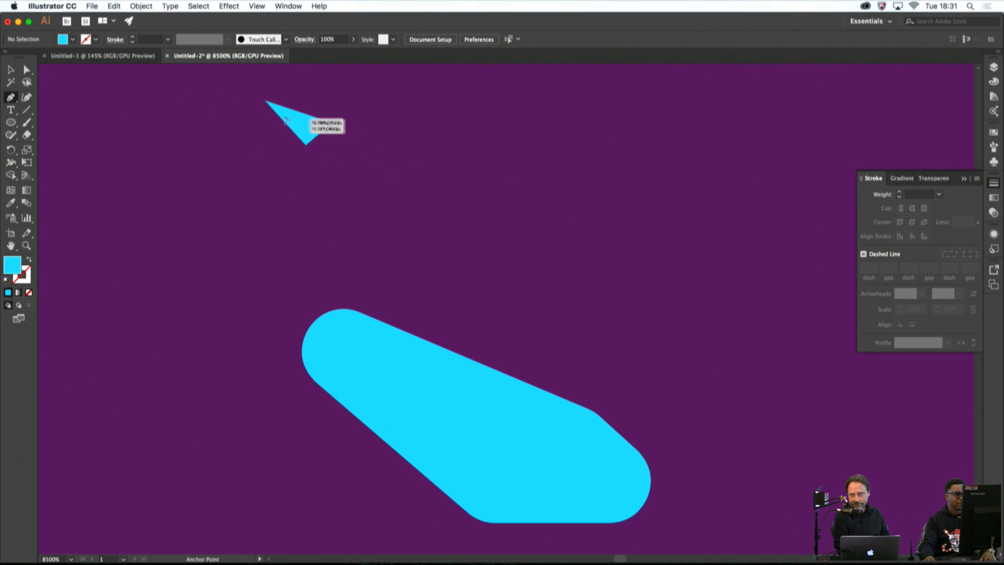
super+click(315, 116)
drag(240, 118, 465, 229)
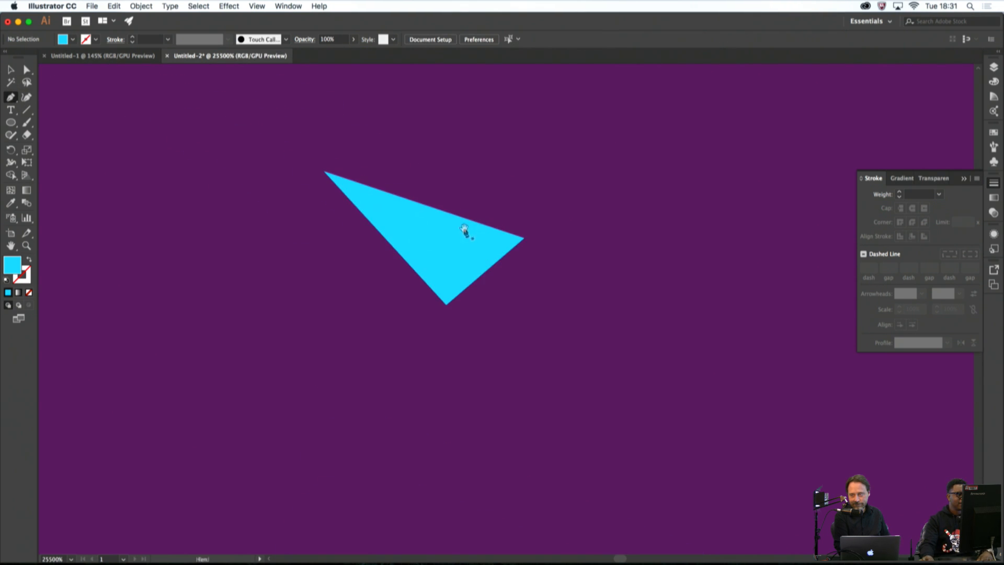
super+click(348, 201)
drag(369, 235, 438, 289)
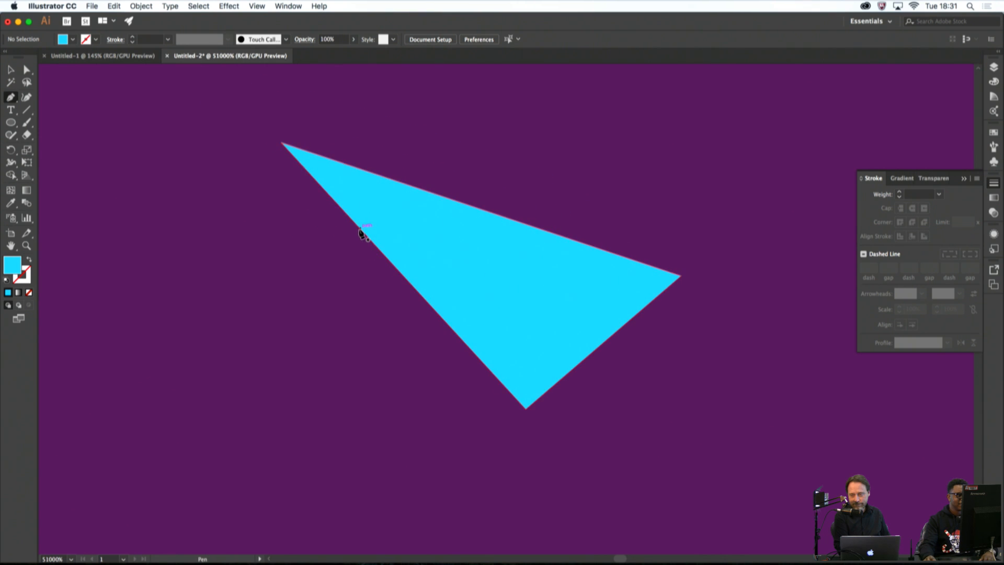
click(327, 193)
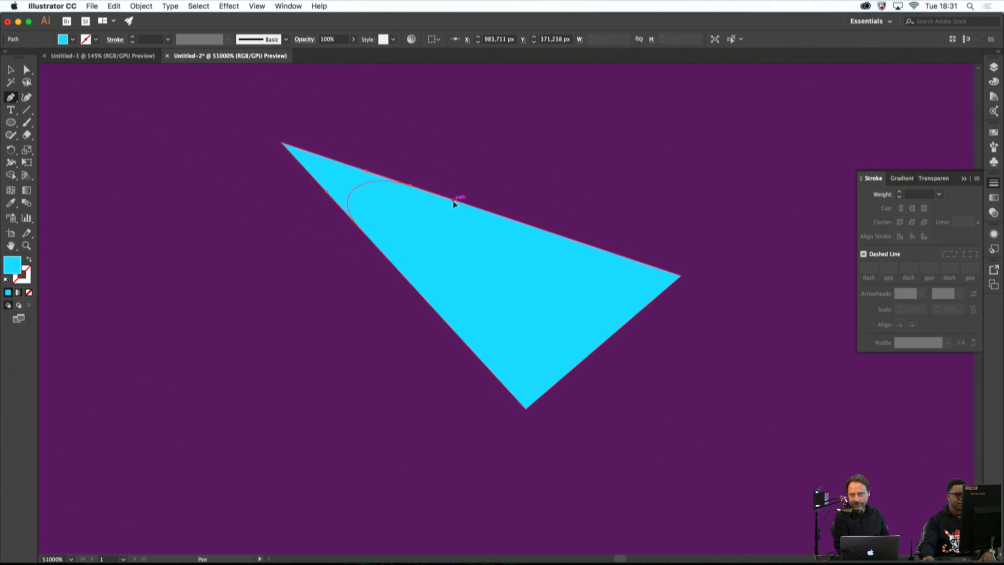
Continue the Pen path along the triangle's edges, curving inside its other two corners, and close the path
drag(455, 202, 641, 307)
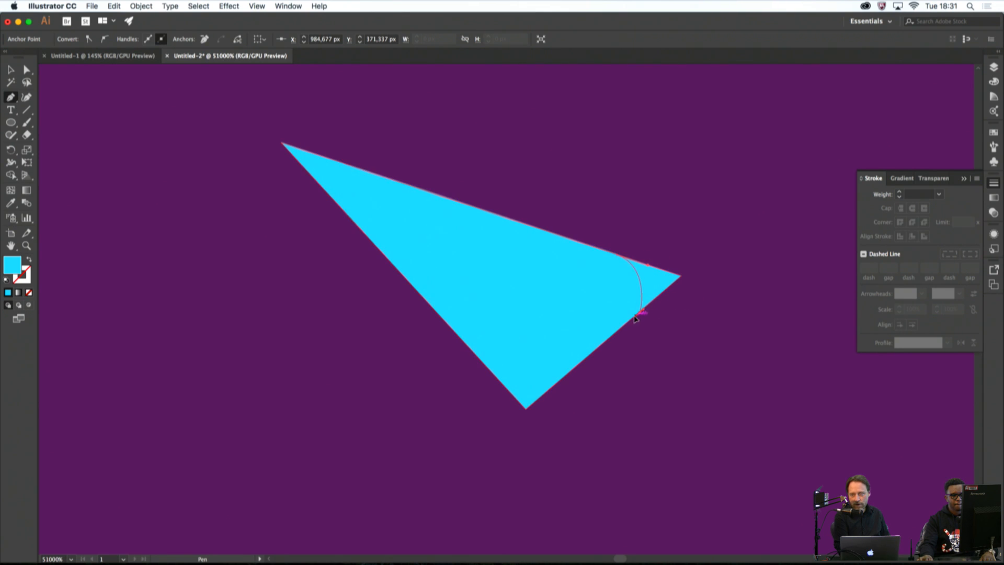
click(628, 322)
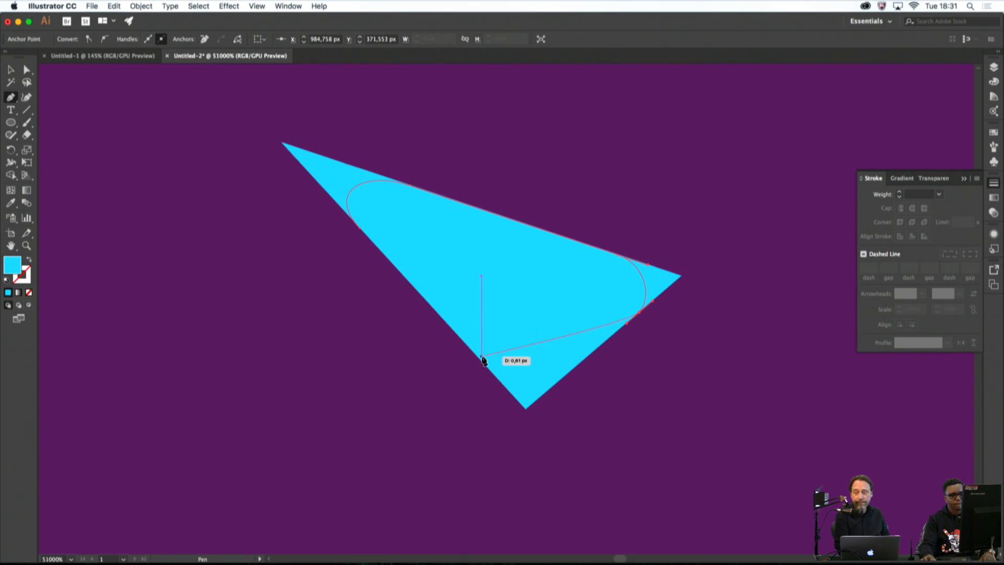
drag(478, 358, 423, 305)
key(super+w)
click(552, 312)
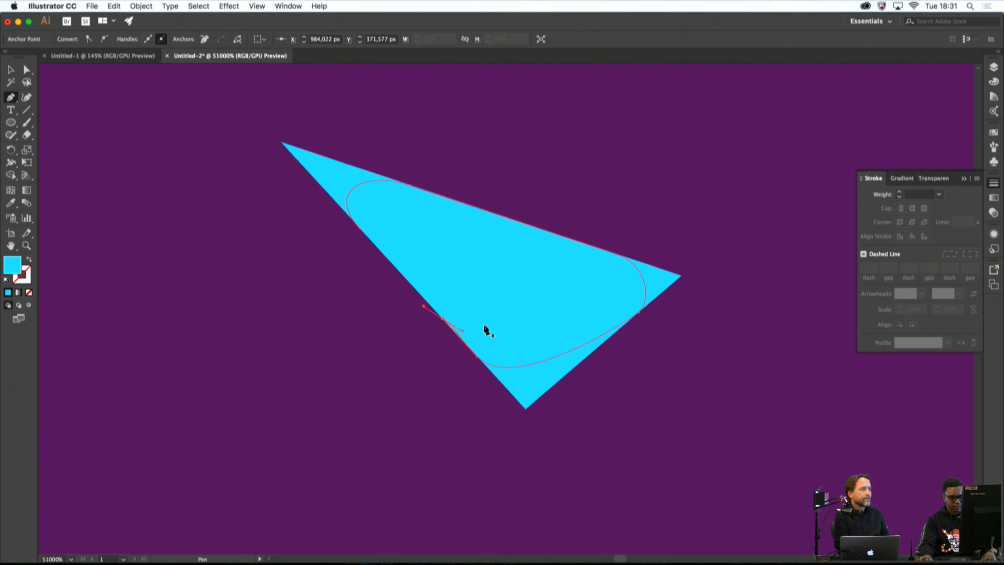
click(442, 318)
click(366, 238)
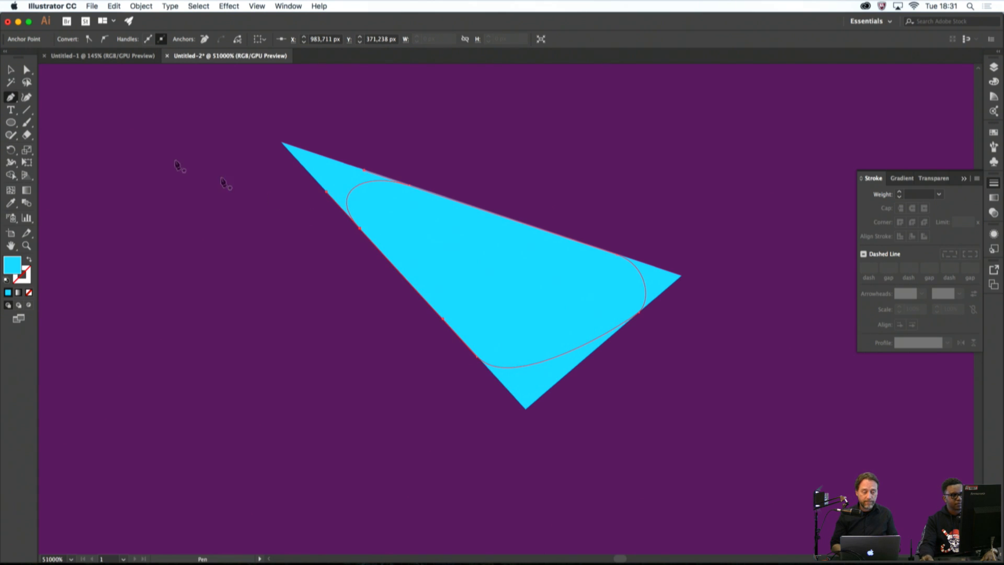
Select the triangle and the drawn outline, and cut away the three sharp corners with Shape Builder
click(15, 75)
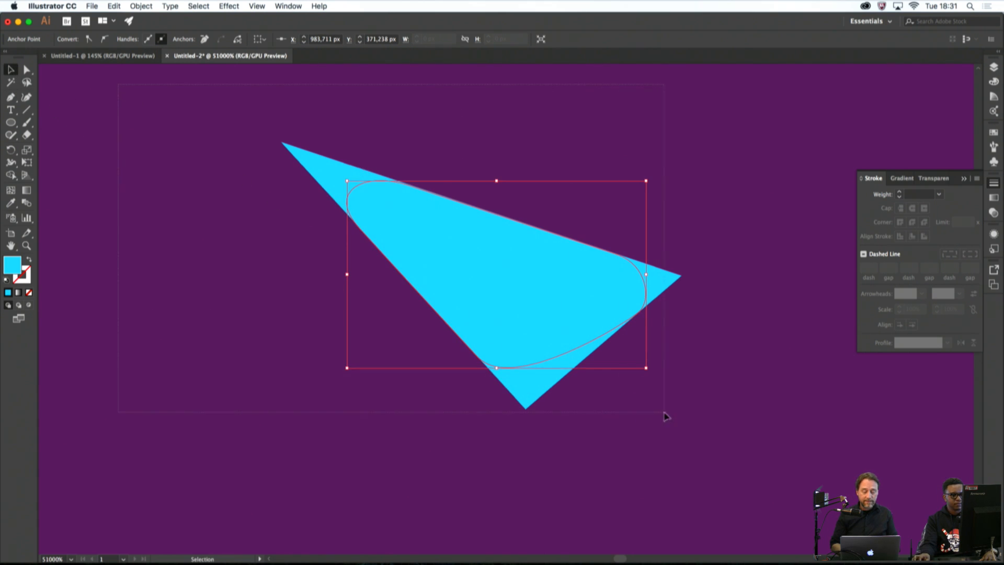
drag(664, 413, 674, 410)
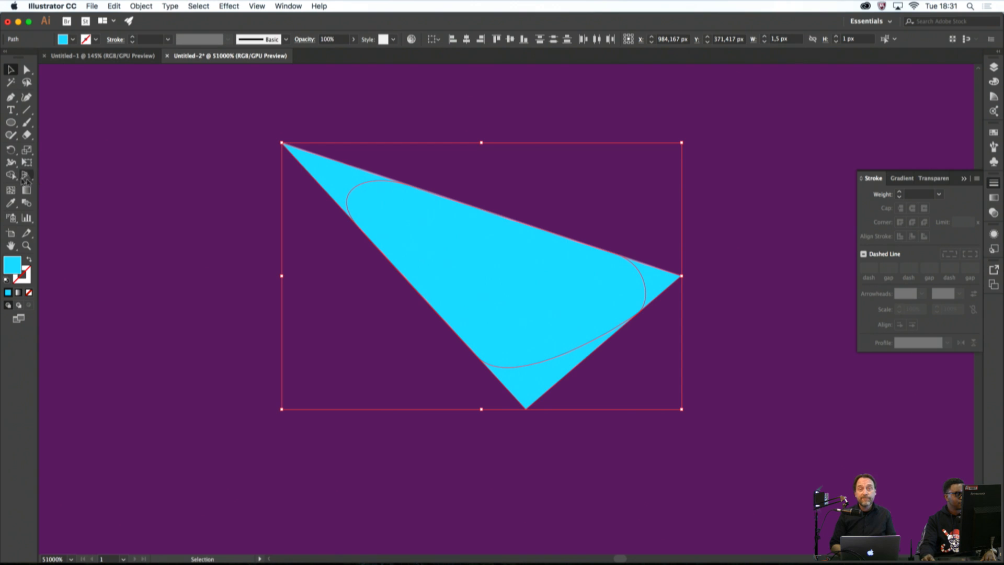
click(12, 175)
alt+click(327, 172)
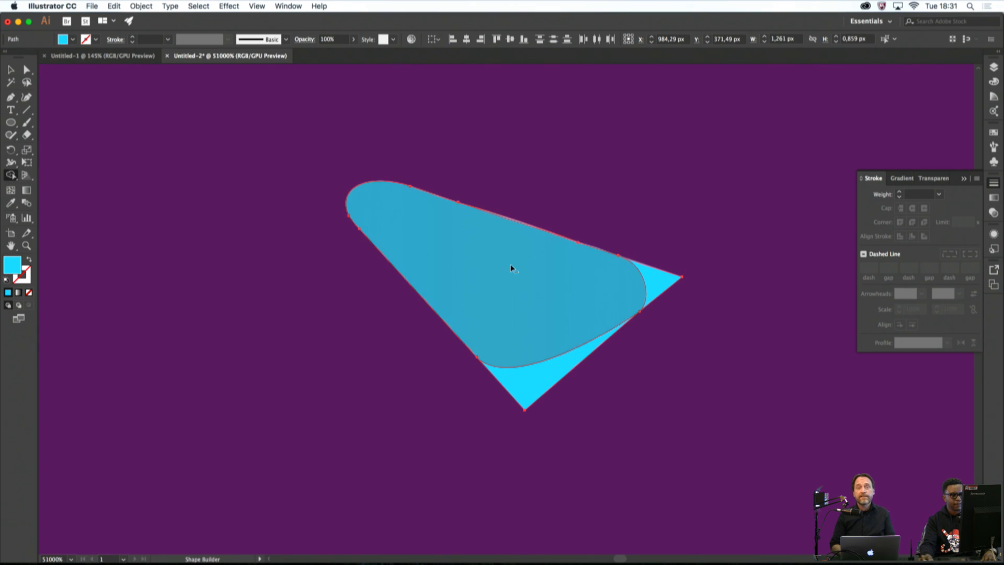
alt+click(545, 368)
alt+click(653, 288)
Examine the sliced shape and its splashes, both at full artboard scale and close to the cut
key(super+minus)
key(super+minus)
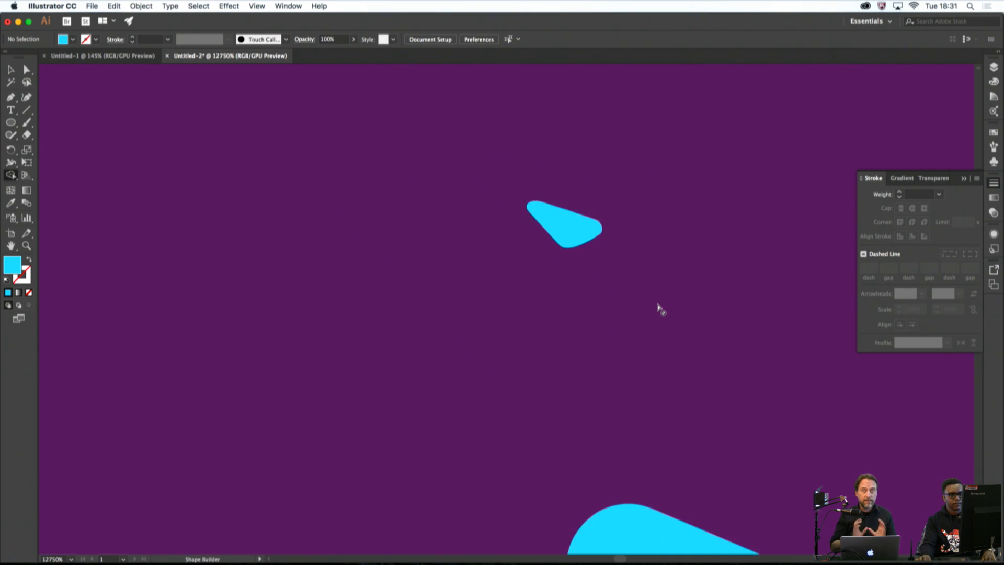
key(super+minus)
key(super+minus)
key(super+minus)
key(super+minus)
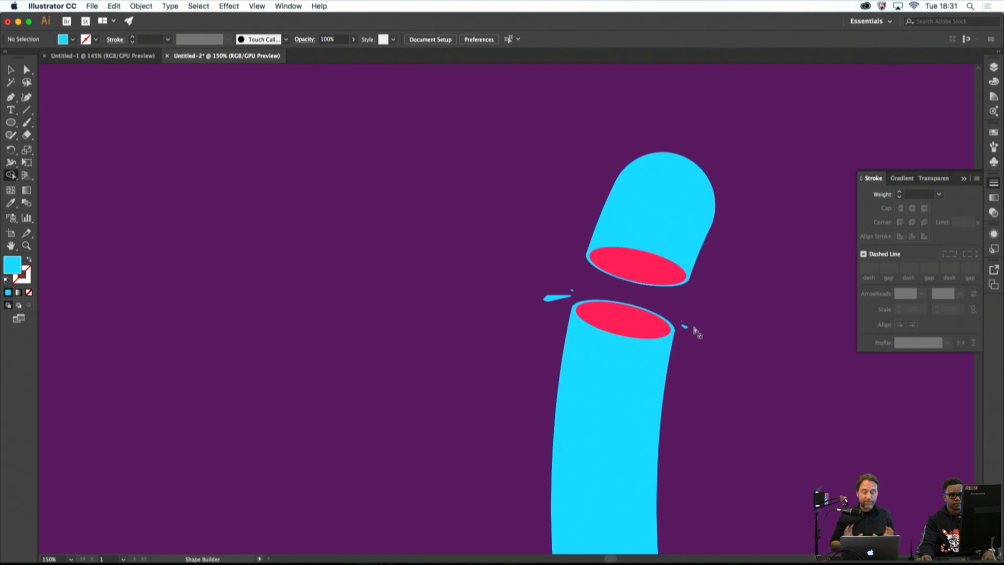
key(super+minus)
key(super+minus)
key(super+minus)
key(super+minus)
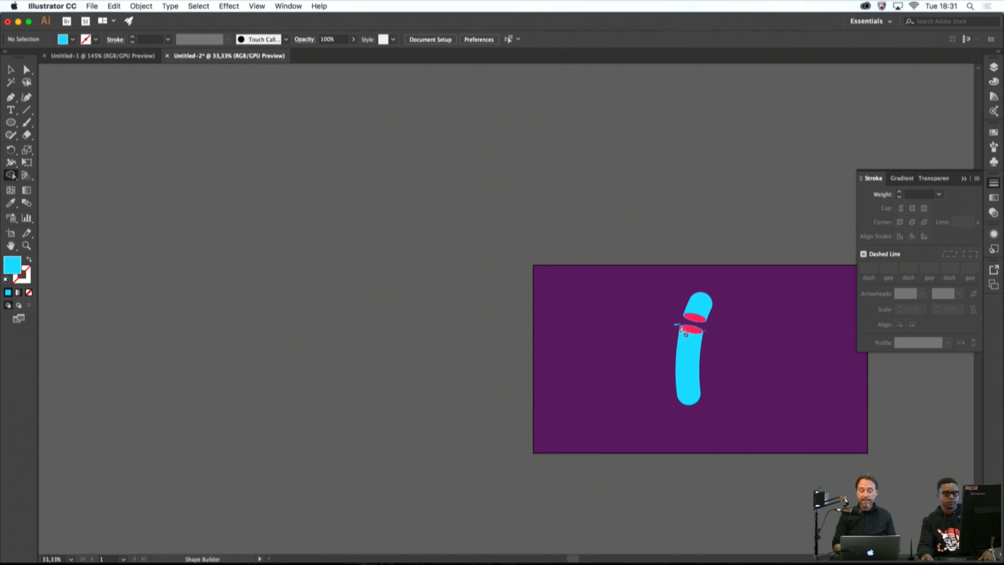
key(super+plus)
key(super+plus)
key(super+plus)
key(super+plus)
key(super+plus)
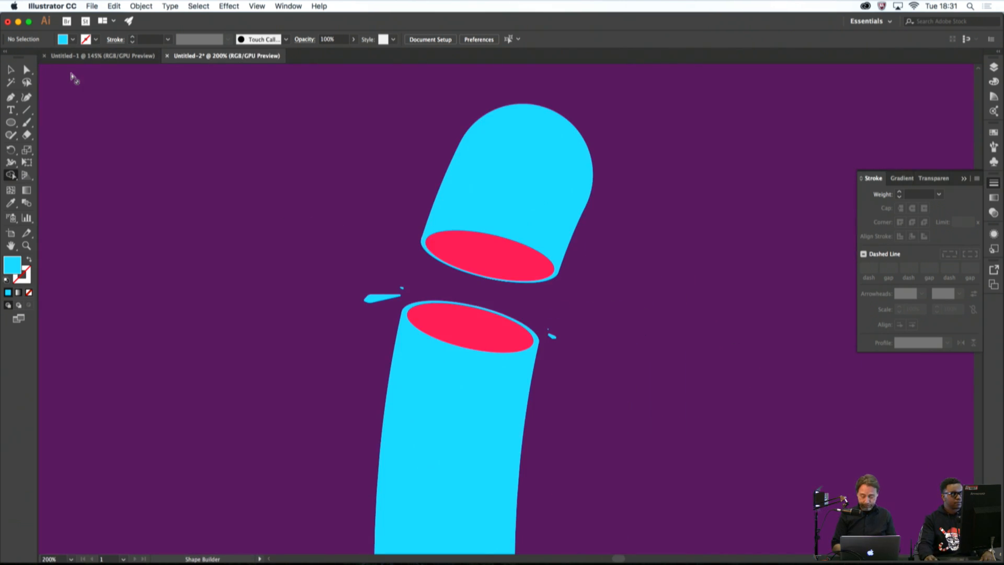
Try a centred copy of the lower red cut face scaled down to about 53 px wide, and delete it
click(11, 69)
key(super+plus)
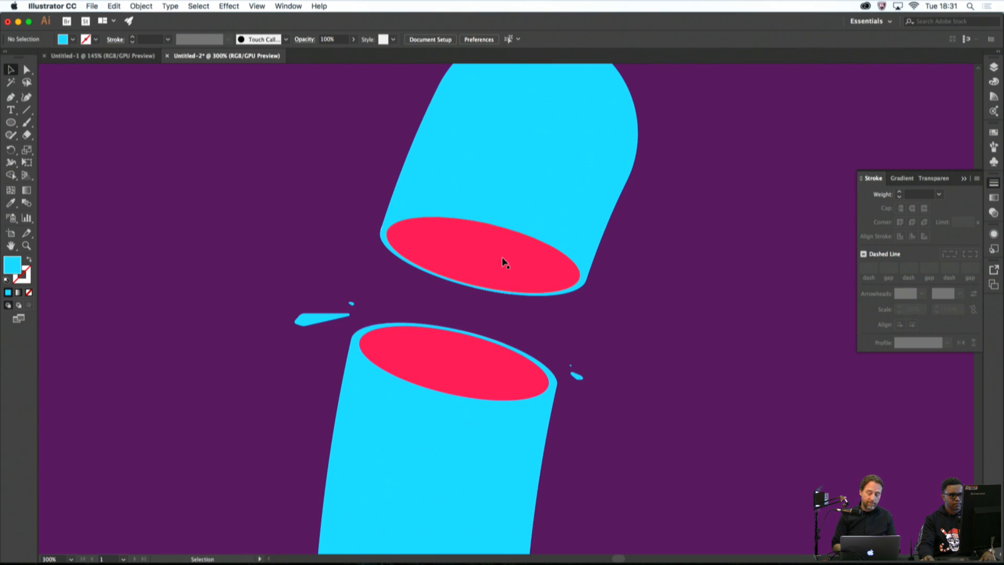
click(502, 262)
click(495, 371)
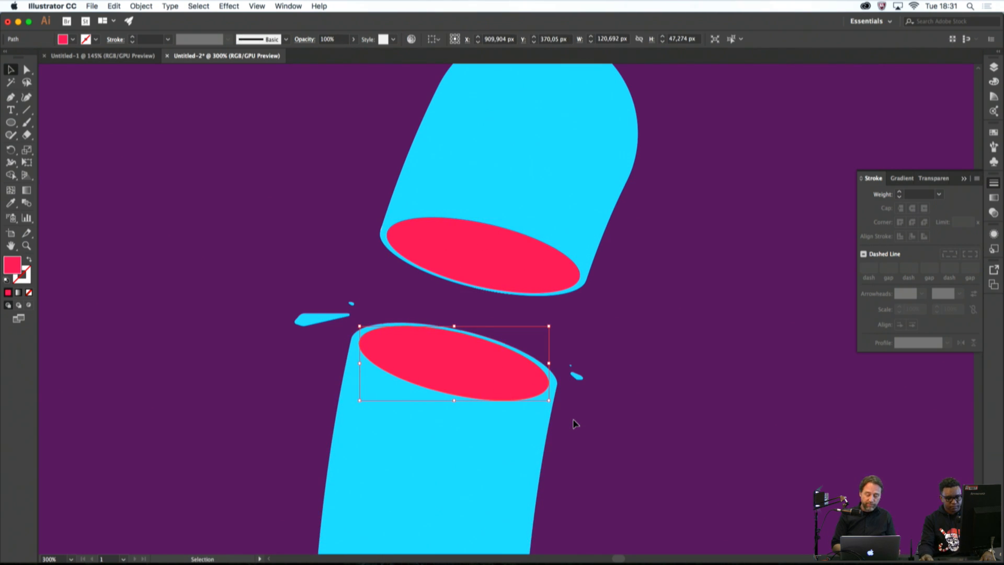
key(a)
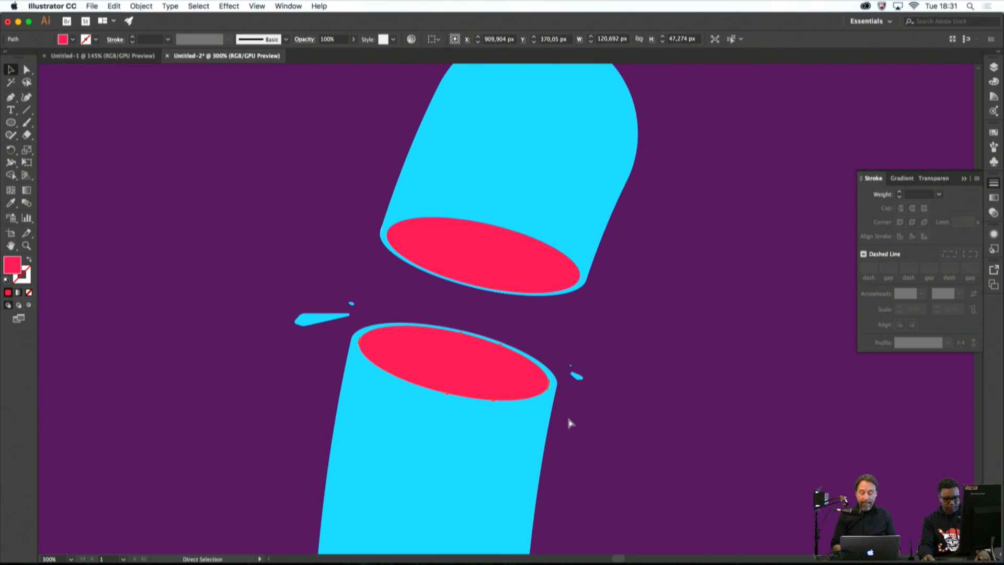
key(v)
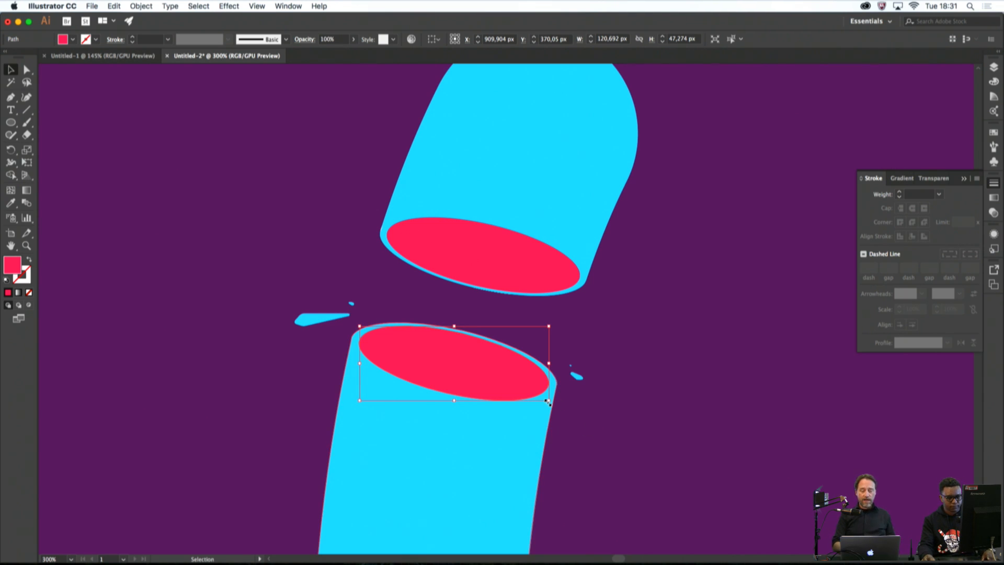
key(a)
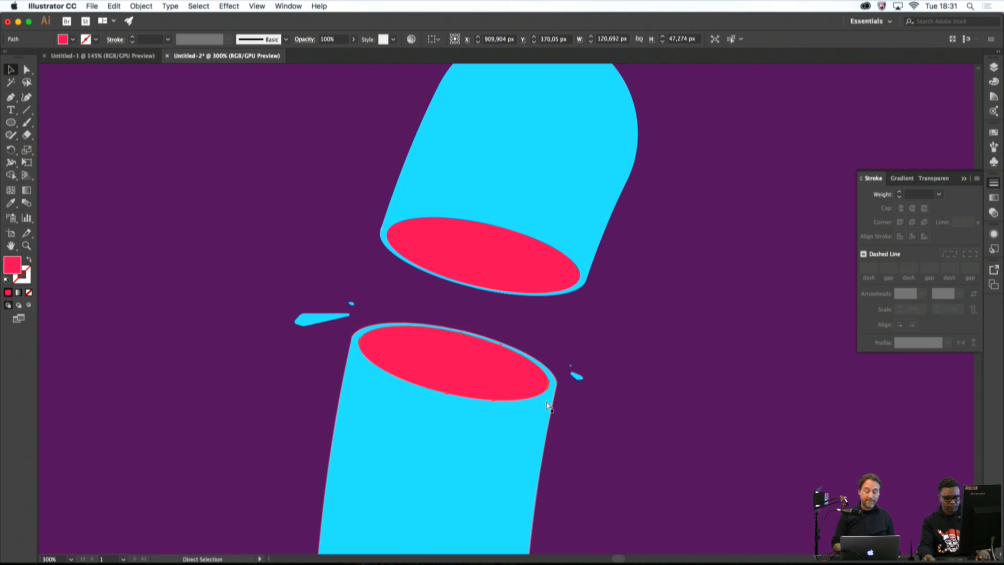
key(a)
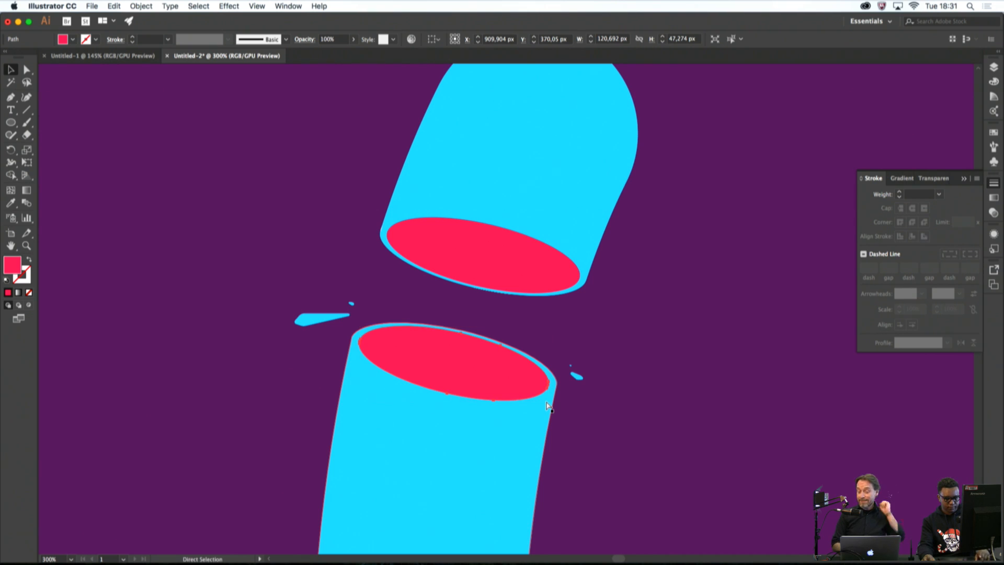
key(v)
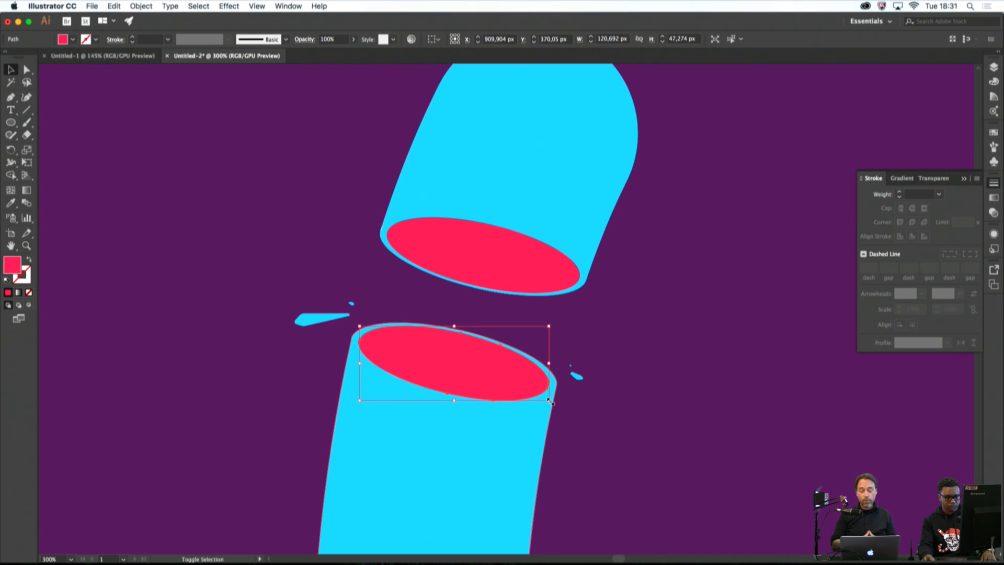
drag(549, 400, 497, 380)
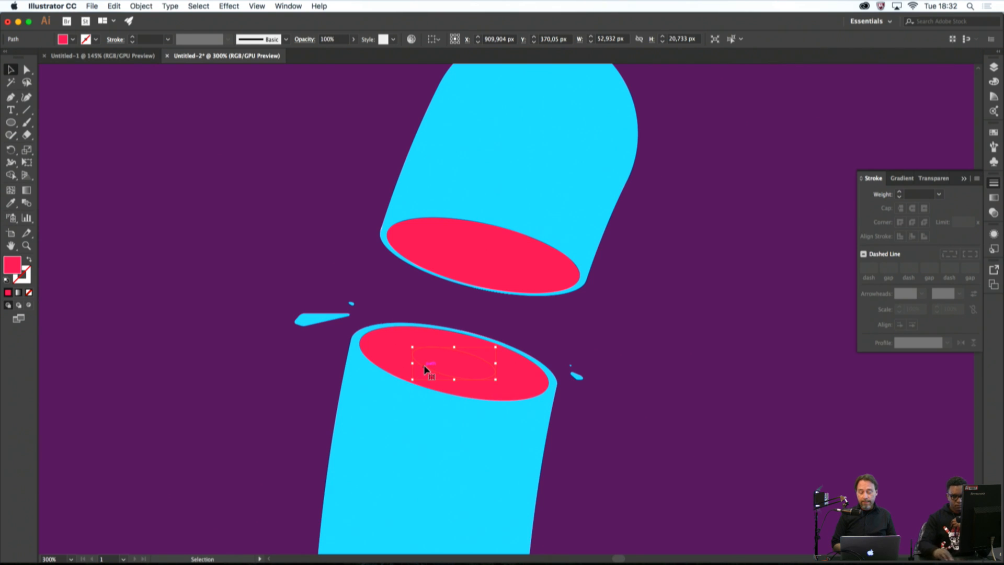
key(Delete)
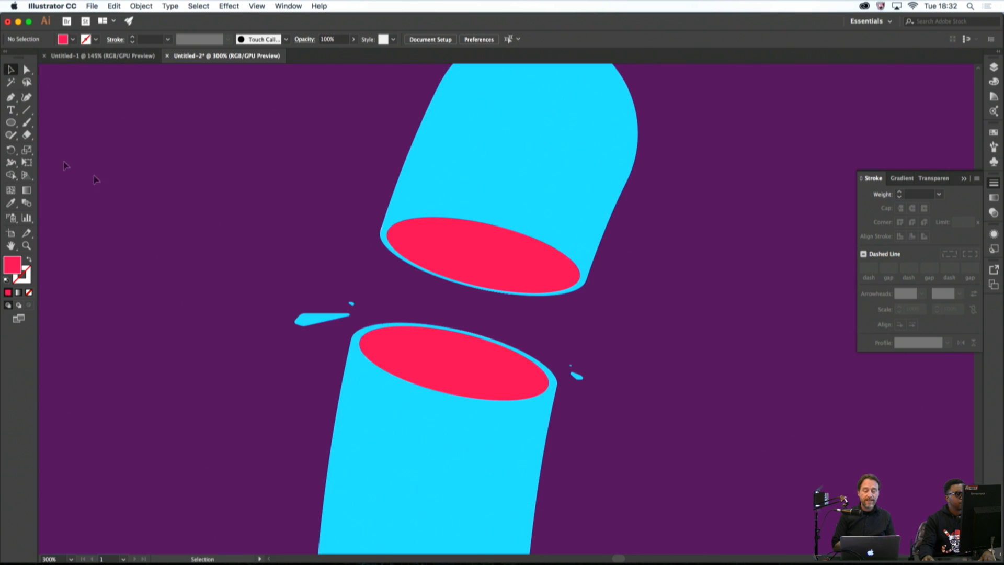
Duplicate the lower red ellipse in place, scale the copy around its centre to about 43 × 17 px, and fill it white
click(456, 371)
key(a)
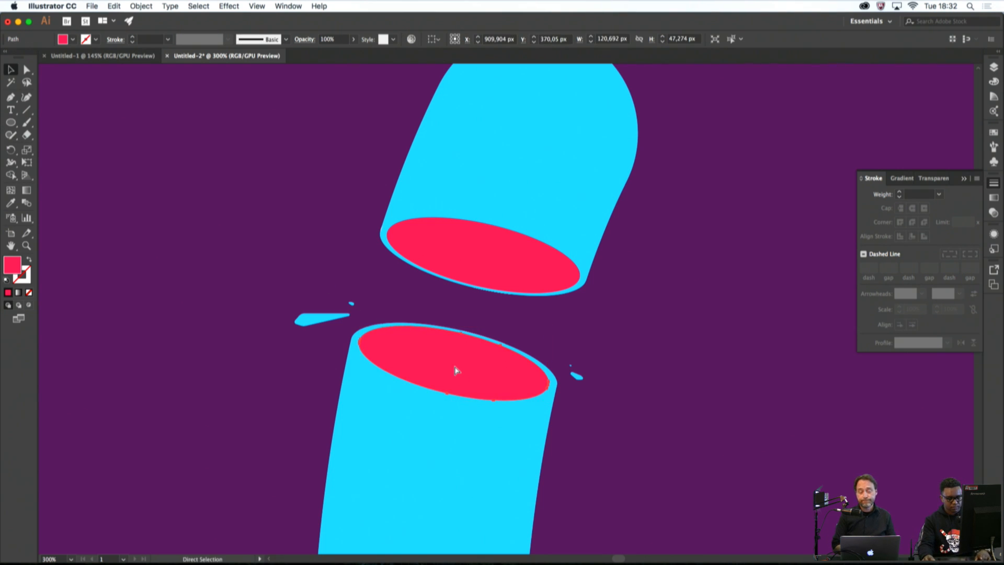
key(v)
drag(553, 399, 488, 389)
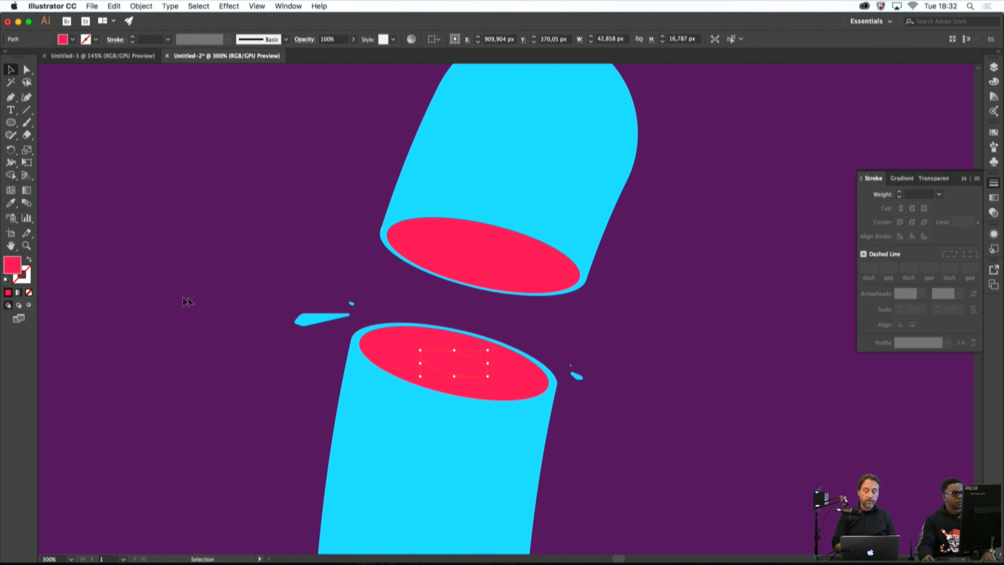
double_click(16, 264)
drag(400, 286, 343, 217)
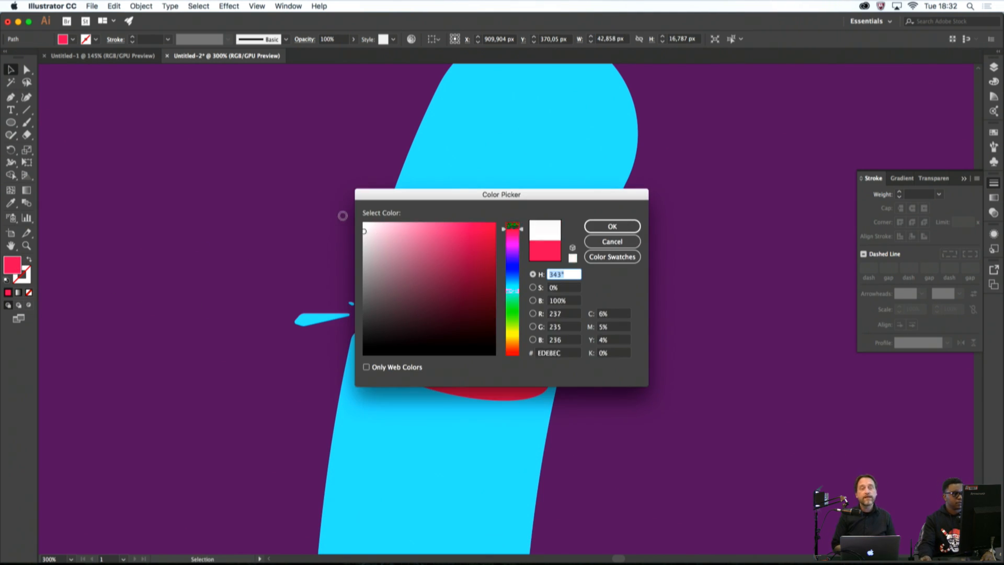
click(596, 229)
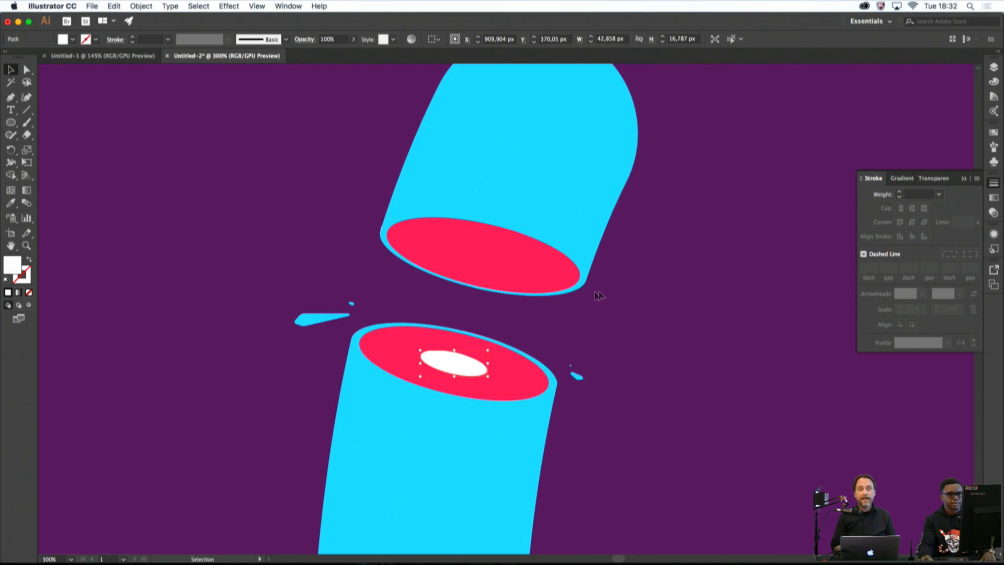
Place a copy of the white ellipse slightly above the original, overlapping it
click(618, 302)
drag(476, 366, 474, 362)
click(577, 341)
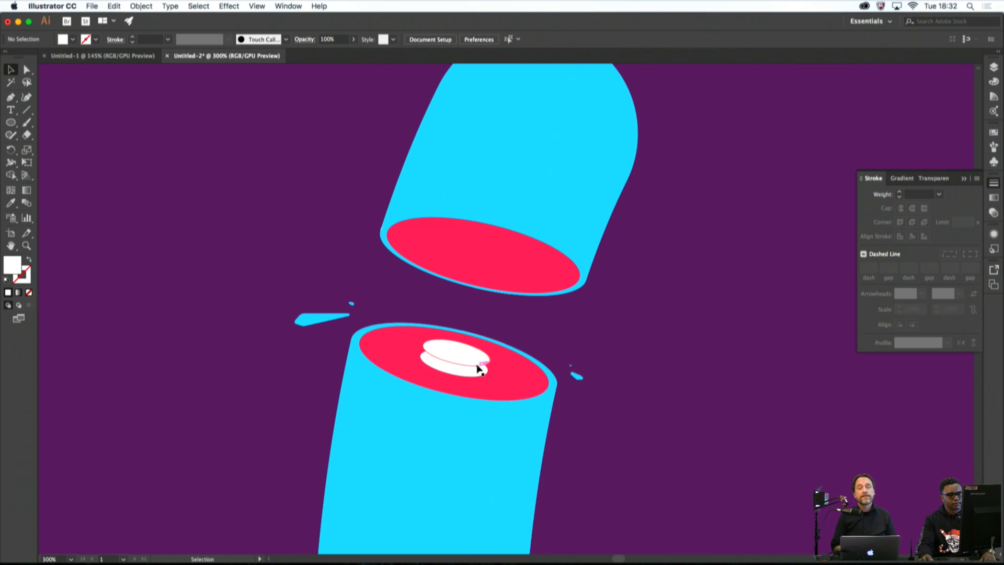
Fill the lower of the two overlapping white ellipses with mid grey #ADADAD
click(463, 375)
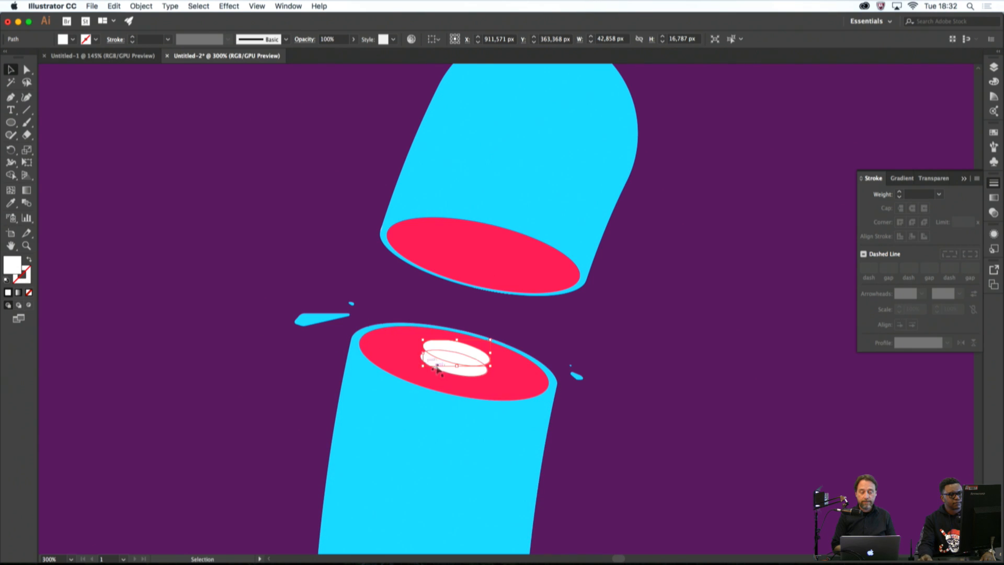
drag(453, 370, 484, 374)
double_click(10, 266)
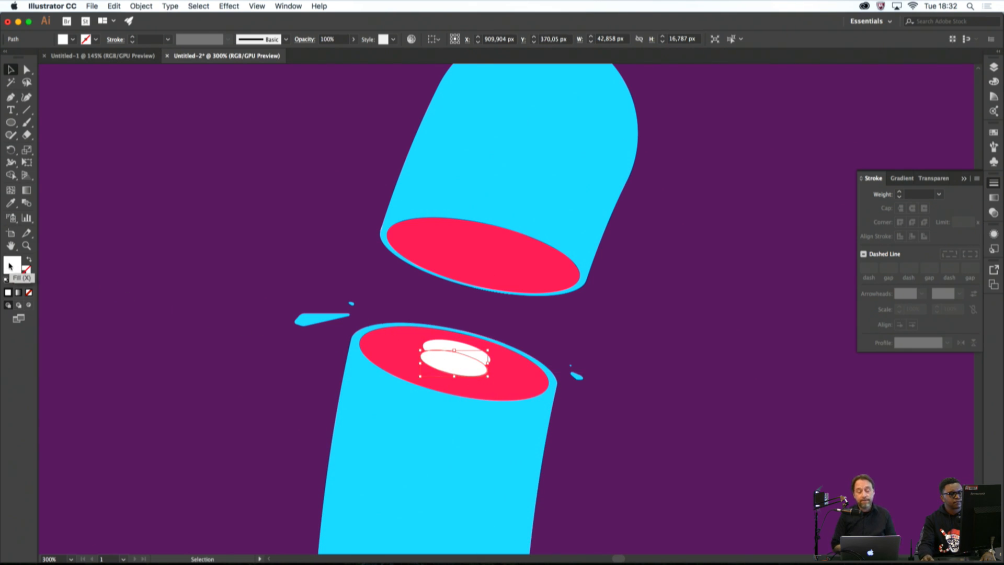
drag(359, 295, 365, 265)
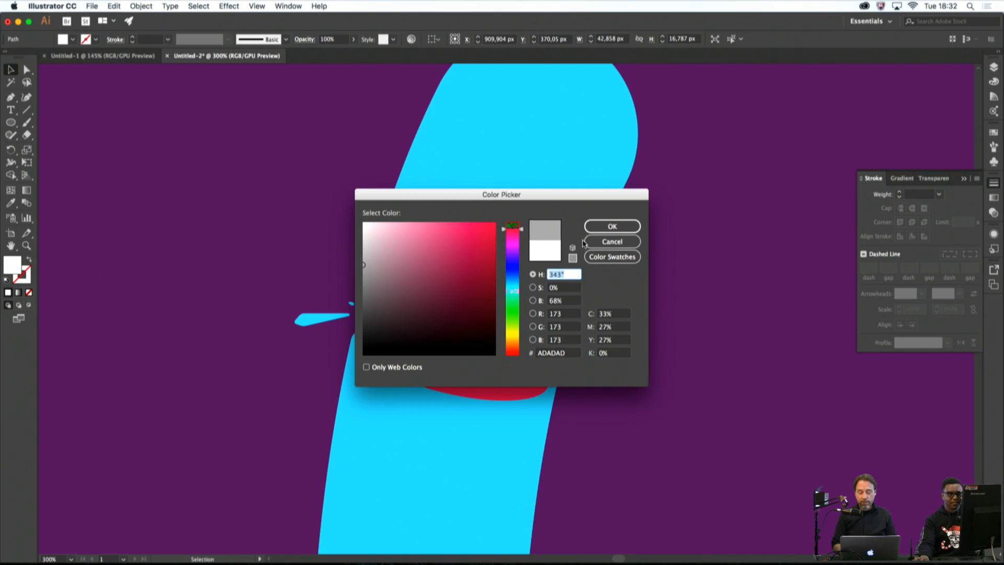
click(596, 226)
click(703, 288)
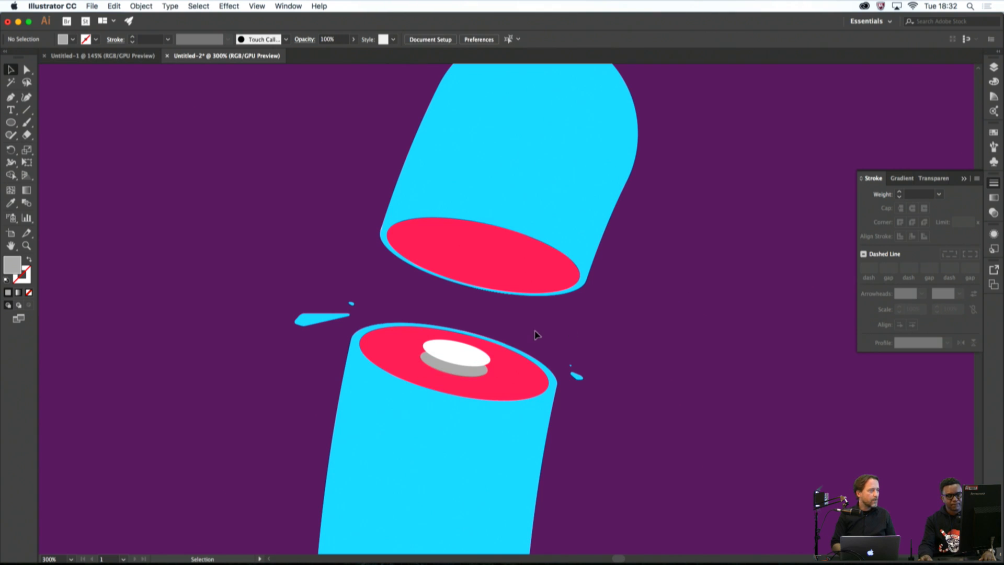
Undo the grey fill and the white ellipse edits, back to the full-size red copy of the lower cut face
click(485, 369)
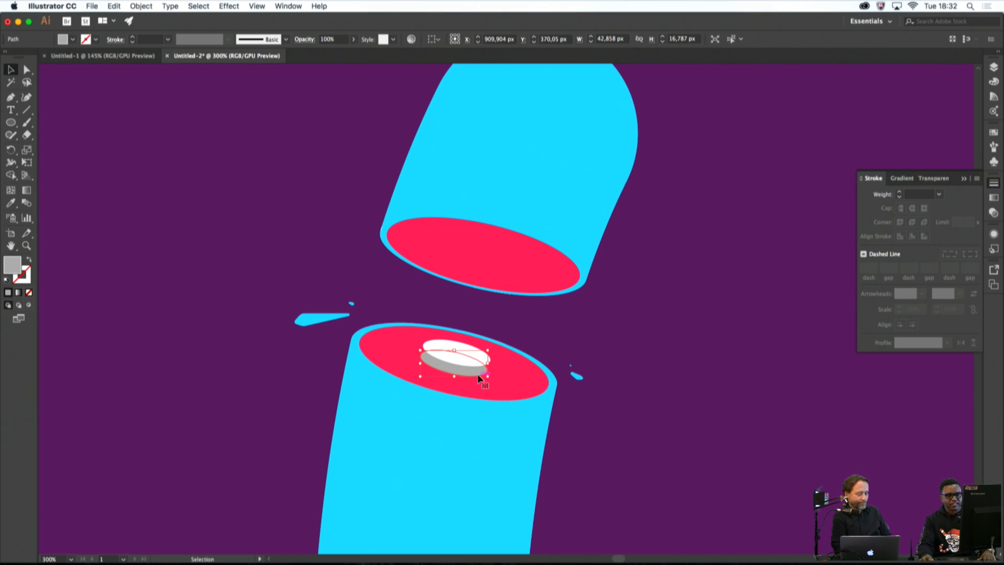
key(super+z)
key(super+z)
key(super+z)
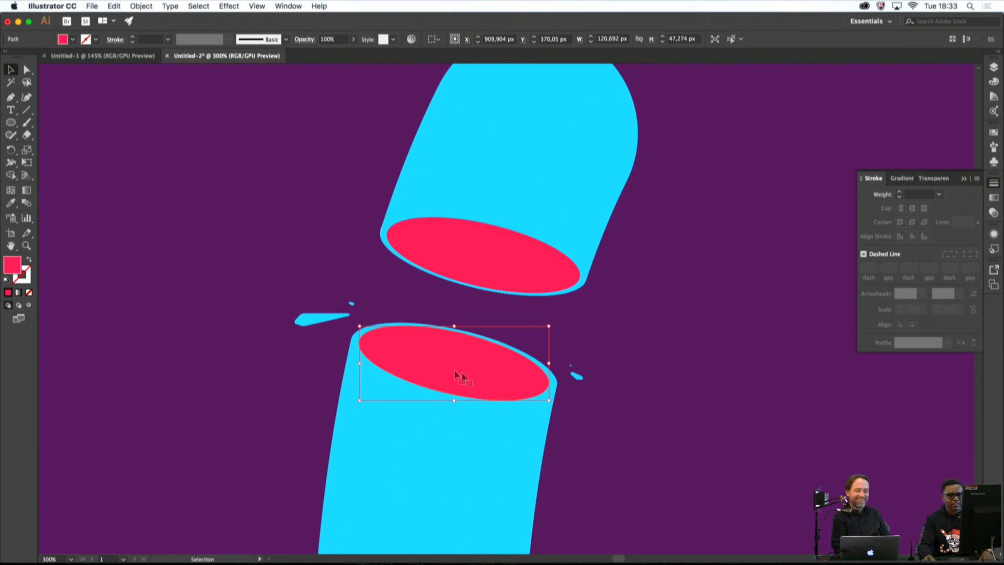
key(a)
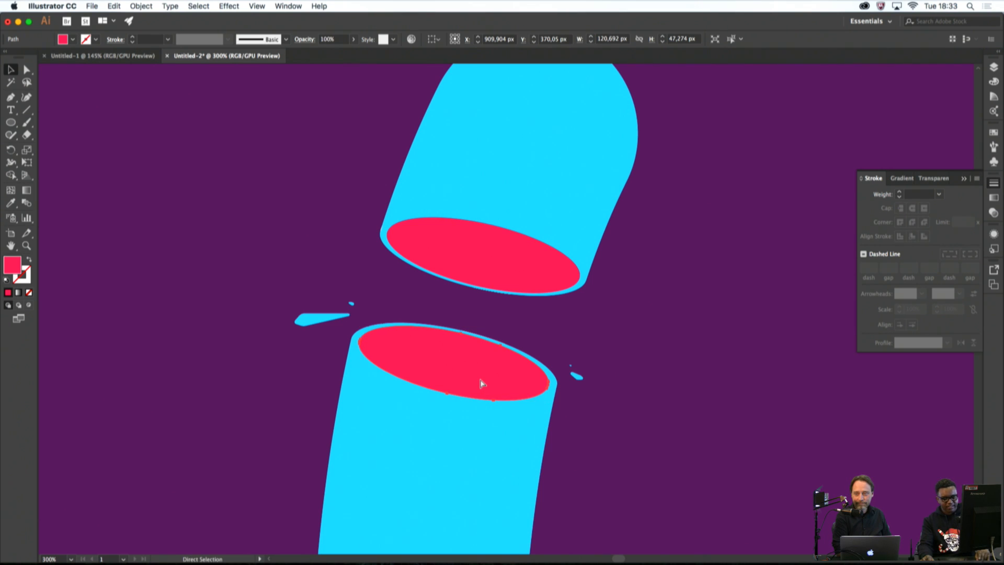
key(v)
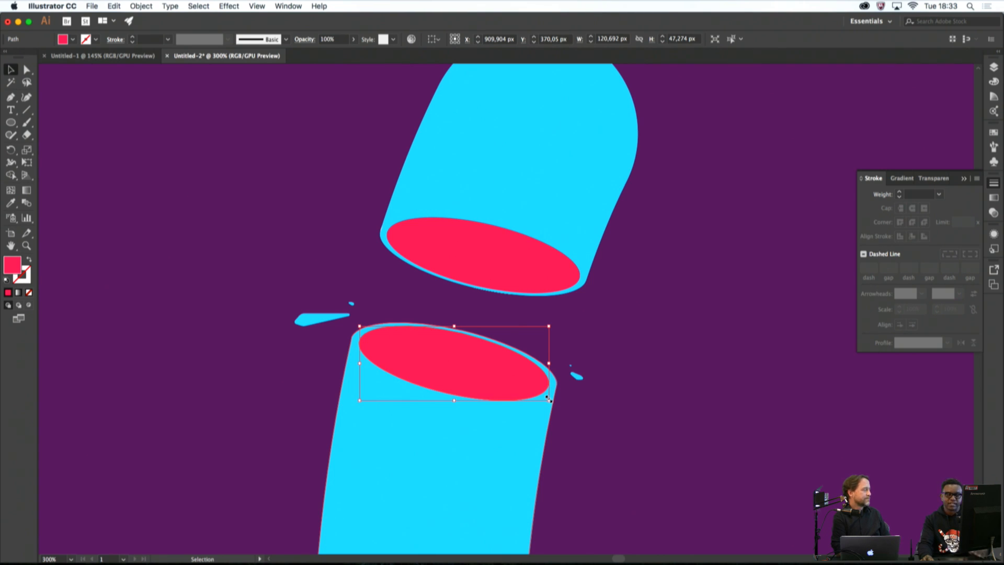
Scale the red copy on the lower cut face around its centre to about 43 × 17 px and fill it white
drag(548, 403, 487, 376)
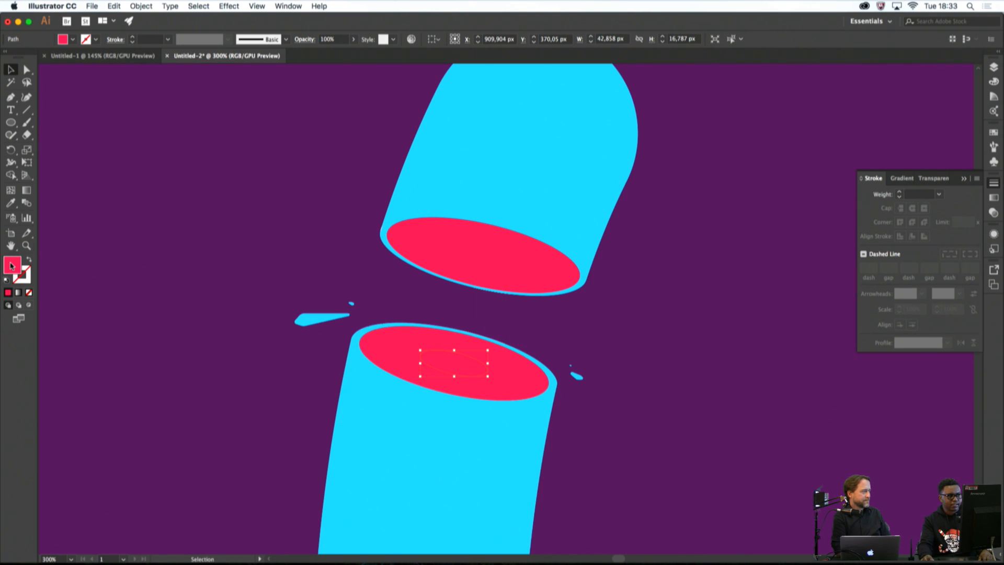
double_click(11, 265)
drag(476, 287, 364, 223)
click(595, 233)
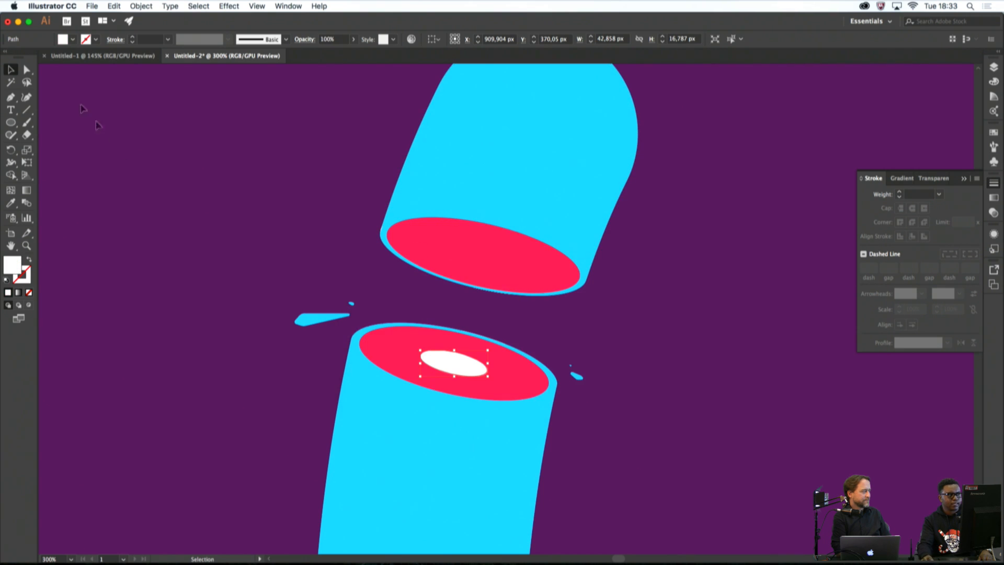
click(223, 179)
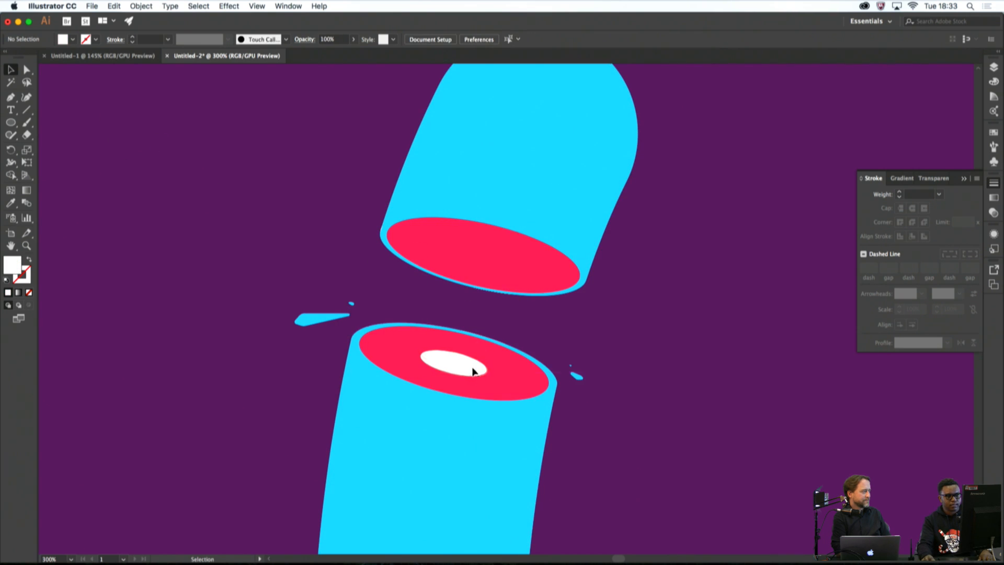
Place an overlapping copy of the white ellipse slightly above the original, and fill the lower ellipse with light grey #DDDDDD
drag(473, 373, 480, 351)
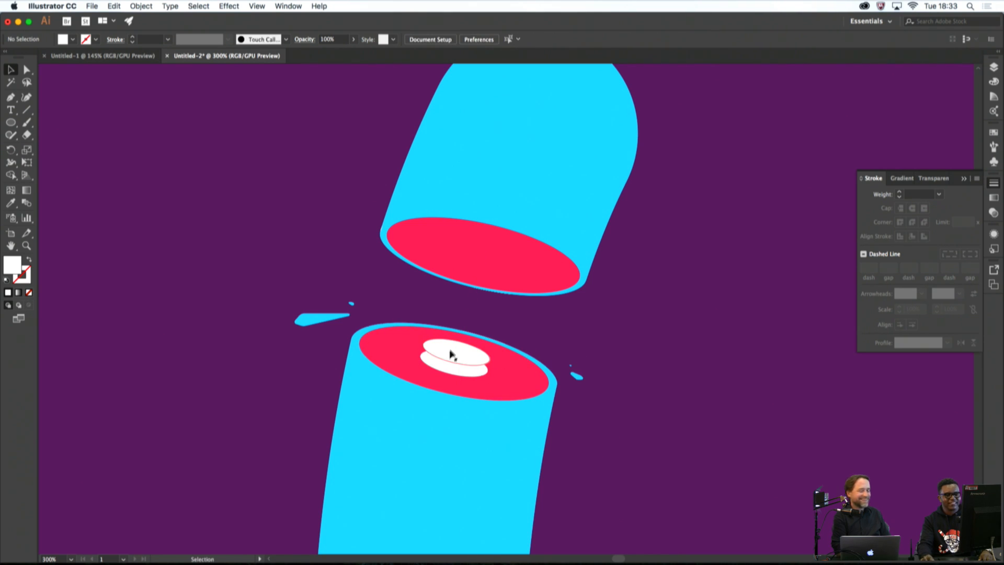
click(454, 370)
double_click(13, 265)
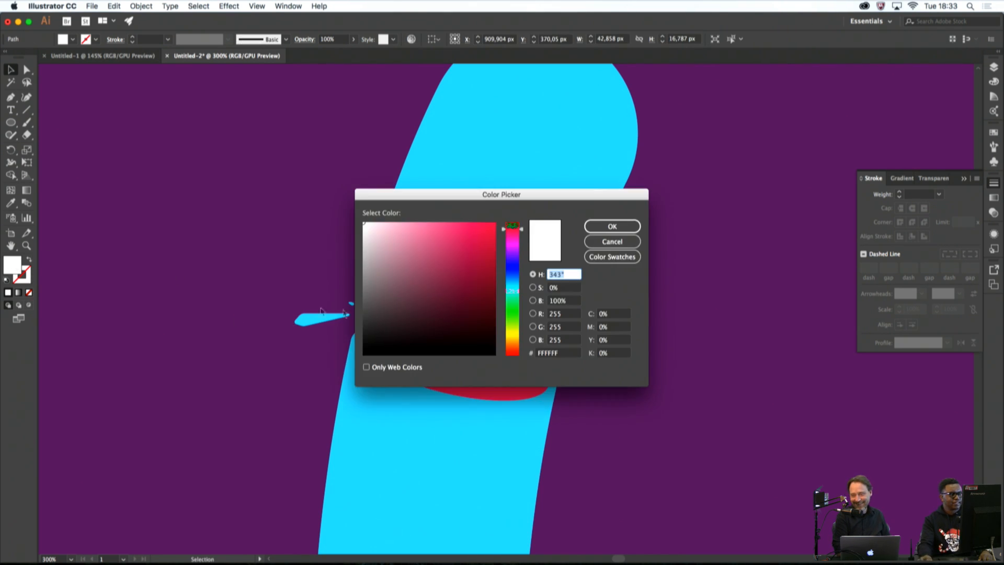
drag(387, 285, 356, 238)
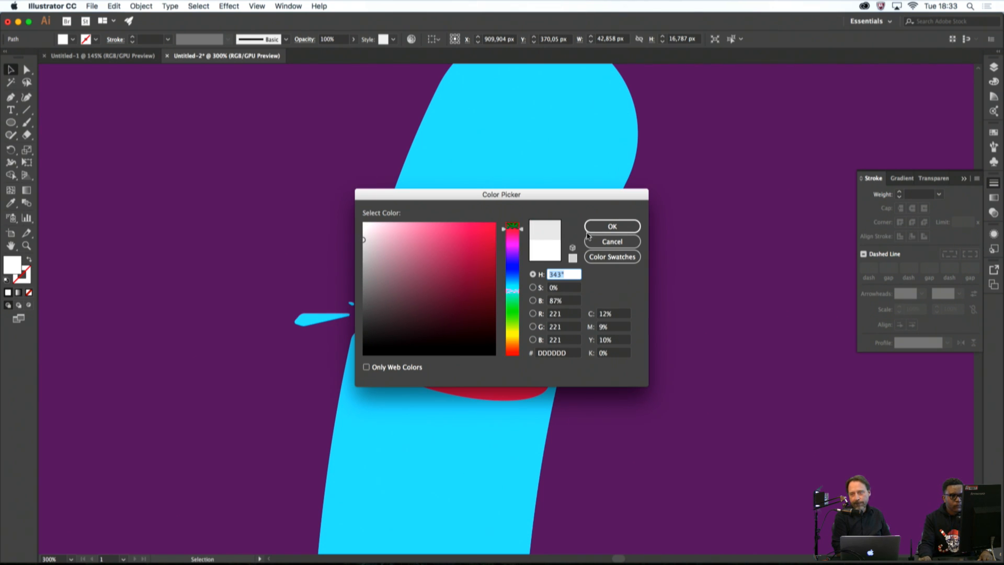
click(606, 226)
click(663, 283)
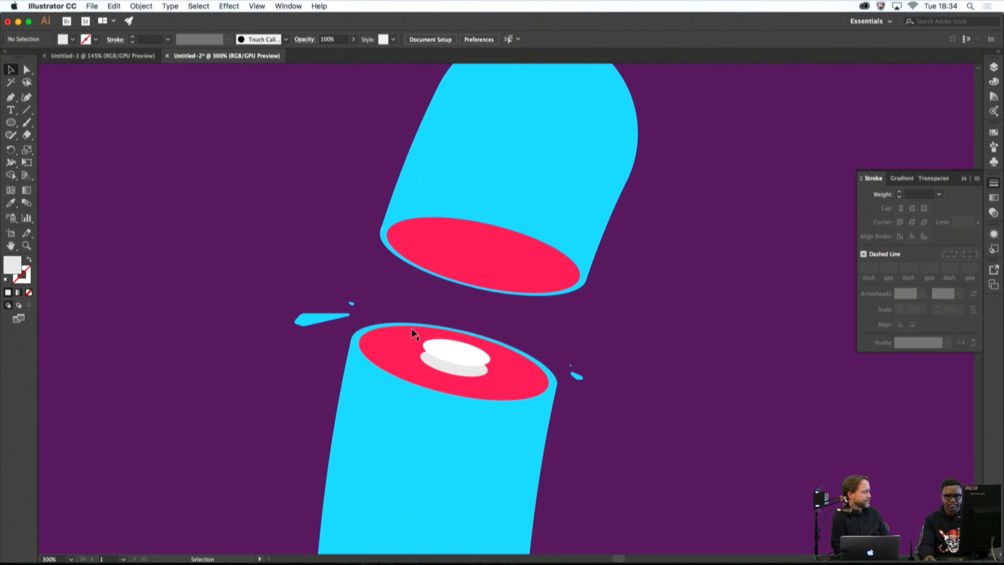
Move the white ellipse down 2 px, closer to the light grey ellipse
click(486, 361)
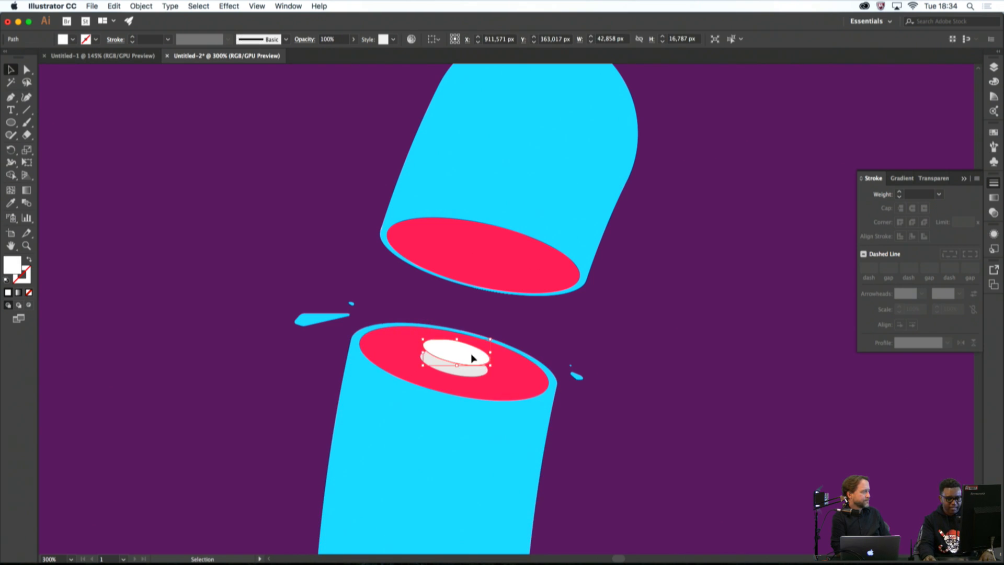
drag(473, 359, 473, 361)
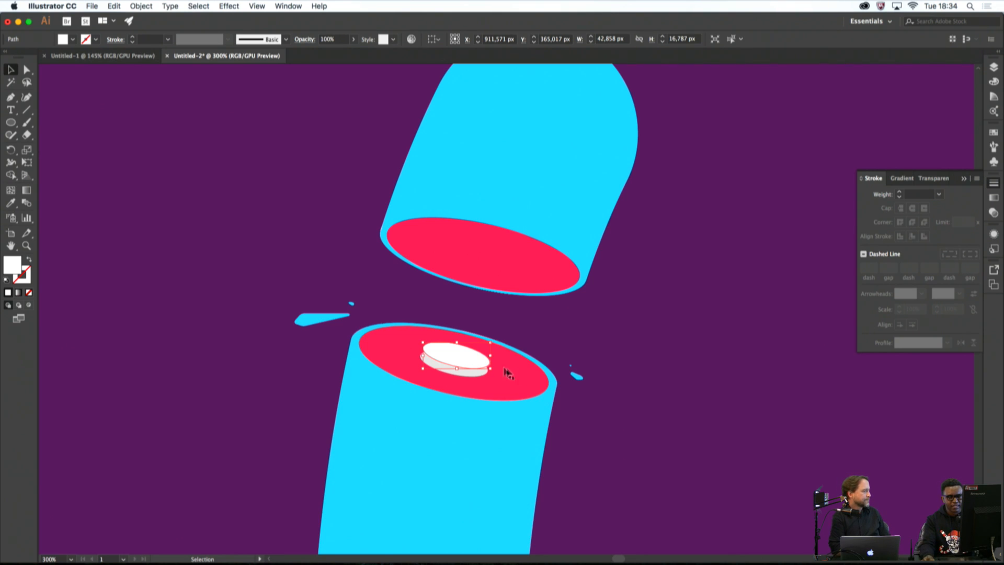
Draw a closed light grey shape with the Pen tool, bridging the outer side edges of the white and grey ellipses
click(475, 373)
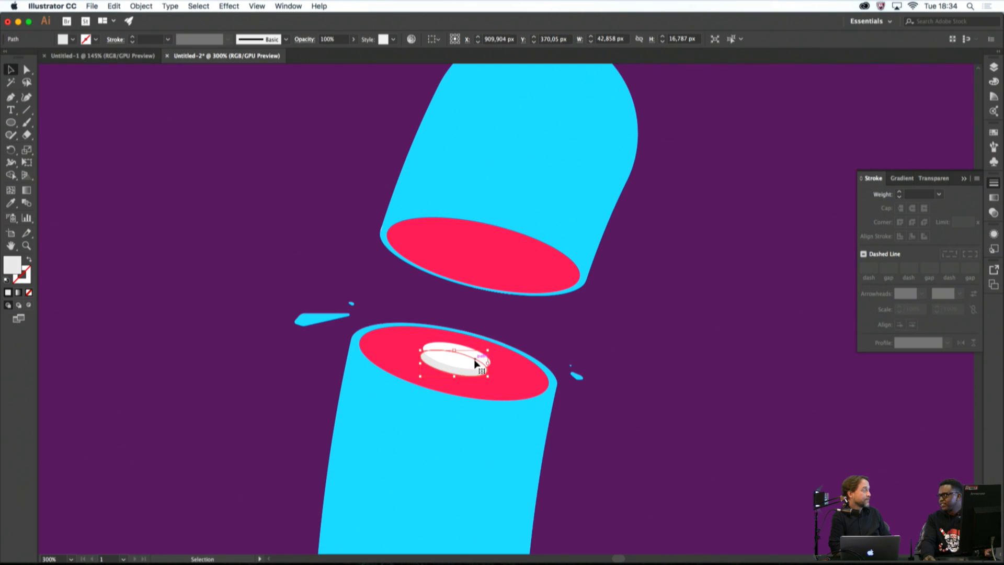
click(16, 99)
key(super+shift+a)
scroll(425, 365, up, 1)
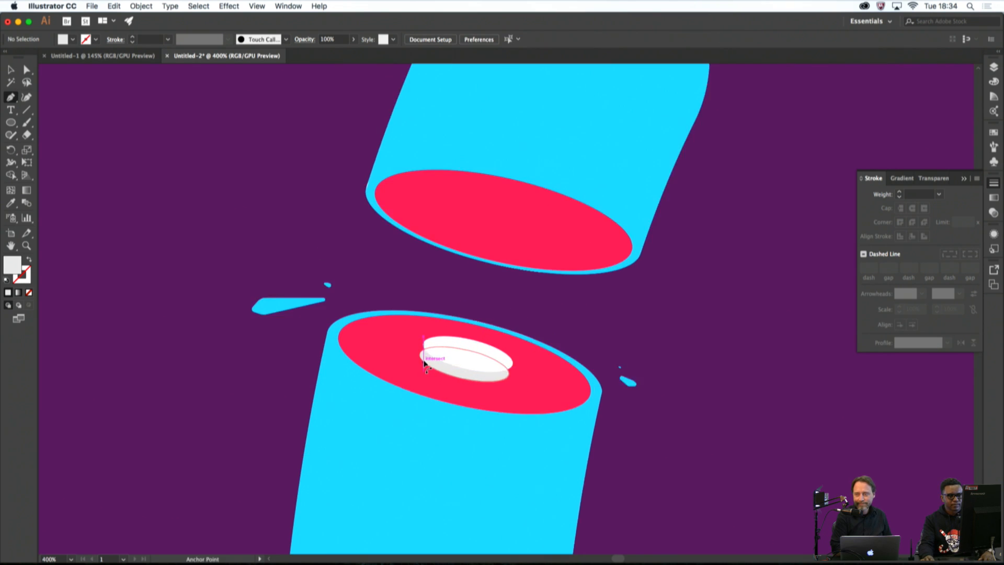
scroll(425, 365, up, 5)
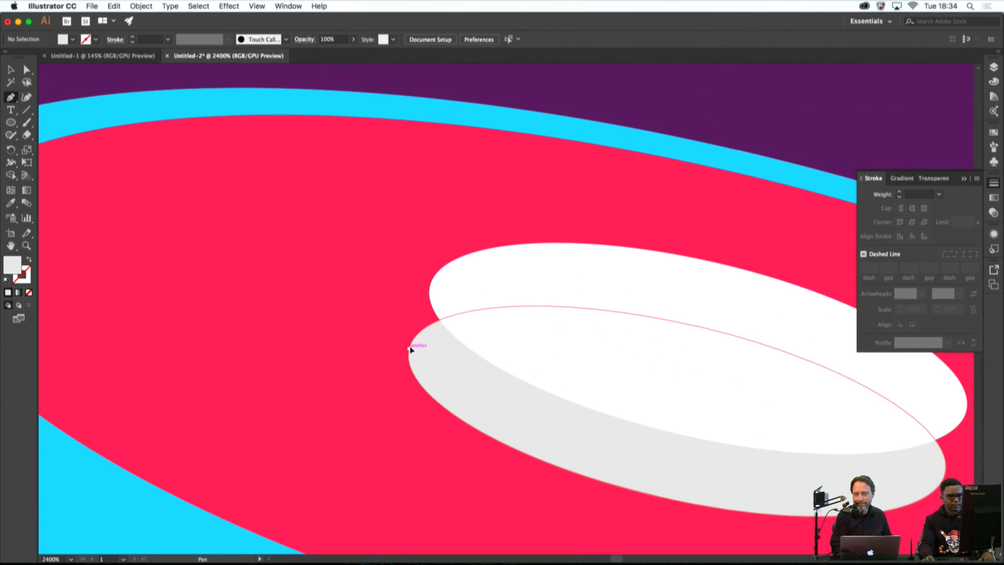
click(430, 286)
click(568, 310)
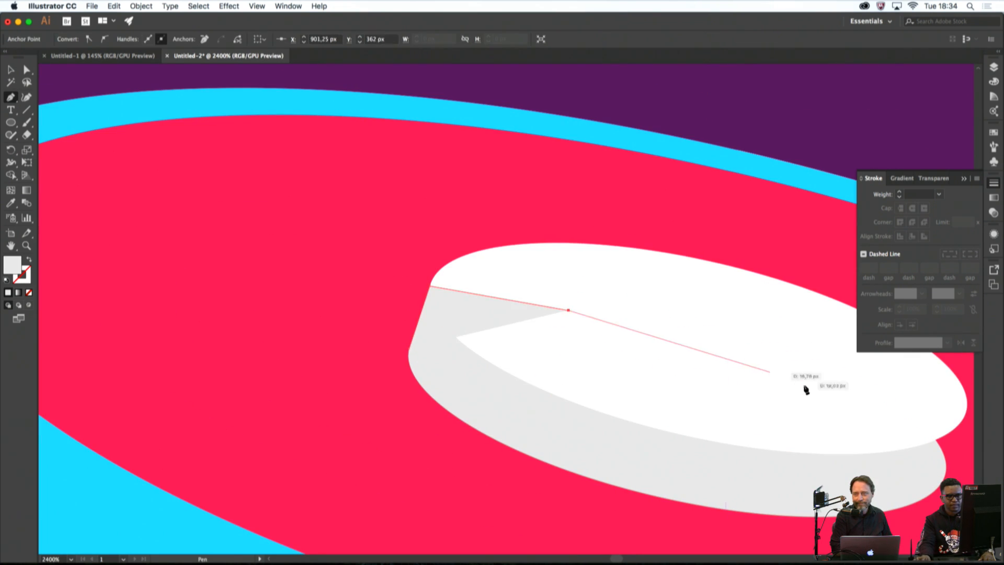
click(878, 392)
click(923, 403)
drag(969, 415, 892, 392)
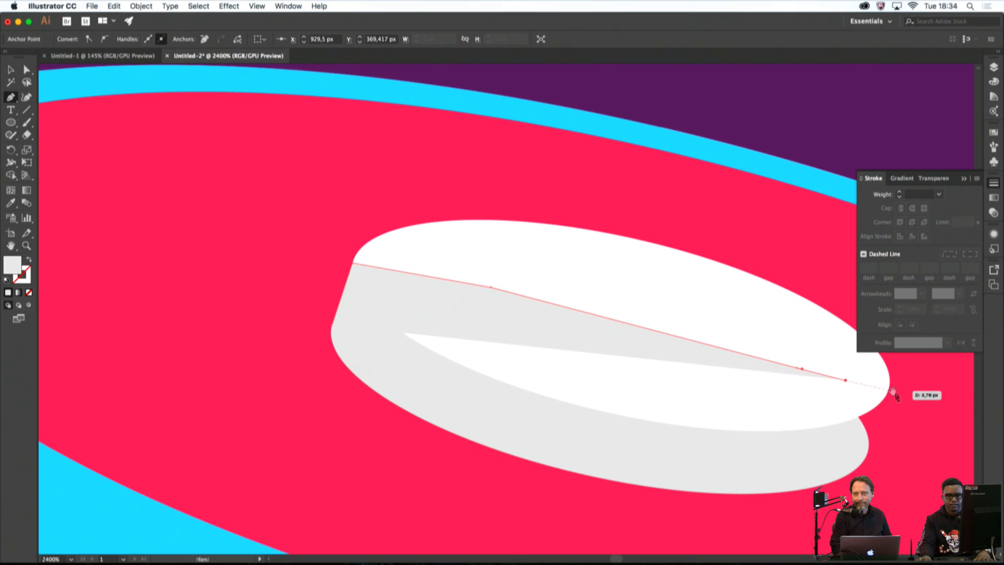
click(890, 388)
click(867, 449)
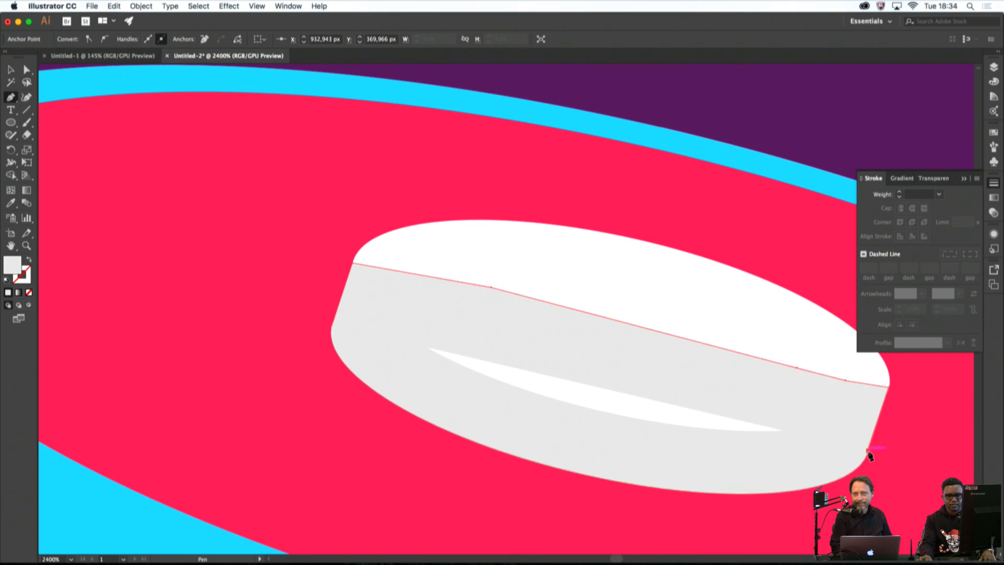
click(801, 465)
click(719, 465)
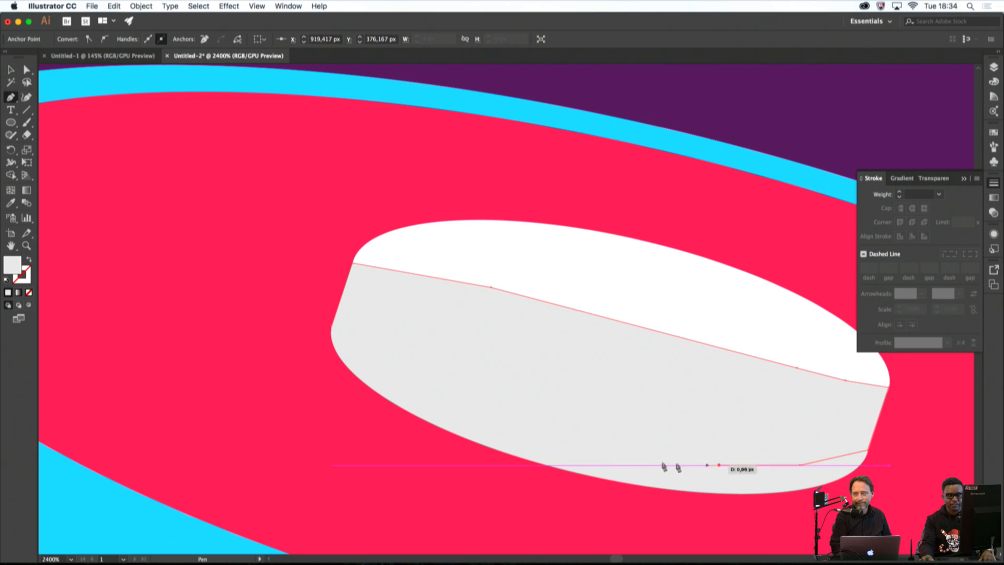
click(399, 388)
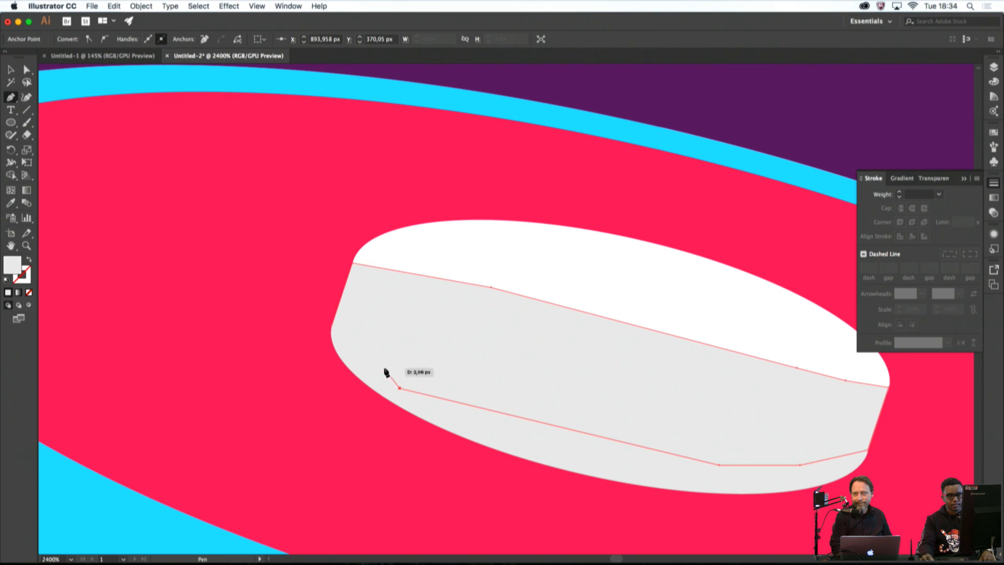
click(332, 326)
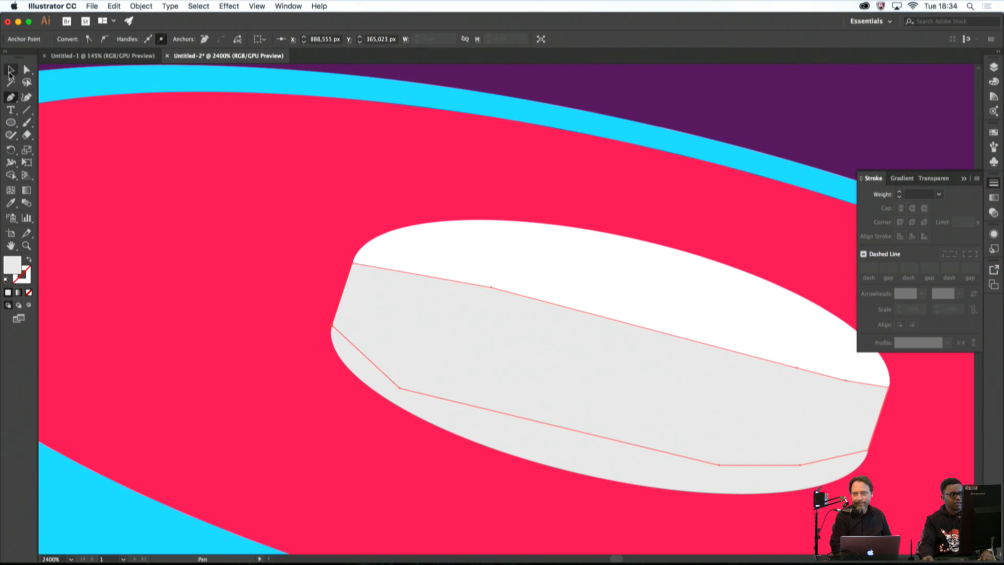
Select the white ellipse partly covered by the new grey shape
click(9, 73)
click(471, 262)
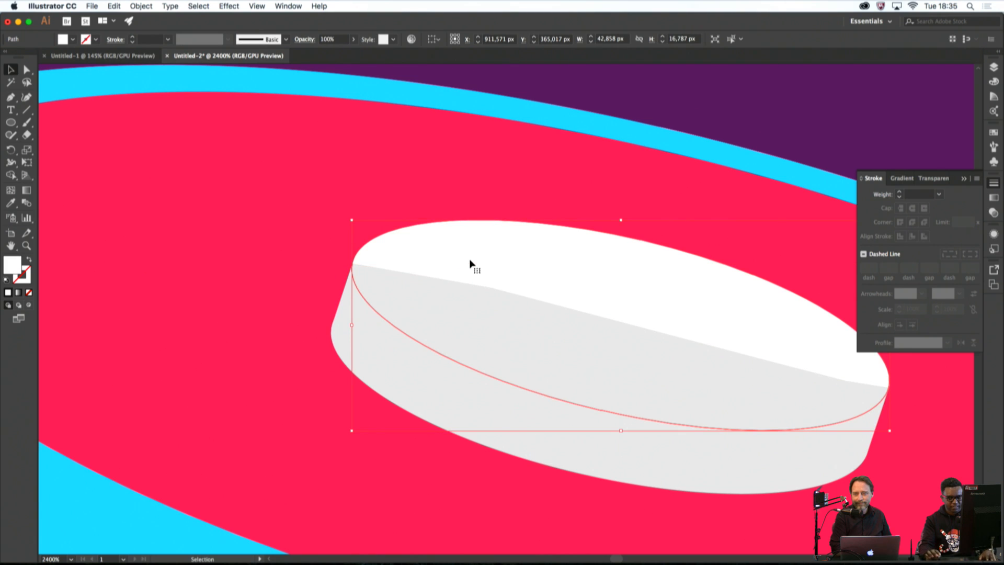
key(super)
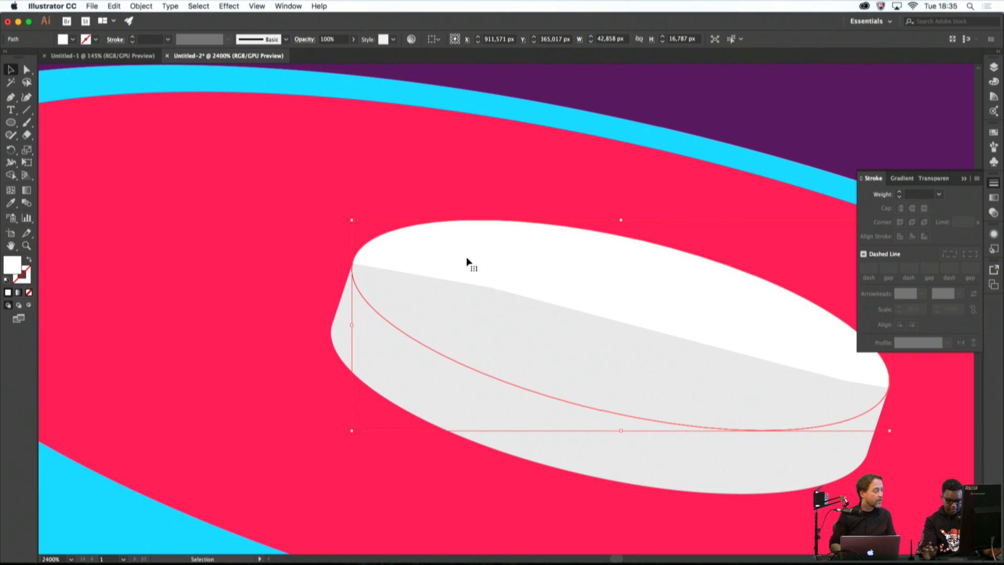
key(super)
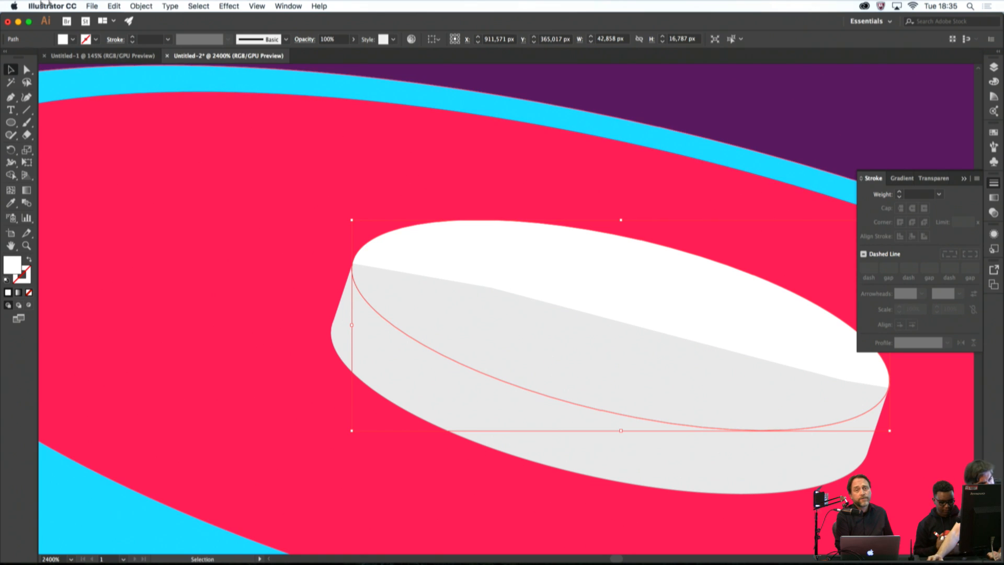
Switch to TextEdit and test the keyboard by entering bracket and special characters in a blank document
key(super+space)
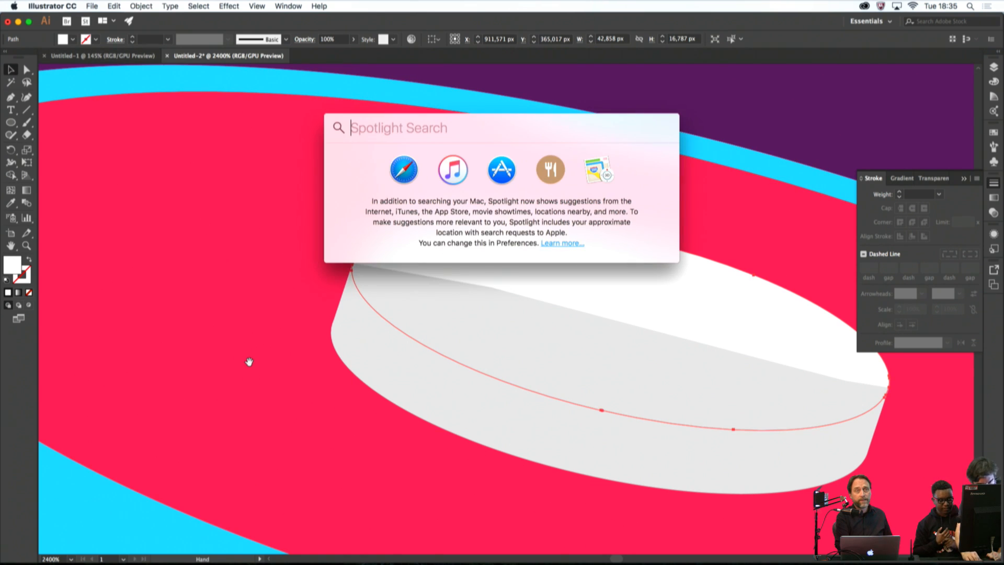
text(textEdit)
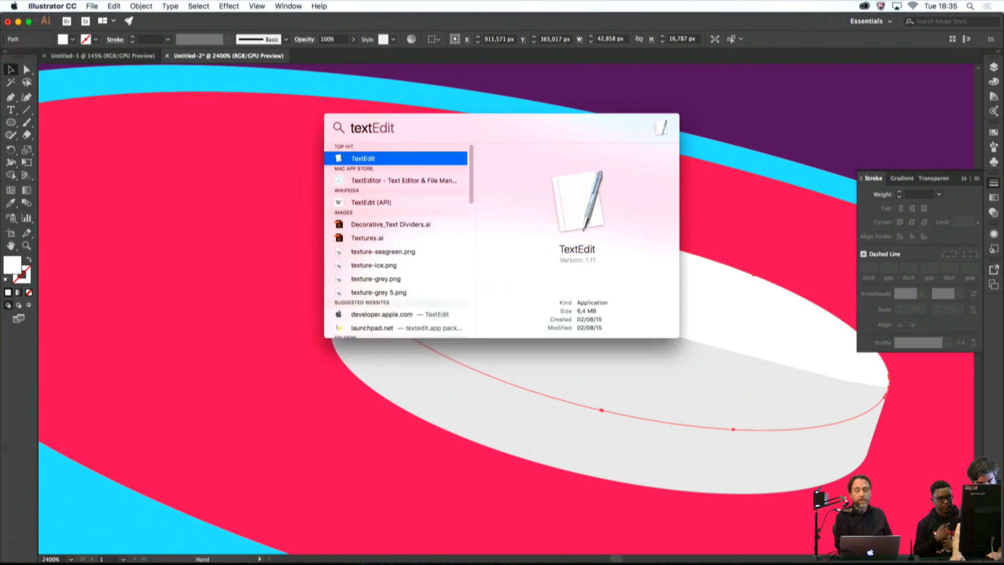
key(Return)
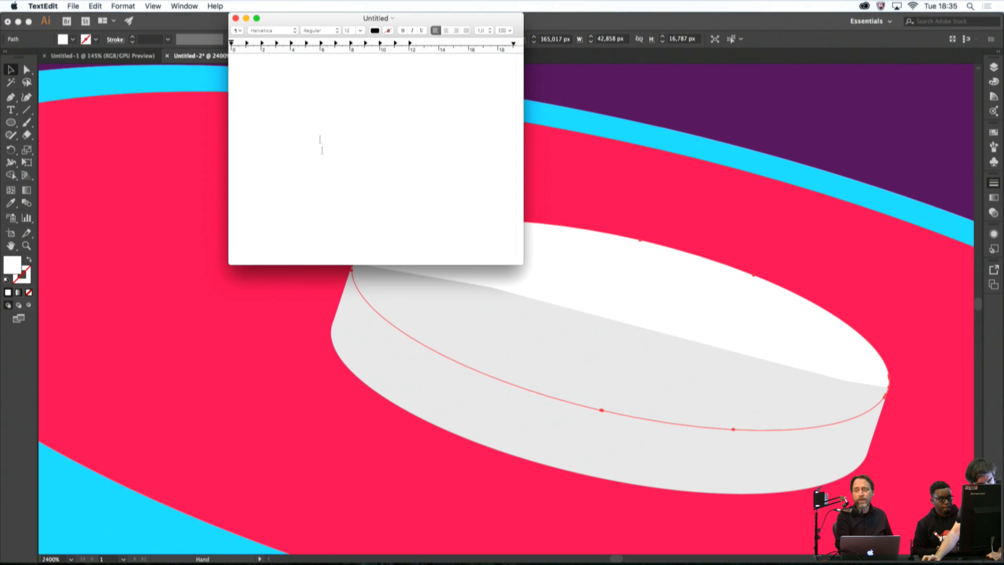
text())
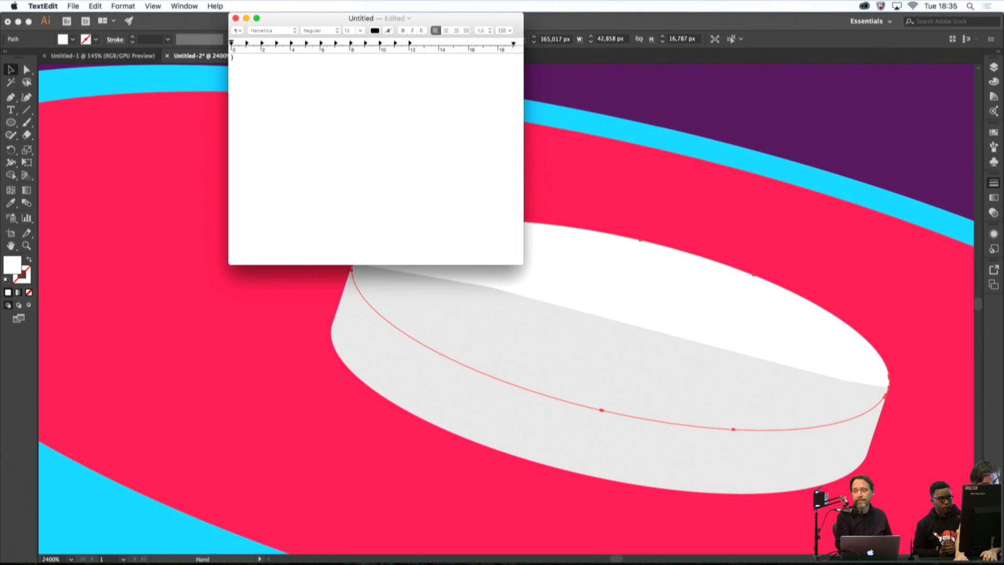
text())
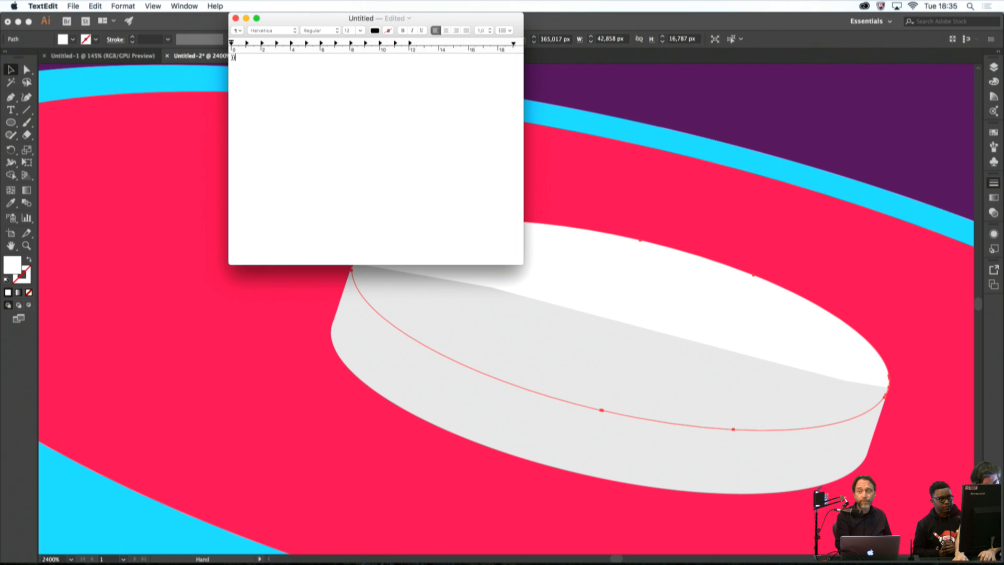
text(€ô@Ü)
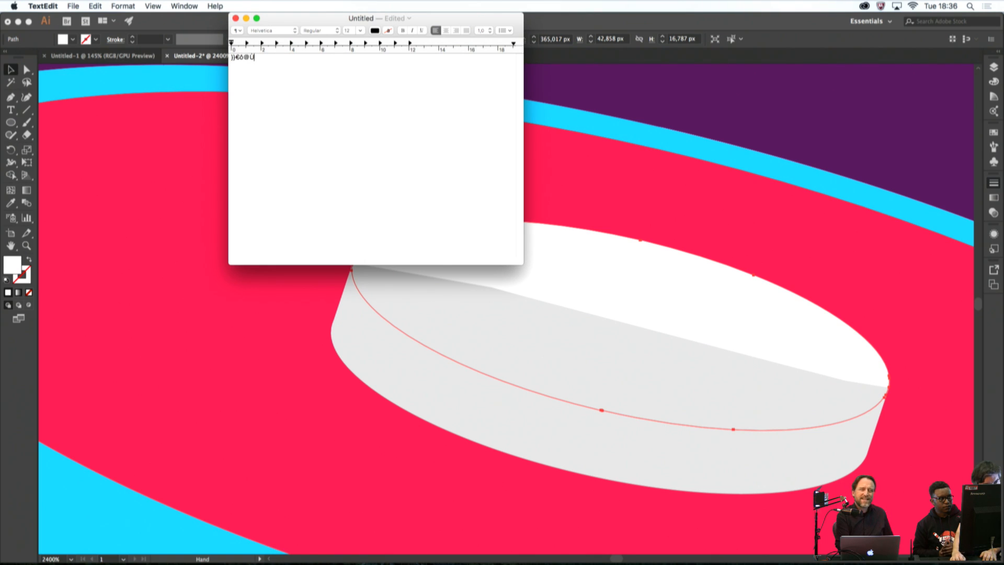
Continue testing the keyboard in the TextEdit document with further runs of special characters and modifier combinations
text(Üµ≠≠+…+Üµ¬ônœøÇ¡Ç¡=¡=¶=¶(¶('(“)
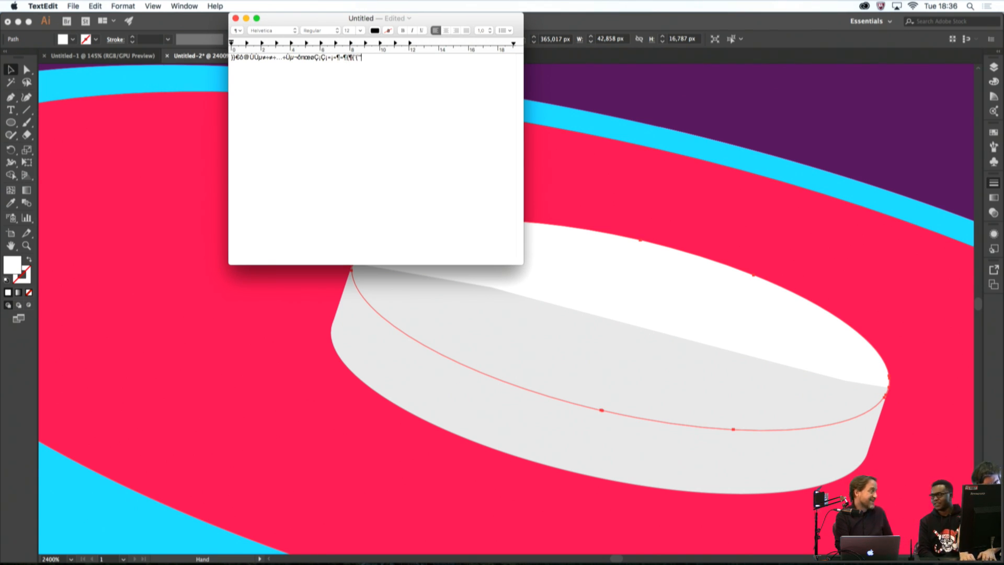
text(¡«¶)
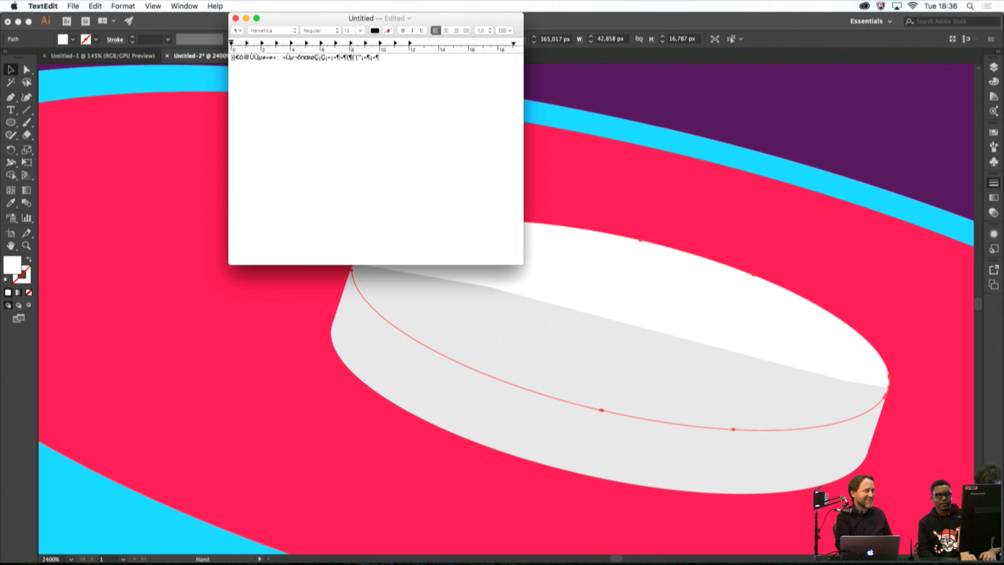
text(—}øônœ)
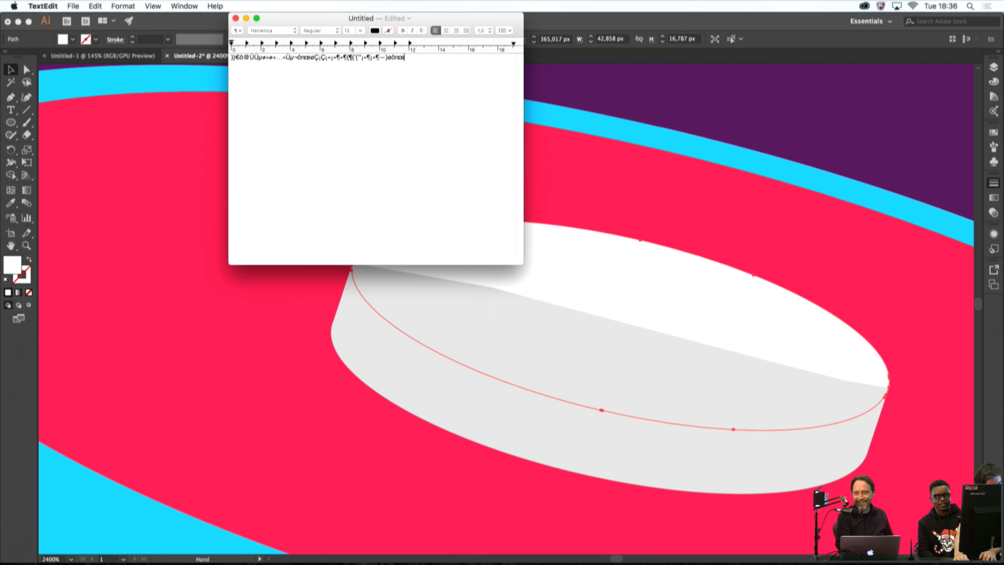
text(ƒ∂†®∂ƒ∂Ç)
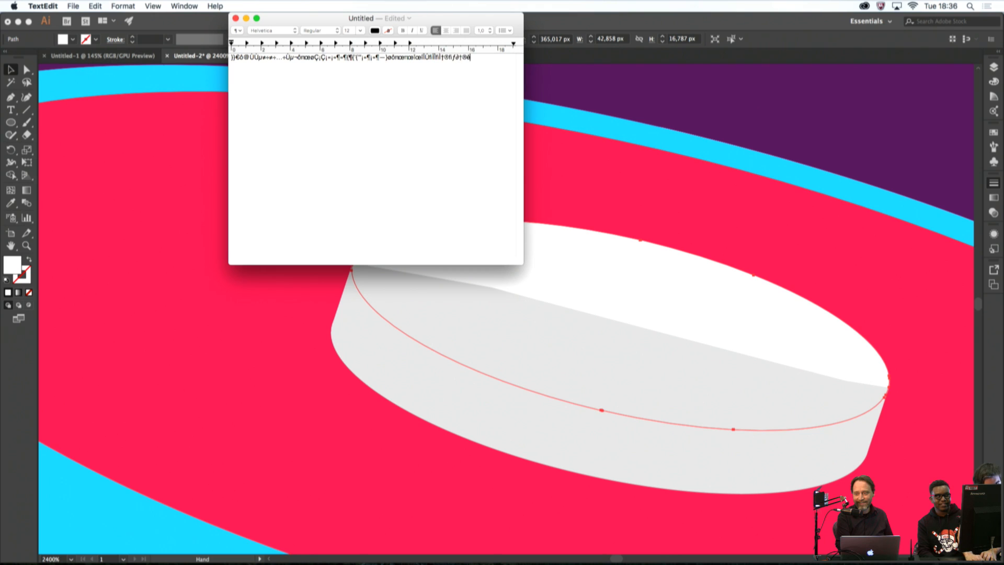
text(©◊◊ß–◊ß∞—∞…)
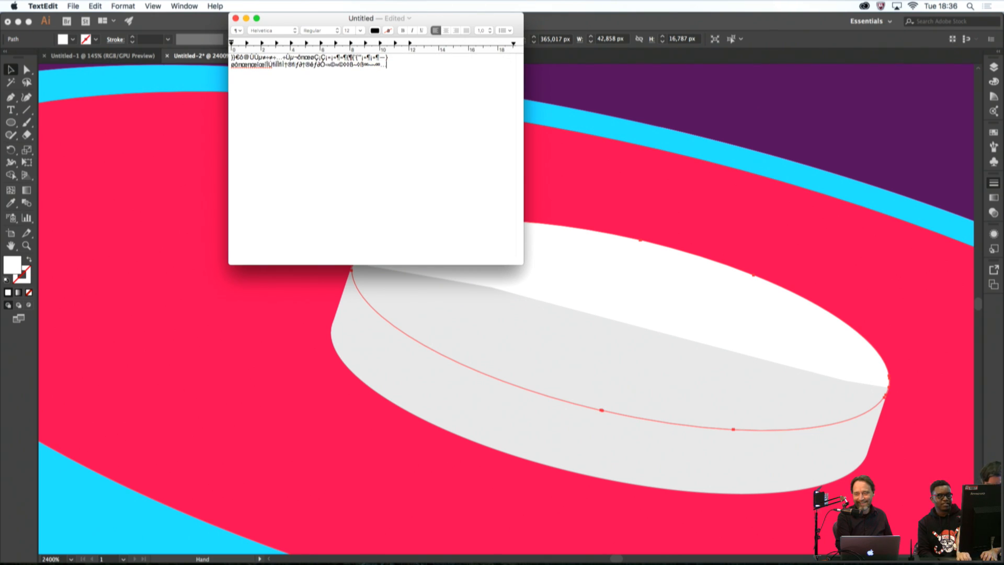
text(ôπœ)
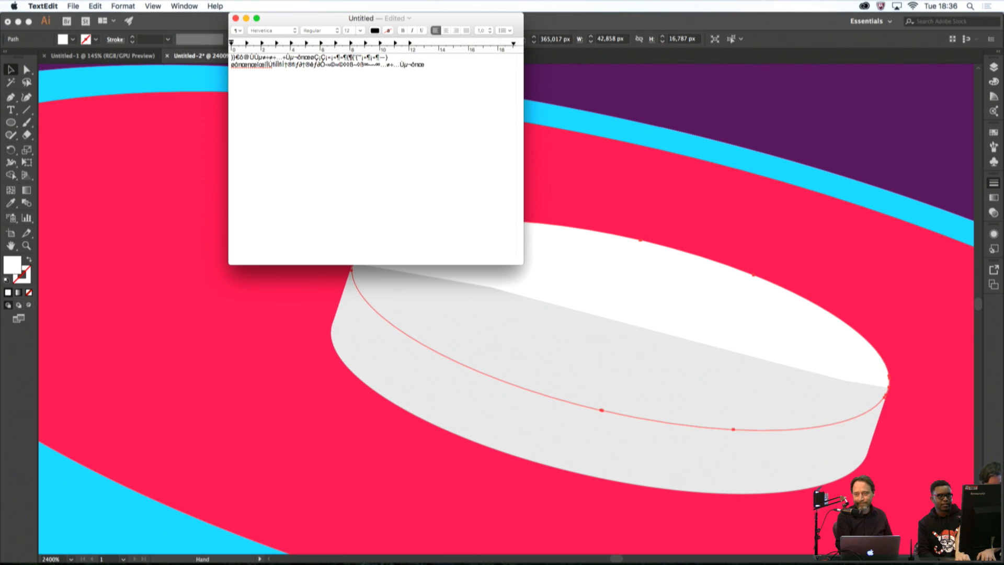
key(super+braceright)
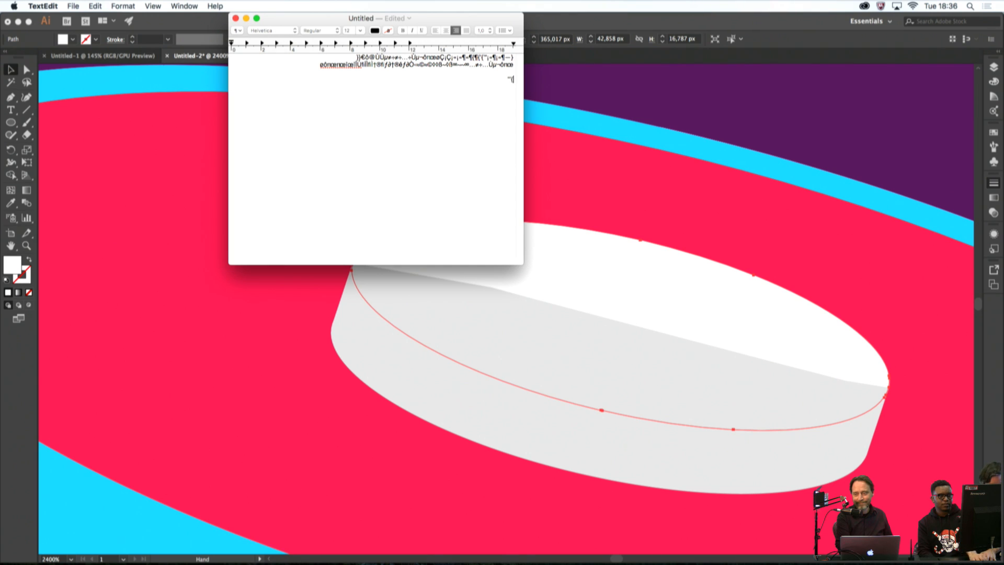
text(Åë®æðÖ)
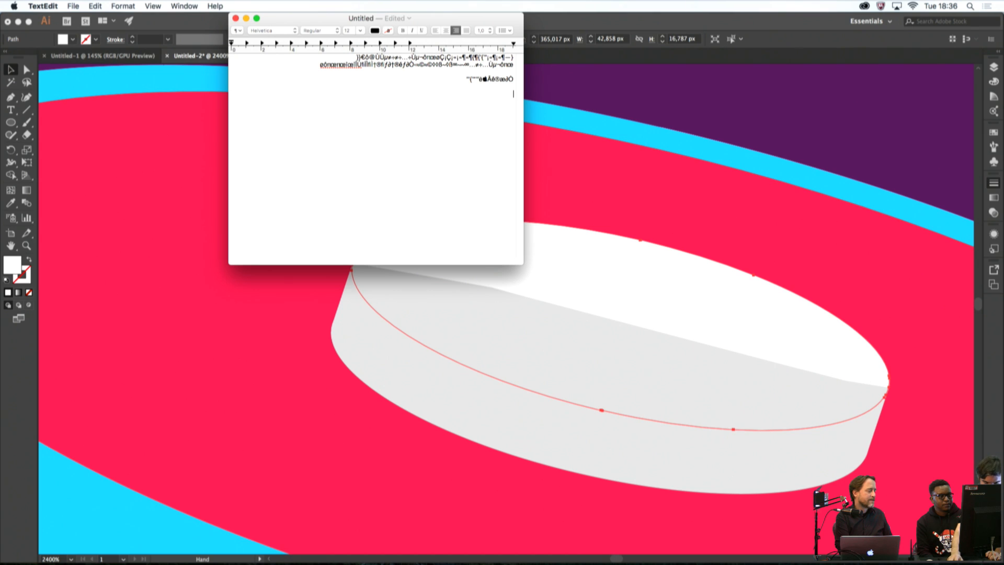
Switch back to Illustrator and bring the selected white ellipse to the front, above the light grey side shape, then deselect it
click(494, 275)
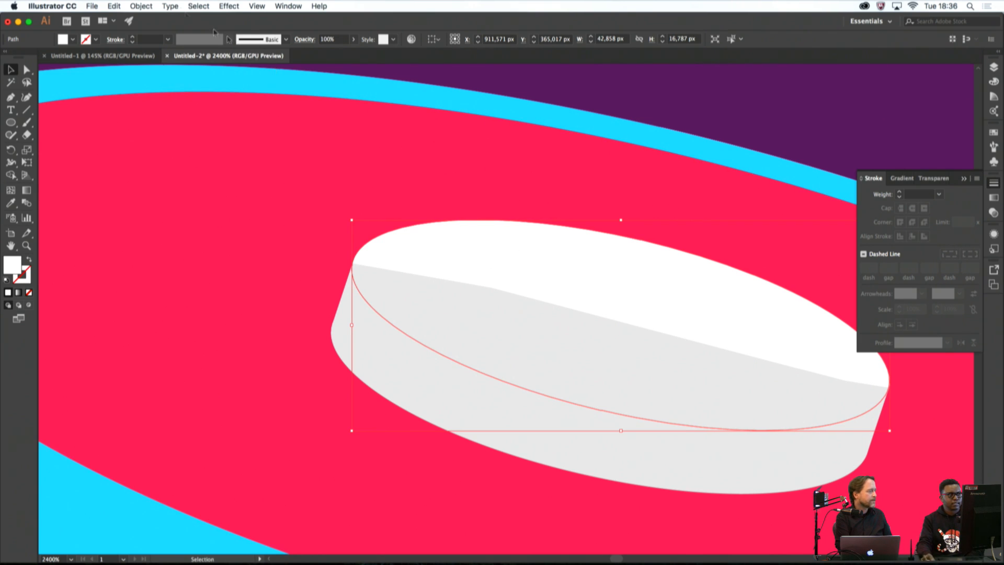
click(142, 6)
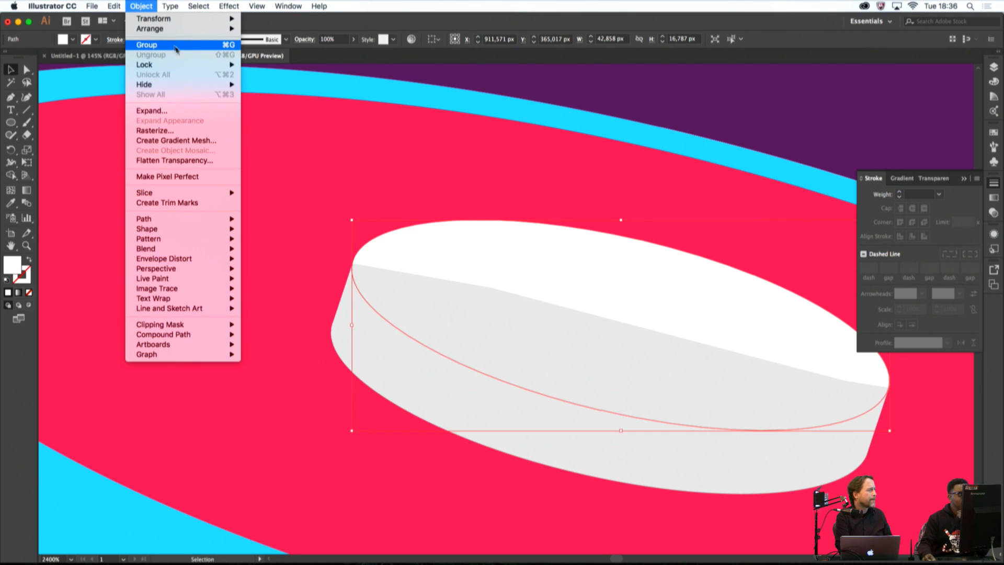
mouse_move(211, 30)
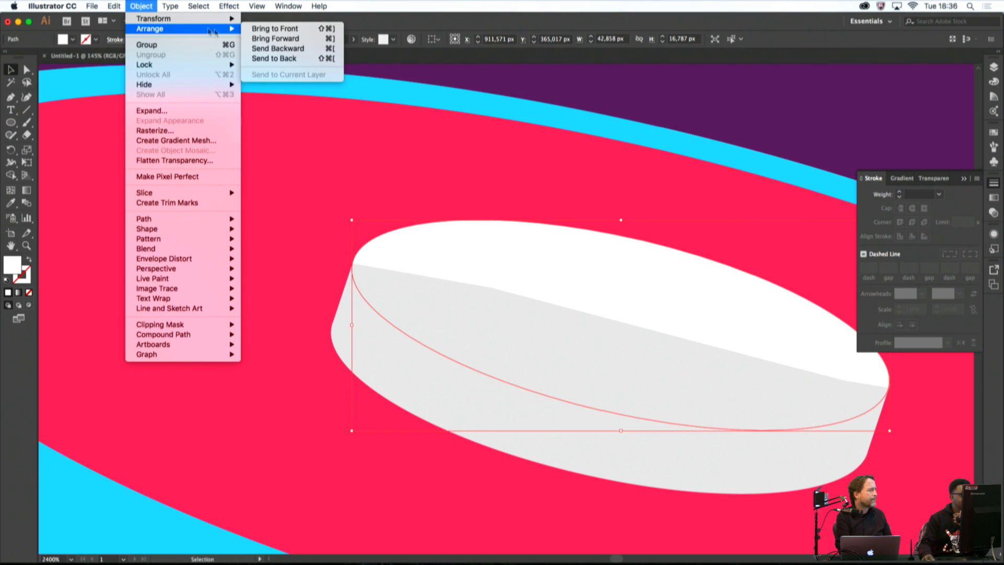
click(291, 31)
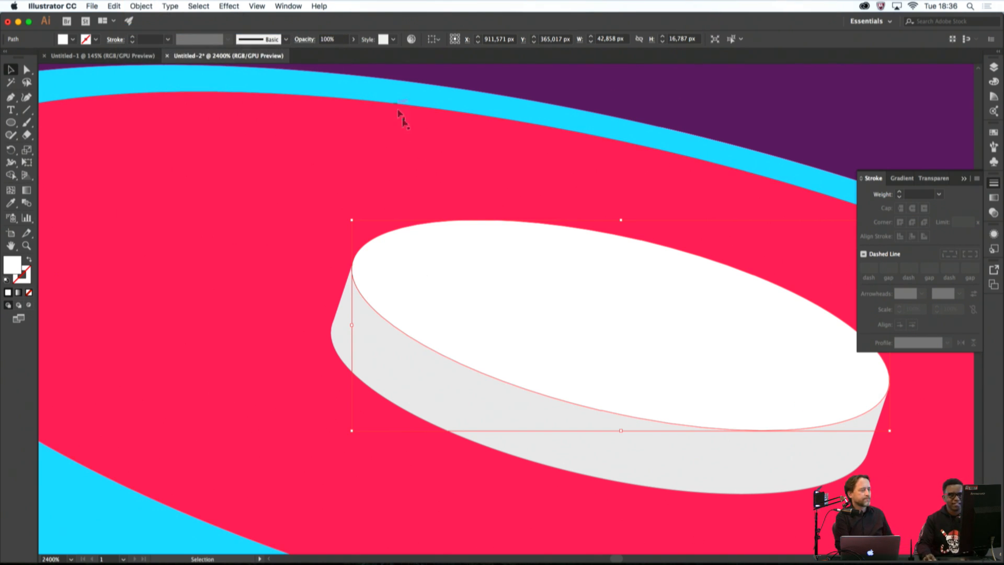
click(615, 97)
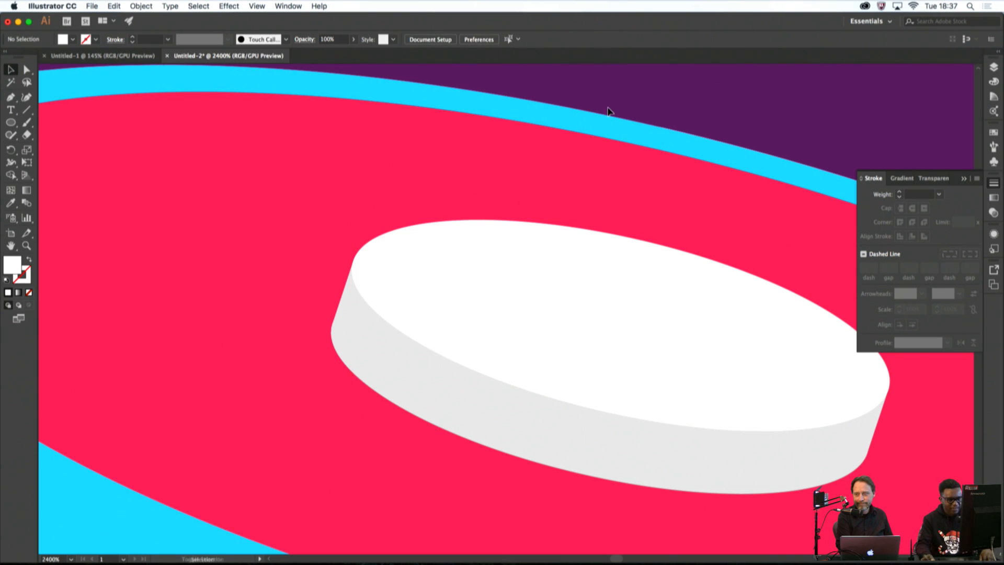
Look up the Arrange stacking-order options for the white bone ellipse on the lower cut face, without applying any
scroll(606, 110, down, 6)
scroll(639, 115, down, 1)
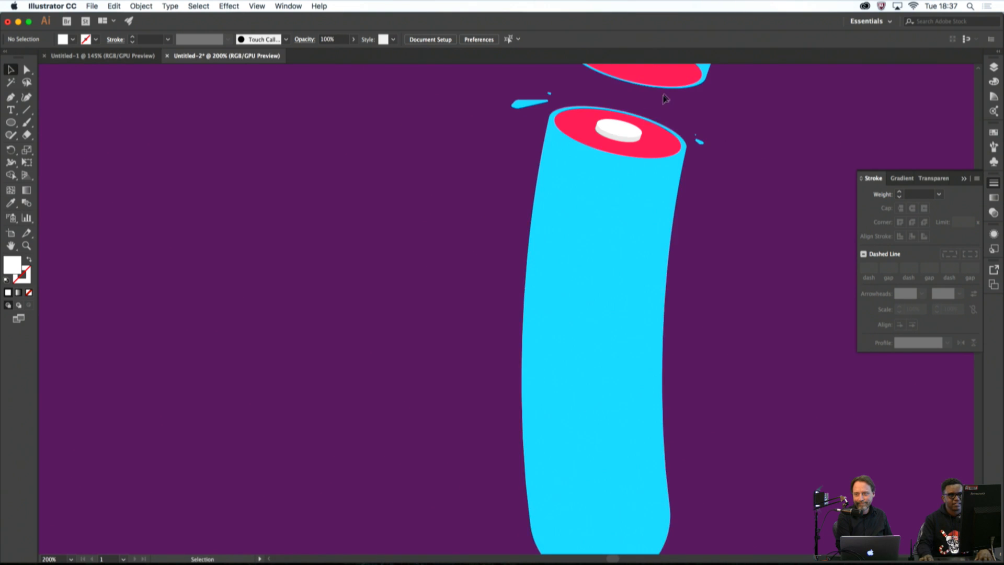
drag(665, 97, 669, 313)
scroll(670, 313, up, 3)
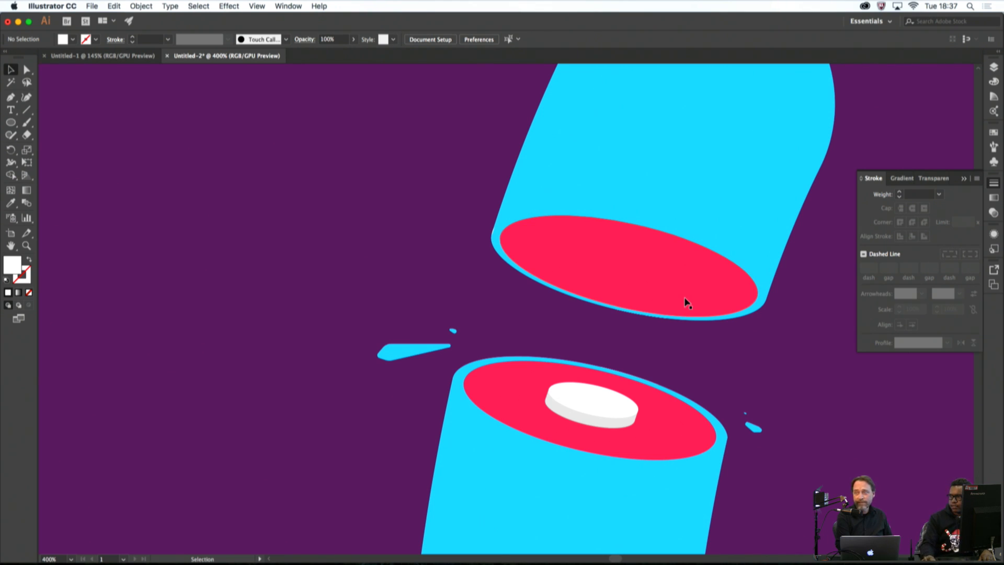
click(639, 287)
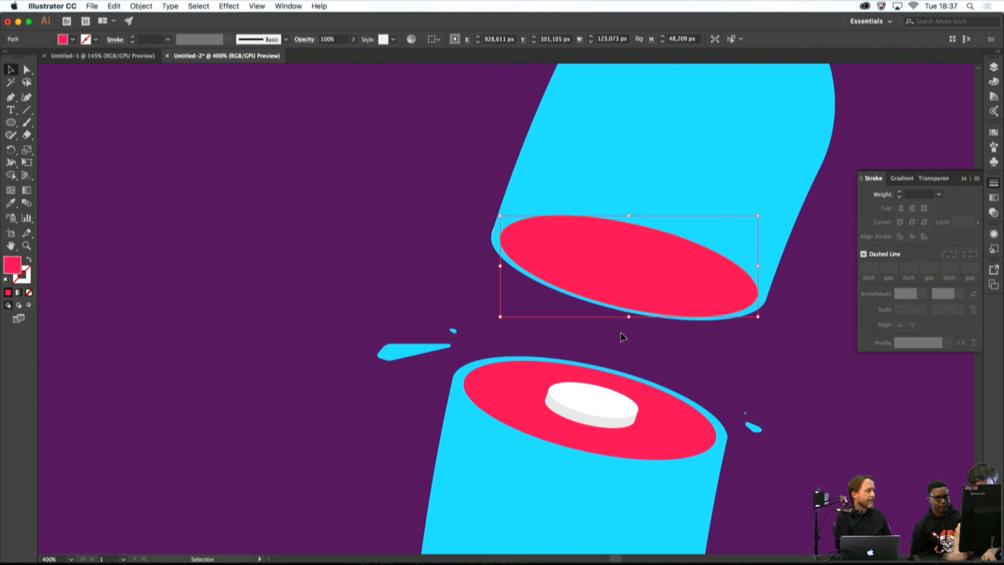
click(555, 189)
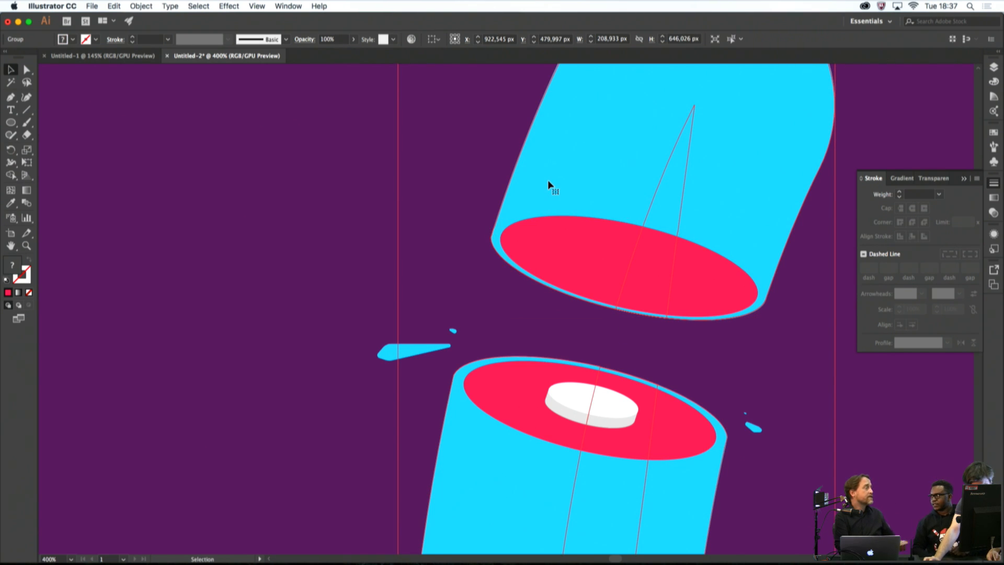
right_click(592, 250)
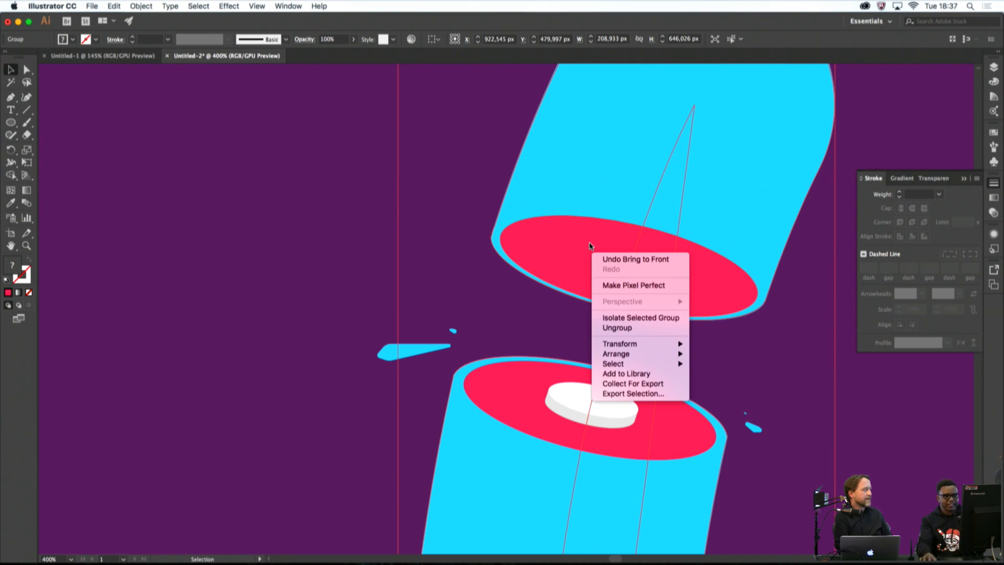
click(780, 289)
click(775, 305)
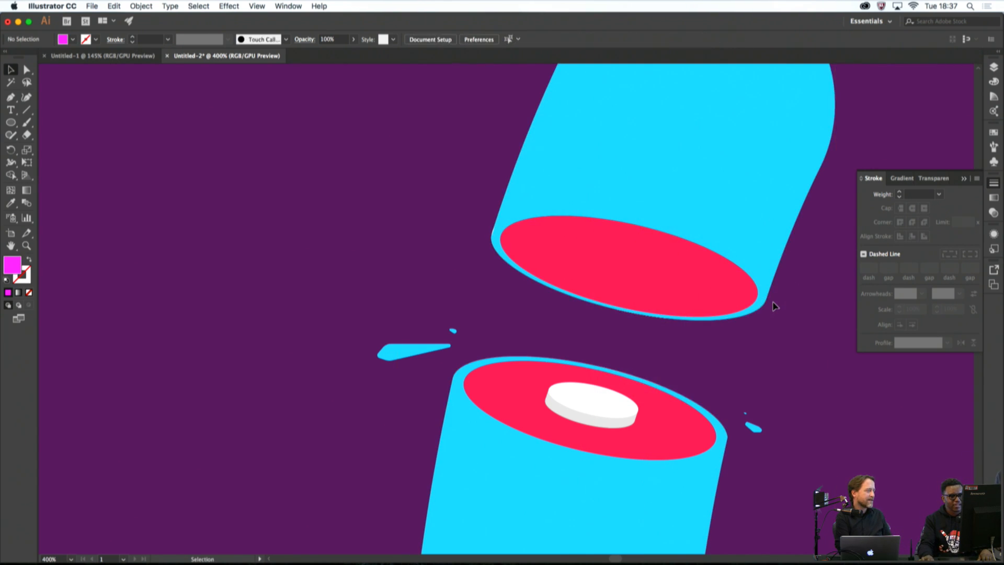
right_click(740, 292)
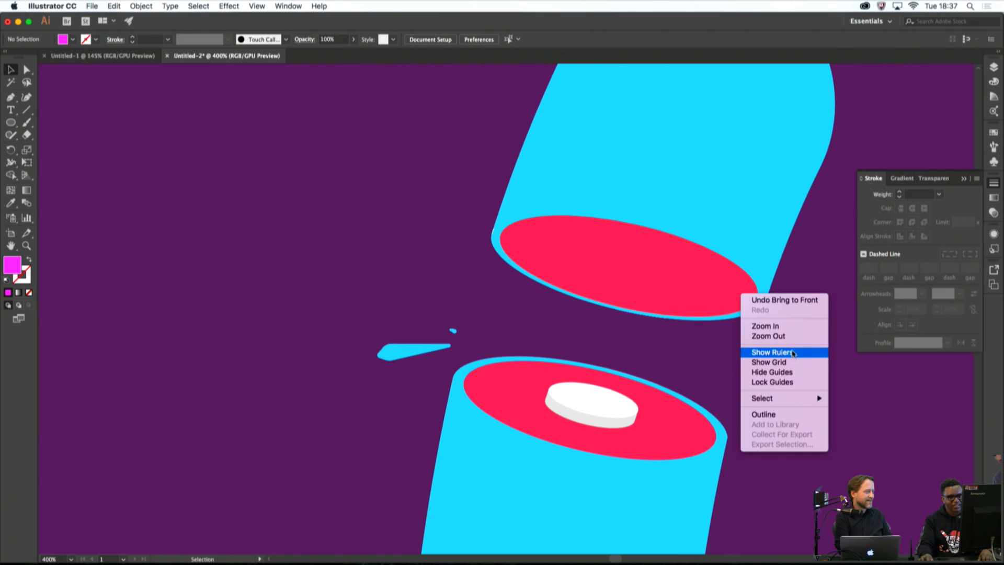
mouse_move(791, 399)
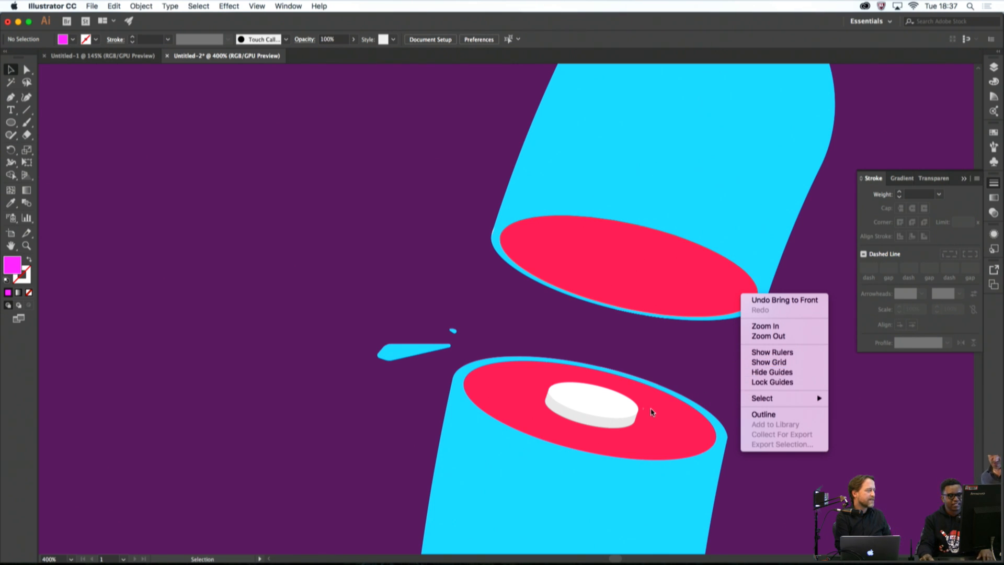
click(613, 411)
click(610, 408)
right_click(610, 400)
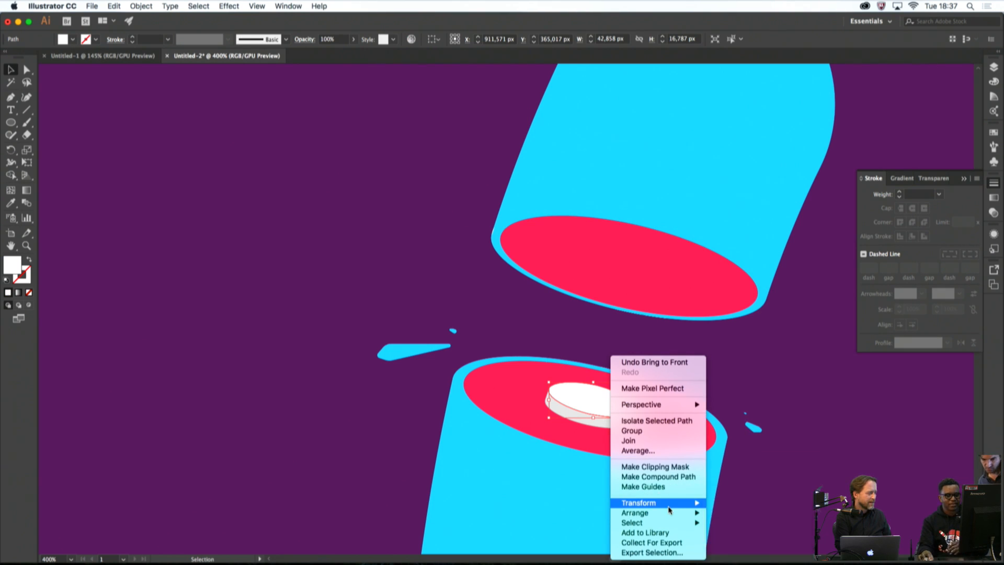
mouse_move(669, 511)
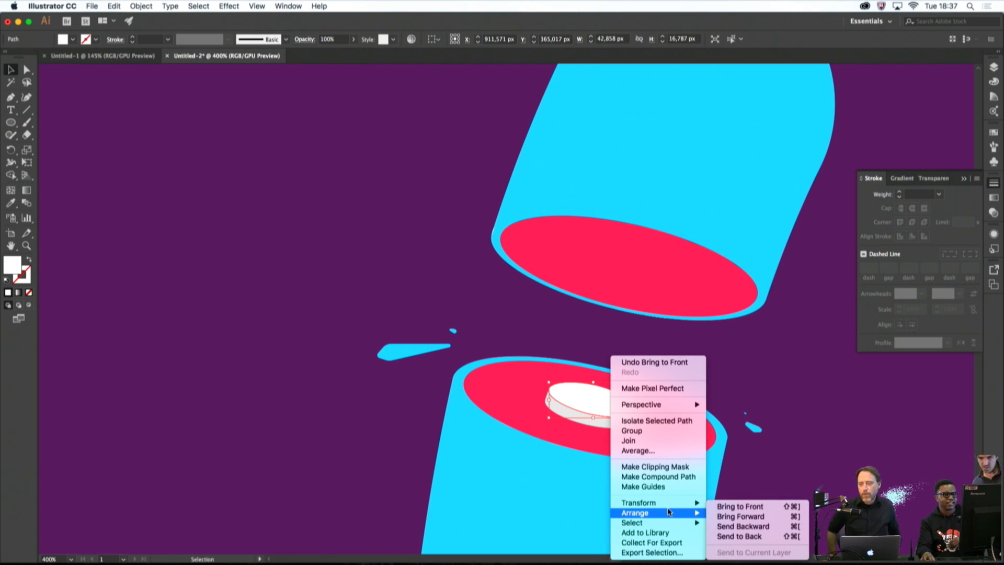
click(779, 416)
click(724, 385)
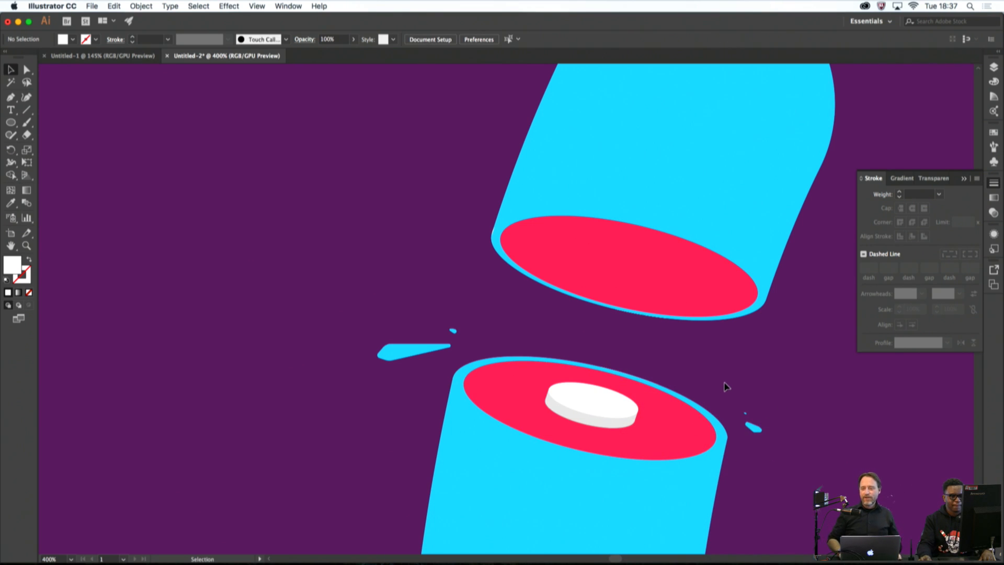
Copy the upper piece's red ellipse, paste it in front, and scale the copy from its centre to about 41 × 16 px
click(658, 293)
key(a)
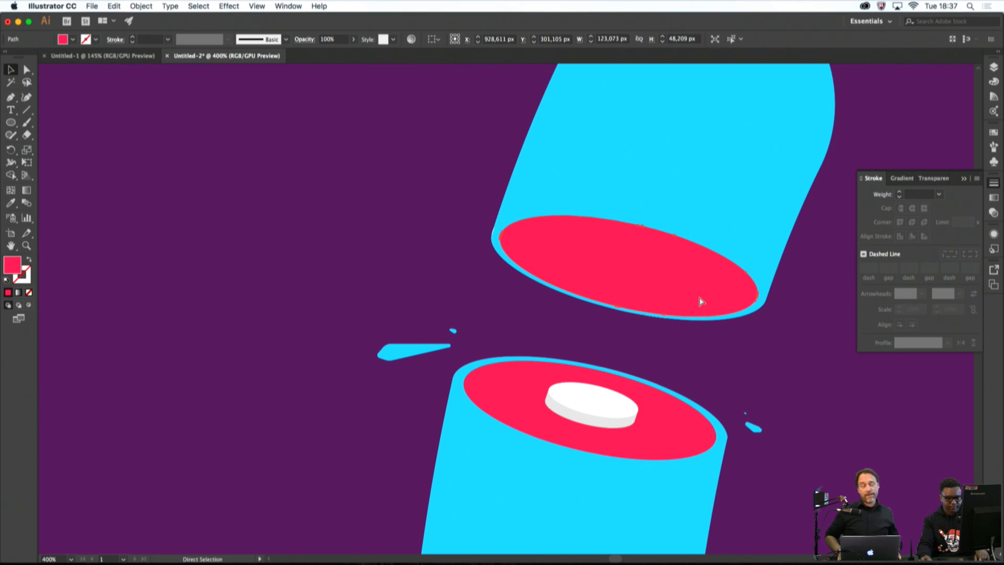
key(super+c)
key(super+f)
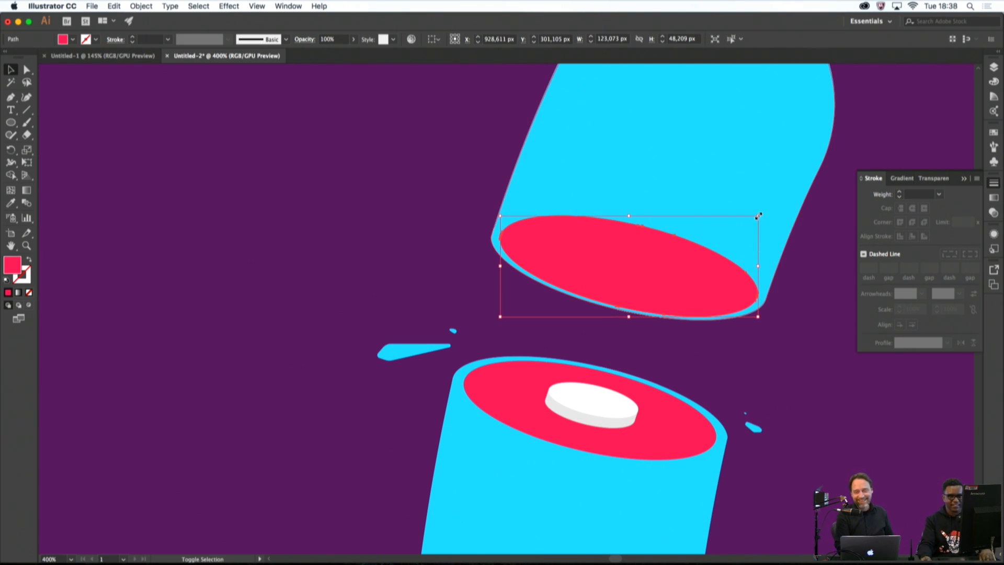
drag(758, 215, 676, 250)
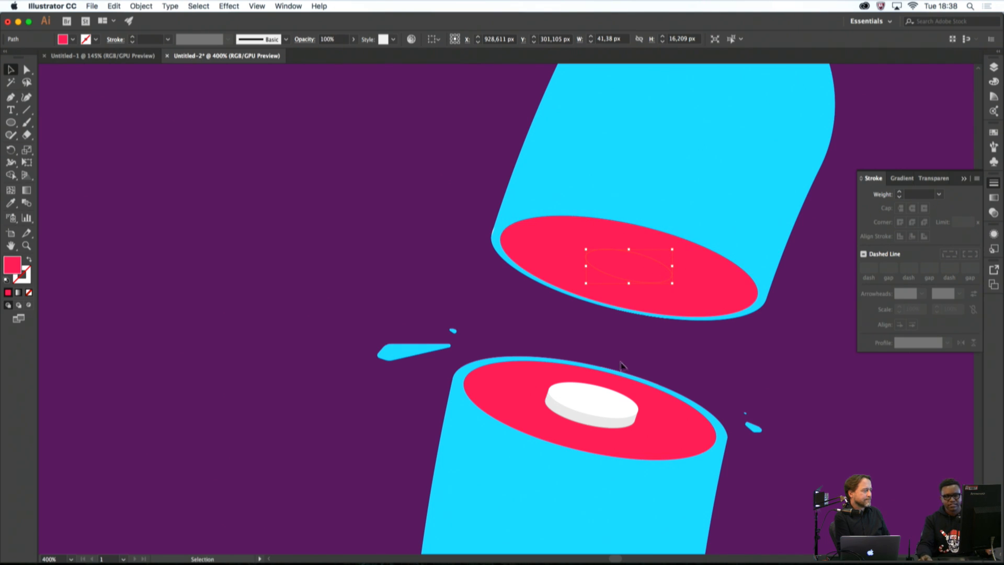
Fill the small ellipse on the upper cut face with the light grey sampled from the lower bone's side
key(k)
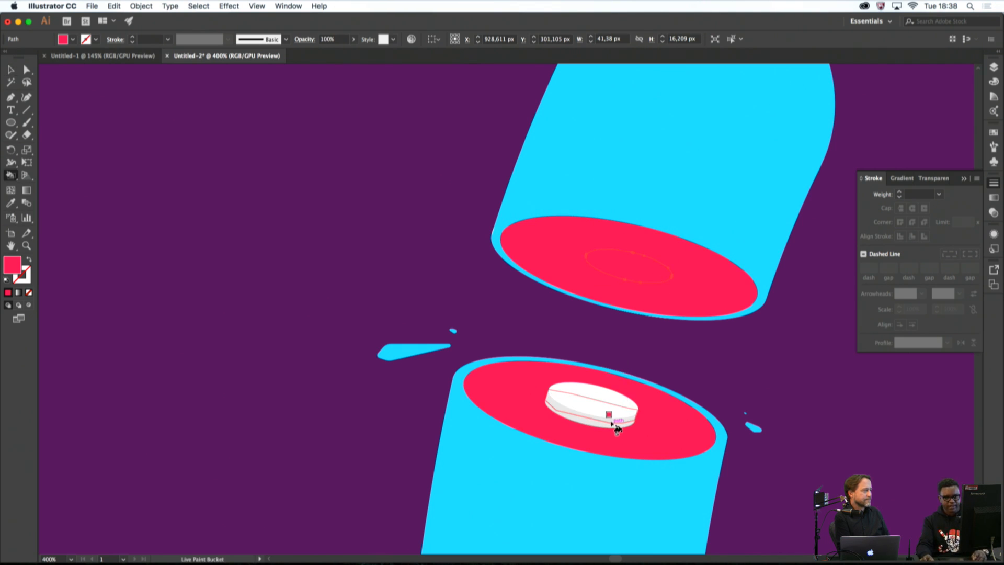
key(i)
click(615, 421)
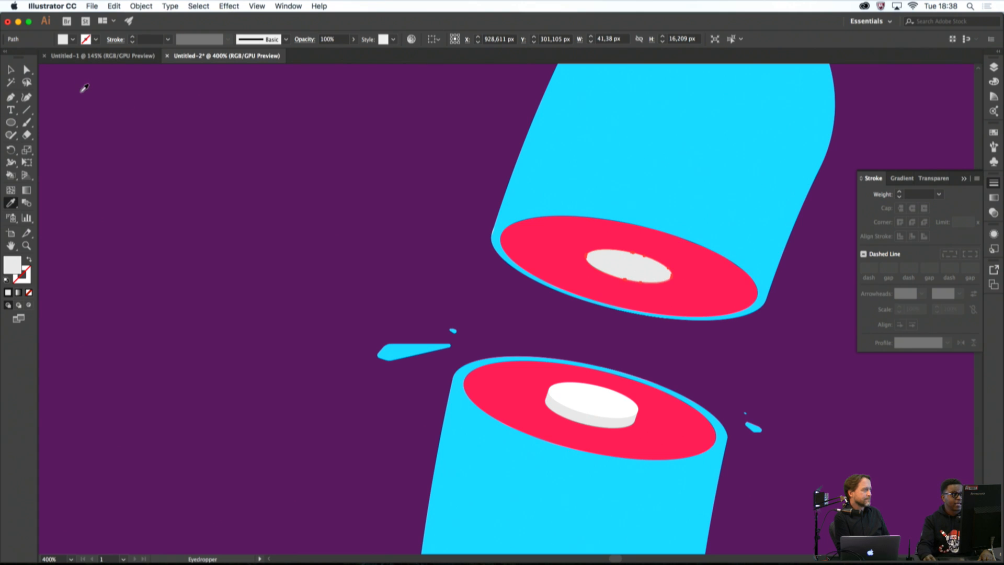
Duplicate the small grey ellipse about 5 px down and 2 px left, and fill the copy with the lower bone's white
click(10, 69)
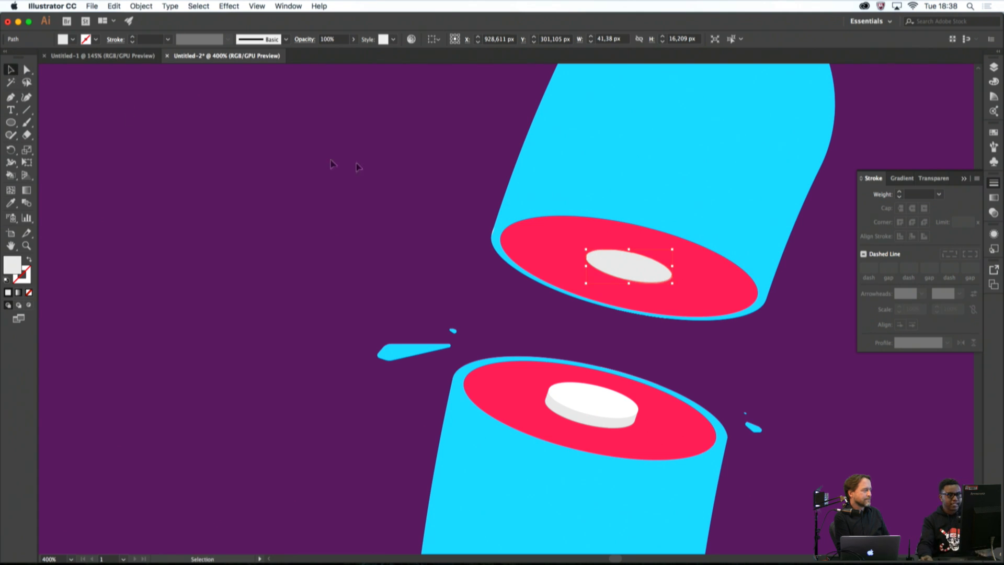
drag(643, 267, 630, 292)
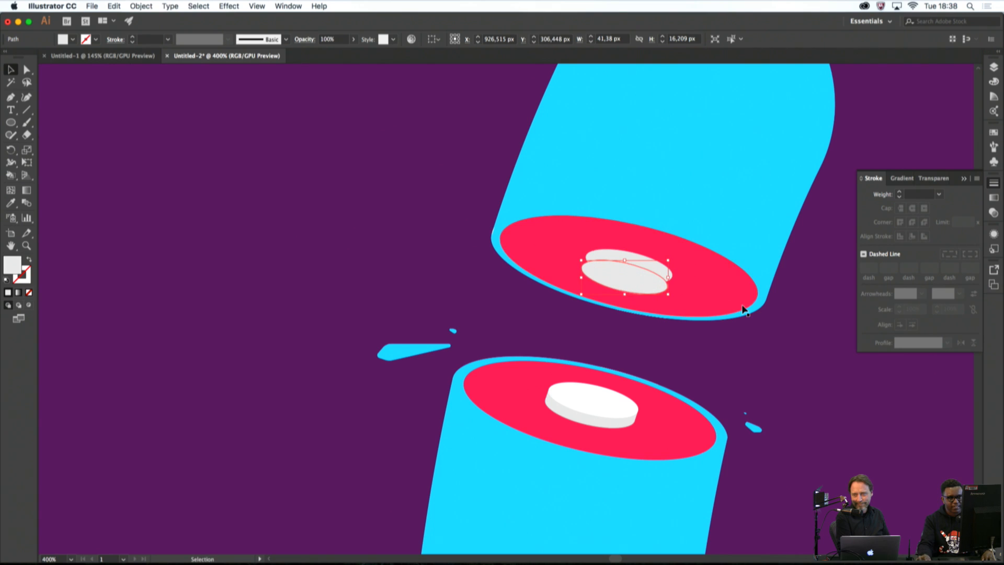
key(i)
click(605, 398)
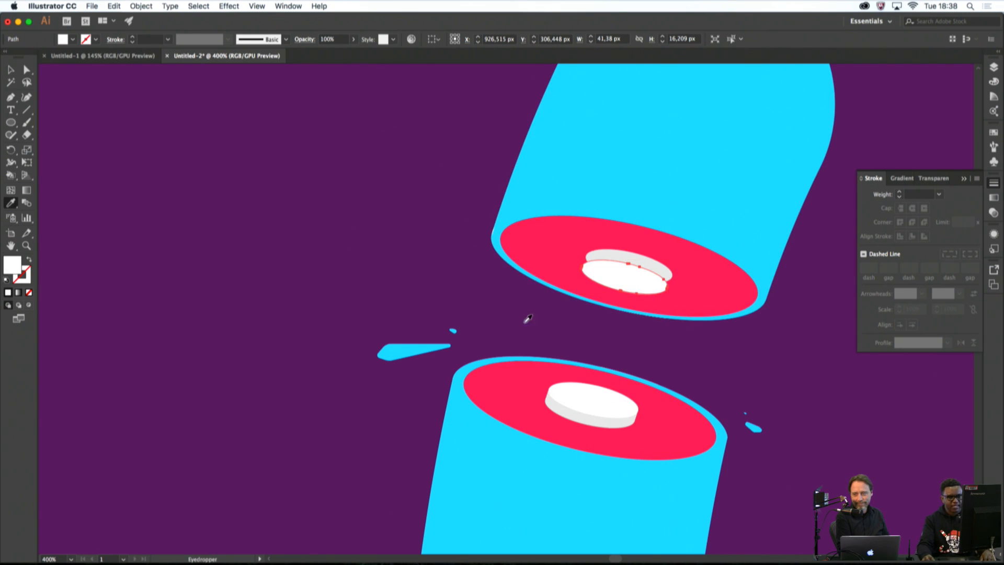
Deselect everything and start a Pen tool shape at the outer side edge of the upper white ellipse
click(11, 97)
super+click(175, 163)
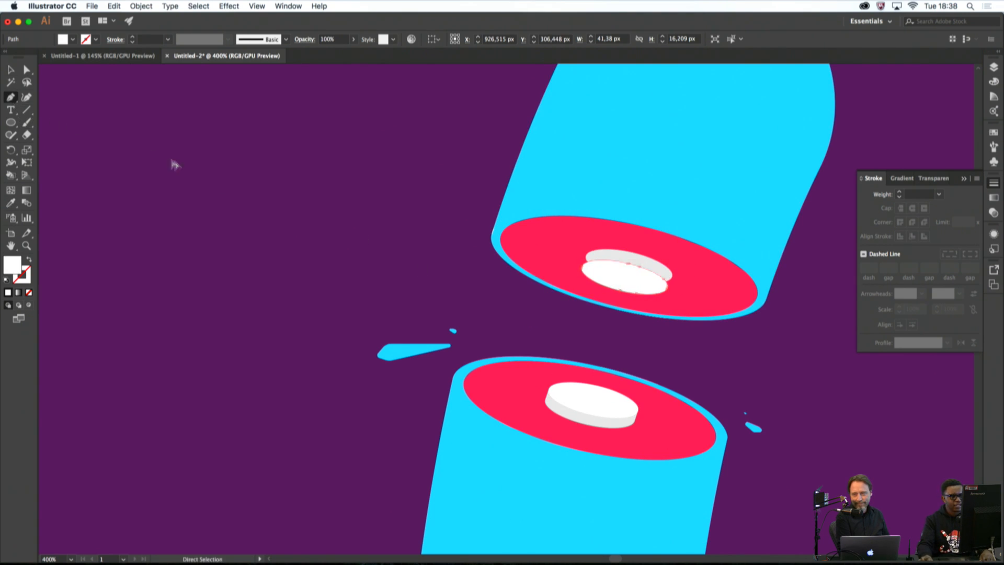
scroll(577, 272, up, 2)
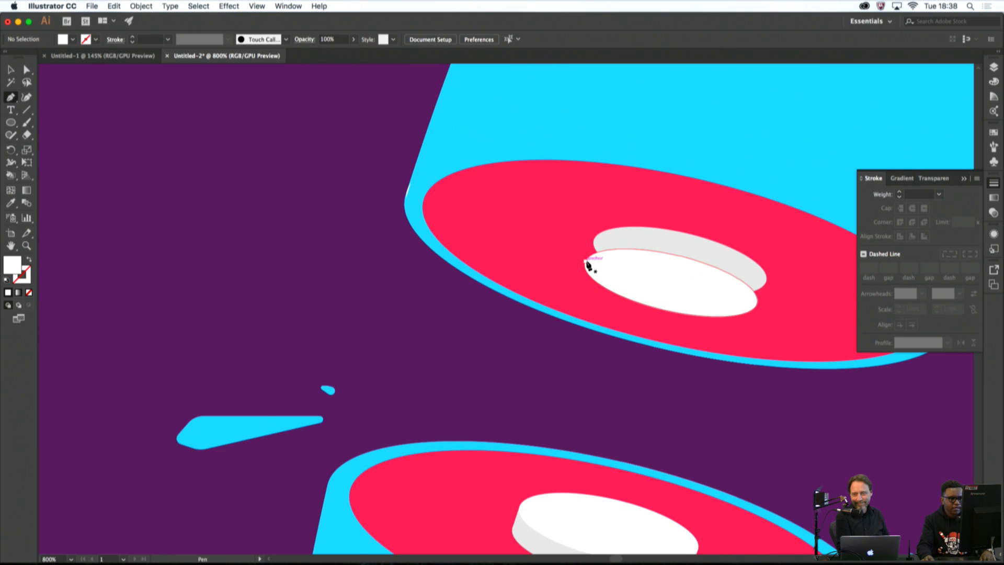
Draw a closed four-corner Pen shape joining the side edges of the grey and white ellipses on the upper piece's bone
click(585, 259)
click(594, 240)
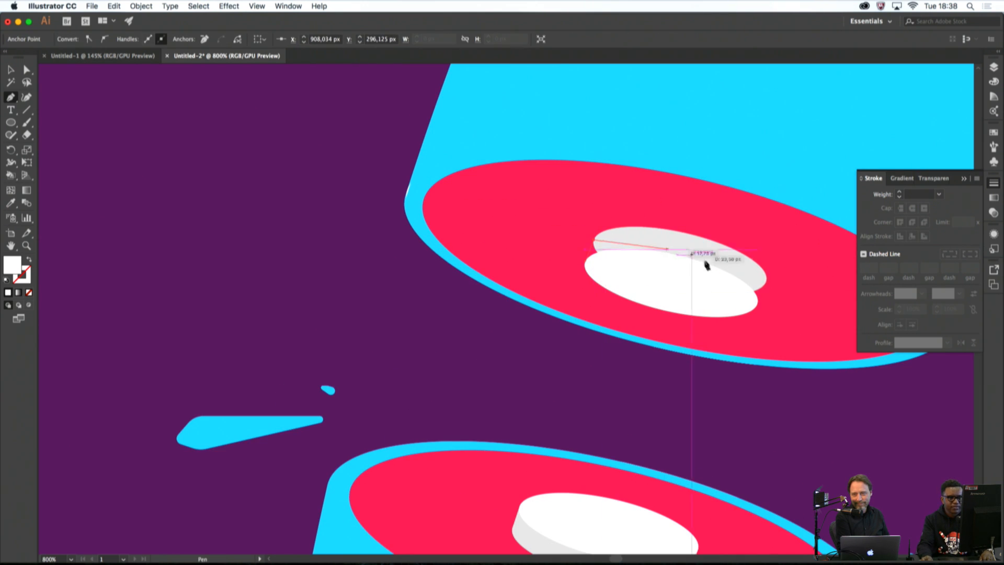
click(766, 277)
click(757, 302)
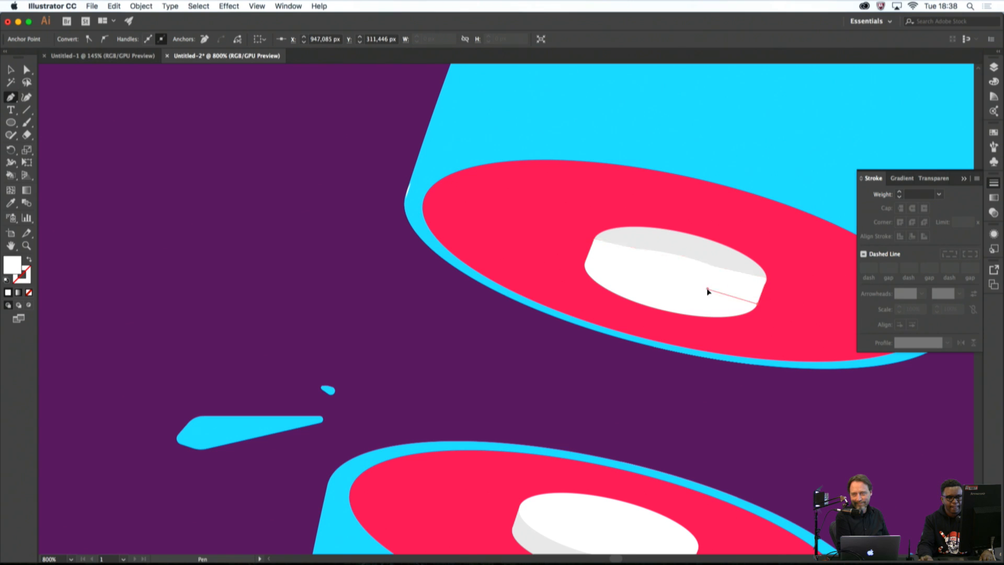
click(586, 259)
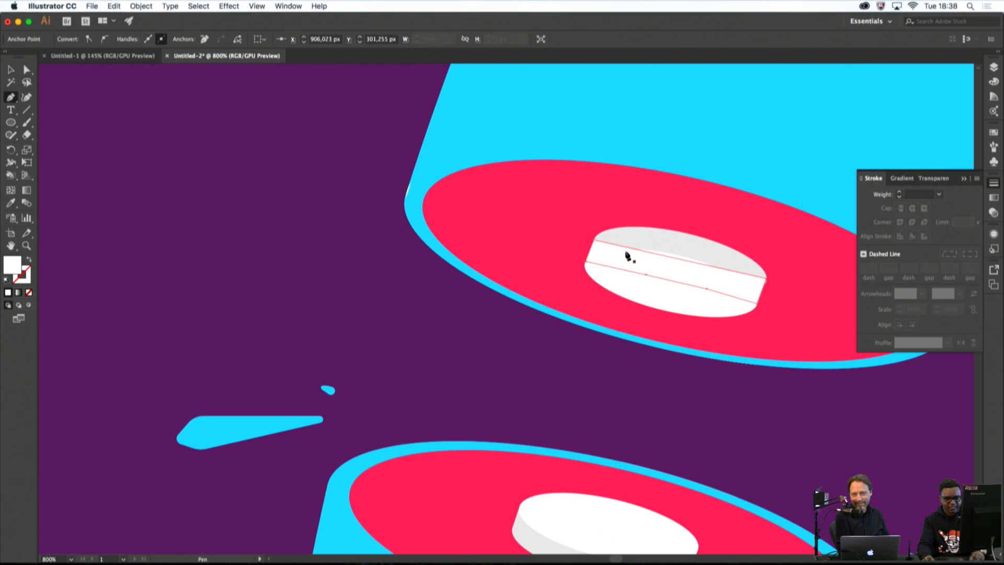
Fill the new connecting shape with the light grey sampled from the bone's rear ellipse
key(i)
click(630, 243)
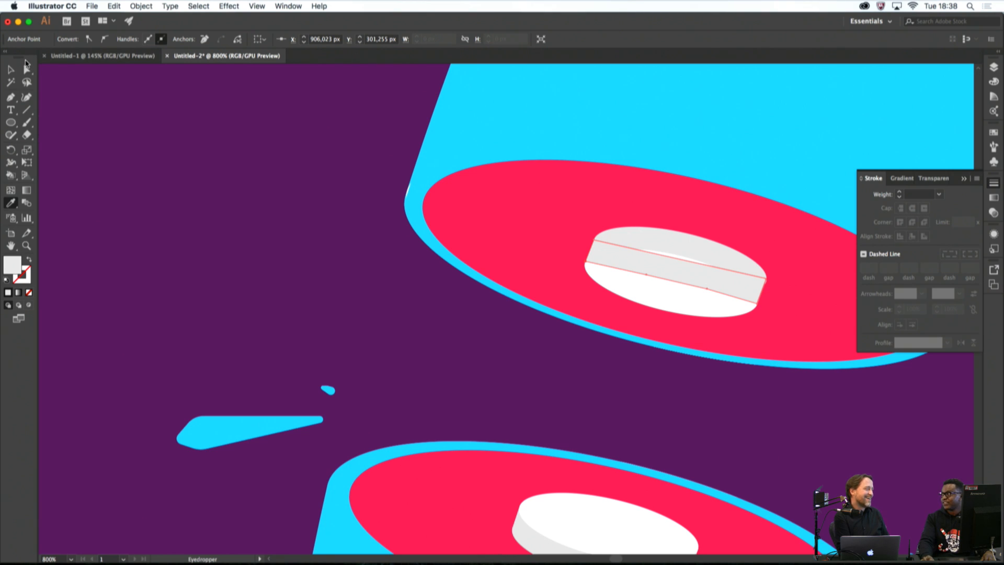
click(11, 66)
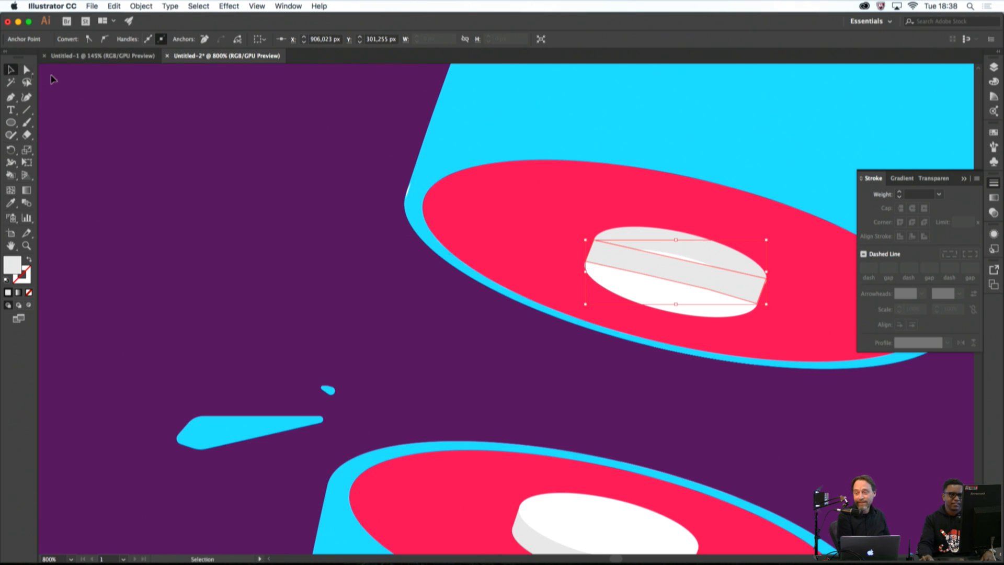
click(262, 191)
click(639, 287)
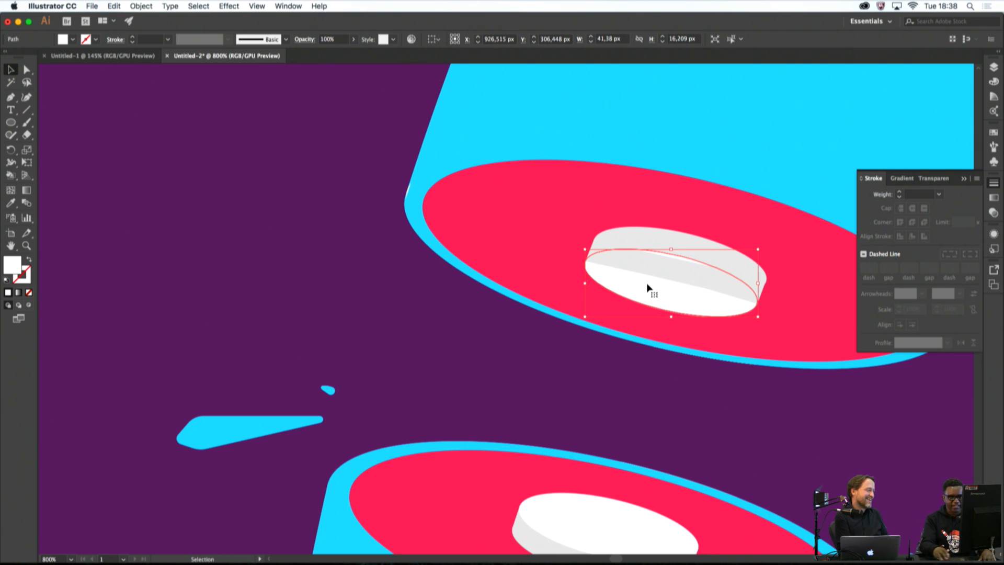
click(650, 386)
scroll(648, 385, down, 2)
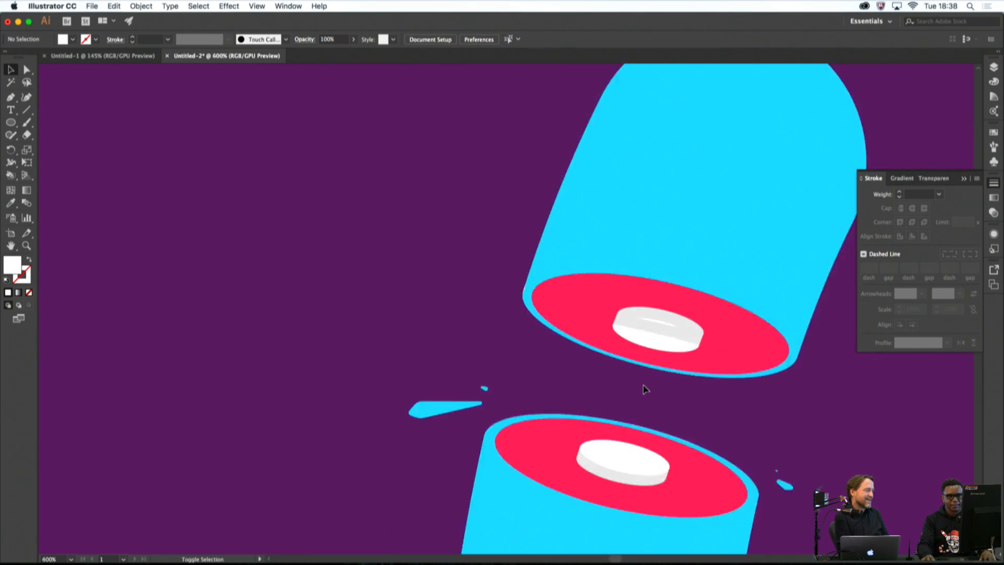
scroll(653, 389, up, 4)
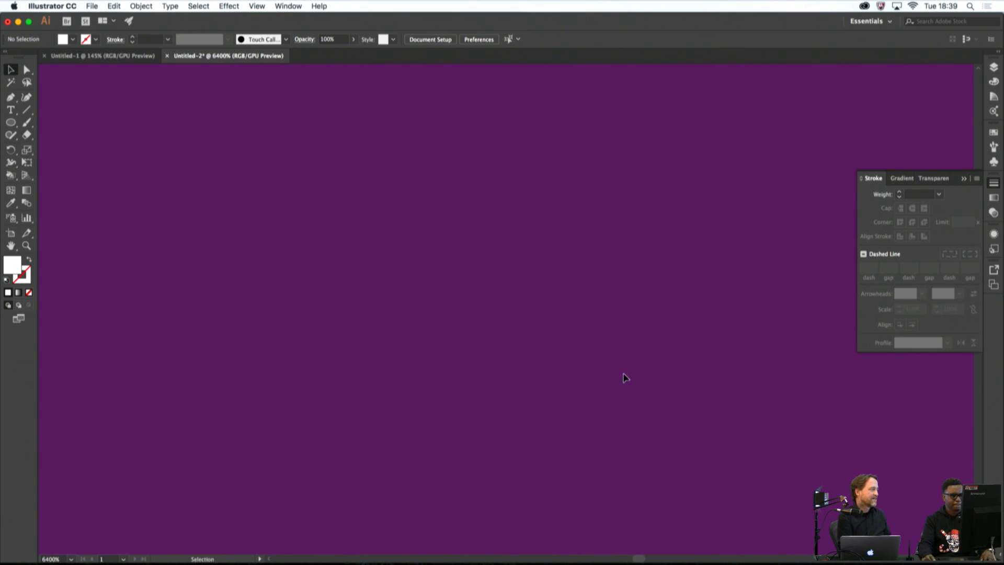
scroll(621, 374, down, 4)
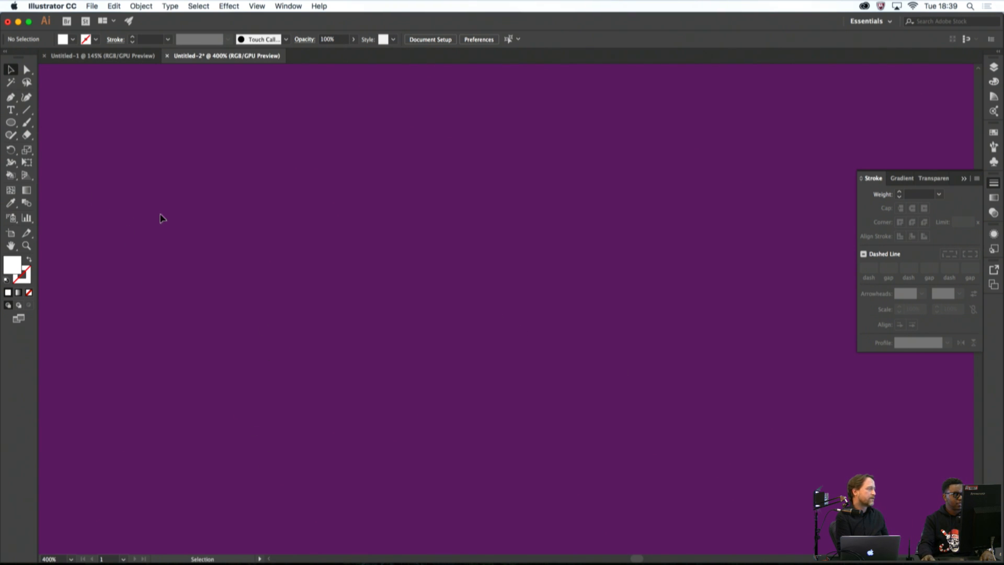
double_click(11, 245)
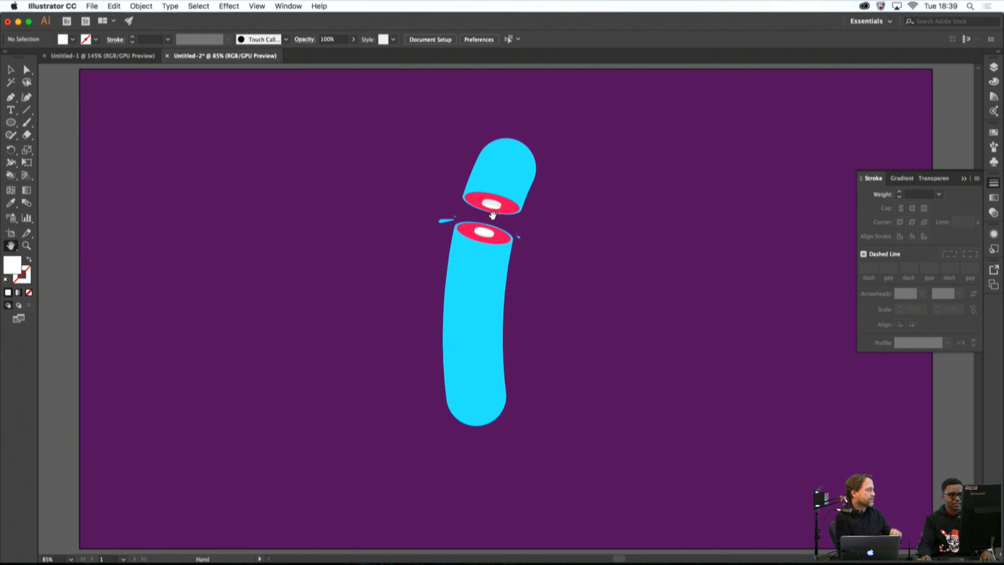
scroll(493, 210, up, 5)
scroll(486, 197, up, 2)
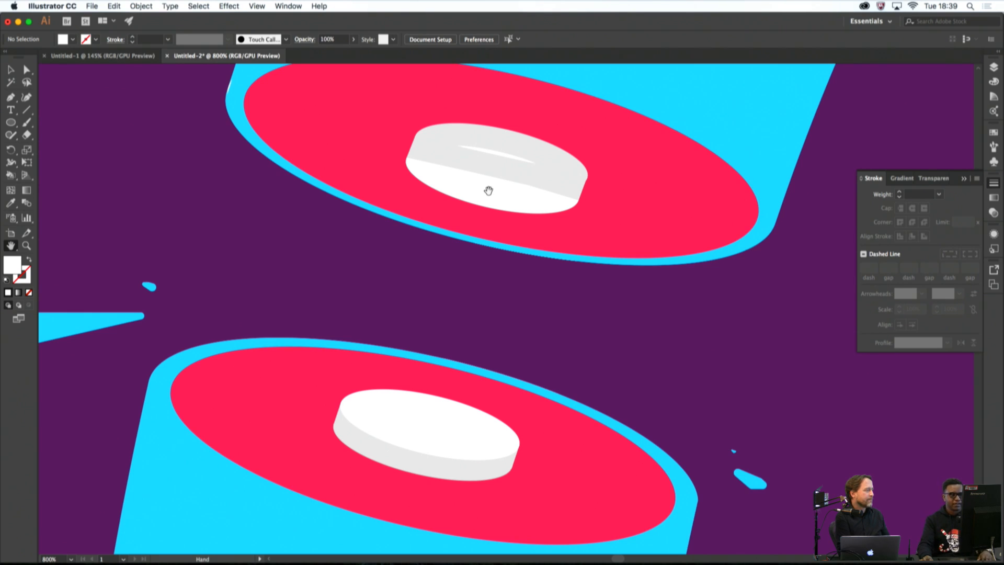
Bring the upper bone's white ellipse in front of the light grey side shape
click(11, 69)
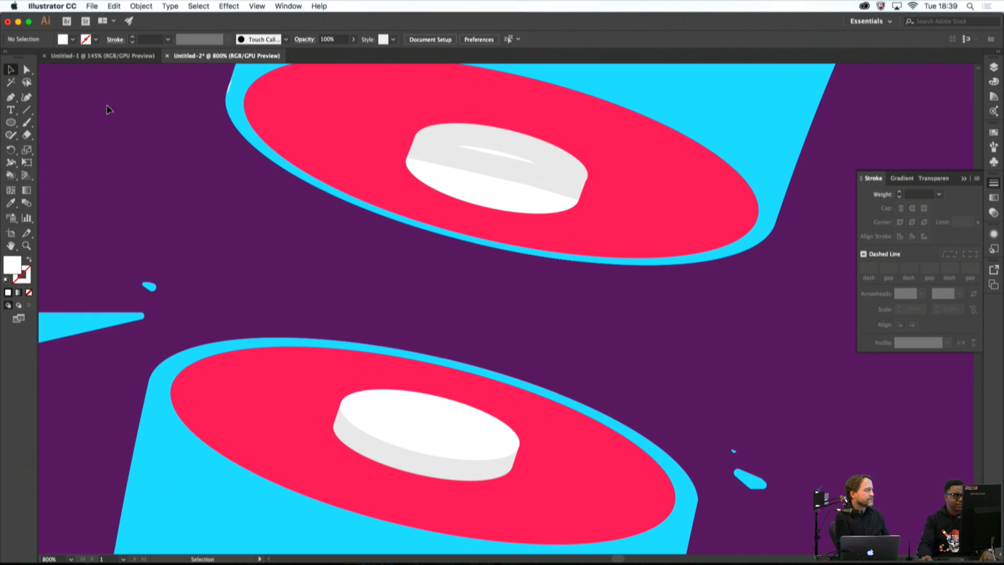
click(523, 206)
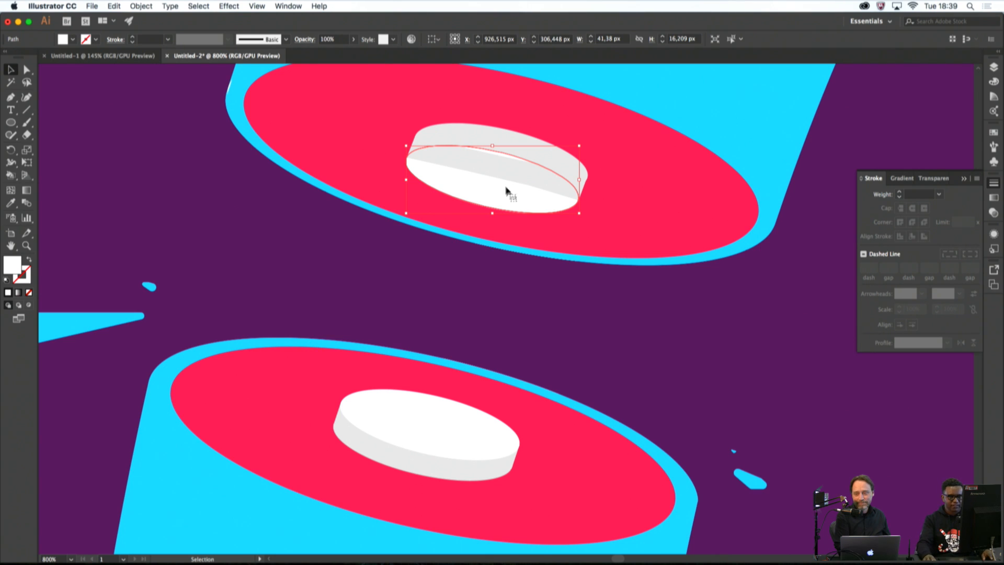
right_click(506, 190)
mouse_move(580, 349)
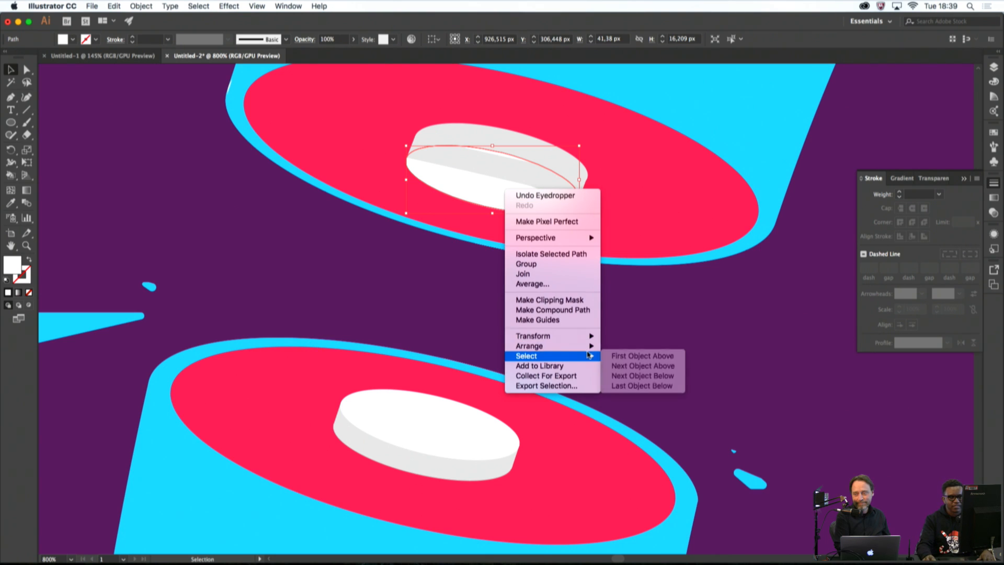
click(665, 346)
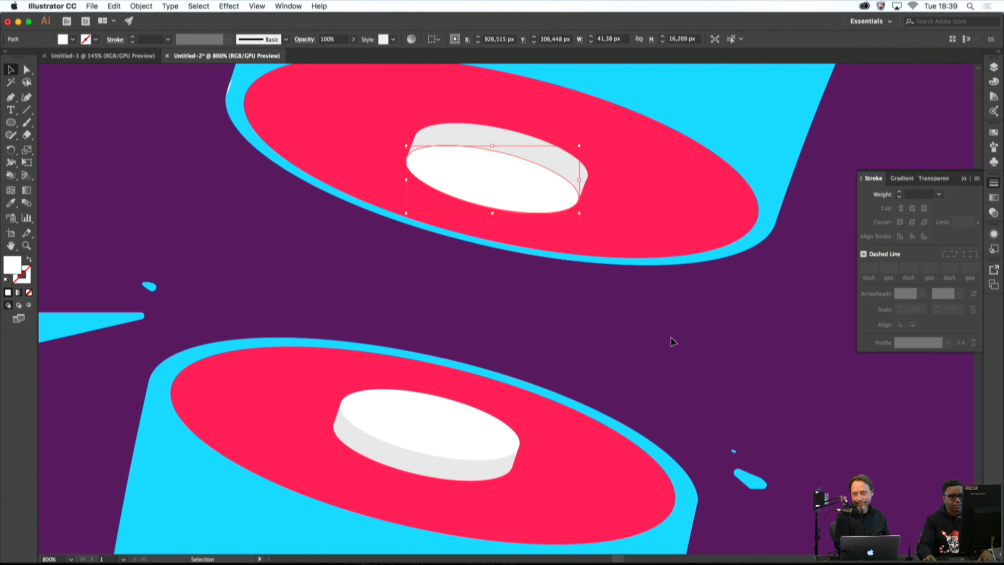
click(666, 346)
Duplicate the upper bone's white ellipse in place and scale the copy around its centre to about 13.6 by 5.3 px
scroll(666, 345, down, 6)
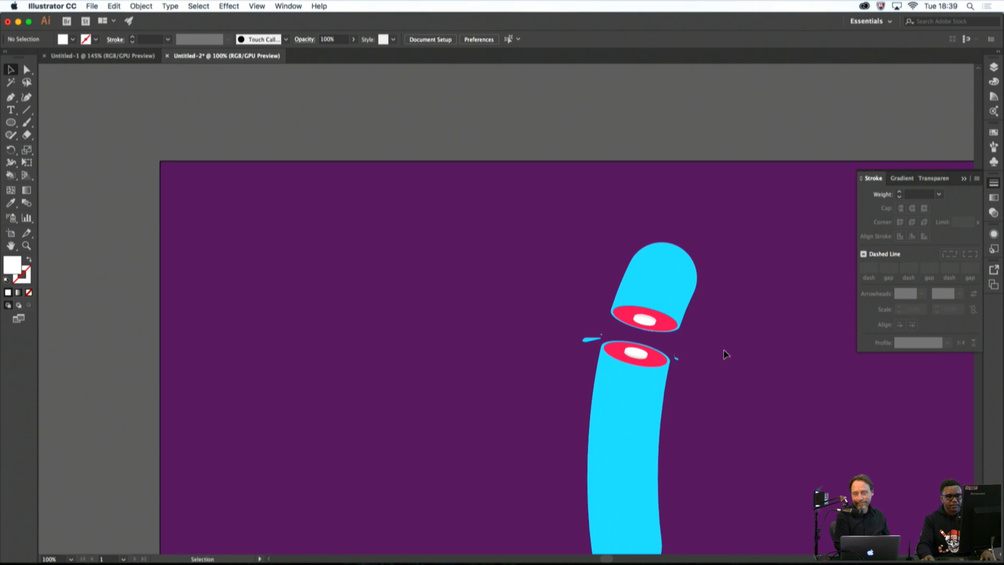
scroll(723, 355, up, 6)
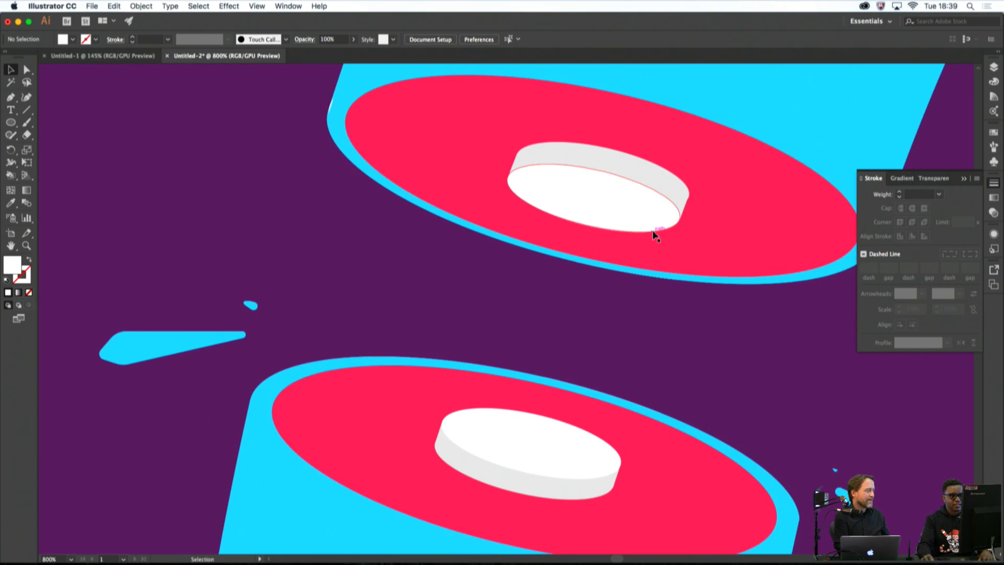
click(623, 219)
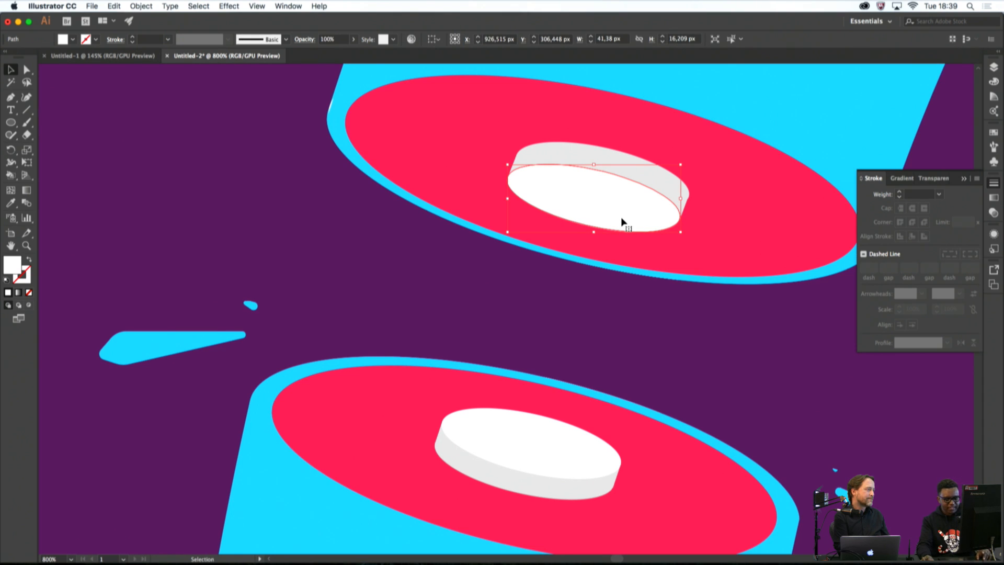
key(a)
key(v)
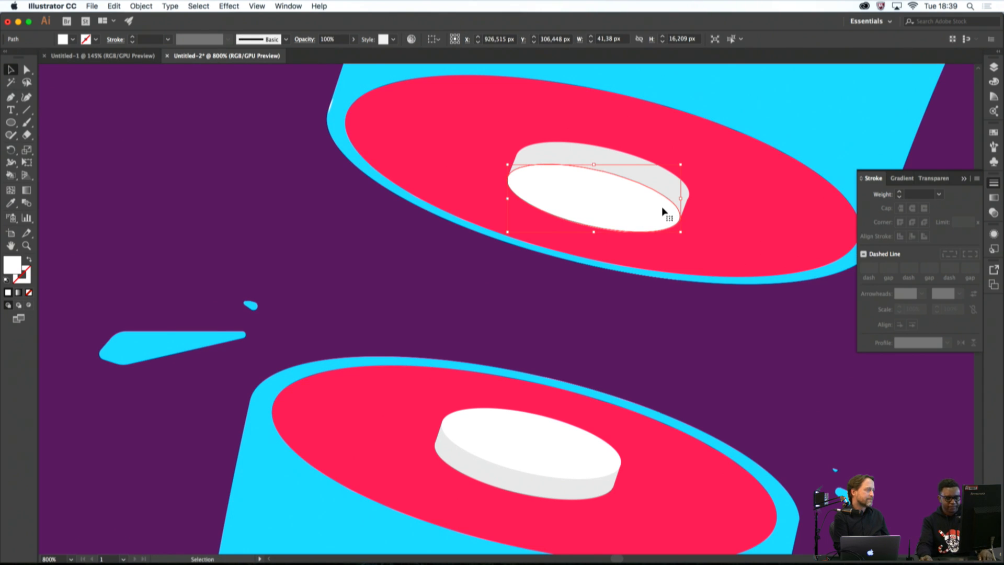
drag(679, 163, 654, 192)
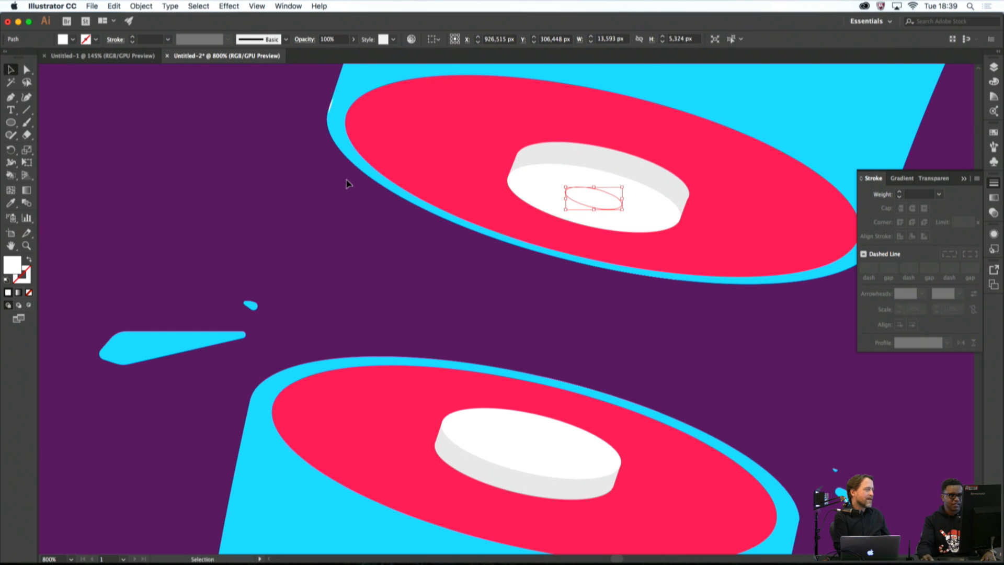
Fill the small ellipse at the centre of the upper bone with dark grey #282828
double_click(20, 264)
click(363, 333)
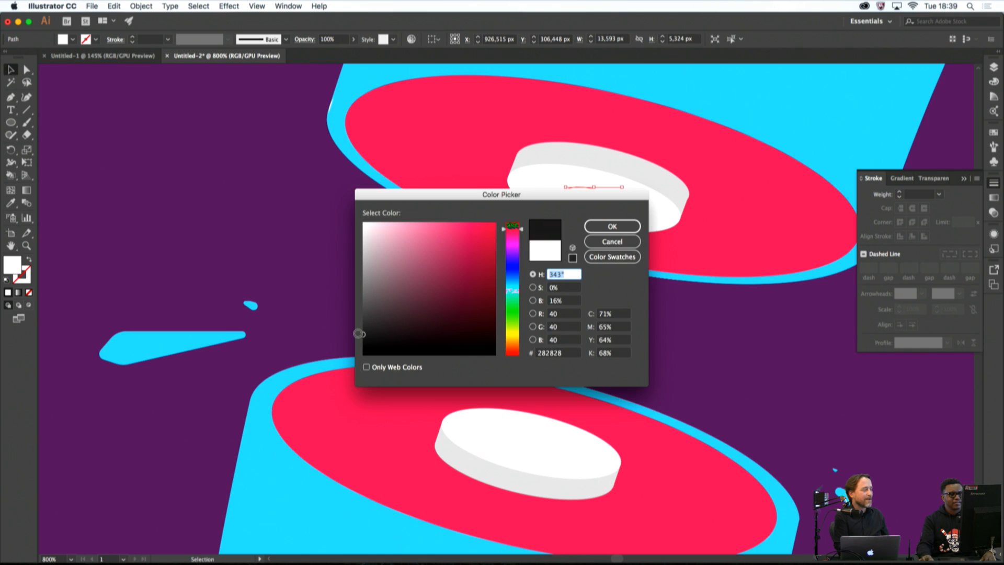
click(612, 226)
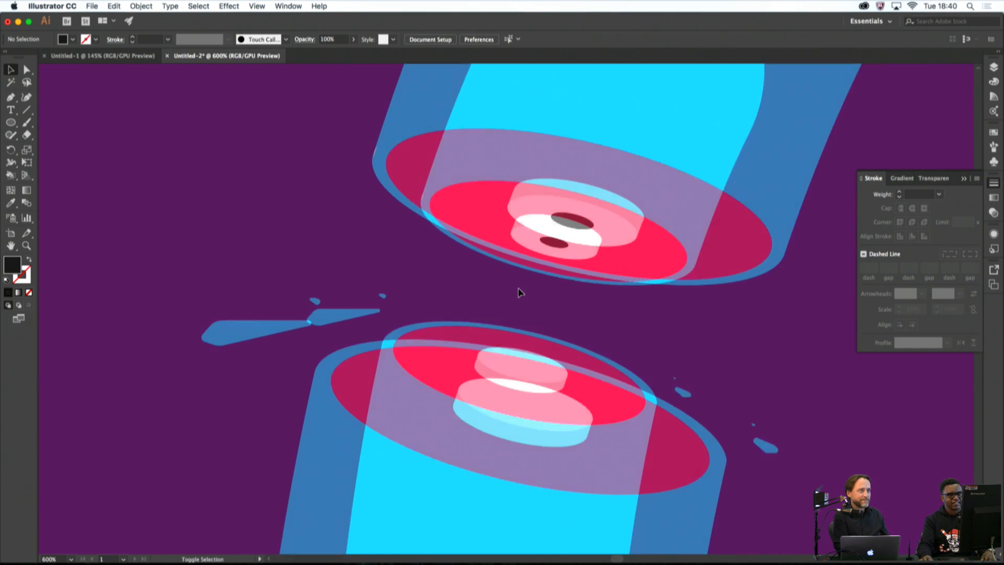
Lighten the small centre ellipse's fill to medium grey #5B5B5B
scroll(518, 288, down, 5)
scroll(528, 277, up, 8)
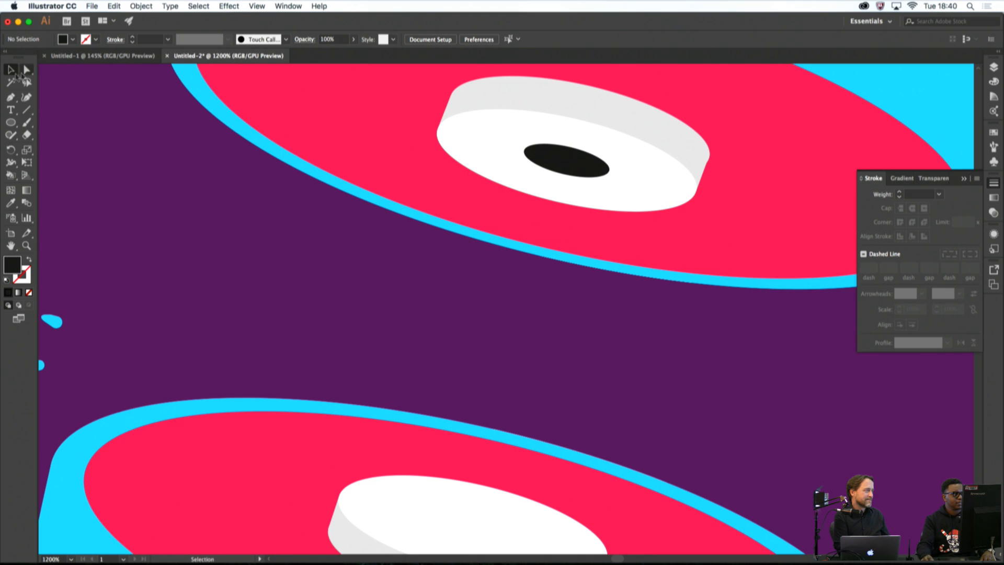
click(553, 166)
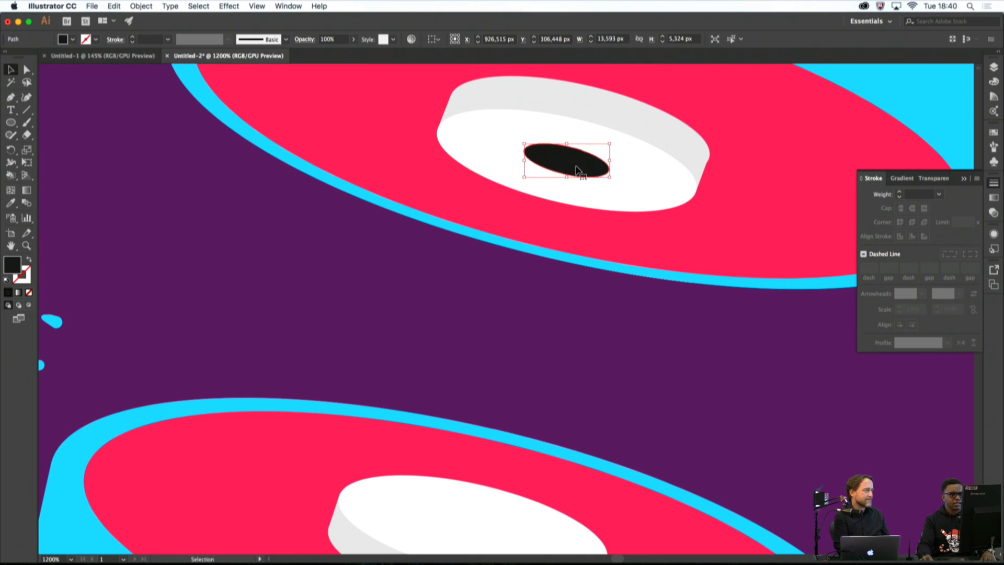
double_click(15, 266)
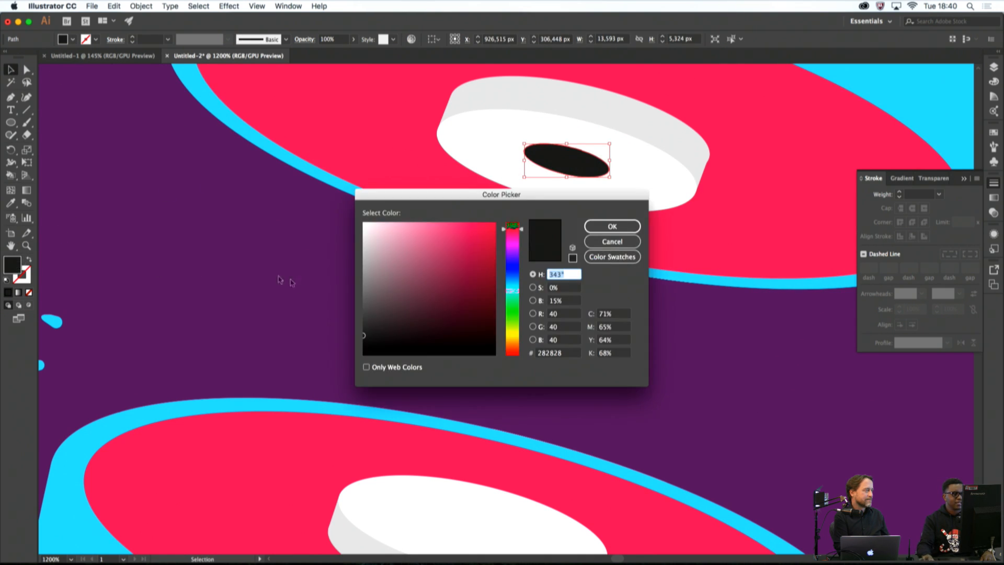
drag(375, 336, 355, 306)
click(594, 227)
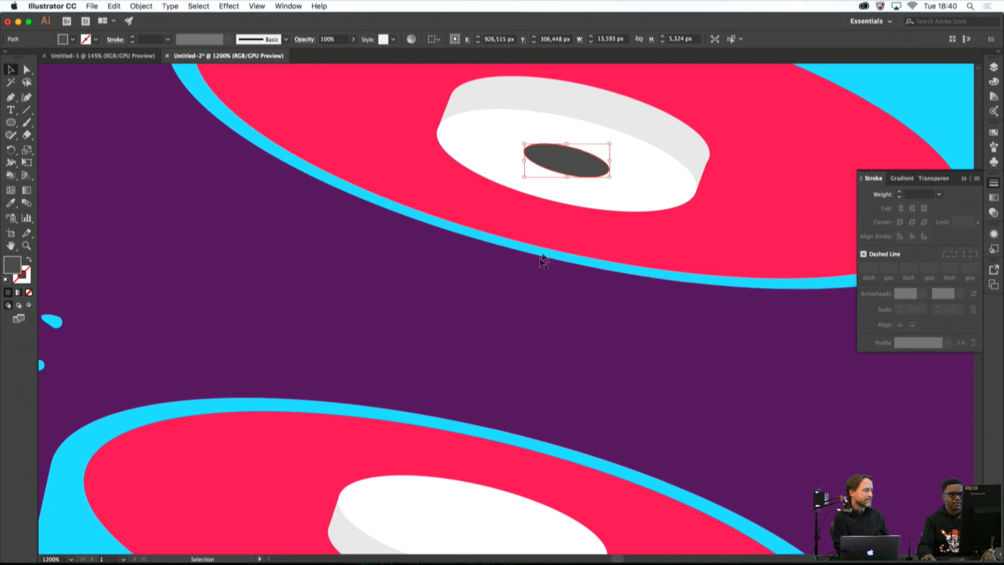
click(530, 290)
Duplicate the small grey ellipse, offsetting the copy slightly up and right to about X 927.7, Y 304.4 px
right_click(574, 164)
click(574, 161)
click(572, 160)
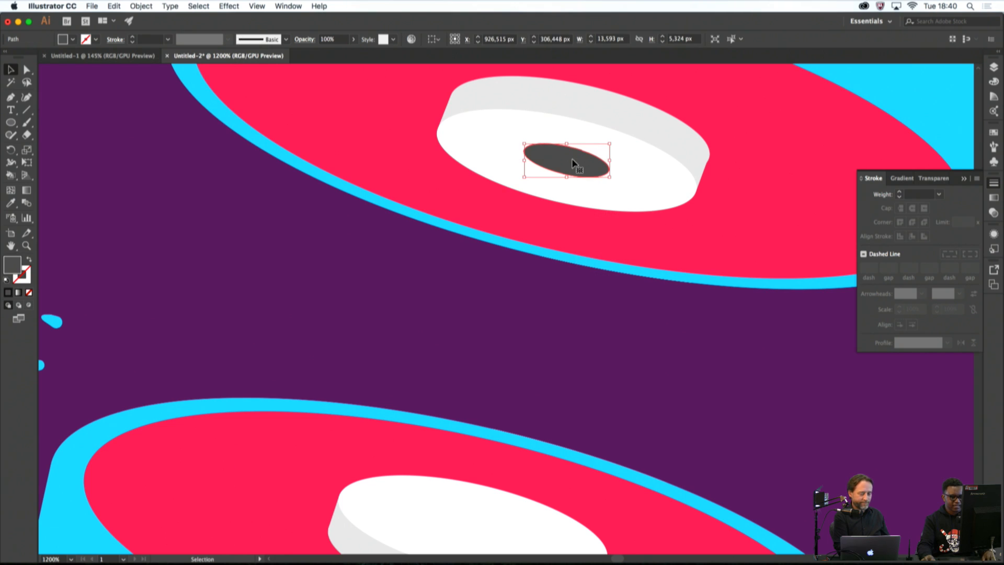
drag(574, 162, 574, 150)
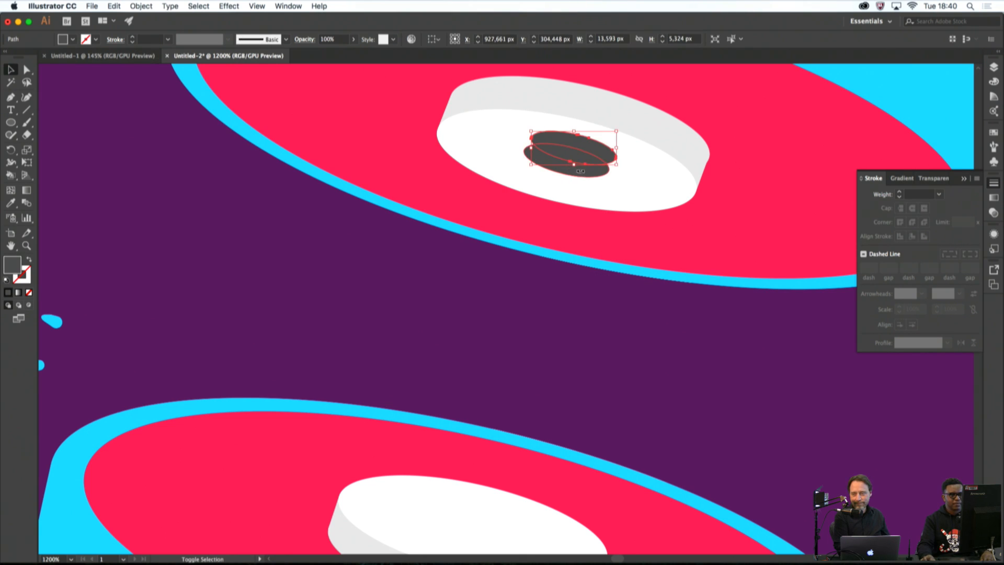
Remove the part of the offset copy lying outside the original small grey ellipse with the Shape Builder
shift+click(580, 170)
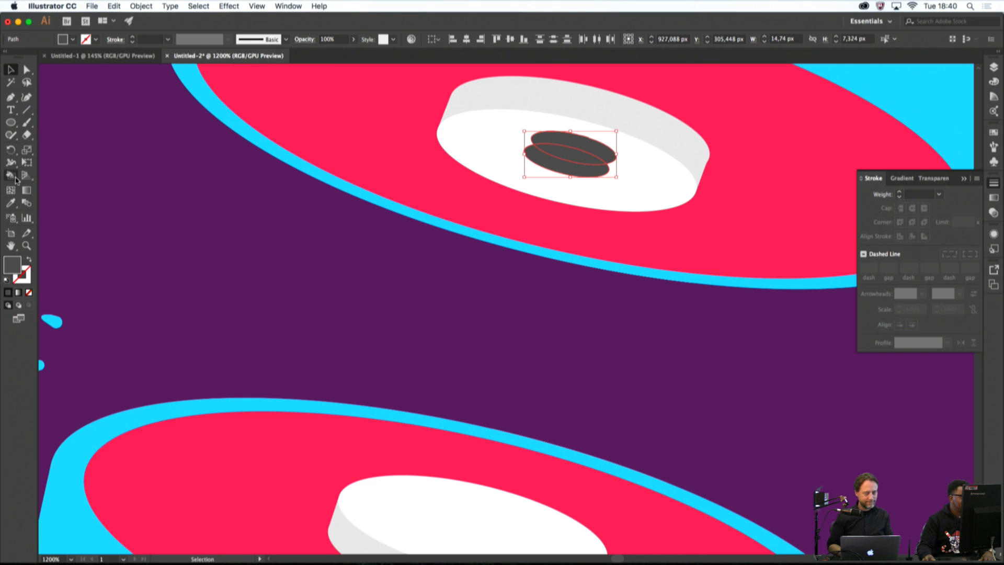
click(14, 179)
click(69, 175)
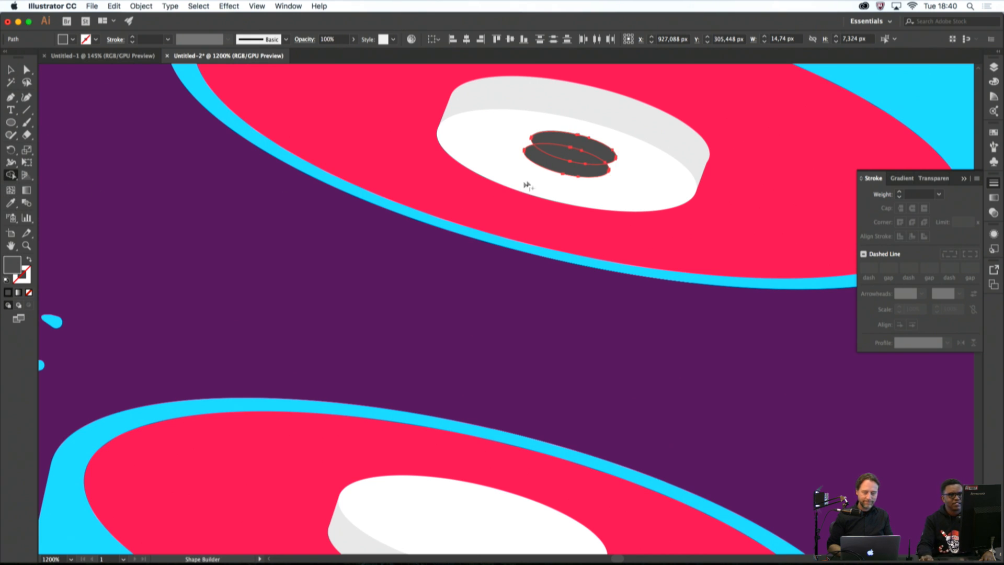
alt+click(580, 145)
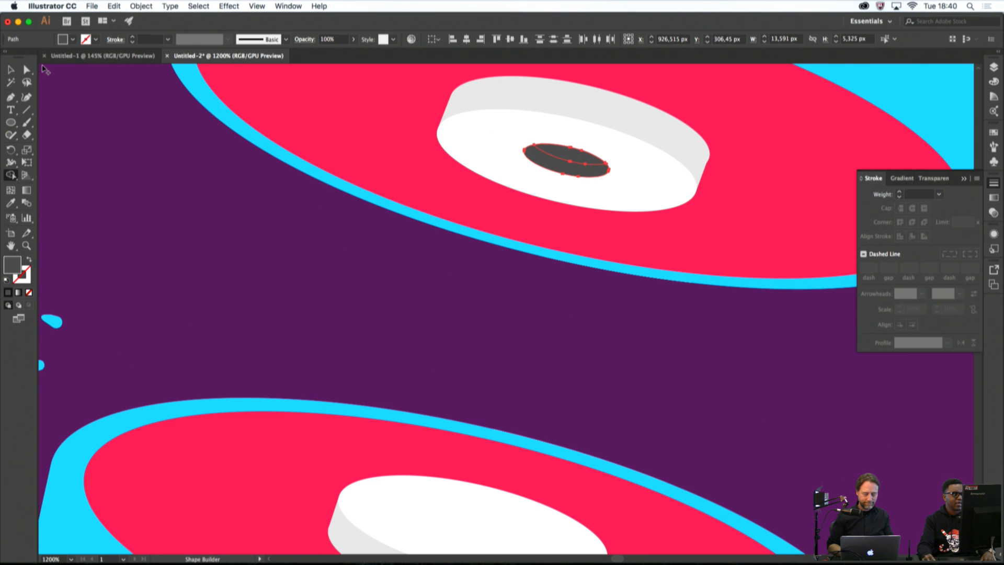
click(11, 69)
click(376, 165)
Fill the overlapping upper segment of the bone's centre hole with near-black #111111
click(580, 165)
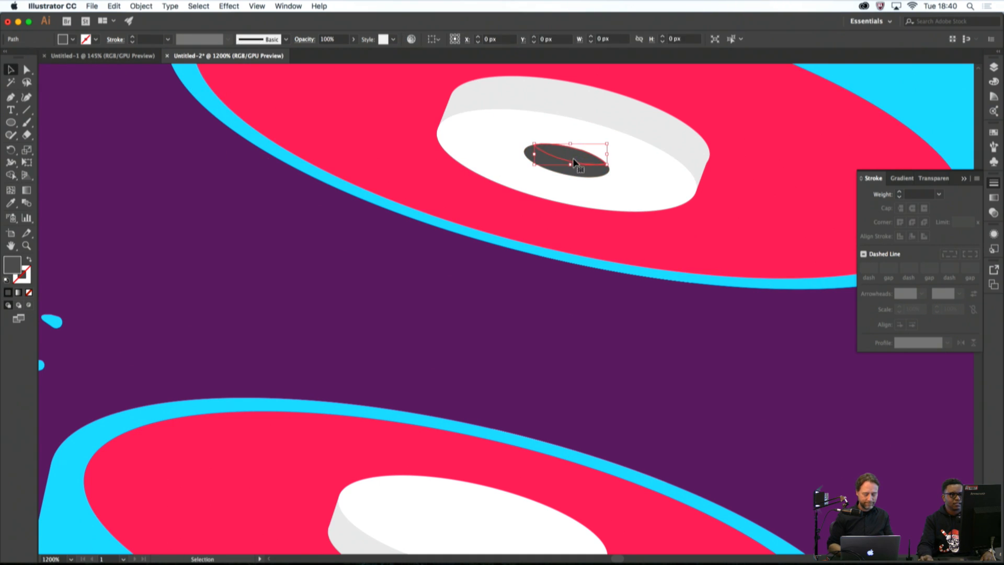
double_click(13, 265)
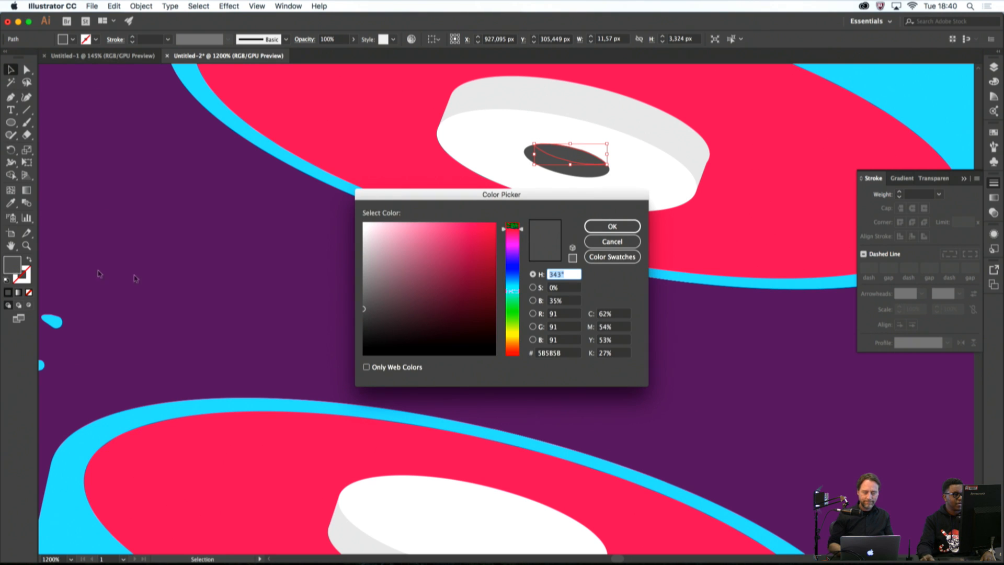
drag(396, 320, 361, 345)
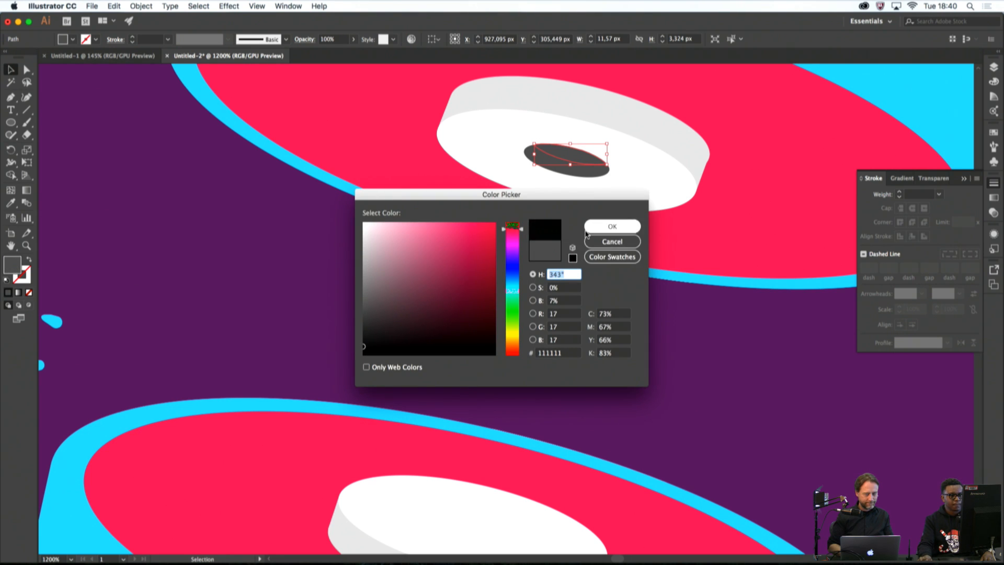
click(612, 227)
click(530, 317)
scroll(529, 317, down, 6)
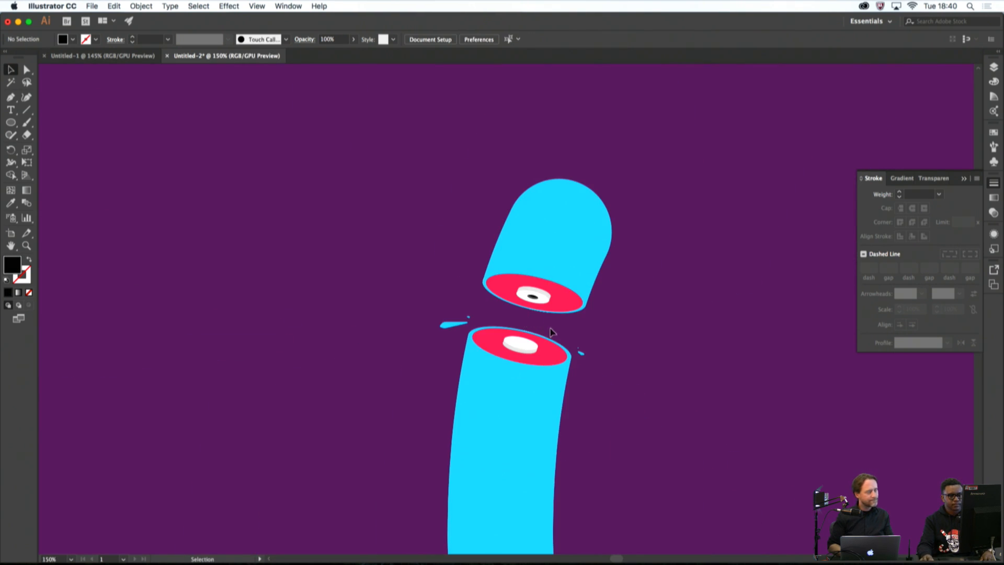
Recolour the grey ellipse of the upper bone's hole to match the light grey of the bone's side, using the Eyedropper
scroll(550, 331, up, 8)
click(515, 276)
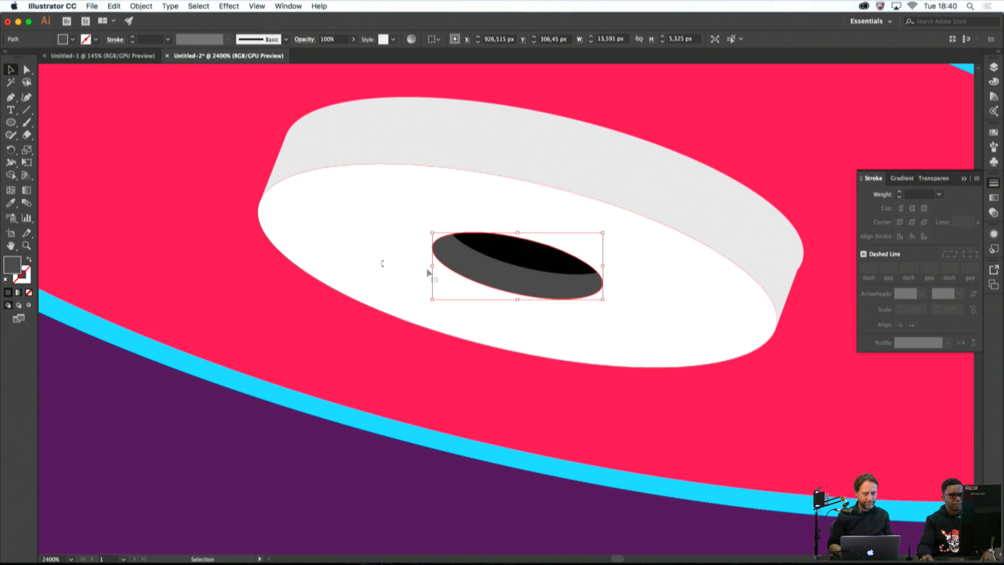
key(i)
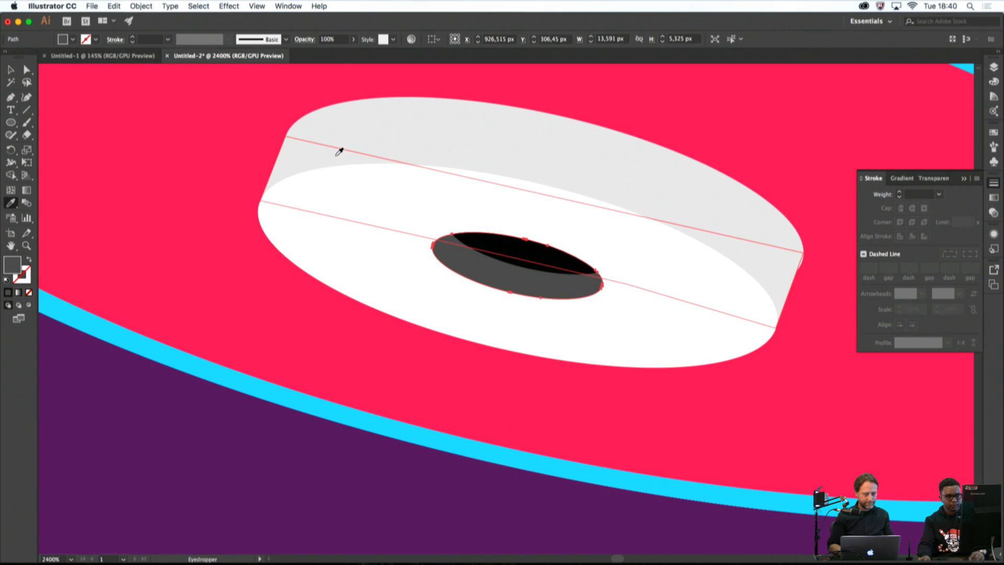
click(338, 149)
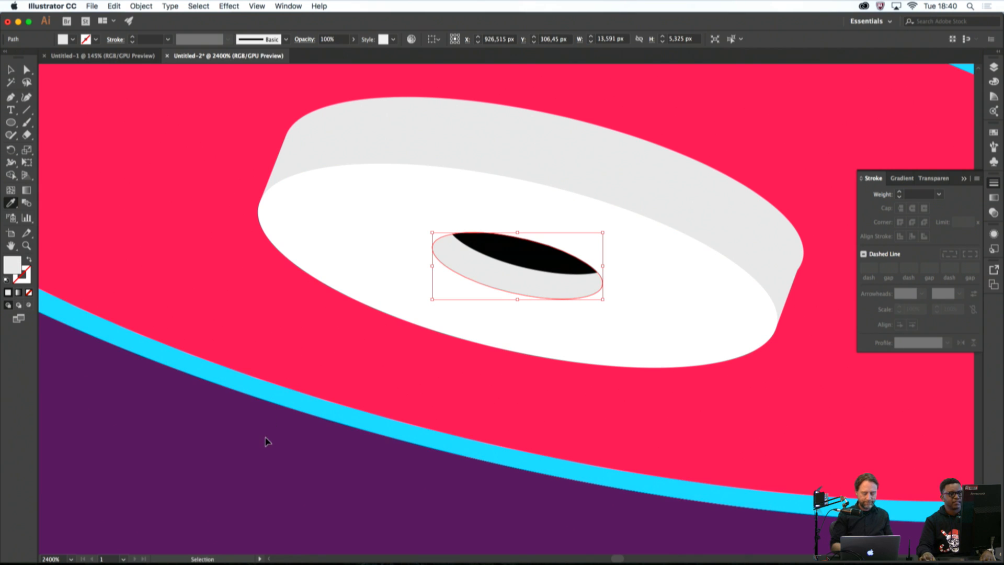
key(shift+super+a)
scroll(265, 434, down, 4)
scroll(272, 421, down, 2)
drag(291, 382, 500, 244)
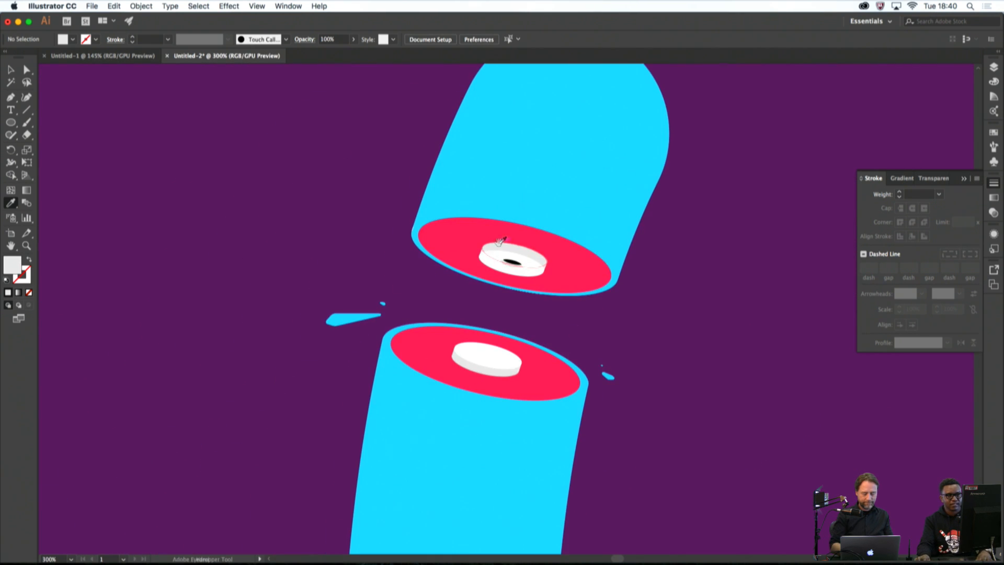
Copy the grey ellipse and black segment onto the lower piece's bone, rotated about half a turn so the black segment faces the front
scroll(501, 271, up, 2)
scroll(502, 269, up, 1)
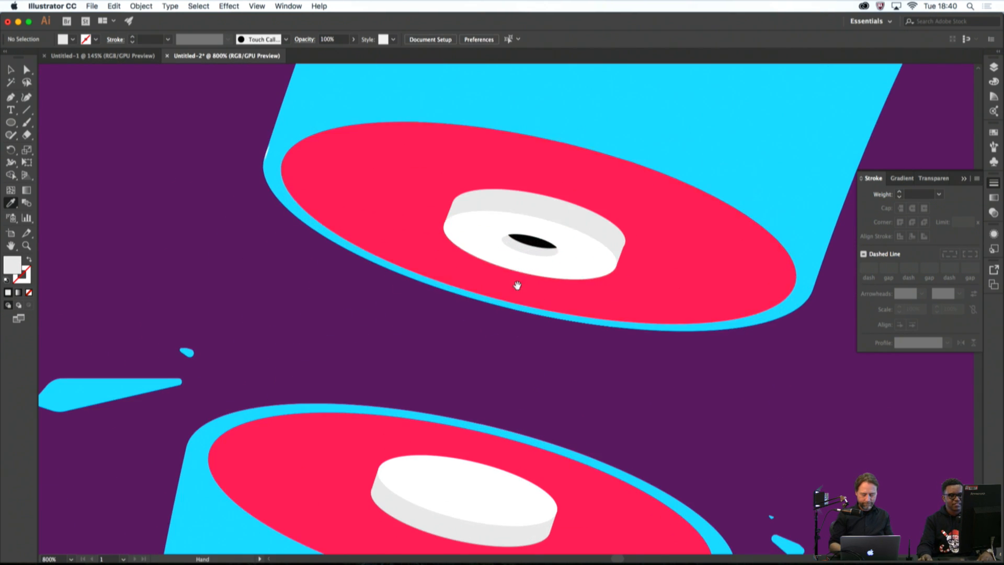
drag(517, 287, 587, 197)
click(10, 69)
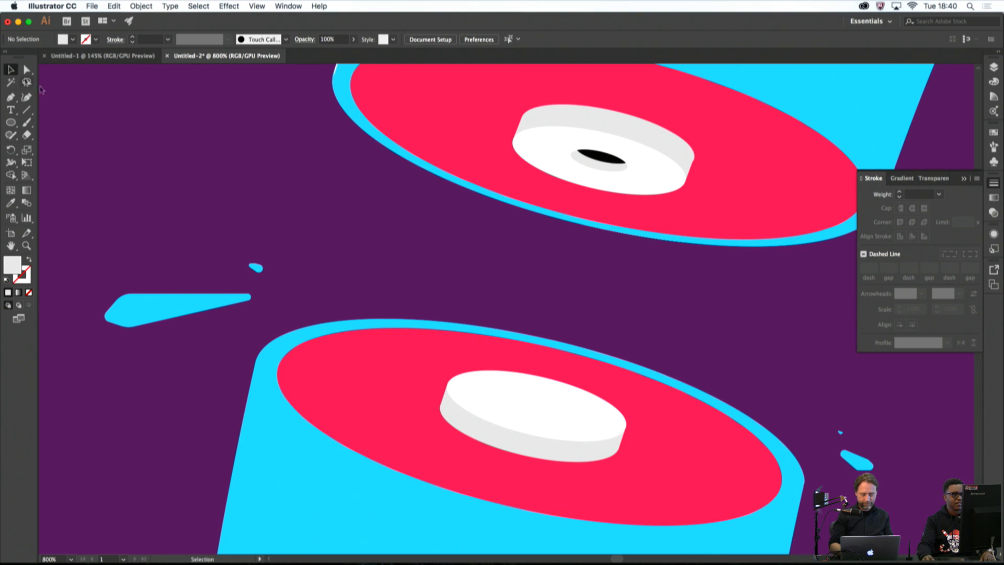
click(601, 163)
shift+click(600, 163)
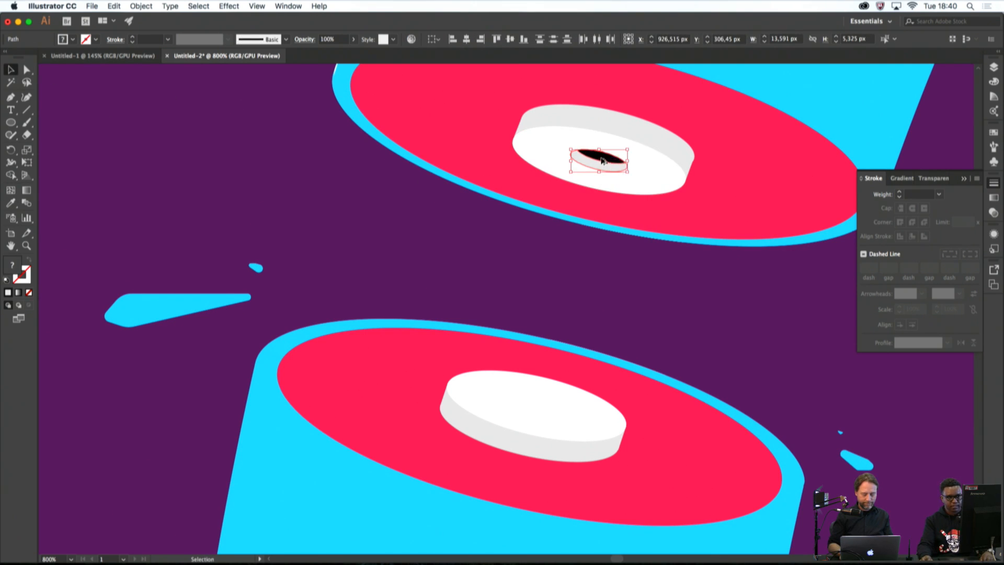
drag(601, 162, 490, 424)
click(546, 313)
scroll(570, 299, down, 5)
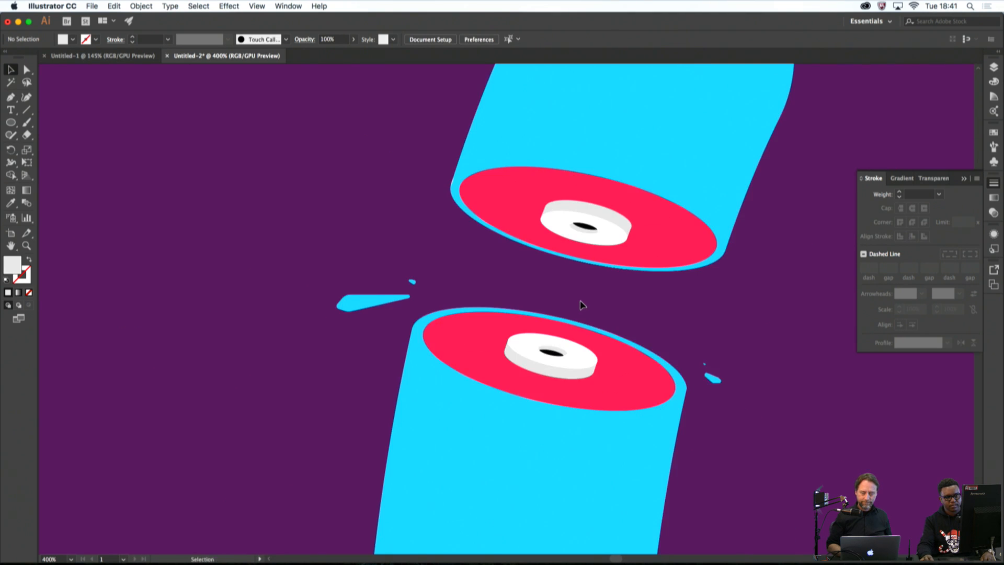
Enlarge the lower bone's hole, with its grey ellipse and black segment, about its centre to about 20.8 × 7.8 px
scroll(600, 311, down, 2)
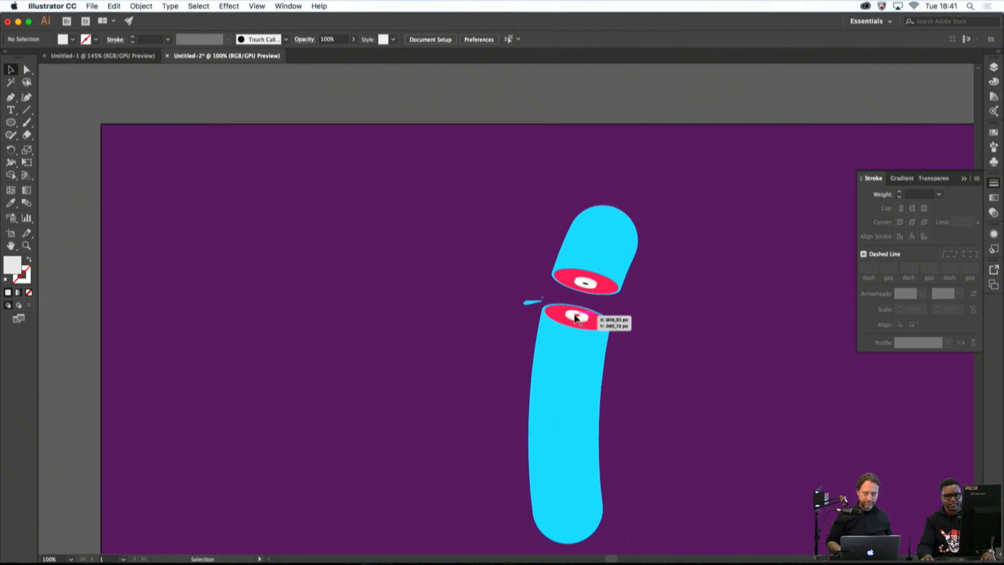
scroll(575, 318, up, 10)
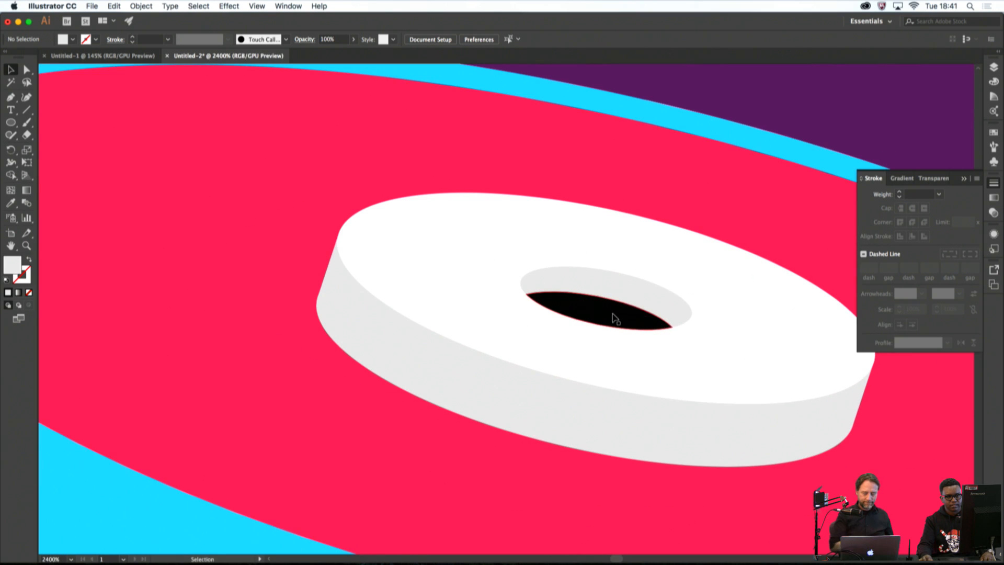
click(615, 318)
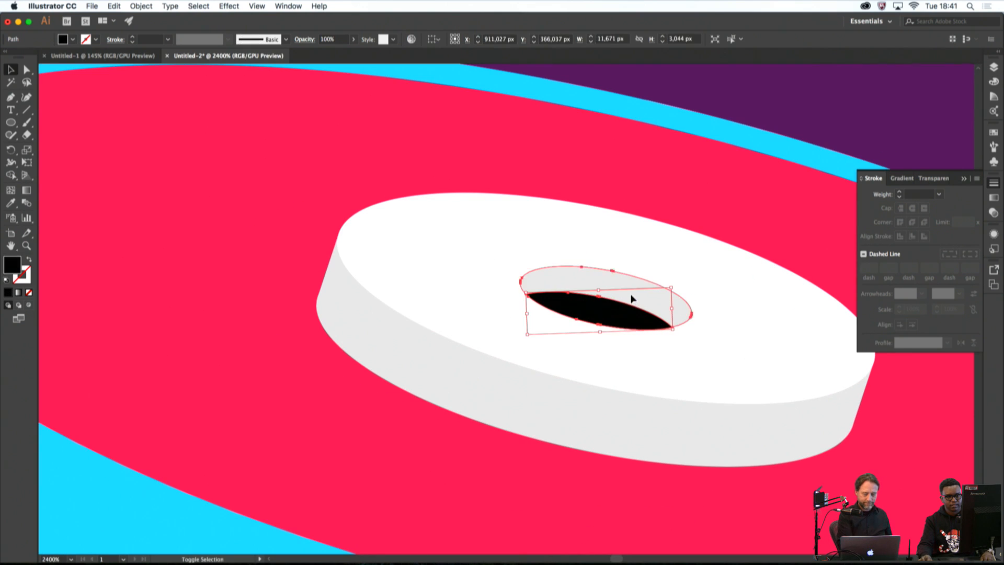
drag(688, 332, 738, 351)
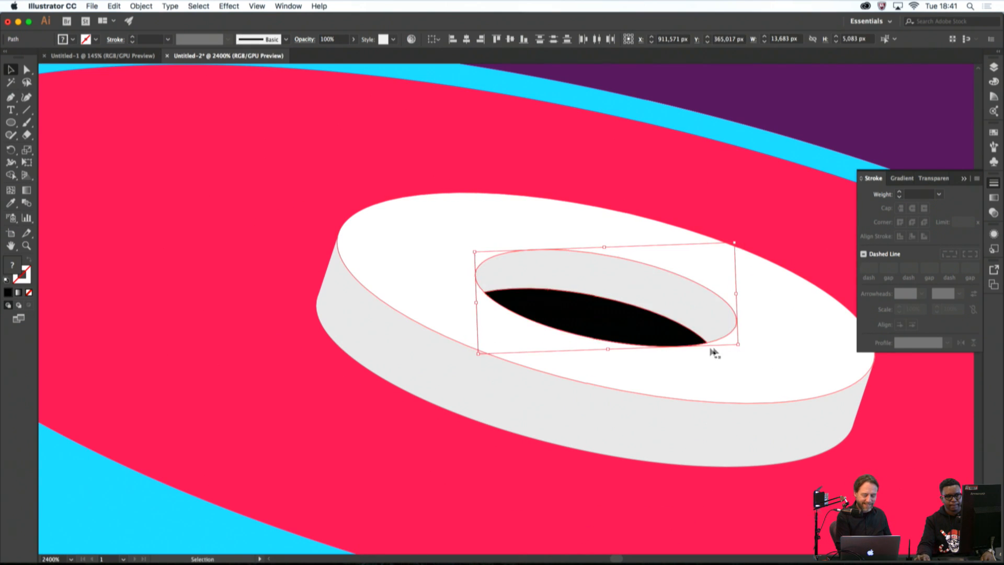
scroll(705, 350, down, 5)
click(774, 321)
drag(734, 309, 653, 334)
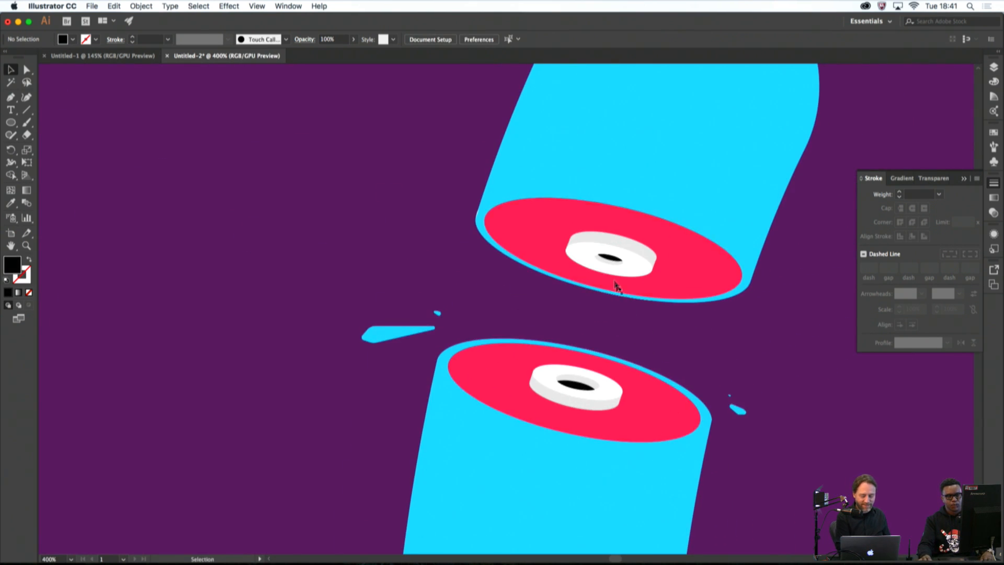
Enlarge the upper bone's hole, with its grey ellipse and black segment, about its centre to about 22.7 × 8.9 px
scroll(614, 265, up, 2)
click(613, 248)
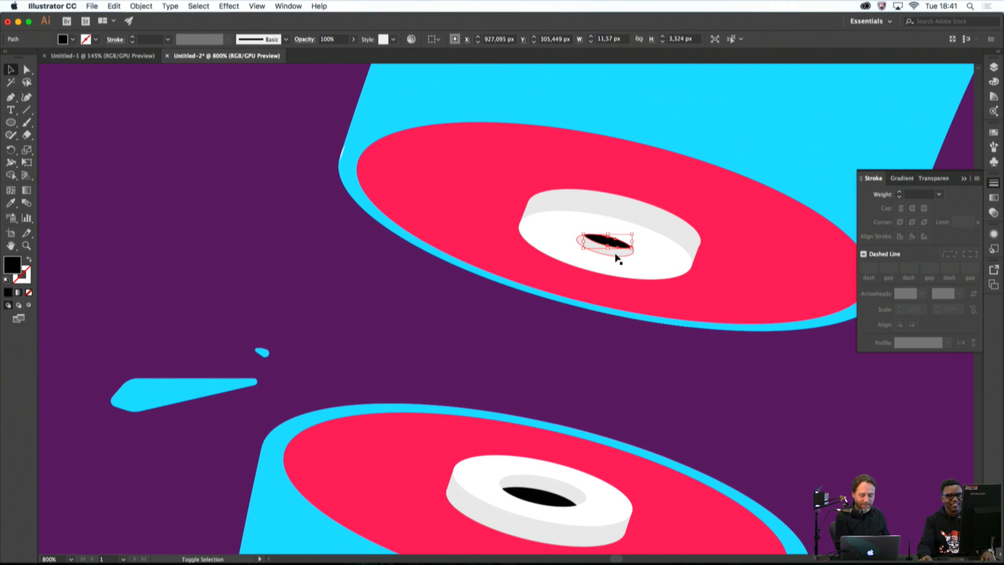
shift+click(617, 258)
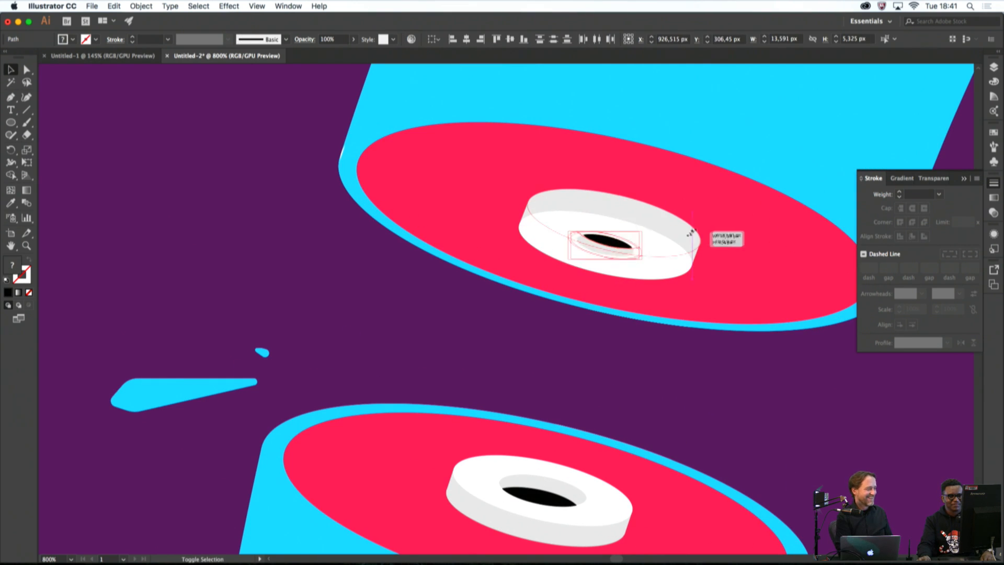
drag(691, 232, 675, 225)
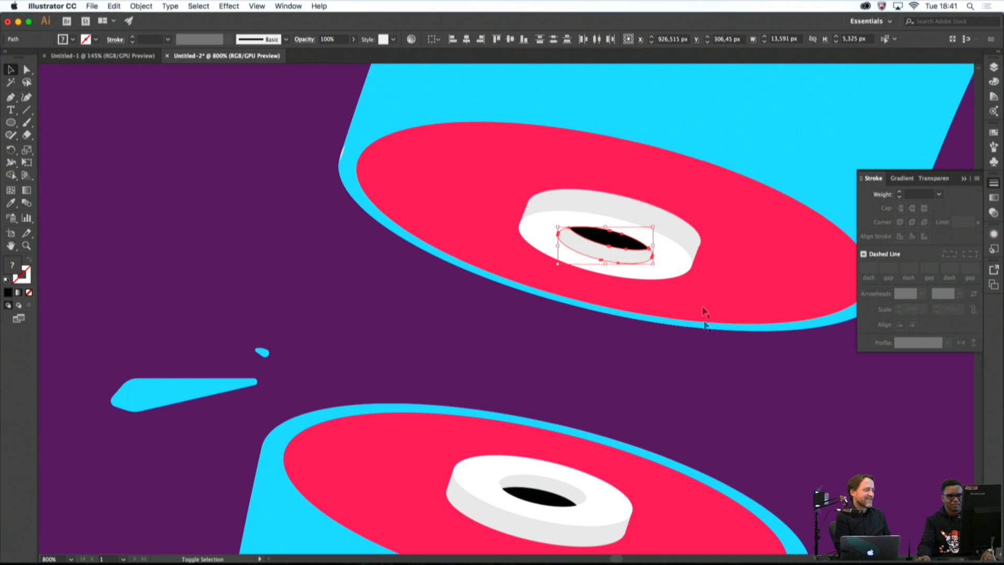
click(699, 365)
key(super+1)
click(698, 361)
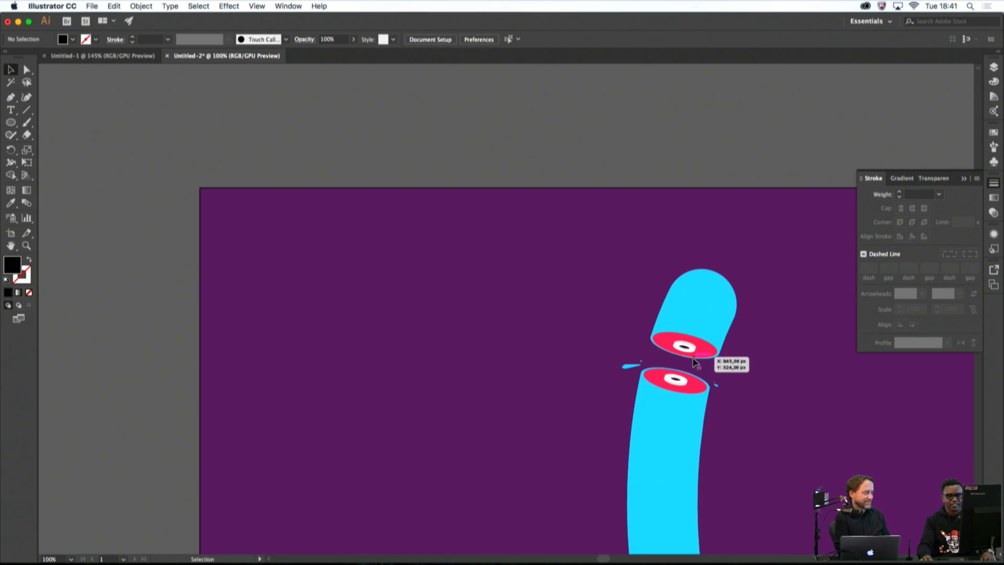
Shrink the upper bone's hole slightly about its centre, scaling the grey ellipse and black segment together
scroll(696, 361, up, 6)
scroll(695, 361, down, 4)
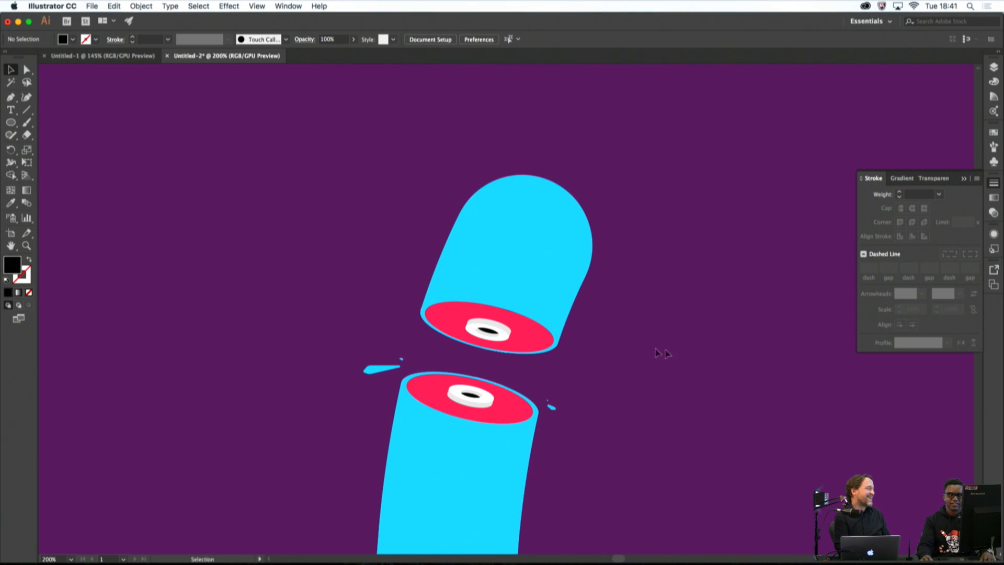
scroll(492, 336, up, 6)
click(490, 331)
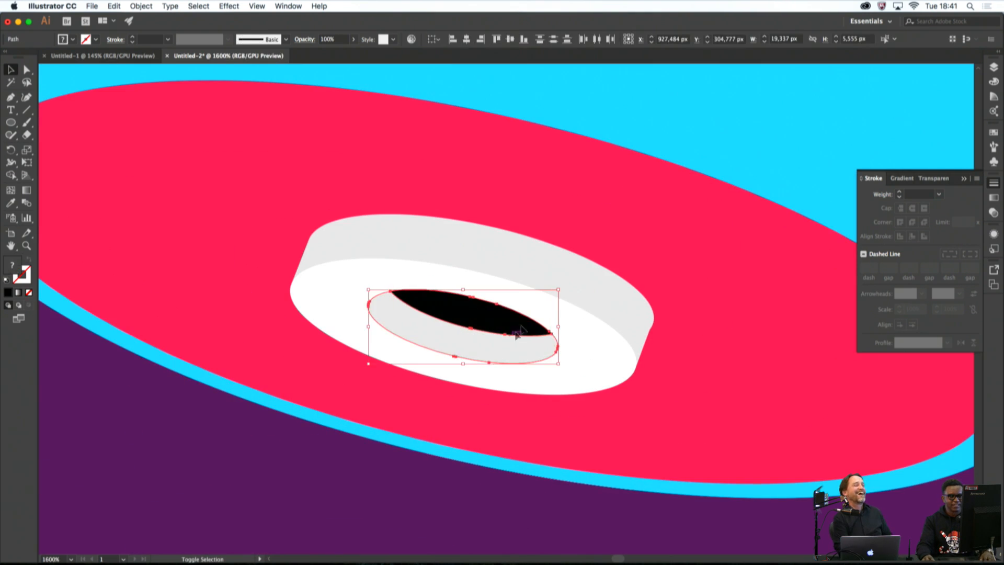
drag(557, 290, 547, 297)
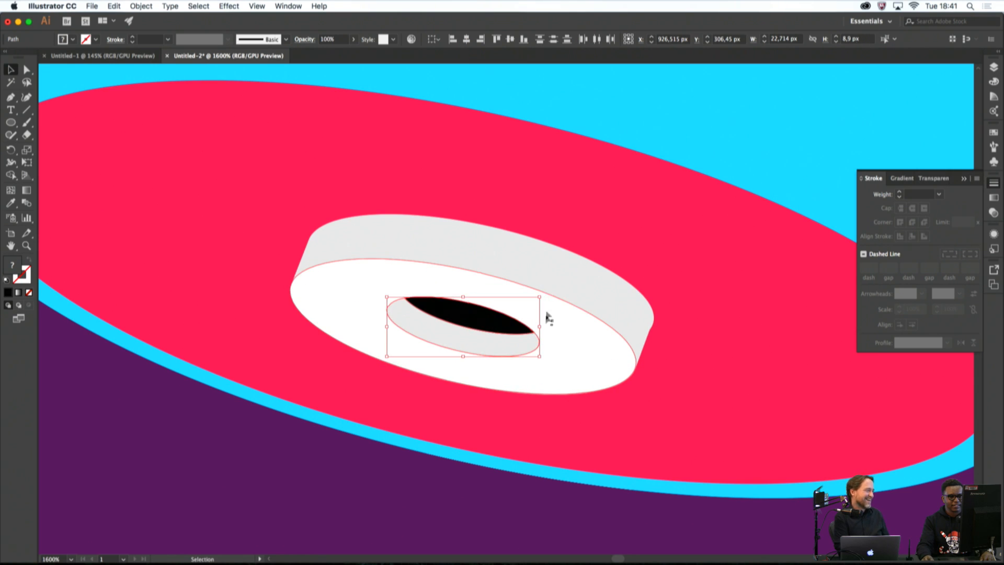
scroll(547, 318, down, 8)
key(super+shift+a)
scroll(591, 416, up, 3)
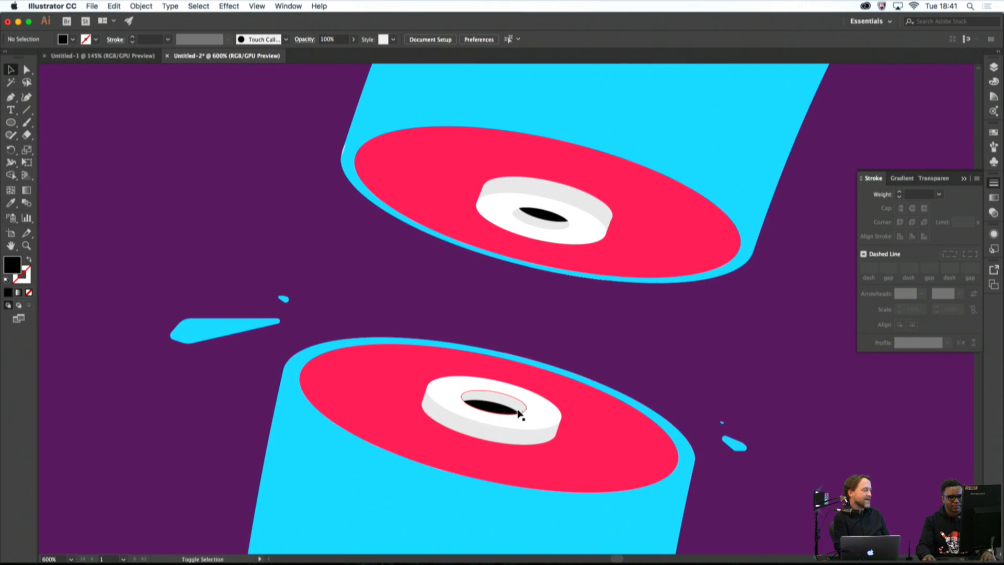
Shrink the lower bone's hole slightly about its centre, scaling both of its shapes together
scroll(519, 414, up, 2)
click(532, 398)
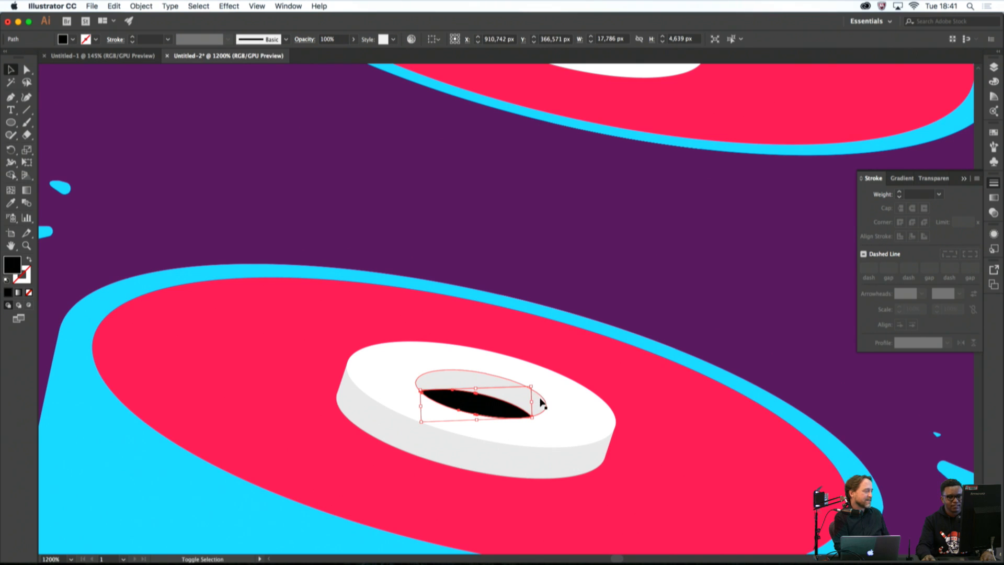
shift+click(543, 402)
drag(547, 366, 541, 370)
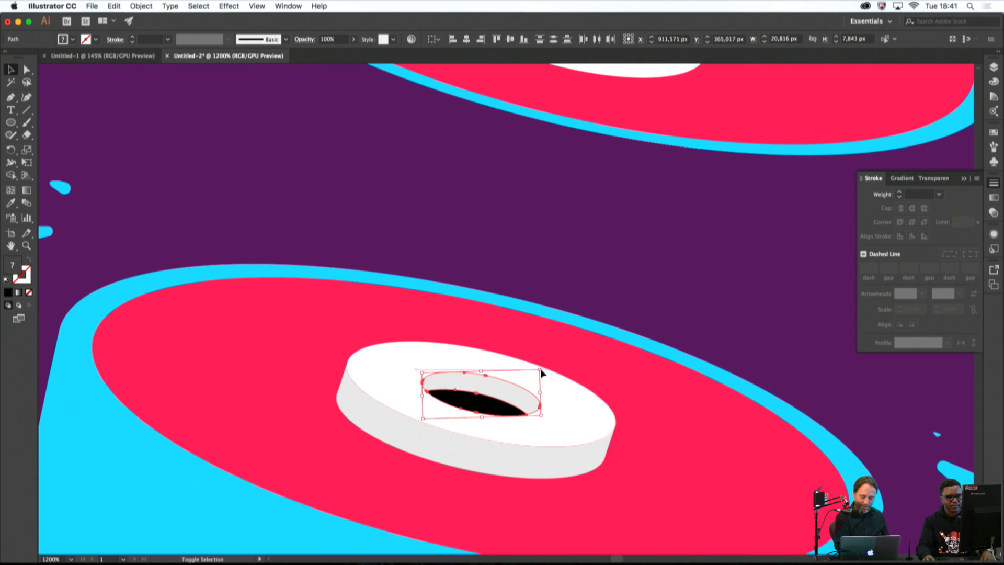
click(629, 301)
scroll(628, 302, down, 5)
scroll(660, 332, down, 3)
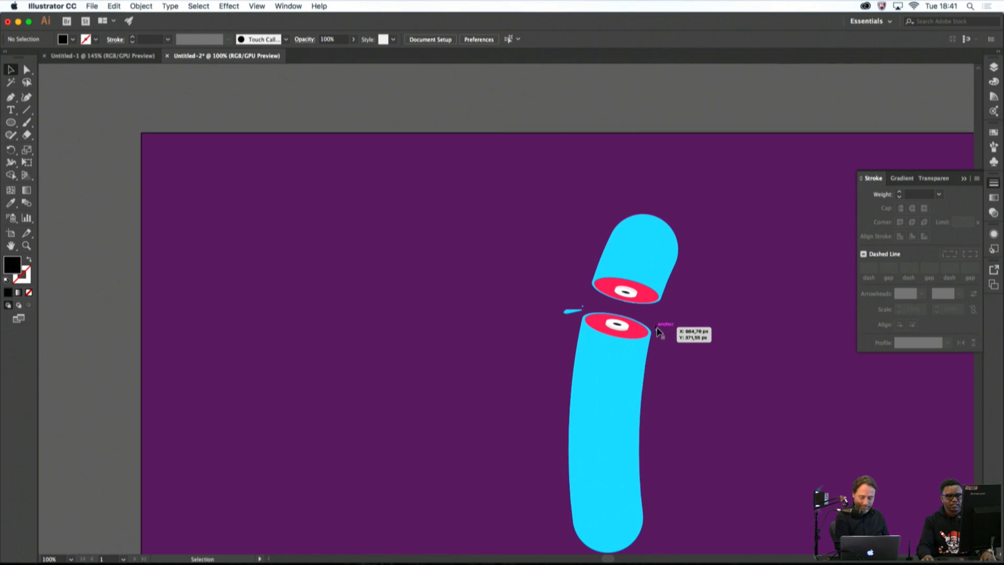
Select the group containing the upper and lower pieces of the blue finger
scroll(668, 334, down, 3)
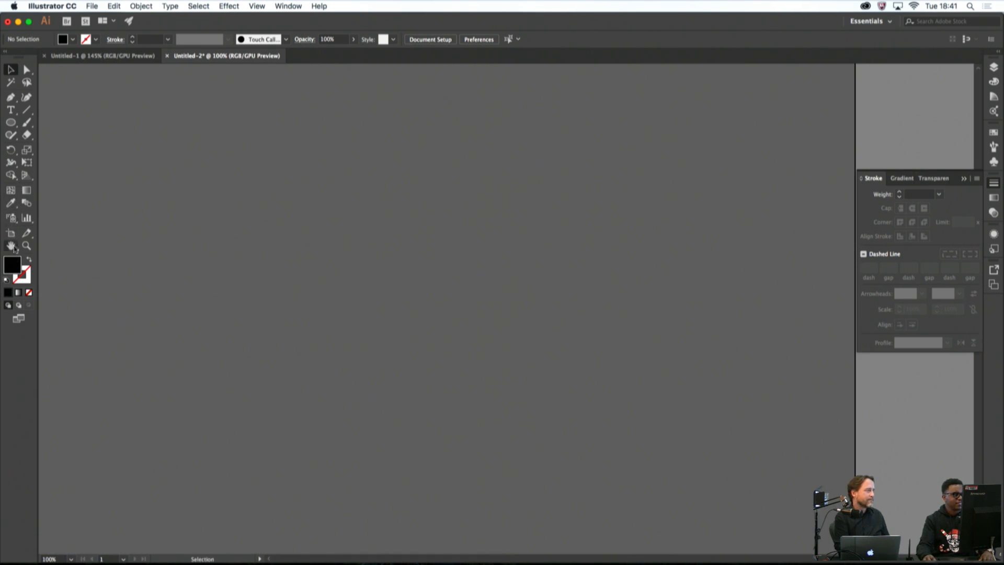
click(13, 247)
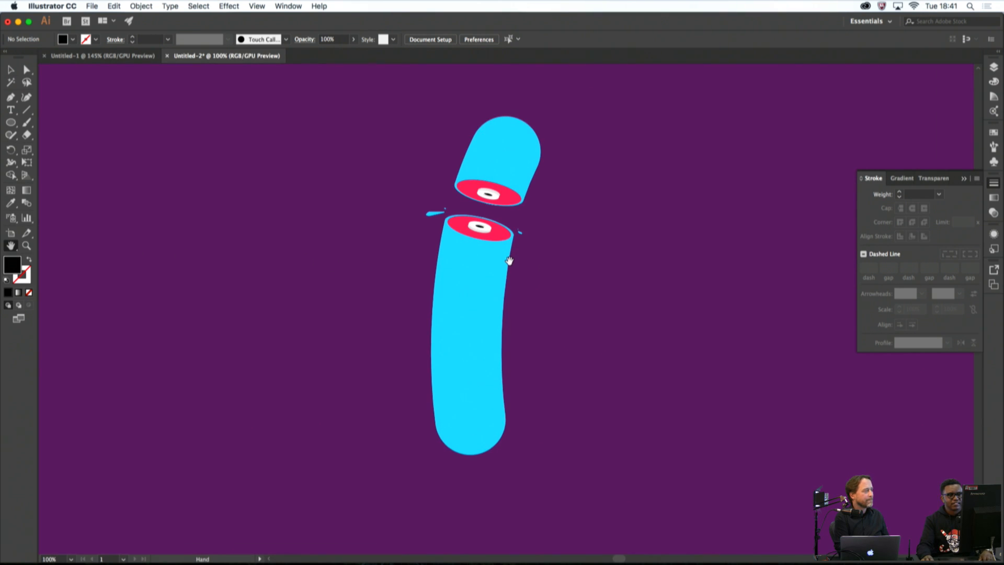
drag(513, 251, 649, 335)
scroll(625, 286, up, 3)
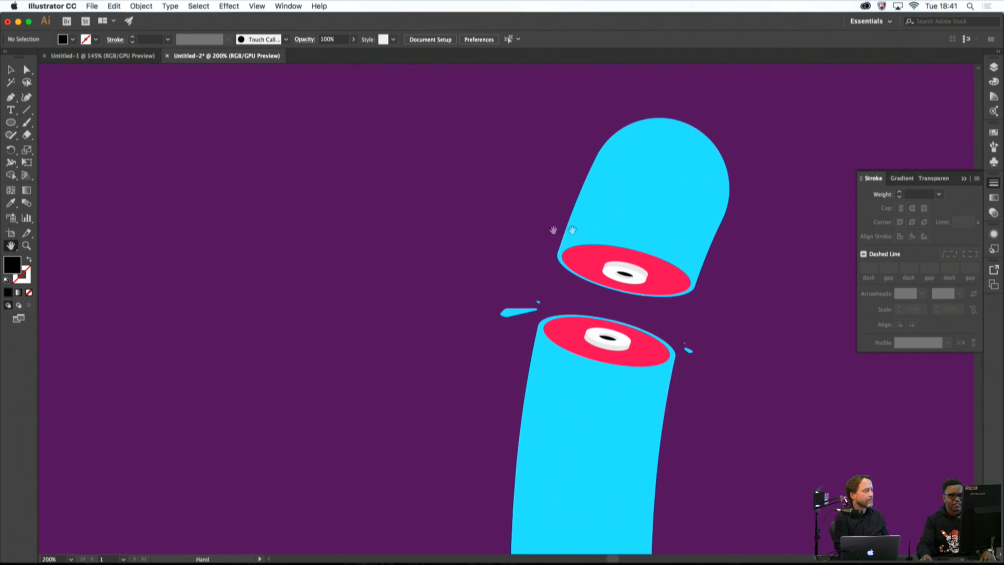
click(10, 97)
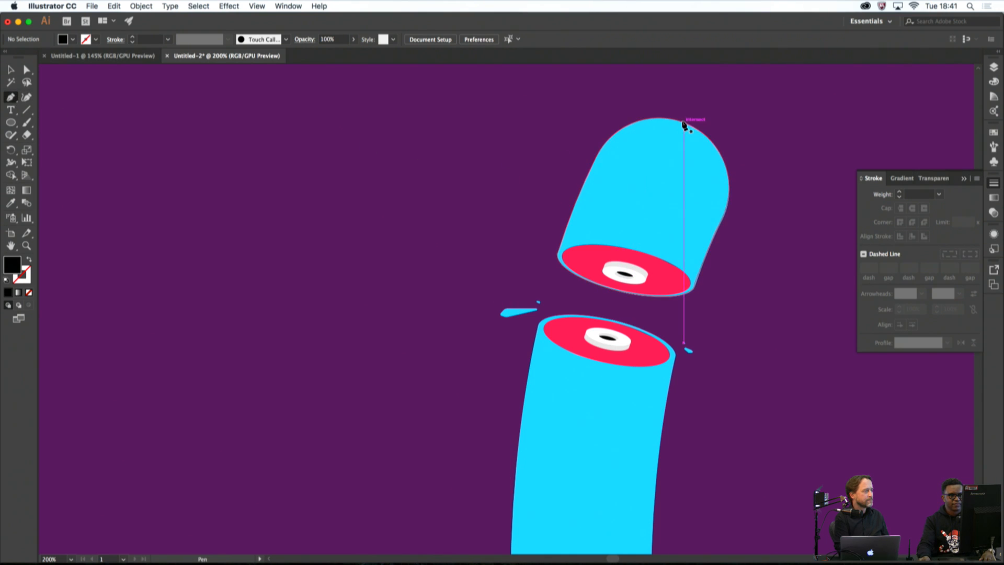
key(super)
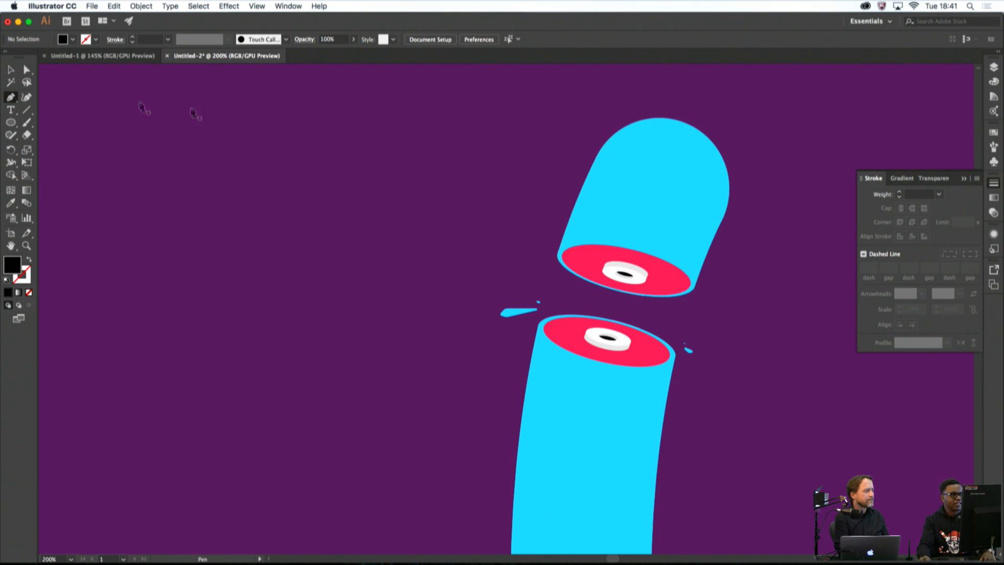
key(v)
click(659, 168)
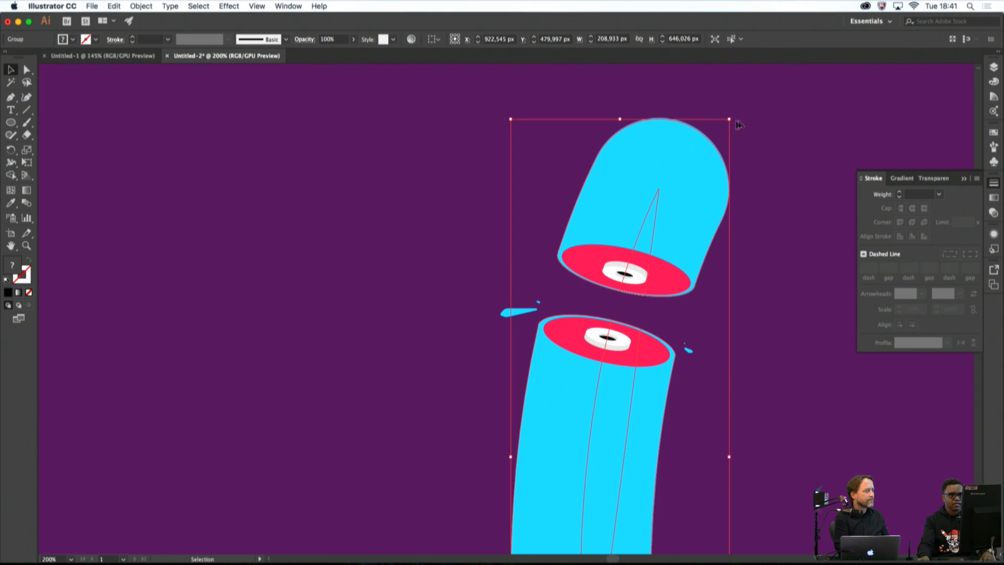
click(751, 139)
click(676, 165)
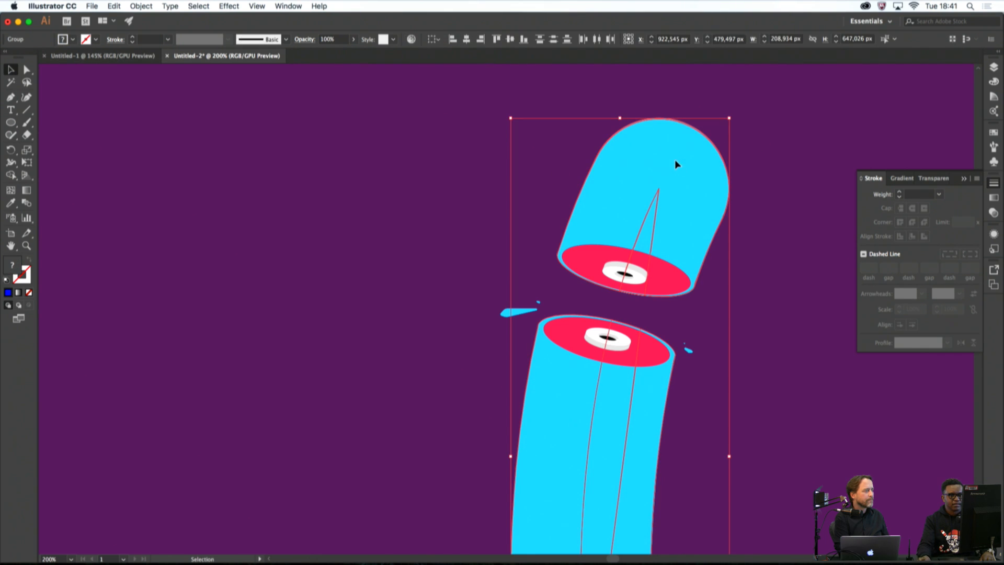
Unite the overlapping blue shapes of the upper and lower finger pieces with Pathfinder and deselect the result
click(26, 71)
click(724, 177)
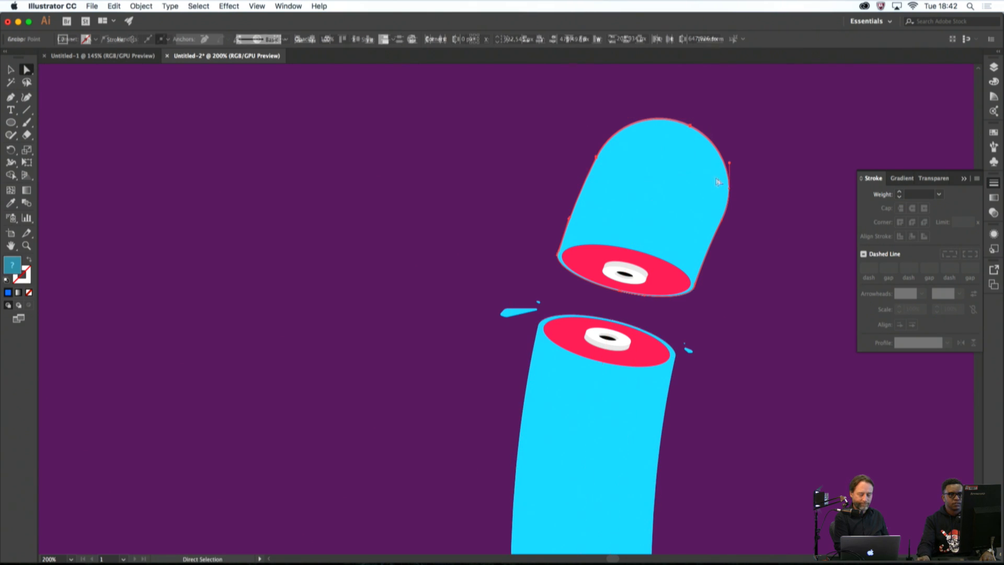
drag(692, 473, 515, 475)
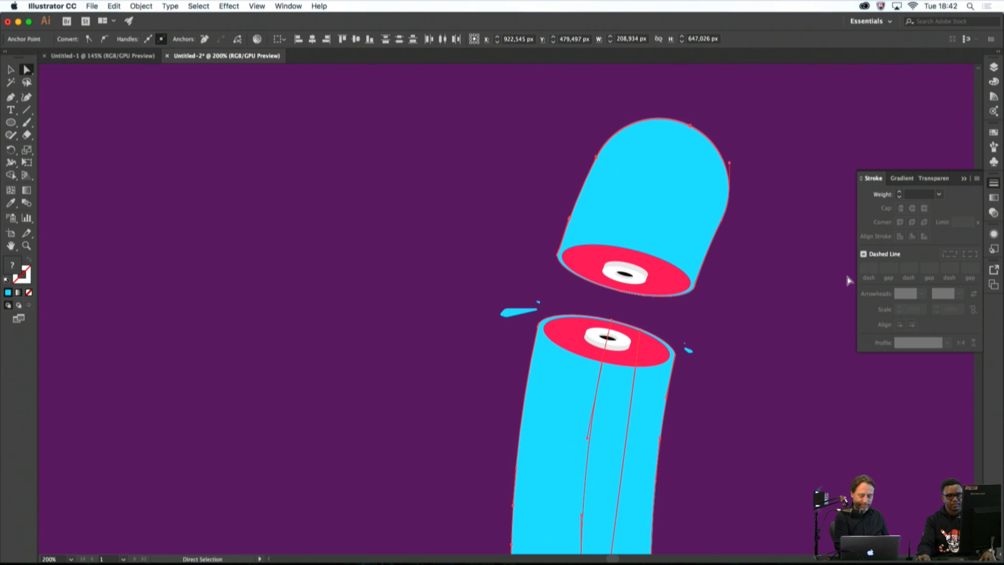
click(993, 68)
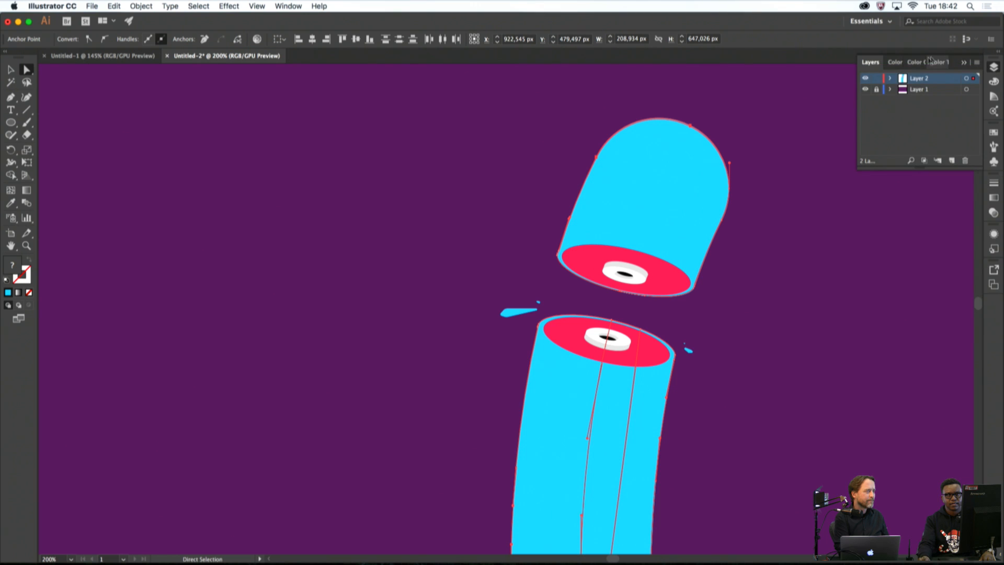
click(288, 6)
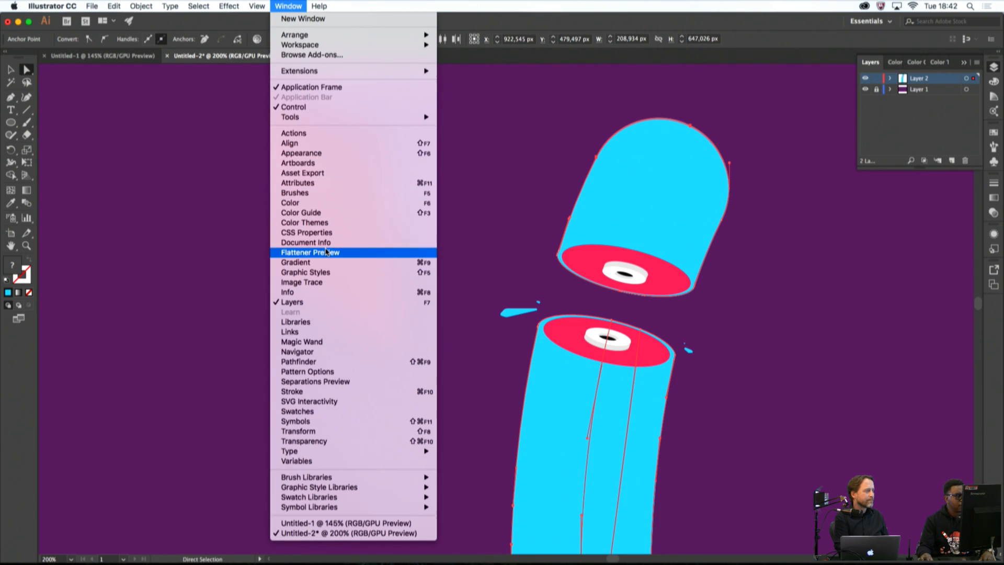
click(313, 362)
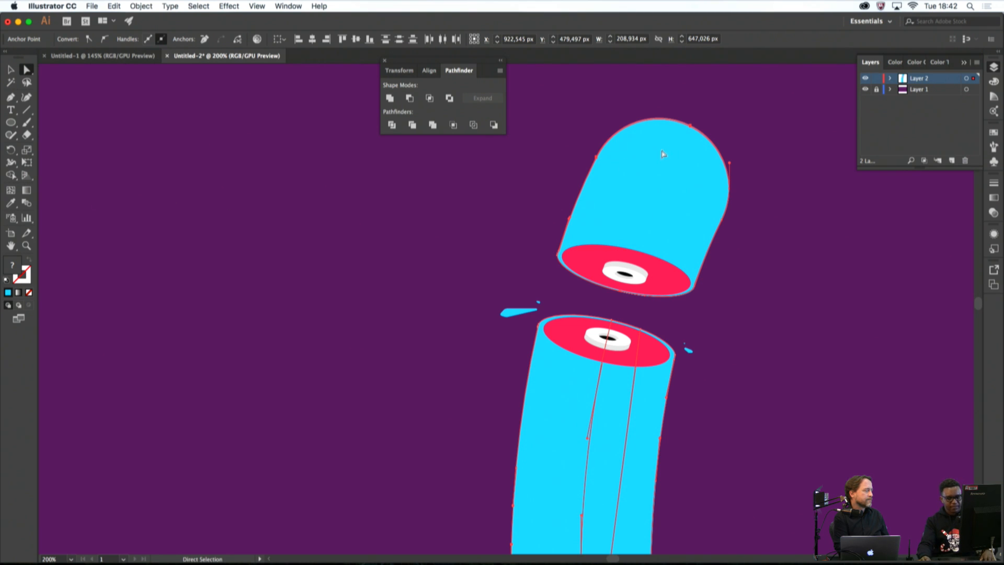
scroll(662, 154, up, 4)
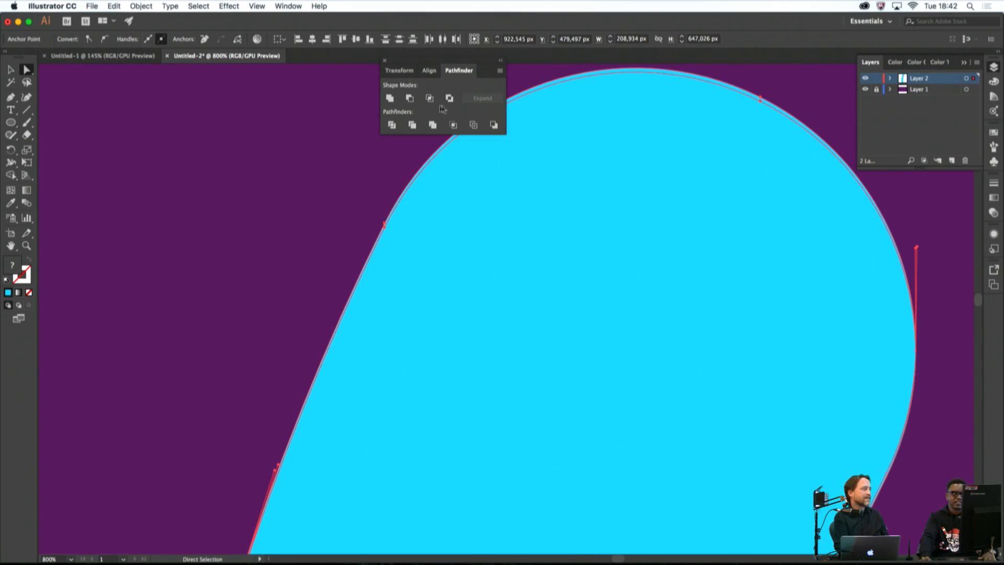
click(390, 99)
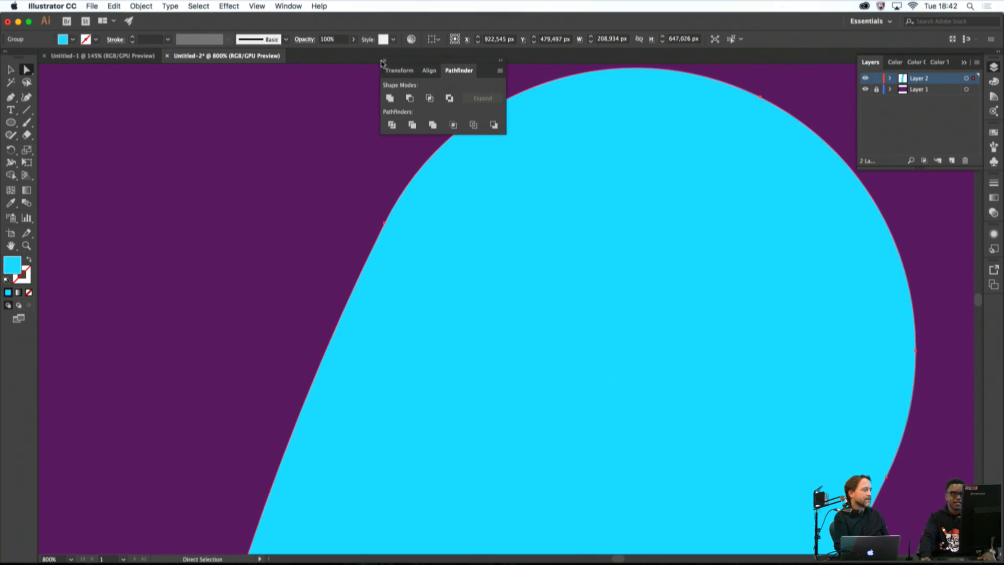
click(384, 62)
click(15, 72)
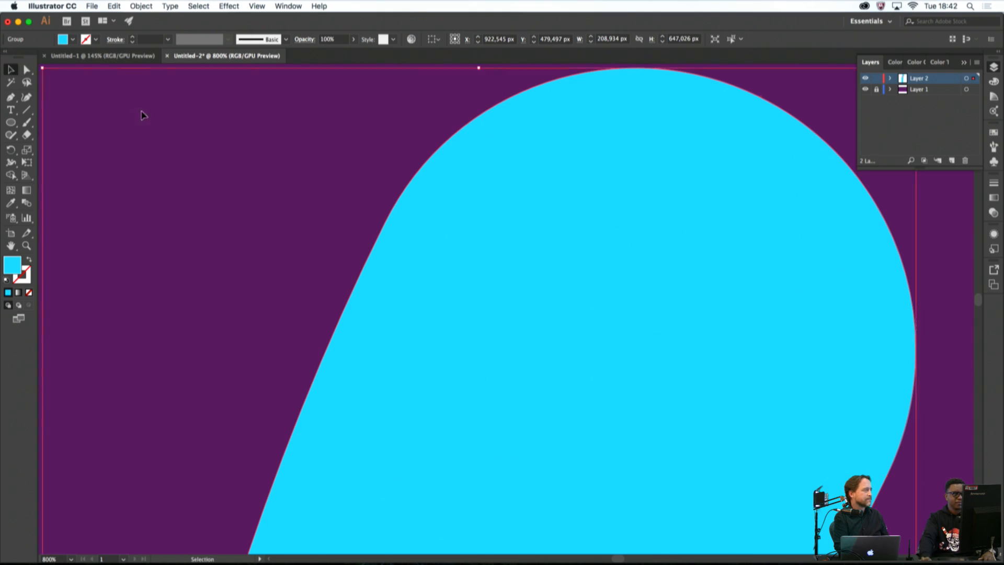
click(144, 114)
Examine the two finger pieces, their red cut surfaces and bones up close and at 100% zoom
key(super+1)
drag(263, 187, 599, 255)
key(super+equal)
key(super+equal)
key(super+equal)
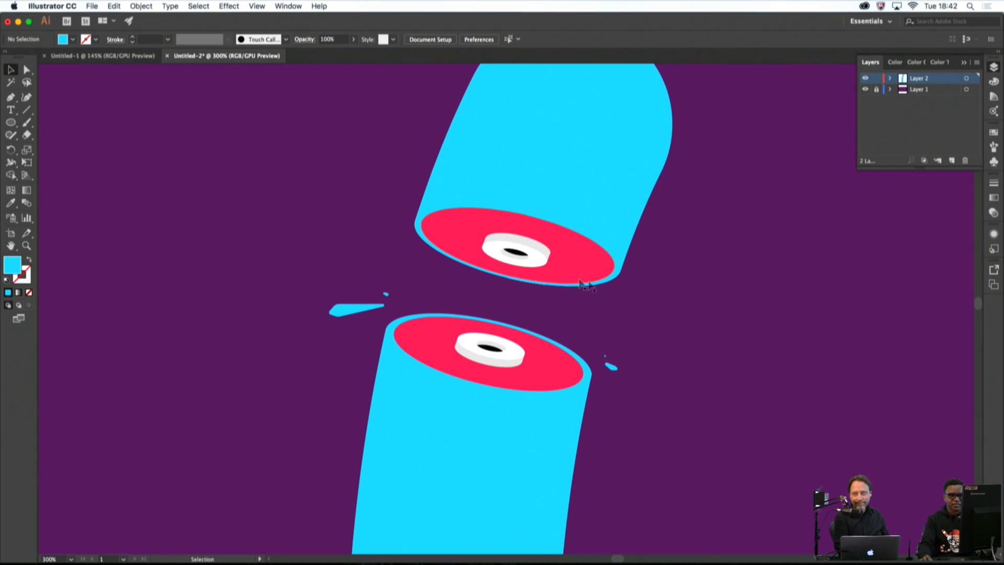
key(super+minus)
key(super+minus)
key(super+minus)
key(super+minus)
scroll(656, 312, up, 2)
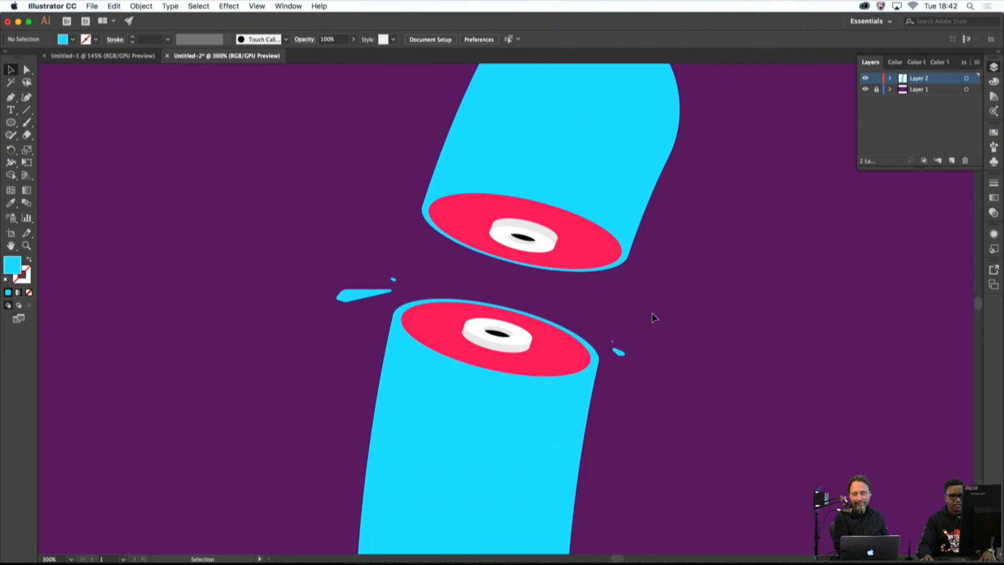
scroll(651, 312, down, 2)
scroll(651, 316, up, 2)
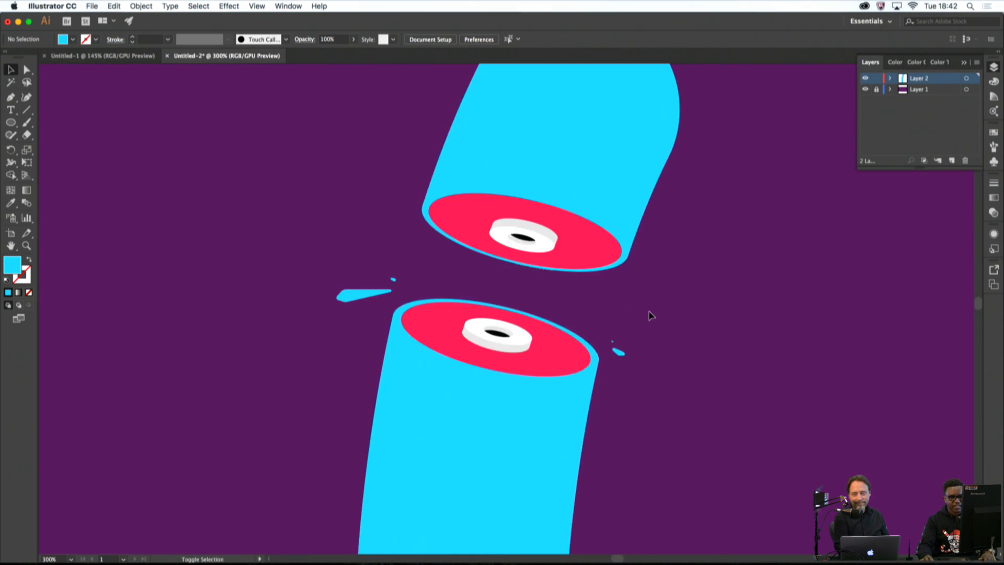
scroll(748, 315, down, 2)
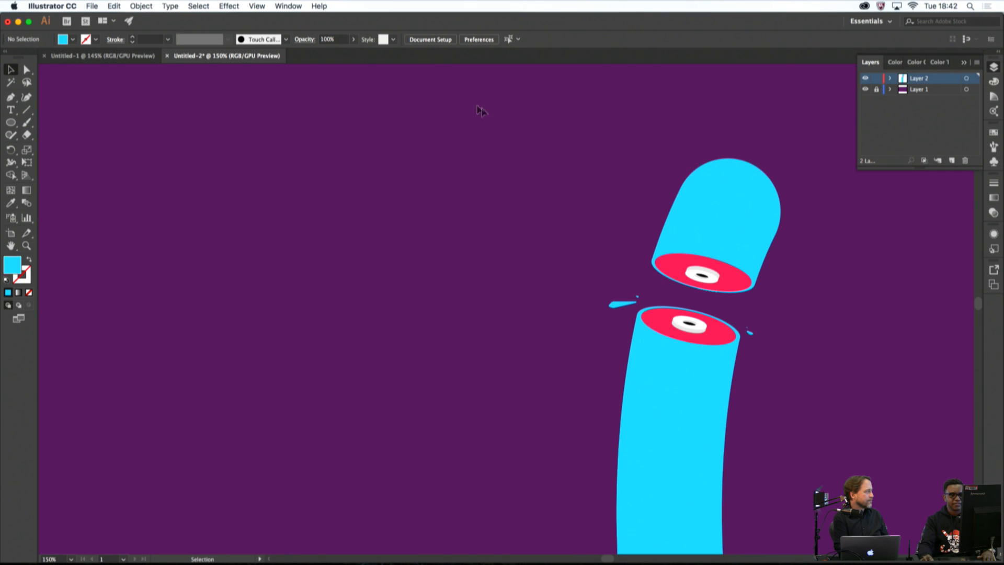
scroll(780, 205, right, 5)
scroll(780, 205, down, 2)
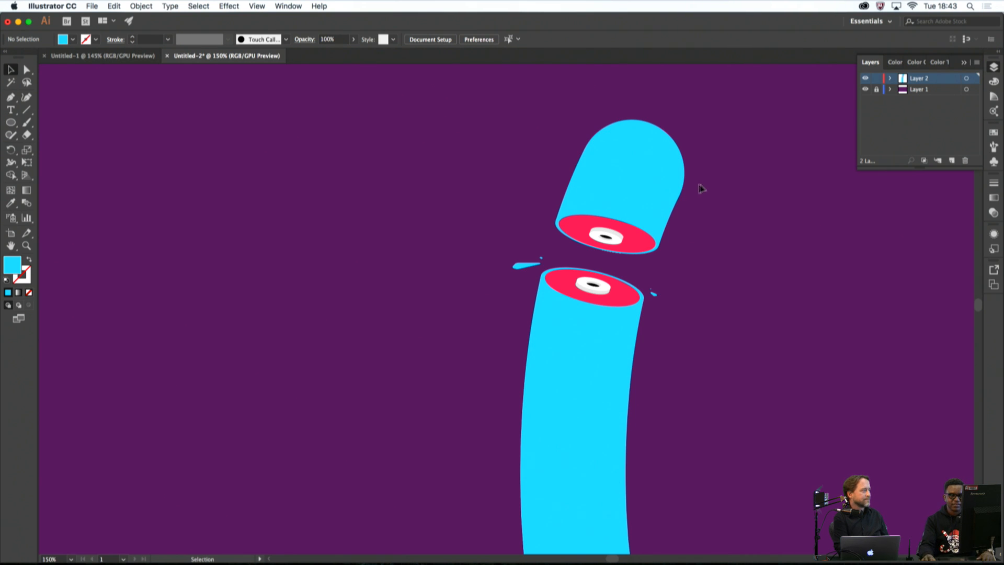
key(super+0)
key(super+1)
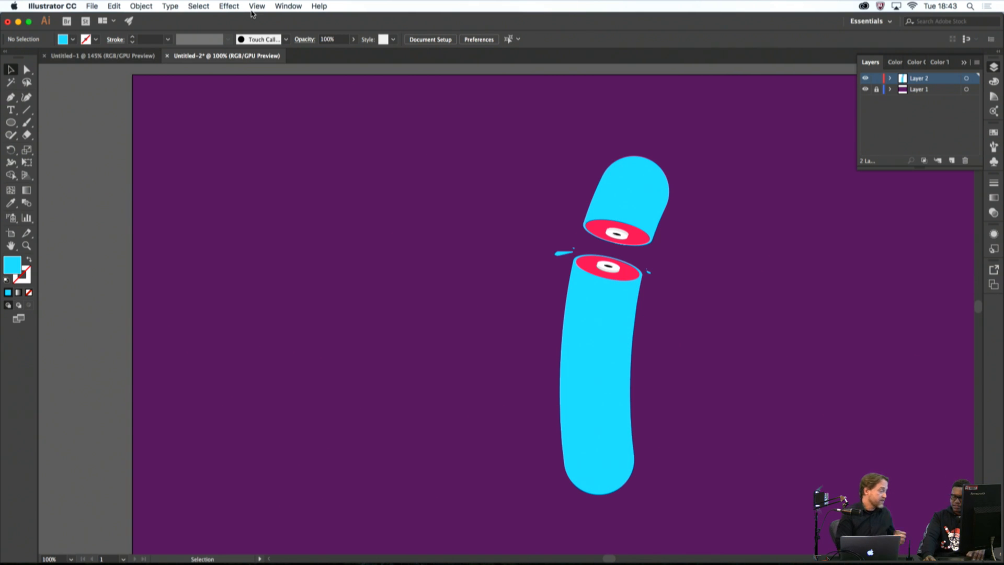
Show the Actions list and create a new action set named "shorcut 1"
click(287, 7)
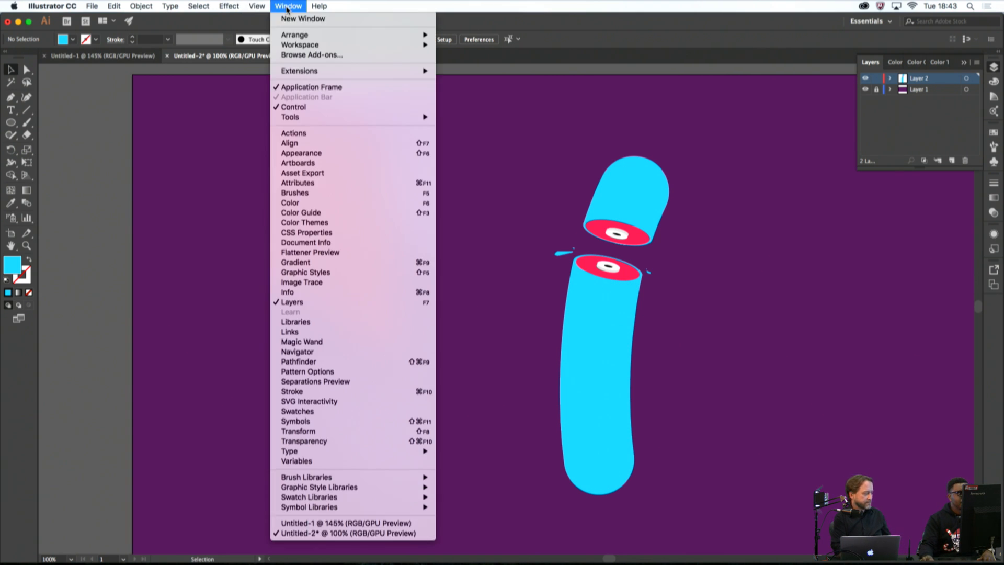
click(321, 136)
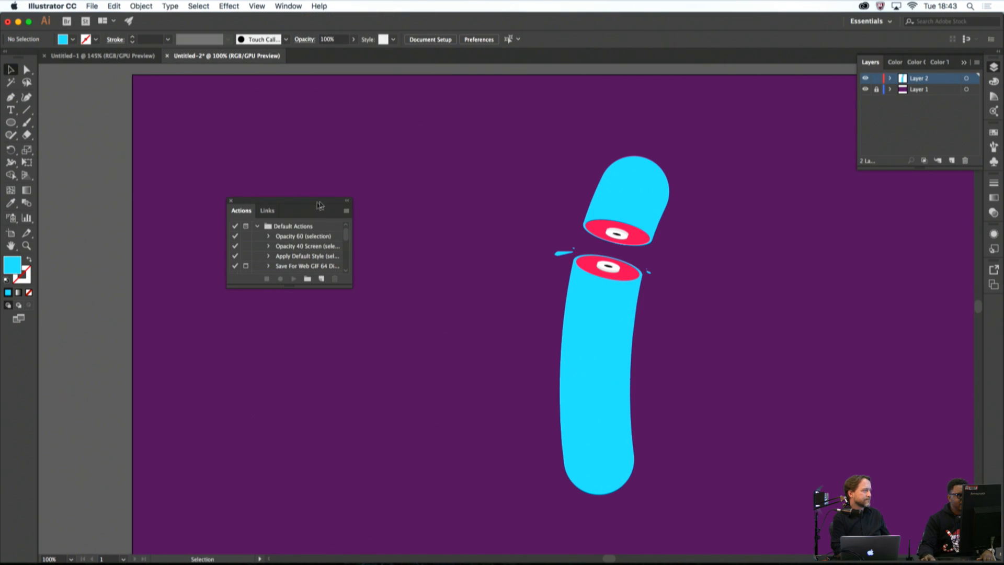
drag(320, 205, 417, 193)
click(415, 263)
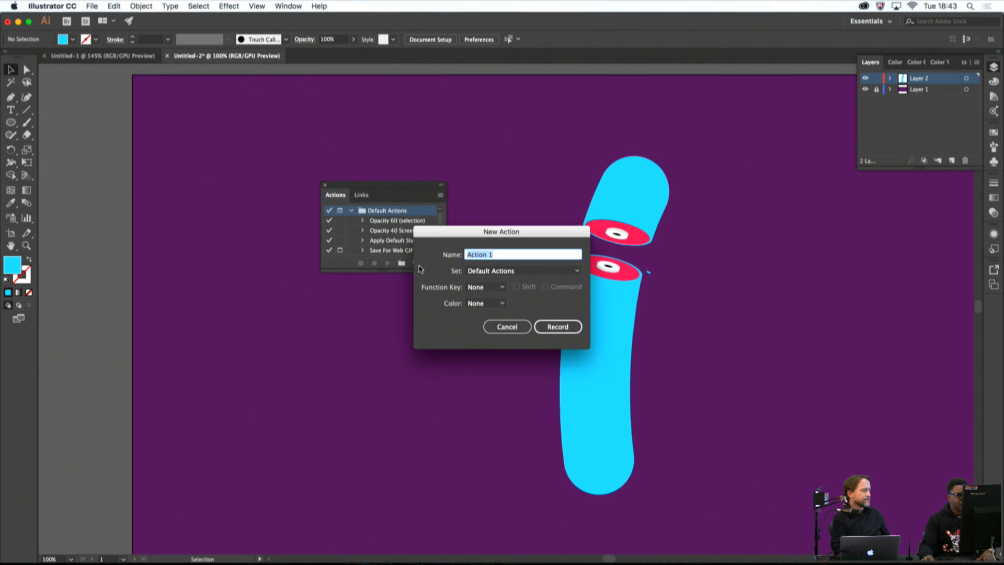
click(501, 328)
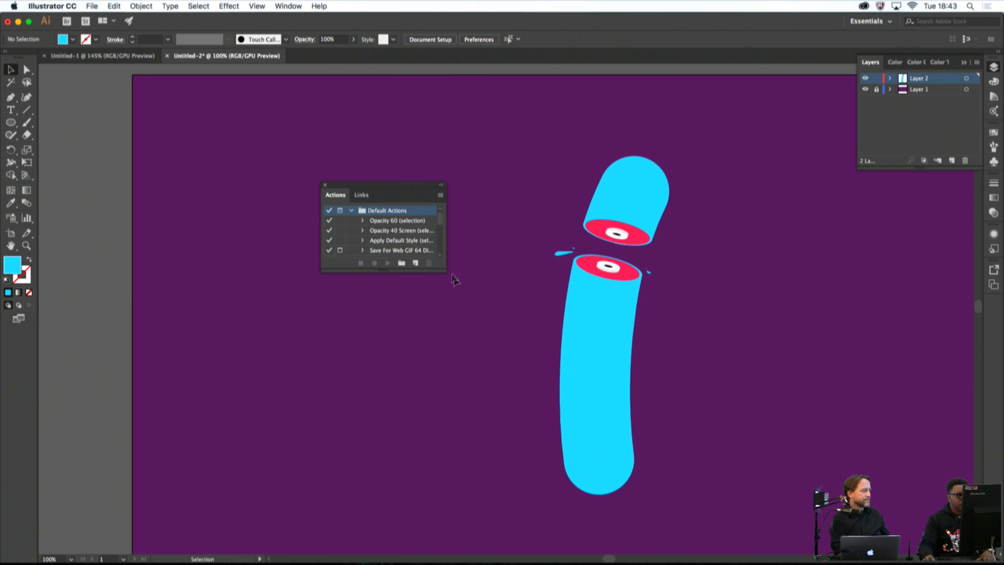
click(402, 263)
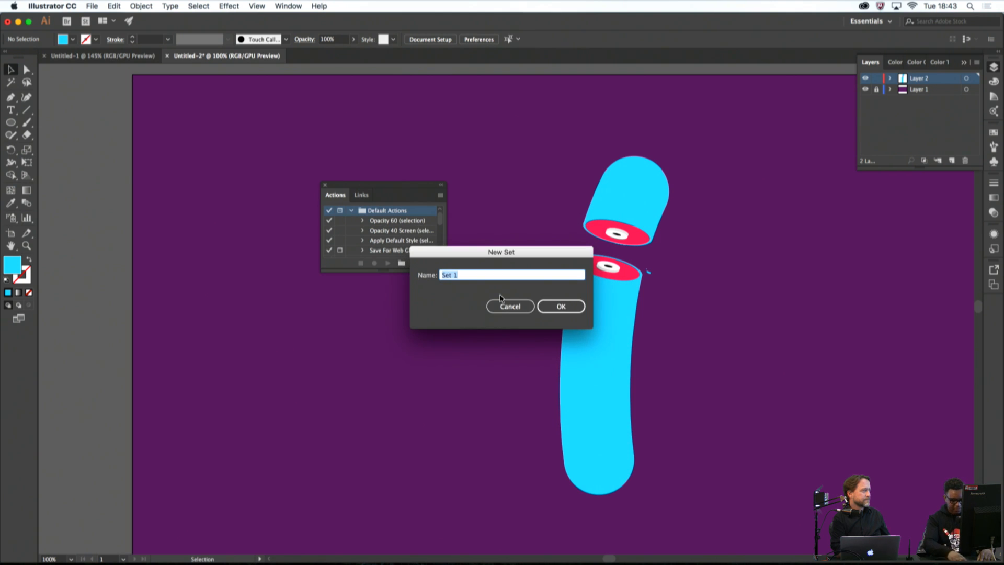
text(s)
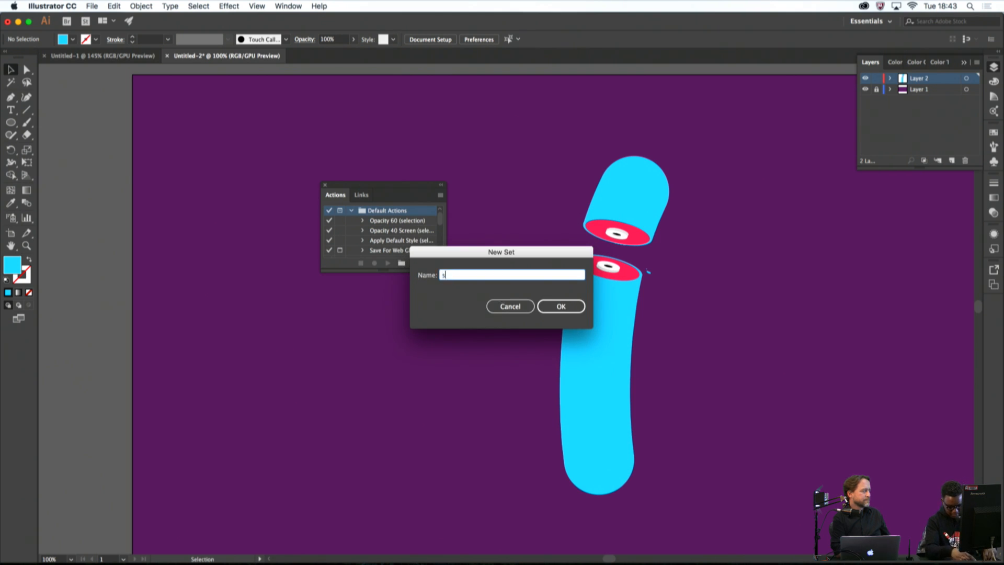
text(horcut &)
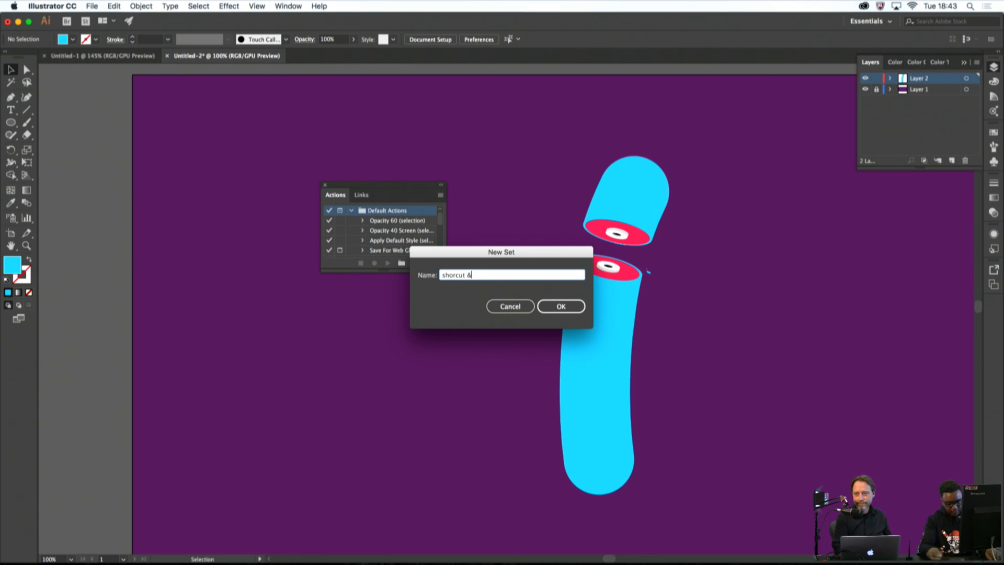
click(560, 307)
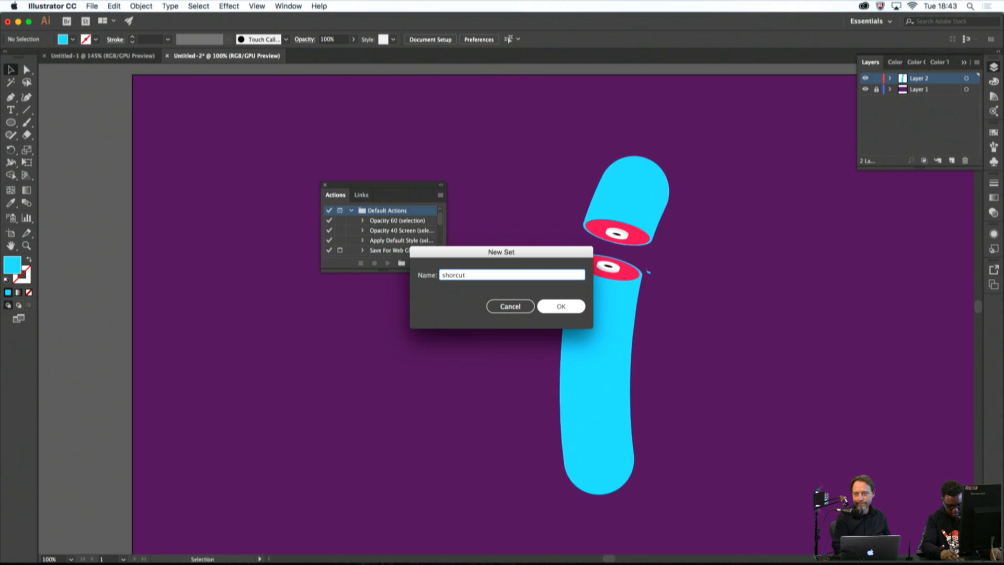
click(580, 307)
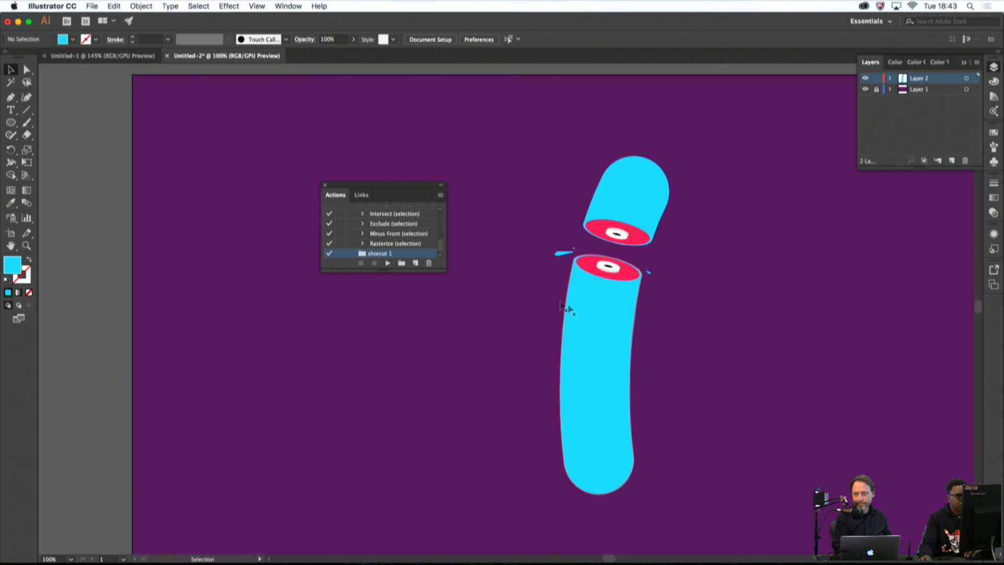
click(414, 263)
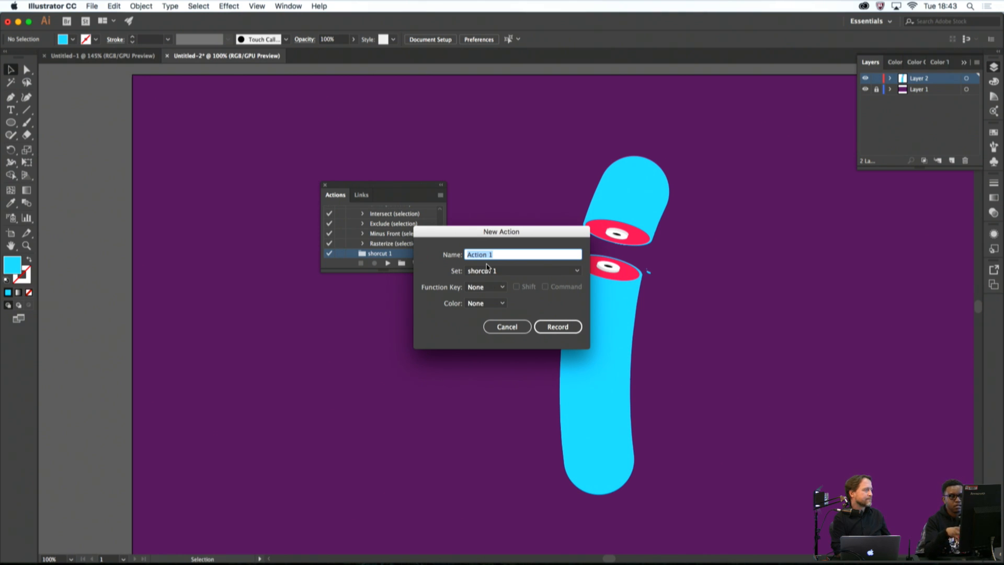
text(Undo)
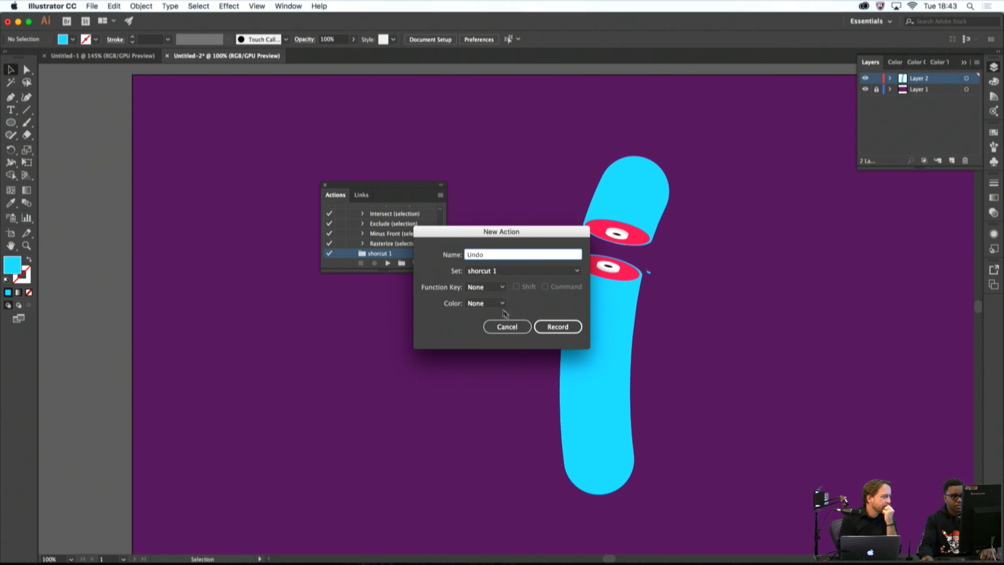
click(490, 288)
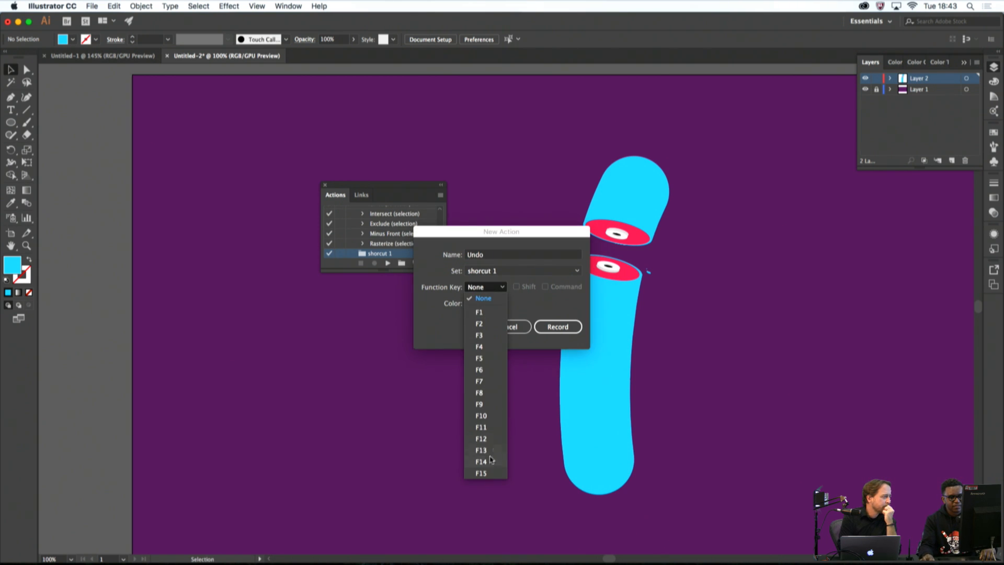
click(491, 442)
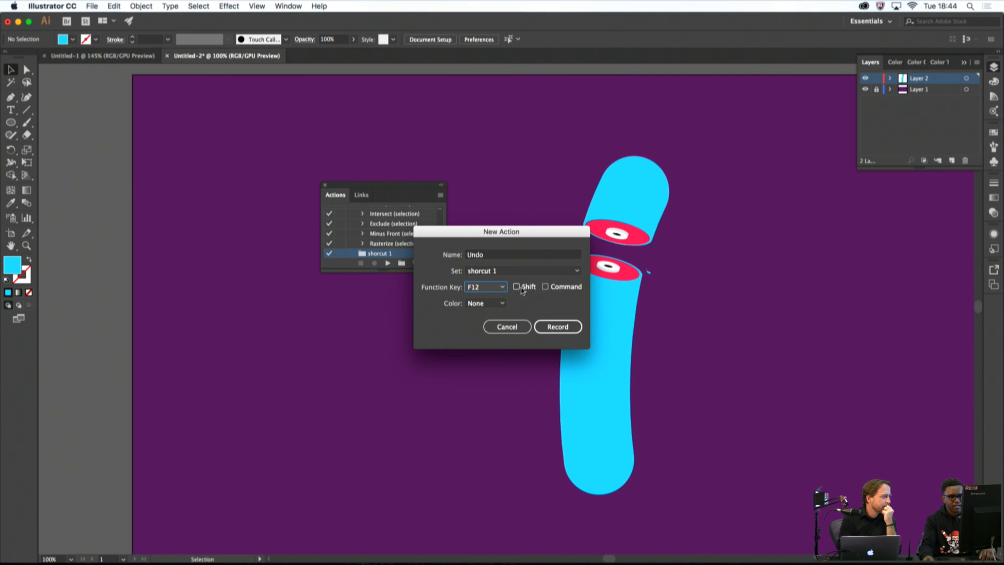
click(545, 287)
click(544, 287)
click(508, 327)
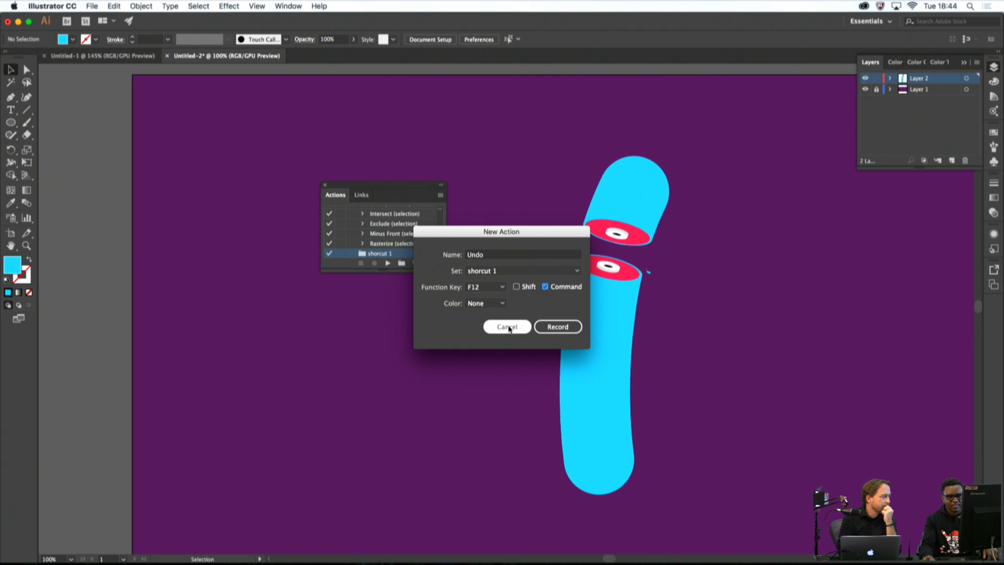
Start recording an action named "Undo" in the "shorcut 1" set, assigned to function key F4 with Shift
click(412, 263)
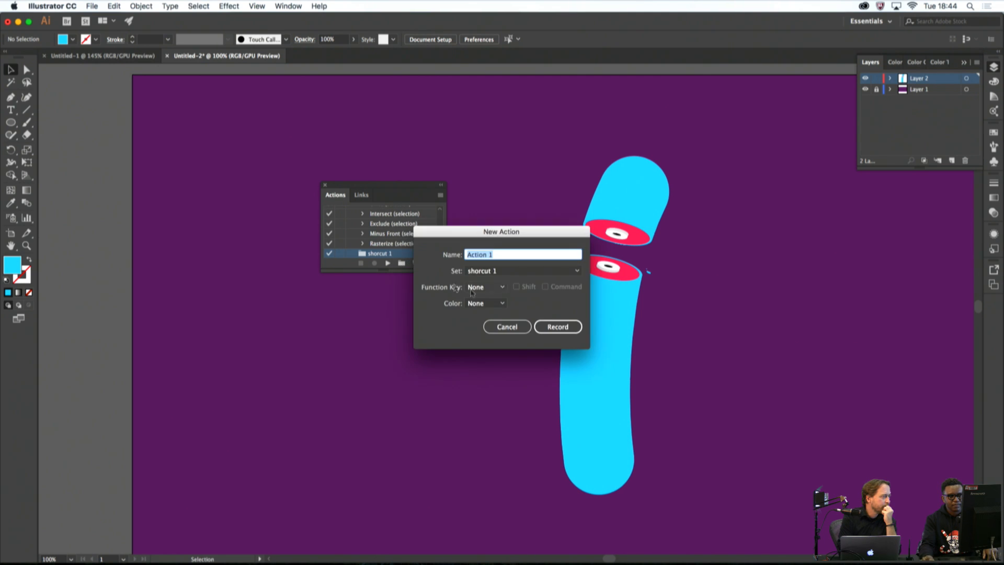
text(Undo)
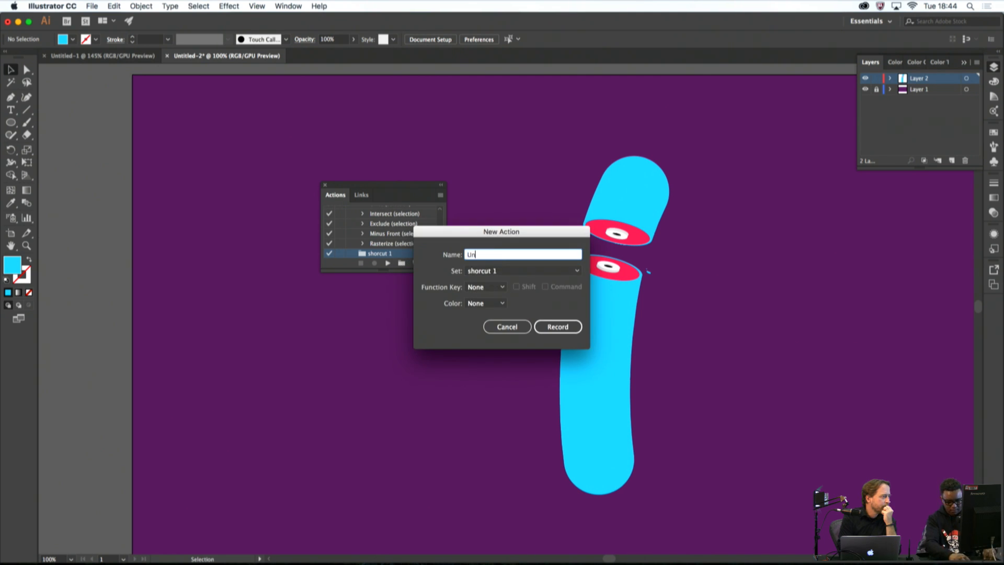
click(489, 287)
click(492, 434)
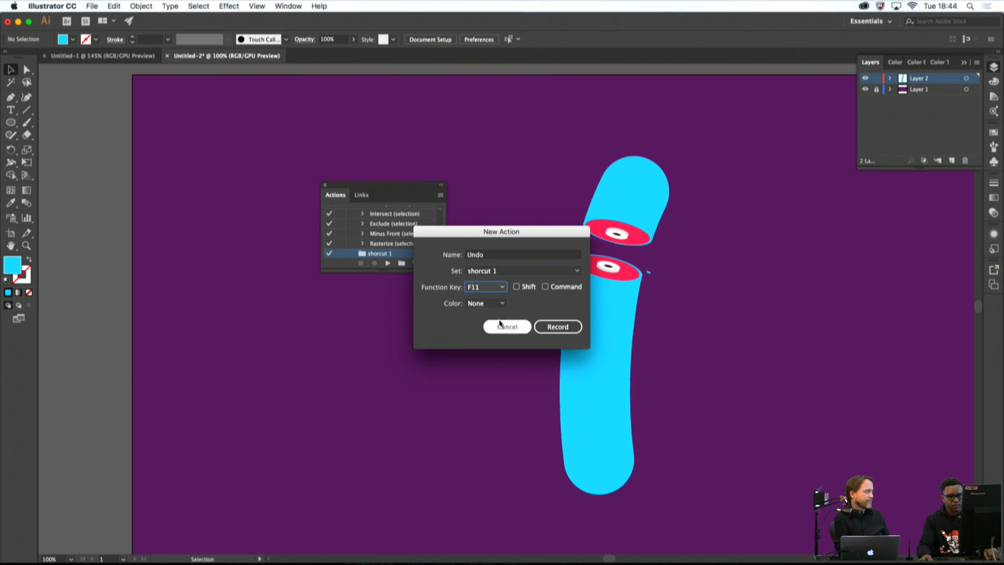
click(495, 288)
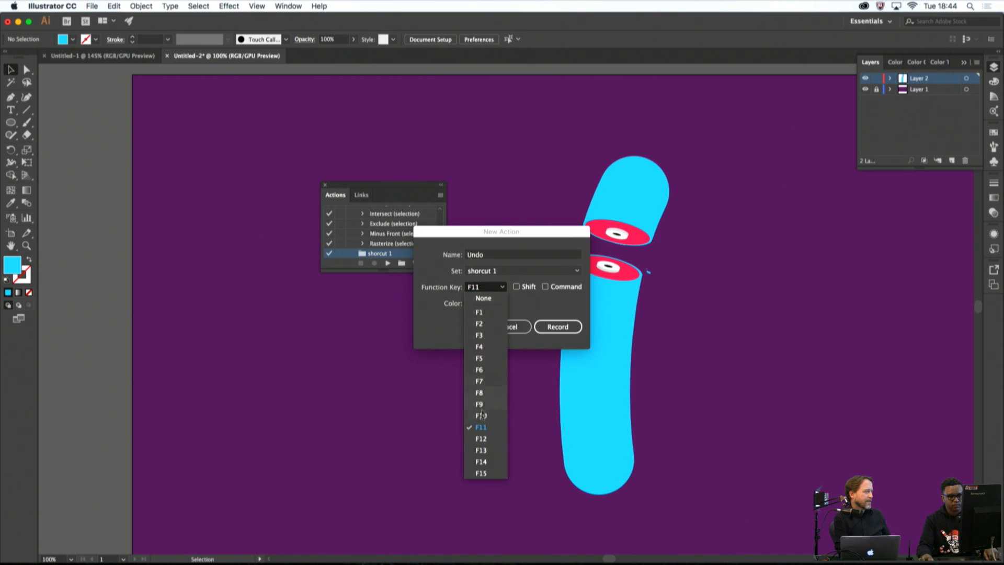
click(486, 347)
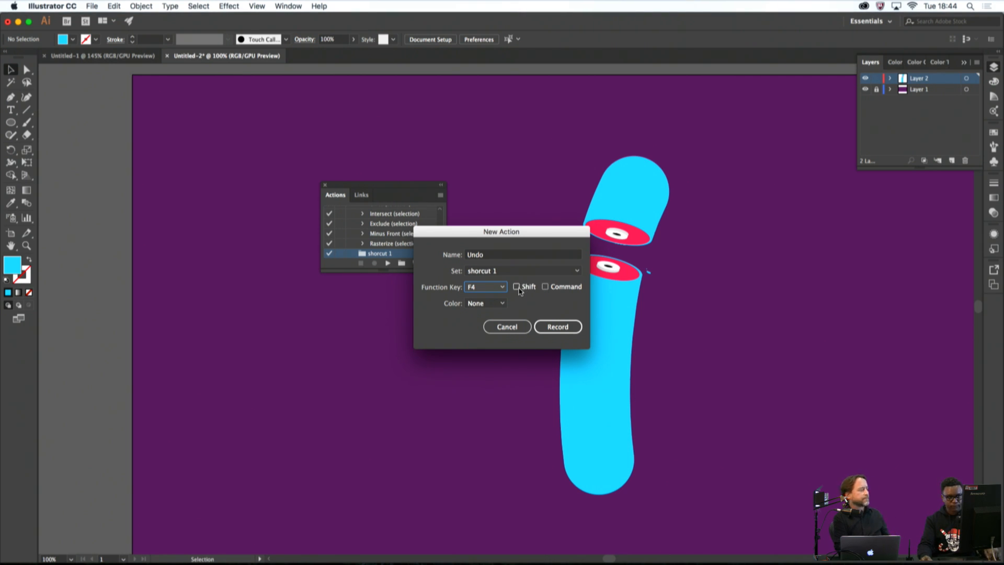
click(517, 287)
click(549, 330)
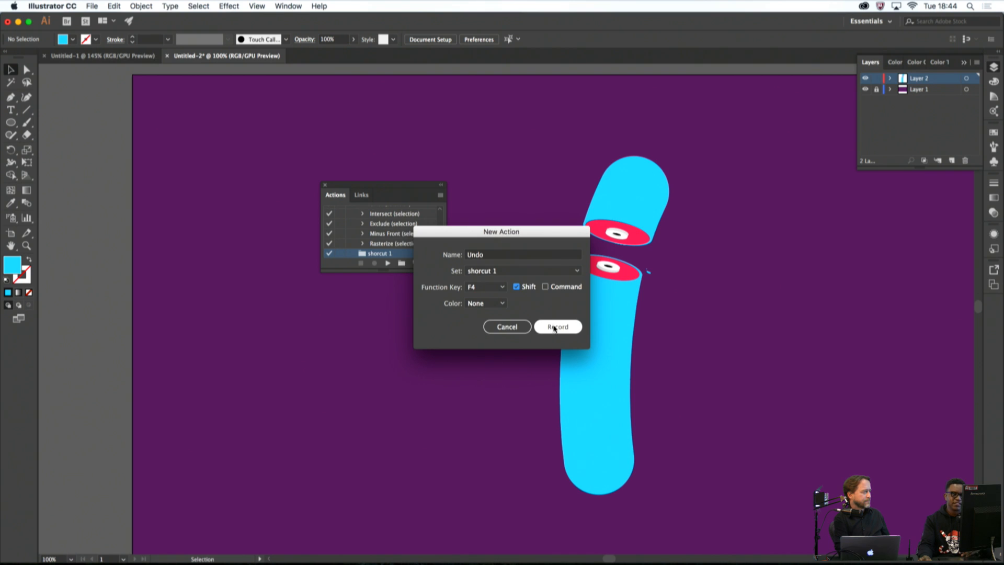
click(555, 327)
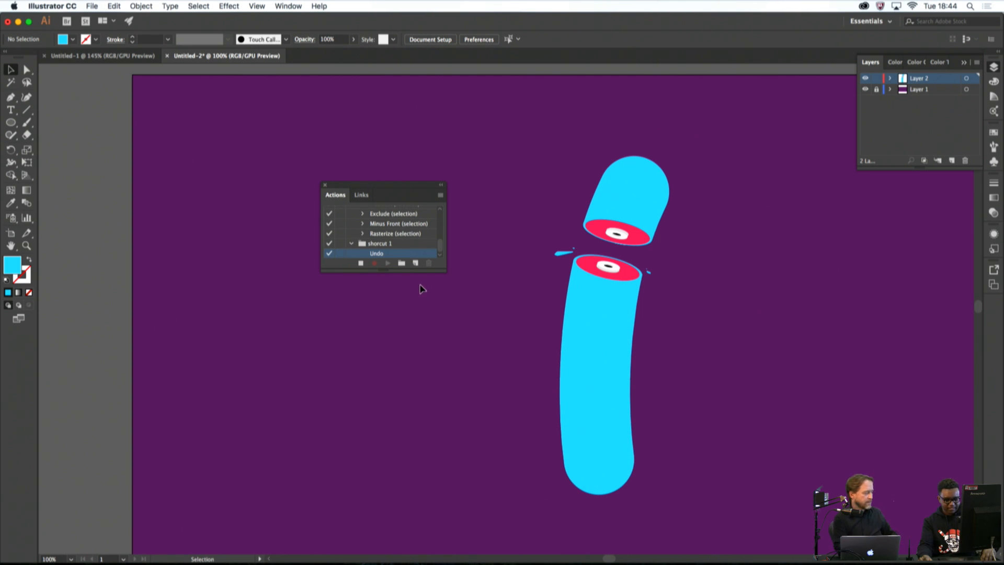
Undo the last change while recording the "Undo" action in the "shorcut 1" set, and return to the Selection tool
key(a)
key(super+z)
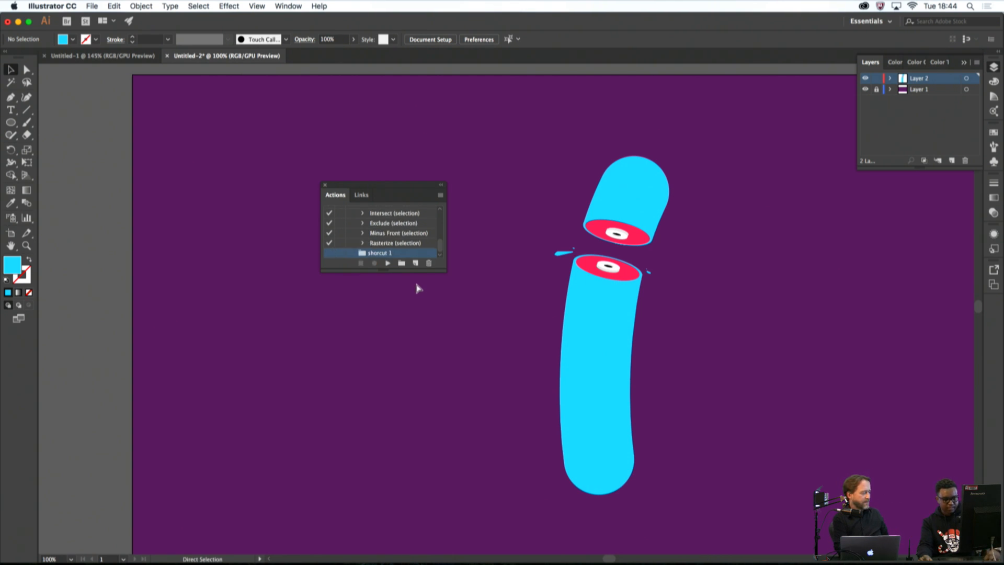
key(v)
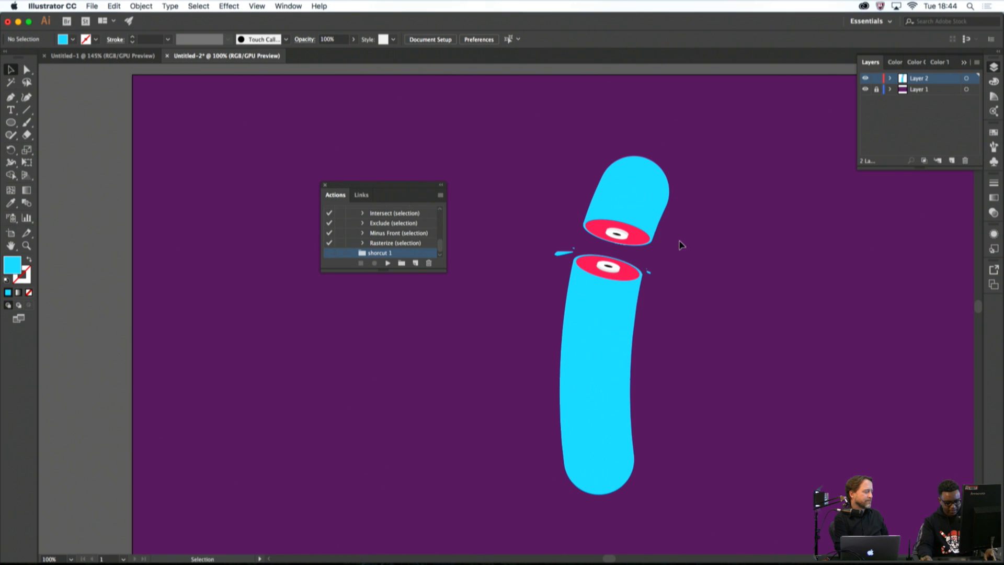
Try the function-key shortcut assigned to the "Undo" action, and close the Actions list
key(shift)
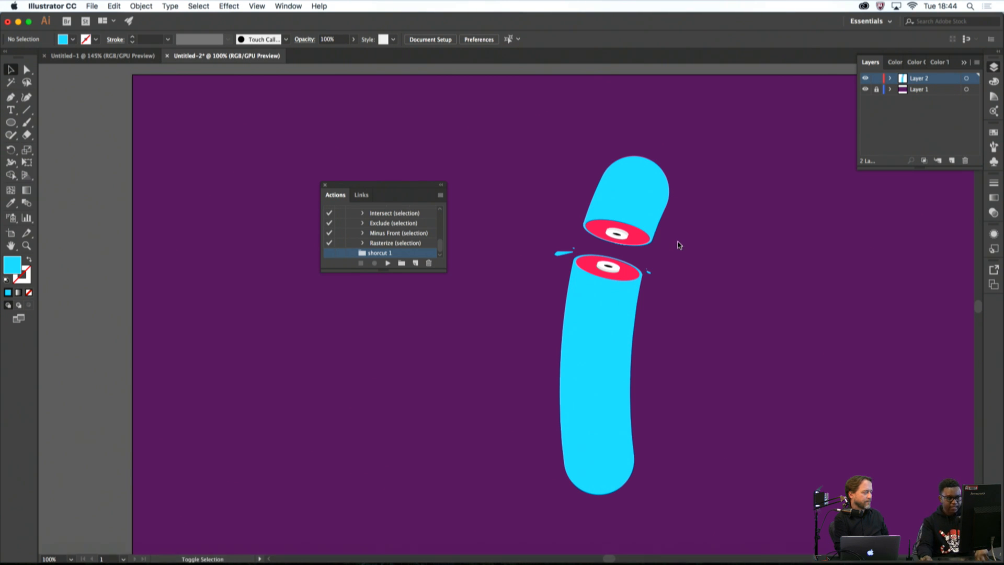
key(shift+F4)
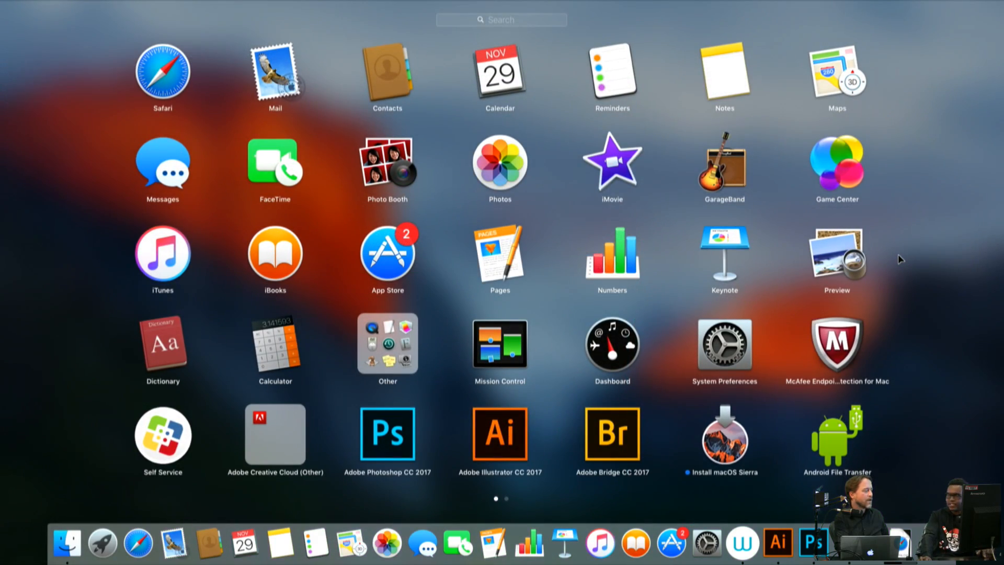
click(907, 259)
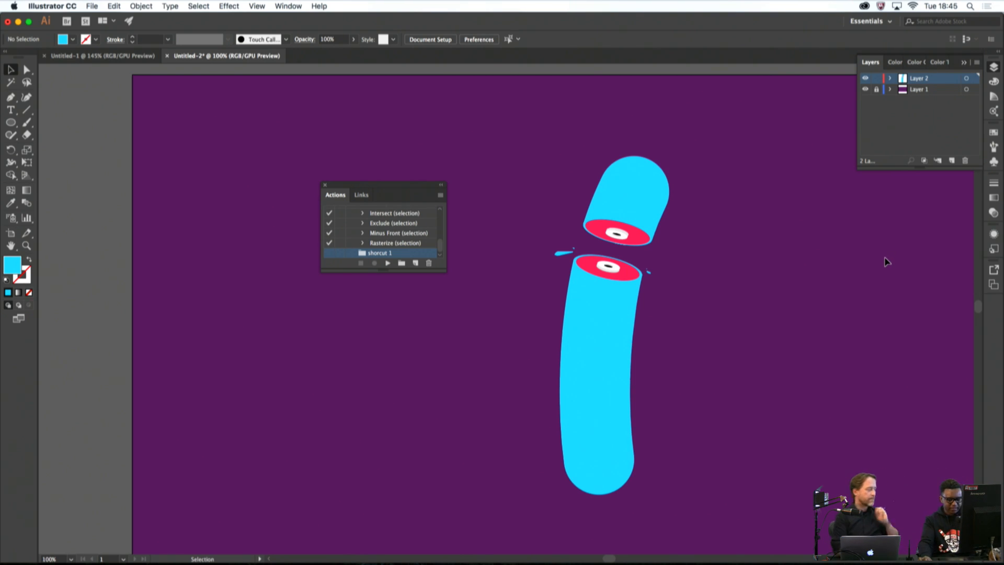
key(super)
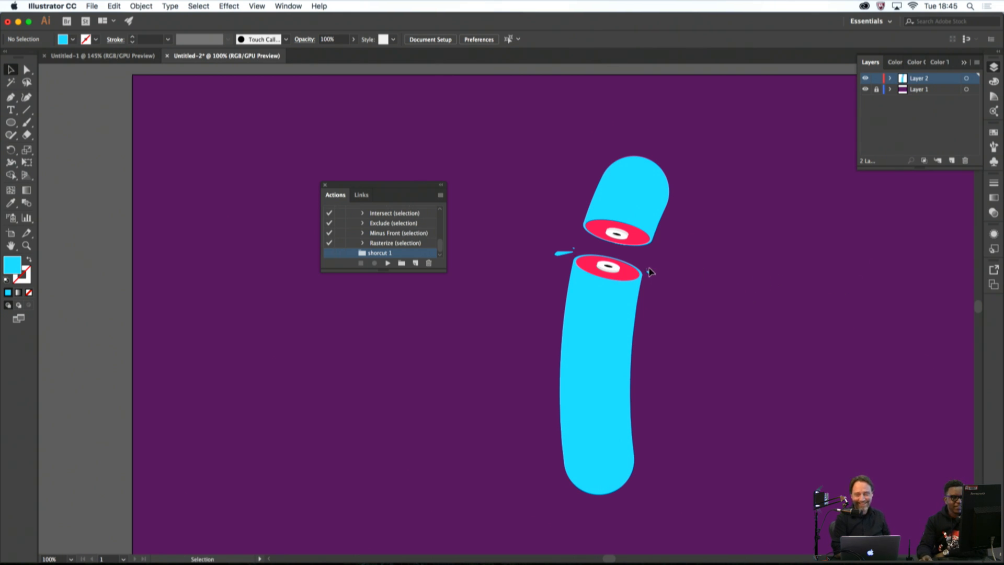
click(327, 185)
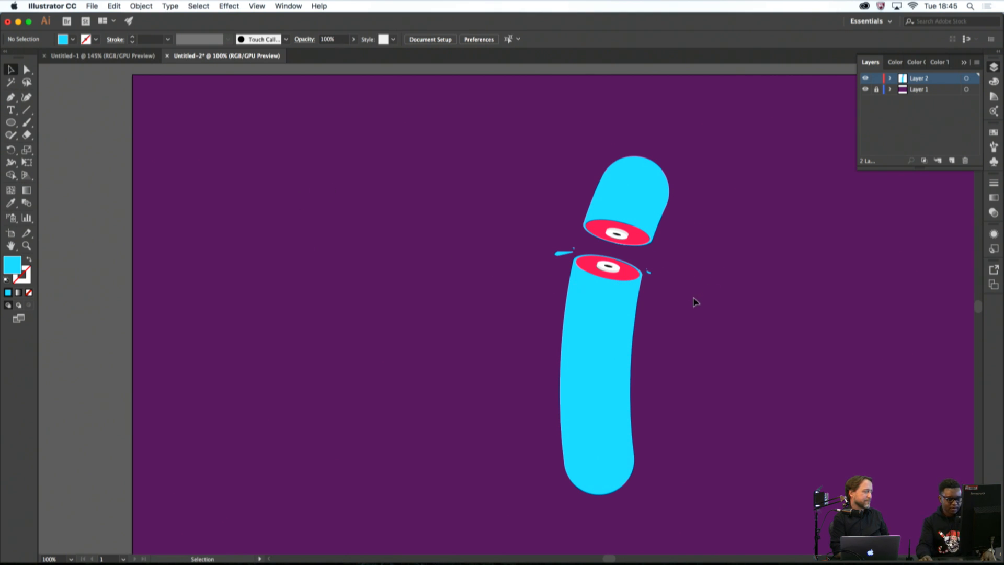
scroll(690, 299, up, 6)
scroll(674, 298, down, 6)
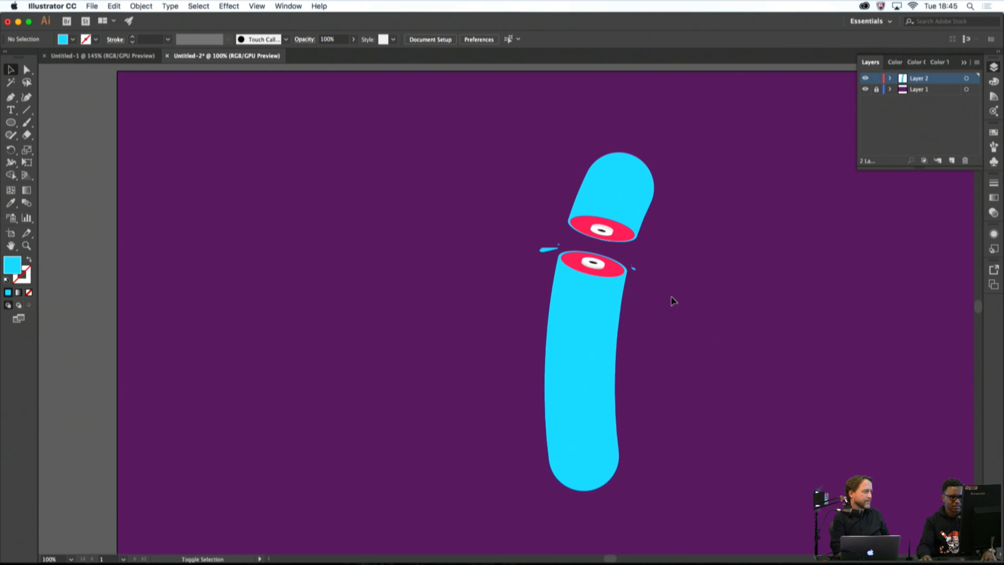
drag(650, 292, 580, 310)
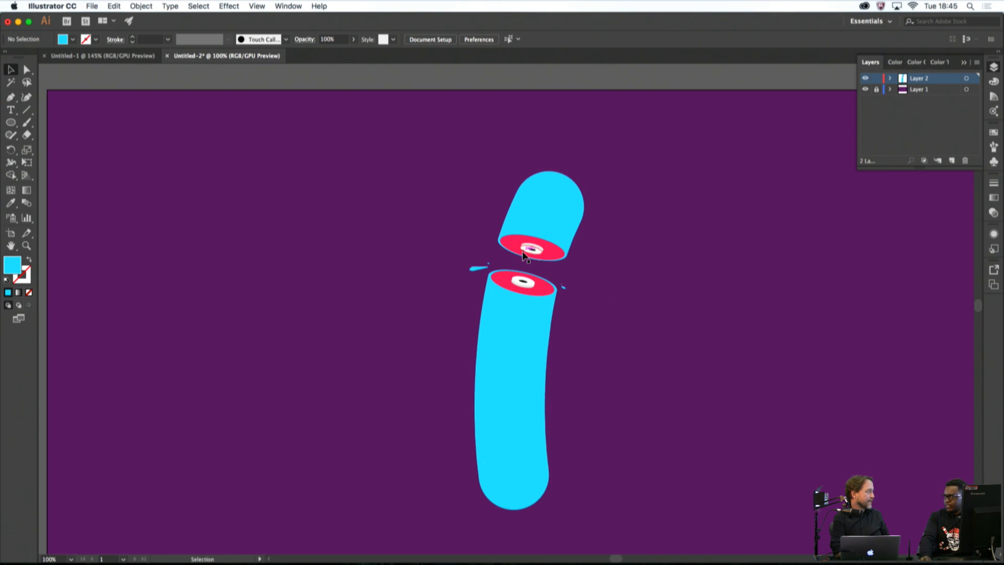
key(p)
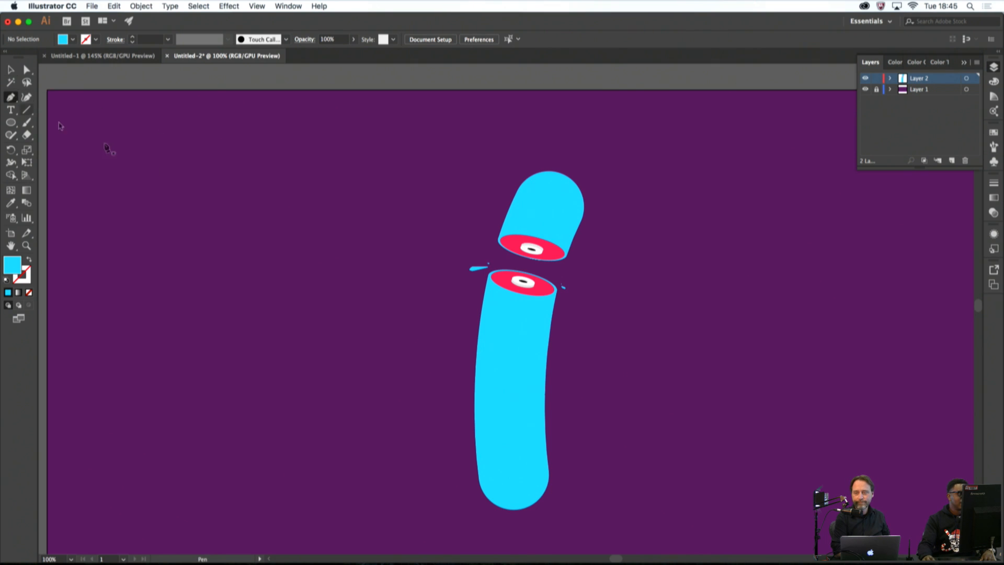
scroll(549, 177, up, 4)
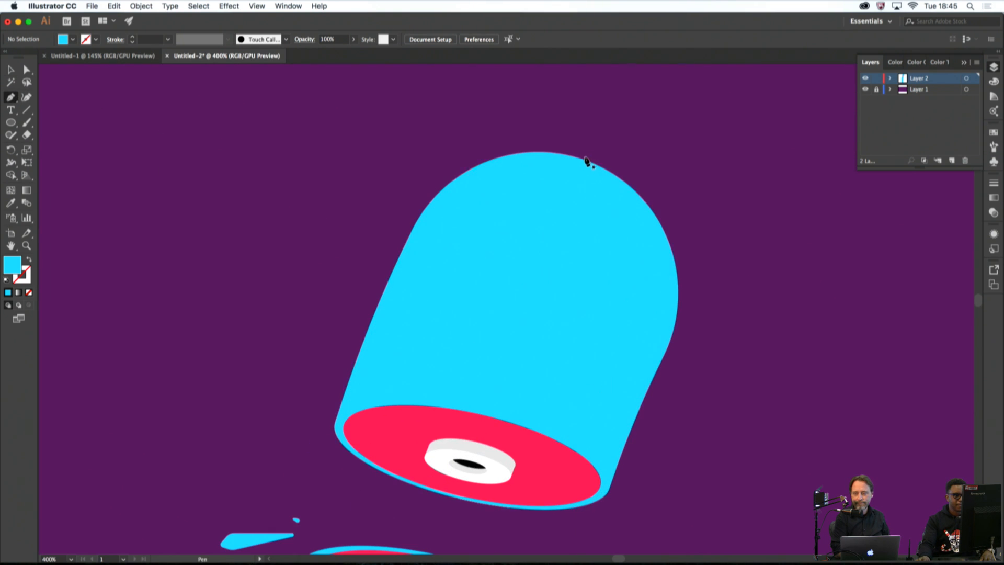
drag(587, 164, 528, 138)
key(super+w)
key(Escape)
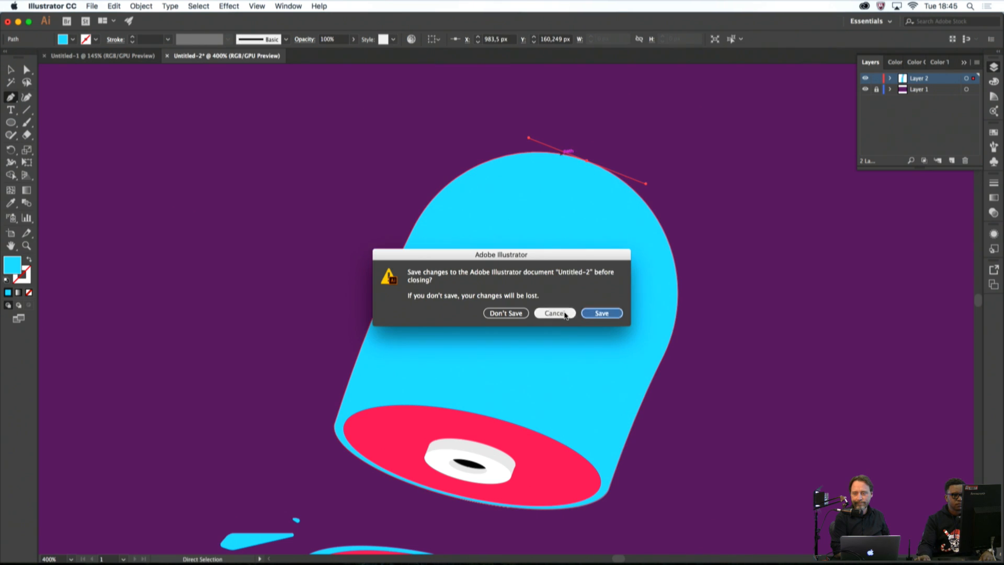
key(super+w)
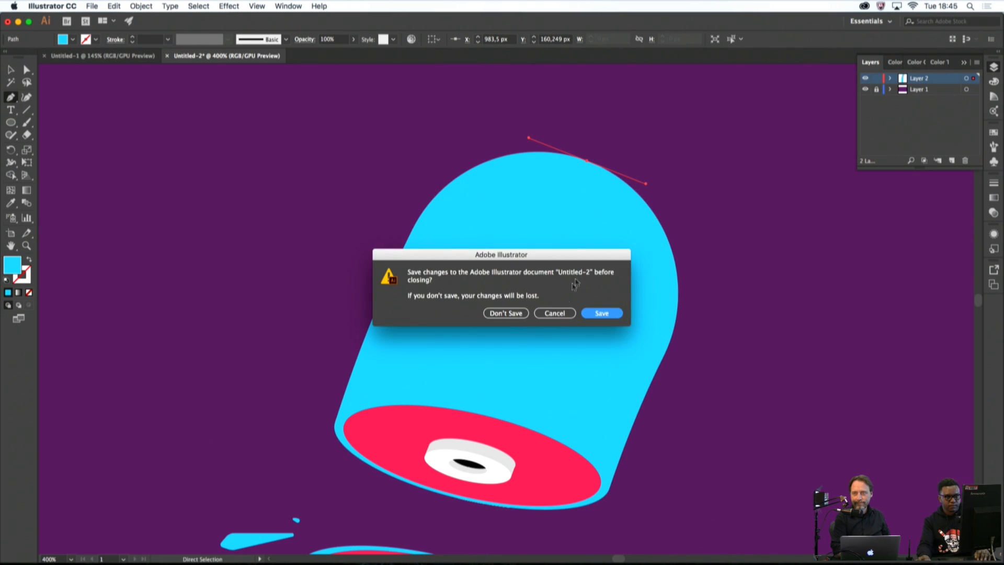
click(565, 314)
key(Escape)
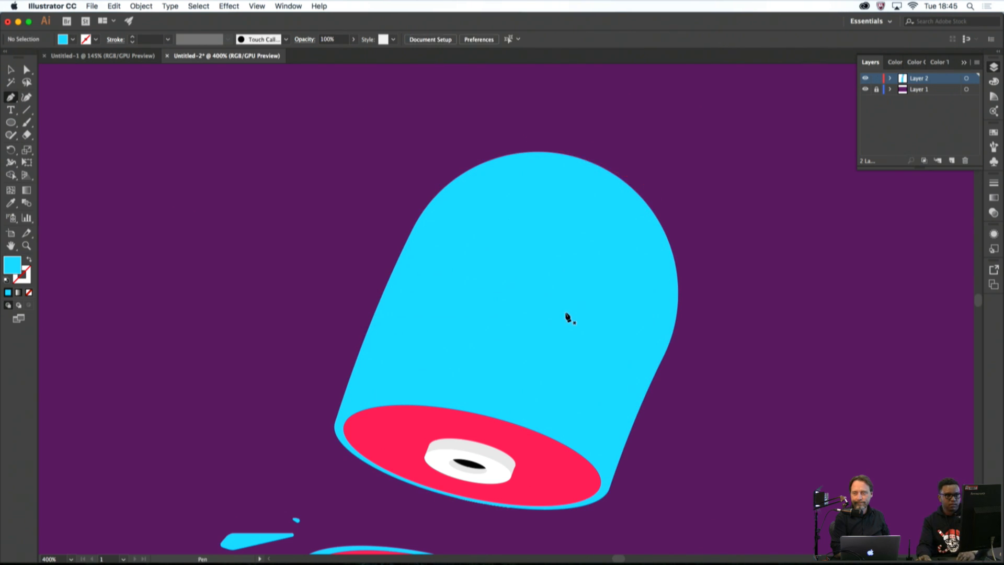
click(595, 167)
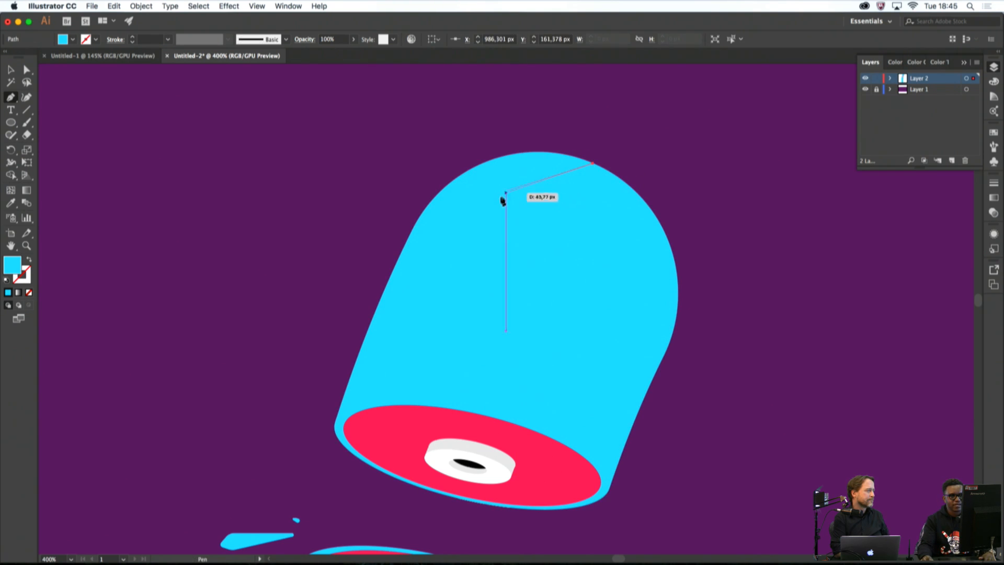
drag(502, 201, 465, 324)
key(super)
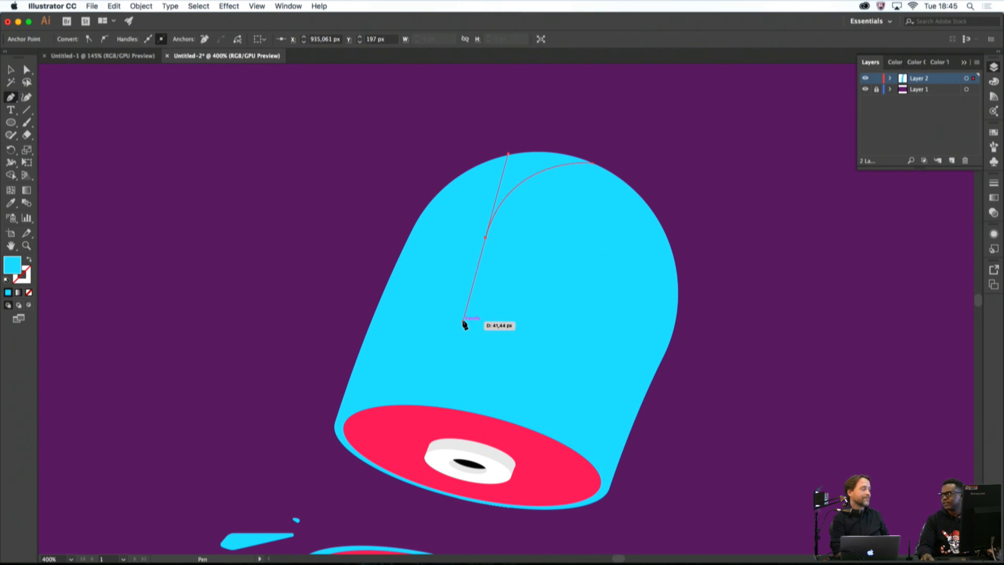
key(super+z)
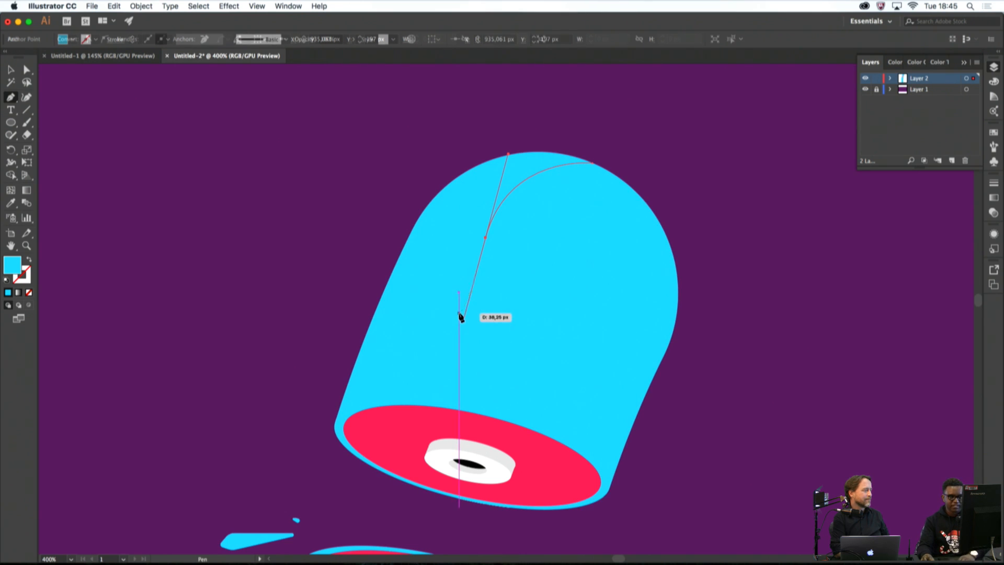
Draw a closed straight-edged Pen shape covering the left side of the upper finger piece and extending past its outline
click(592, 163)
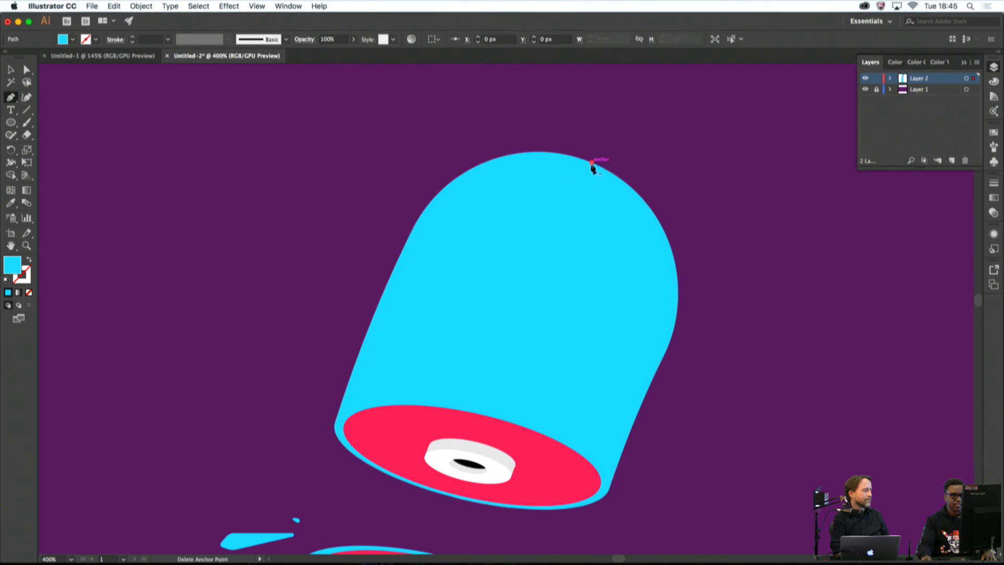
click(515, 190)
drag(458, 336, 458, 354)
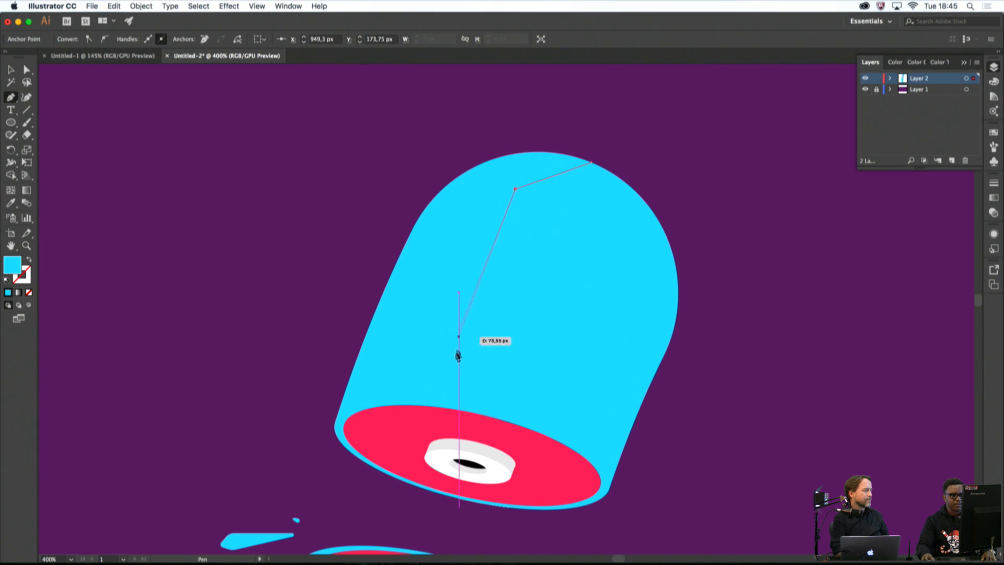
click(400, 499)
click(299, 463)
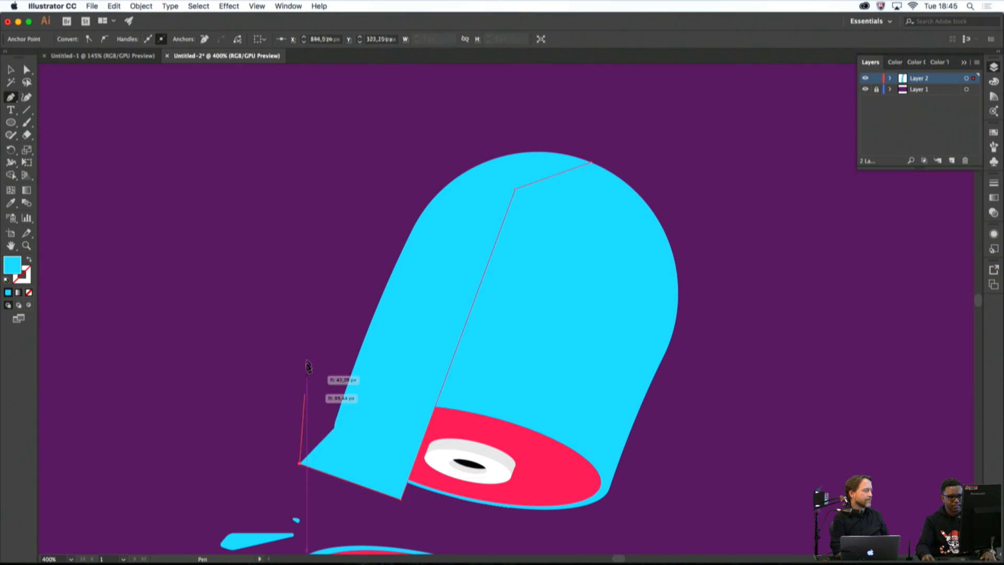
click(307, 361)
click(358, 222)
click(424, 140)
click(491, 126)
click(524, 130)
click(542, 134)
click(562, 144)
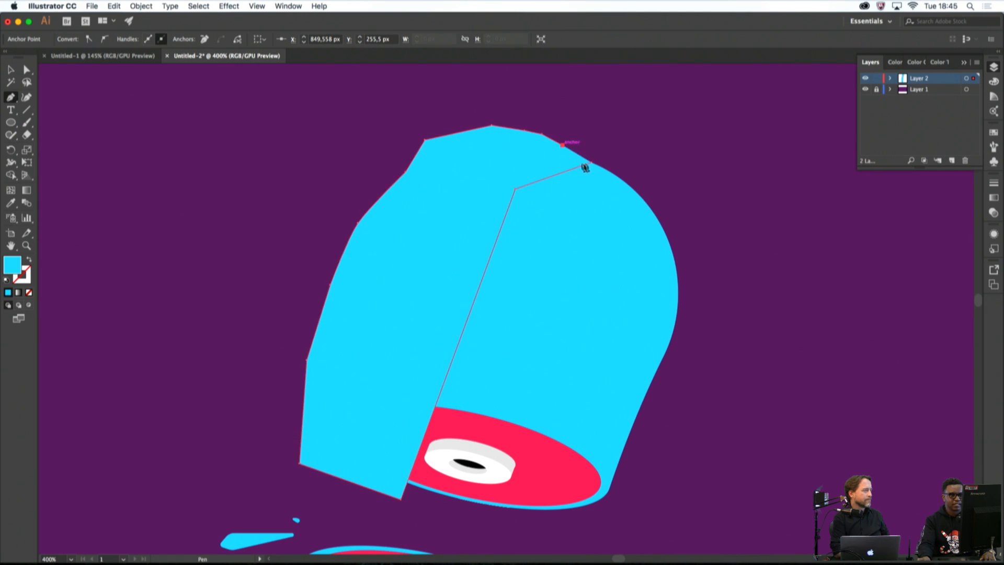
click(591, 163)
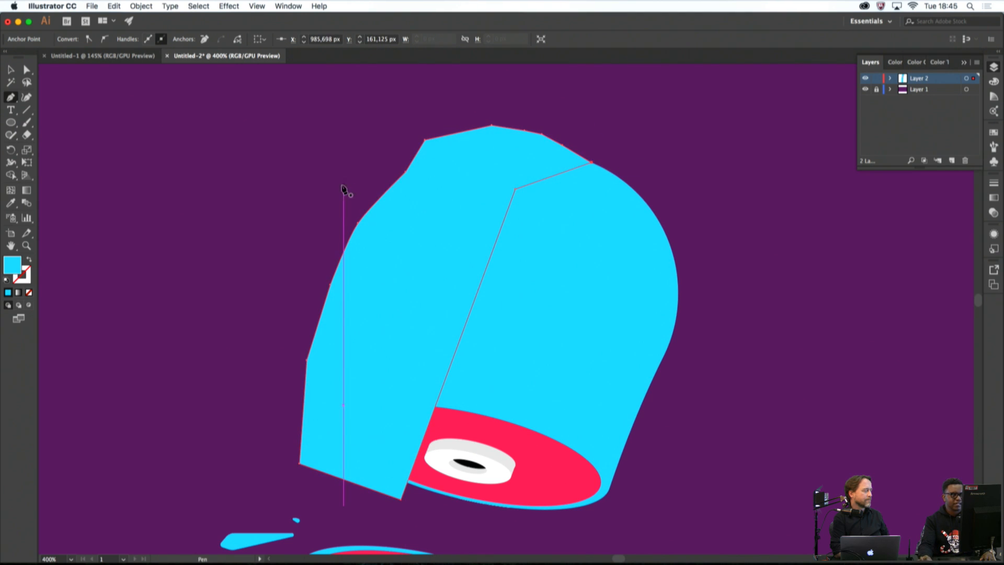
Round the inner corner near the fingertip of the drawn overlay shape into a large curve and deselect it
click(27, 69)
click(515, 188)
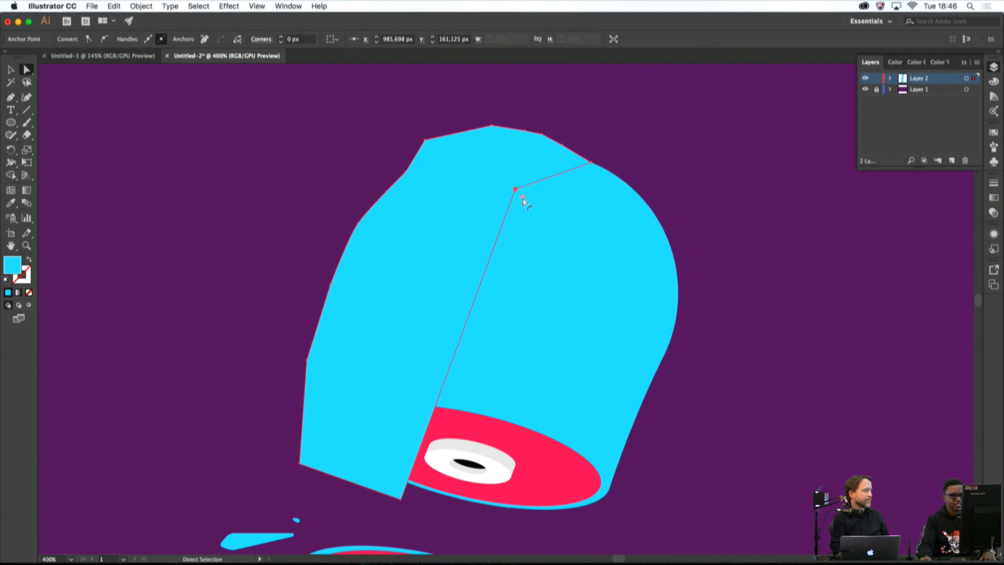
drag(520, 193, 661, 287)
click(690, 242)
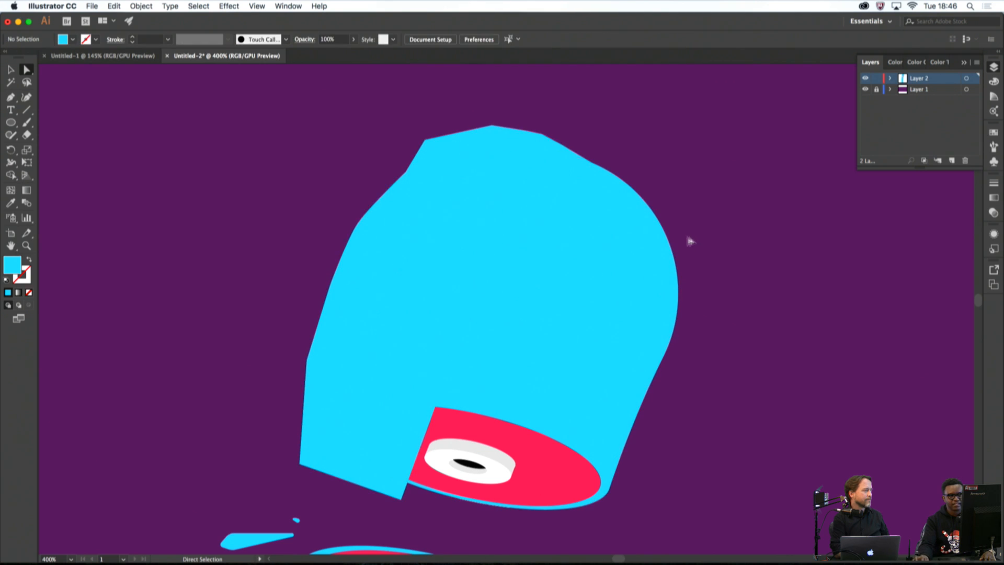
Fill the overlay shape on the upper finger piece with a deeper, more saturated blue
click(490, 189)
double_click(12, 265)
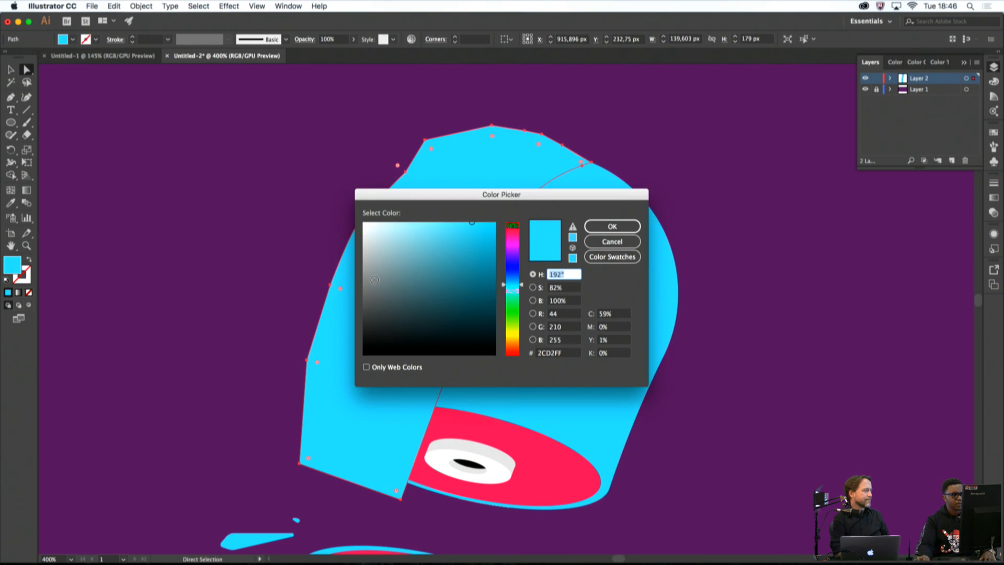
click(483, 263)
drag(513, 271, 513, 277)
drag(490, 234, 478, 214)
key(Return)
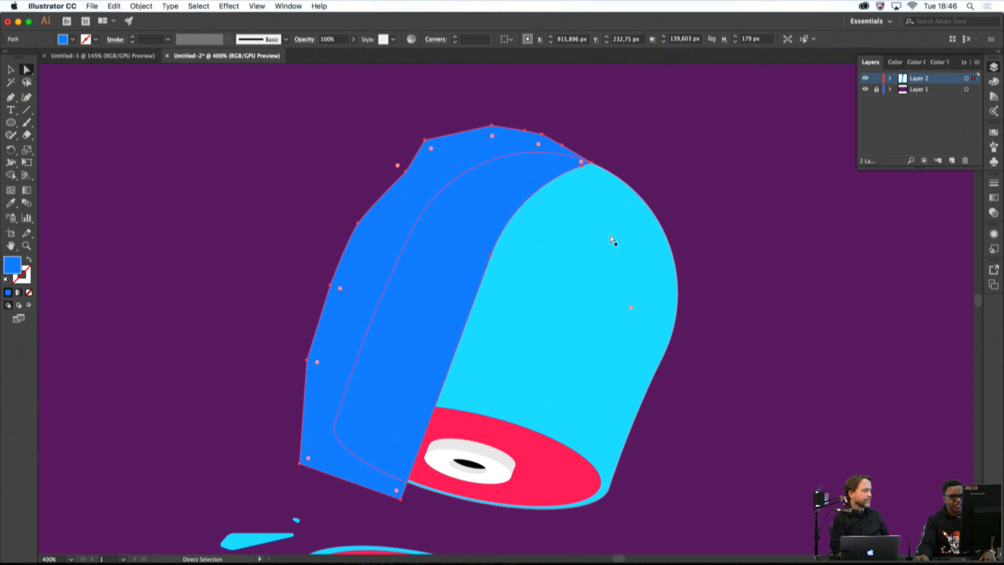
Lower the overlay shape's opacity to 27% and deselect it
click(994, 212)
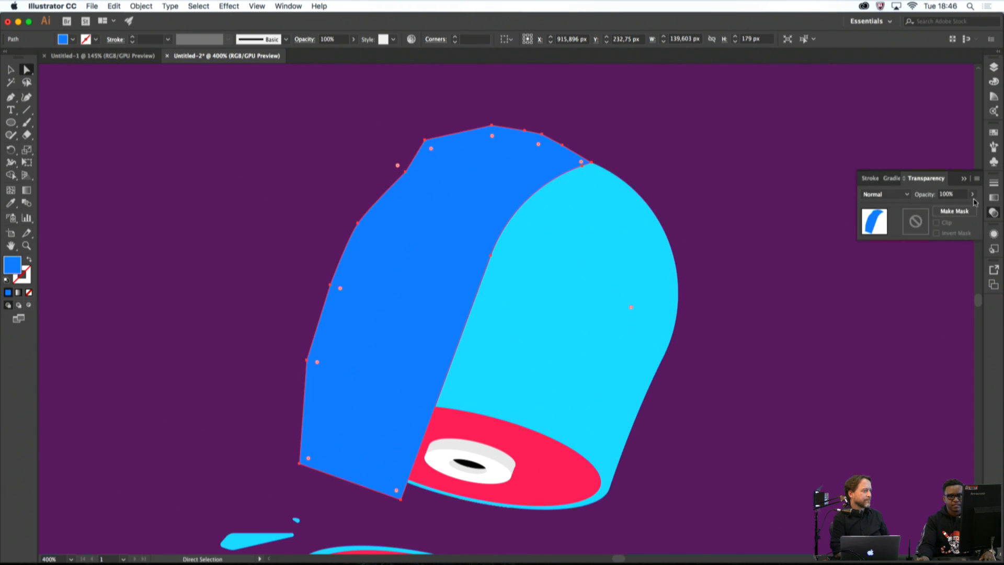
click(972, 194)
drag(971, 208, 943, 208)
click(891, 243)
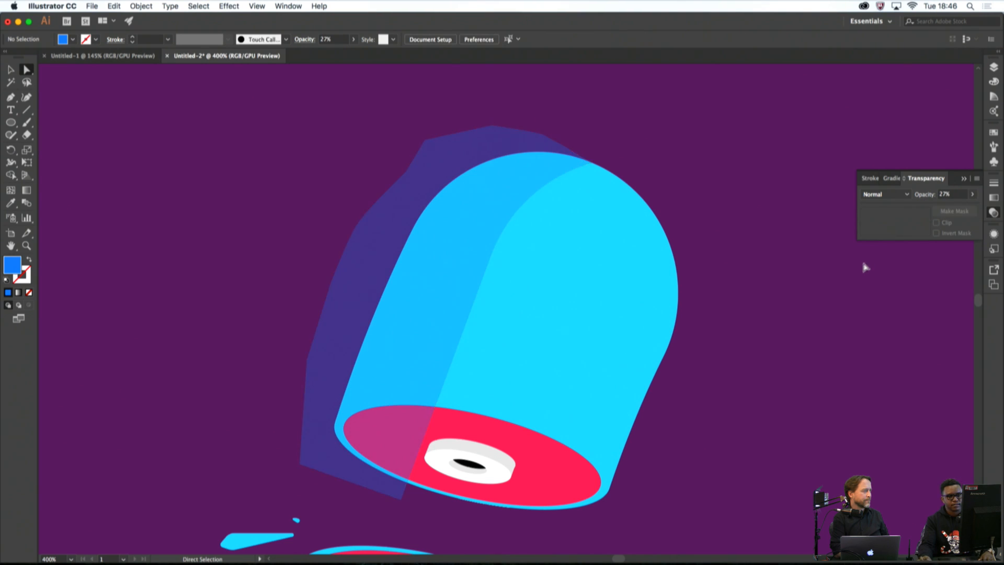
Trim away the part of the shading overlay outside the upper finger piece with Shape Builder and deselect everything
scroll(862, 267, down, 4)
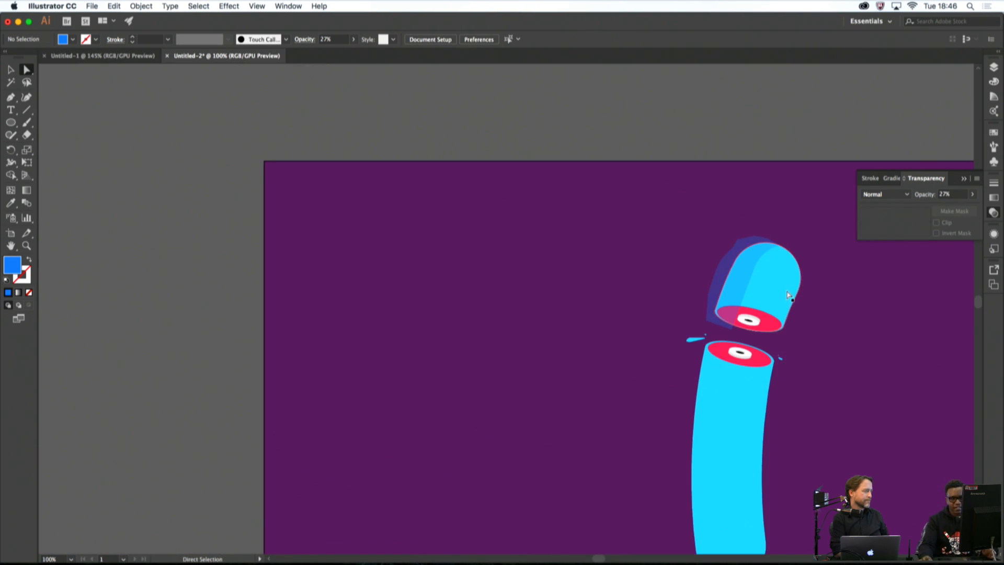
scroll(741, 294, up, 4)
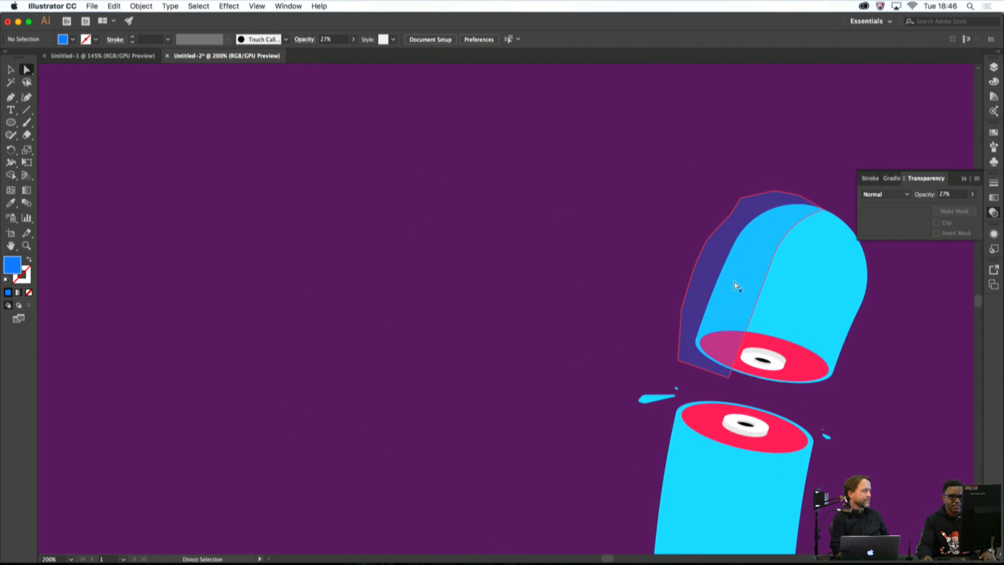
drag(802, 285, 671, 272)
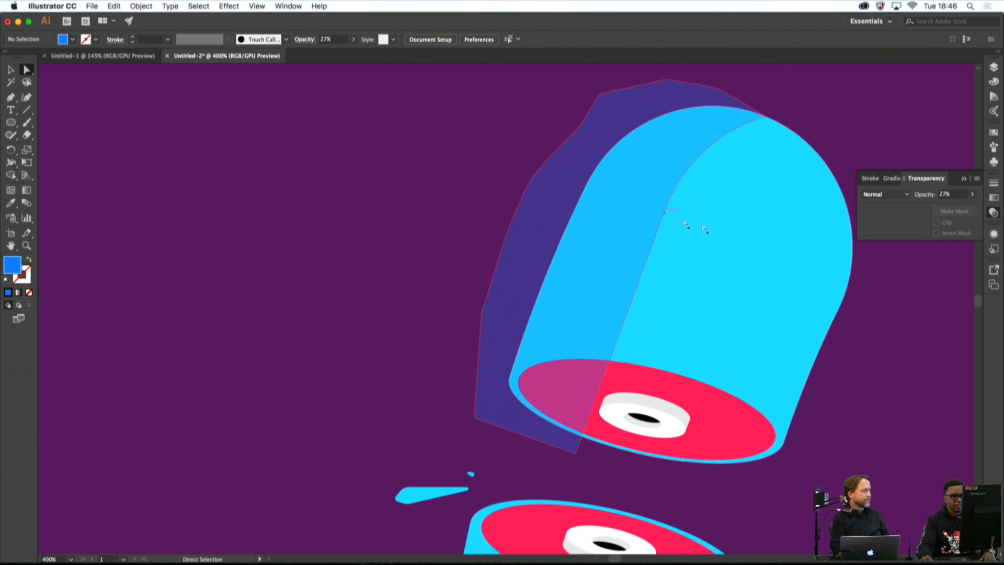
click(746, 235)
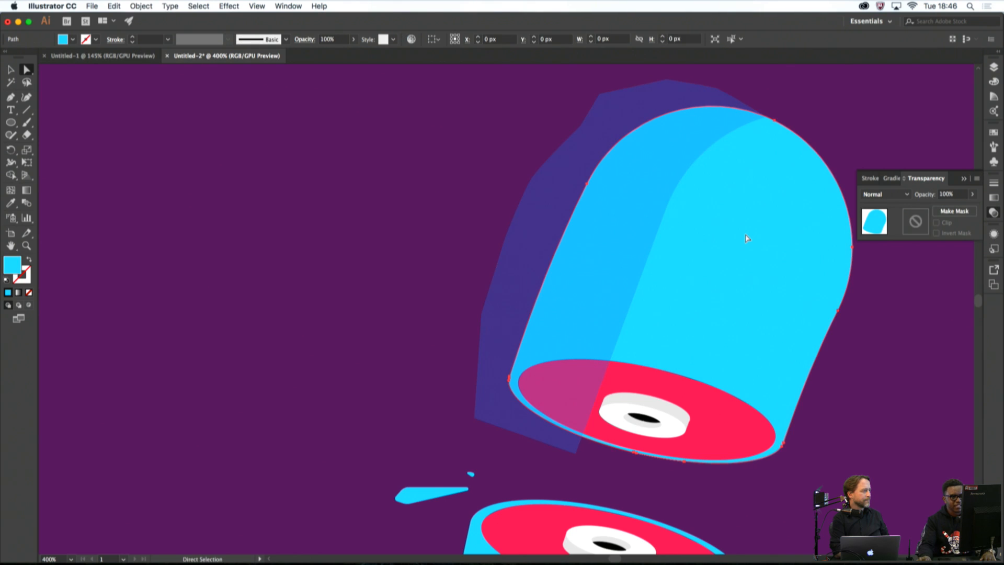
shift+click(555, 192)
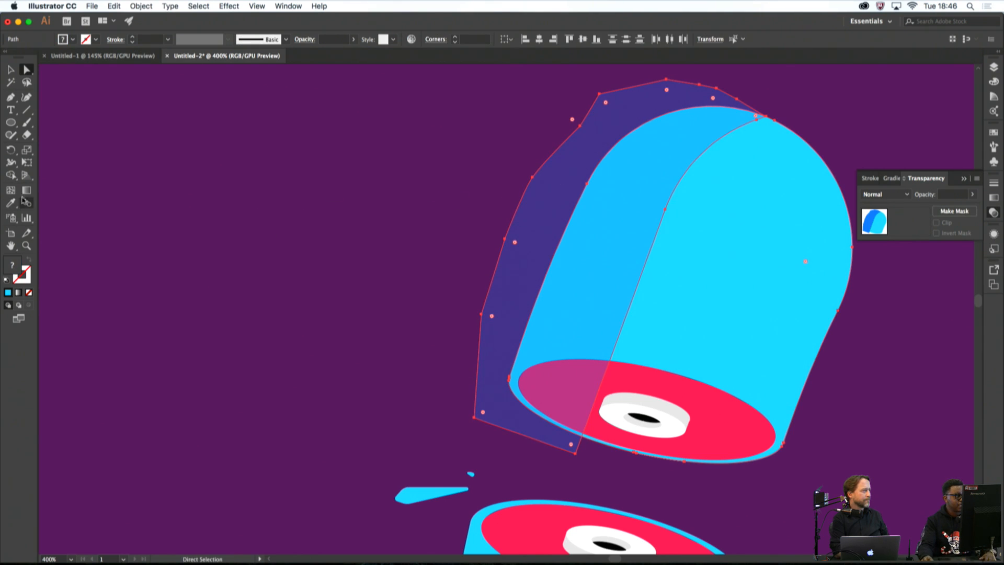
click(13, 175)
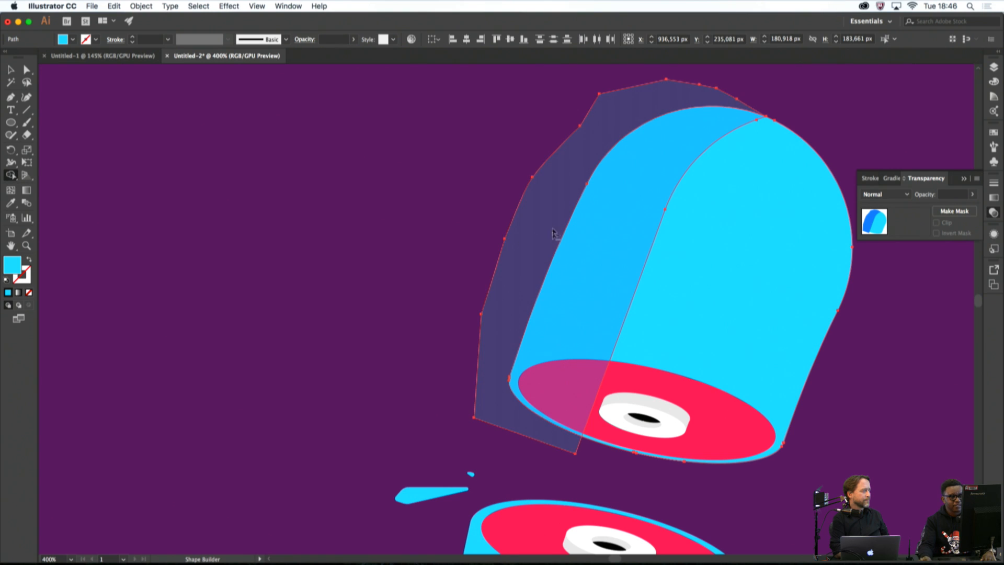
alt+click(527, 238)
key(super+shift+a)
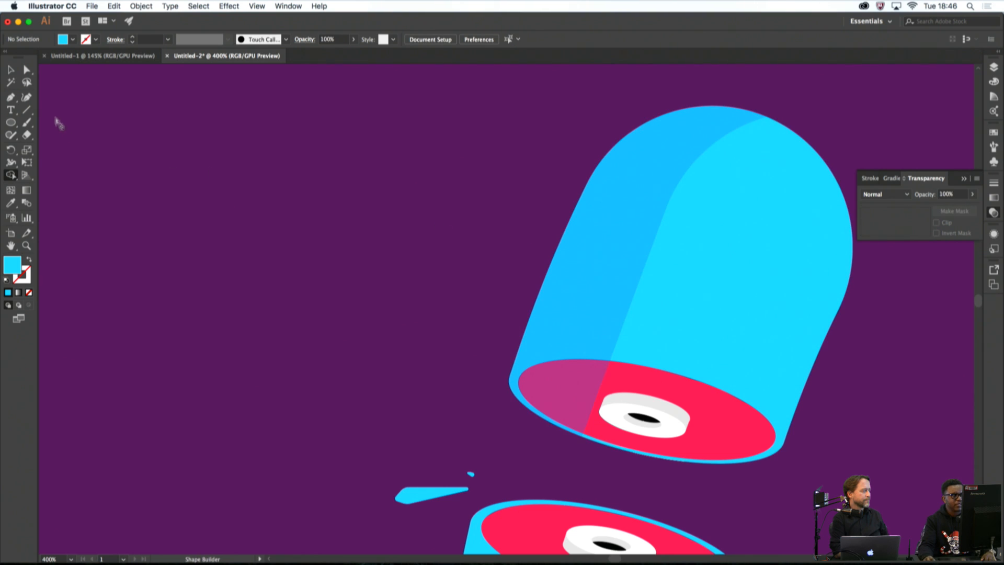
Bring the upper finger piece's cut-face ellipses and bone ring to the front, above the shading overlay
key(v)
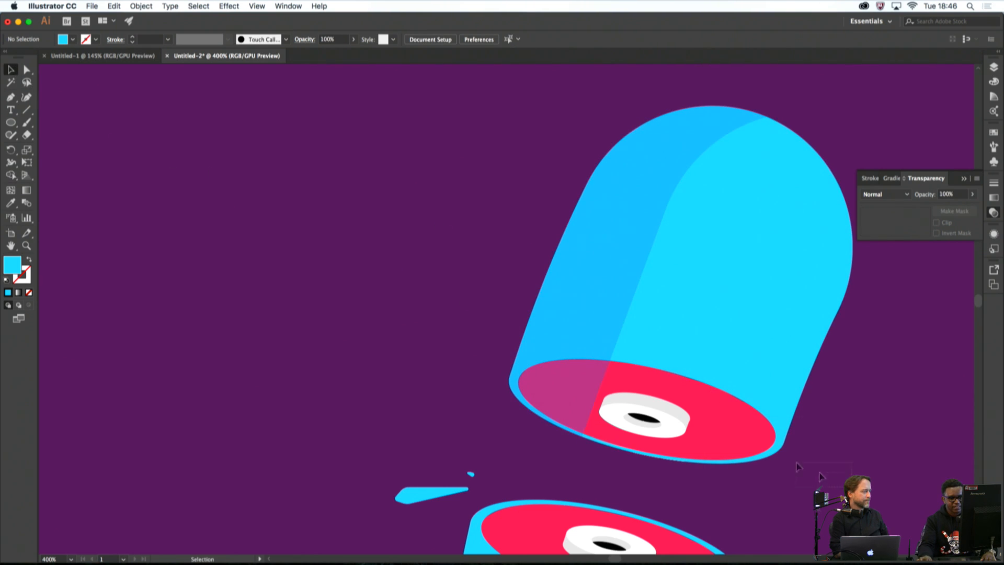
click(527, 312)
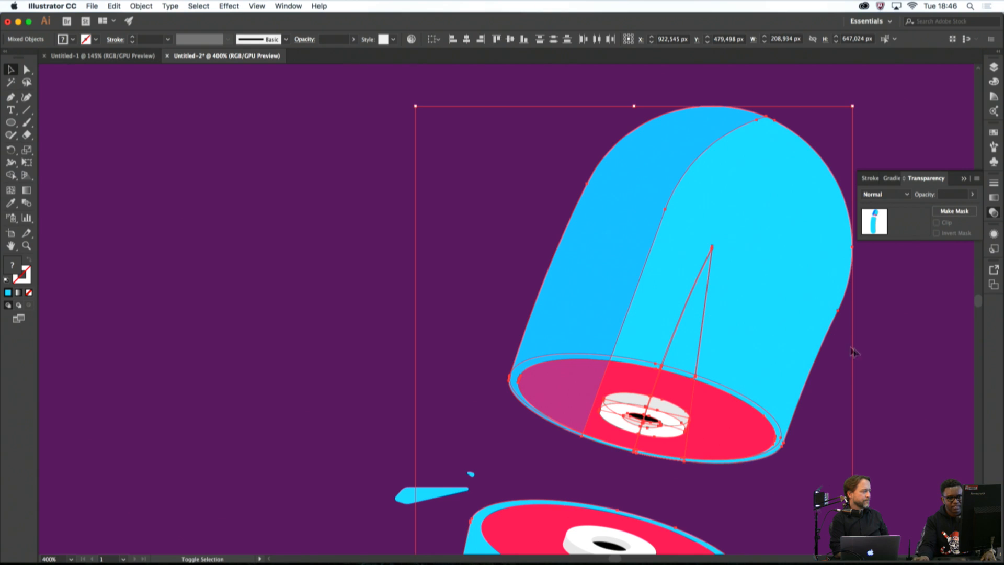
drag(395, 154, 386, 150)
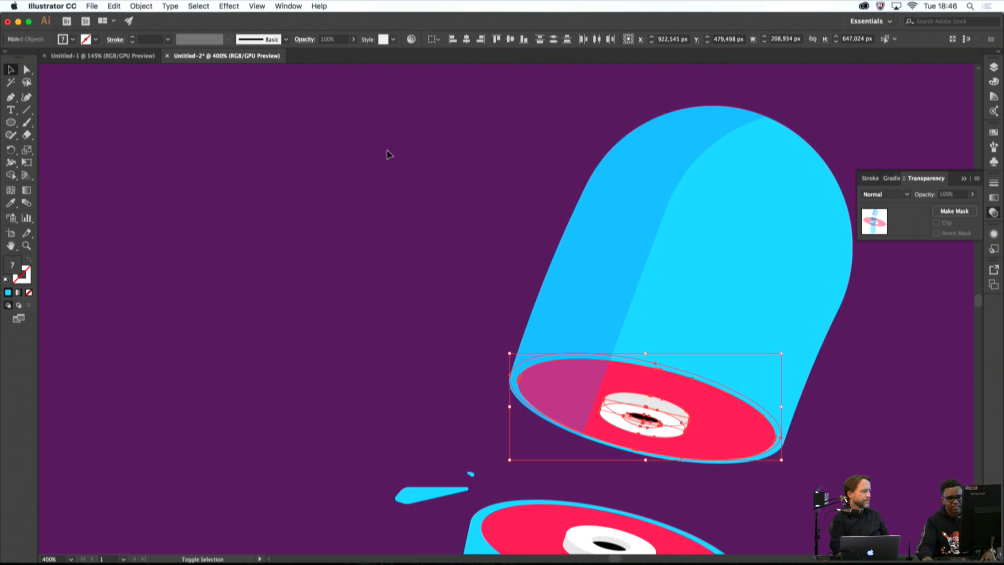
right_click(716, 402)
mouse_move(770, 503)
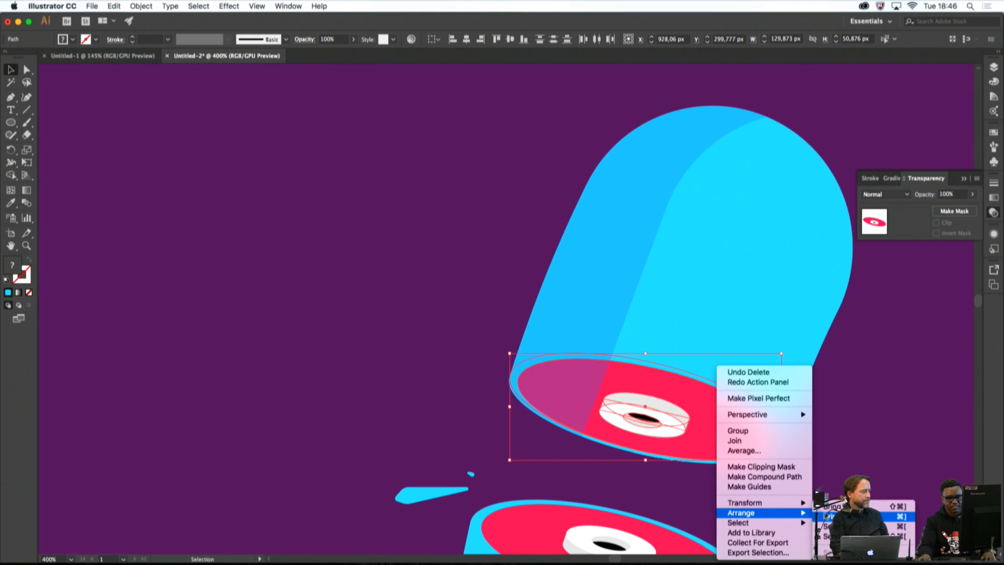
click(836, 506)
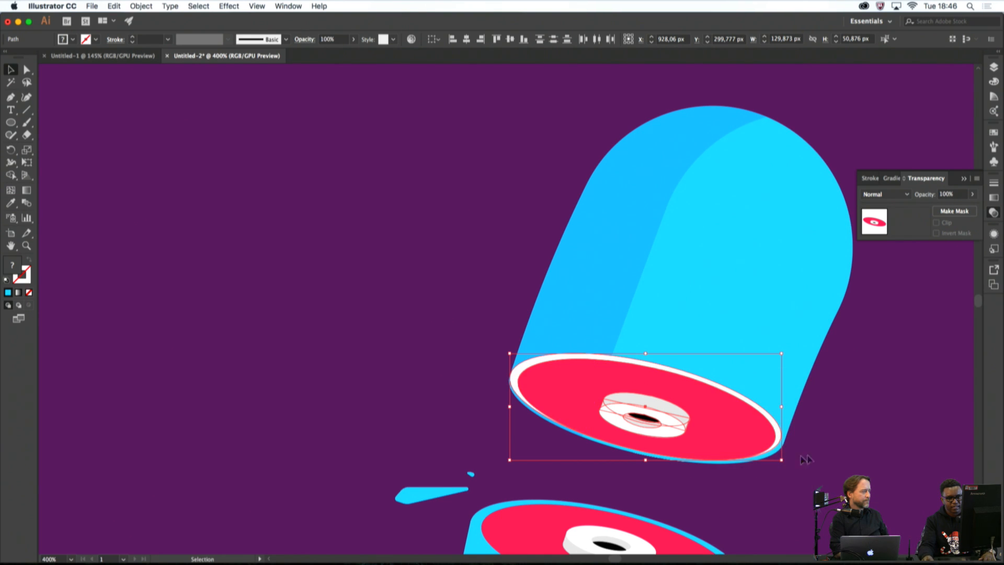
Delete the white ellipse surrounding the red cut face of the upper finger piece
click(805, 459)
click(782, 435)
key(Delete)
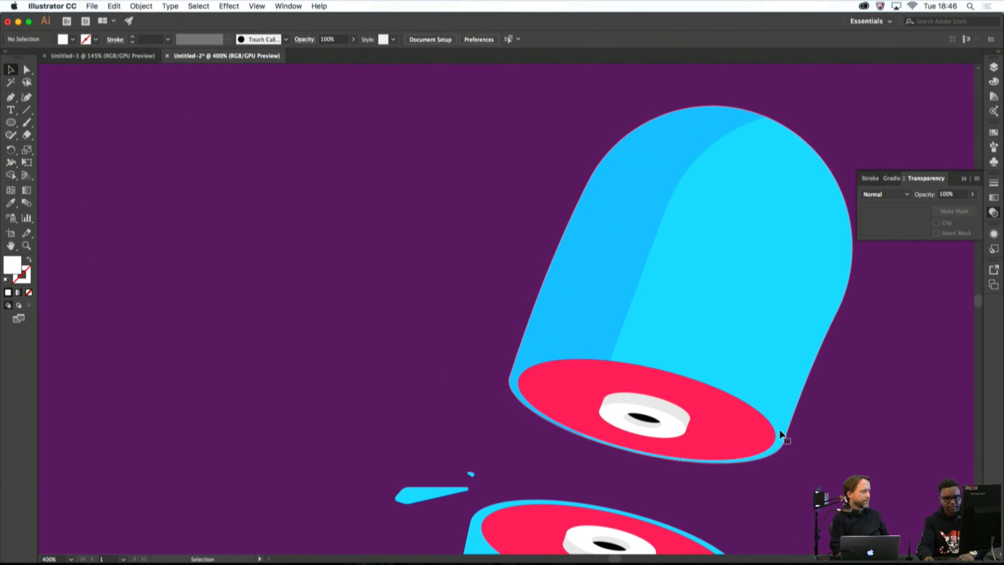
Start a Pen outline with a curved point just below the lower piece's red cut face and extend it down the finger
scroll(834, 457, down, 3)
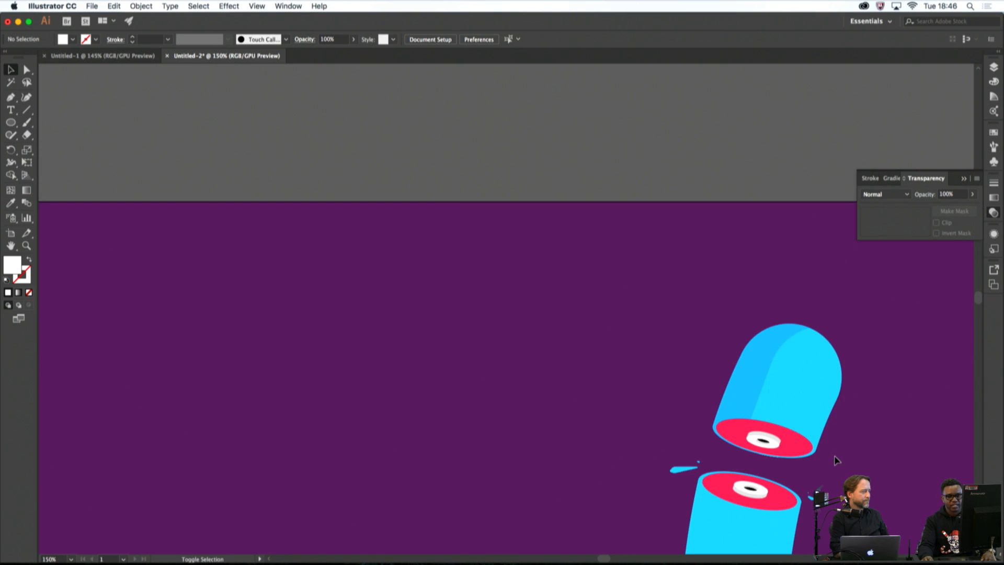
scroll(829, 461, down, 2)
scroll(826, 456, up, 4)
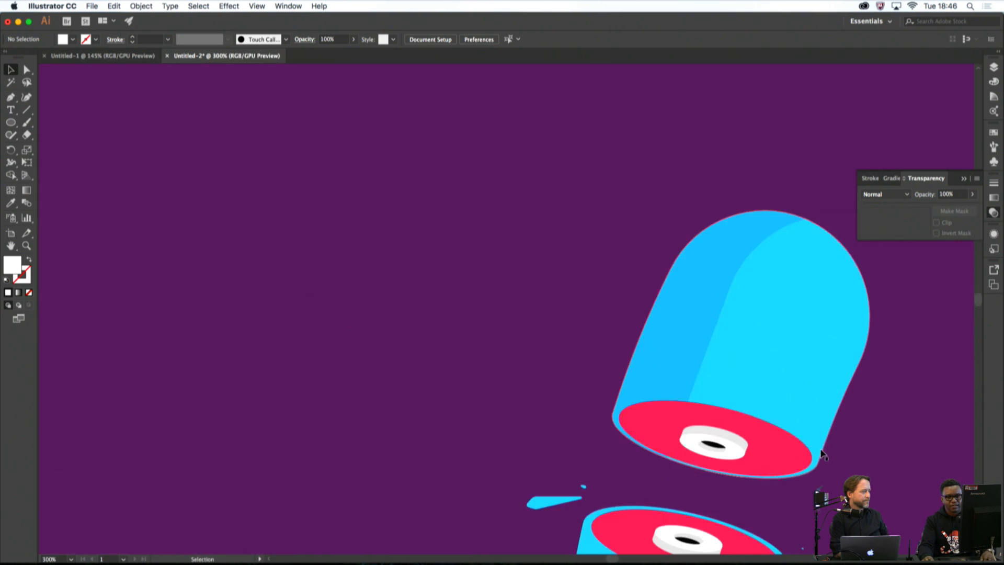
drag(830, 463, 810, 288)
scroll(811, 419, down, 2)
drag(817, 418, 777, 334)
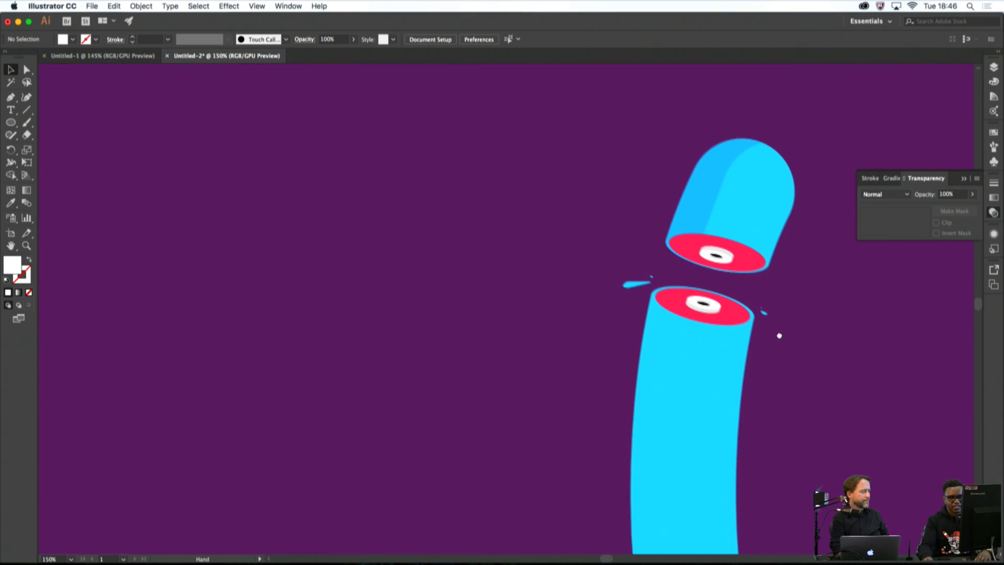
key(p)
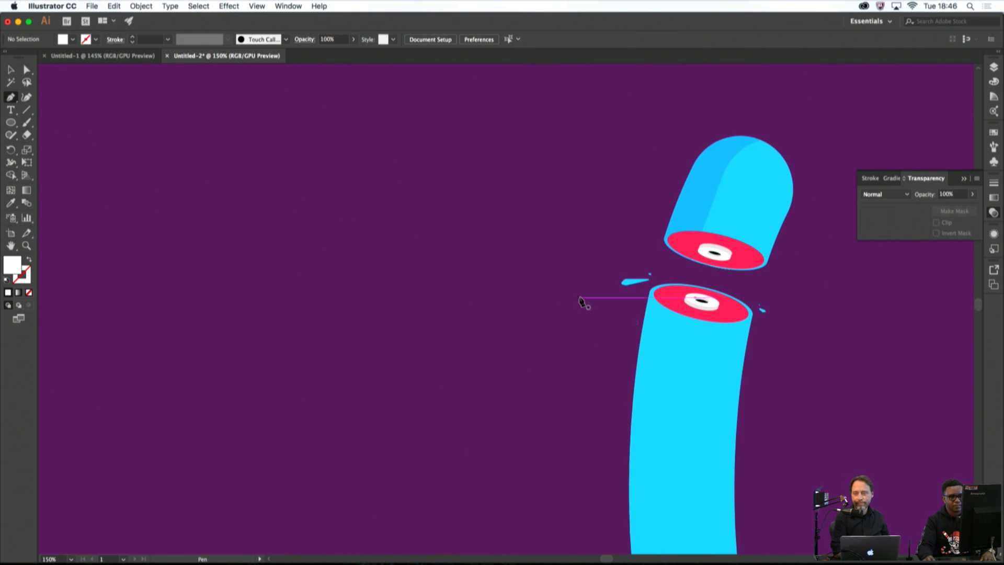
scroll(698, 322, up, 2)
drag(658, 313, 698, 323)
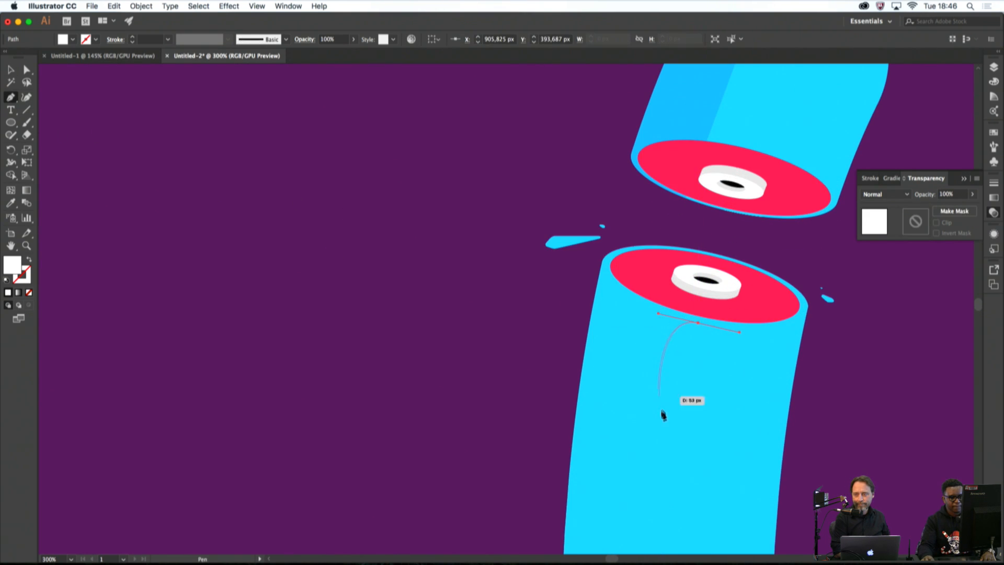
click(646, 469)
scroll(648, 471, down, 2)
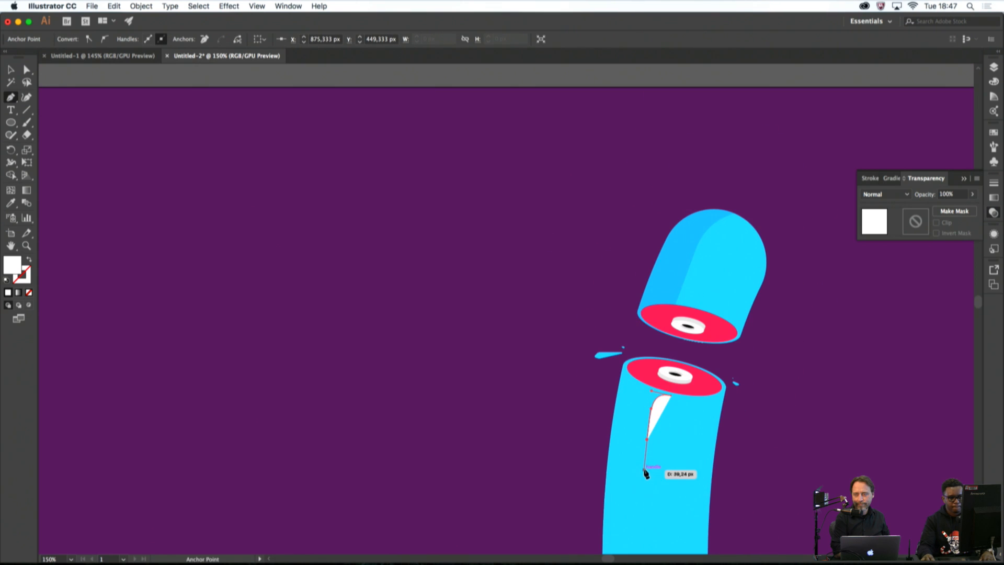
click(638, 312)
key(super+w)
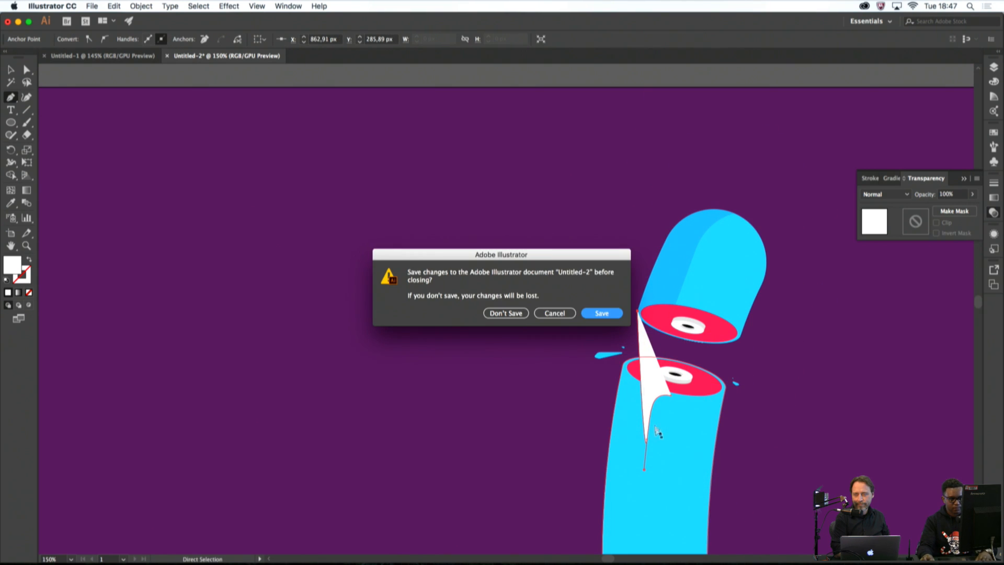
key(Escape)
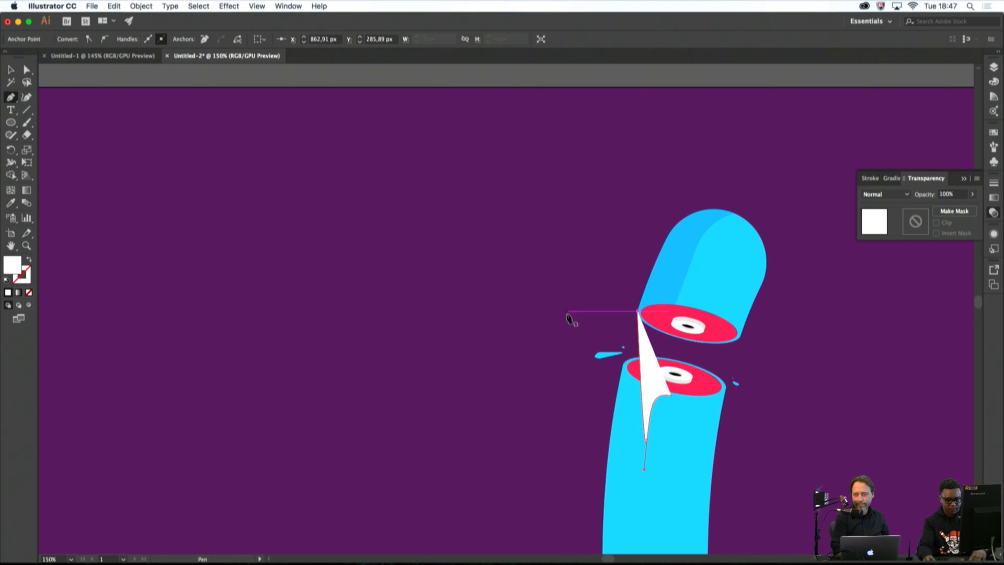
key(super+z)
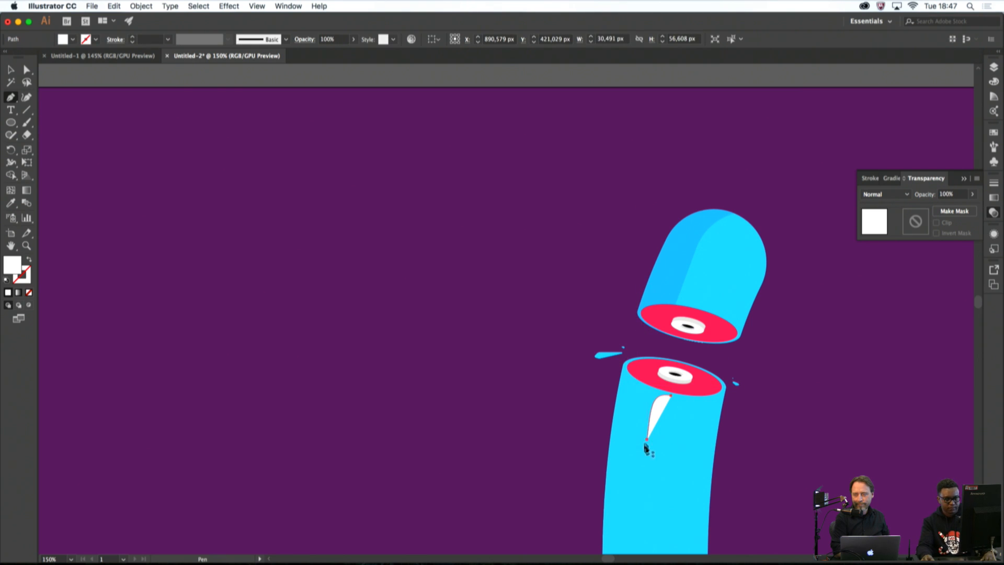
Continue the Pen outline down the lower finger piece, around its rounded end and back up outside its left edge
click(643, 480)
scroll(648, 277, down, 5)
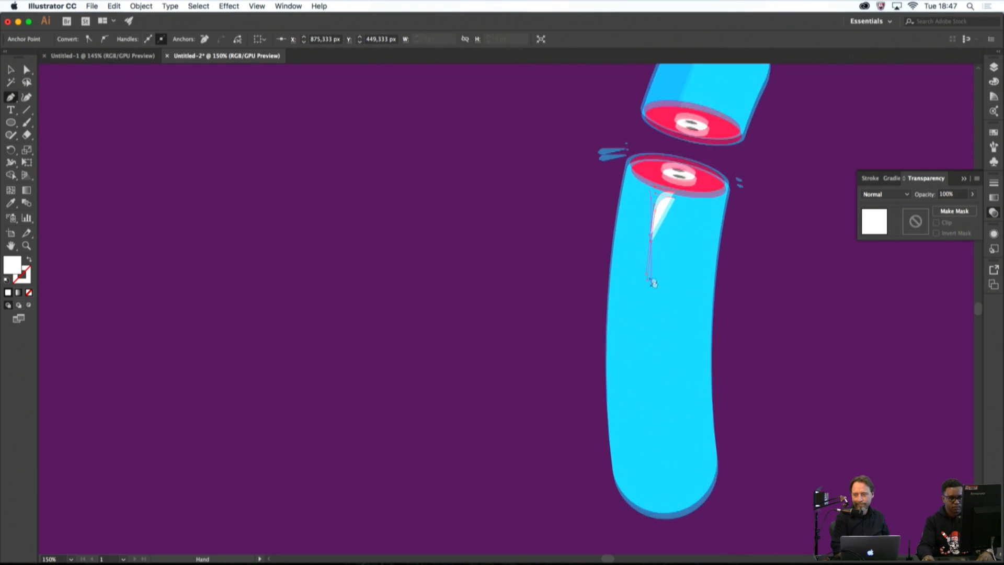
drag(636, 407, 697, 492)
click(642, 507)
click(613, 500)
drag(593, 484, 584, 470)
click(566, 441)
drag(560, 381, 573, 330)
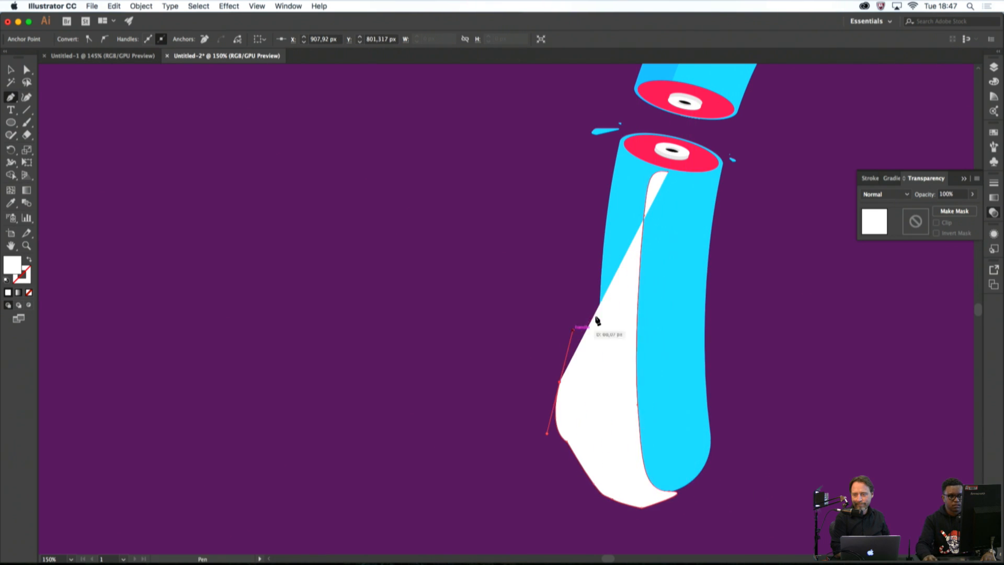
Carry the overlay outline up past the cut end, across half of the red face, and close it at its starting point
click(604, 246)
click(604, 150)
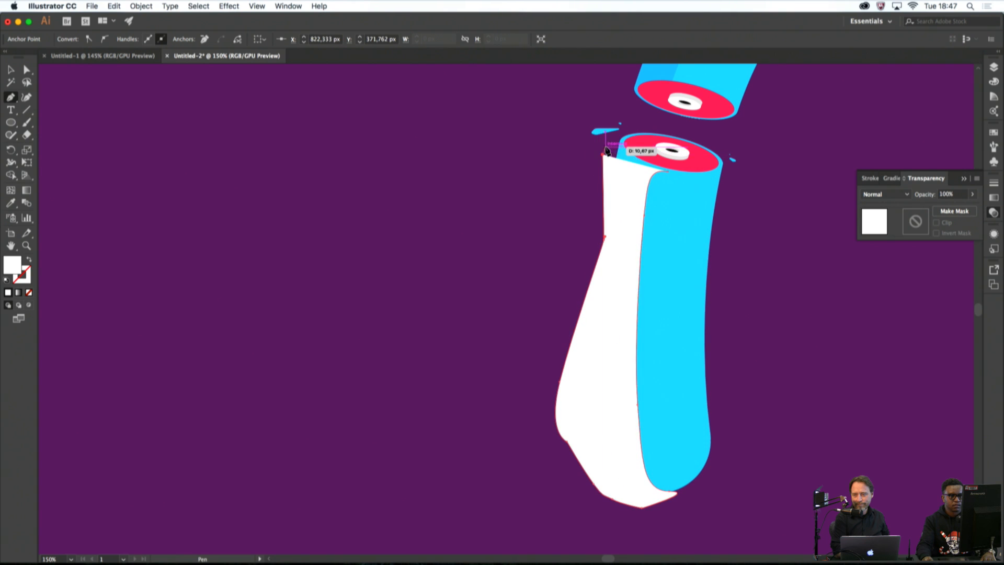
drag(668, 132, 671, 176)
click(667, 170)
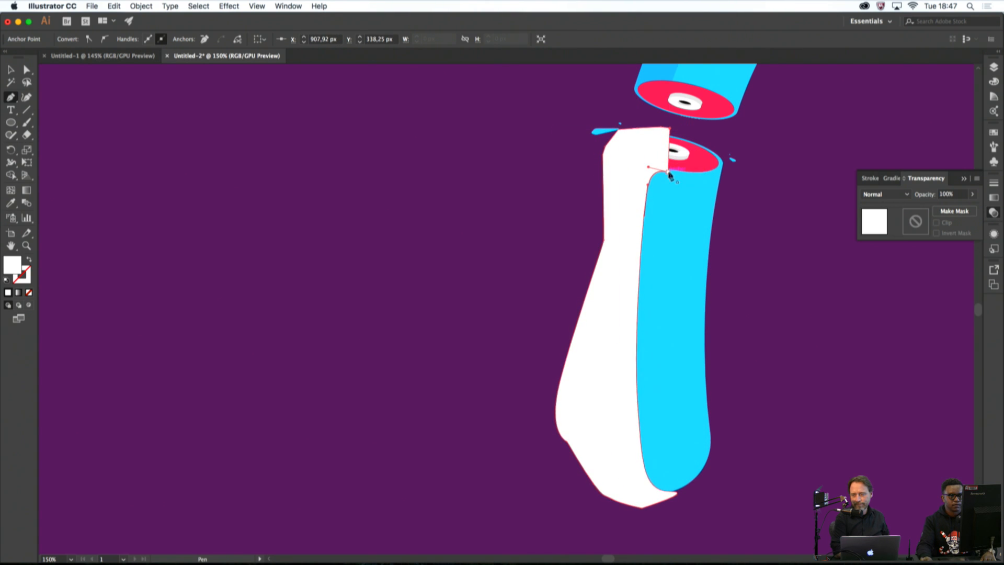
Copy the upper piece's blue 27% opacity shading onto the new lower overlay with the Eyedropper and deselect it
key(i)
click(658, 68)
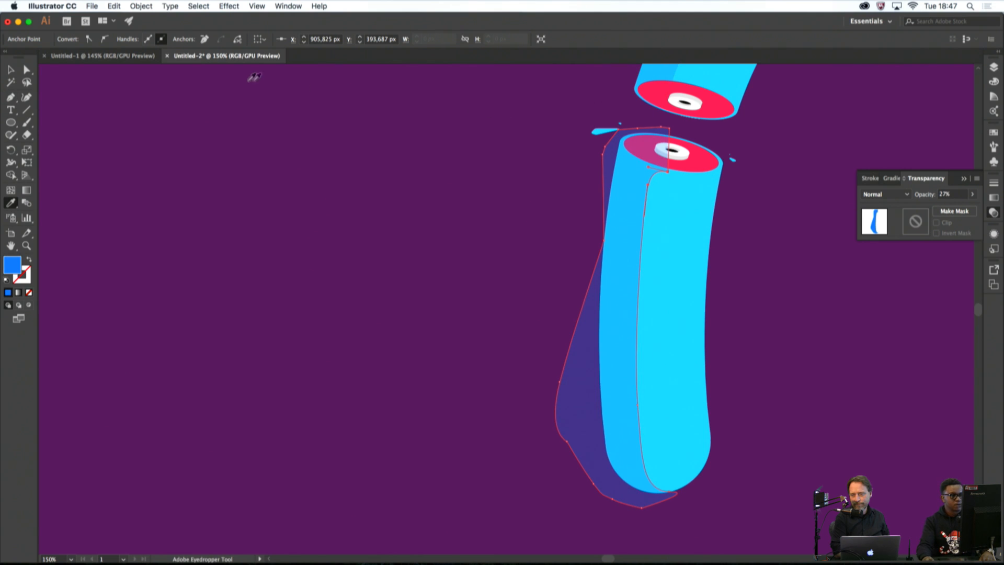
key(v)
key(super+shift+a)
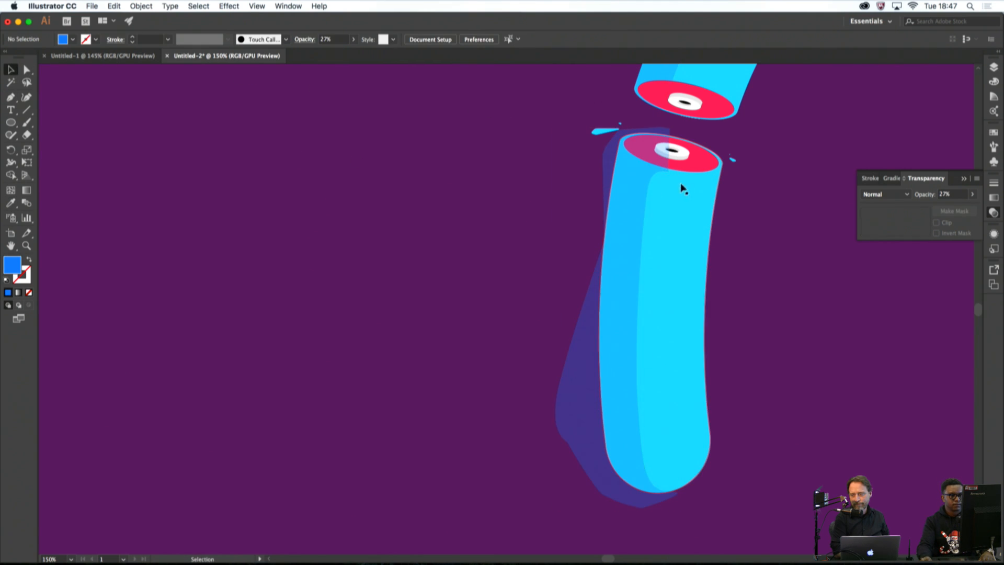
click(694, 169)
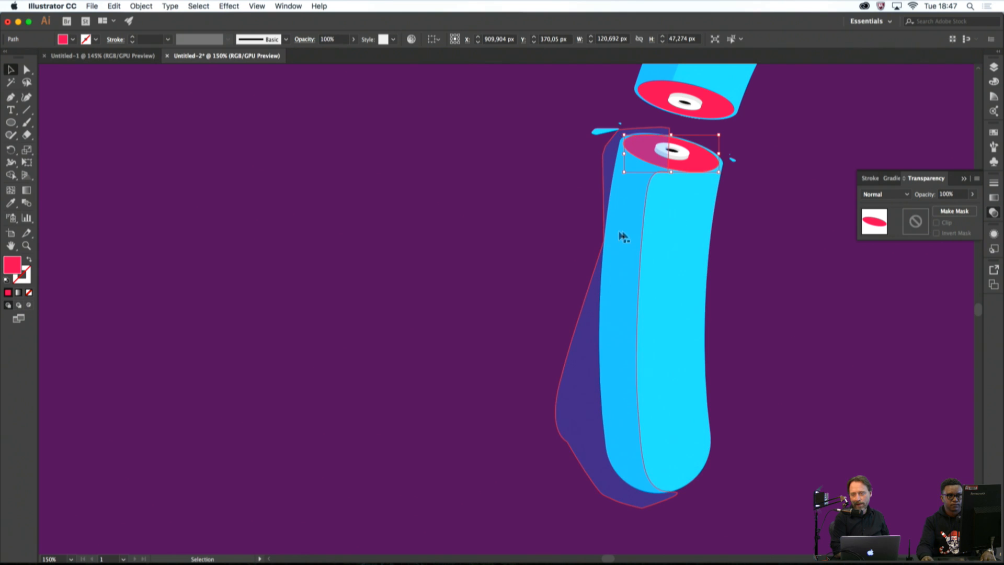
click(591, 235)
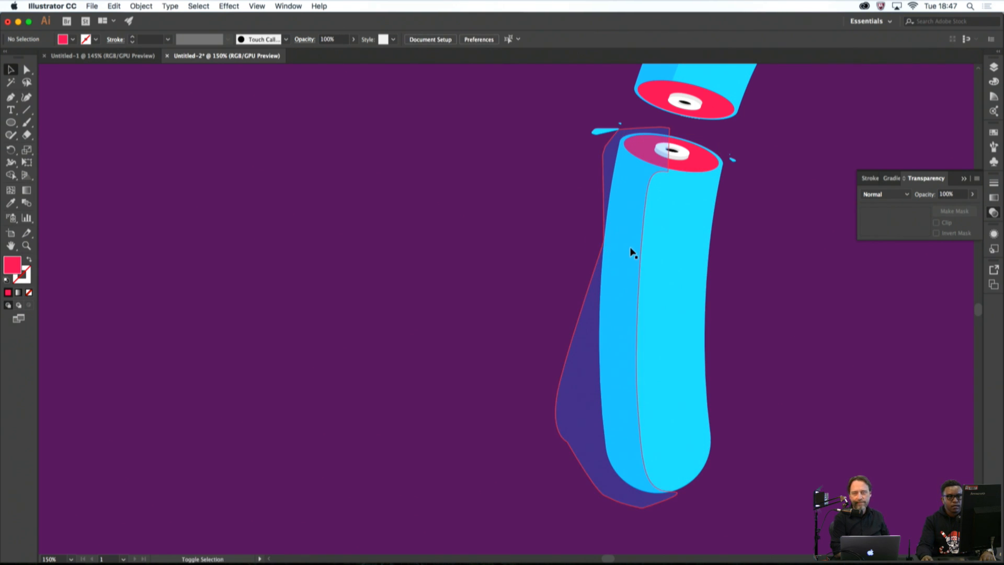
key(super+0)
key(super+1)
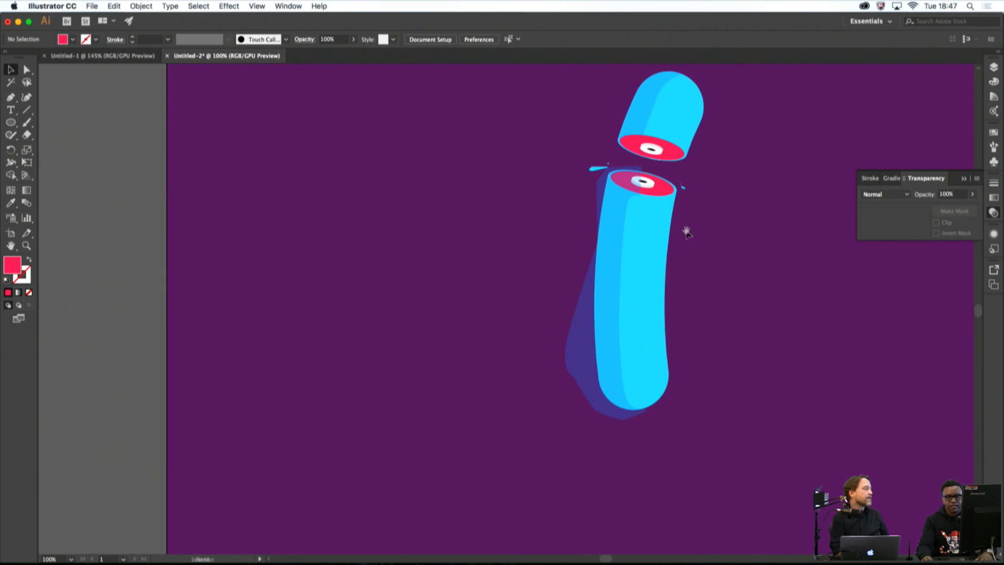
key(space)
drag(666, 235, 657, 323)
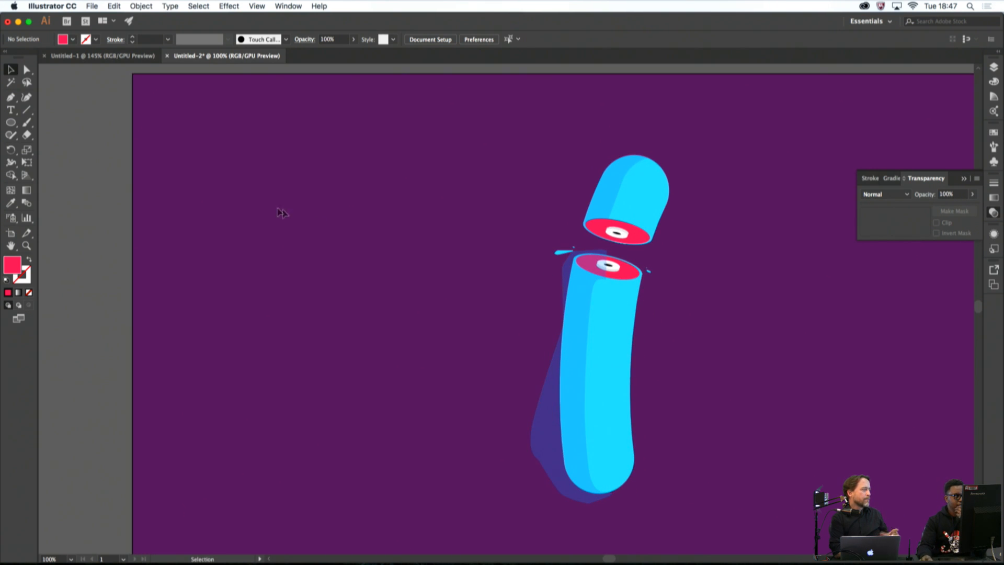
click(11, 122)
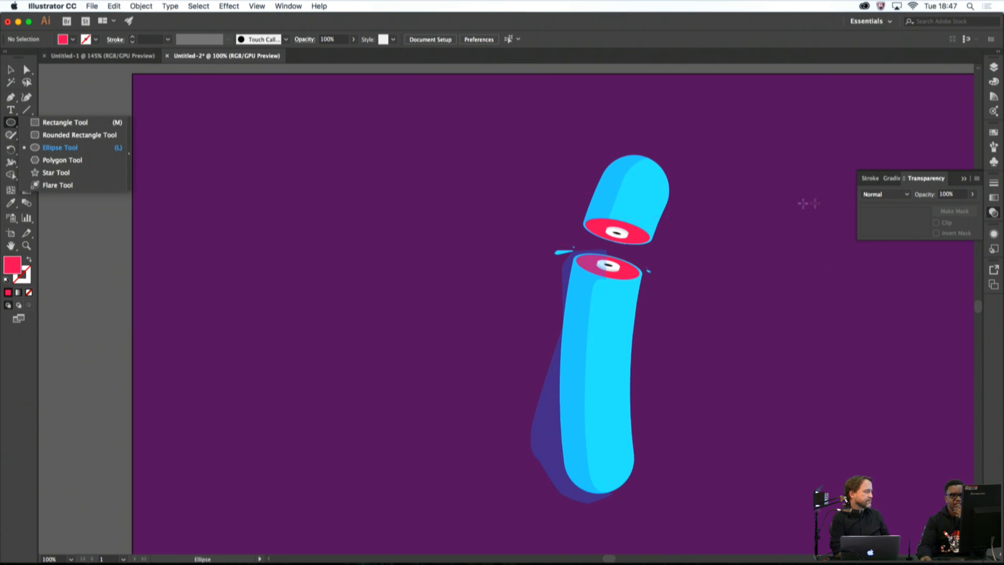
click(751, 202)
click(481, 309)
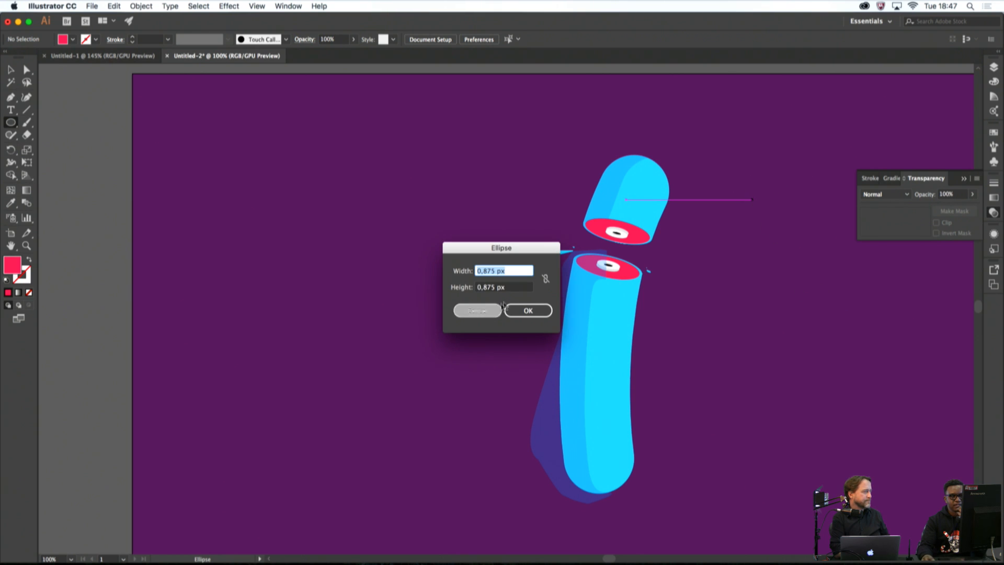
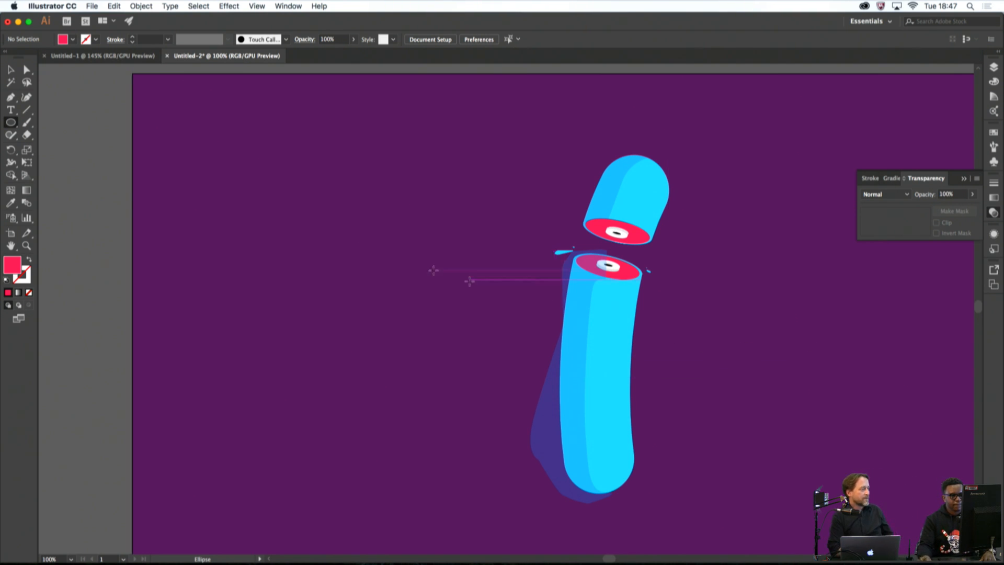
Move the overlay's kinked outer anchor point outward, clear of the lower finger piece's edge, and deselect the overlay
click(10, 69)
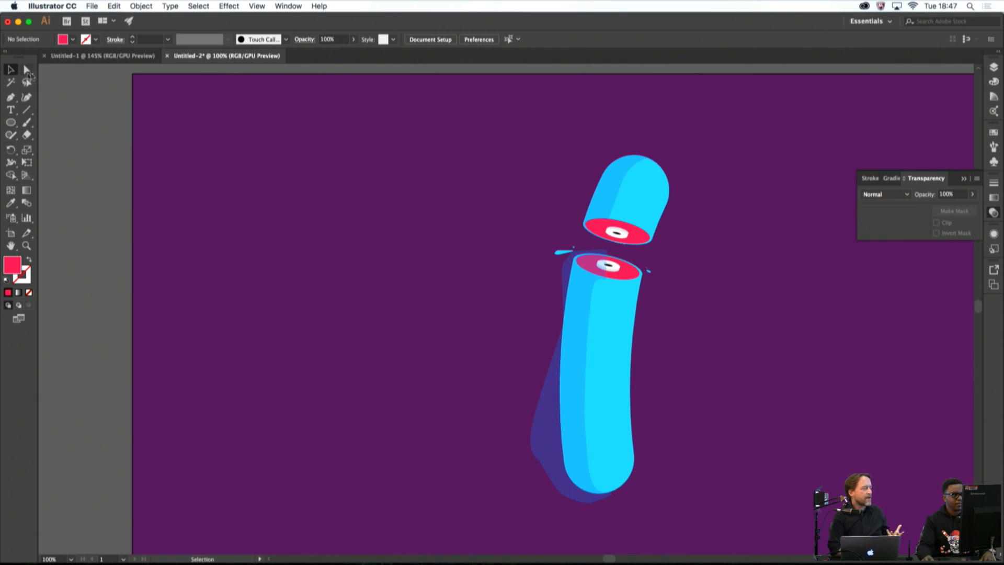
click(26, 69)
click(564, 326)
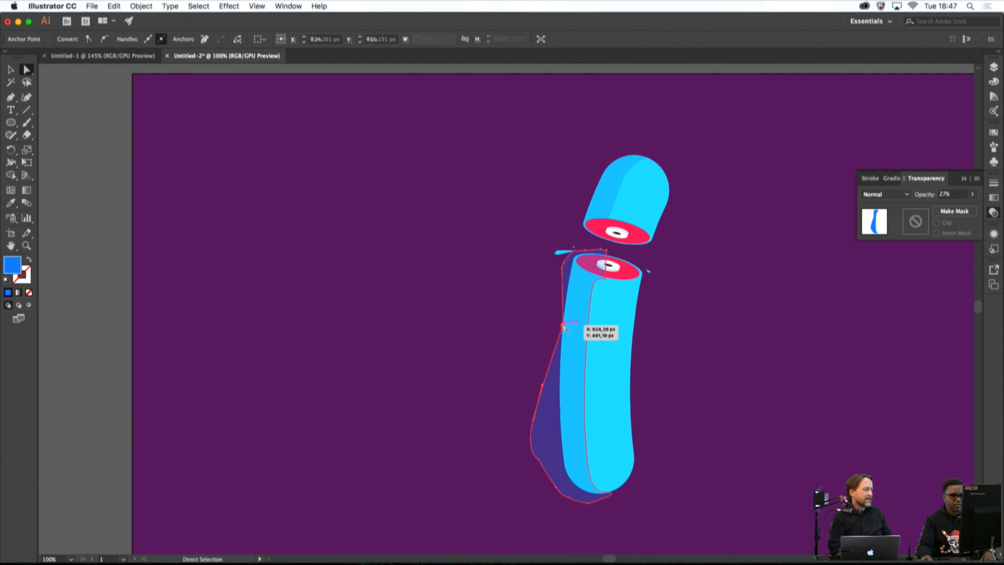
click(645, 331)
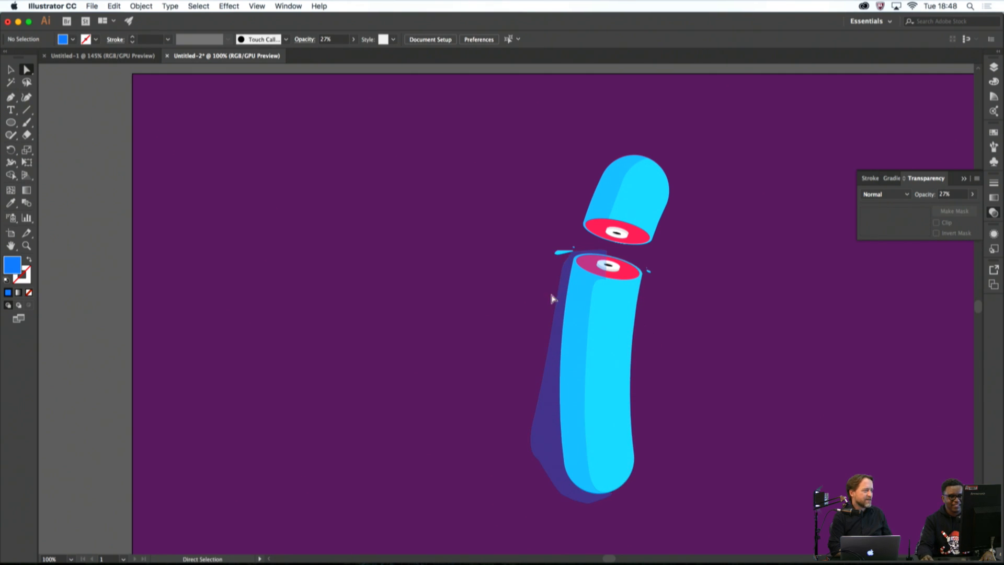
click(11, 69)
super+click(626, 262)
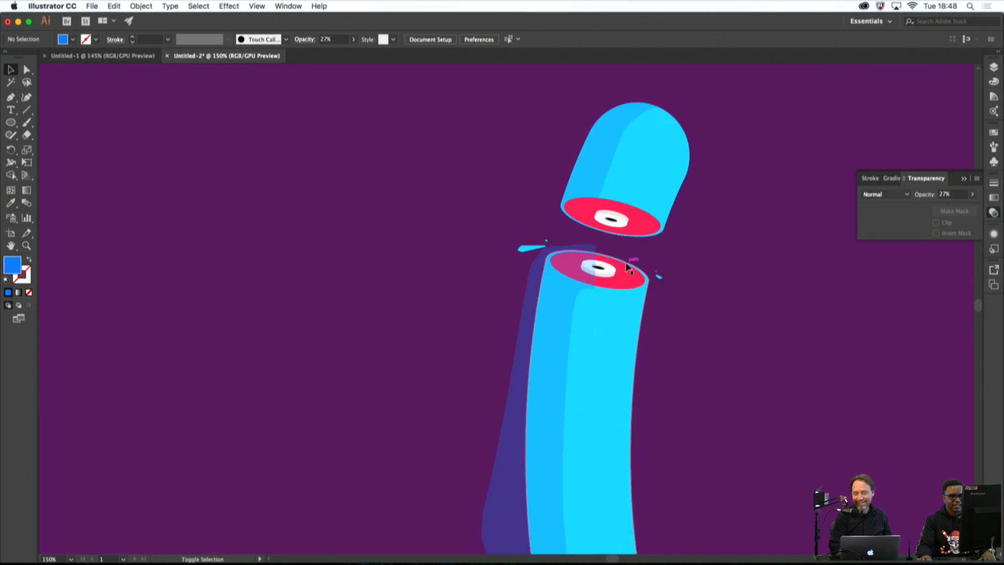
super+click(627, 269)
super+click(622, 275)
click(622, 313)
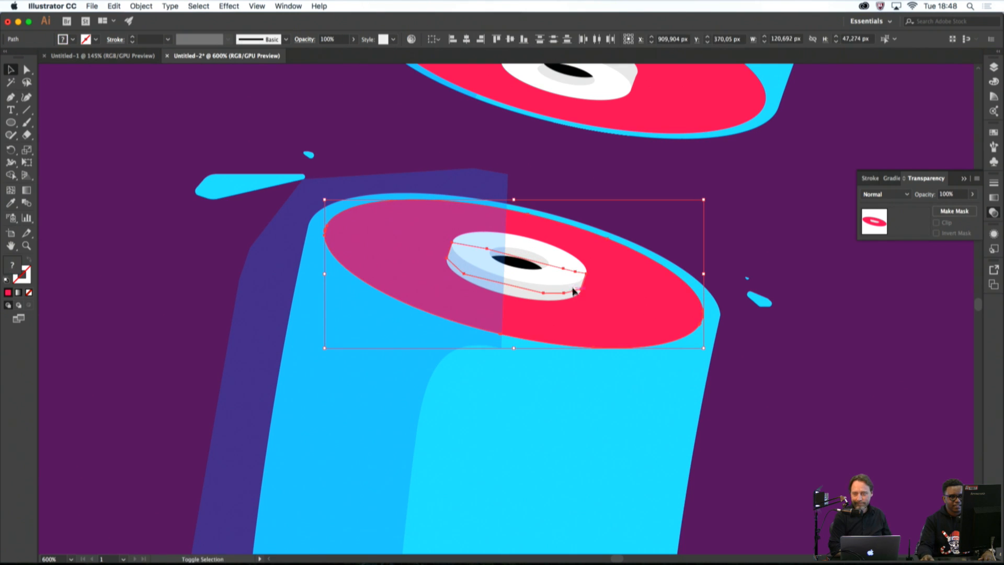
click(337, 162)
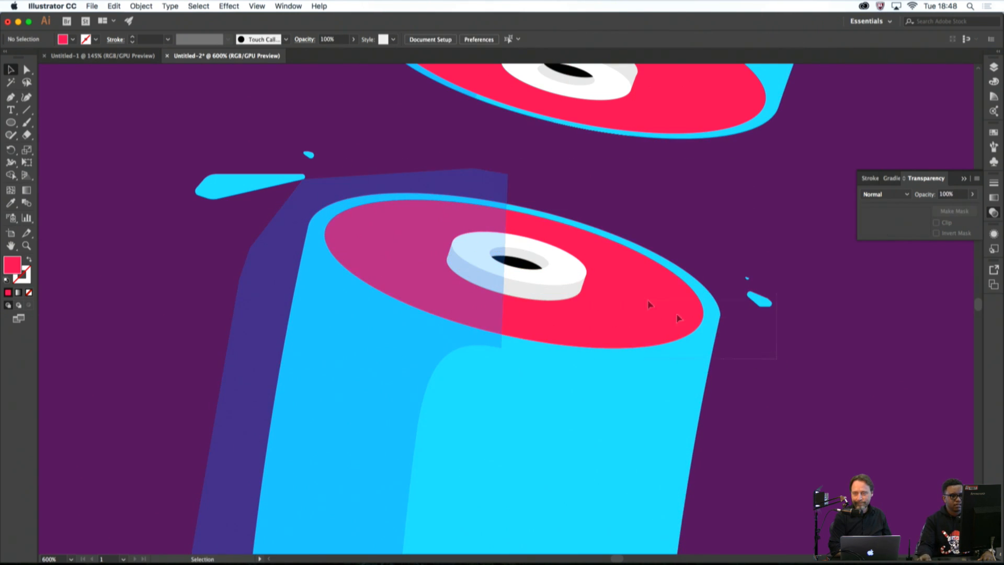
key(super+a)
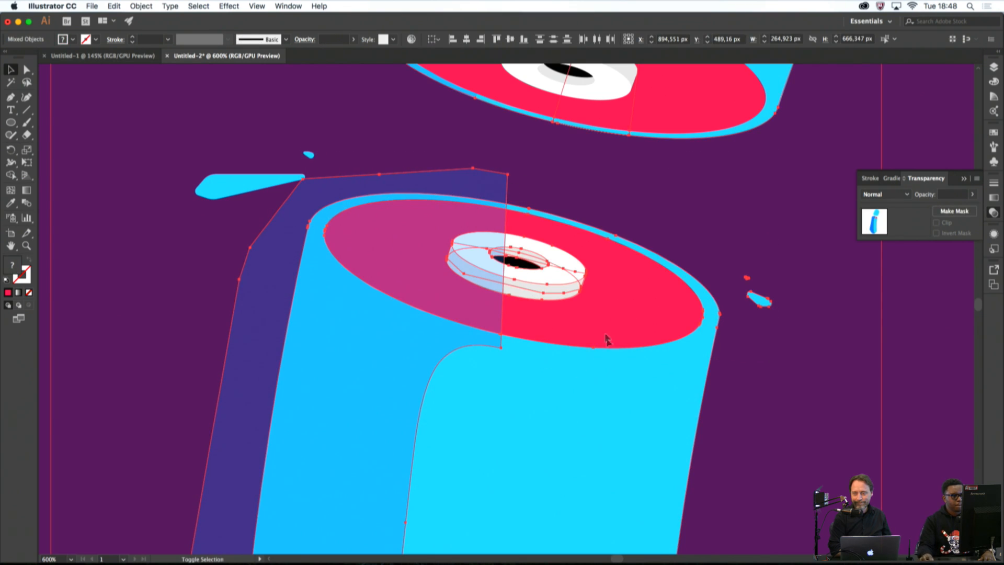
shift+click(599, 373)
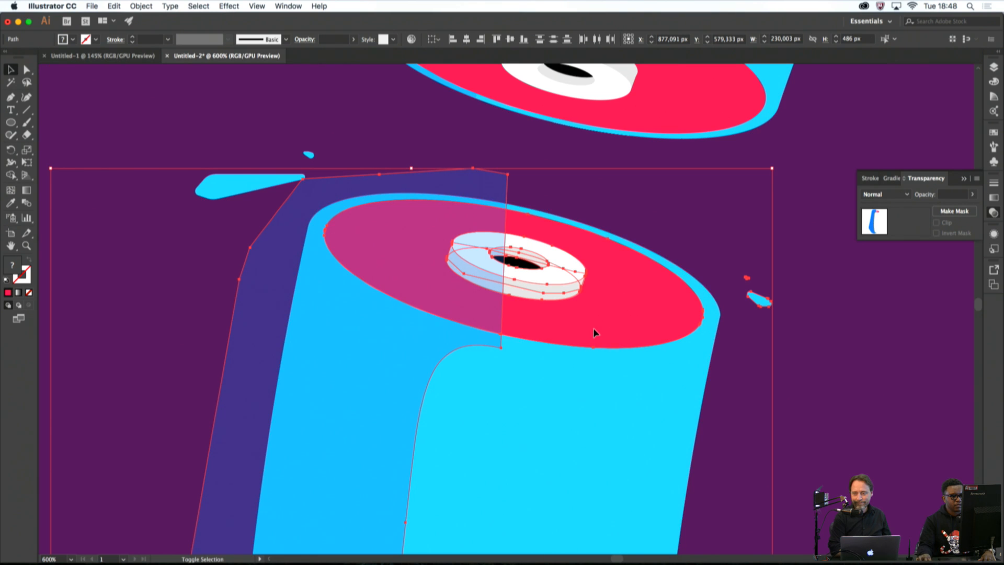
click(743, 336)
Trim away the part of the shading overlay outside the lower finger piece with the Shape Builder and deselect
scroll(746, 350, down, 4)
scroll(745, 368, up, 1)
drag(742, 360, 689, 189)
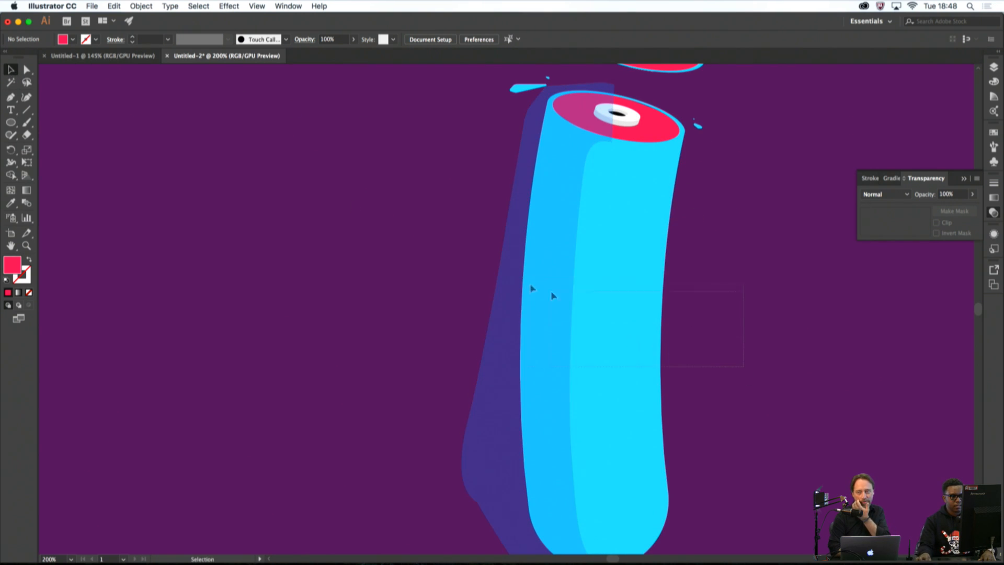
drag(530, 285, 474, 224)
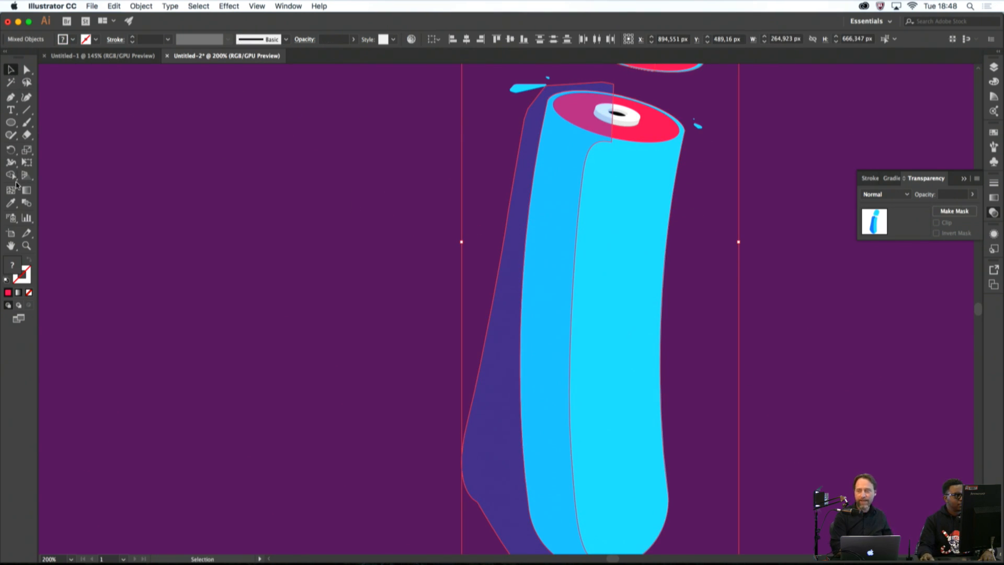
click(11, 176)
alt+click(506, 329)
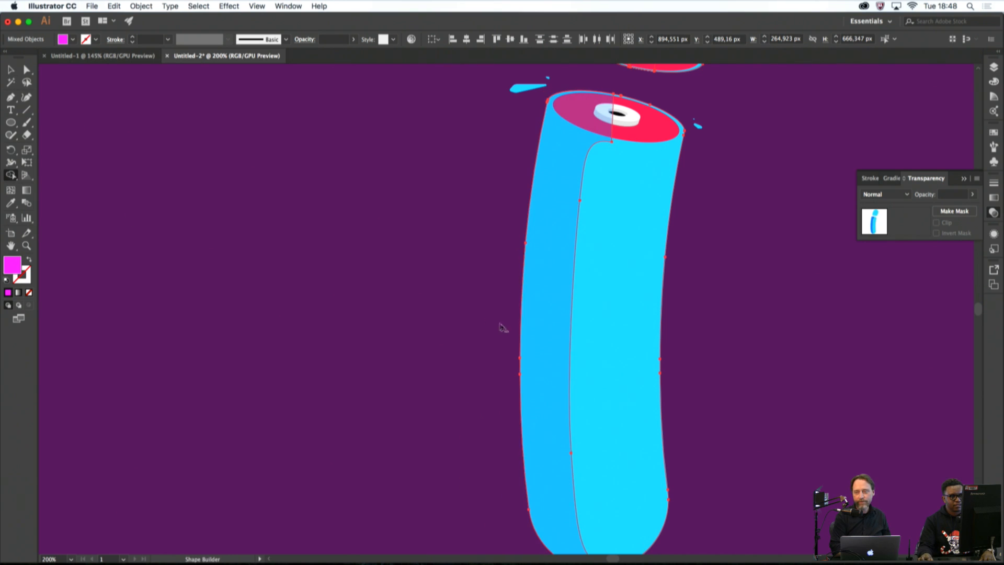
key(super+shift+a)
scroll(469, 304, down, 1)
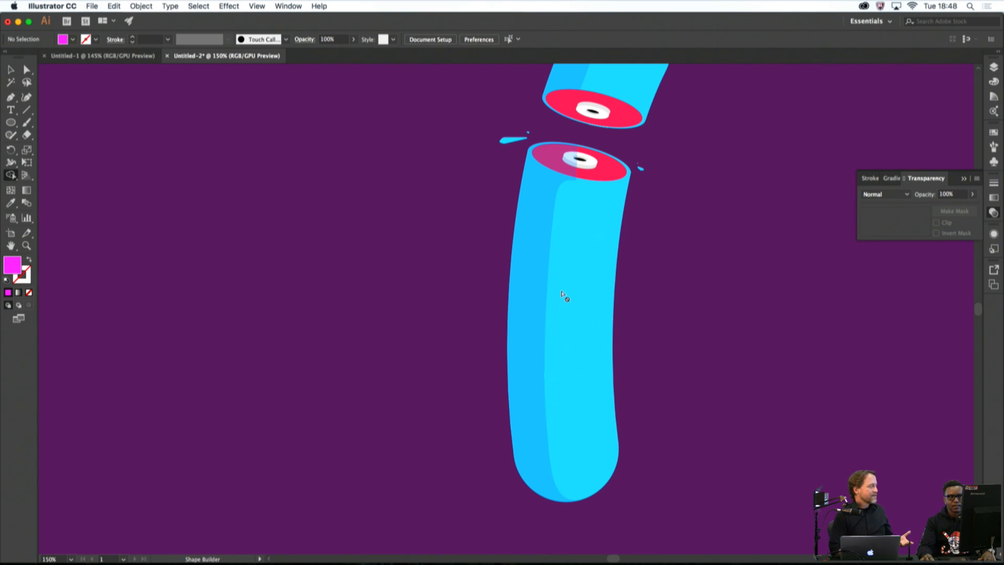
scroll(549, 285, up, 1)
scroll(548, 282, up, 1)
drag(542, 245, 573, 370)
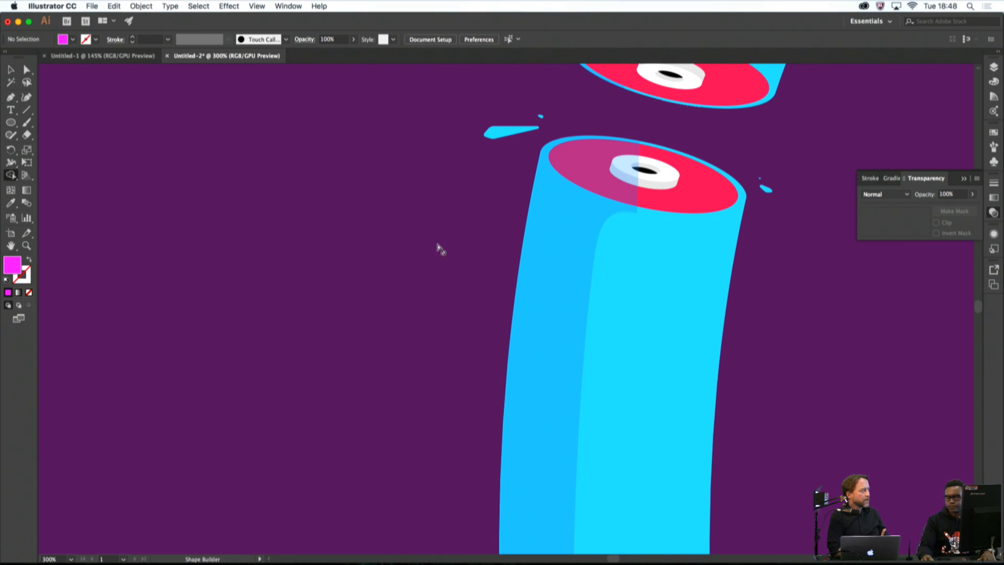
click(26, 69)
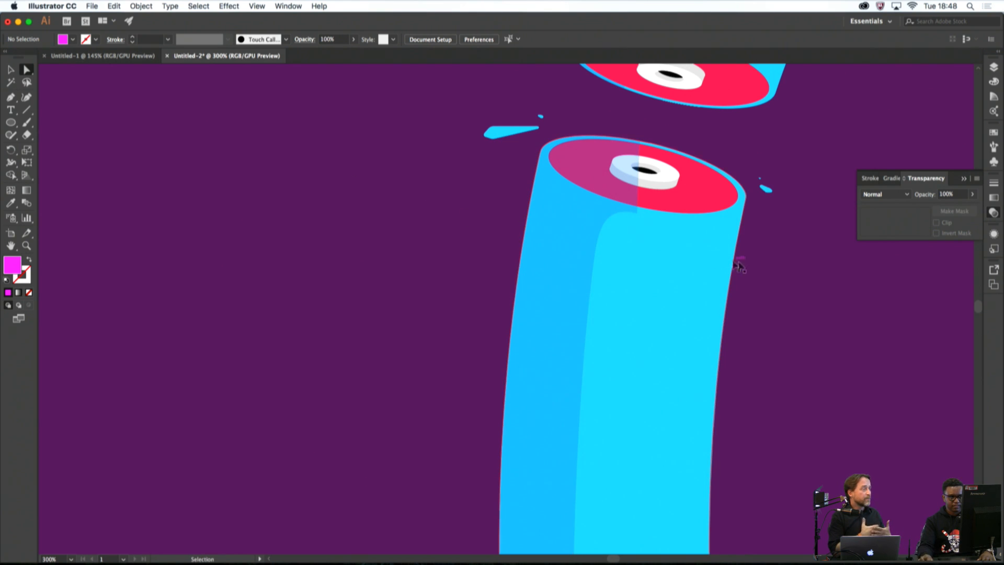
key(super+w)
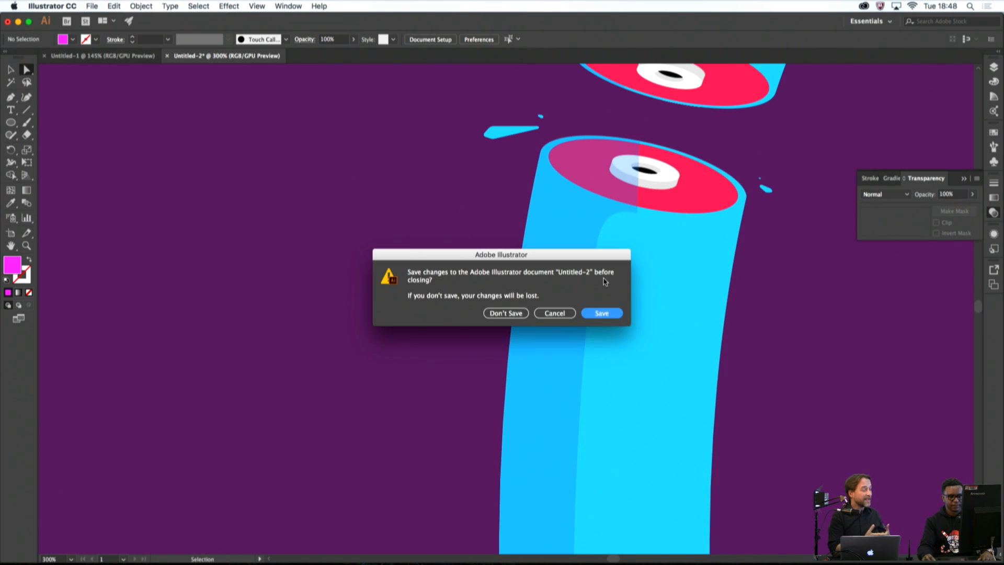
click(554, 312)
alt+scroll(716, 310, down, 1)
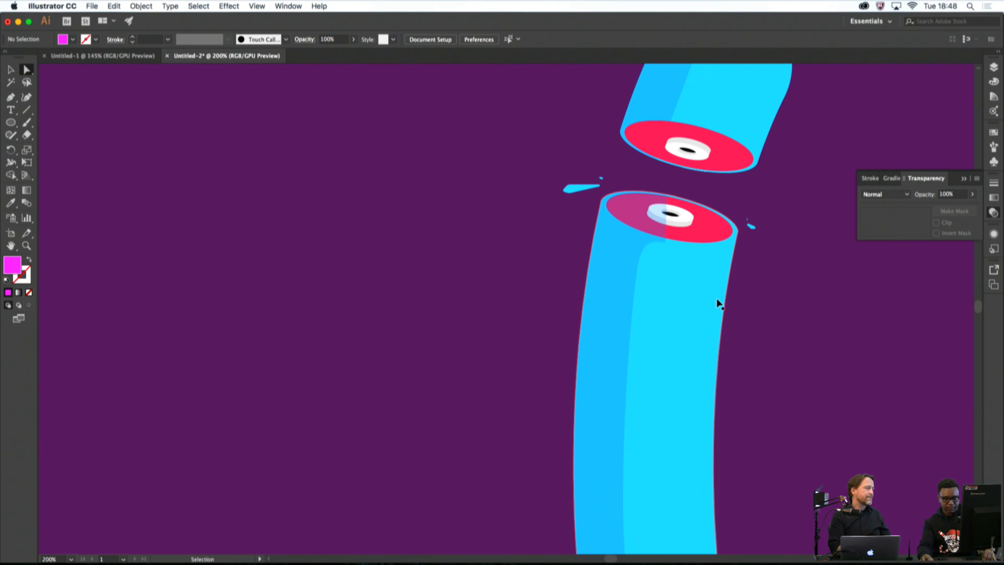
Undo the last Shape Builder trim of the lower shading overlay
key(super+z)
click(777, 302)
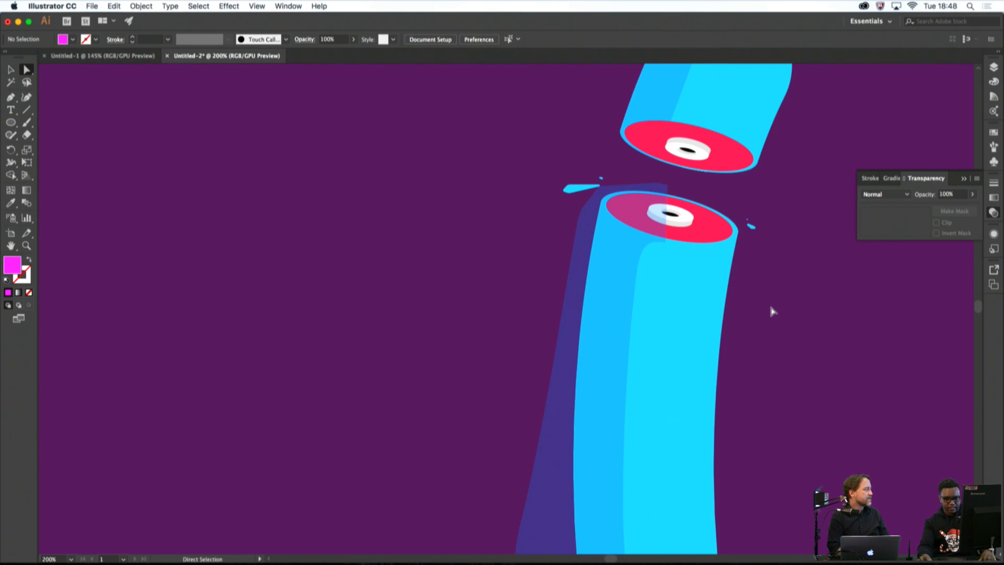
alt+scroll(772, 312, down, 1)
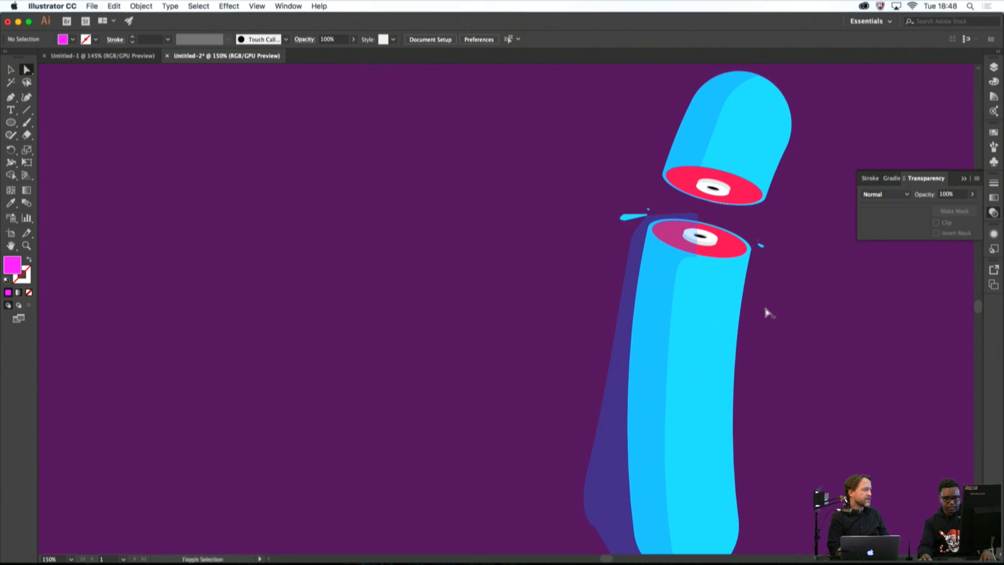
scroll(766, 312, down, 3)
scroll(766, 312, right, 2)
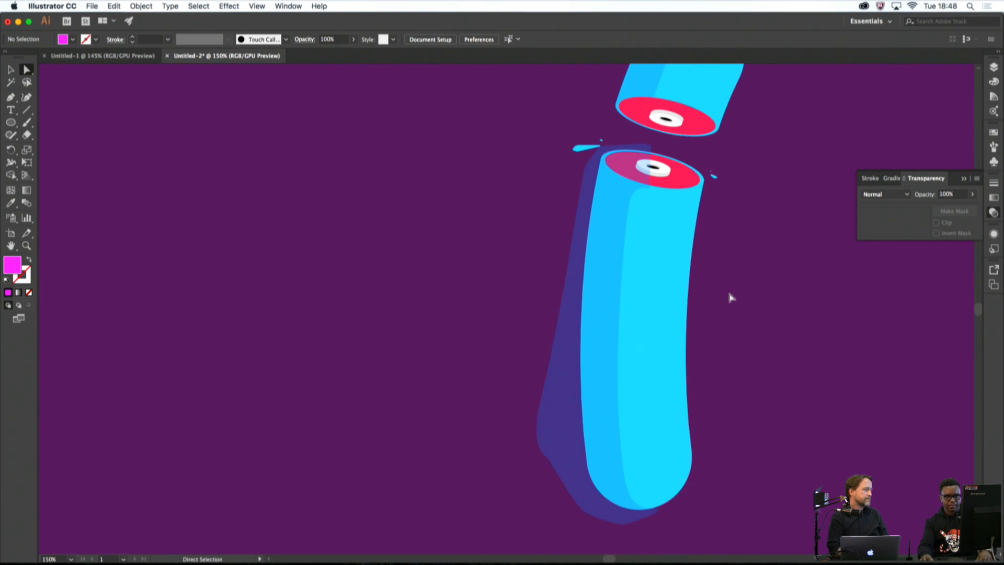
Select the overlay and the finger outlines, remove the overlay's excess outside the lower piece with the Shape Builder, and deselect everything
click(572, 377)
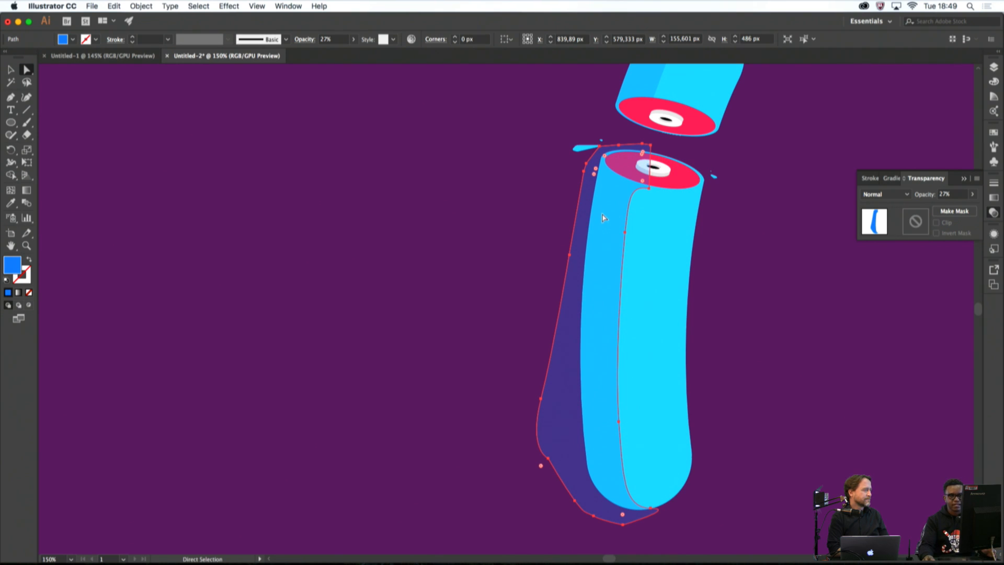
shift+click(663, 256)
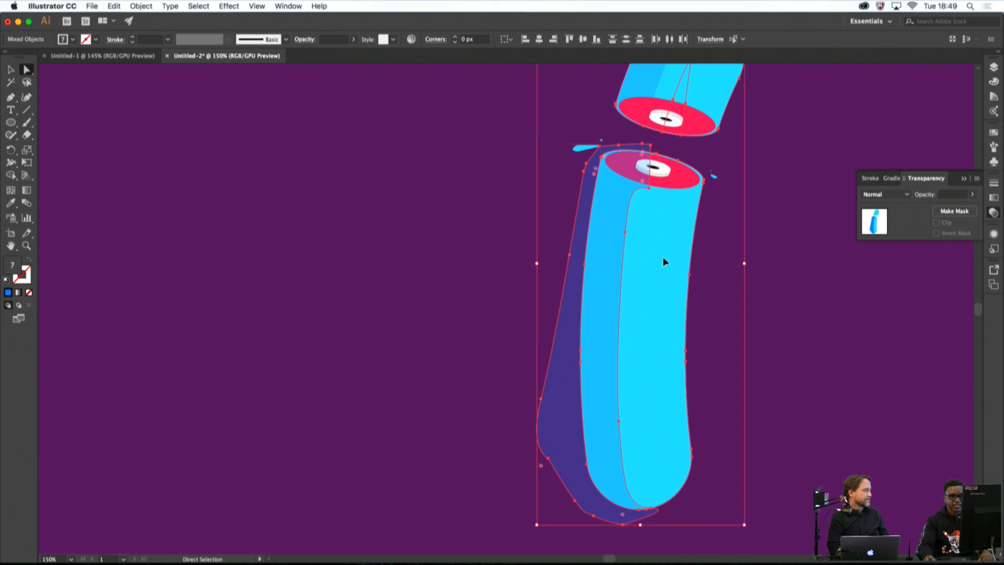
click(10, 175)
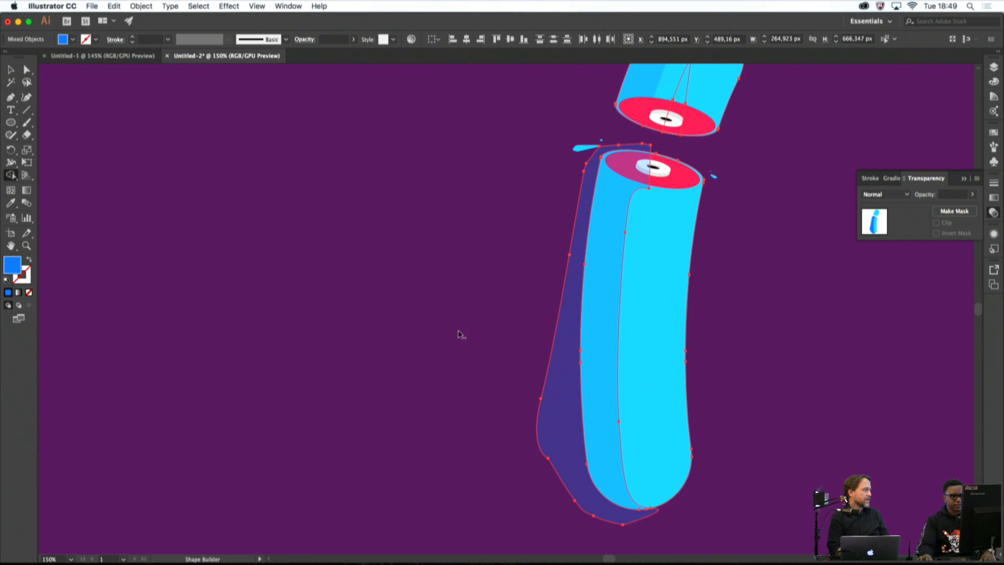
alt+click(549, 377)
key(super+shift+a)
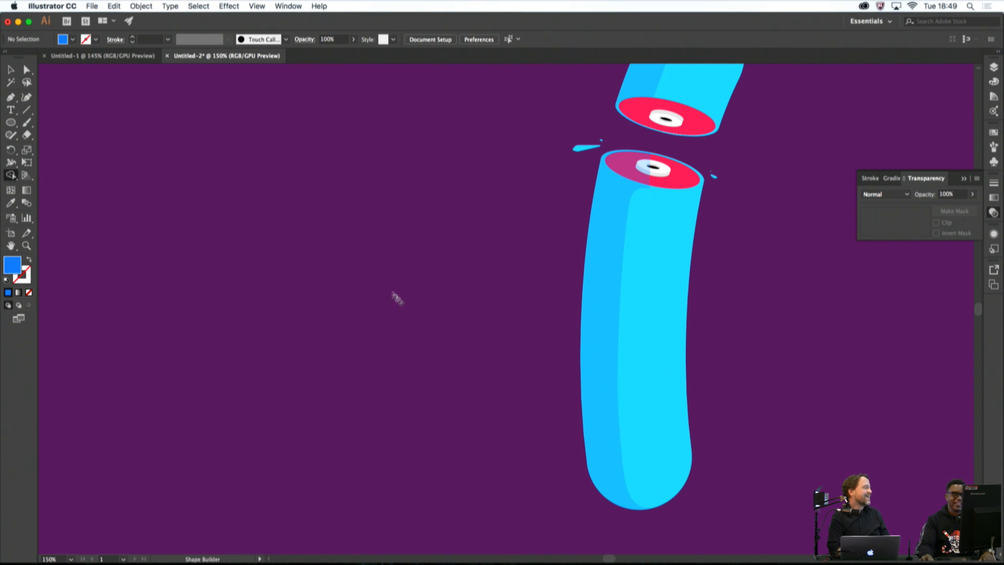
Move the lower shading's corner anchor point below the cut face up to the red face's edge and deselect it
click(12, 68)
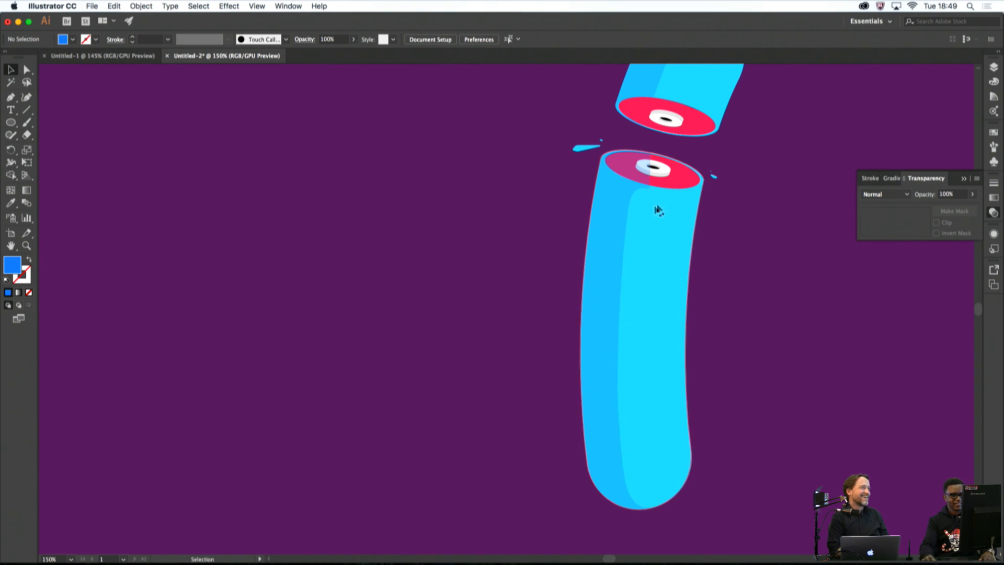
scroll(657, 209, up, 4)
click(635, 190)
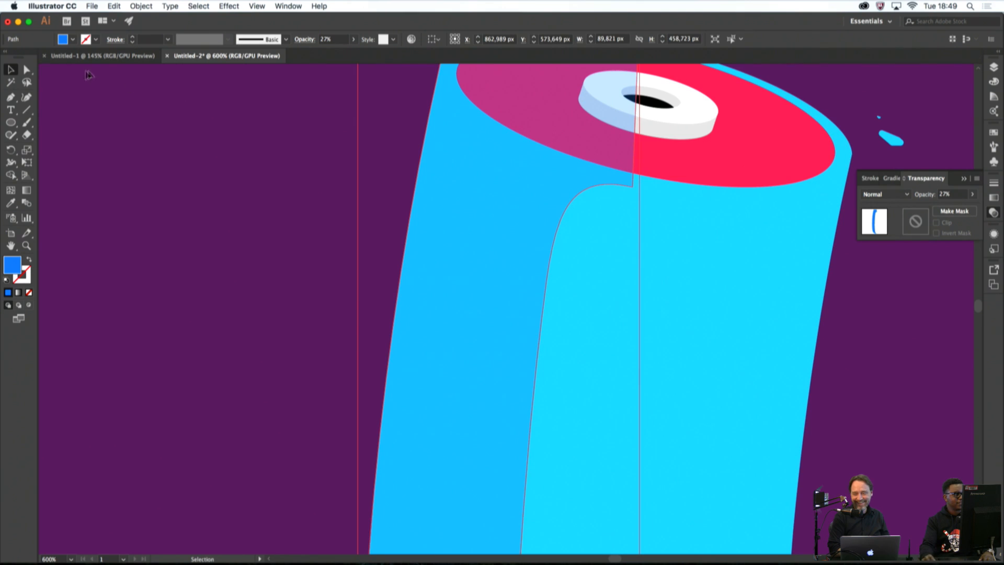
key(a)
drag(634, 189, 631, 170)
click(333, 128)
scroll(364, 144, down, 6)
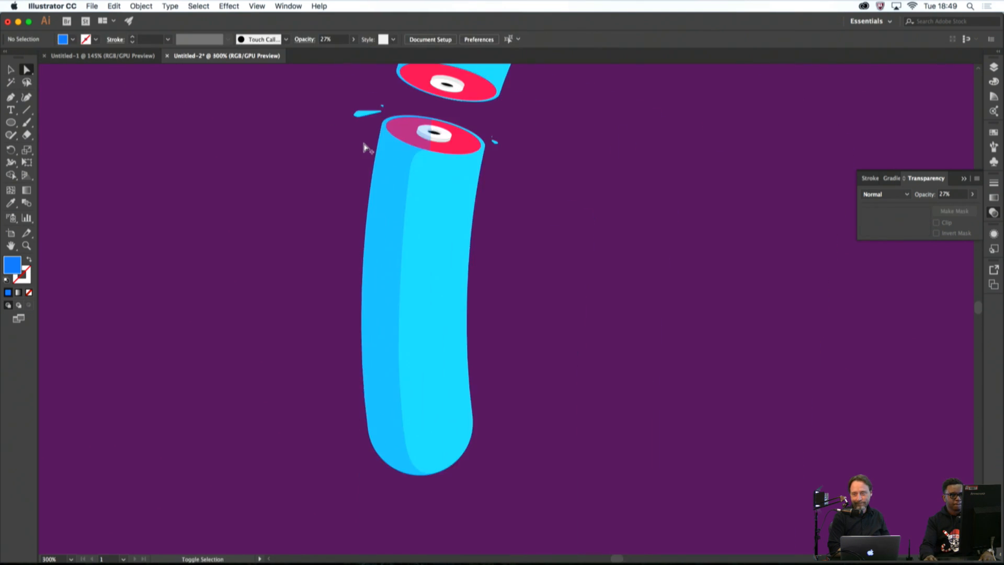
drag(364, 144, 597, 206)
scroll(604, 209, up, 8)
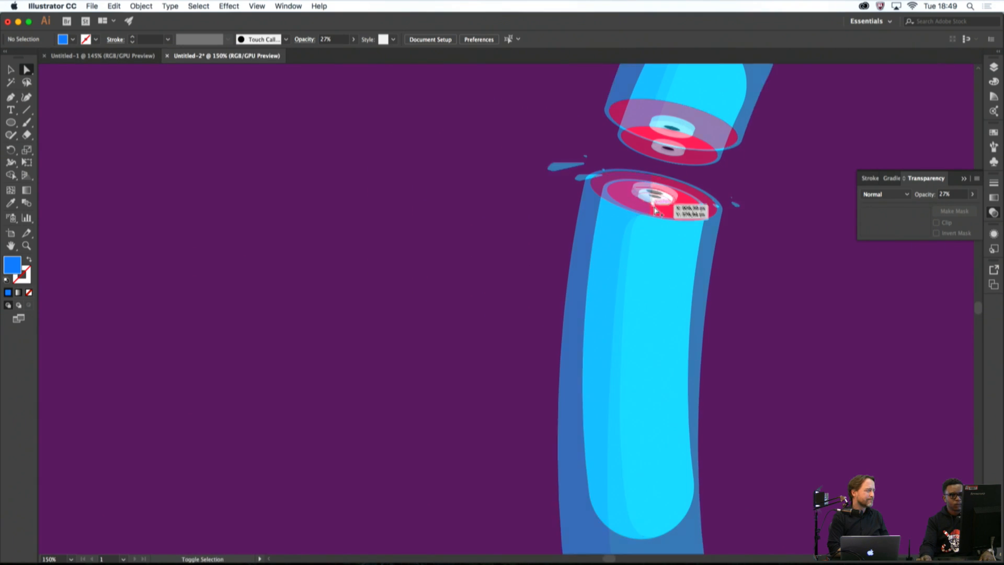
click(670, 222)
scroll(759, 228, down, 3)
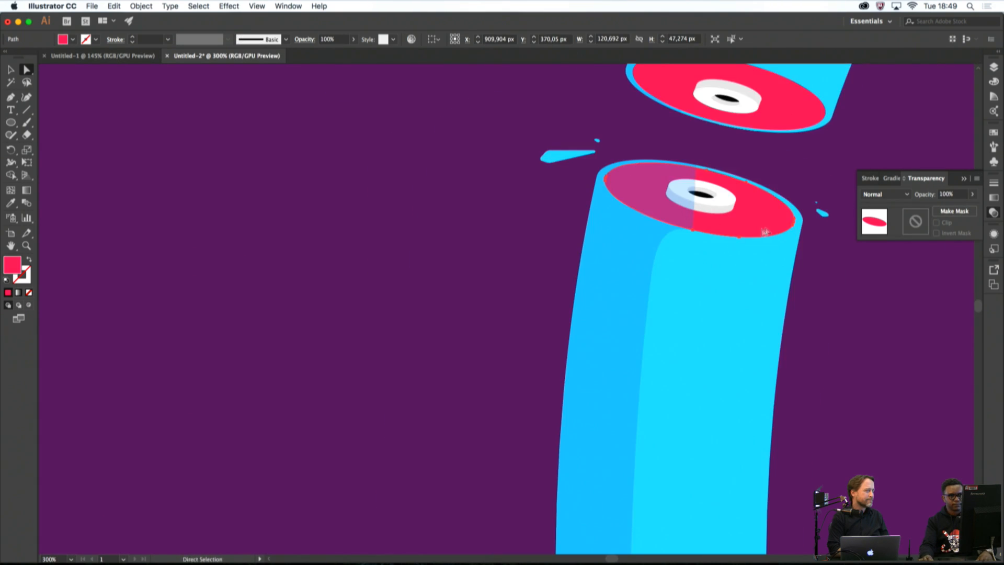
drag(467, 135, 468, 137)
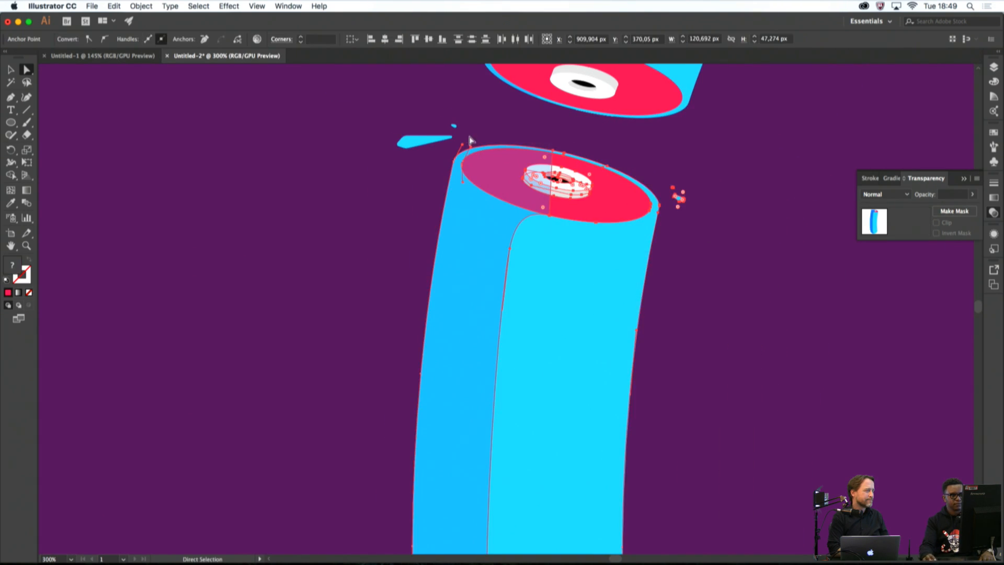
shift+click(485, 226)
click(707, 257)
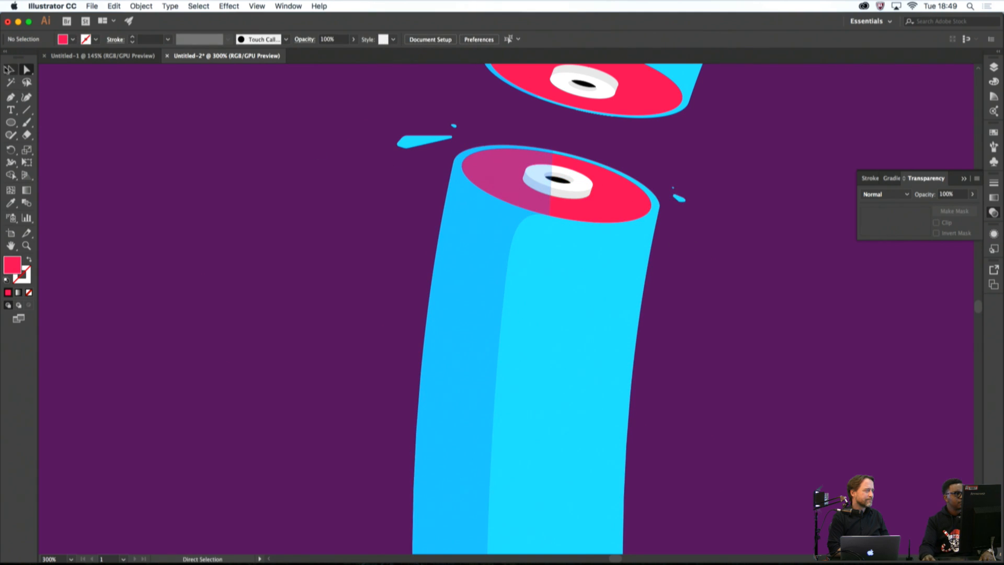
Select only the lower piece's red cut face, bone shapes and adjacent droplets, bring them to the front, and deselect them
key(v)
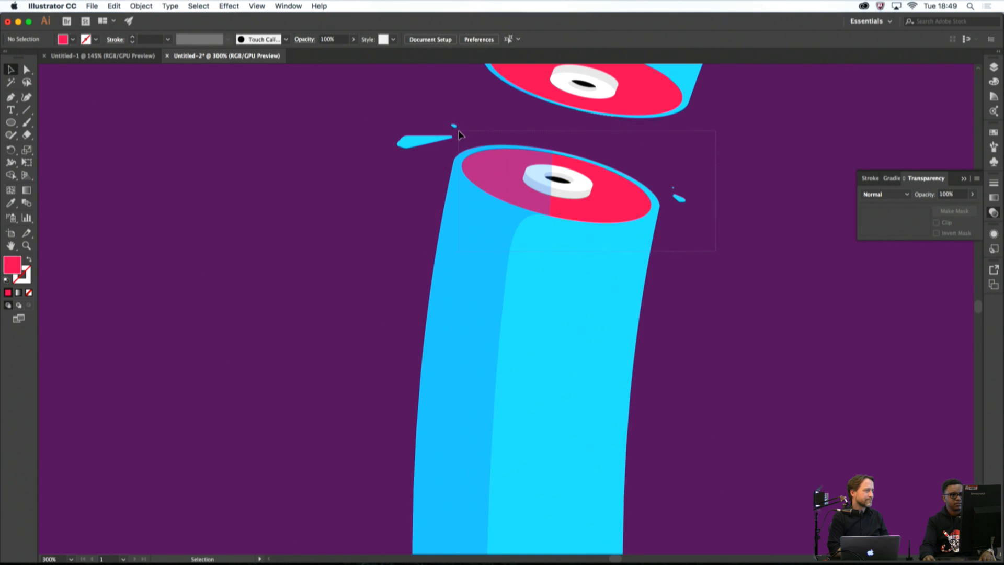
drag(459, 135, 459, 138)
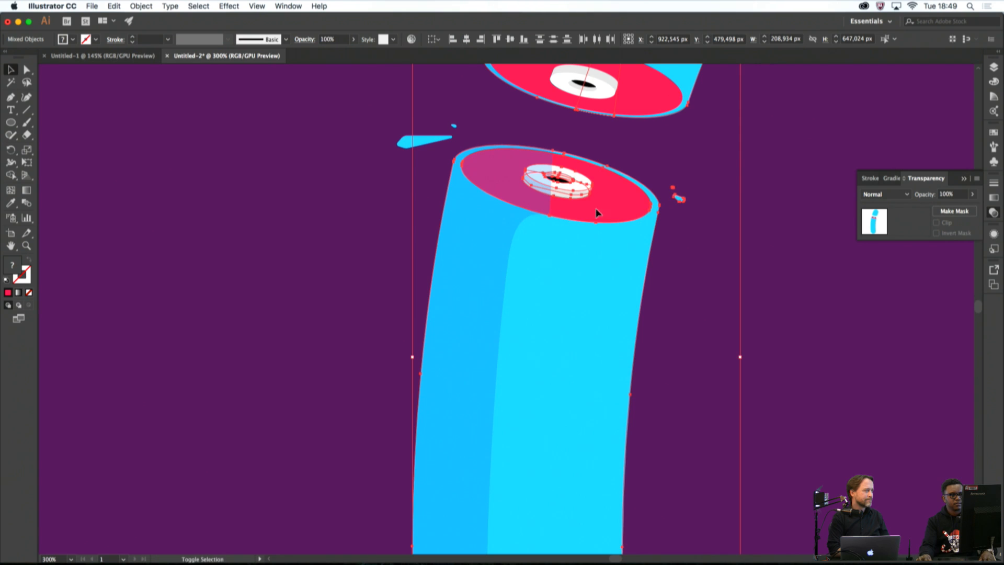
key(shift+m)
click(610, 225)
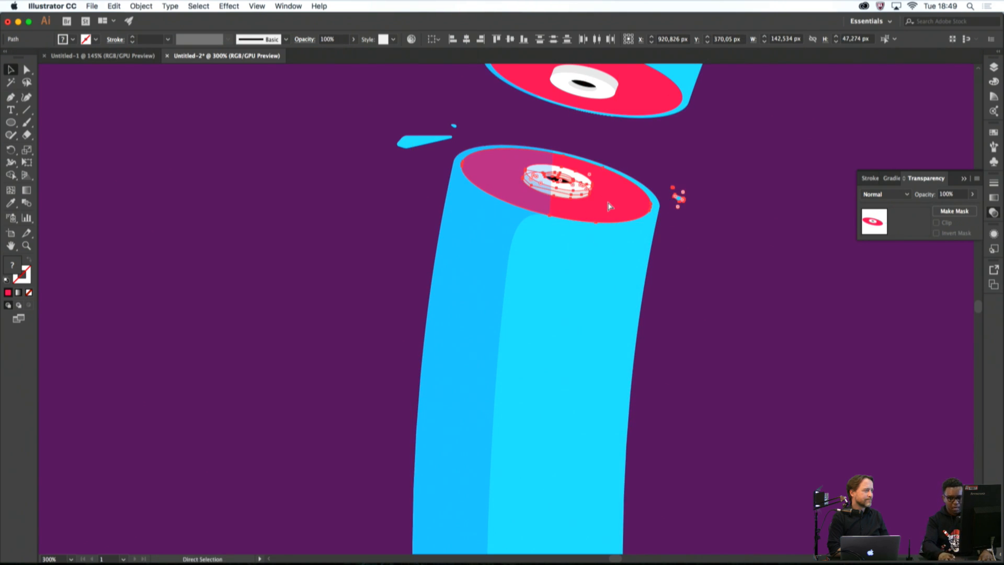
right_click(598, 209)
mouse_move(660, 347)
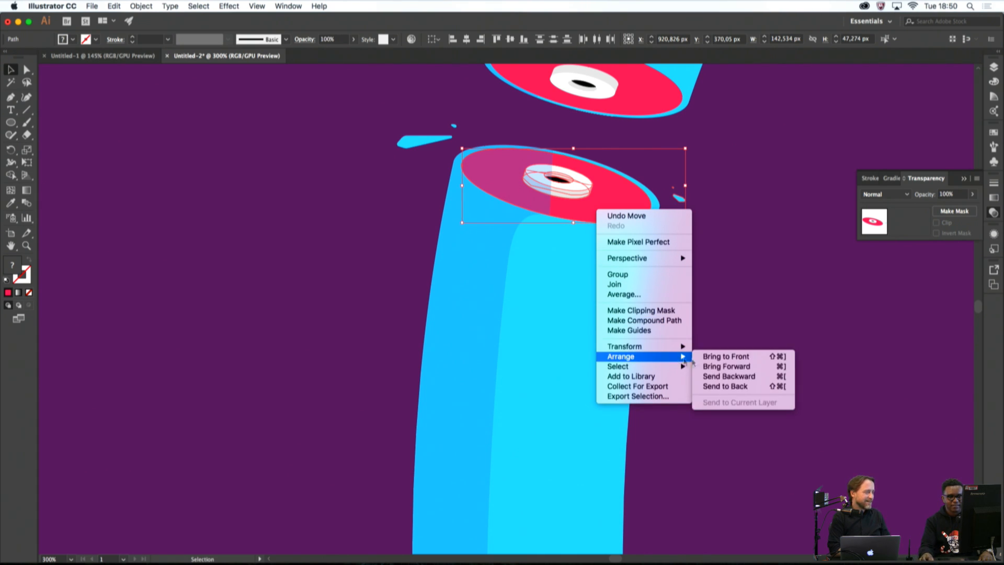
click(724, 356)
click(719, 362)
key(super+minus)
key(super+minus)
key(super+minus)
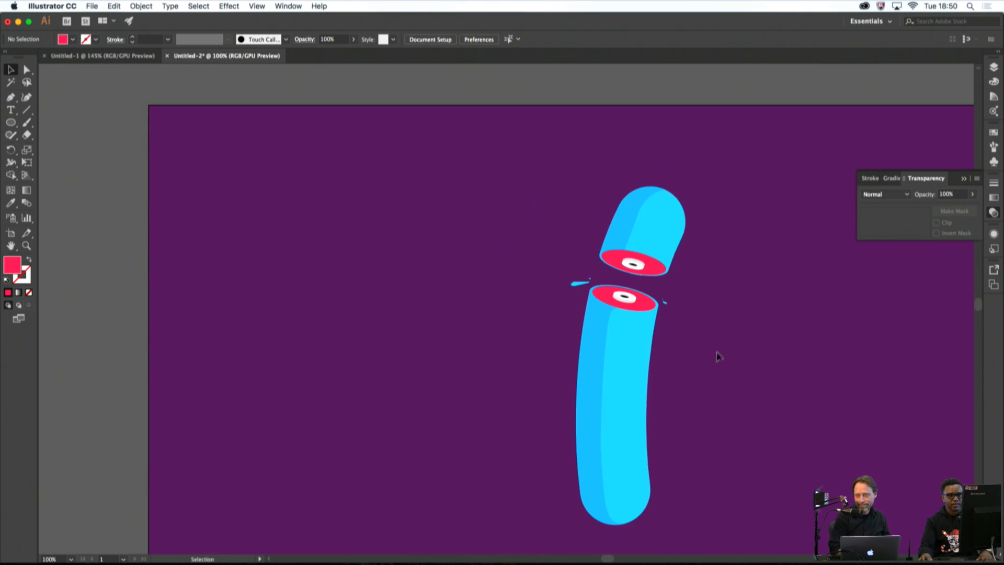
drag(717, 355, 812, 321)
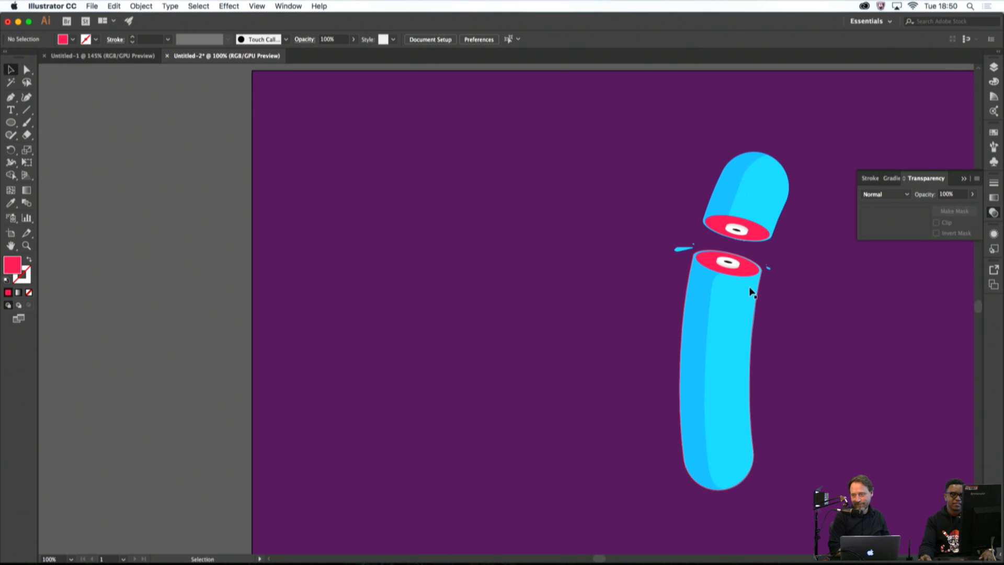
scroll(729, 264, up, 5)
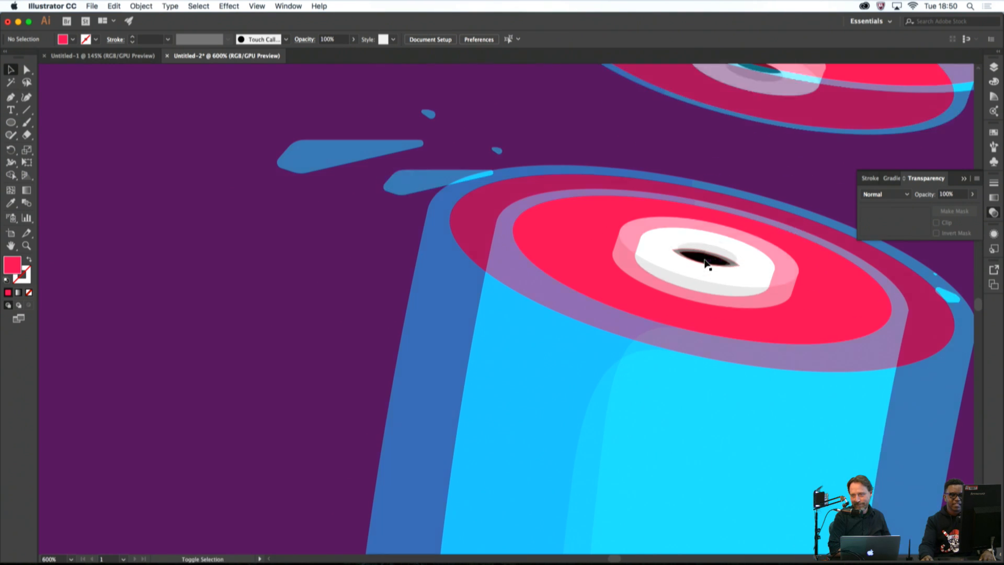
click(706, 264)
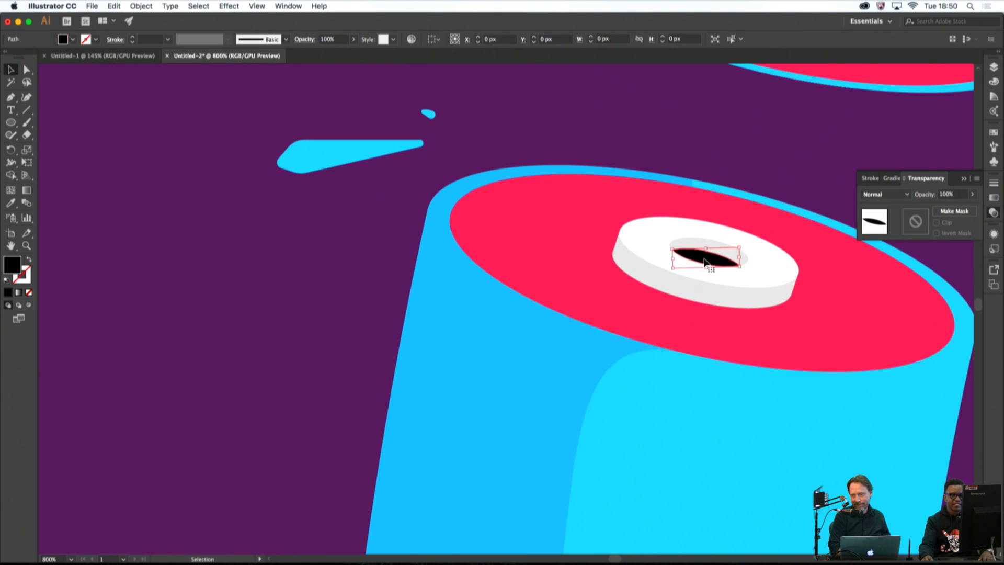
scroll(708, 259, up, 5)
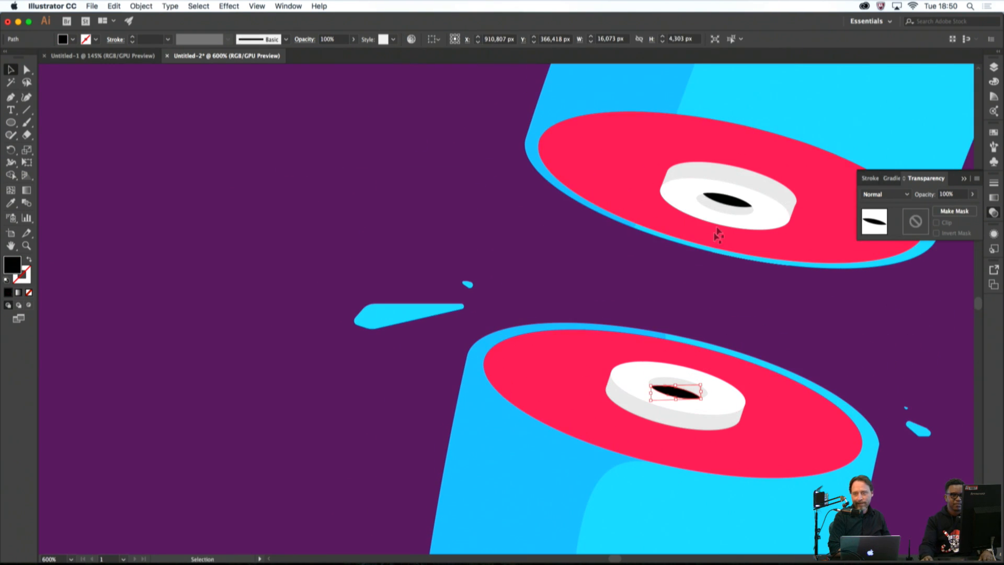
shift+click(726, 200)
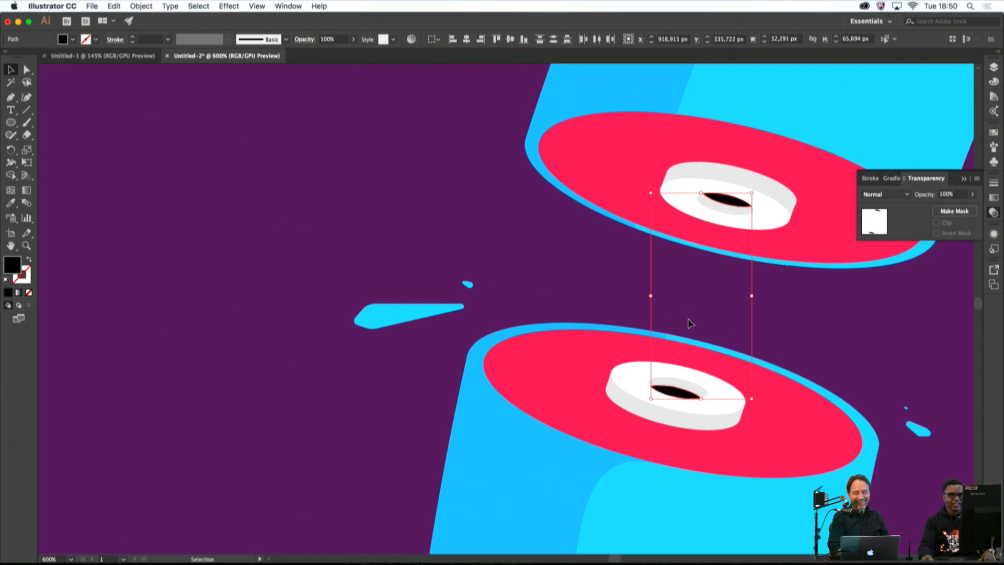
scroll(700, 324, down, 3)
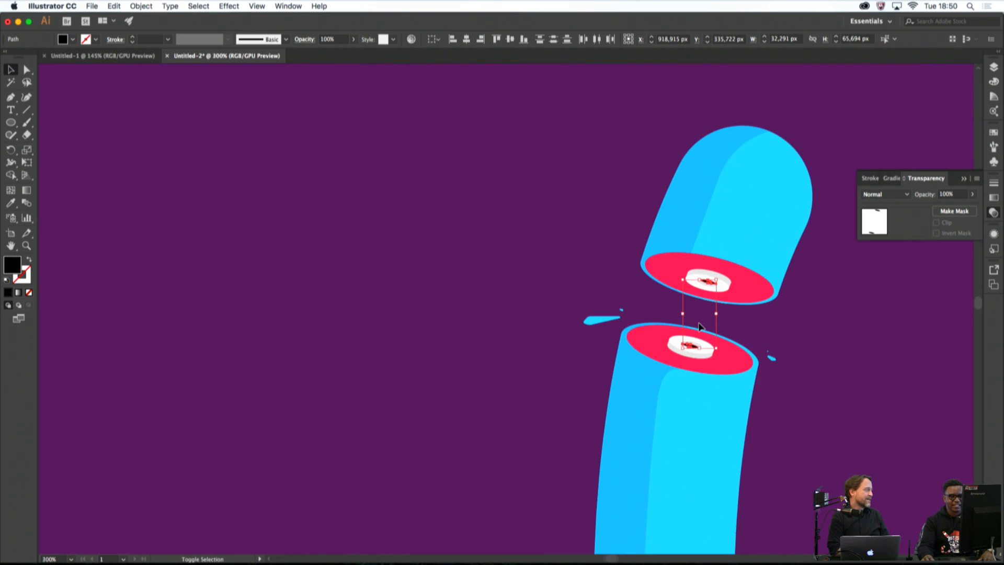
click(761, 337)
Select the black openings in both bone pieces and fill them with the purple 590D7C
scroll(708, 339, up, 2)
scroll(684, 358, up, 2)
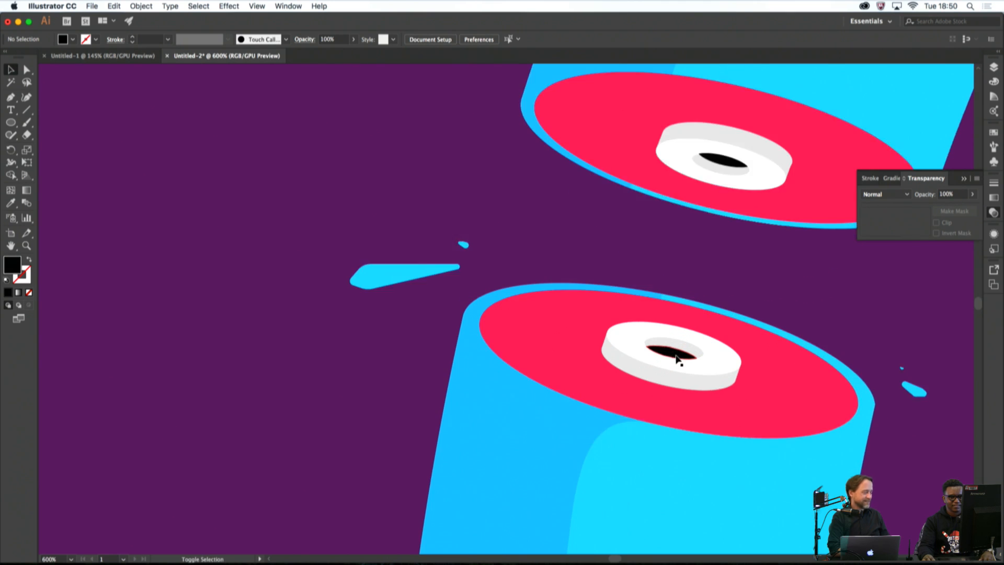
click(677, 353)
key(super+space)
drag(724, 169, 730, 272)
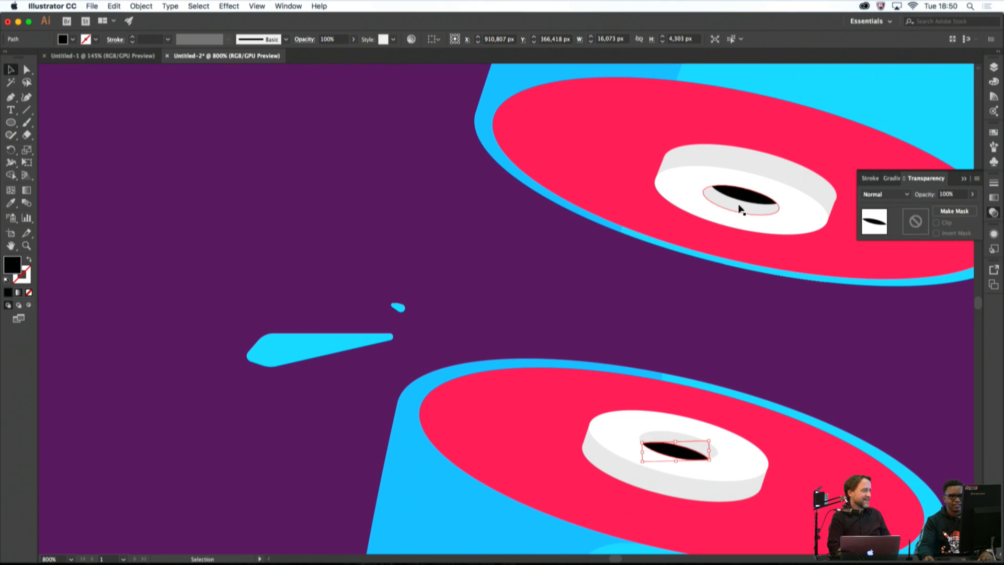
click(741, 198)
shift+click(683, 448)
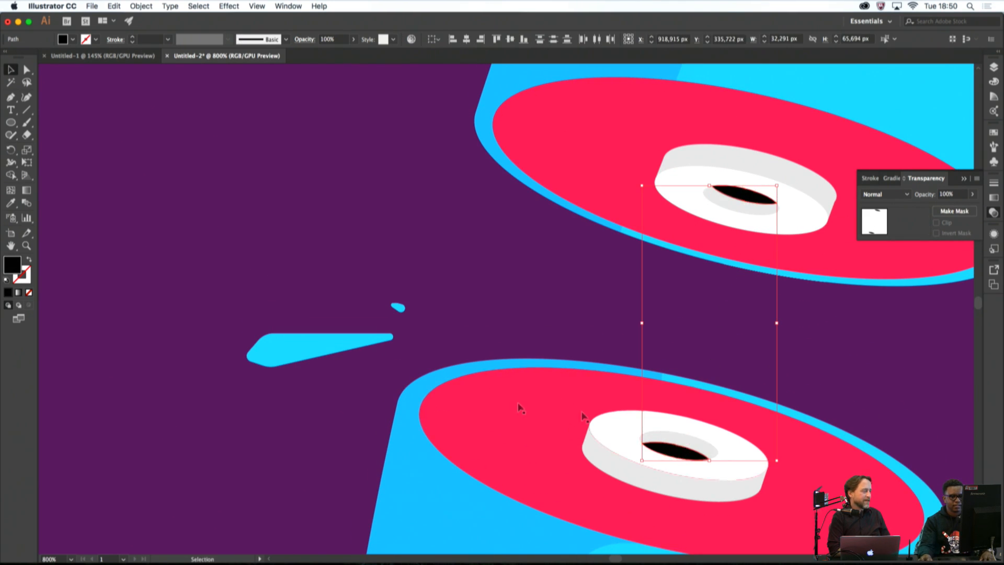
double_click(11, 266)
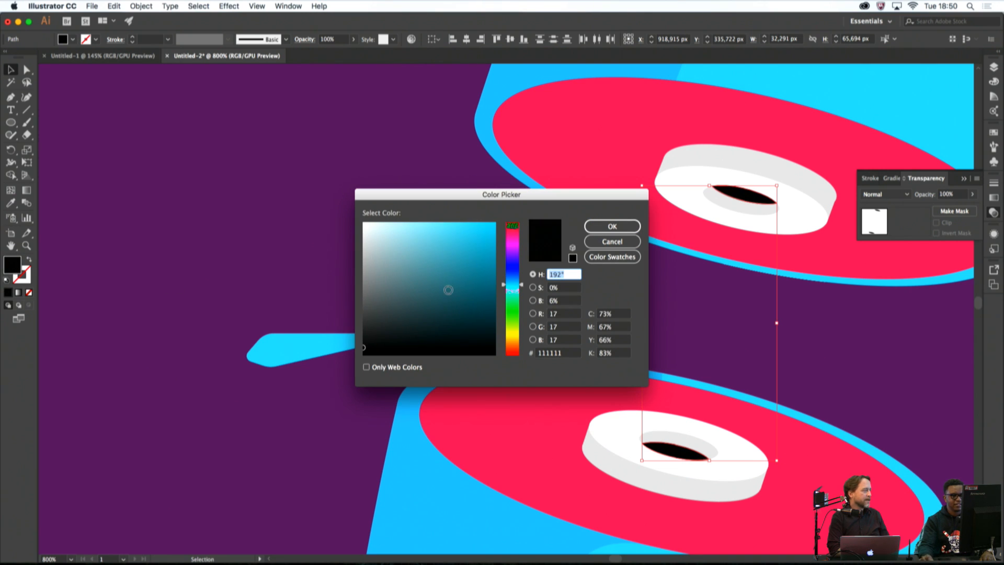
drag(512, 274, 511, 252)
click(481, 238)
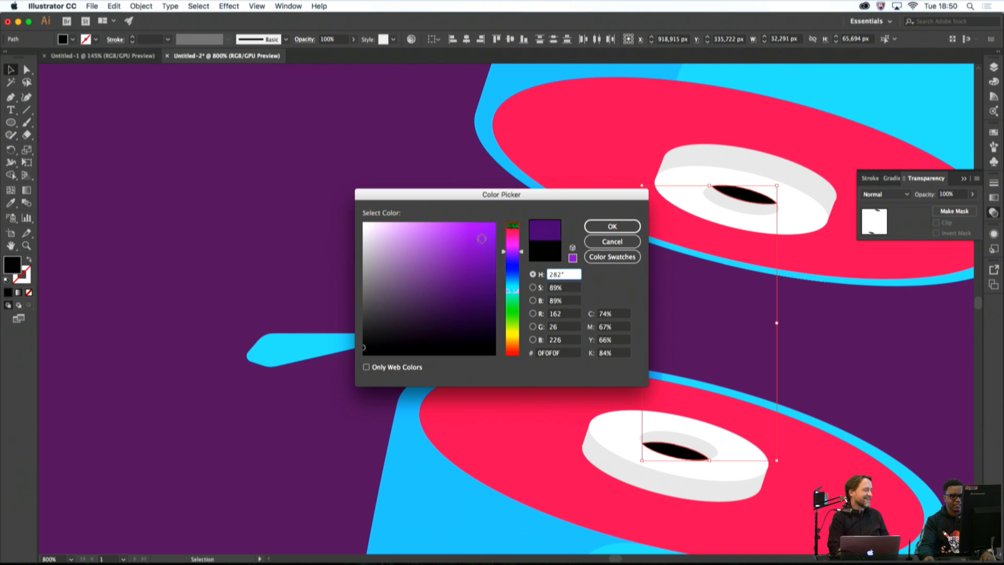
click(483, 289)
click(596, 228)
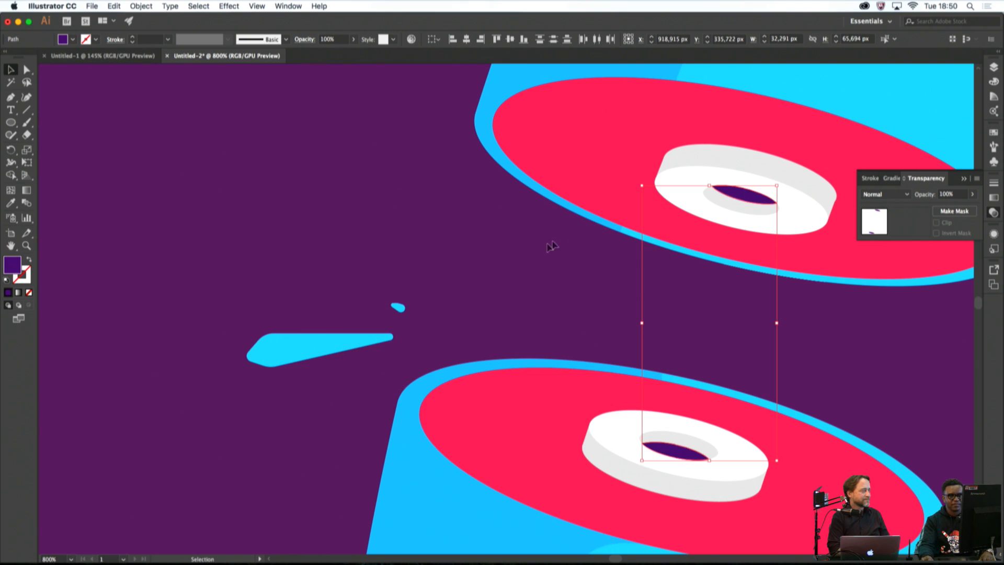
Darken the fill of both bone openings to the deep purple 300049 and deselect them
double_click(13, 266)
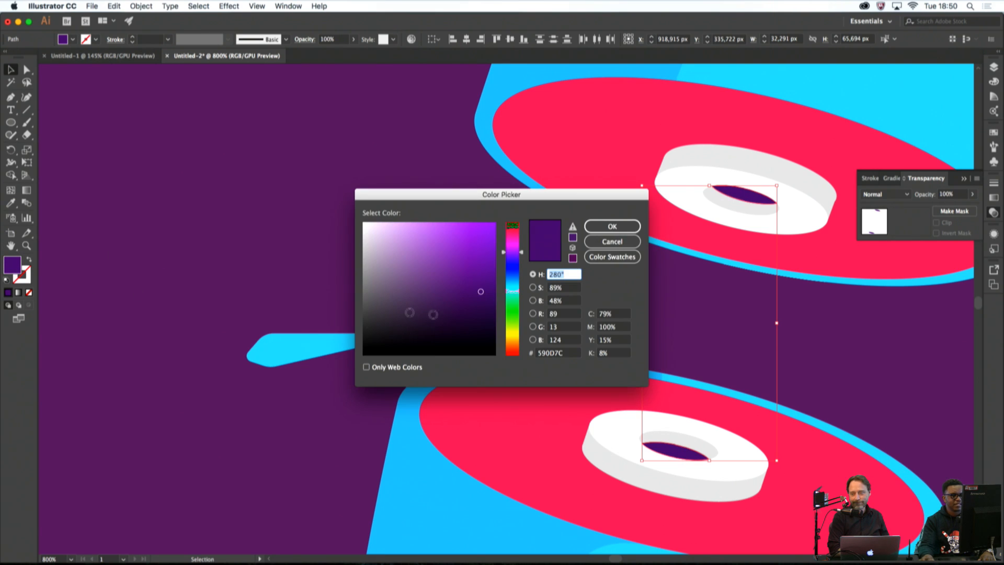
click(488, 316)
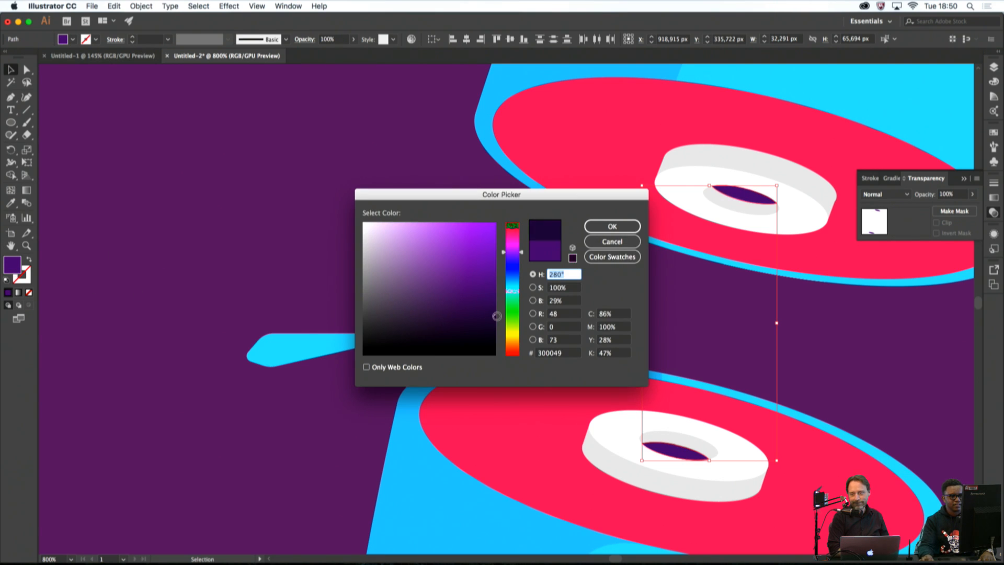
click(610, 226)
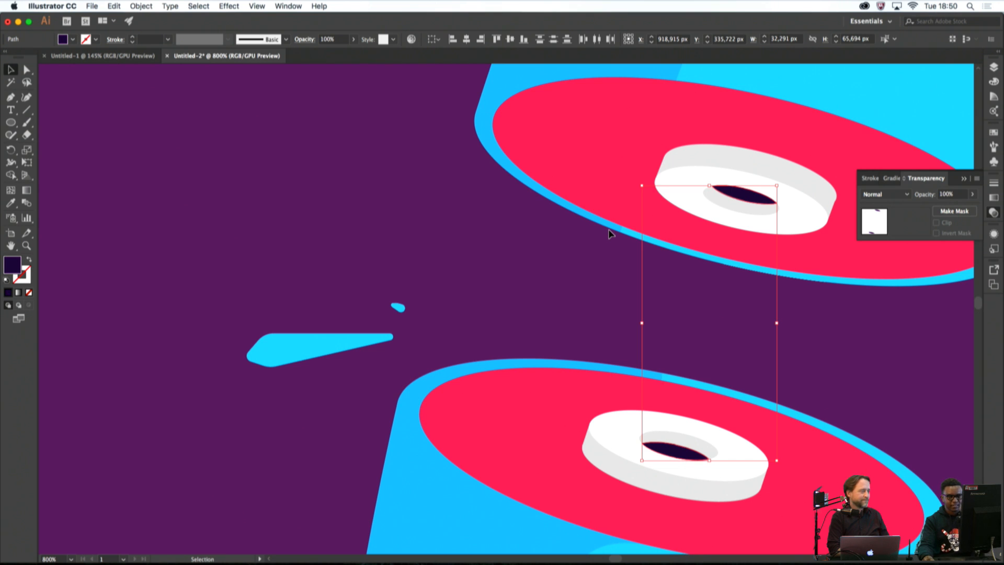
click(715, 290)
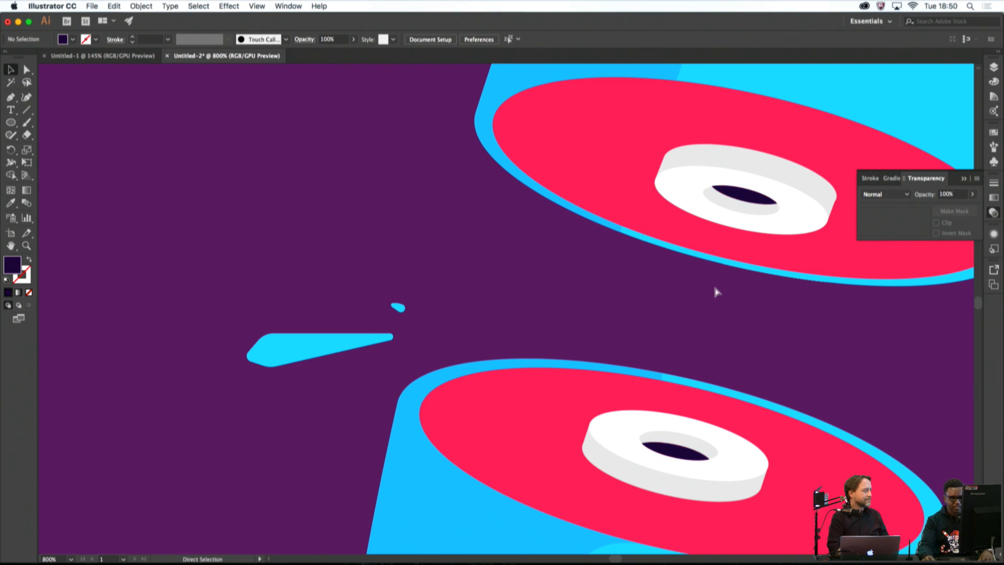
Examine the sliced finger against the whole artboard and more closely around the two cut faces
scroll(716, 292, down, 2)
scroll(722, 296, down, 5)
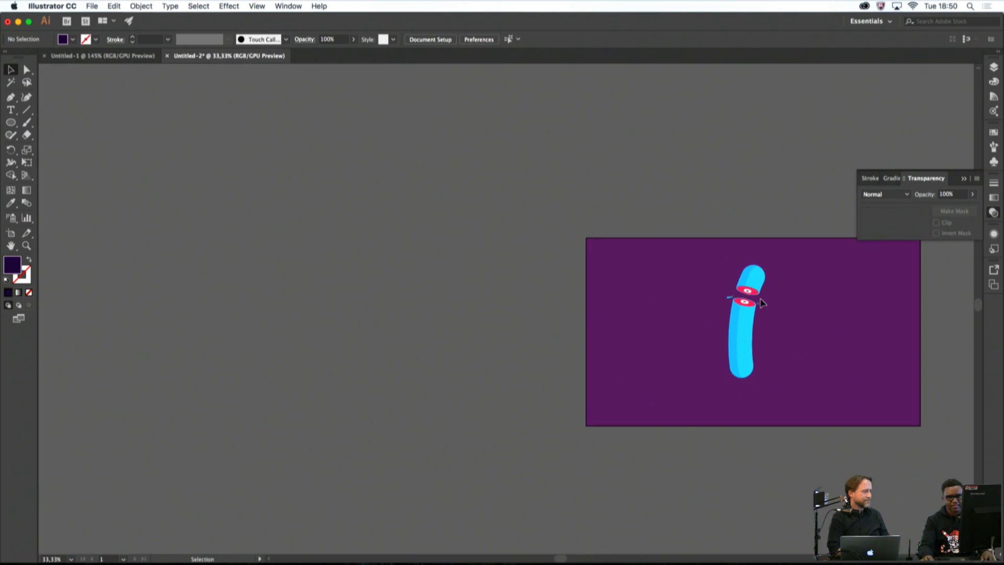
scroll(762, 303, up, 4)
scroll(761, 304, up, 2)
scroll(758, 309, down, 4)
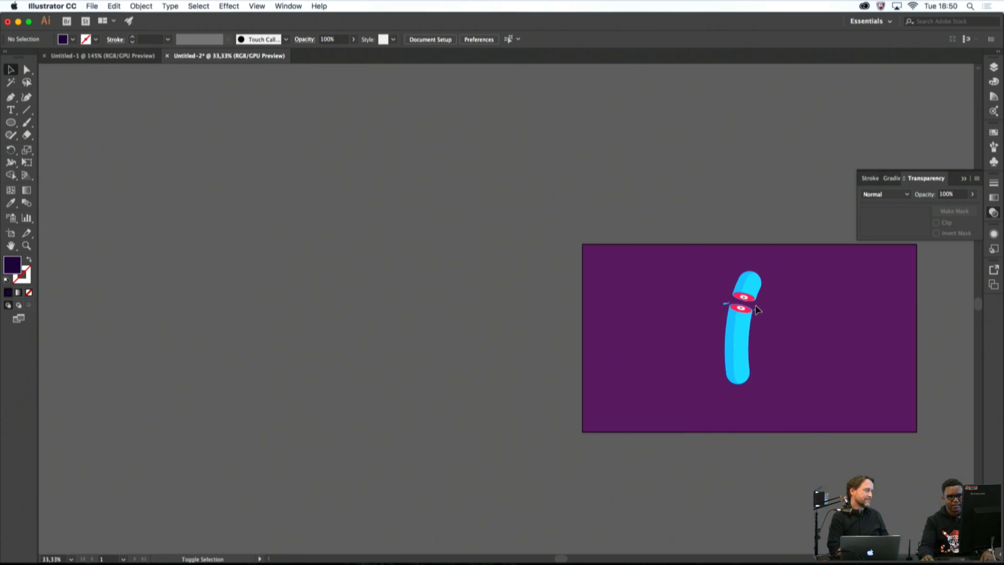
scroll(768, 312, up, 4)
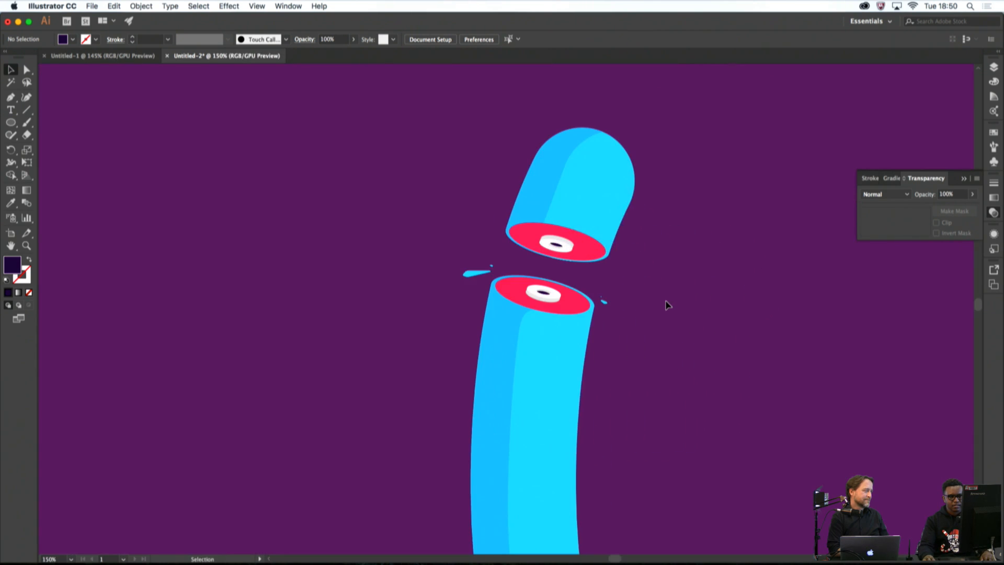
scroll(660, 310, down, 2)
scroll(660, 309, up, 1)
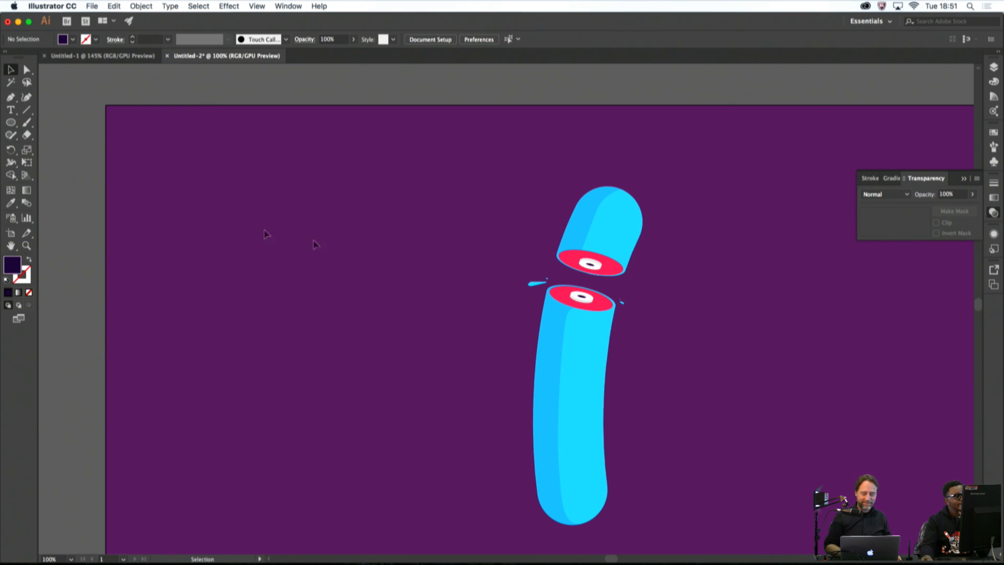
Draw a straight line about 543 px wide and 112 px high, sloping down to the right through the gap between the finger pieces, and keep it selected
key(backslash)
mouse_move(480, 262)
mouse_down()
mouse_move(544, 284)
mouse_move(732, 310)
mouse_up()
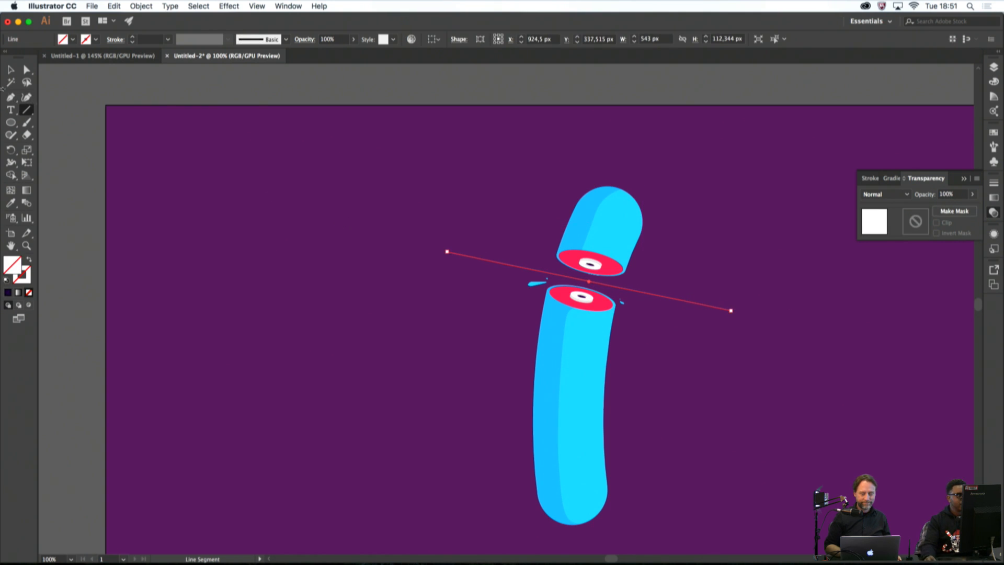
click(9, 72)
click(313, 213)
click(472, 262)
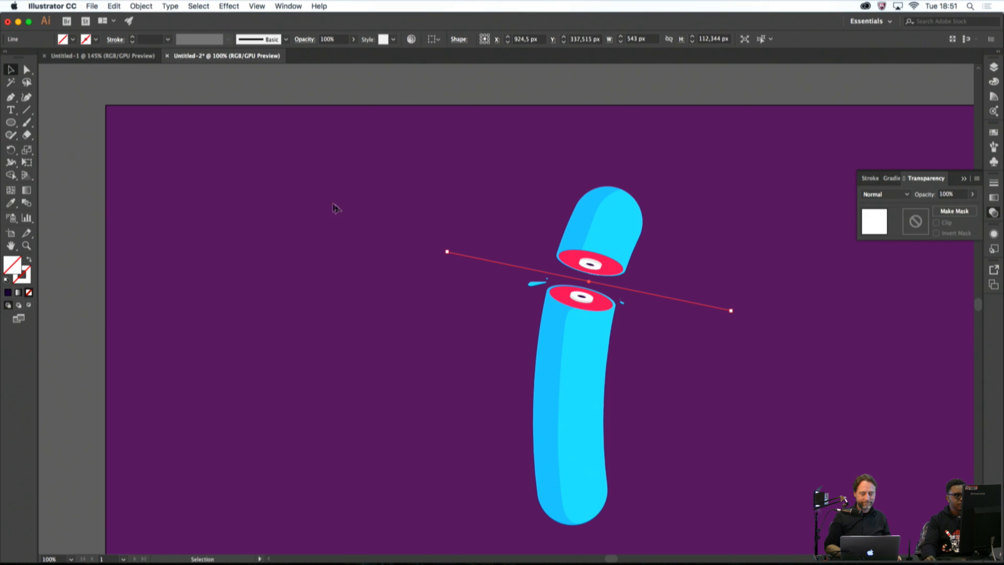
Give the slanted line a visible stroke and set its weight to 4 pt
click(133, 37)
click(133, 37)
click(132, 37)
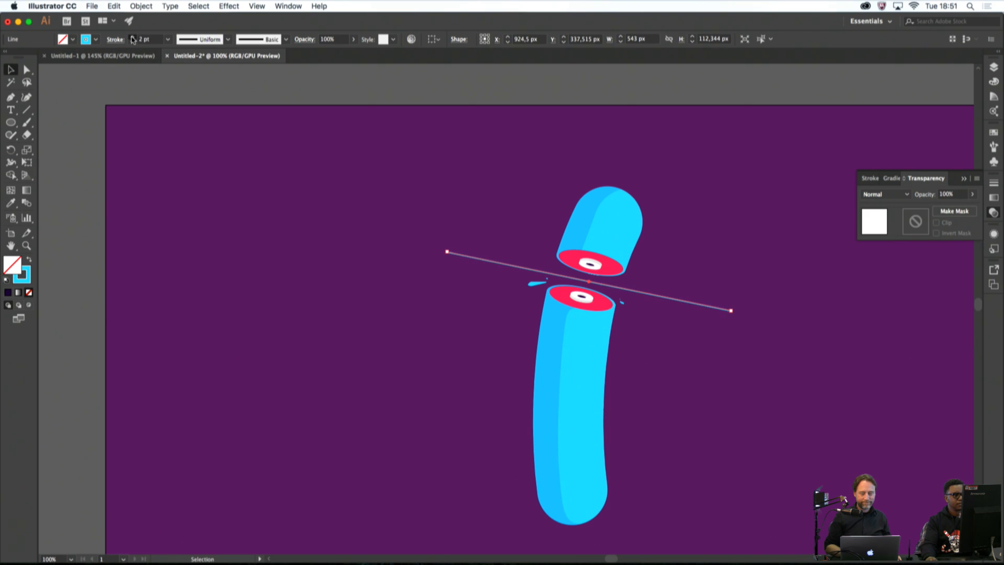
click(133, 37)
click(132, 37)
click(132, 37)
click(132, 37)
click(132, 43)
click(132, 42)
click(132, 43)
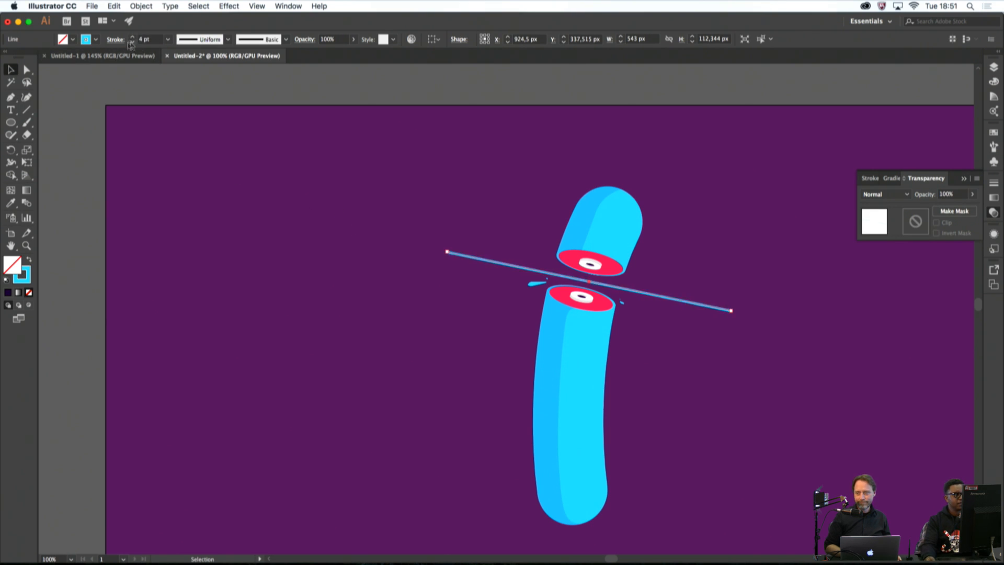
Set the line's stroke colour to the light brown swatch A67C52 and deselect the line
click(96, 40)
click(95, 72)
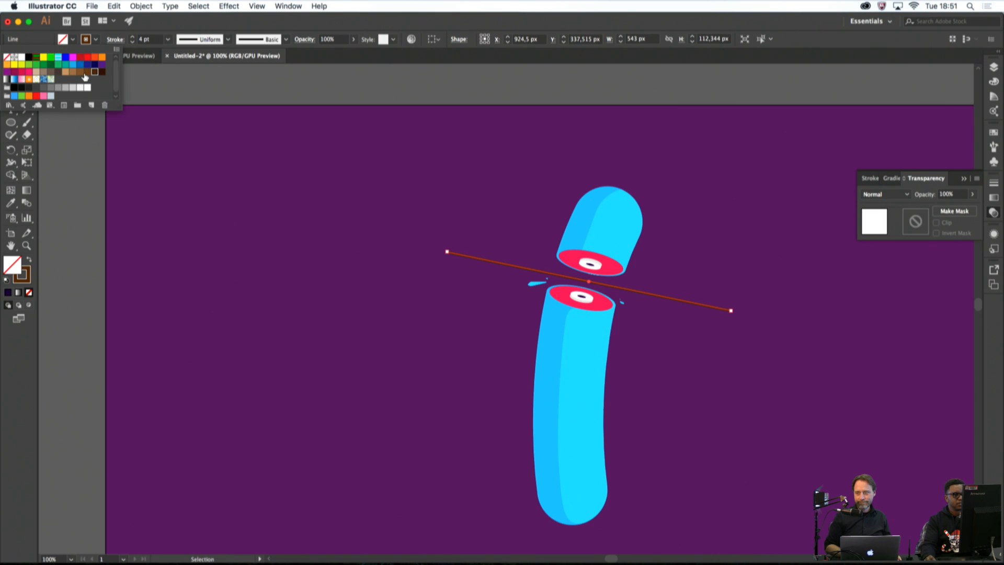
click(73, 72)
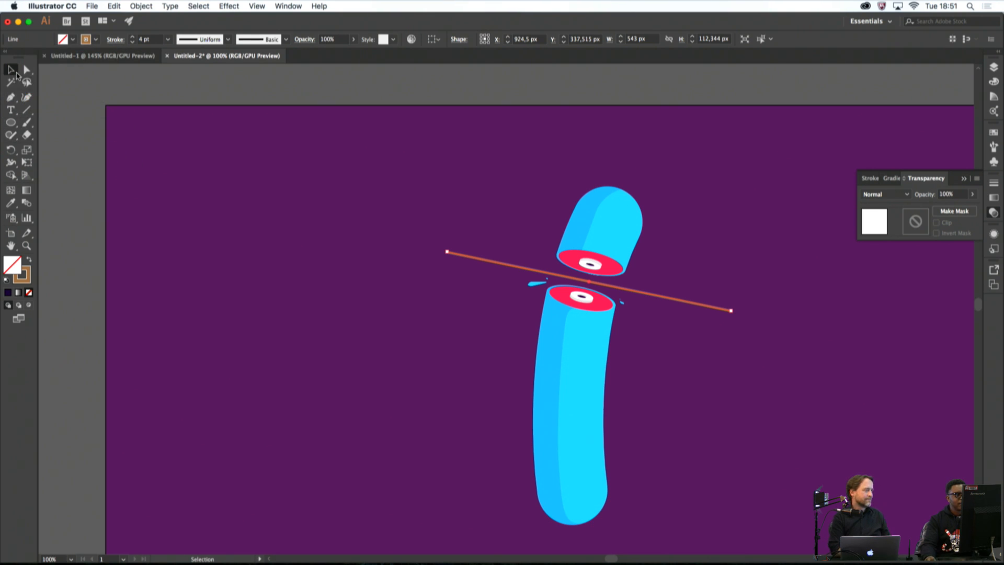
click(148, 126)
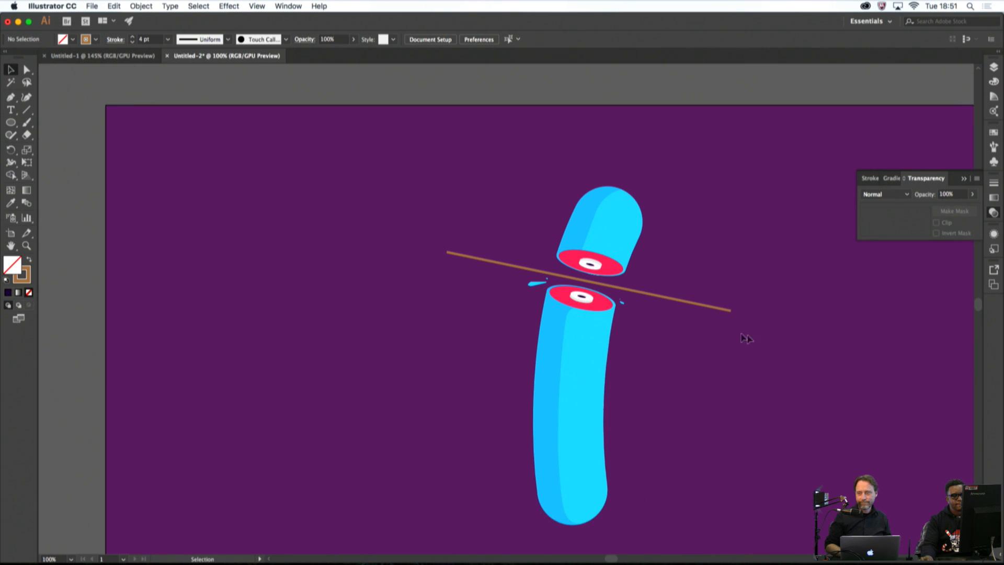
Select the slanted line and lighten its stroke colour to the tan BF9671
click(601, 285)
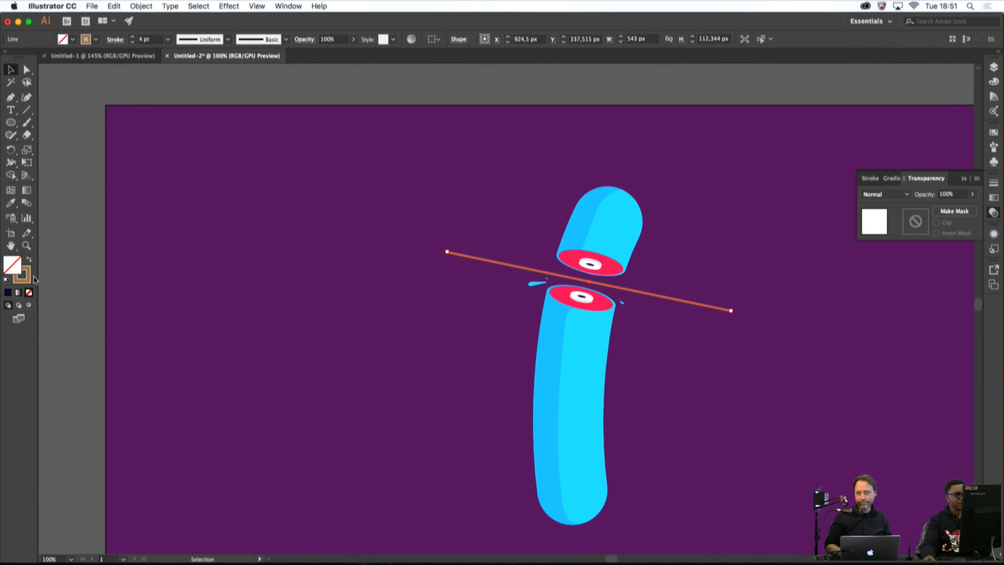
double_click(30, 279)
drag(419, 265, 413, 251)
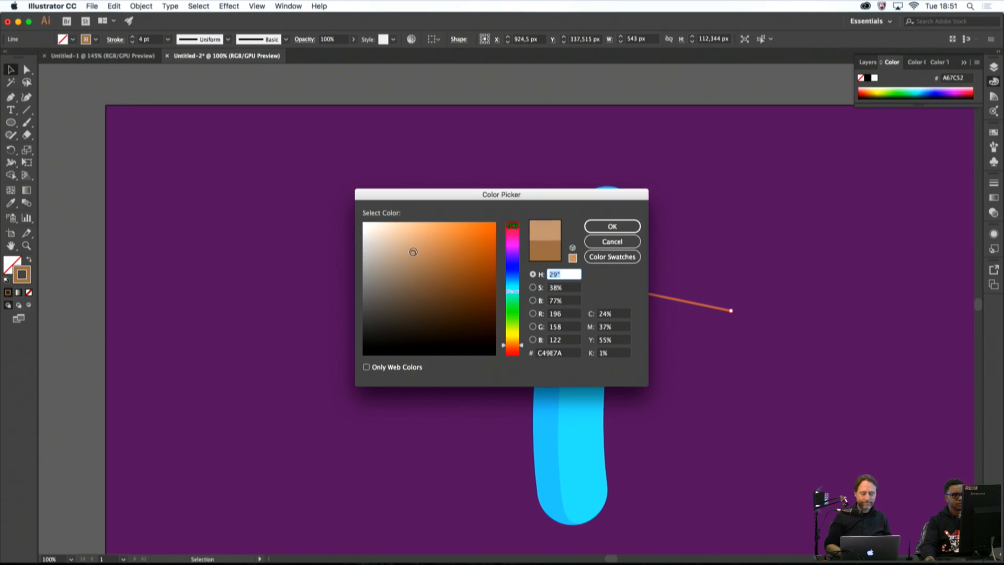
click(612, 226)
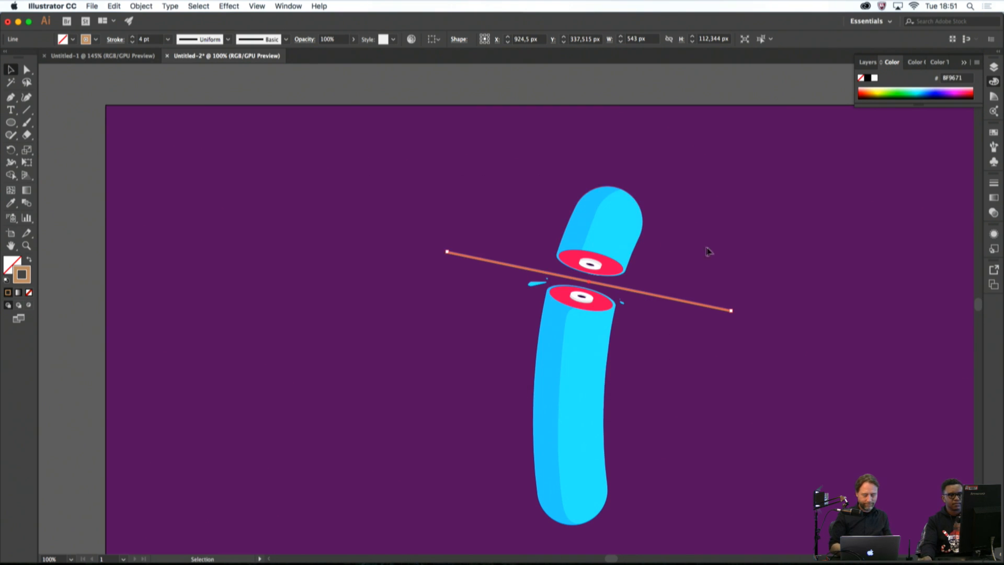
Thicken the tan line's stroke to 11 pt and deselect the line
click(704, 253)
click(677, 297)
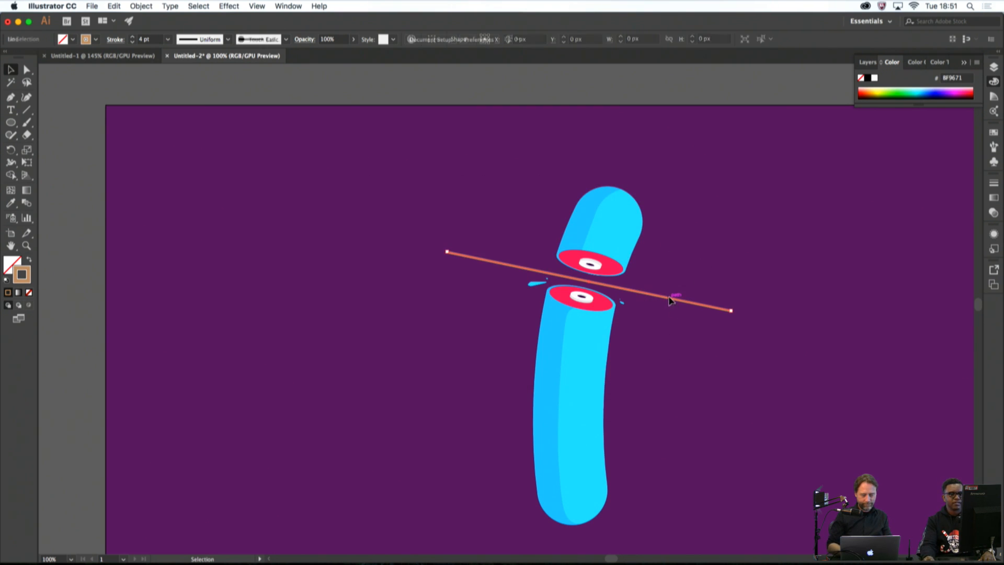
click(133, 37)
click(132, 37)
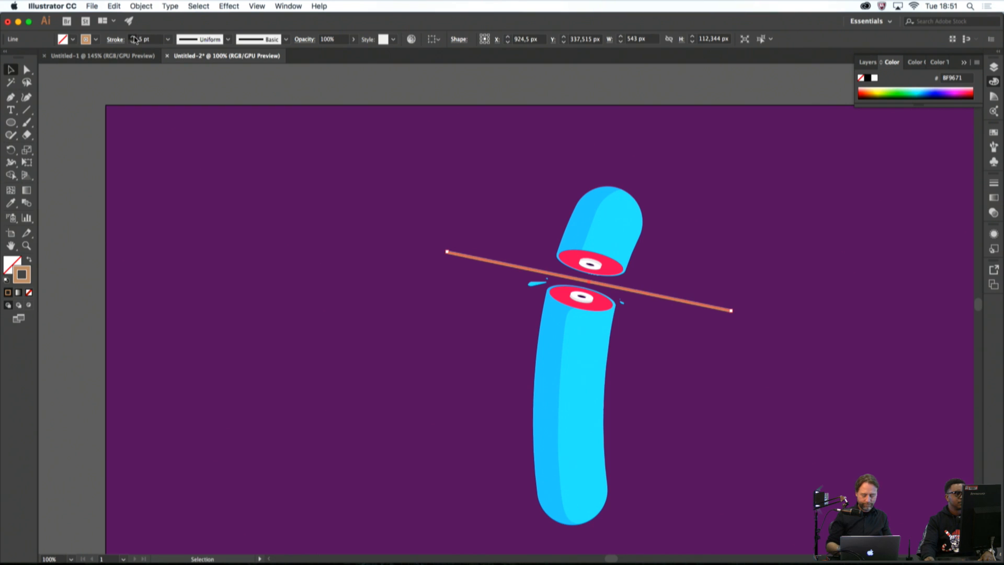
click(133, 38)
click(133, 37)
click(133, 37)
click(133, 38)
click(132, 37)
click(140, 119)
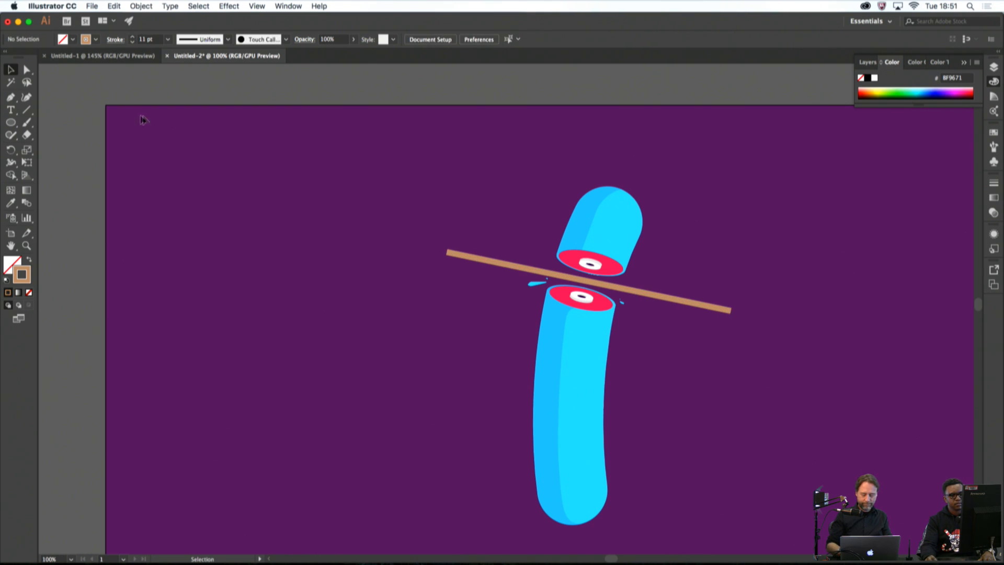
scroll(653, 309, up, 5)
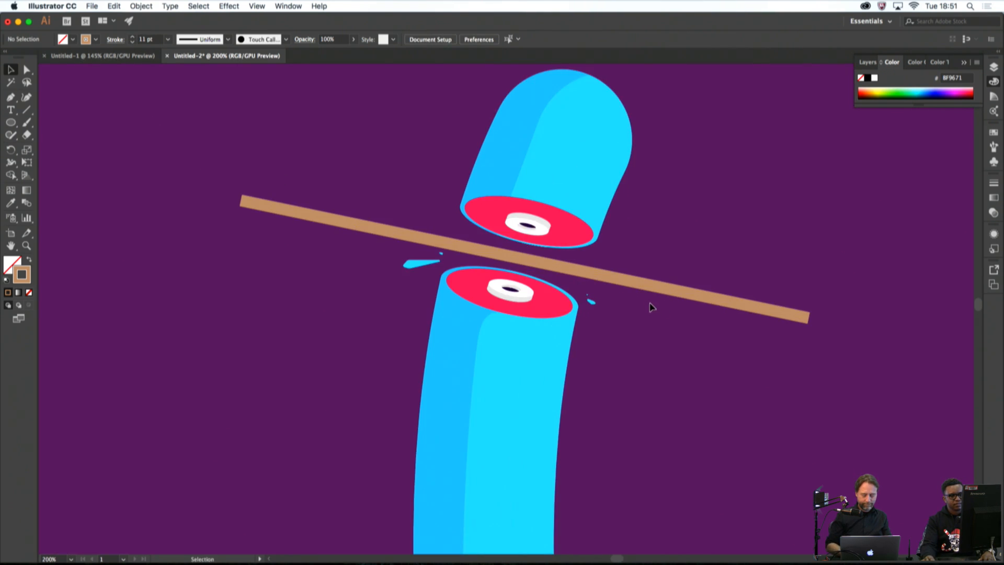
Reposition the tan line so it runs midway through the gap between the two finger pieces, then deselect it
mouse_move(607, 268)
mouse_down()
mouse_move(601, 261)
mouse_move(606, 277)
mouse_up()
scroll(606, 277, down, 3)
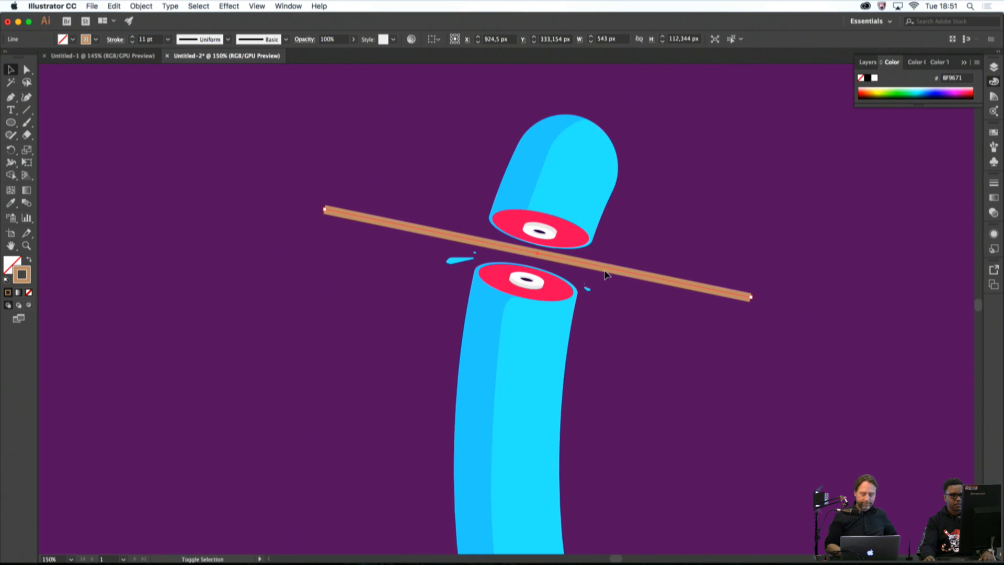
scroll(606, 273, left, 2)
click(644, 291)
drag(639, 269, 631, 289)
click(643, 293)
click(657, 310)
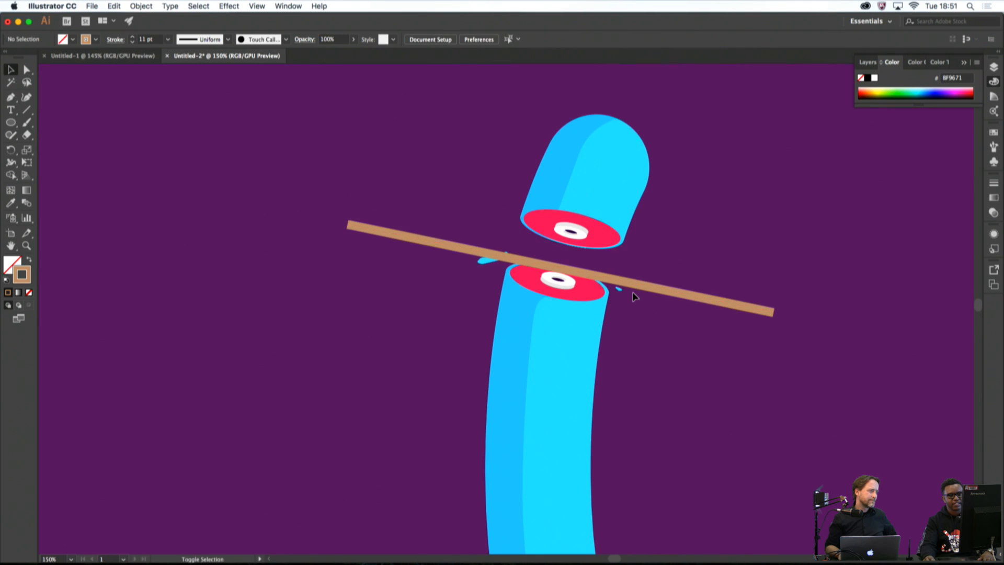
scroll(634, 296, down, 1)
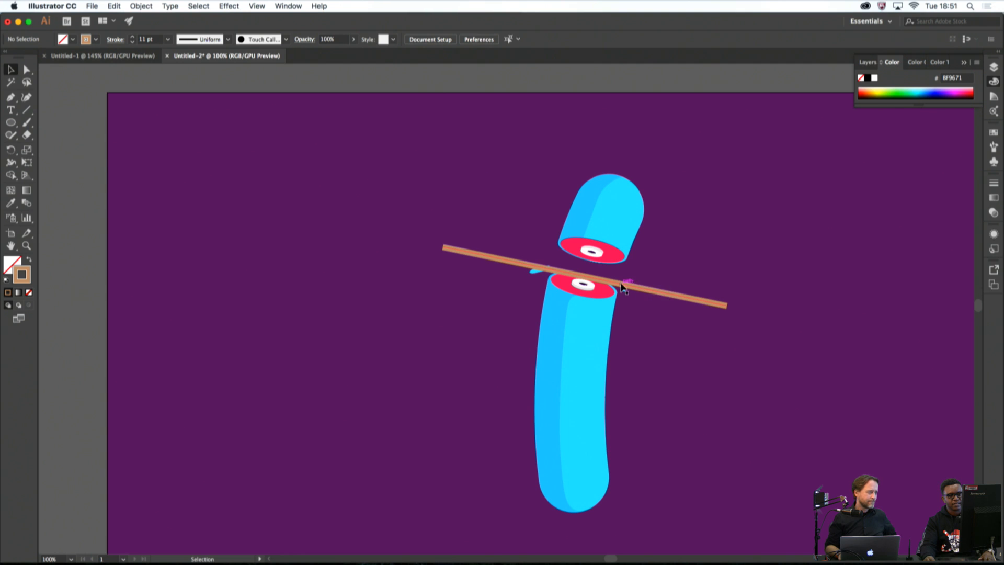
drag(622, 287, 622, 275)
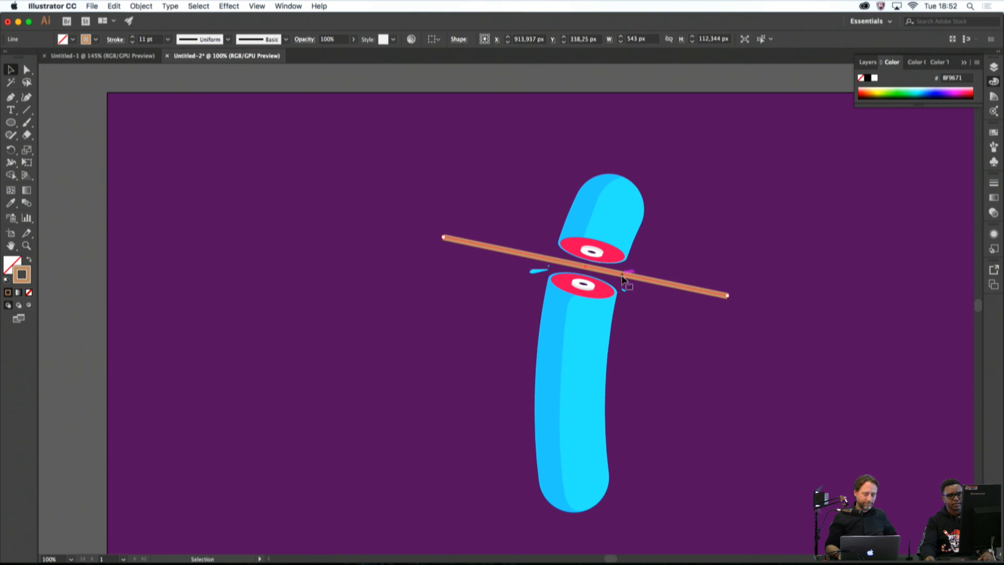
click(645, 304)
scroll(657, 311, up, 2)
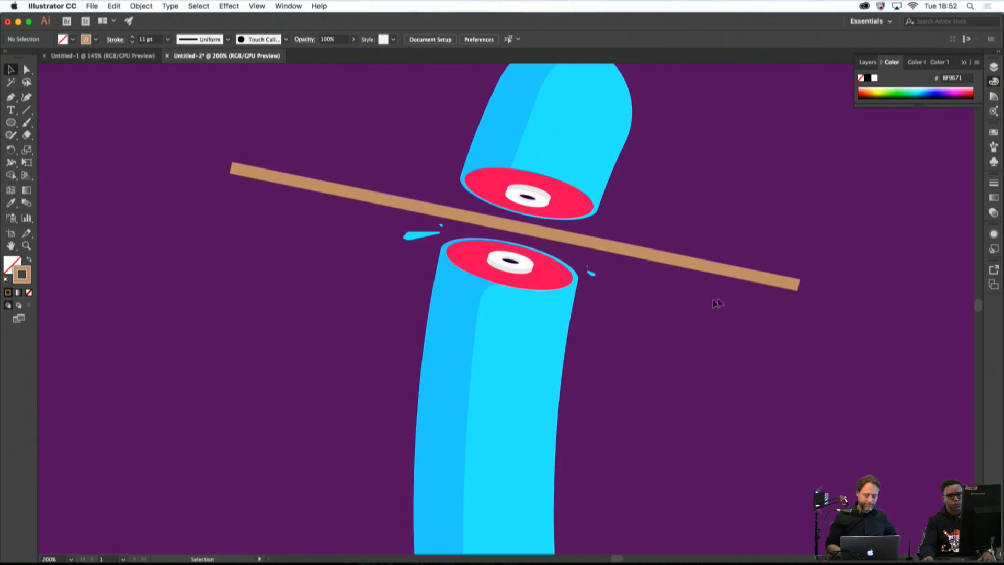
Give the tan line's stroke round end caps and deselect the line
click(722, 272)
click(994, 184)
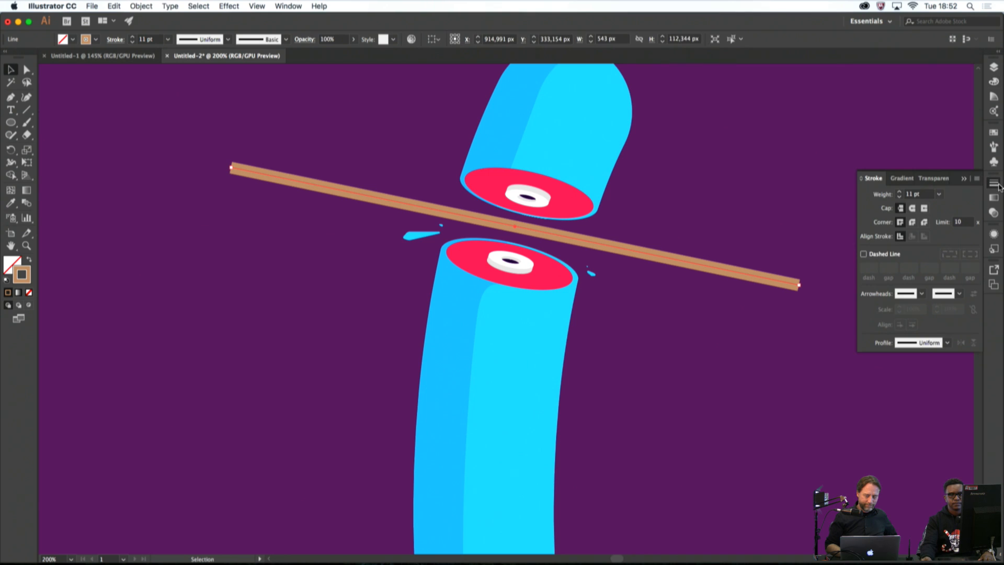
click(910, 211)
click(850, 221)
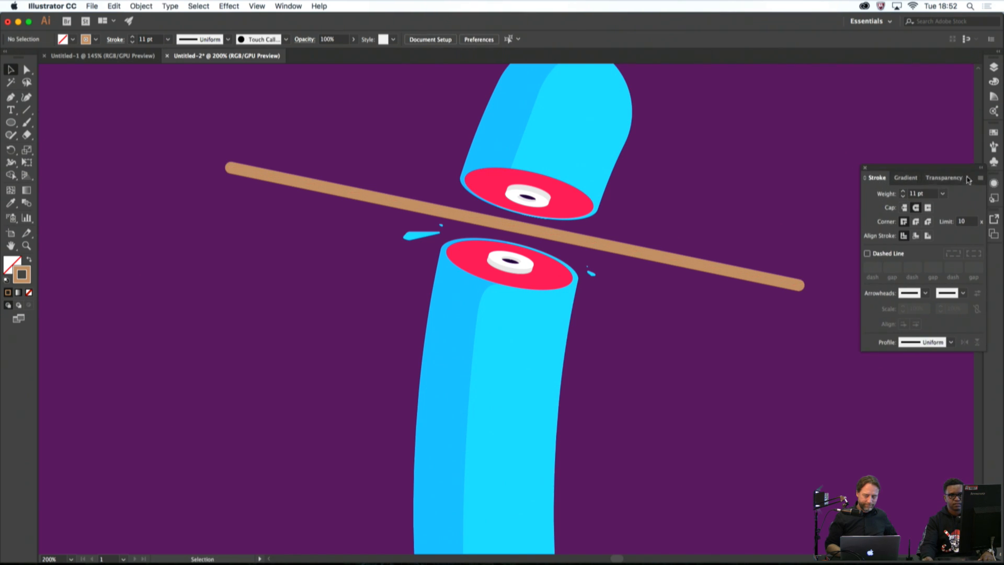
drag(960, 181, 990, 177)
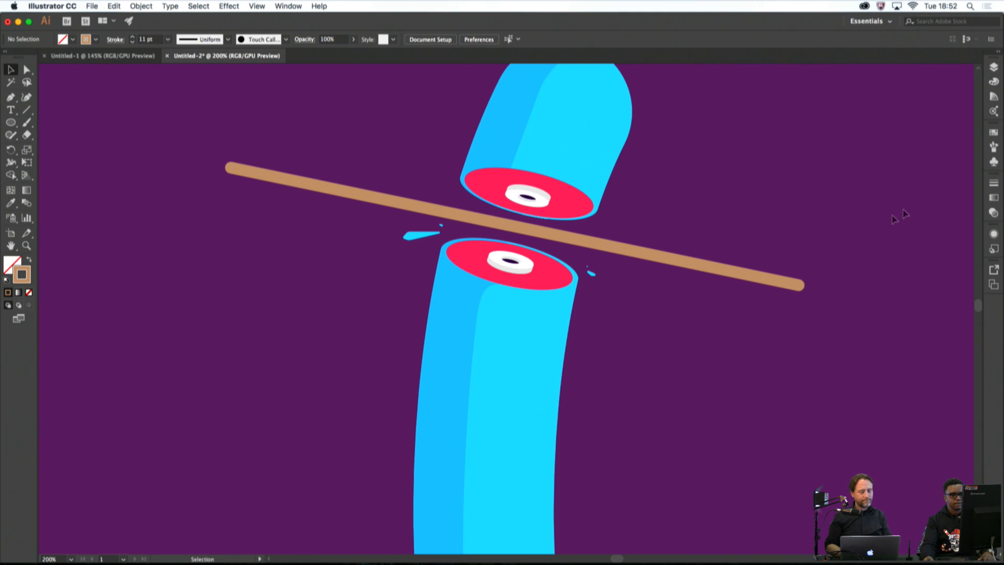
scroll(766, 280, down, 4)
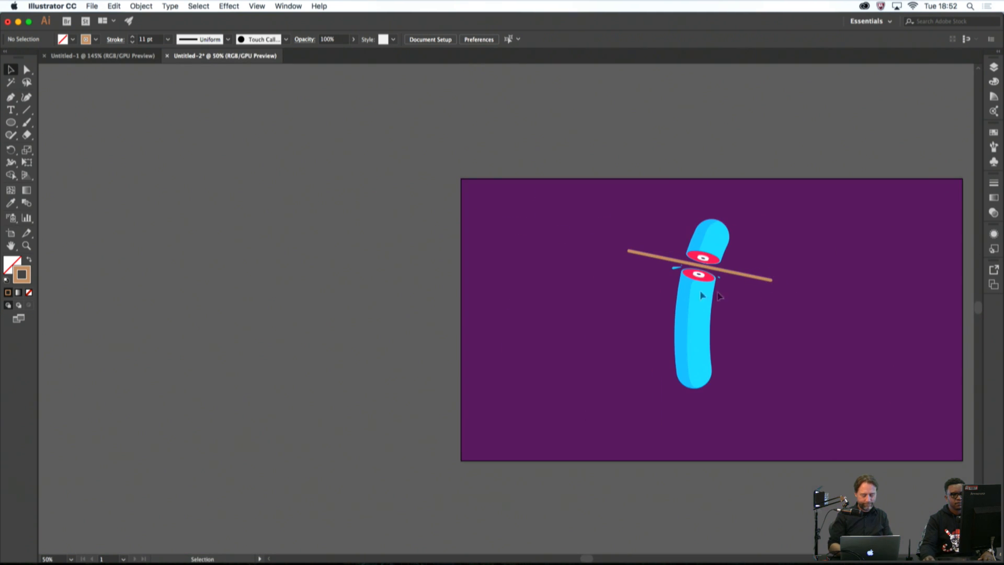
click(11, 97)
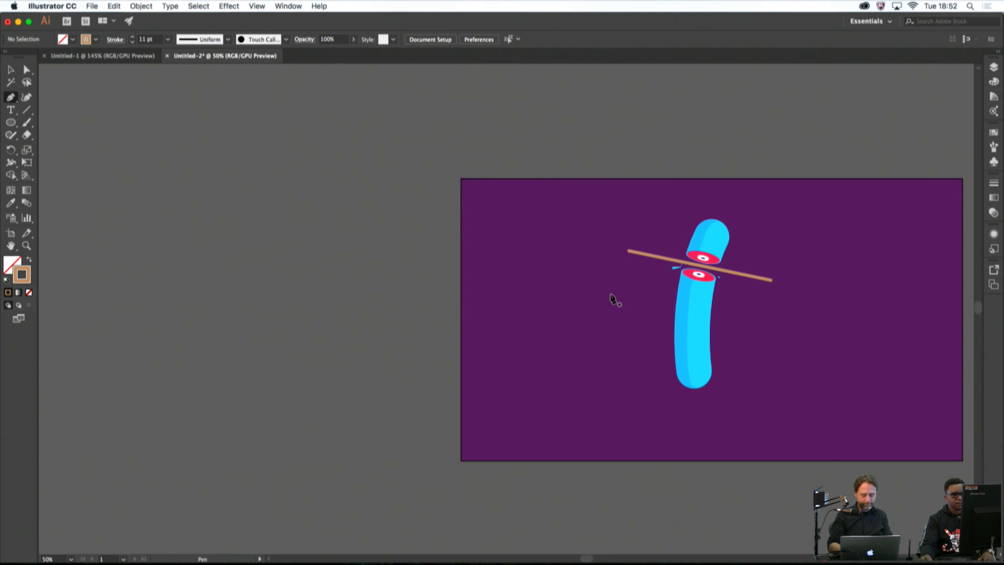
scroll(778, 289, up, 4)
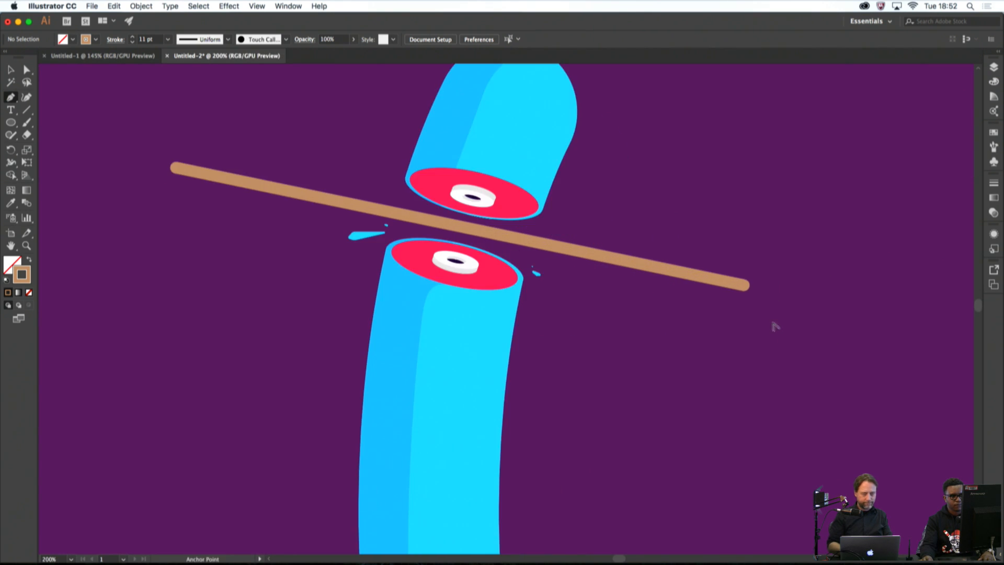
scroll(716, 298, up, 2)
scroll(723, 298, down, 2)
scroll(716, 297, up, 2)
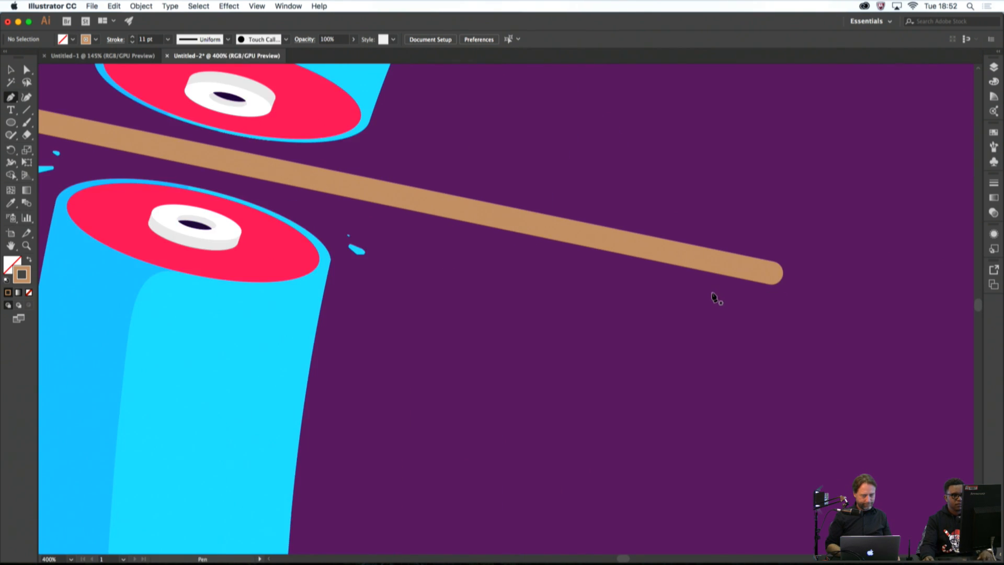
scroll(714, 297, down, 1)
drag(712, 298, 874, 367)
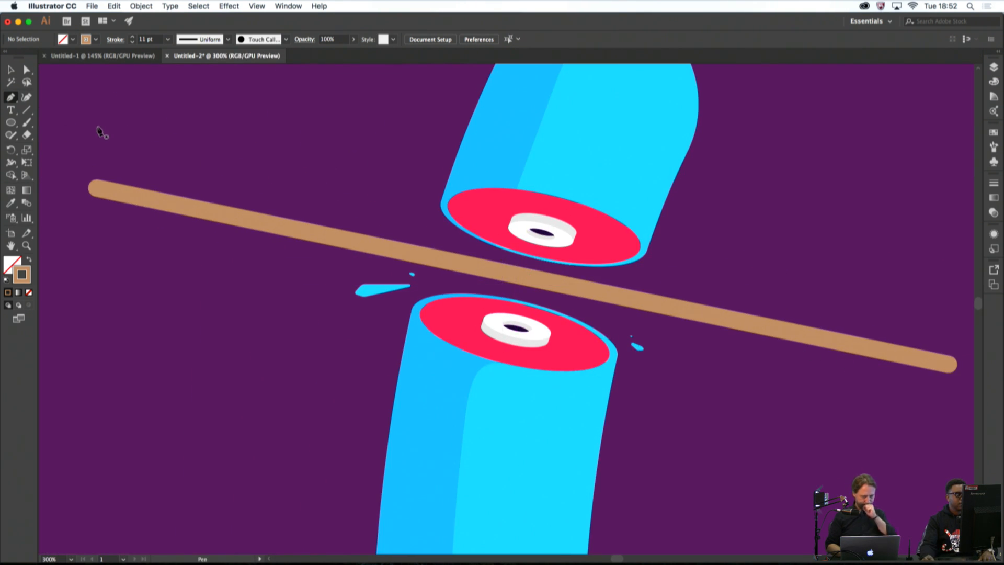
Expand the tan line's fill and stroke into a filled bar shape and deselect it
key(v)
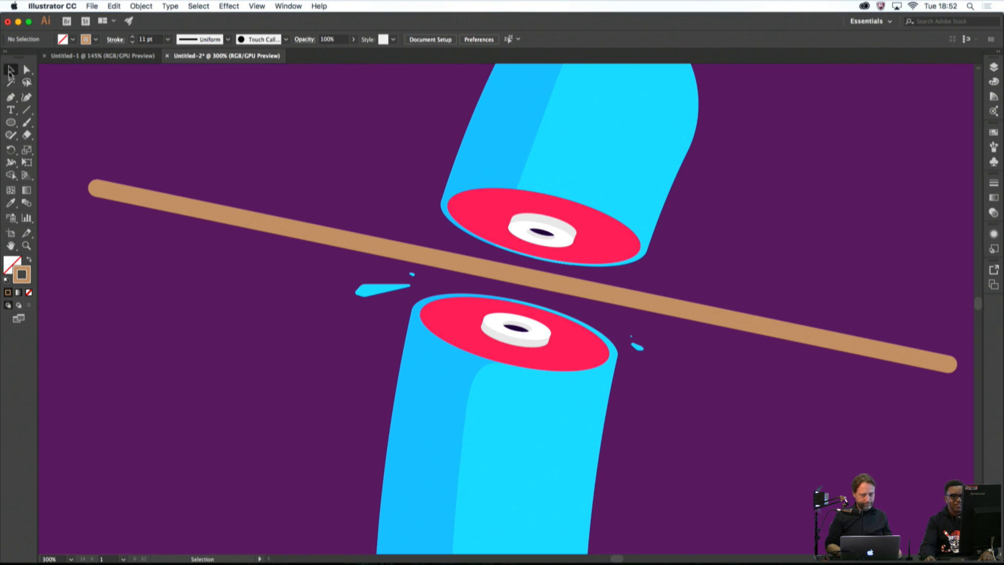
click(404, 255)
click(141, 6)
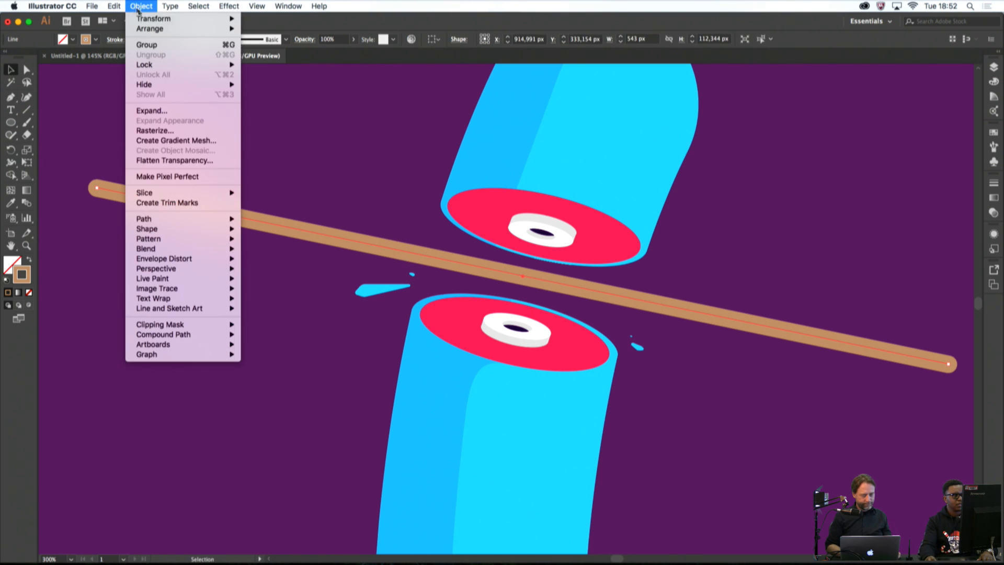
click(157, 108)
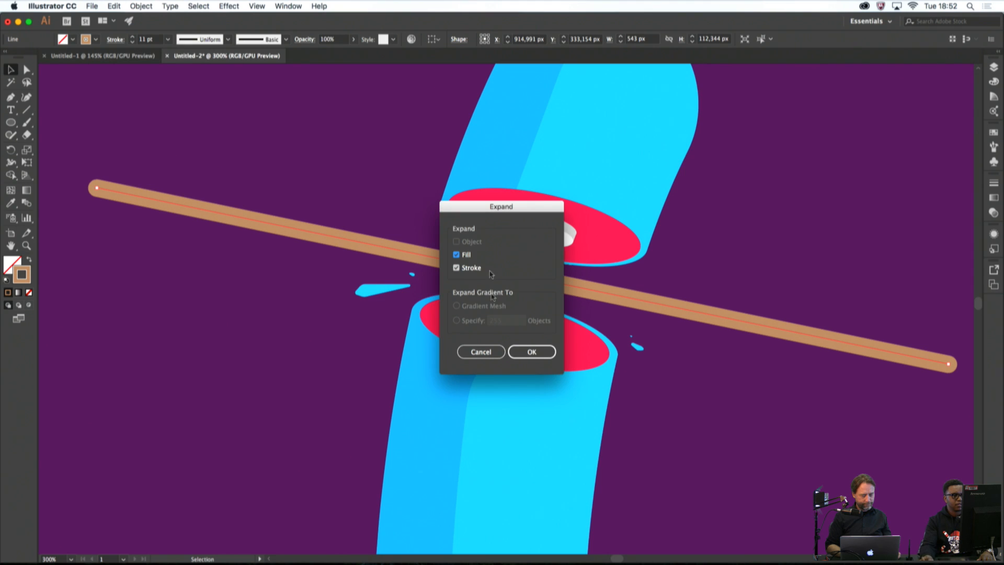
click(531, 351)
click(666, 366)
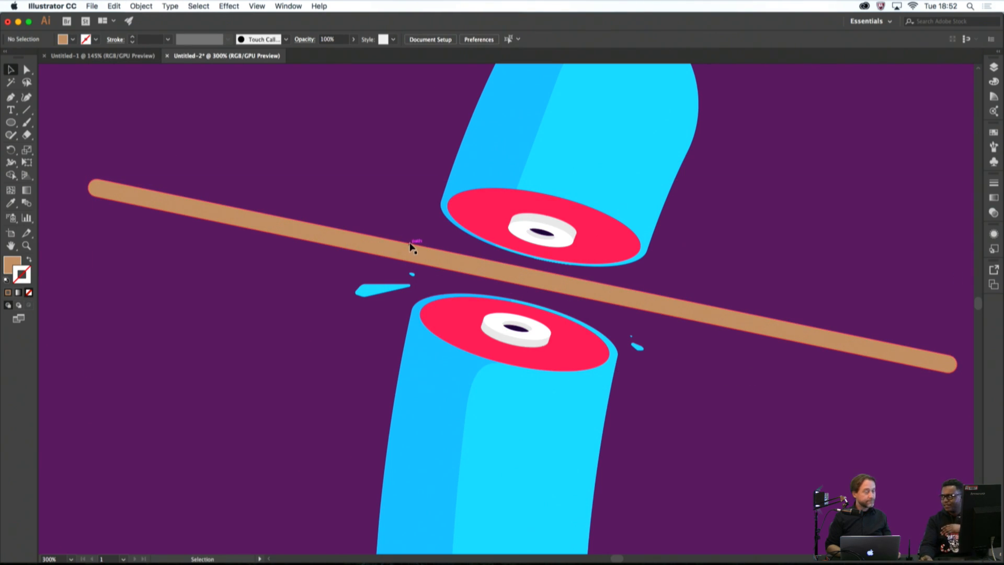
Prepare the Pen tool with a dark maroon 4F0B38 fill
click(11, 98)
double_click(12, 264)
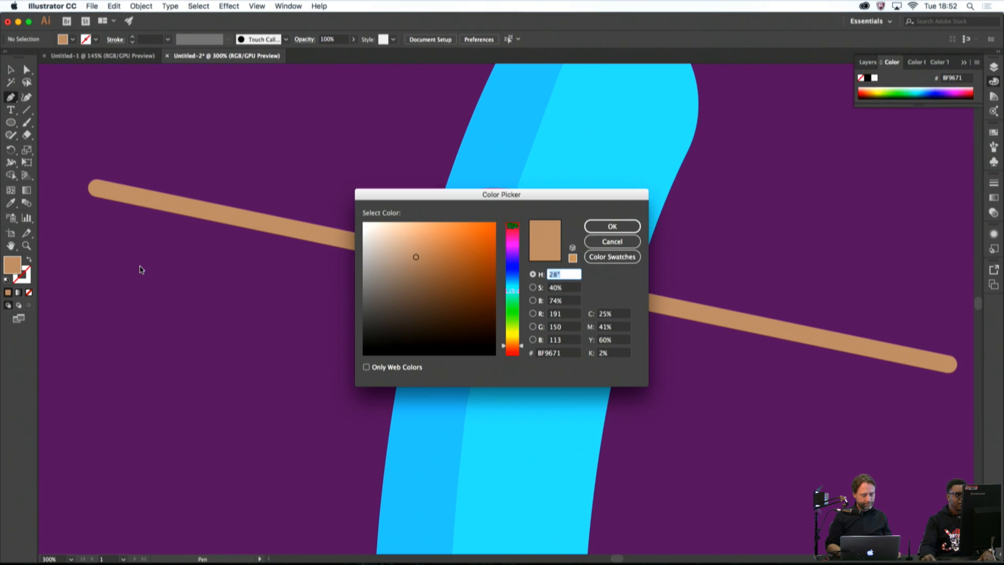
drag(459, 310, 478, 314)
click(511, 240)
drag(511, 240, 511, 239)
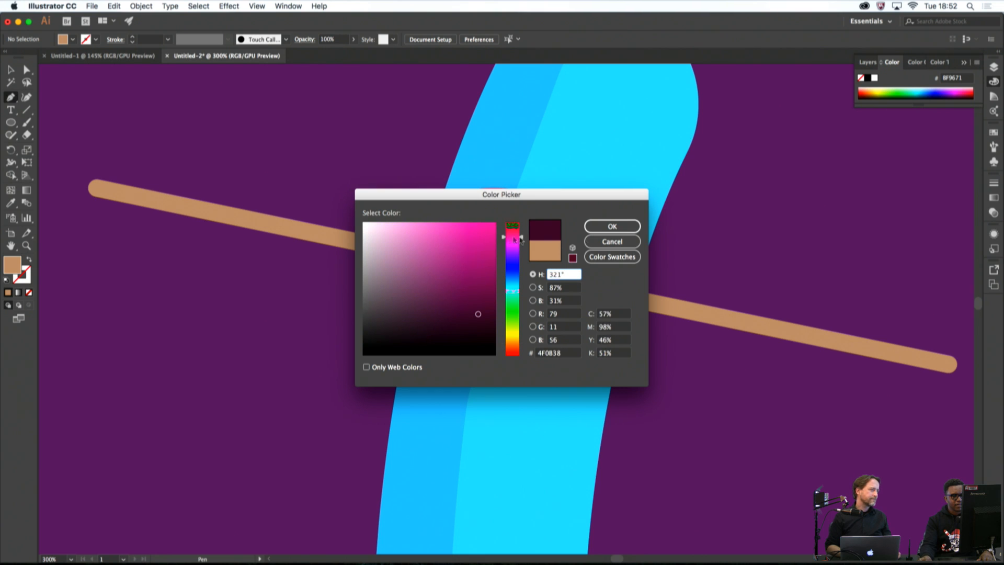
click(601, 227)
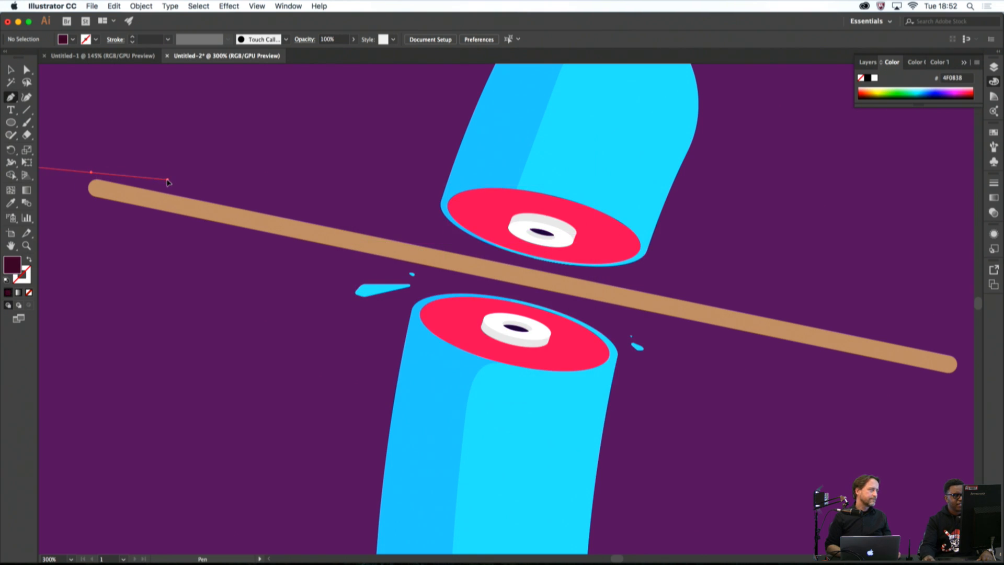
Start a wavy Pen path above the tan bar's left end and curve it toward the cut, undoing the badly placed last anchor
drag(168, 180, 167, 180)
drag(280, 235, 572, 287)
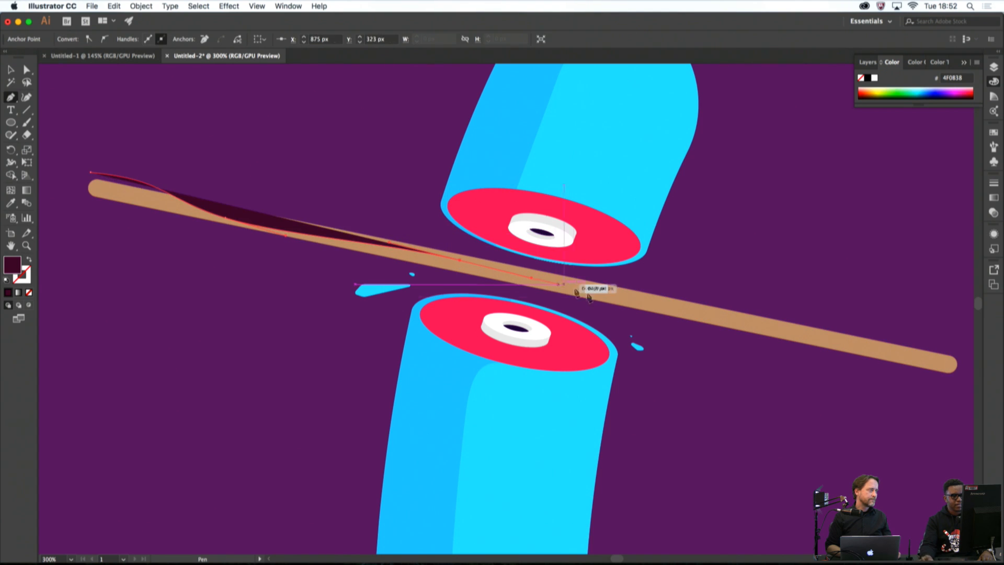
click(685, 320)
key(super+w)
click(570, 315)
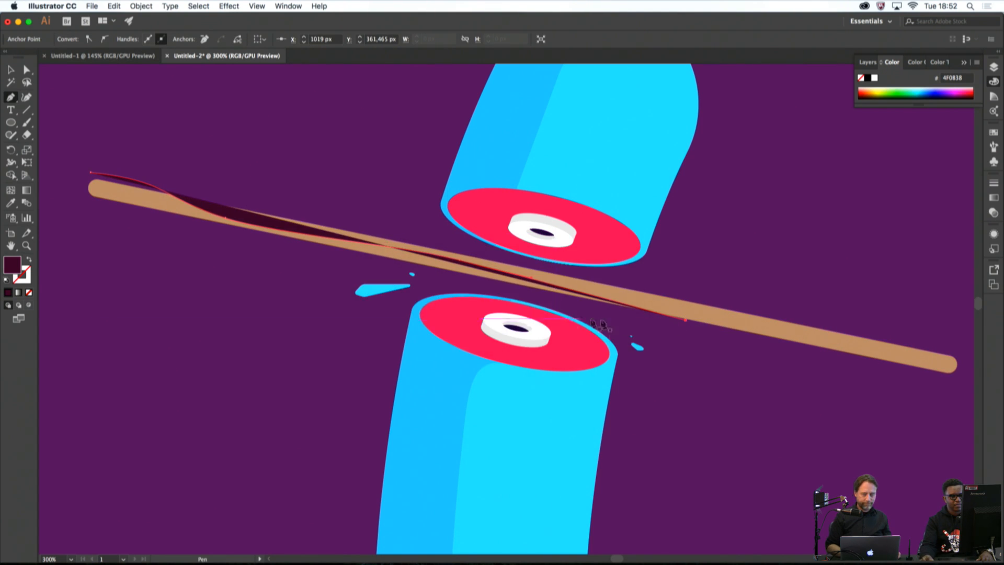
key(super+z)
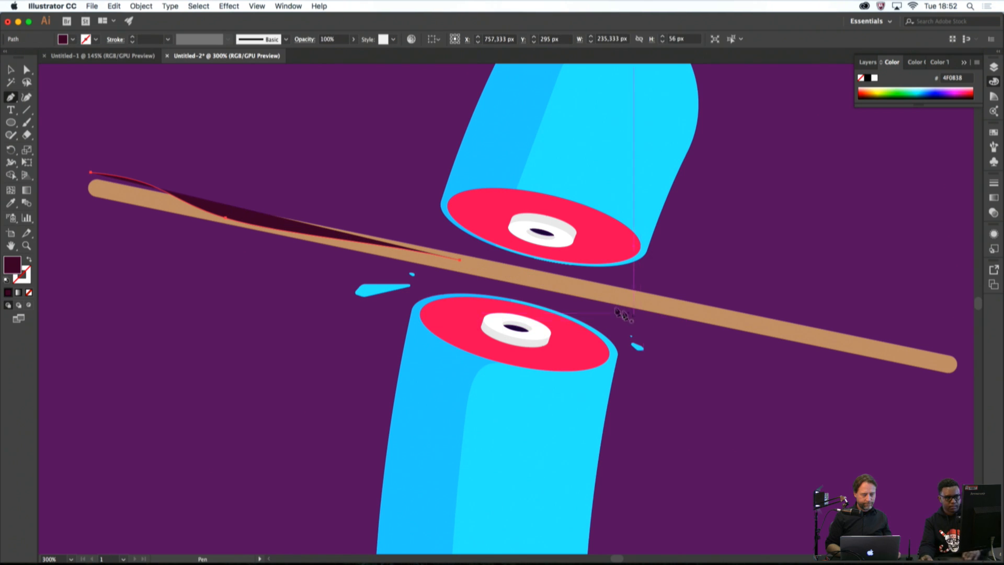
Continue the wavy path in alternating curves just beyond the tan bar's right end, then finish and deselect it
click(503, 273)
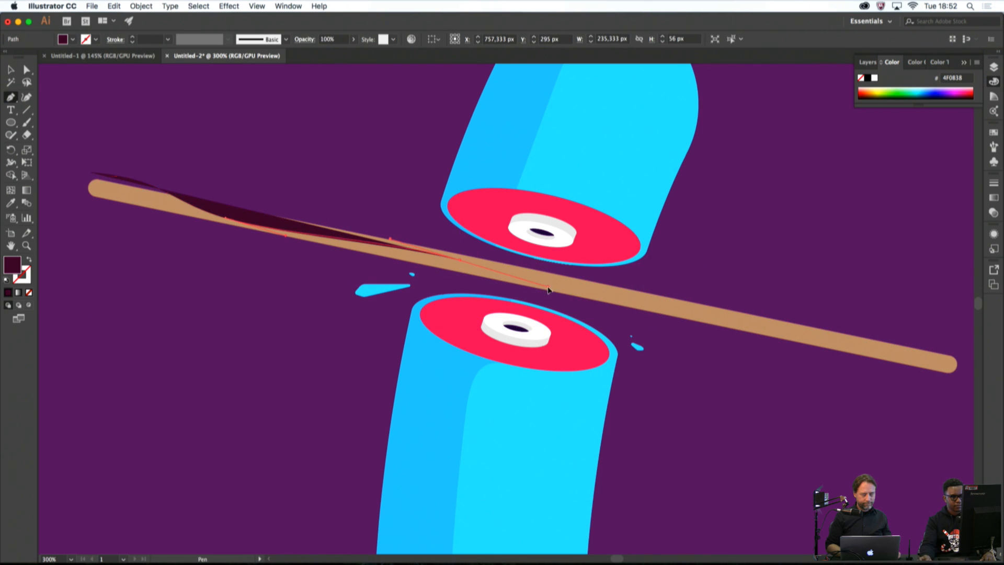
drag(654, 312, 709, 317)
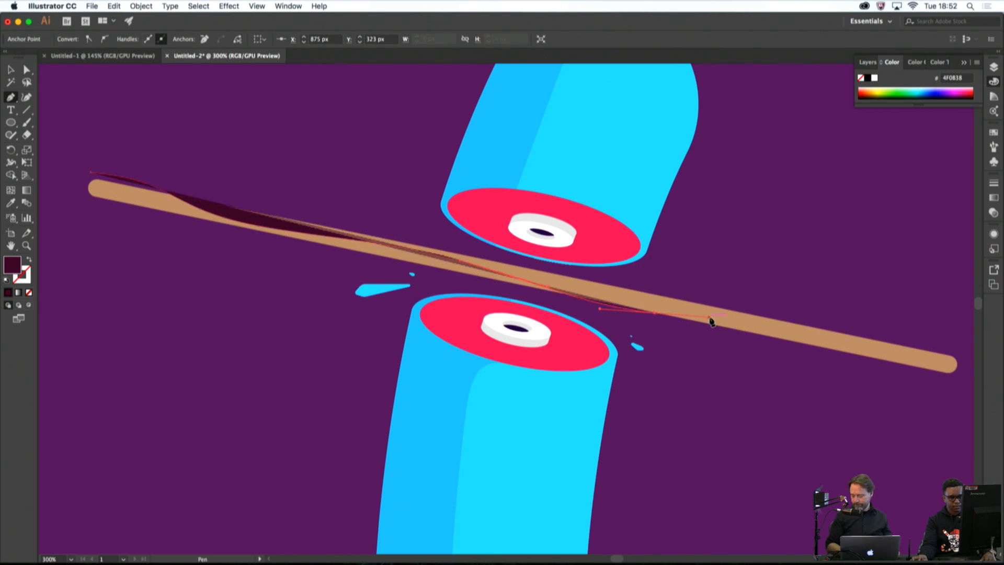
drag(777, 326, 833, 341)
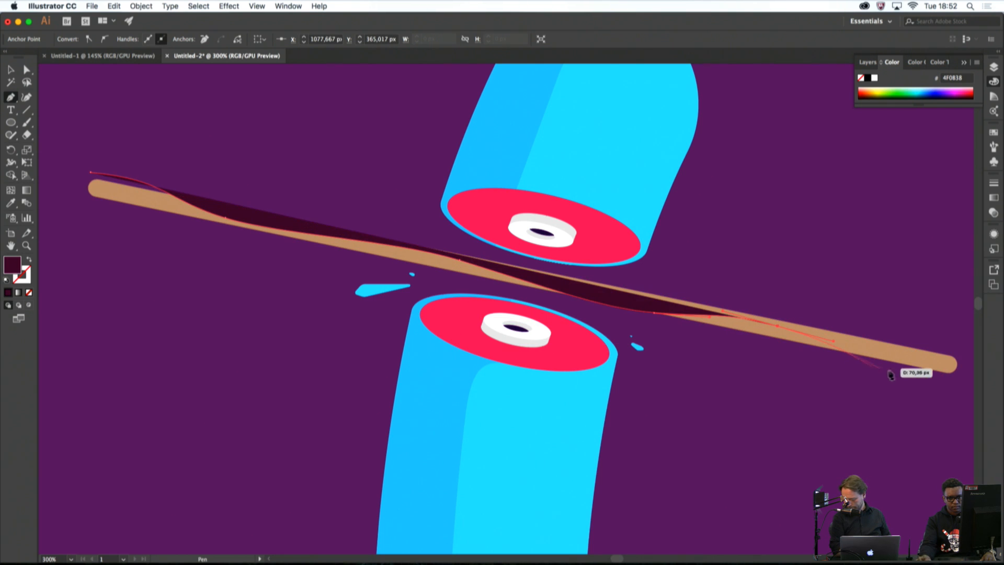
drag(949, 370, 817, 347)
click(861, 357)
scroll(840, 369, down, 1)
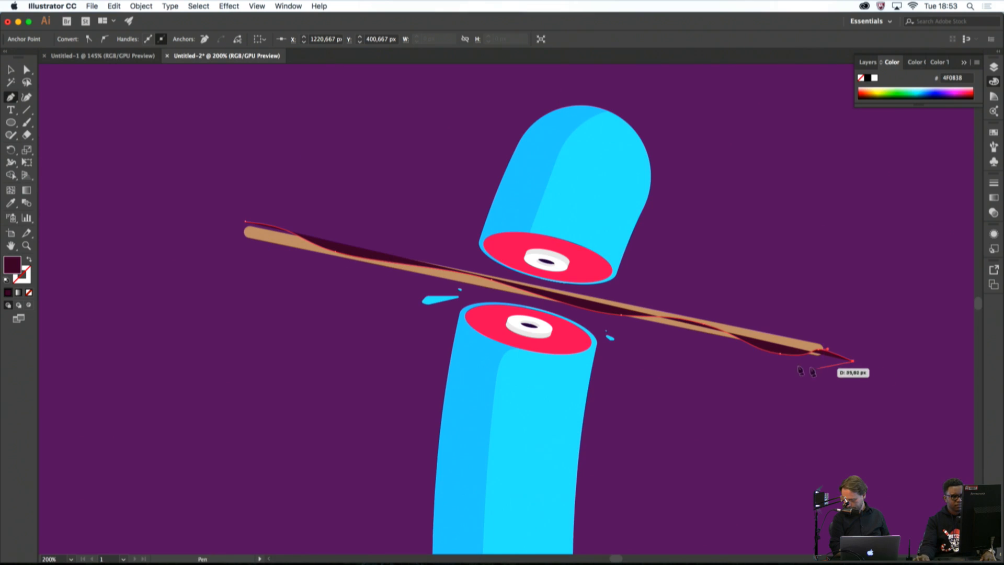
key(v)
click(203, 192)
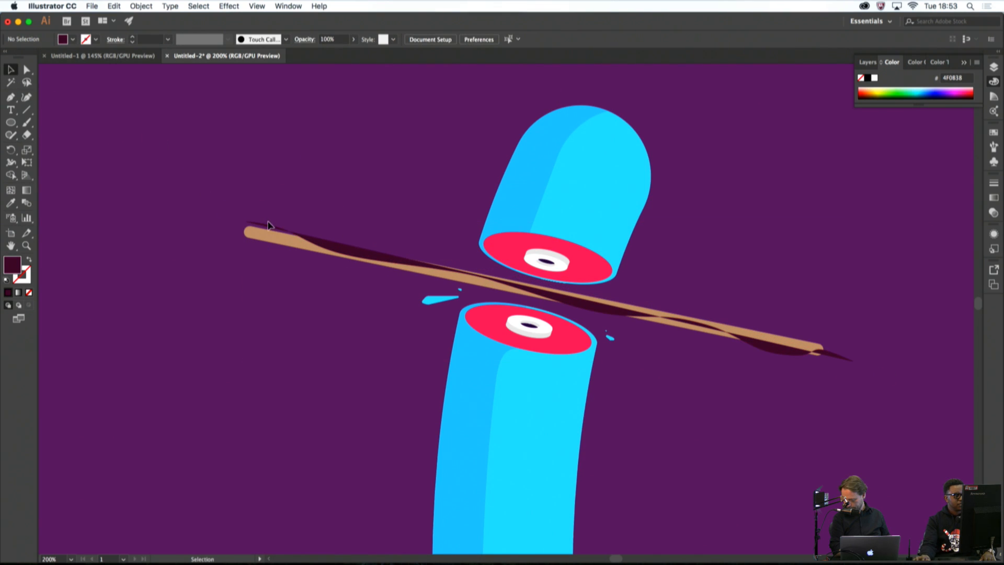
Swap the wavy path's fill and stroke so it becomes an unfilled maroon line, then deselect it
click(267, 225)
click(31, 258)
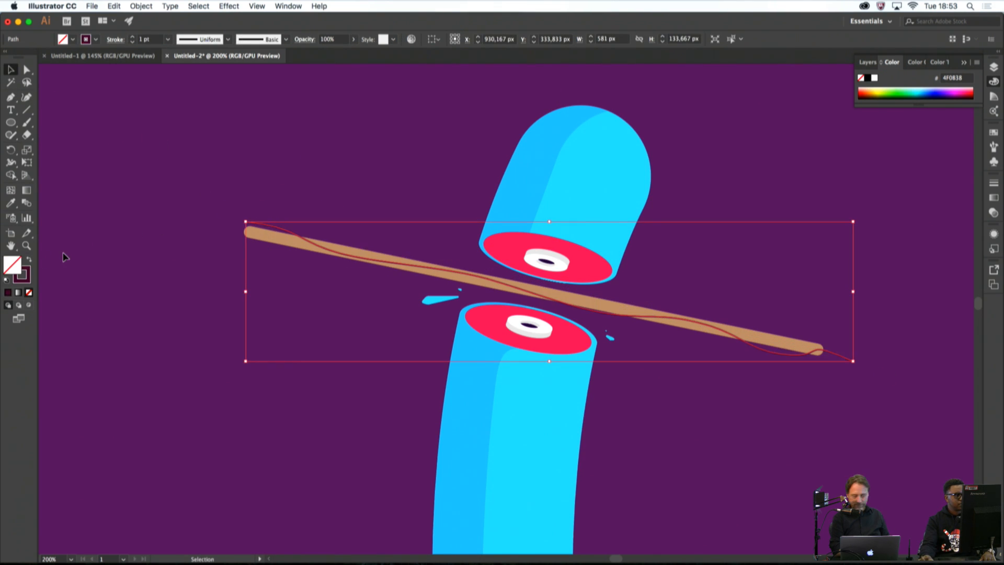
click(76, 252)
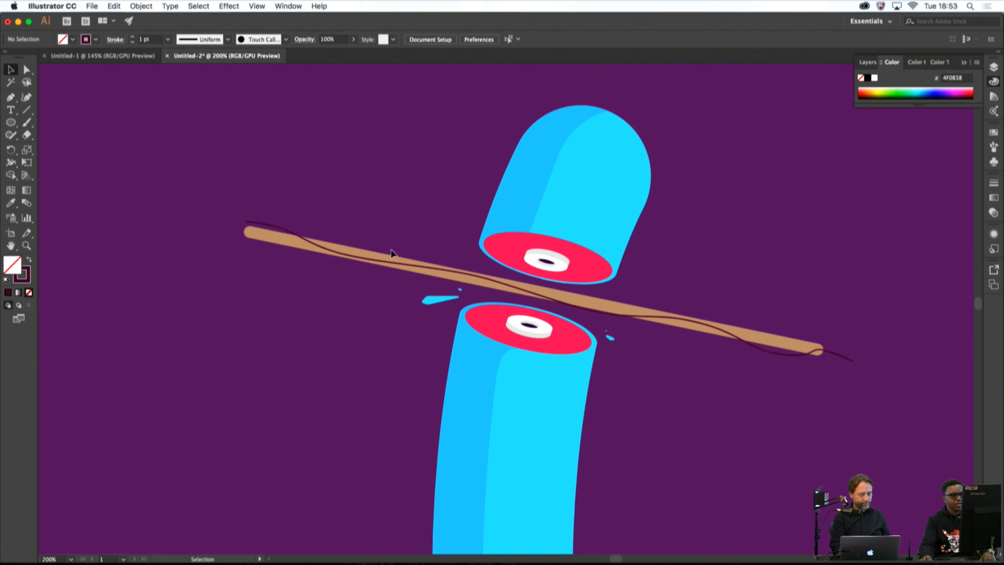
Draw a second wavy maroon line with the Pen tool from the bar's left end to the gap between the finger pieces
key(p)
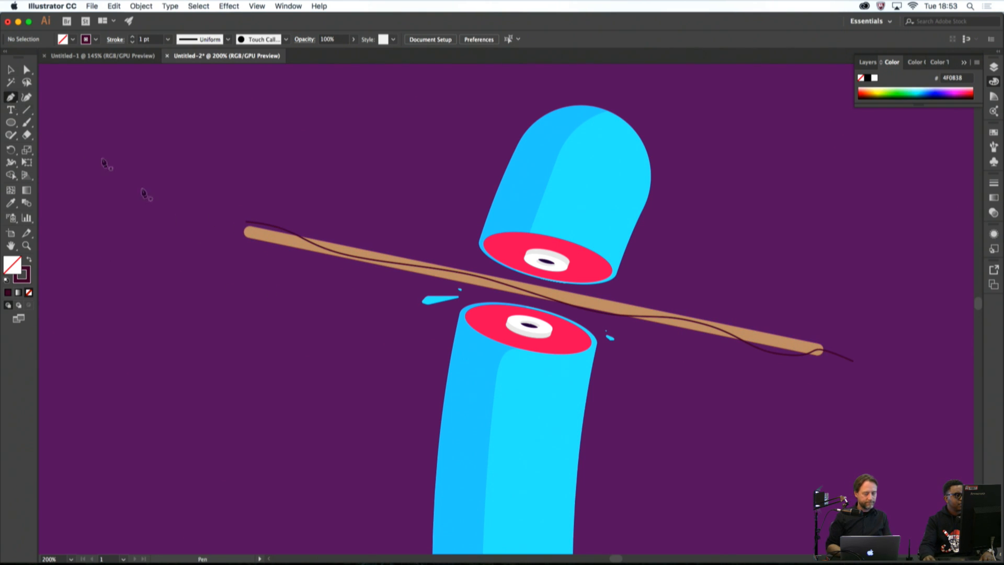
scroll(215, 230, up, 2)
drag(265, 225, 304, 229)
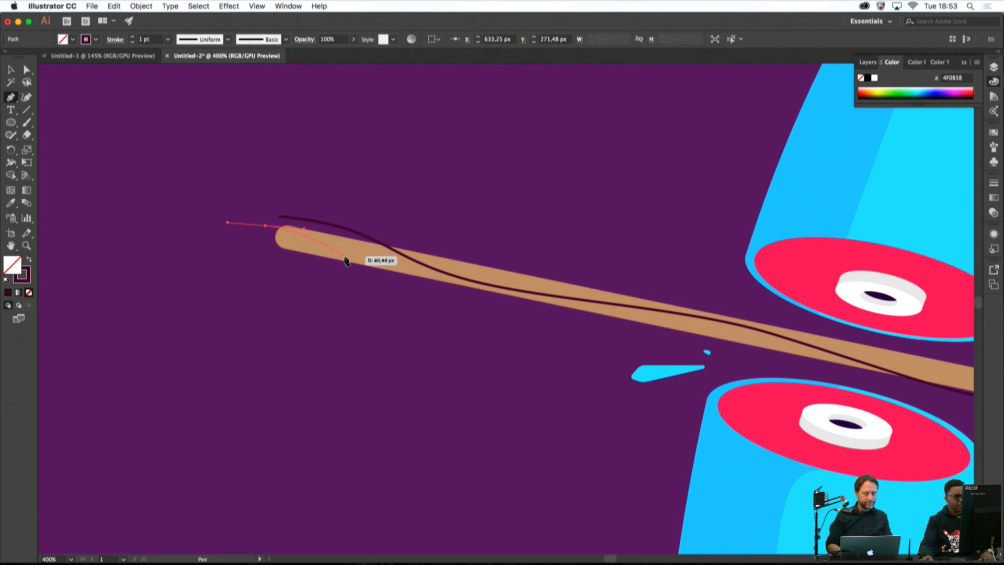
drag(344, 257, 379, 268)
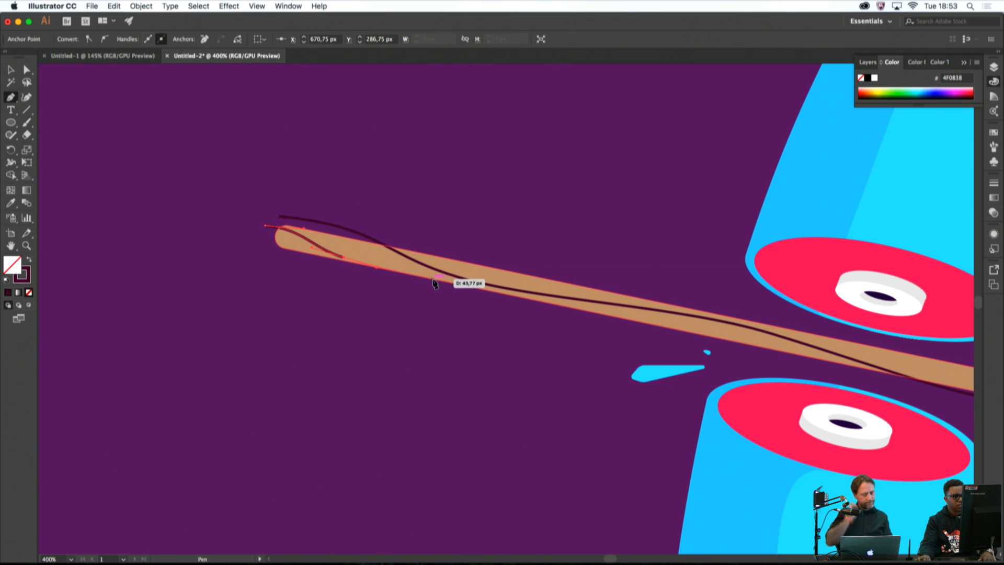
drag(604, 315, 646, 317)
drag(736, 334, 602, 276)
key(space)
drag(656, 293, 688, 302)
key(space)
drag(725, 307, 595, 285)
super+click(731, 270)
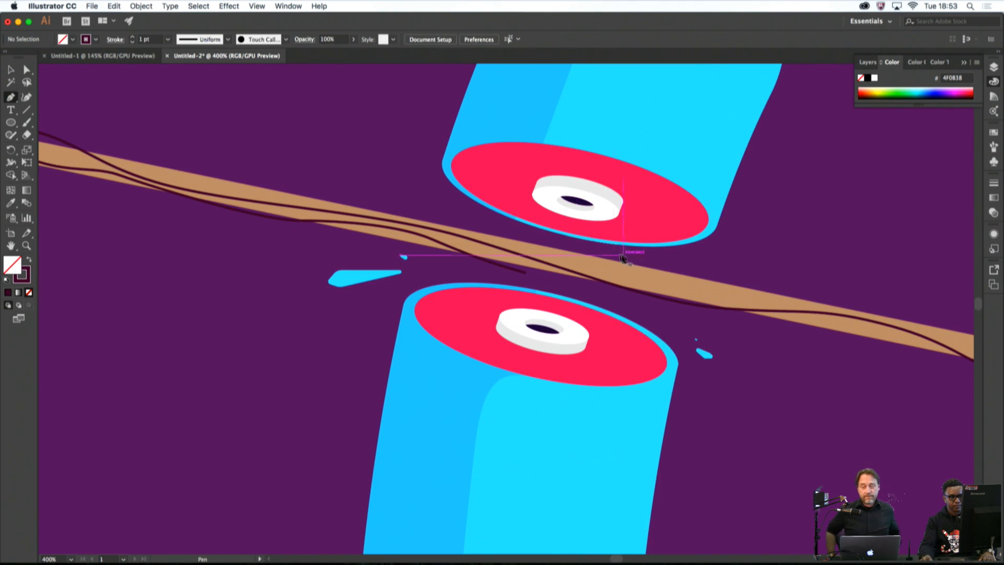
Draw a short curved maroon grain line along the tan bar's upper edge from the cut with the Pen tool, keeping the document open
drag(583, 251, 623, 275)
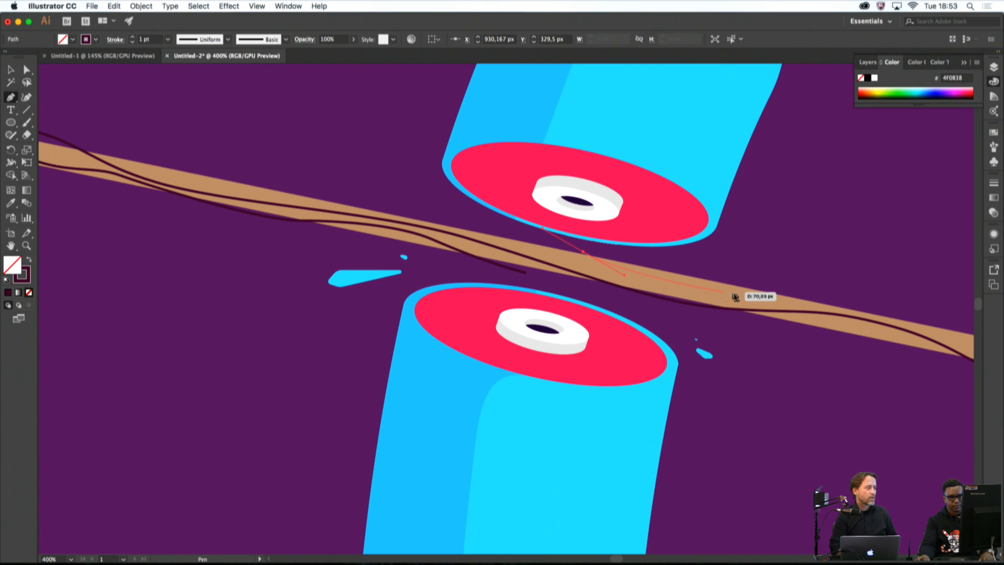
drag(779, 294, 584, 245)
key(space)
super+click(672, 259)
key(super+w)
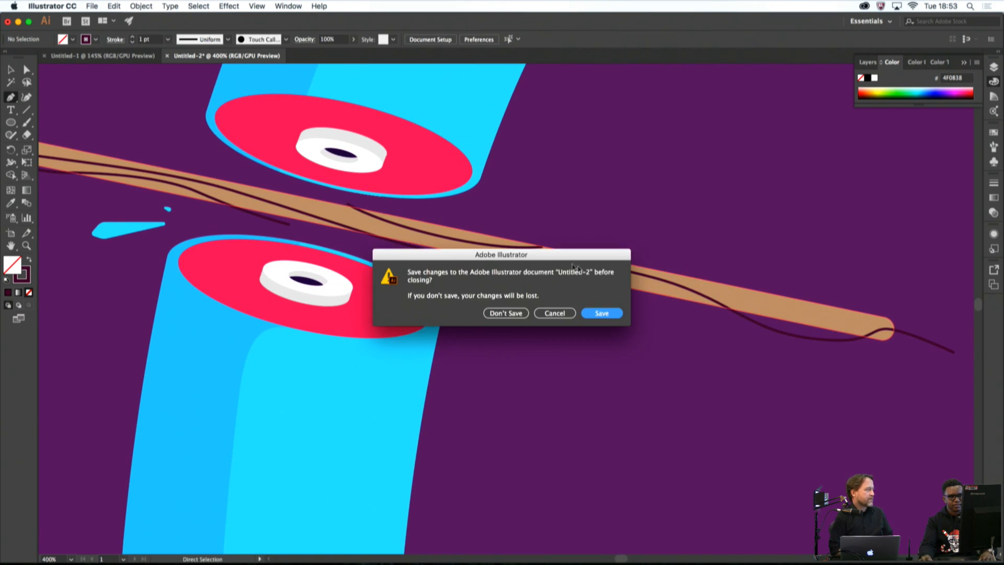
click(555, 312)
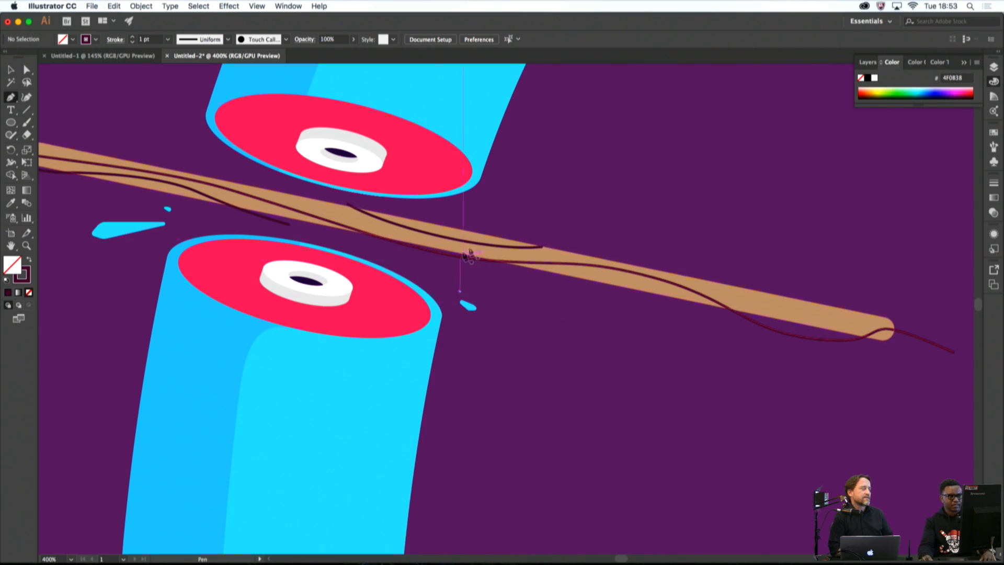
Extend the right end of the short grain line slightly beyond the bar's upper edge with Direct Selection, then deselect it
click(26, 69)
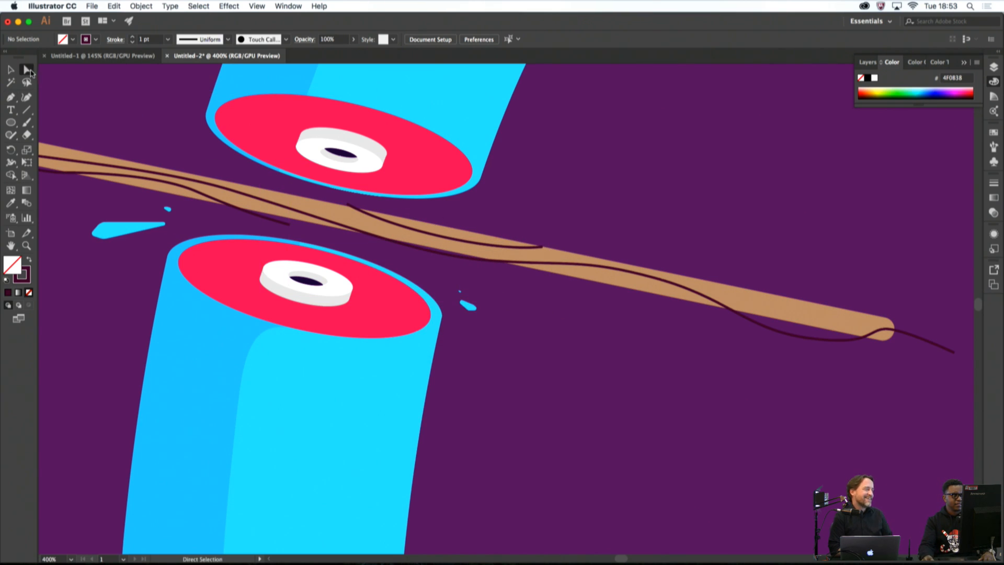
drag(541, 249, 550, 247)
click(586, 241)
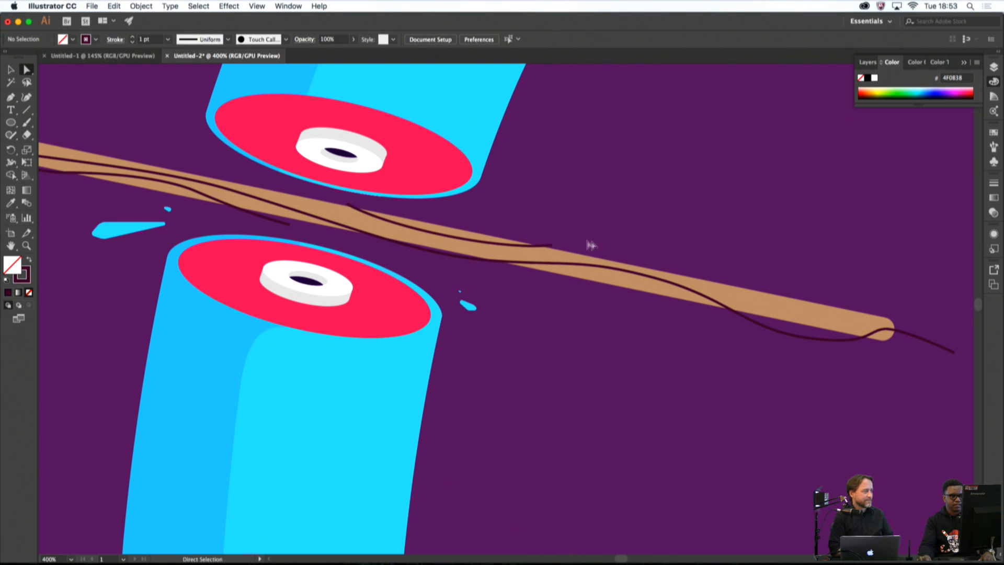
Draw another short curved maroon grain line with the Pen tool across the upper edge near the tan bar's right end, then deselect it
click(11, 97)
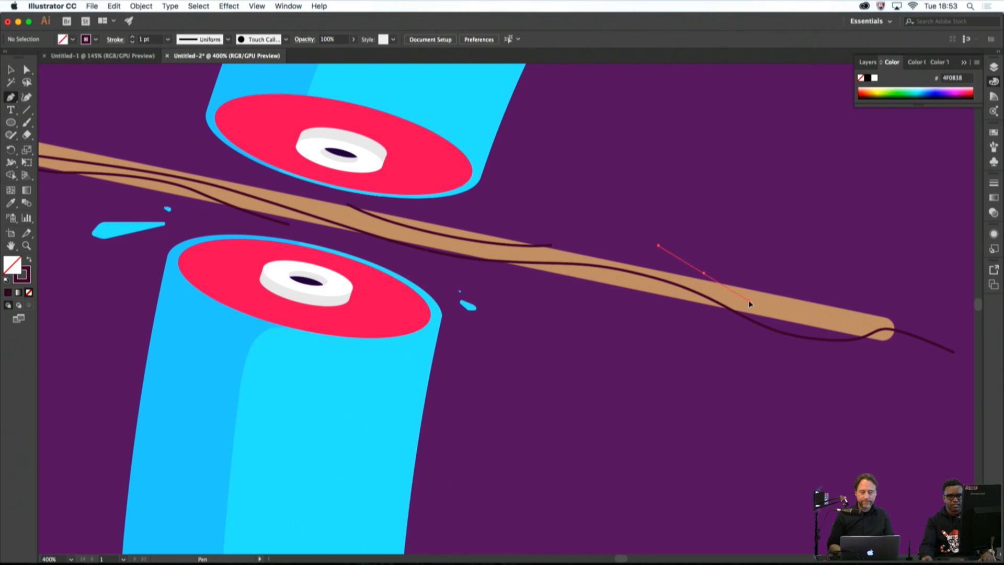
drag(749, 303, 749, 302)
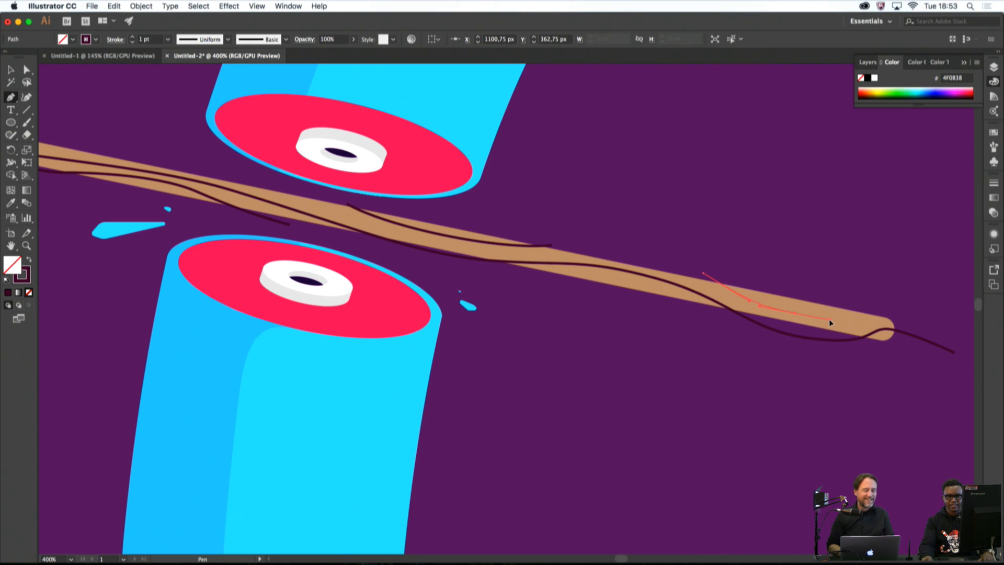
drag(829, 320, 901, 307)
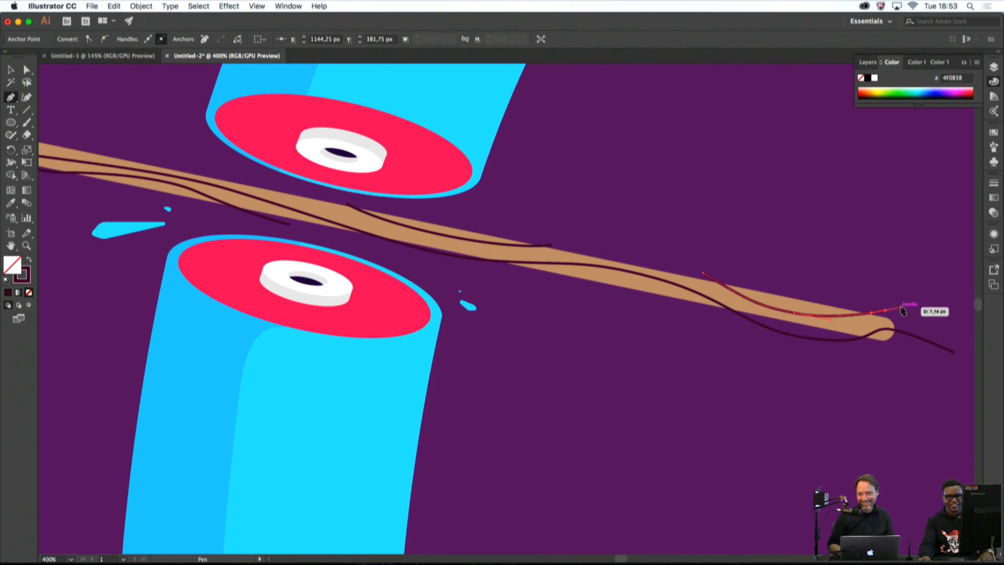
super+click(907, 301)
Draw a short curved maroon grain line dipping into the tan bar's upper edge between its left end and the cut, then deselect it
scroll(900, 310, down, 4)
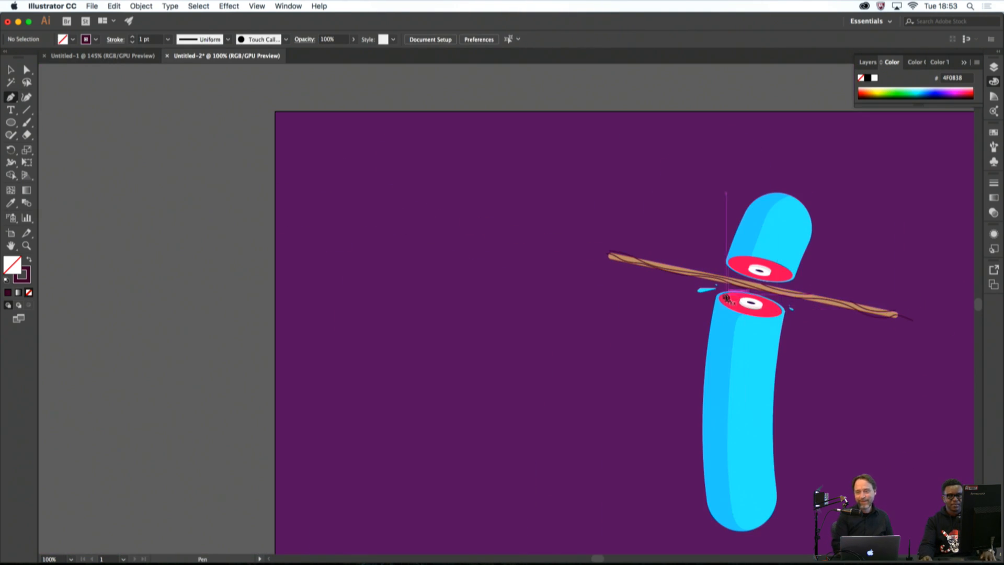
scroll(651, 264, up, 6)
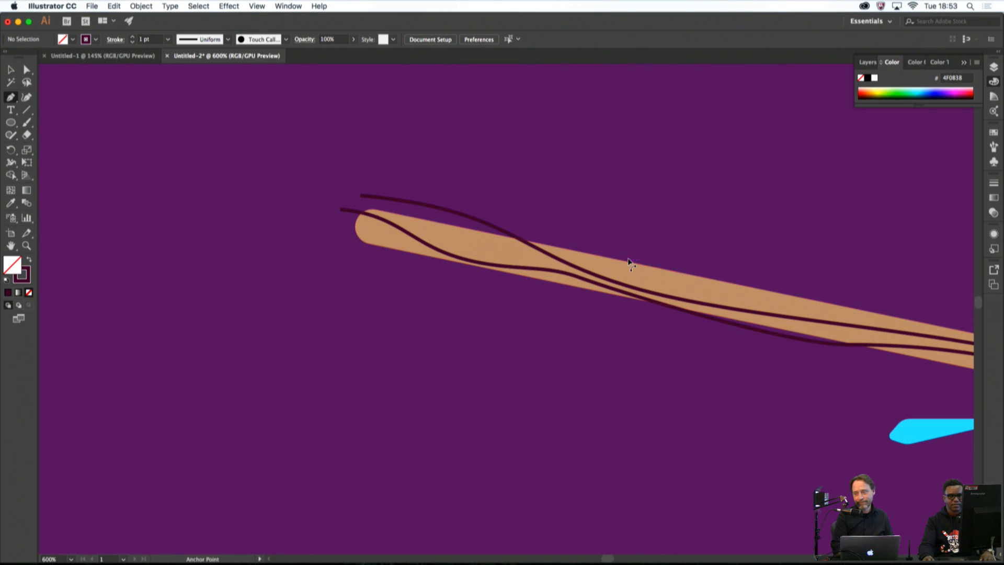
drag(663, 278, 663, 277)
drag(730, 293, 774, 299)
click(822, 294)
super+click(807, 276)
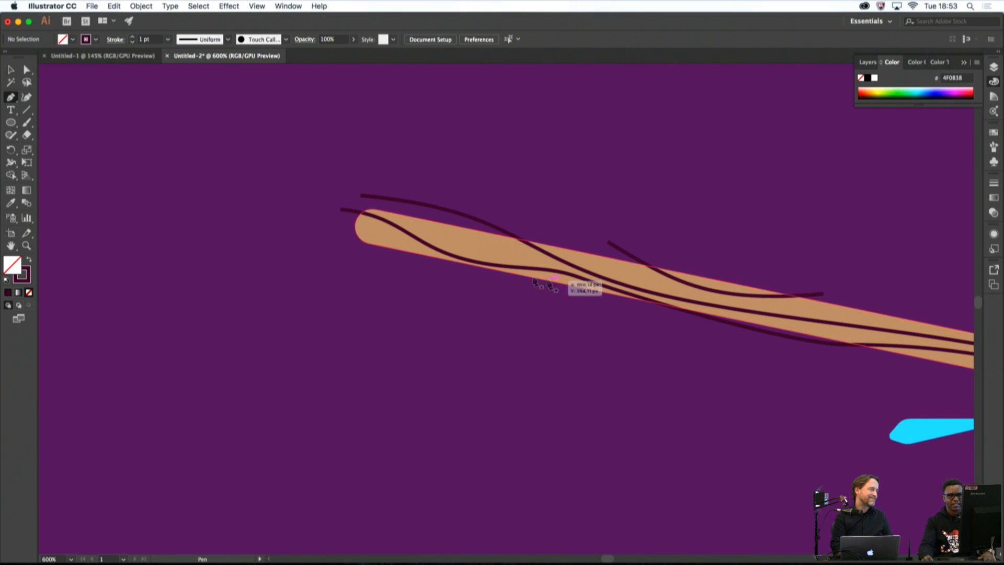
Draw a small maroon spiral knot inside the tan bar's left end with the Pen tool, then deselect it
scroll(454, 244, up, 4)
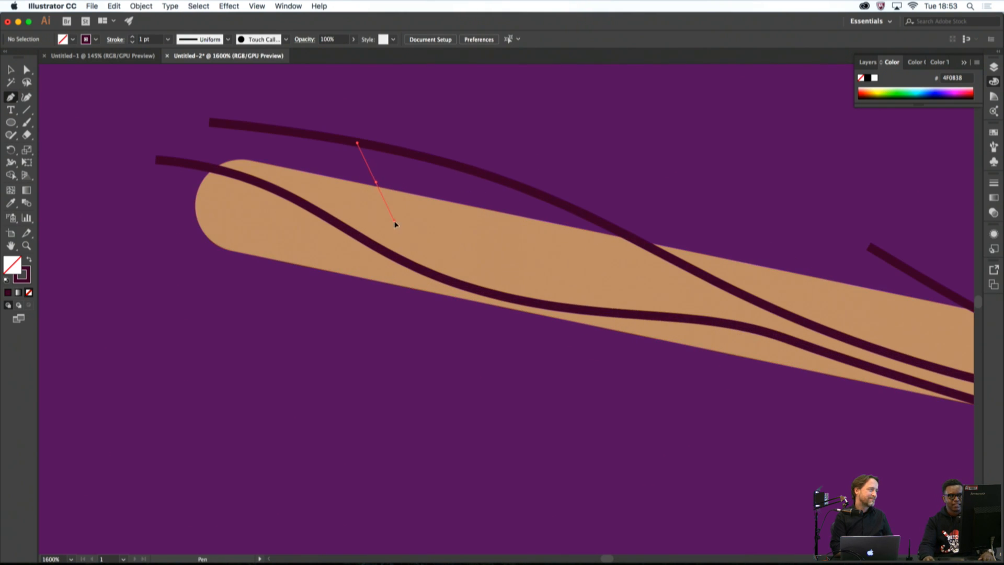
drag(395, 224, 395, 224)
drag(528, 270, 575, 270)
drag(531, 233, 485, 236)
drag(491, 238, 499, 265)
super+click(538, 170)
scroll(539, 193, down, 4)
scroll(509, 212, down, 4)
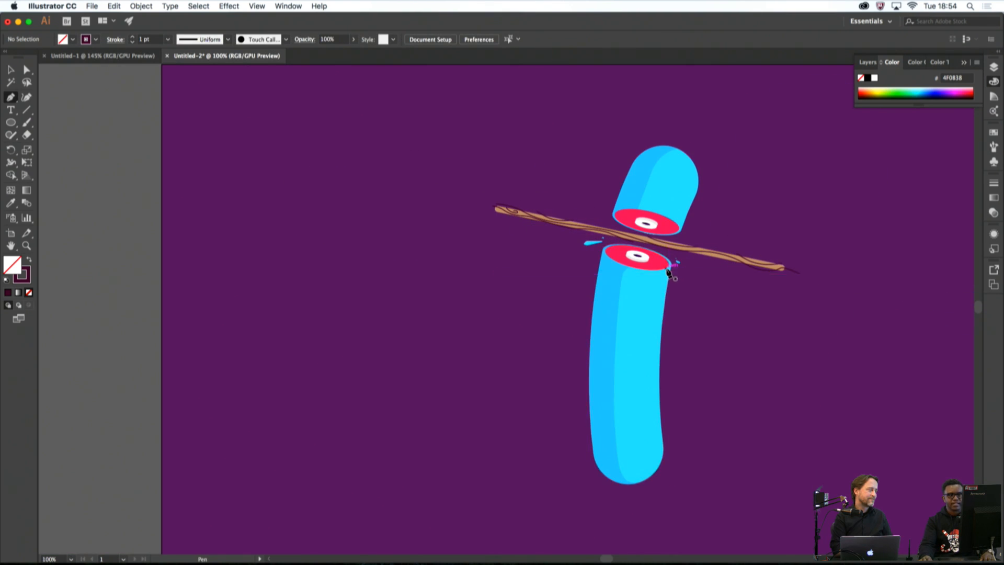
scroll(631, 262, up, 4)
scroll(634, 227, down, 4)
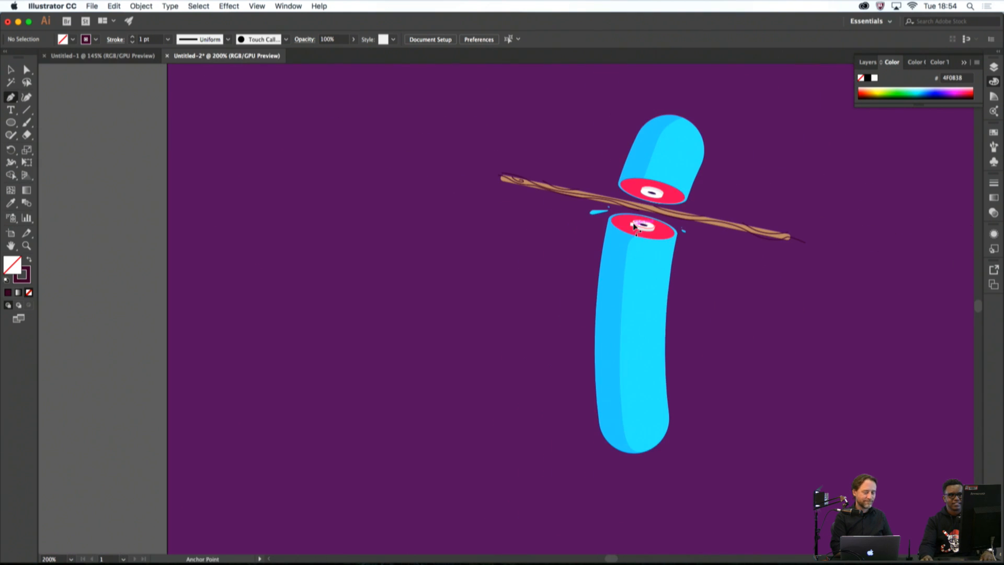
scroll(493, 181, up, 2)
scroll(493, 180, up, 1)
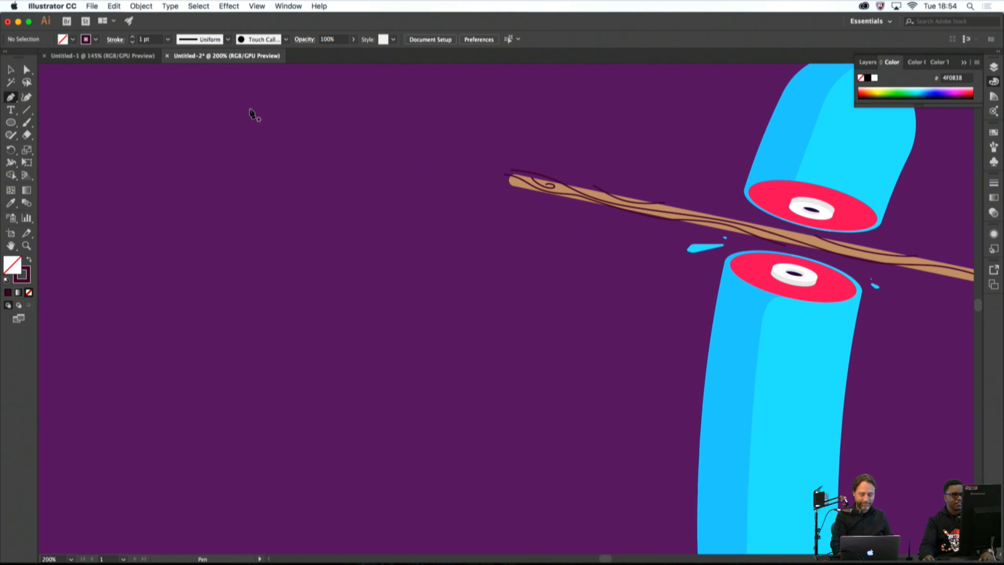
Try to select the maroon grain lines one by one along the tan bar
key(v)
scroll(701, 171, down, 1)
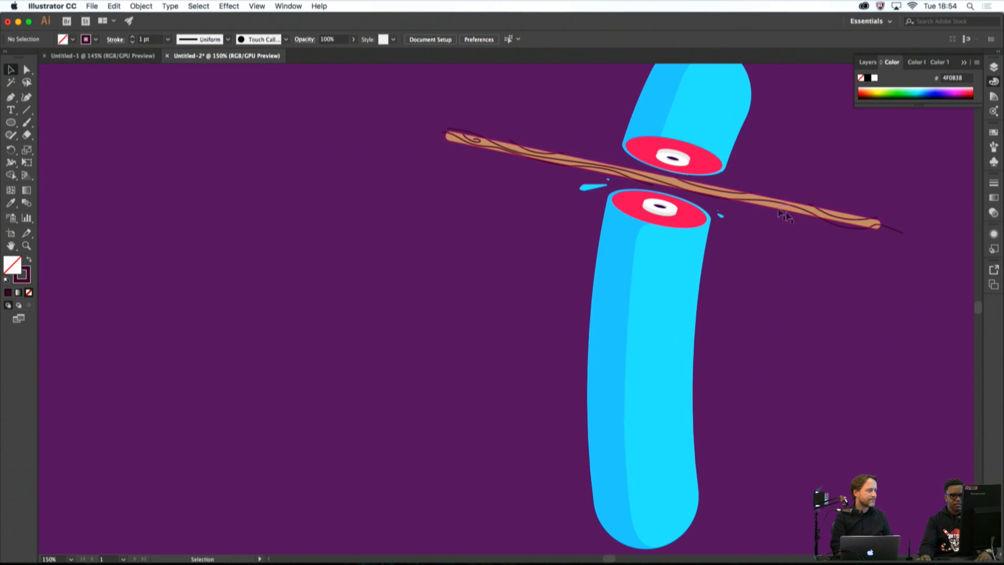
drag(785, 212, 663, 230)
scroll(736, 242, up, 1)
click(731, 242)
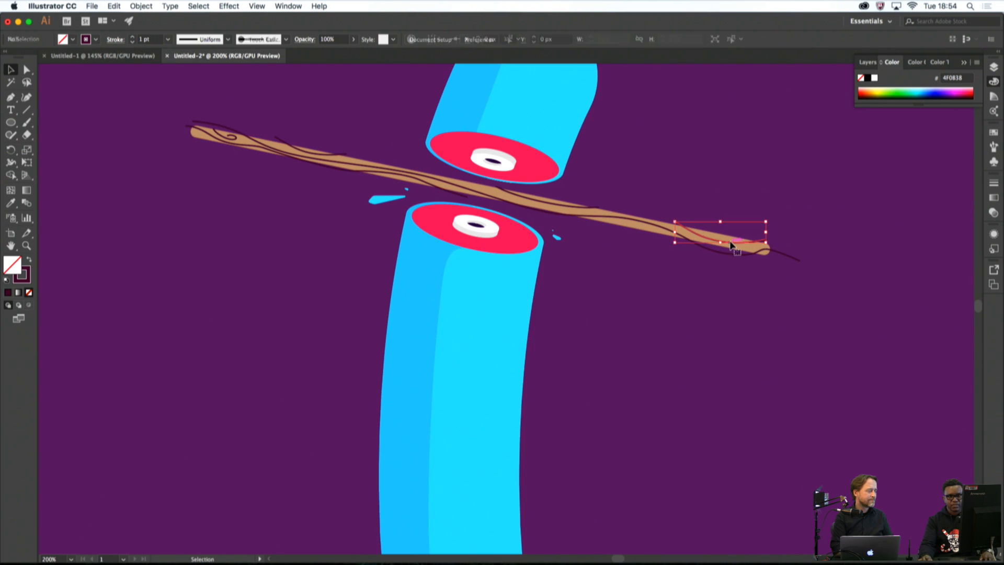
click(731, 254)
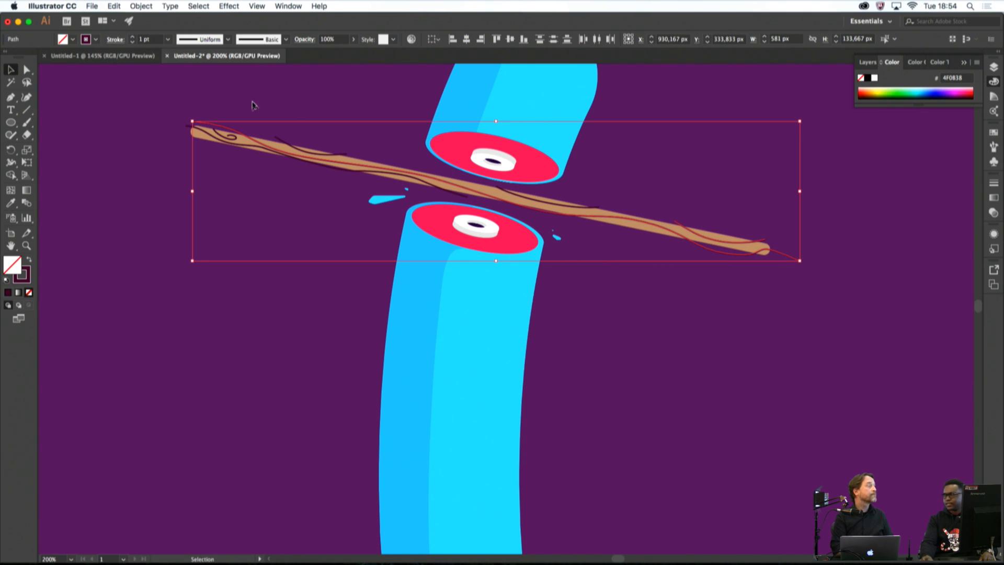
scroll(544, 207, up, 2)
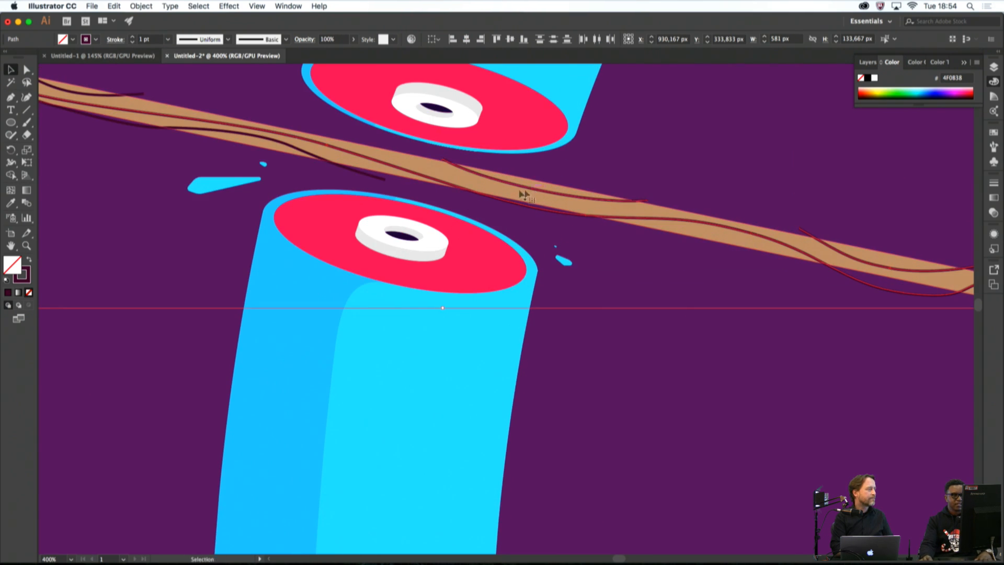
scroll(521, 194, left, 5)
scroll(521, 194, up, 2)
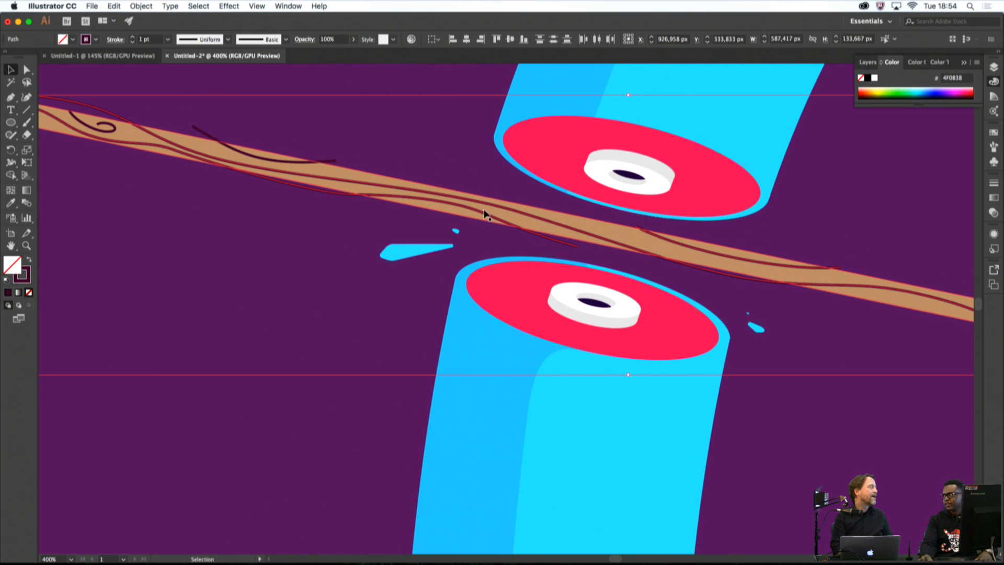
scroll(484, 215, left, 4)
scroll(484, 214, up, 2)
click(328, 201)
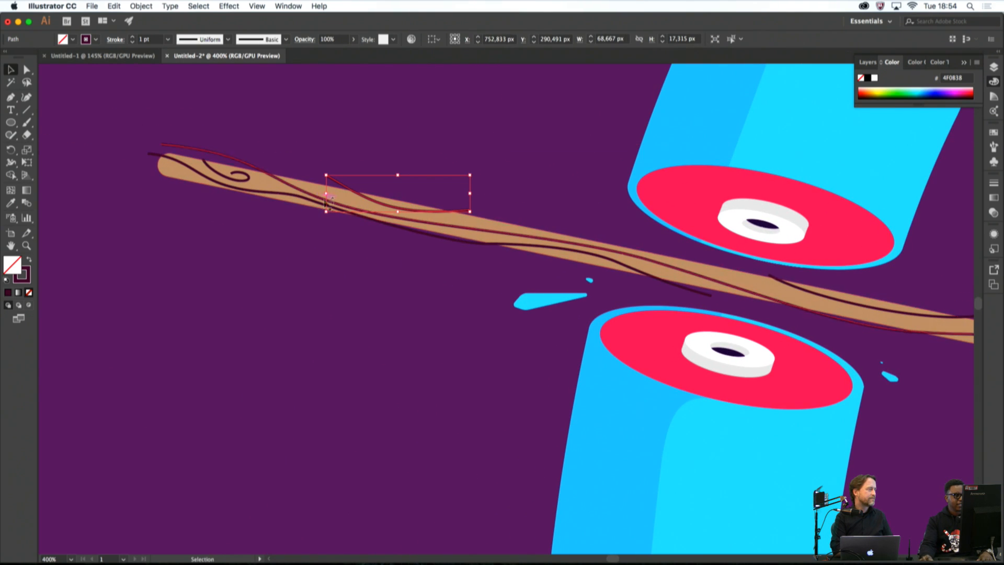
key(a)
key(v)
key(a)
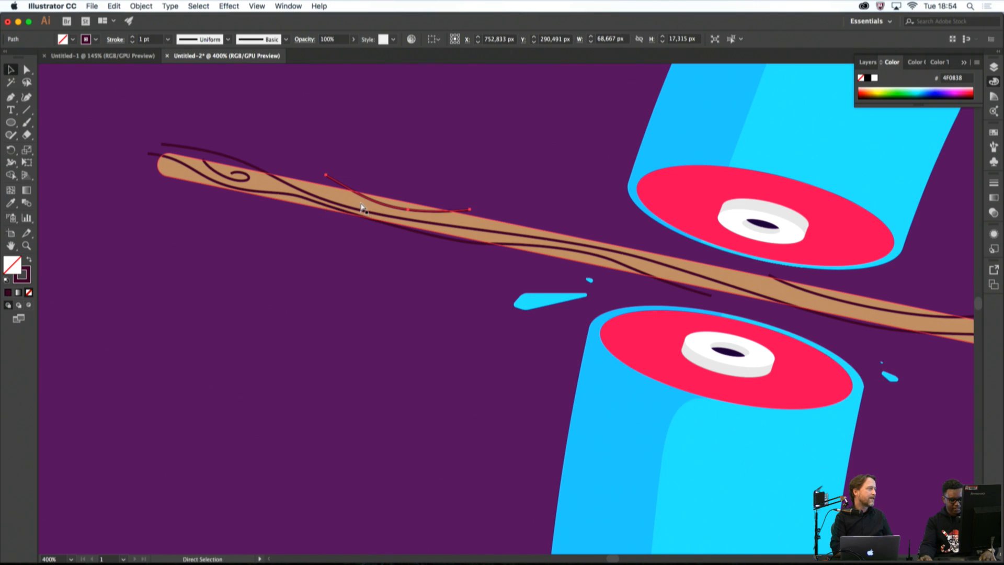
key(v)
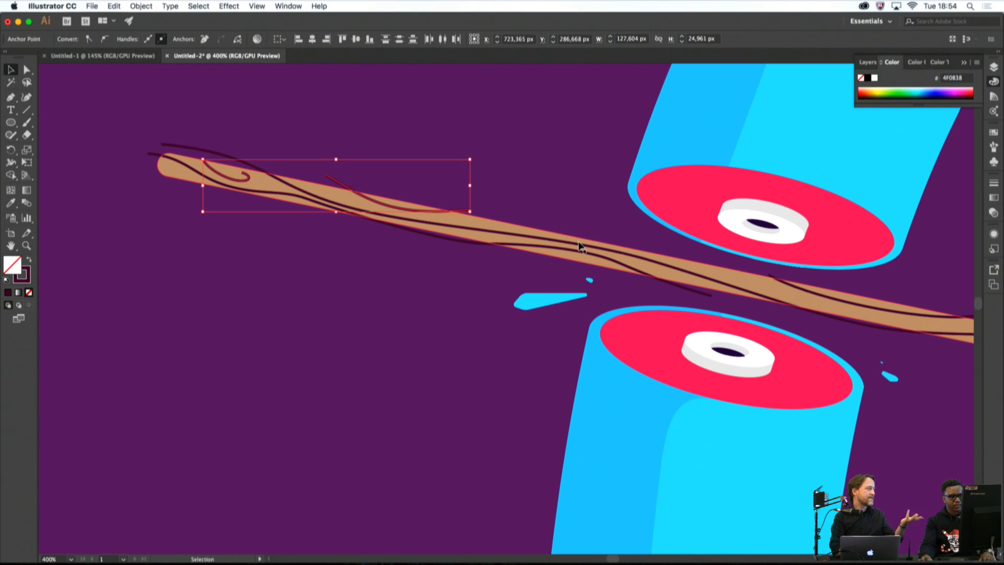
Select one maroon grain line, then select all objects with the same fill and stroke
scroll(576, 246, down, 1)
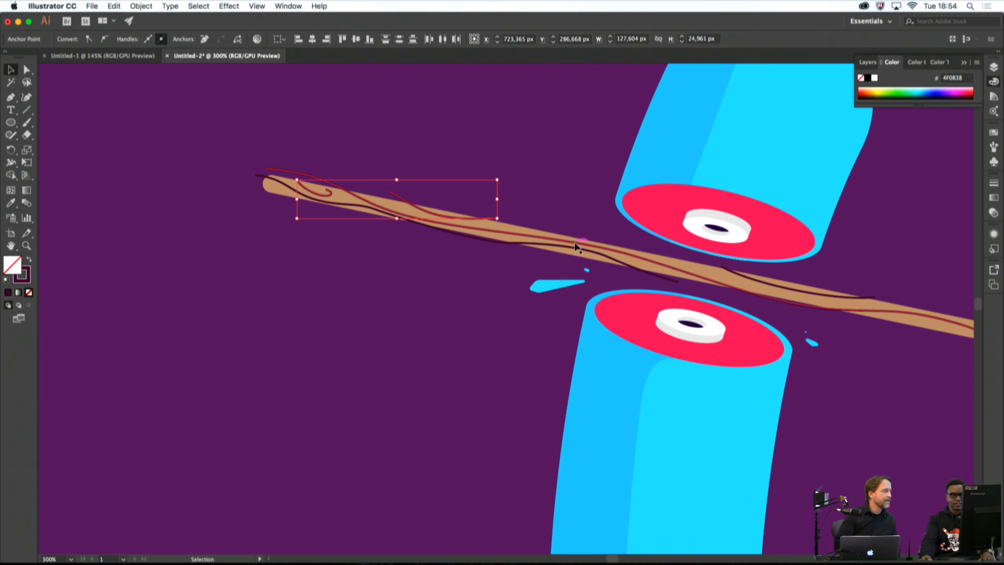
click(575, 250)
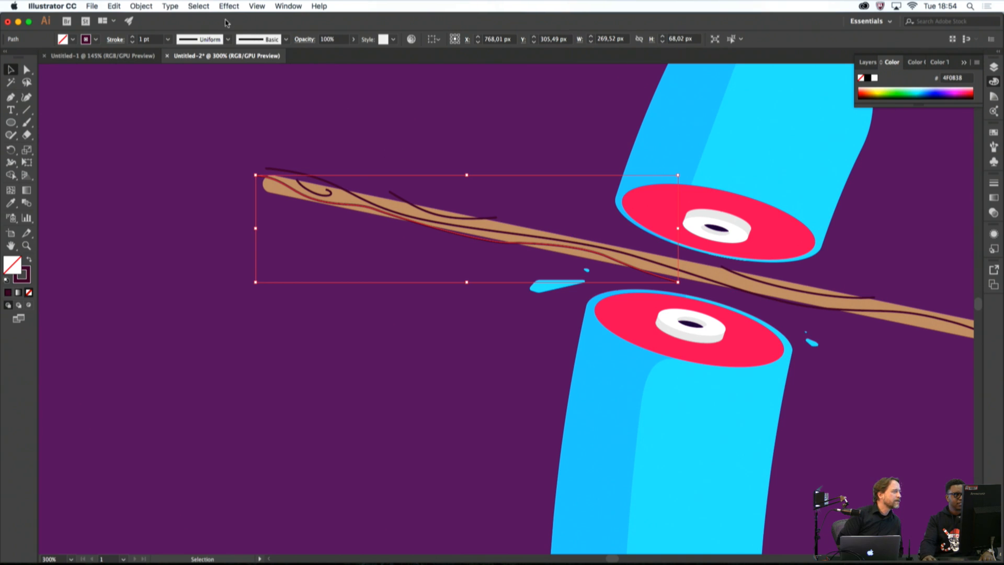
click(202, 7)
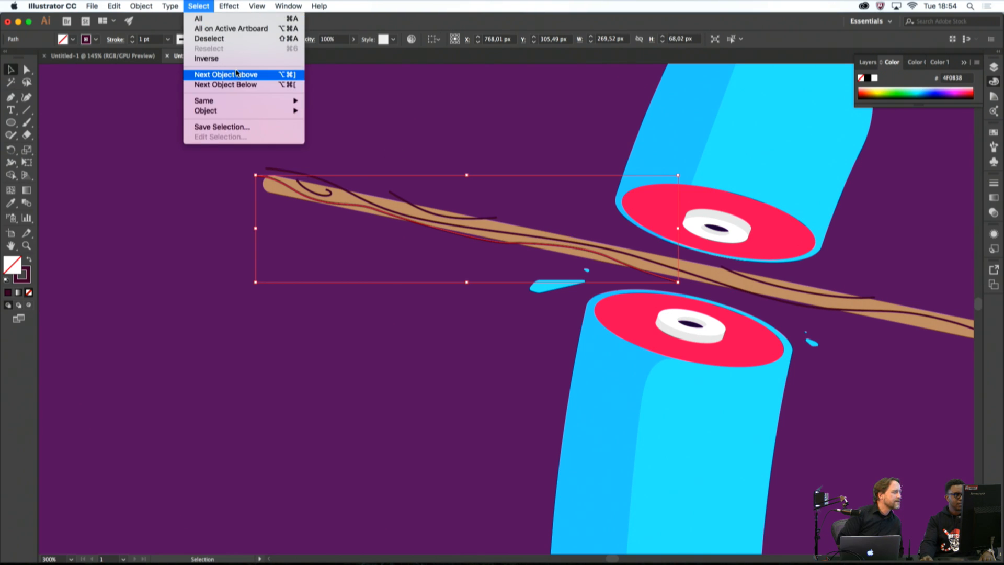
mouse_move(234, 102)
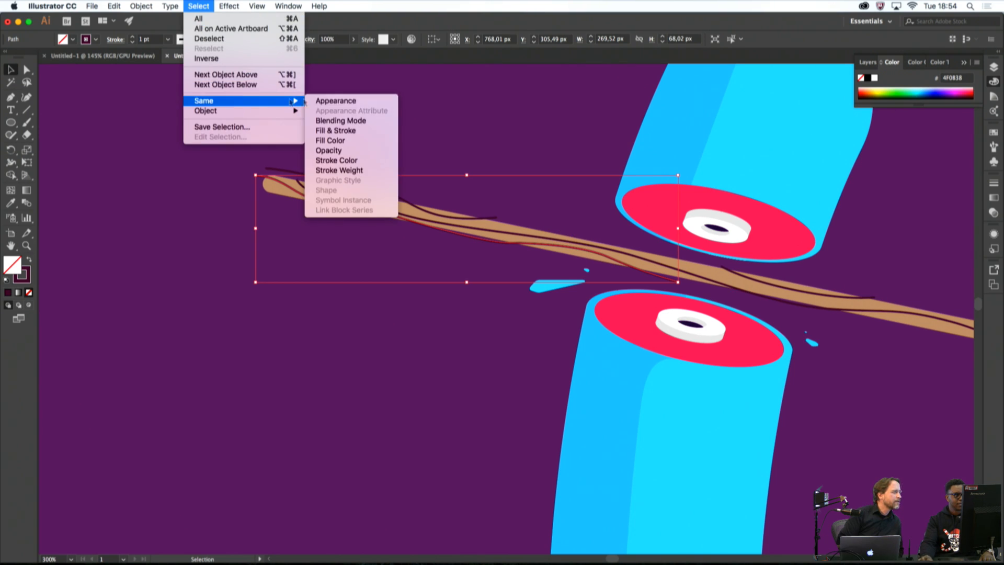
click(351, 131)
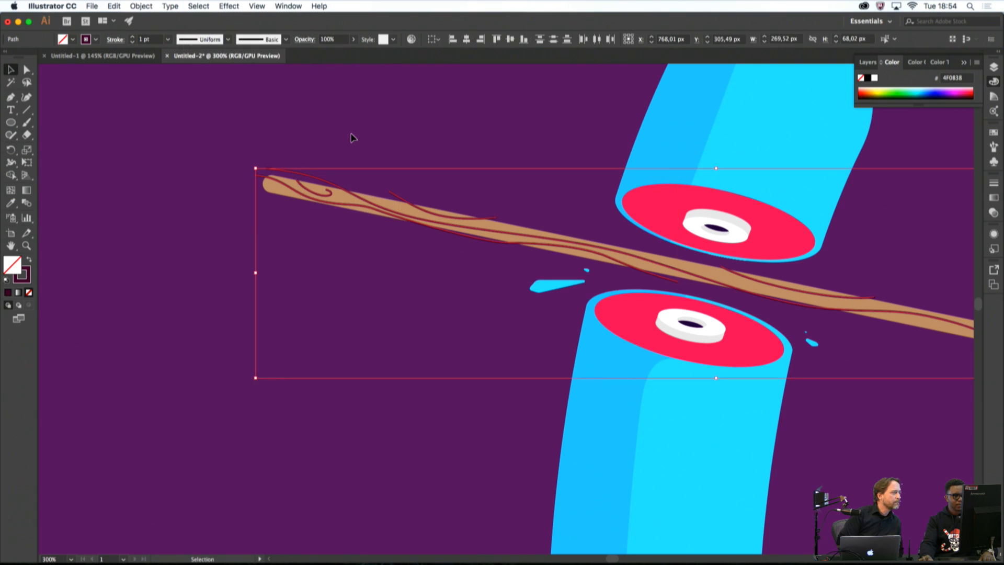
Set the stroke weight of all selected grain lines to 0.5 pt, then deselect them
scroll(355, 135, down, 1)
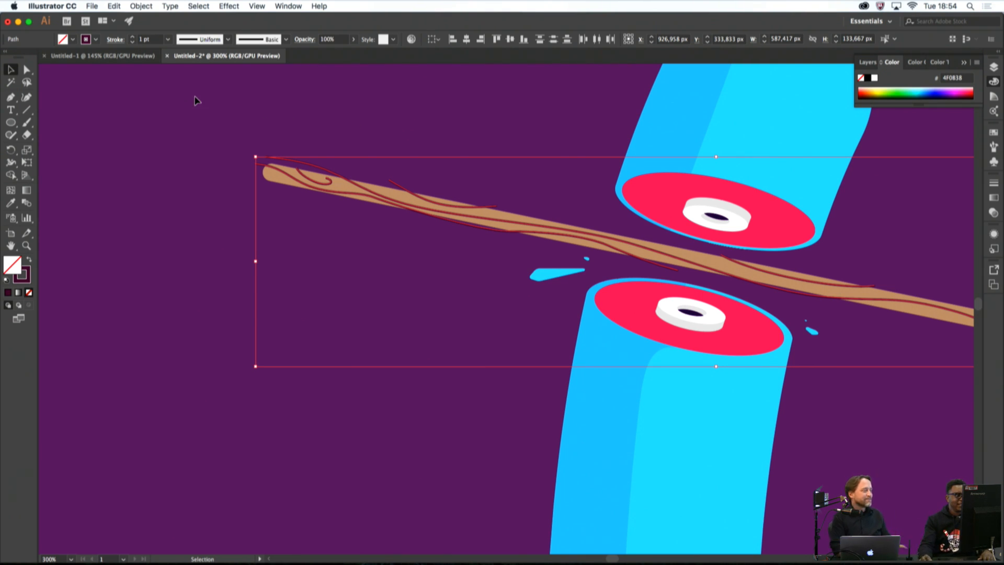
click(141, 6)
click(144, 8)
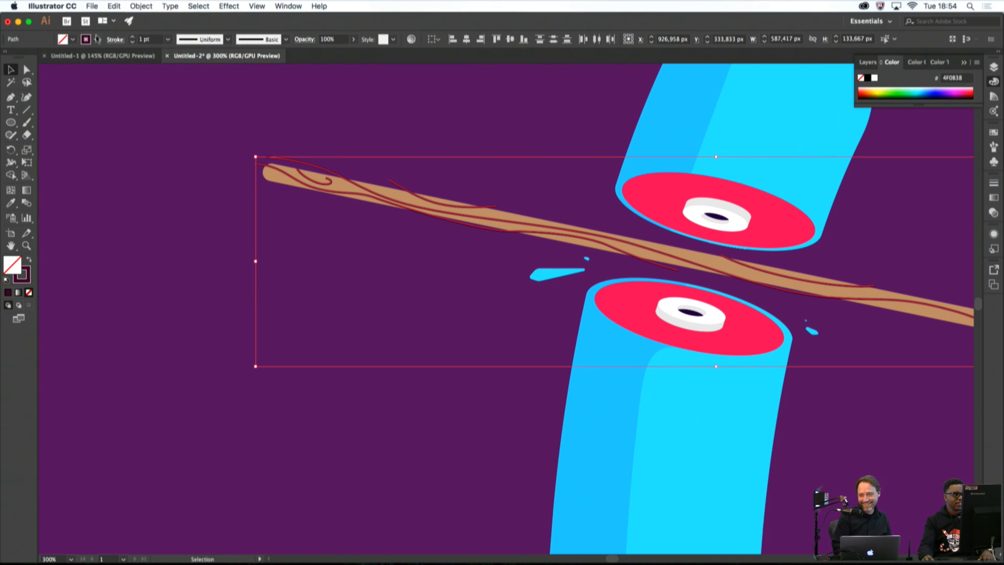
click(131, 43)
click(131, 43)
click(131, 42)
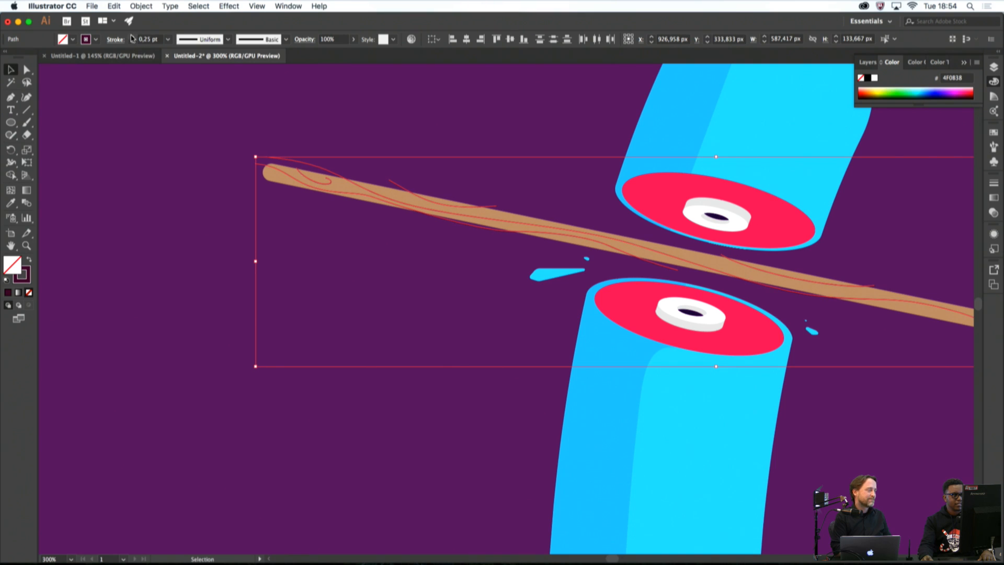
click(132, 36)
click(202, 79)
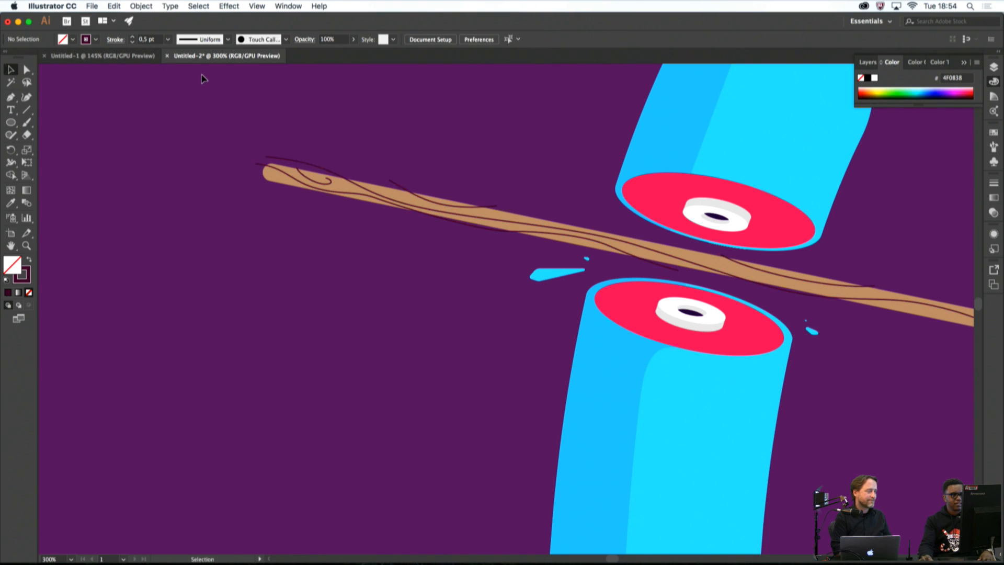
Select one maroon grain line on the tan bar, then extend the selection to all grain lines with the same attributes
key(super+minus)
key(super+minus)
key(super+plus)
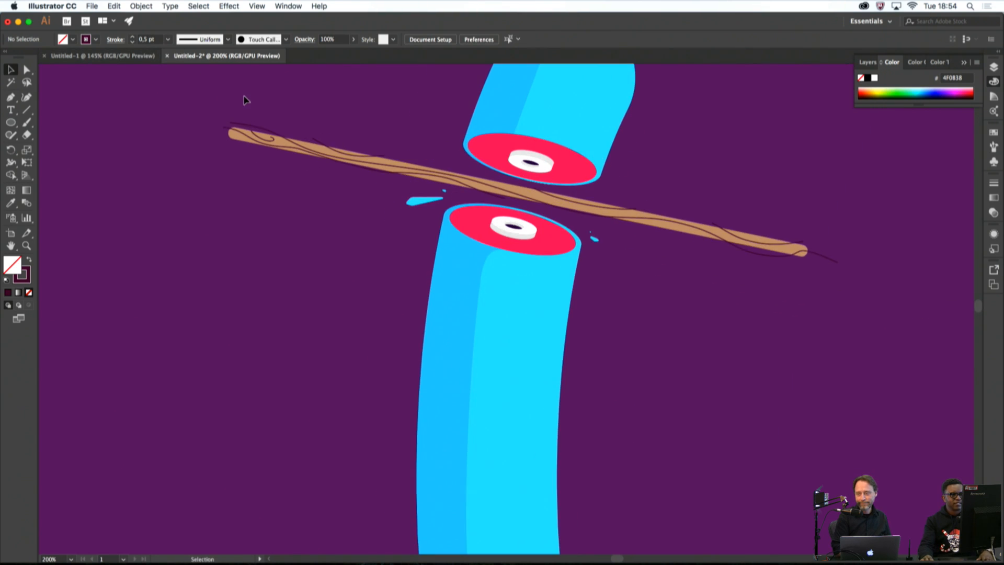
drag(243, 96, 326, 186)
click(365, 229)
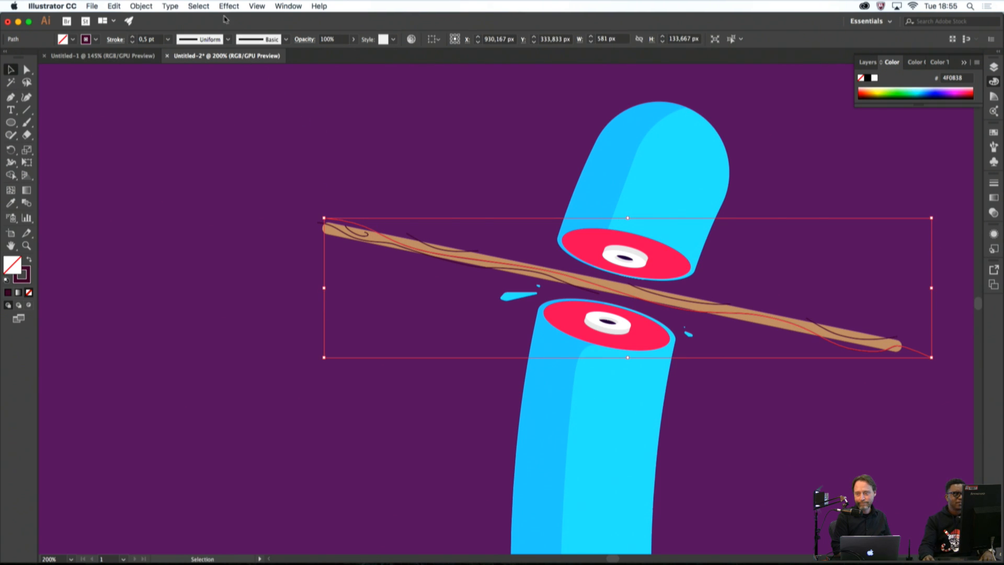
click(198, 6)
mouse_move(279, 104)
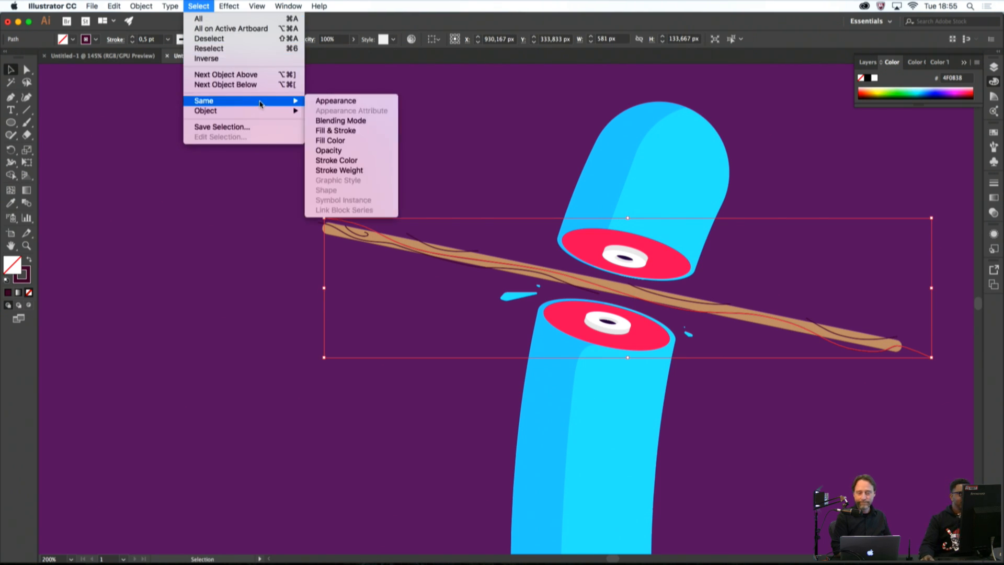
click(361, 139)
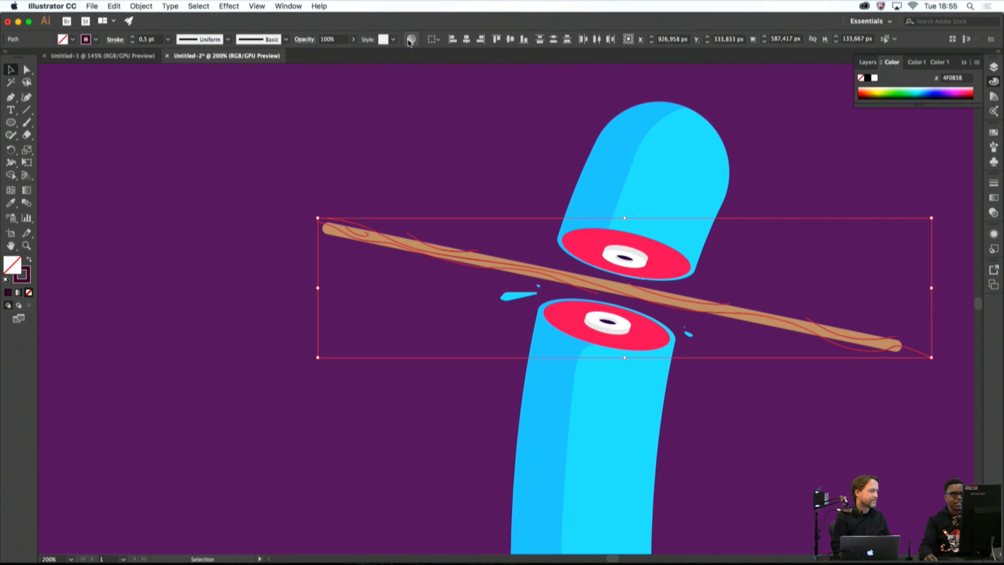
Expand the selected grain lines into filled shapes and group them
click(142, 6)
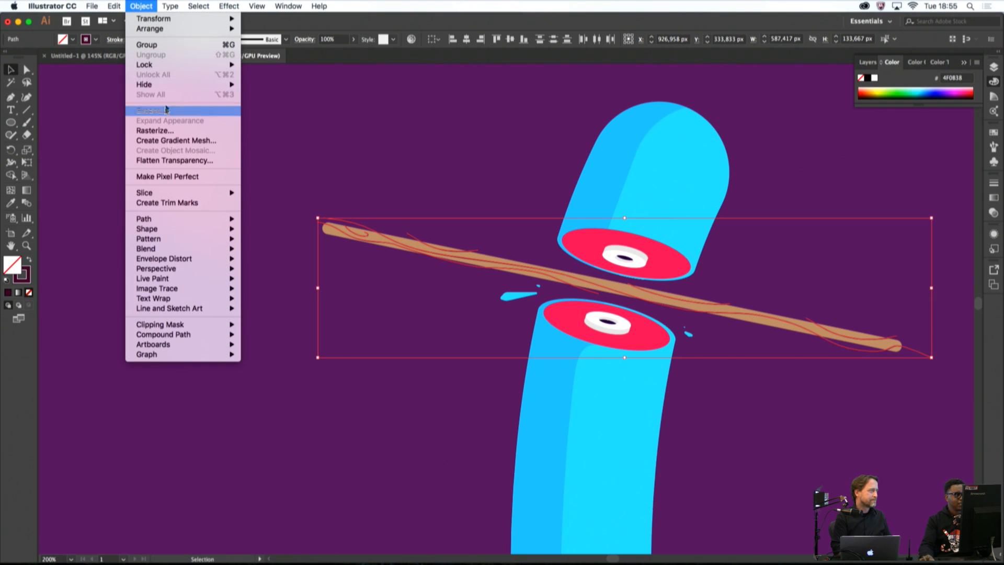
click(181, 112)
click(534, 349)
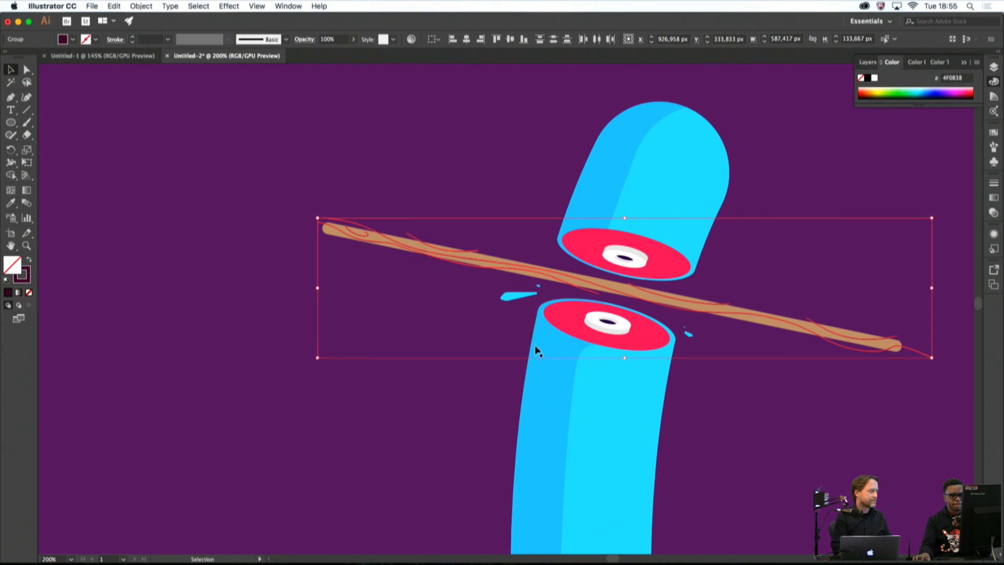
key(super+g)
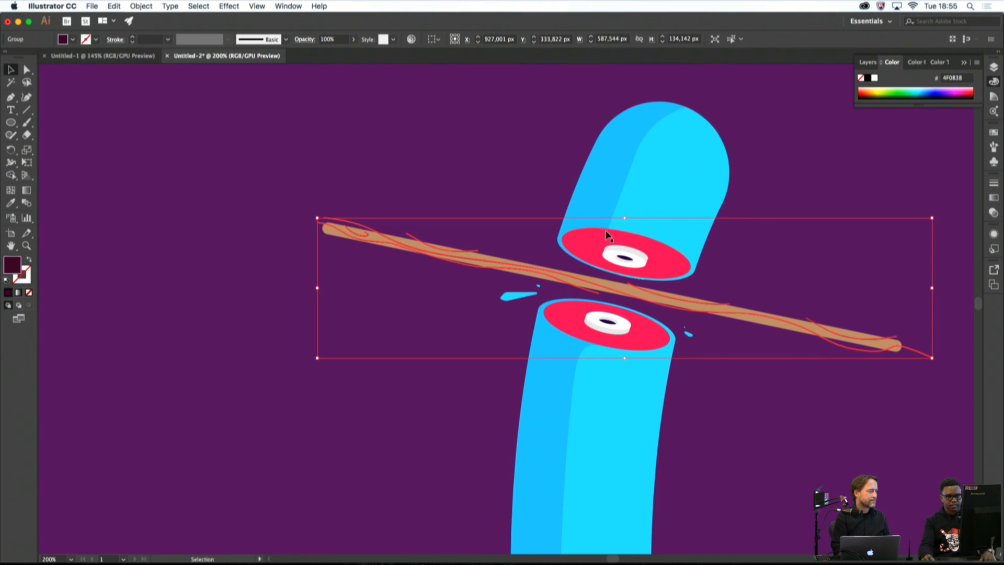
Add the tan bar to the selection and trim the grain line ends overhanging its left half with the Shape Builder tool
key(super+z)
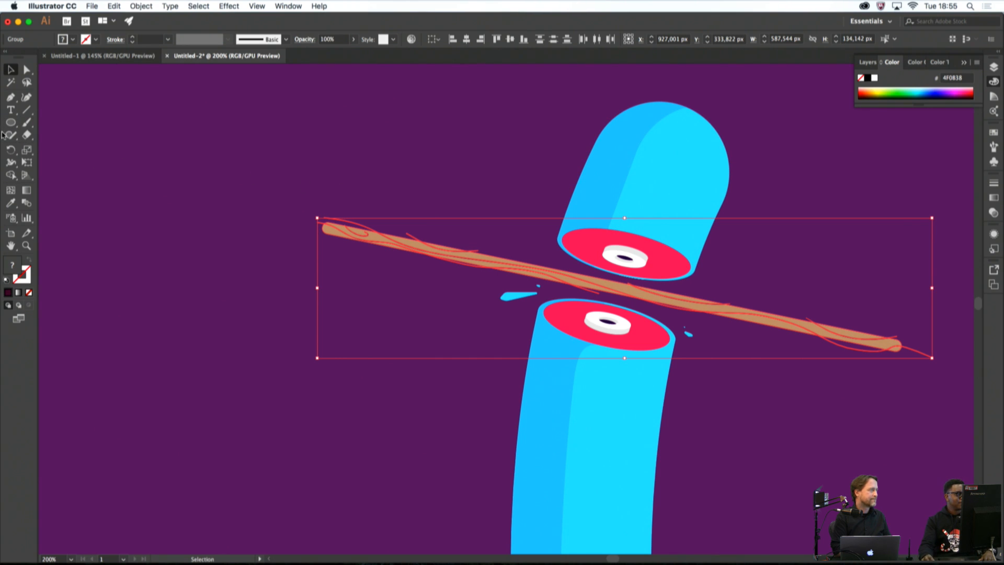
click(11, 175)
scroll(349, 235, up, 2)
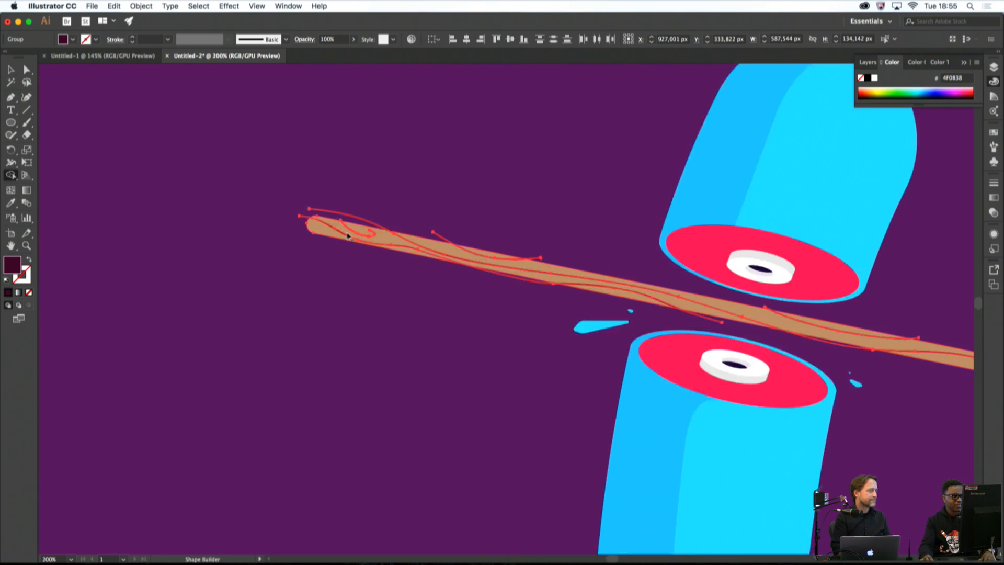
scroll(348, 236, up, 2)
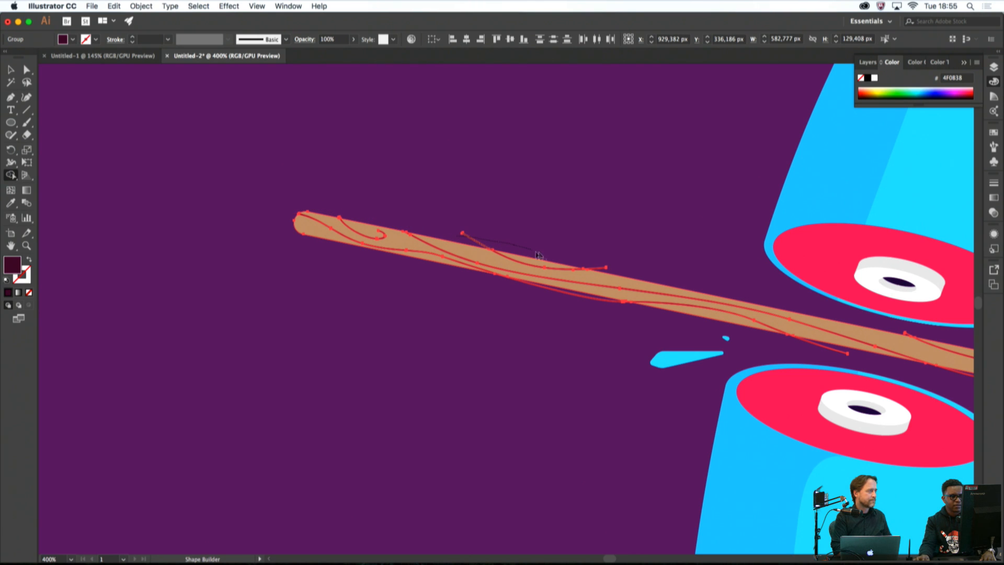
drag(622, 270, 437, 202)
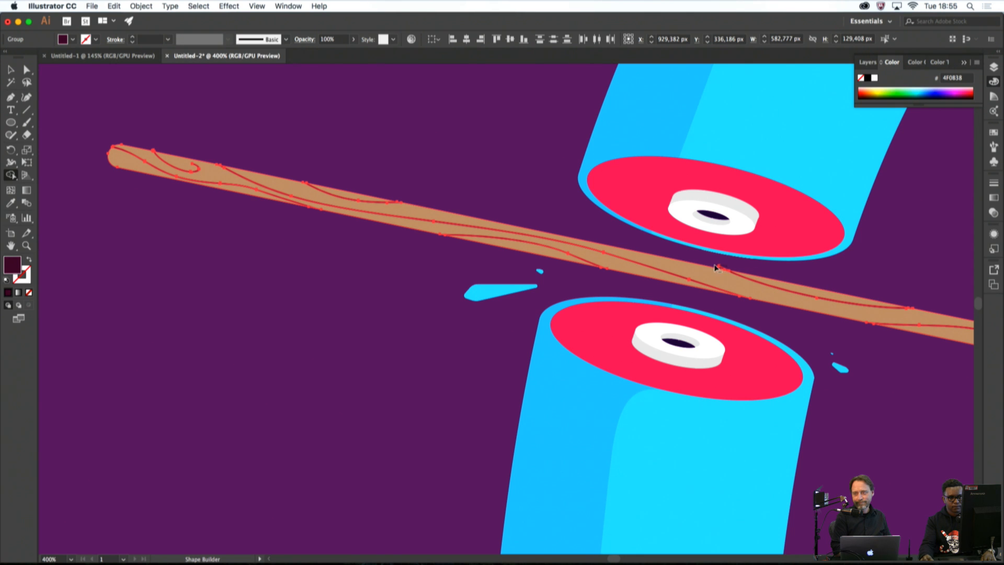
Trim the grain line pieces sticking out around the bar's right end with the Shape Builder tool, then deselect everything
scroll(728, 271, right, 15)
scroll(728, 271, down, 3)
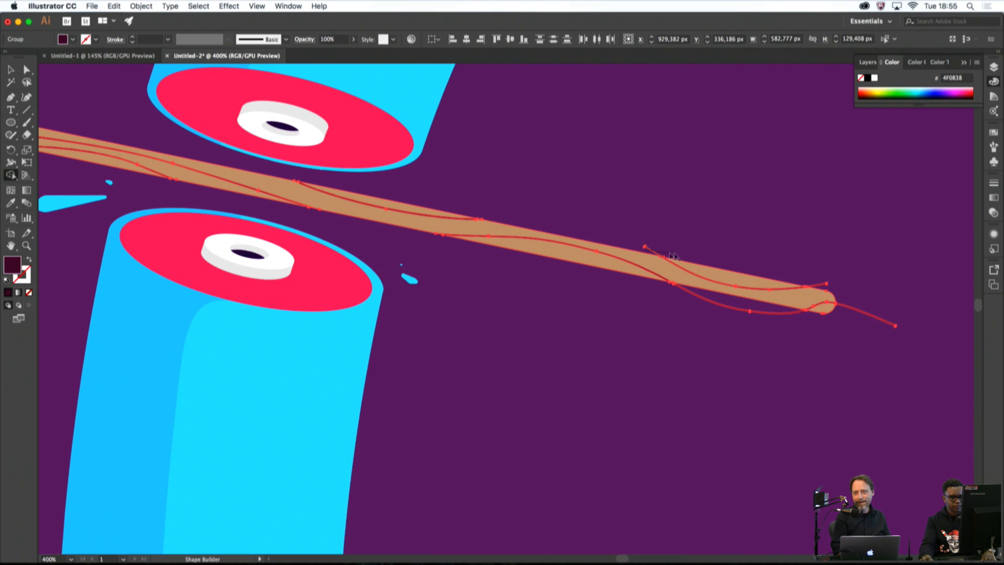
mouse_move(674, 256)
mouse_down()
mouse_move(706, 261)
mouse_move(732, 282)
mouse_up()
alt+click(847, 307)
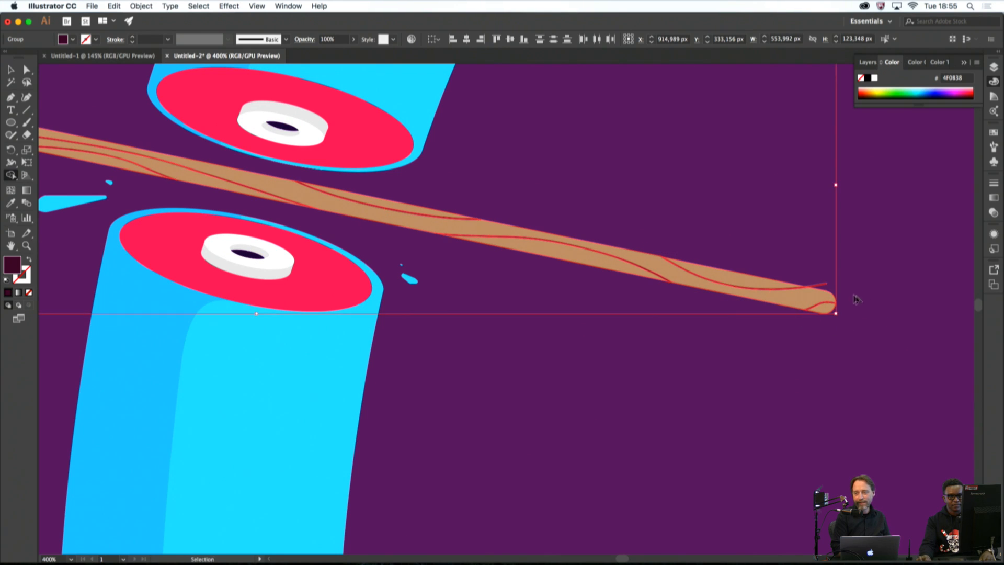
alt+click(819, 285)
super+click(817, 274)
scroll(818, 282, down, 3)
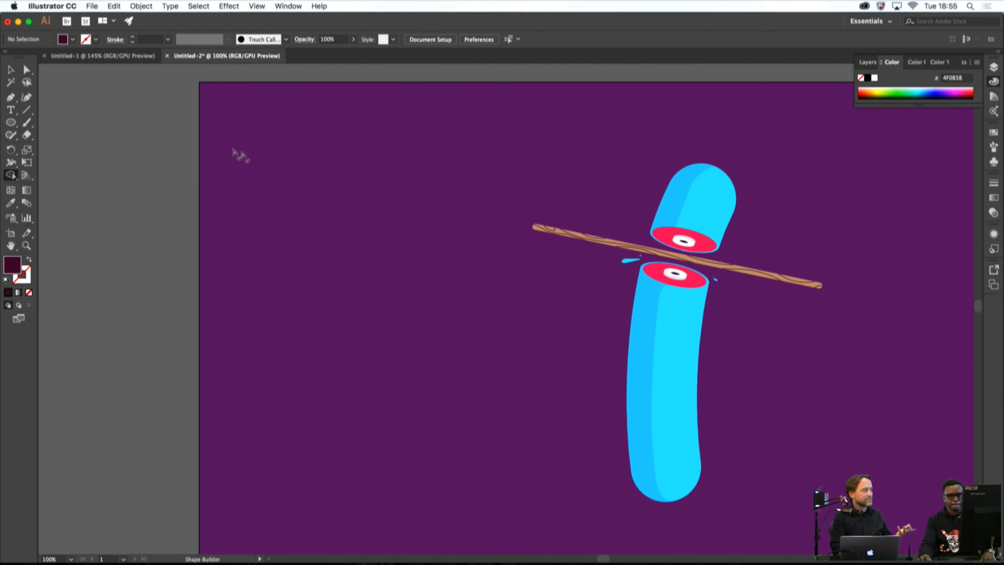
Select the trimmed grain line group, set its opacity to 45%, and deselect it
click(11, 69)
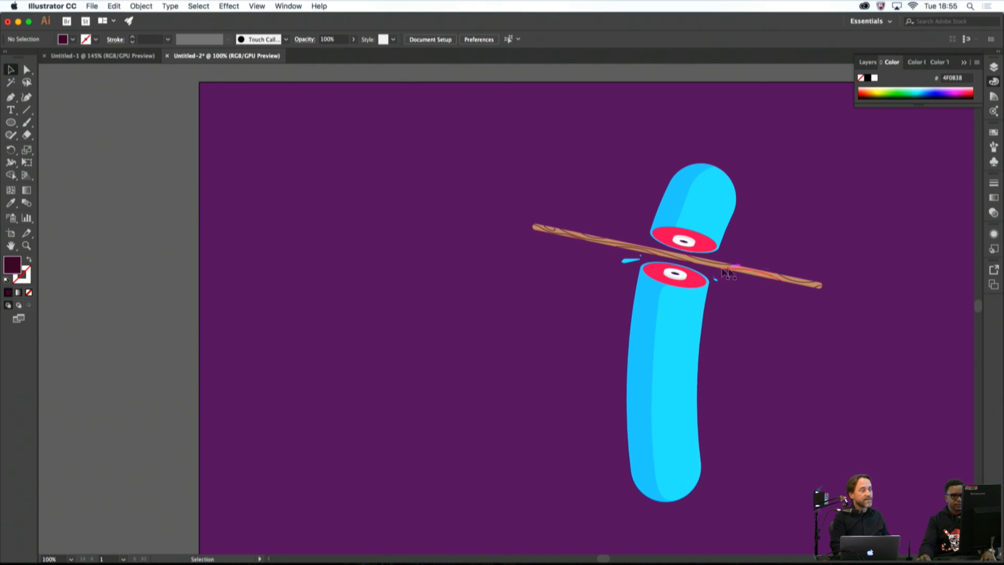
scroll(725, 271, up, 2)
click(733, 271)
scroll(736, 271, up, 4)
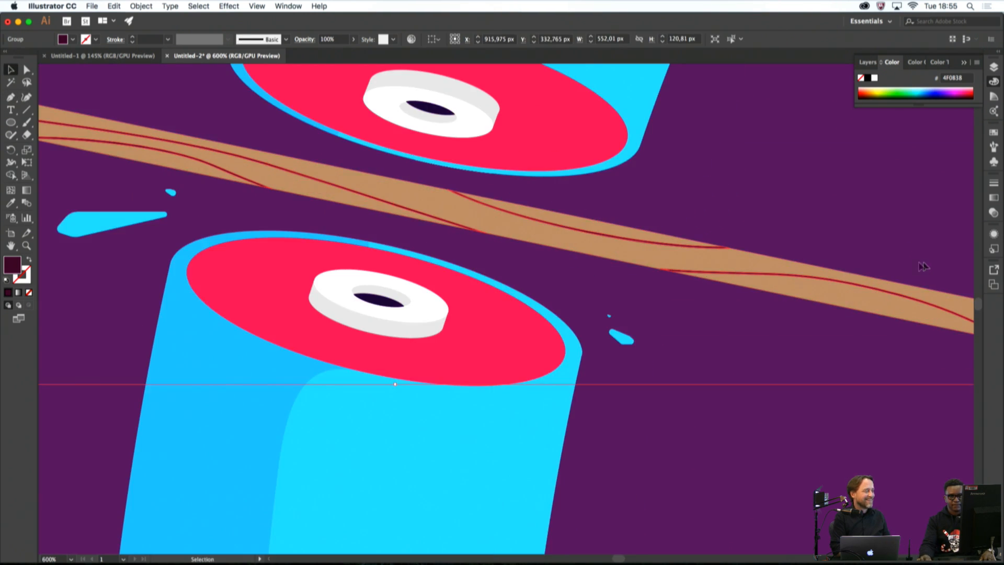
scroll(972, 227, down, 2)
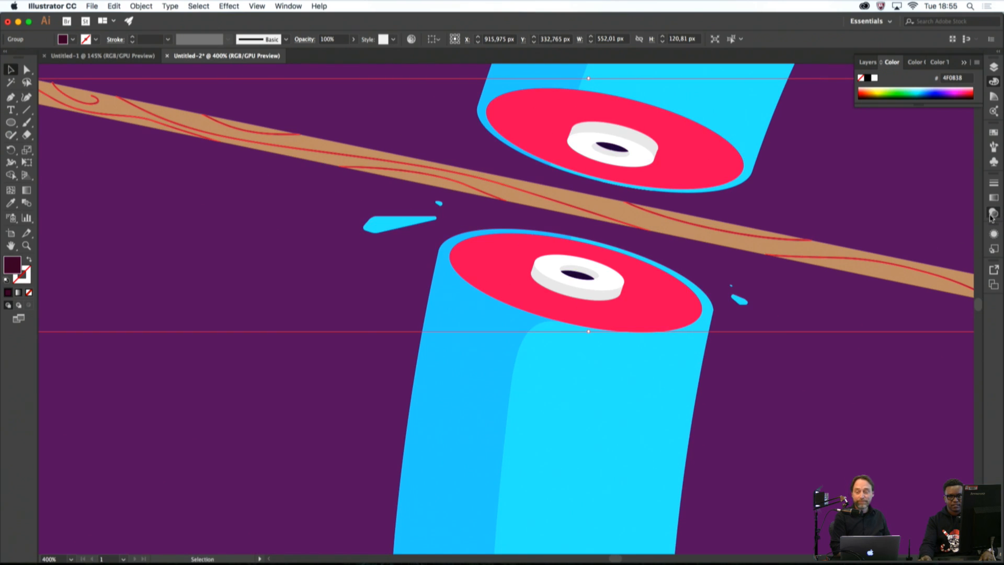
click(991, 213)
click(972, 194)
drag(972, 208, 943, 210)
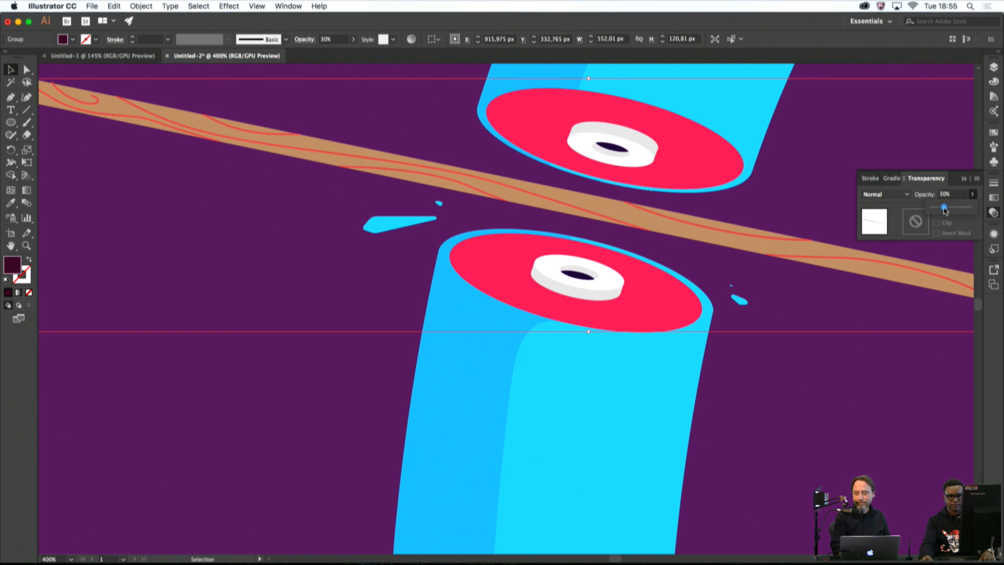
click(893, 152)
Try a thicker look for the grain line group by giving it a 0.75 pt stroke
scroll(872, 162, down, 4)
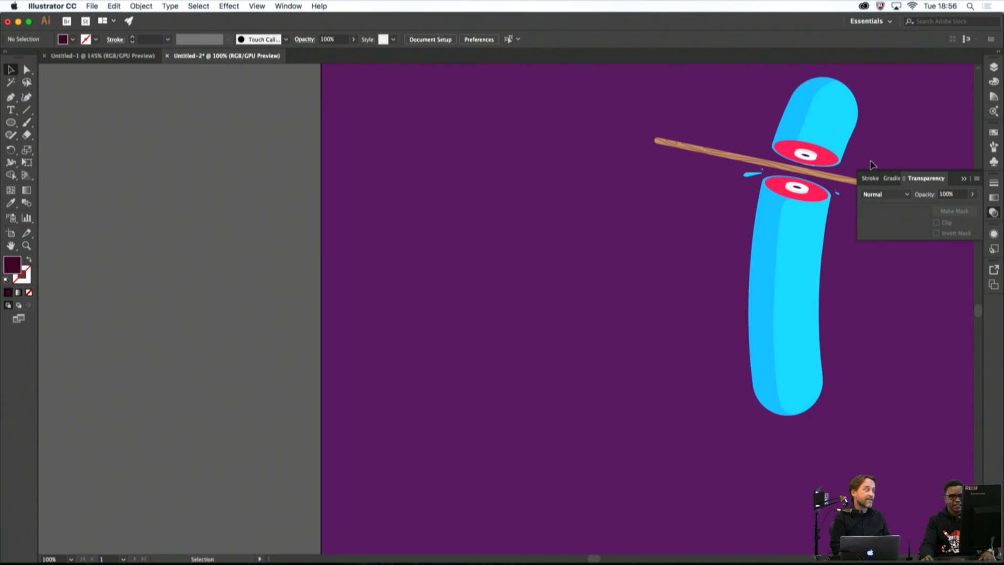
scroll(791, 164, up, 2)
scroll(738, 188, up, 2)
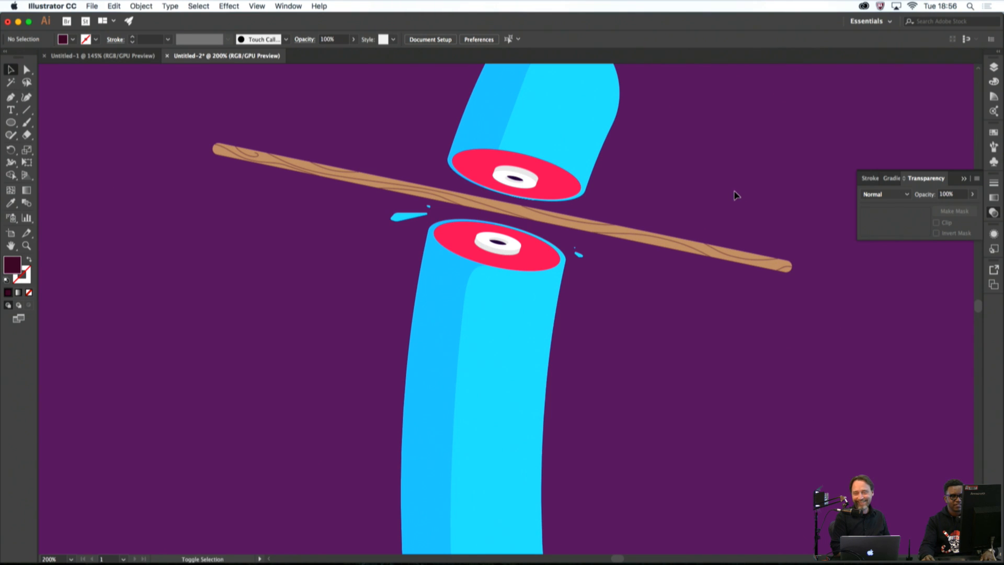
click(729, 254)
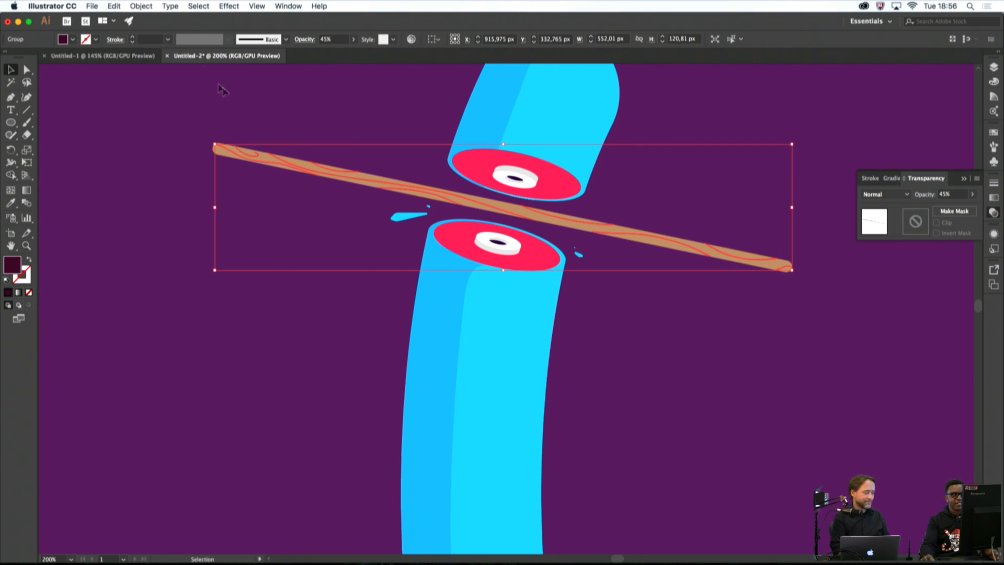
click(132, 41)
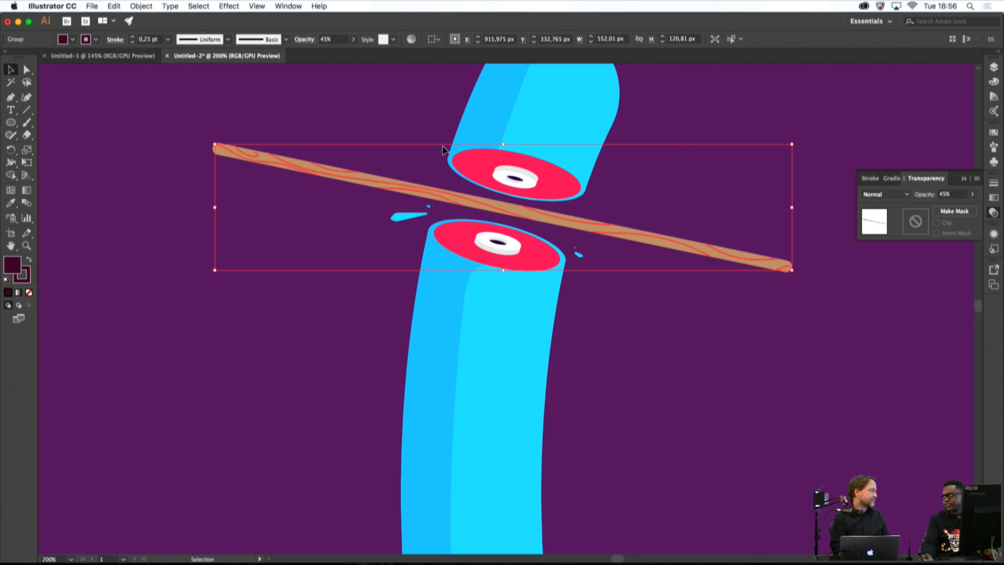
click(631, 188)
click(597, 228)
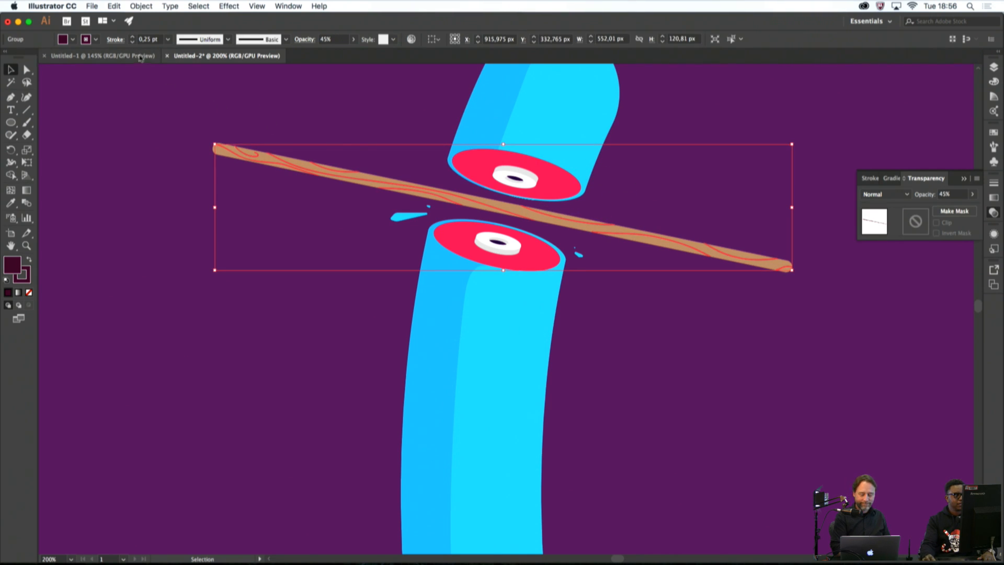
click(150, 91)
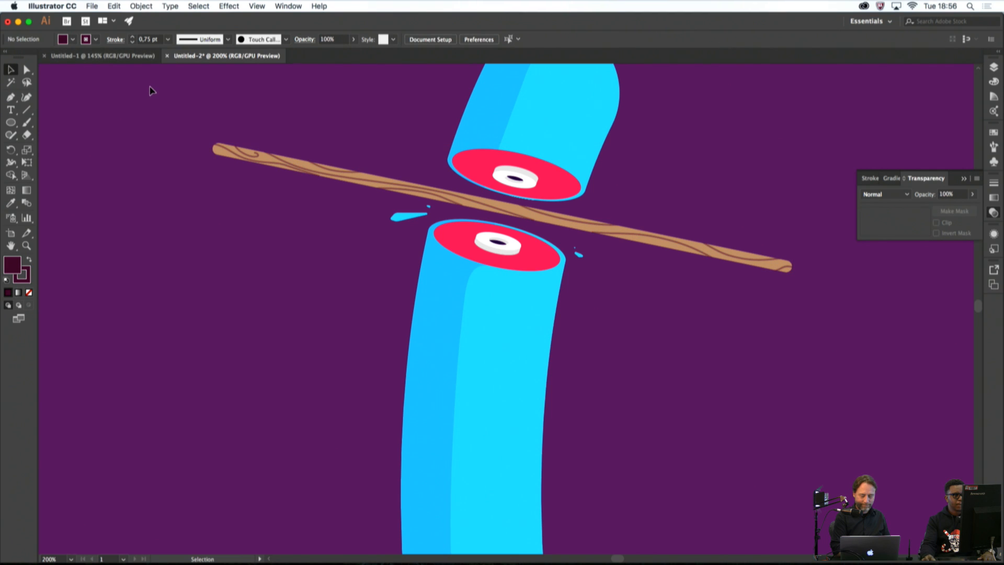
Set the grain line group's stroke weight to 0.25 pt and darken its stroke colour to 350628, then deselect it
click(278, 158)
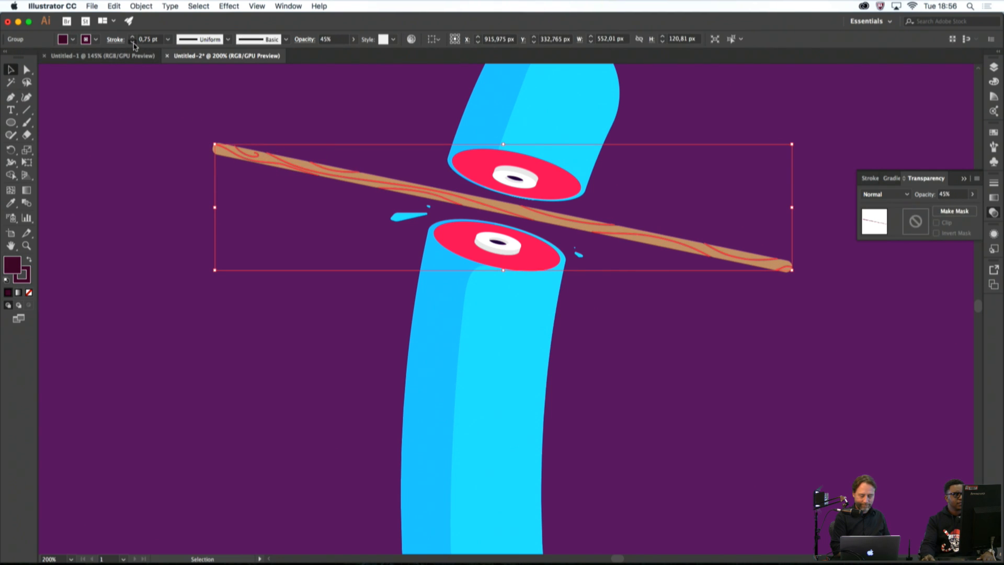
click(132, 38)
double_click(28, 268)
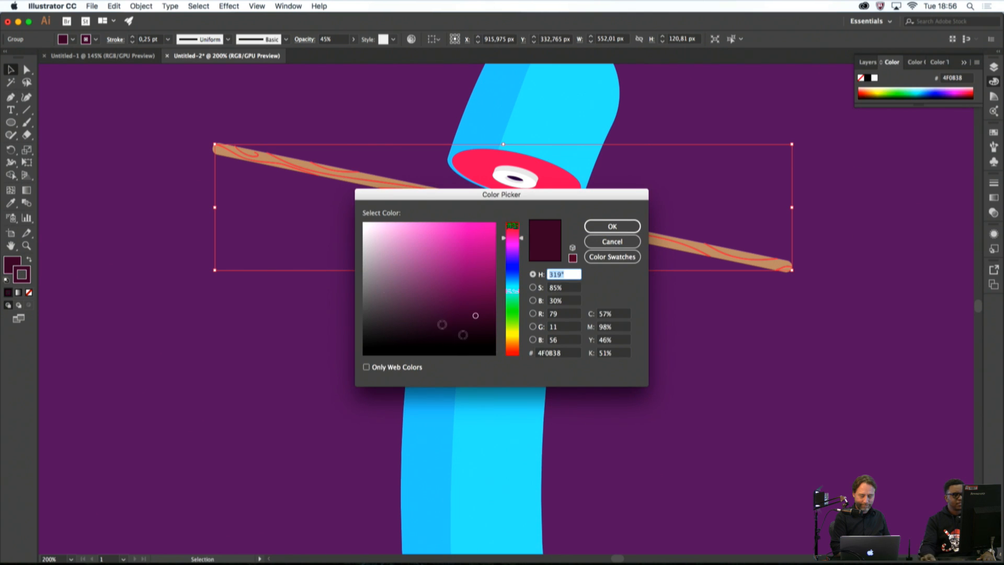
click(482, 326)
click(612, 226)
click(678, 195)
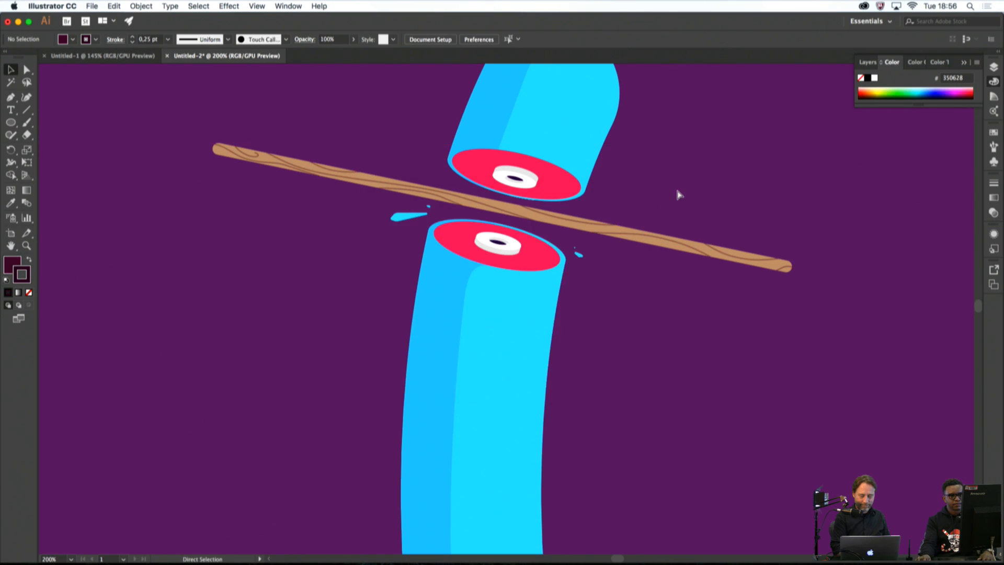
scroll(678, 205, down, 4)
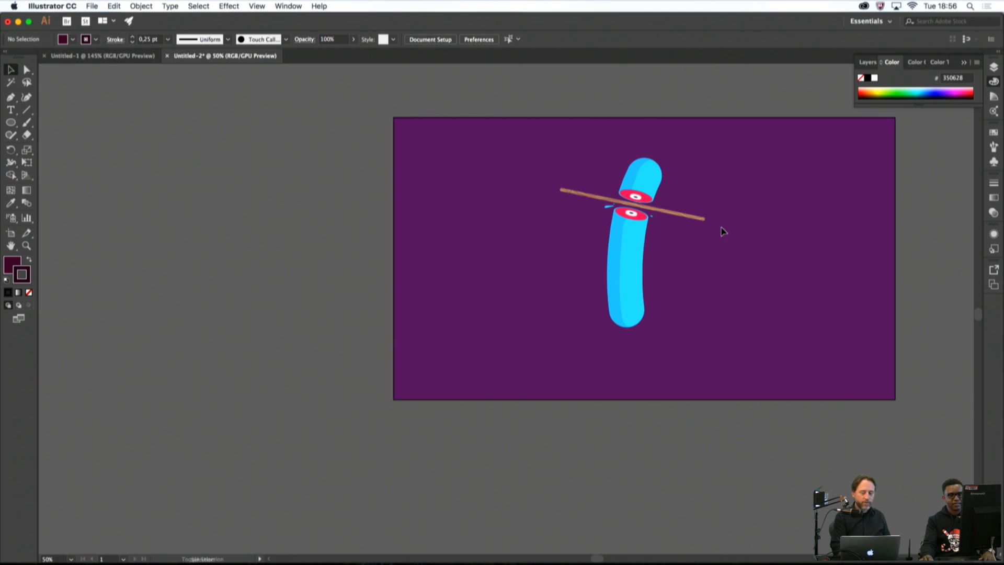
scroll(722, 231, up, 2)
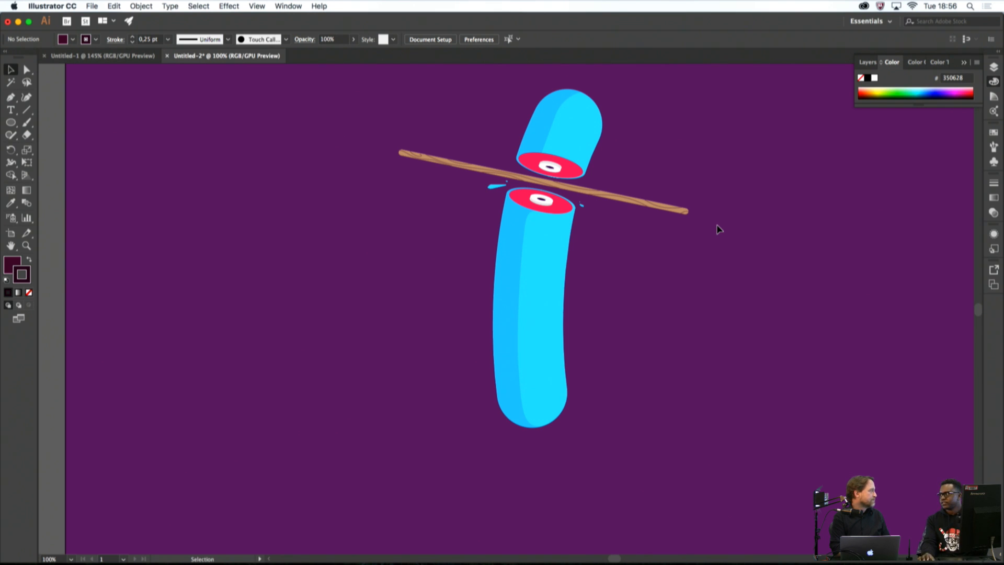
scroll(586, 192, up, 4)
click(573, 193)
scroll(580, 198, down, 6)
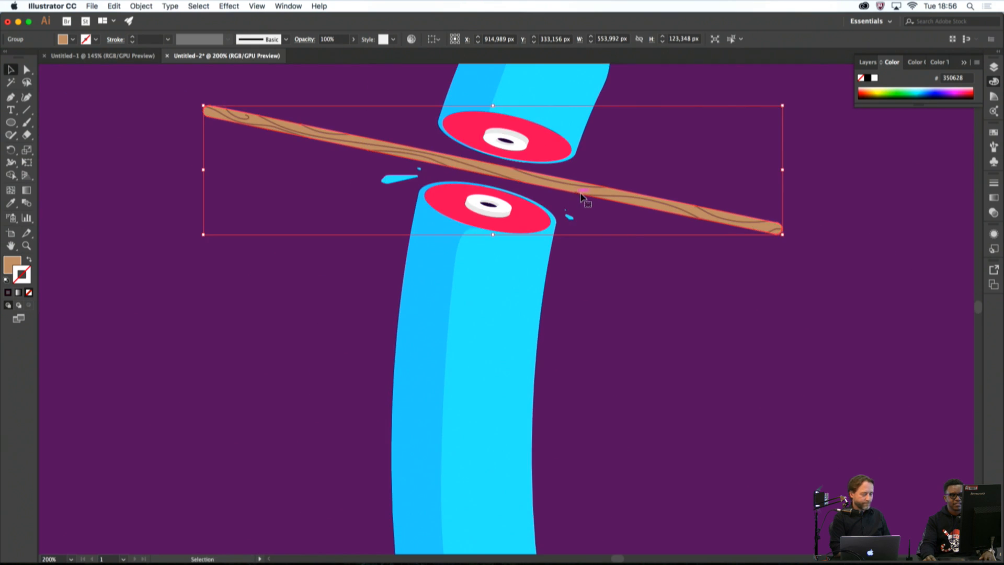
click(626, 222)
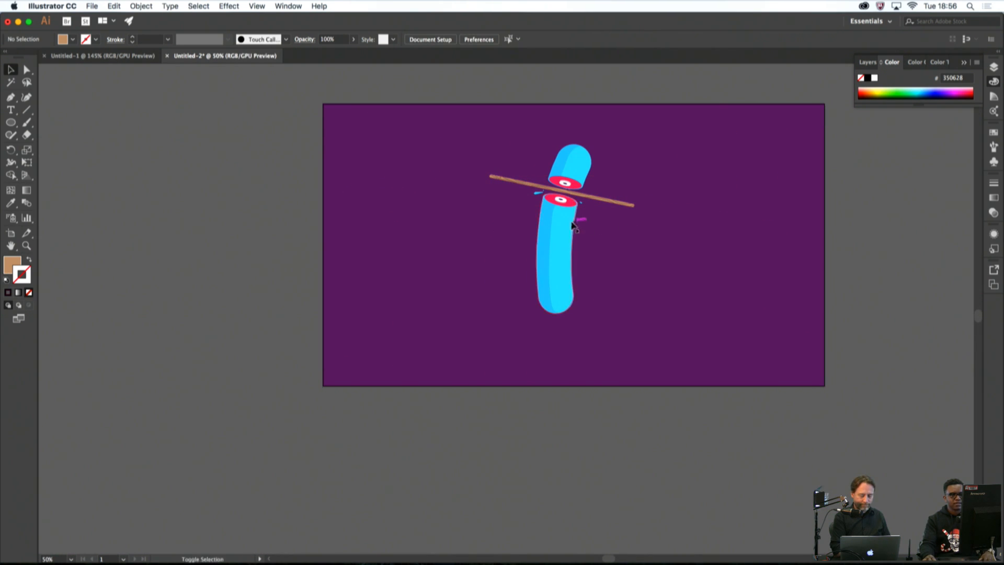
Draw an oval about 13 px wide and 39 px tall below the lower finger piece's cut, match it to the side shading, and deselect it
key(super+plus)
scroll(773, 236, up, 3)
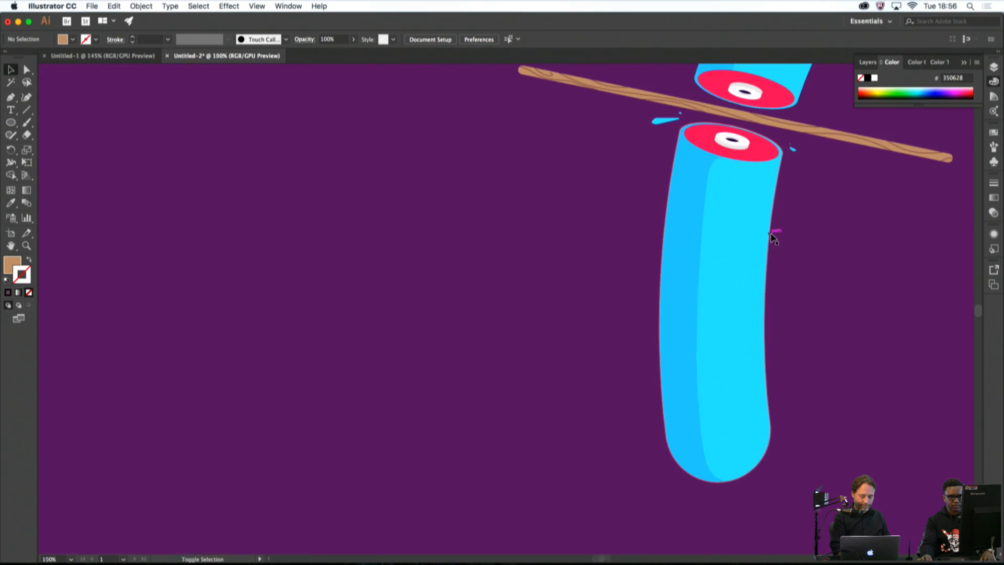
drag(762, 220, 627, 262)
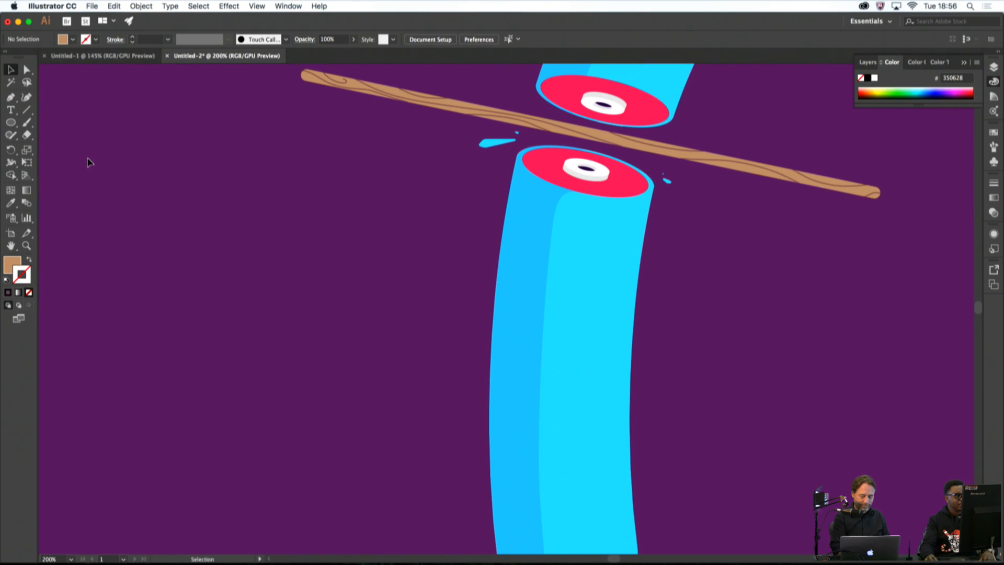
click(9, 97)
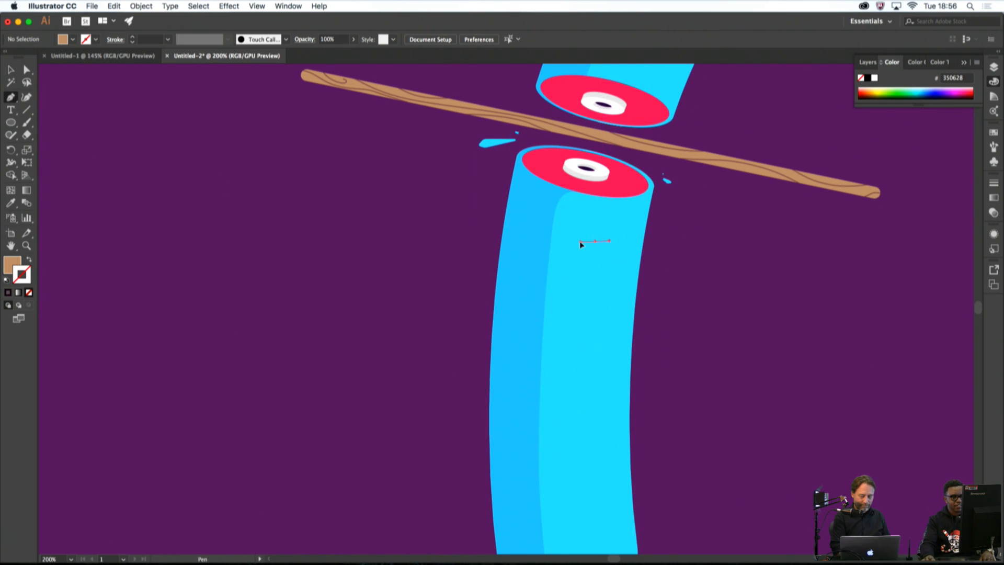
drag(591, 280, 580, 240)
key(i)
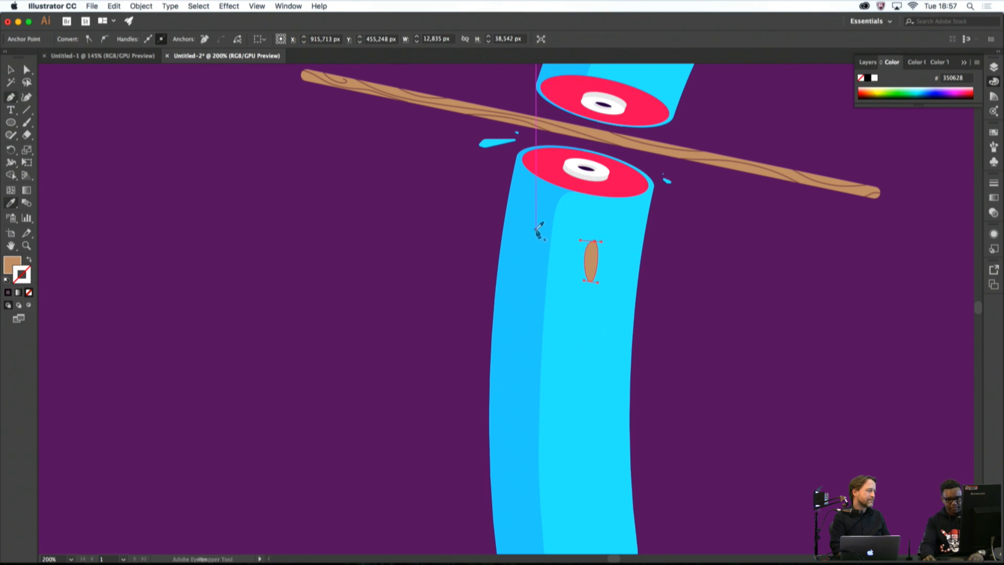
click(537, 234)
super+click(683, 266)
scroll(684, 267, down, 4)
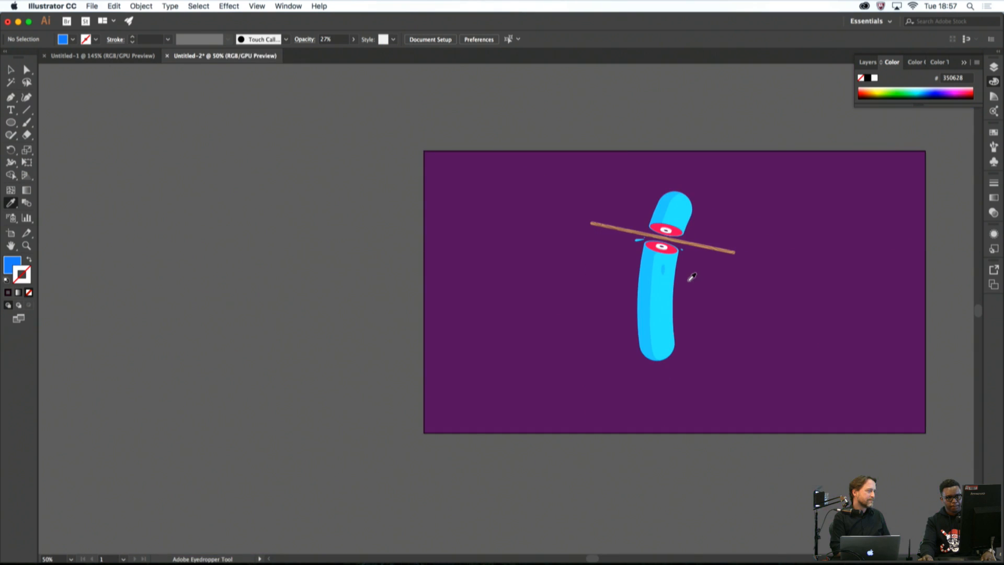
scroll(673, 275, up, 4)
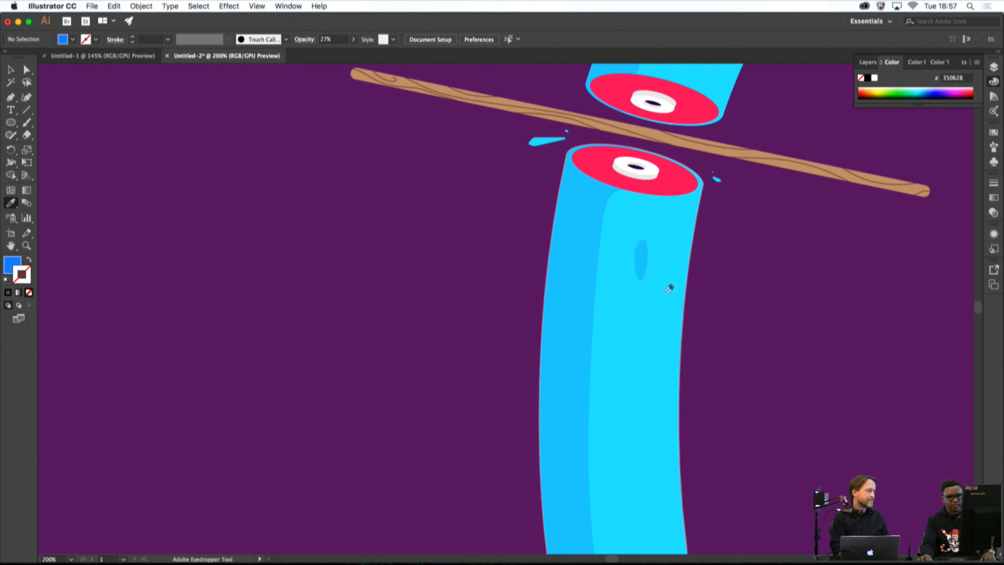
click(11, 97)
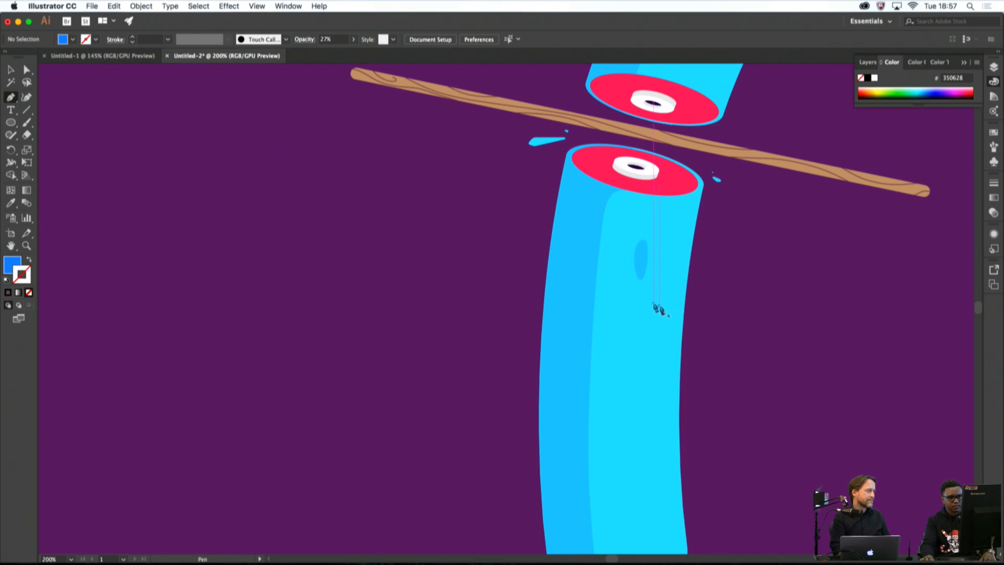
scroll(654, 303, up, 2)
drag(642, 295, 647, 322)
key(super+w)
key(Escape)
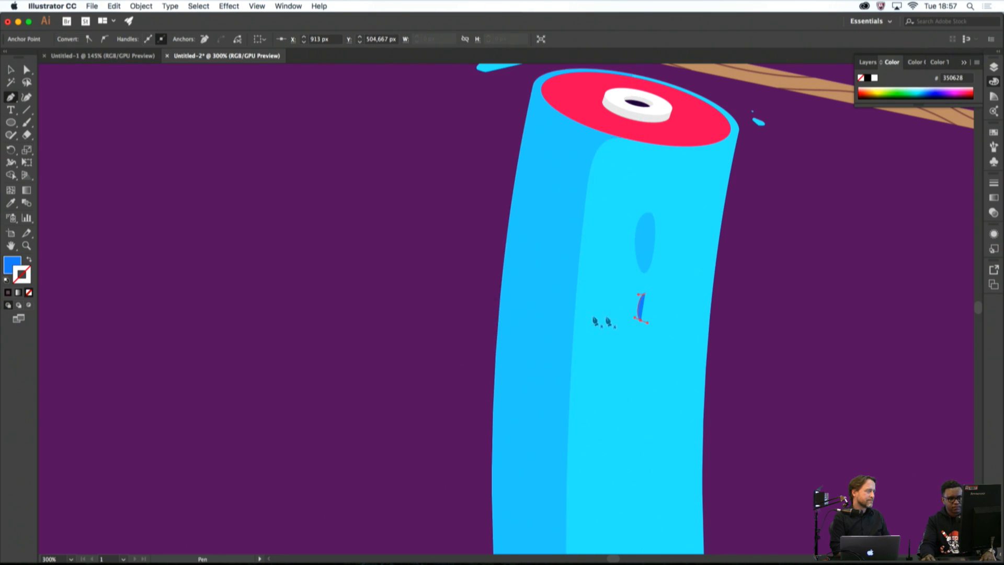
scroll(644, 311, up, 2)
key(super+z)
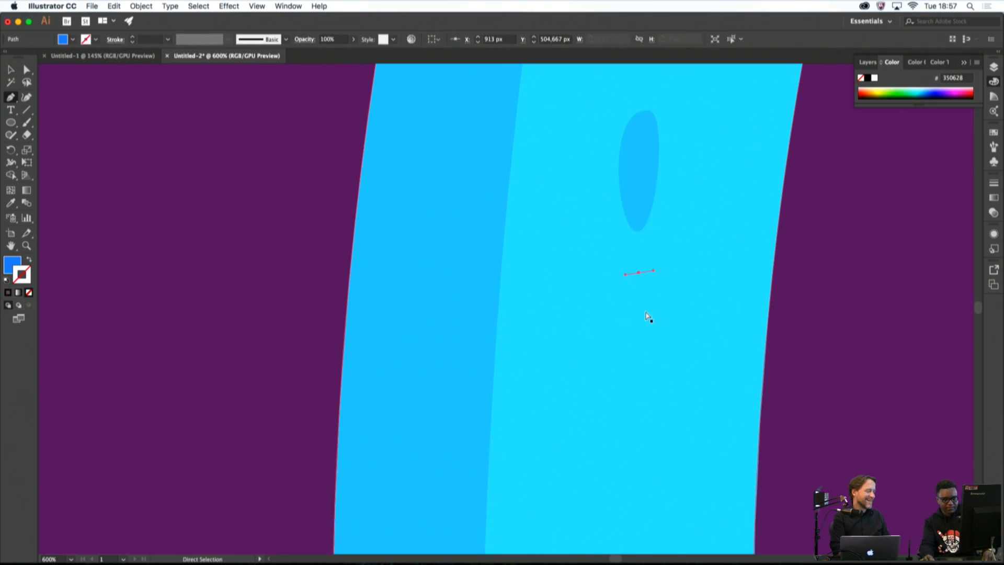
Draw a tiny dot about 5 px wide and 7 px tall below the oval, match its appearance to the oval, and deselect it
scroll(636, 283, up, 1)
drag(638, 295, 629, 267)
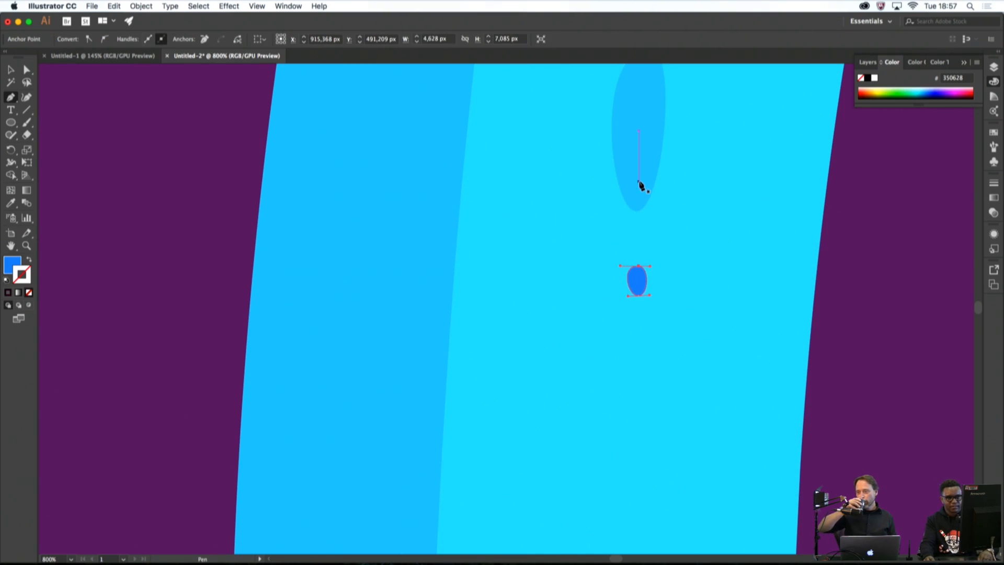
key(i)
click(643, 176)
super+click(835, 254)
scroll(841, 259, down, 6)
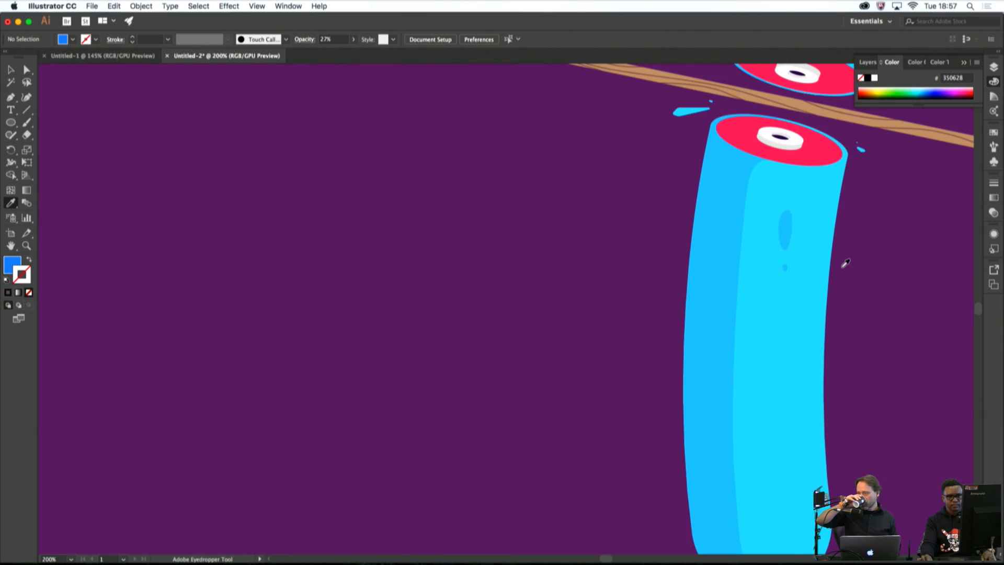
drag(876, 280, 733, 251)
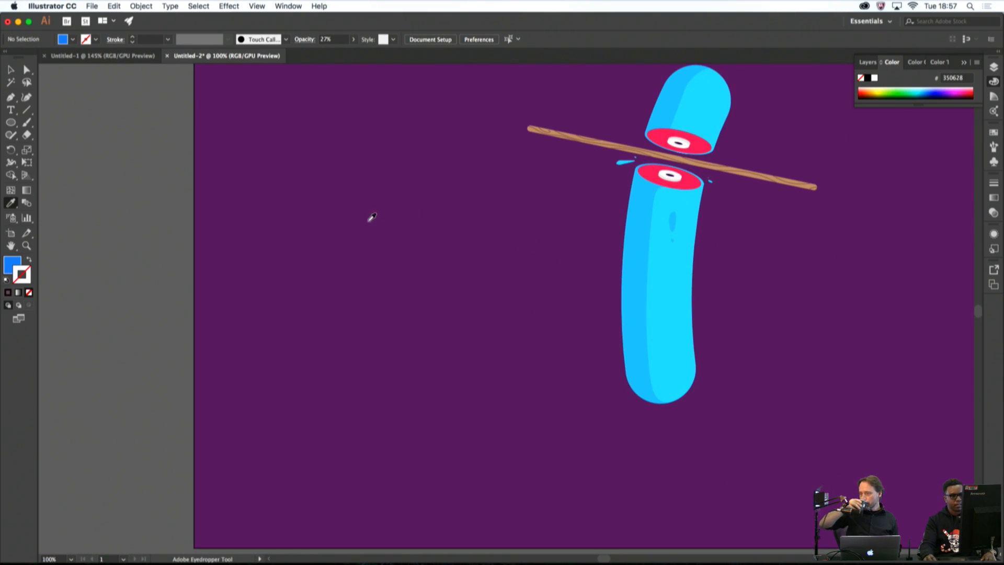
Draw a long, narrow vertical sliver about 11 px wide and 206 px tall below the dot with the Pen tool
click(10, 102)
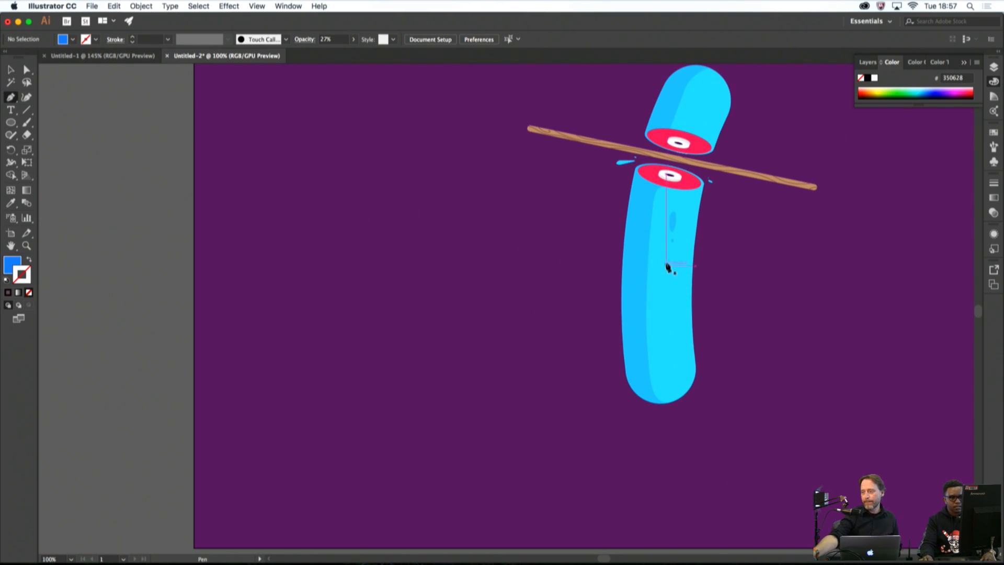
scroll(666, 265, up, 3)
click(679, 234)
click(680, 317)
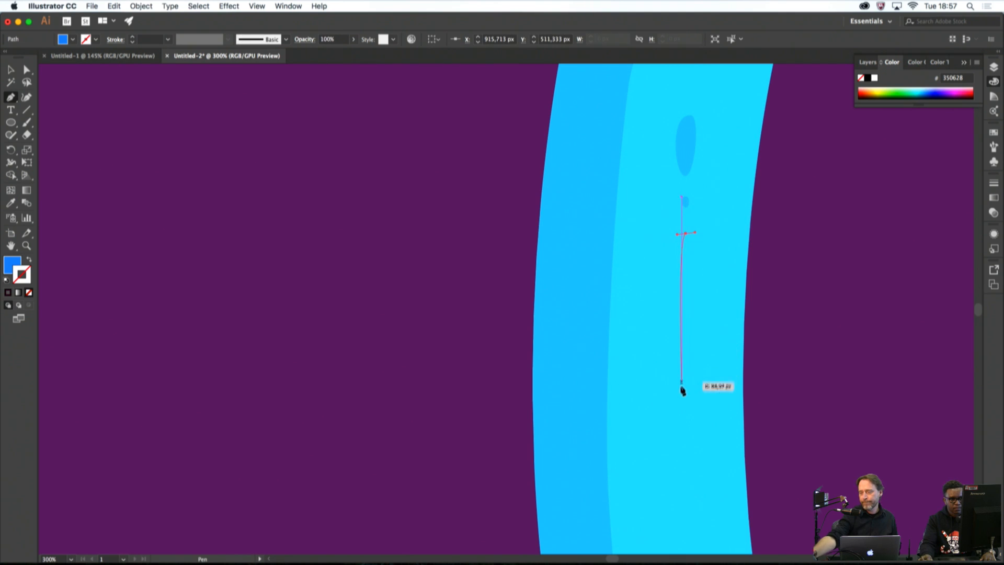
click(681, 395)
drag(684, 475, 683, 474)
drag(684, 470, 652, 336)
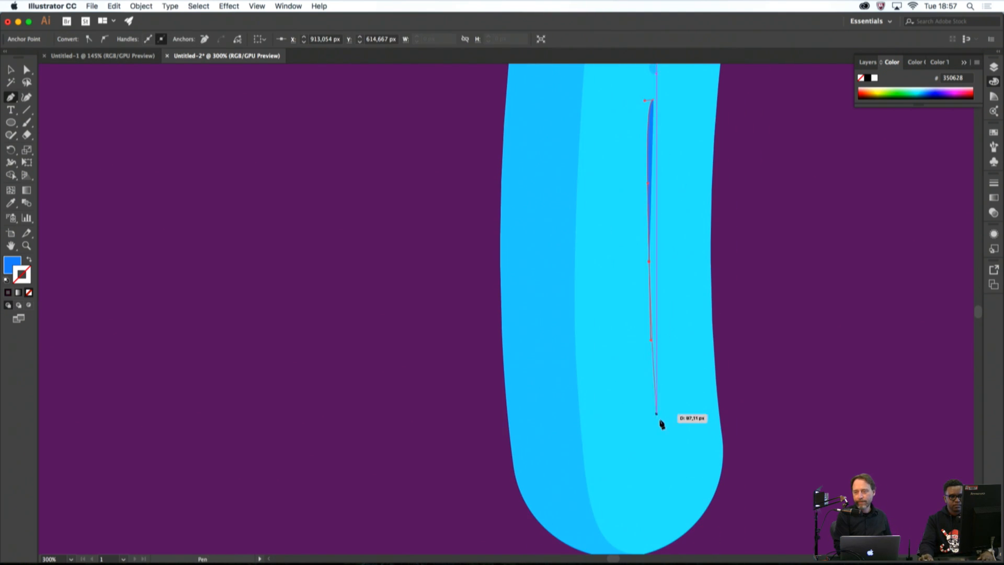
drag(659, 423, 669, 428)
click(664, 336)
click(664, 284)
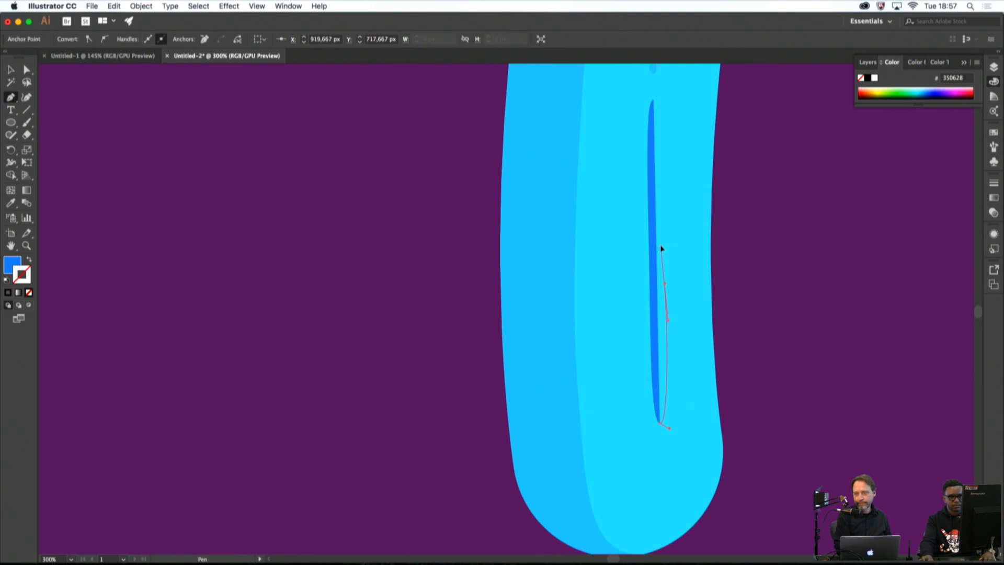
click(664, 230)
drag(653, 100, 689, 224)
Match the long sliver's fill and 27% opacity to the small blue oval, then deselect it
scroll(692, 164, down, 2)
key(i)
click(681, 209)
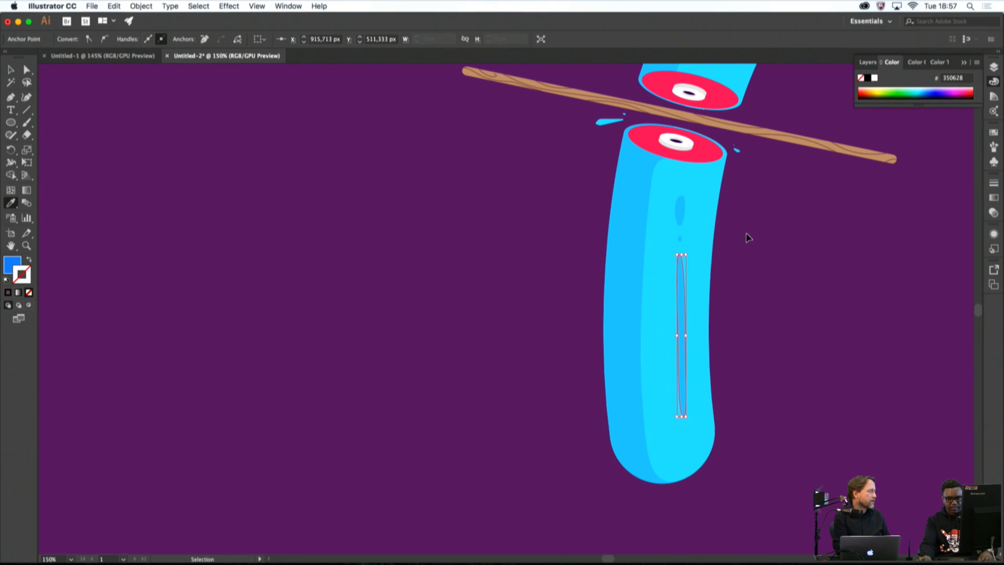
super+click(747, 240)
scroll(747, 240, down, 1)
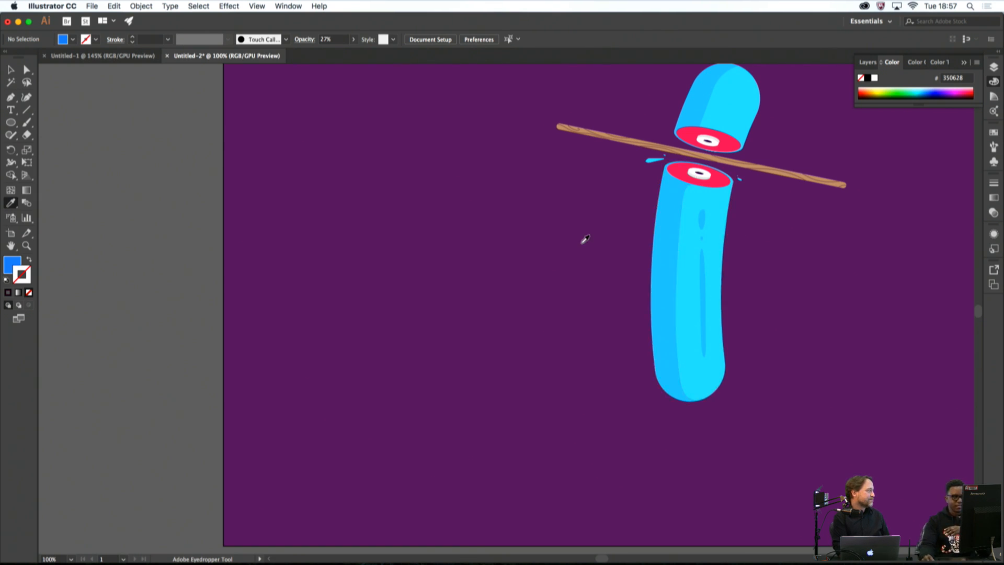
Recolour the long sliver with the pinkish red sampled from the lower piece's cut surface, then deselect it
click(11, 70)
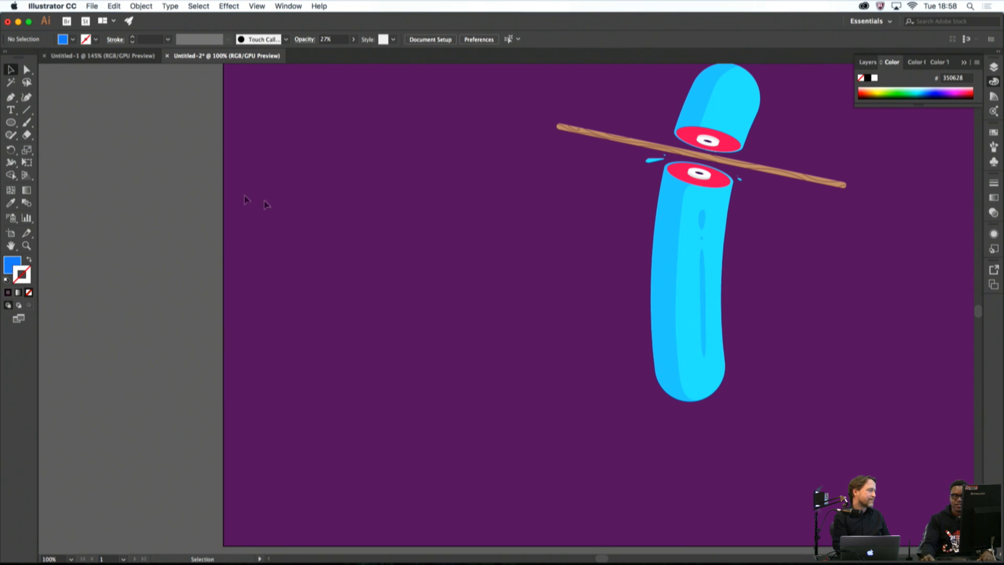
click(700, 296)
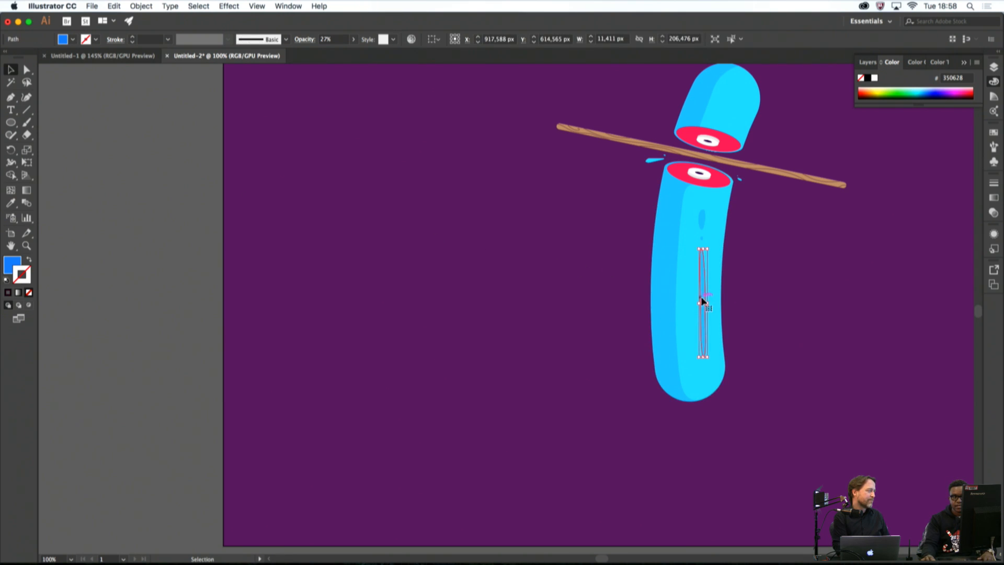
scroll(700, 298, up, 2)
scroll(719, 157, down, 2)
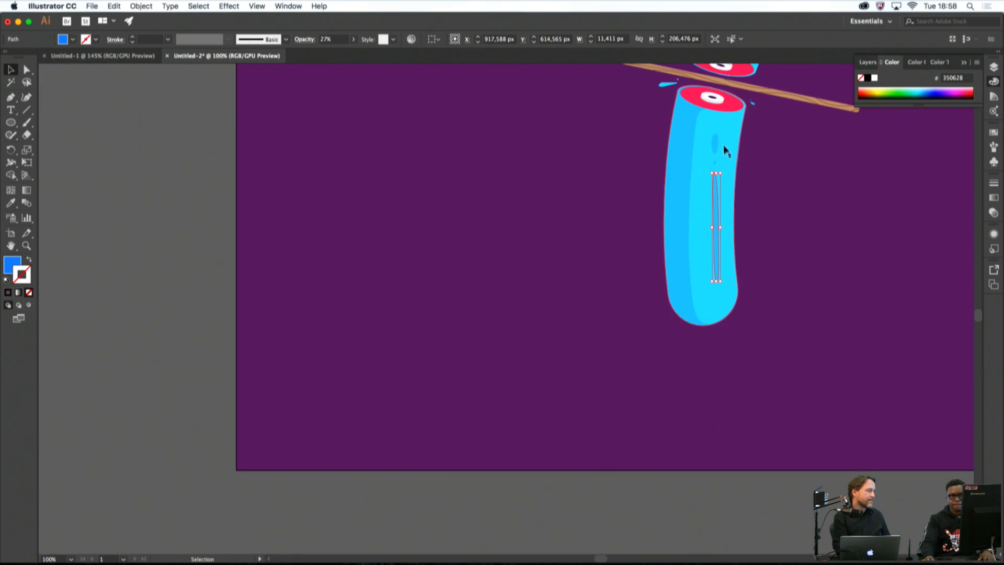
key(i)
click(731, 101)
key(super+shift+a)
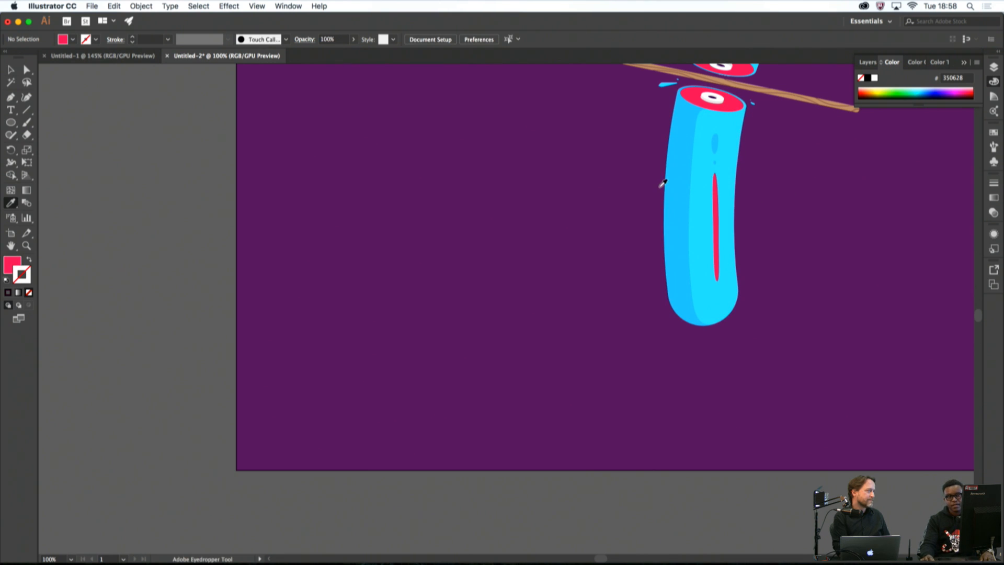
key(p)
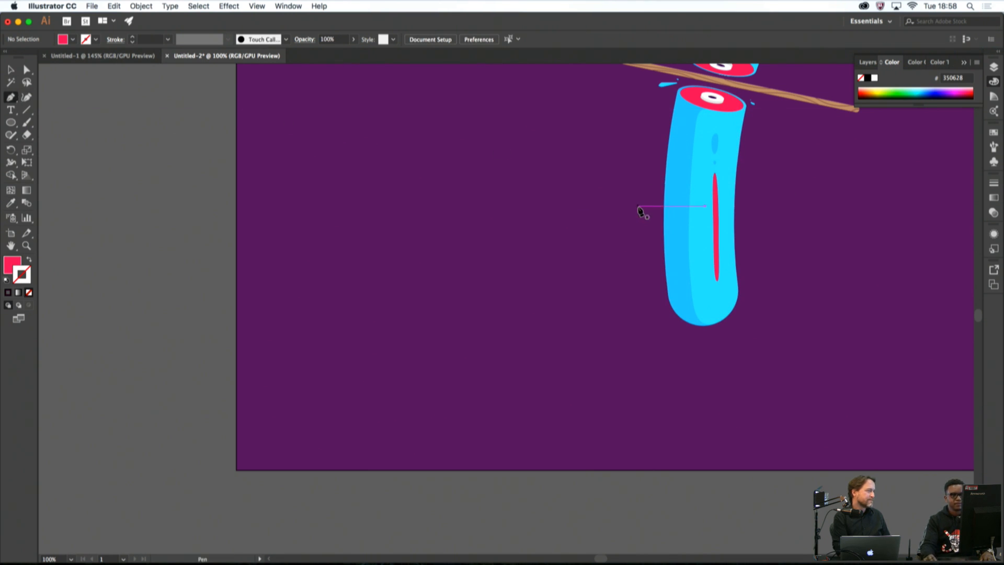
scroll(727, 225, up, 2)
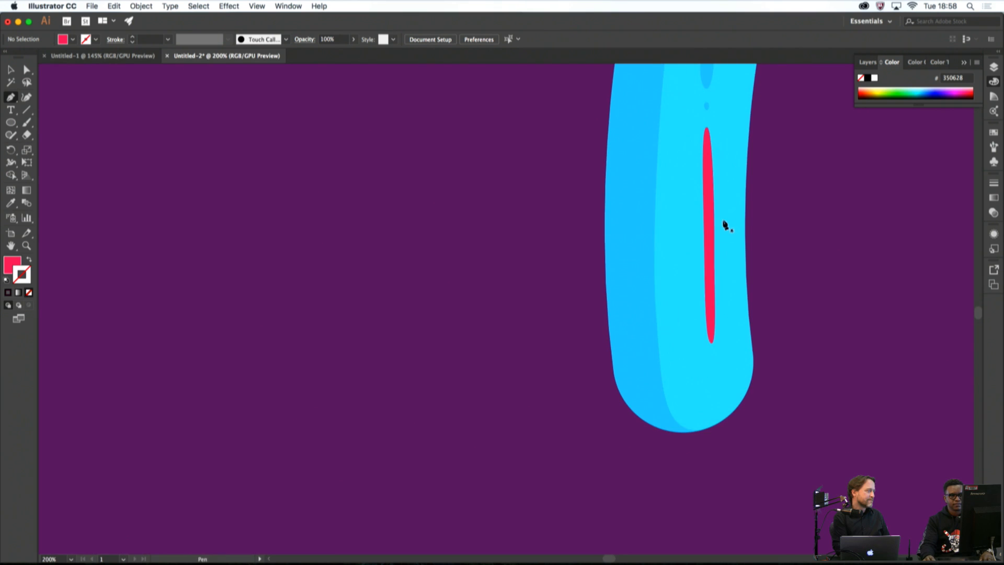
super+click(708, 174)
super+click(782, 188)
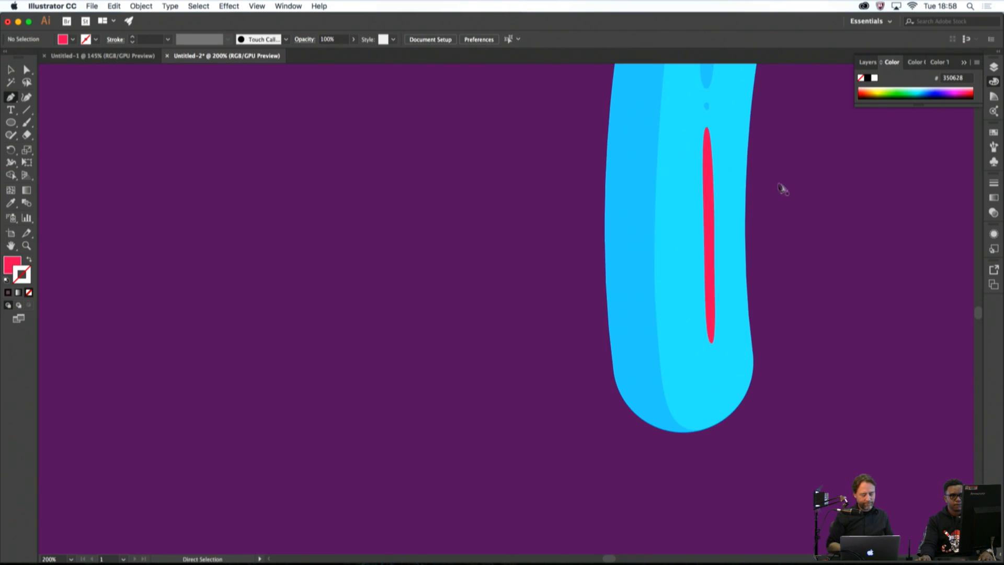
scroll(709, 136, up, 1)
click(702, 118)
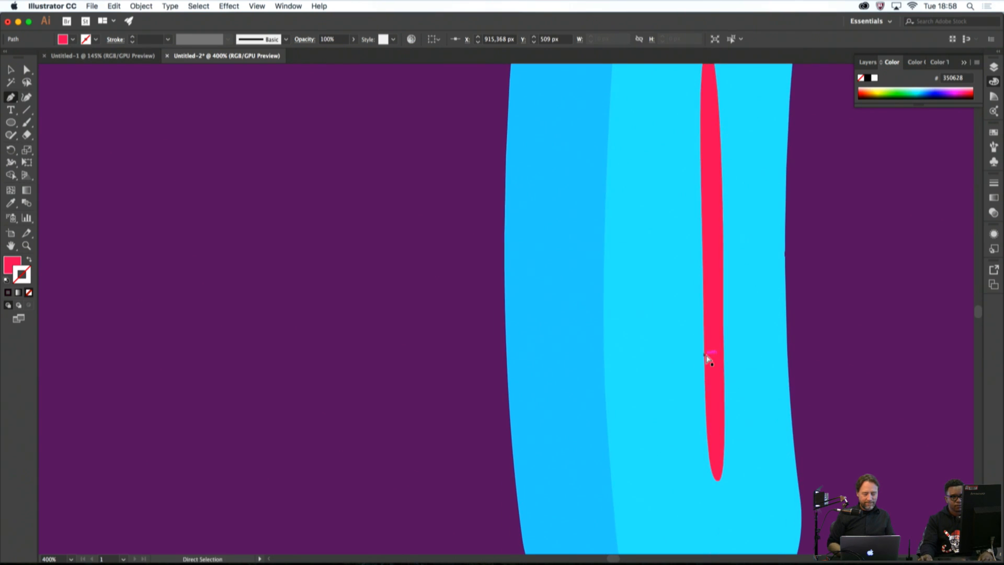
key(super+w)
key(Escape)
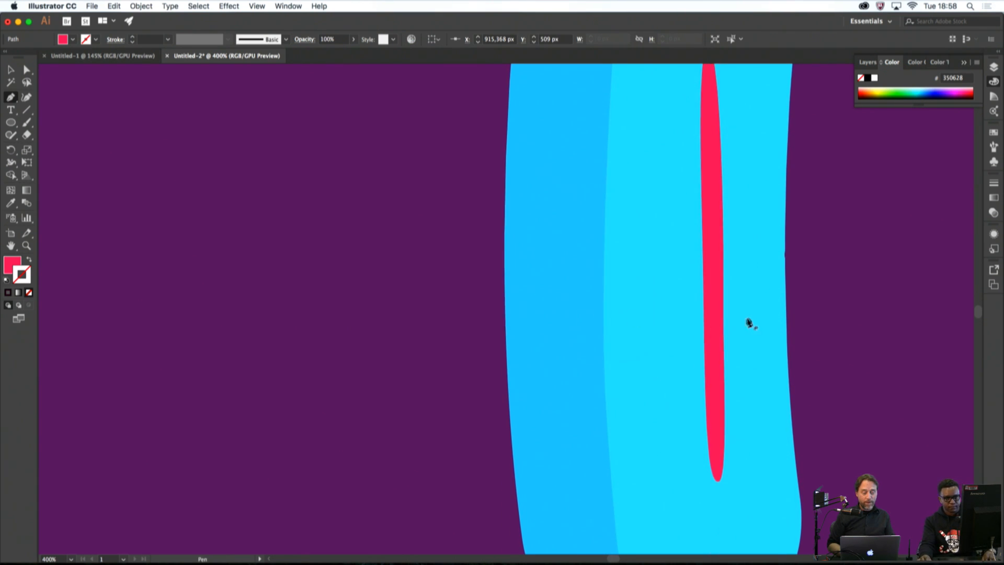
Draw a thinner closed sliver about 4 px wide and 185 px tall inside the red one with the Pen tool
scroll(746, 317, up, 2)
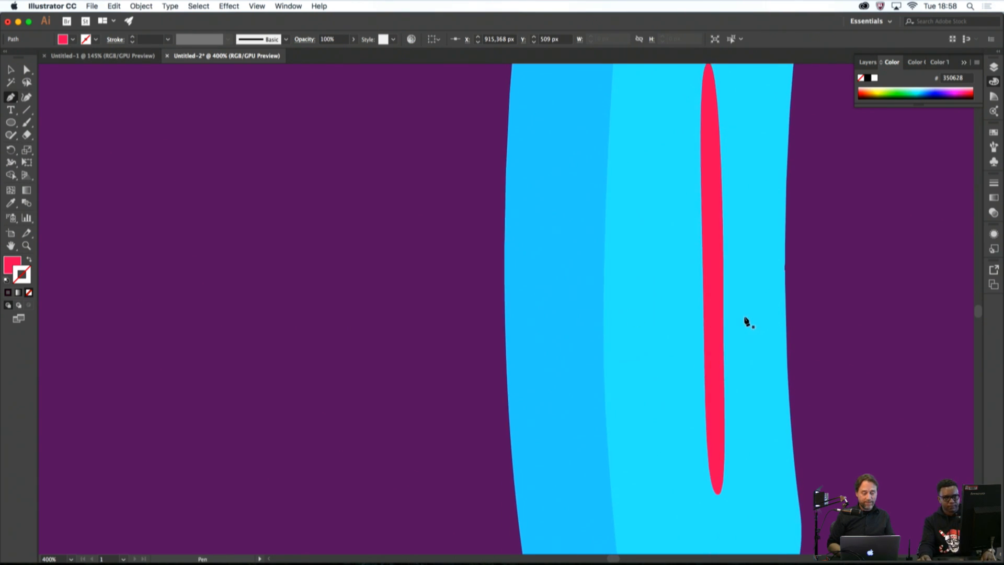
click(708, 95)
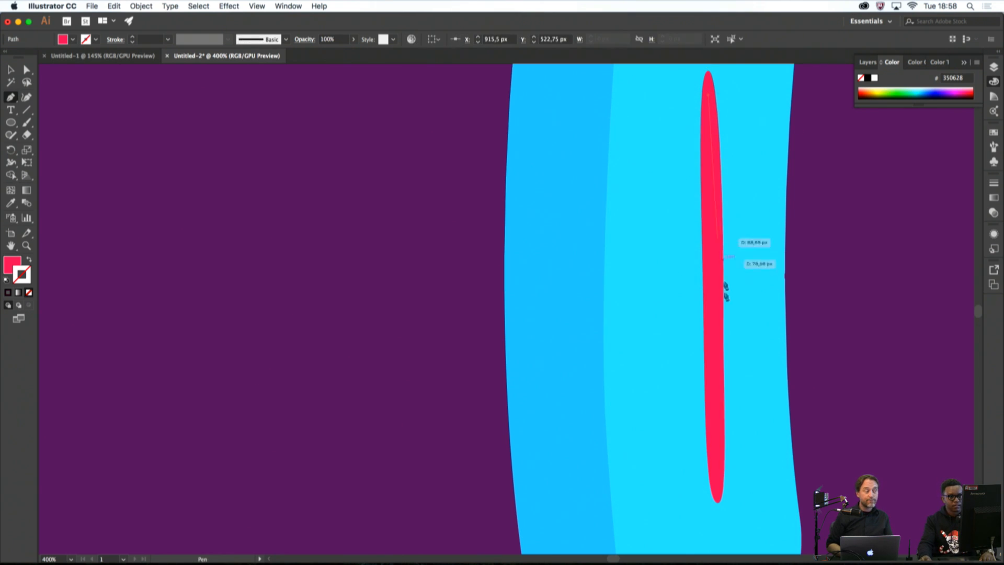
mouse_move(716, 483)
mouse_down()
mouse_move(738, 560)
mouse_move(726, 467)
mouse_up()
scroll(721, 487, up, 5)
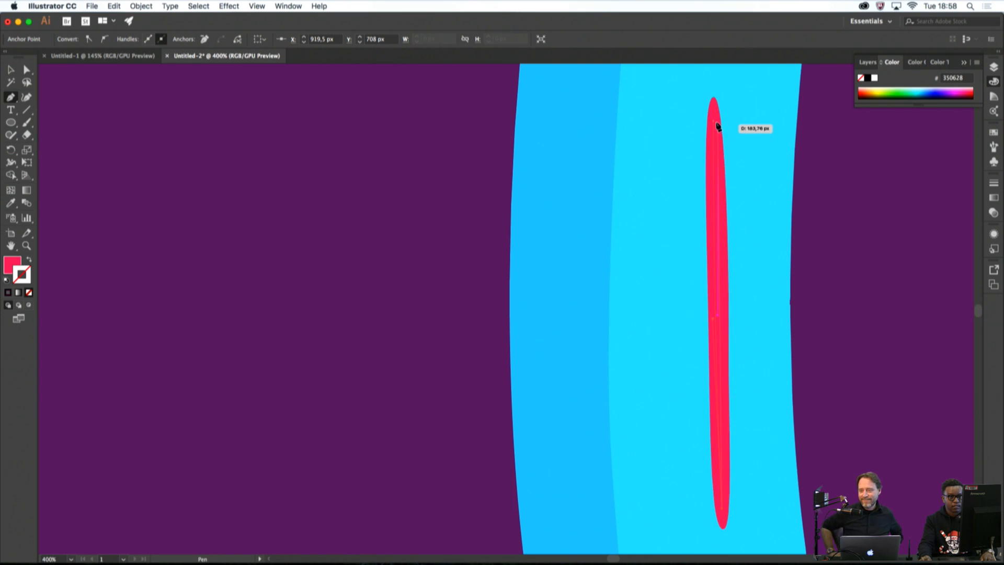
drag(714, 120, 708, 83)
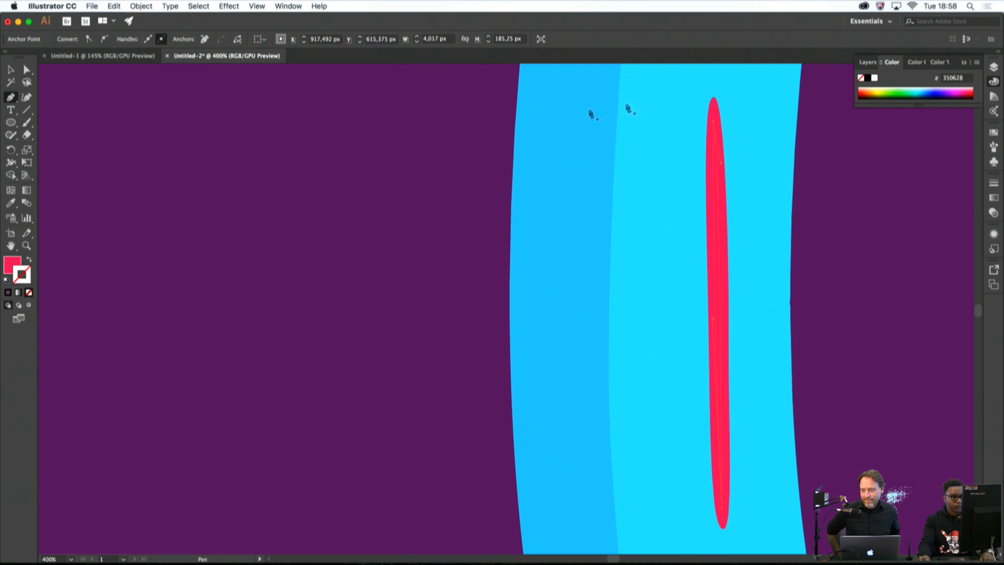
Fill the inner sliver with dark red 84082F and deselect it
double_click(12, 265)
drag(467, 311, 487, 286)
click(600, 225)
super+click(826, 263)
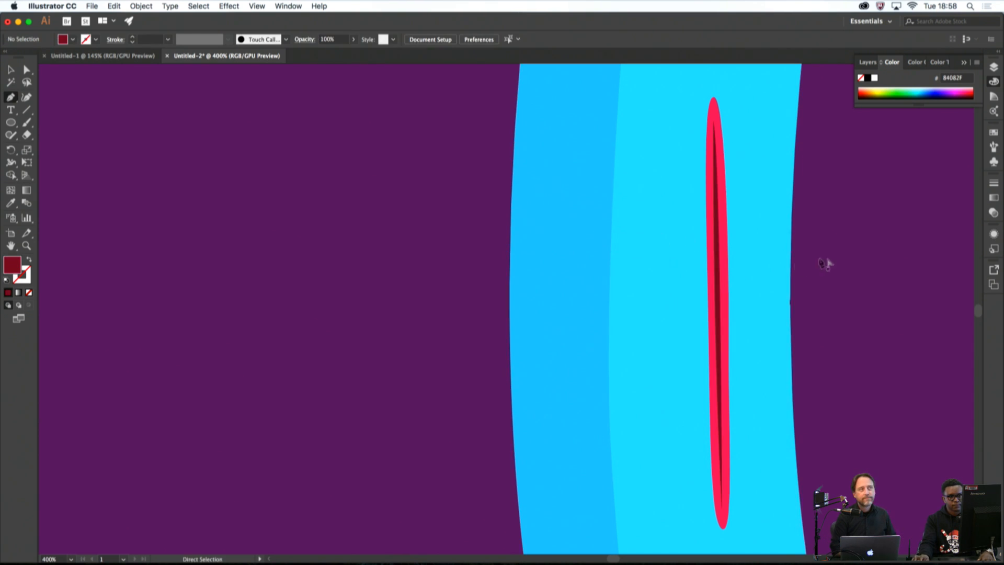
scroll(778, 272, down, 4)
drag(792, 236, 720, 279)
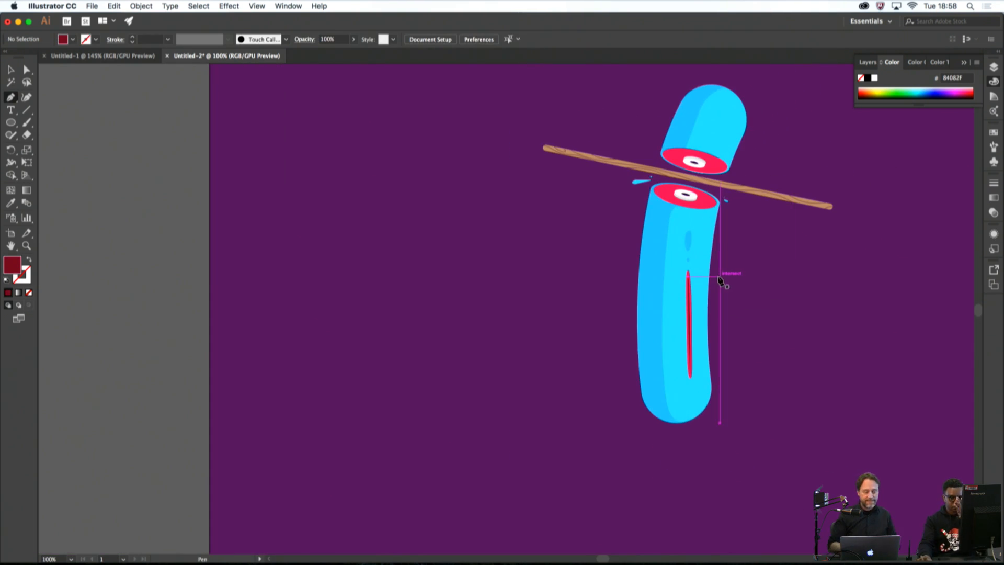
Delete the dark inner sliver and the long red sliver from the lower finger piece
scroll(688, 290, up, 4)
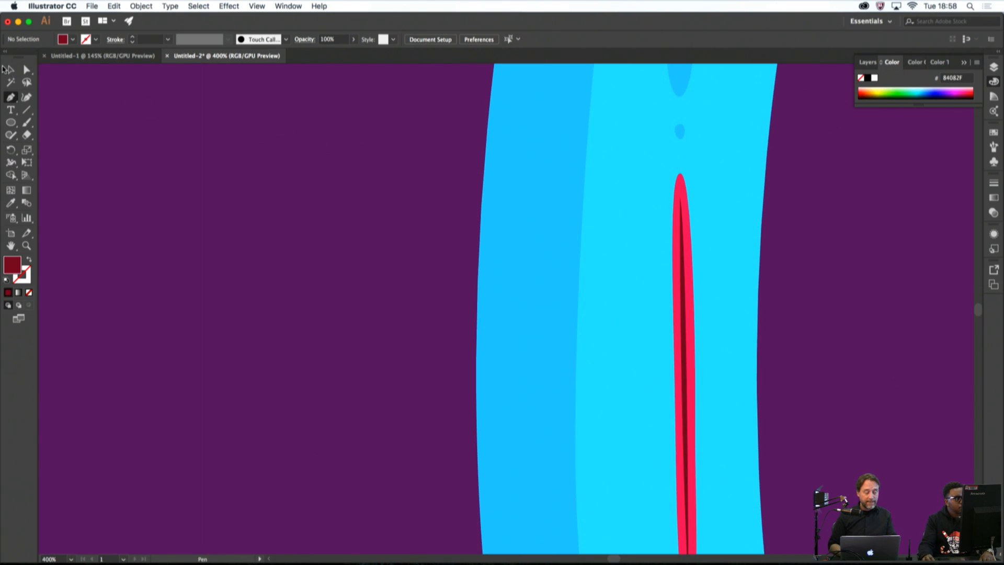
click(9, 69)
click(683, 291)
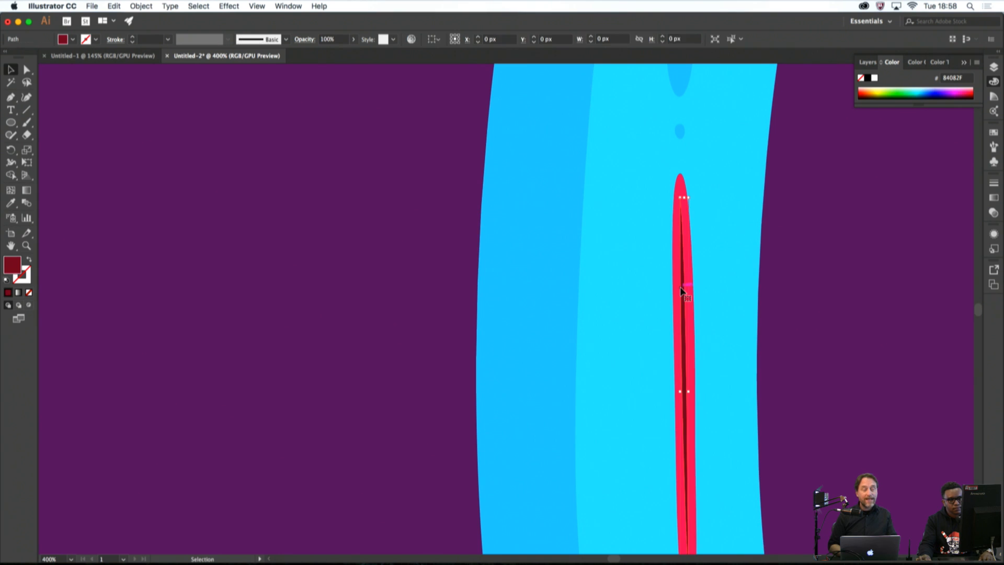
key(Delete)
click(681, 290)
key(Delete)
scroll(801, 289, down, 4)
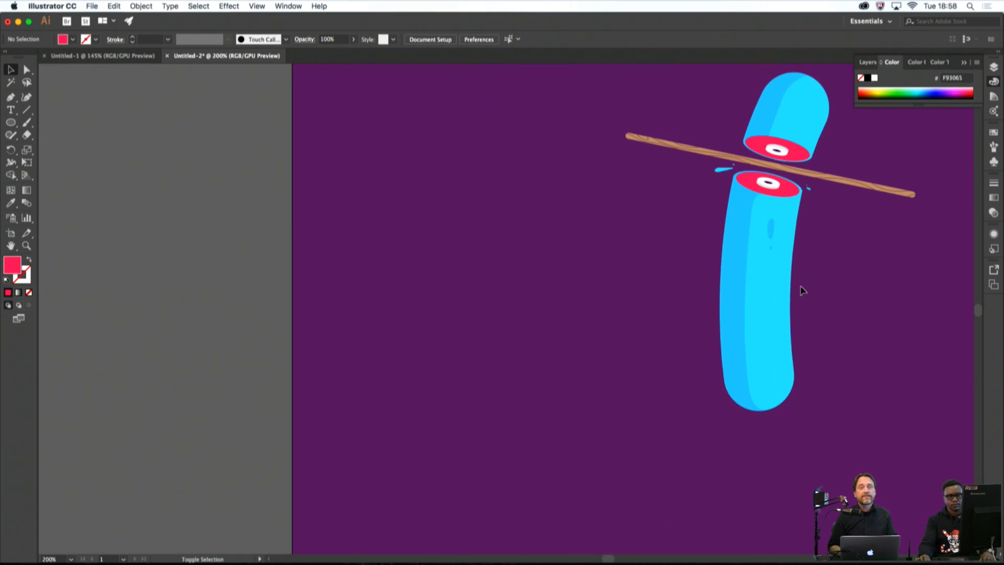
scroll(819, 271, down, 2)
scroll(764, 368, down, 1)
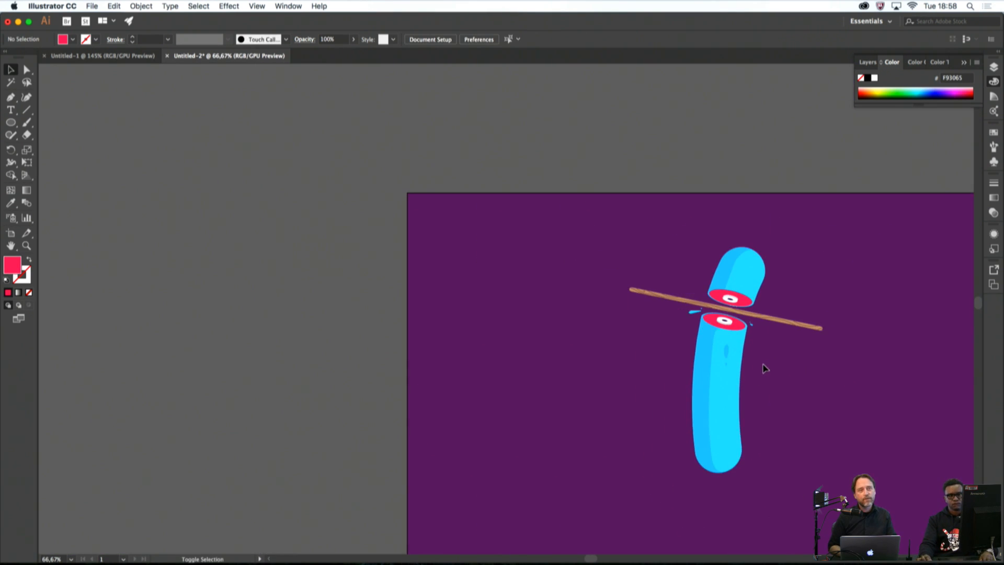
drag(767, 361, 687, 278)
scroll(685, 280, up, 1)
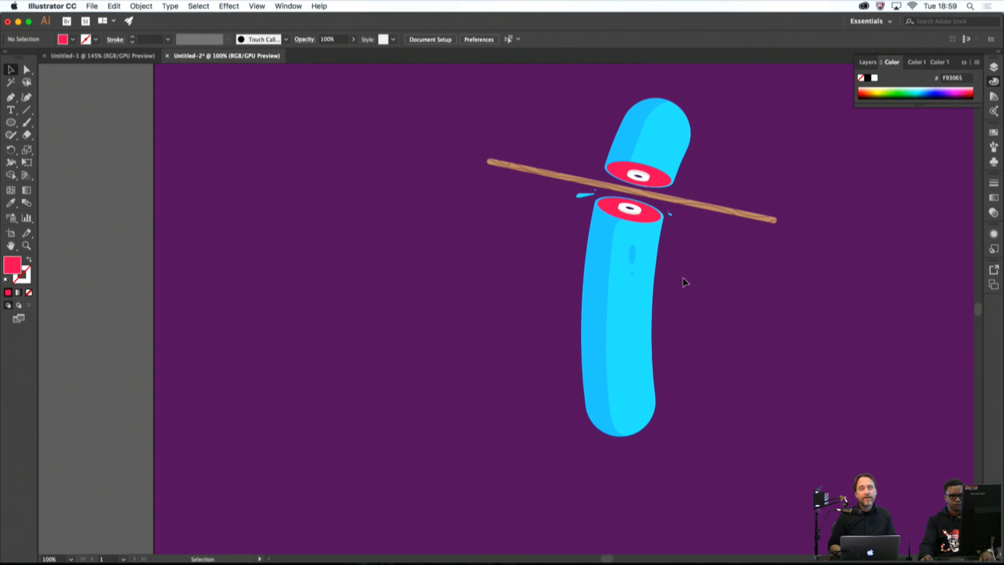
click(11, 111)
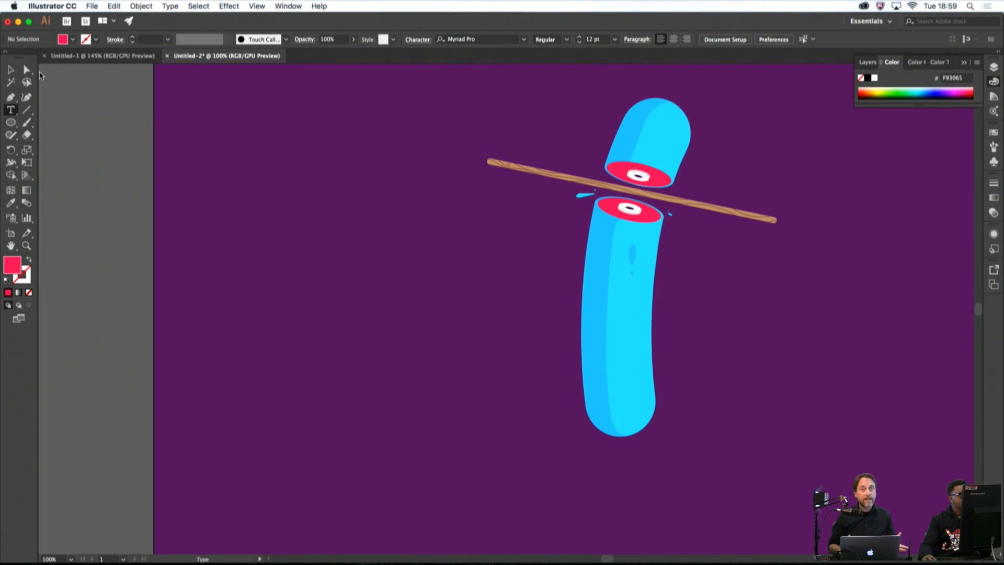
click(11, 69)
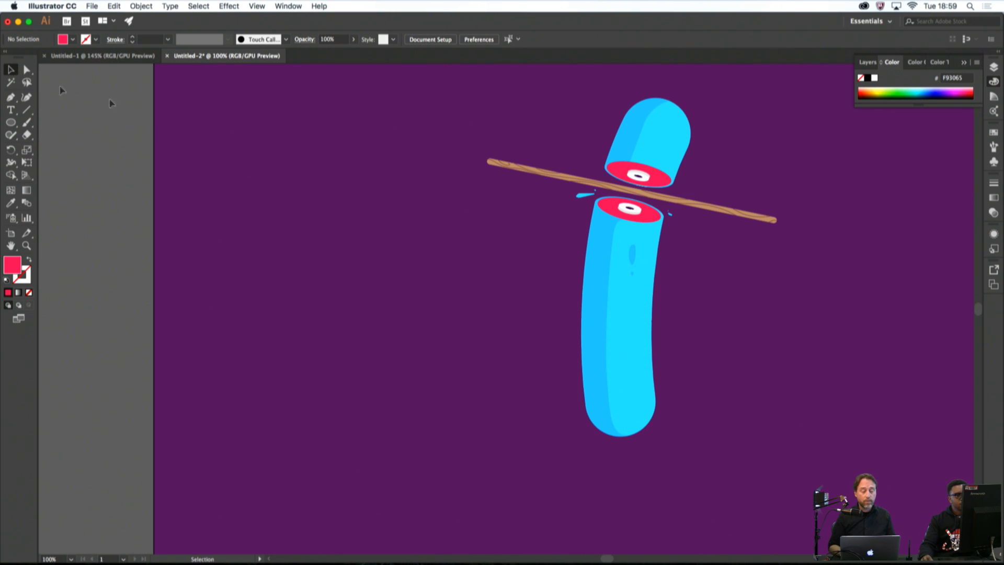
Try to recolour the wooden stick with the red sampled from the cut face
click(704, 209)
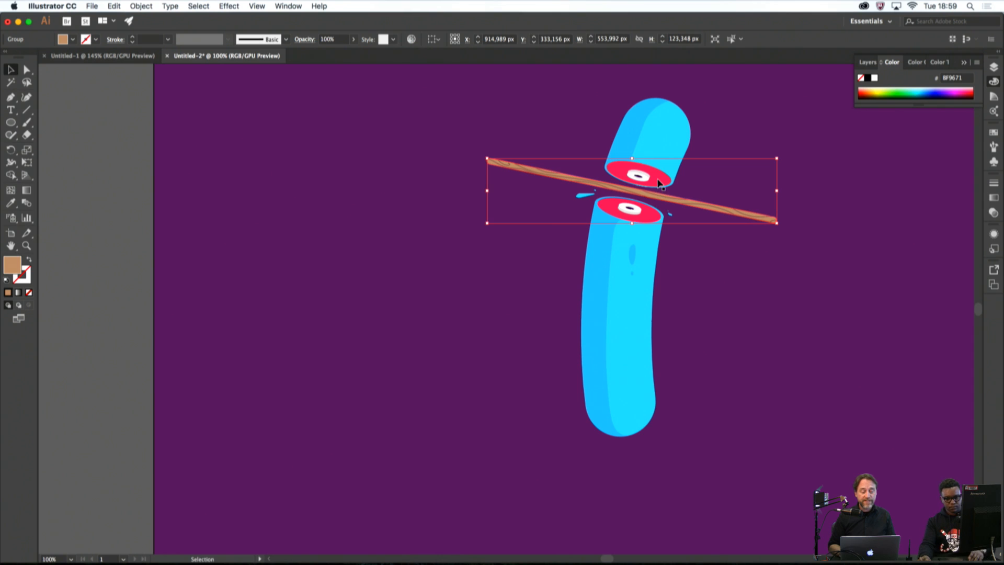
key(i)
click(658, 181)
super+click(773, 195)
key(super+w)
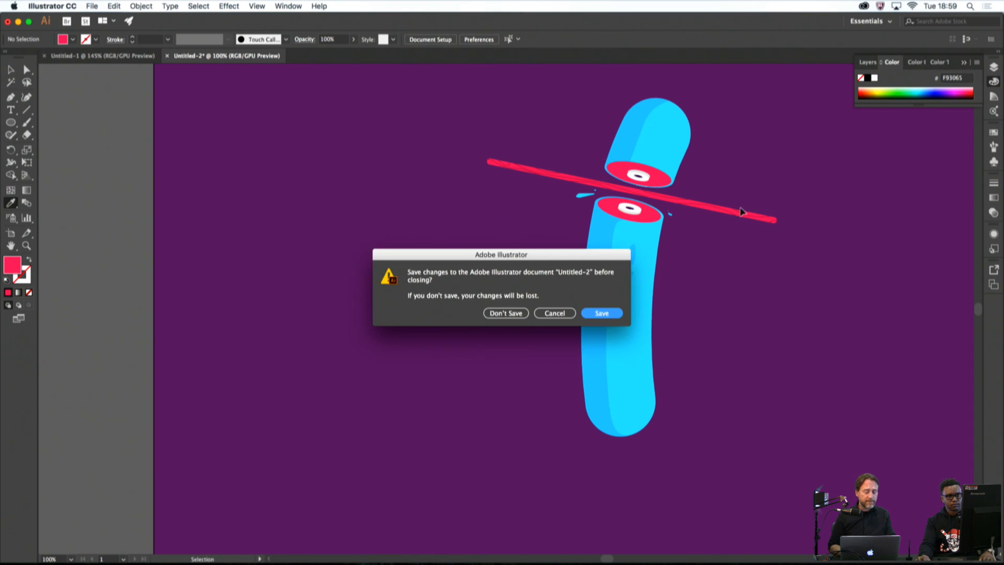
click(553, 312)
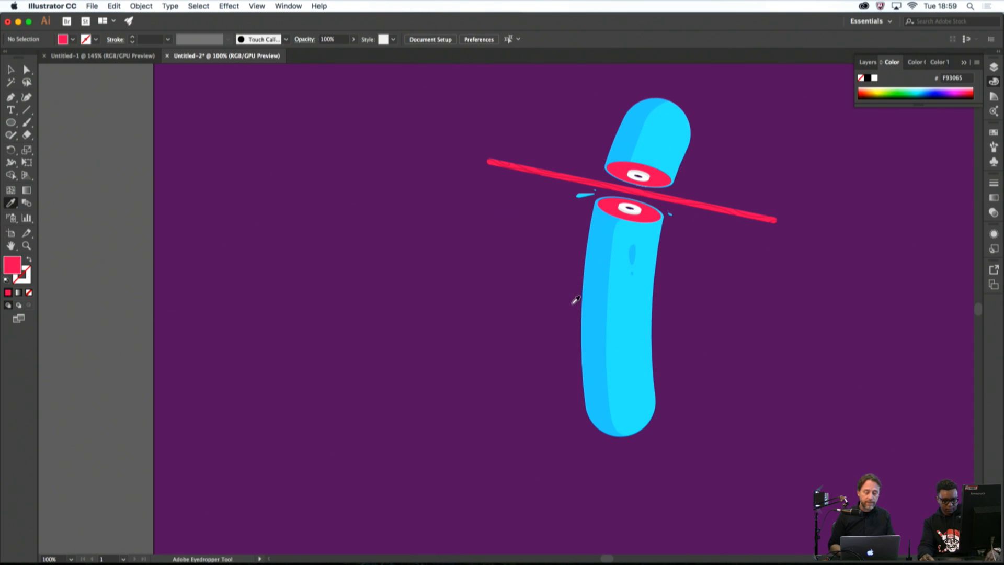
key(super+z)
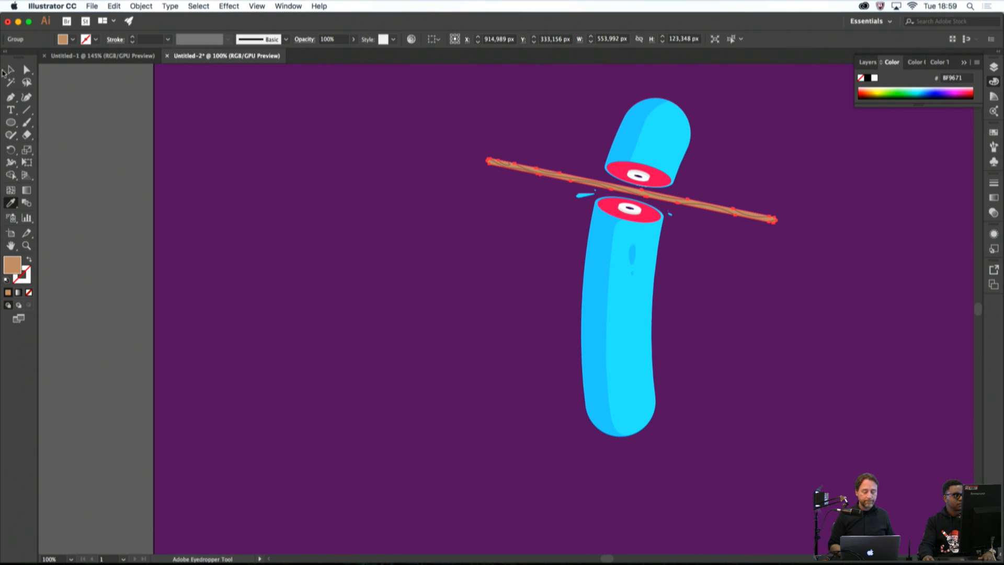
Try to delete the wooden stick group
click(12, 73)
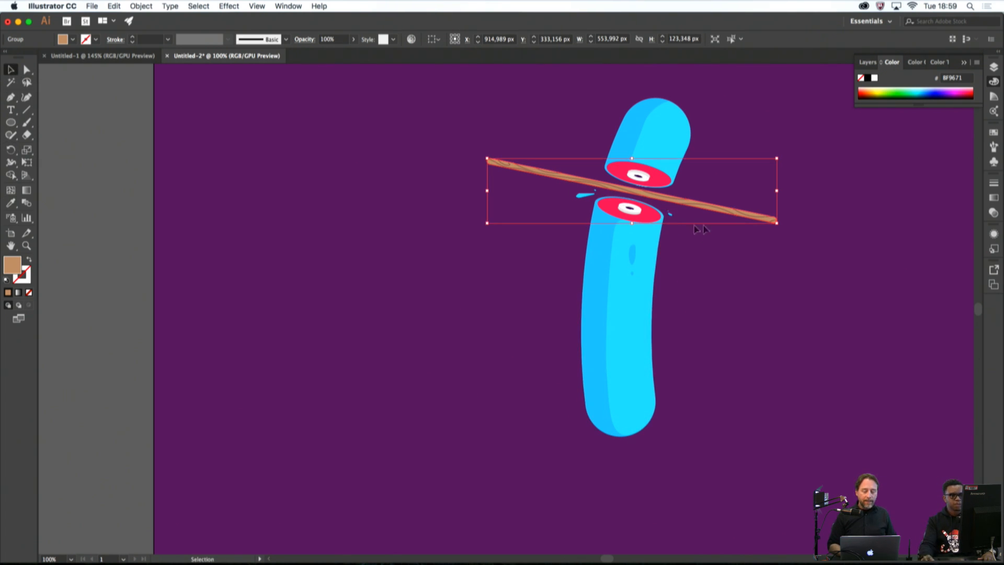
click(748, 236)
click(735, 206)
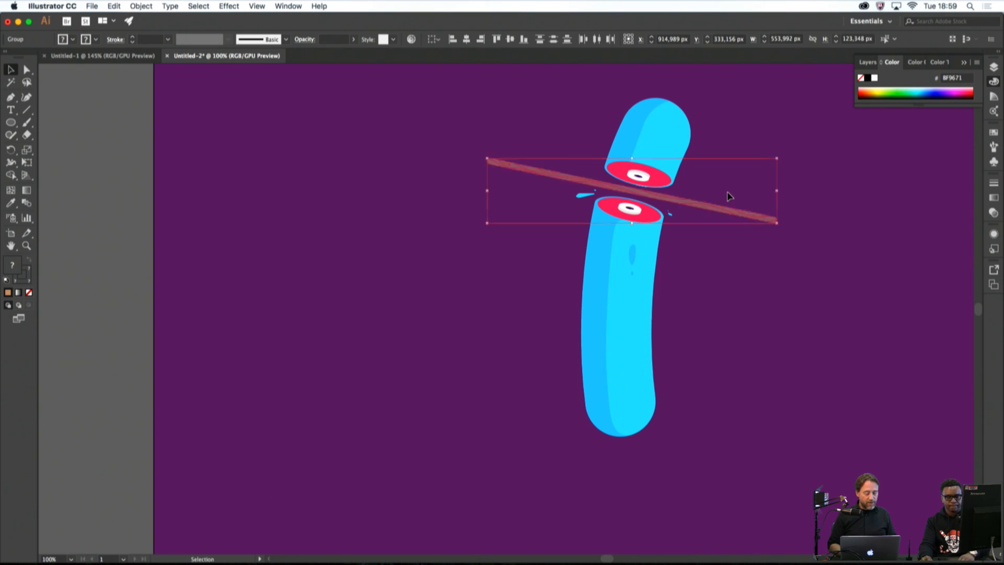
key(Delete)
key(super+z)
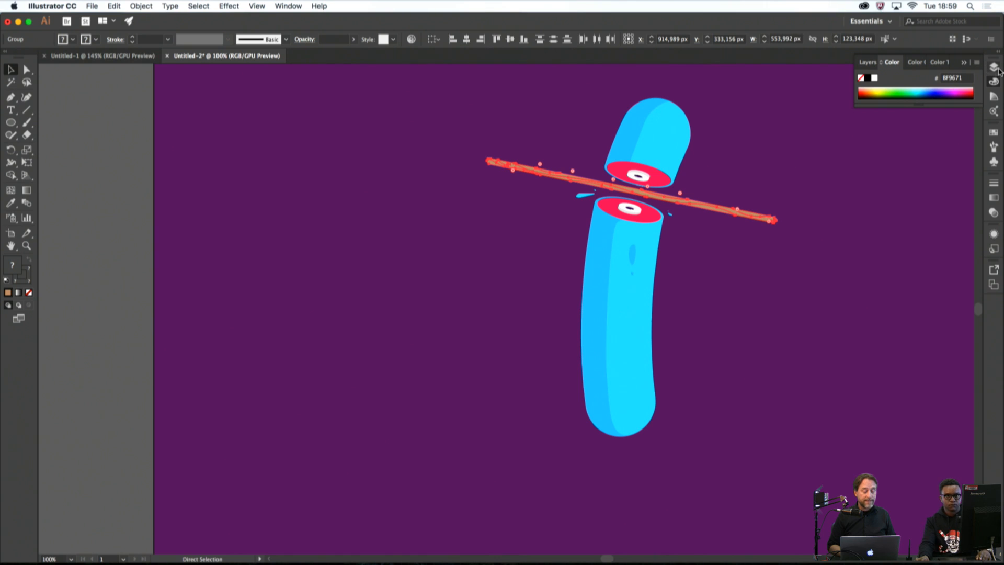
Hide the wooden stick's group inside Layer 2
click(993, 68)
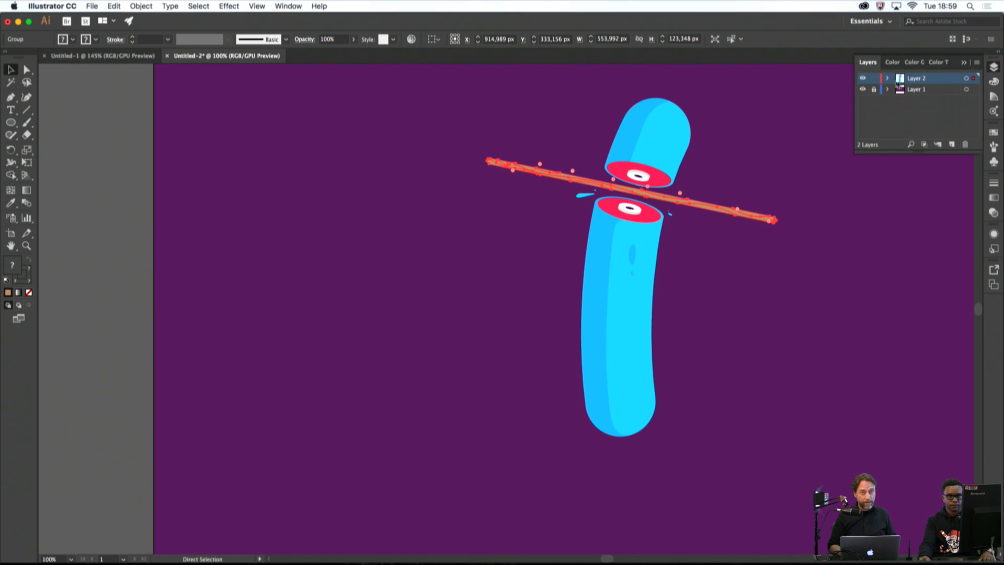
click(889, 79)
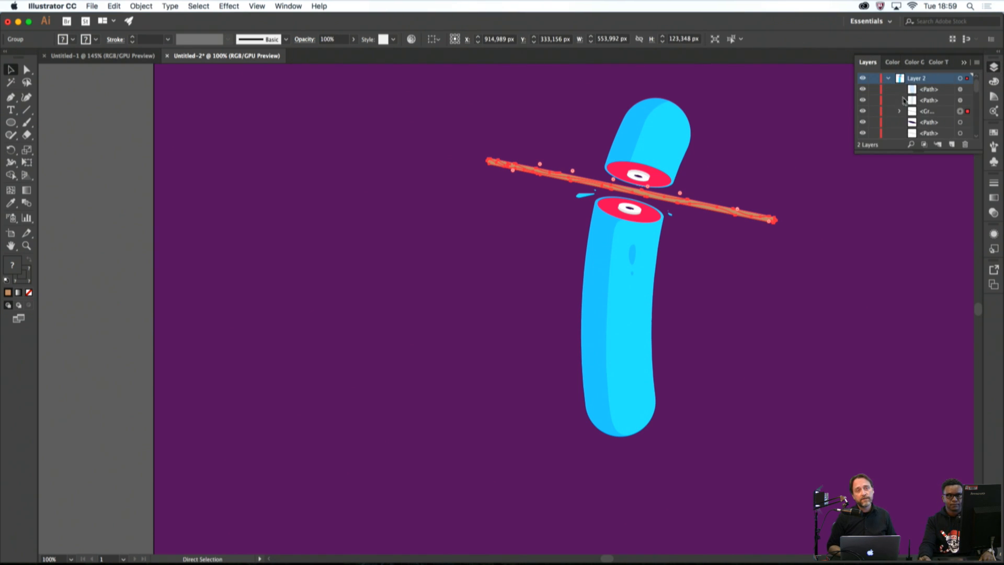
click(863, 111)
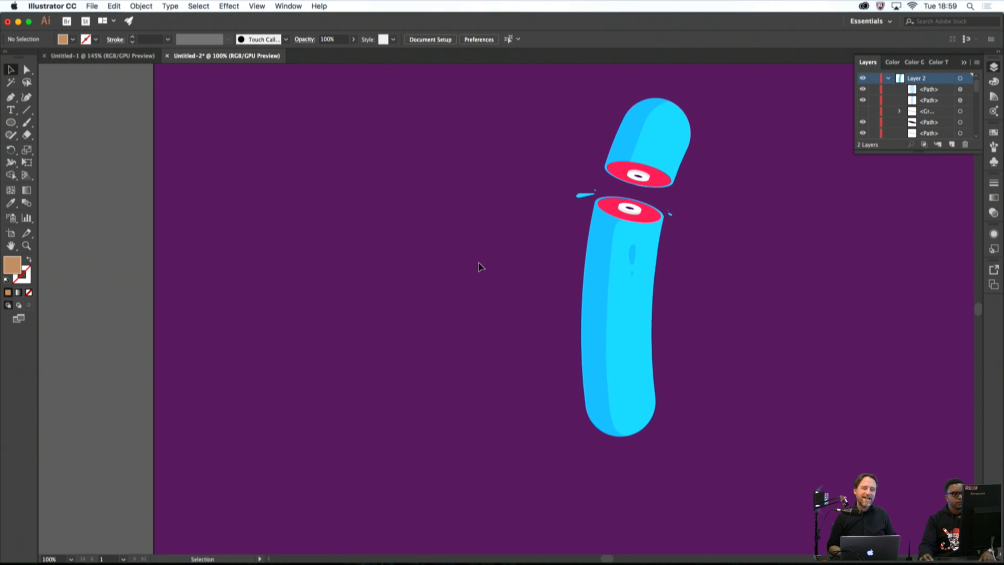
click(12, 98)
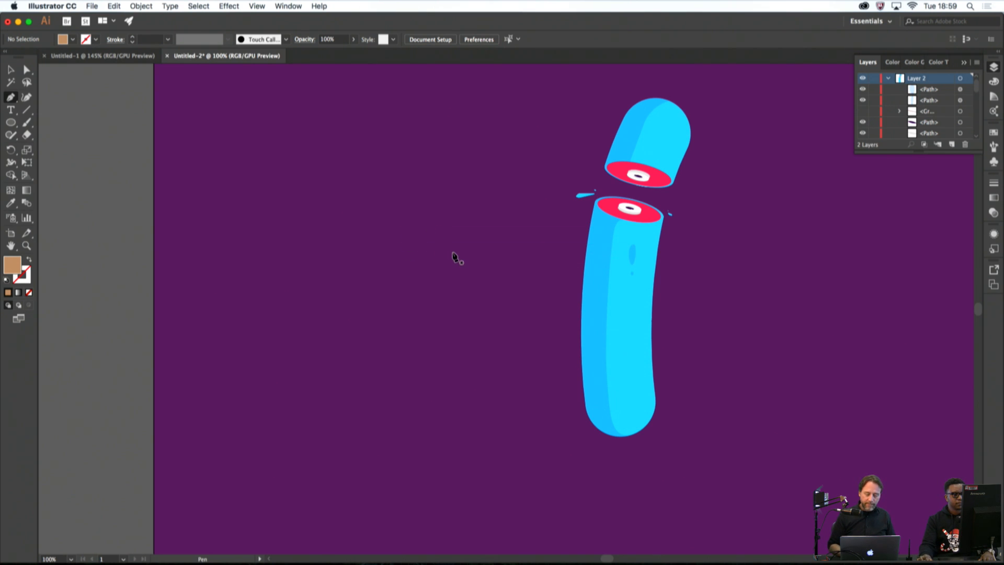
drag(446, 215, 435, 192)
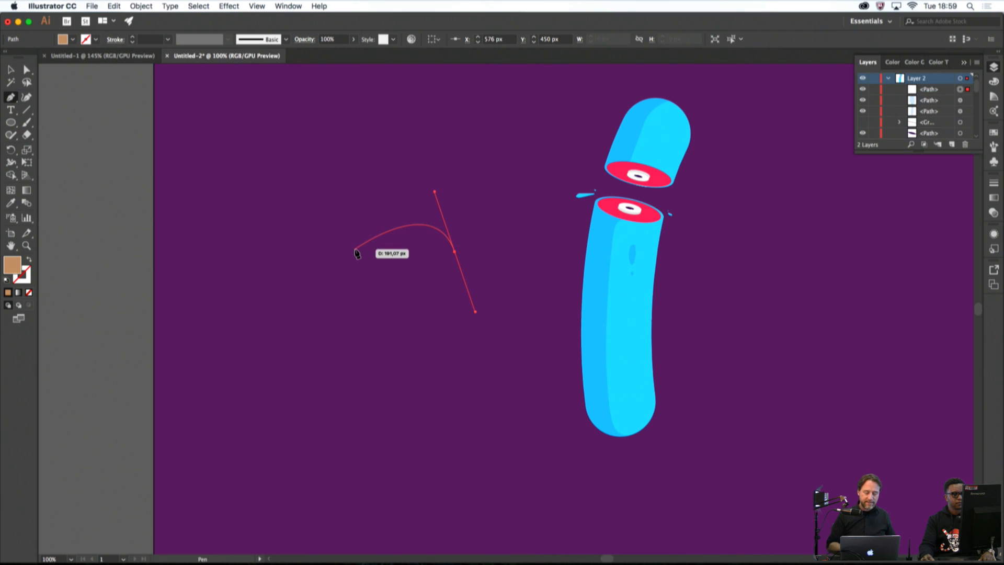
key(super+w)
click(552, 318)
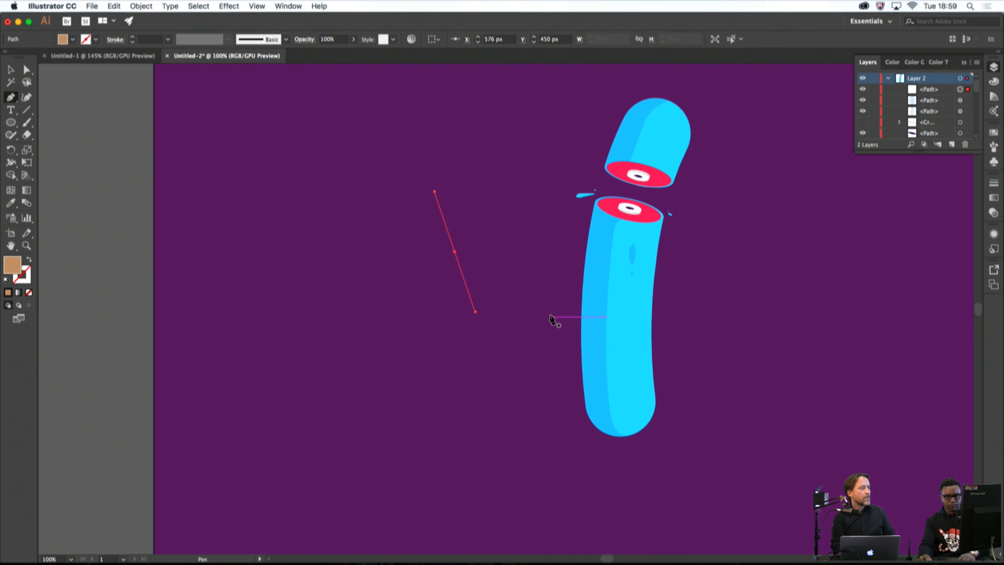
key(super+z)
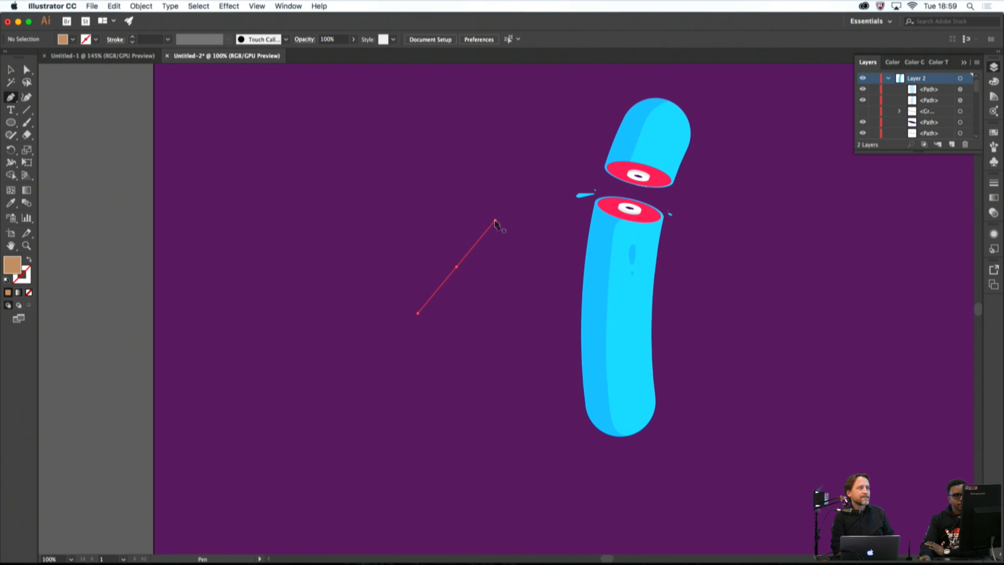
Draw the upper bowl of a letter S with the Pen tool and swap its fill and stroke colours
drag(416, 179, 369, 184)
drag(415, 291, 512, 321)
drag(507, 367, 503, 386)
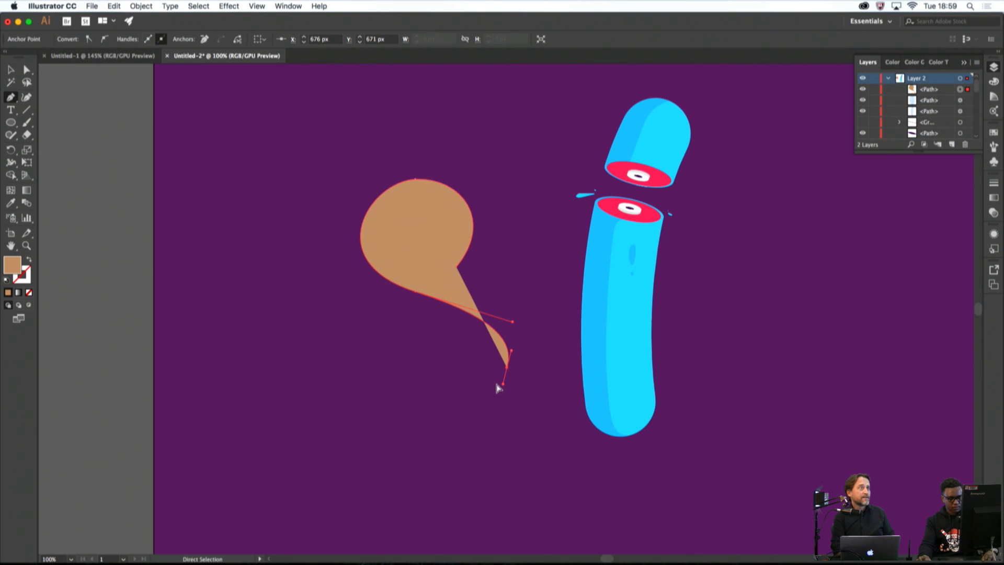
key(super+z)
click(29, 262)
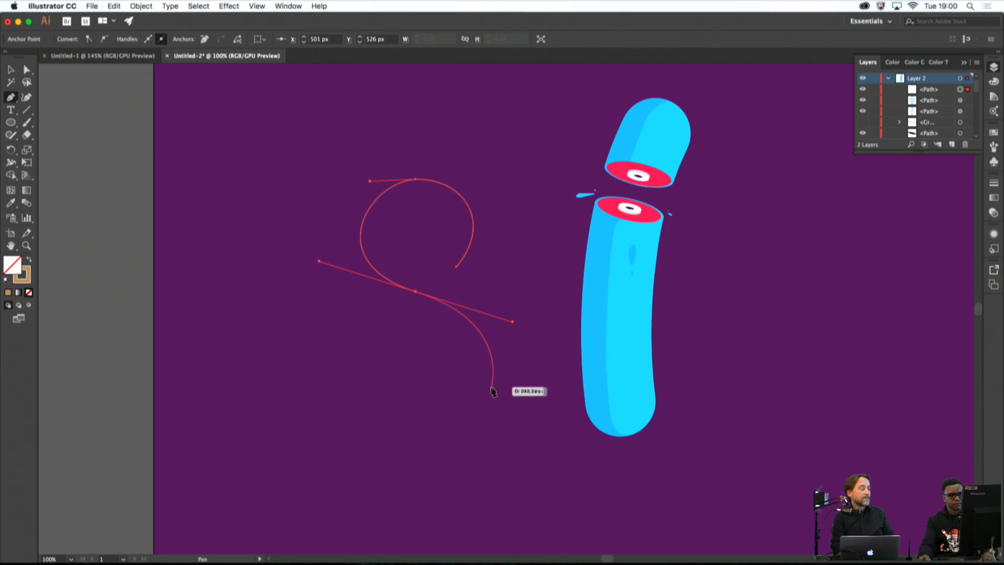
Try out different positions for the anchor point on the lower curve of the S
drag(492, 387, 482, 404)
key(super+w)
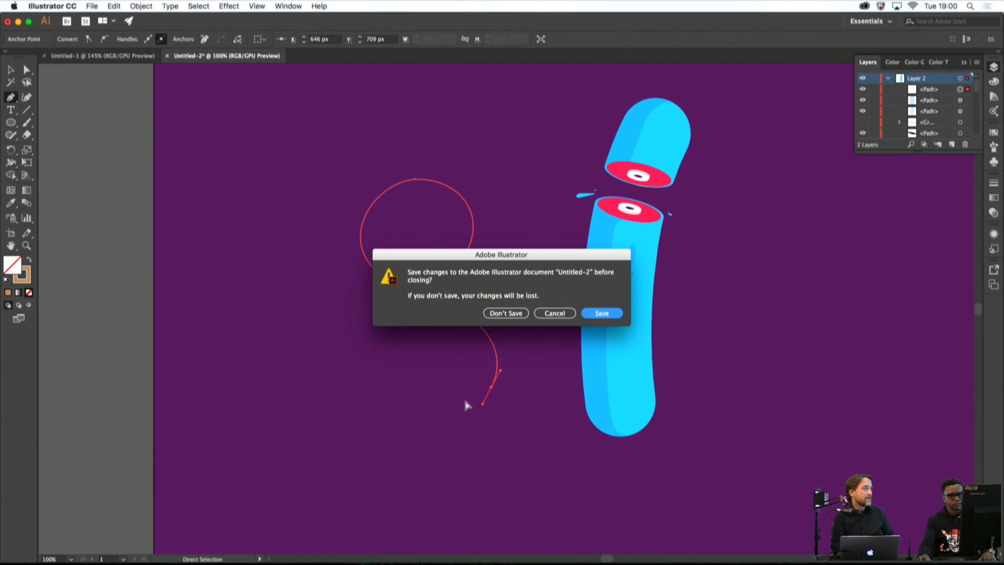
click(538, 316)
key(super+z)
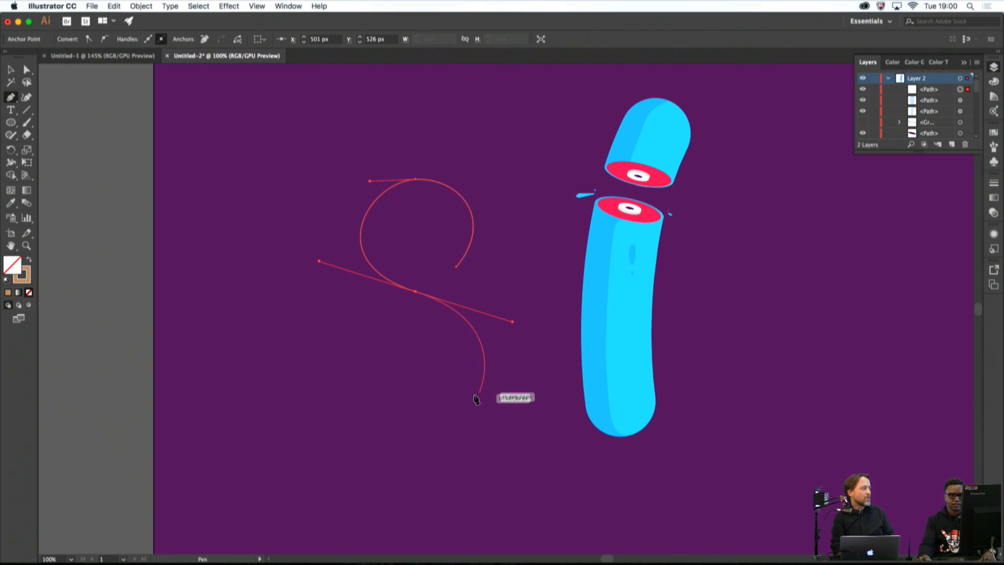
drag(474, 396, 455, 407)
key(super+w)
click(540, 315)
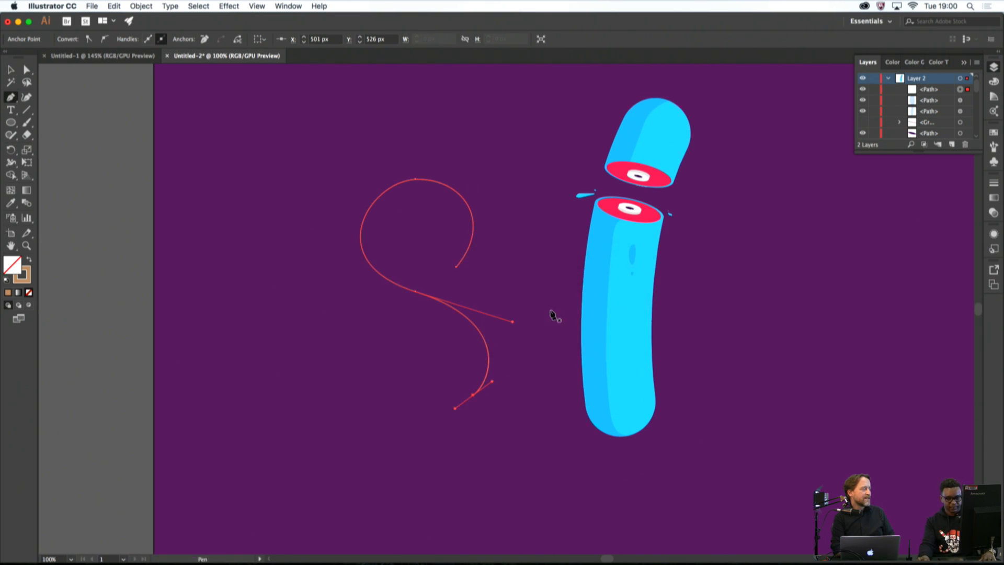
key(super+z)
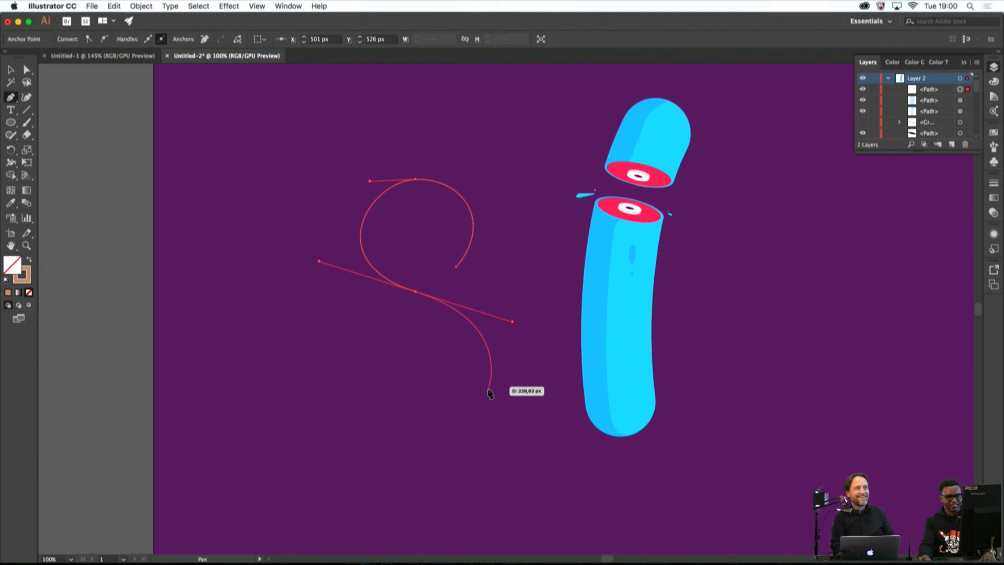
Complete the lower bowl of the S path, making the letter about 258 px wide and 453 px high, and deselect it
drag(450, 411, 413, 427)
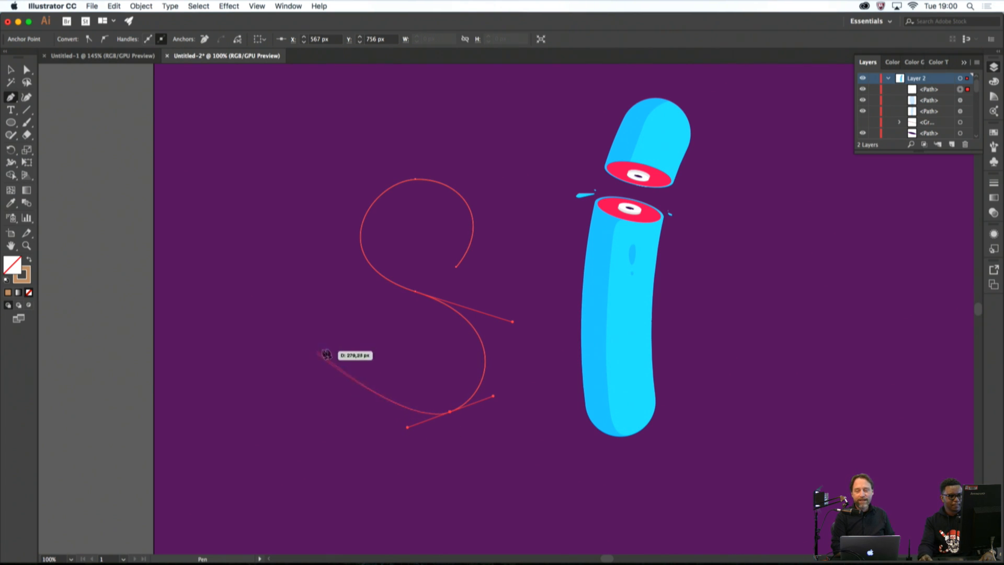
drag(351, 349, 354, 301)
super+click(497, 307)
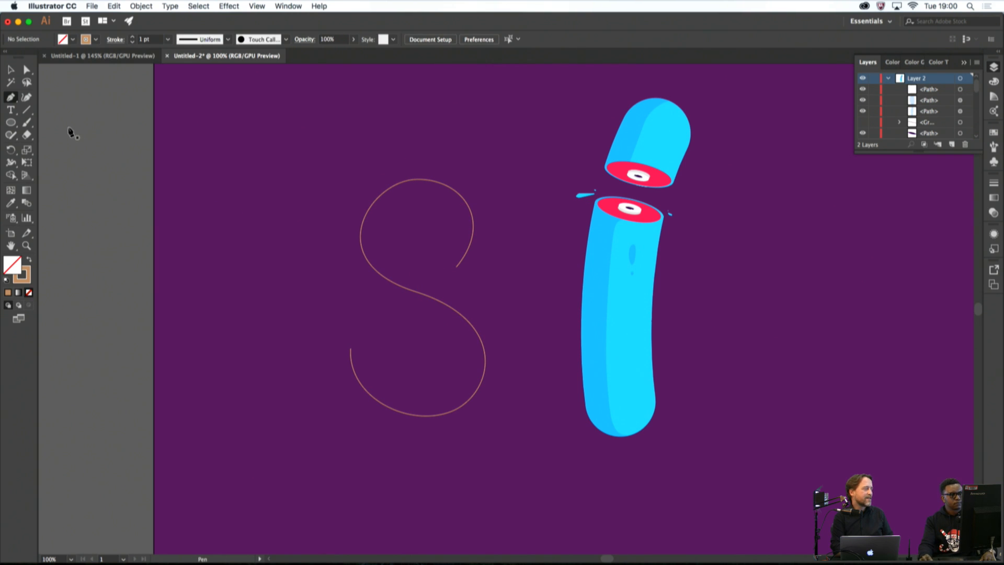
Refine the upper curve of the S by adjusting its top anchor point's direction handles with Direct Selection
click(407, 181)
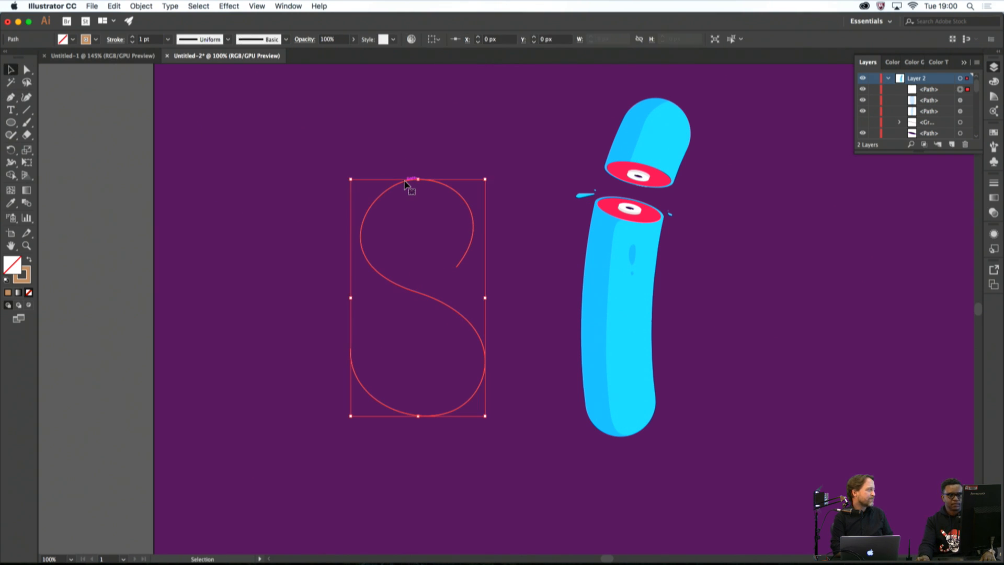
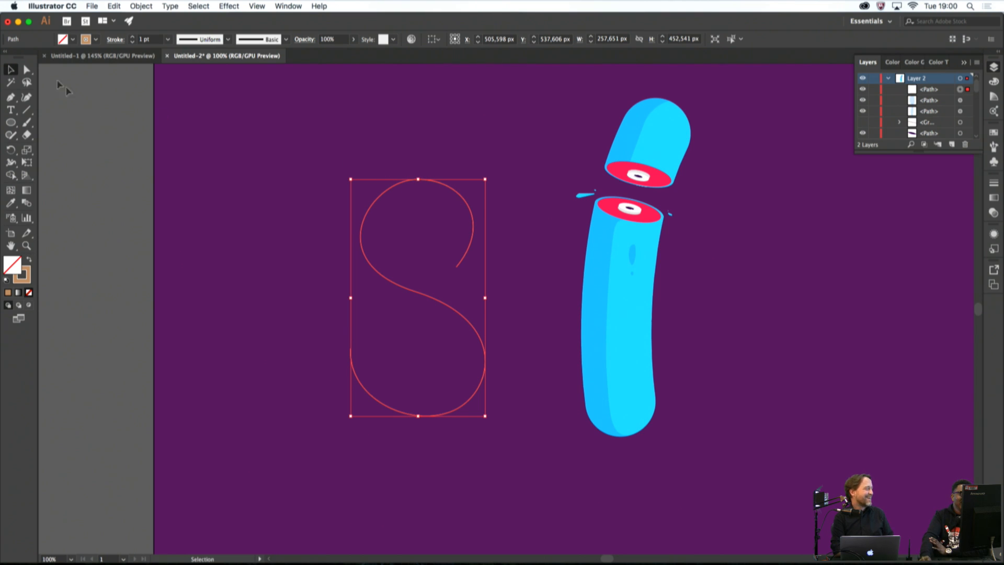
click(28, 70)
drag(411, 183, 445, 177)
click(449, 164)
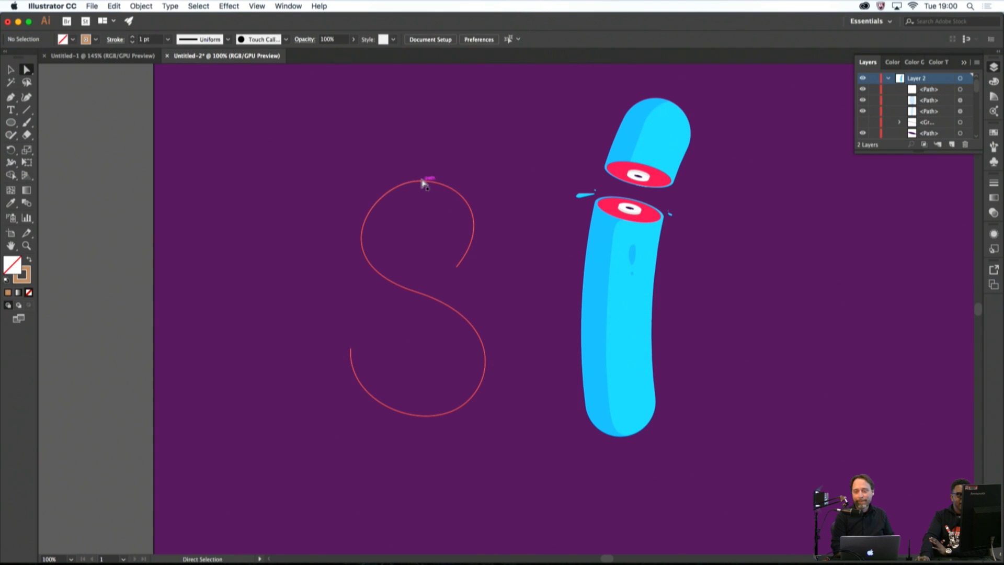
click(417, 181)
drag(373, 183, 369, 181)
click(454, 176)
click(420, 183)
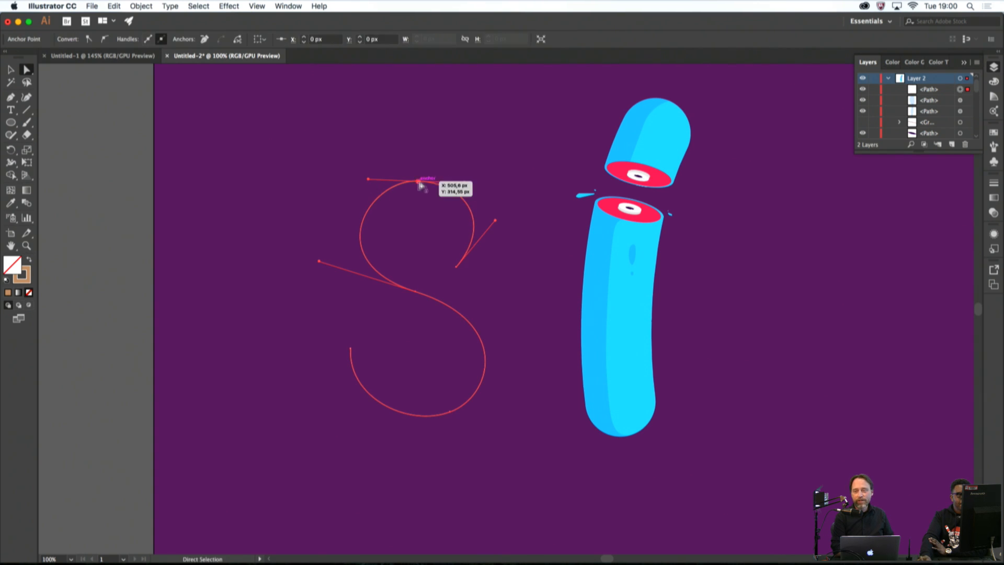
mouse_move(460, 182)
mouse_down()
mouse_move(607, 183)
mouse_move(474, 183)
mouse_up()
click(446, 291)
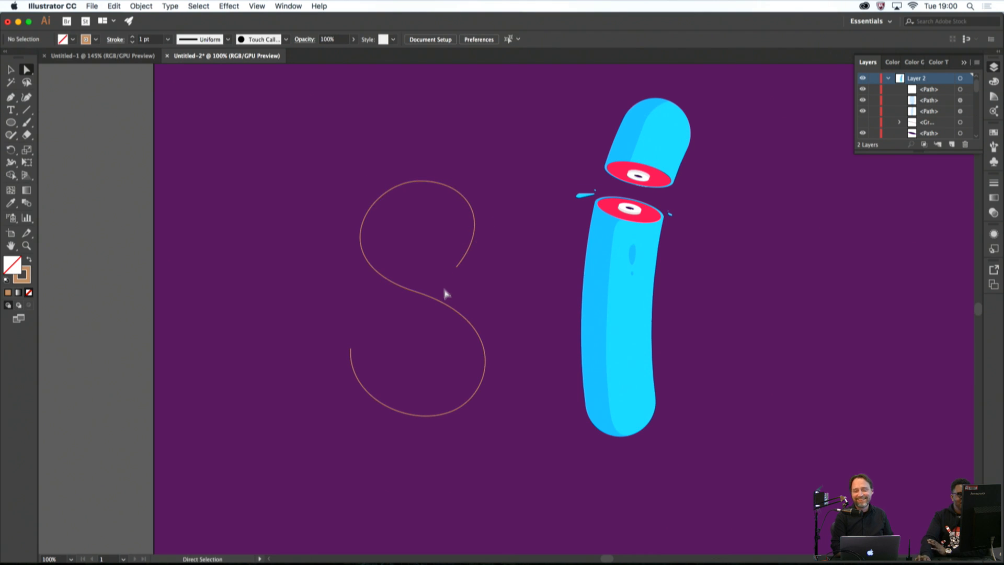
Adjust the direction handle of the S's middle anchor point, slightly narrowing the upper bowl
click(408, 287)
click(414, 290)
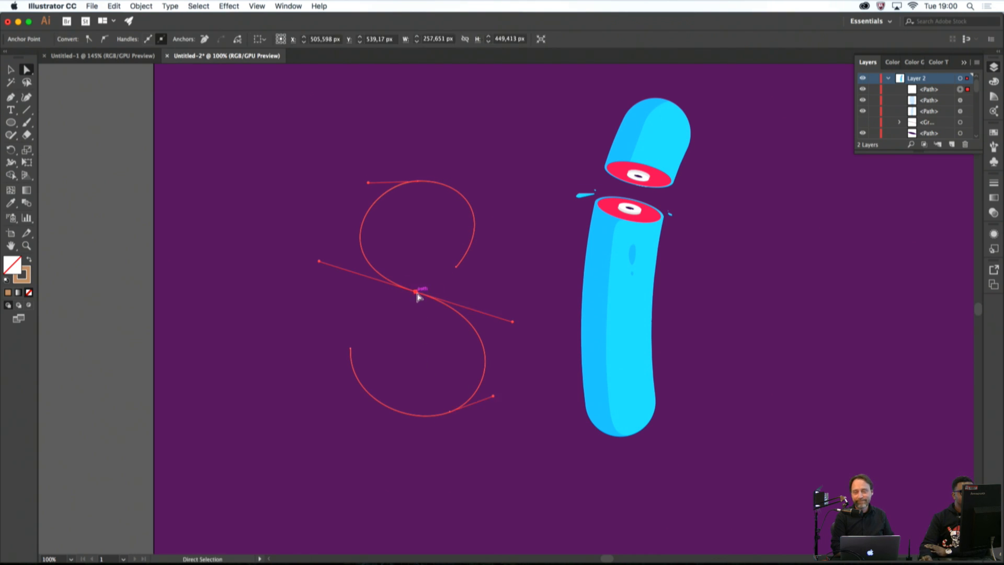
drag(320, 264, 330, 260)
click(506, 379)
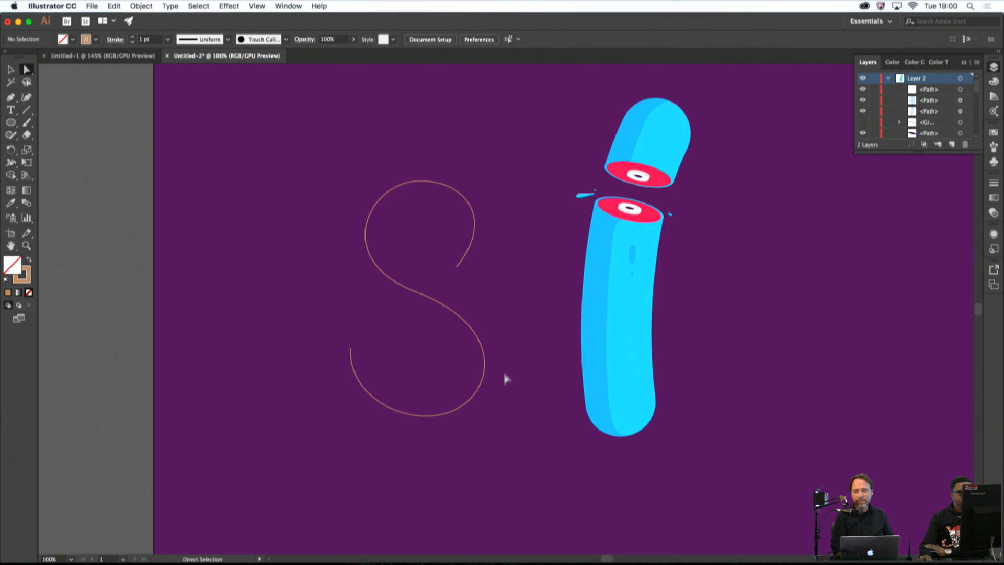
Set the stroke colour of the whole S path to white (FFFFFF)
click(388, 180)
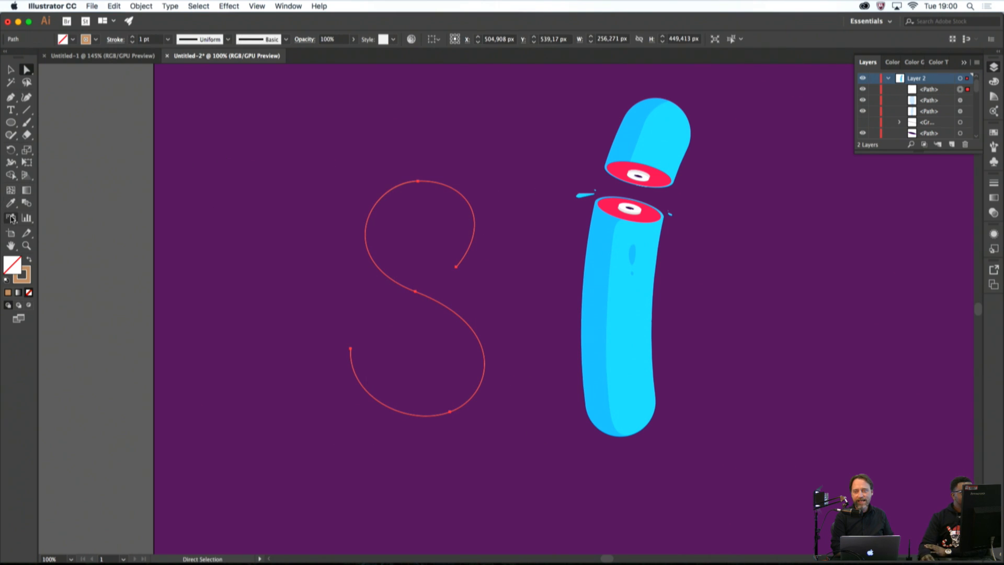
double_click(27, 271)
drag(406, 244, 350, 220)
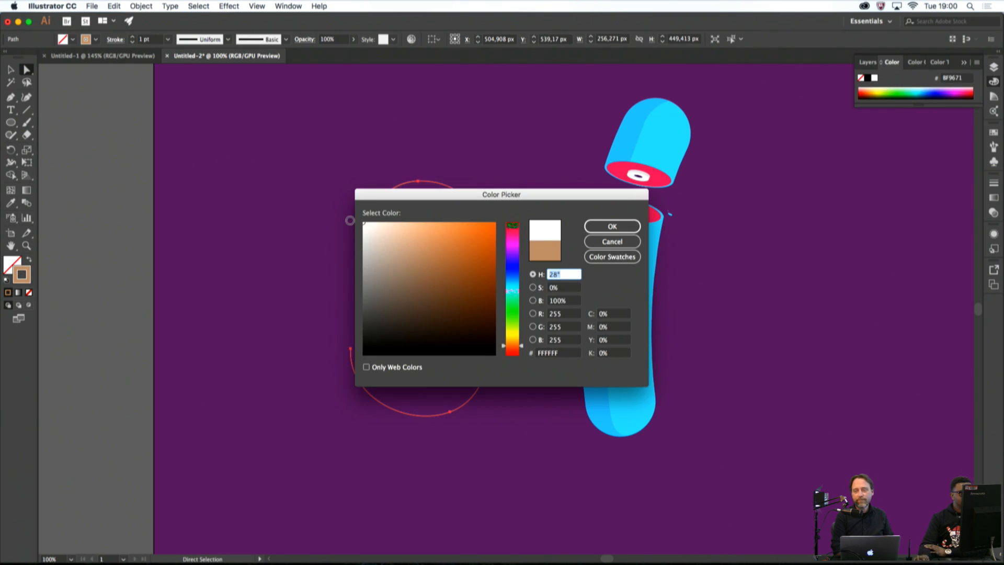
click(612, 226)
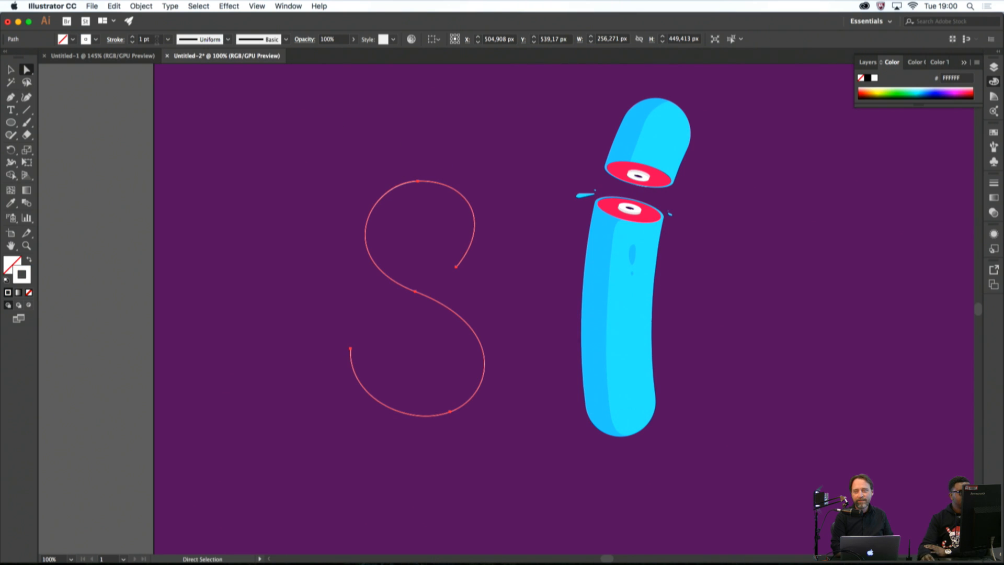
Increase the stroke weight of the S path to 33 pt
click(132, 38)
click(132, 37)
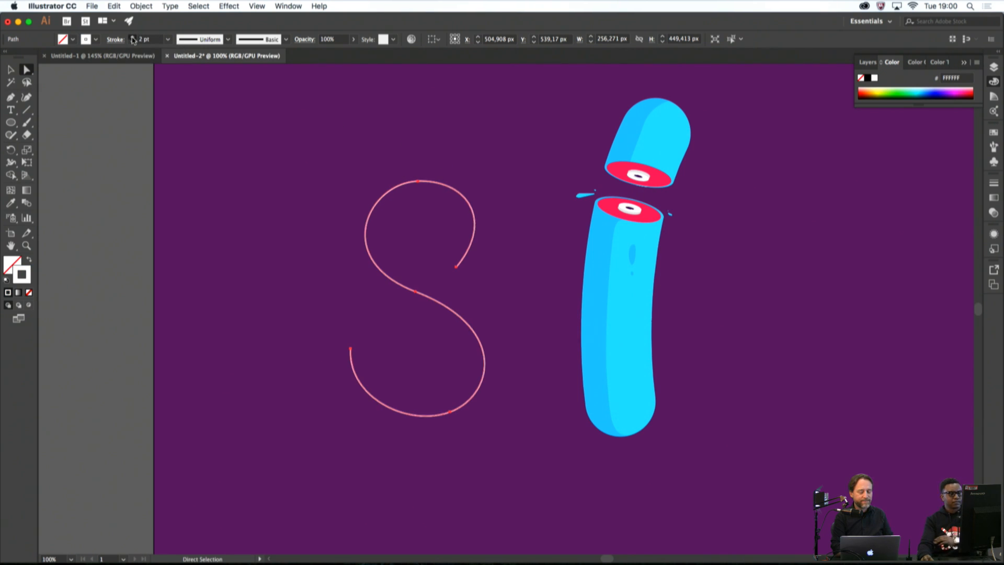
click(132, 38)
click(132, 37)
click(133, 37)
click(133, 37)
click(132, 37)
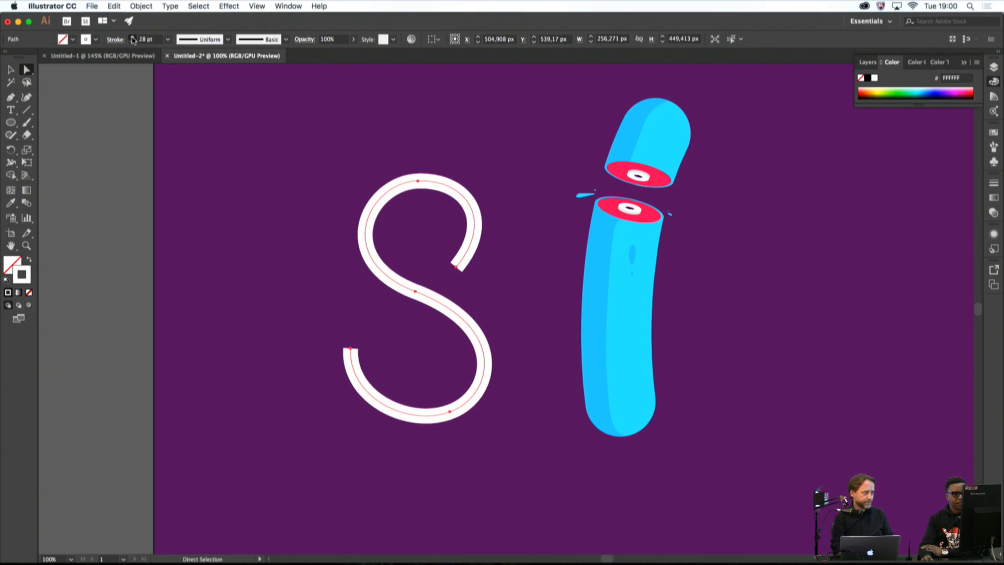
click(133, 38)
click(133, 37)
click(132, 37)
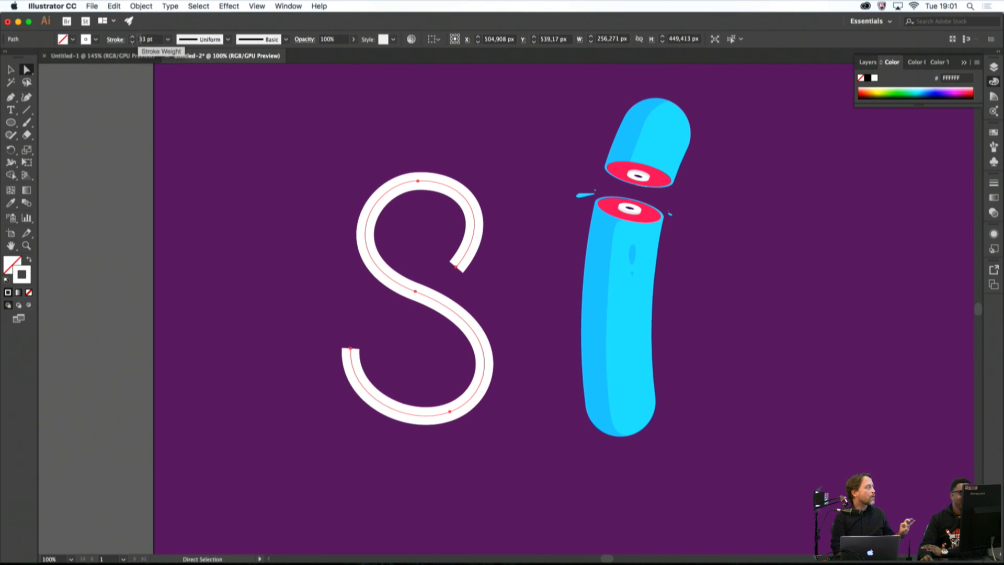
Thicken the S path's stroke to 62 pt and give its ends round caps
click(133, 41)
click(133, 42)
click(132, 41)
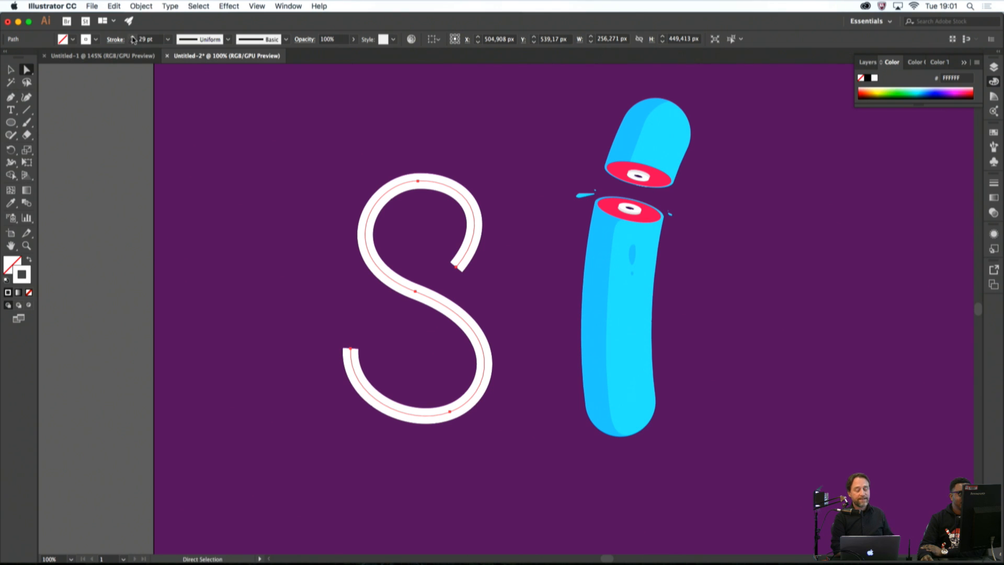
click(133, 38)
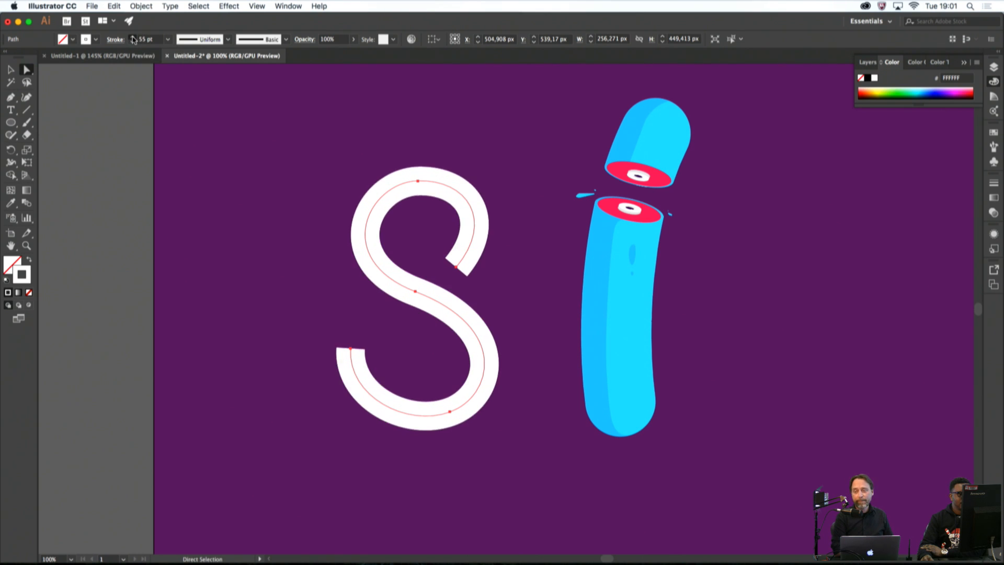
click(133, 37)
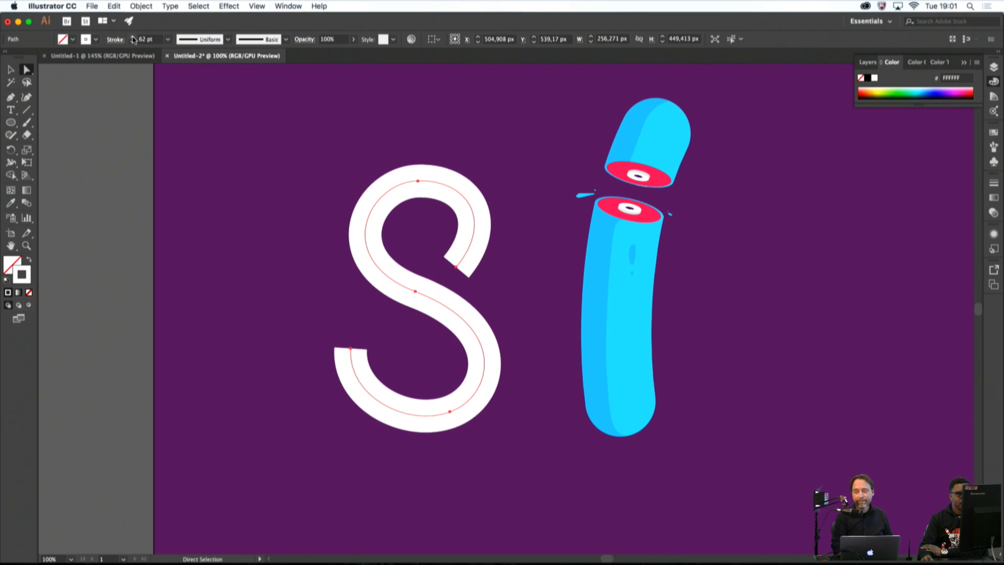
click(994, 183)
click(913, 209)
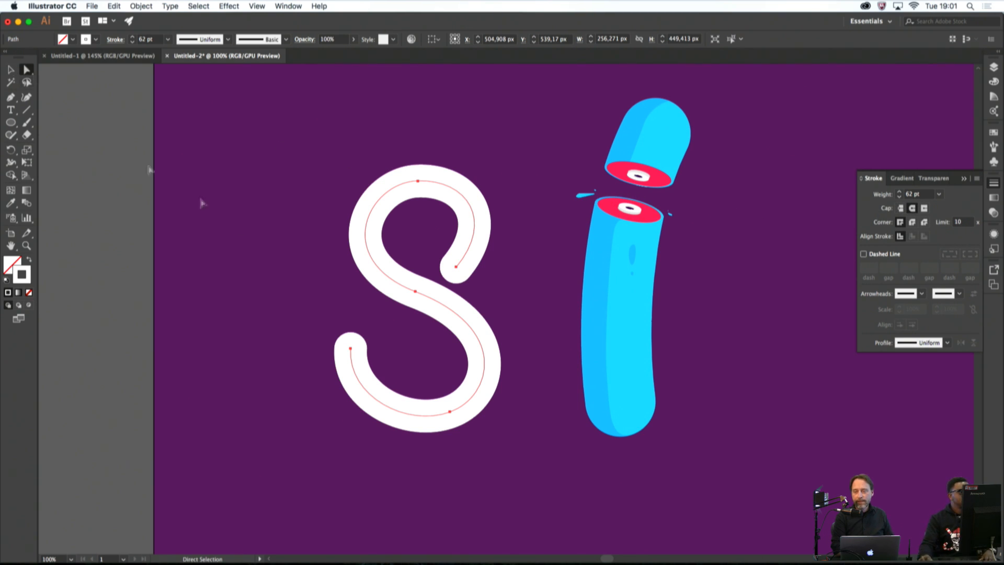
Move the S's lower end point inward and adjust the bottom and middle anchors' handles to fill out the lower bowl
drag(350, 348, 375, 334)
click(409, 428)
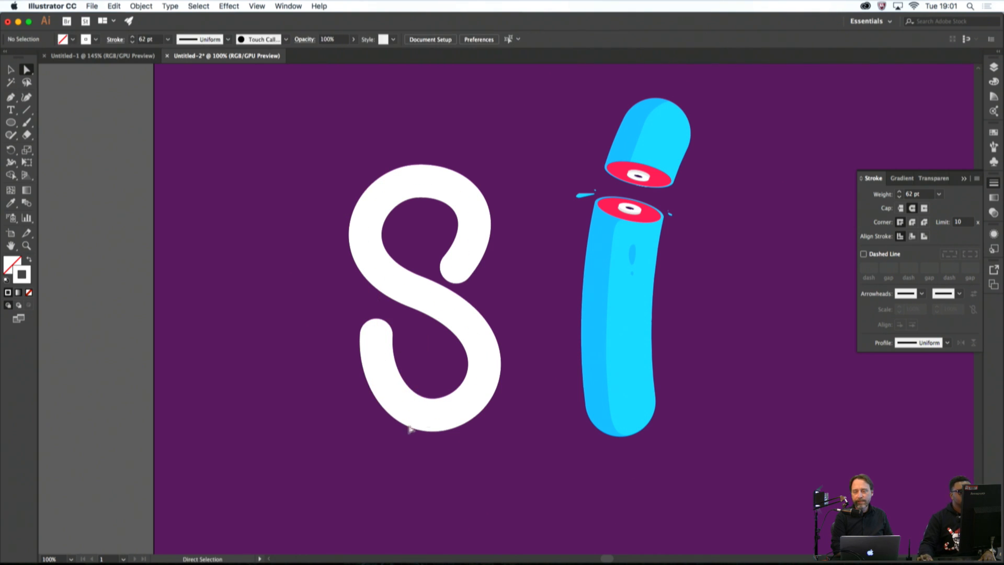
click(450, 412)
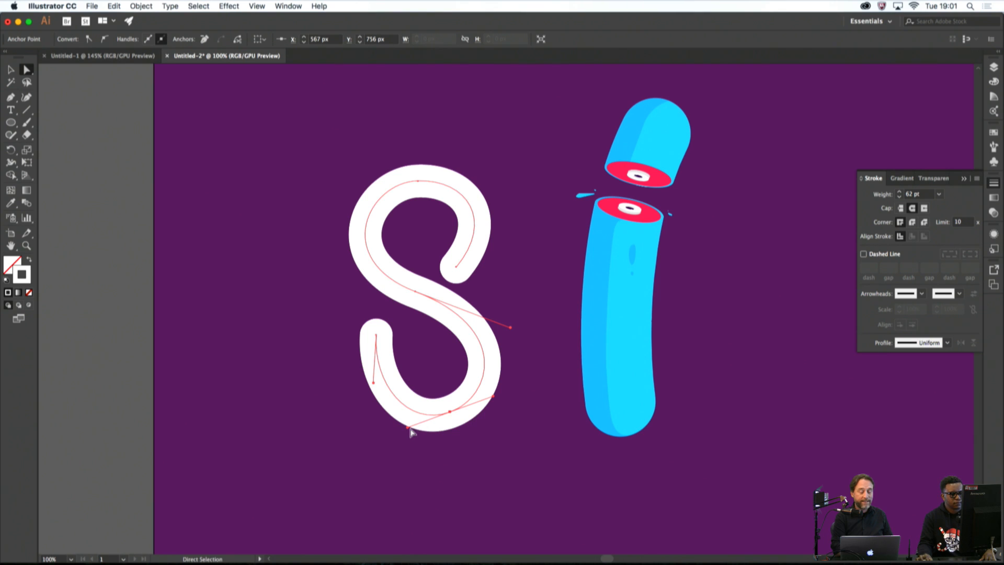
mouse_move(409, 428)
mouse_down()
mouse_move(388, 424)
mouse_move(398, 423)
mouse_up()
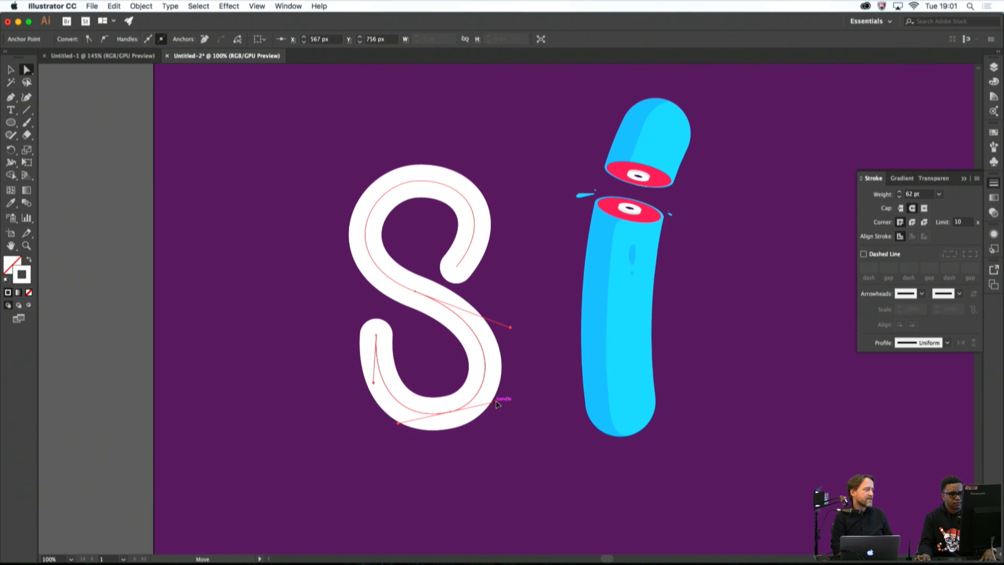
drag(497, 404, 499, 401)
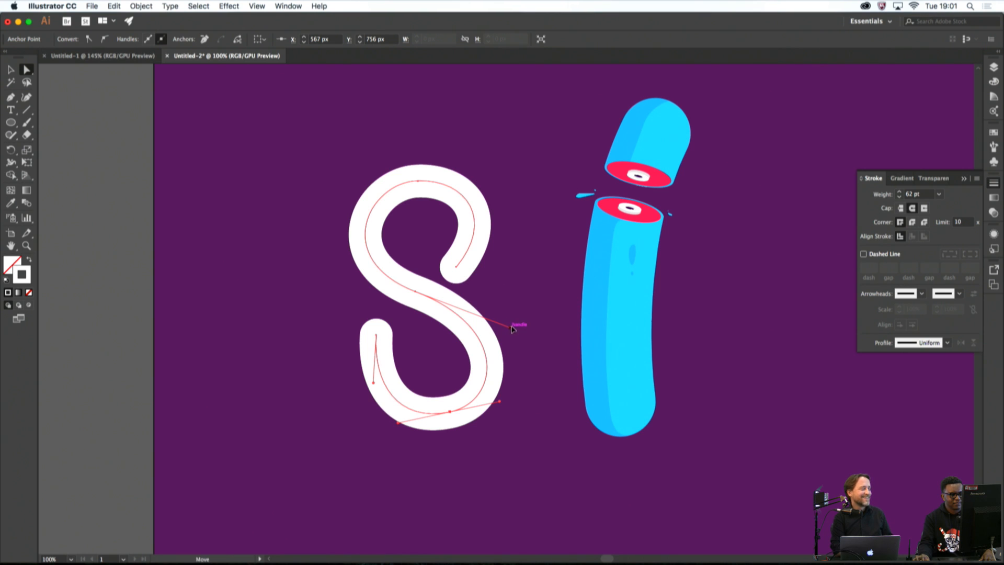
drag(512, 328, 516, 320)
Move the S's upper end point outward and up, adjusting its handle and the top anchor's right handle to reshape the upper curve
drag(456, 268, 462, 264)
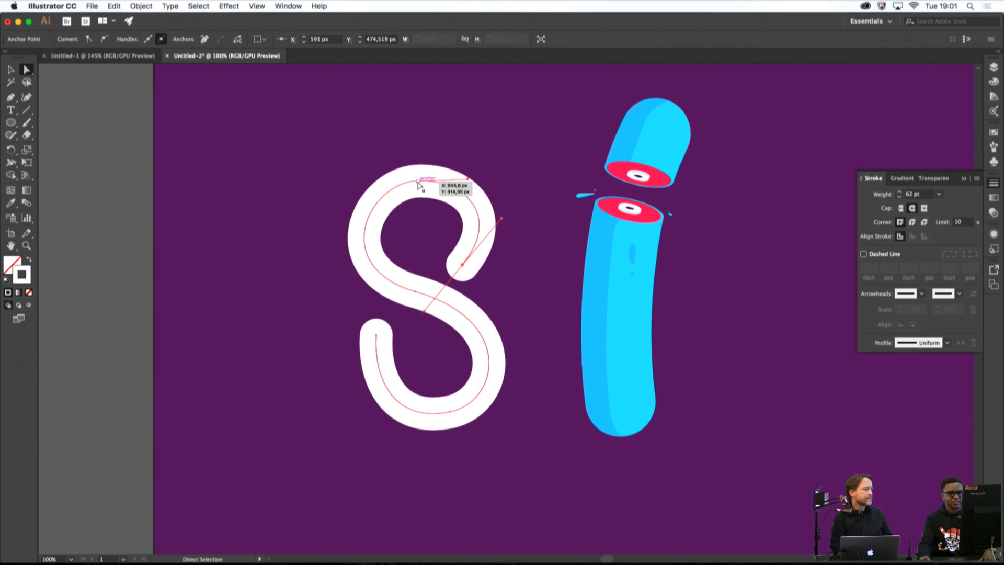
click(418, 181)
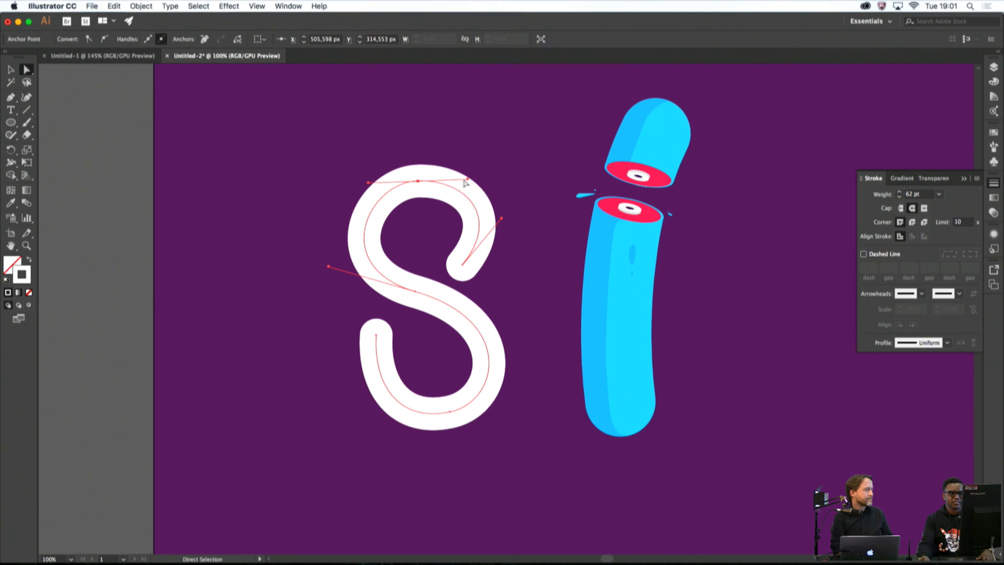
drag(467, 179, 472, 178)
click(515, 186)
drag(462, 268, 473, 258)
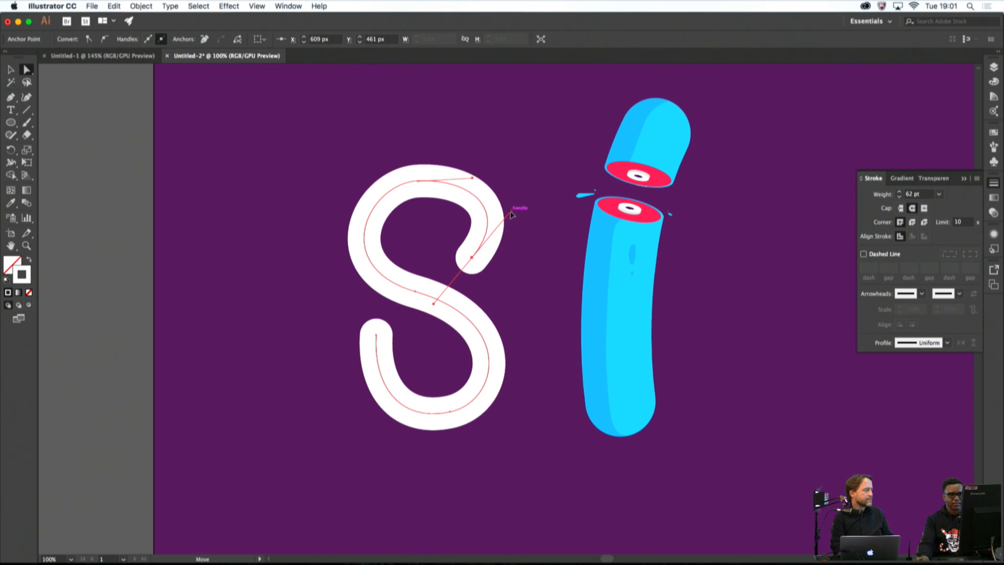
mouse_move(511, 212)
mouse_down()
mouse_move(578, 206)
mouse_move(500, 211)
mouse_up()
drag(418, 181, 467, 181)
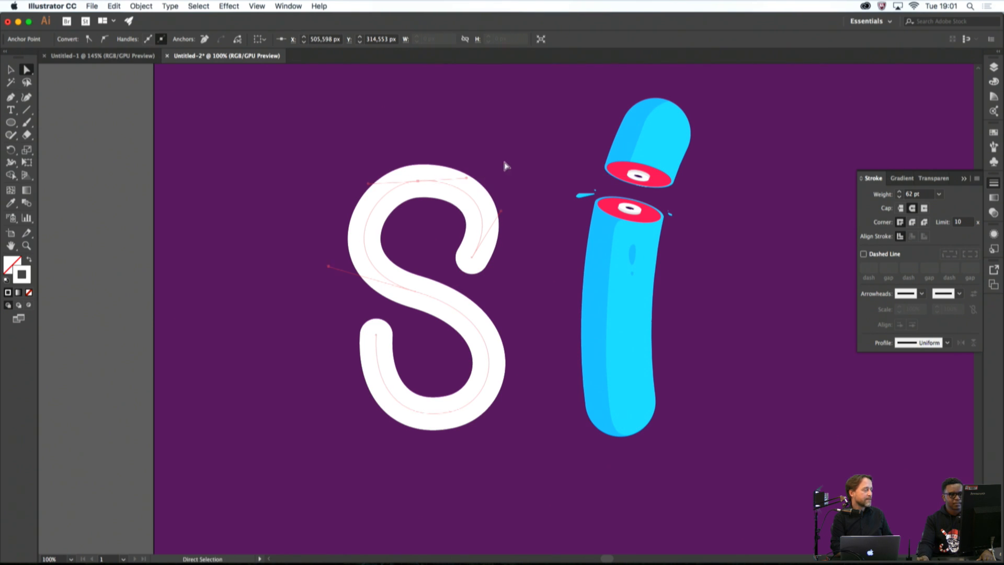
click(506, 164)
Move the S's lower end point slightly outward and lengthen the top anchor's left handle to widen the upper bowl
drag(376, 334, 364, 338)
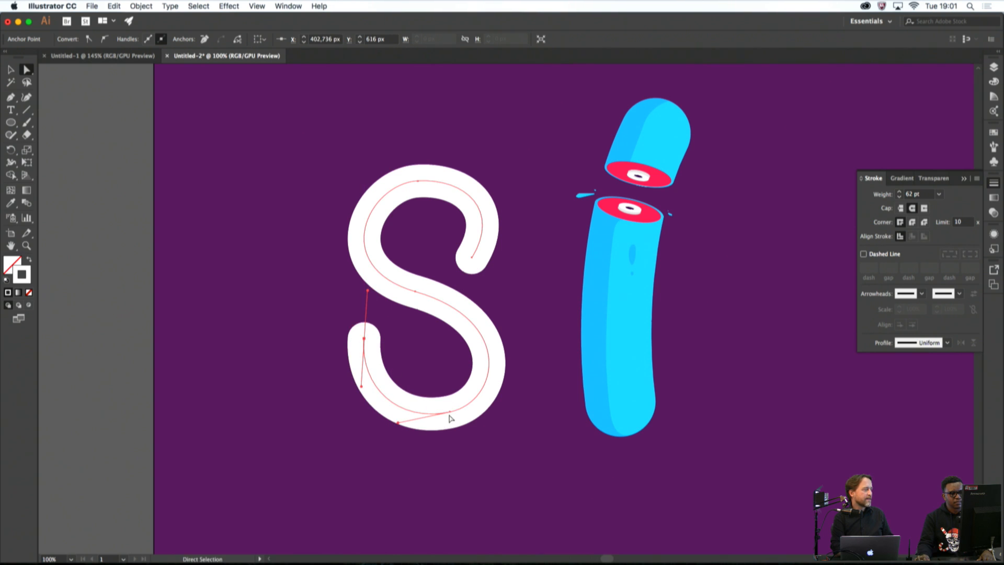
click(417, 181)
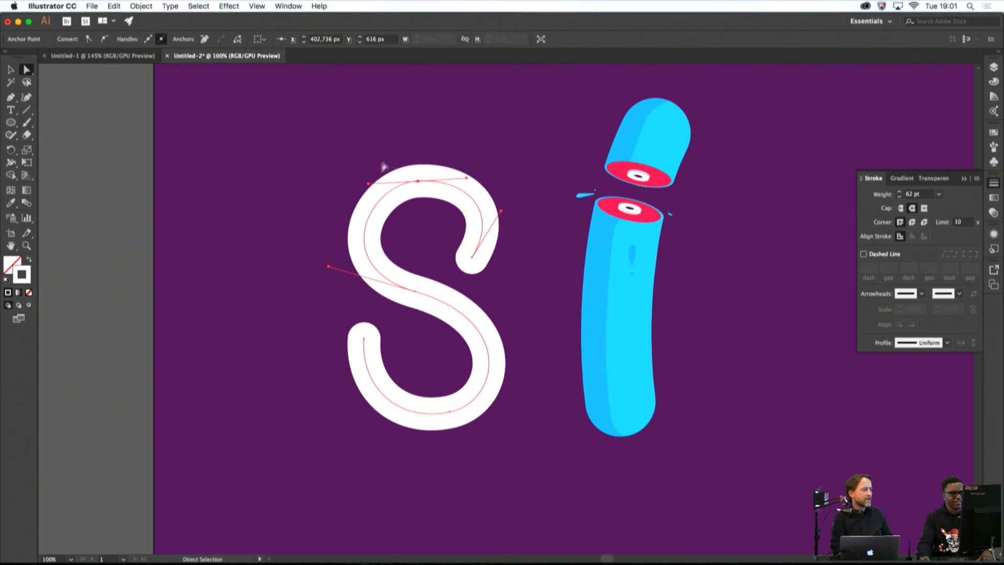
drag(369, 184, 362, 183)
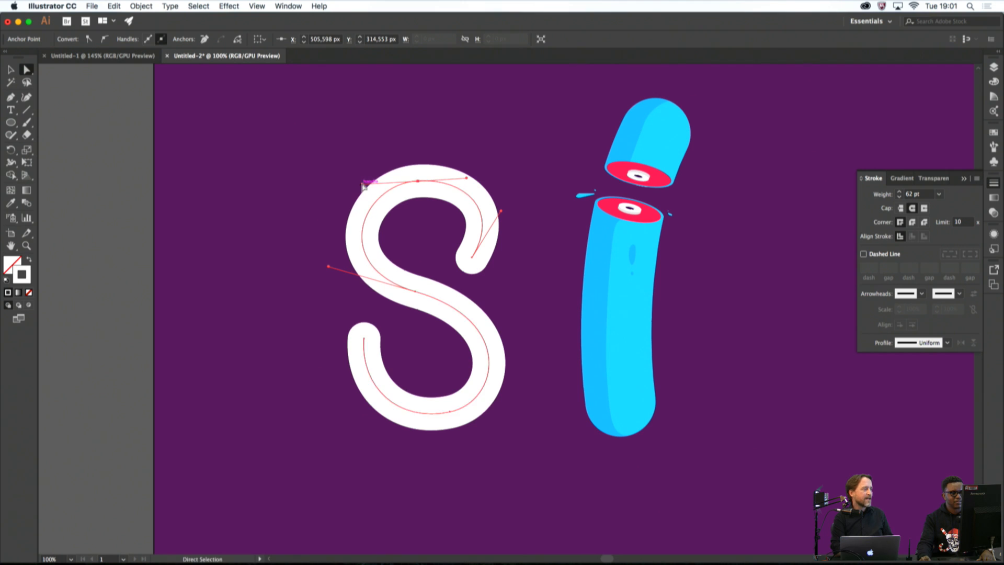
key(super+shift+a)
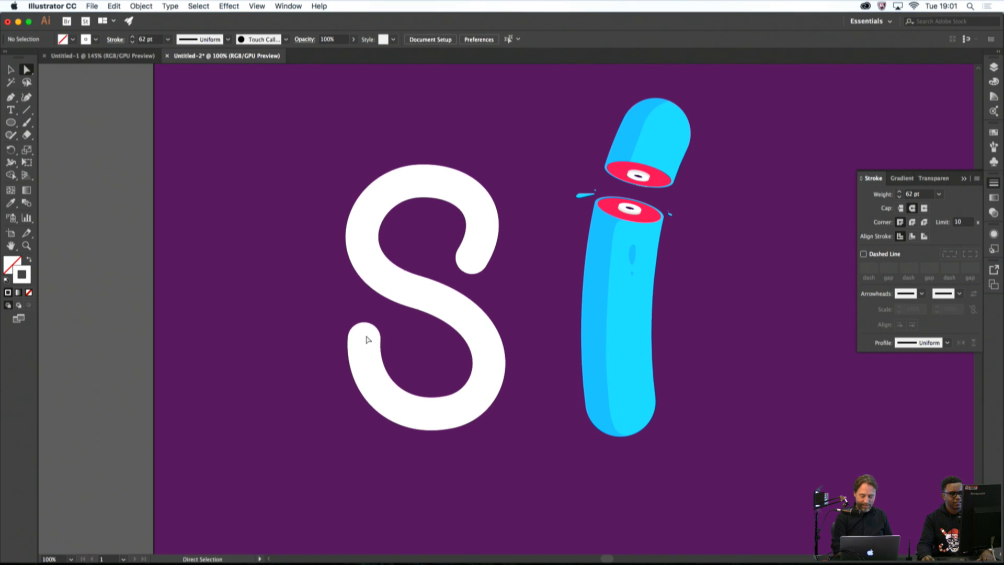
Lower the S's bottom anchor, reposition the lower end point, and adjust their handles so the lower tip curls inward
drag(368, 340, 352, 337)
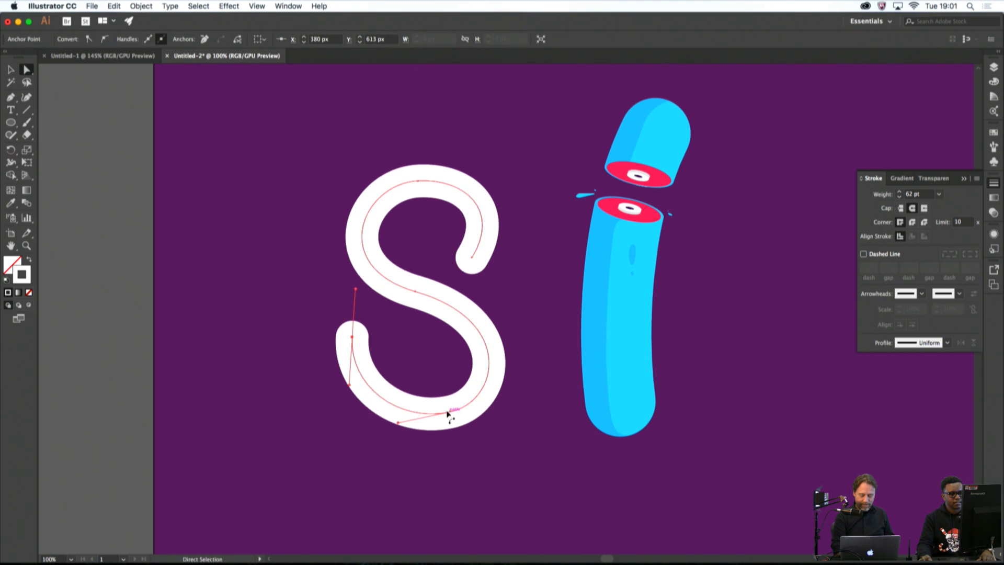
drag(447, 413, 379, 436)
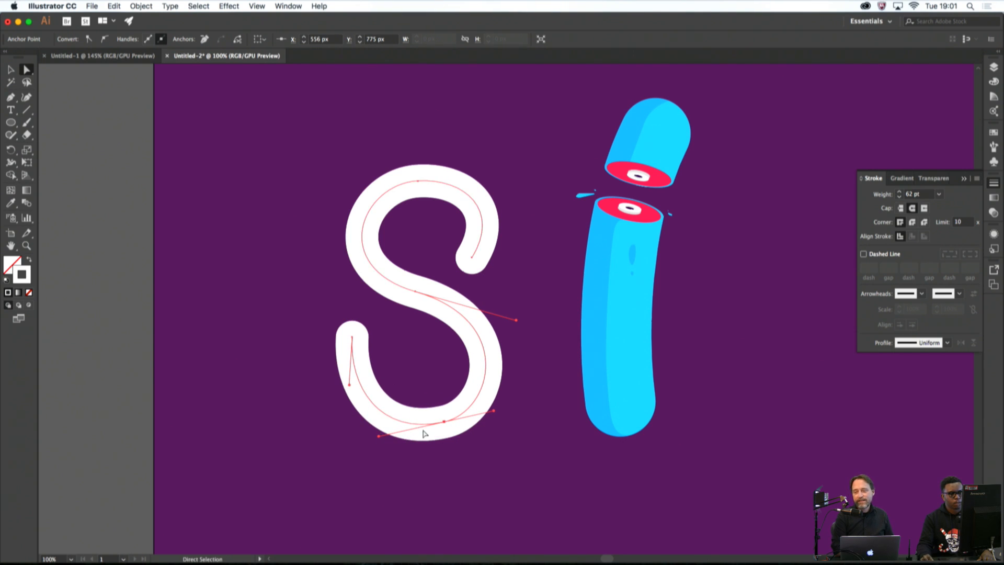
click(522, 411)
drag(352, 337, 359, 334)
drag(364, 288, 379, 281)
drag(378, 438, 373, 443)
click(501, 429)
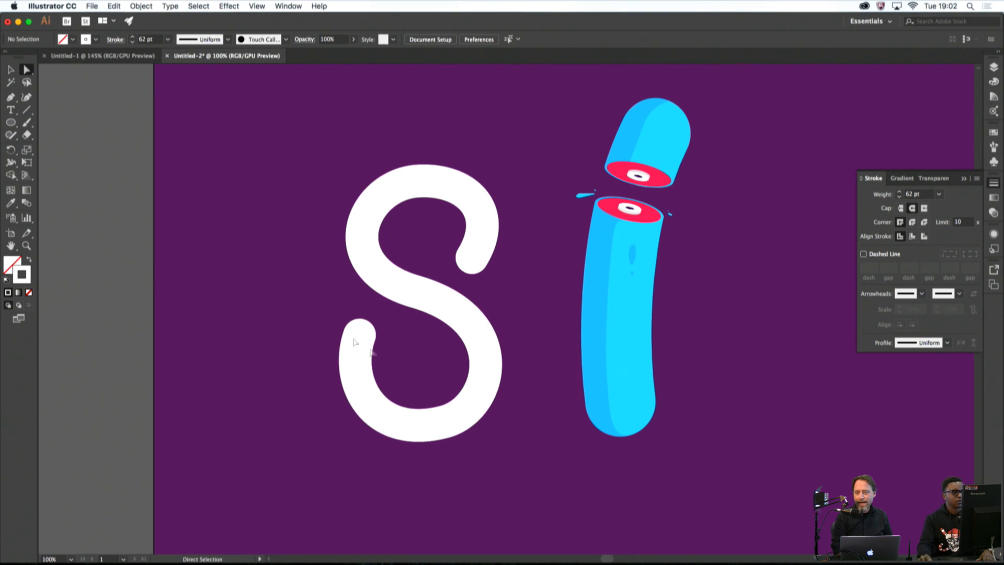
click(10, 98)
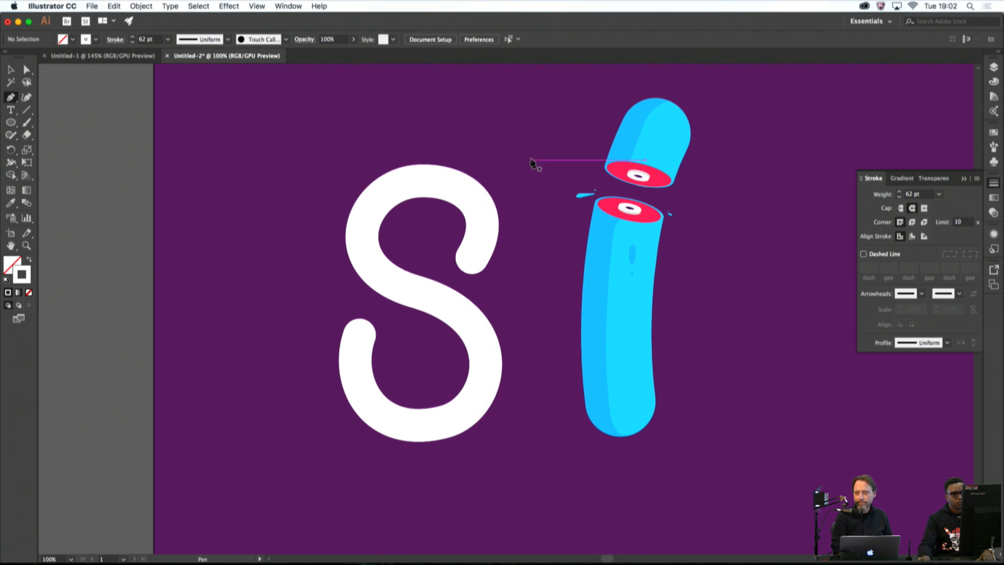
drag(531, 201, 531, 224)
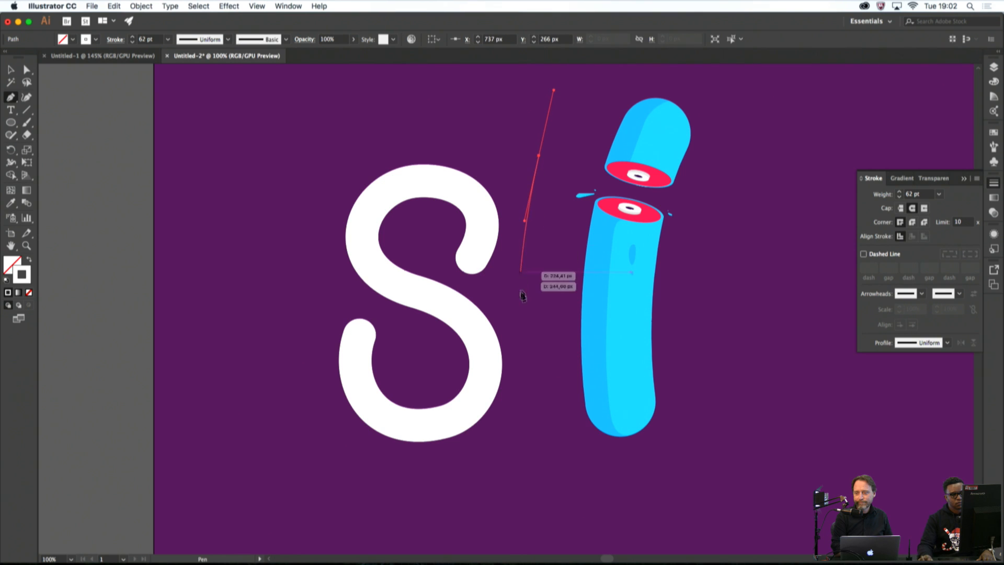
drag(513, 312, 529, 343)
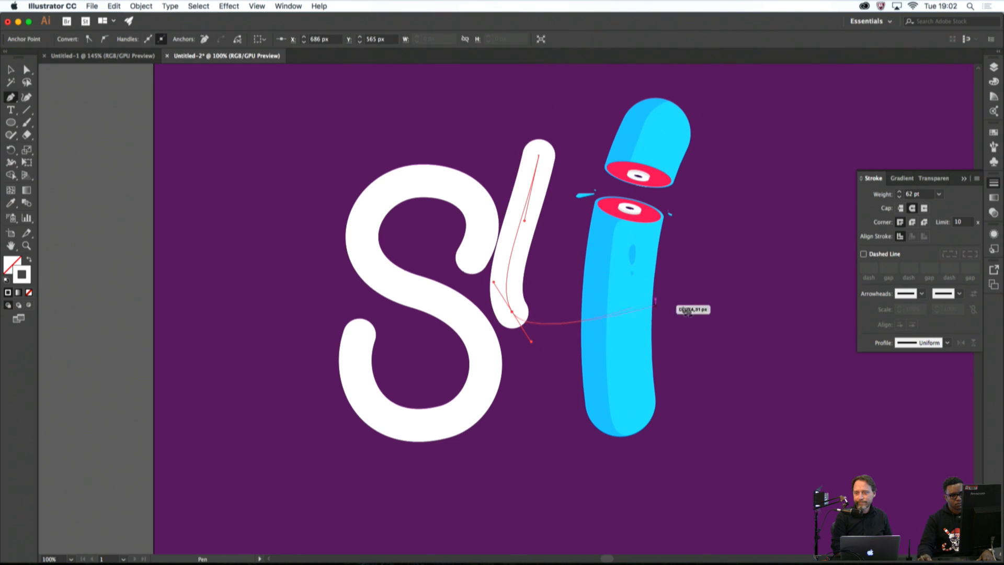
drag(707, 307, 758, 330)
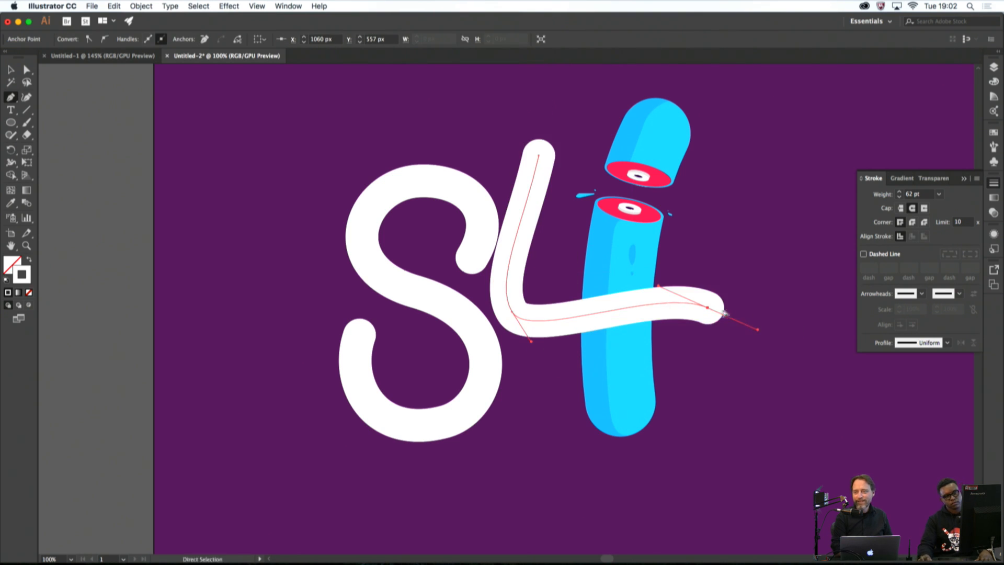
key(super+w)
click(564, 315)
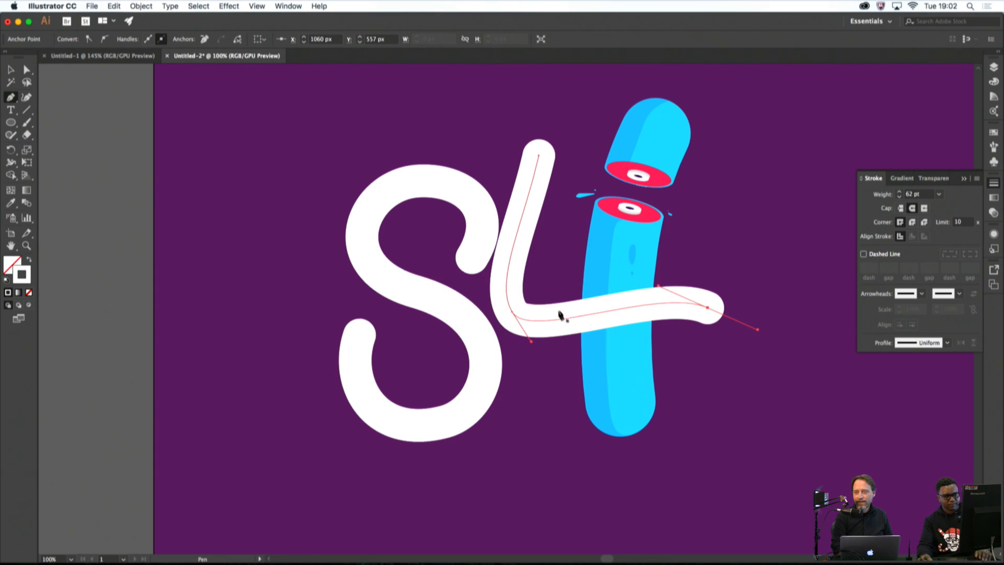
key(super+z)
key(super+z)
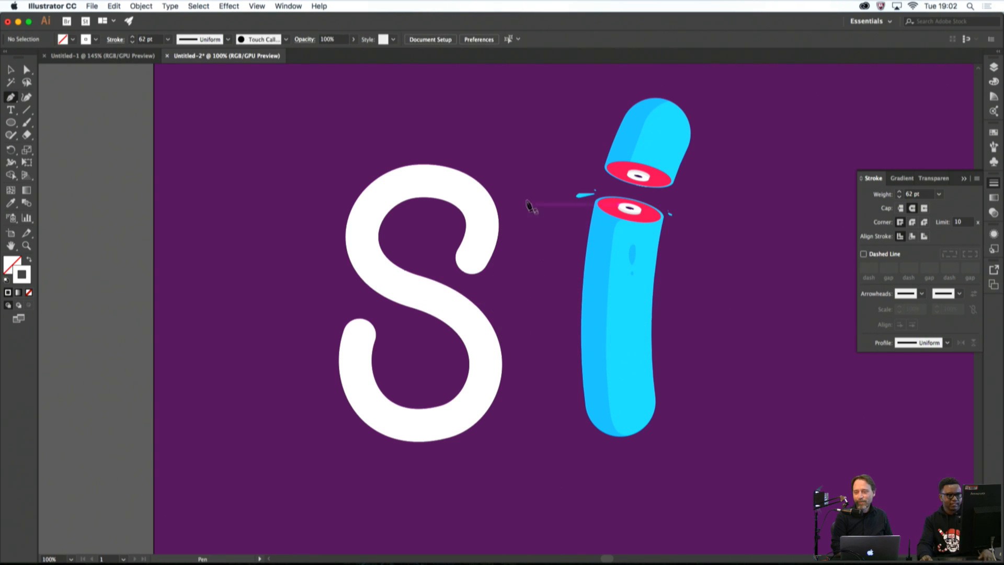
Draw the curved stem and short foot of a letter L between the S and the blue finger with the Pen tool
drag(536, 167, 539, 168)
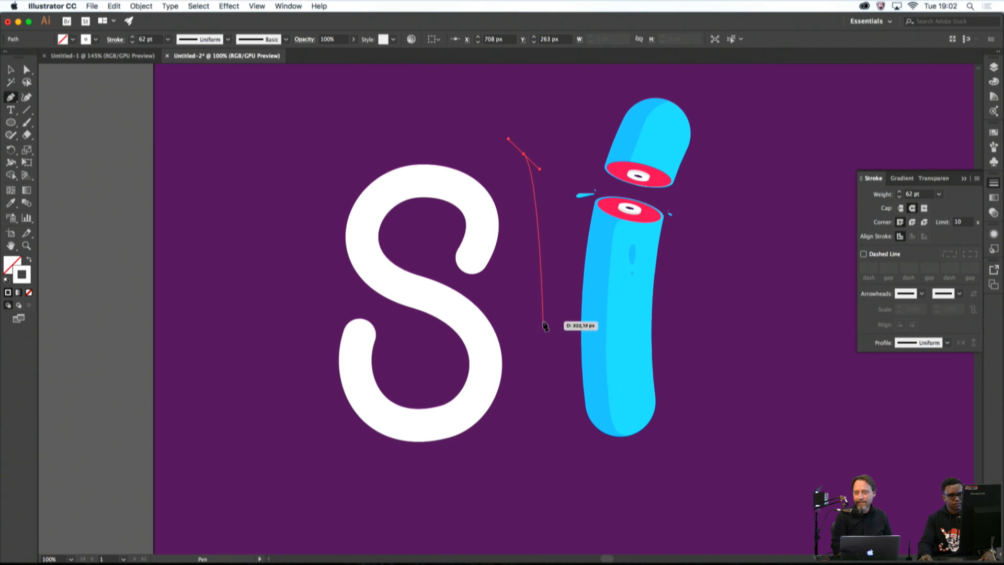
drag(544, 322, 525, 408)
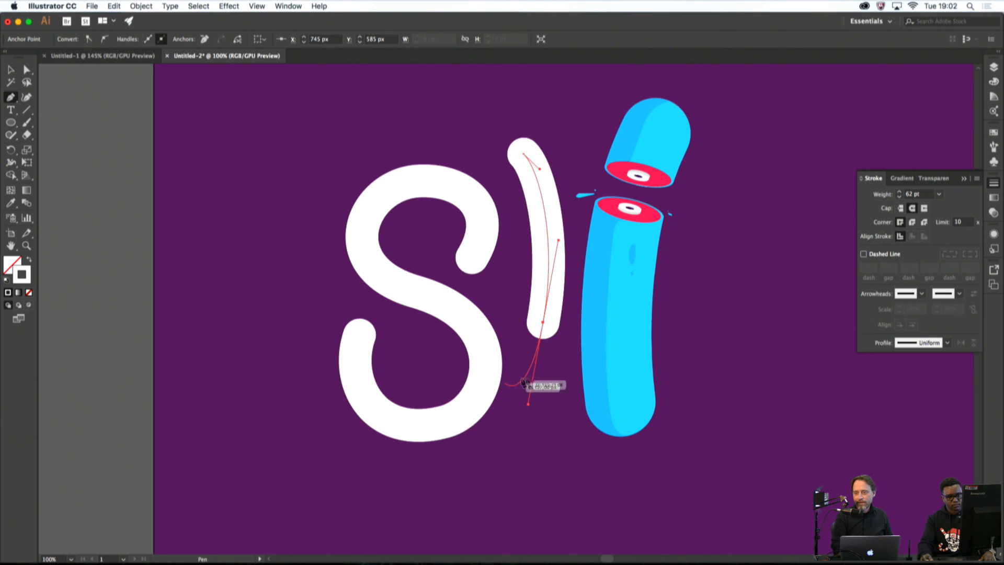
drag(550, 372, 596, 364)
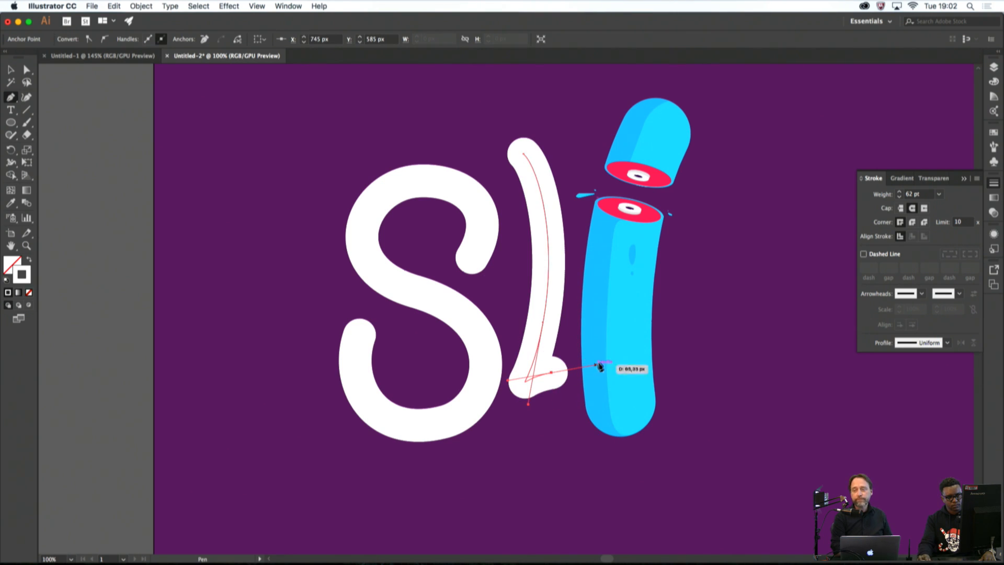
drag(731, 370, 735, 370)
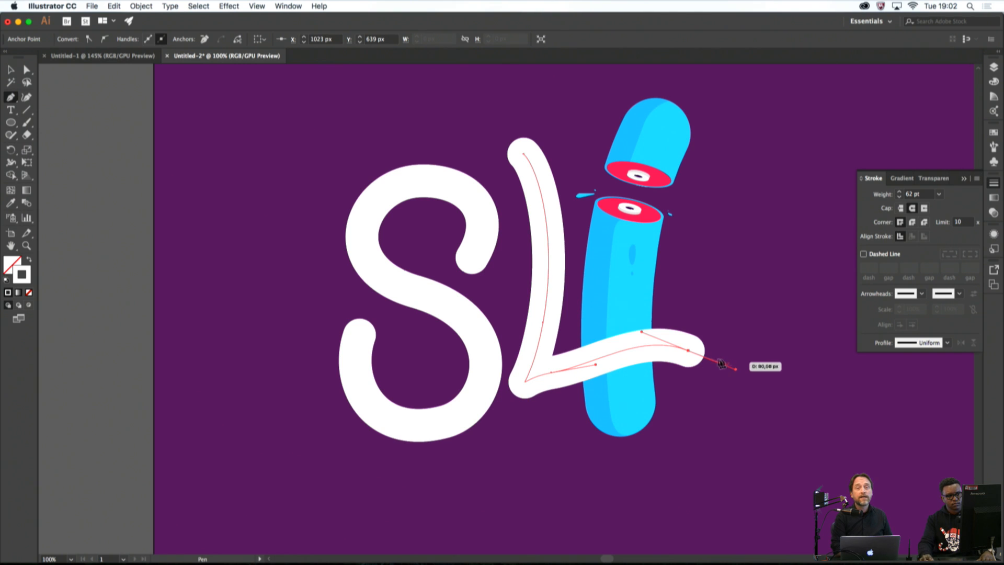
key(super+w)
click(568, 316)
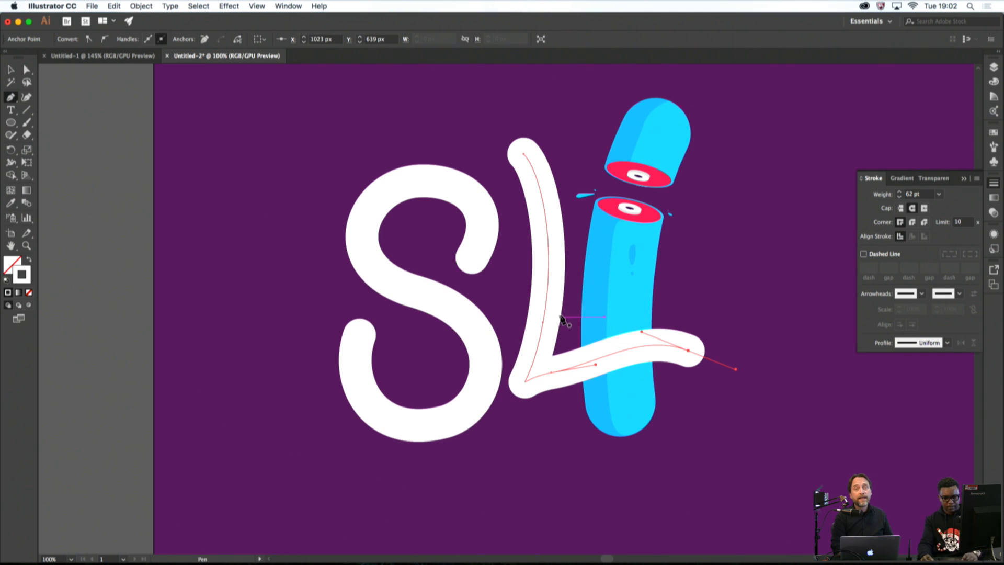
key(super+z)
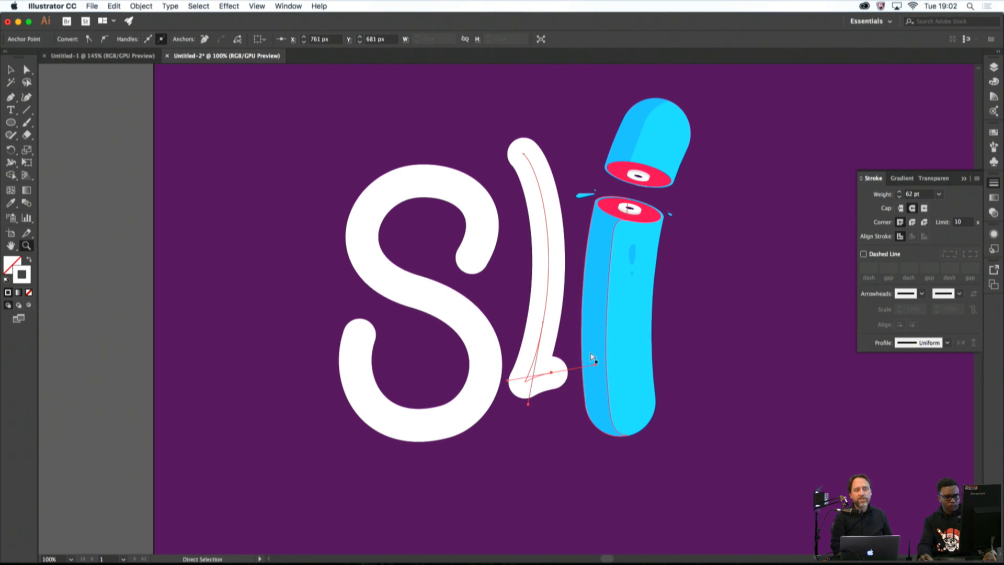
key(super+z)
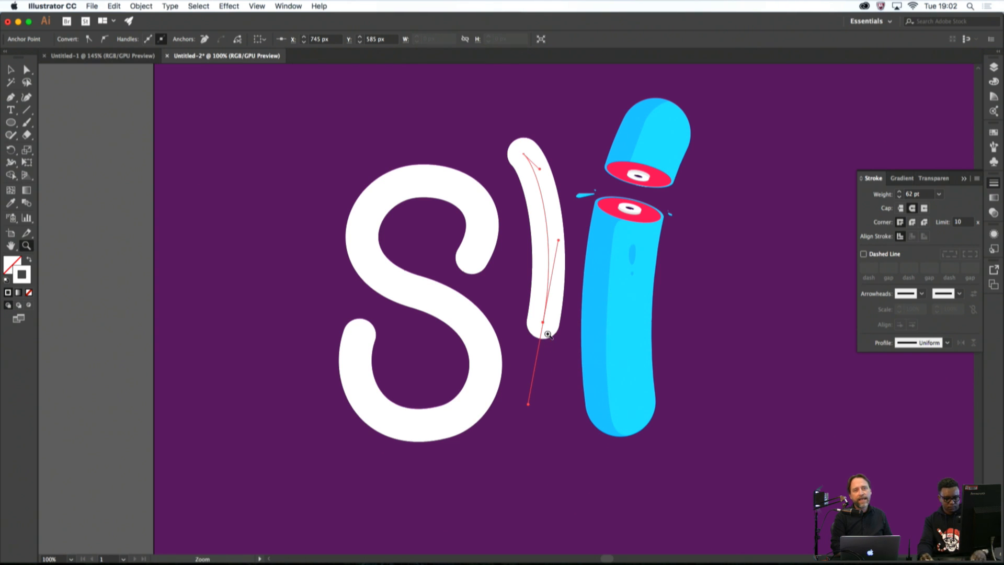
click(141, 6)
mouse_move(116, 8)
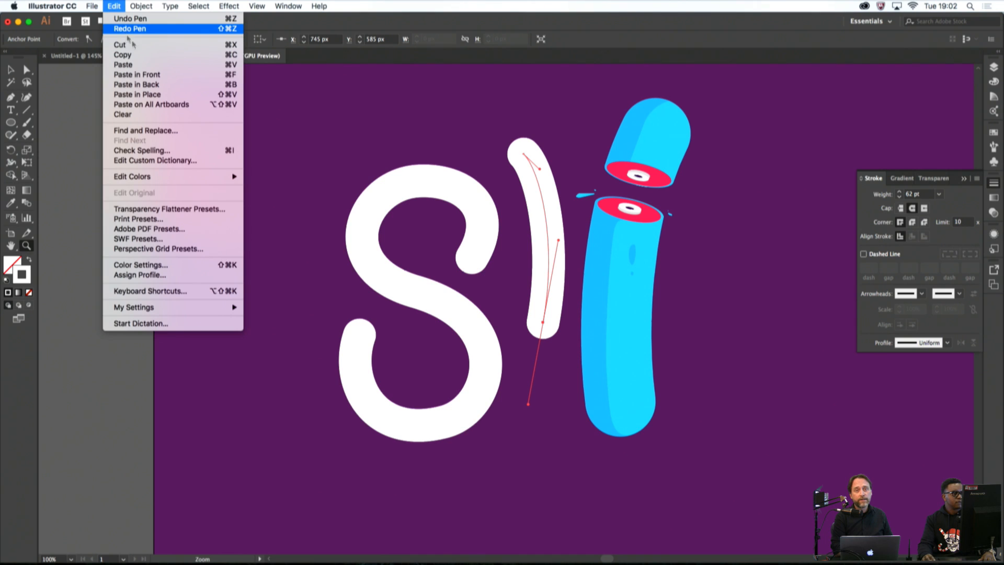
click(130, 29)
Extend the L's foot in a gentle upward arc across the blue finger to its far side and finish the path
key(p)
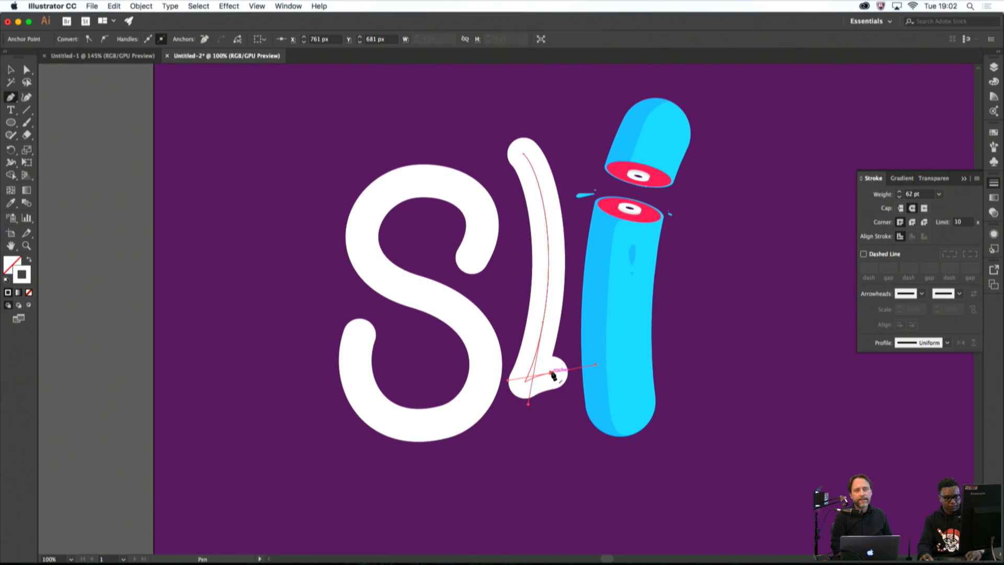
click(551, 372)
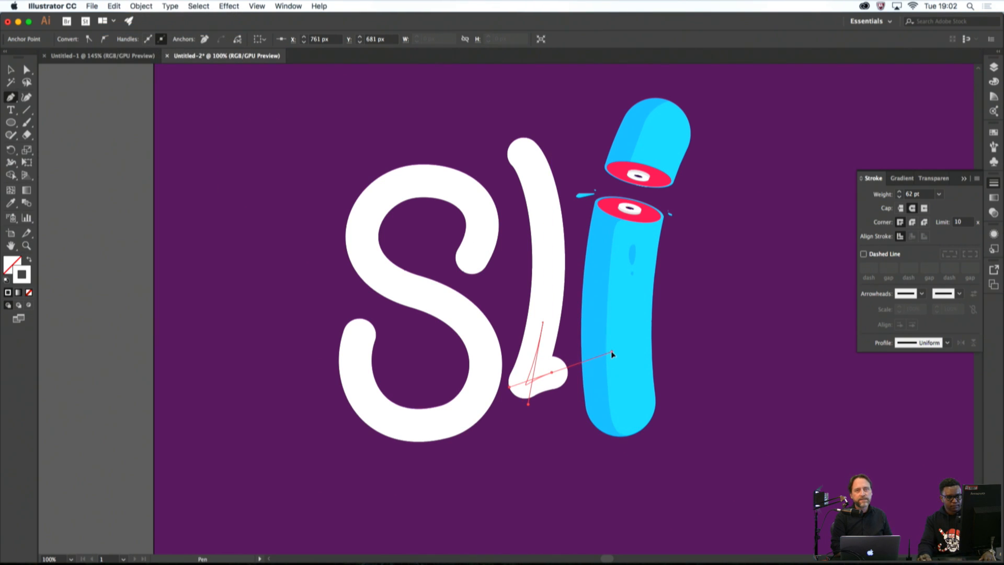
drag(736, 377, 775, 392)
super+click(760, 358)
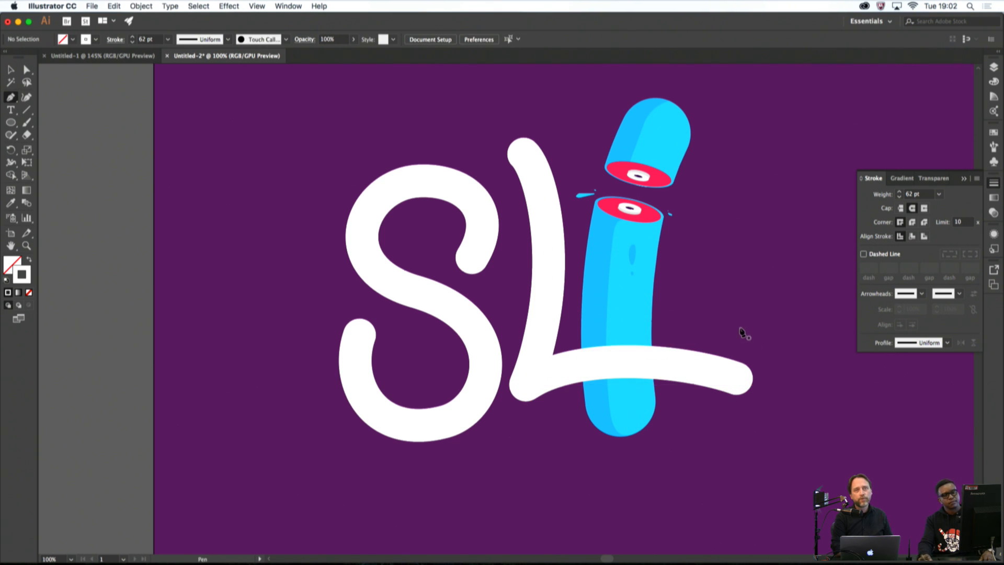
scroll(737, 328, down, 4)
scroll(733, 330, up, 2)
scroll(733, 329, up, 2)
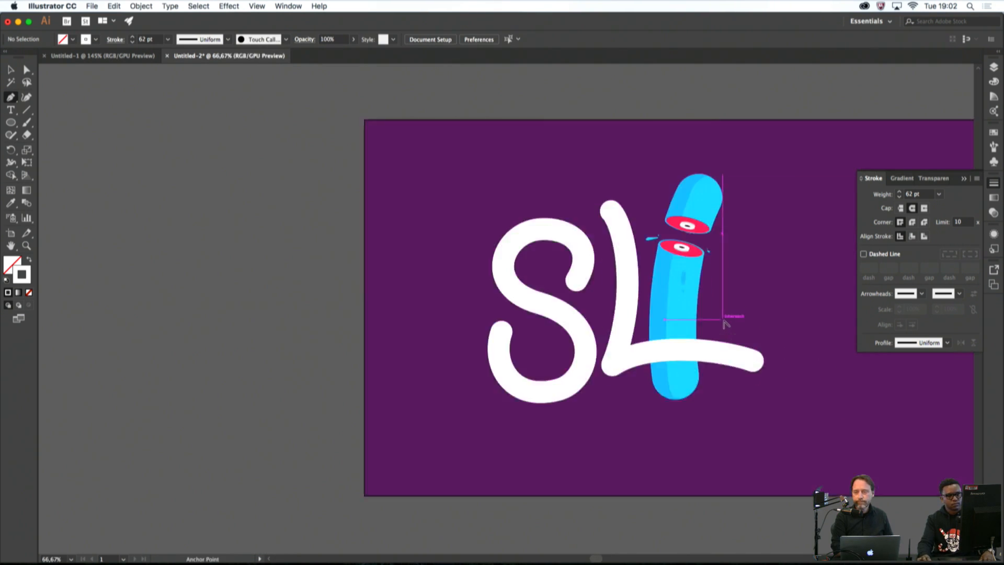
drag(706, 286, 662, 300)
click(708, 326)
key(space)
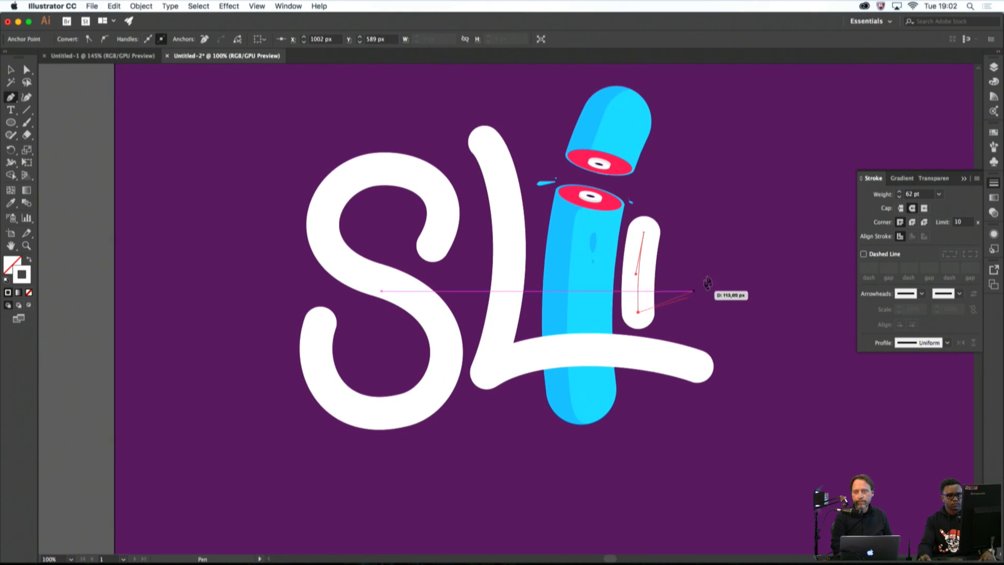
super+click(709, 274)
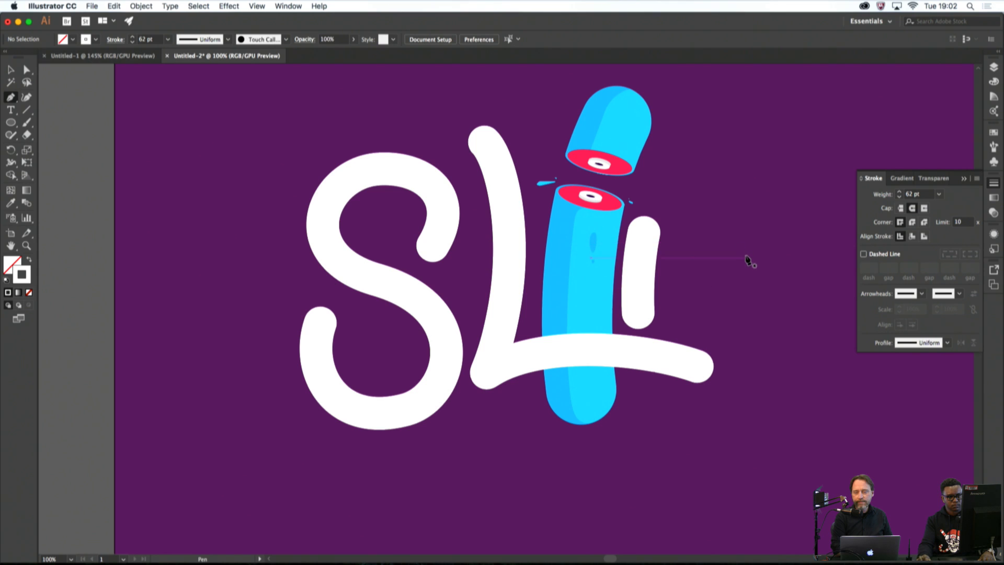
drag(737, 179, 731, 167)
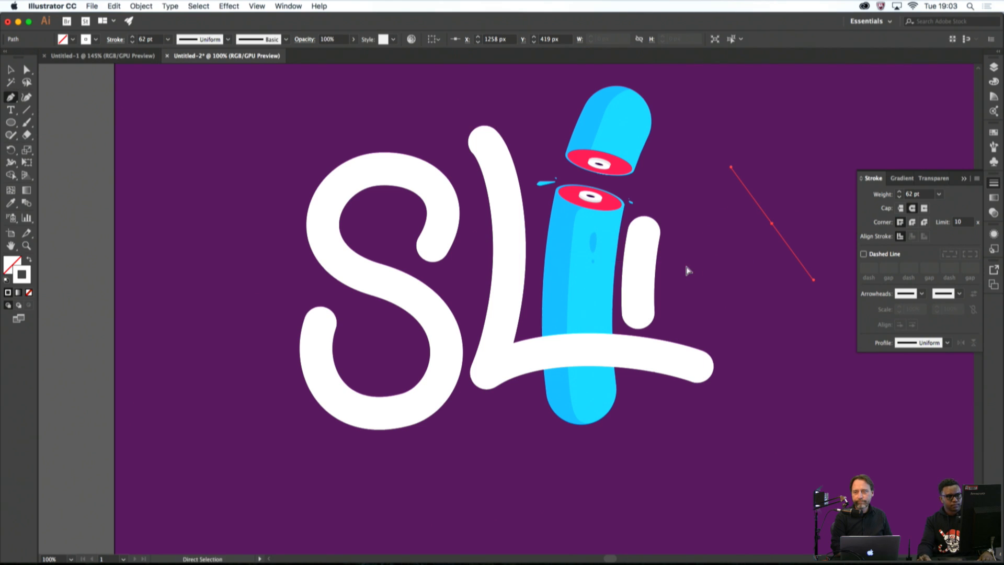
key(super+z)
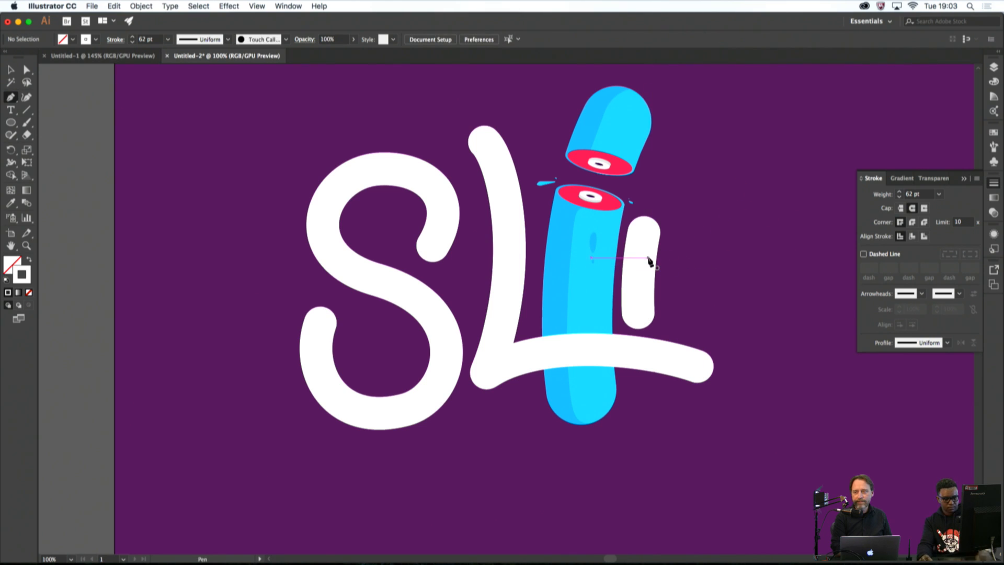
key(super+z)
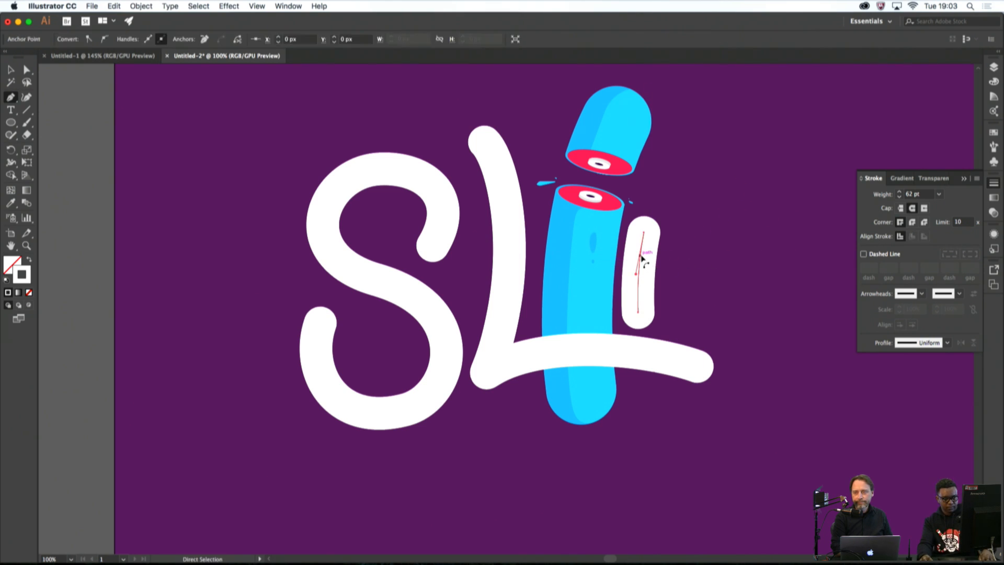
key(super+z)
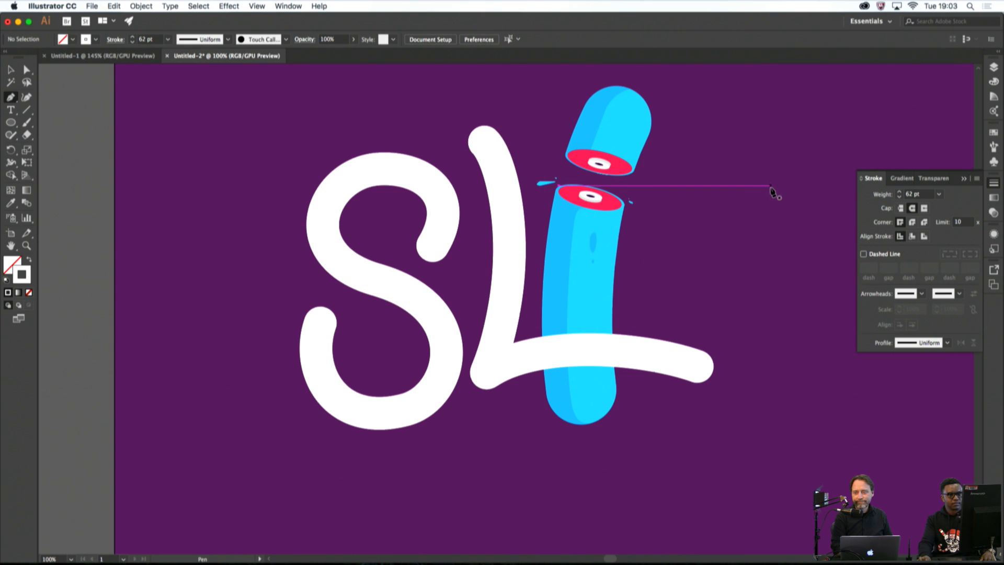
Draw an open letter C beside the blue finger, above the L's foot, using three curved anchors with the Pen tool
drag(768, 183, 713, 140)
drag(653, 257, 649, 302)
drag(761, 311, 810, 256)
key(super+shift+a)
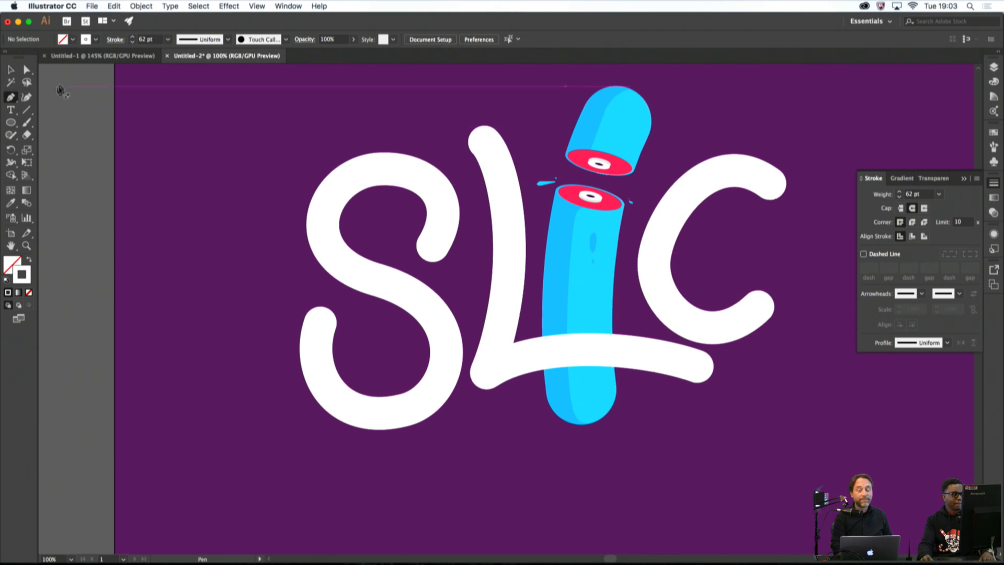
Lengthen the C's left anchor handle to stand upright, then move the upper end point slightly down and shorten its handle to round the top
click(27, 70)
click(654, 258)
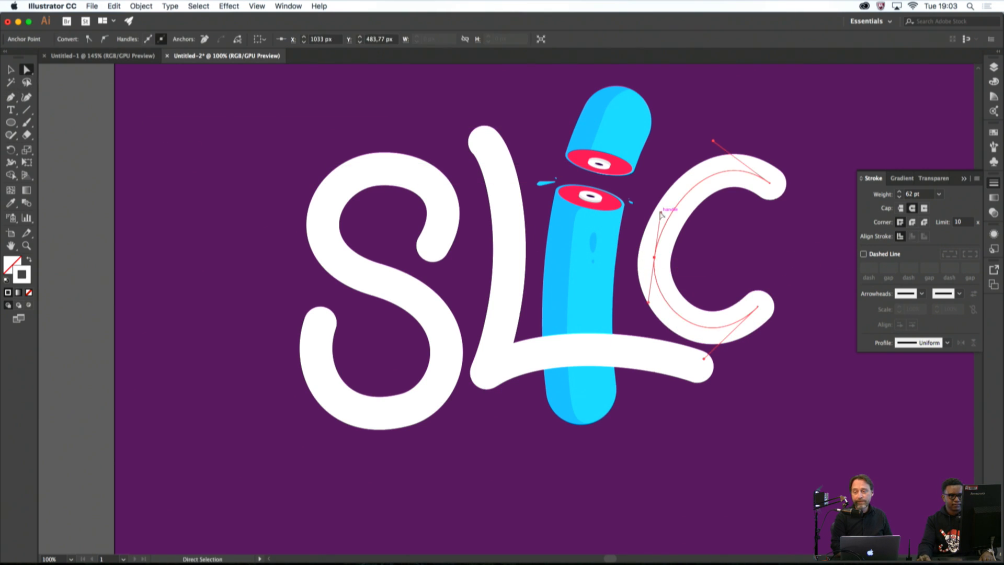
drag(661, 212, 654, 193)
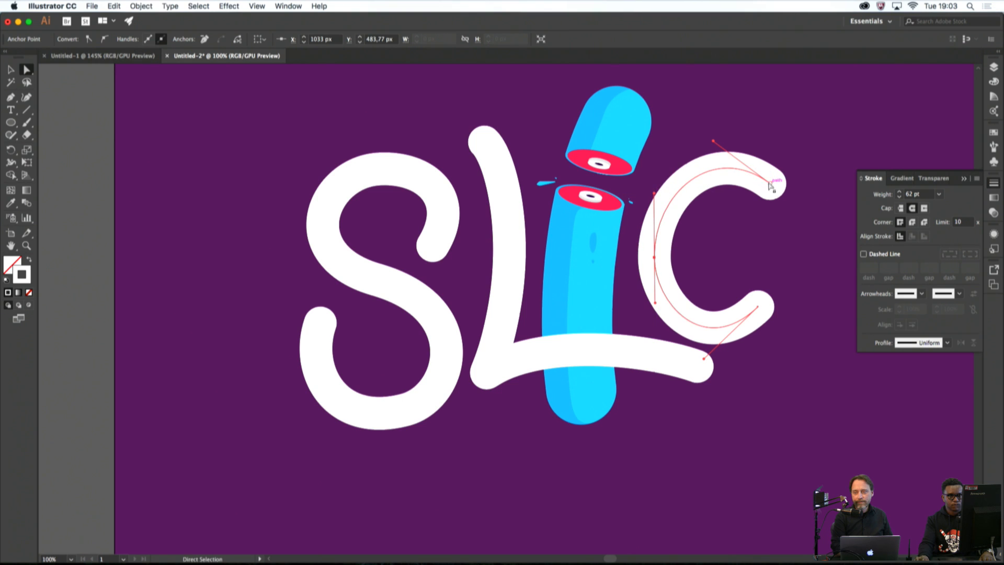
drag(769, 183, 782, 193)
drag(727, 152, 718, 142)
drag(782, 193, 767, 202)
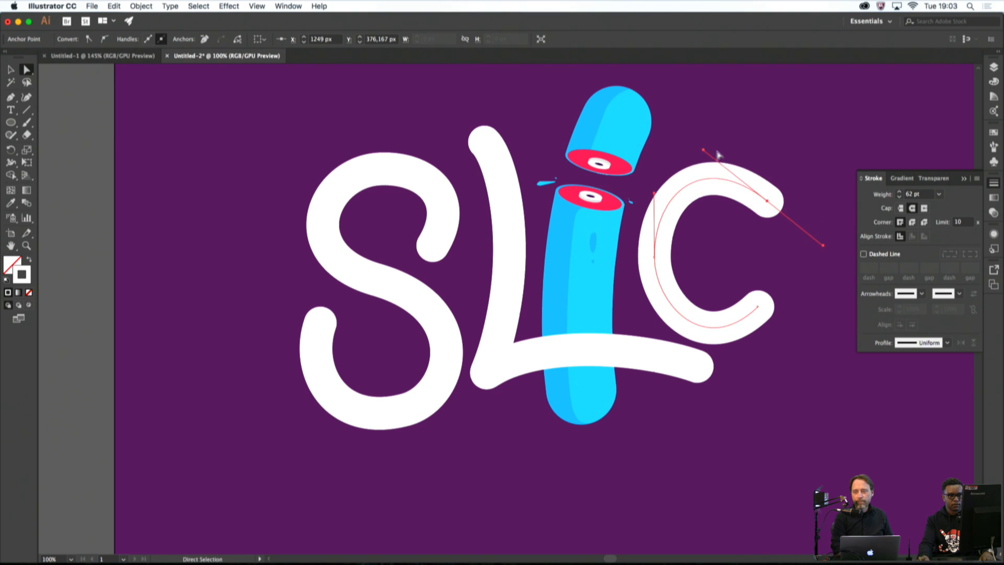
drag(704, 150, 723, 160)
Raise the handle of the C's lower end point to flatten the lower curve
click(756, 311)
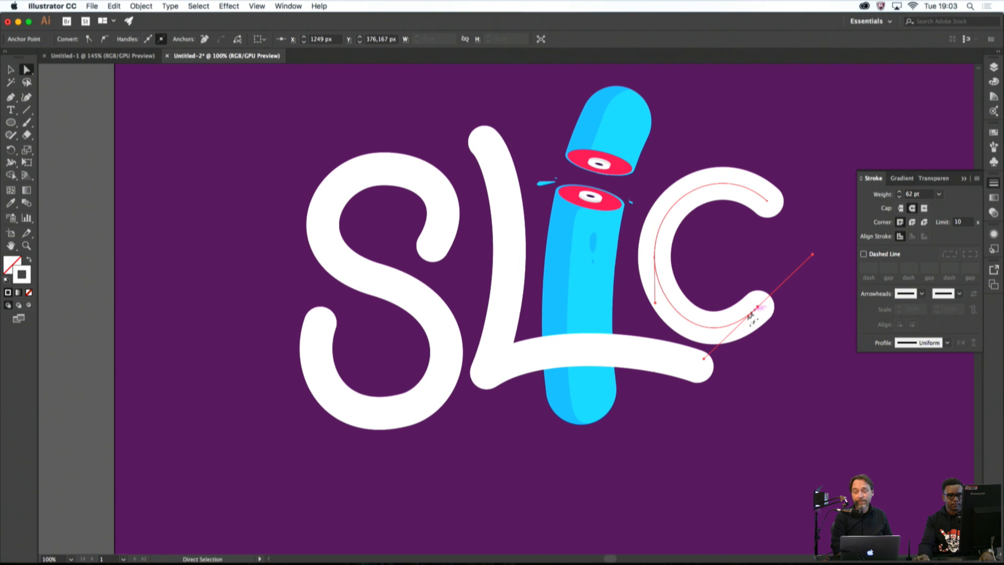
drag(704, 354, 704, 334)
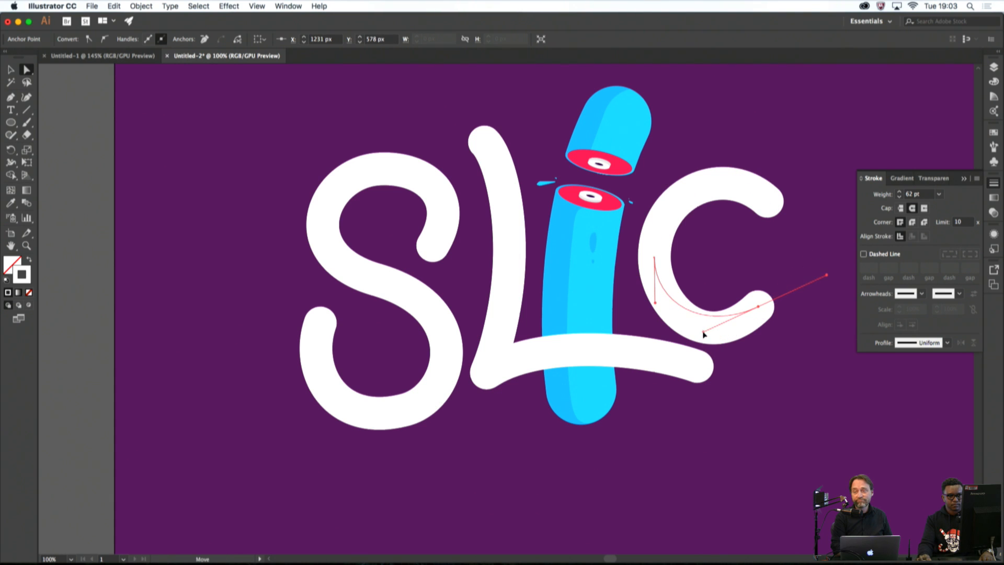
click(739, 347)
scroll(770, 329, down, 4)
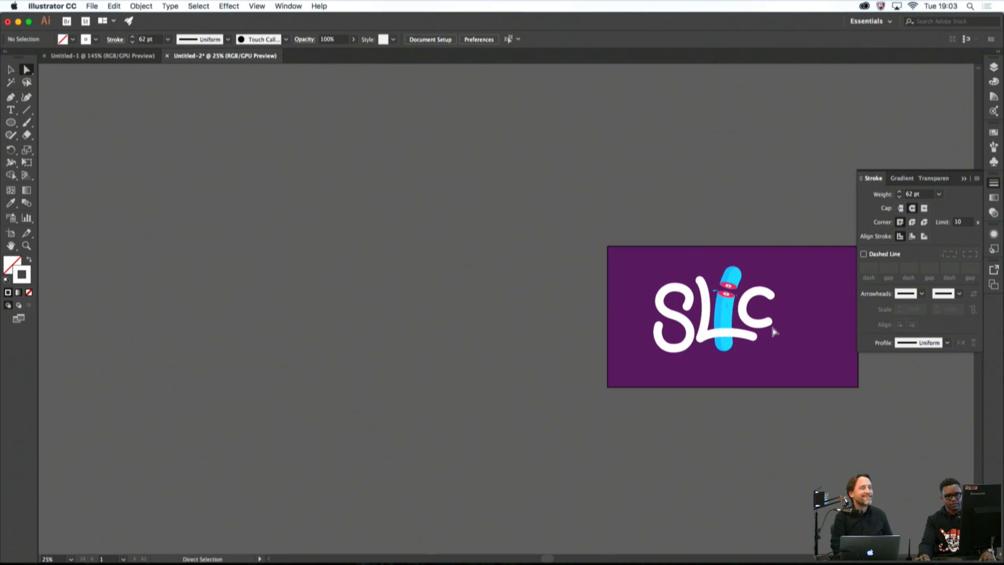
scroll(765, 320, up, 2)
Rotate the whole C slightly counterclockwise so its lower end swings up and outward
click(10, 68)
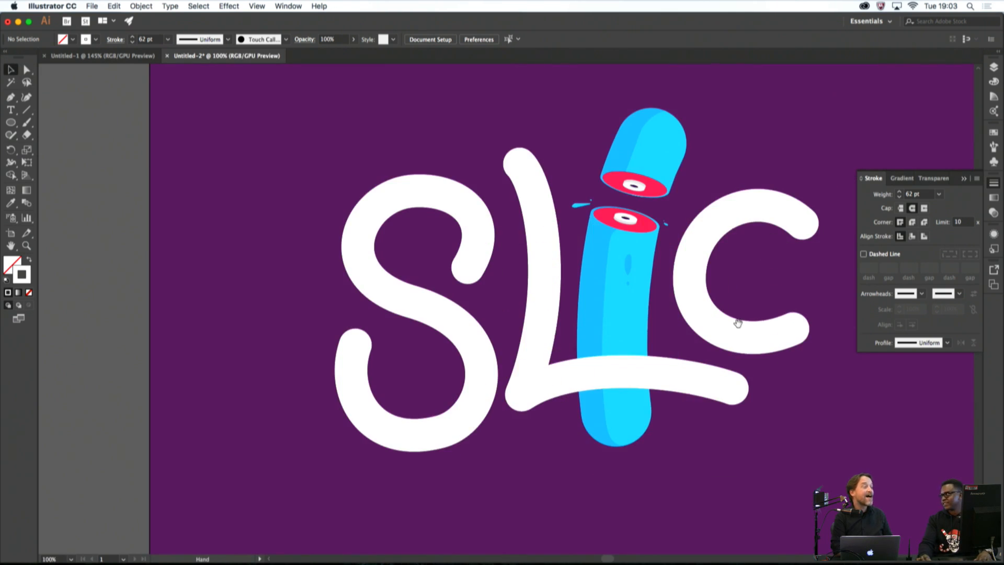
scroll(735, 321, right, 2)
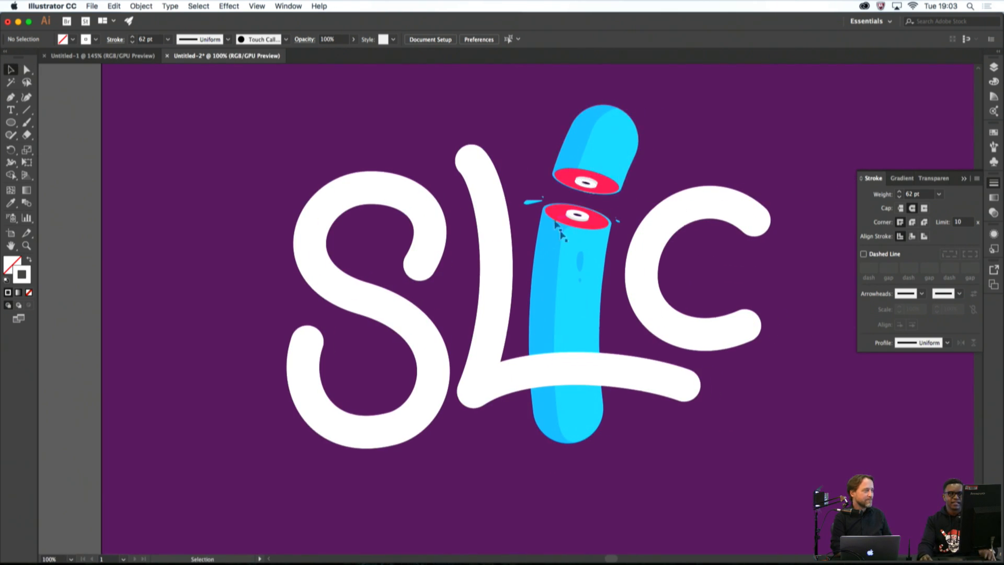
click(652, 239)
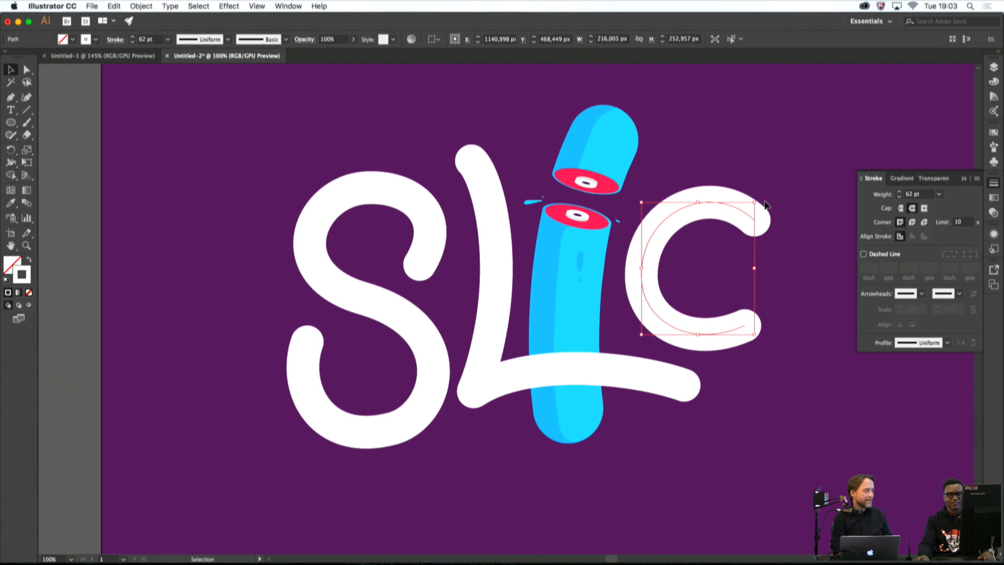
drag(759, 203, 731, 158)
click(492, 145)
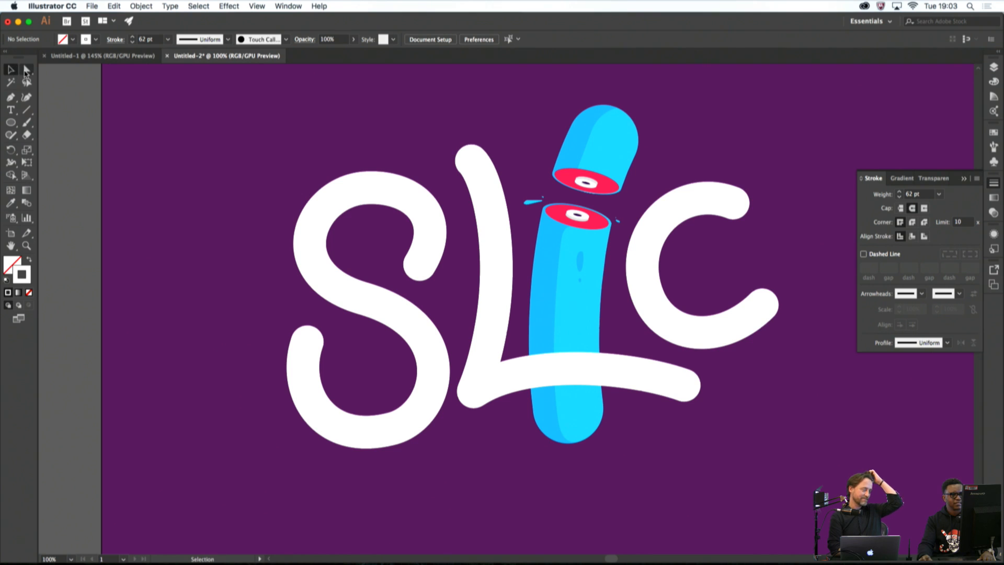
Lower the handle of the C's upper end point slightly and adjust the left anchor's lower handle to smooth the curve
click(27, 70)
click(698, 202)
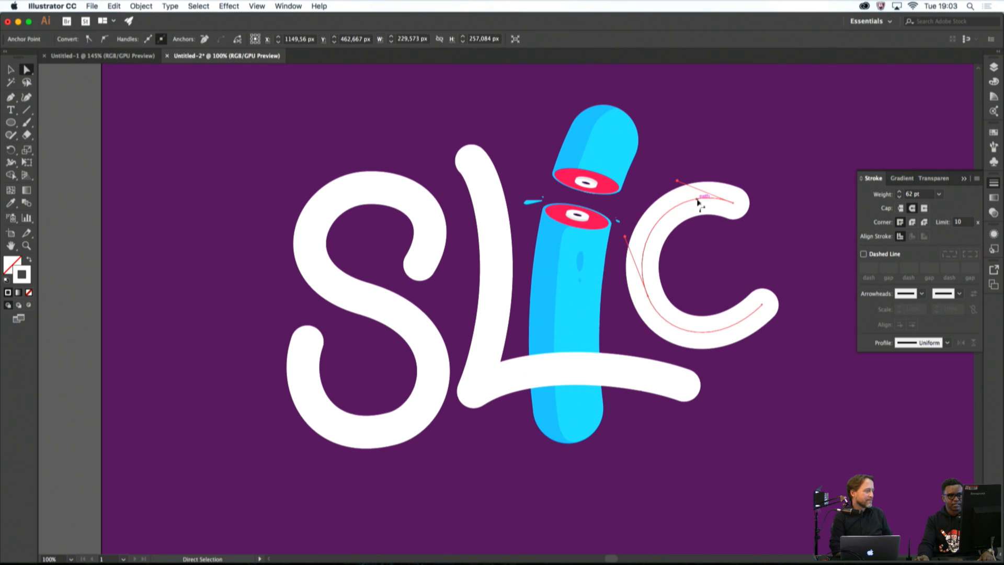
drag(677, 181, 674, 189)
click(699, 166)
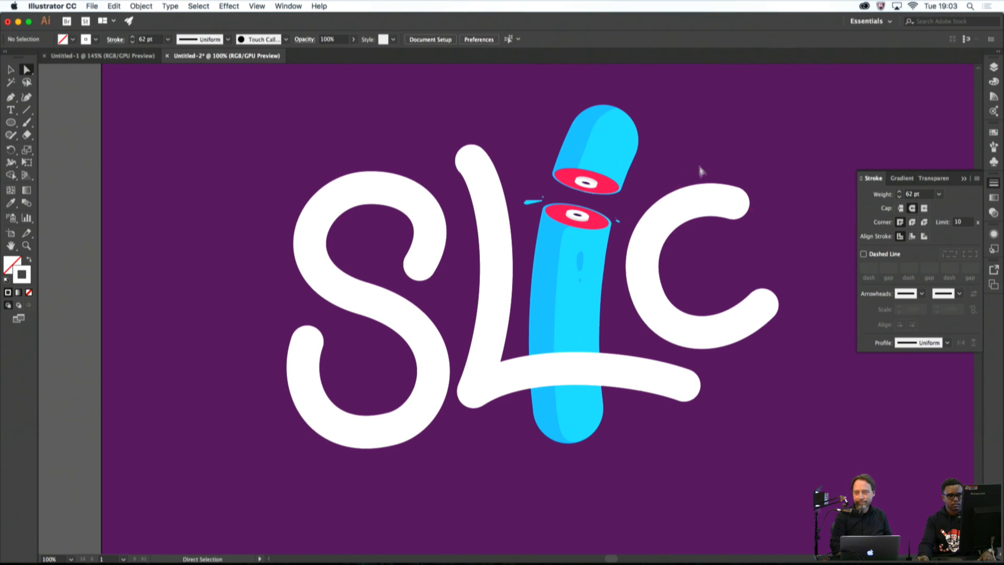
scroll(711, 203, down, 1)
click(703, 287)
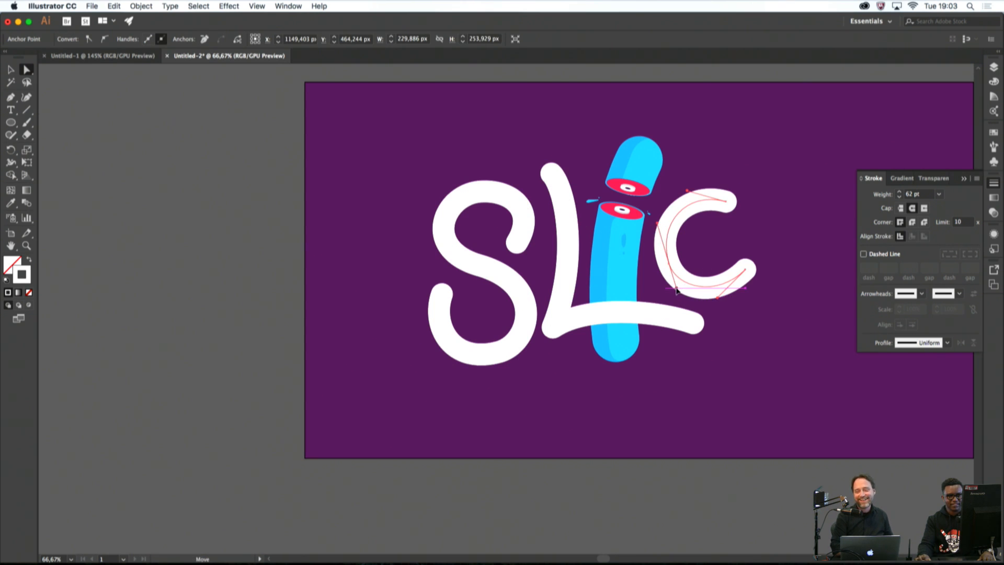
click(737, 303)
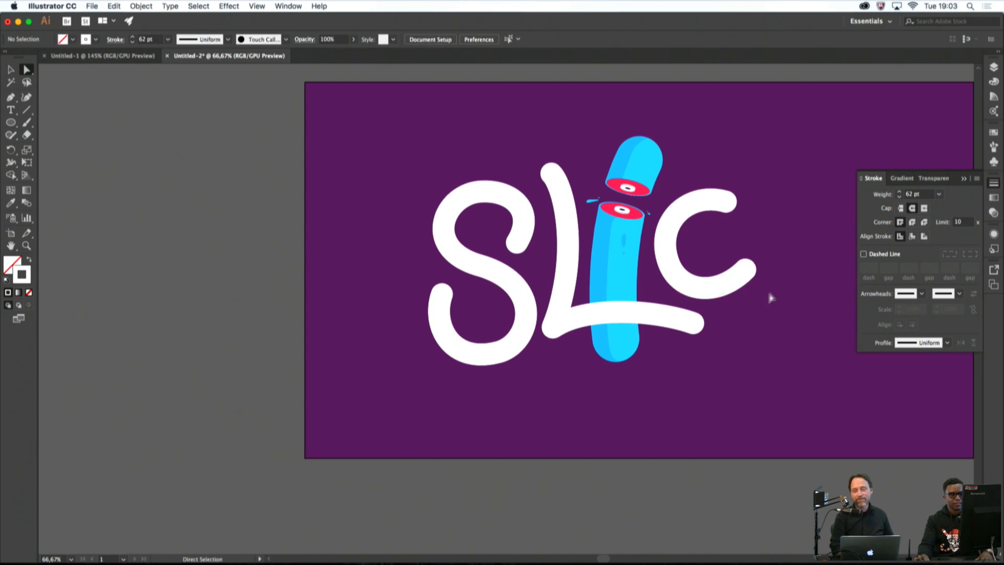
scroll(769, 295, right, 5)
scroll(768, 296, up, 4)
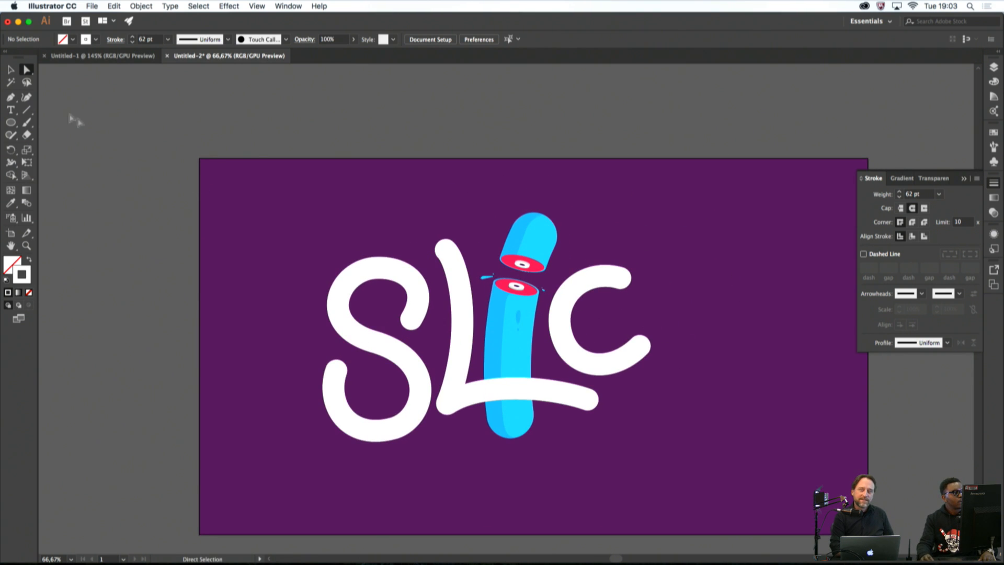
click(10, 98)
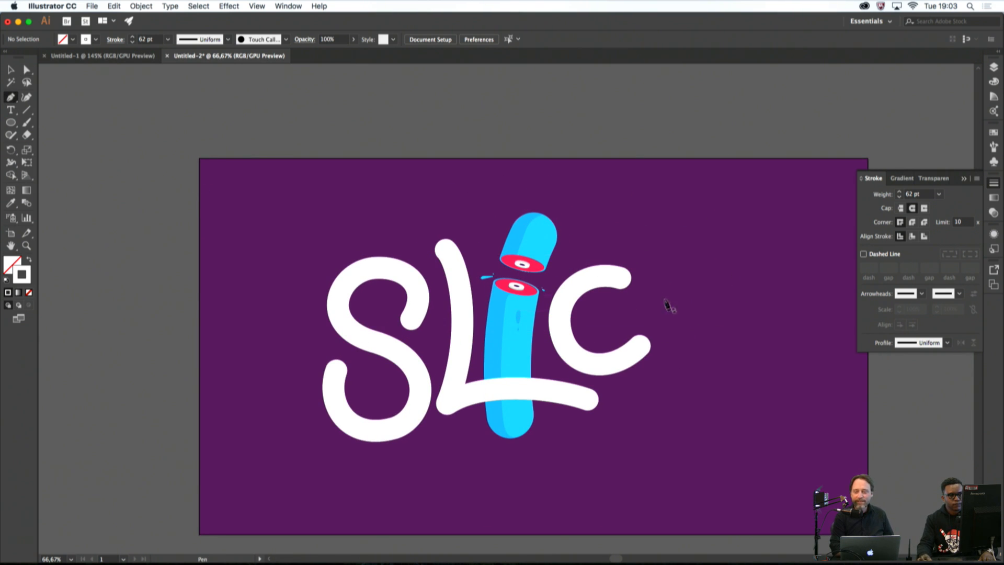
click(659, 230)
click(662, 278)
key(super+w)
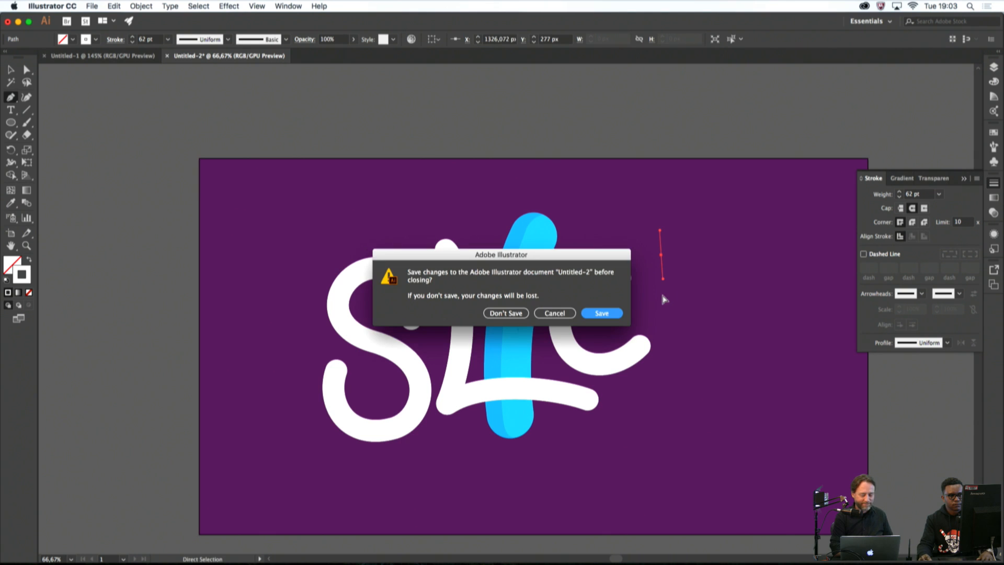
click(570, 314)
drag(667, 357, 662, 382)
key(super+z)
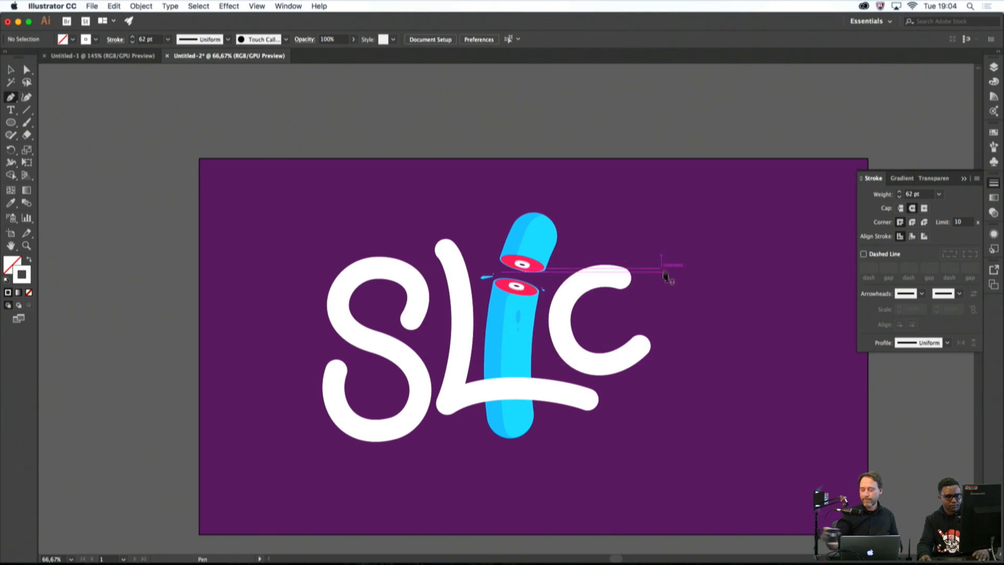
drag(666, 271, 664, 310)
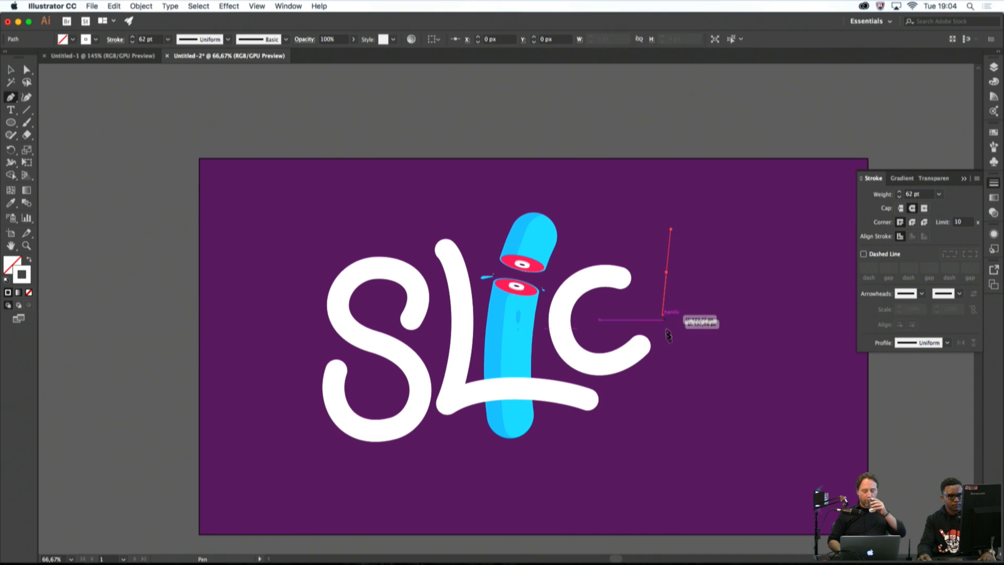
click(662, 375)
click(754, 356)
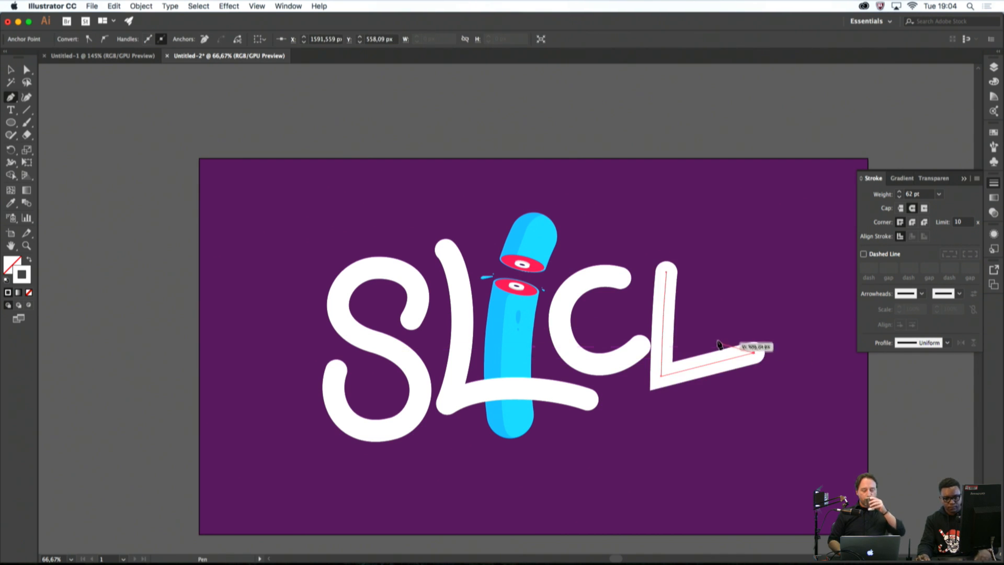
key(super+z)
key(super+z)
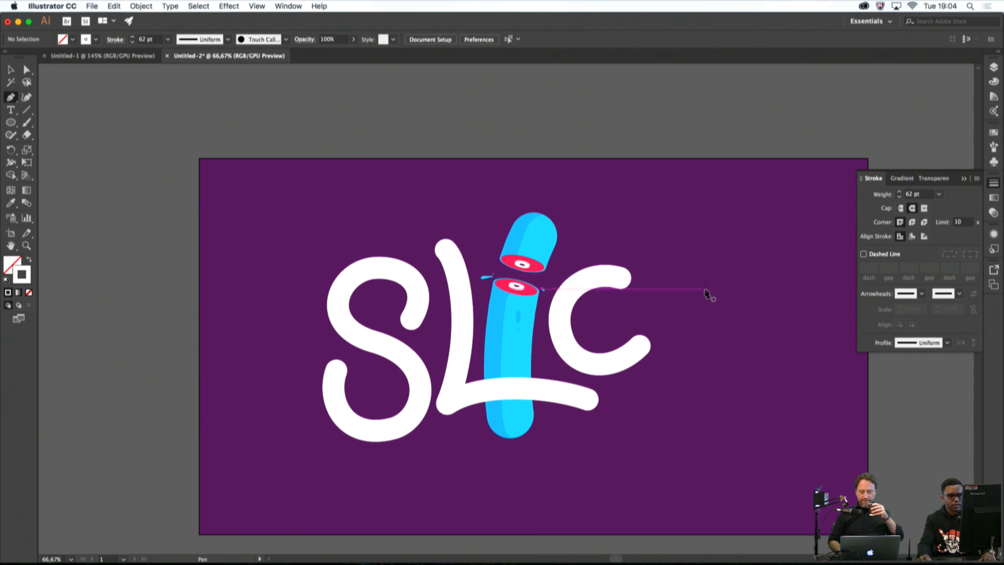
Draw a rounded letter E after the C with the Pen tool, joining two curved bowls at a pointed middle corner
drag(737, 285, 699, 260)
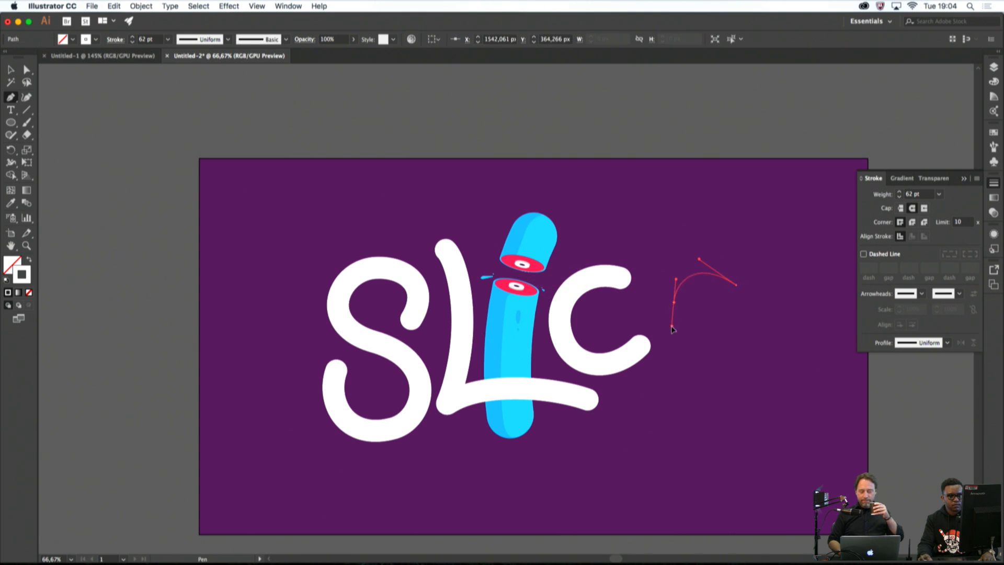
drag(673, 303, 671, 327)
click(730, 333)
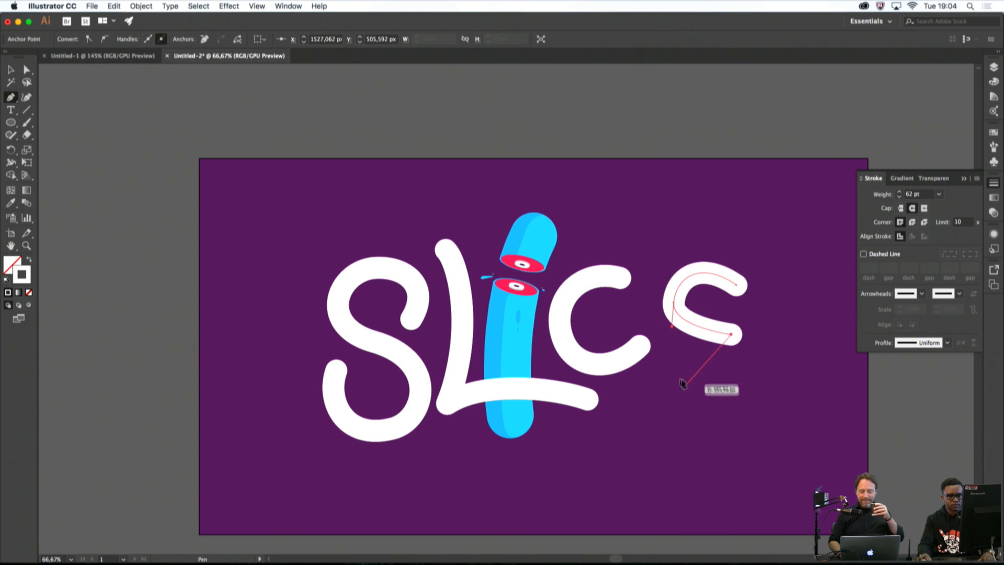
drag(670, 377, 670, 421)
drag(747, 399, 769, 376)
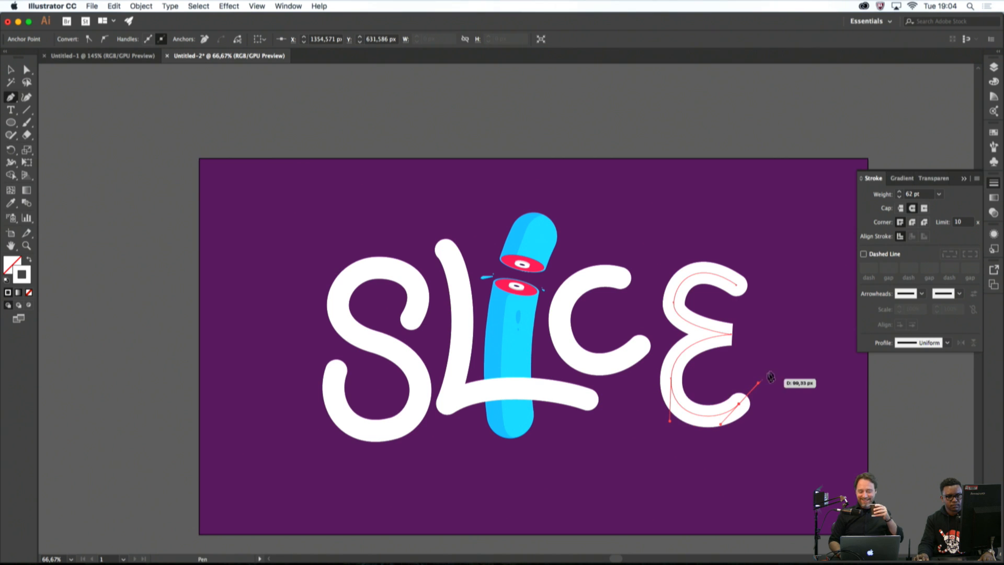
Delete the rounded letter E drawn after the C
super+click(769, 335)
super+click(724, 333)
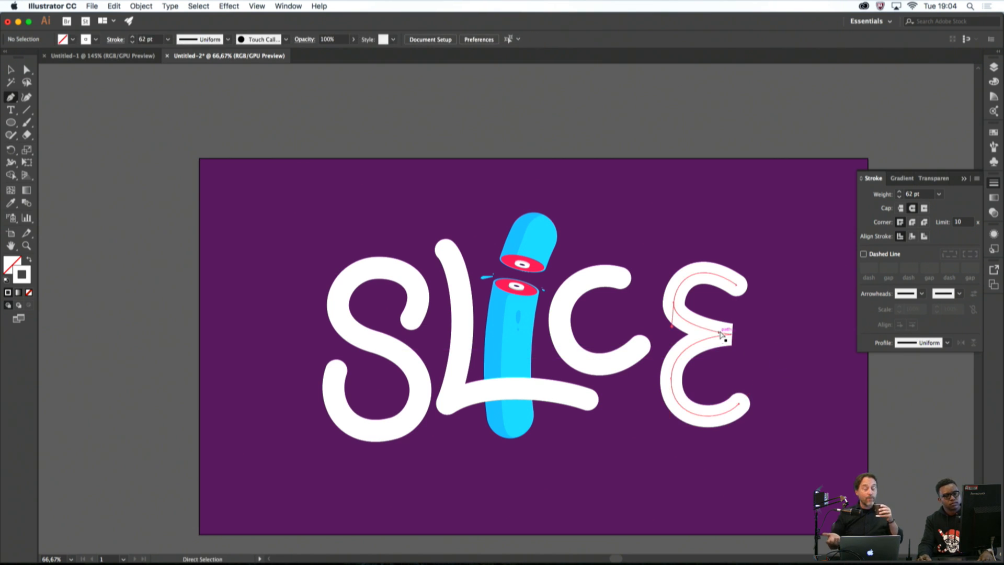
key(Delete)
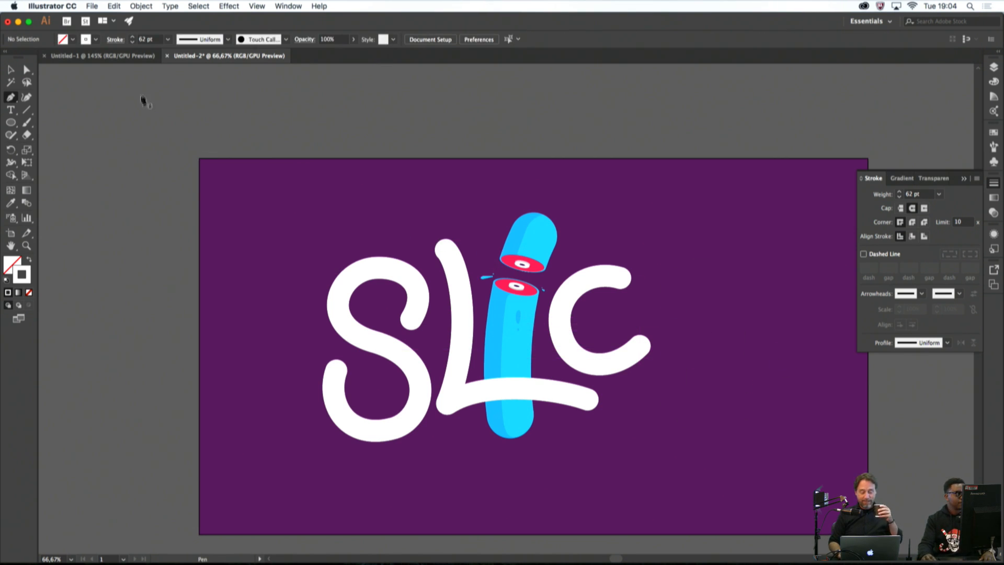
Duplicate the C to its right and rotate the copy clockwise so its upper end tilts downward
click(11, 69)
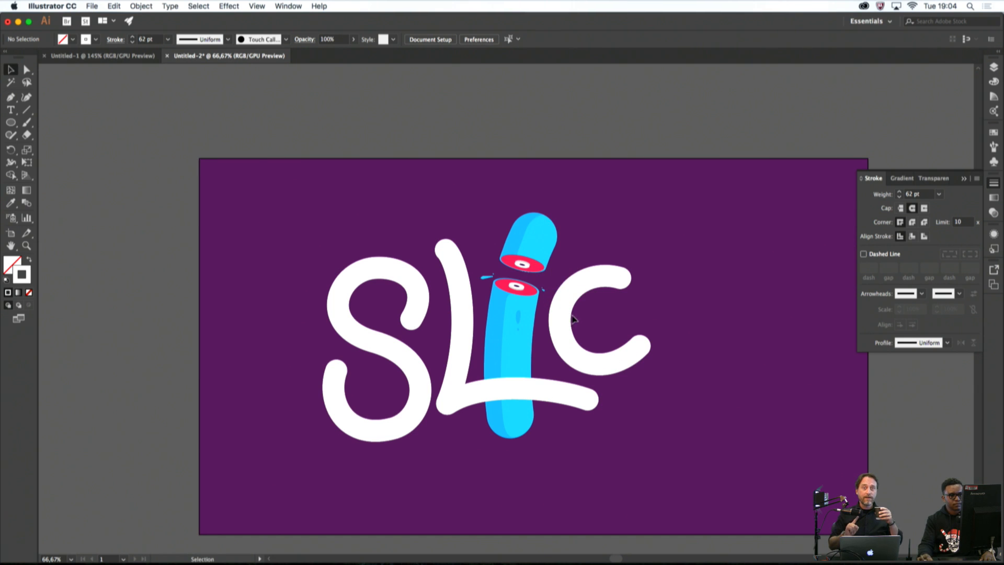
drag(572, 318, 673, 319)
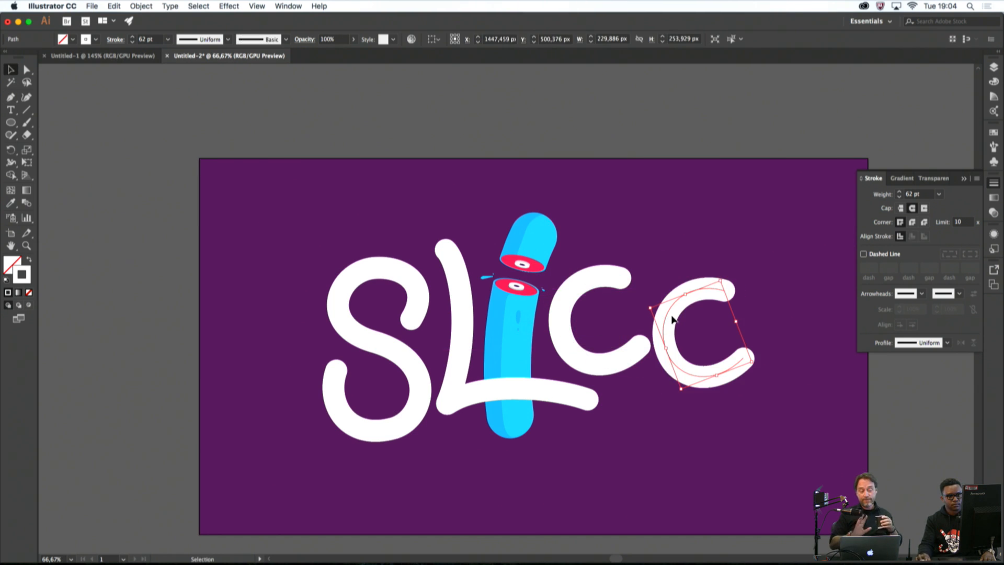
drag(724, 276, 759, 299)
click(758, 306)
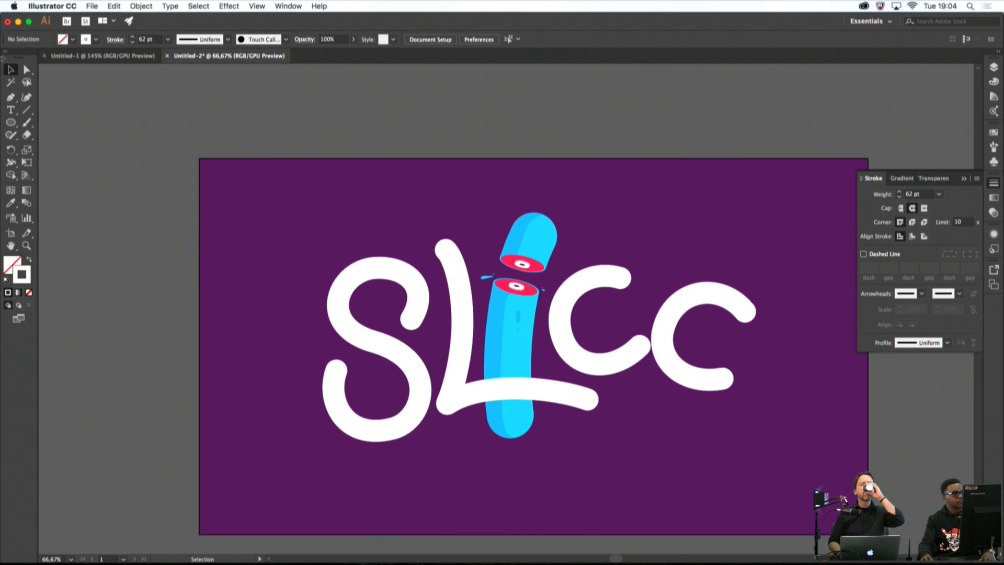
Extend the copied C from its upper end with the Pen tool, curving back to its left side as a lowercase e's crossbar
click(7, 100)
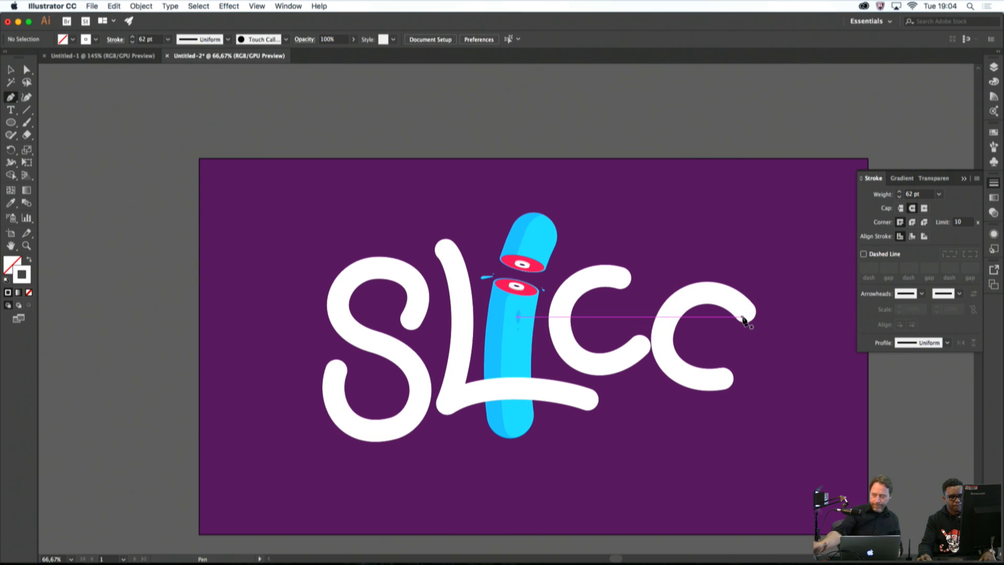
drag(744, 311, 760, 337)
drag(669, 336, 611, 320)
super+click(748, 351)
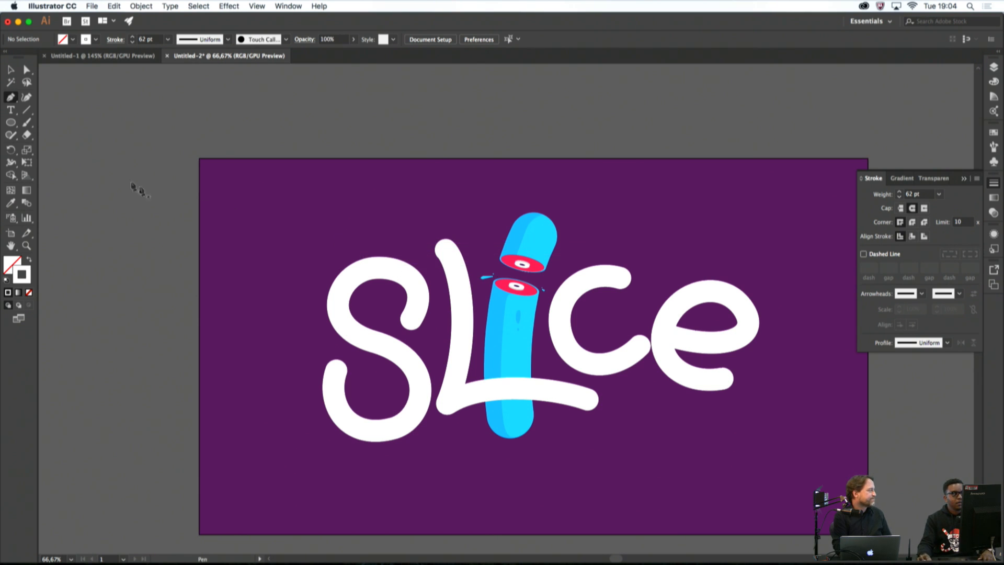
Lower the upper handle of the e's right anchor to flatten the top of its loop
click(9, 69)
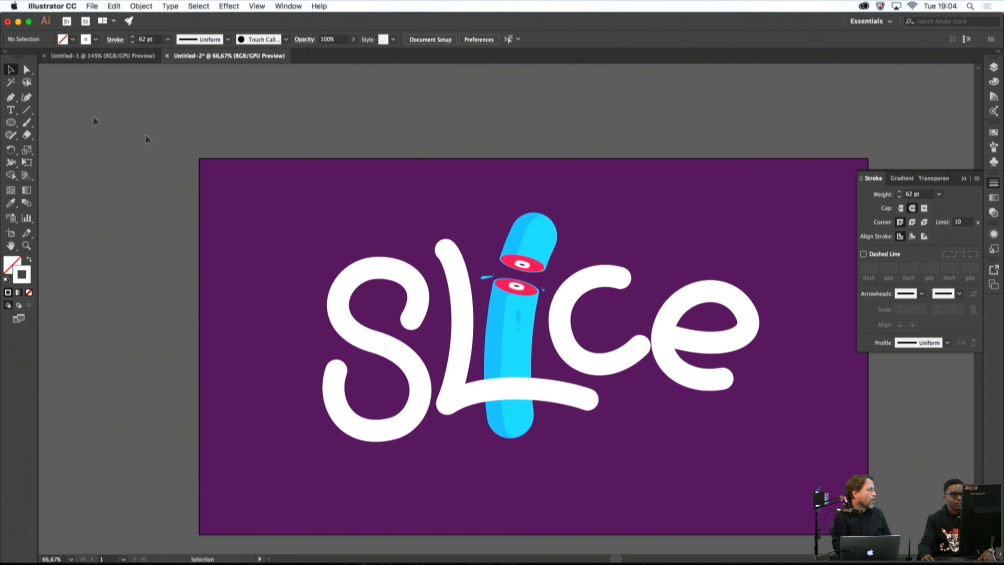
click(730, 307)
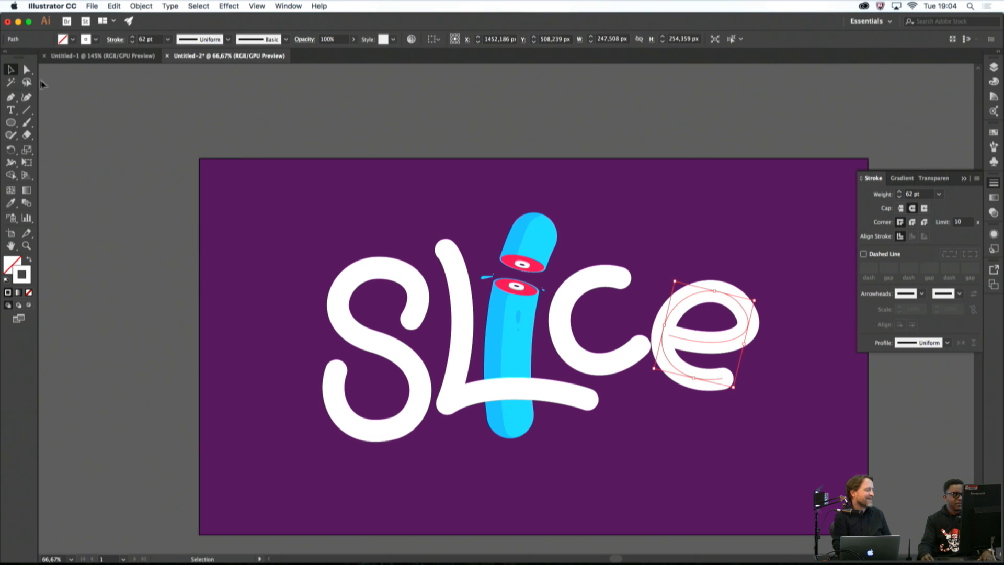
click(29, 72)
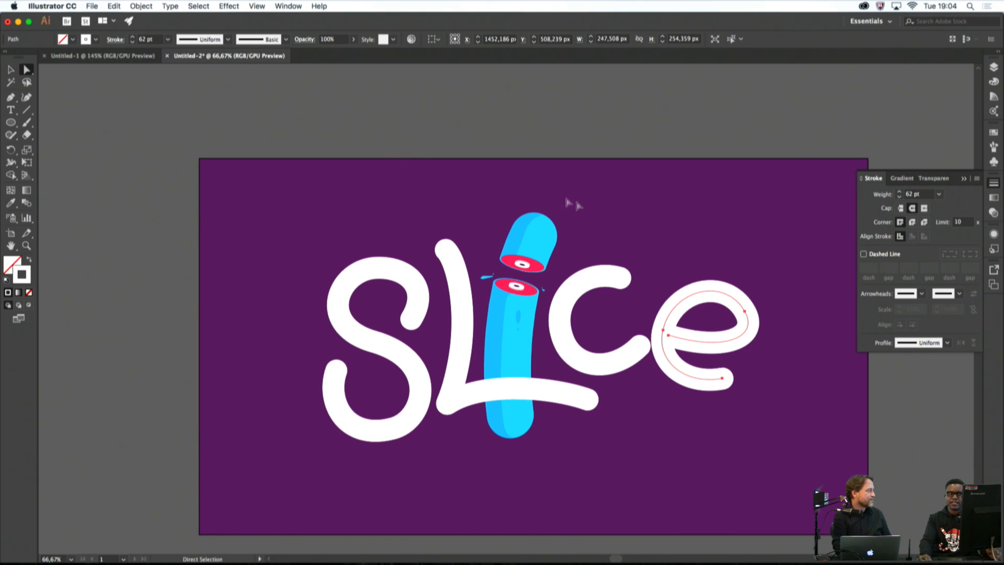
click(745, 312)
key(super+equal)
key(super+equal)
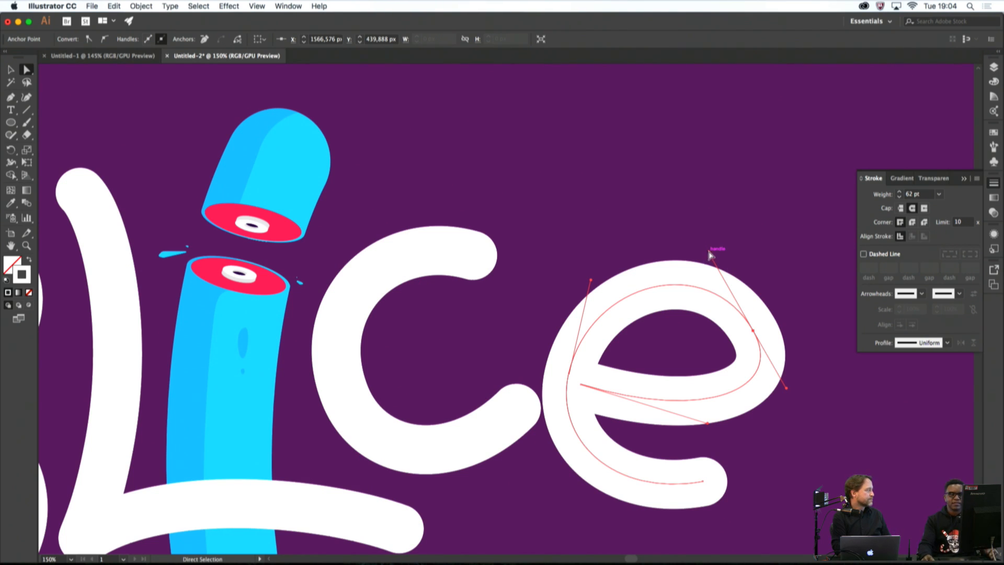
drag(709, 255, 711, 281)
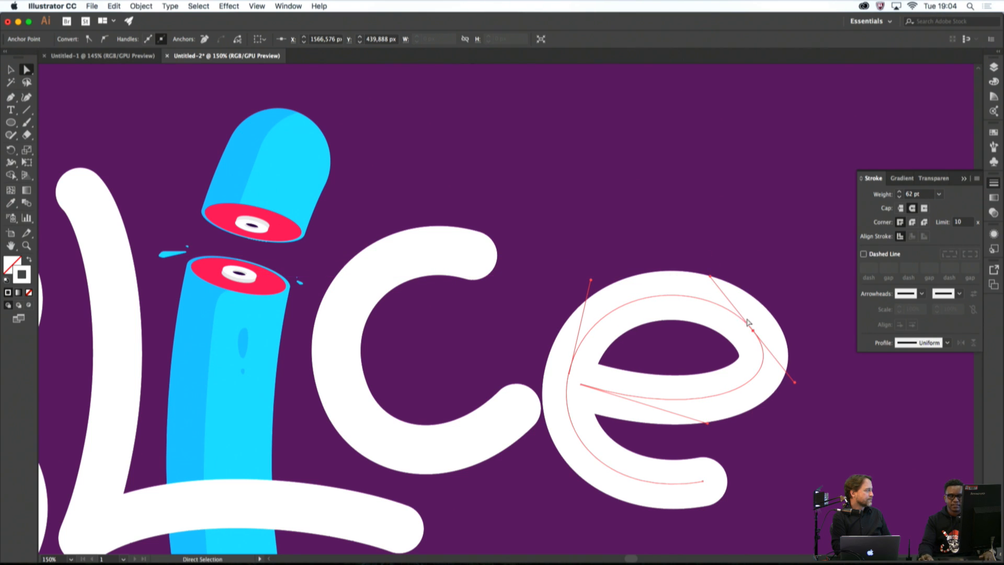
Move the e's lower end point outward to the right and lengthen its inner handle to round the bottom curve
drag(710, 476, 752, 483)
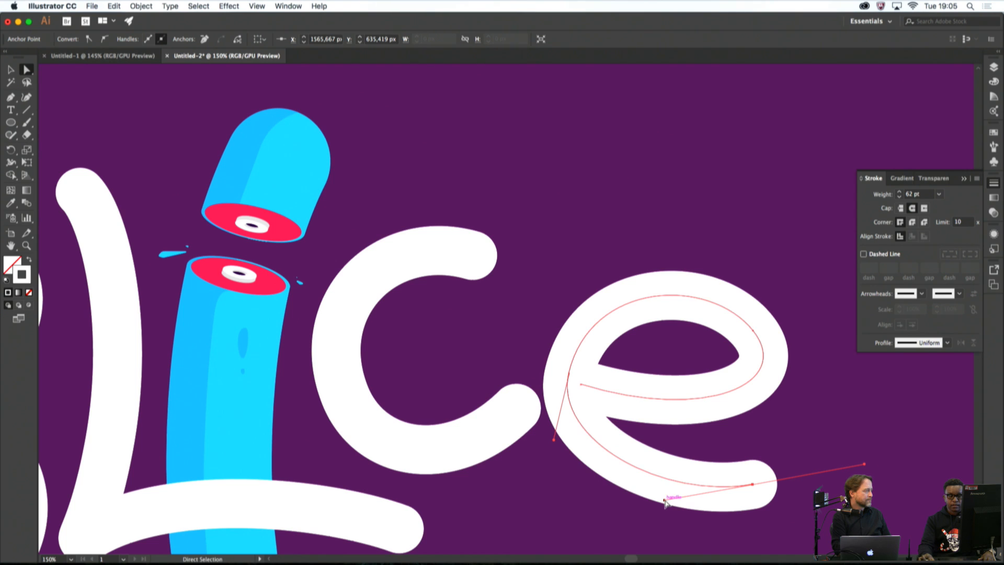
mouse_move(665, 502)
mouse_down()
mouse_move(580, 543)
mouse_move(588, 544)
mouse_up()
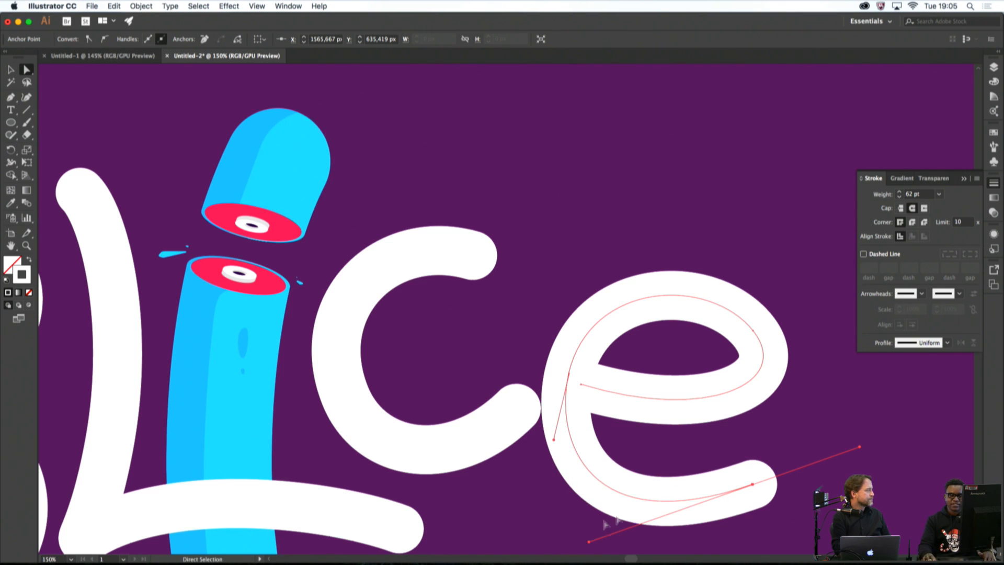
scroll(743, 435, down, 4)
scroll(749, 437, up, 1)
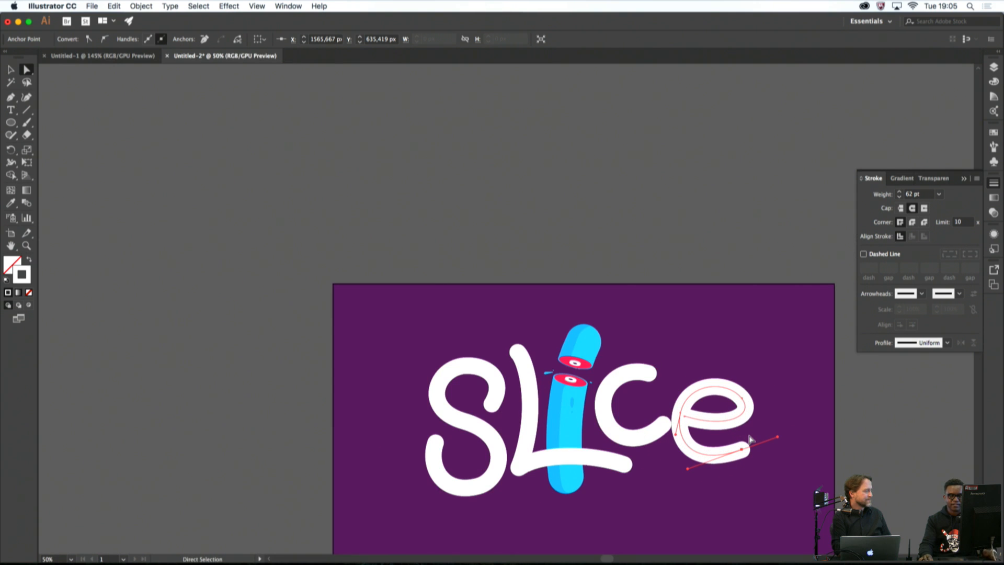
Make the handles of the e's right anchor steeper to round out the right side of the loop
drag(746, 401, 745, 418)
click(742, 399)
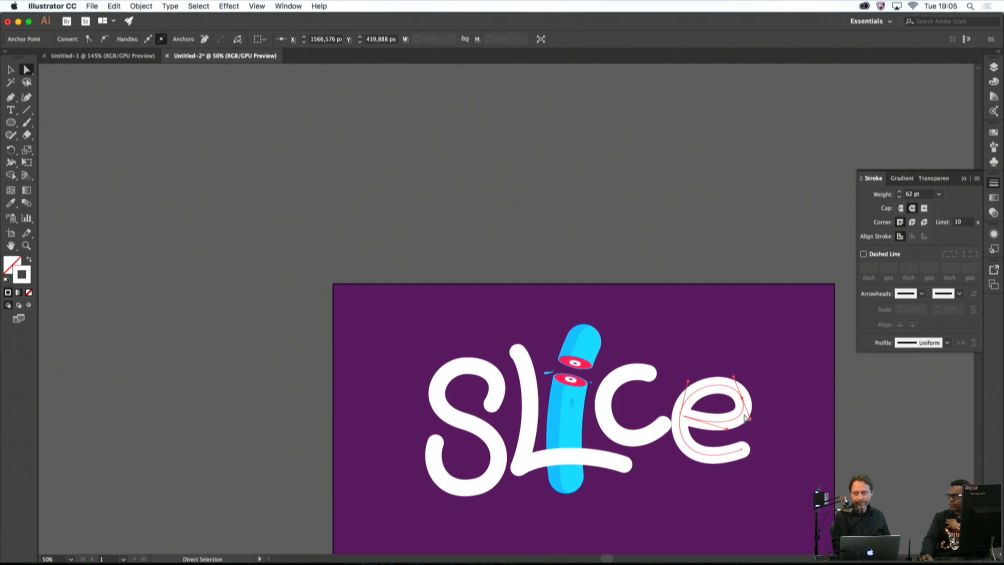
scroll(742, 420, up, 1)
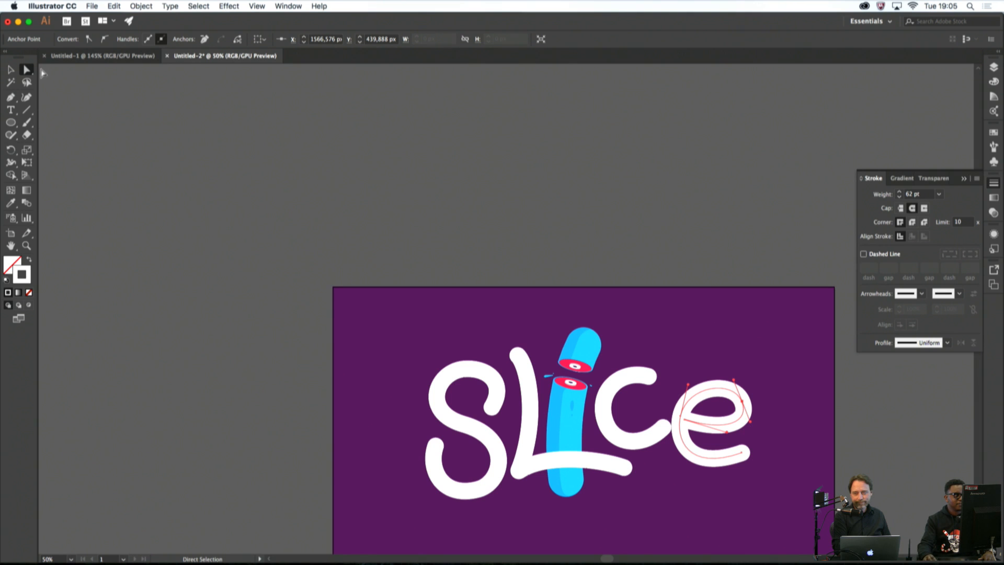
Scale the e down to about 213 by 233 px and place it close beside the C
click(11, 70)
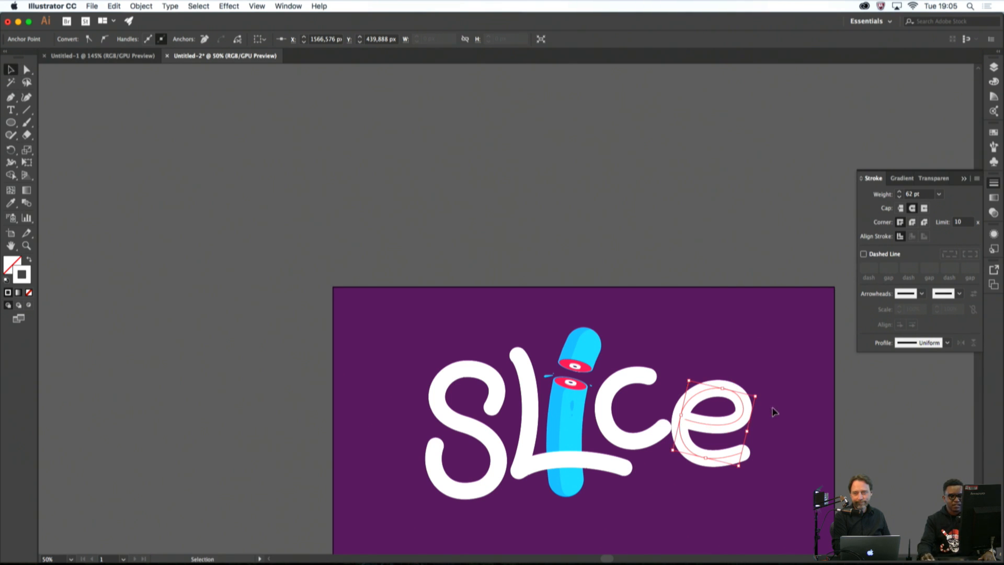
drag(745, 408, 768, 398)
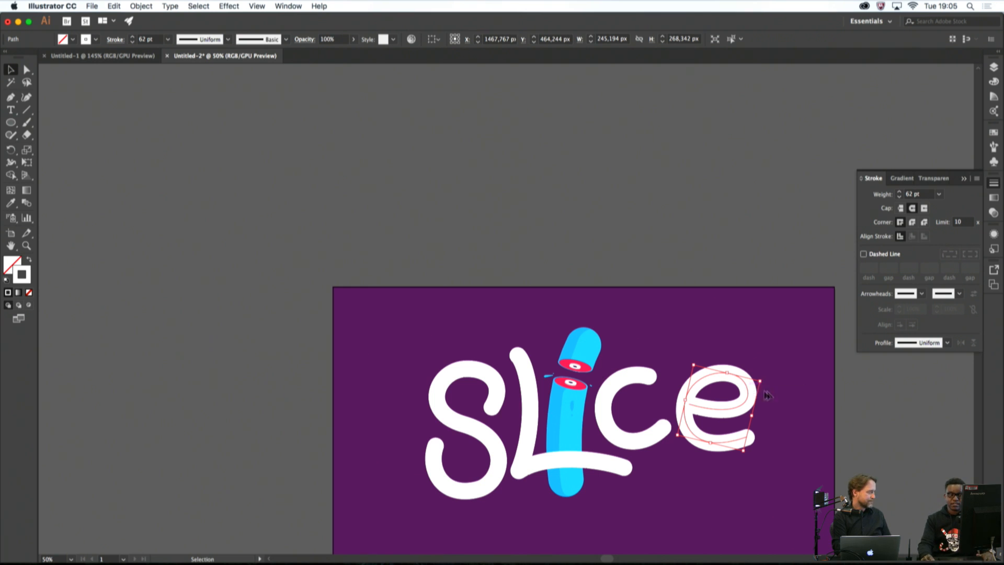
mouse_move(760, 381)
mouse_down()
mouse_move(745, 389)
mouse_move(771, 386)
mouse_move(763, 390)
mouse_up()
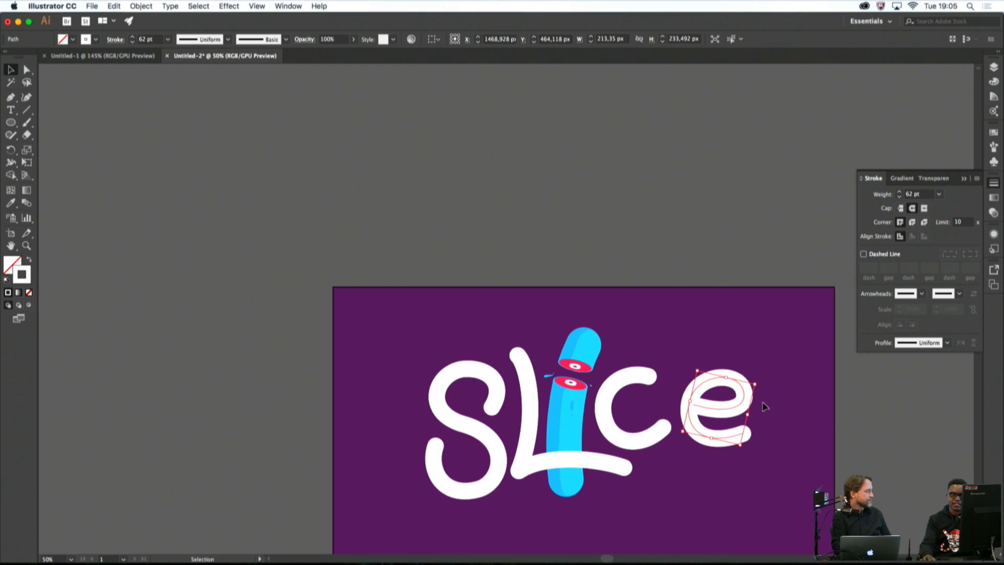
drag(746, 406, 735, 409)
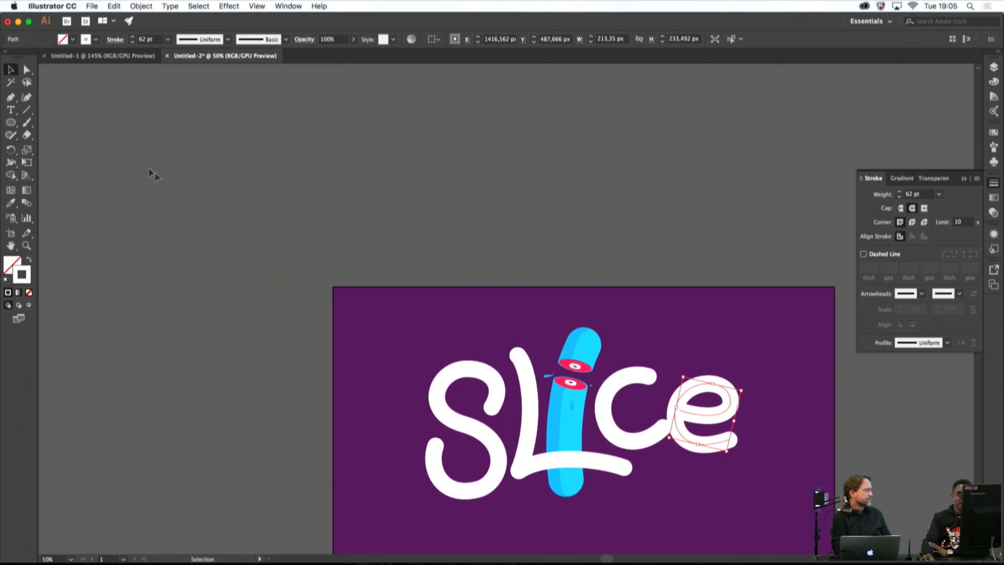
Shorten the inner handle of the e's lower end point and adjust the left anchor's handles to smooth the outer curve
click(27, 70)
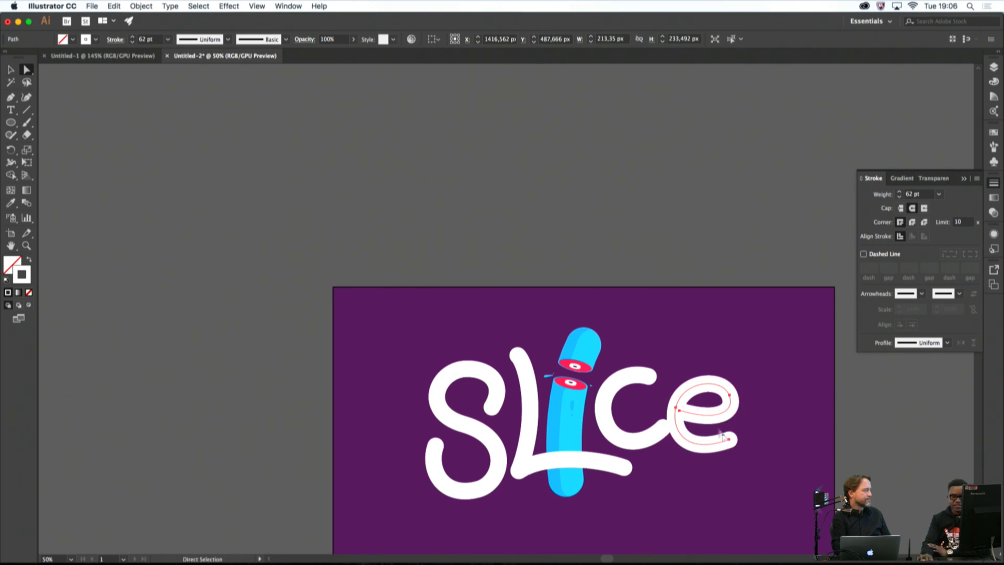
click(731, 439)
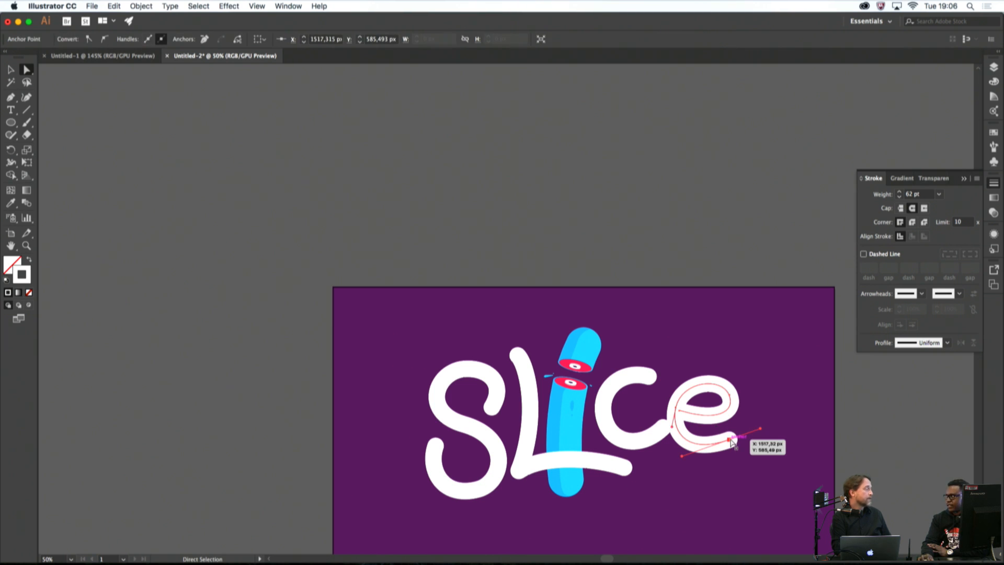
drag(683, 459, 693, 459)
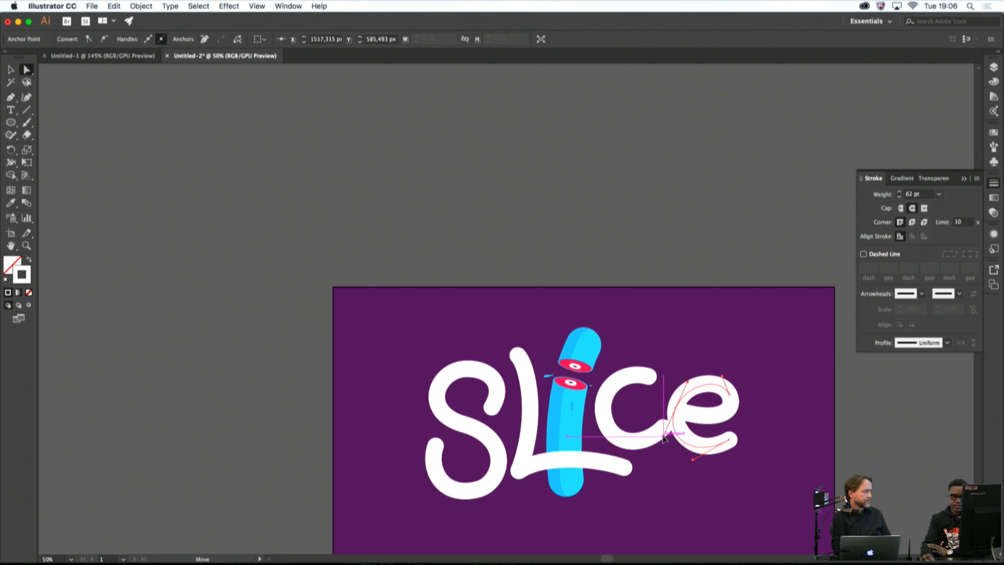
click(727, 426)
click(728, 397)
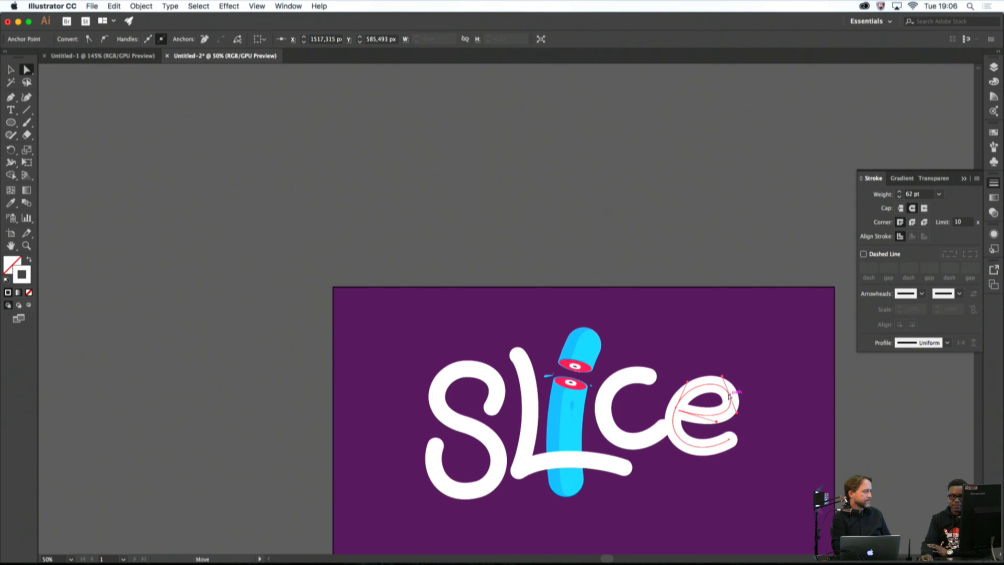
mouse_move(687, 382)
mouse_down()
mouse_move(684, 368)
mouse_move(684, 376)
mouse_up()
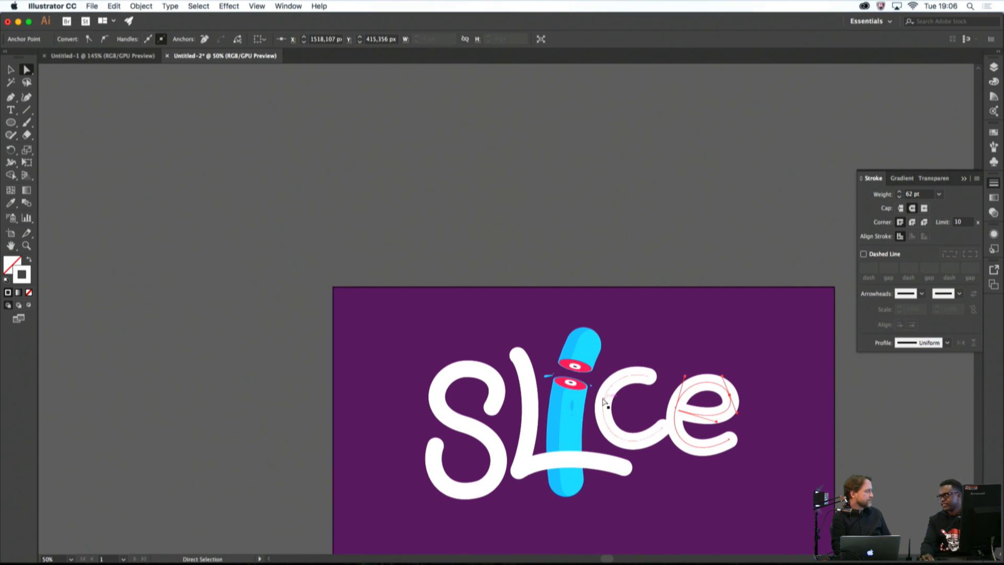
Fine-tune the inner handle of the e's lower end point to refine its tail
scroll(728, 440, up, 2)
click(729, 439)
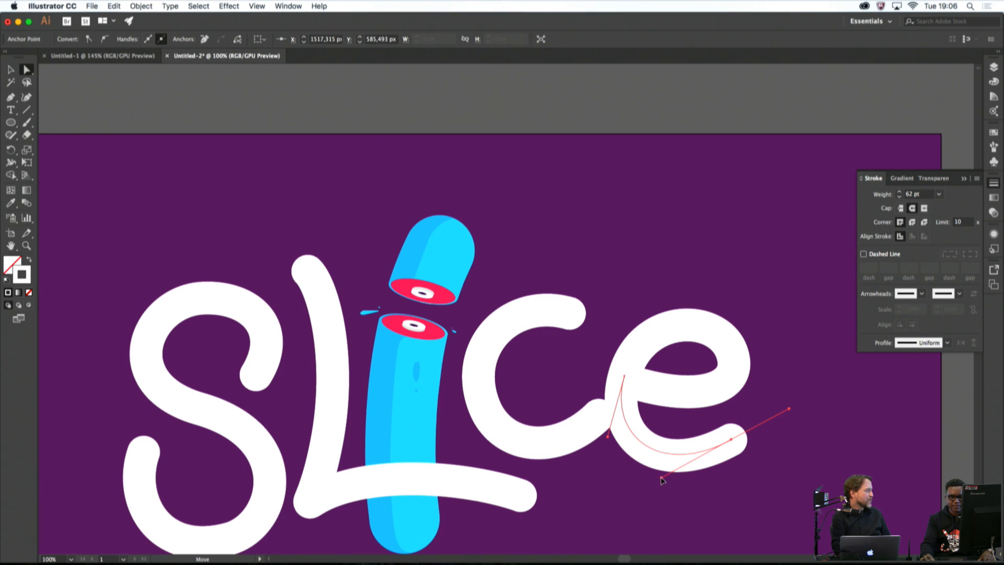
click(718, 474)
scroll(718, 473, down, 4)
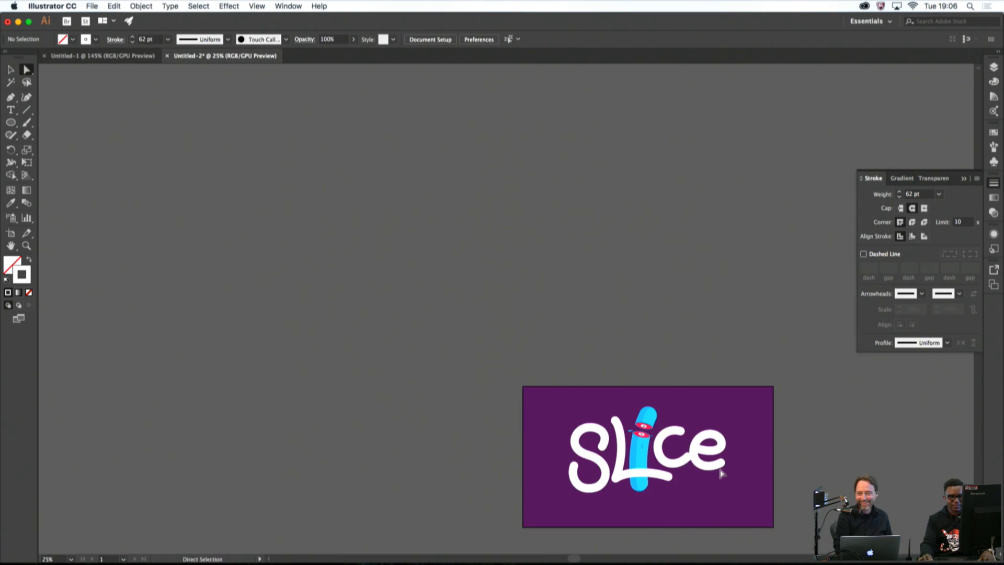
scroll(716, 460, up, 4)
Scale the C down proportionally to about 182 by 201 px
drag(696, 455, 791, 449)
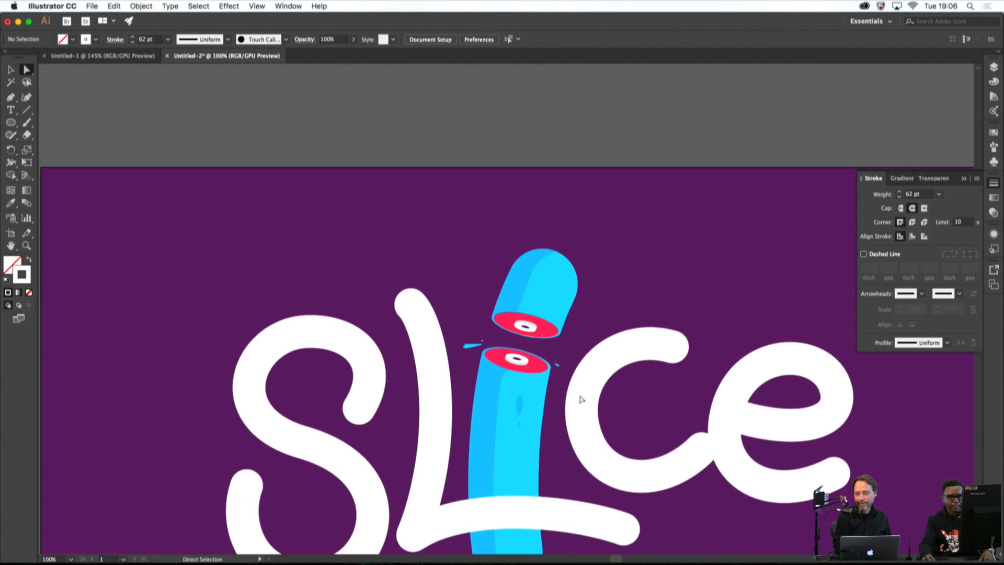
click(11, 71)
drag(536, 285, 573, 200)
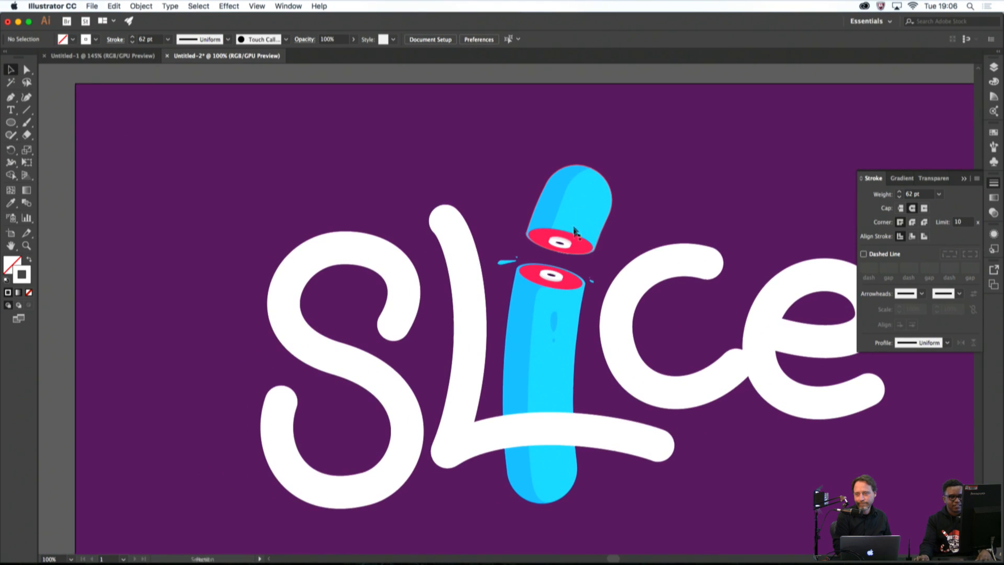
click(653, 271)
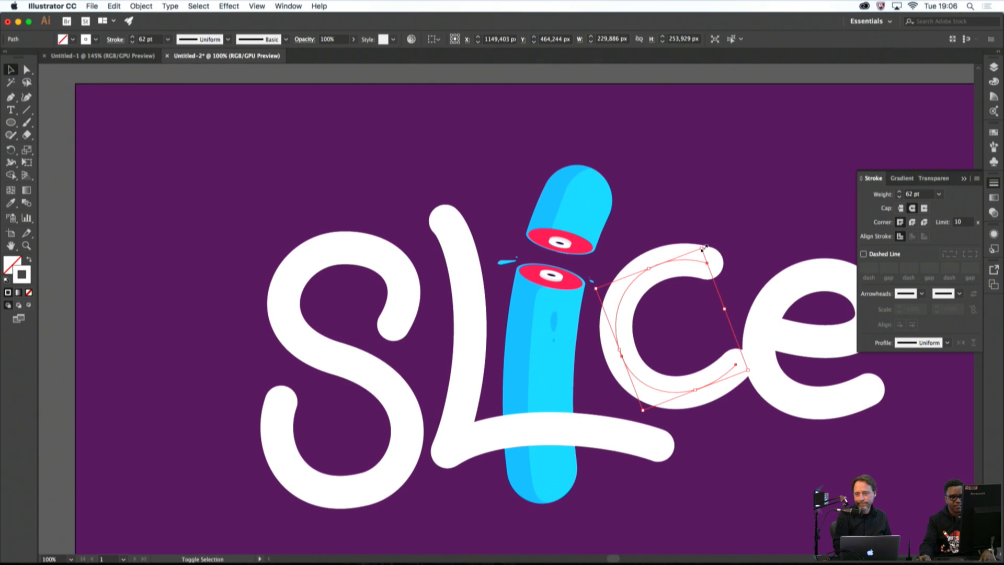
drag(705, 247, 669, 285)
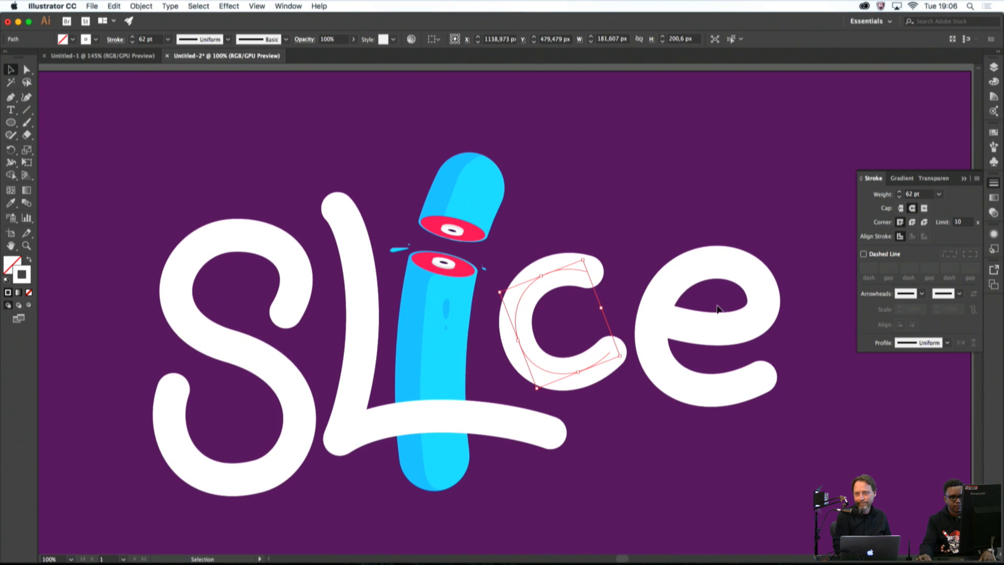
Scale the e down slightly to suit the smaller C and move it closer to the C
click(716, 327)
click(716, 327)
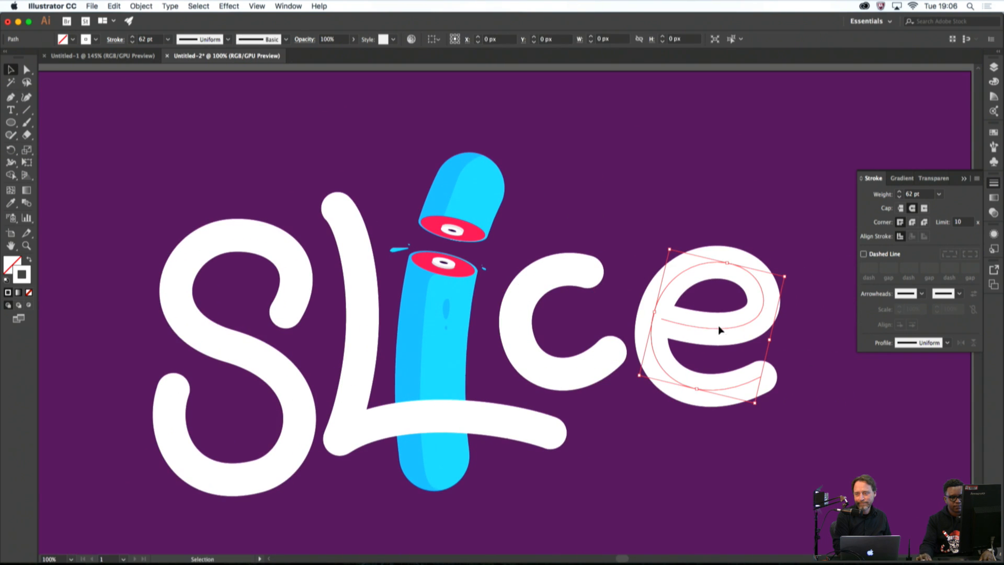
drag(786, 278, 774, 287)
click(780, 291)
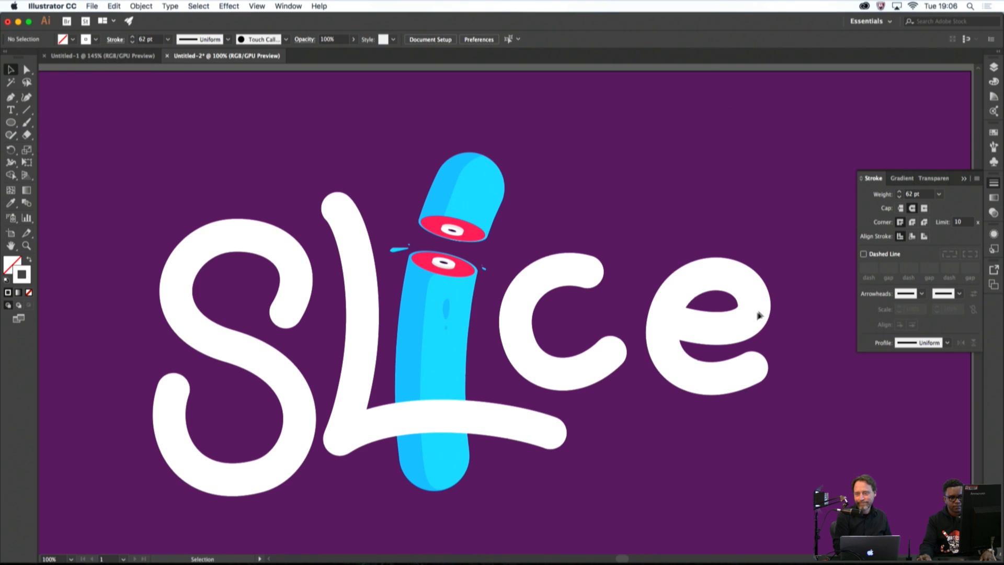
mouse_move(748, 324)
mouse_down()
mouse_move(699, 325)
mouse_move(730, 317)
mouse_up()
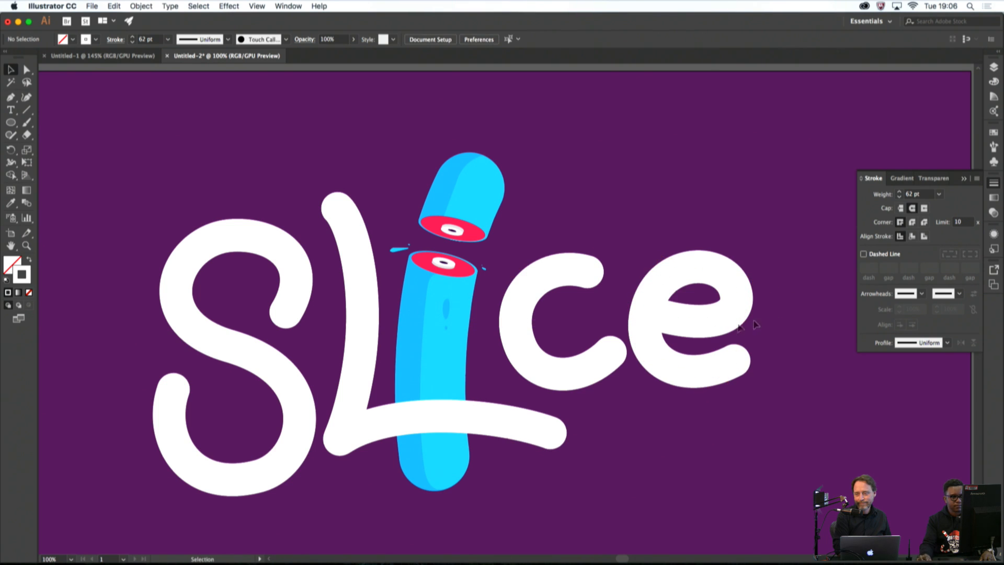
Scale the L down proportionally to about 324 by 351 px
click(515, 424)
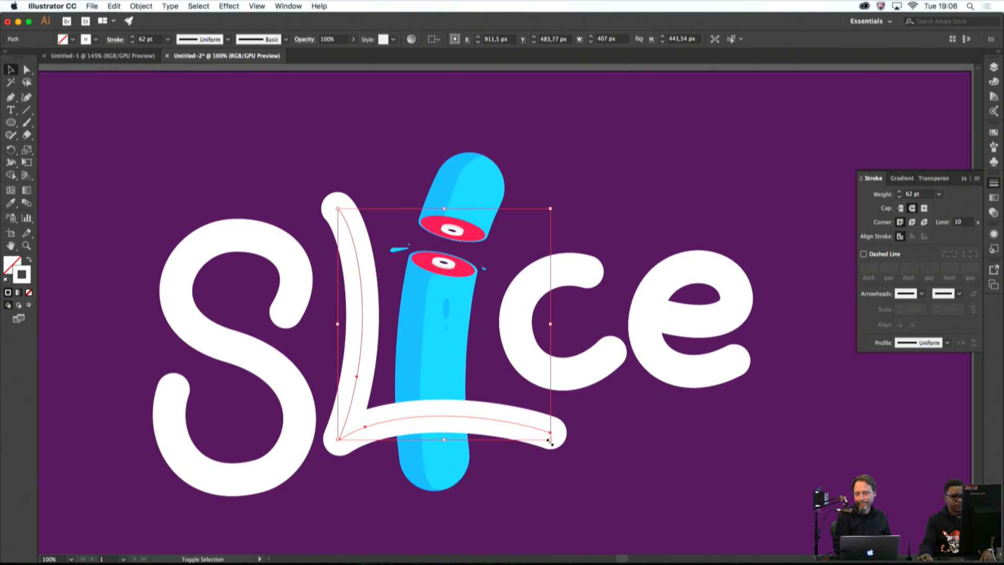
drag(550, 437, 477, 407)
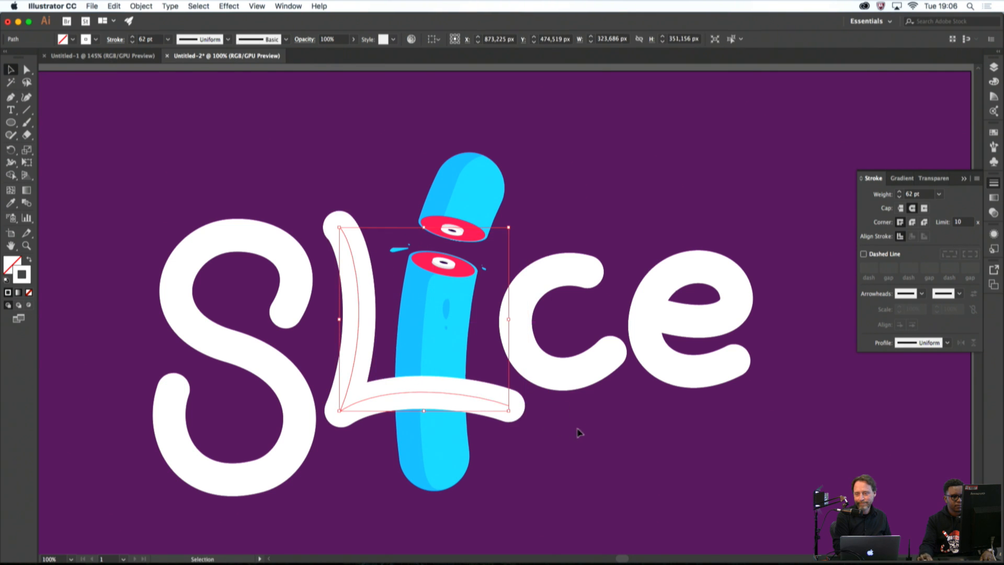
scroll(579, 432, down, 4)
click(603, 439)
Scale the S down proportionally to about 194 by 364 px and move it straight up to sit better beside the L
scroll(515, 430, up, 4)
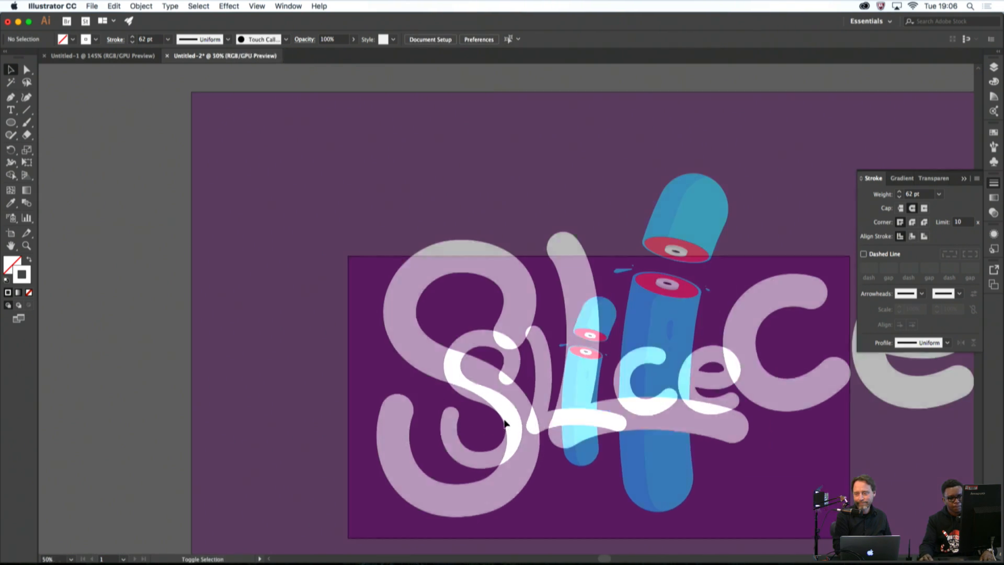
click(526, 437)
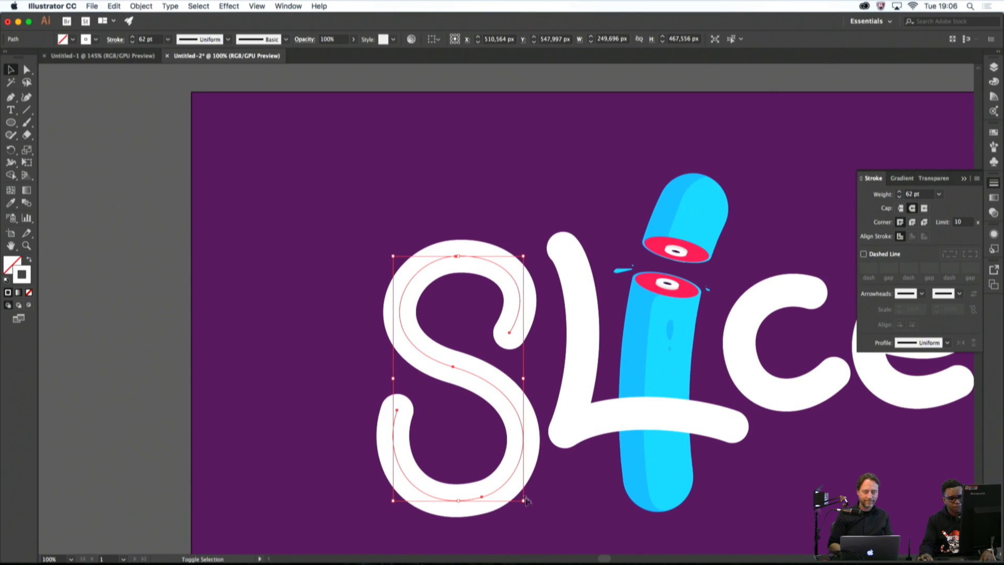
drag(526, 500, 513, 473)
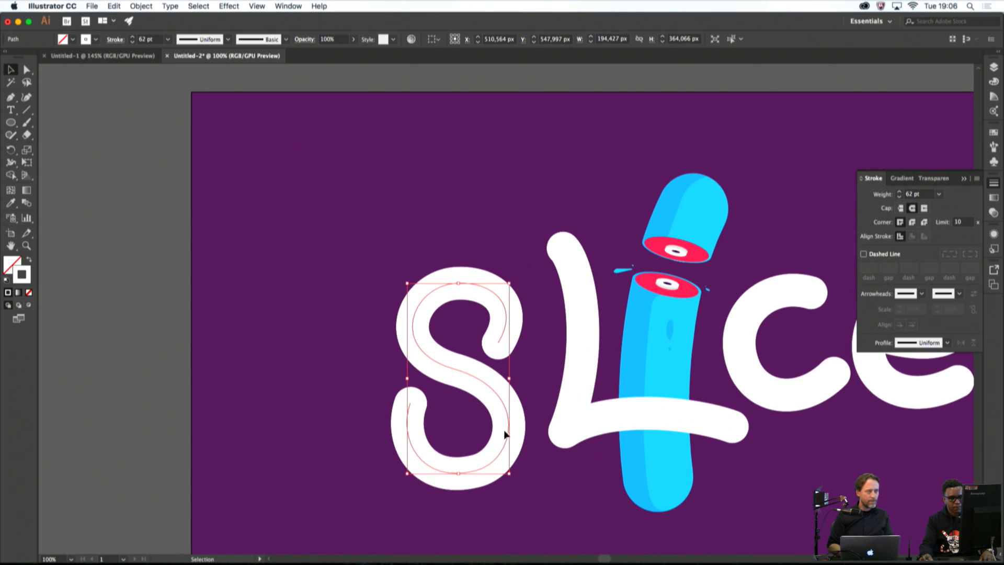
drag(505, 434, 508, 407)
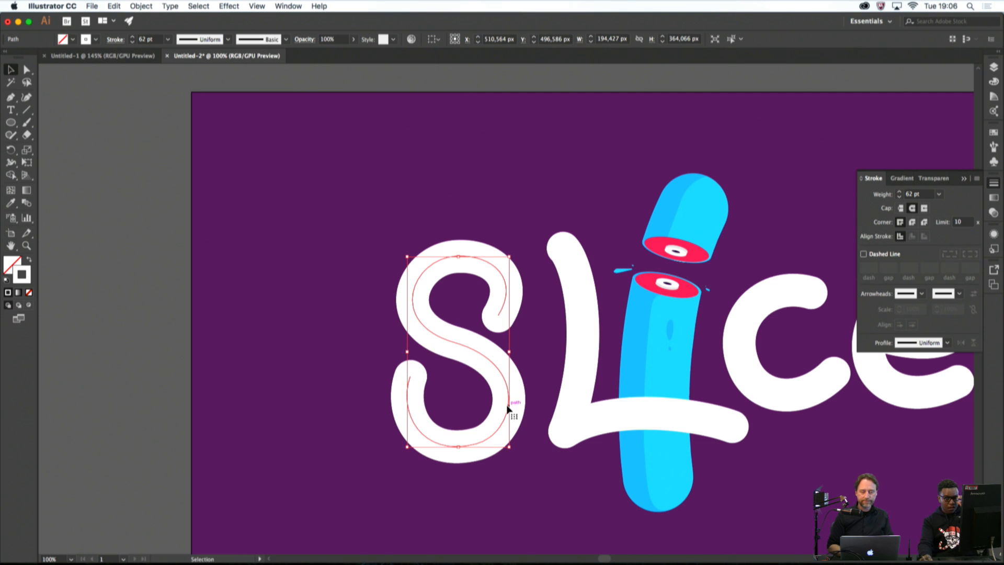
scroll(635, 418, up, 2)
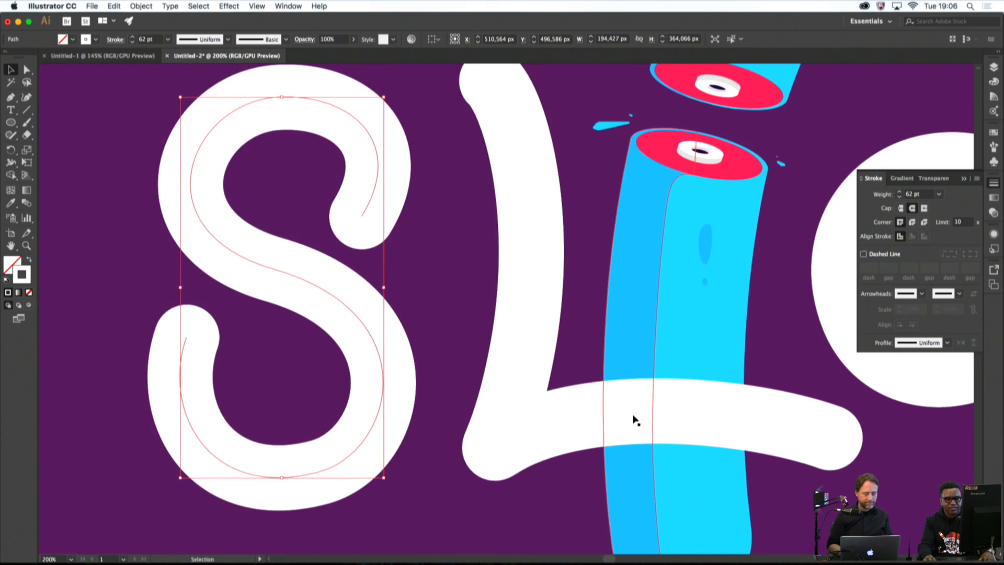
scroll(635, 419, down, 4)
click(708, 441)
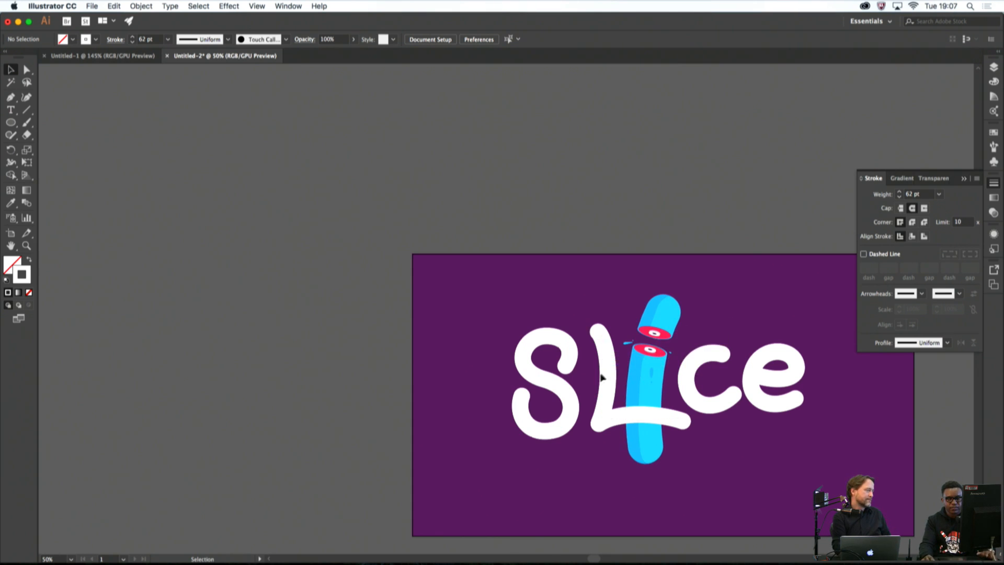
Try a slight adjustment of the handle on the S's top curve and undo it
scroll(572, 397, up, 2)
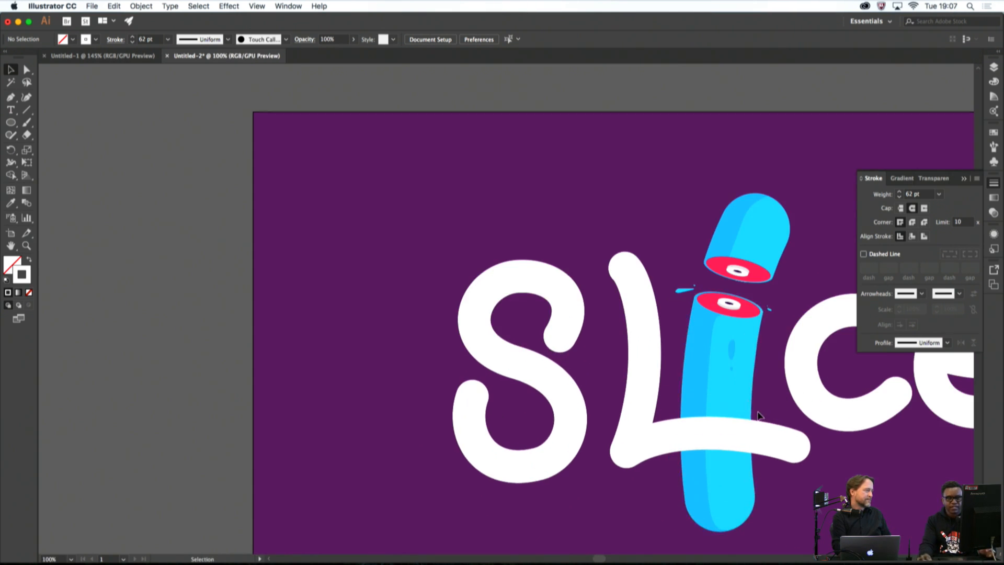
click(26, 70)
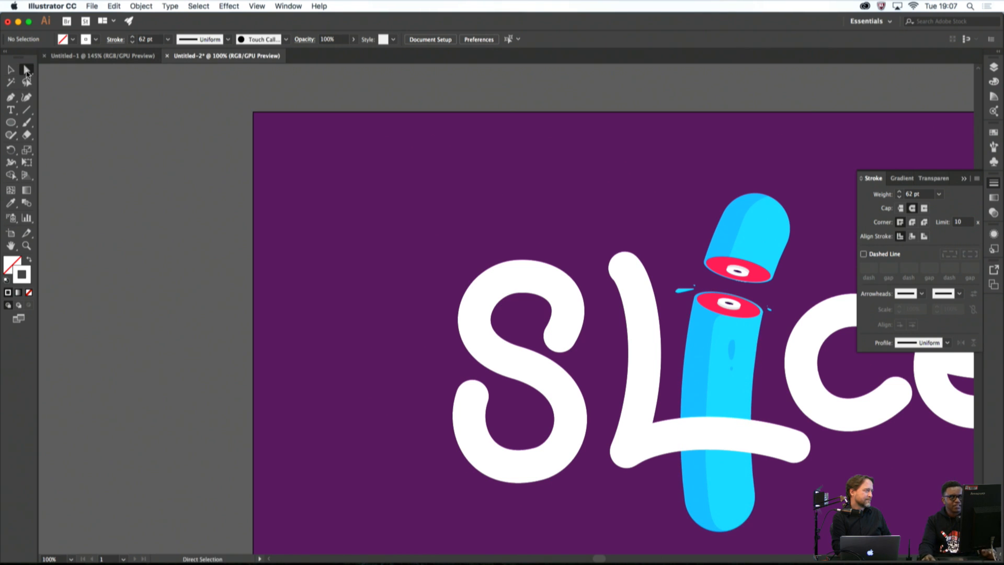
click(559, 335)
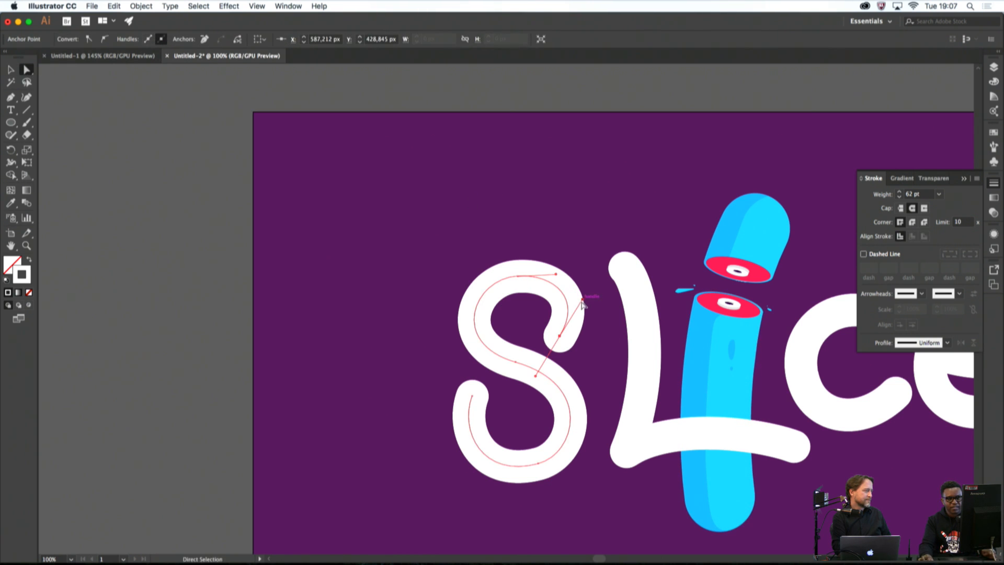
drag(556, 274, 557, 271)
key(super+z)
click(573, 237)
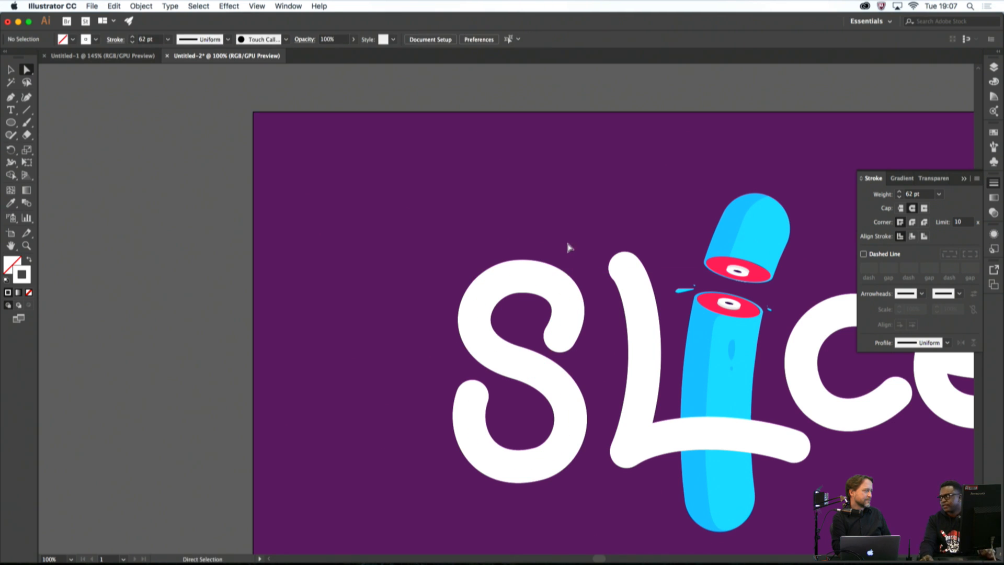
Pull the handle of the S's upper end point slightly outward to refine the curve of its terminal
scroll(563, 320, up, 1)
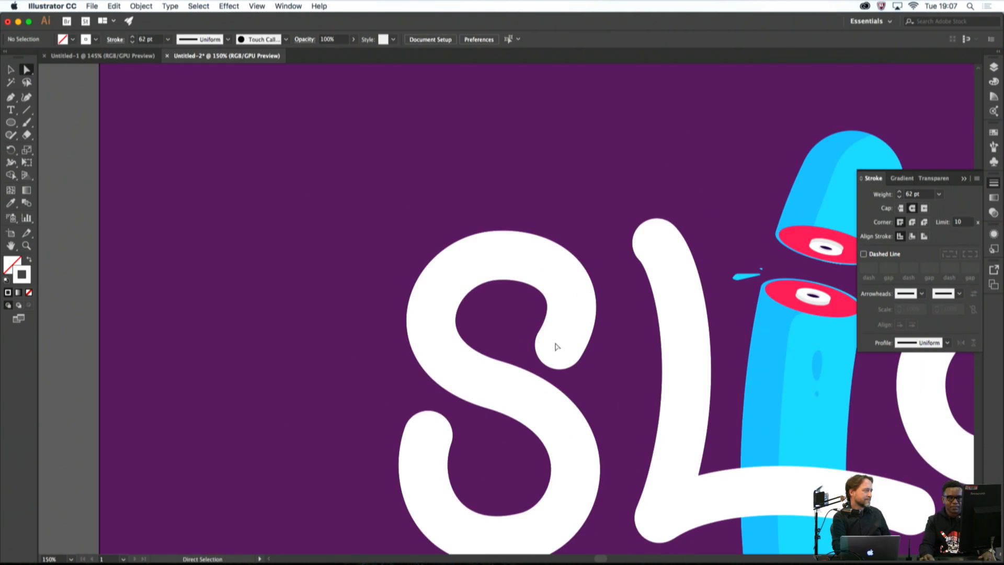
click(559, 343)
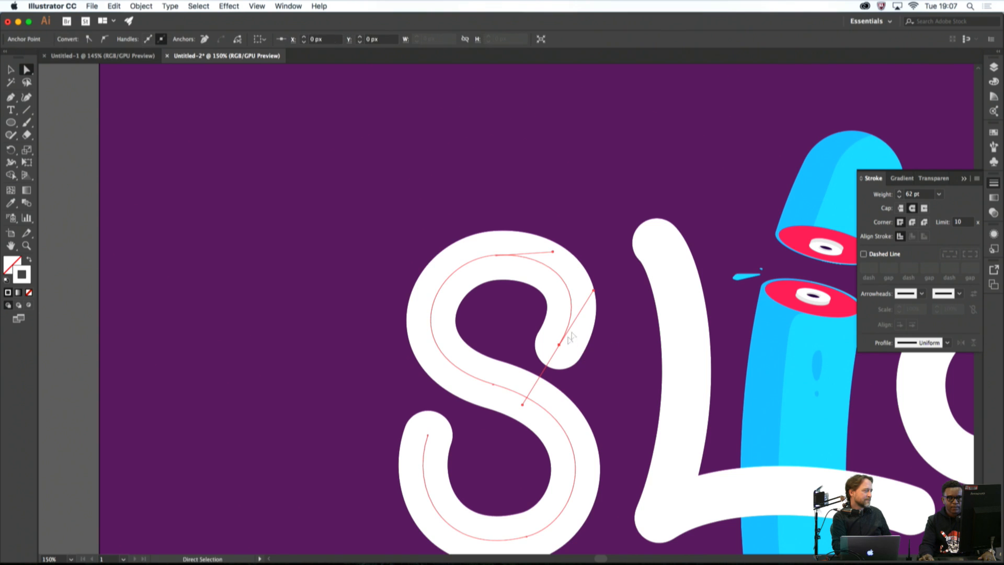
drag(593, 291, 601, 287)
click(606, 289)
Select the complete SLICE artwork, including the sliced finger, and move it slightly right and down on the artboard
scroll(611, 303, down, 4)
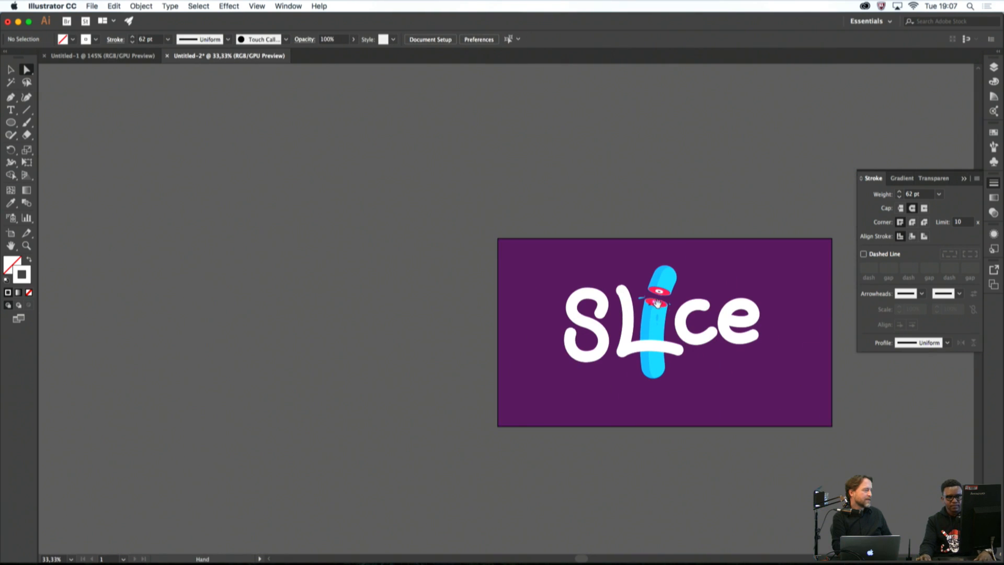
drag(736, 300, 661, 306)
drag(737, 376, 523, 253)
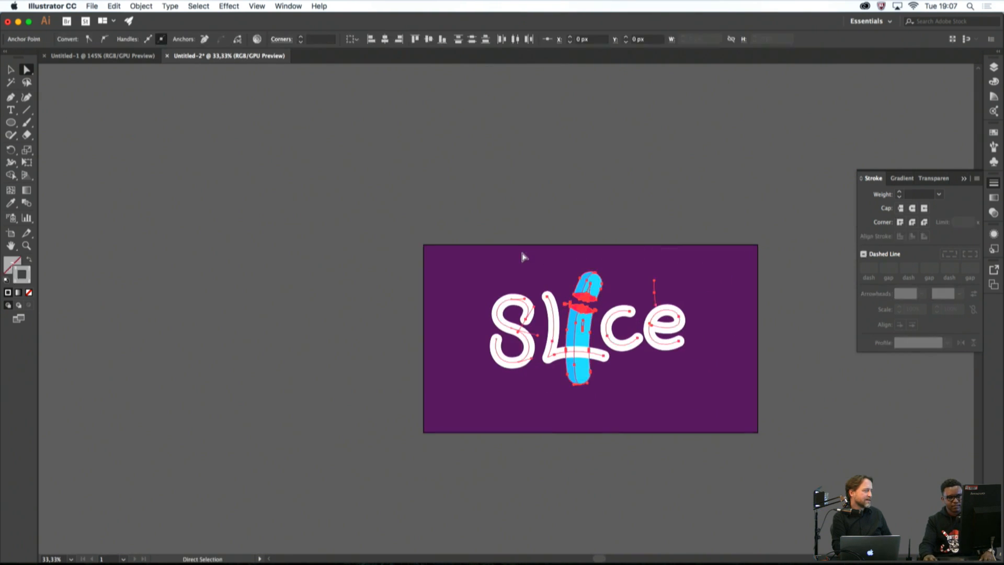
click(522, 254)
drag(706, 394, 709, 396)
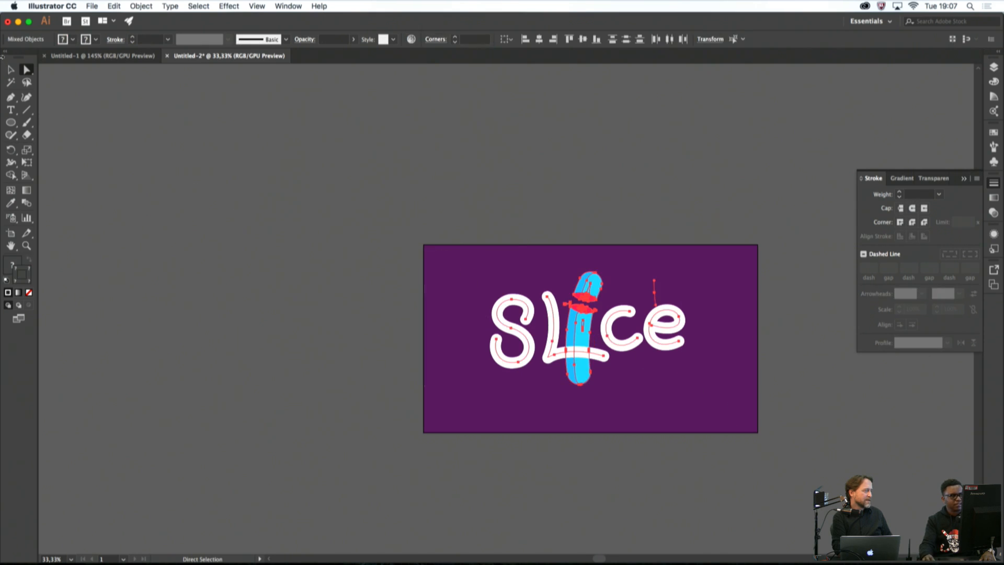
key(v)
drag(622, 313, 638, 320)
click(703, 334)
Expand the L's fill and stroke into a filled outline shape
scroll(578, 366, up, 1)
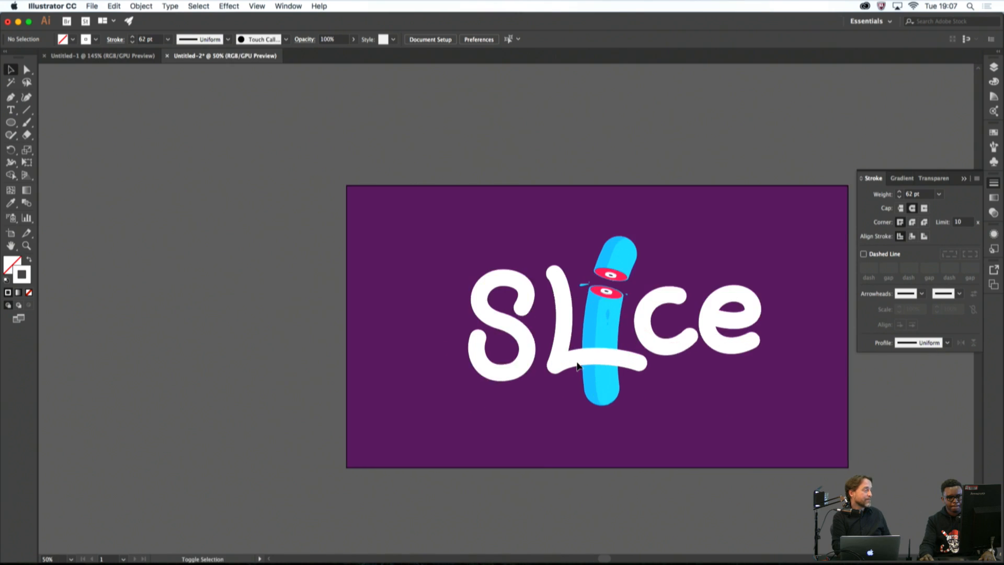
scroll(578, 366, up, 3)
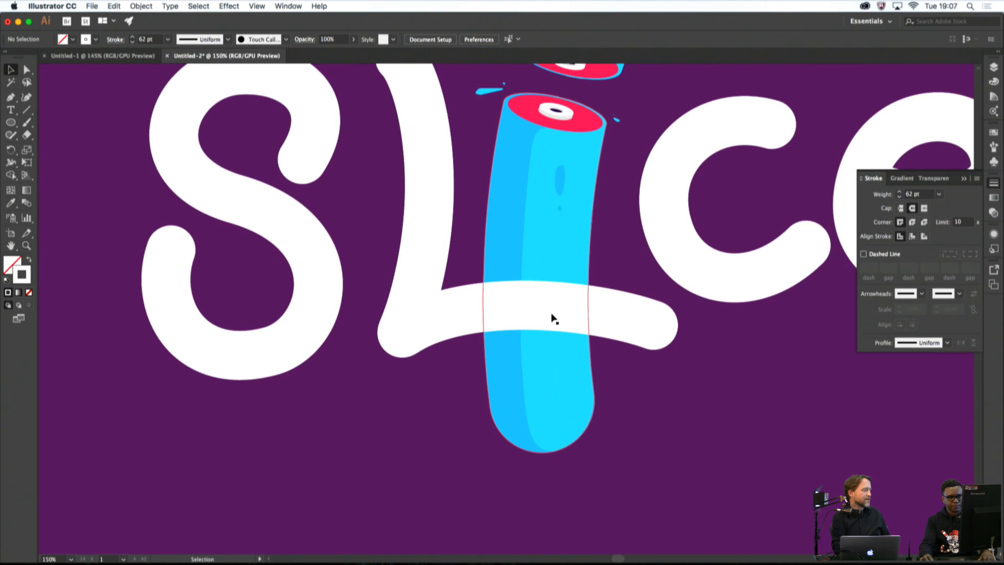
click(562, 307)
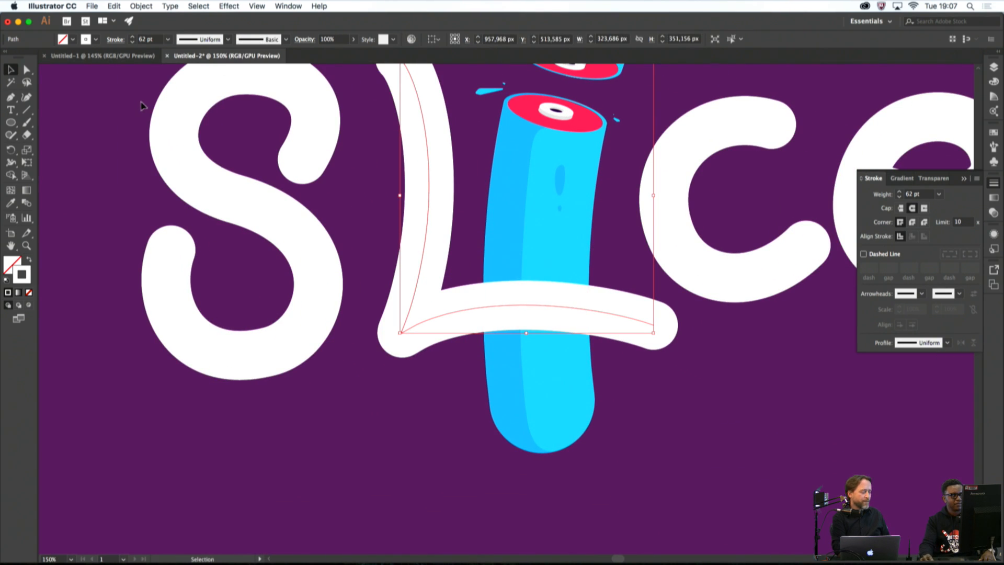
click(139, 8)
click(215, 116)
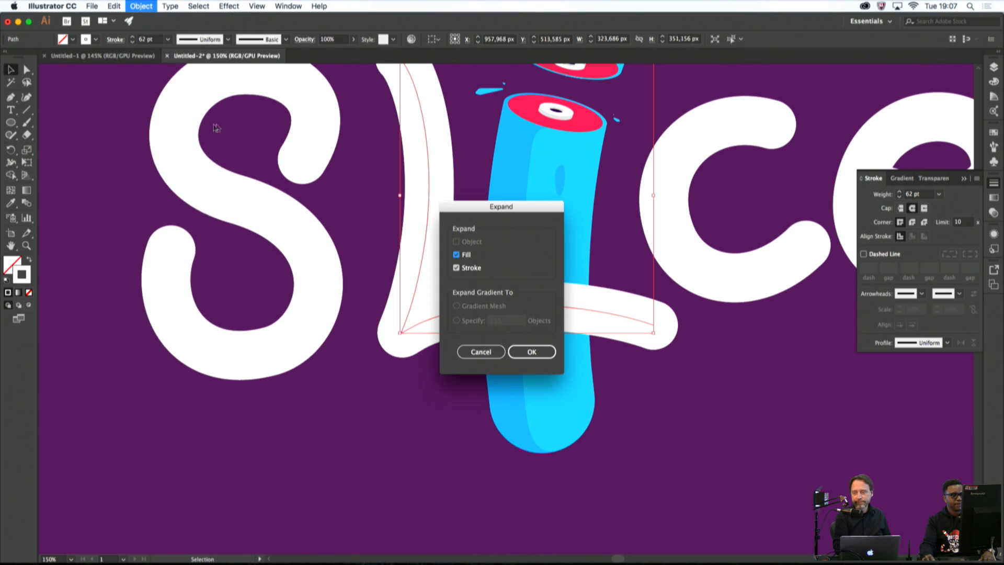
click(528, 352)
click(732, 327)
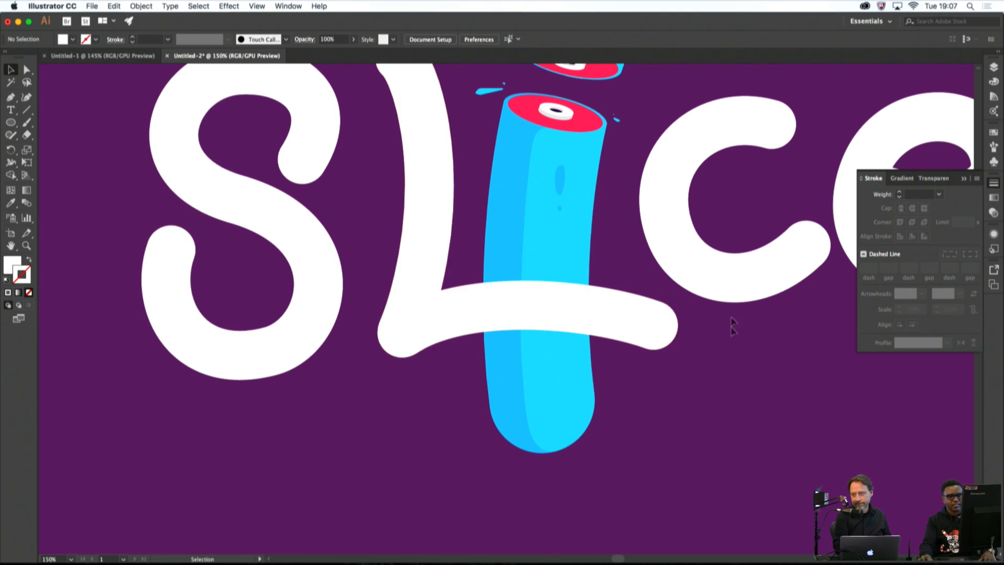
Expand the fill and stroke of the S, C and e together into filled outline shapes
scroll(736, 284, down, 2)
click(733, 284)
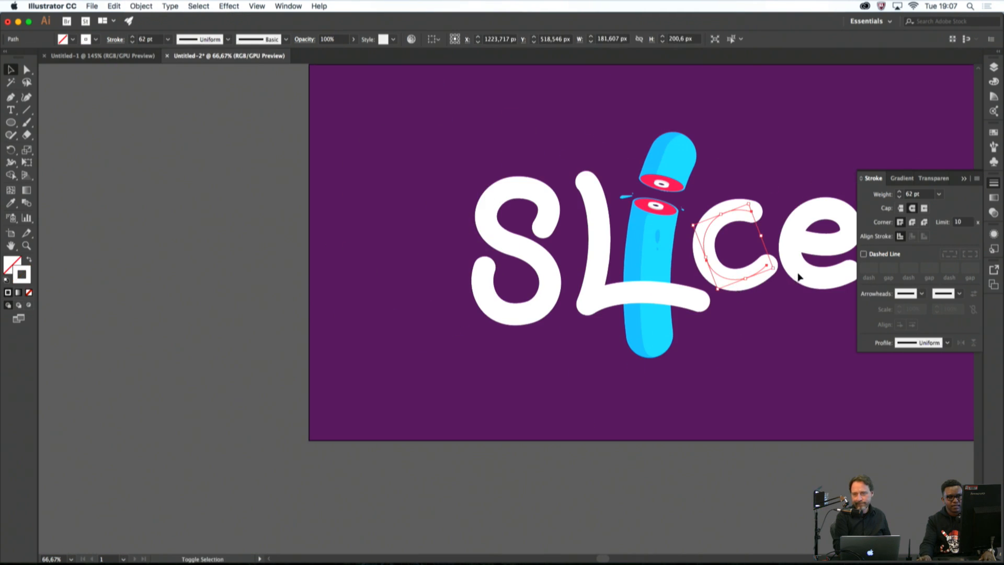
click(554, 291)
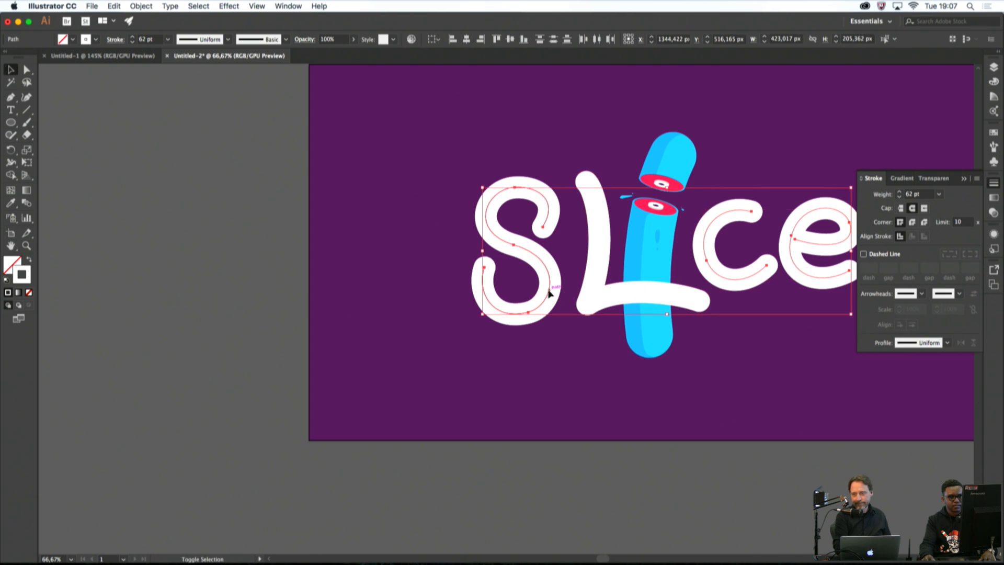
click(140, 6)
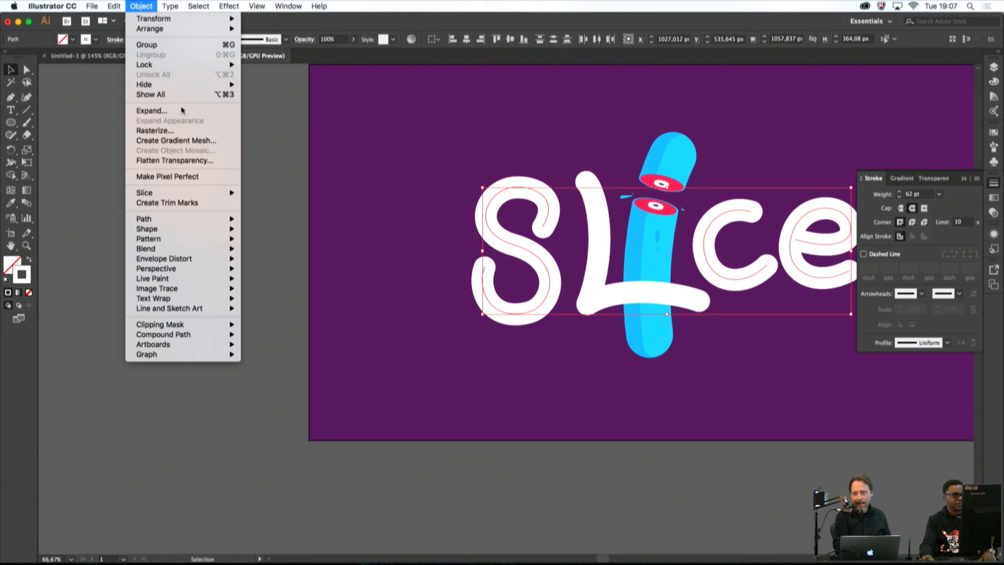
click(152, 110)
click(532, 351)
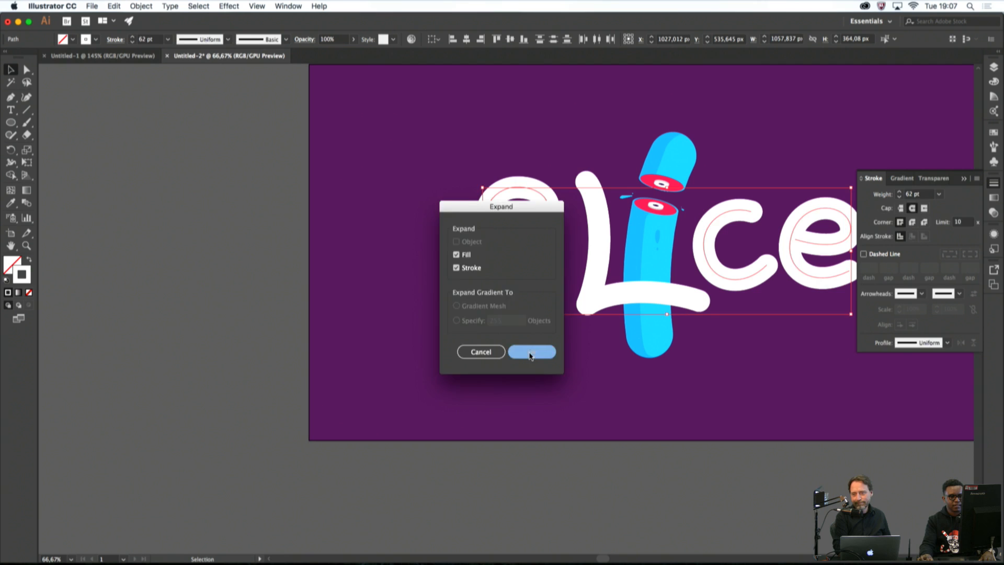
click(692, 381)
Use the Shape Builder on the L and the lower finger to fill their overlap with the finger's light blue, bringing the finger in front
scroll(649, 289, up, 8)
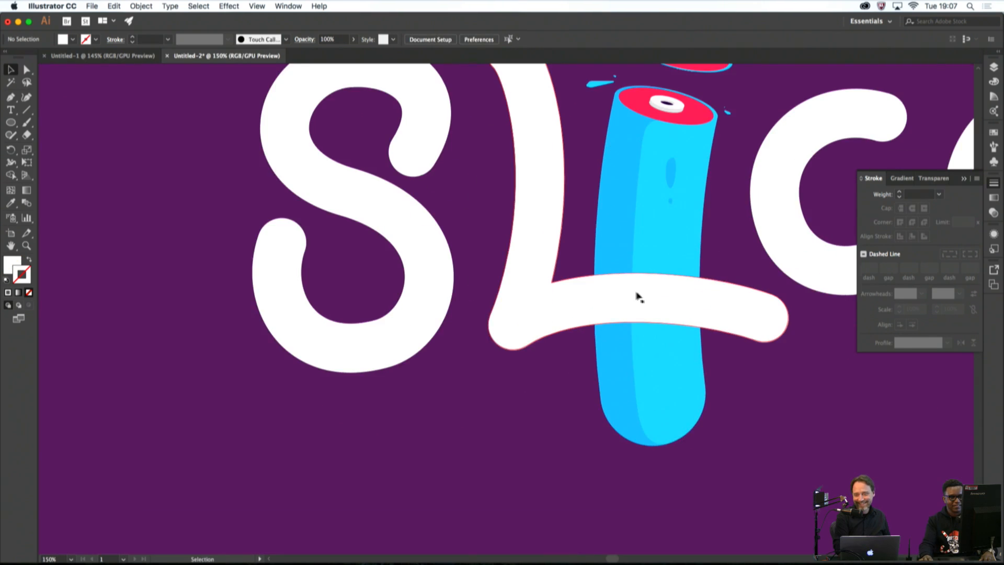
scroll(604, 291, down, 3)
scroll(538, 265, down, 2)
scroll(545, 276, up, 3)
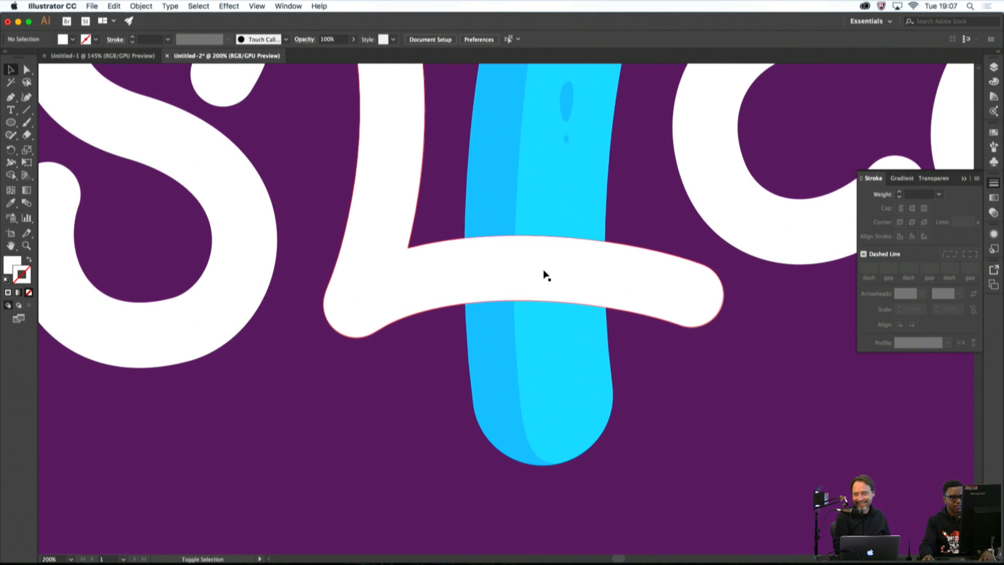
click(25, 70)
click(526, 224)
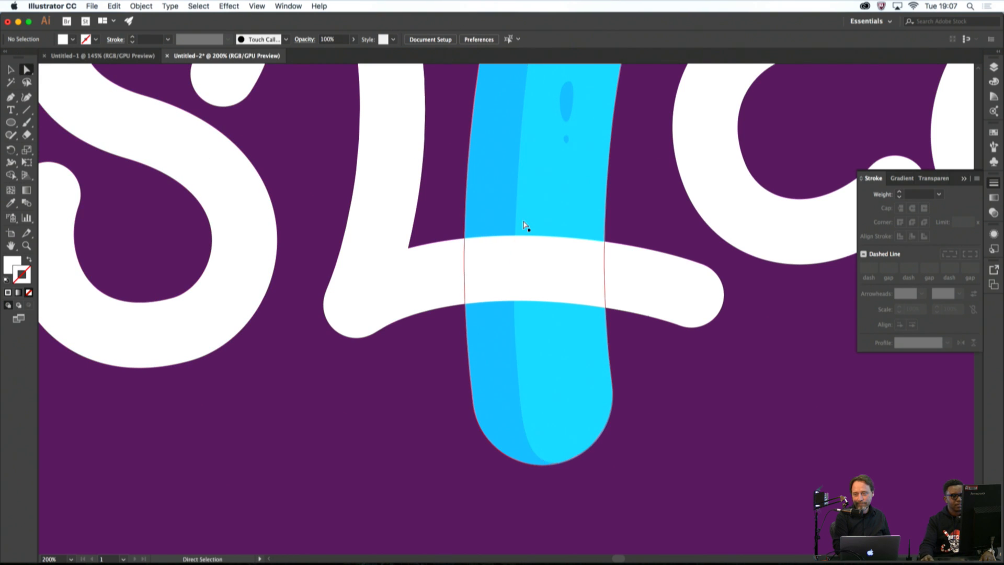
click(632, 234)
scroll(601, 234, down, 1)
click(591, 224)
key(super+c)
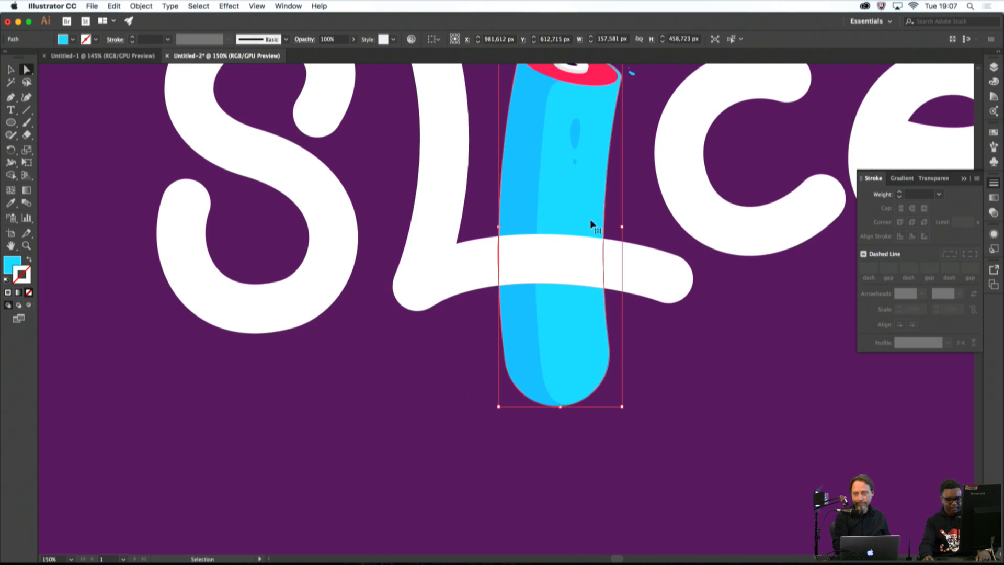
shift+super+click(619, 262)
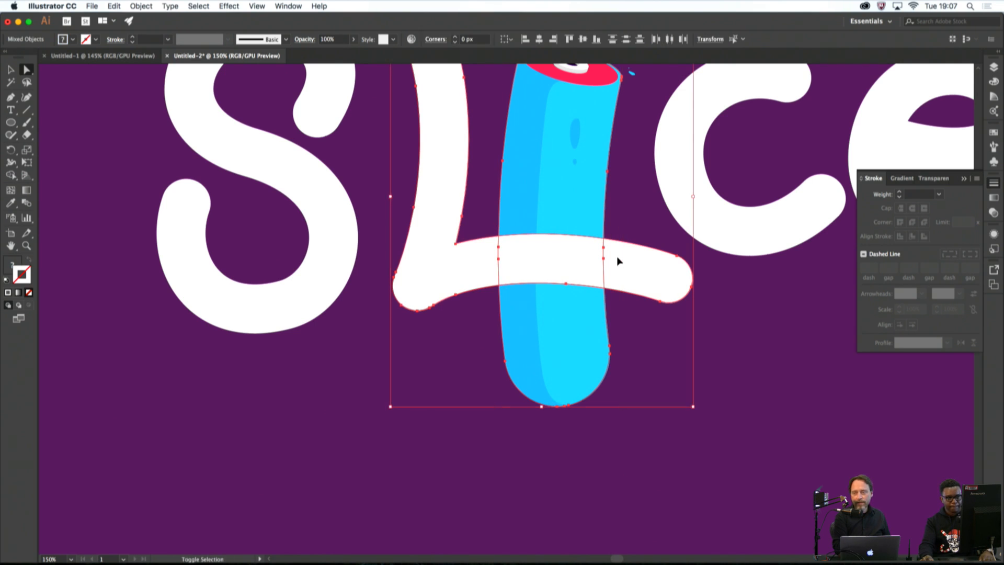
click(11, 174)
click(535, 272)
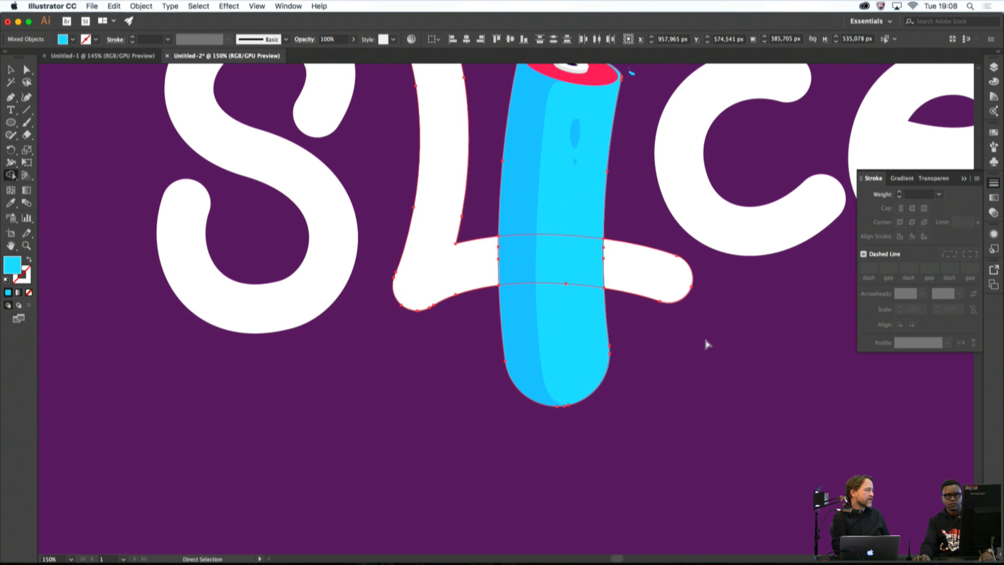
super+click(707, 343)
scroll(676, 331, right, 1)
scroll(677, 330, down, 3)
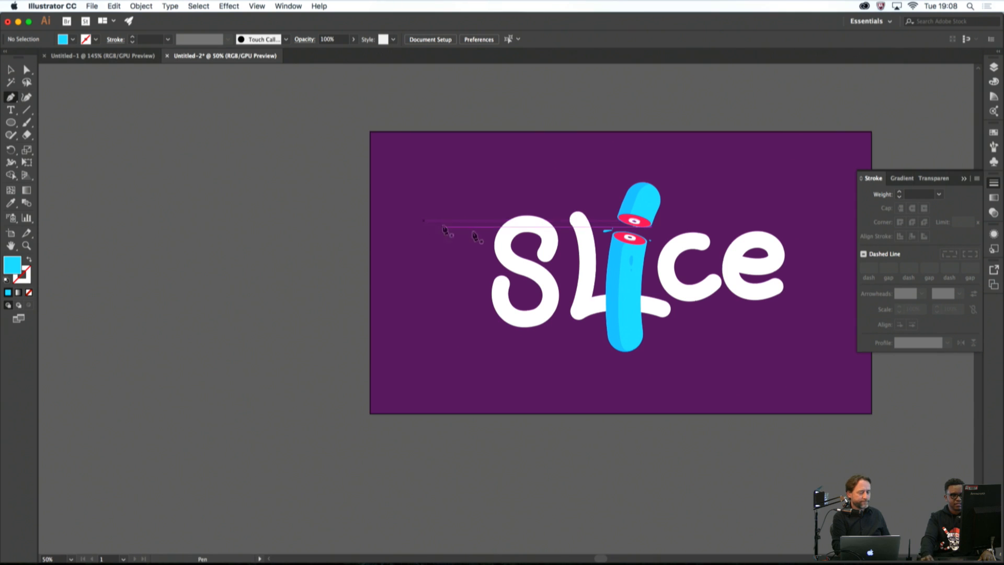
scroll(588, 236, up, 5)
scroll(573, 252, down, 3)
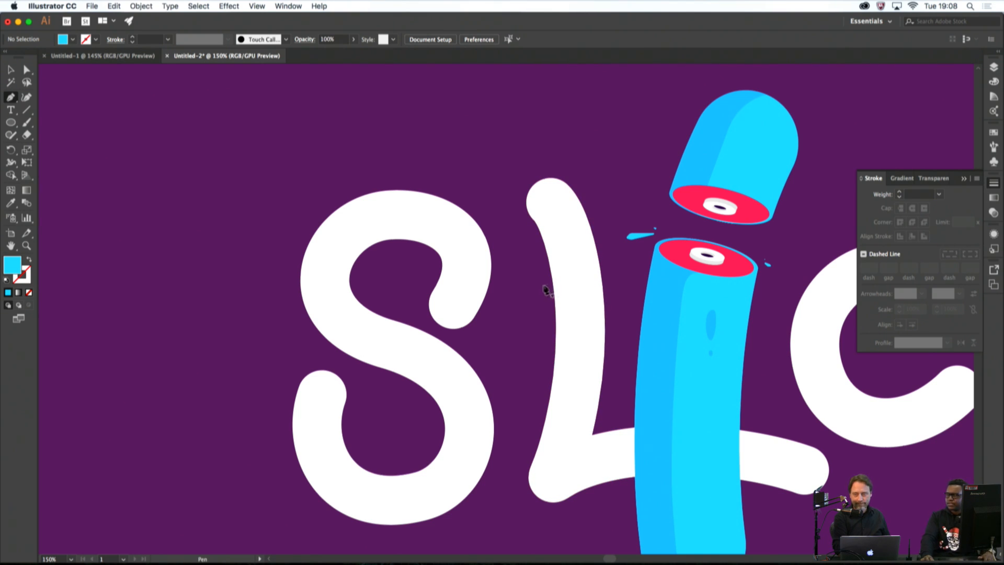
scroll(553, 288, up, 4)
scroll(544, 236, up, 1)
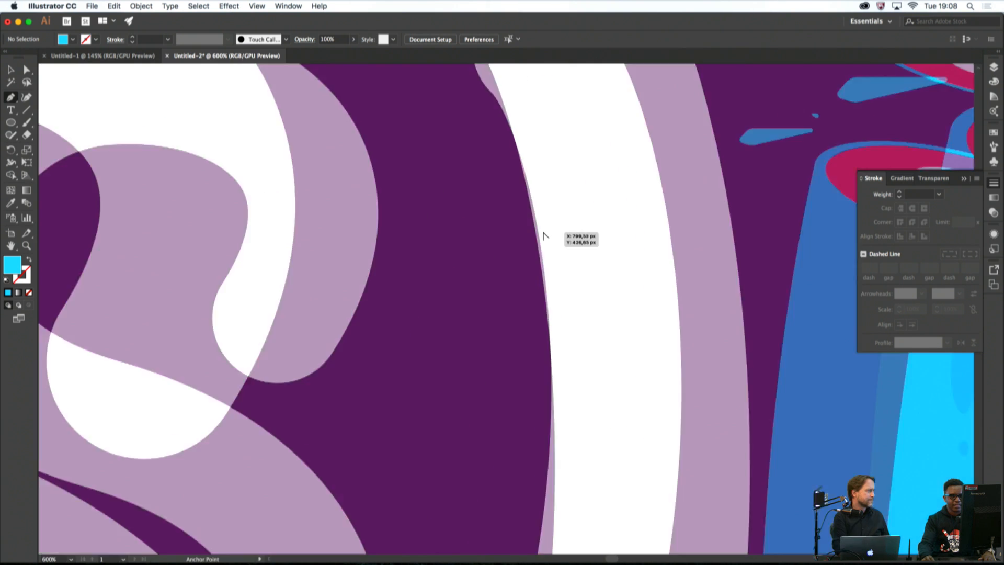
Draw a closed rounded shape across the L's upper stem with the Pen tool and adjust its curve handle for a new end cap
scroll(544, 235, down, 6)
scroll(543, 233, up, 2)
scroll(539, 223, up, 2)
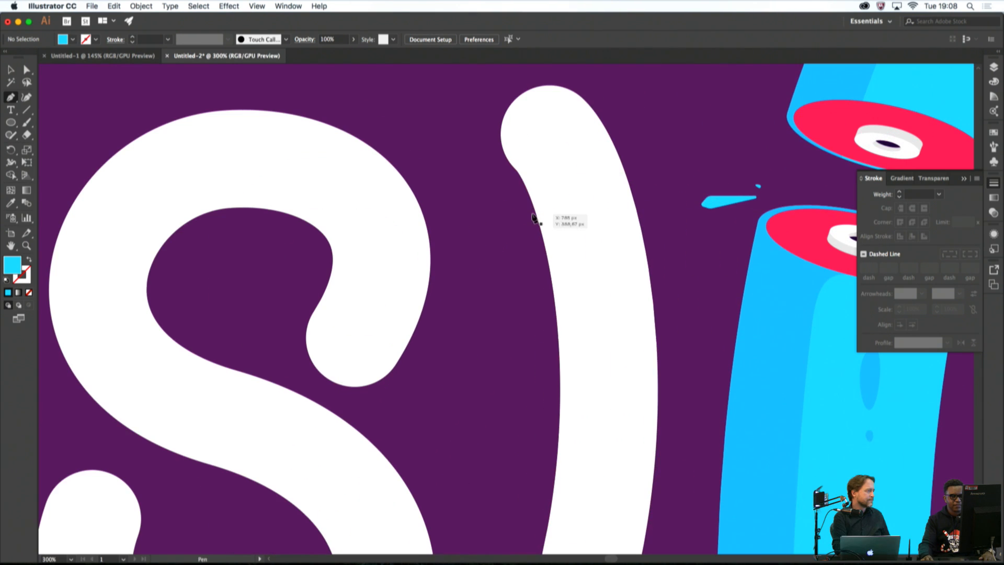
drag(535, 208, 516, 162)
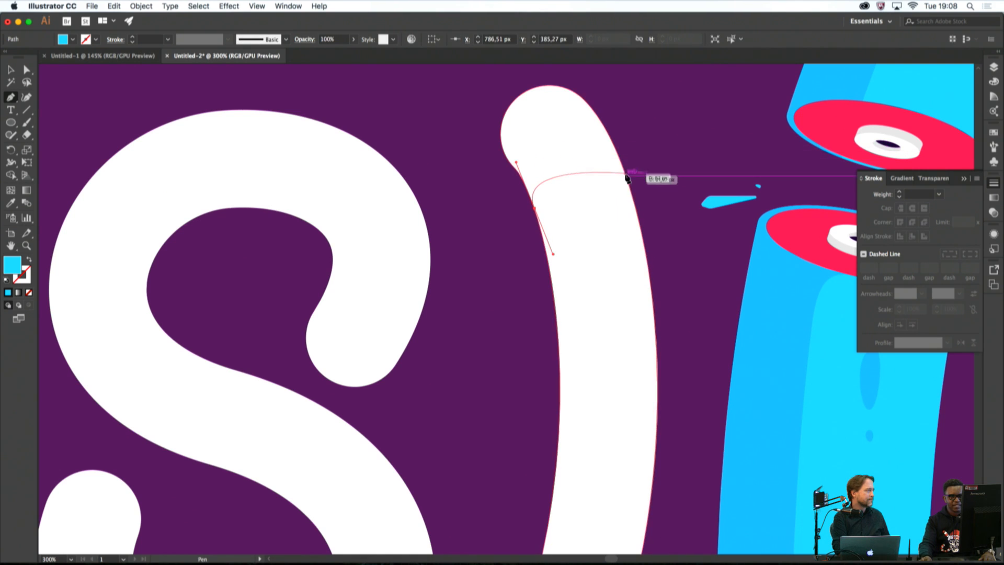
drag(627, 177, 648, 230)
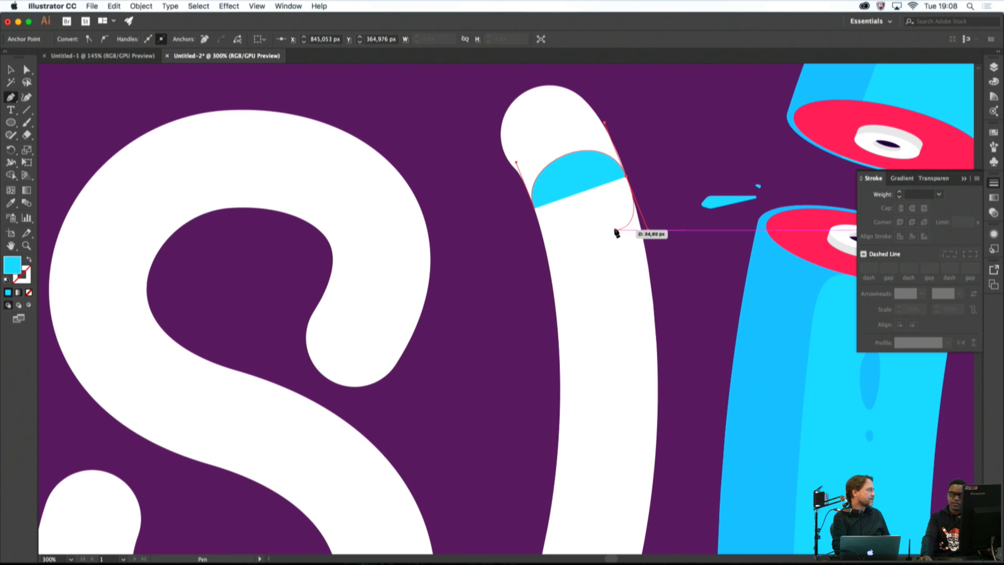
click(574, 231)
click(539, 209)
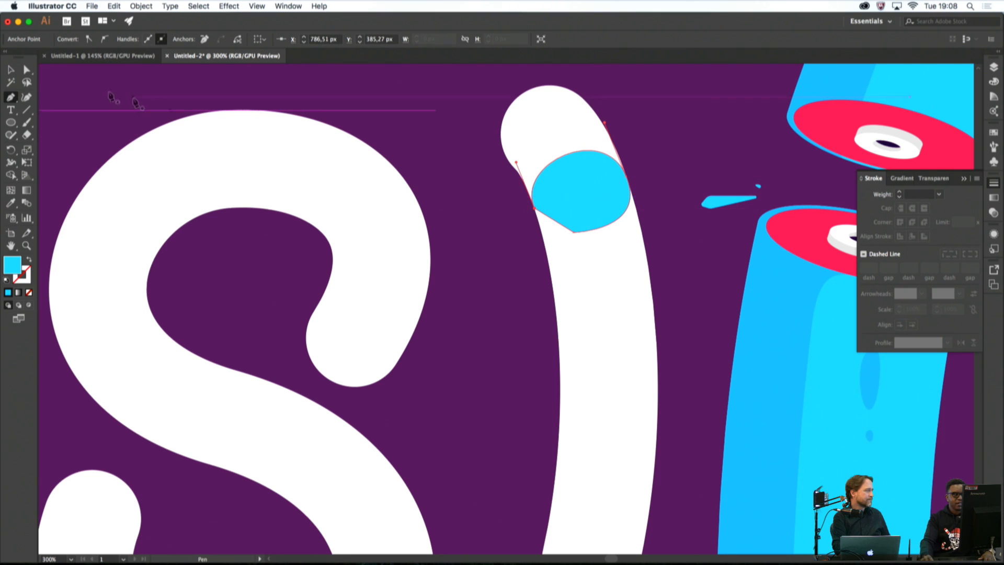
click(26, 69)
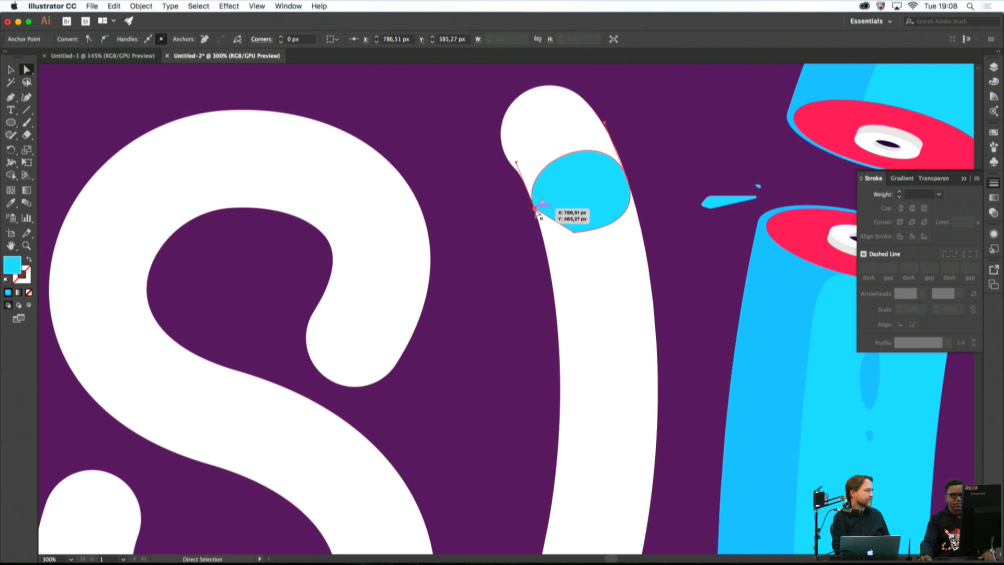
drag(516, 165, 505, 148)
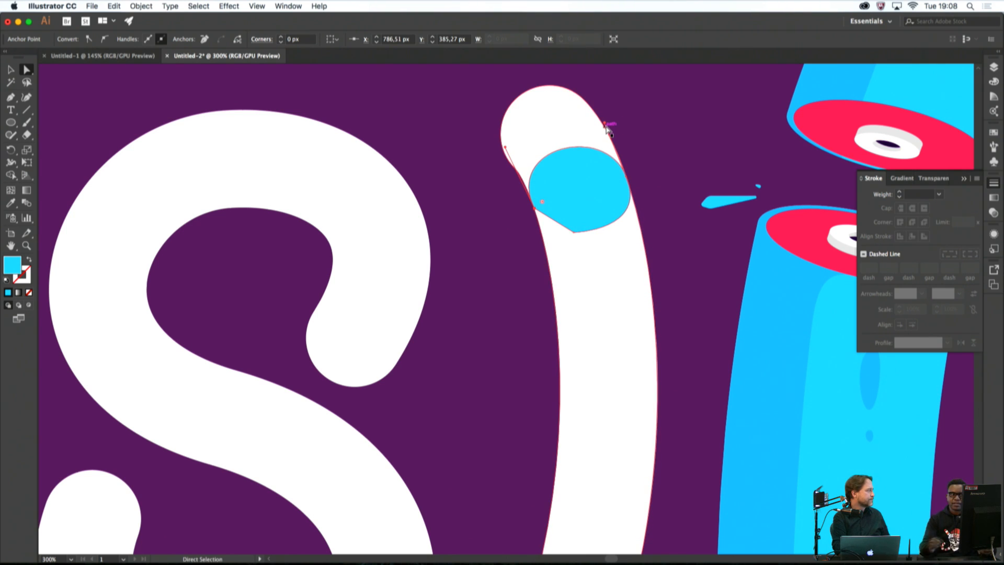
Remove the part of the L's stem above the new blue cap shape with the Shape Builder
click(602, 167)
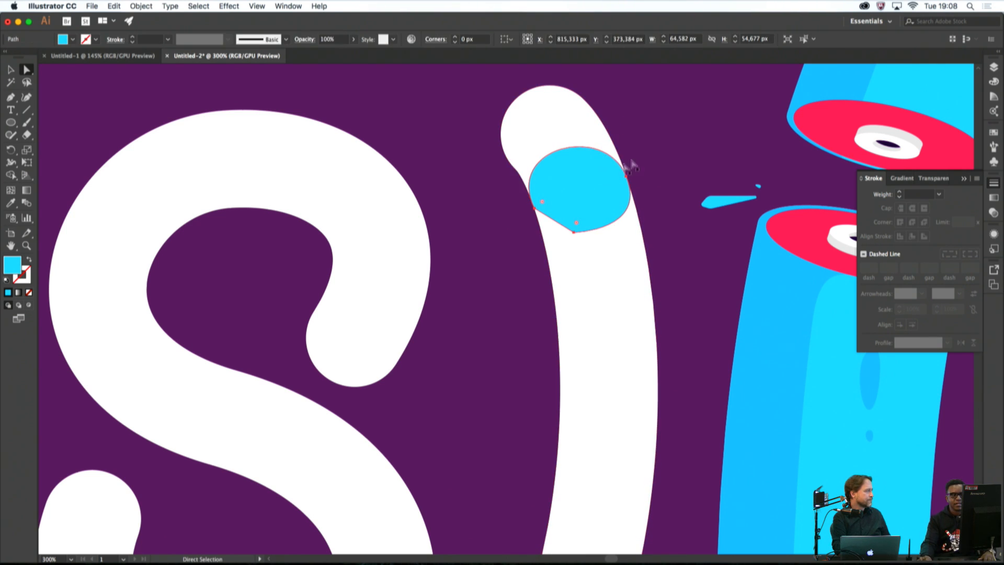
shift+click(586, 148)
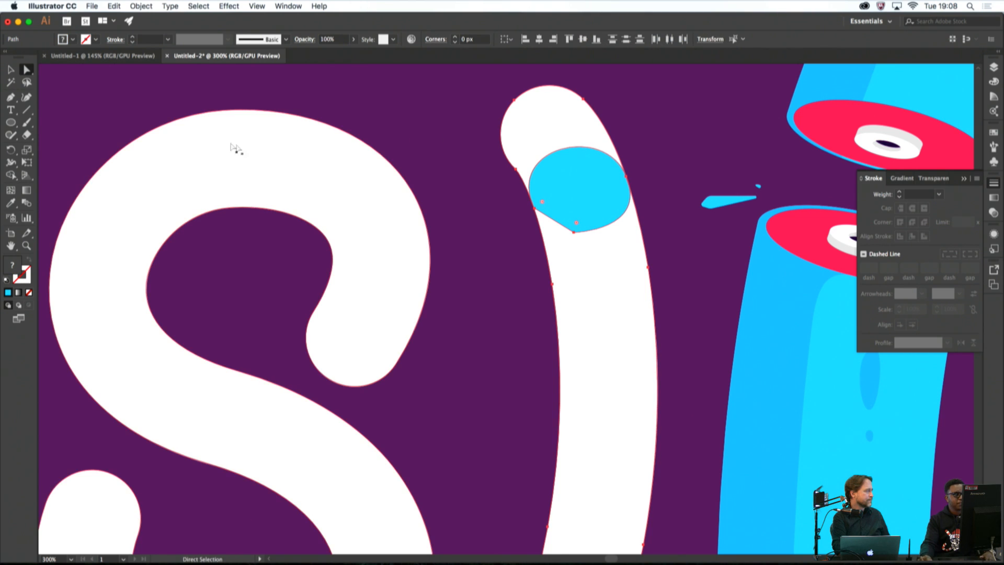
click(11, 175)
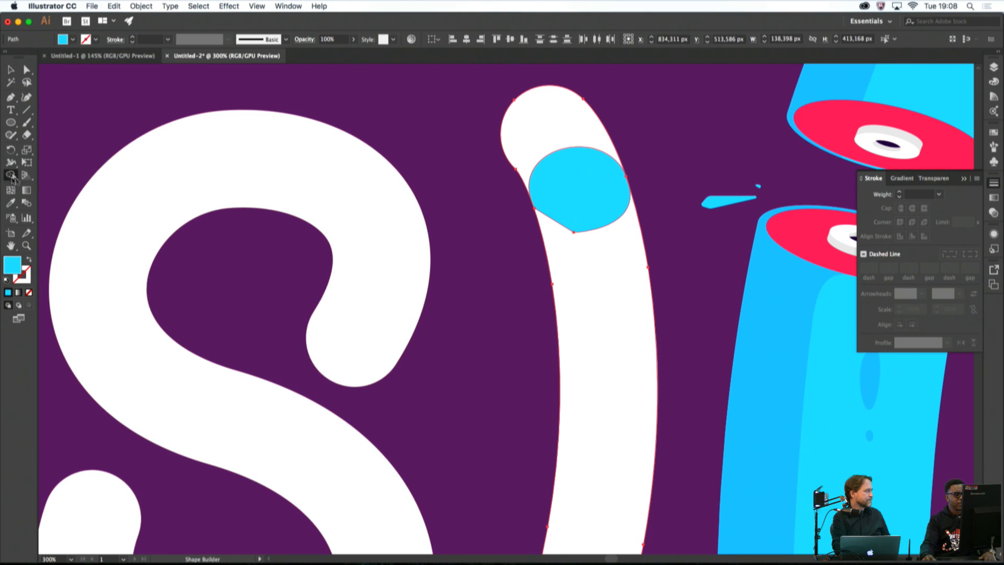
alt+click(523, 141)
key(super+shift+a)
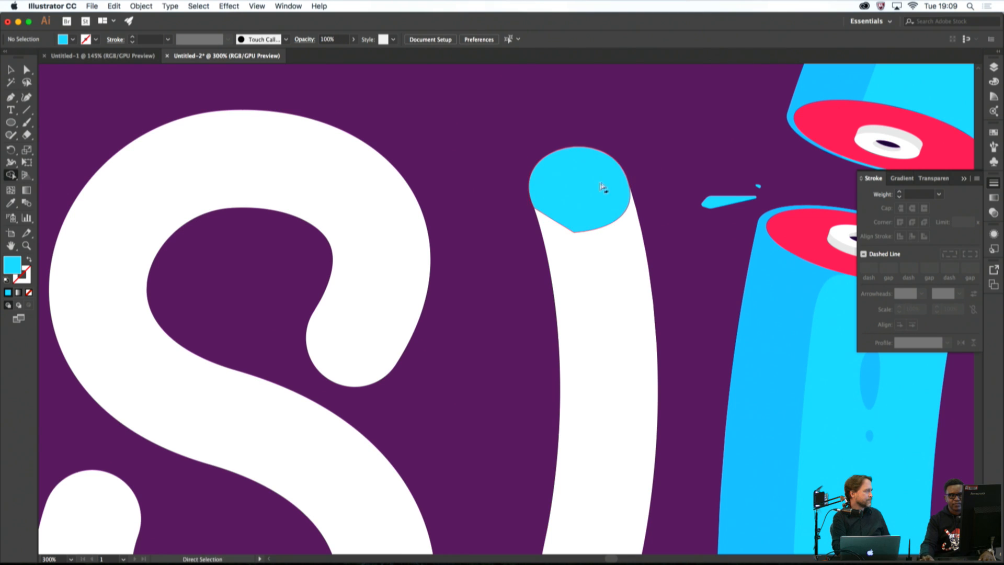
Fill the L's new blue end cap with the white sampled from its stem
click(602, 187)
key(i)
click(616, 282)
key(super+shift+a)
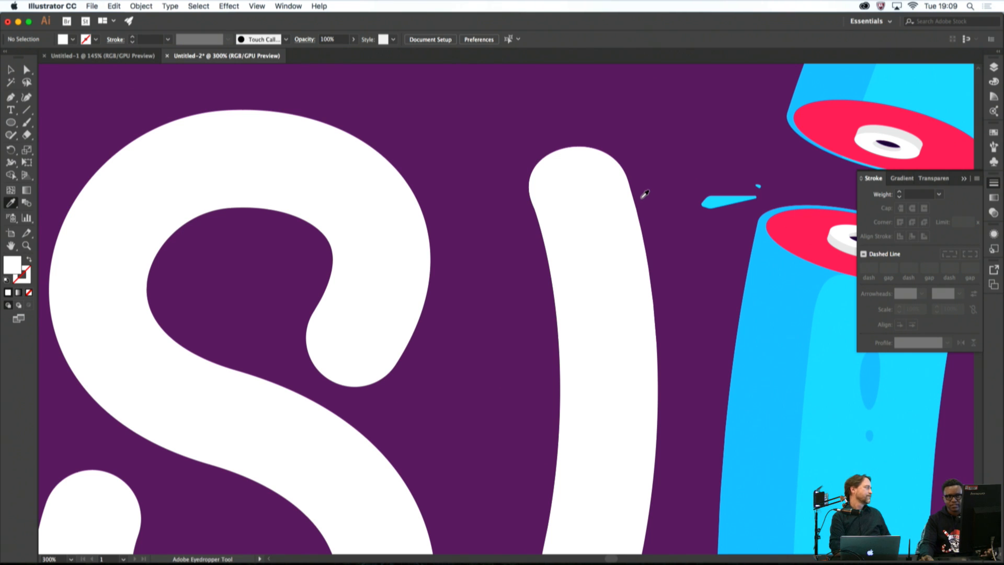
Try to scale the letter S slightly smaller
scroll(647, 189, down, 5)
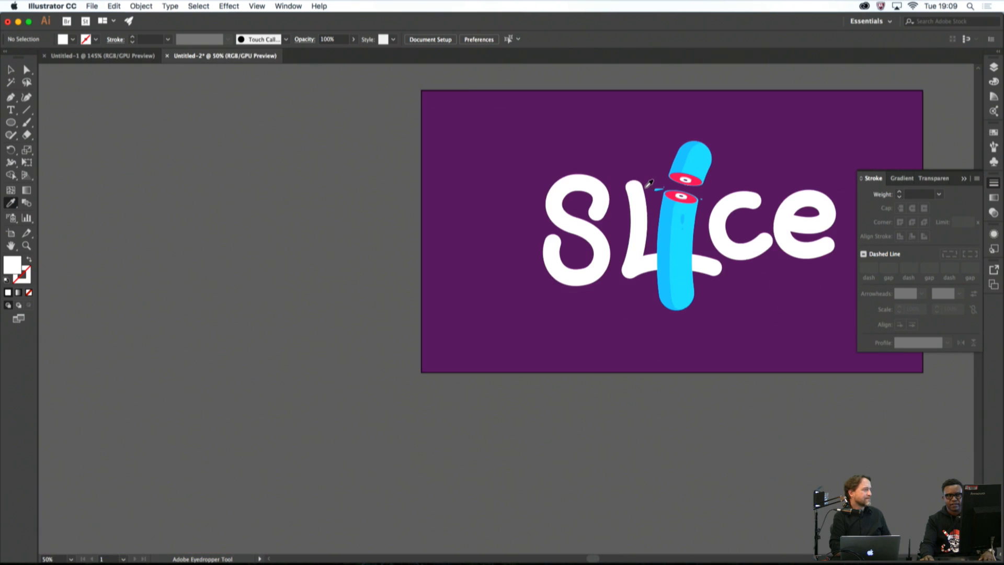
scroll(651, 175, down, 2)
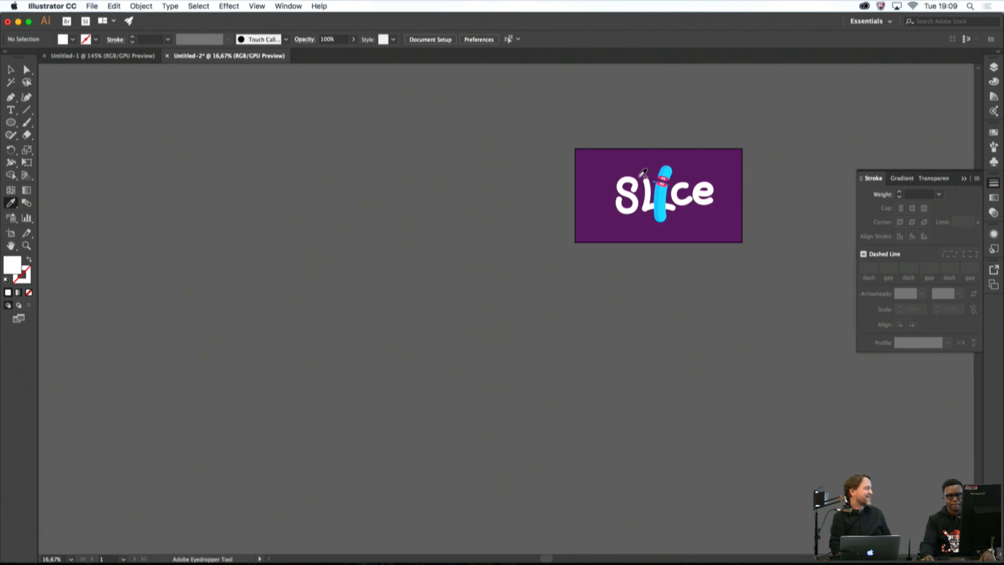
scroll(642, 173, up, 1)
scroll(642, 173, up, 2)
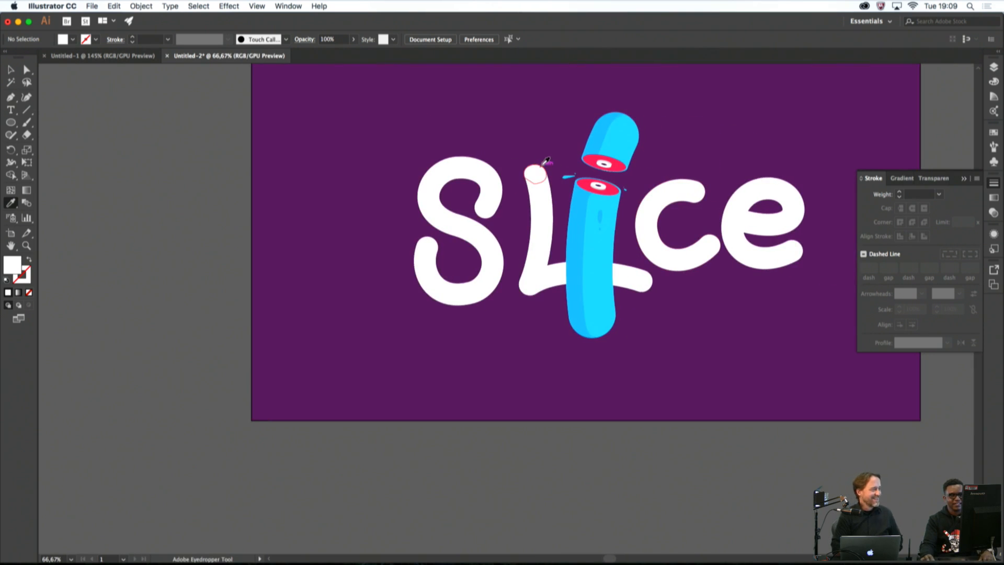
click(11, 70)
click(484, 196)
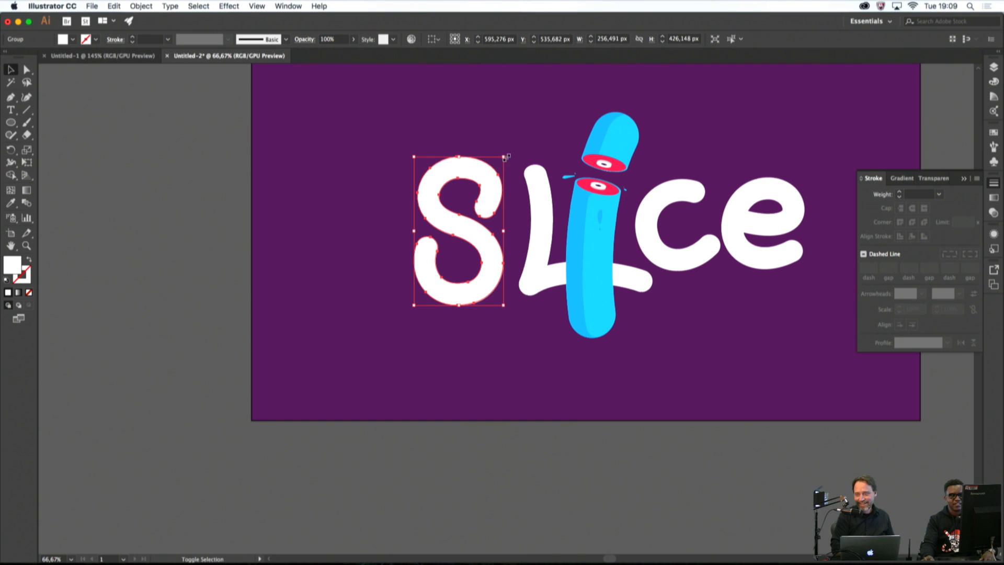
drag(504, 157, 499, 168)
click(521, 146)
scroll(513, 165, up, 2)
key(super+w)
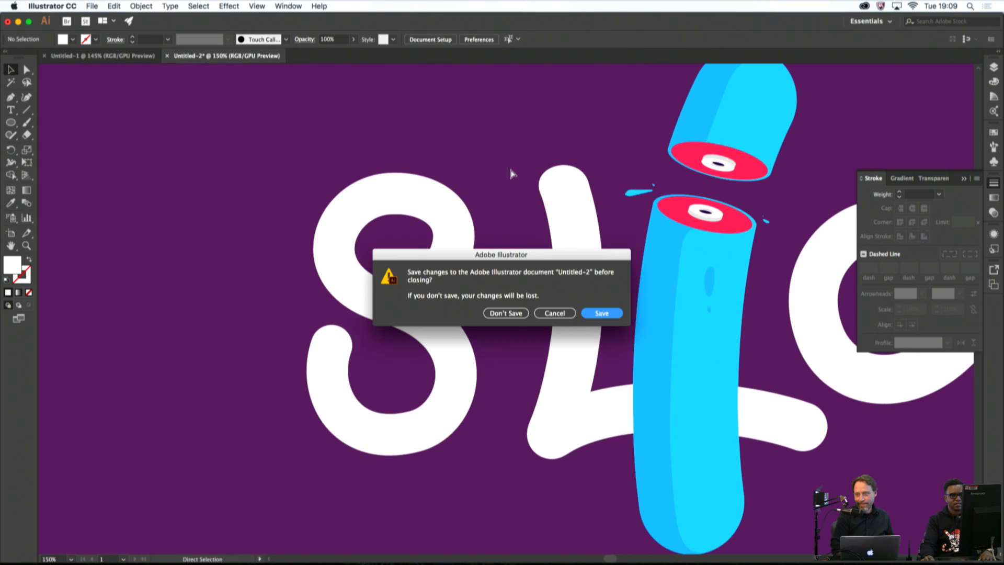
click(555, 312)
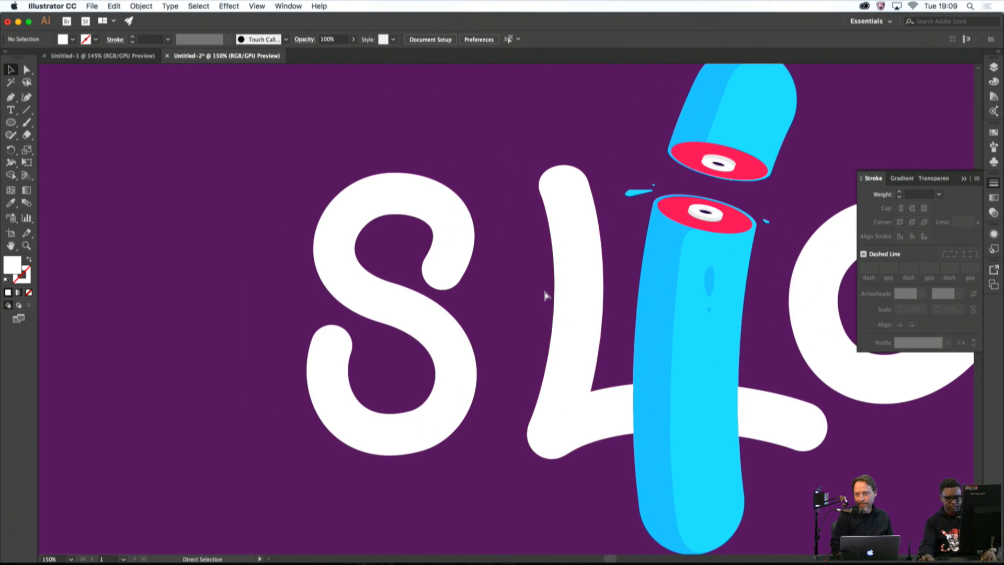
key(super+z)
click(523, 201)
Start a Pen path with a curved edge across the L's crossbar just before it meets the finger
scroll(520, 201, down, 4)
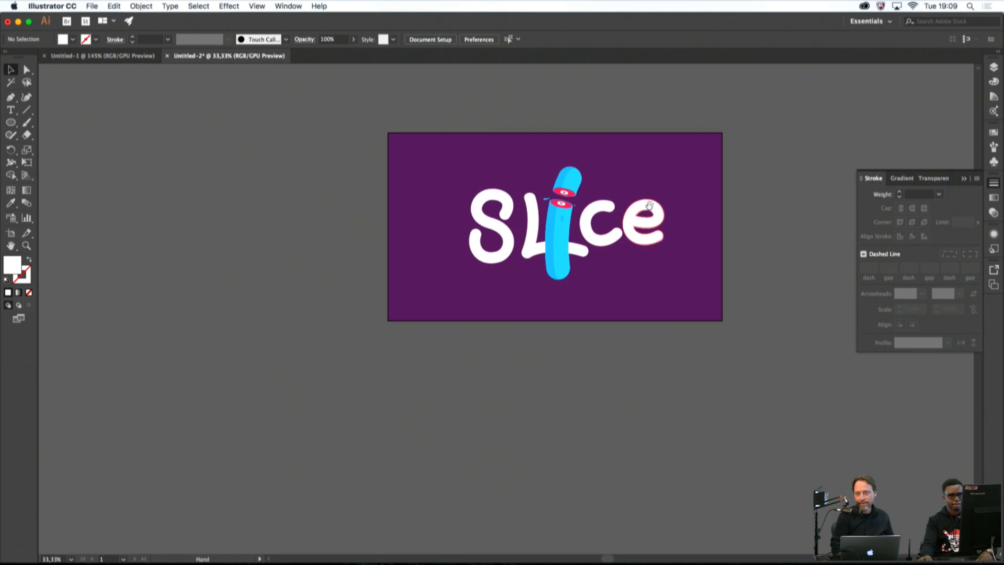
drag(648, 205, 516, 220)
scroll(416, 283, up, 3)
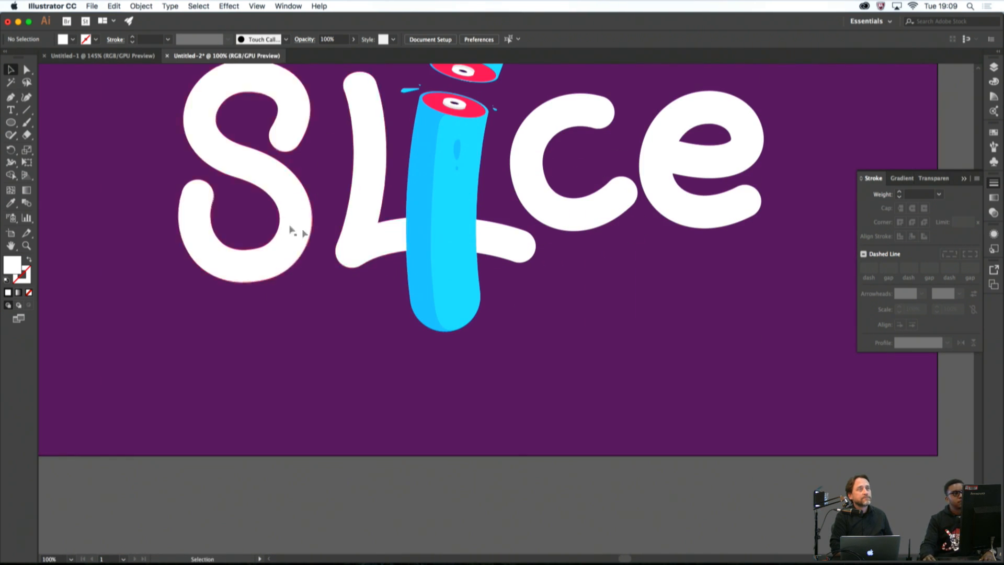
click(11, 96)
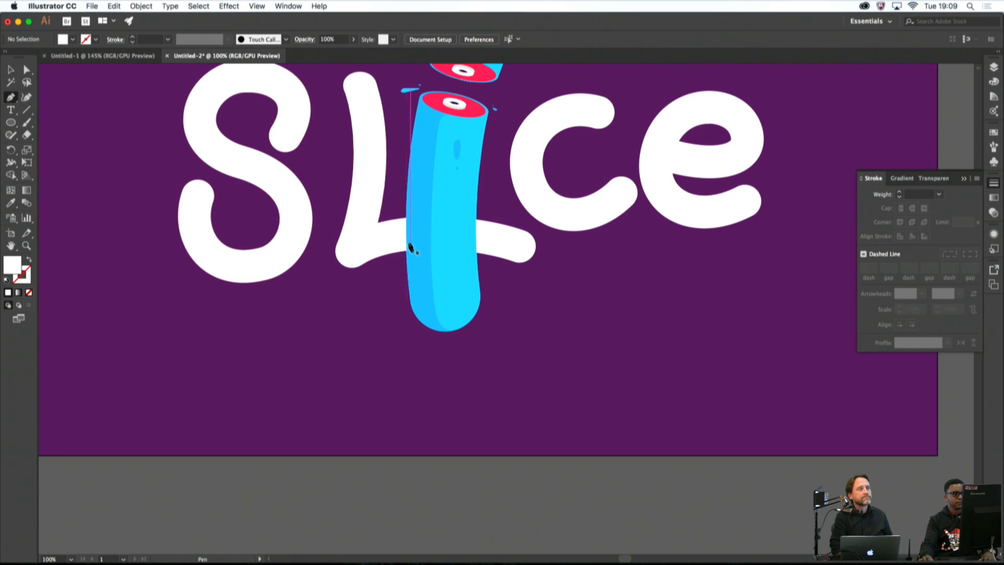
scroll(412, 247, up, 3)
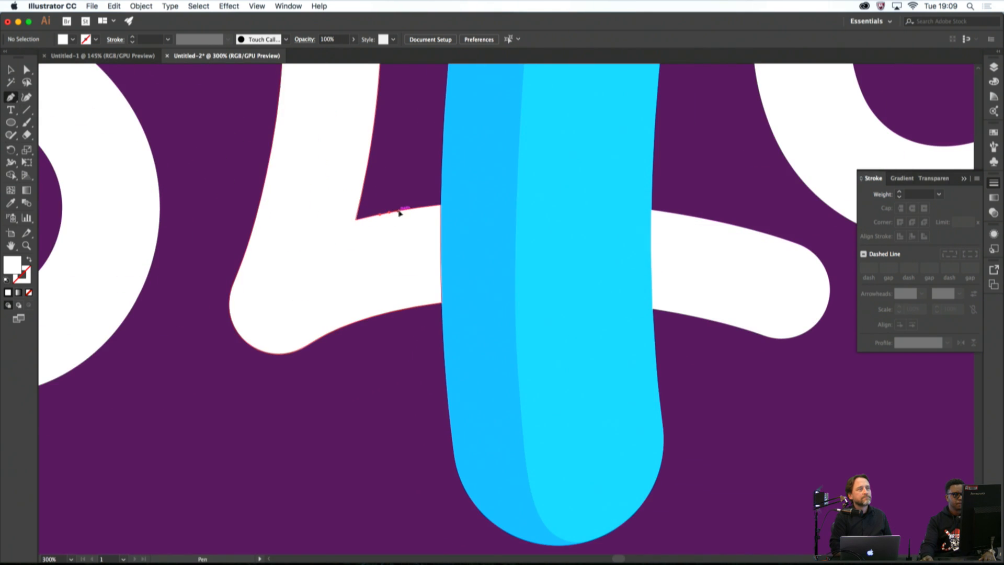
click(399, 211)
click(421, 308)
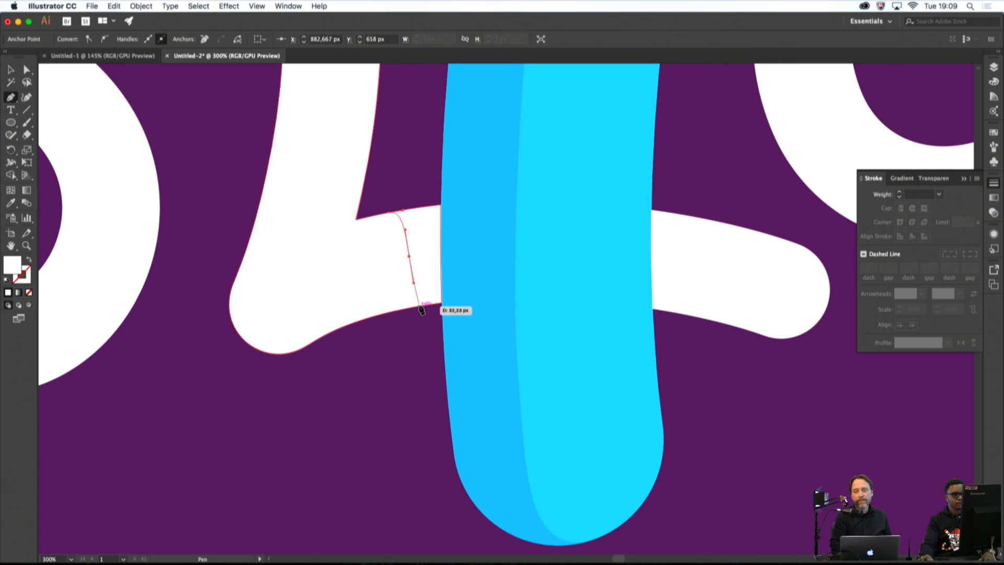
drag(418, 306, 421, 305)
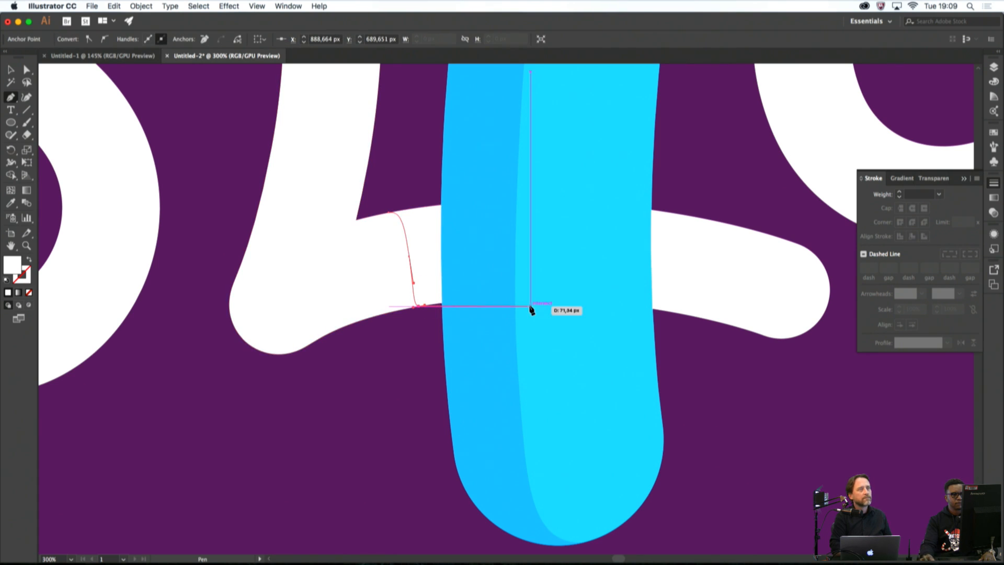
click(677, 316)
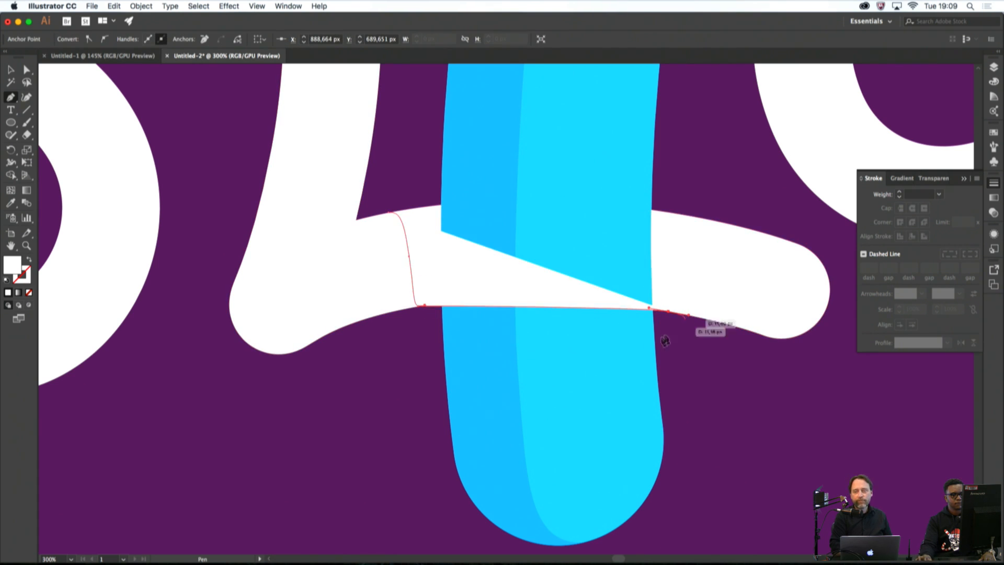
key(super+w)
click(573, 316)
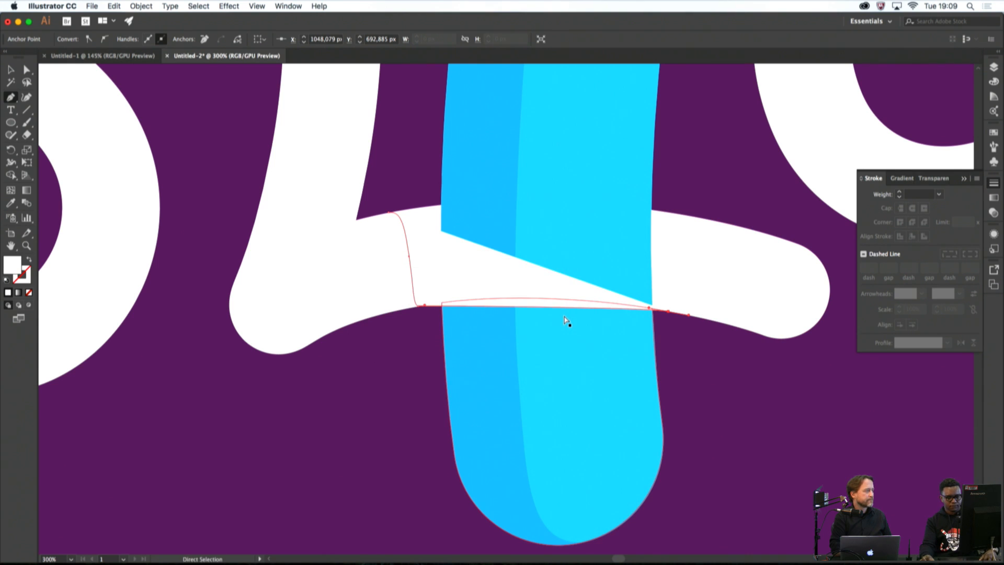
key(super+z)
Continue the path below the finger, curve it across the crossbar's far side and close it above the finger
click(564, 346)
click(634, 338)
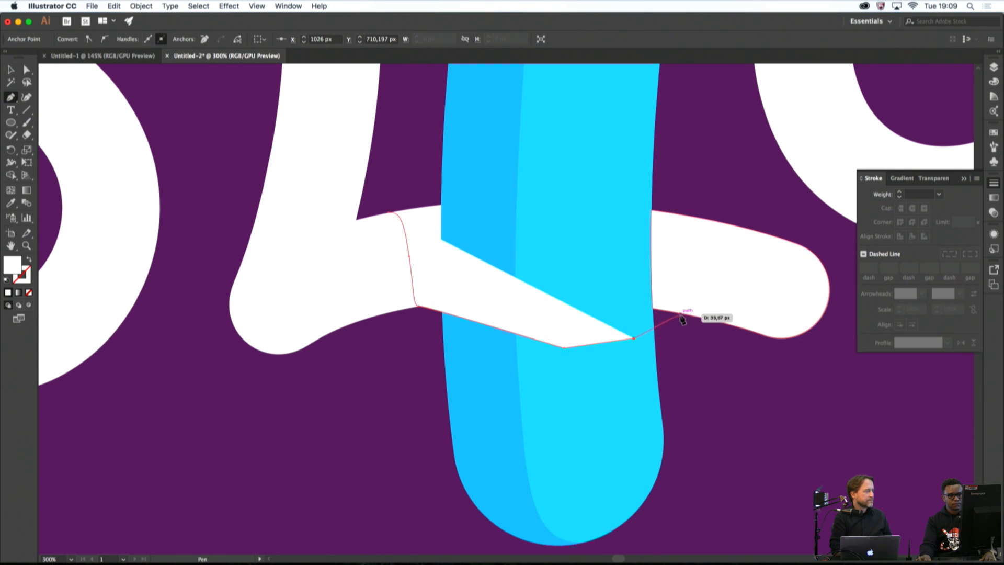
drag(670, 312, 712, 220)
drag(575, 152, 538, 158)
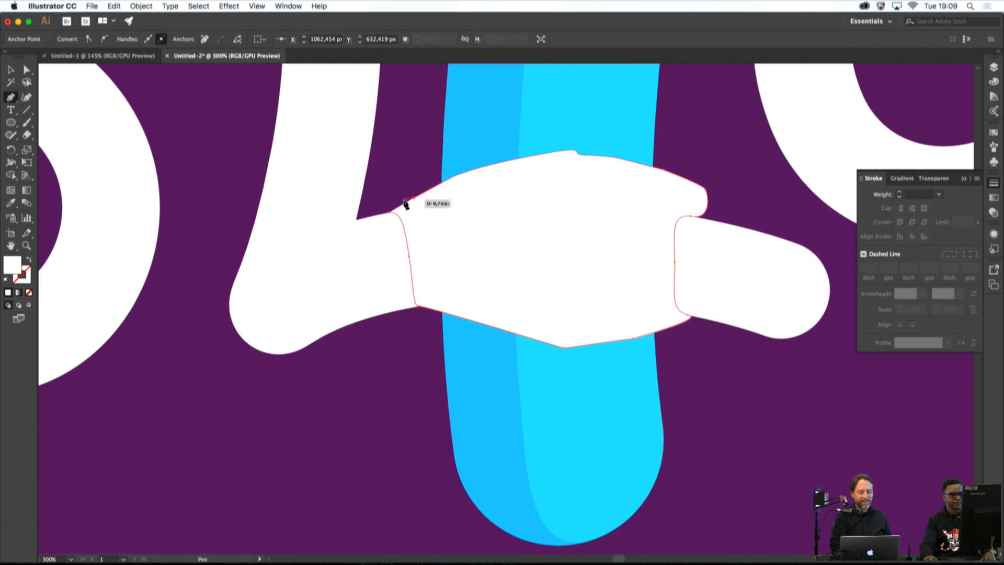
click(390, 215)
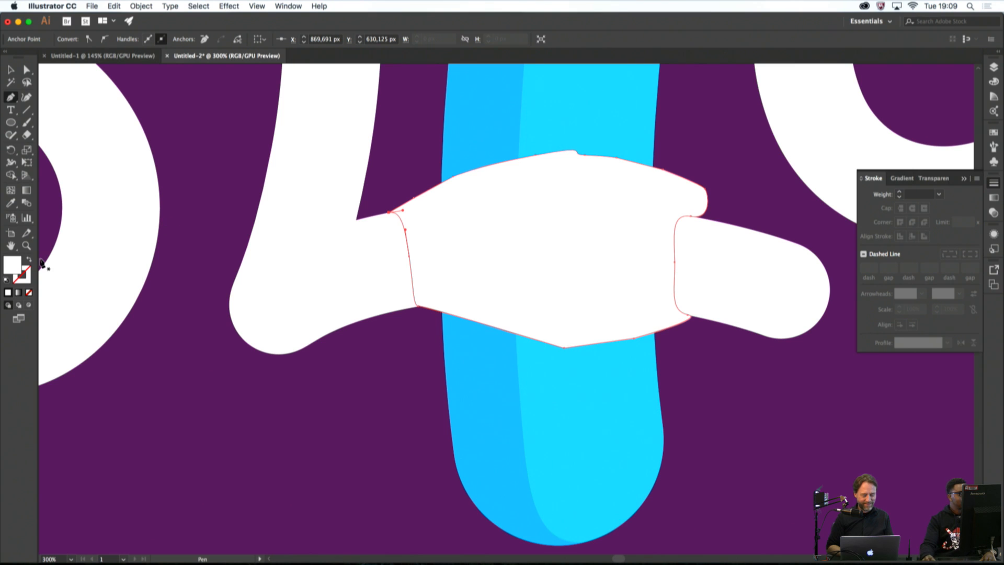
Fill the closed shape over the L's crossbar with light grey
double_click(14, 263)
drag(365, 259, 364, 245)
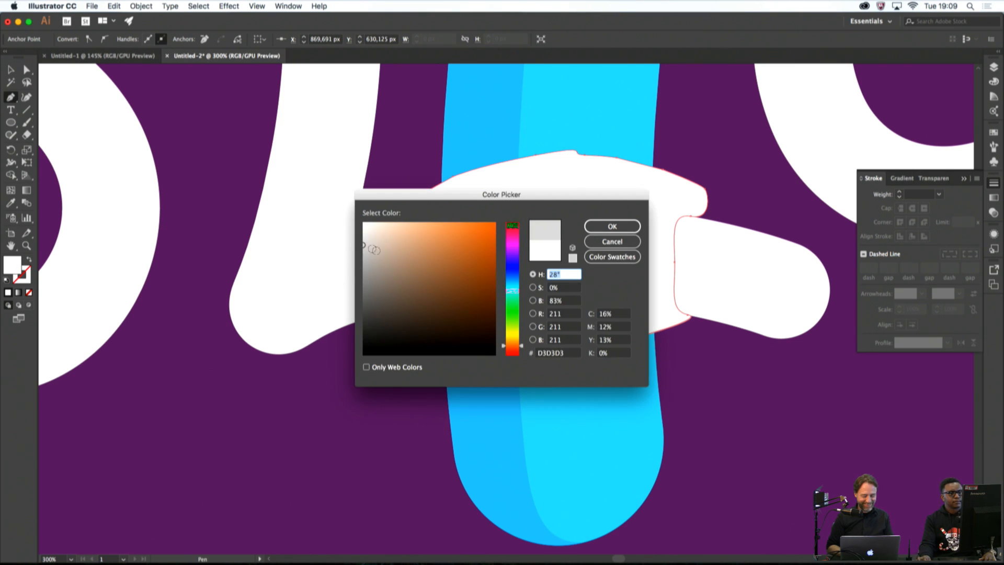
click(612, 226)
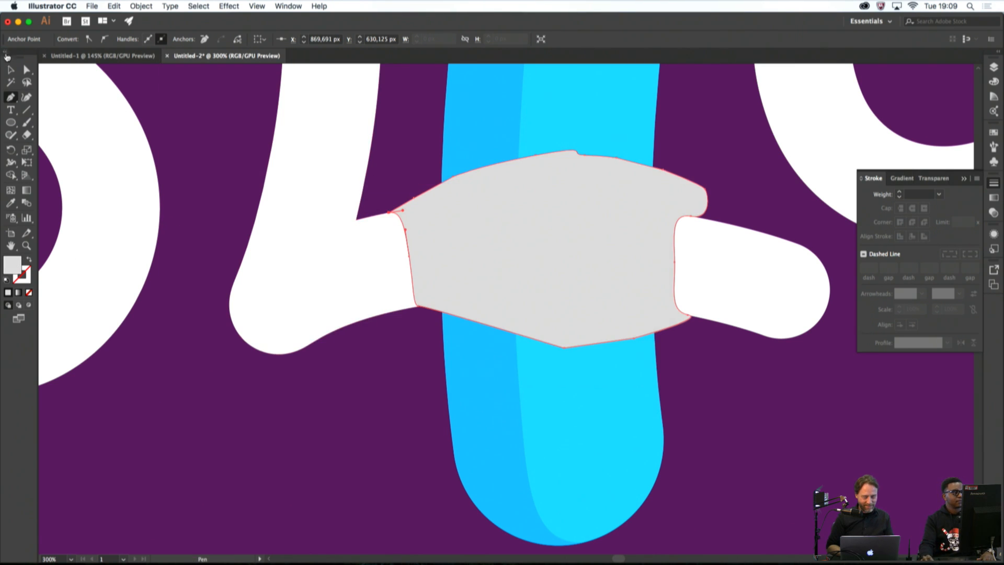
Trim the grey shape with the Shape Builder, keeping only shadow strips on both crossbar pieces of the L beside the finger
click(10, 69)
click(329, 253)
shift+click(704, 260)
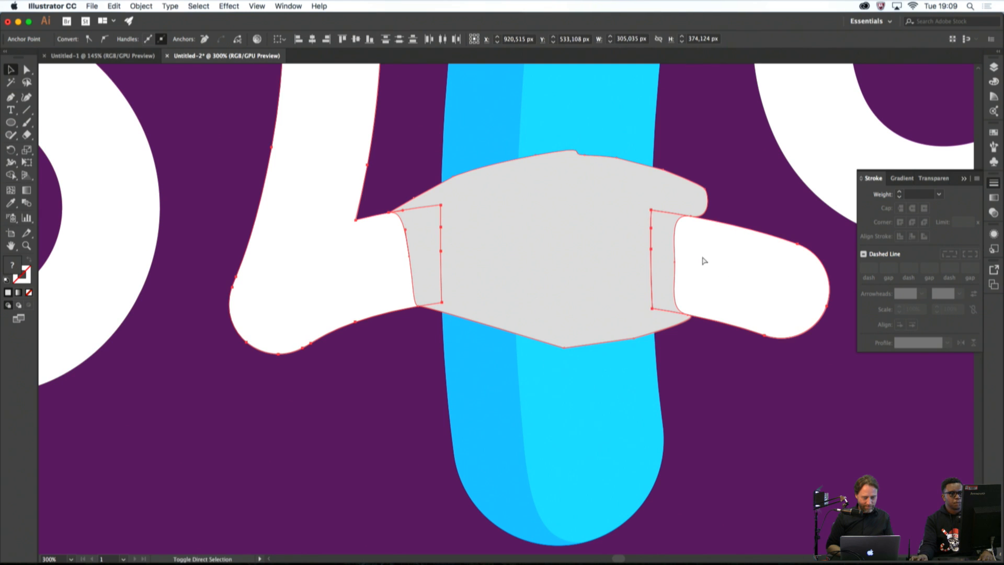
click(10, 175)
alt+click(560, 262)
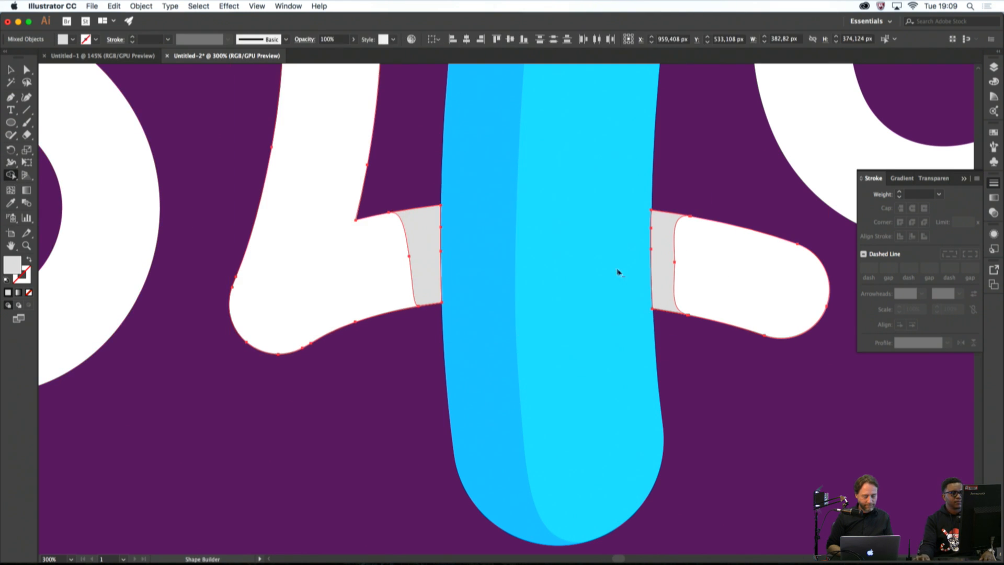
Fill the letter C with the yellow FFE269 and deselect it
scroll(740, 348, down, 5)
scroll(740, 347, down, 2)
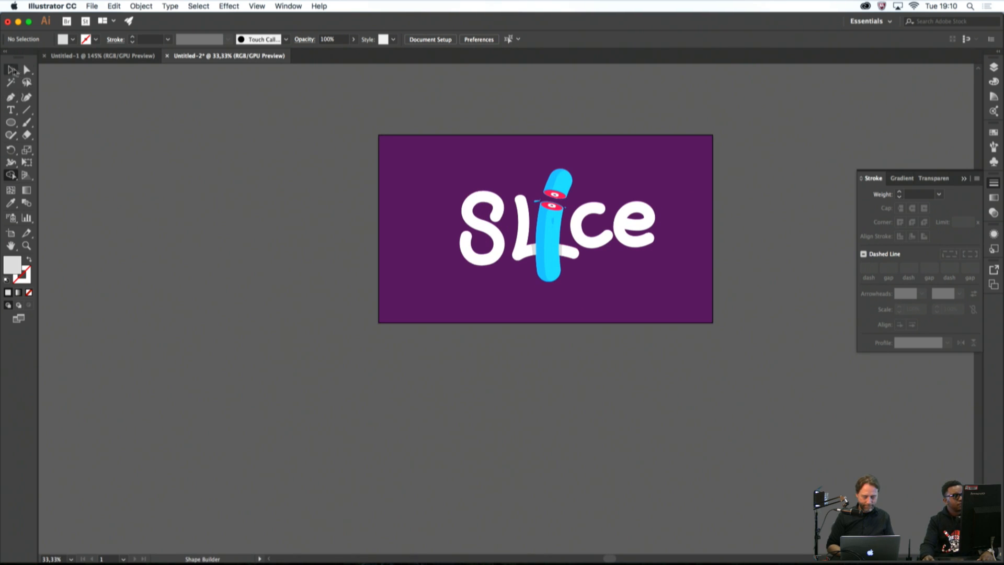
click(10, 70)
scroll(598, 255, up, 4)
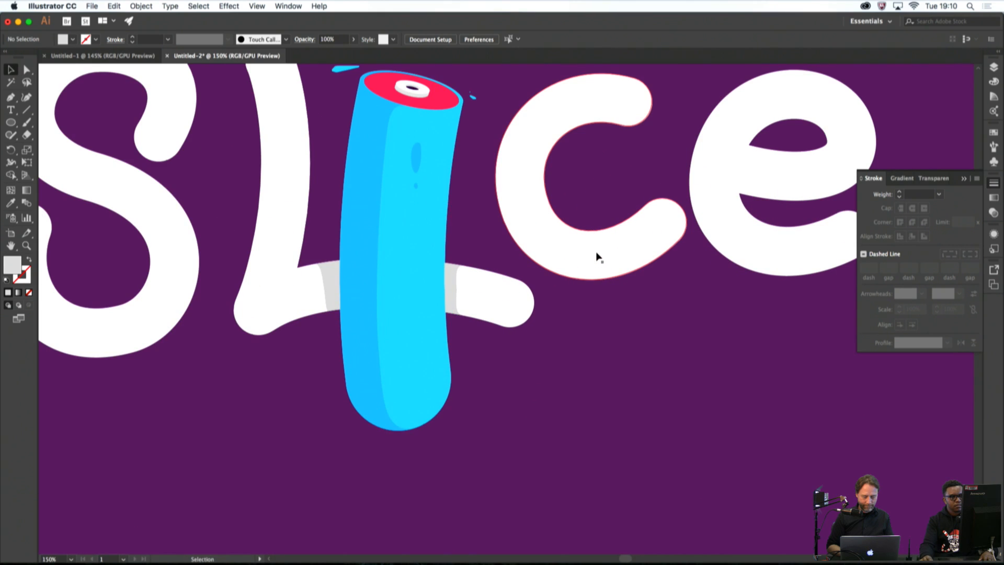
click(598, 257)
double_click(12, 264)
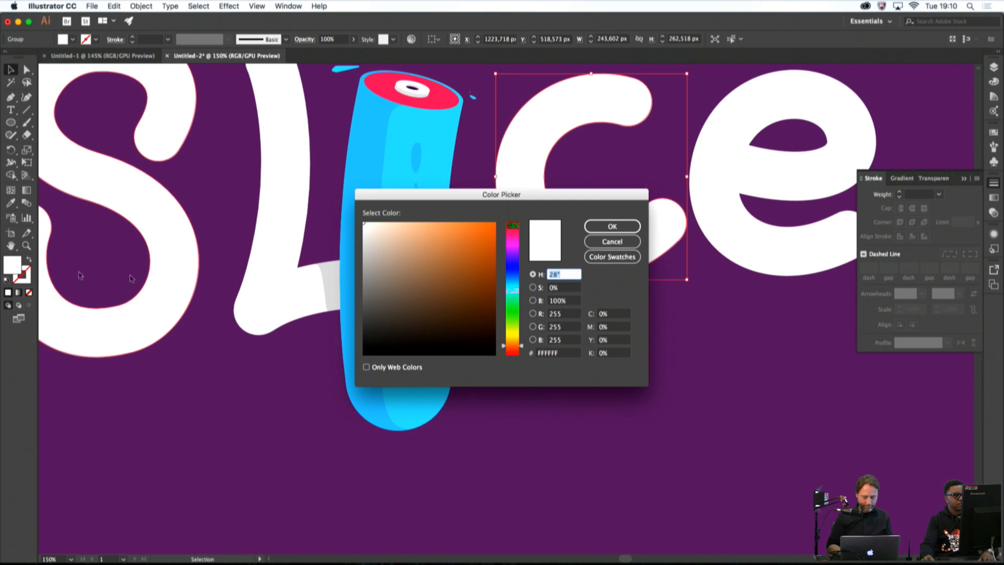
click(515, 335)
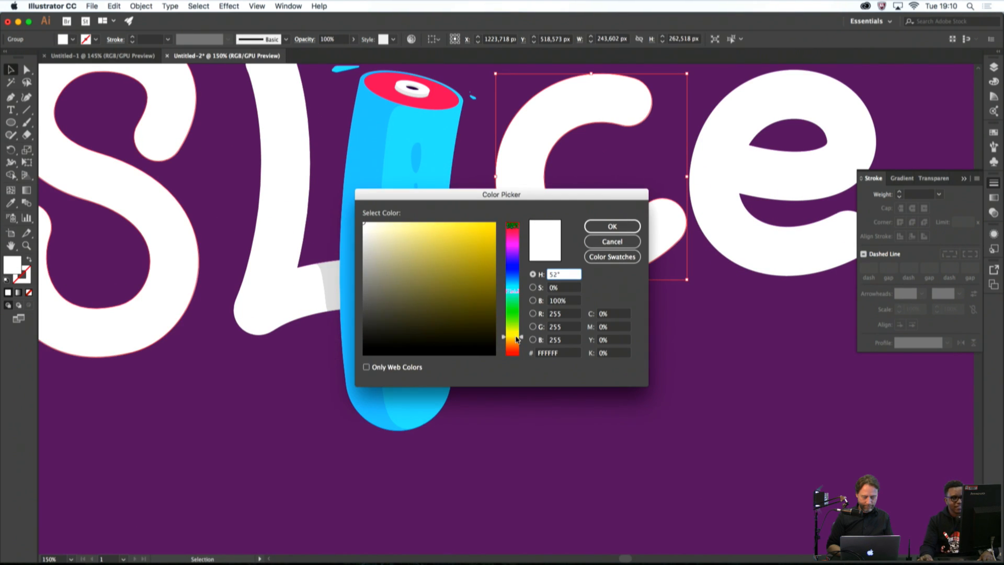
click(516, 338)
click(441, 222)
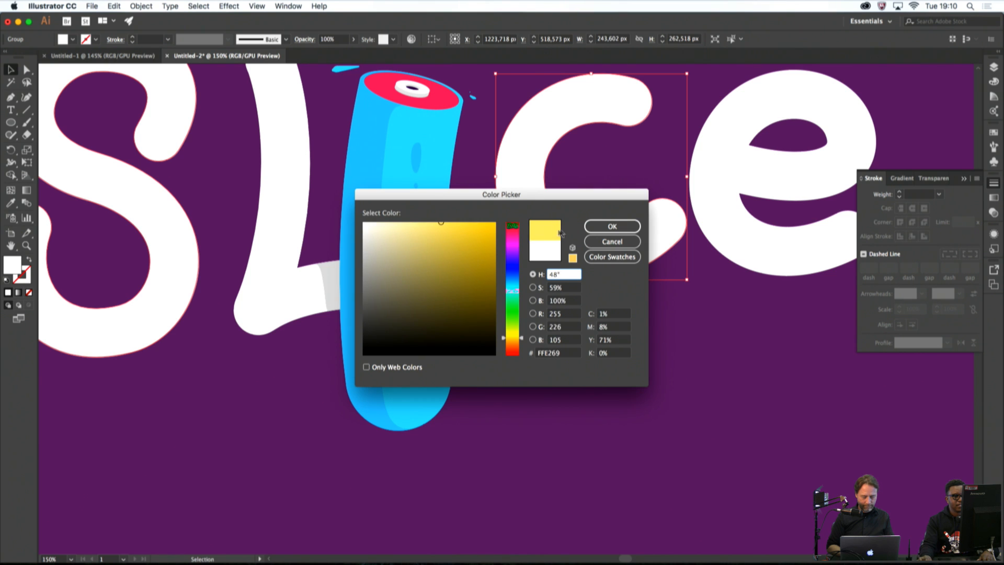
click(610, 227)
key(super+shift+a)
key(super+minus)
key(super+minus)
key(super+minus)
key(super+minus)
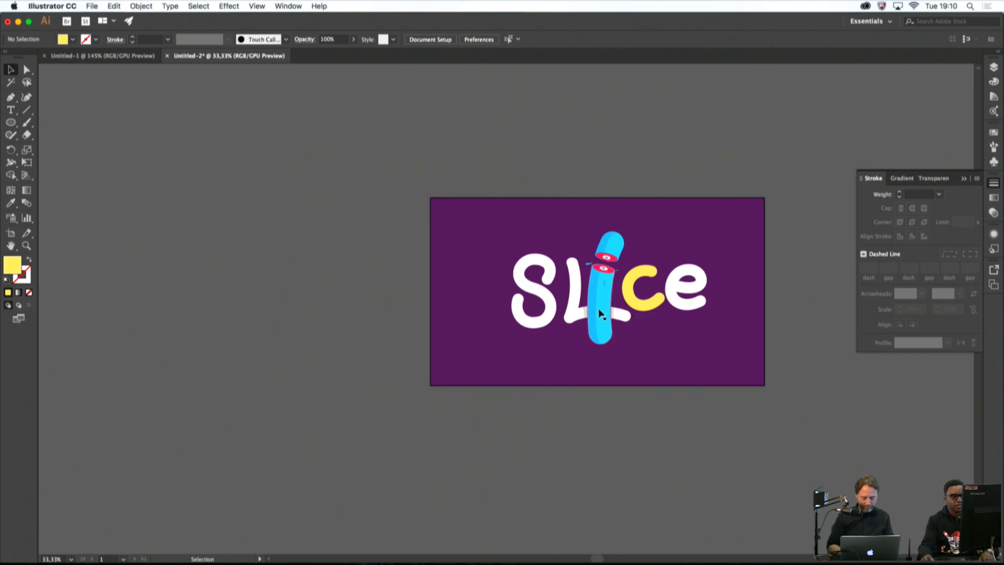
Copy the C's yellow onto the white L with the Eyedropper
scroll(623, 319, up, 2)
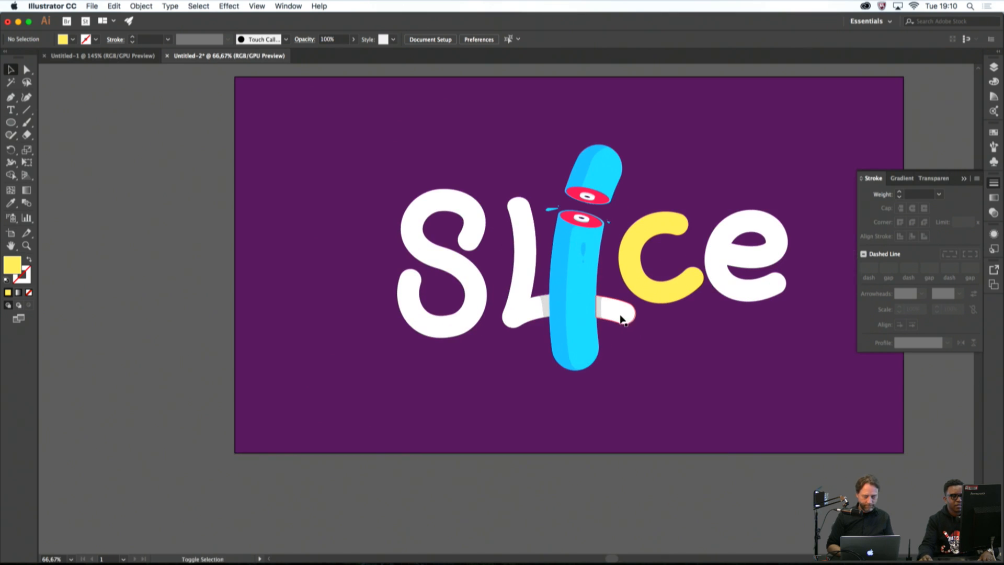
scroll(622, 319, up, 1)
click(613, 314)
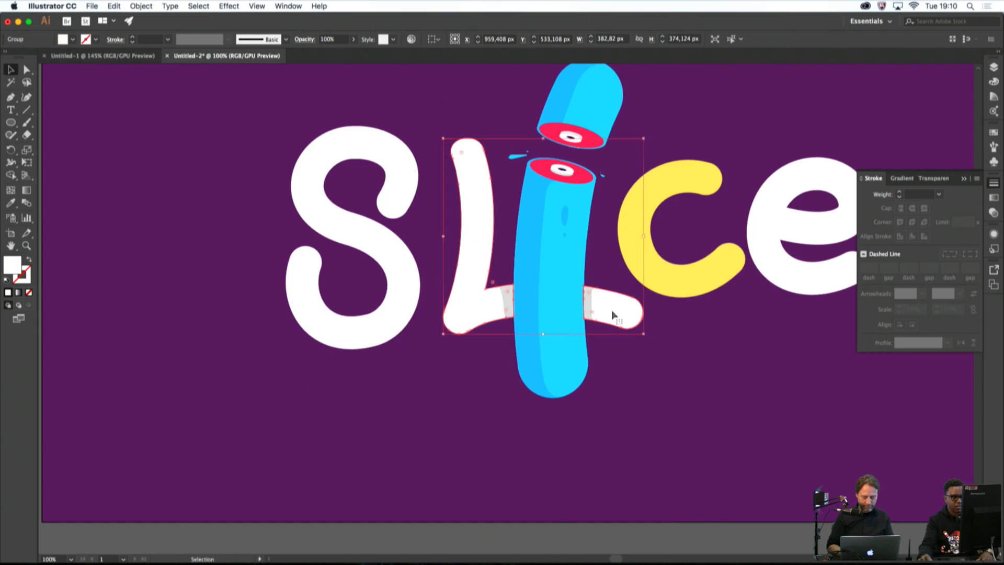
key(i)
click(654, 268)
super+click(701, 340)
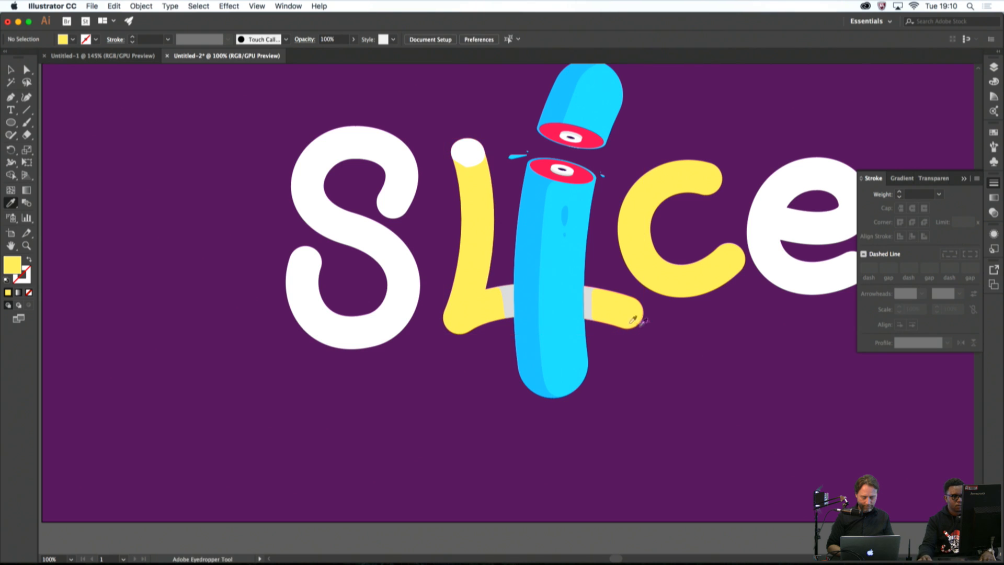
Try a saturated orange fill on both grey shadow strips of the L's crossbar, and undo it
super+click(591, 313)
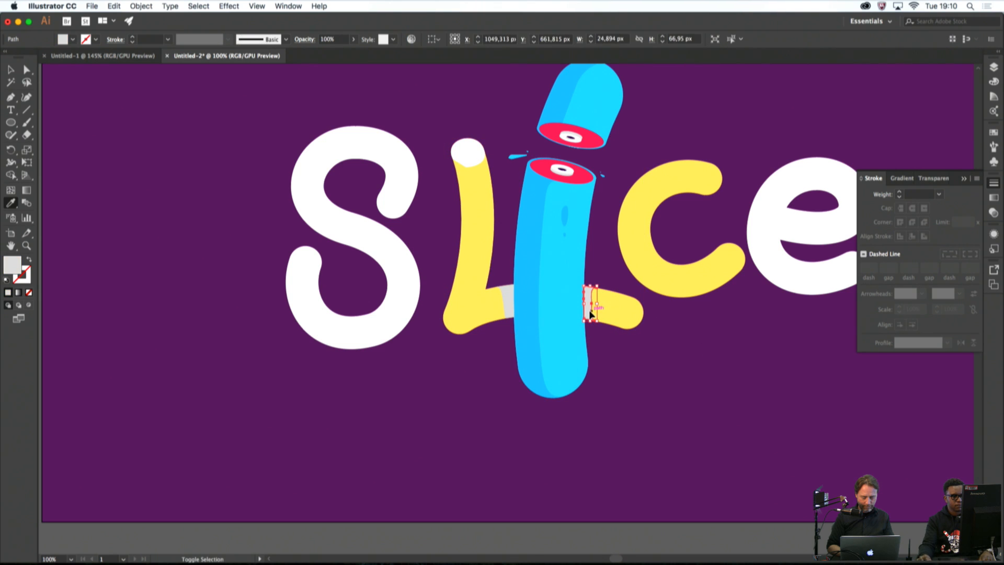
shift+super+click(506, 301)
double_click(12, 264)
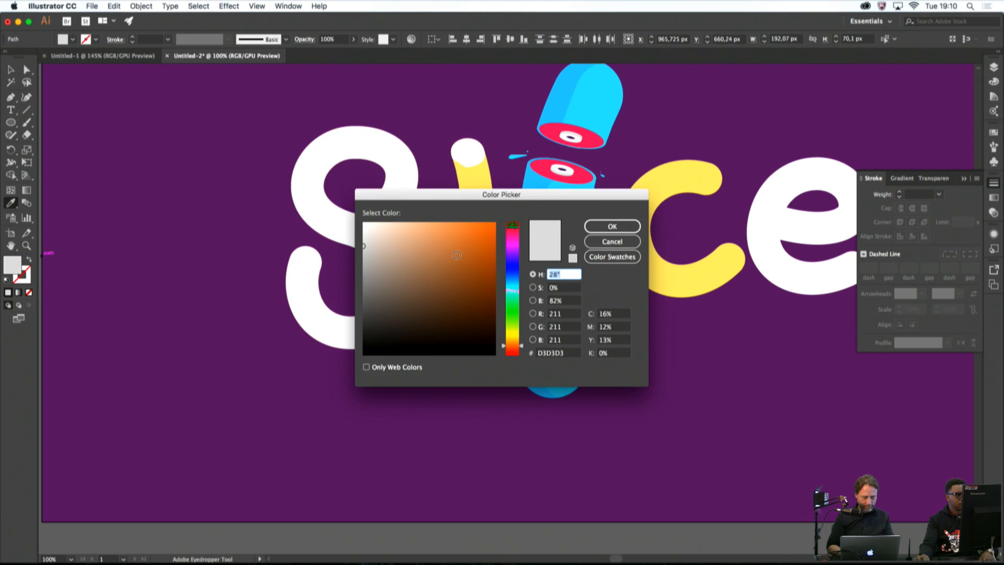
click(474, 231)
click(612, 226)
super+click(651, 317)
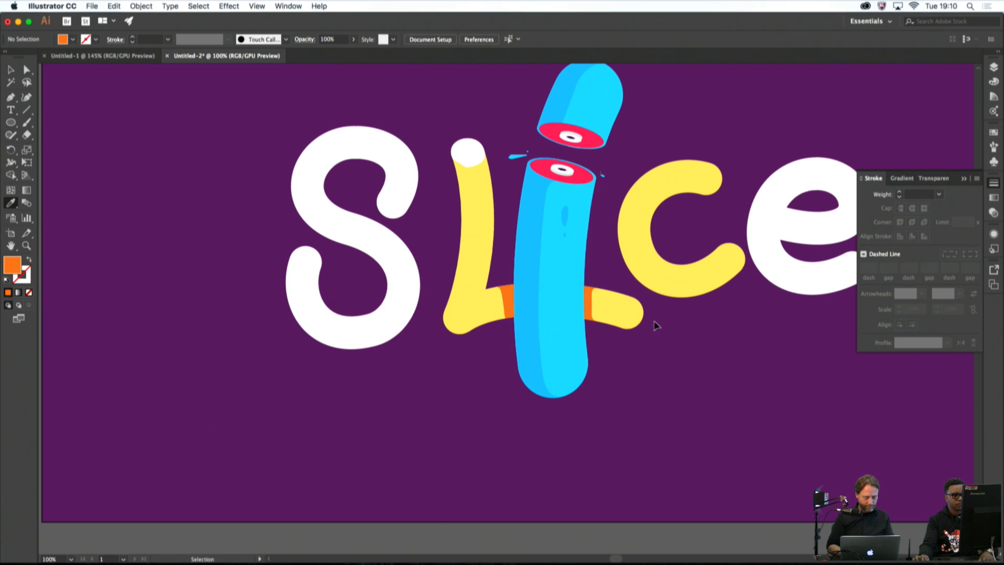
key(super+w)
click(560, 311)
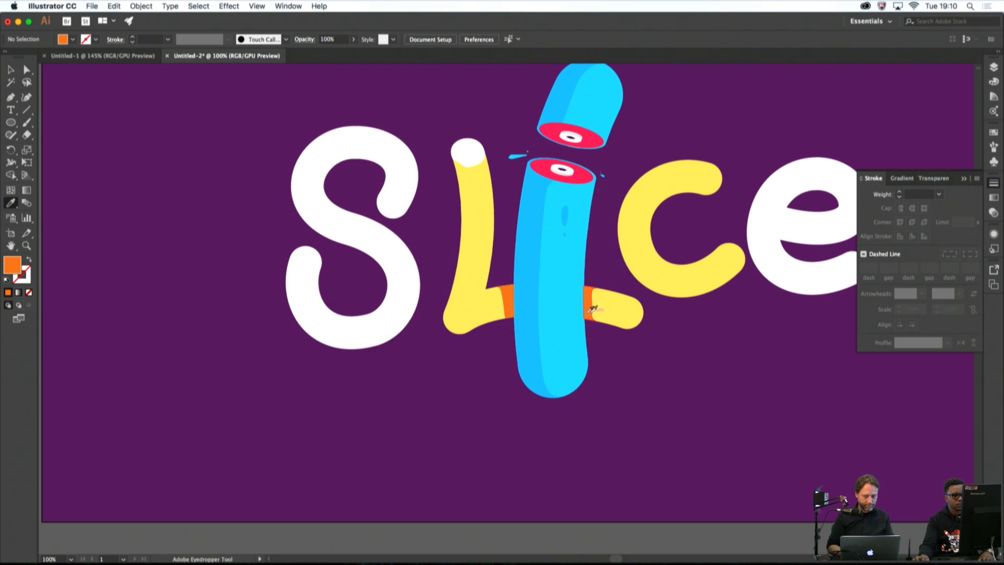
key(super+z)
Fill both shadow strips on the L's crossbar with the light orange FFAD69 and deselect them
double_click(18, 267)
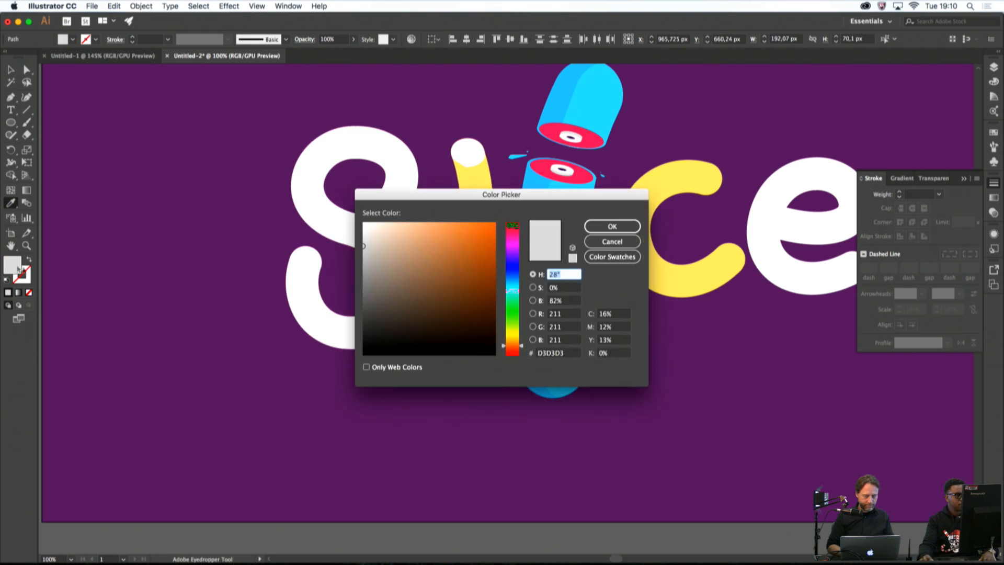
drag(410, 255, 440, 223)
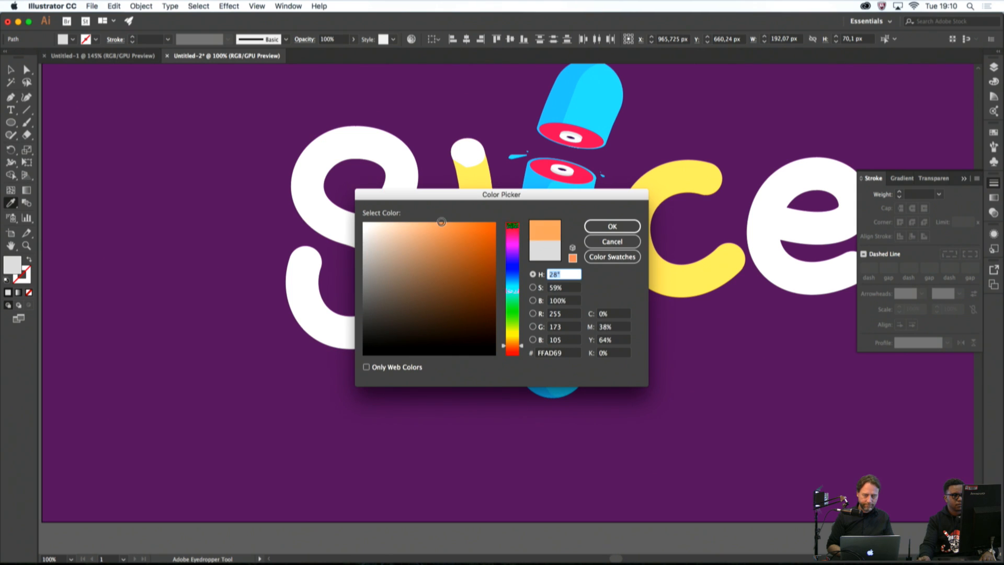
click(611, 226)
key(super+shift+a)
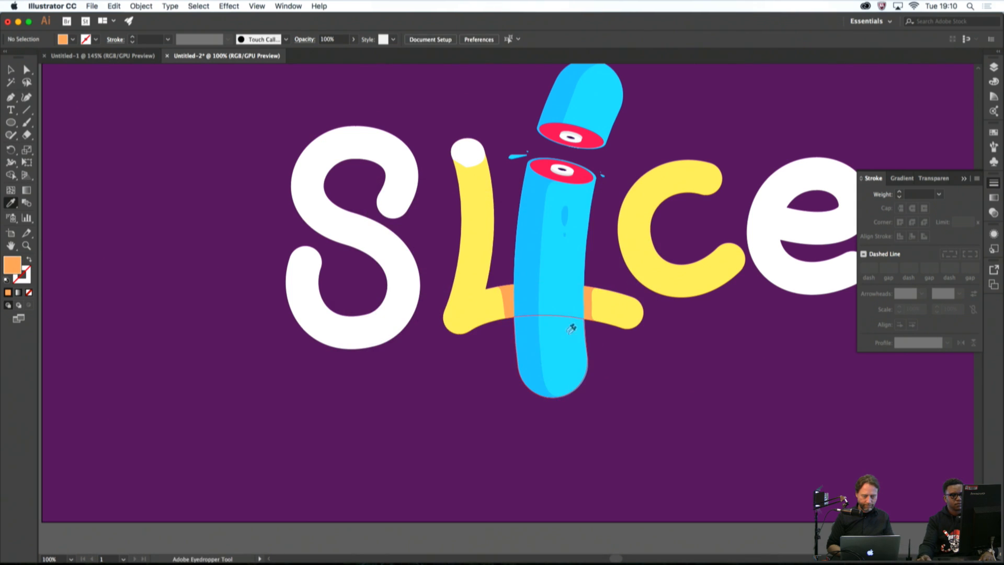
Recolour the white rounded cap on the L's stem with the L's yellow
super+click(464, 156)
click(493, 220)
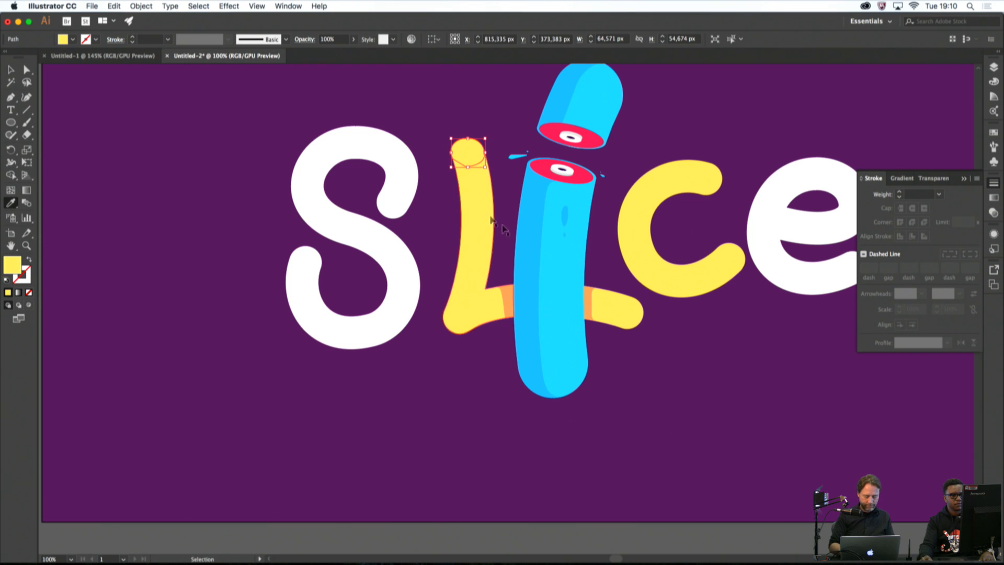
super+click(737, 388)
scroll(711, 383, down, 4)
scroll(654, 362, up, 2)
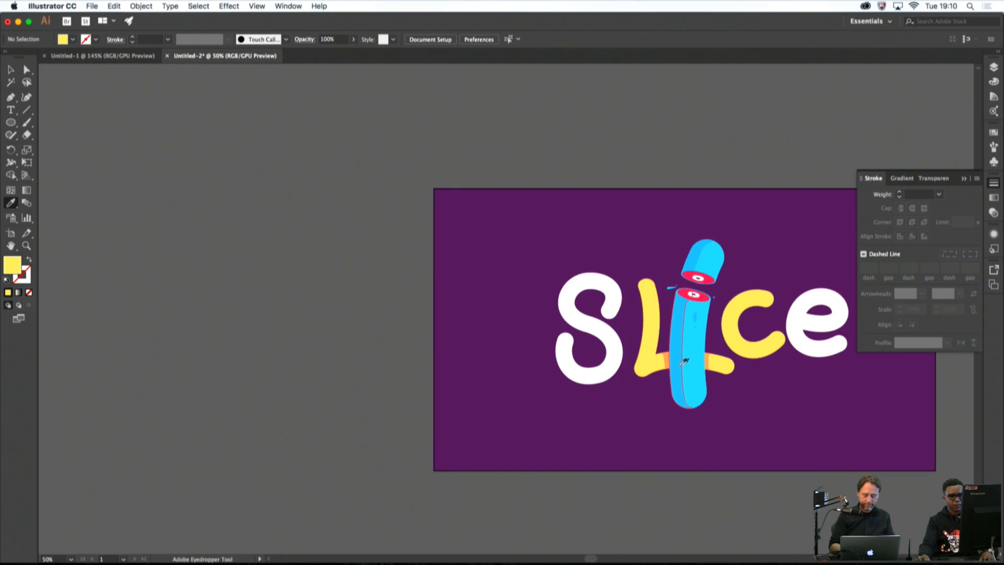
scroll(684, 360, right, 5)
scroll(684, 361, down, 1)
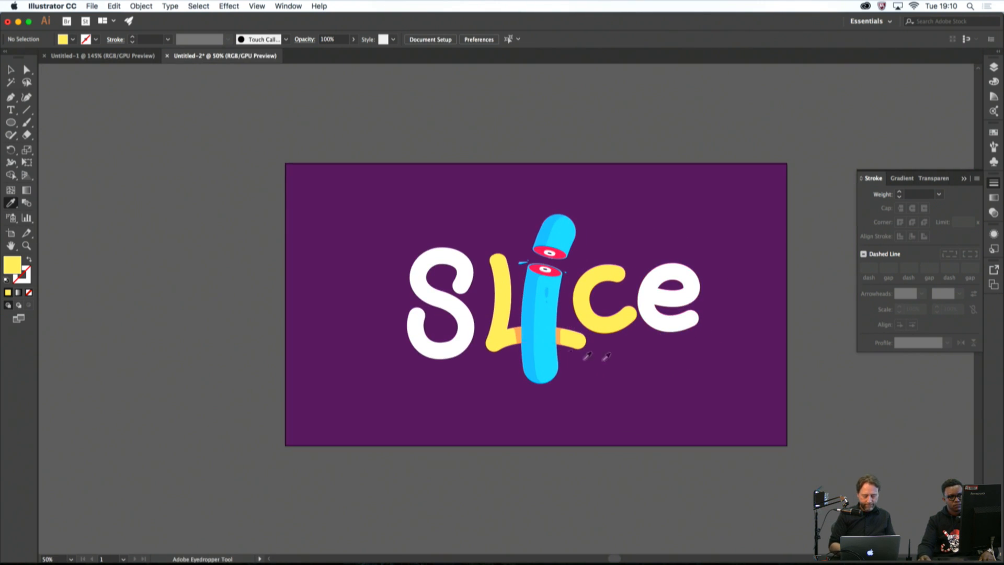
click(11, 98)
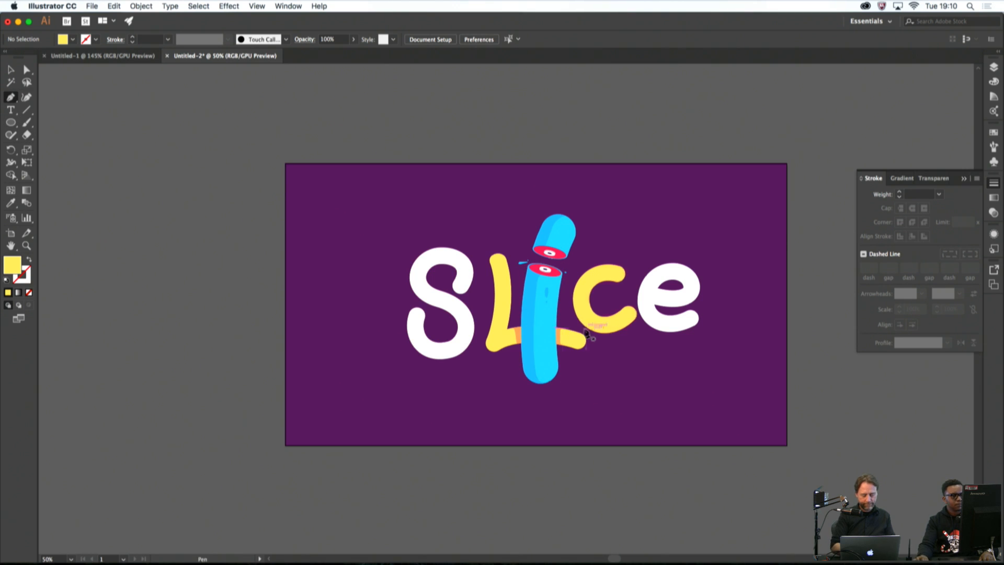
scroll(588, 301, up, 6)
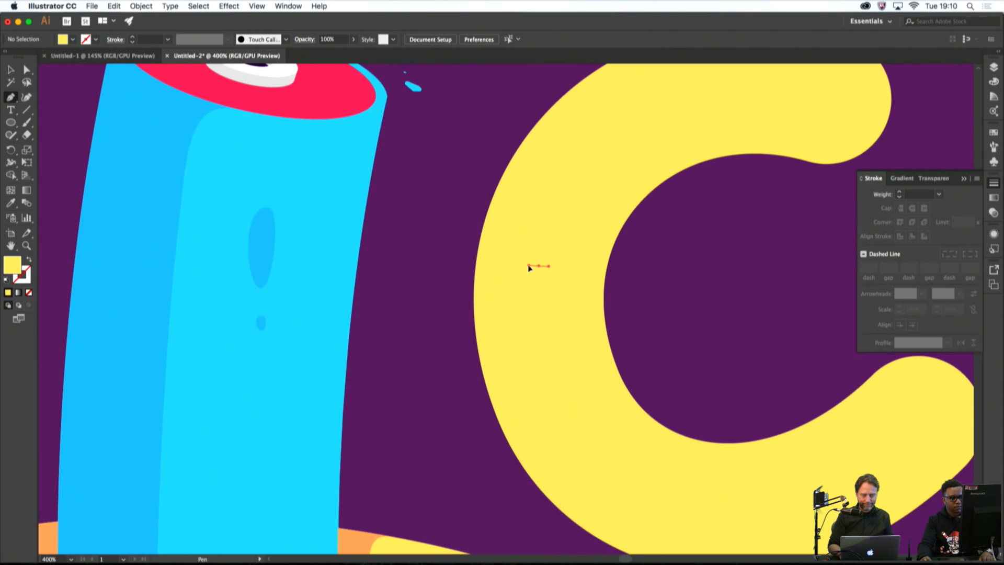
key(super+w)
click(534, 313)
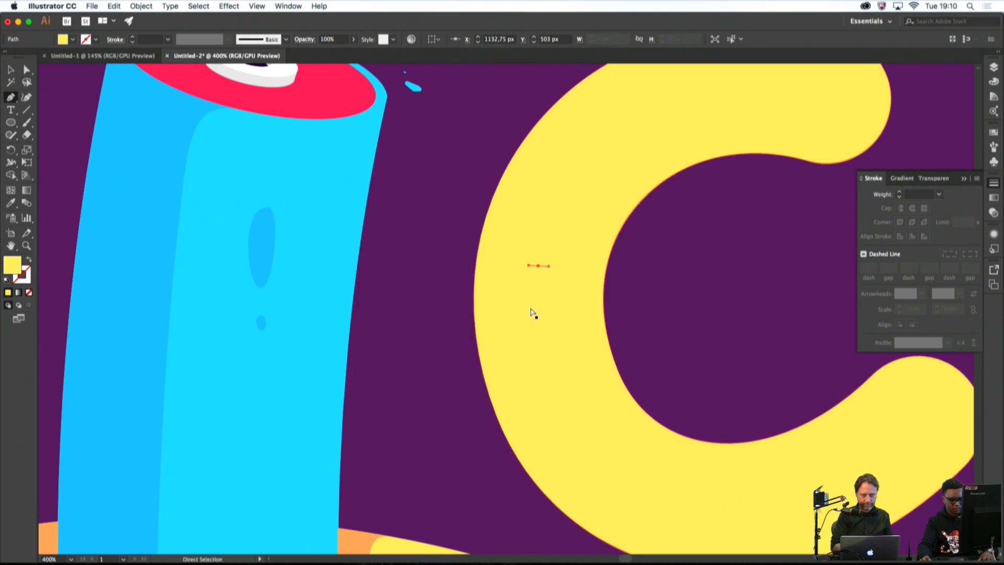
key(super+z)
Draw a small circle overlapping the C's outer edge beside the finger and cut it out of the letter with the Shape Builder
click(11, 122)
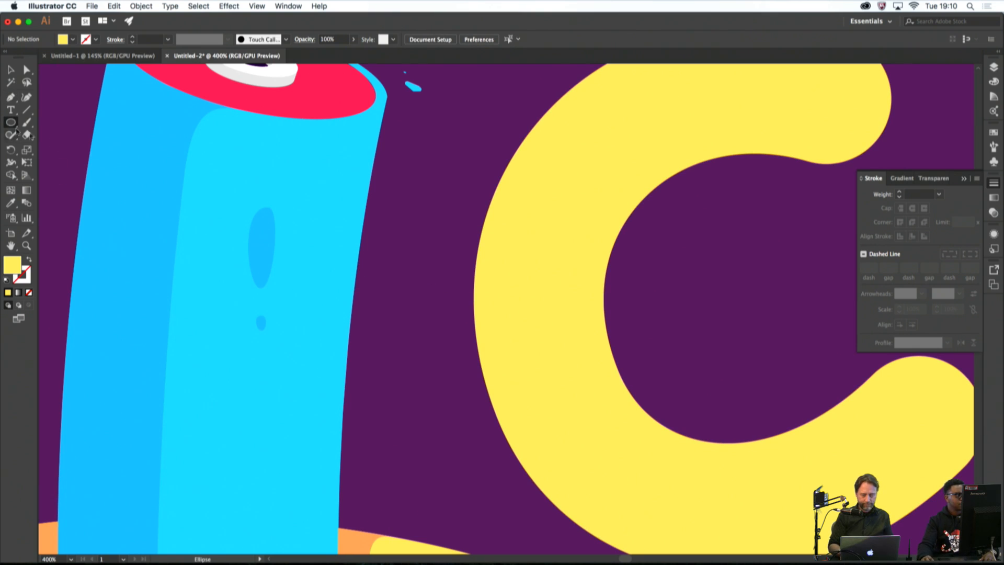
drag(445, 250, 525, 310)
shift+super+click(527, 301)
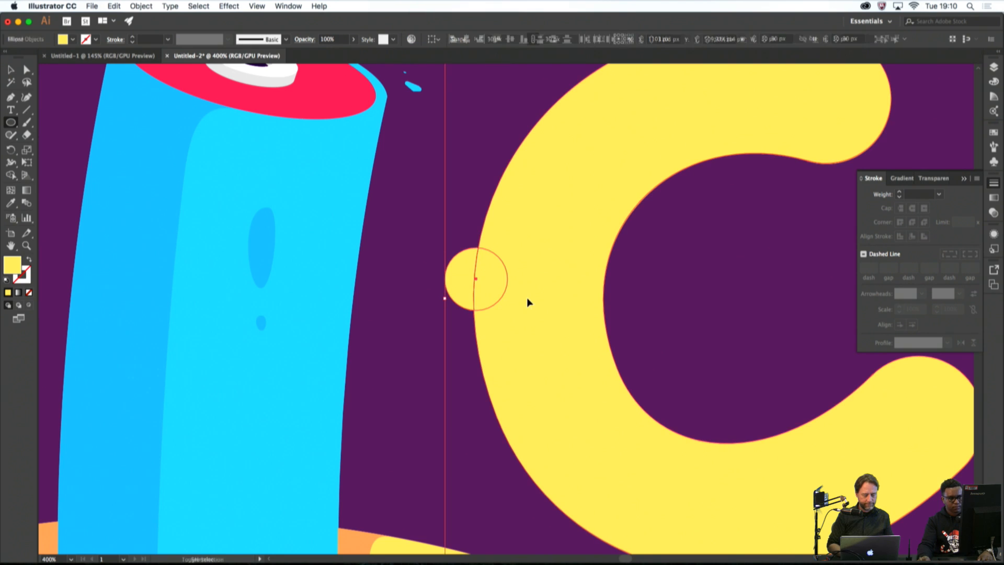
click(11, 175)
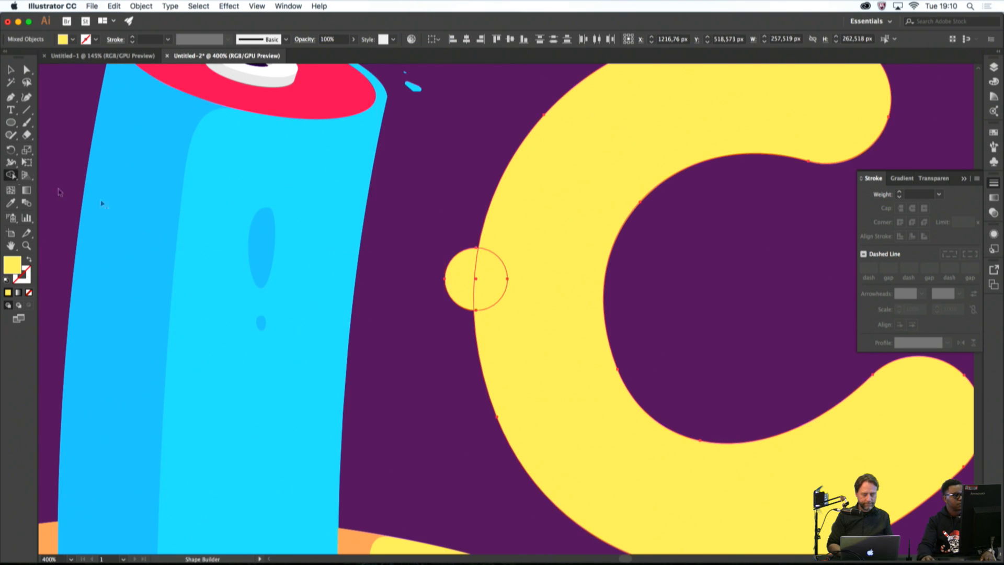
right_click(485, 286)
key(Escape)
alt+click(492, 285)
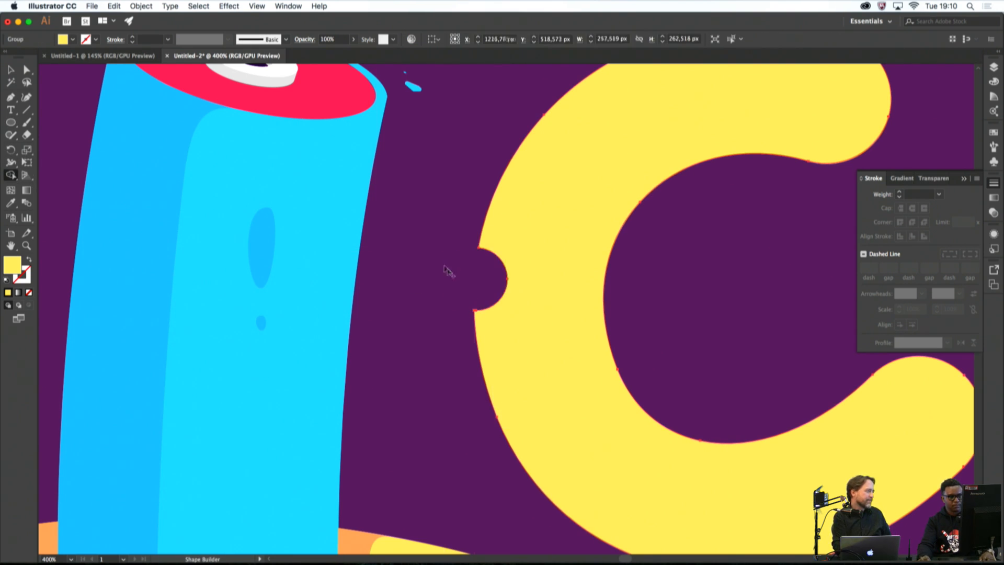
key(super+0)
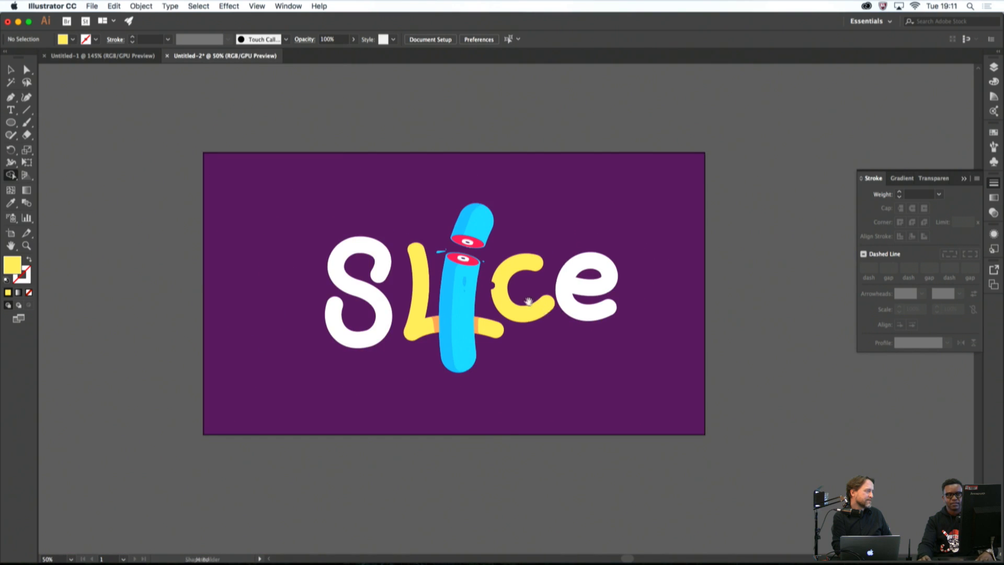
drag(527, 302, 682, 313)
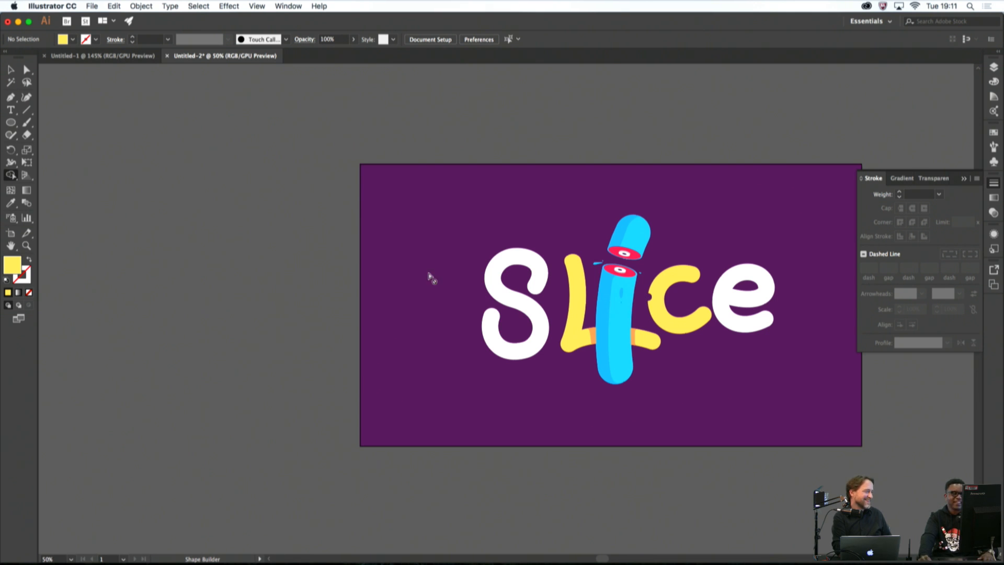
Draw a smaller circle inside the C's lower curve, below the edge notch, and punch it out with the Shape Builder
click(10, 122)
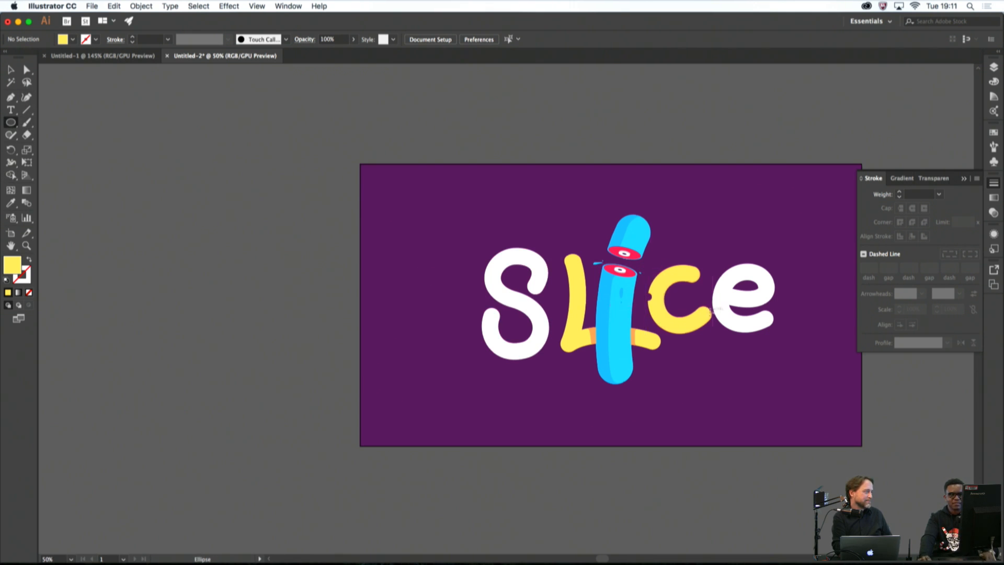
scroll(663, 280, up, 2)
scroll(670, 345, up, 4)
drag(634, 390, 599, 311)
scroll(554, 308, up, 2)
drag(490, 287, 616, 327)
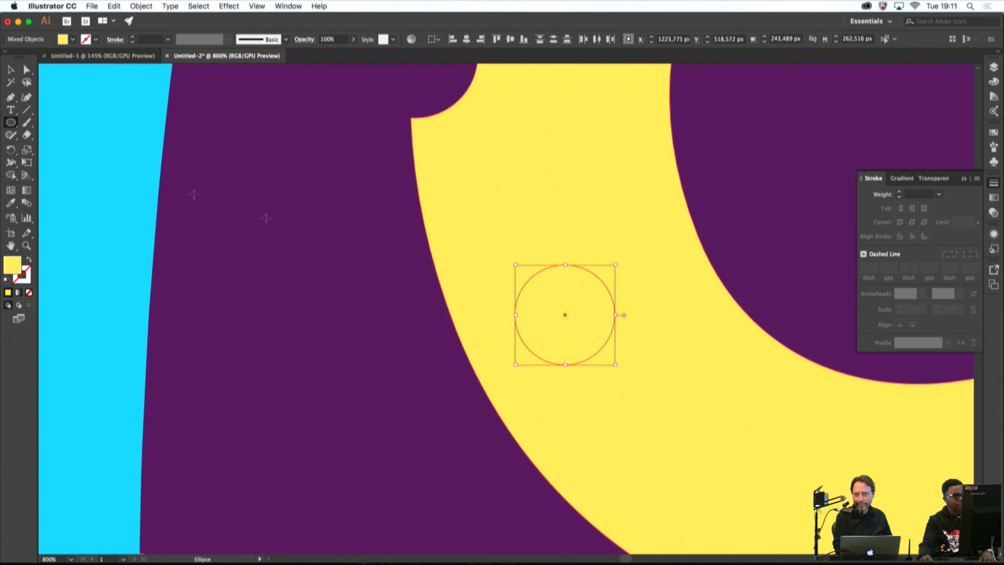
click(11, 172)
alt+click(579, 330)
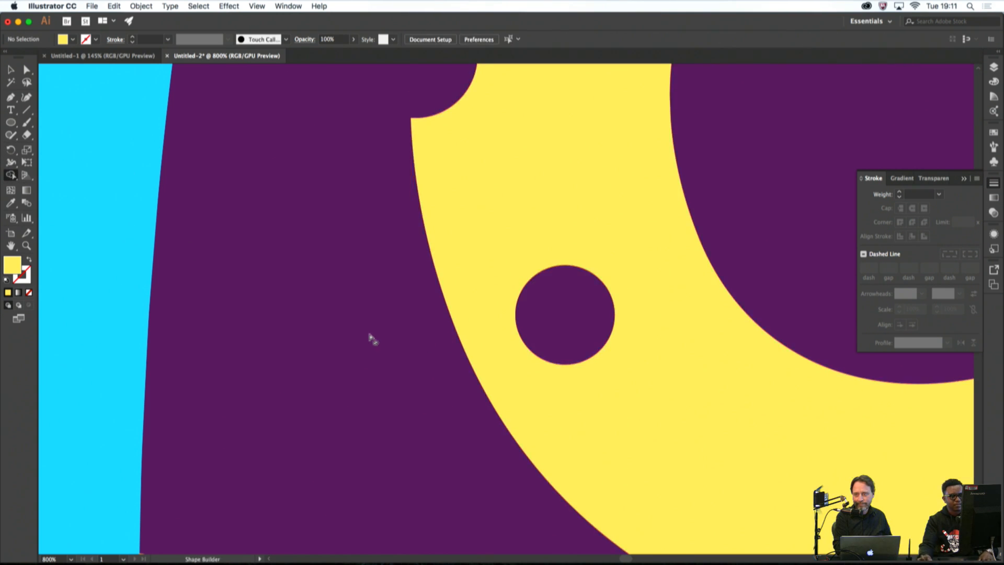
scroll(374, 337, down, 3)
scroll(379, 340, down, 4)
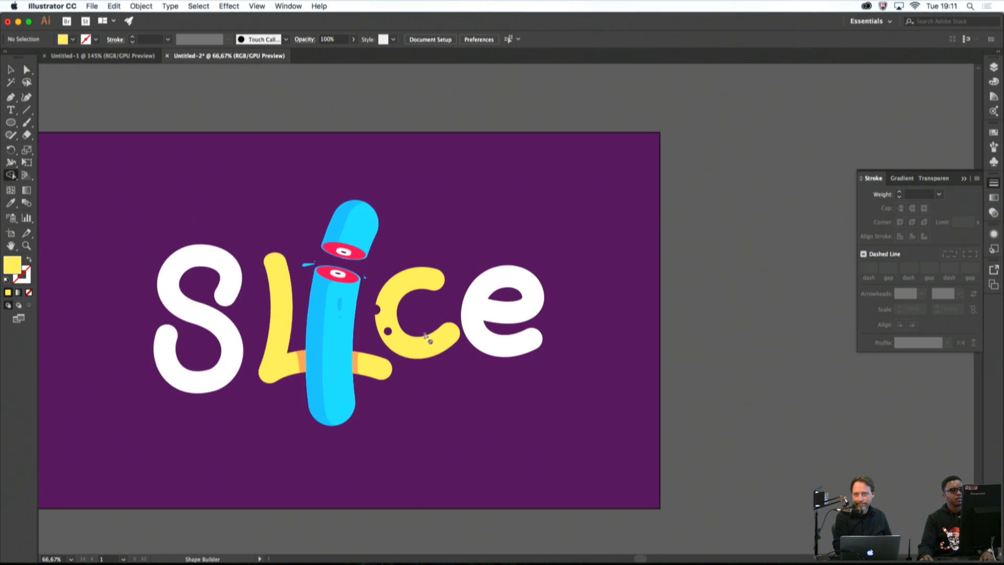
Draw a 30 px circle overlapping the C's upper inner curve and cut it out of the letter with the Shape Builder
click(9, 97)
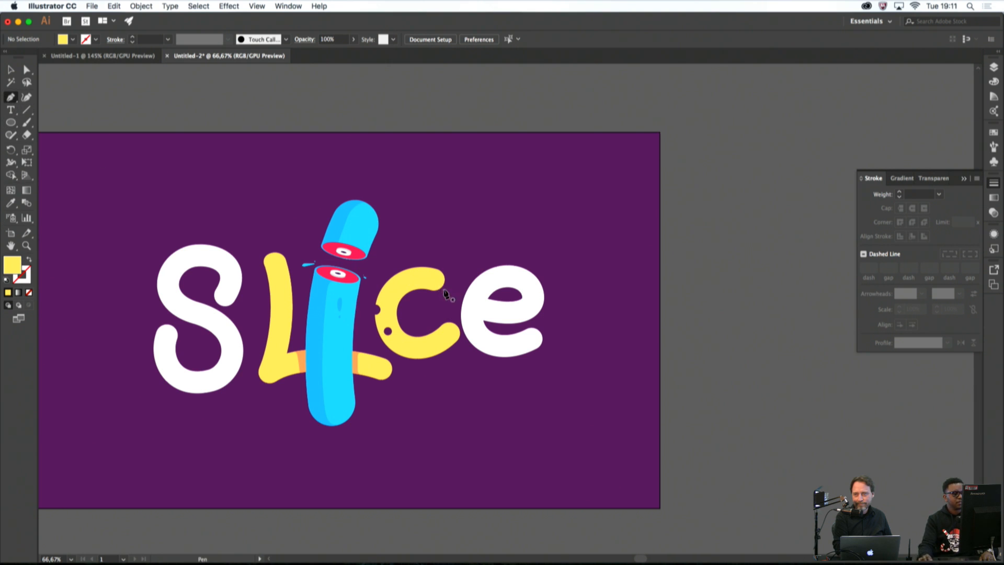
scroll(445, 294, up, 4)
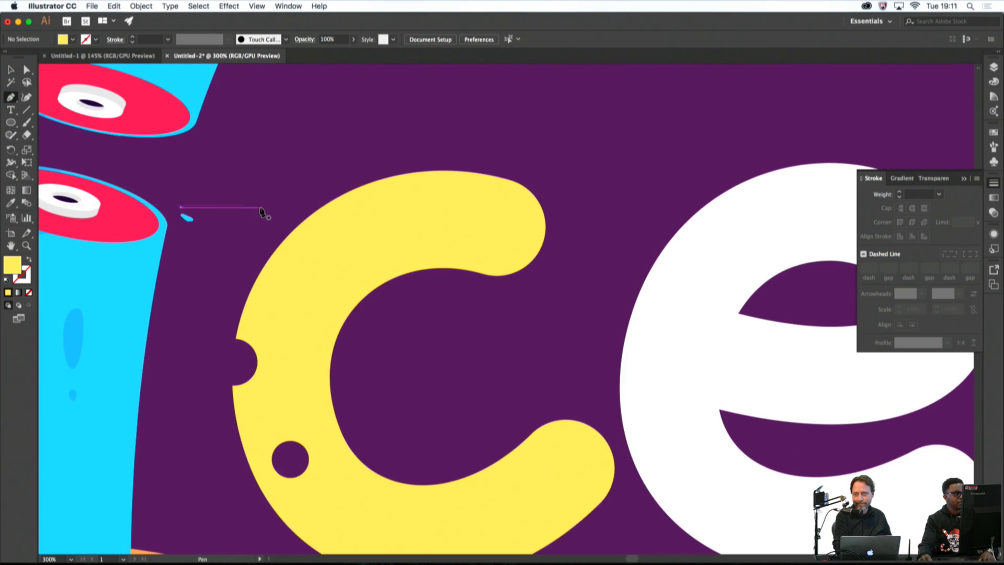
click(11, 121)
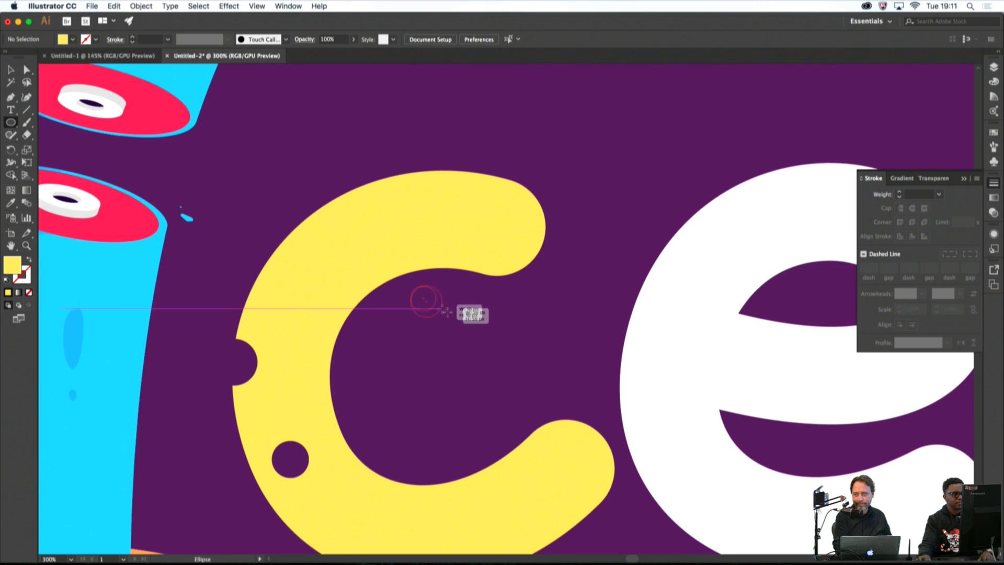
drag(446, 311, 418, 288)
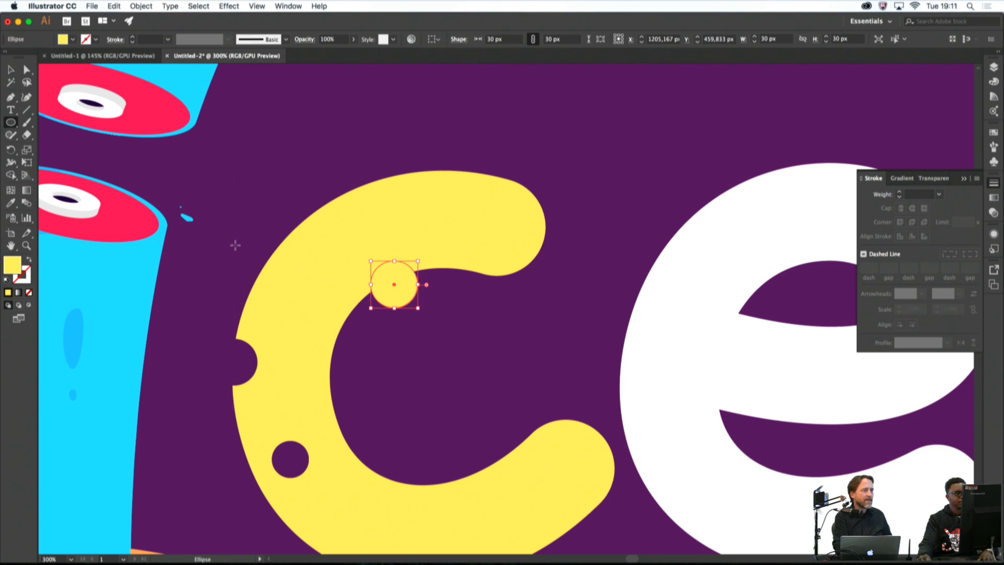
click(10, 174)
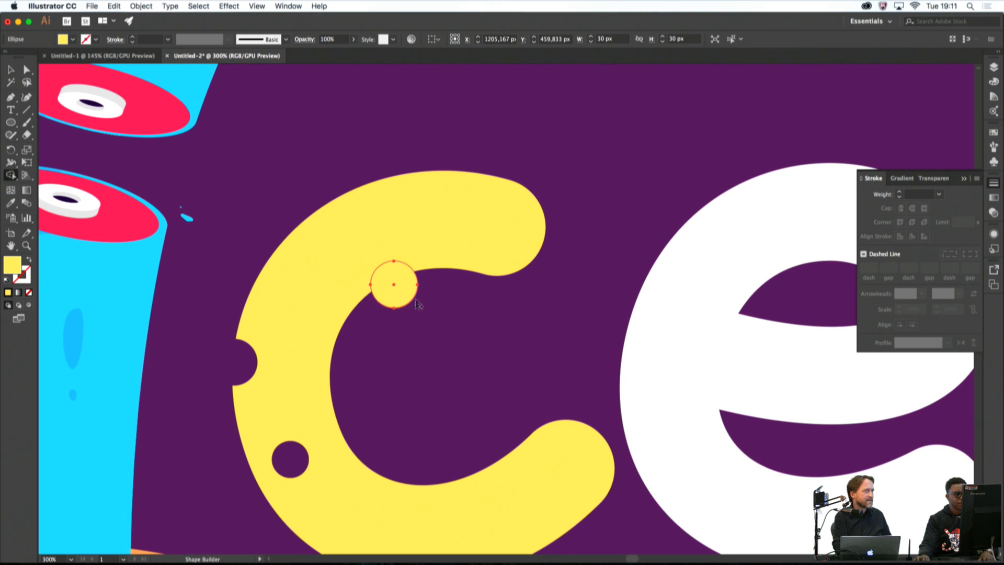
shift+super+click(422, 256)
drag(407, 290, 387, 276)
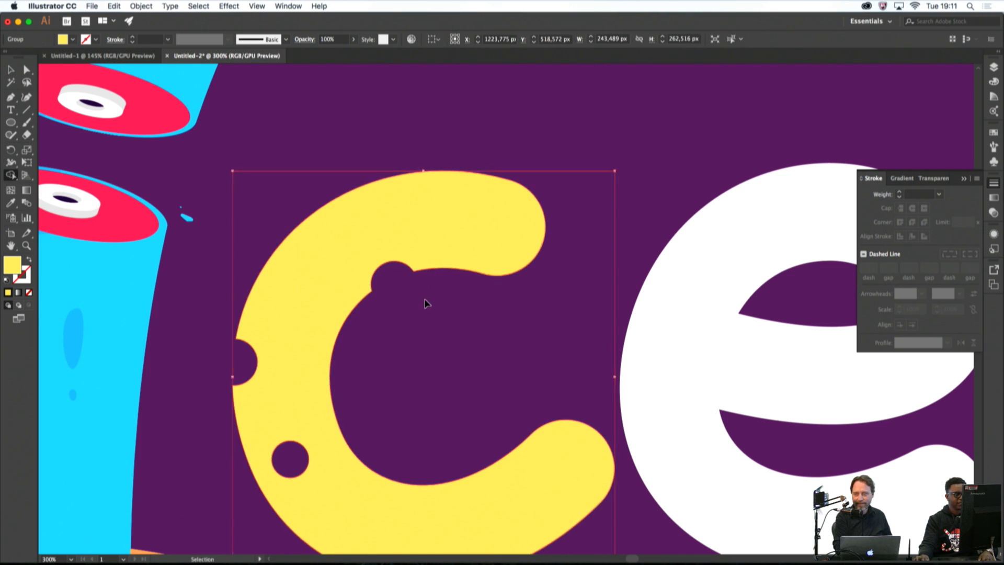
super+click(425, 299)
scroll(384, 294, down, 6)
scroll(393, 313, up, 2)
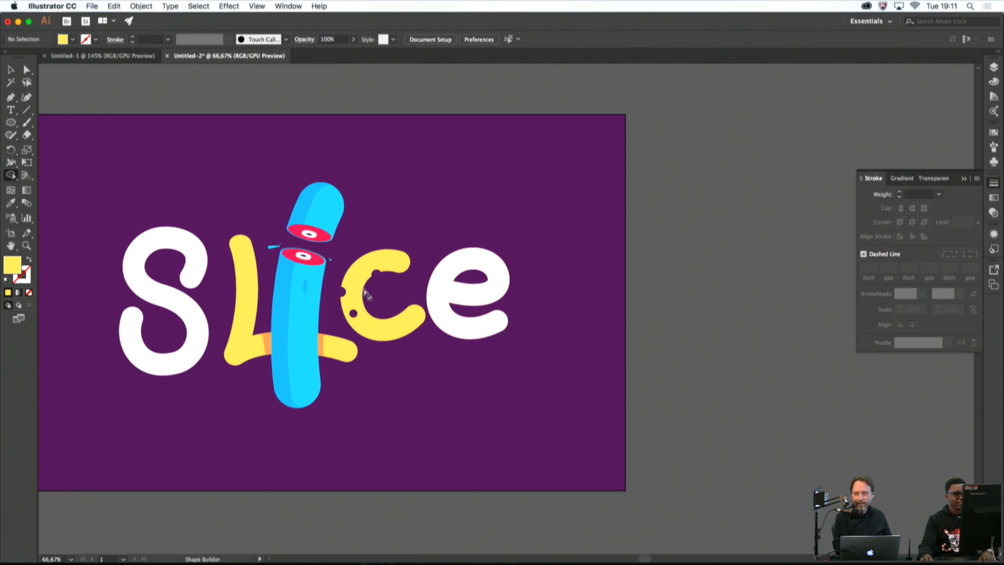
Undo the last cut, enlarge the circle to about 69 px and shift it slightly down into the C's opening
key(super+w)
click(544, 313)
key(super+z)
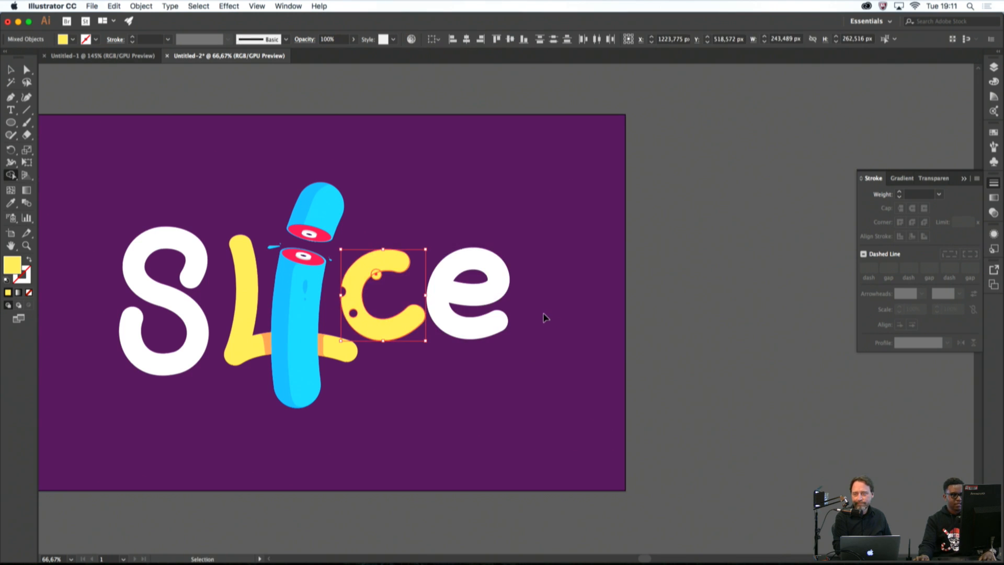
key(shift+m)
click(10, 69)
click(232, 169)
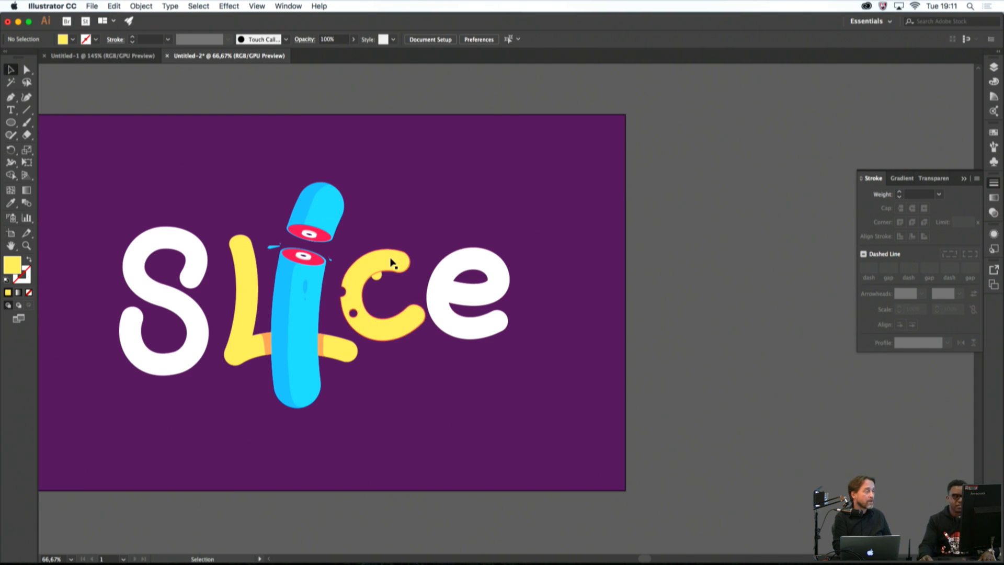
click(378, 275)
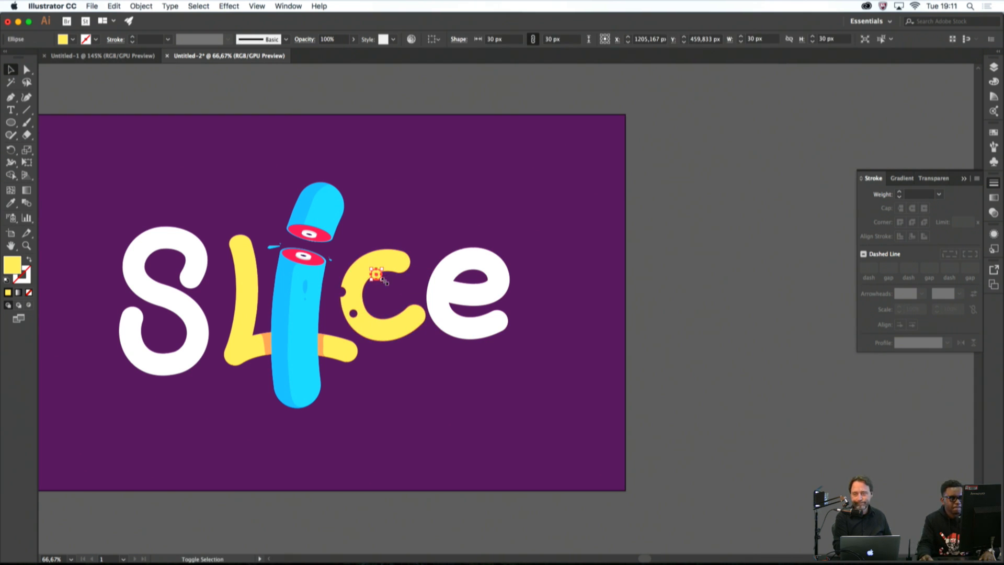
mouse_move(384, 281)
mouse_down()
mouse_move(407, 294)
mouse_move(392, 289)
mouse_up()
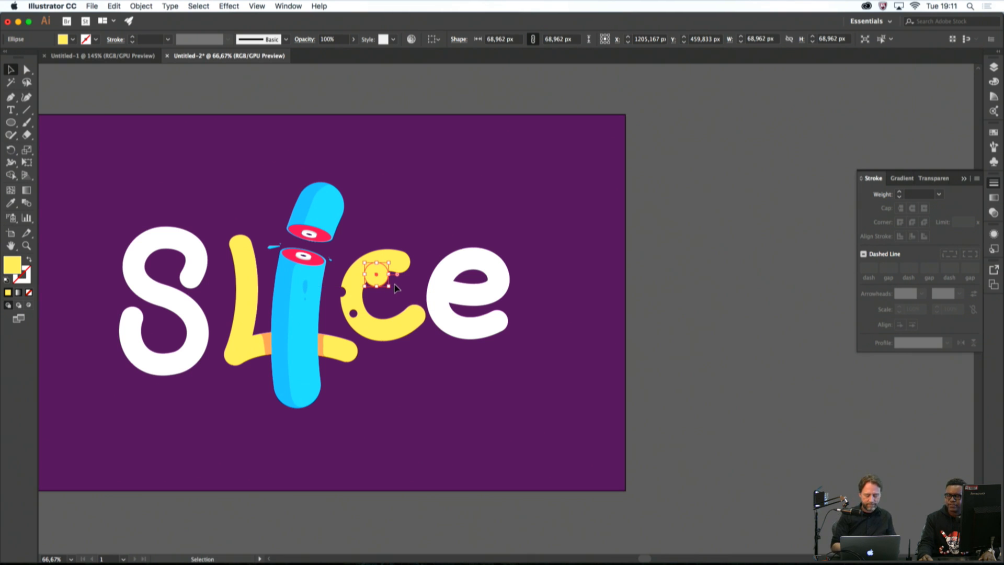
scroll(369, 280, up, 3)
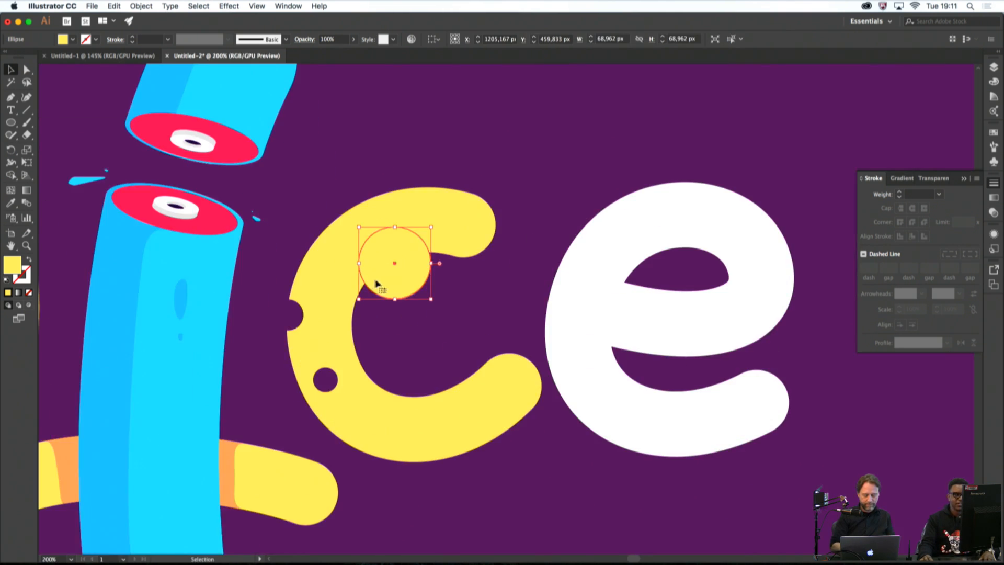
mouse_move(384, 276)
mouse_down()
mouse_move(399, 291)
mouse_move(389, 289)
mouse_up()
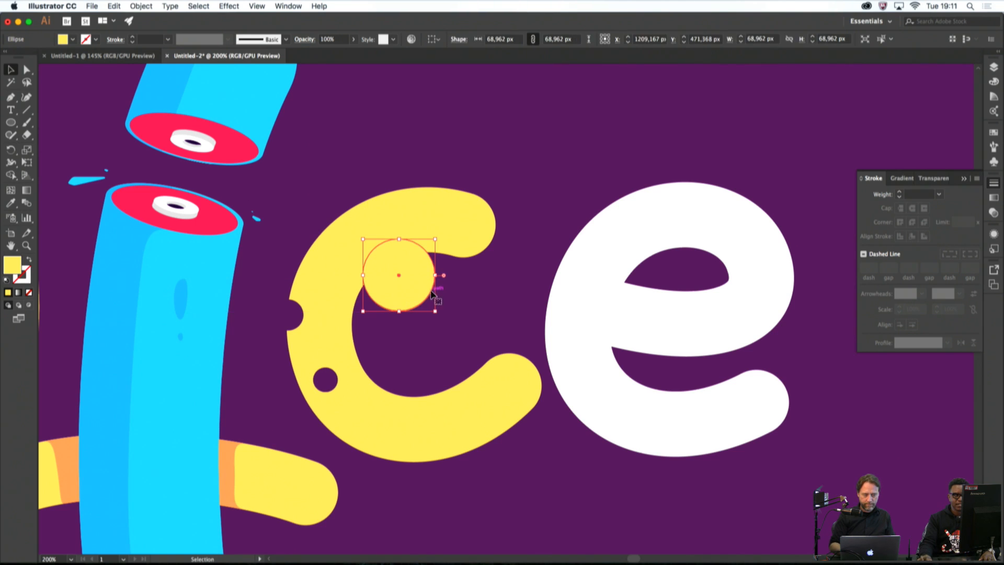
Cut the enlarged circle out of the C's upper inner curve with the Shape Builder
click(455, 293)
click(417, 277)
shift+click(433, 237)
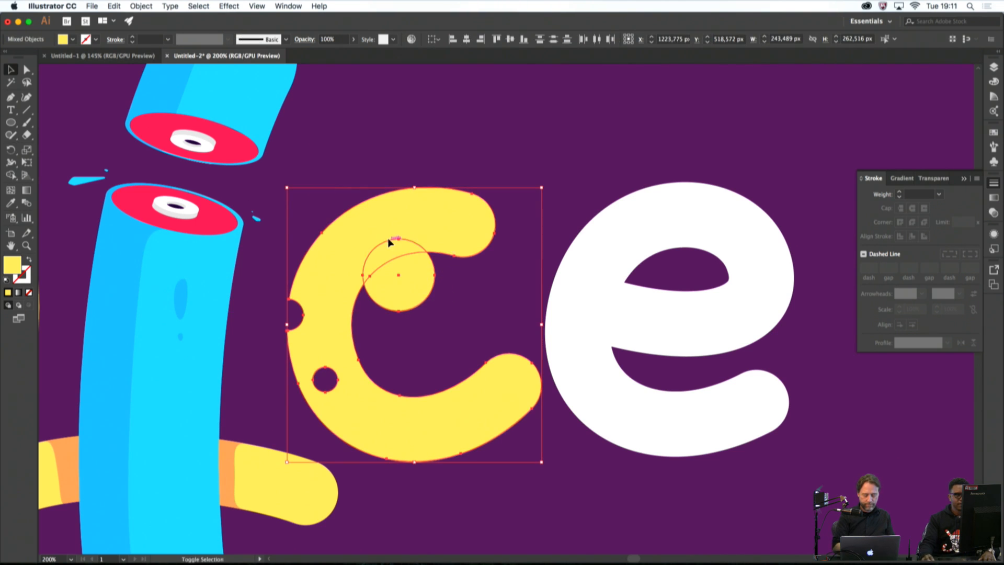
click(10, 178)
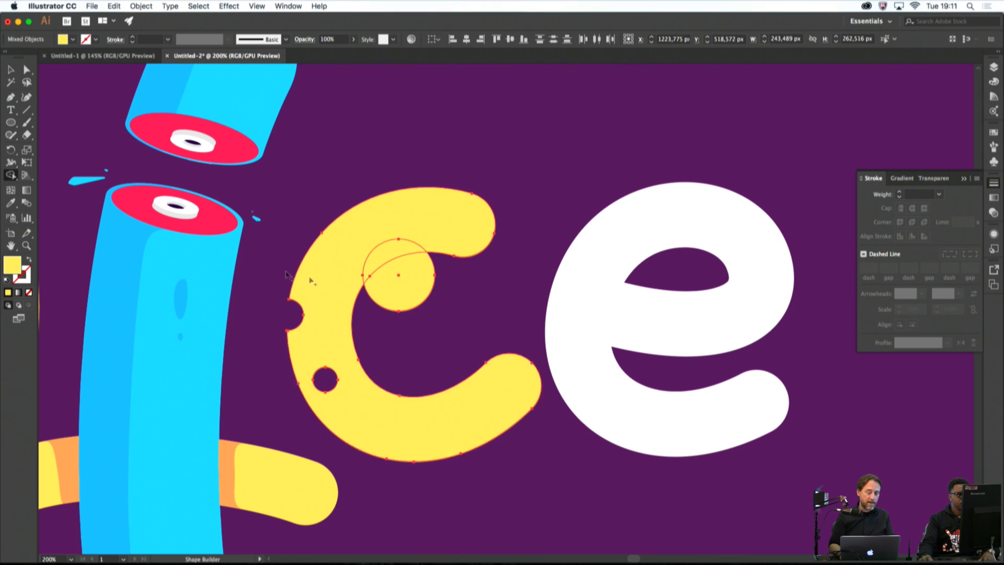
alt+click(392, 264)
scroll(426, 289, down, 4)
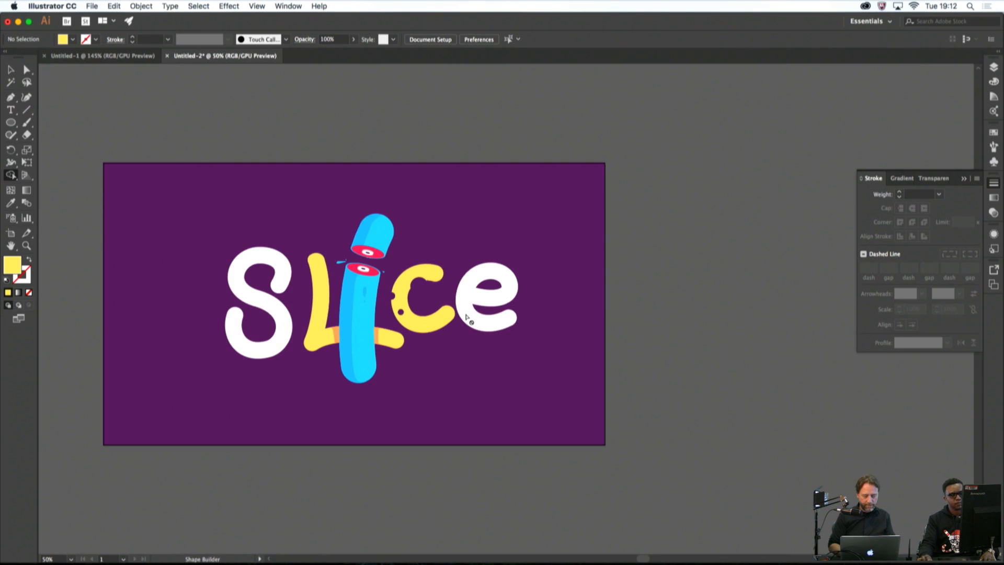
Undo the inner-curve cut and remove its circle, leaving nothing selected
key(super+w)
click(540, 313)
key(super+z)
key(super+z)
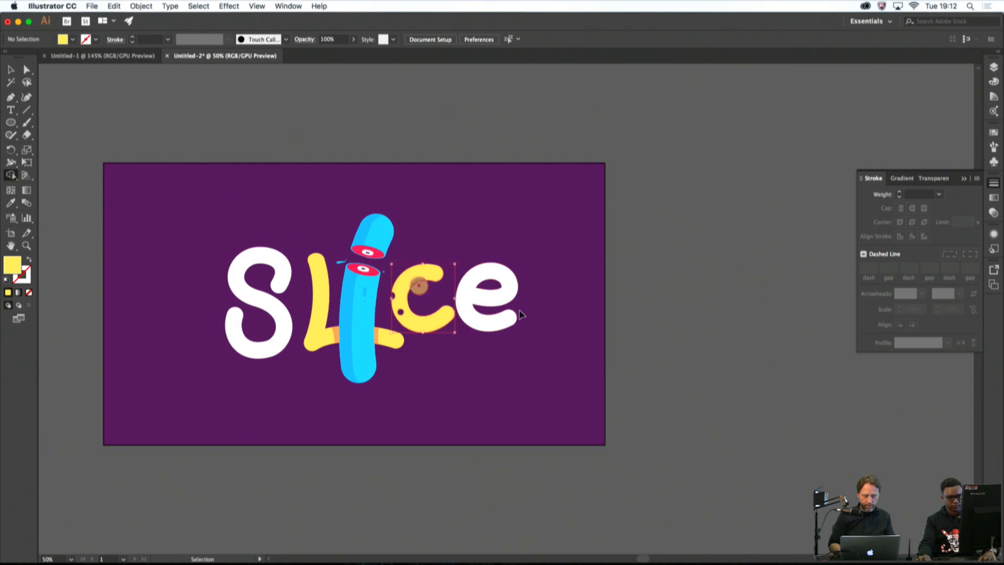
key(super+shift+a)
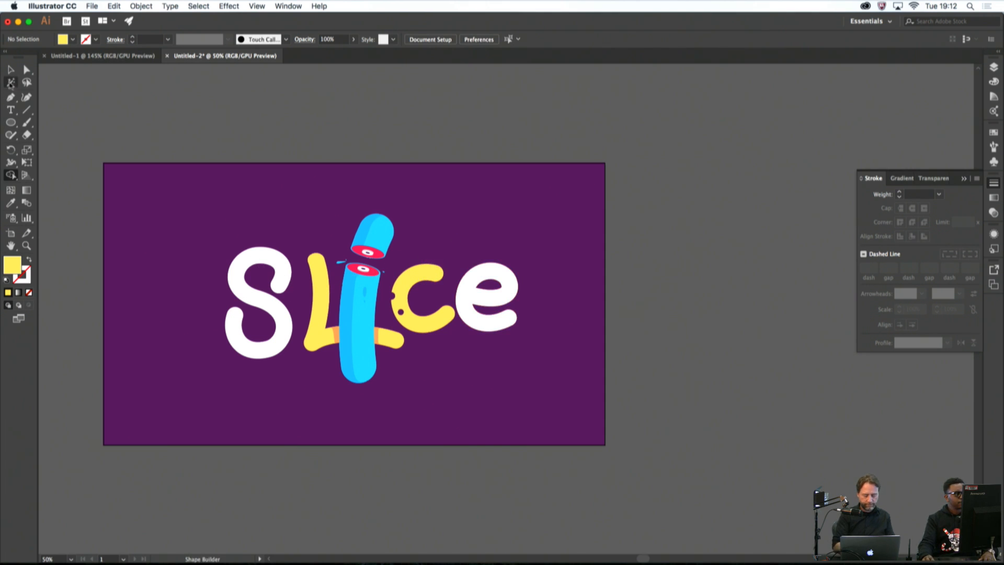
Lasso the round hole in the C's lower curve, enlarge it to about 32 px and deselect it
key(a)
key(super+1)
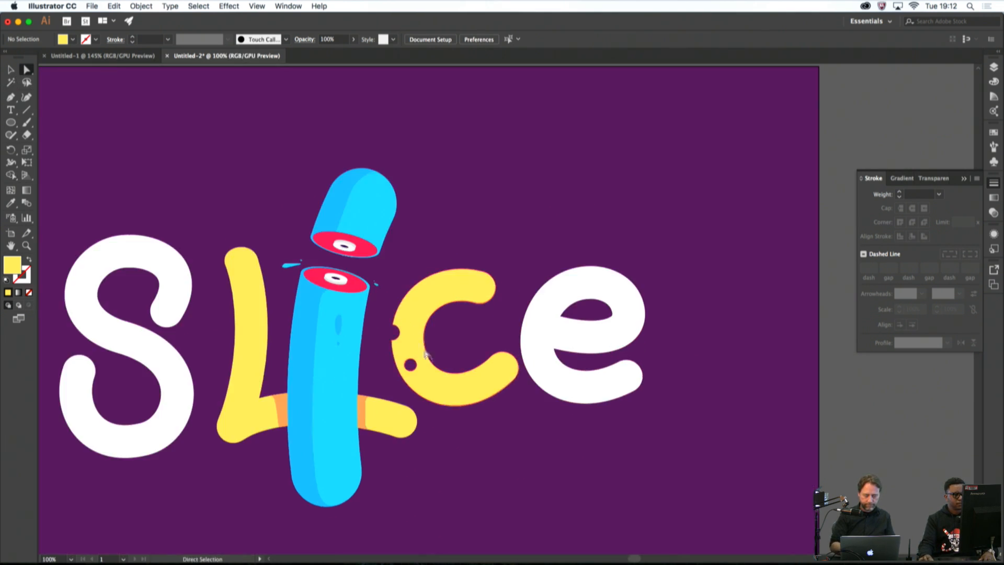
super+click(425, 354)
super+click(425, 354)
drag(421, 358, 541, 258)
super+click(515, 271)
super+click(515, 271)
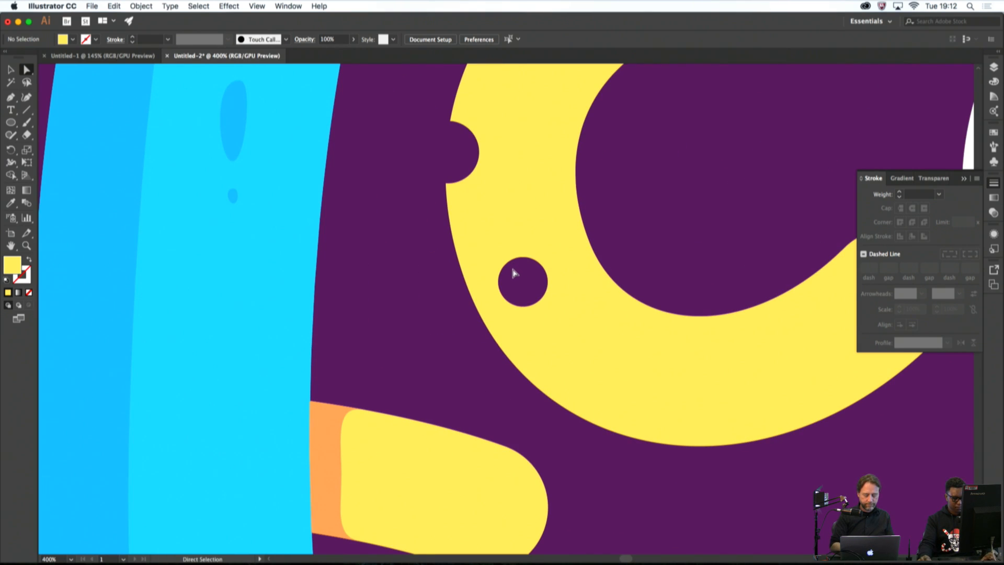
key(q)
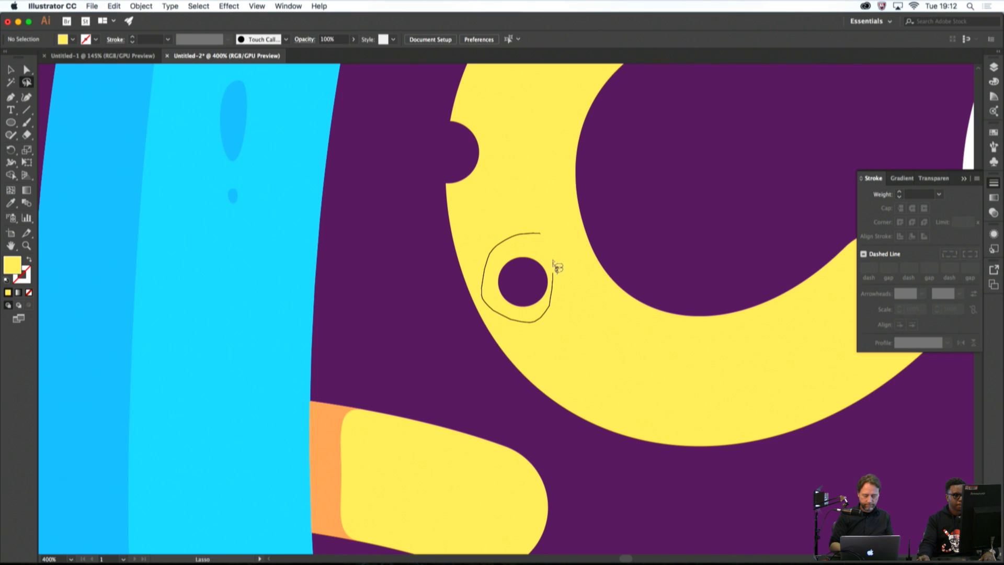
mouse_move(553, 261)
mouse_down()
mouse_move(549, 238)
mouse_move(565, 232)
mouse_move(563, 241)
mouse_up()
click(10, 70)
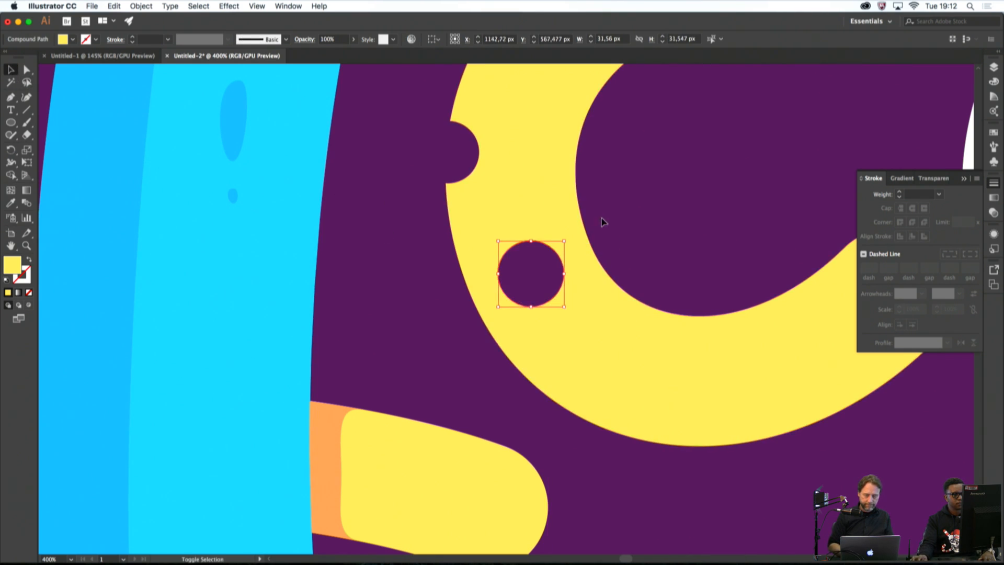
click(598, 221)
key(super+1)
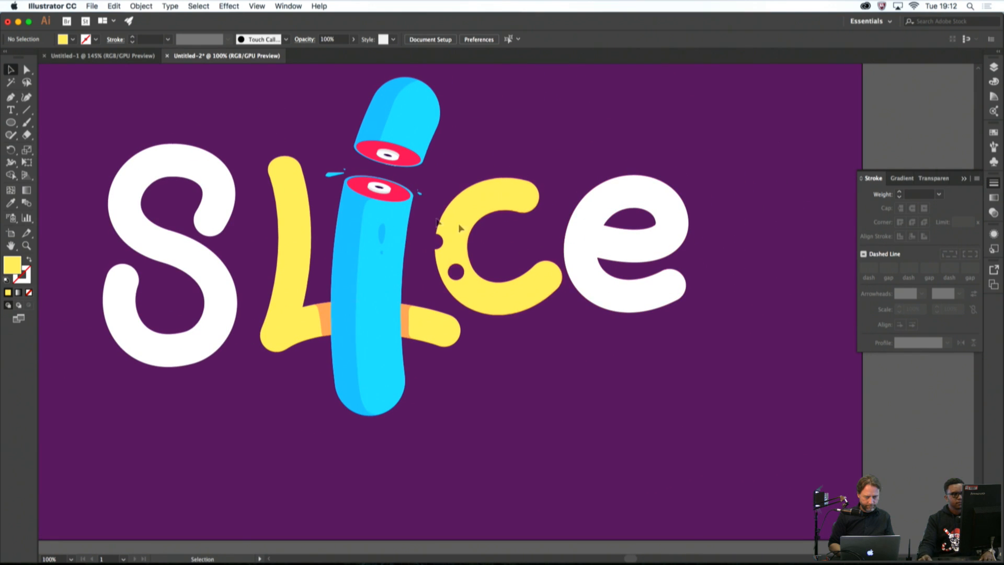
Draw a small circle about 9 px wide inside the C, just above and beside the edge notch
click(17, 123)
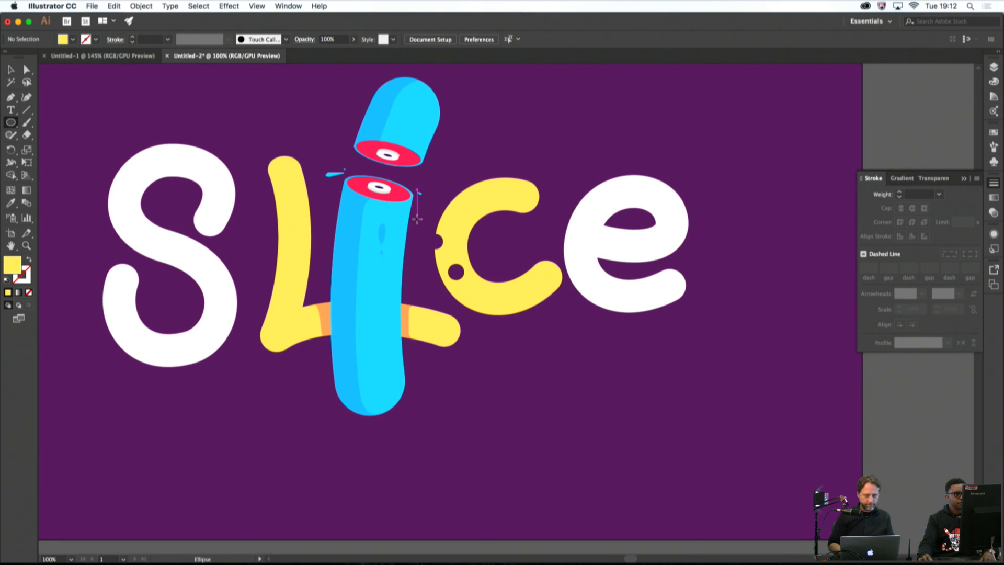
scroll(471, 222, up, 4)
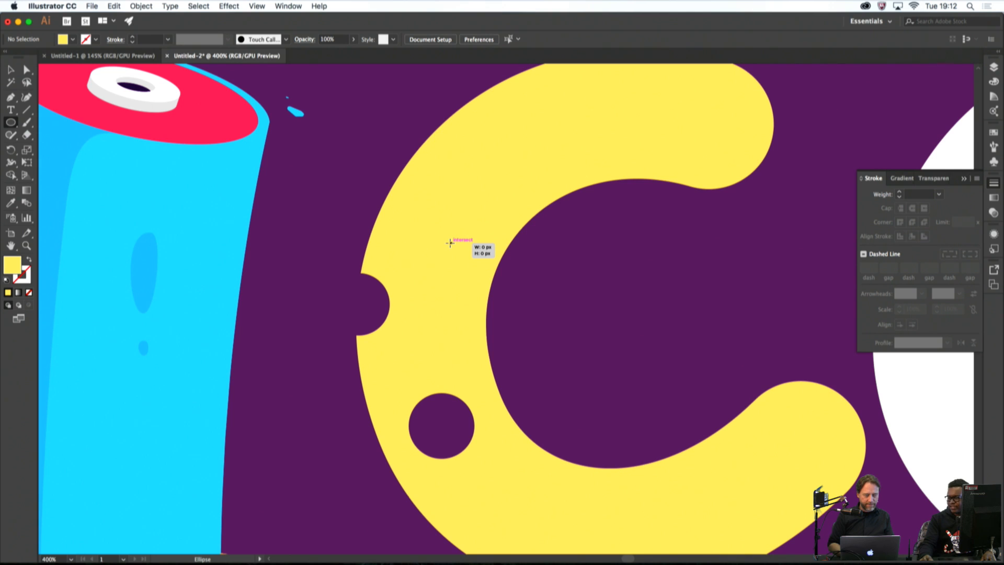
drag(451, 243, 470, 255)
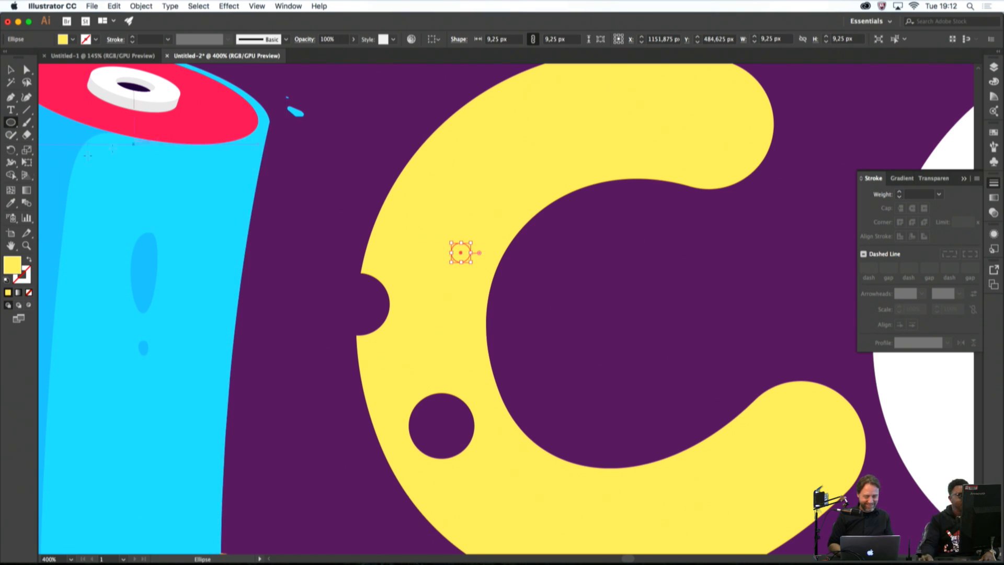
Set the small circle's fill to the light orange FFCA6C, with a hue of 39°
double_click(17, 271)
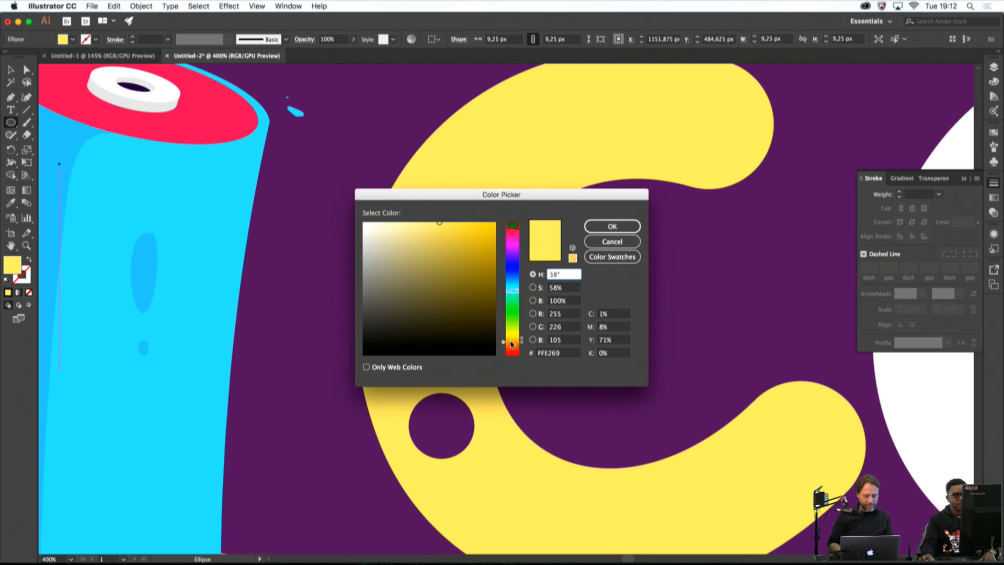
drag(511, 344, 517, 343)
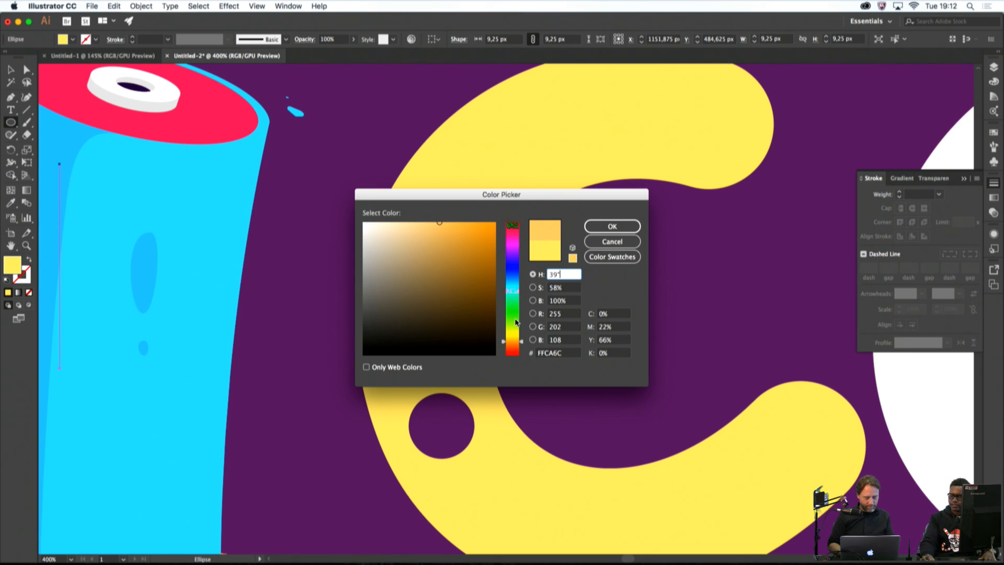
click(612, 226)
Recolour the small circle on the C with the orange sampled from the L's crossbar shadow and deselect it
key(super+minus)
key(super+minus)
key(super+minus)
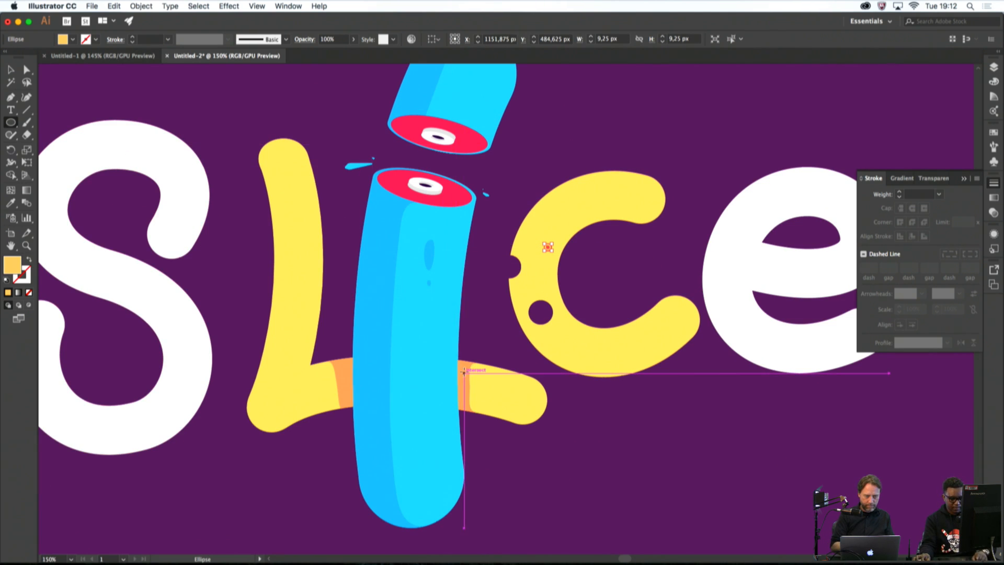
key(i)
click(465, 381)
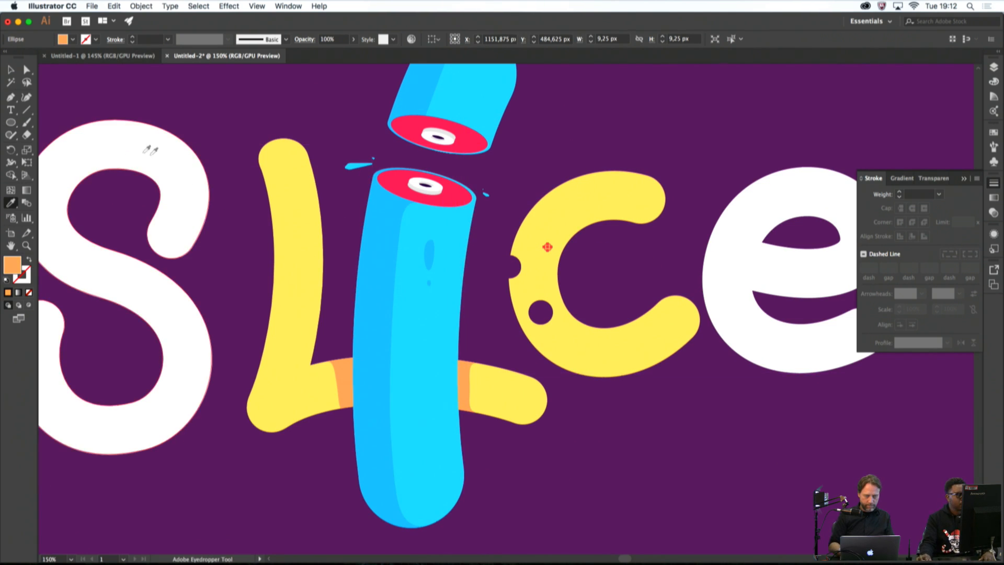
click(11, 81)
click(11, 70)
click(245, 114)
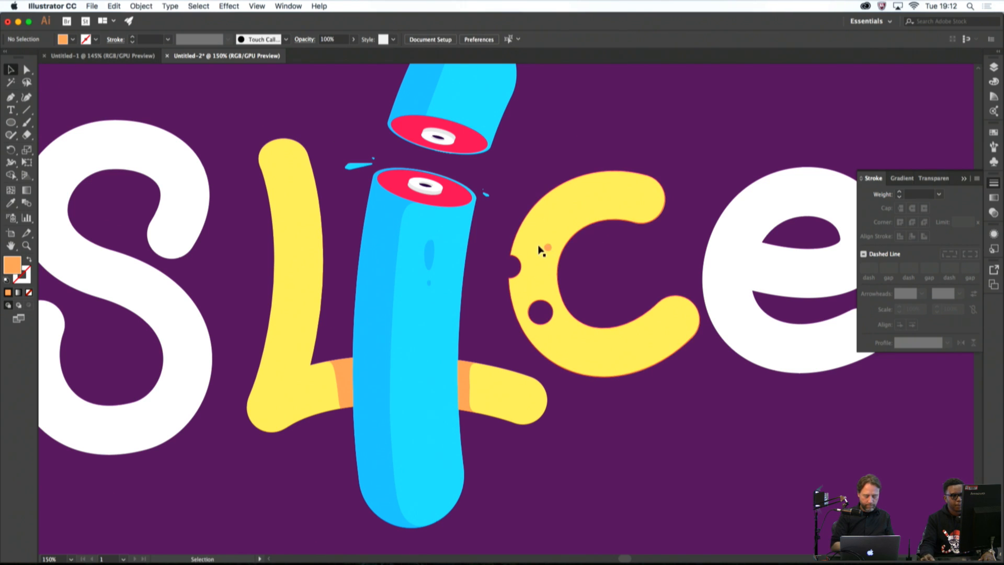
Copy the orange circle into three more spots on the C: a larger one above it and two on the lower curve
click(556, 217)
drag(556, 217, 610, 462)
click(599, 269)
scroll(563, 237, up, 2)
click(658, 400)
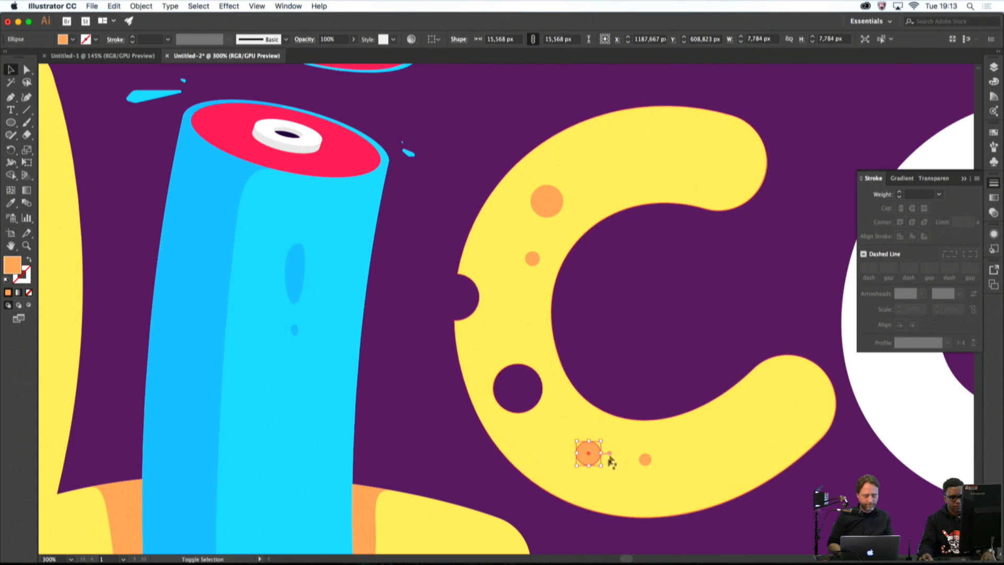
click(645, 385)
Copy an orange spot onto the C's upper arm at about 43 px, overlapping the inner edge, and select the C
scroll(645, 385, down, 5)
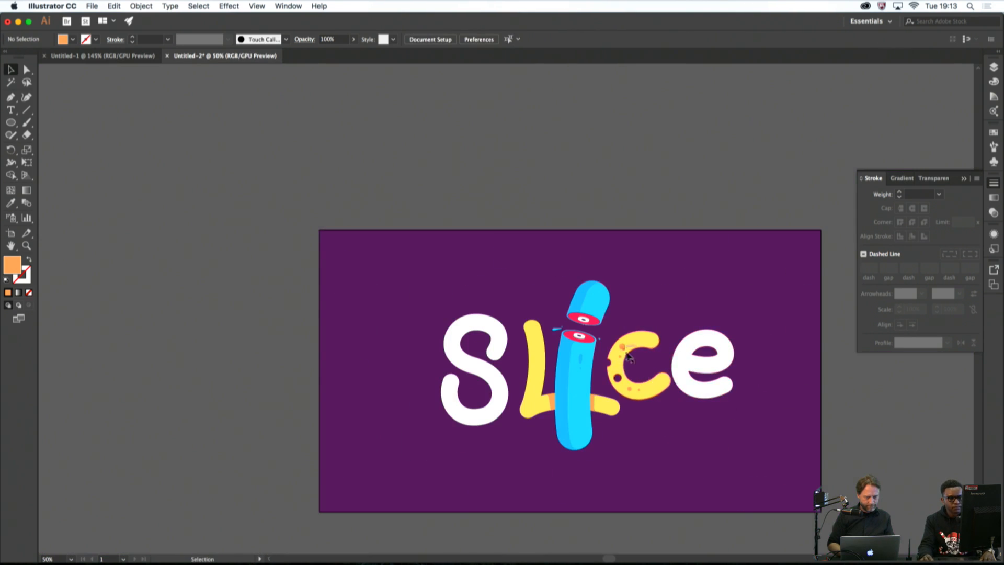
scroll(630, 350, up, 2)
drag(616, 343, 665, 351)
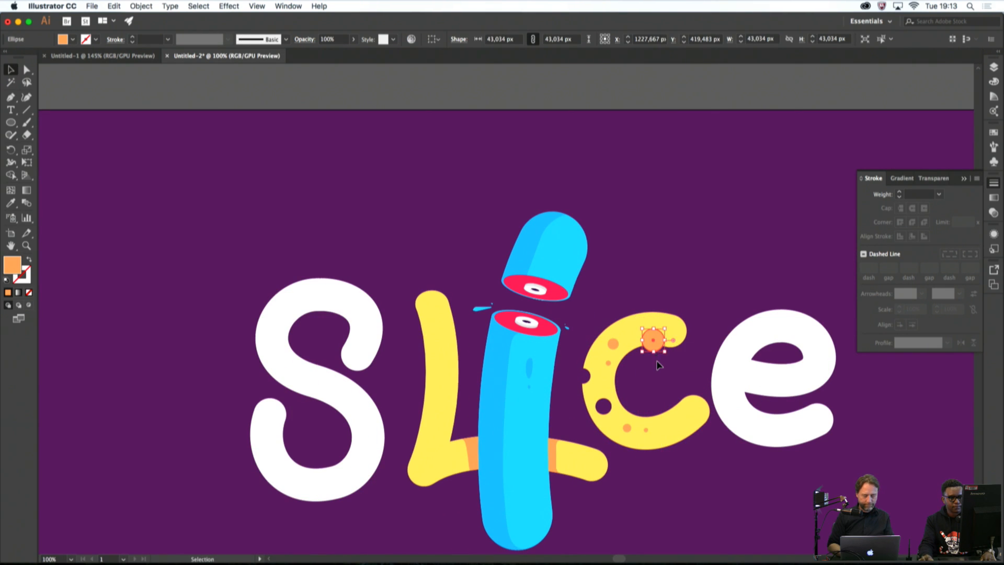
click(659, 364)
super+click(669, 342)
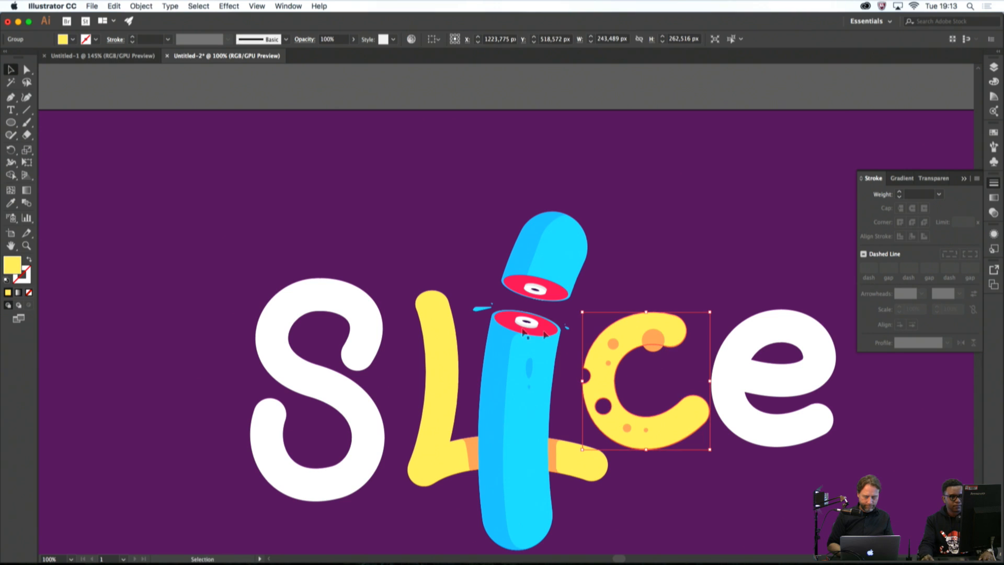
Trim the part of the large orange spot that overhangs the inner edge of the C's upper arm, using Shape Builder
shift+click(657, 340)
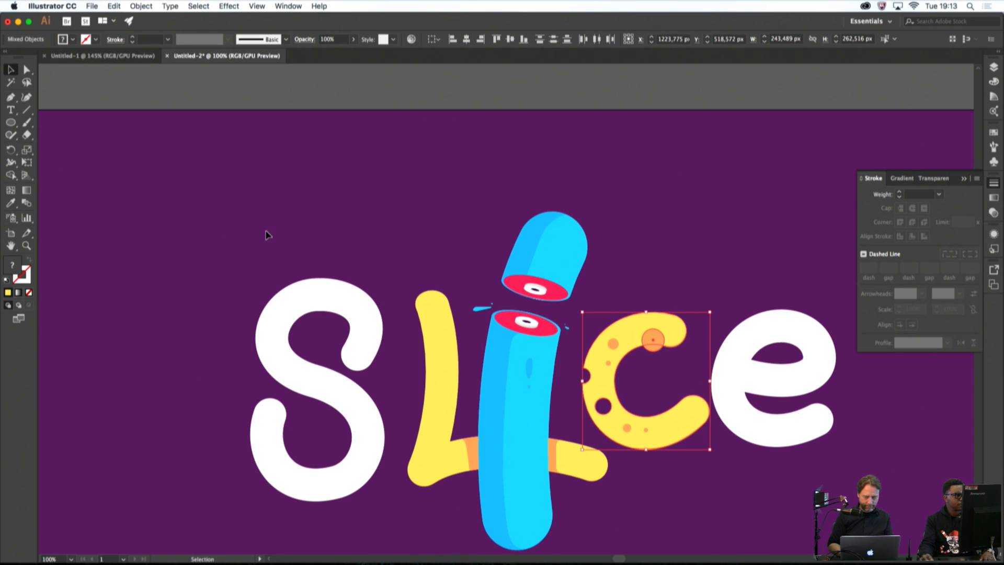
click(11, 176)
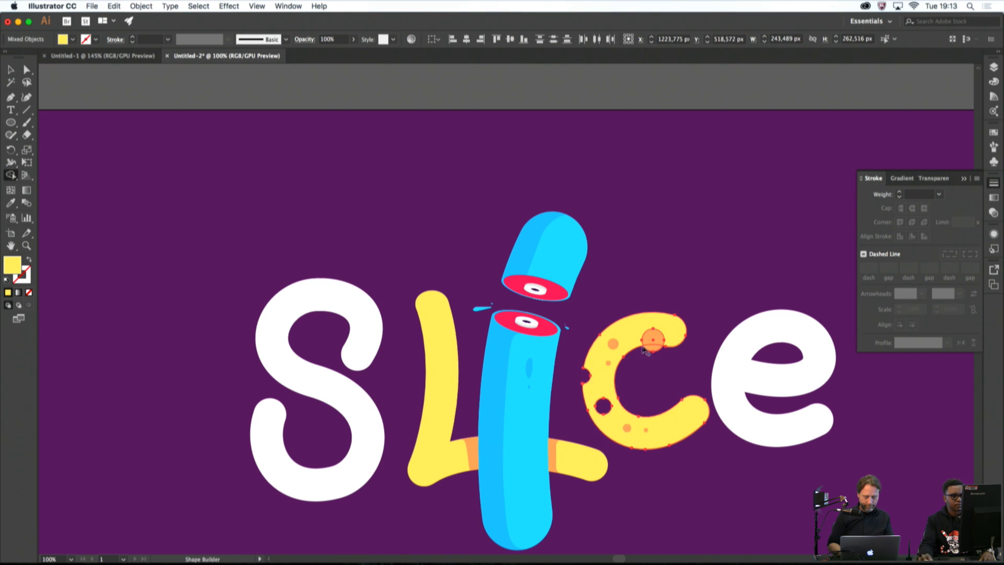
drag(665, 365, 671, 366)
super+click(672, 367)
scroll(673, 367, down, 2)
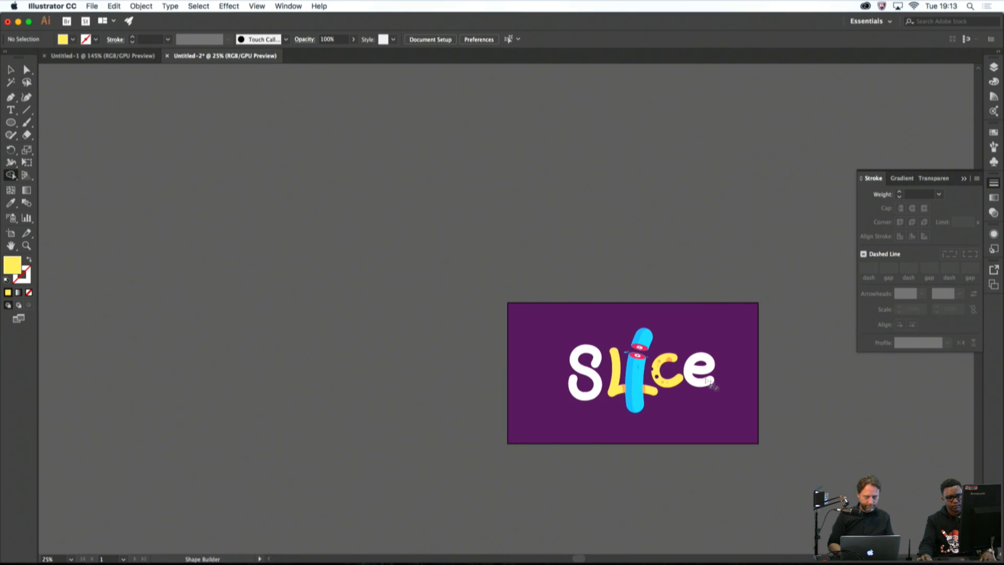
Delete the two medium orange spots on the C, one on its upper curve and one on its lower curve
scroll(674, 390, up, 3)
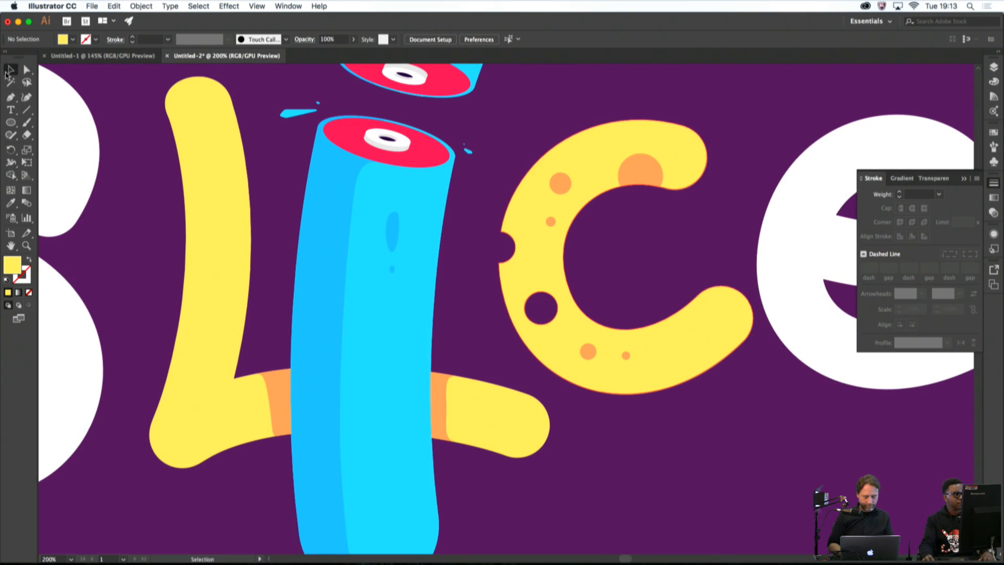
drag(563, 191, 595, 355)
click(663, 293)
scroll(674, 309, down, 3)
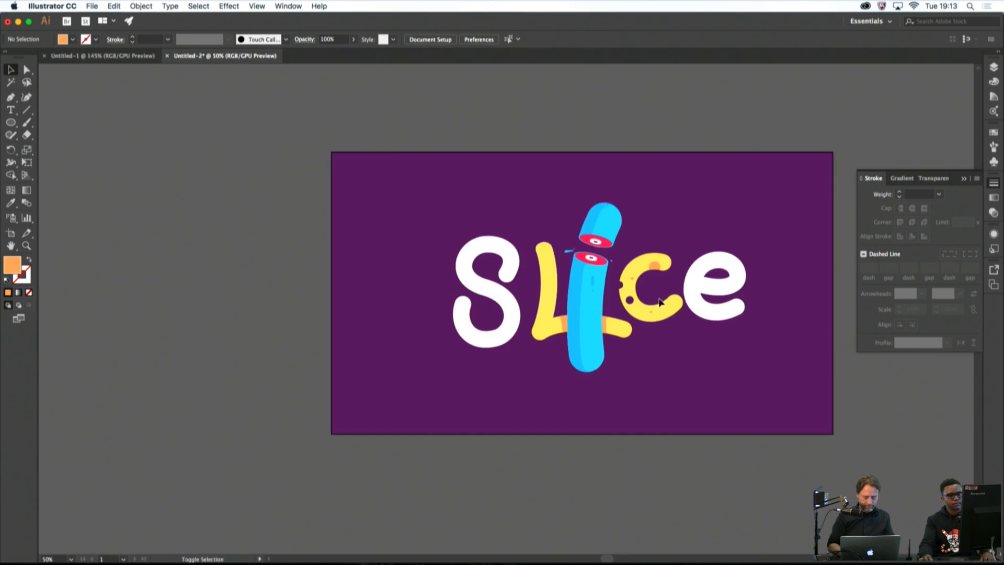
Draw an orange circle with the Ellipse tool near the lower outer edge of the C's bottom arm and deselect it
scroll(669, 302, up, 5)
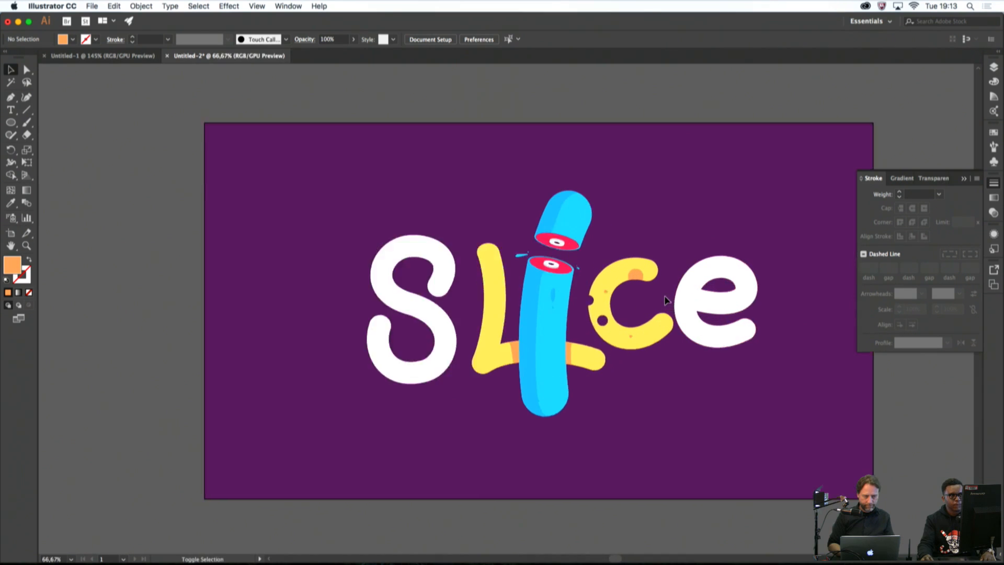
scroll(617, 280, up, 5)
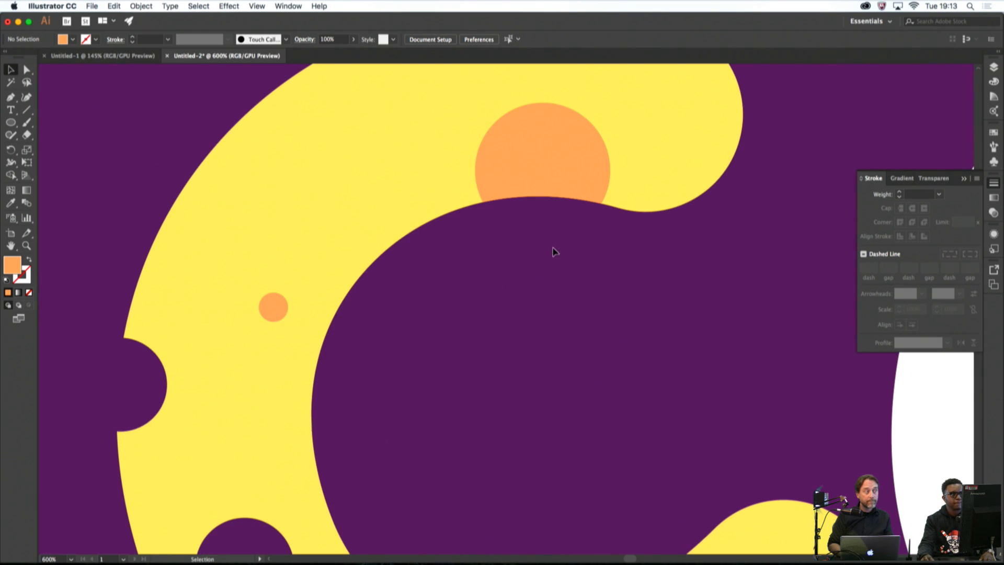
scroll(565, 214, down, 5)
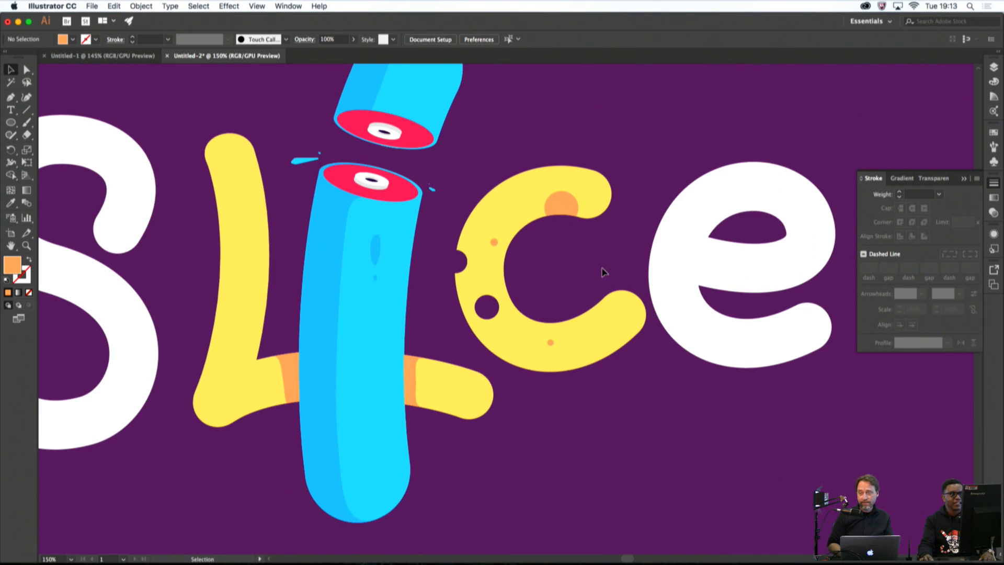
click(559, 207)
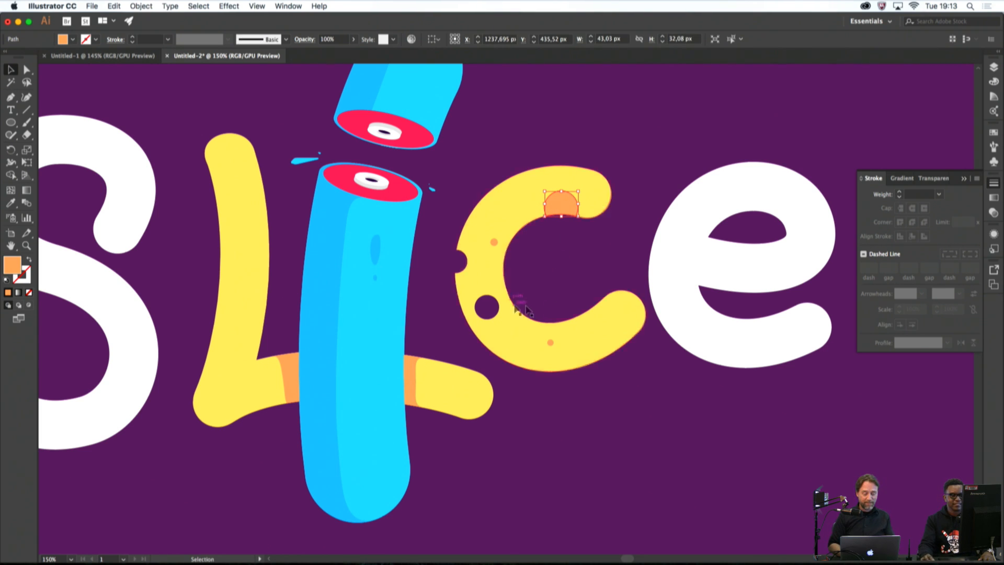
key(l)
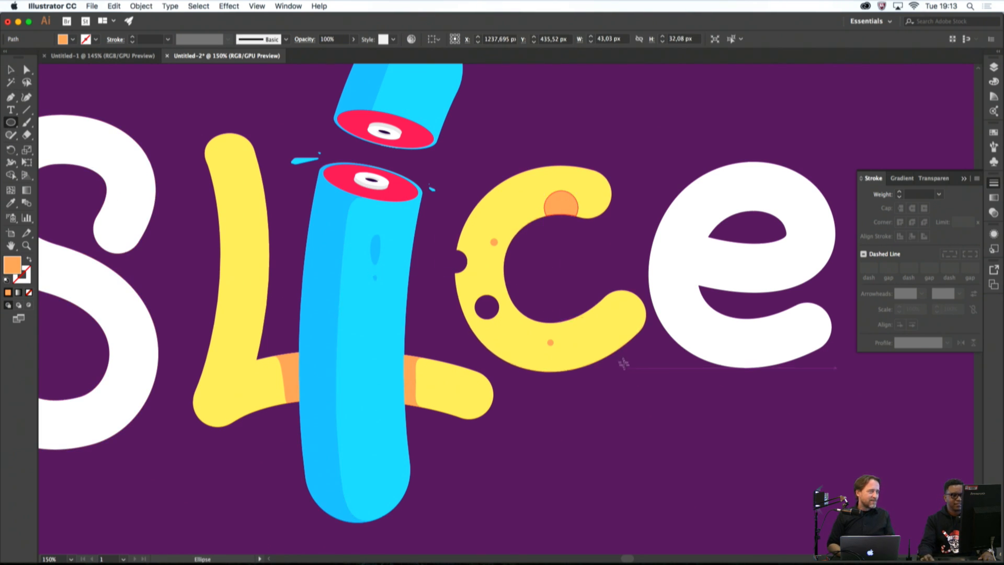
drag(597, 335, 612, 347)
key(super+shift+a)
scroll(636, 363, down, 3)
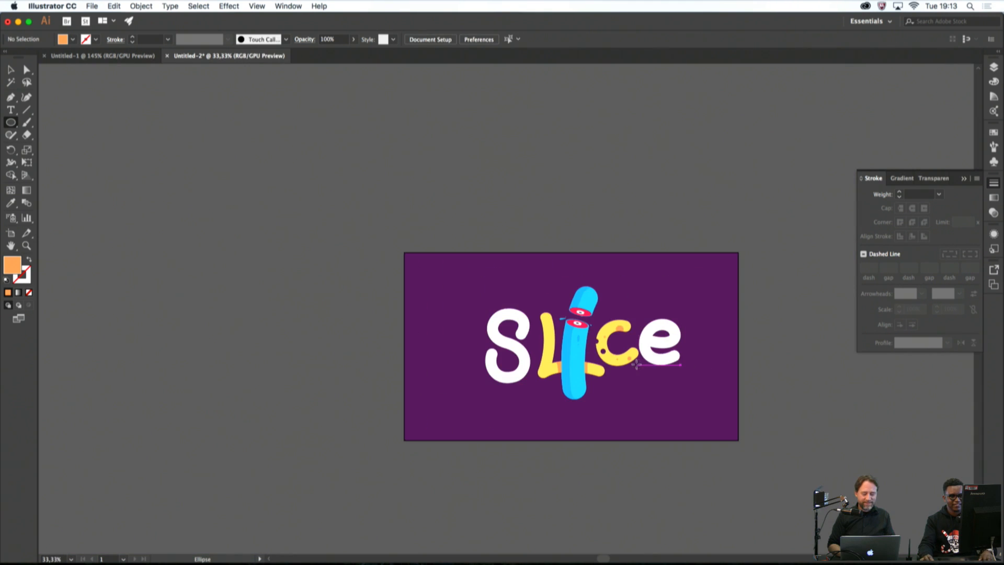
scroll(610, 373, left, 5)
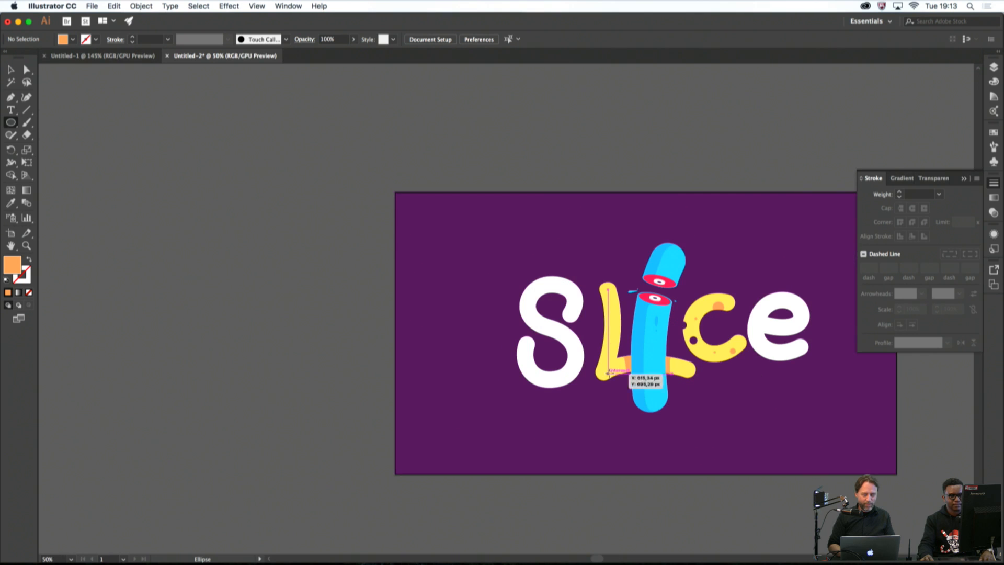
Draw an 18 px orange circle overlapping the inner edge of the C's lower arm
key(l)
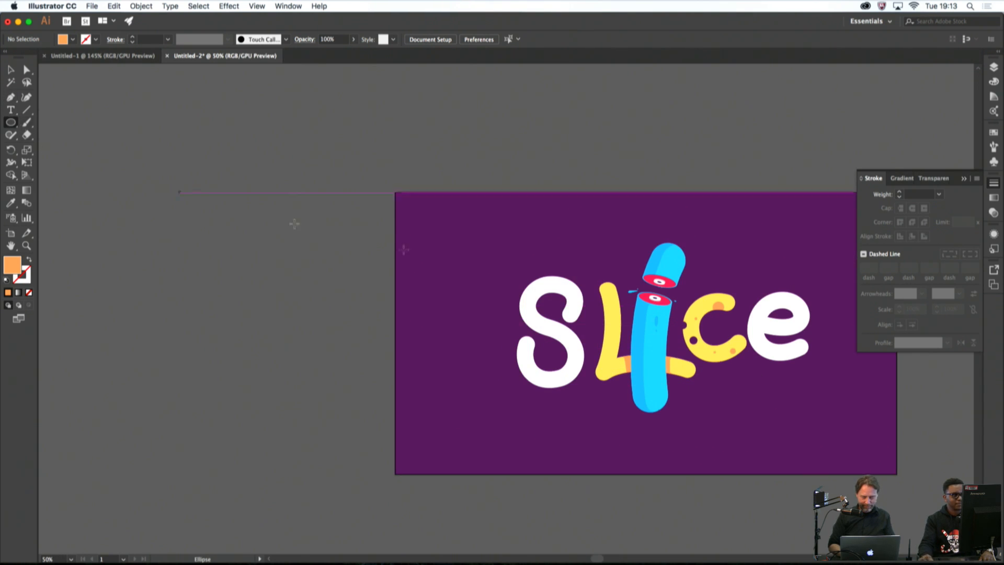
scroll(730, 343, up, 6)
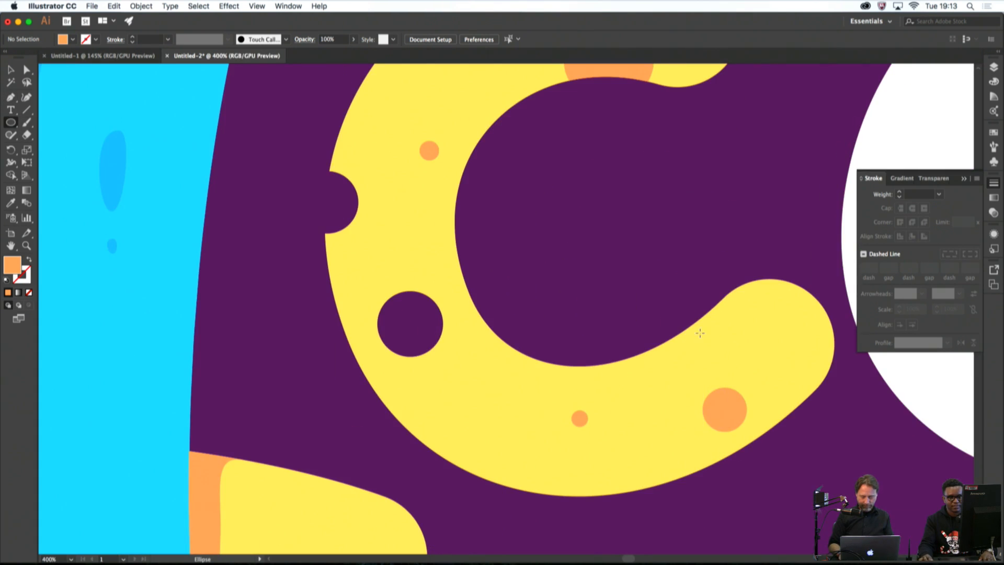
mouse_move(700, 333)
mouse_down()
mouse_move(741, 350)
mouse_move(710, 342)
mouse_up()
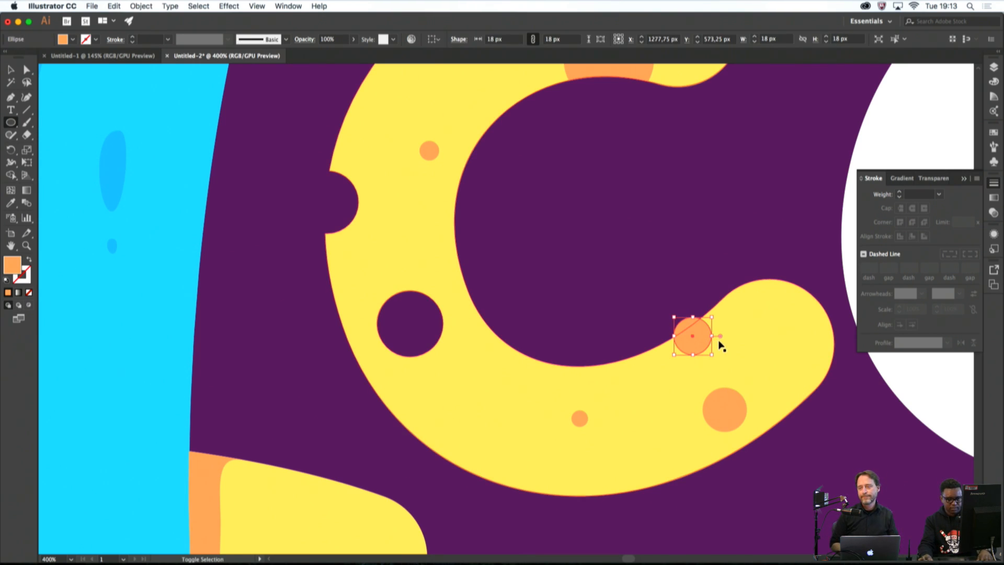
Try trimming the circle's overhang beyond the C's lower inner edge with Shape Builder, and undo the trim
shift+super+click(720, 343)
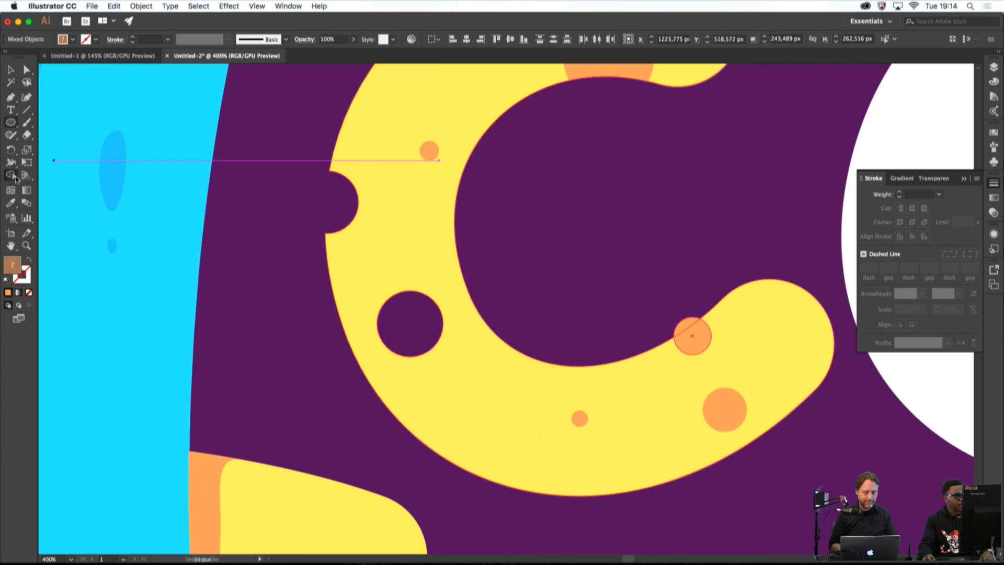
click(14, 177)
alt+drag(700, 343, 679, 317)
super+click(670, 296)
key(super+1)
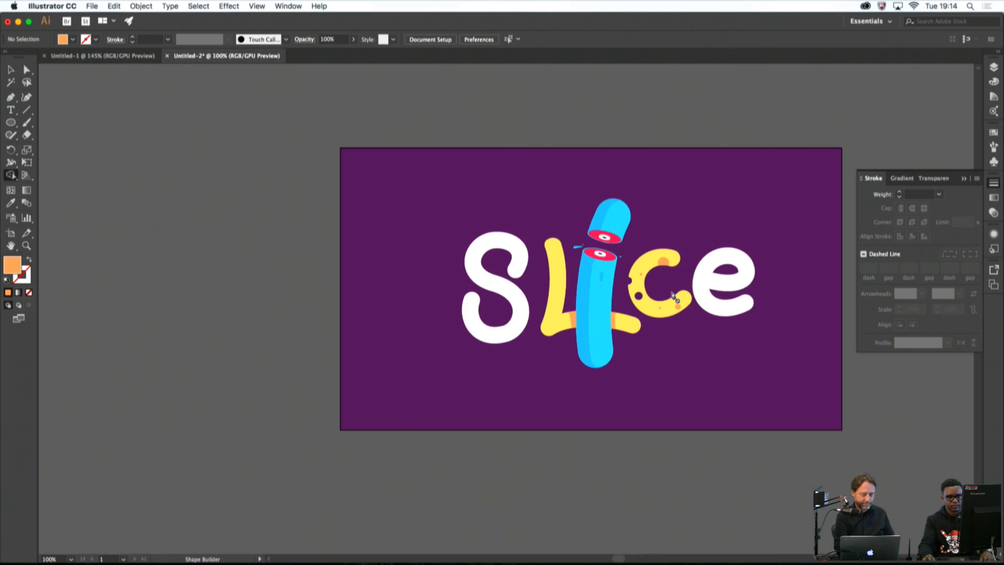
key(super+w)
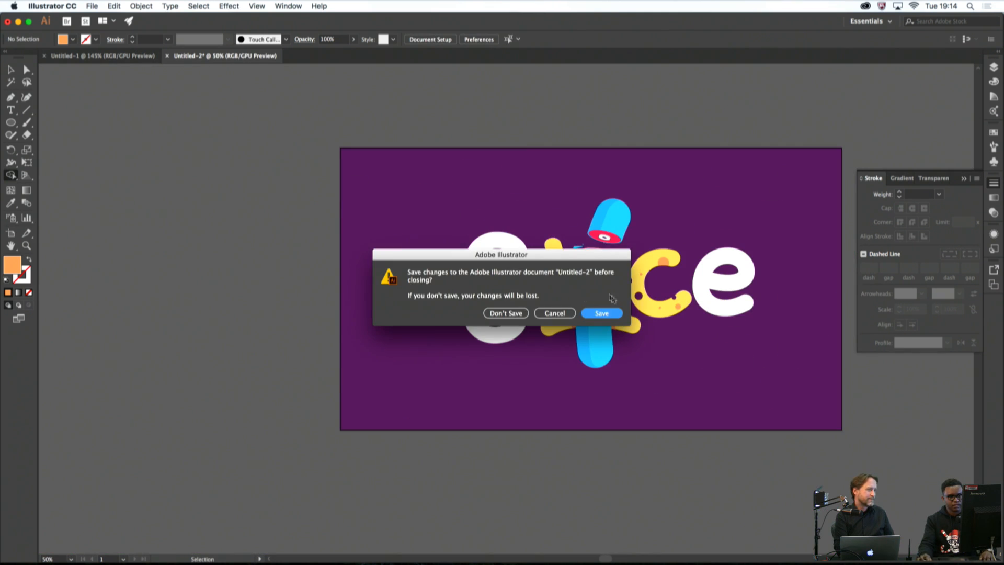
click(558, 312)
key(super+z)
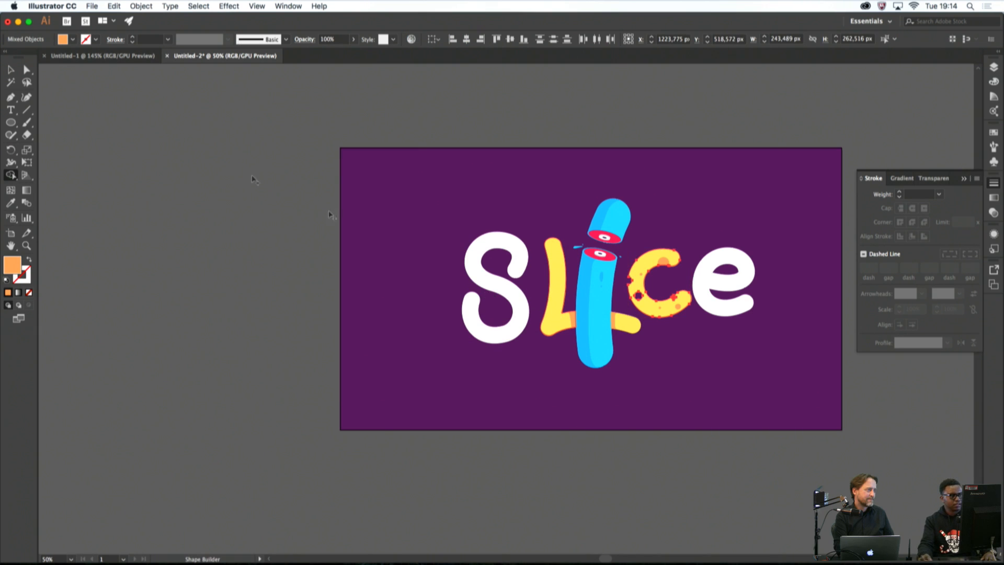
Enlarge the orange circle on the C's lower inner edge to about 30 px and reposition it along that edge
click(12, 70)
click(159, 143)
scroll(681, 307, up, 6)
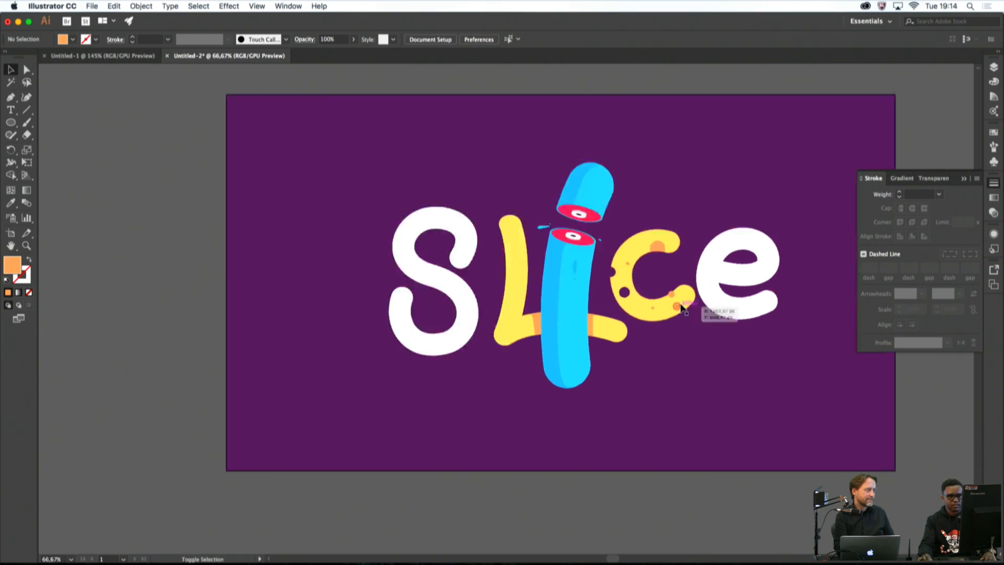
click(623, 243)
drag(642, 225, 637, 281)
key(space)
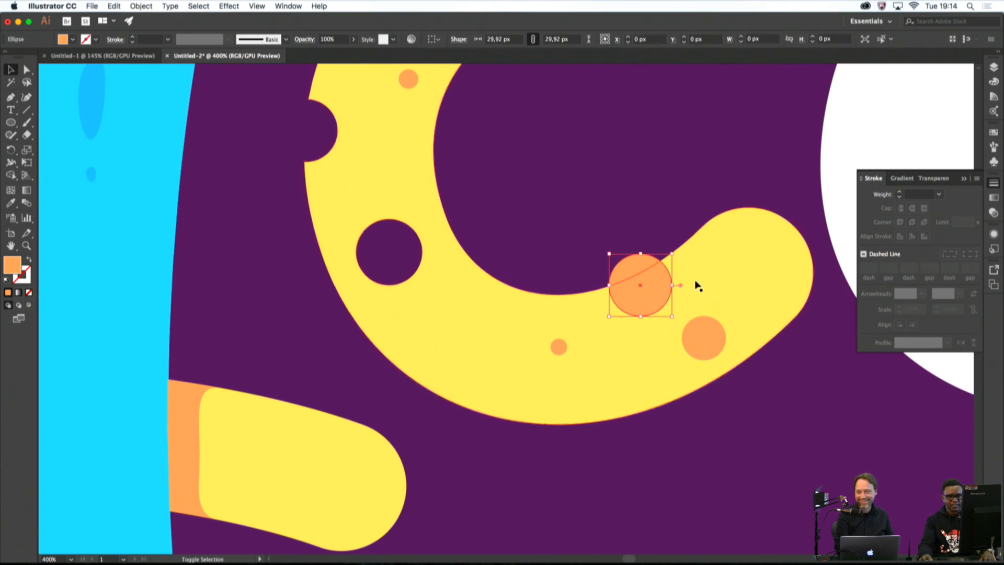
Cut the 30 px circle out of the C with Shape Builder, leaving a bite in its lower inner edge
shift+click(697, 284)
click(25, 175)
click(12, 176)
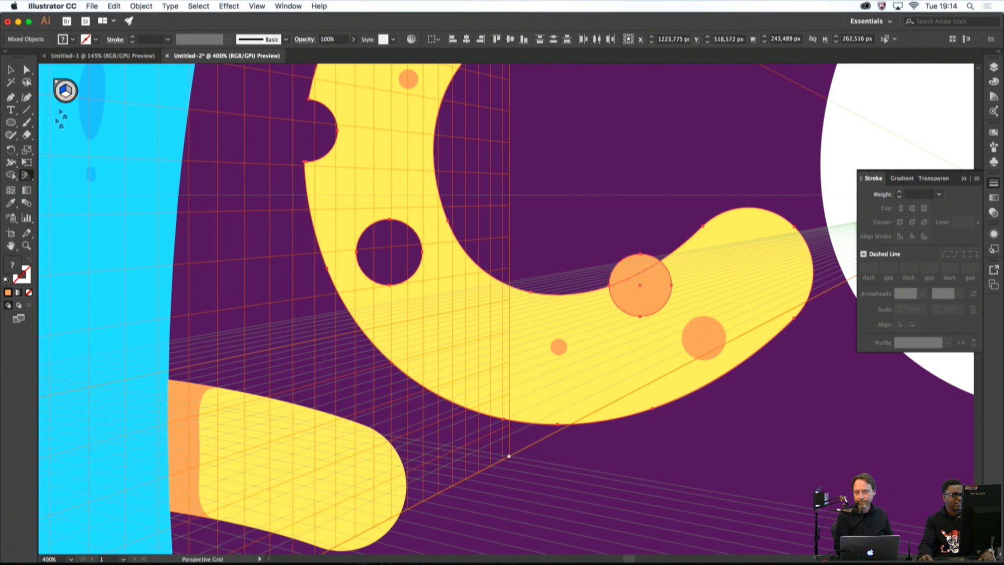
click(56, 82)
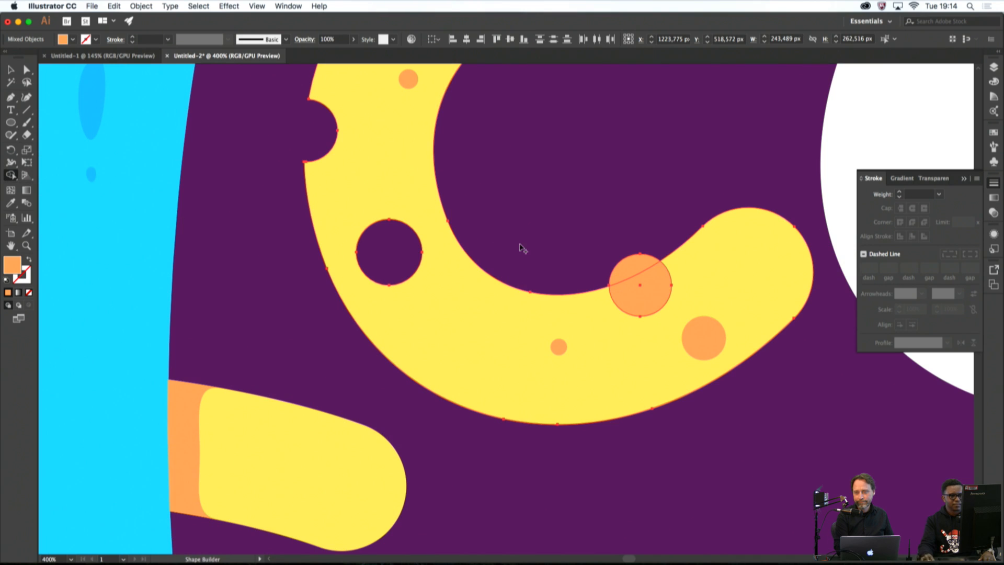
alt+click(638, 281)
key(super+0)
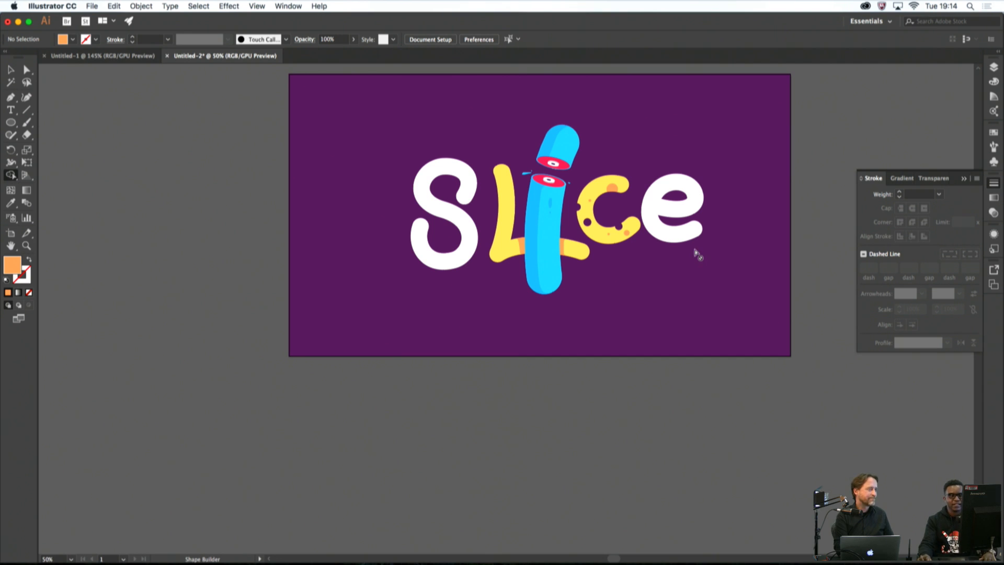
Draw a small orange circle against the upper edge of the large spot on the C's upper arm and deselect it
click(11, 110)
click(10, 122)
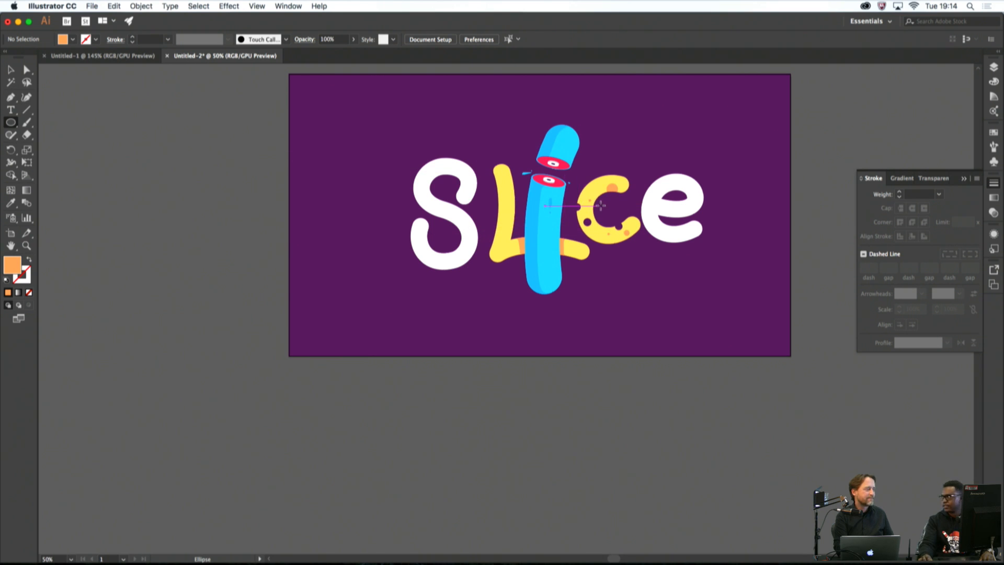
scroll(612, 185, up, 6)
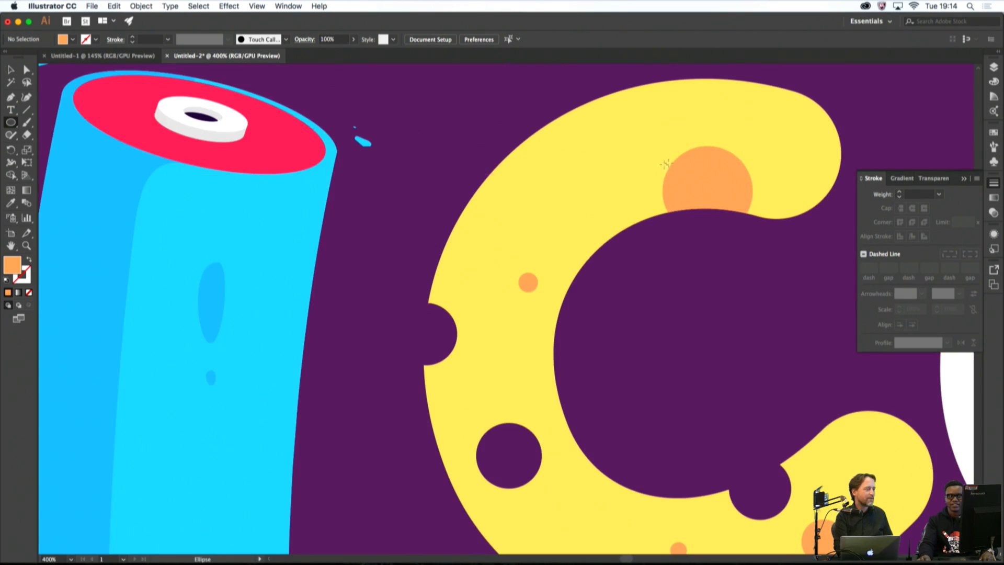
drag(683, 150, 696, 157)
key(super+shift+a)
scroll(708, 224, down, 6)
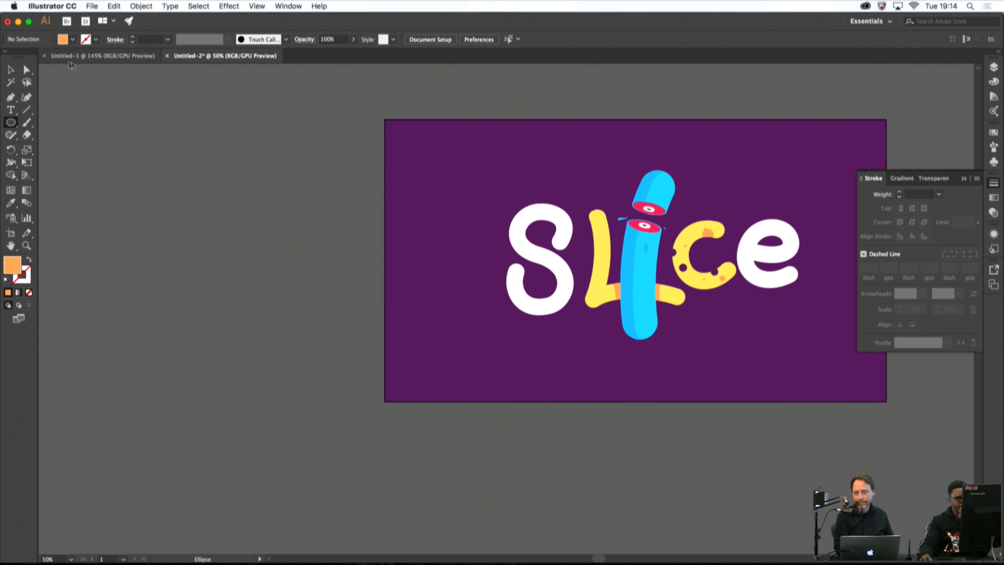
Fill the letter S with a pinkish red at a hue of 348° and deselect it
click(10, 69)
click(546, 222)
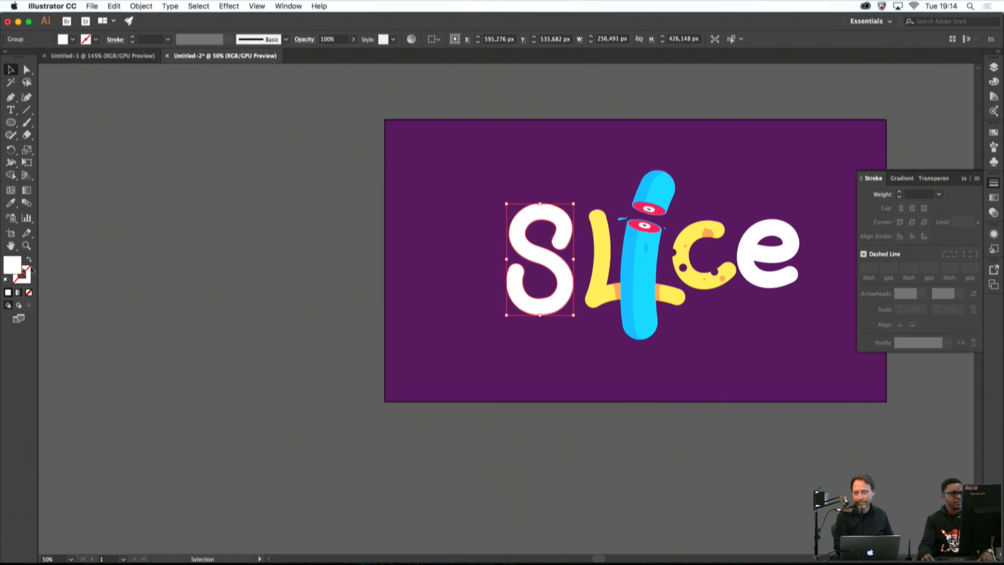
double_click(5, 267)
click(509, 231)
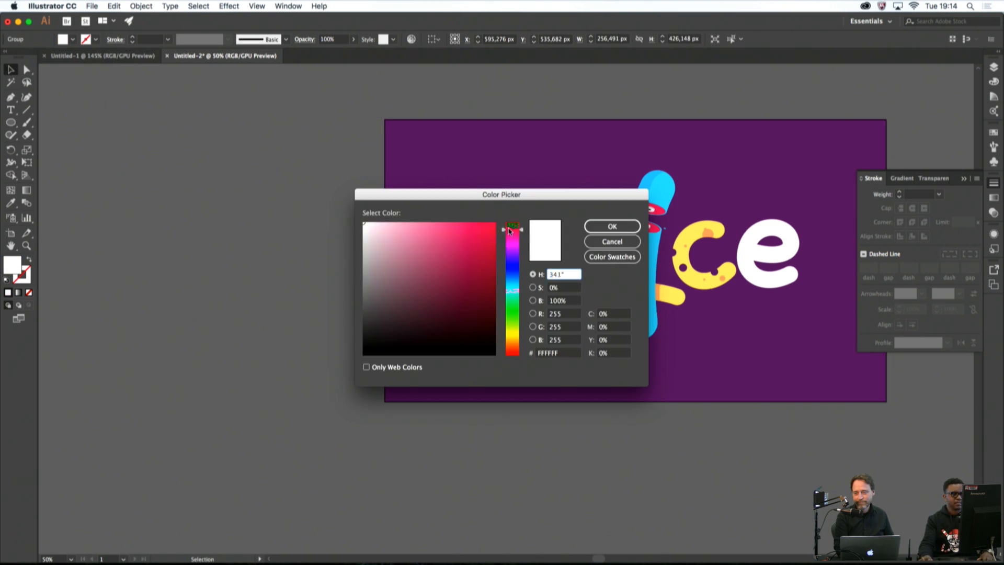
click(469, 230)
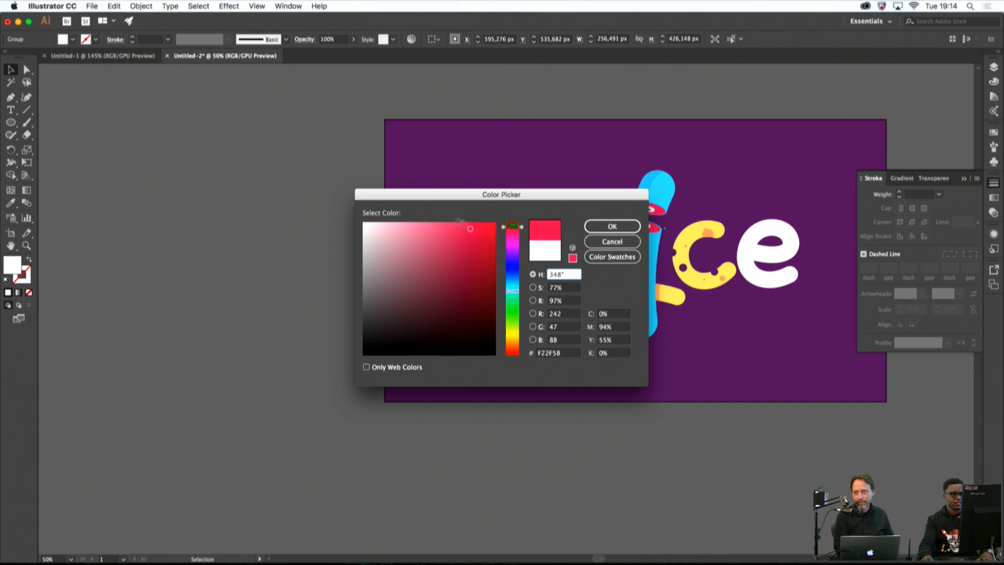
drag(458, 223, 454, 221)
click(612, 225)
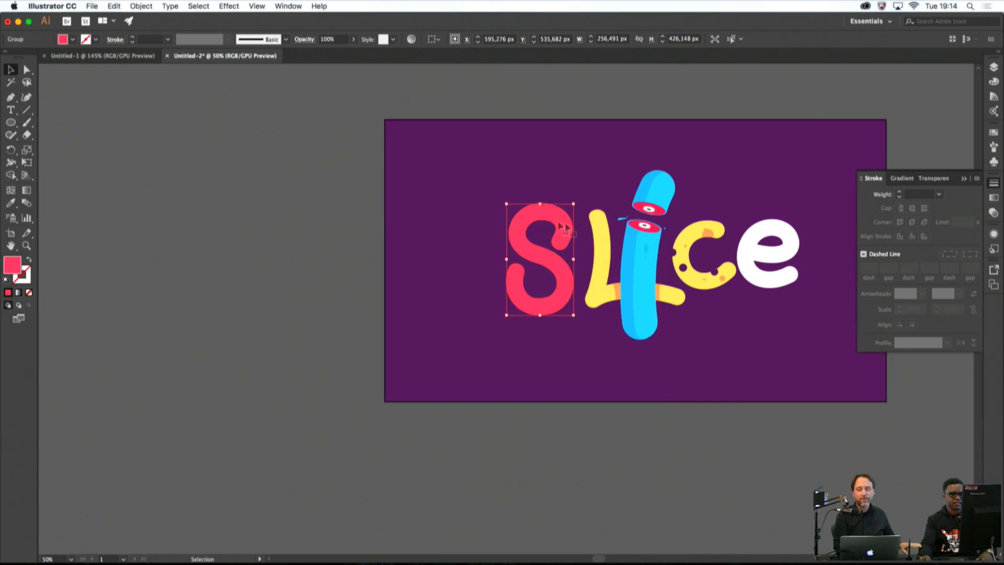
click(536, 195)
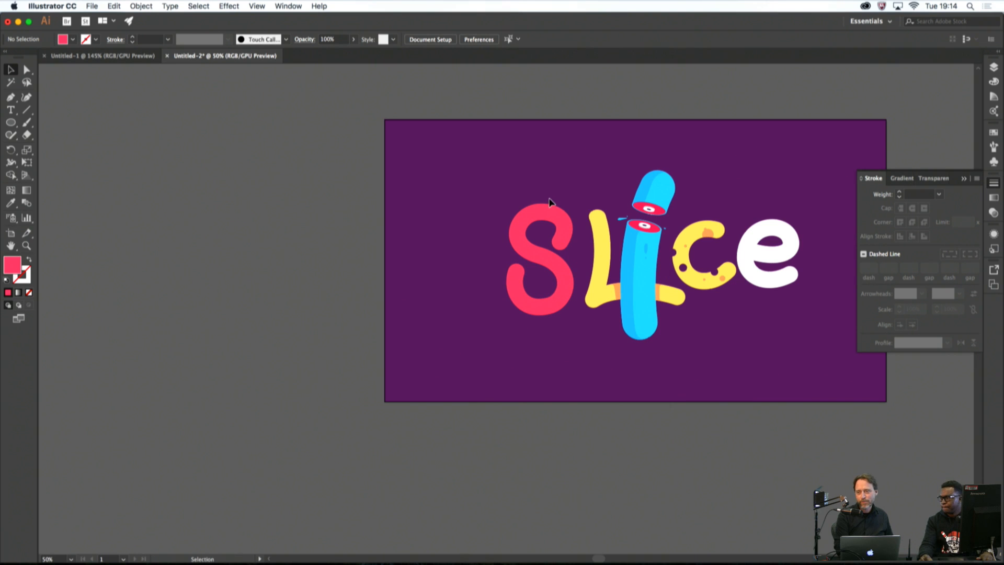
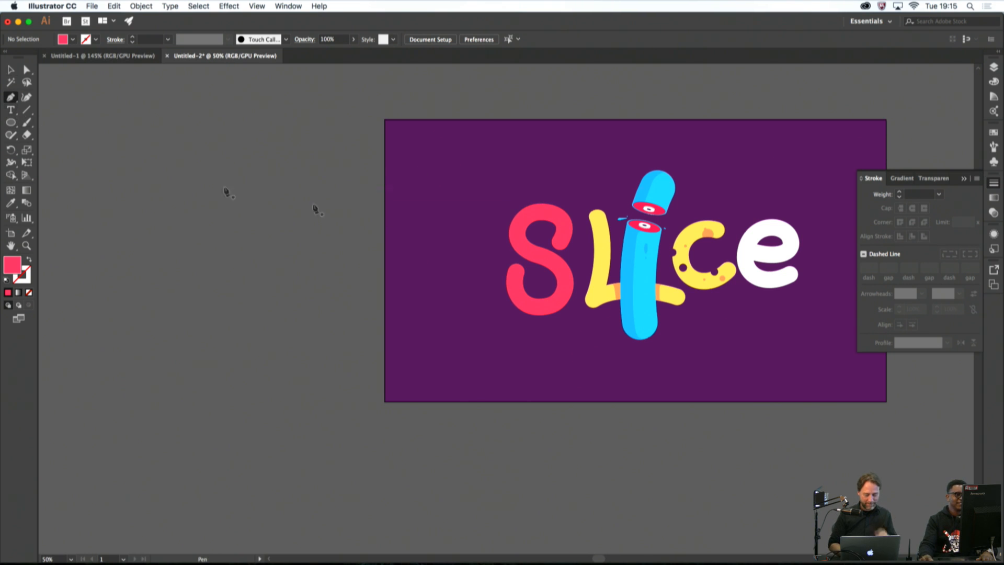
scroll(623, 301, up, 4)
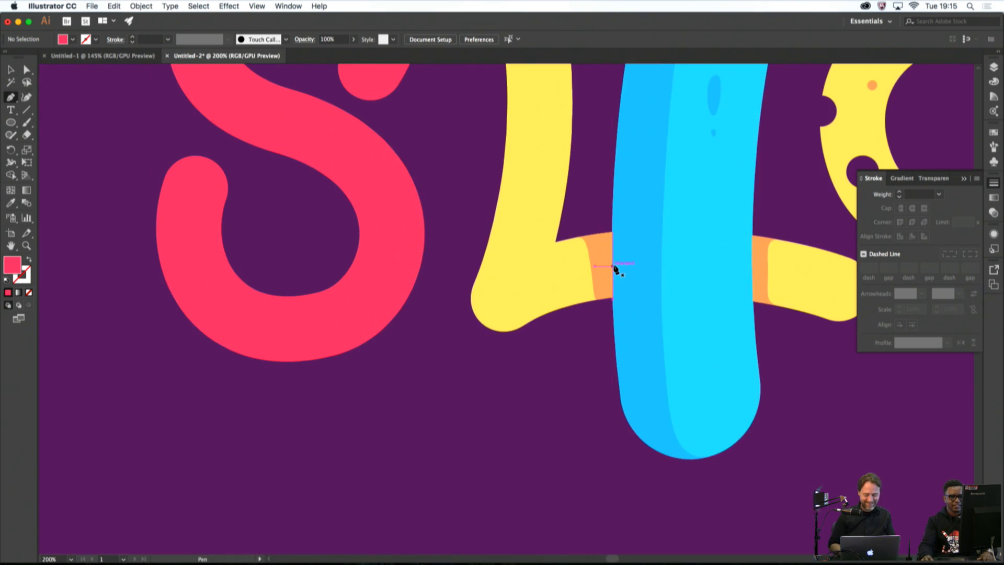
click(657, 269)
key(super+w)
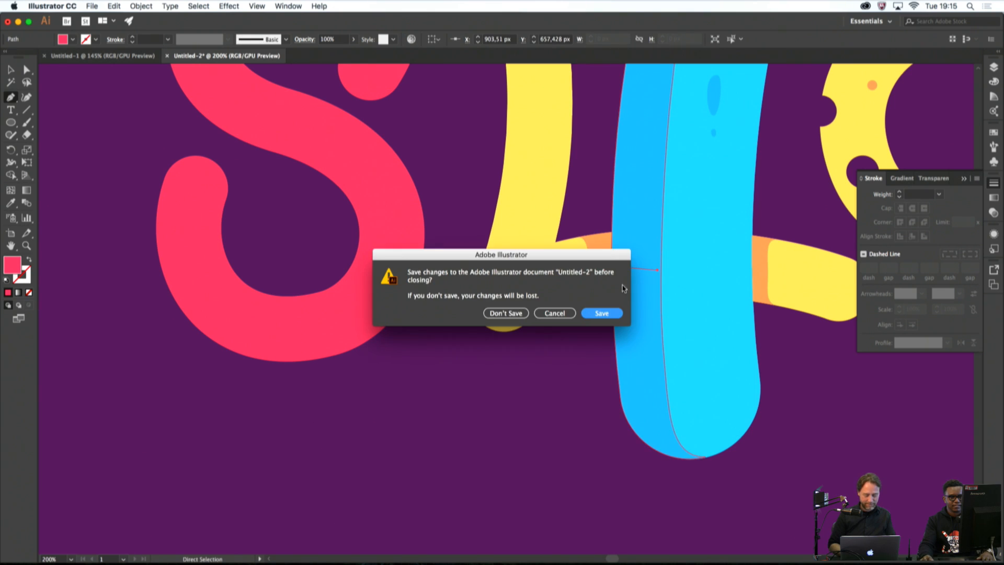
click(569, 313)
key(super+z)
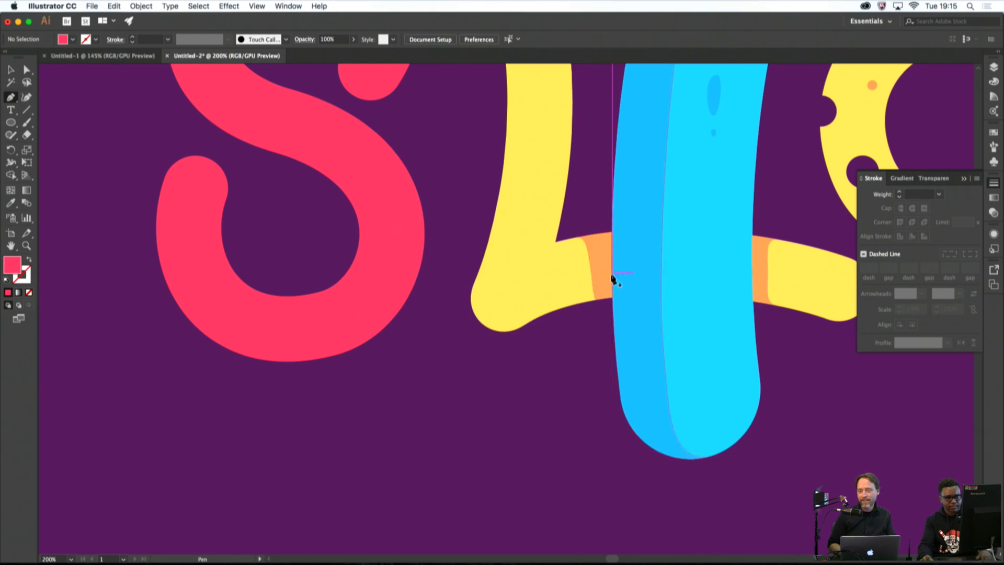
Draw a closed pink shape with the Pen tool over the finger's lower left side, with a wavy edge running down to its tip
drag(612, 268, 635, 272)
click(638, 309)
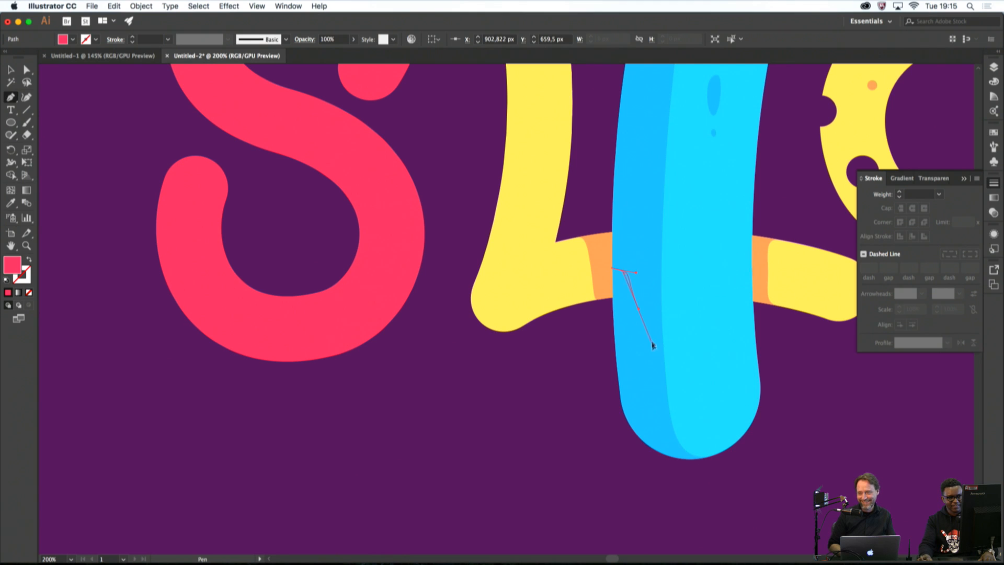
click(669, 352)
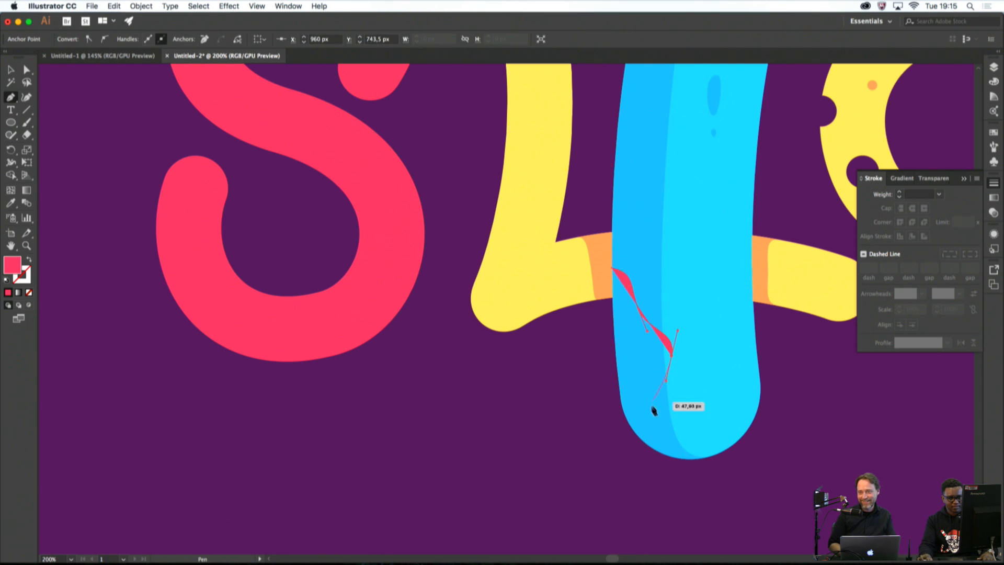
drag(660, 428, 695, 463)
click(627, 459)
click(598, 441)
click(585, 408)
click(577, 376)
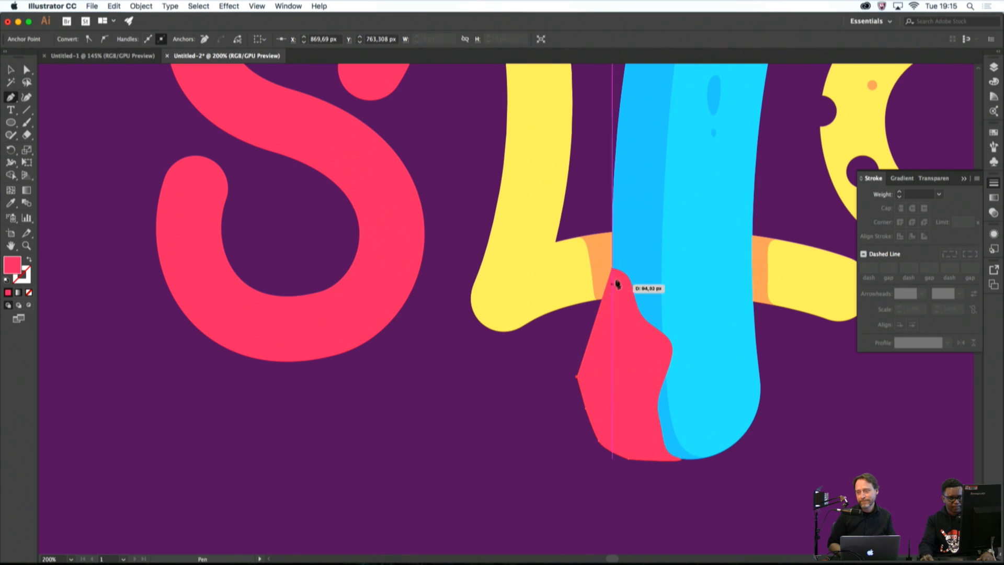
click(612, 269)
Trim the pink shape to the finger's outline with Shape Builder by removing the part outside it, and deselect everything
shift+super+click(675, 279)
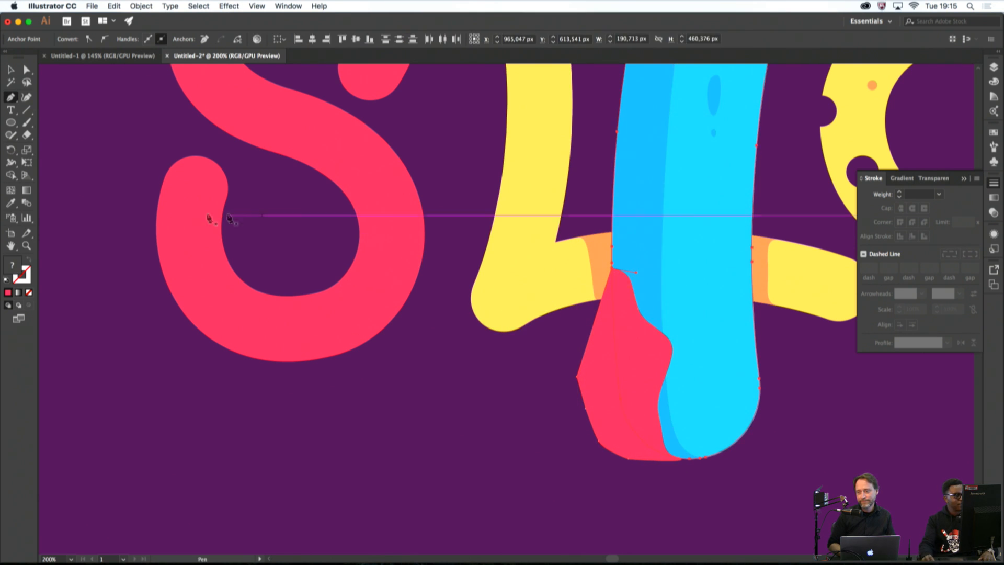
click(10, 175)
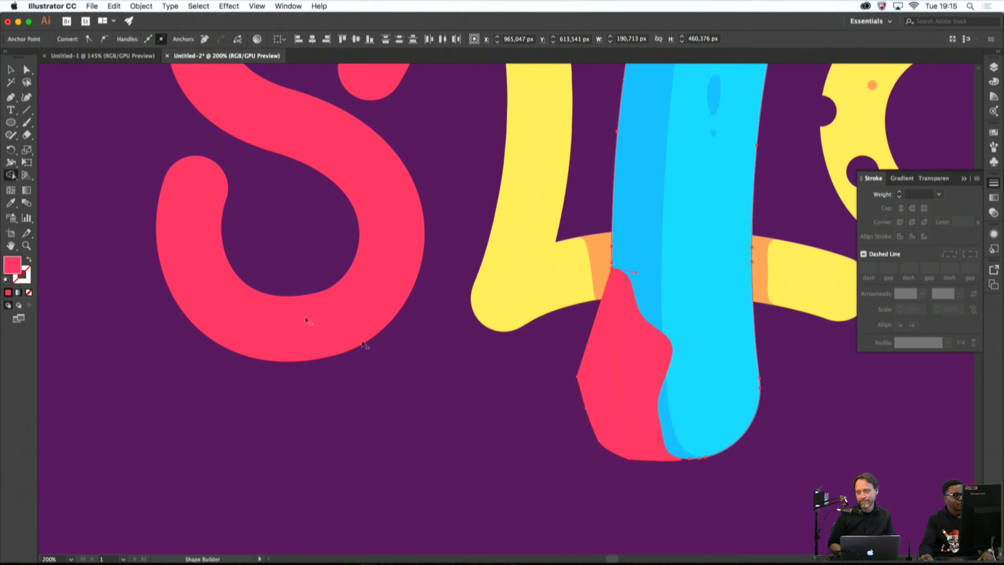
alt+click(587, 366)
key(super+shift+a)
scroll(553, 396, down, 6)
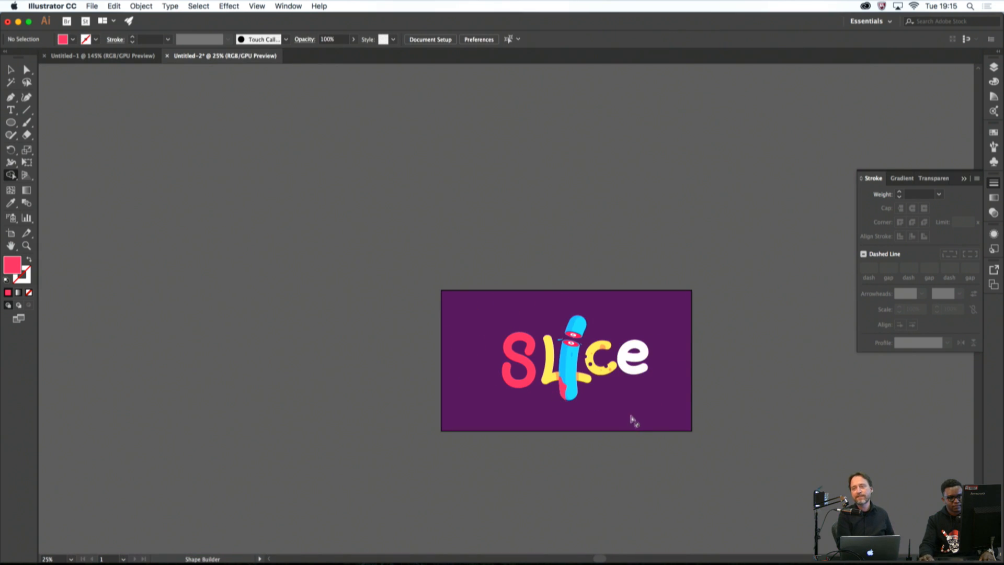
Draw a small pink oval spot on the blue finger beside the wavy pink patch and deselect it
scroll(565, 388, up, 5)
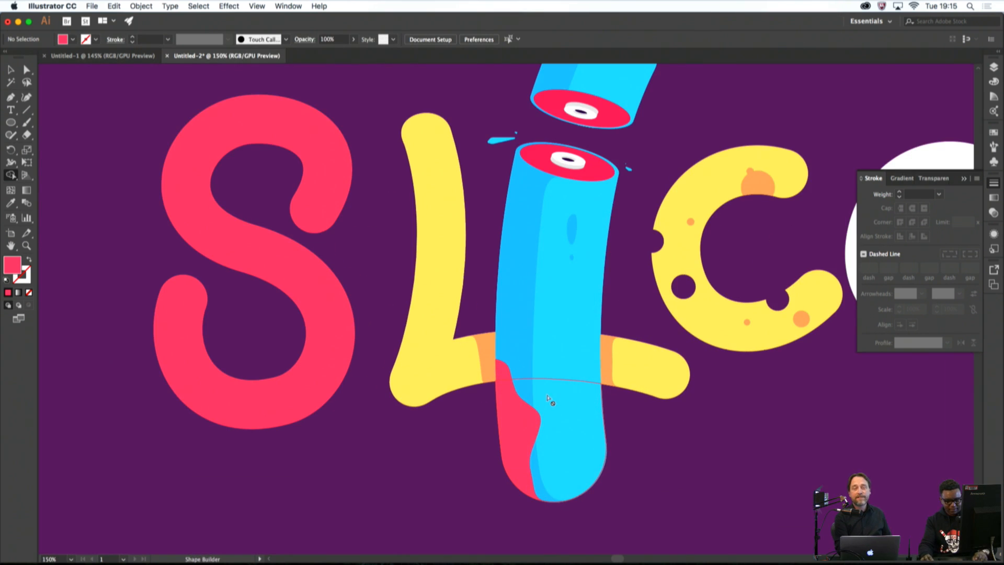
key(p)
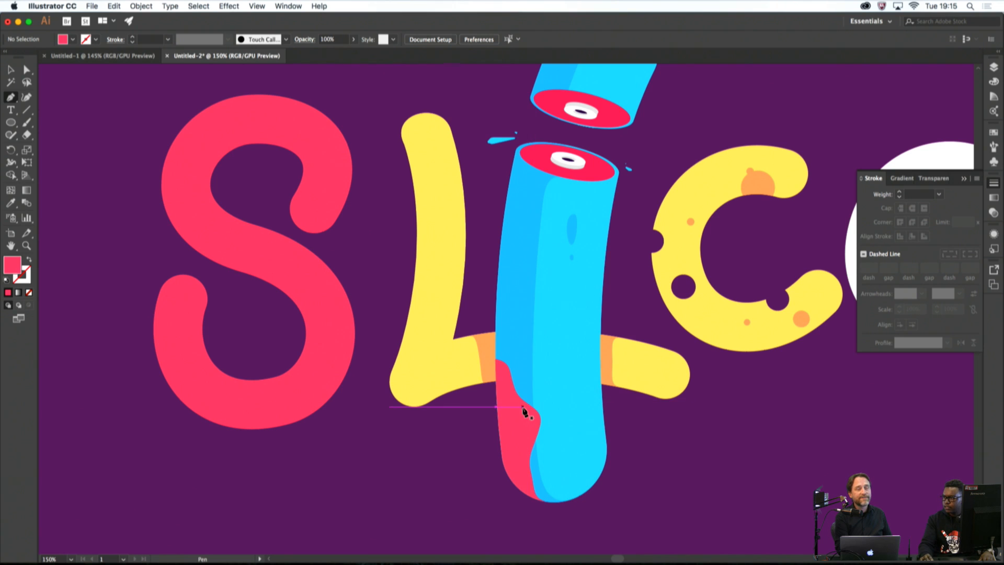
scroll(537, 407, up, 2)
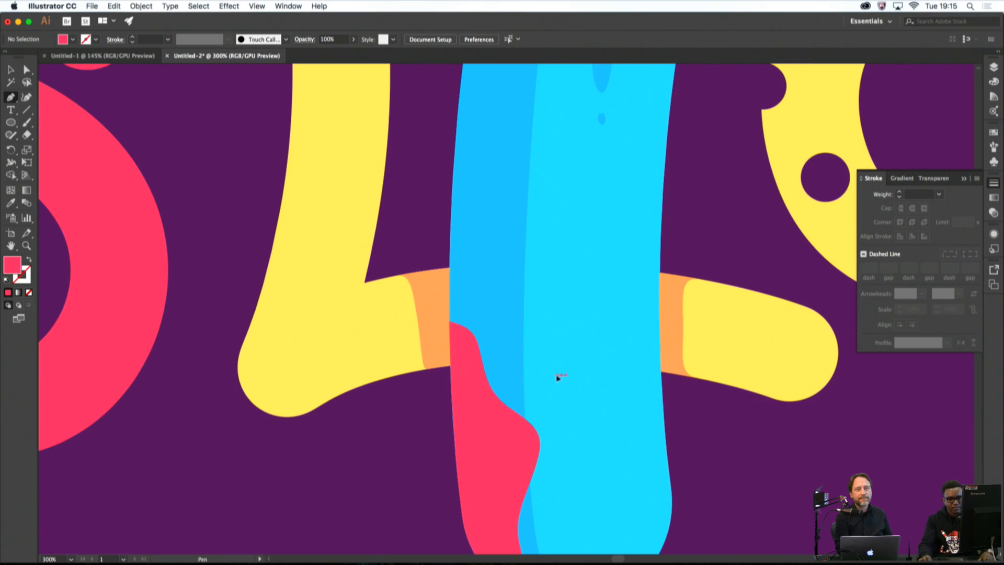
drag(556, 376, 581, 413)
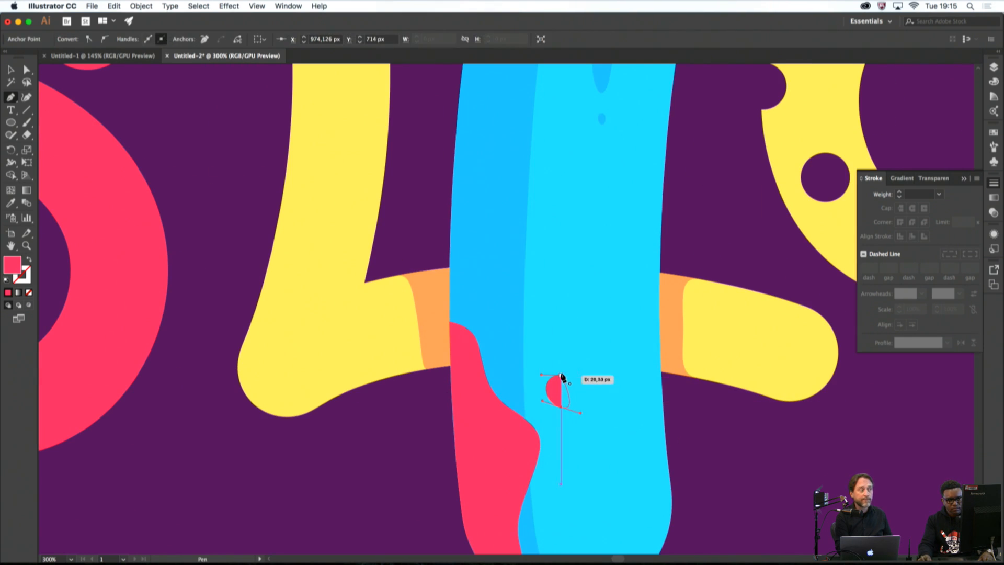
drag(543, 370, 544, 372)
super+click(677, 435)
scroll(695, 443, right, 1)
scroll(712, 449, down, 6)
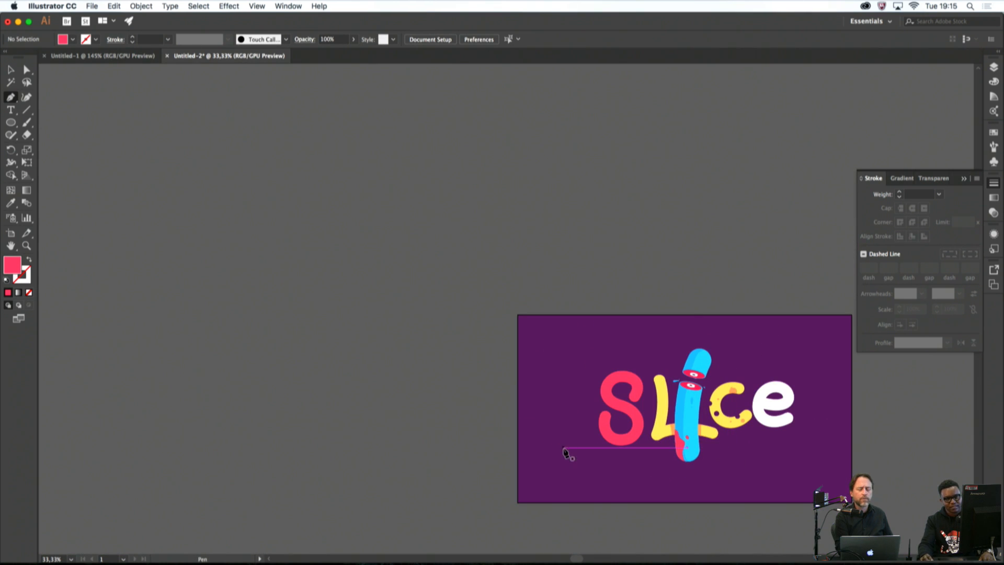
Draw a lumpy pink outline with the Pen tool around the S's upper terminal, from its inner curve around the tip to its outer edge
scroll(638, 402, up, 6)
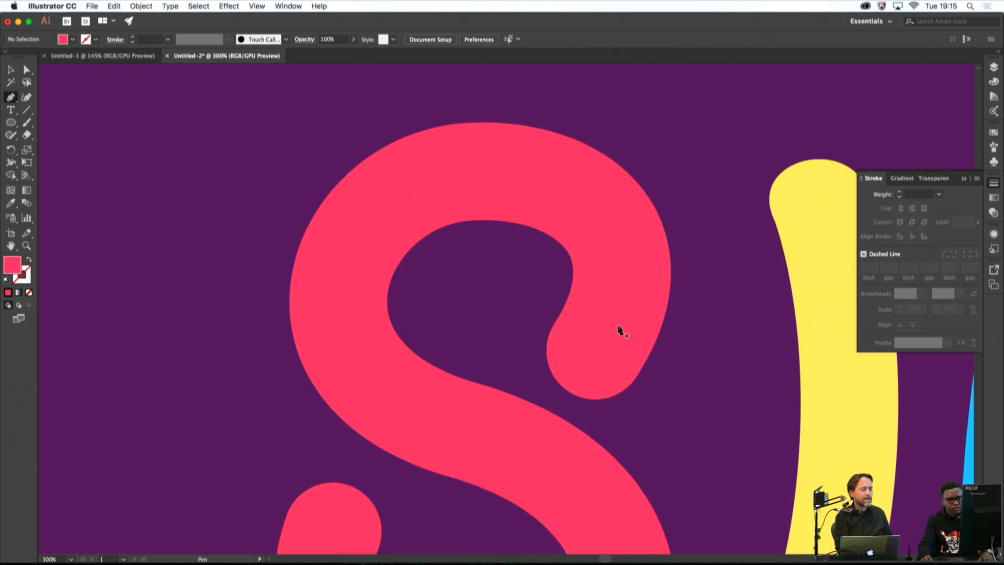
drag(572, 261, 563, 388)
key(super+w)
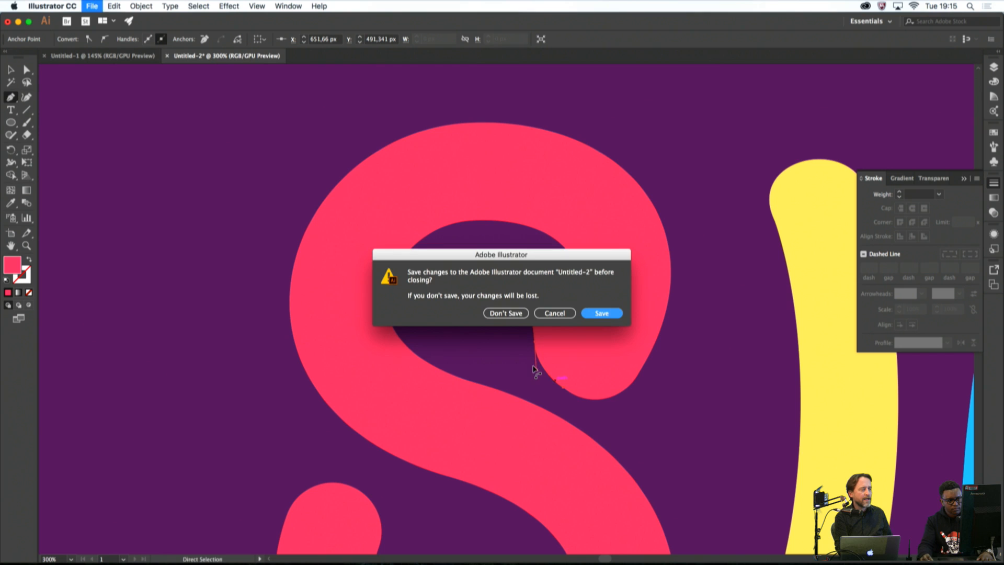
click(545, 313)
key(super+z)
key(super+z)
drag(530, 341, 575, 398)
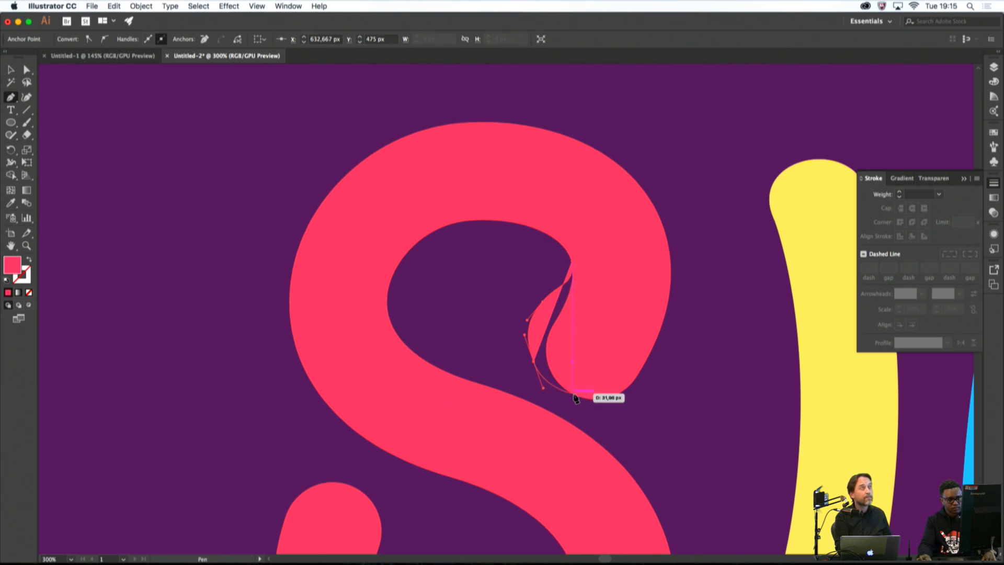
drag(634, 409, 652, 399)
drag(667, 348, 673, 307)
Finish the terminal's lumpy shape up the S's outer edge, close the path across the stroke and deselect it
key(super+w)
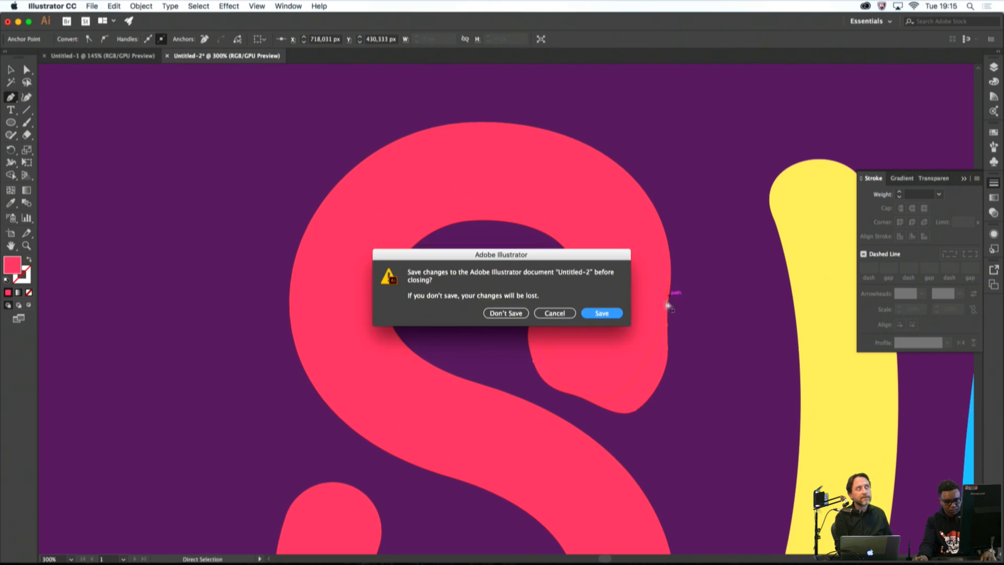
key(Escape)
drag(668, 349, 656, 340)
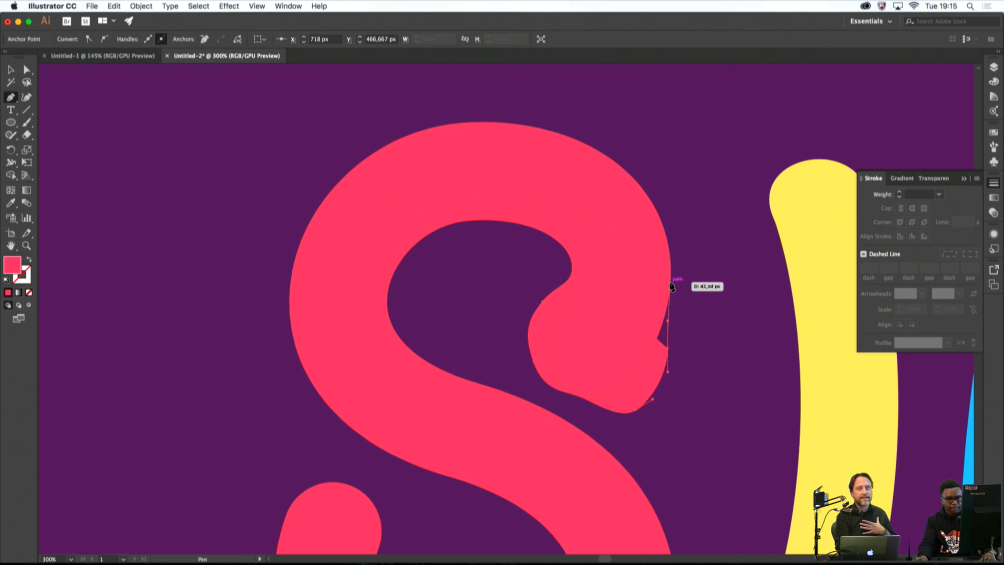
drag(670, 283, 671, 260)
click(630, 267)
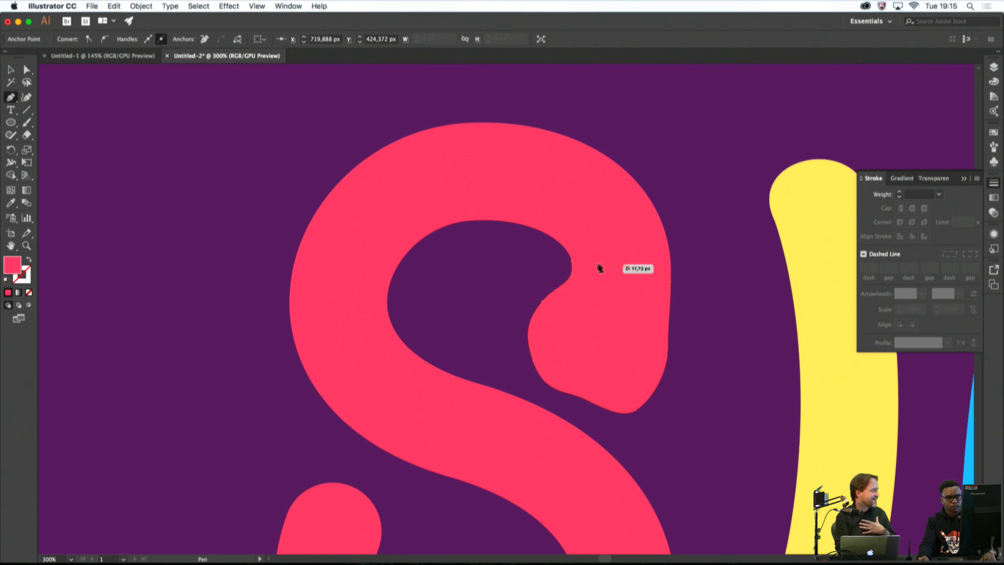
click(571, 261)
super+click(680, 297)
Thicken the S's upper bowl with a closed pink shape drawn along its inner curve
scroll(692, 317, down, 6)
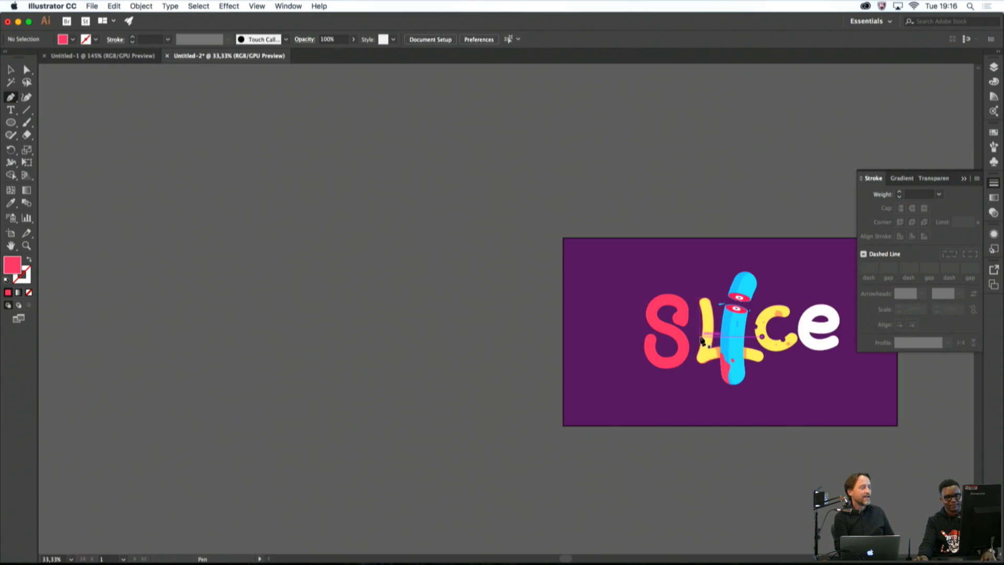
scroll(670, 329, up, 4)
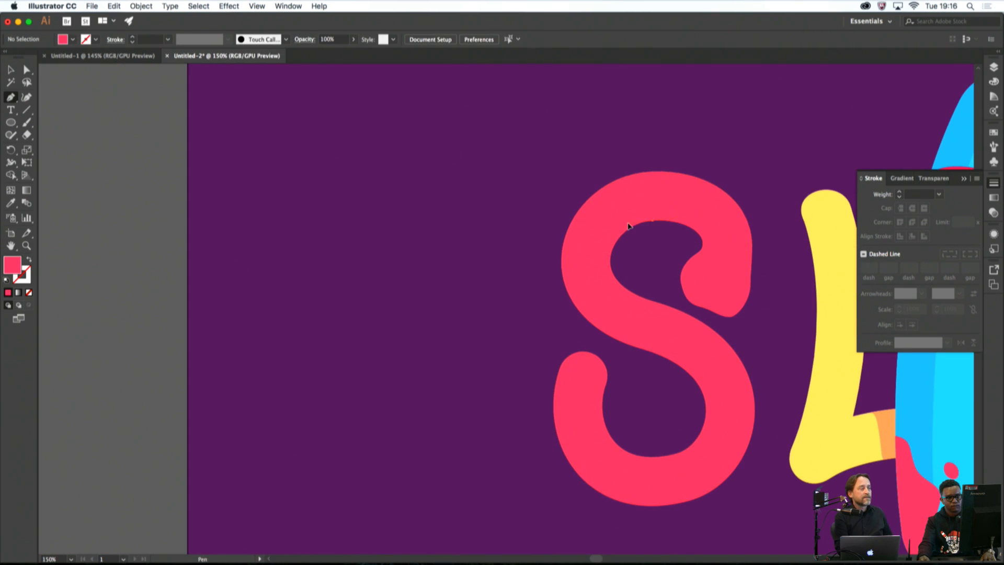
drag(651, 222, 639, 260)
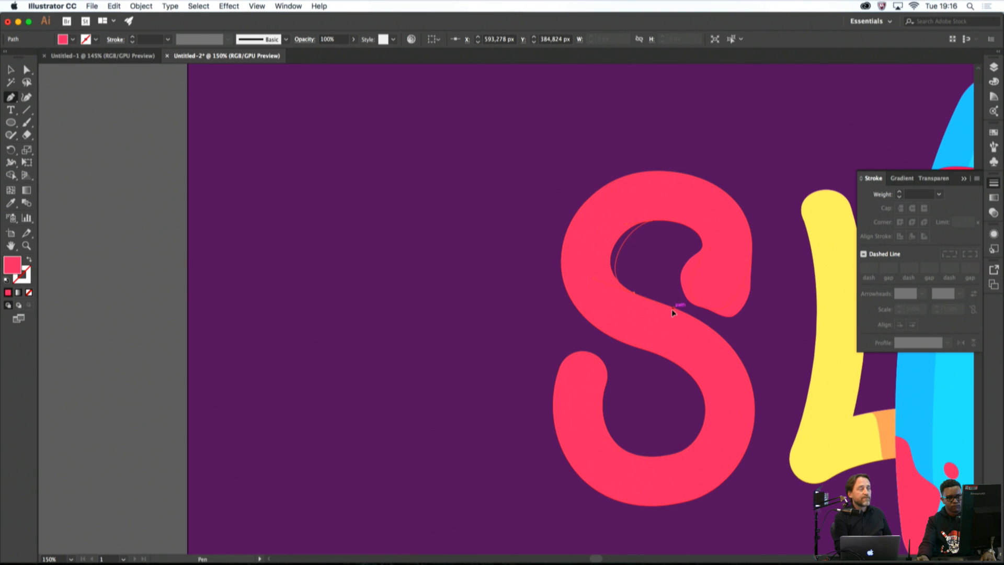
drag(672, 312, 594, 273)
drag(652, 221, 654, 226)
Draw a small pink bump on the inner edge of the S's lower terminal and close its path within the stroke
scroll(658, 366, down, 5)
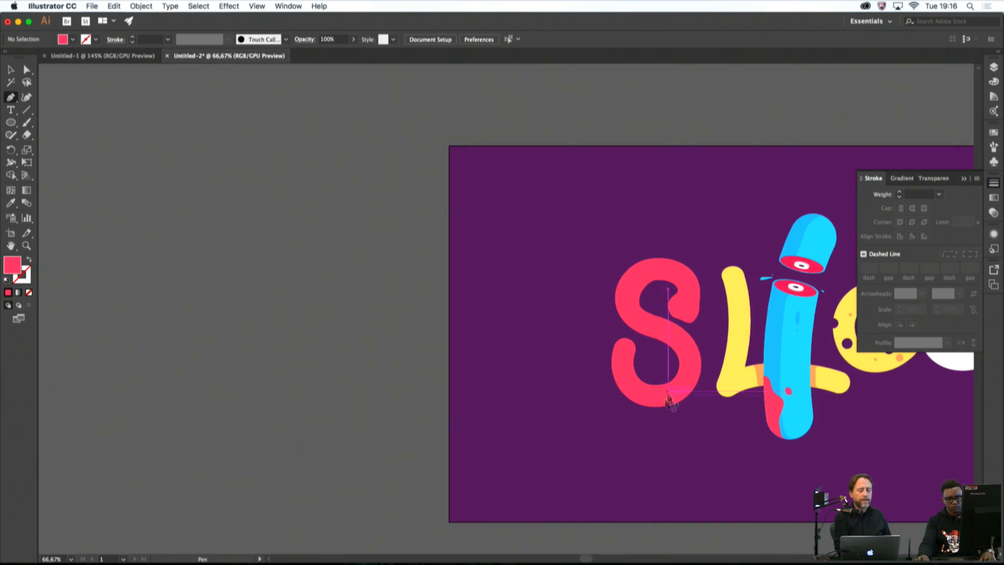
scroll(650, 401, up, 5)
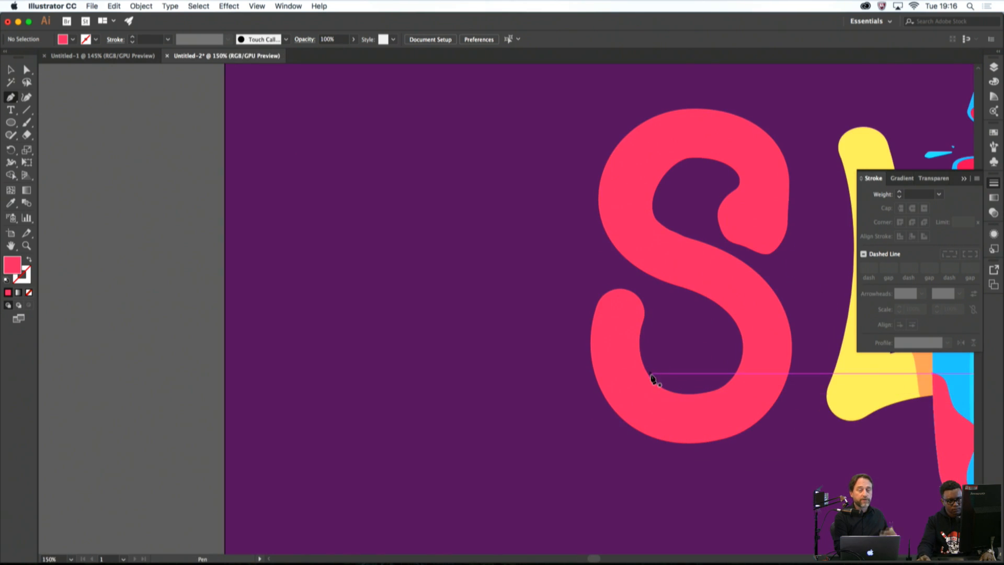
drag(650, 375, 643, 312)
click(619, 320)
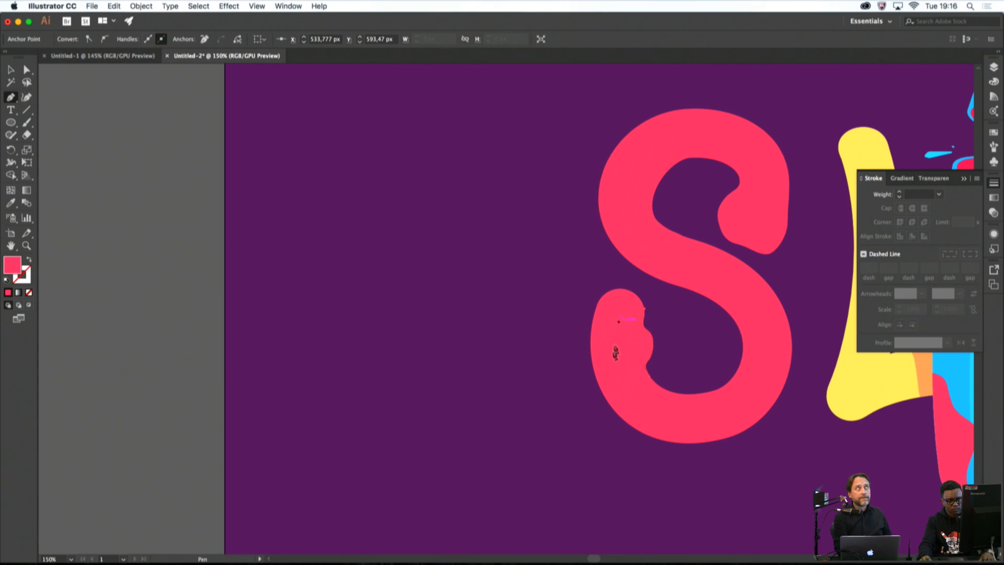
click(633, 382)
click(650, 376)
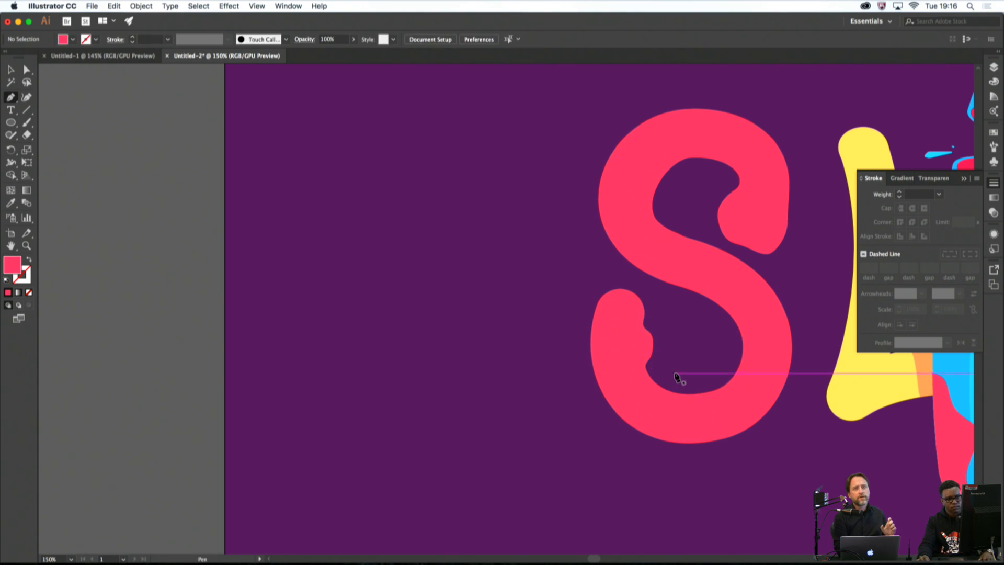
Start a pink bulge with the Pen tool from the S's lower left outer edge to just below its base
scroll(679, 376, down, 5)
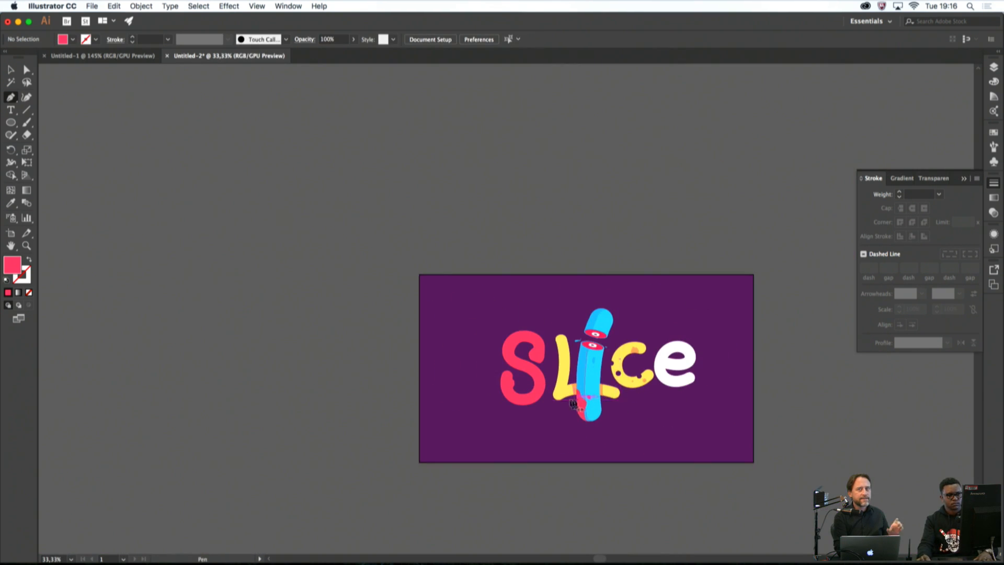
scroll(627, 402, left, 3)
scroll(622, 389, up, 5)
scroll(622, 387, up, 3)
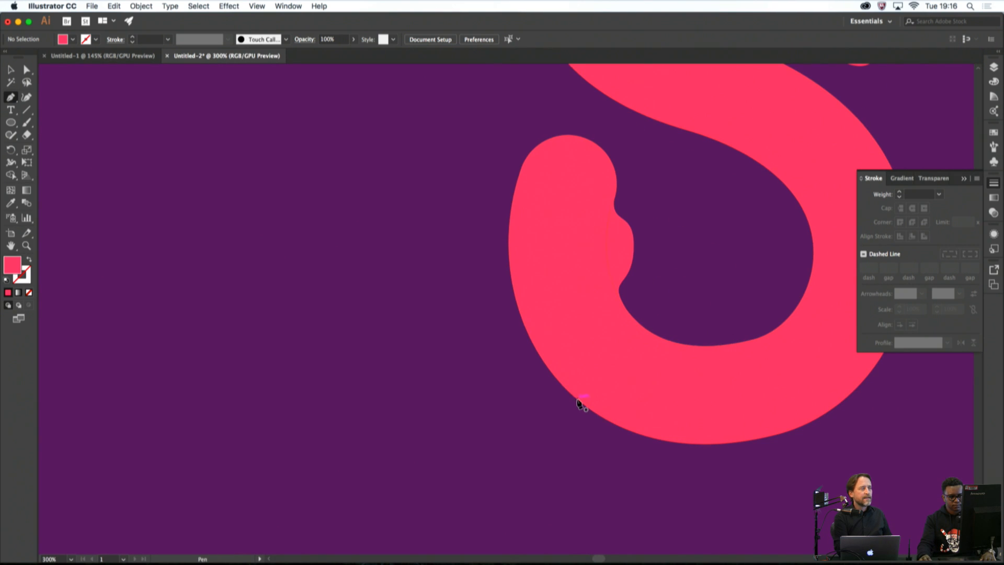
drag(602, 418, 608, 420)
drag(647, 461, 685, 478)
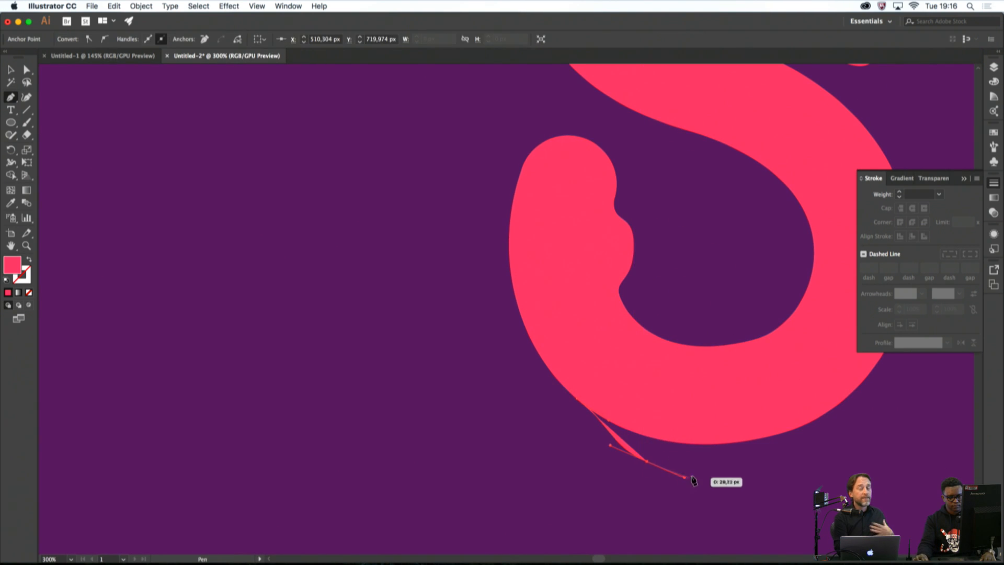
key(super+w)
click(570, 314)
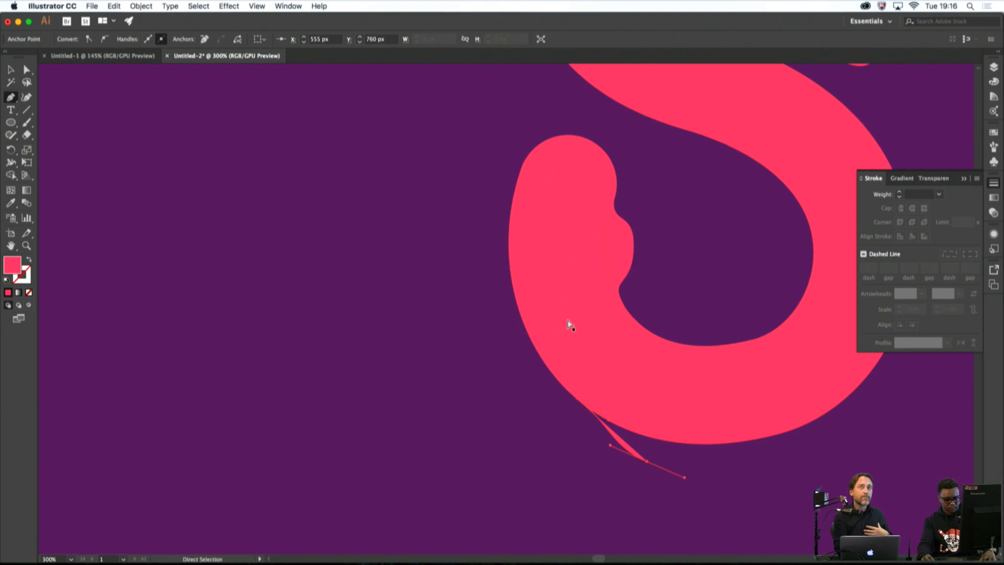
key(super+z)
drag(676, 459, 722, 465)
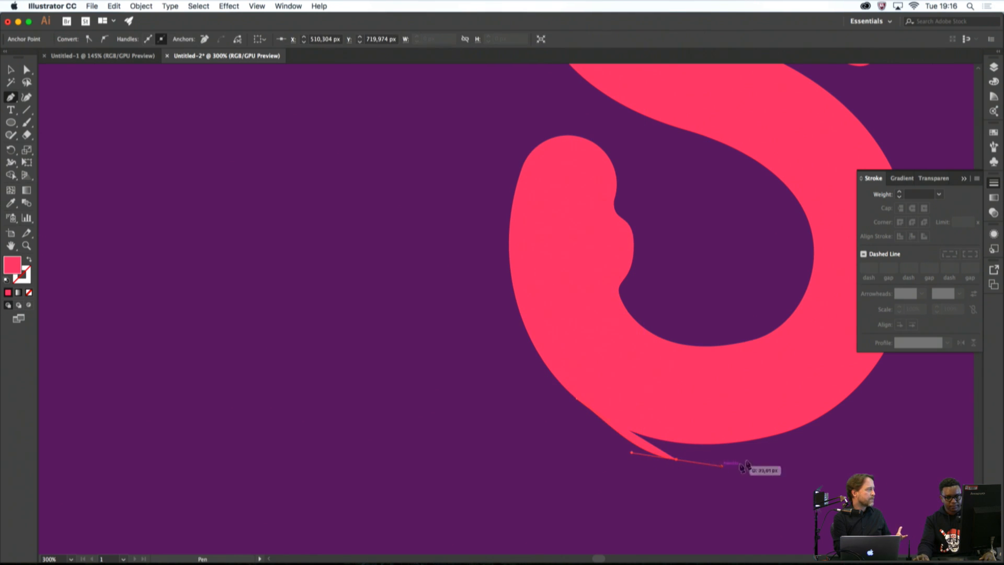
Extend the pink bulge along the S's base and up its lower right outer edge, close the path across the stroke and deselect it
drag(799, 429, 866, 421)
key(super+z)
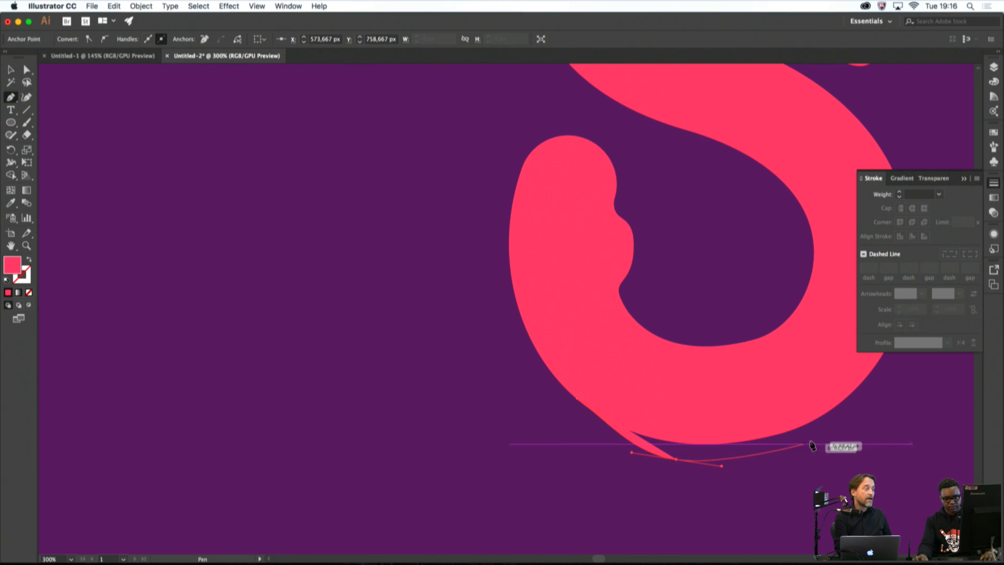
drag(852, 425, 853, 424)
drag(851, 422, 723, 500)
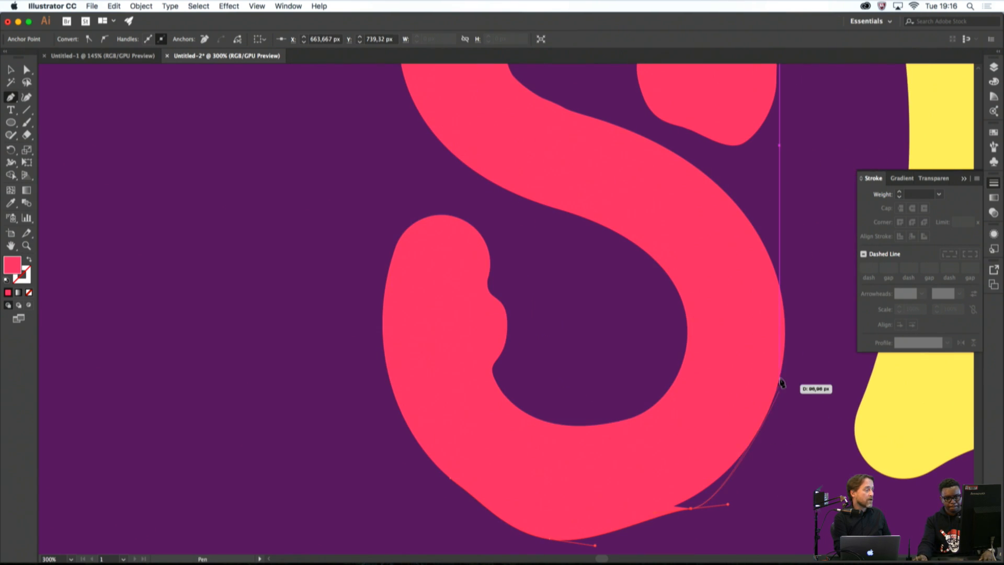
drag(780, 375, 772, 331)
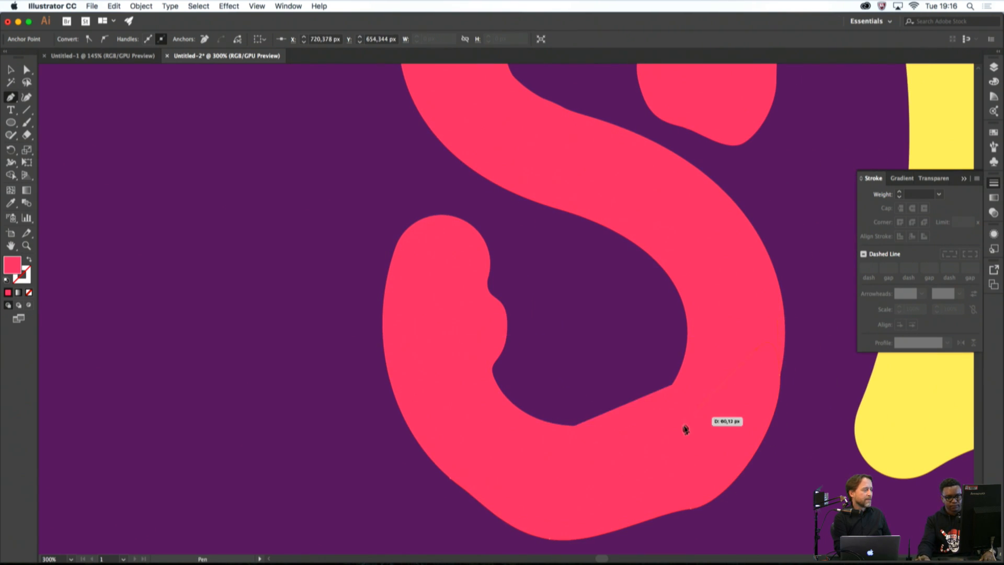
click(452, 480)
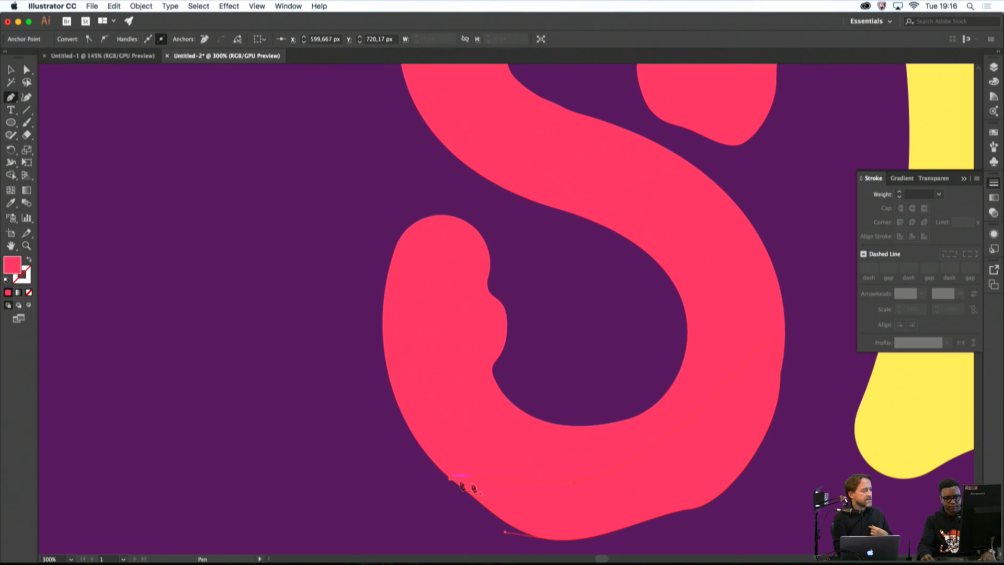
super+click(765, 486)
Round off the notch between the S's upper bowl and upper terminal with a closed pink shape on the inner curve, and deselect it
scroll(766, 487, down, 3)
scroll(766, 490, down, 3)
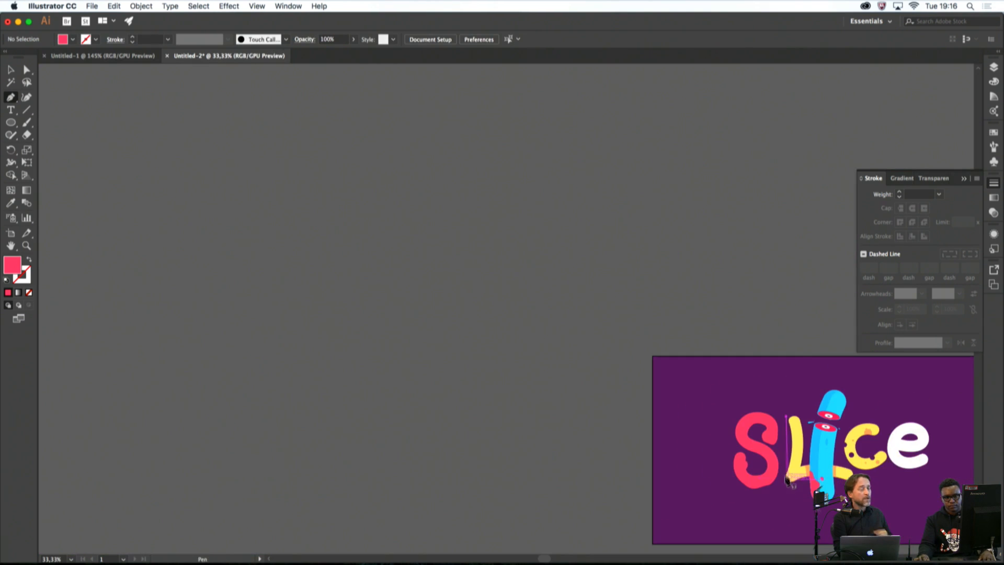
scroll(780, 446, up, 7)
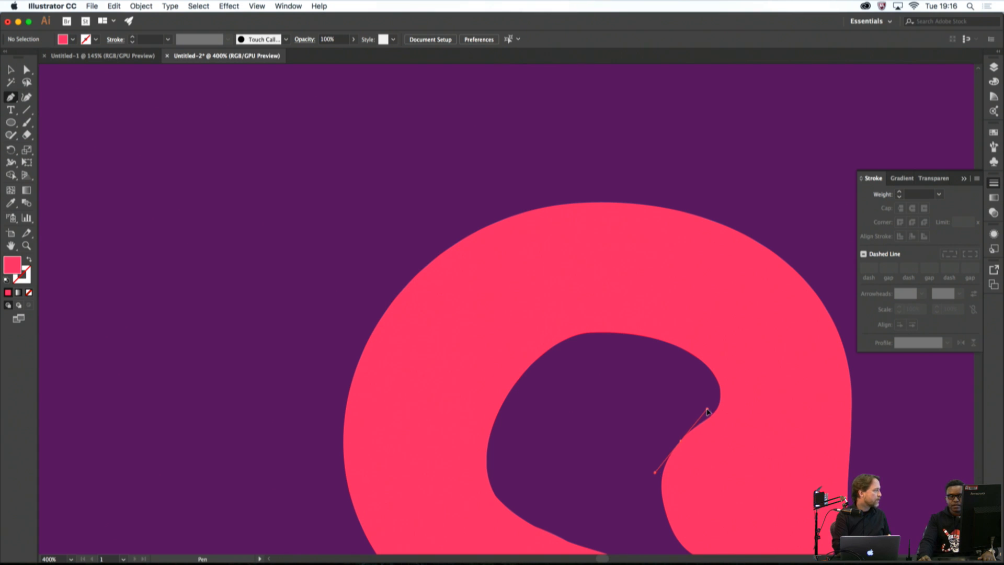
drag(723, 390, 723, 390)
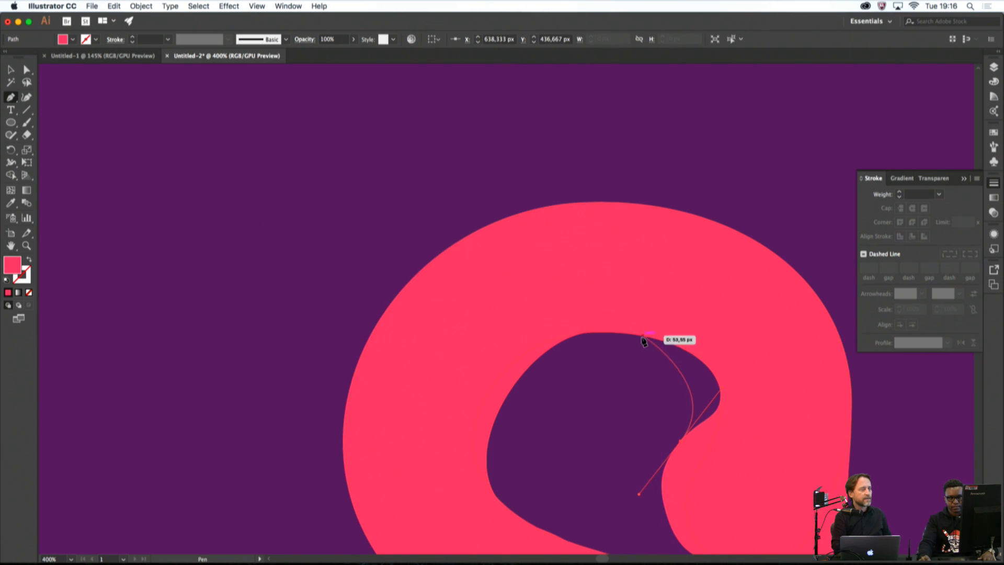
drag(608, 334, 607, 332)
click(683, 311)
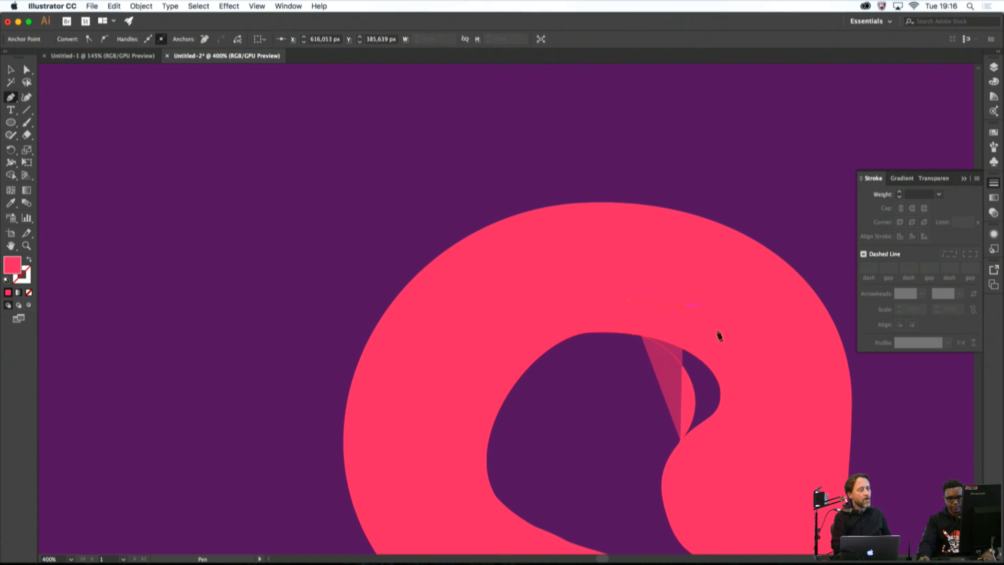
click(717, 334)
click(742, 350)
click(722, 453)
click(680, 440)
super+click(641, 417)
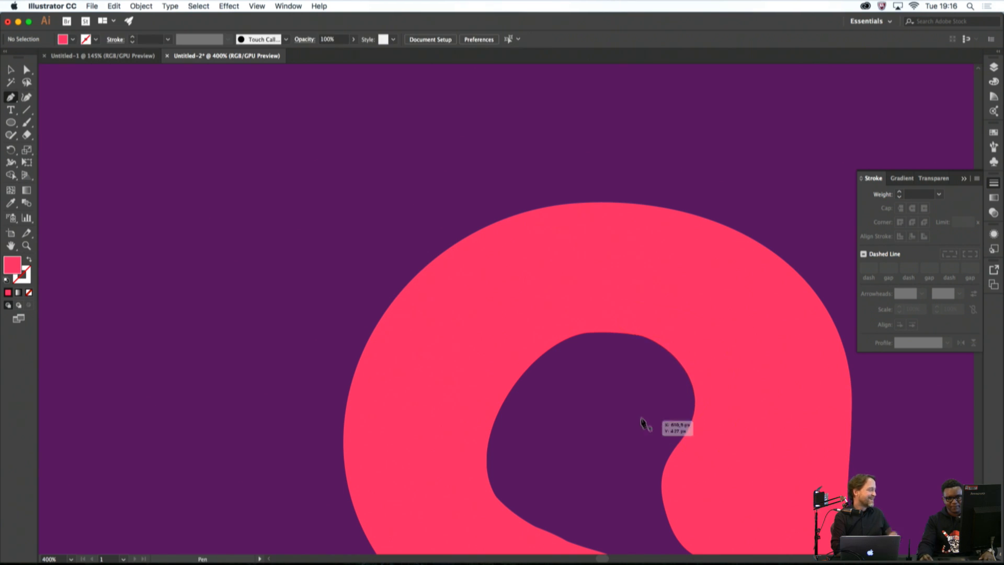
Fill the notch below the bump on the lower terminal's inner edge with a closed pink shape blending into the lower bowl, and deselect it
scroll(640, 418, down, 6)
scroll(694, 456, up, 5)
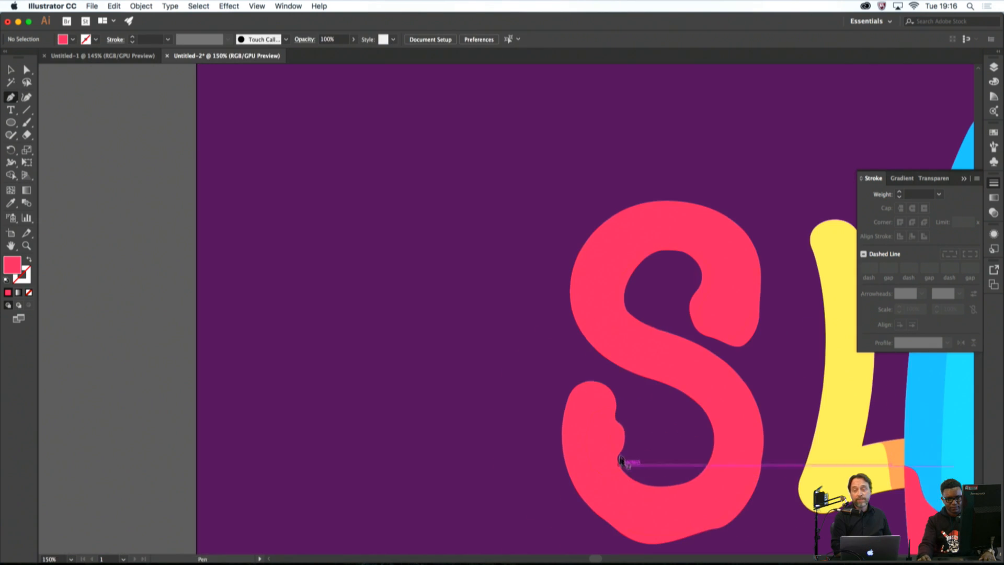
scroll(627, 321, up, 2)
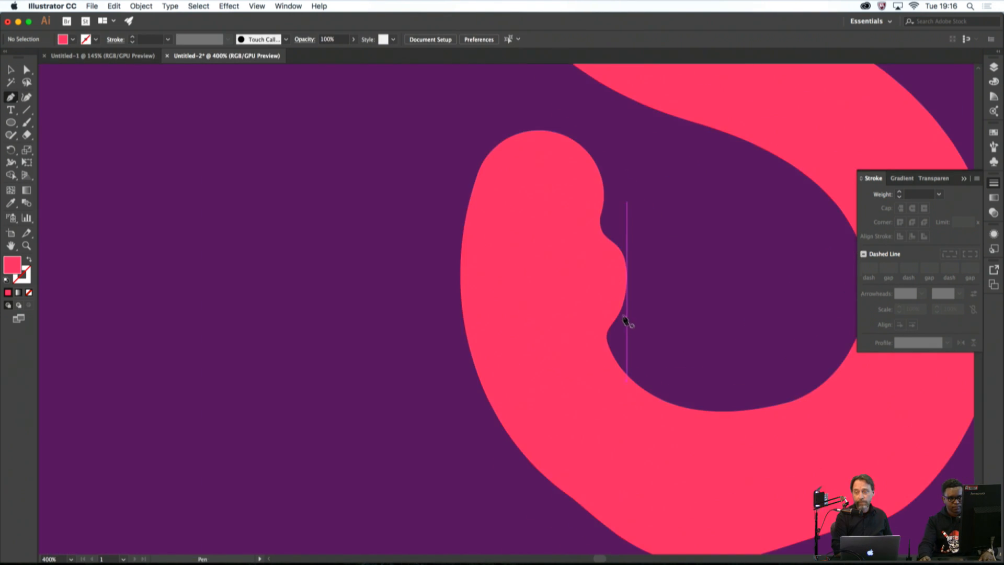
drag(616, 329, 614, 334)
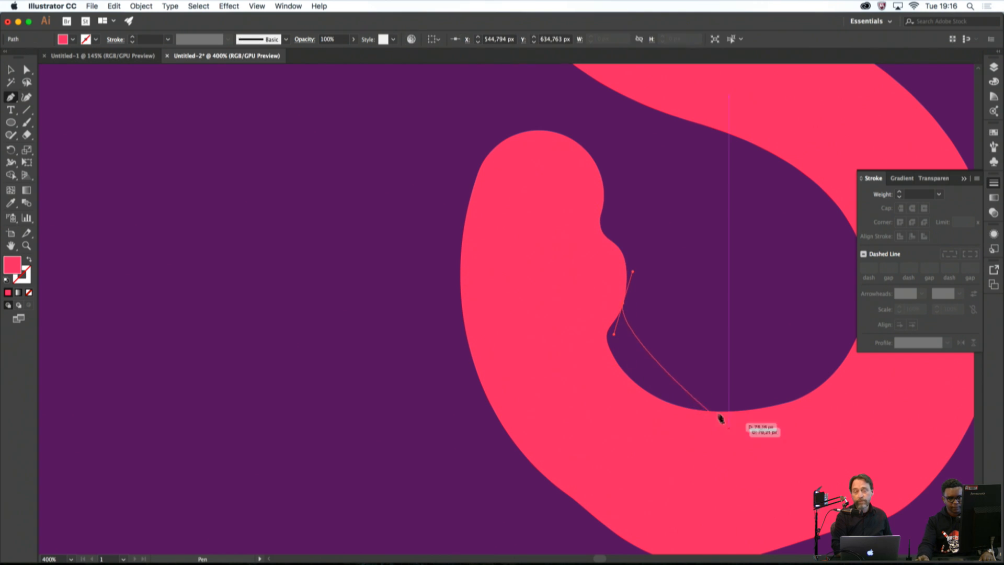
drag(710, 410, 788, 418)
click(683, 443)
click(599, 370)
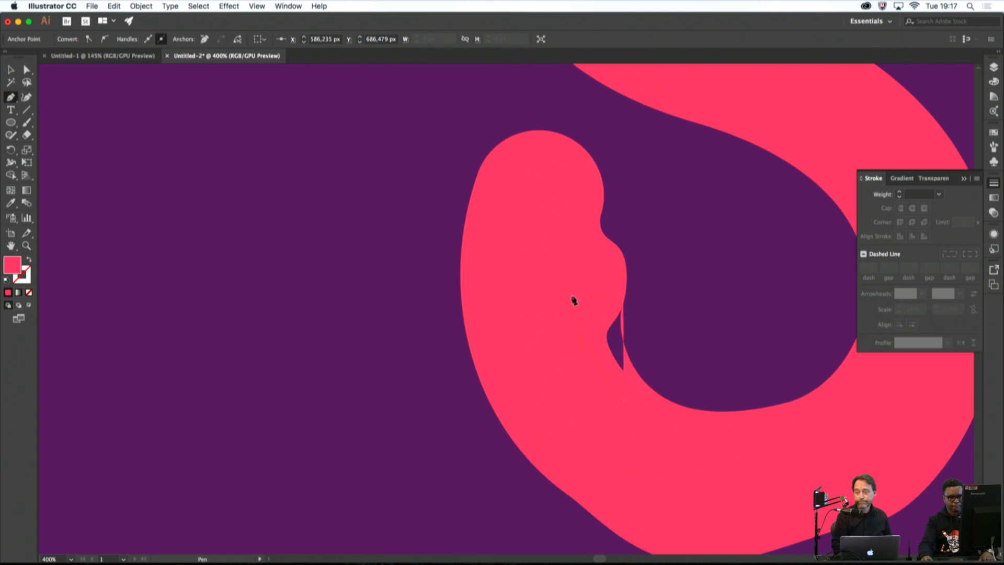
click(583, 290)
click(623, 305)
super+click(642, 285)
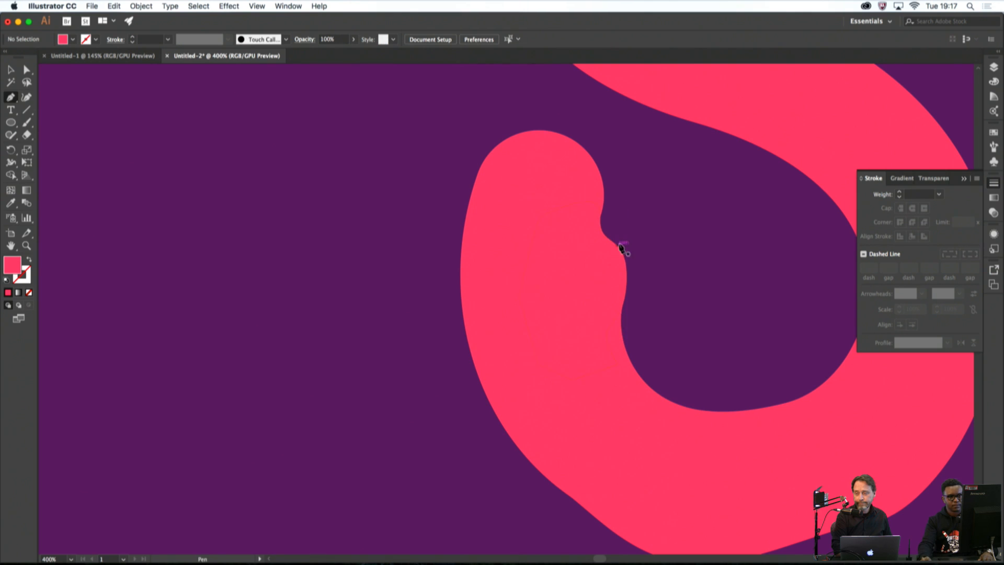
Fill the notch above the bump on the lower terminal's inner edge with a closed pink shape reaching the rounded tip, and deselect it
drag(608, 226, 609, 226)
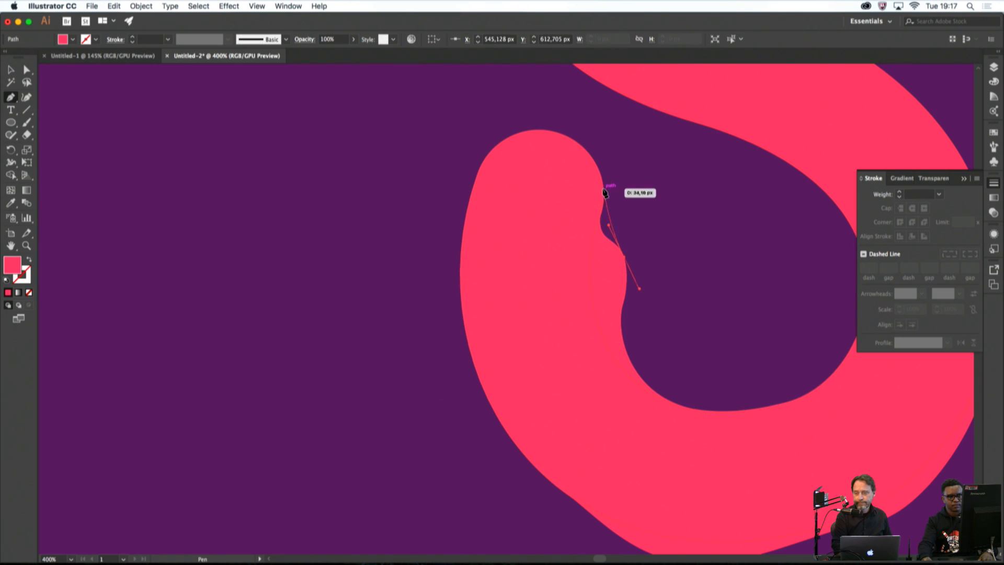
drag(604, 188, 598, 168)
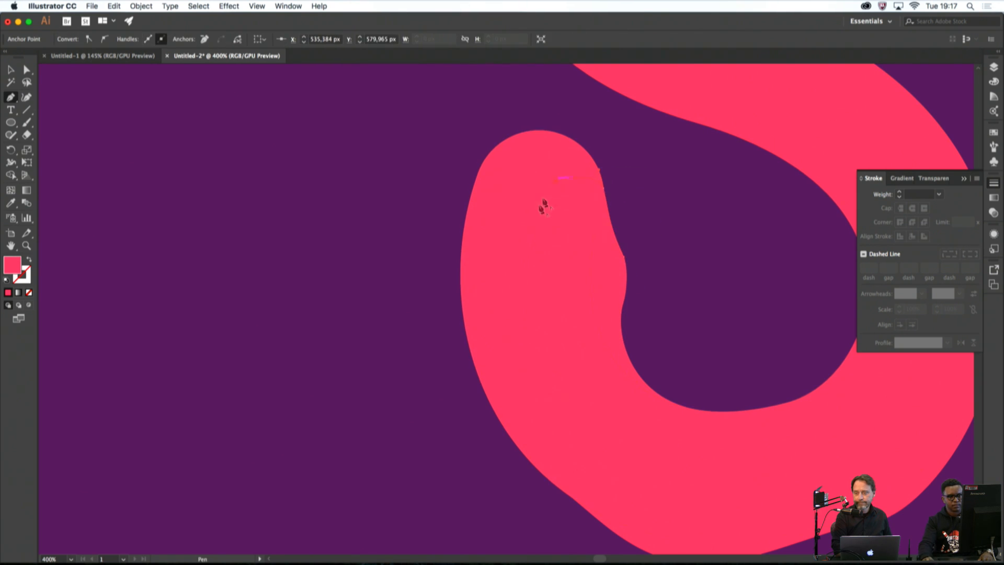
click(626, 258)
super+click(668, 341)
Add a closed pink bulge with the Pen tool along the outer left edge of the S's upper bowl and deselect it
scroll(668, 341, down, 5)
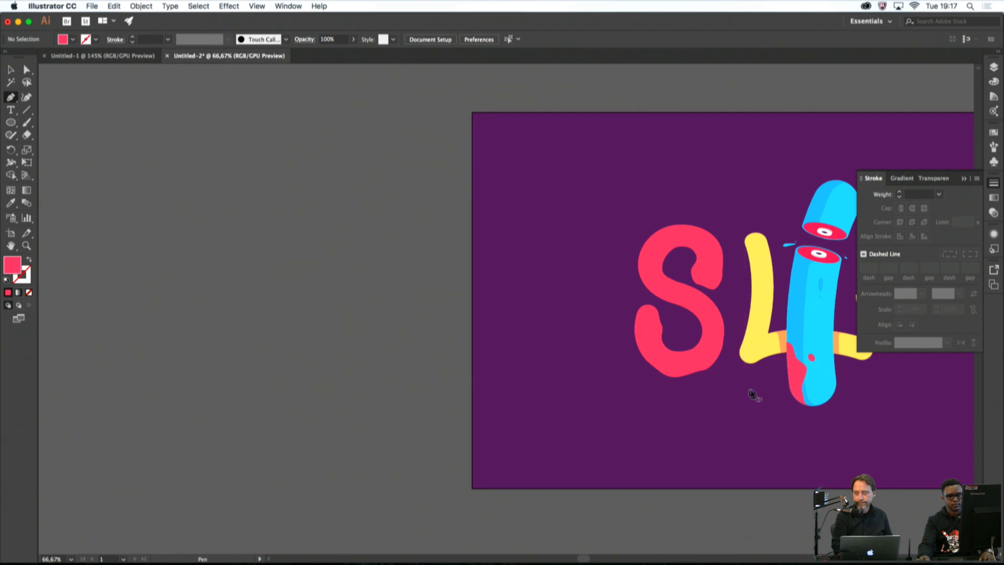
scroll(684, 368, up, 3)
scroll(684, 370, down, 4)
scroll(748, 385, up, 4)
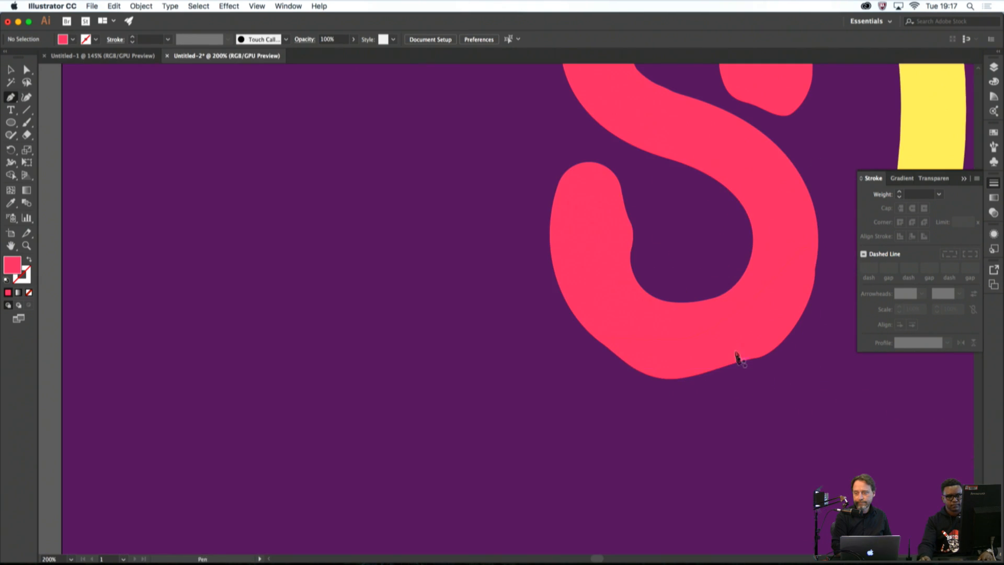
scroll(740, 354, down, 4)
scroll(537, 301, up, 4)
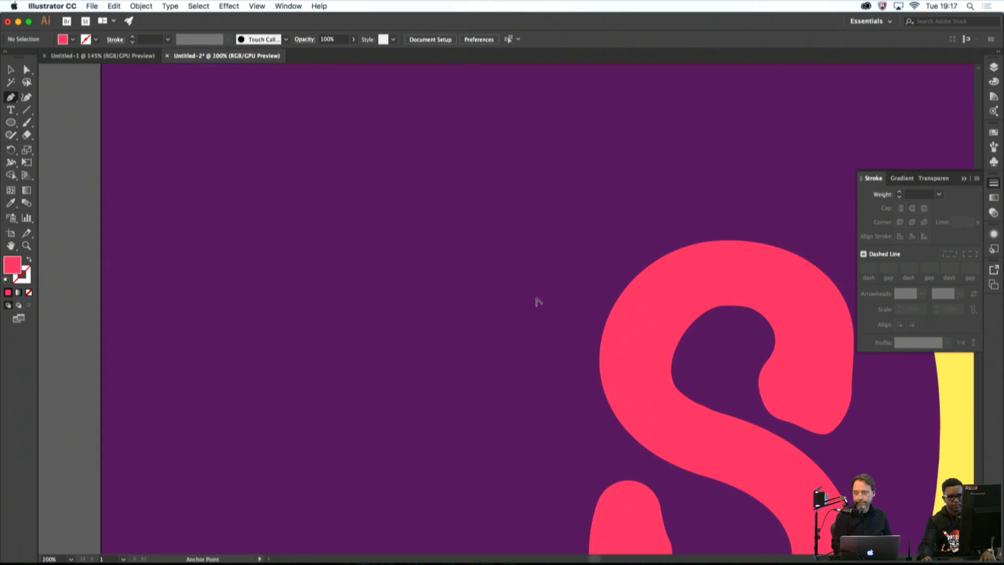
drag(637, 376, 544, 334)
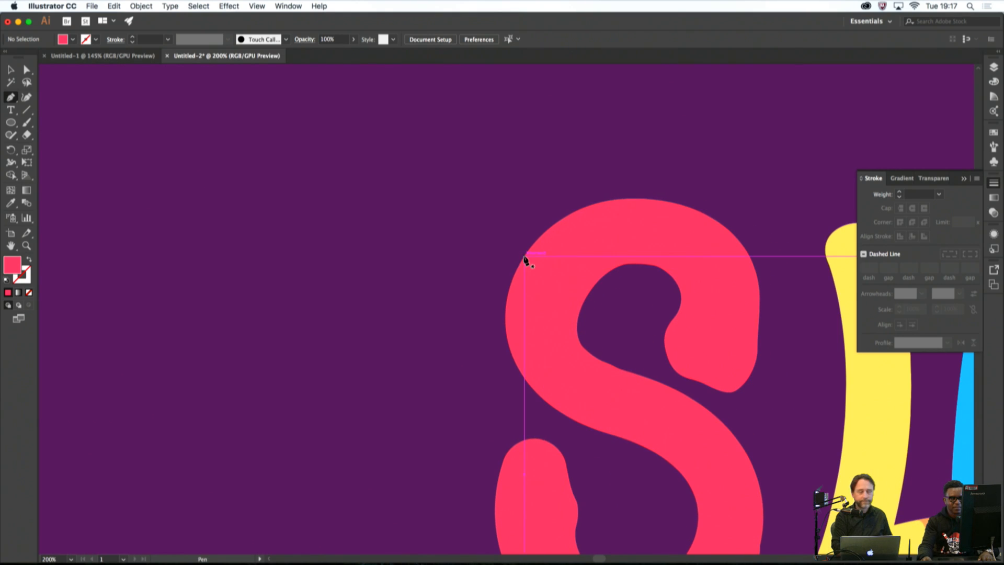
drag(524, 256, 499, 283)
drag(490, 345, 495, 375)
drag(557, 407, 575, 427)
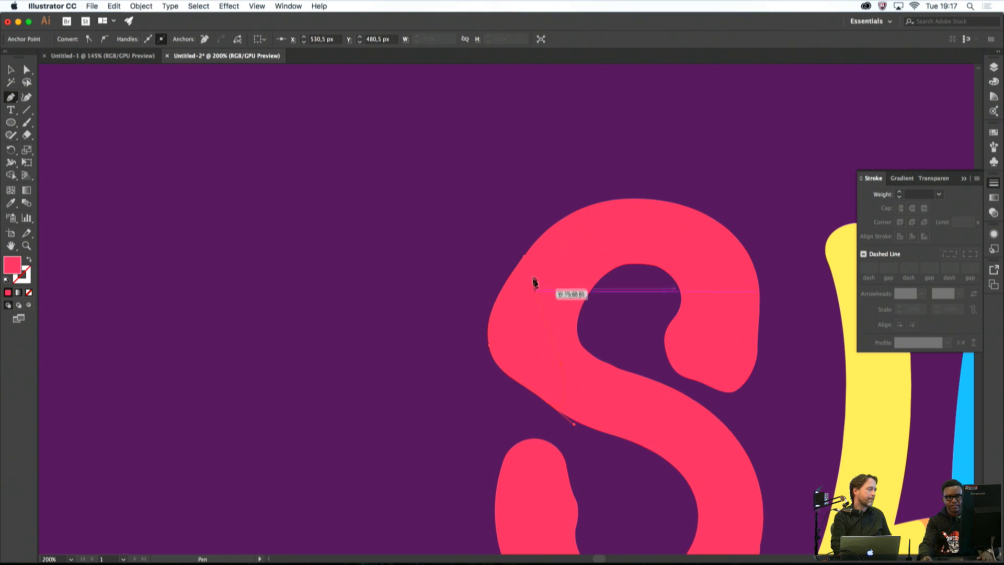
click(525, 256)
super+click(499, 229)
Draw a pointed pink splash on the upper right outer edge of the S and a small pink droplet just beyond its tip
scroll(502, 233, down, 3)
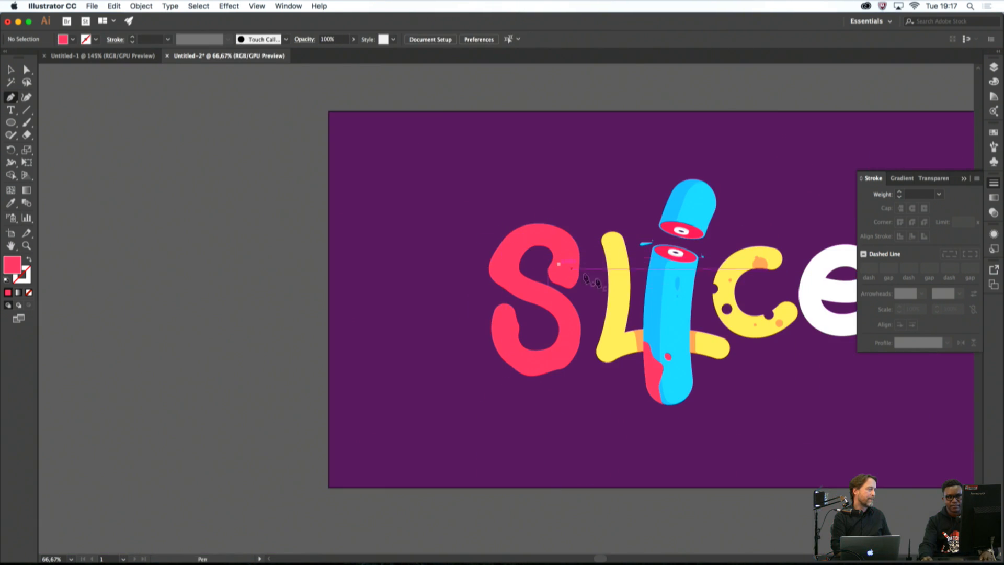
scroll(555, 247, up, 1)
scroll(555, 246, up, 4)
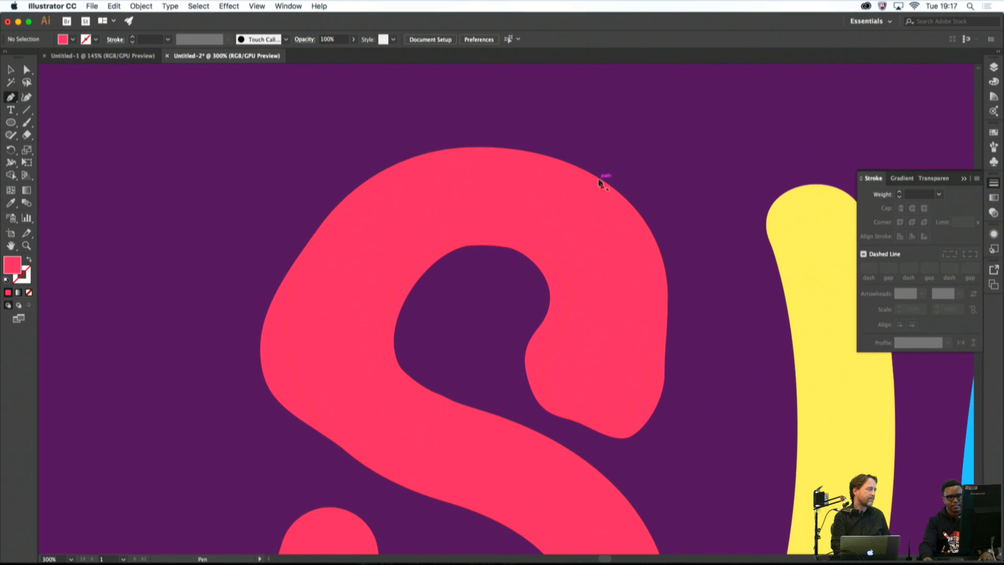
click(636, 203)
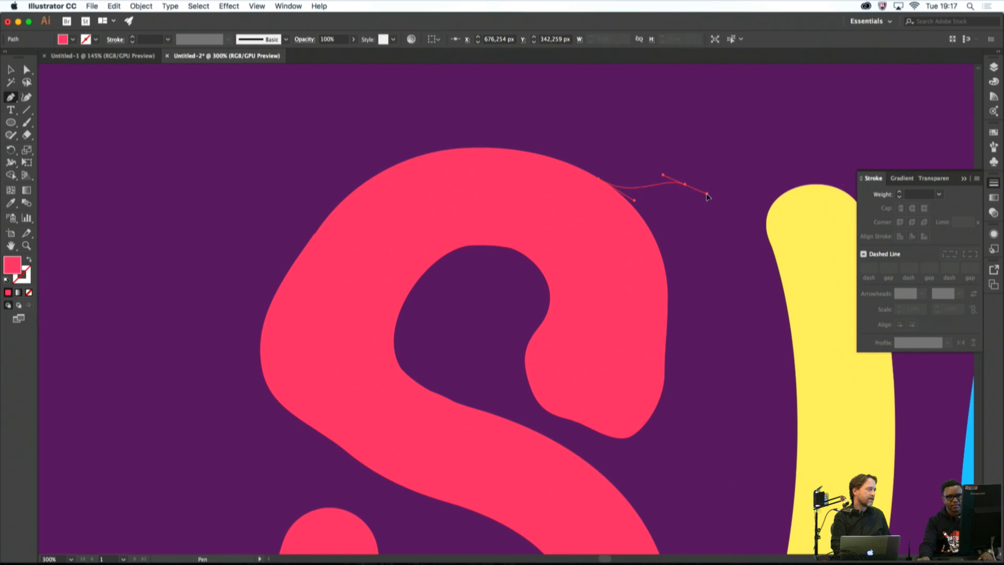
click(657, 243)
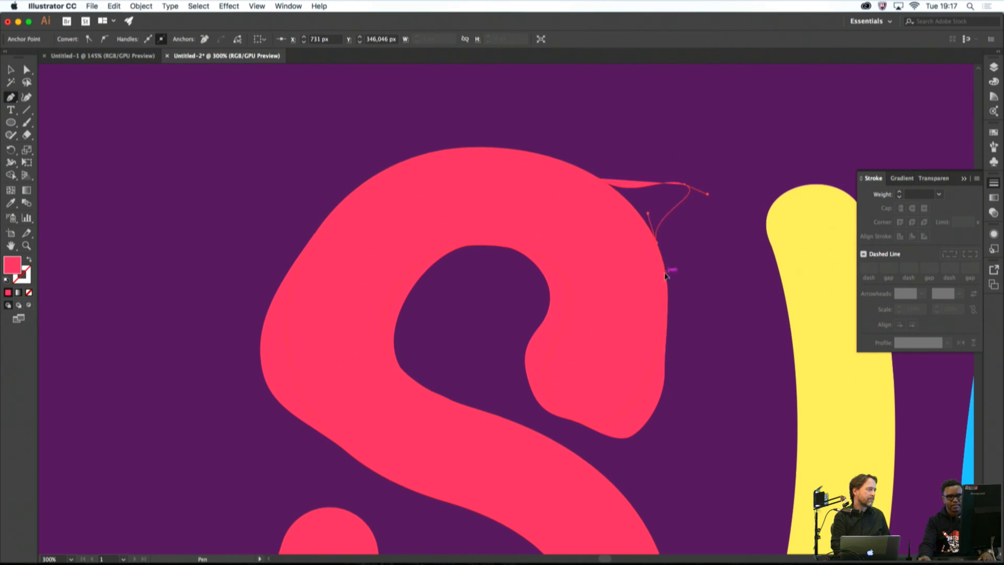
drag(665, 275, 669, 273)
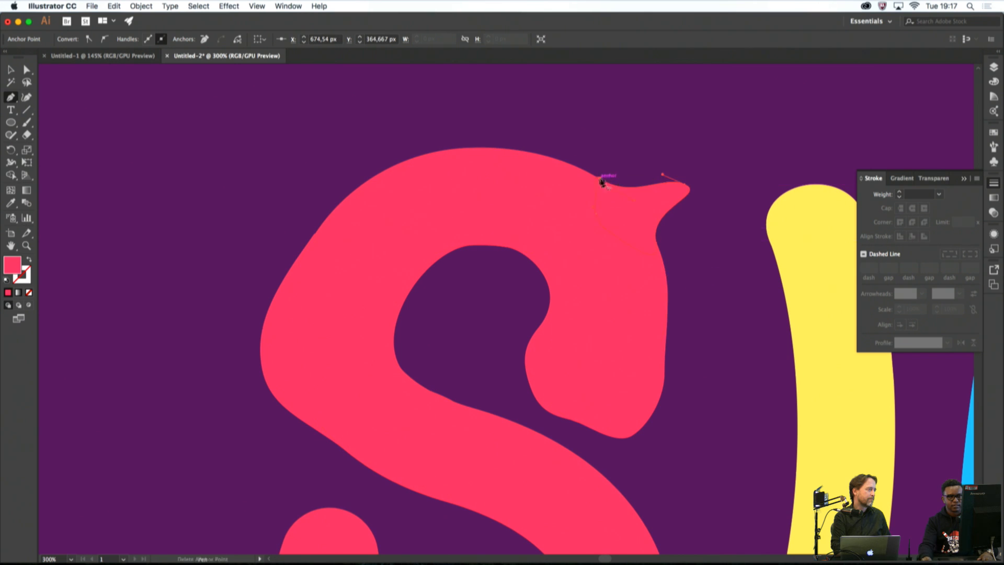
click(600, 180)
drag(707, 177, 739, 179)
scroll(694, 165, down, 10)
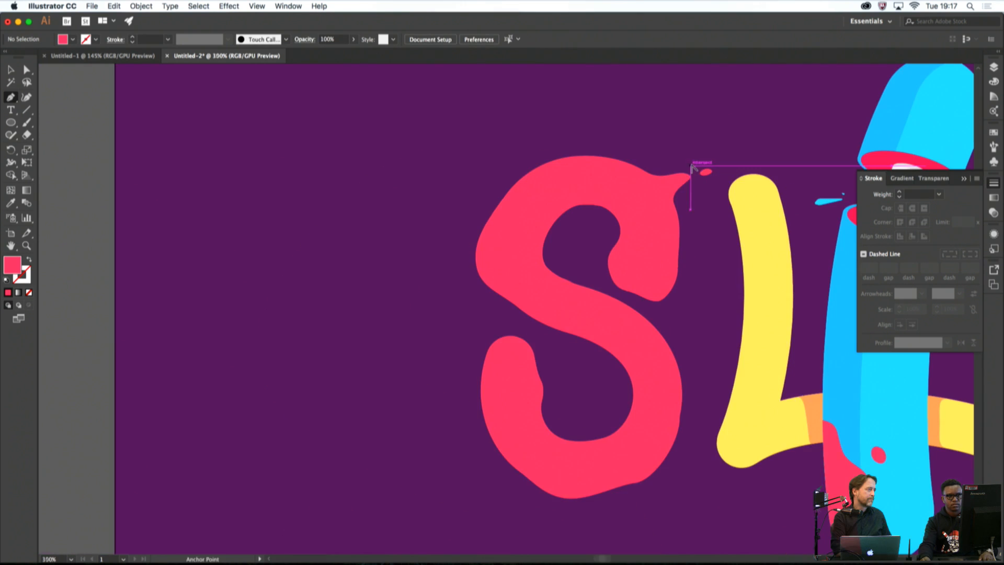
Draw a rounded pink drop below the S's base and a smaller droplet beside it with the Pen tool, deselecting each
scroll(675, 316, up, 7)
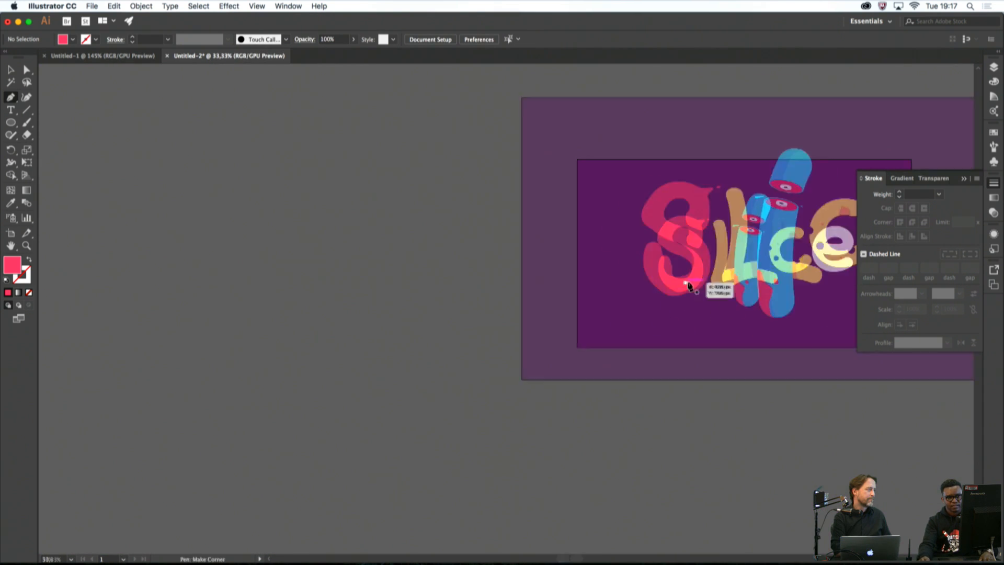
mouse_move(621, 345)
mouse_down()
mouse_move(616, 362)
mouse_move(641, 364)
mouse_move(608, 347)
mouse_up()
key(super+shift+a)
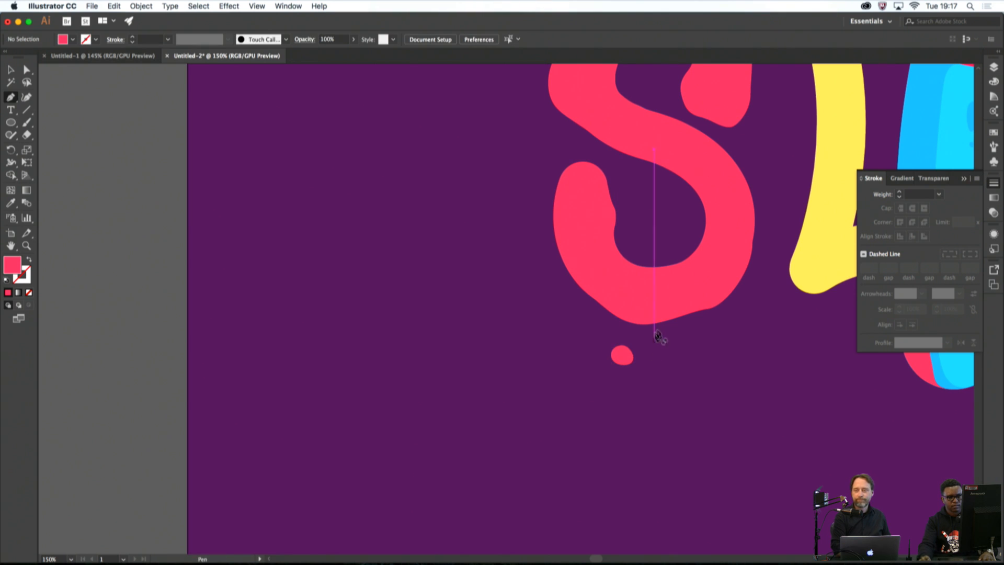
scroll(637, 344, up, 3)
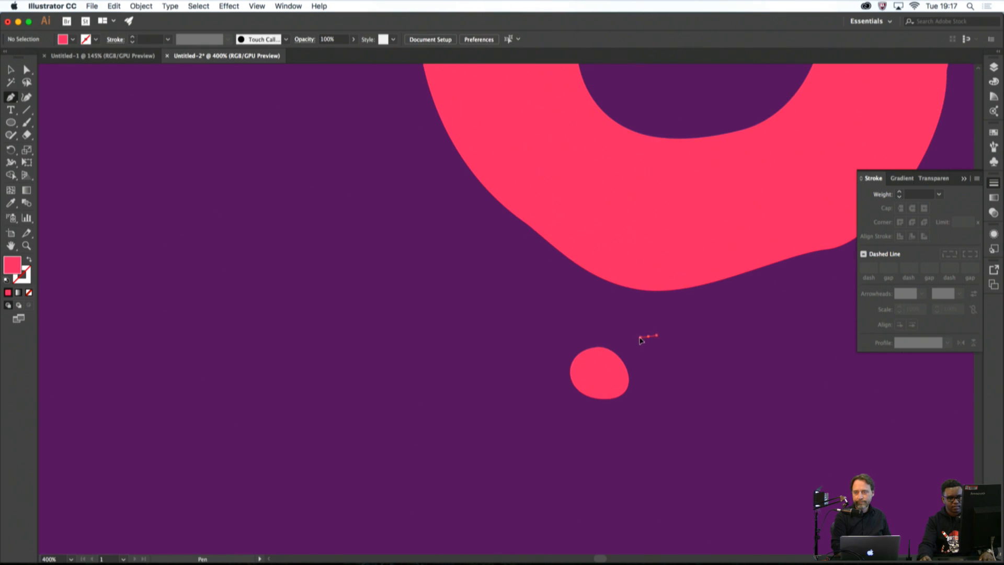
mouse_move(640, 338)
mouse_down()
mouse_move(665, 344)
mouse_move(641, 340)
mouse_up()
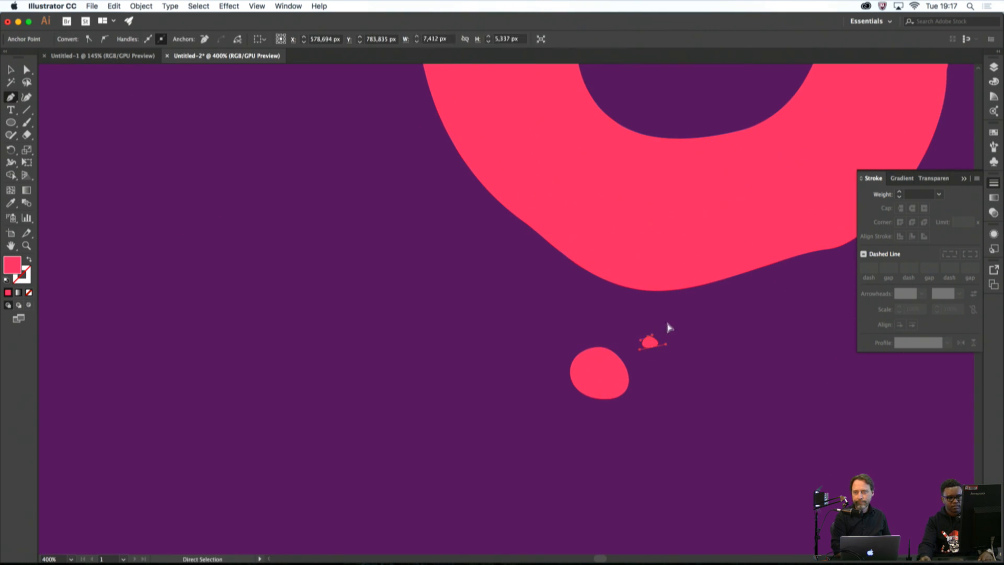
key(super+shift+a)
scroll(669, 329, down, 8)
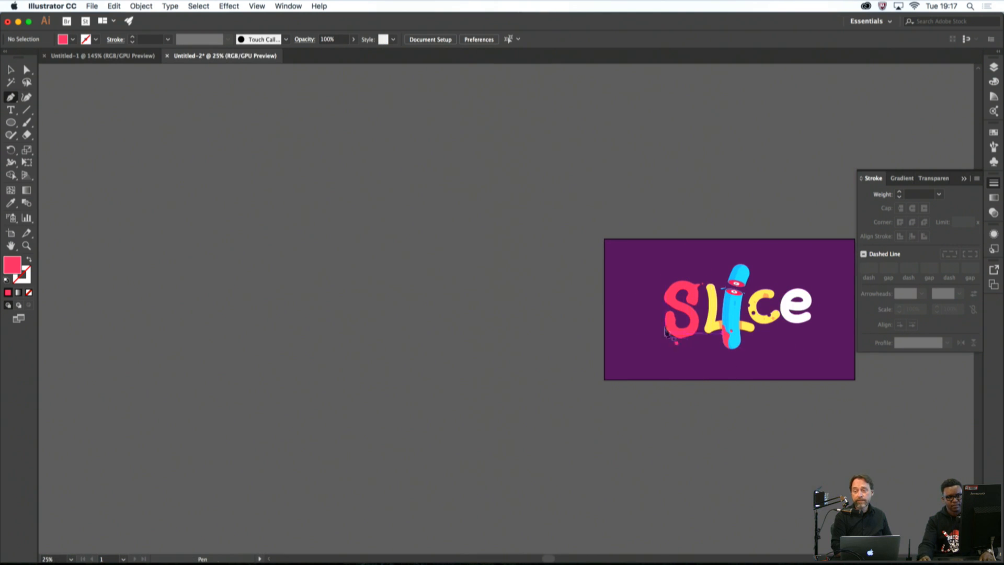
Draw a pink pointed splash with the Pen tool on the outer left edge of the S's lower curve
scroll(672, 355, up, 6)
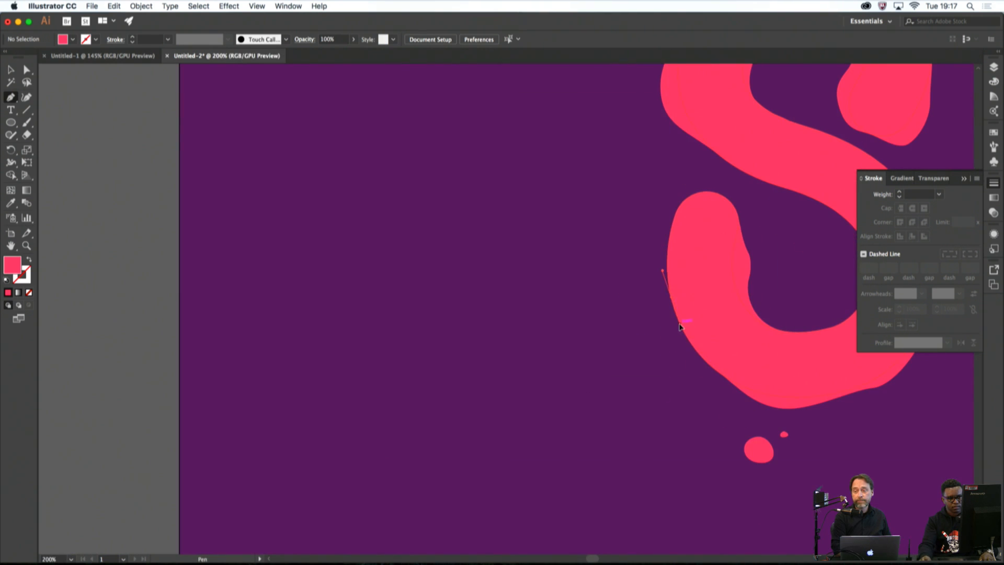
drag(680, 324, 679, 323)
drag(632, 353, 705, 361)
key(super+w)
click(565, 315)
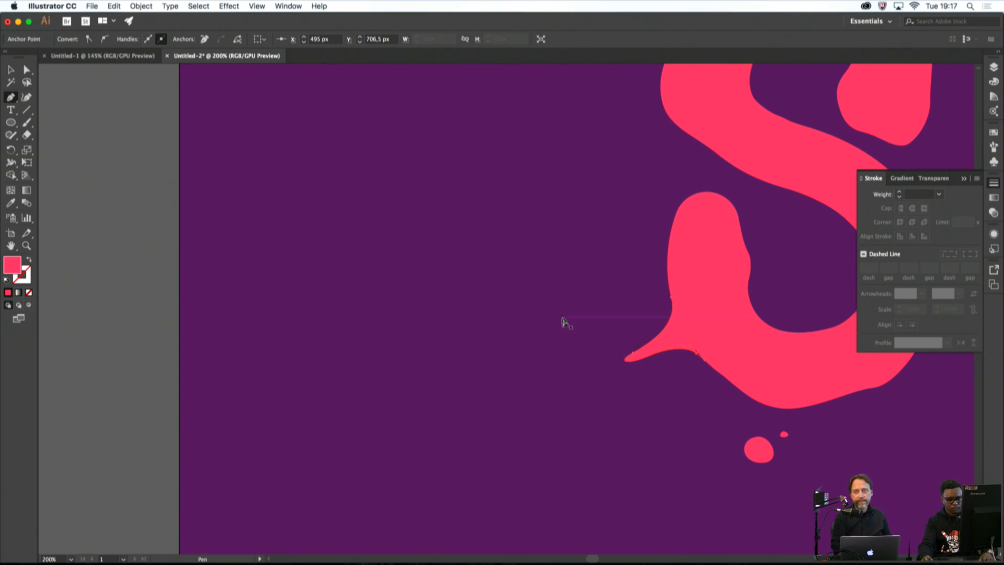
key(super+z)
drag(702, 359, 713, 371)
click(672, 299)
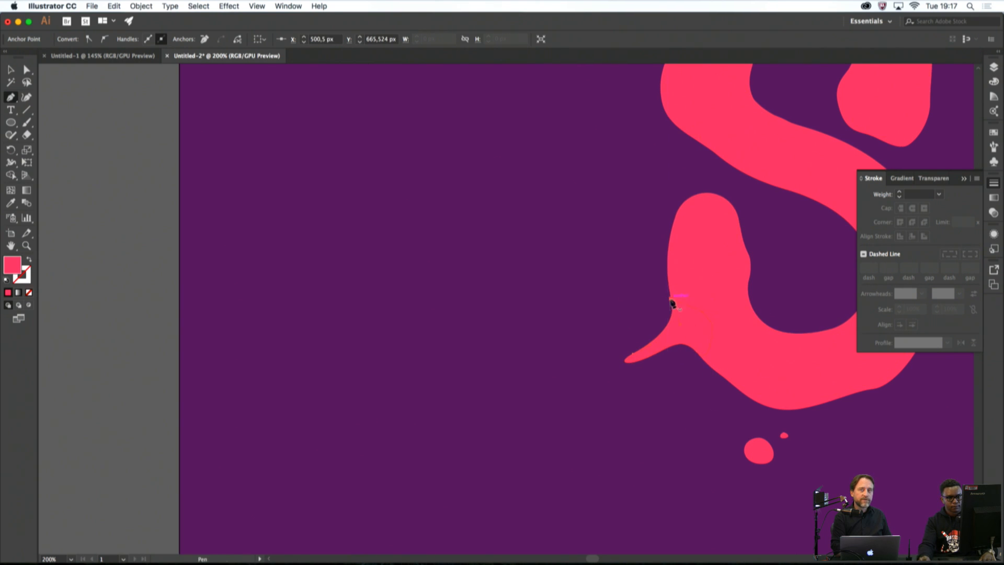
super+click(597, 360)
Draw a small pink droplet just beyond the tip of the splash at the S's lower left
mouse_move(596, 372)
mouse_down()
mouse_move(588, 375)
mouse_move(613, 372)
mouse_up()
click(595, 374)
super+click(623, 382)
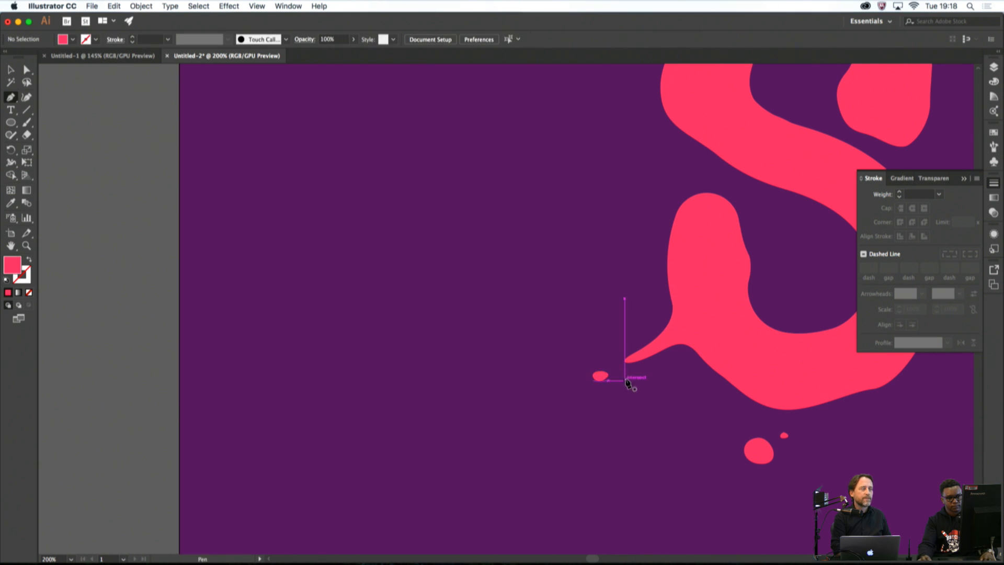
Add a rounded pink bulge to the upper-left outer edge of the S with the Pen tool
scroll(627, 383, down, 6)
scroll(712, 396, right, 5)
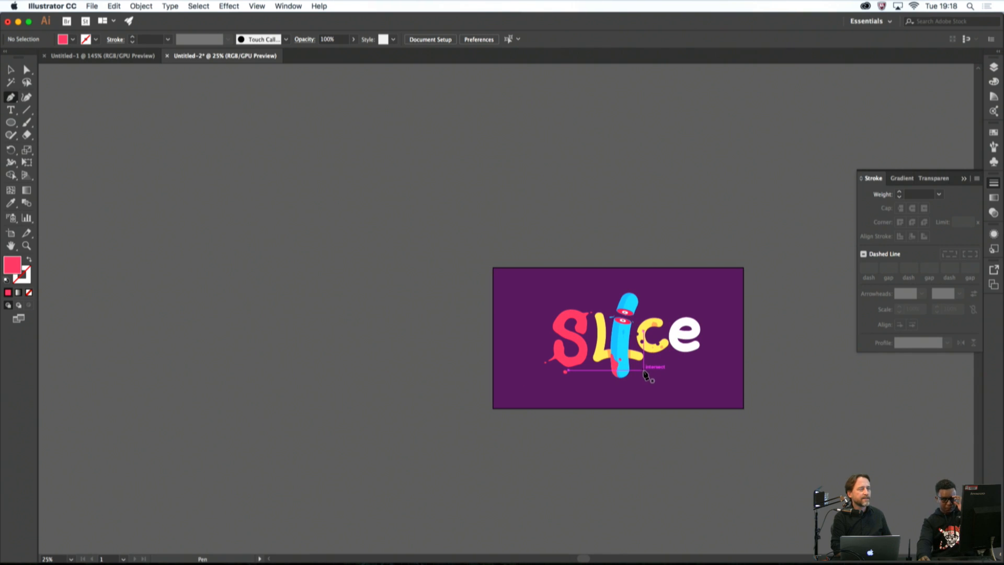
scroll(585, 345, up, 3)
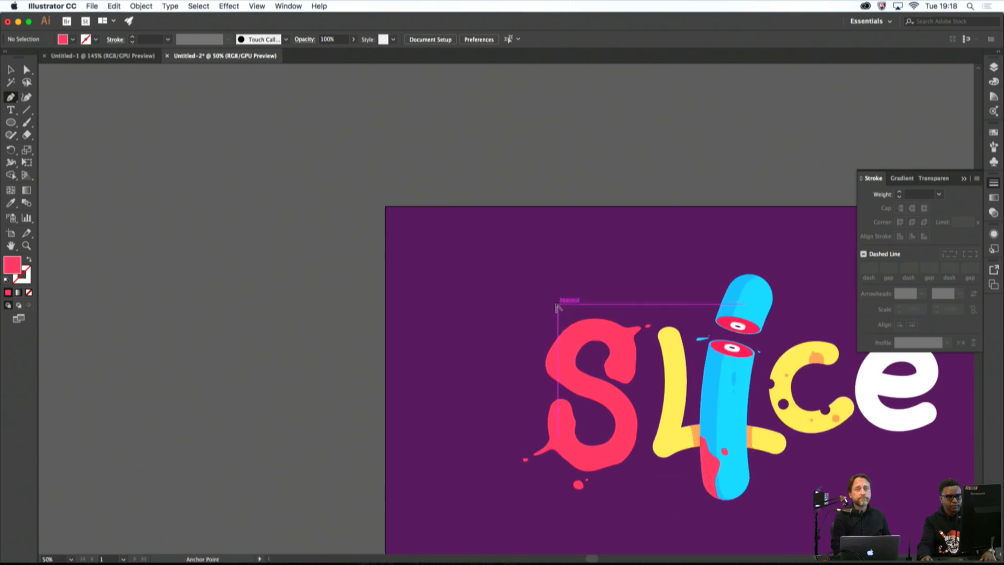
scroll(576, 335, up, 3)
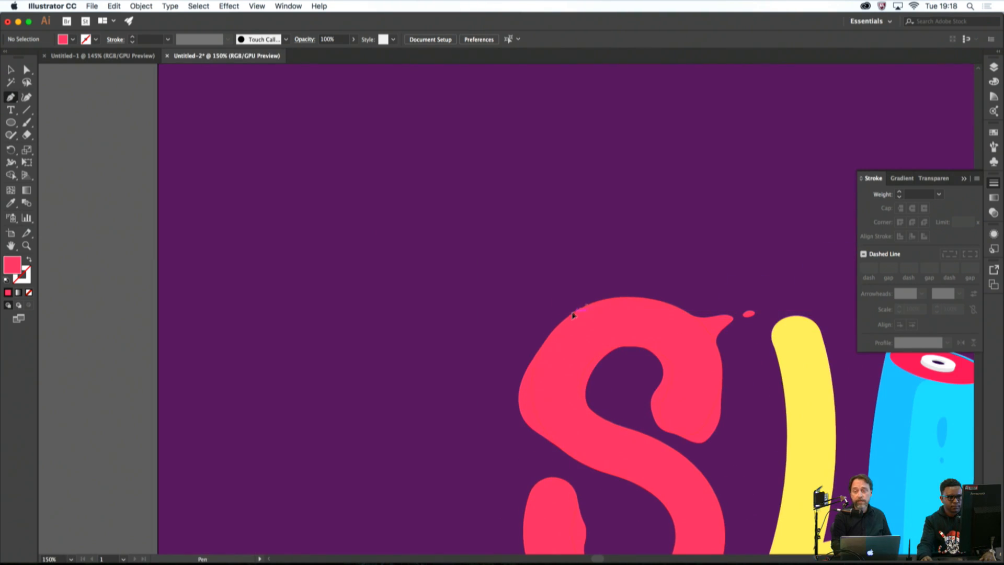
drag(565, 321, 522, 410)
click(580, 309)
super+click(569, 278)
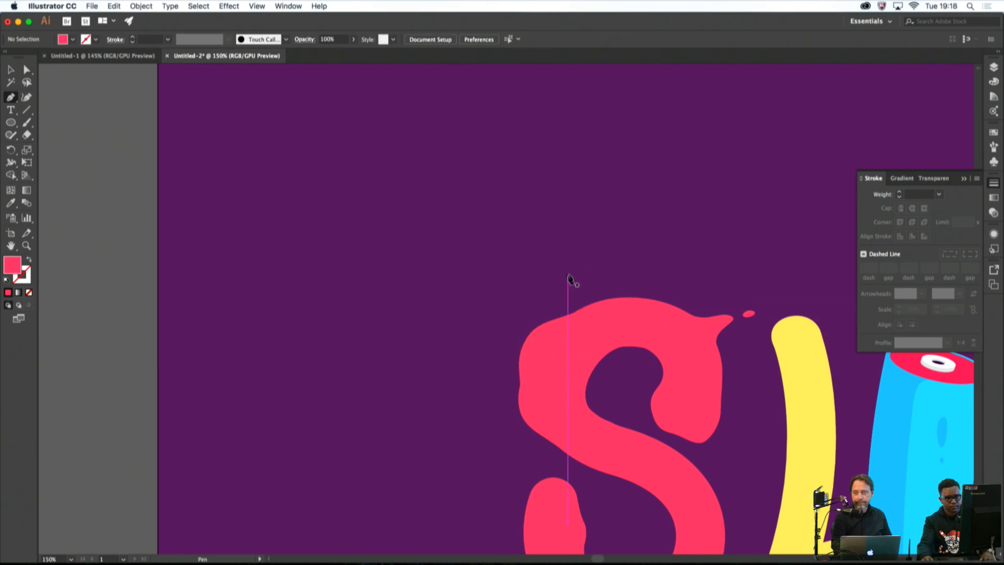
Draw a slanted oval highlight inside the S's upper-left bulge and fill it with the background purple using the Eyedropper
scroll(565, 276, down, 3)
scroll(639, 312, down, 1)
scroll(648, 333, down, 2)
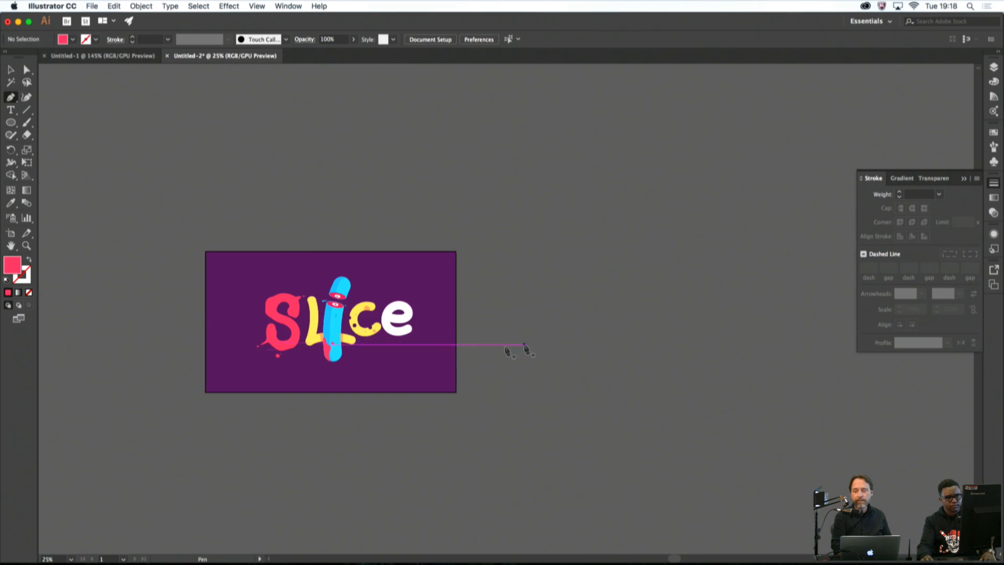
drag(487, 339, 744, 319)
scroll(577, 269, up, 6)
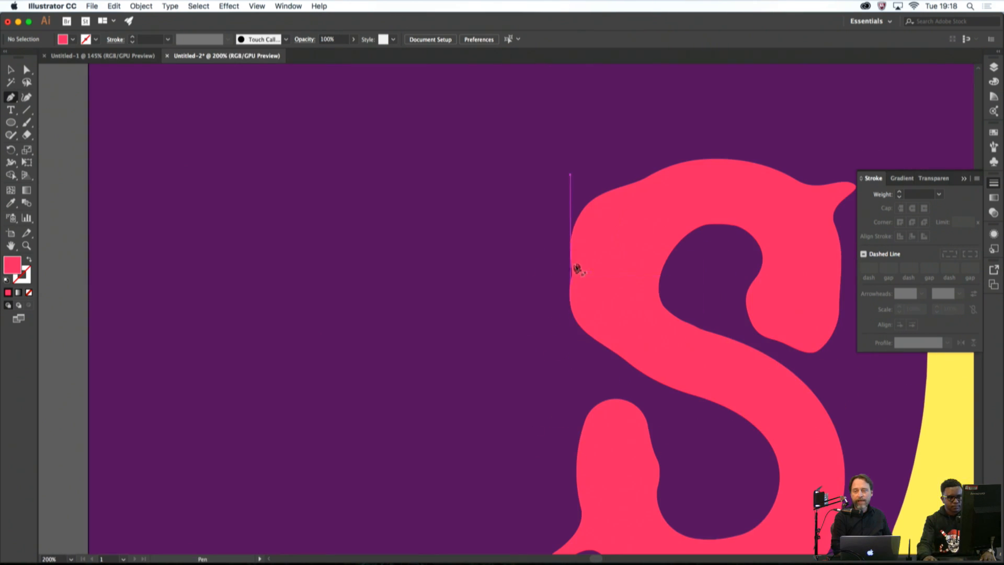
drag(606, 224, 608, 264)
drag(628, 210, 619, 214)
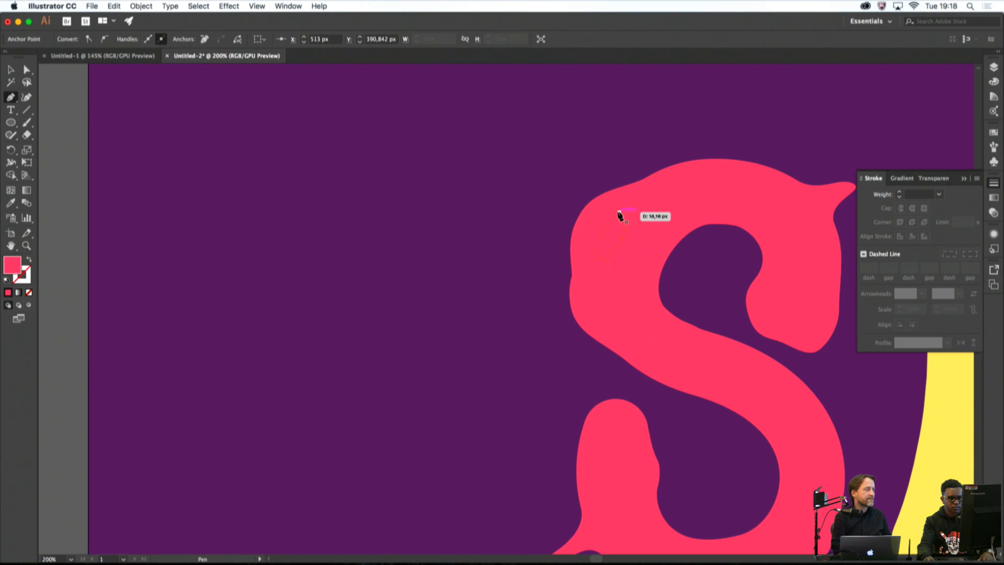
click(610, 219)
key(i)
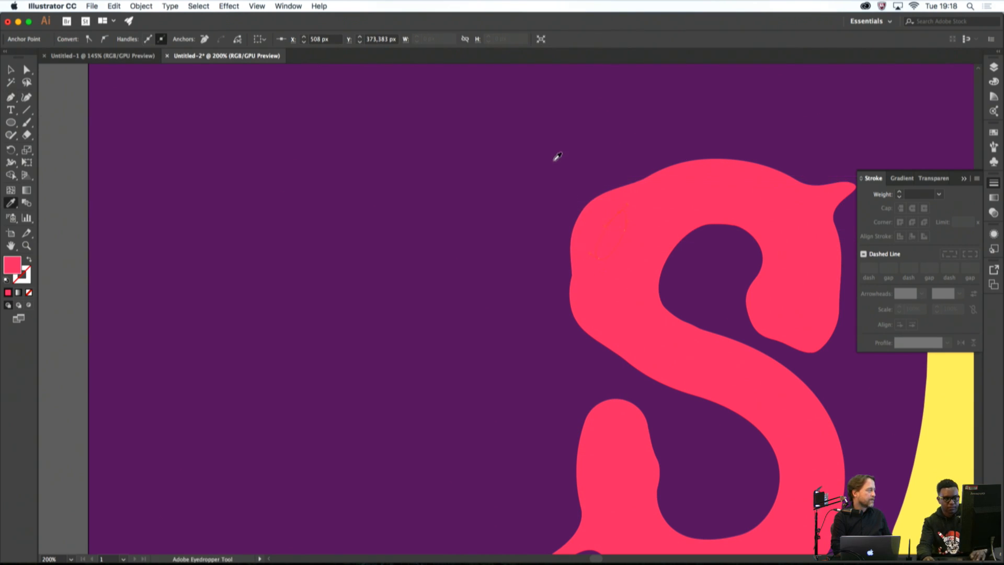
click(549, 166)
super+click(546, 168)
scroll(546, 168, down, 1)
scroll(549, 167, down, 3)
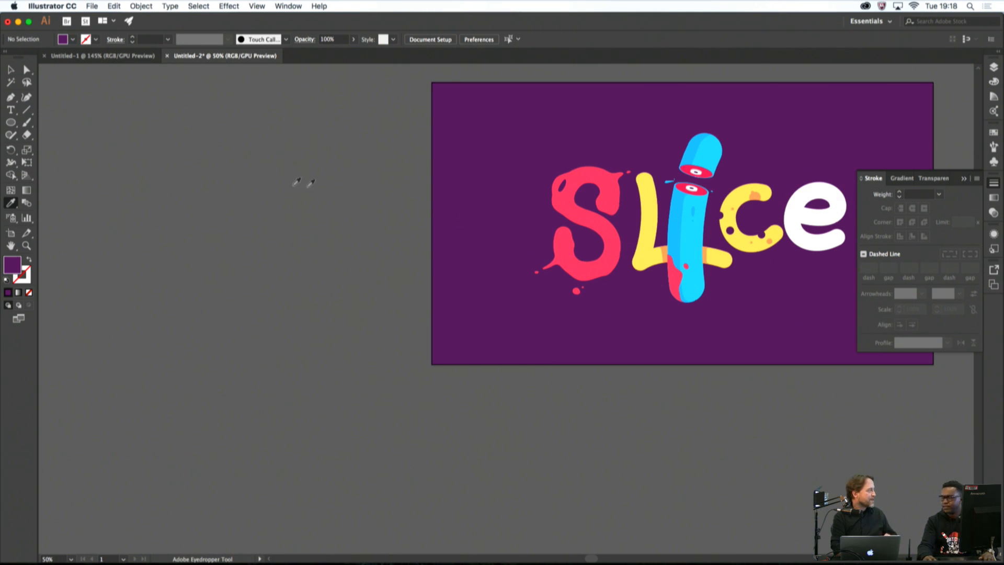
click(11, 98)
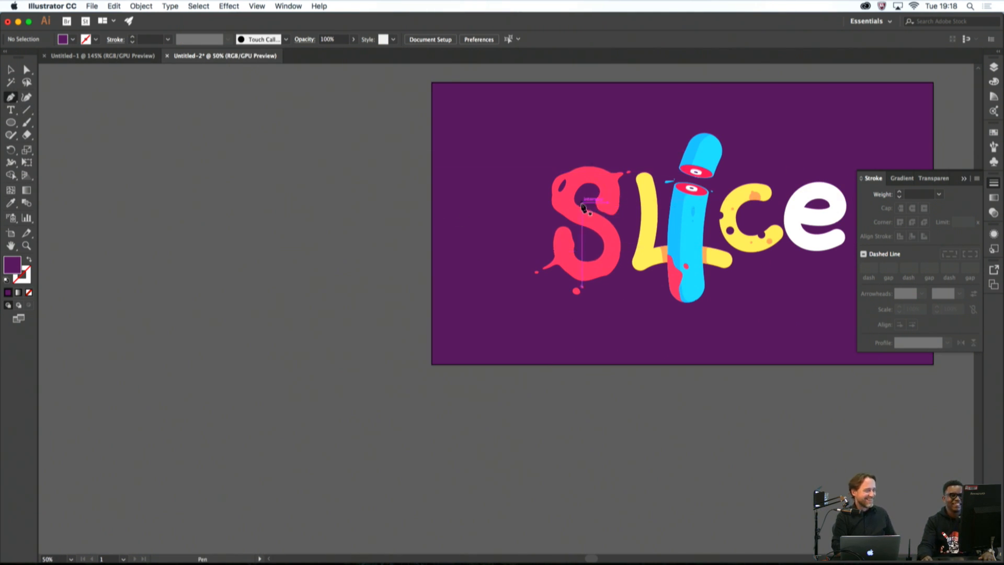
scroll(584, 208, up, 4)
scroll(592, 142, up, 1)
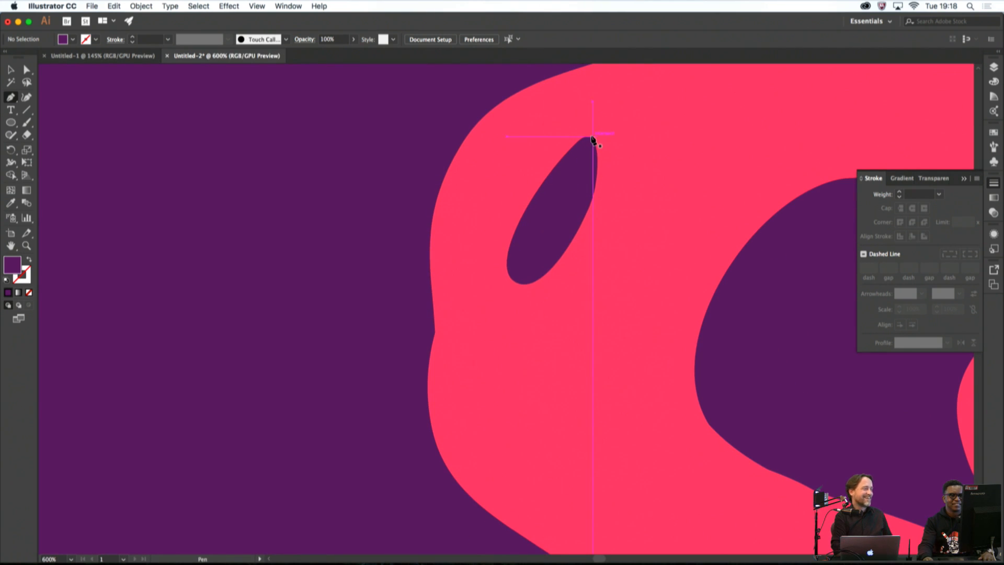
click(591, 138)
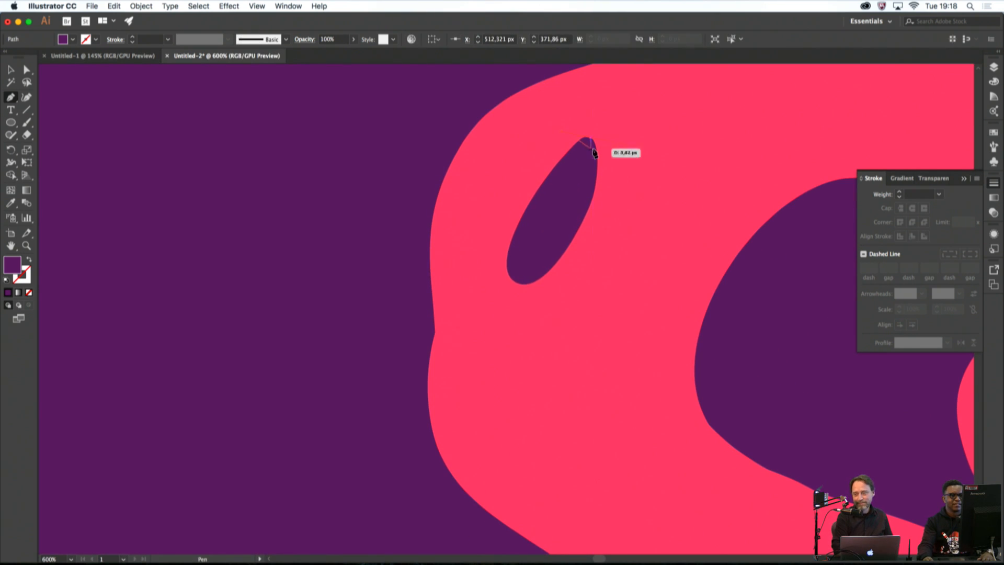
key(super+w)
click(554, 312)
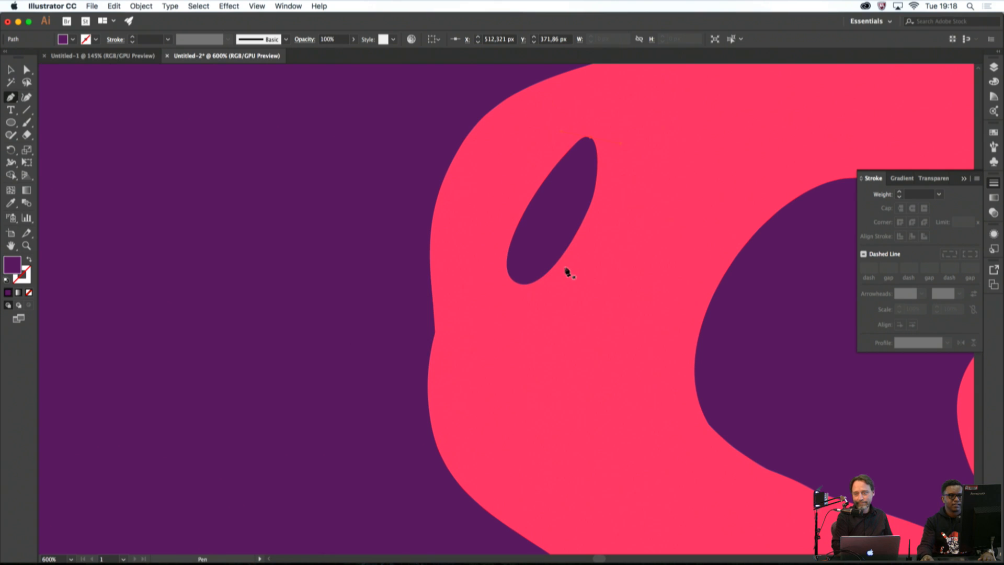
key(super+z)
Widen the purple oval highlight by drawing an overlapping purple shape along its left side with the Pen tool
scroll(518, 285, up, 2)
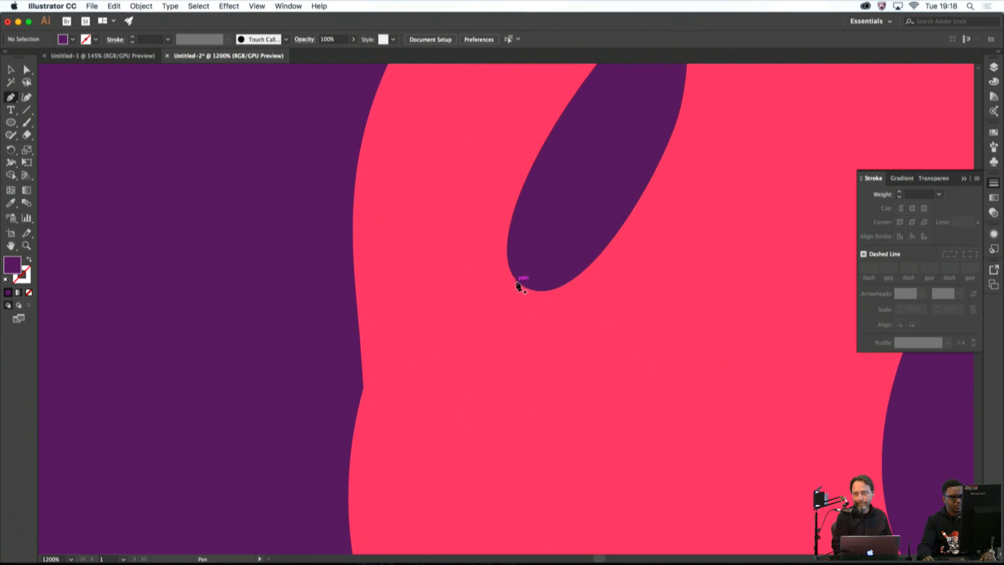
drag(518, 284, 629, 167)
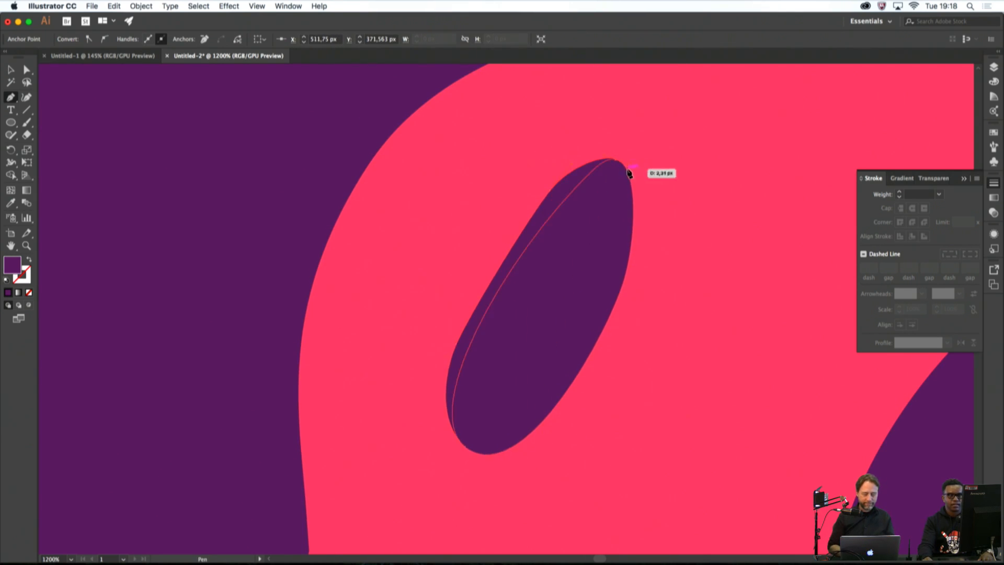
click(588, 241)
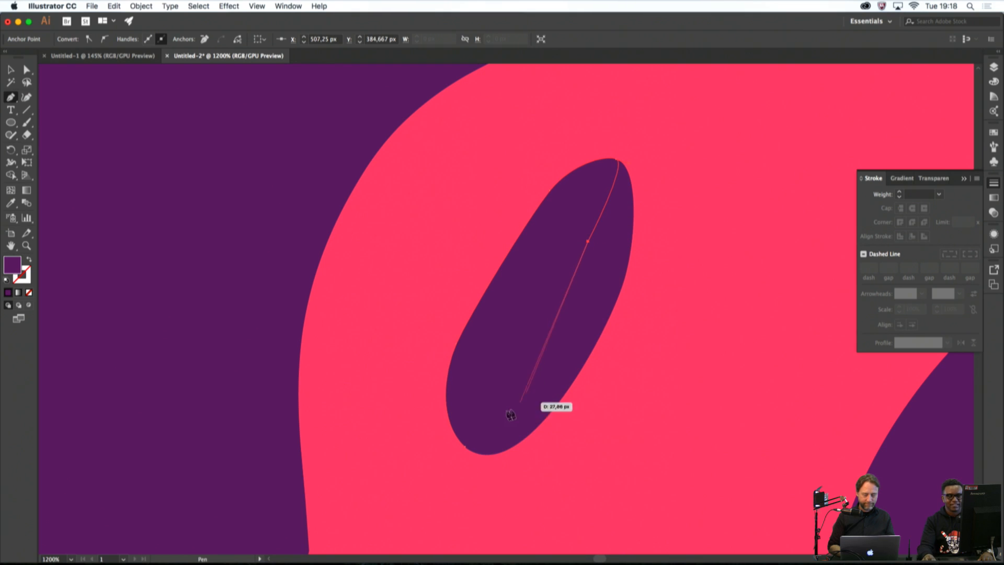
click(468, 437)
super+click(262, 284)
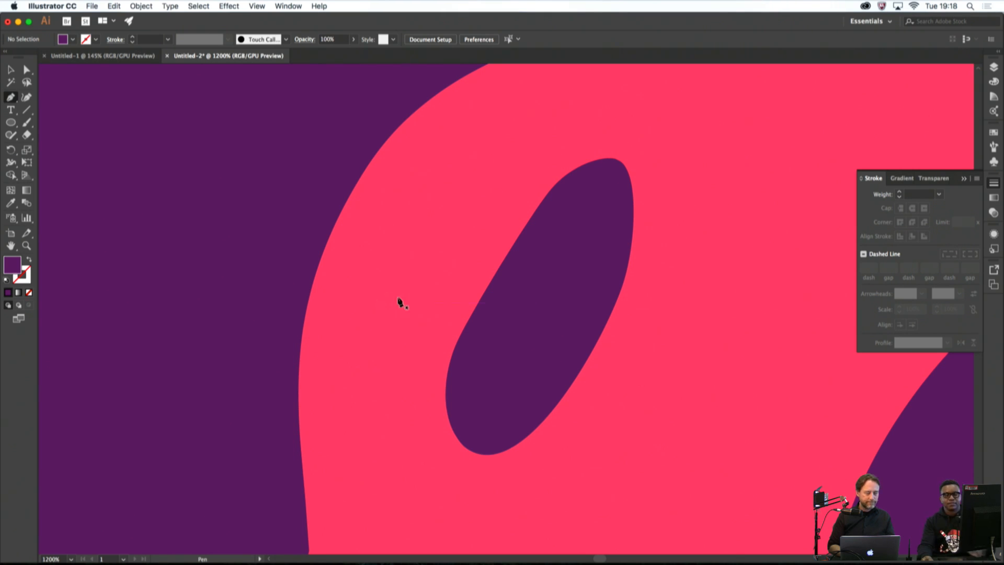
Draw a small purple teardrop highlight above and to the right of the oval highlight on the S
scroll(648, 180, down, 2)
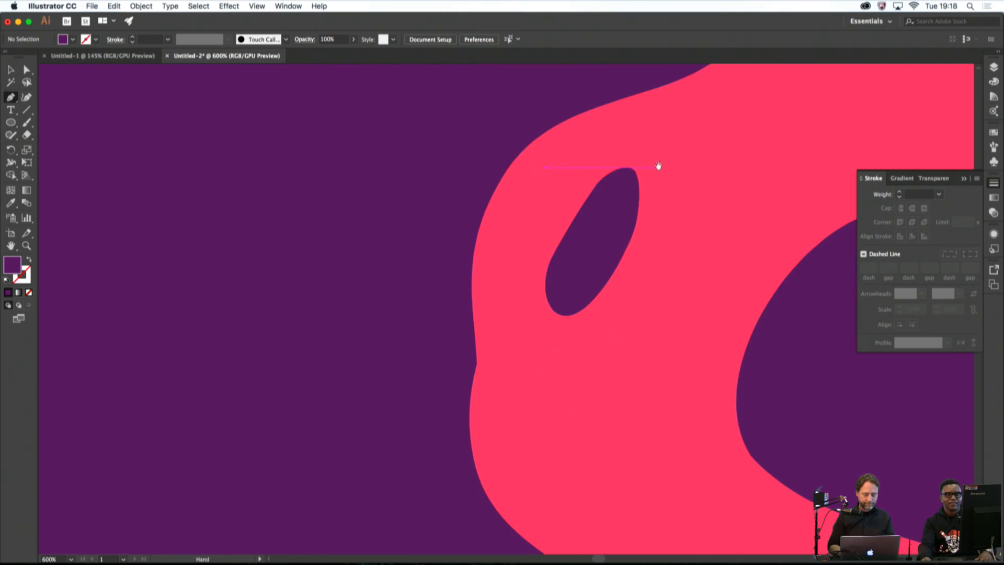
drag(658, 166, 619, 292)
click(613, 270)
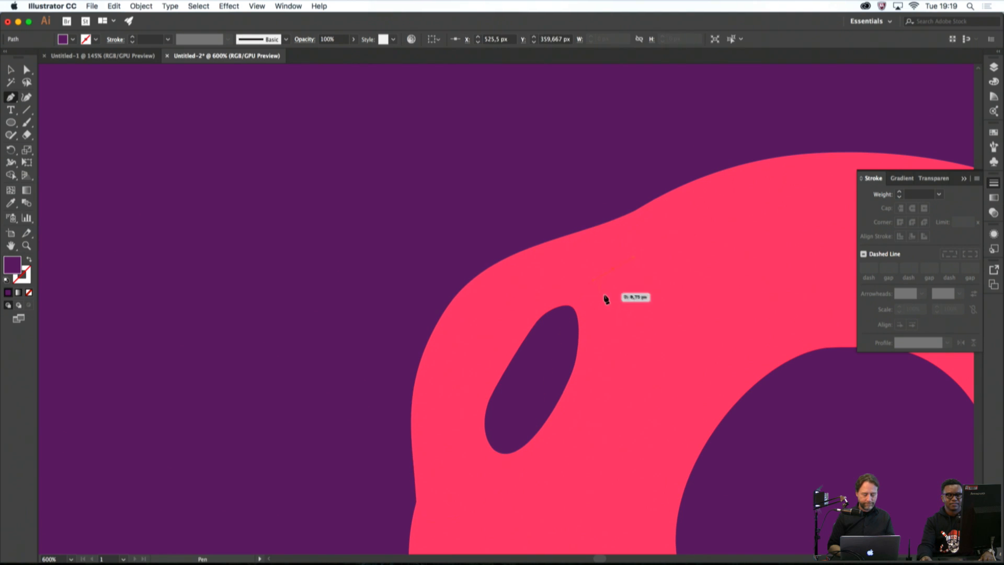
mouse_move(613, 271)
mouse_down()
mouse_move(645, 269)
mouse_move(616, 273)
mouse_up()
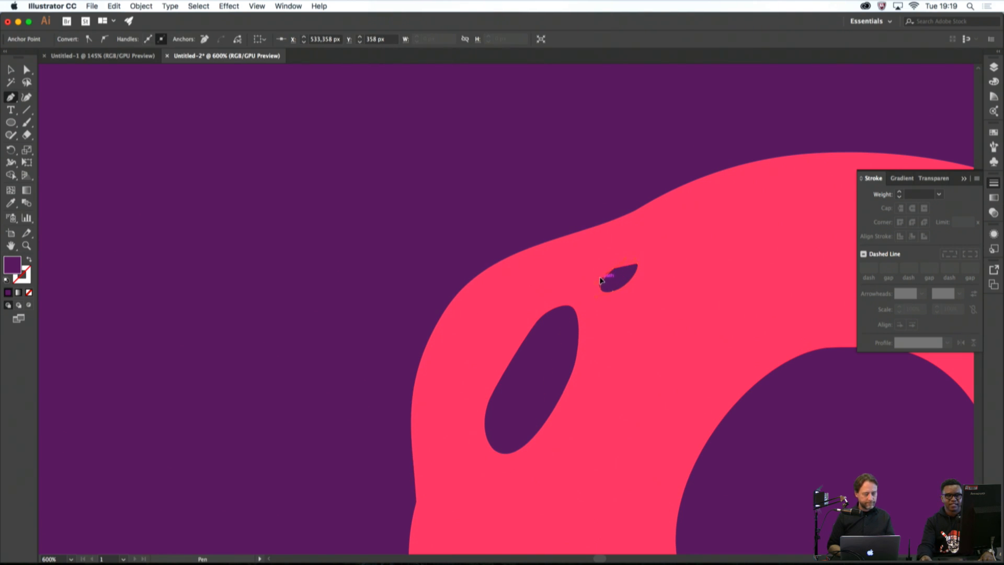
drag(602, 275, 599, 273)
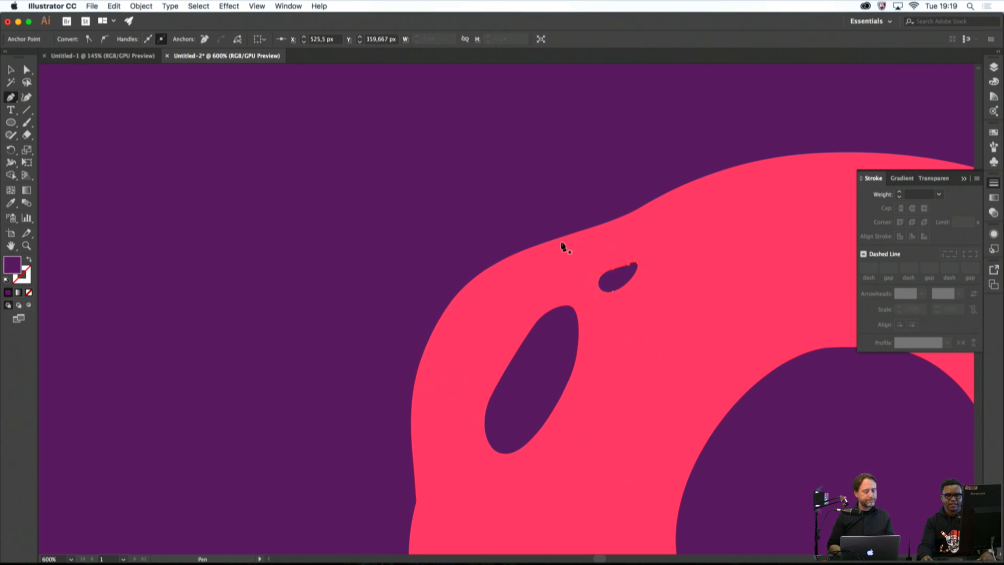
super+click(533, 203)
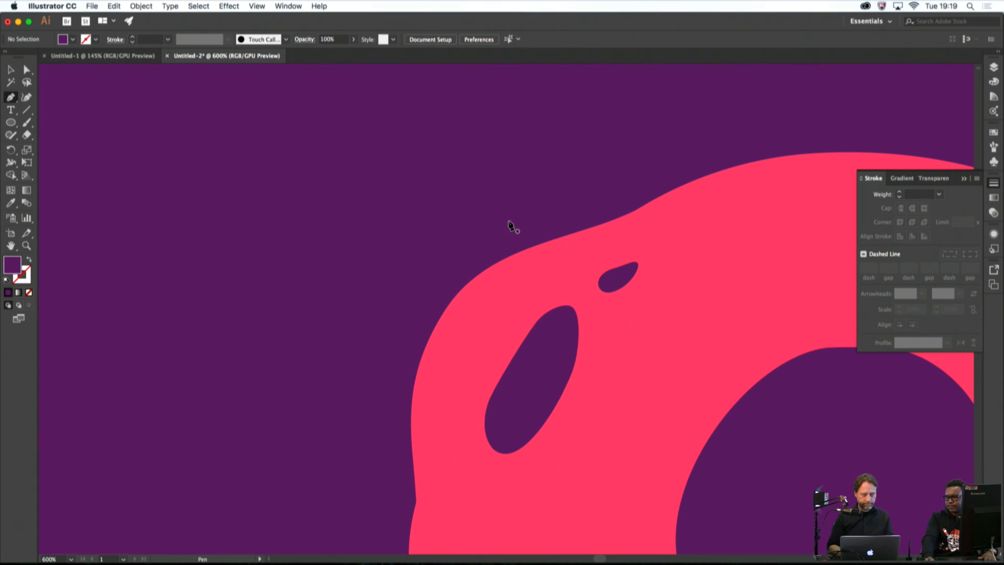
Draw a long, flat purple highlight inside the bottom curve of the S, above the pink drips
scroll(509, 215, down, 8)
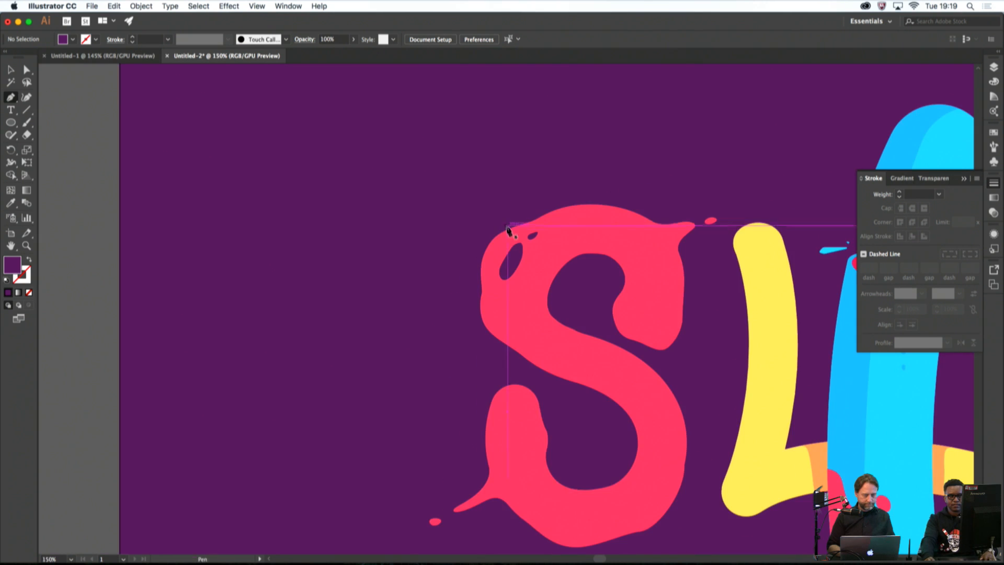
scroll(531, 305, up, 5)
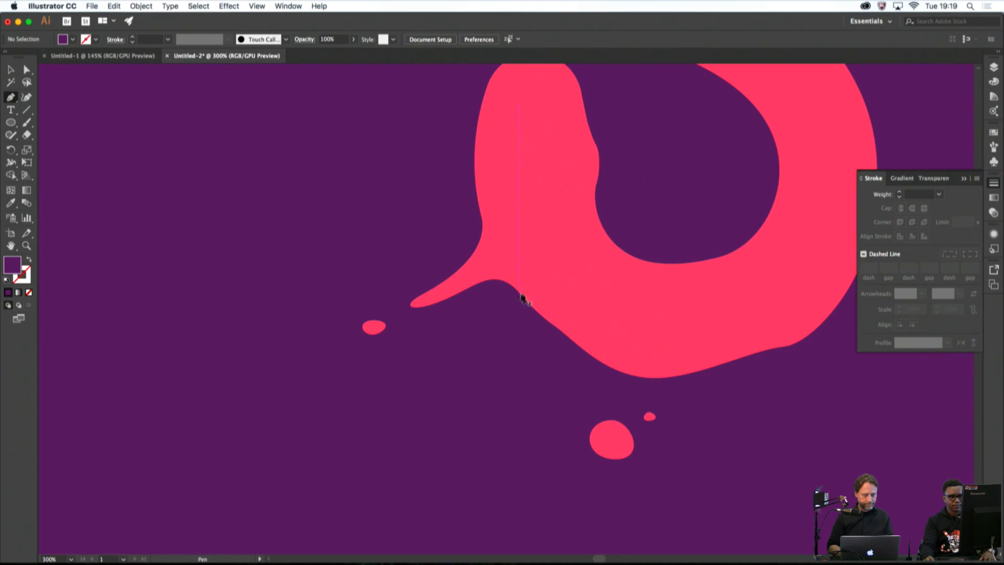
scroll(545, 306, up, 3)
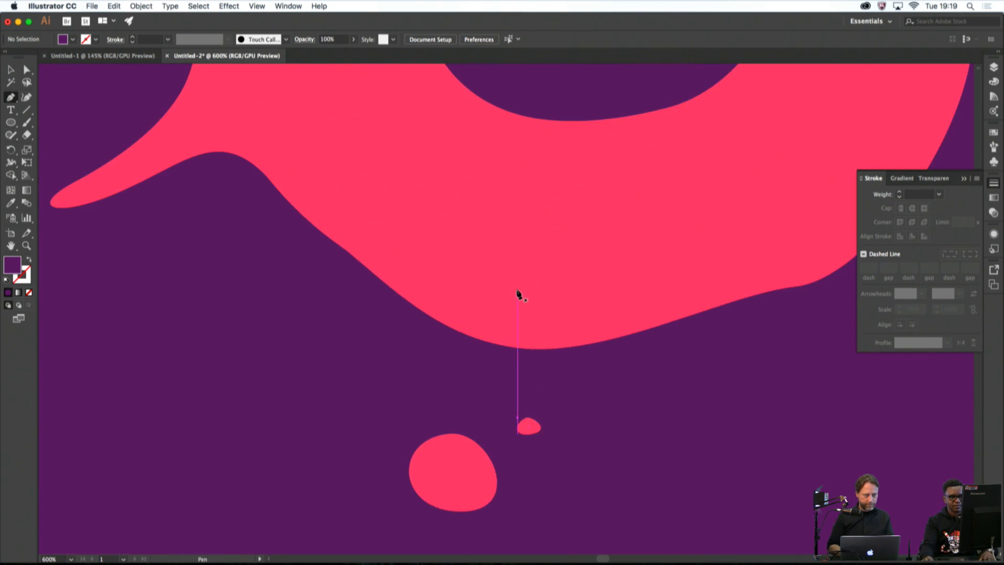
click(488, 278)
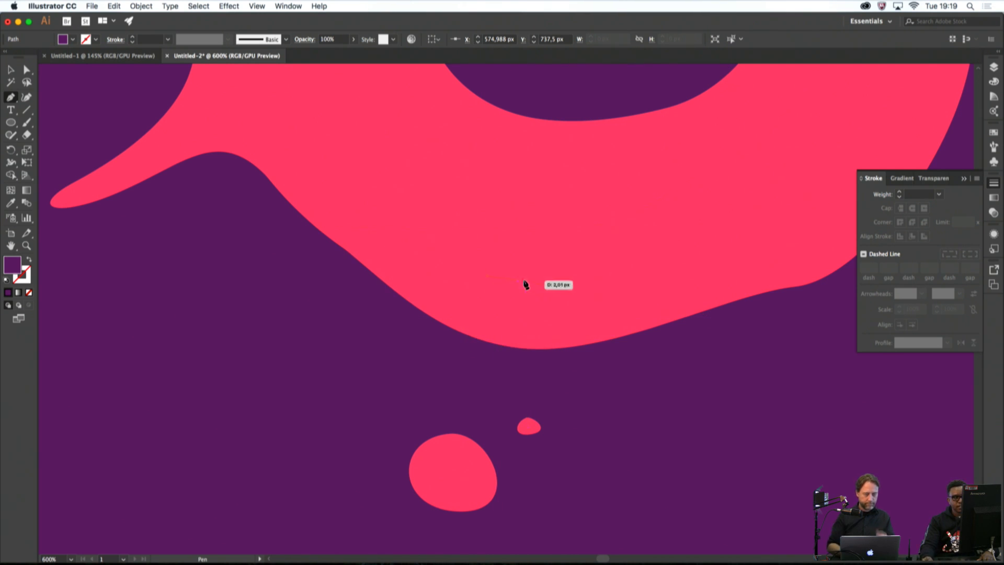
drag(524, 280, 486, 276)
drag(491, 316, 526, 329)
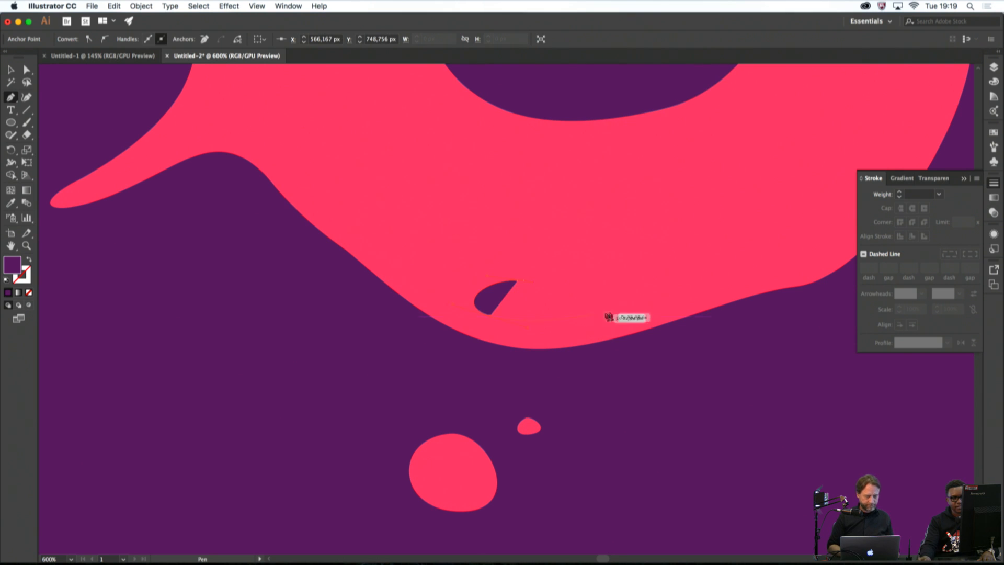
drag(646, 294, 695, 269)
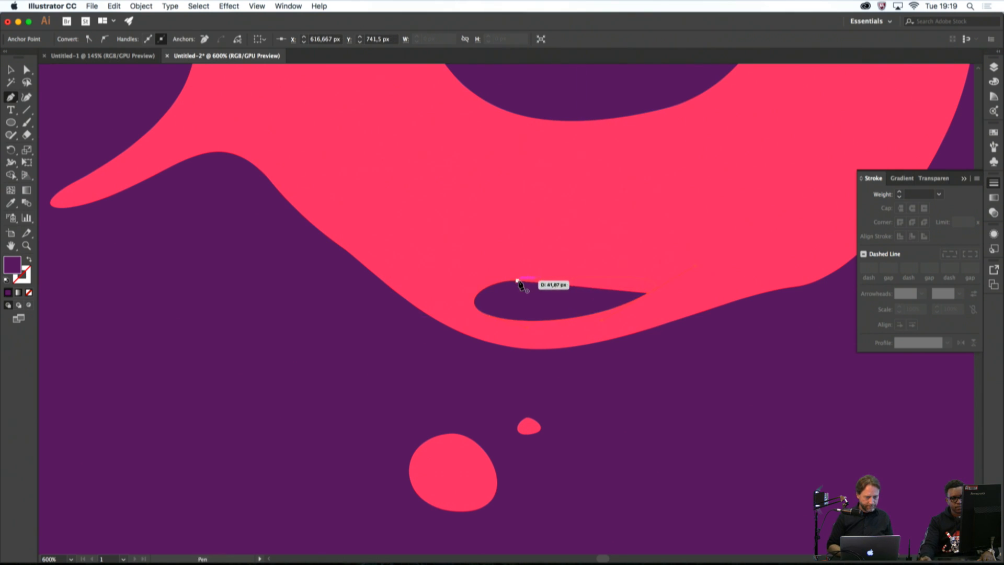
drag(500, 280, 490, 280)
super+click(665, 414)
Draw a small teardrop droplet beside the inner edge of the S's lower-left bulge and fill it with the S's pink using the Eyedropper
scroll(659, 411, down, 6)
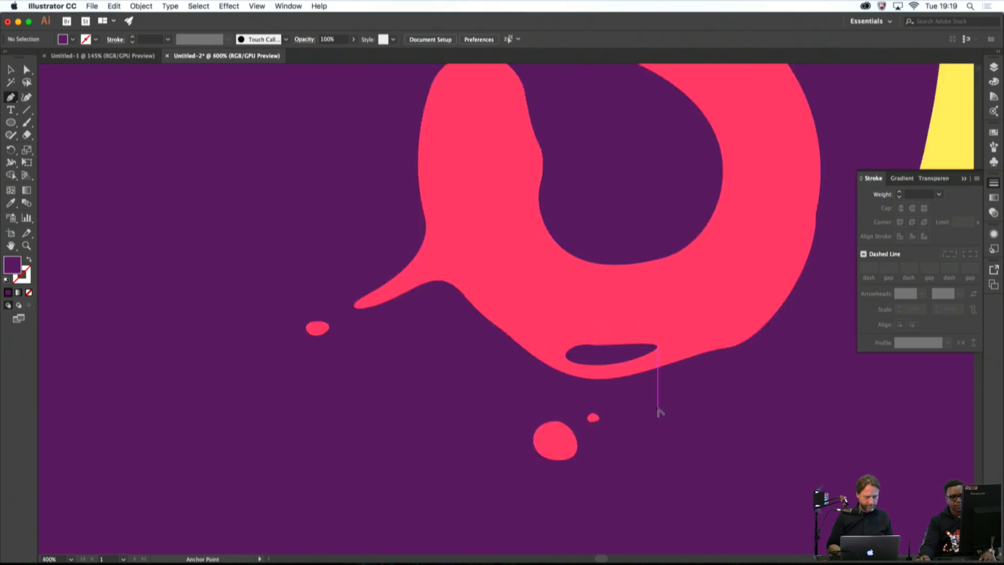
scroll(684, 405, down, 2)
drag(701, 407, 646, 382)
scroll(616, 356, up, 2)
scroll(617, 357, up, 6)
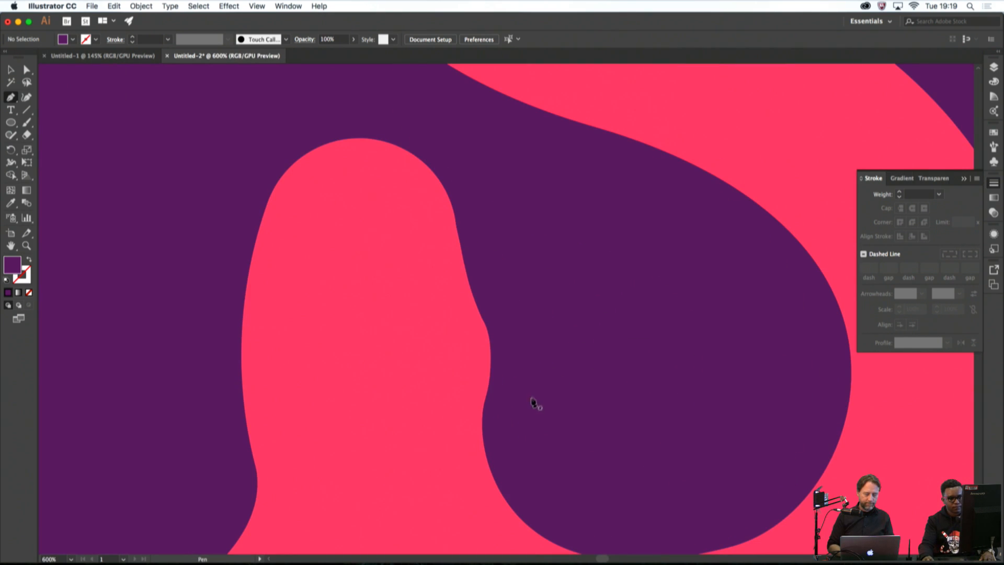
drag(519, 413, 501, 396)
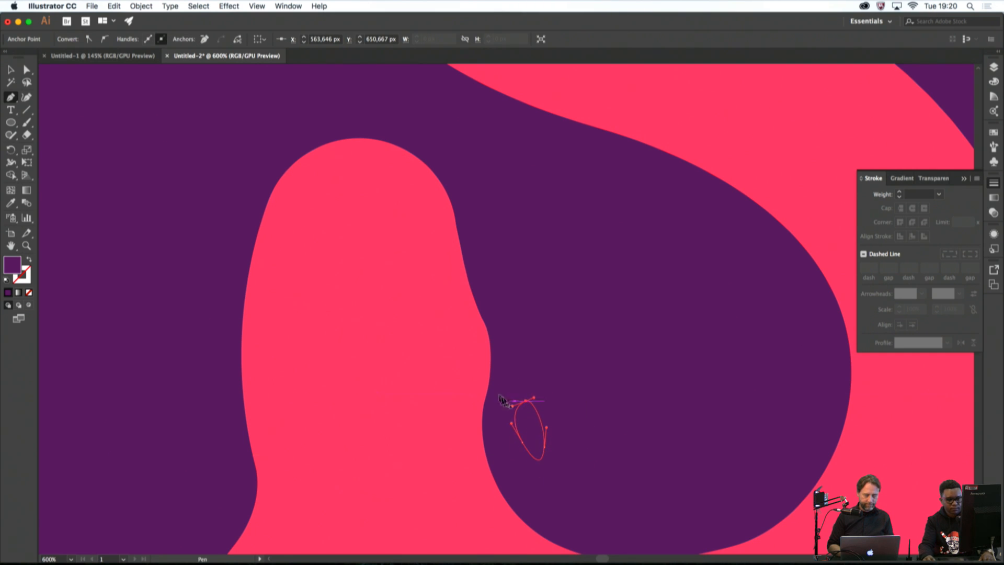
key(i)
click(432, 331)
key(super+shift+a)
scroll(544, 353, down, 6)
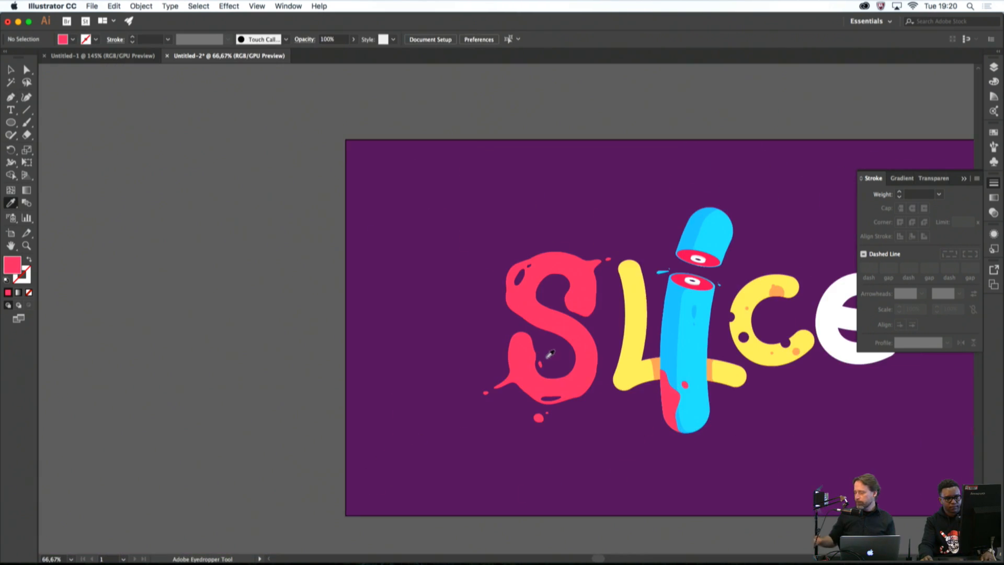
scroll(656, 387, down, 2)
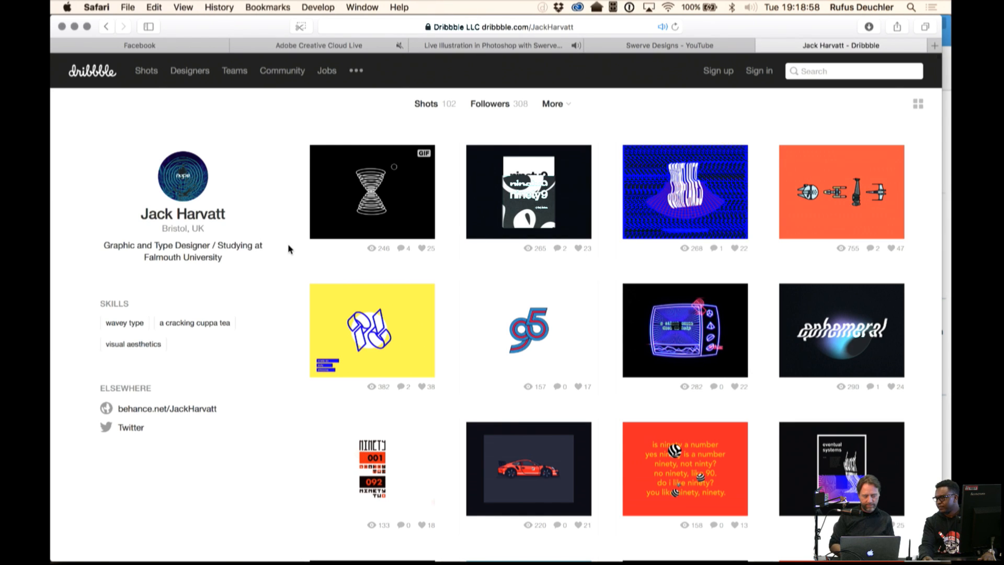
View the "Daily #94/ silent cause" shot enlarged on the designer's Dribbble profile in Safari and return to the profile
scroll(289, 245, down, 1)
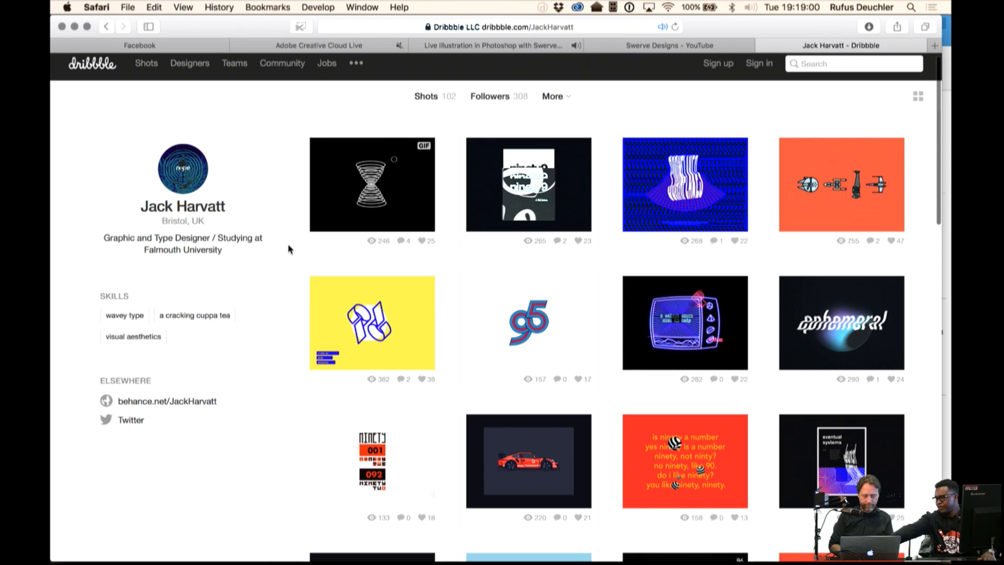
click(684, 321)
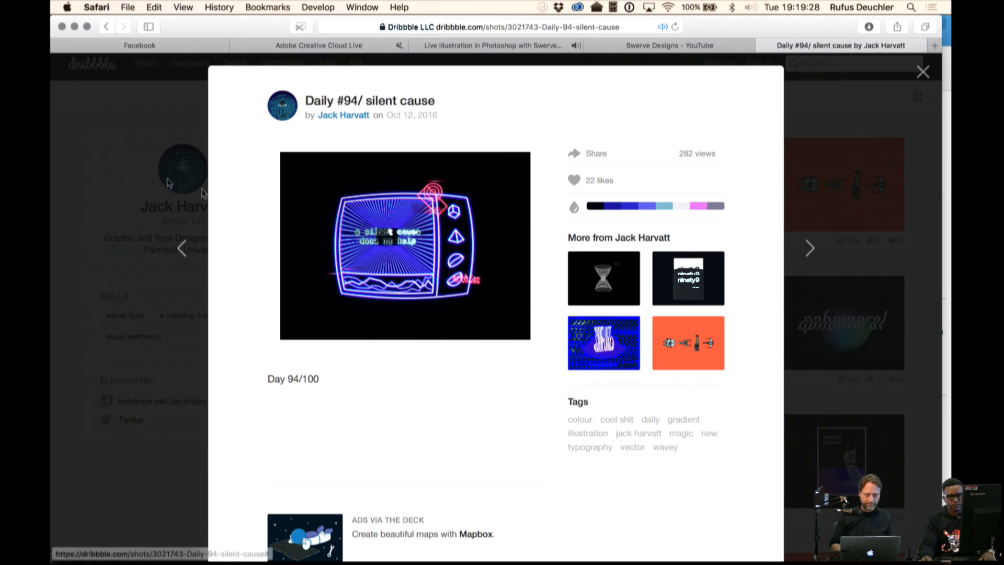
click(922, 72)
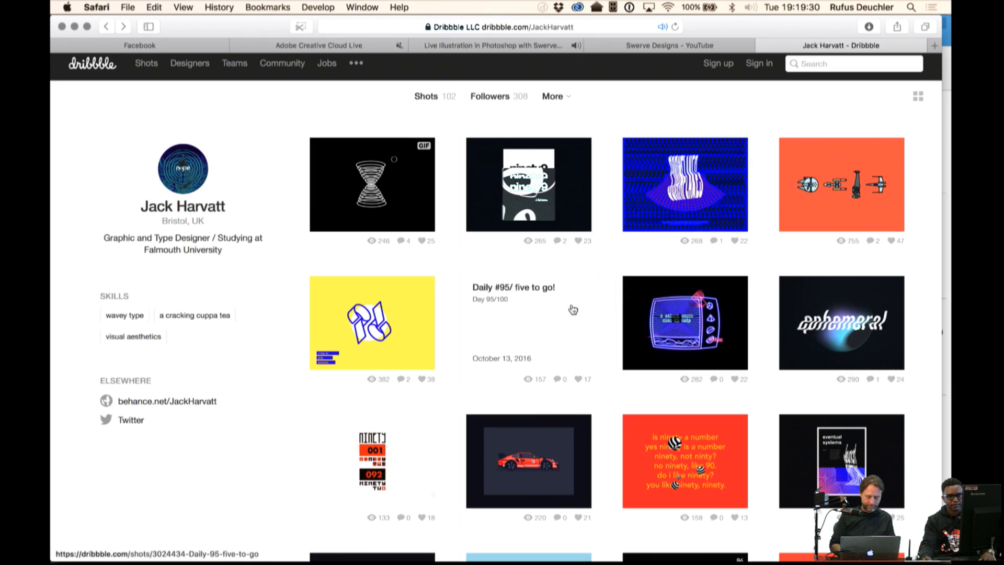
Examine the rest of the designer's shots on the Dribbble profile and return to the start of the page
scroll(607, 319, down, 3)
scroll(608, 319, down, 4)
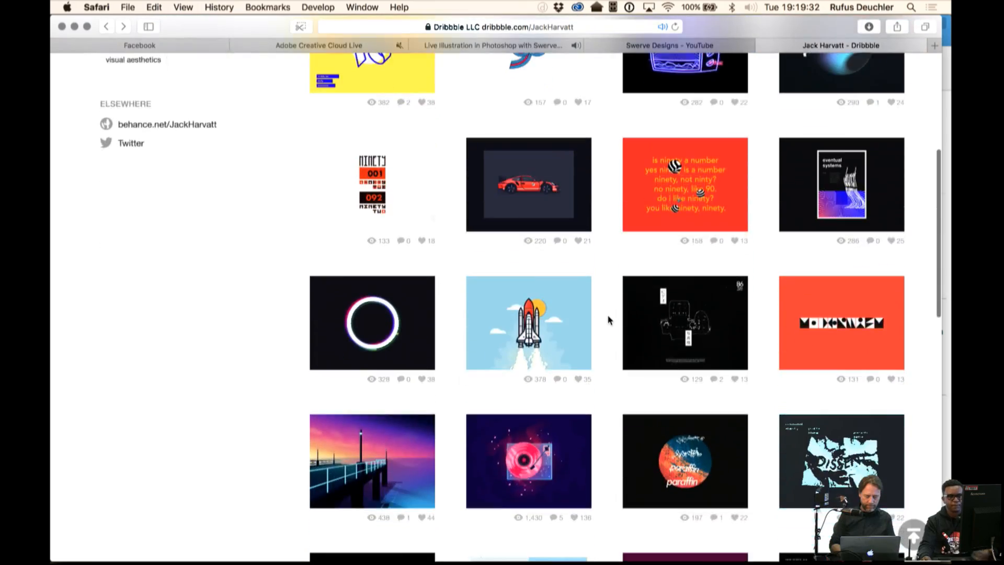
scroll(608, 320, down, 5)
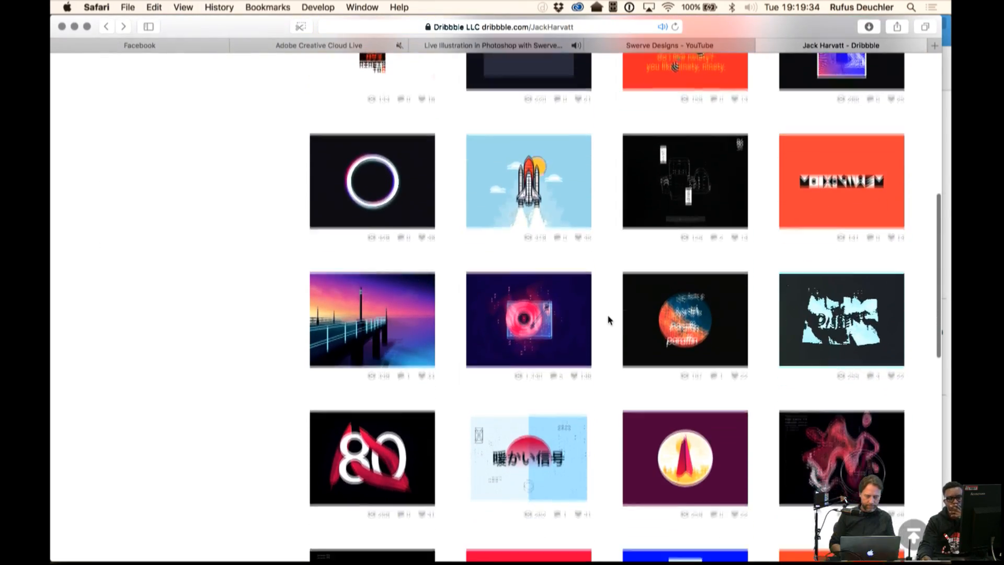
scroll(608, 320, down, 6)
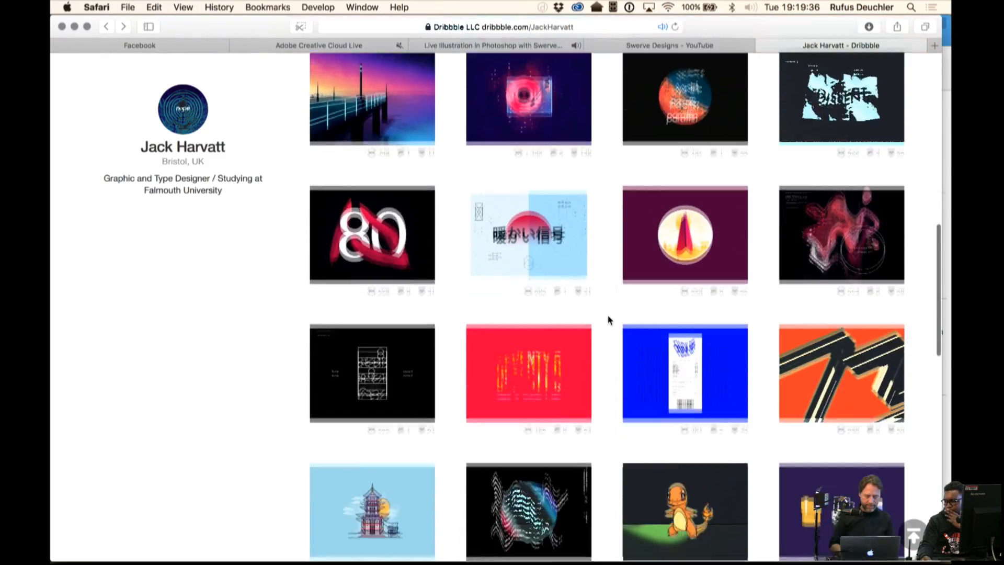
scroll(608, 319, down, 7)
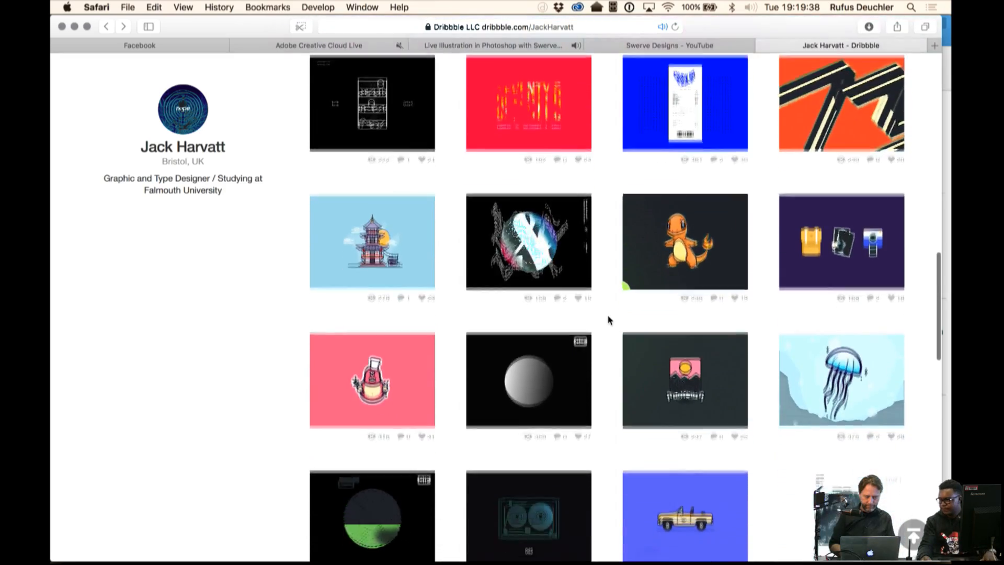
scroll(608, 320, down, 5)
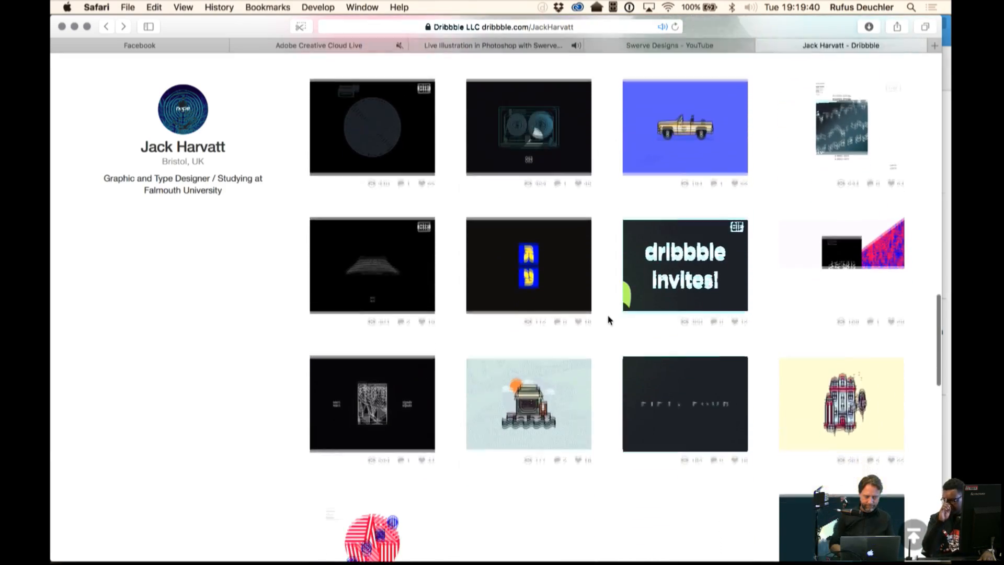
scroll(608, 320, down, 6)
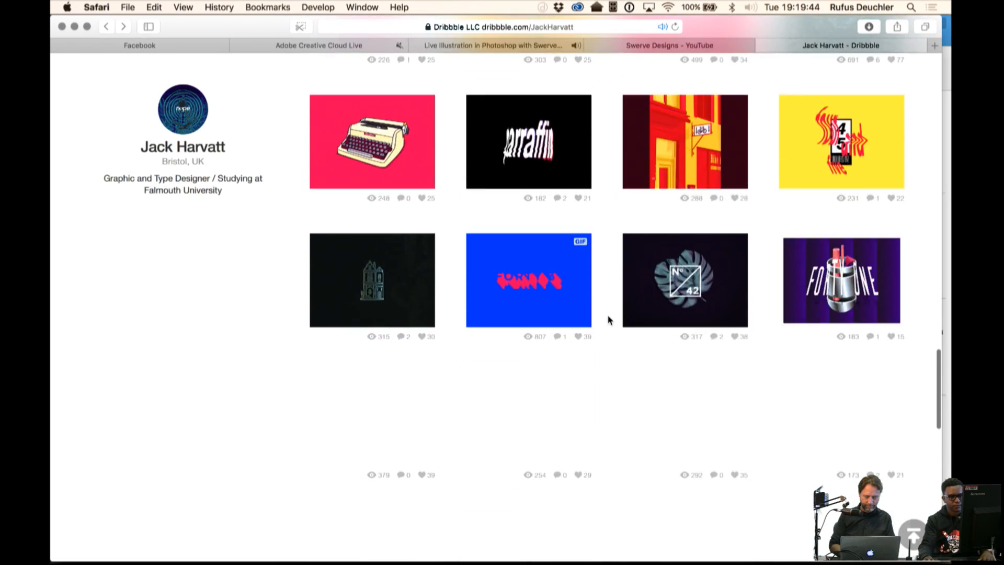
scroll(608, 320, down, 4)
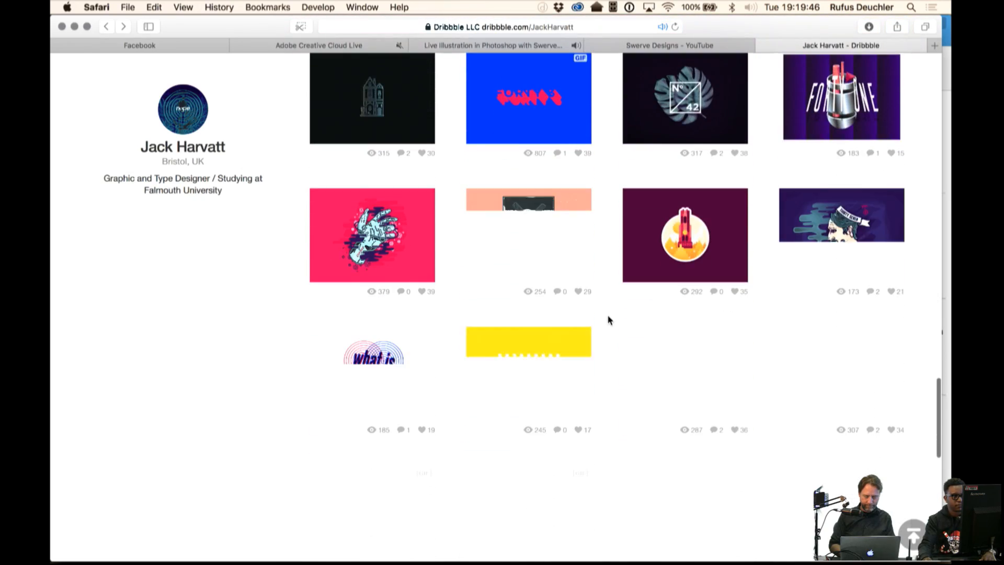
scroll(608, 320, up, 15)
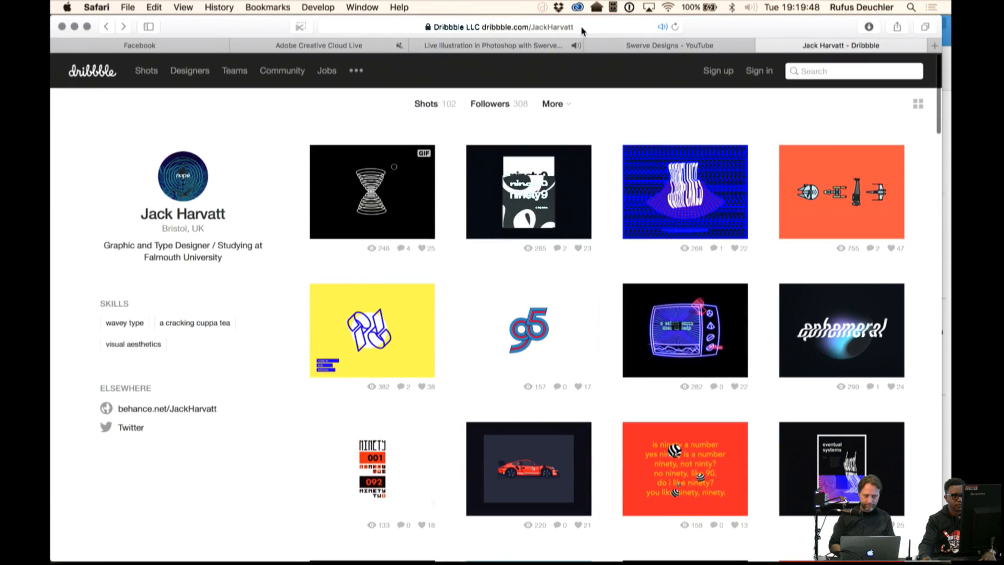
click(581, 27)
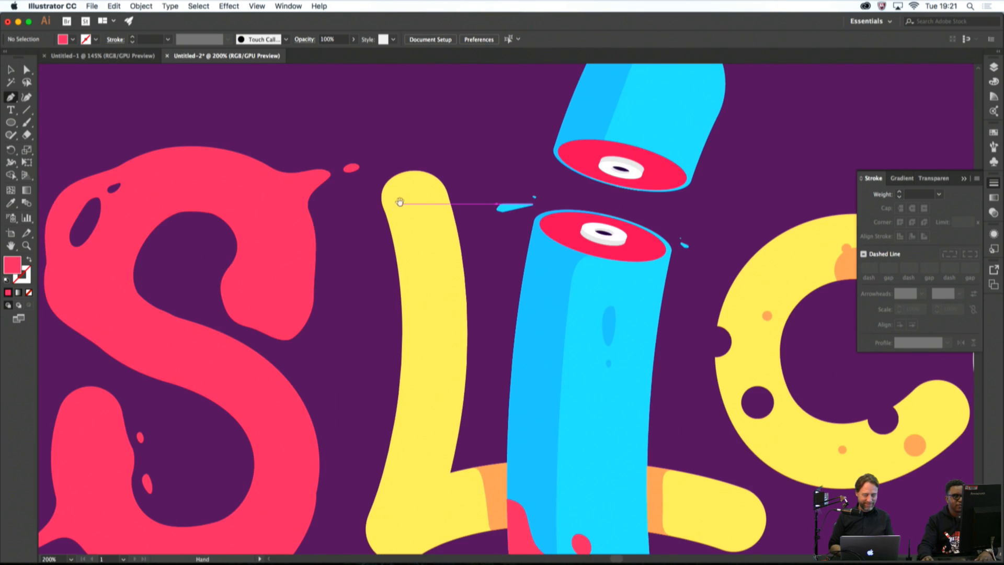
Draw a curved Pen path down the stem of the yellow L, from its rounded top to just below its base
drag(401, 202, 460, 135)
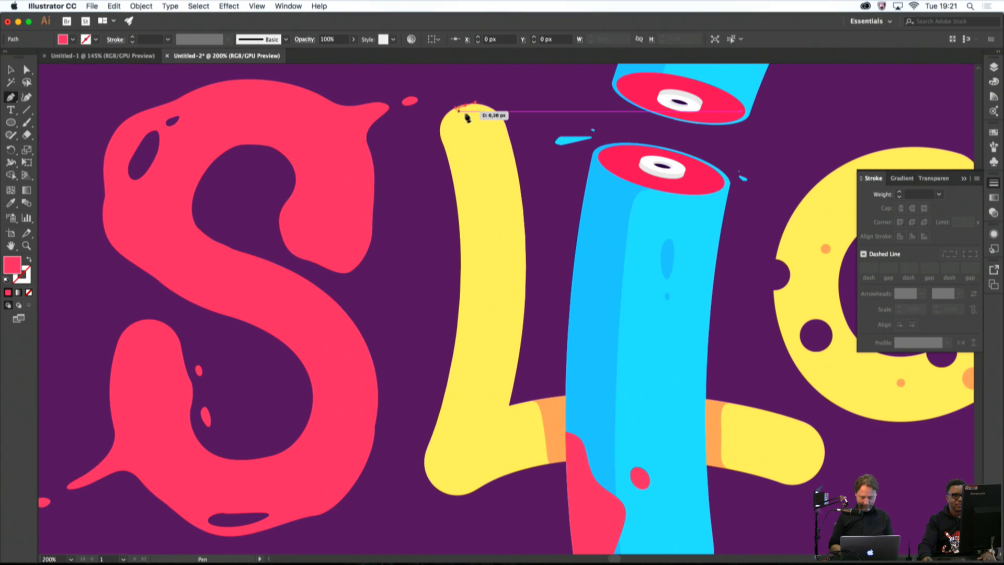
drag(467, 105, 452, 109)
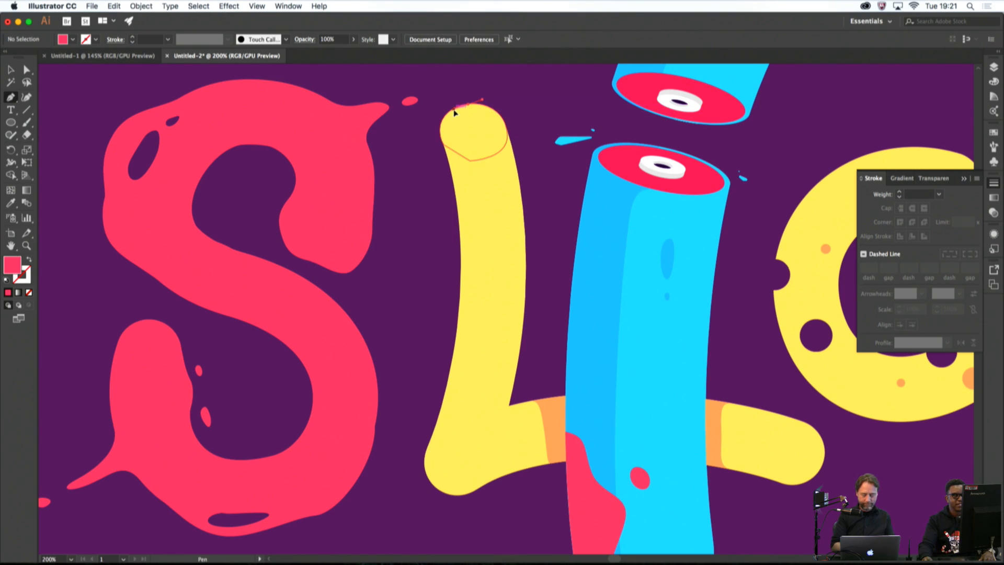
drag(475, 168, 478, 204)
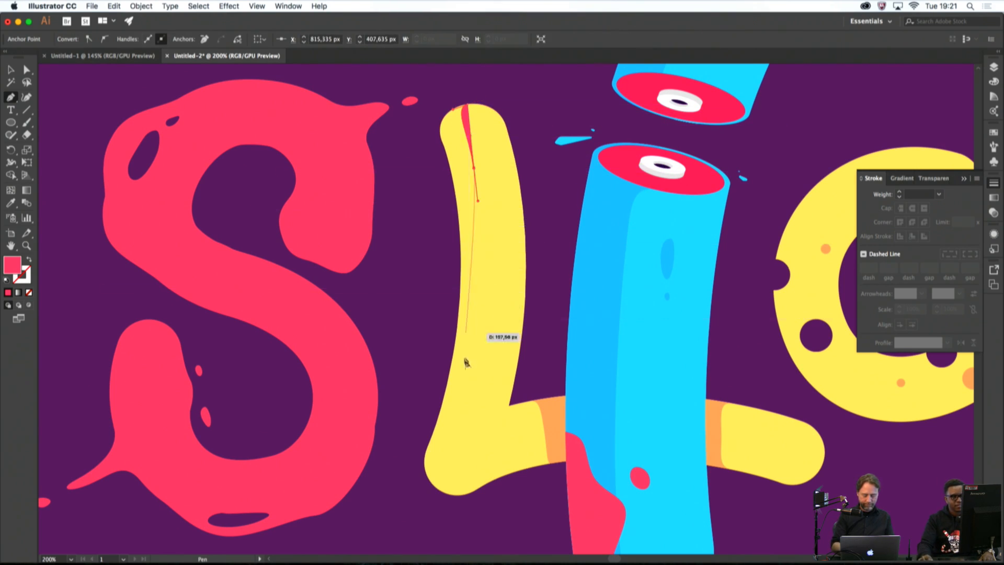
drag(474, 383, 460, 437)
drag(458, 495, 464, 478)
key(super+w)
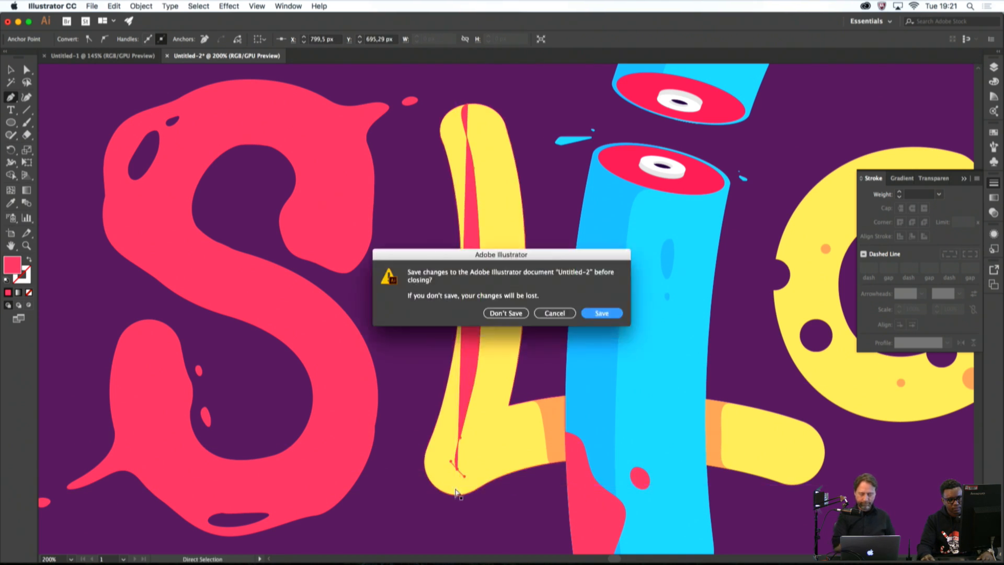
click(555, 313)
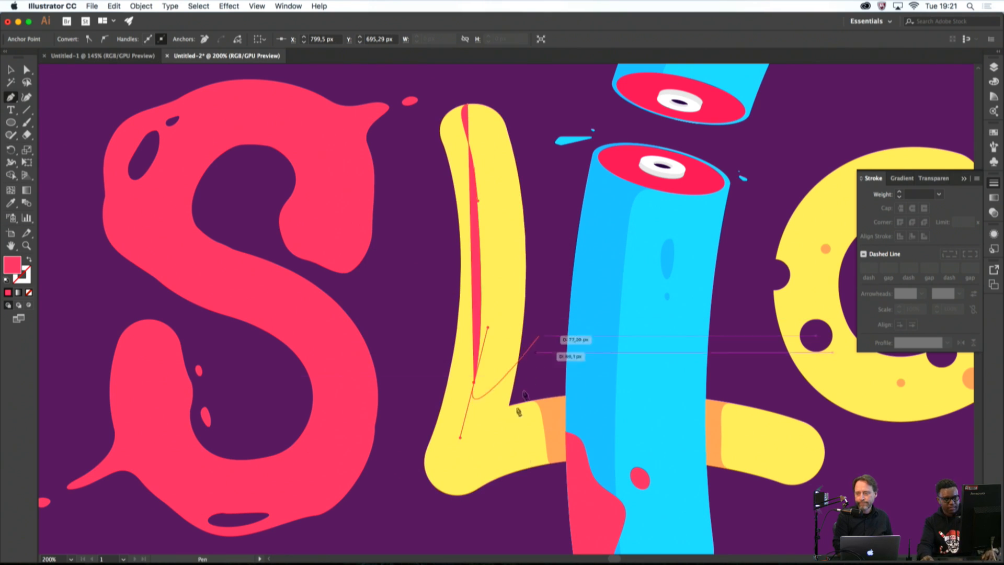
drag(454, 494, 409, 500)
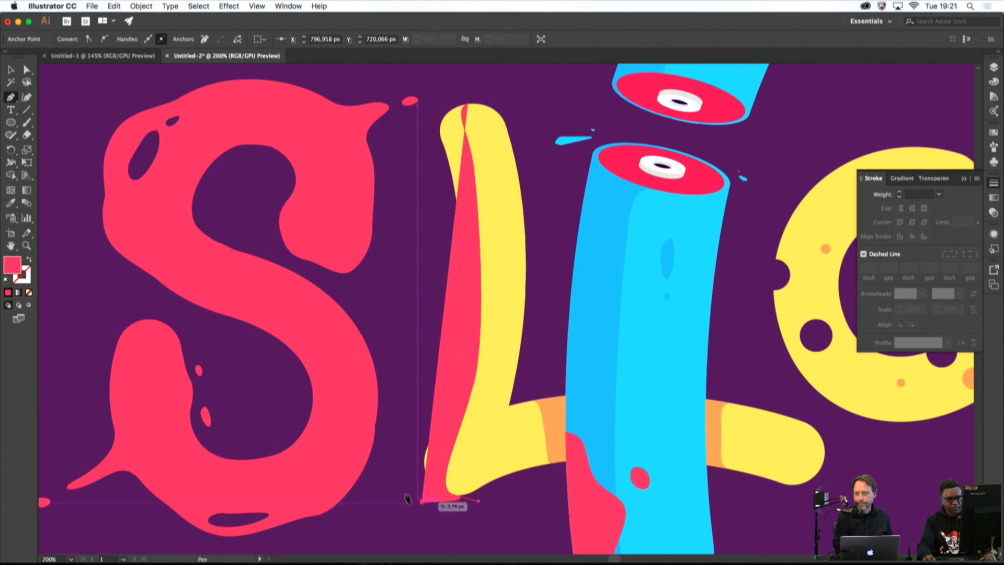
Close the pink Pen shape by routing its outline around the outside of the L's left edge back to the top
click(396, 472)
click(392, 444)
click(405, 400)
click(409, 213)
click(420, 140)
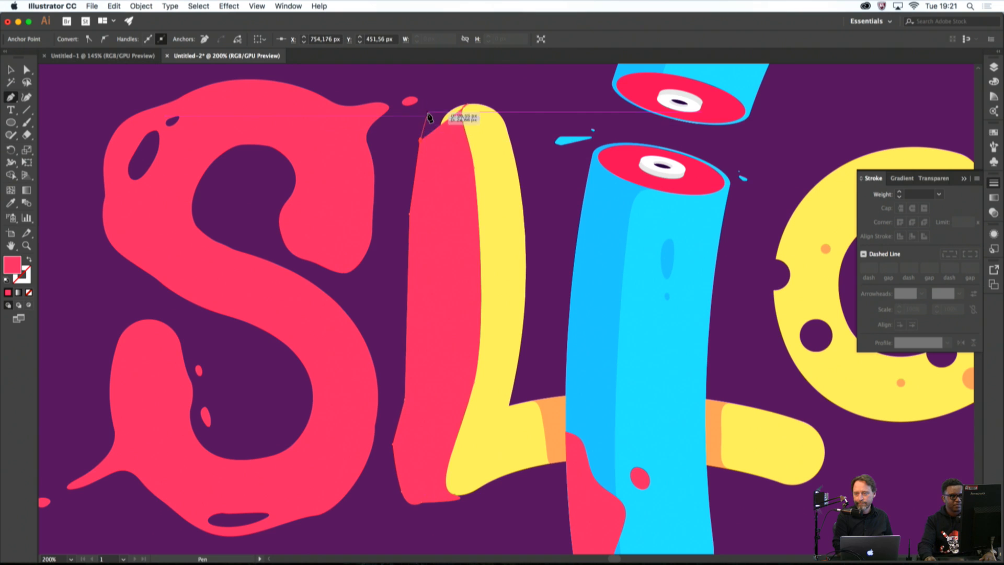
click(428, 111)
click(438, 102)
drag(464, 101, 484, 135)
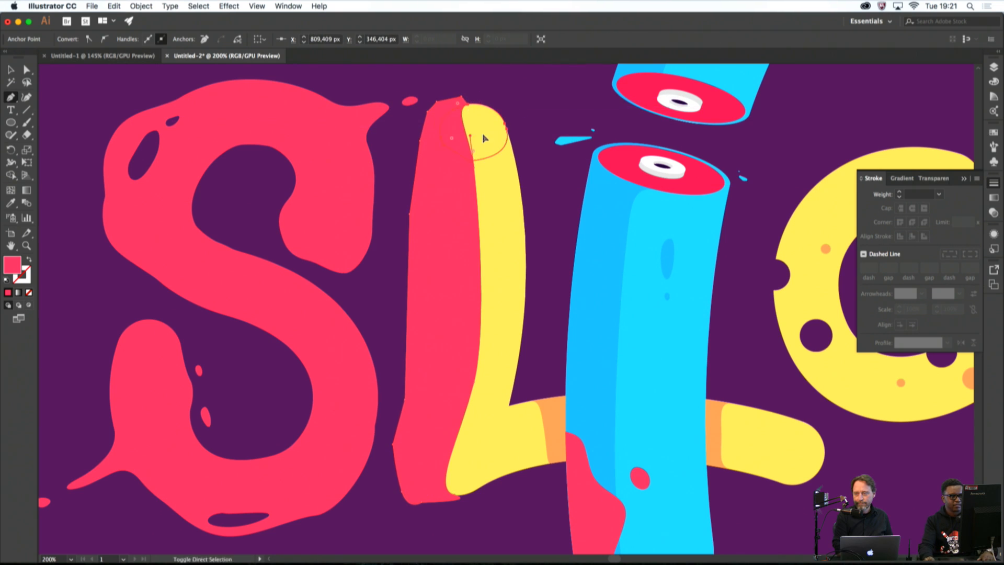
Trim away the part of the pink shape outside the L with the Shape Builder, leaving a strip along the stem's left side
shift+super+click(494, 187)
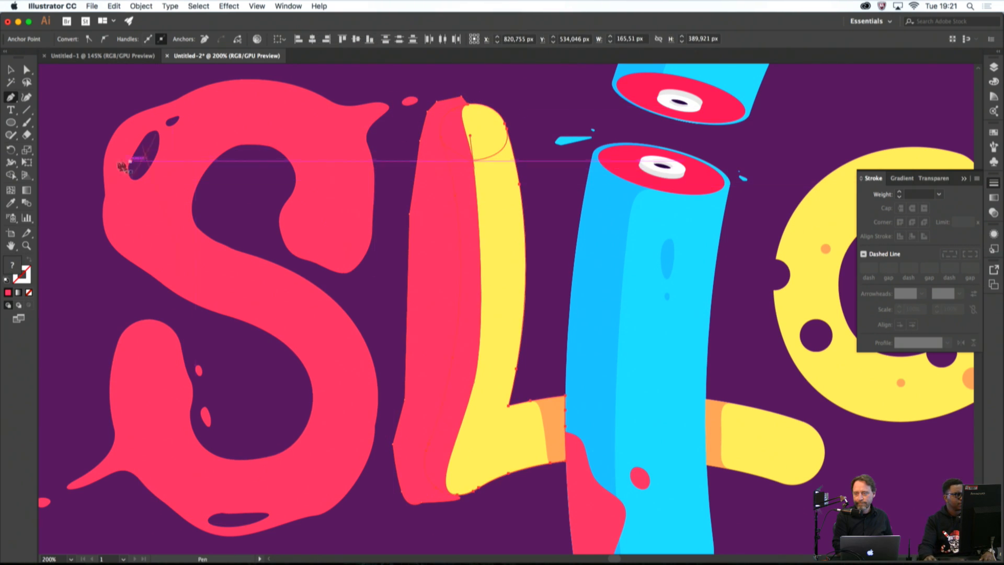
click(11, 175)
alt+click(430, 235)
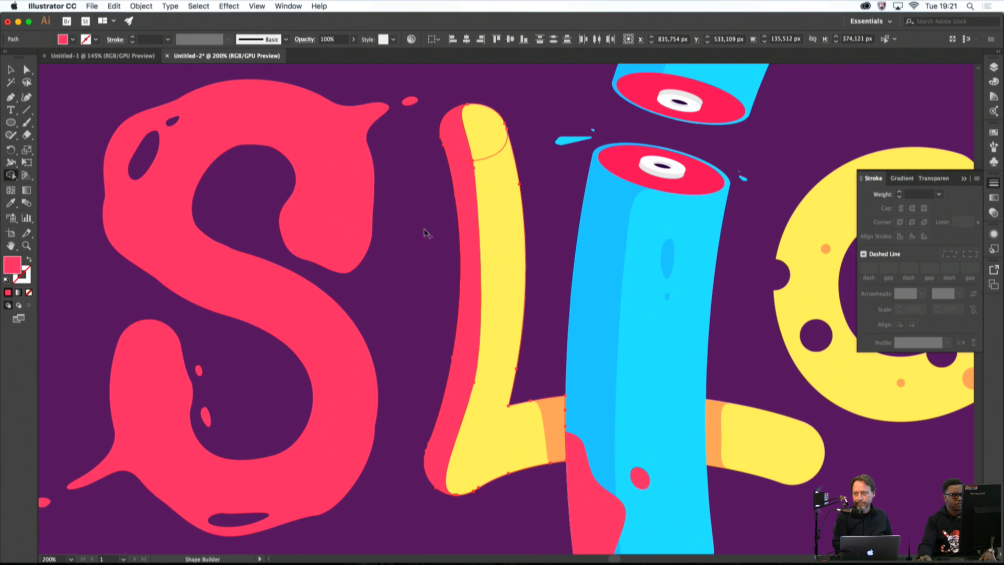
super+click(543, 179)
click(10, 69)
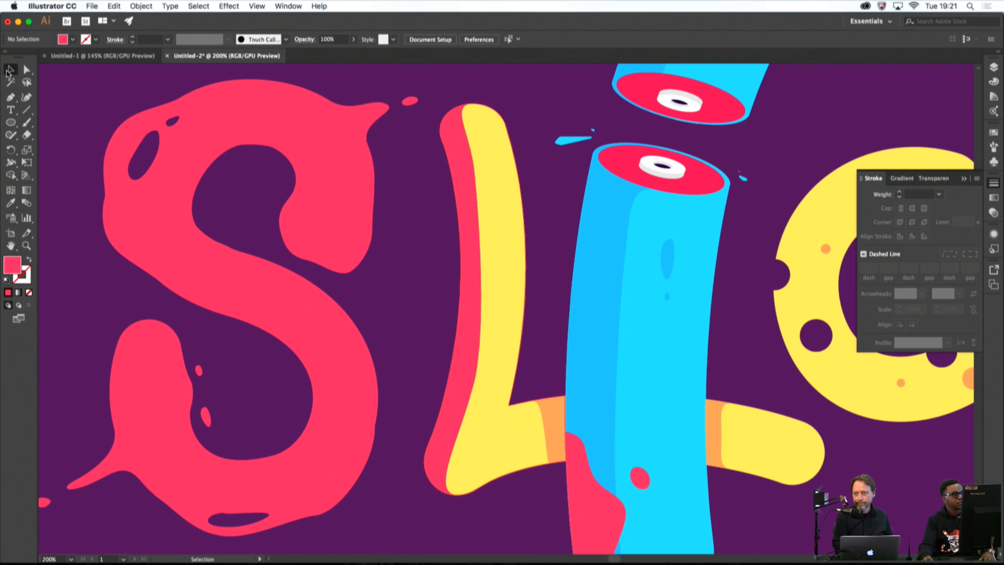
Fill the pink strip along the L's stem with the orange of the shading beside the blue letter using the Eyedropper
click(479, 283)
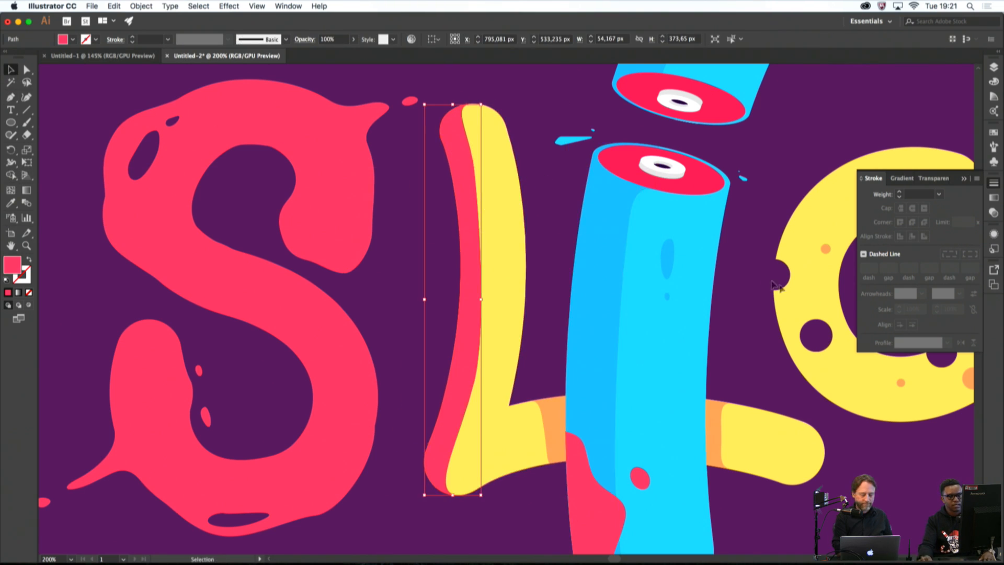
key(i)
click(723, 413)
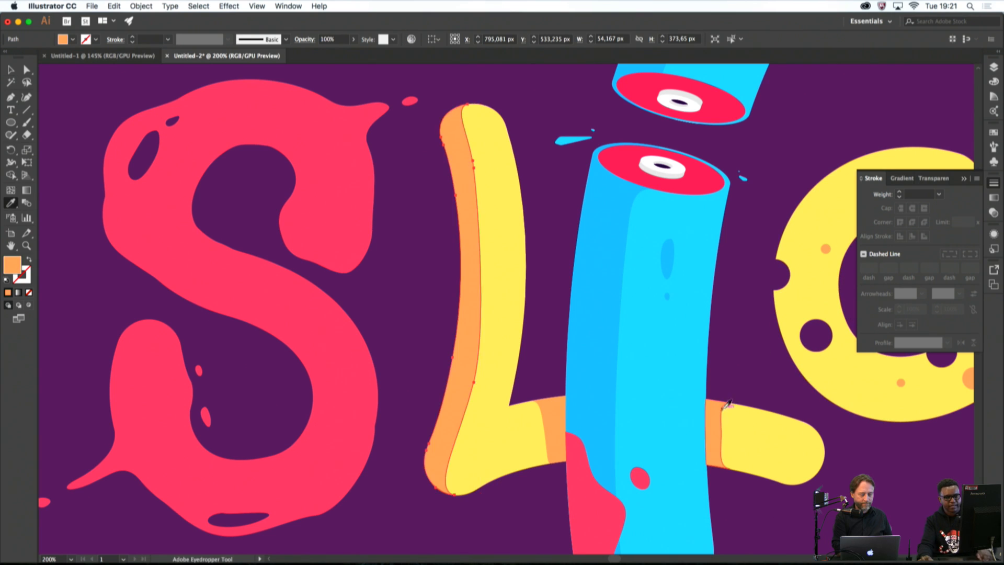
key(super+shift+a)
key(super+minus)
key(super+minus)
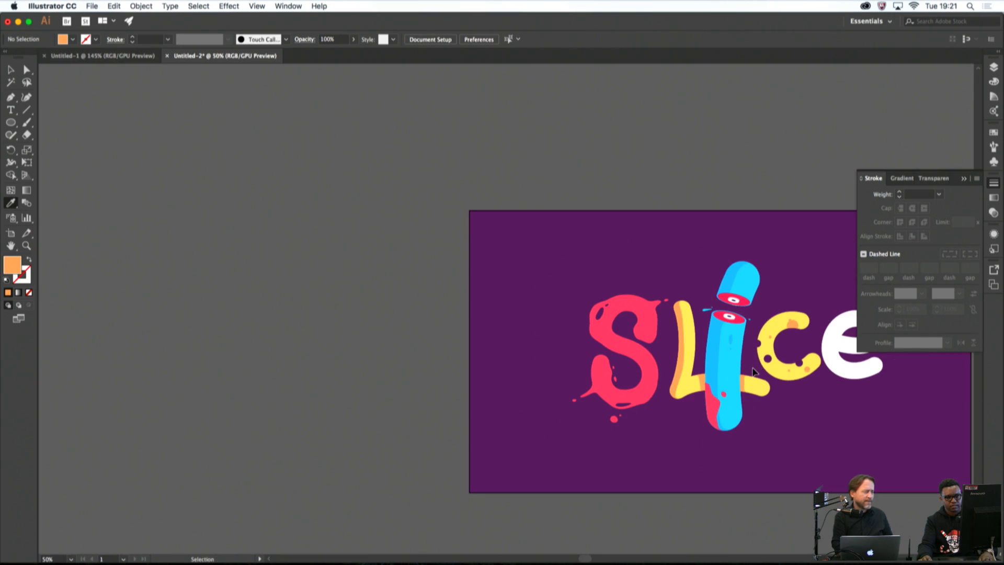
drag(817, 407, 709, 409)
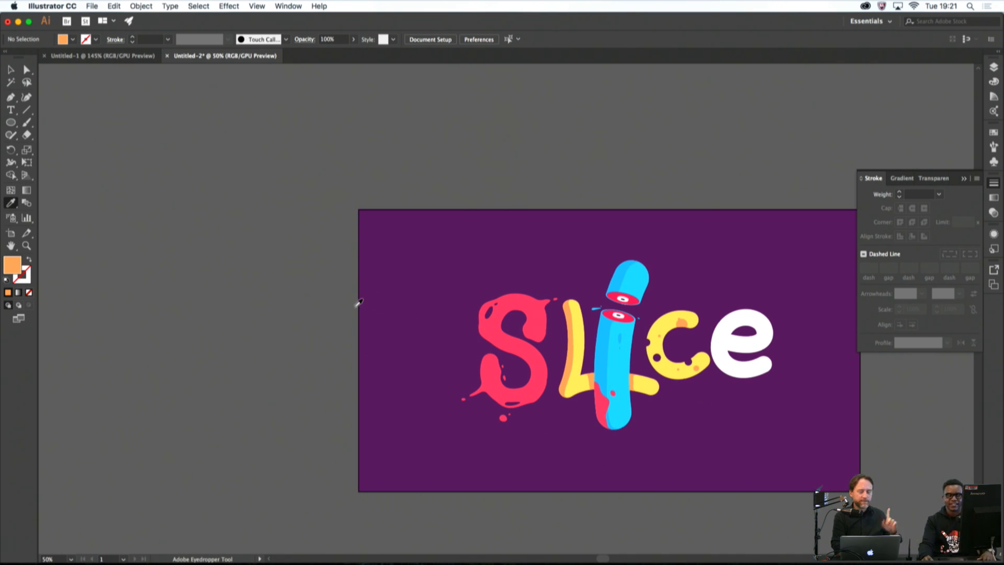
Draw a slim curved highlight about 18 px wide and 101 px tall along the outer edge of the S's upper end with the Pen tool
click(10, 97)
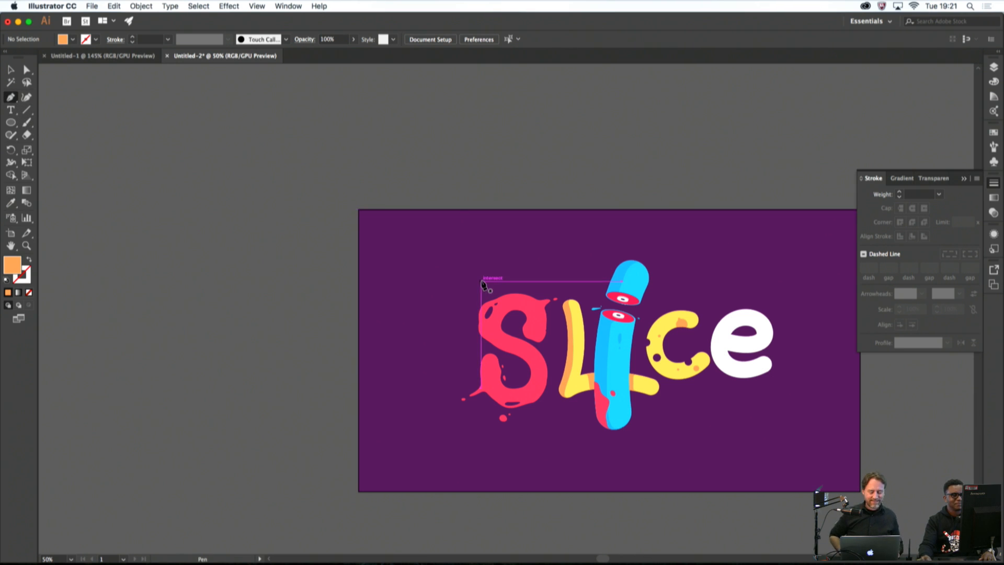
scroll(488, 320, up, 2)
scroll(488, 320, up, 1)
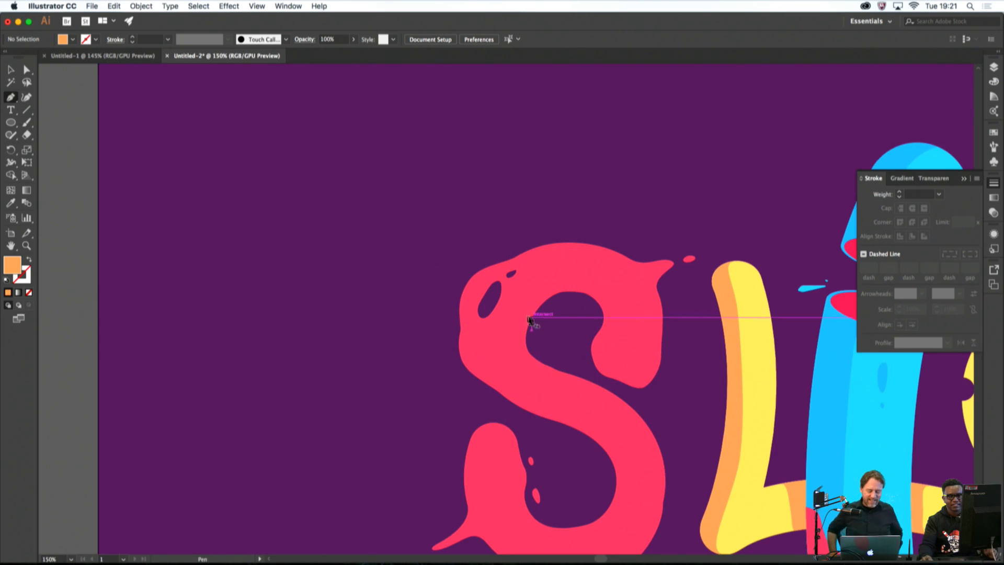
scroll(515, 298, up, 2)
drag(659, 305, 535, 238)
scroll(652, 247, up, 2)
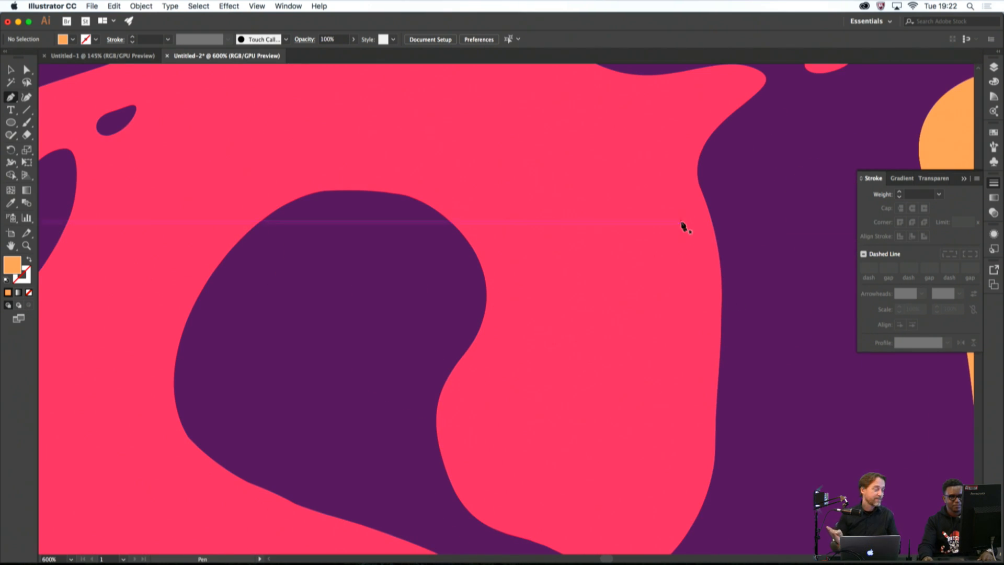
scroll(683, 209, down, 2)
click(669, 170)
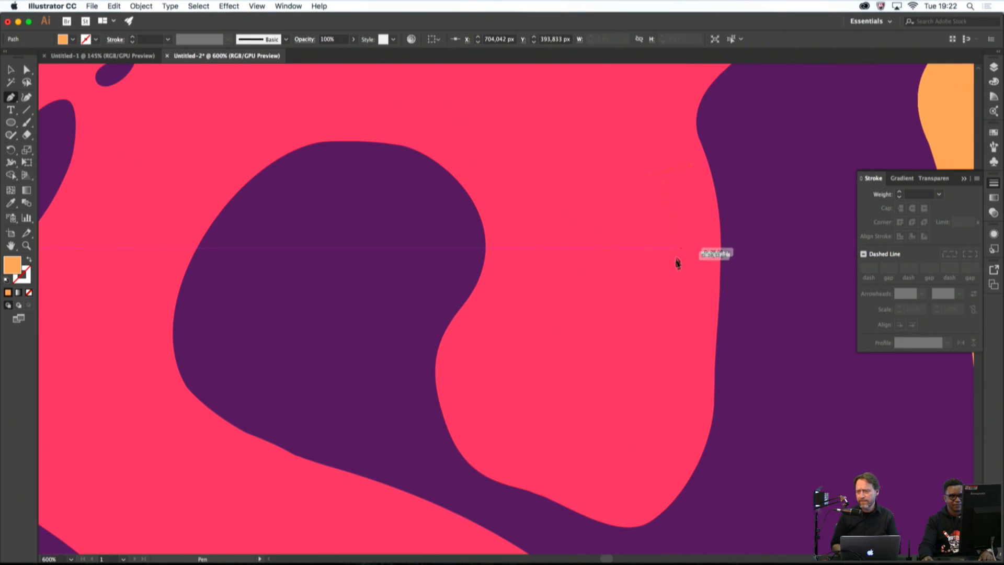
click(679, 365)
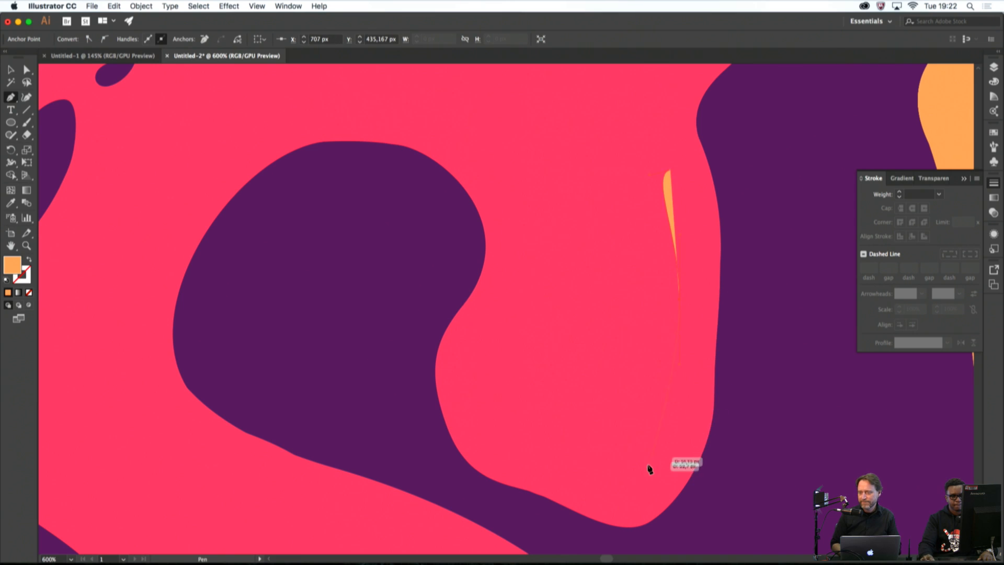
drag(649, 464, 701, 266)
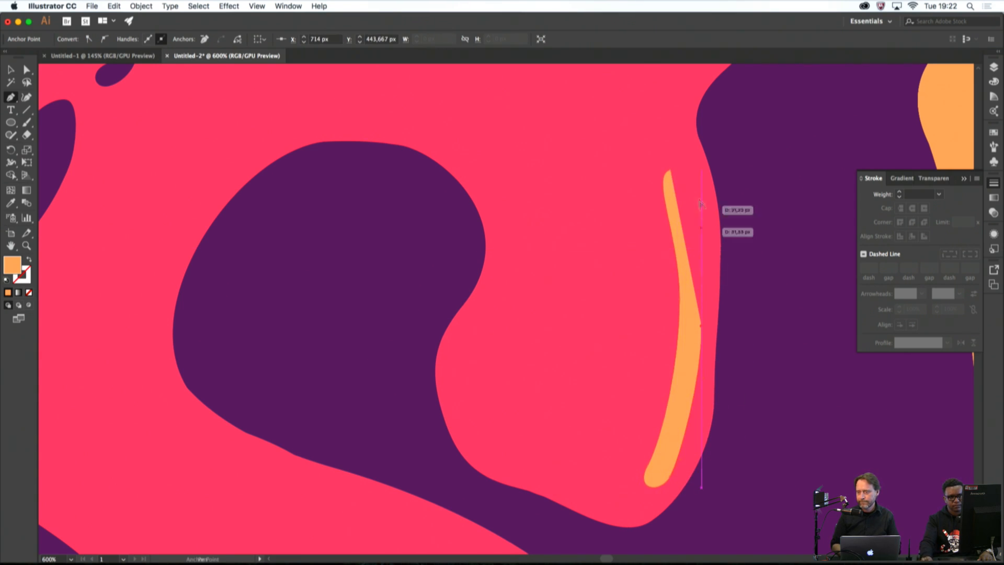
drag(691, 201, 659, 172)
key(super+shift+a)
Change the fill of the slim highlight on the S's upper end from the orange to white
scroll(729, 212, down, 6)
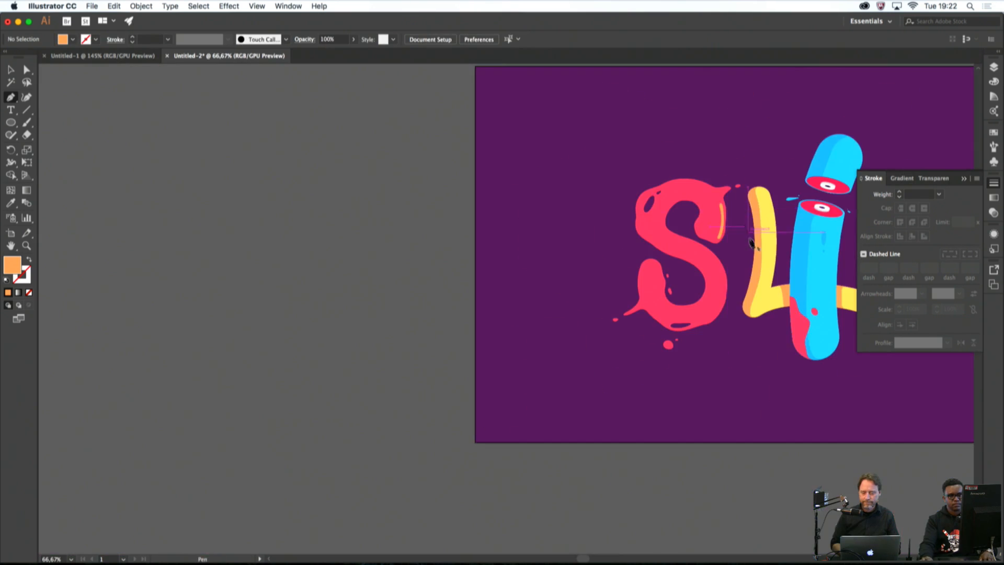
scroll(738, 238, up, 2)
super+click(707, 232)
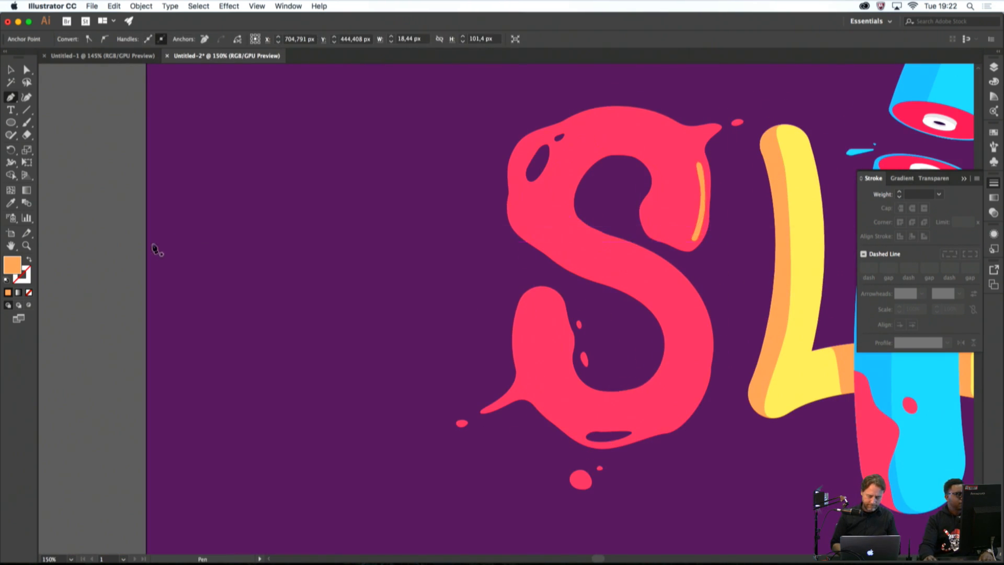
double_click(12, 265)
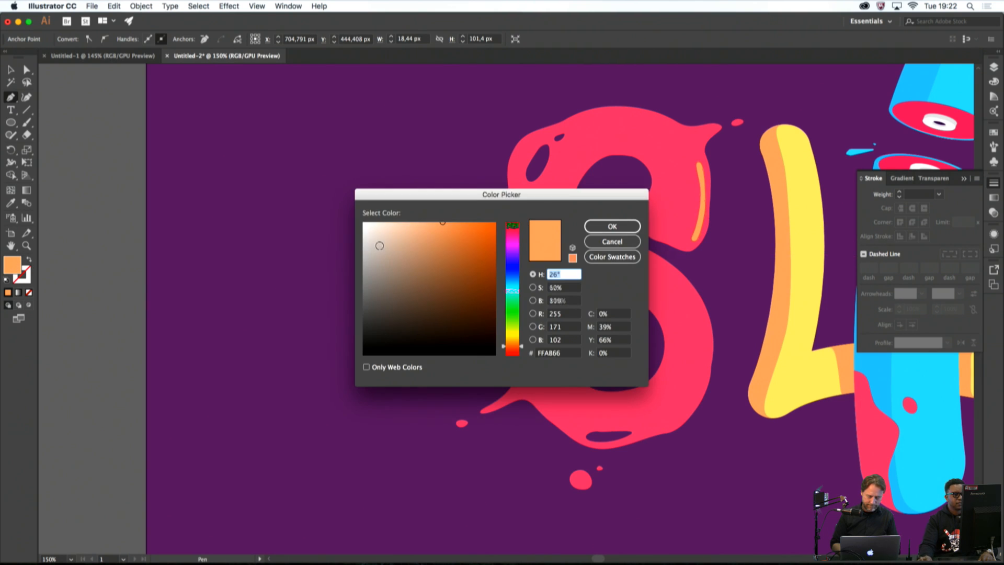
key(Return)
super+click(394, 231)
Draw a small white dot about 4 px wide just above the top of the slim highlight with the Pen tool
scroll(388, 236, down, 2)
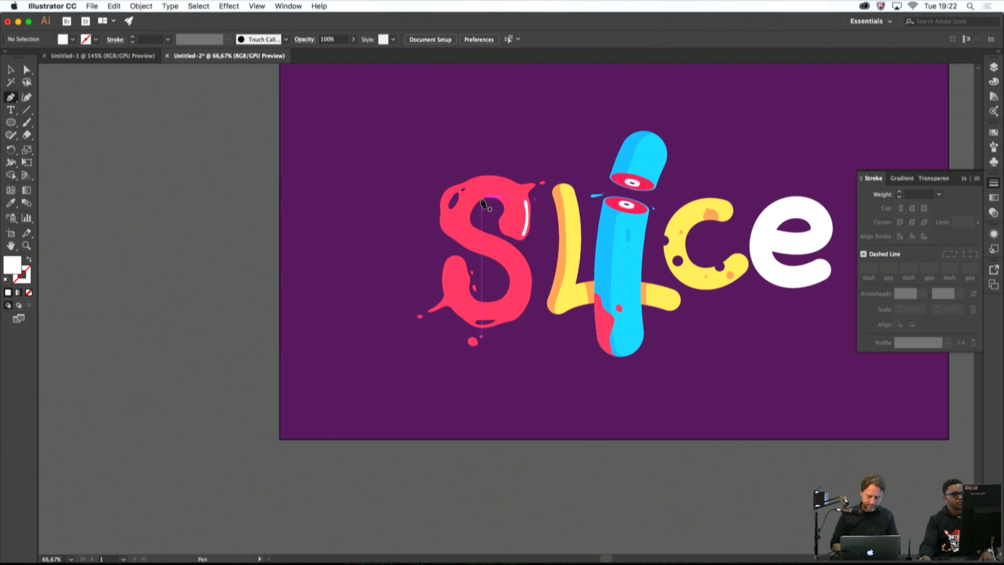
scroll(491, 196, up, 8)
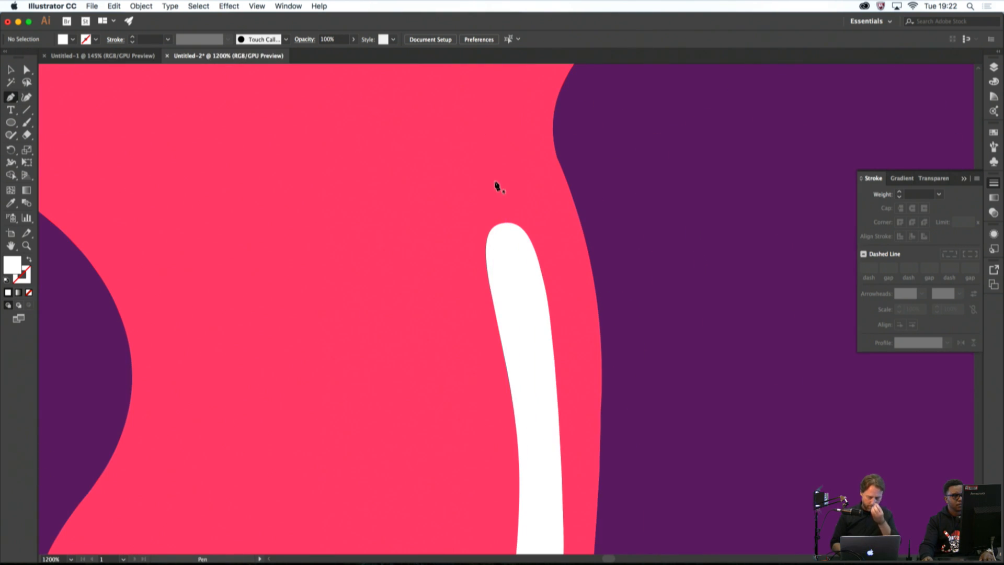
mouse_move(478, 179)
mouse_down()
mouse_move(518, 200)
mouse_move(478, 175)
mouse_up()
key(super+shift+a)
key(super+1)
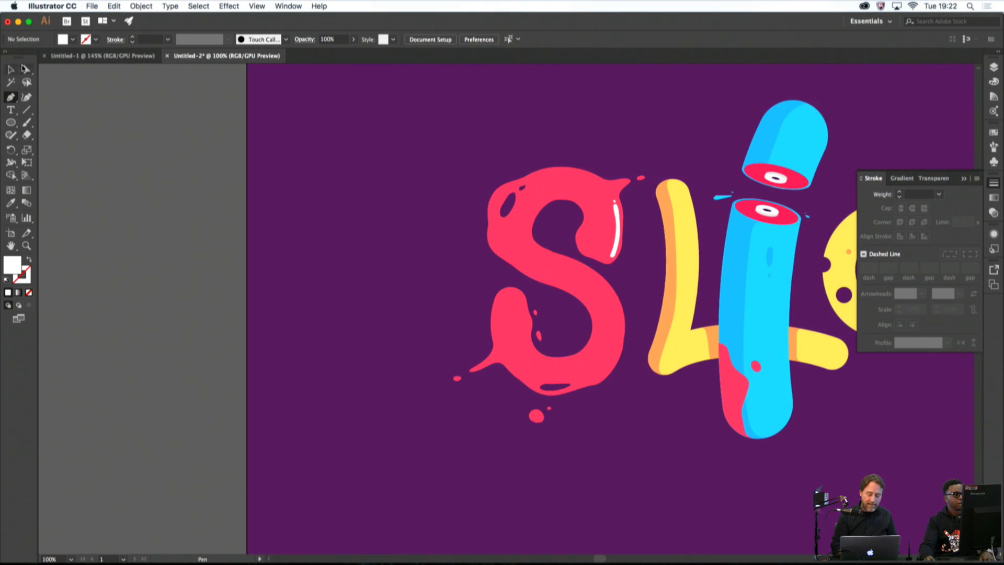
Slim the white highlight by moving the middle and lower anchor points of its inner edge inward with Direct Selection
click(24, 69)
drag(622, 215, 443, 176)
scroll(442, 176, up, 2)
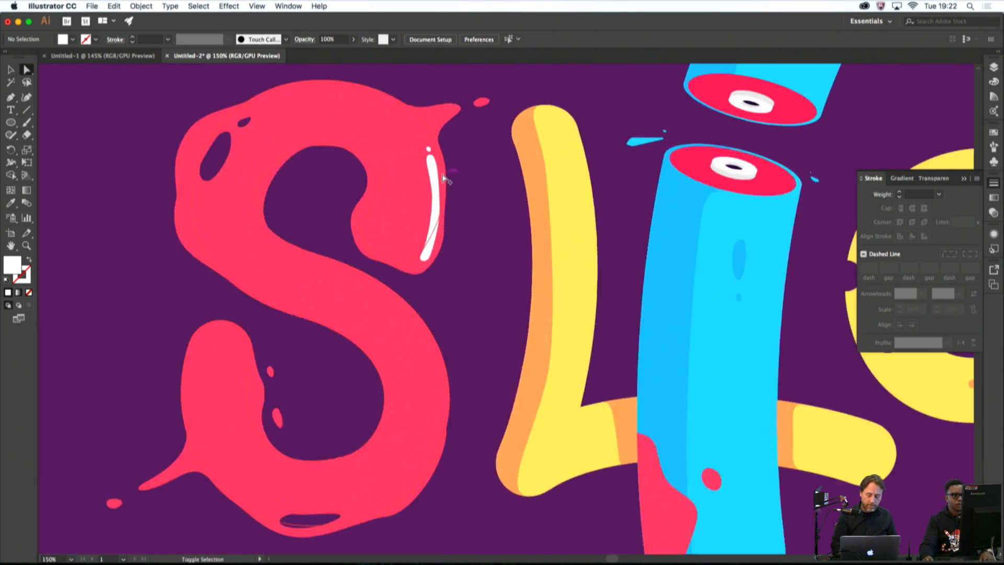
scroll(443, 178, up, 4)
click(407, 162)
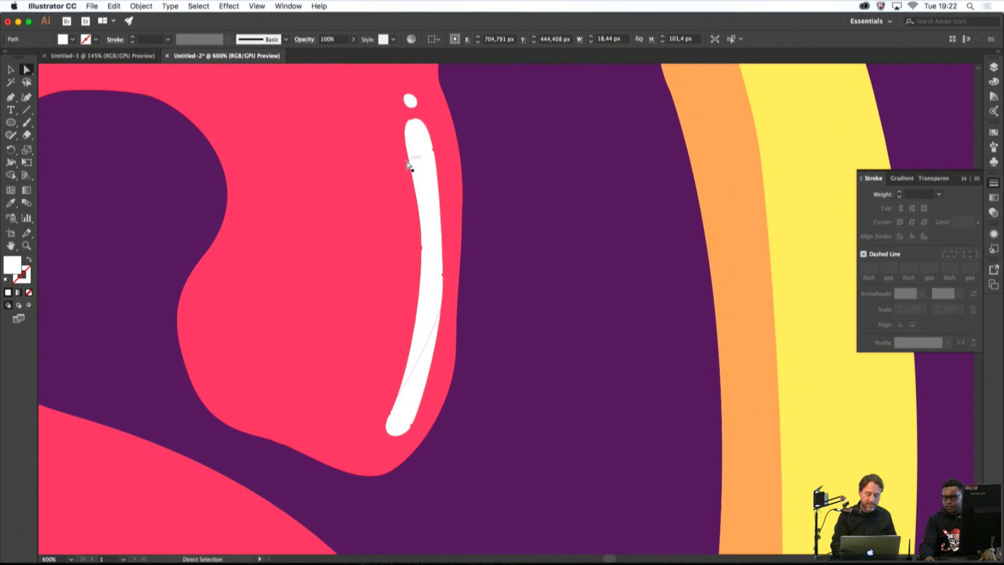
drag(422, 252, 430, 256)
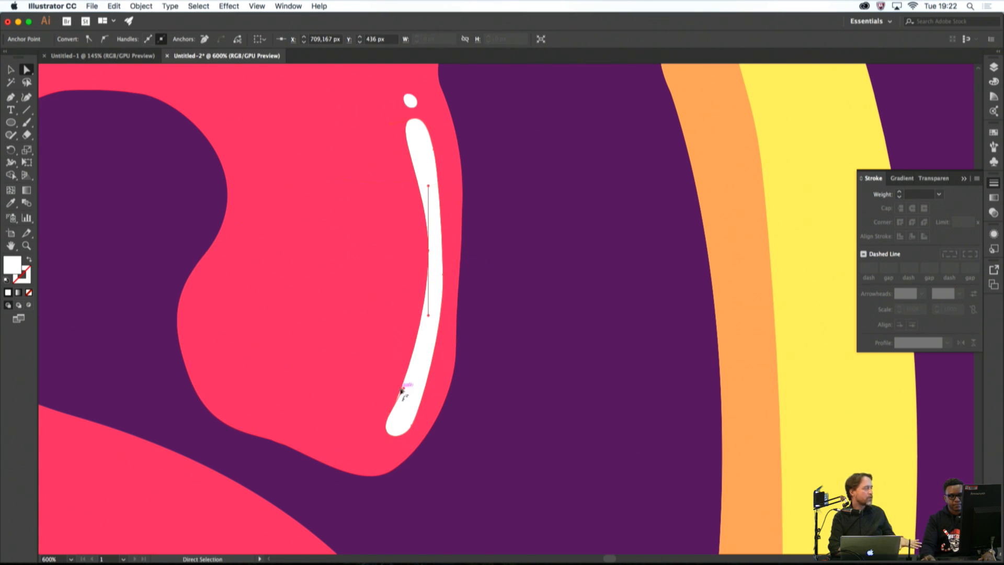
drag(402, 389, 399, 418)
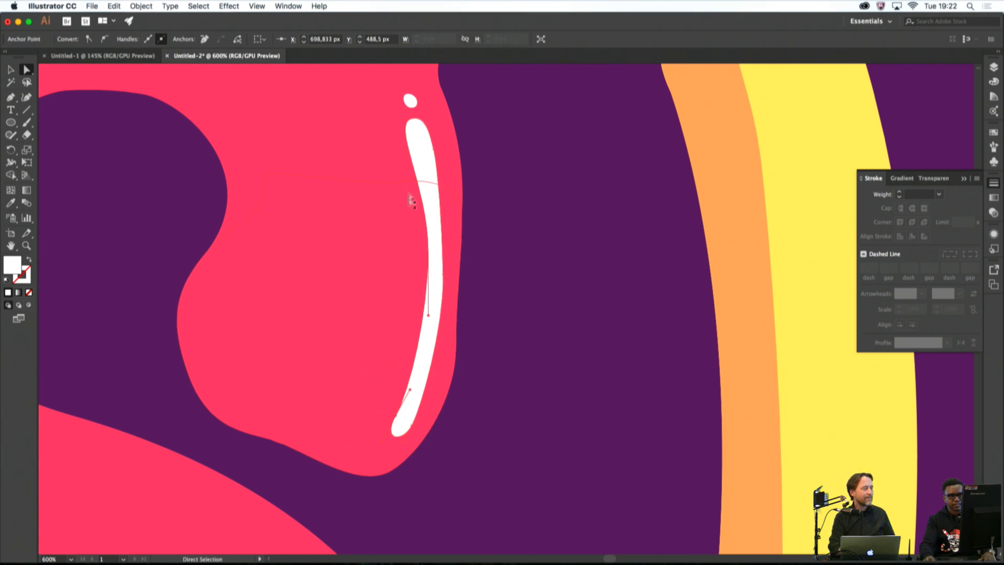
click(420, 199)
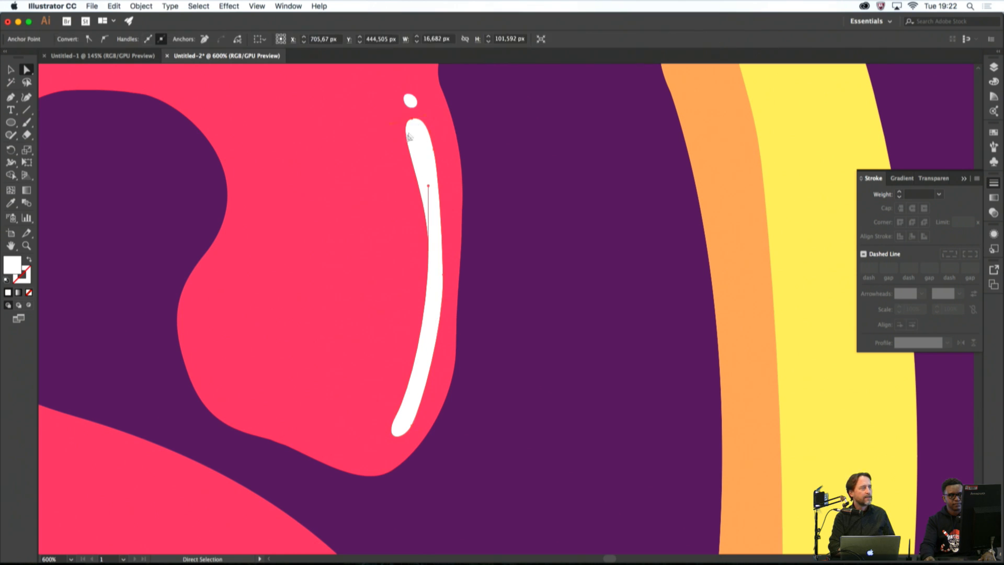
Smooth the upper part of the highlight's inner edge by extending the upper handle of its middle anchor, keeping the document open
drag(430, 186, 430, 181)
key(super+w)
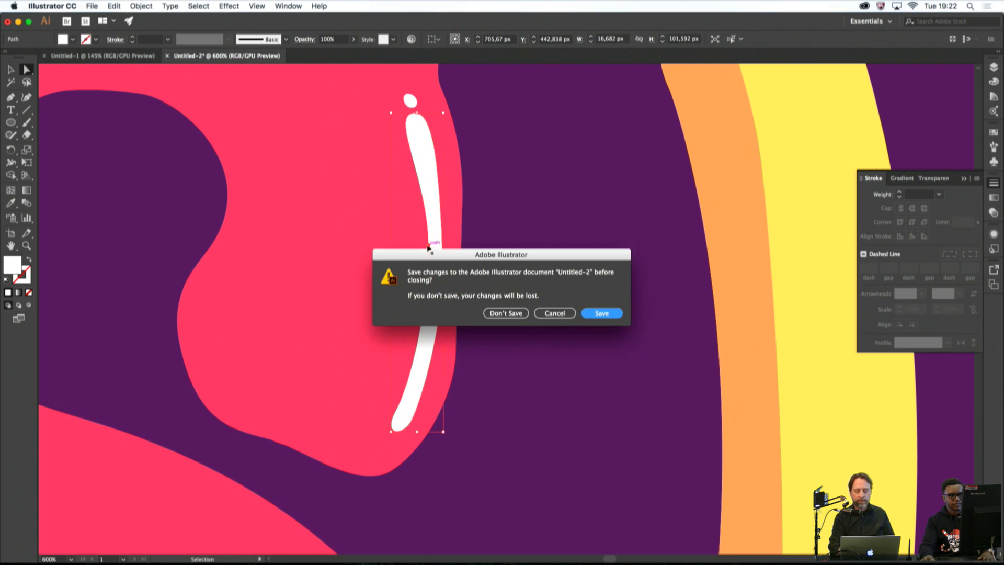
click(549, 314)
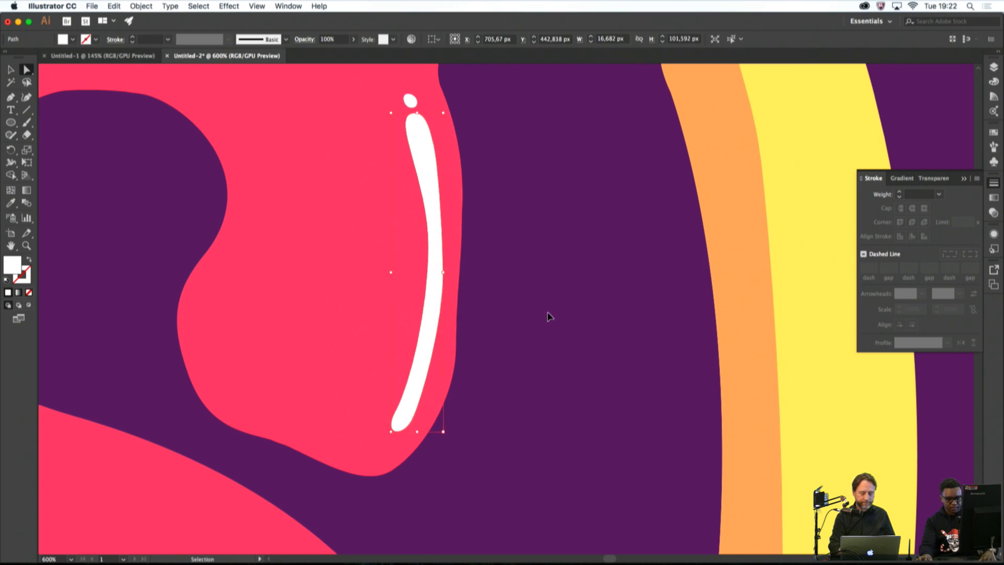
click(429, 252)
drag(429, 187, 429, 155)
click(501, 189)
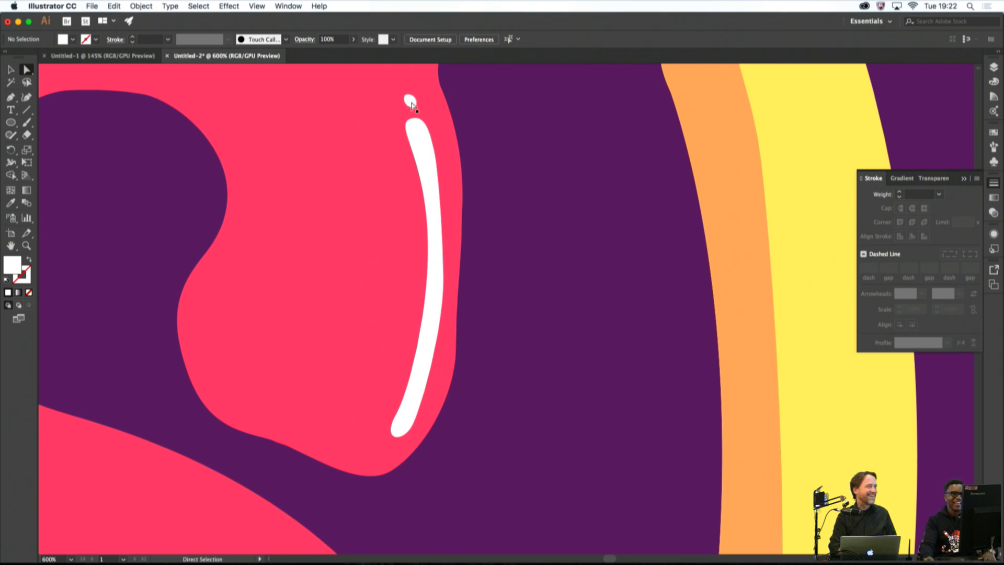
Enlarge the small white dot above the slim highlight on the S
click(10, 69)
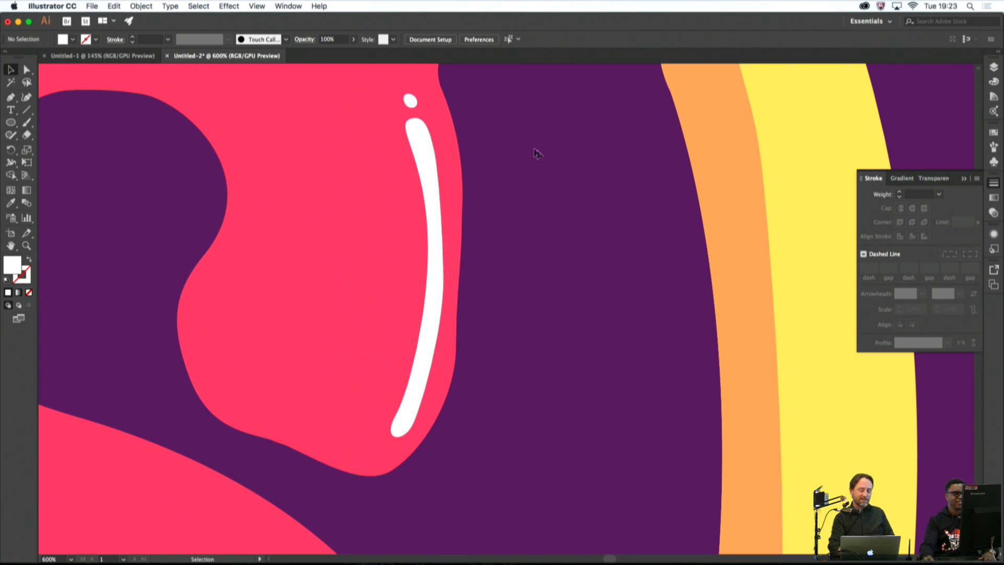
scroll(536, 153, left, 5)
scroll(536, 153, up, 3)
click(593, 178)
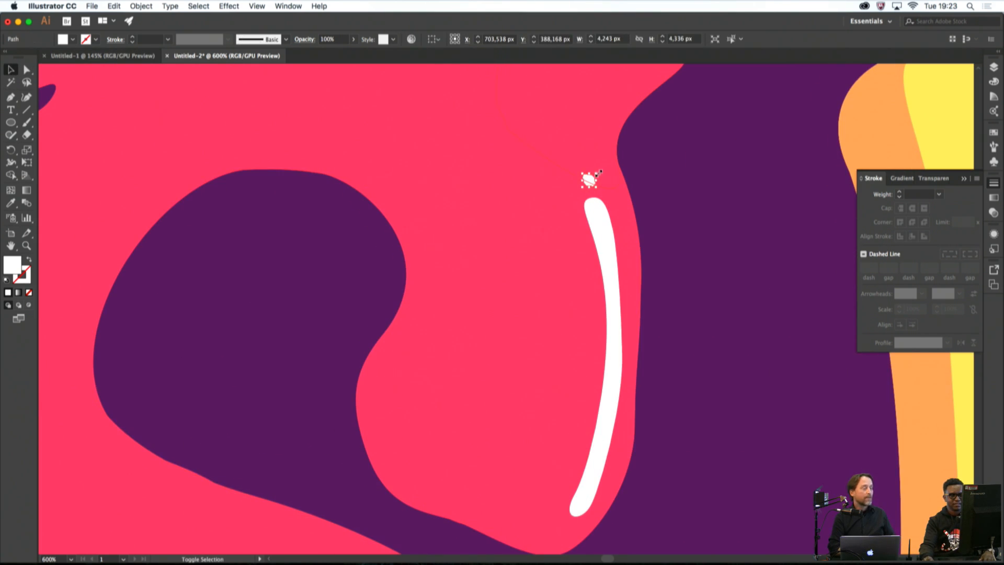
mouse_move(599, 172)
mouse_down()
mouse_move(617, 166)
mouse_move(590, 178)
mouse_up()
click(640, 188)
scroll(652, 193, down, 3)
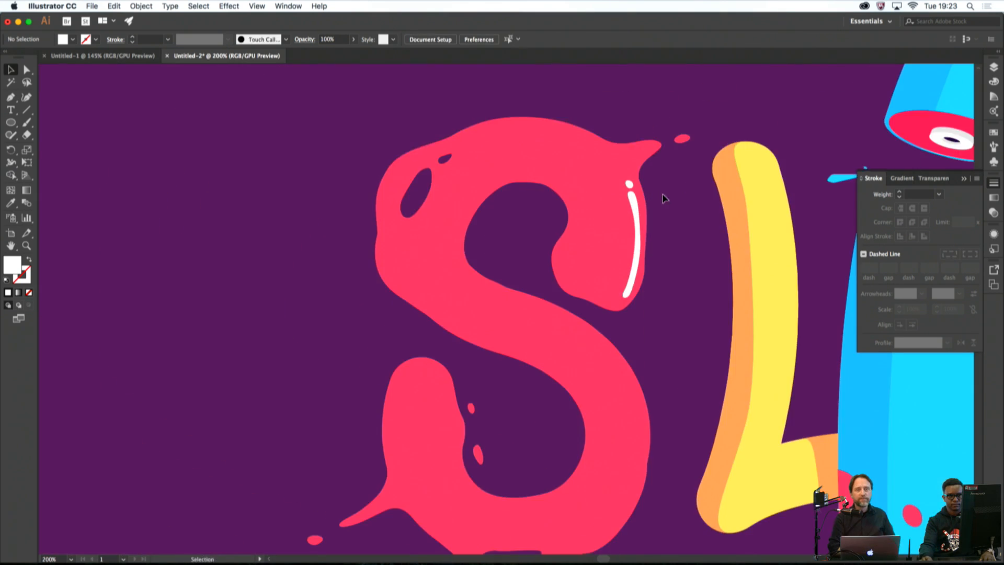
scroll(663, 197, down, 4)
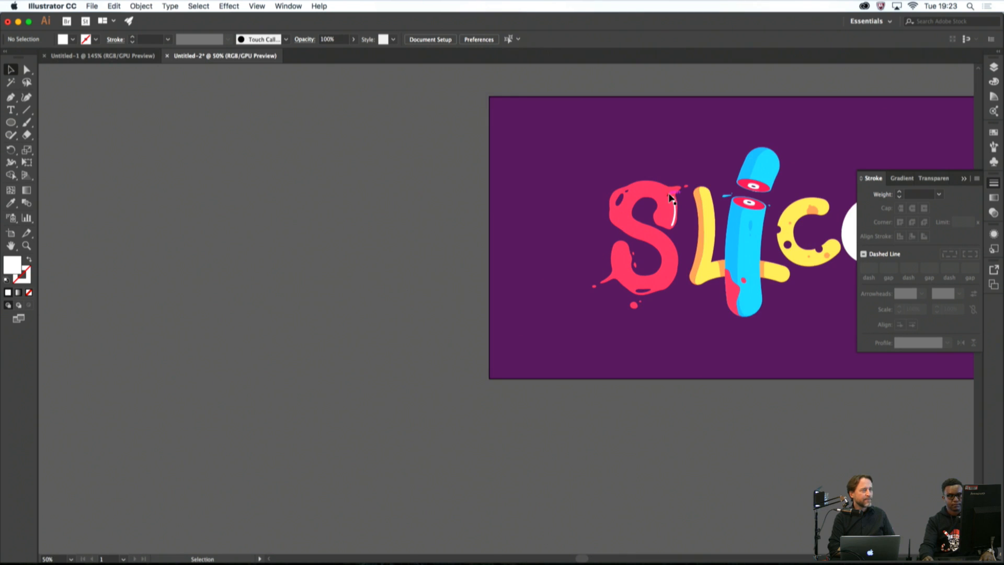
Move the white dot slightly upward to widen its gap from the slim highlight
scroll(671, 198, up, 8)
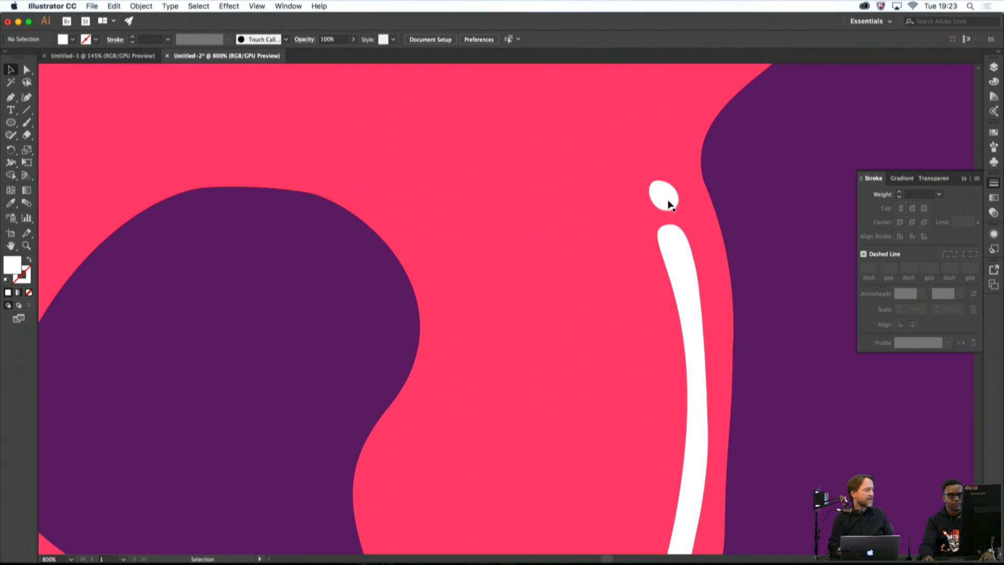
drag(670, 203, 663, 190)
scroll(728, 202, down, 7)
click(728, 201)
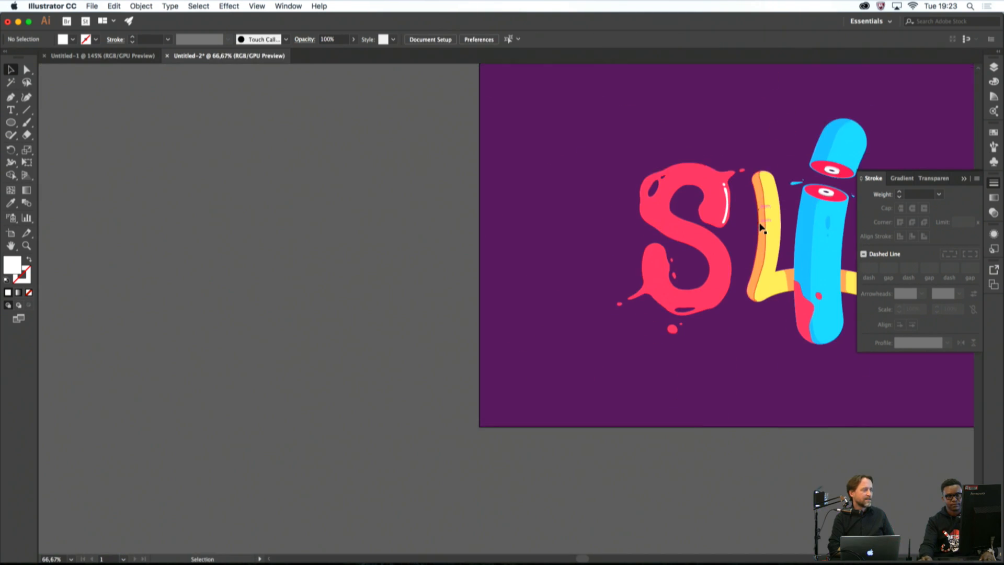
Draw a tapered white highlight with the Pen tool, curving from above the dot into the pointed splash at the S's upper end
scroll(761, 227, down, 2)
scroll(750, 221, up, 6)
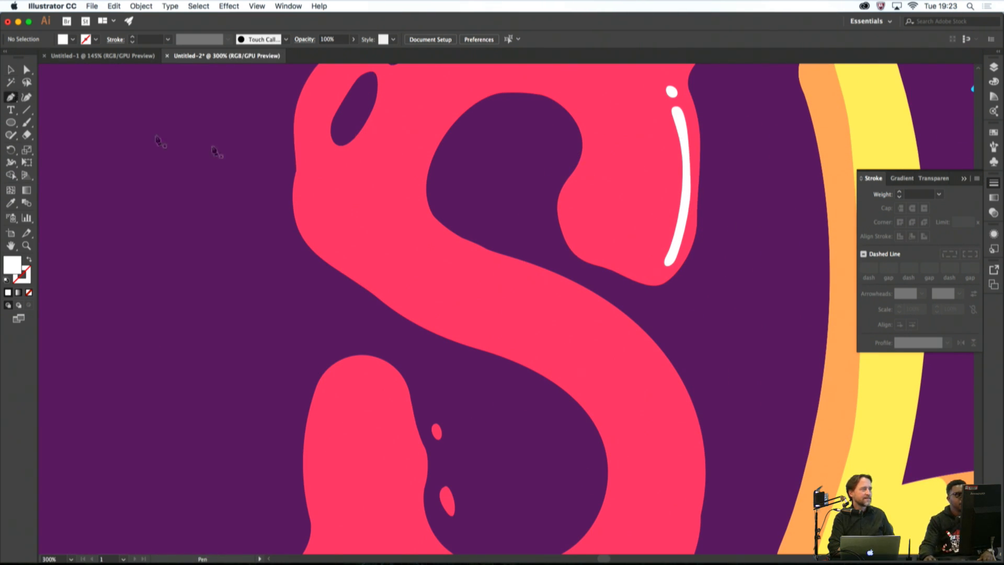
scroll(641, 157, up, 4)
scroll(641, 157, down, 6)
drag(703, 127, 628, 201)
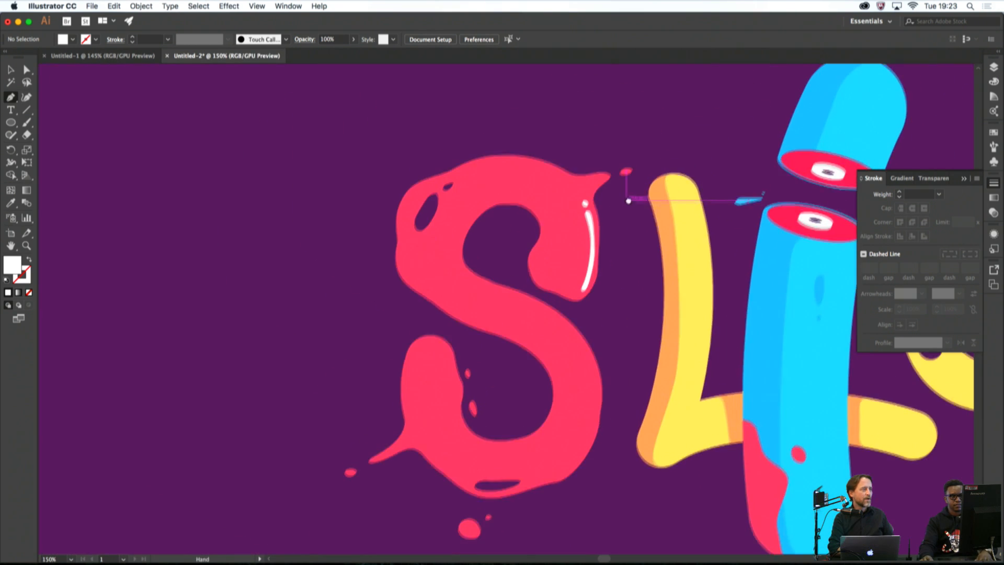
scroll(594, 200, up, 4)
scroll(594, 224, up, 2)
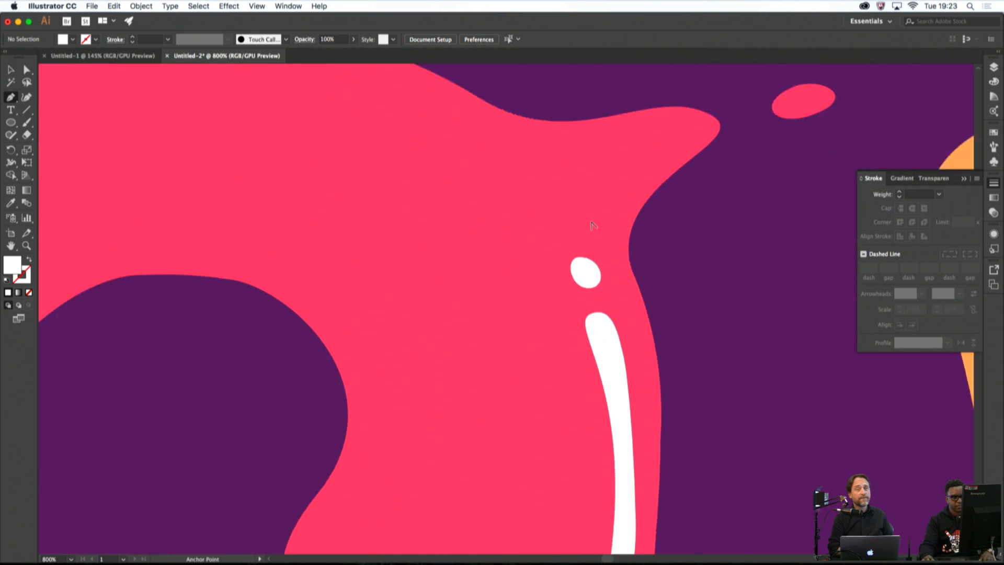
mouse_move(577, 225)
mouse_down()
mouse_move(638, 192)
mouse_move(584, 230)
mouse_up()
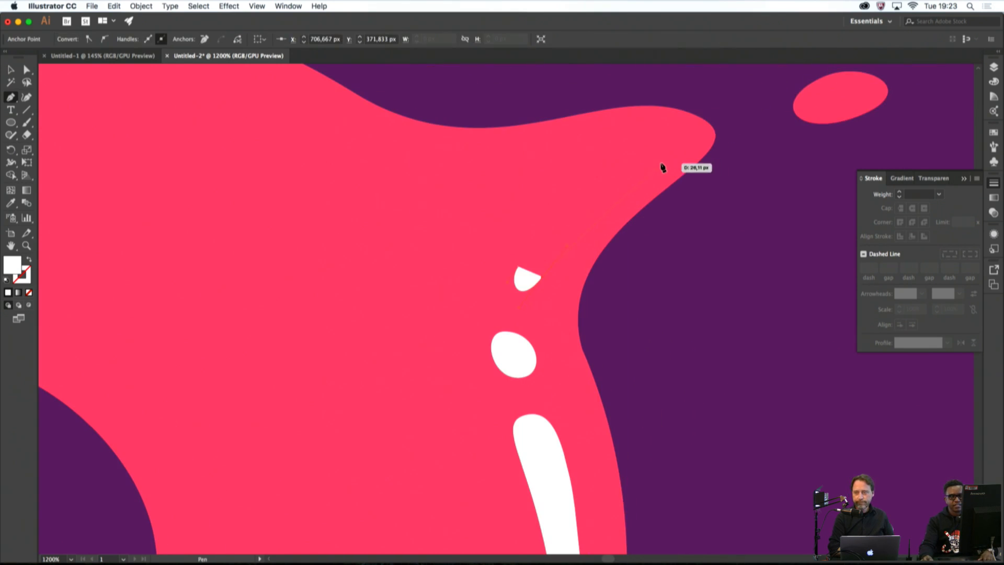
drag(687, 142, 662, 142)
drag(582, 213, 561, 233)
drag(519, 267, 519, 285)
super+click(614, 297)
scroll(622, 290, down, 8)
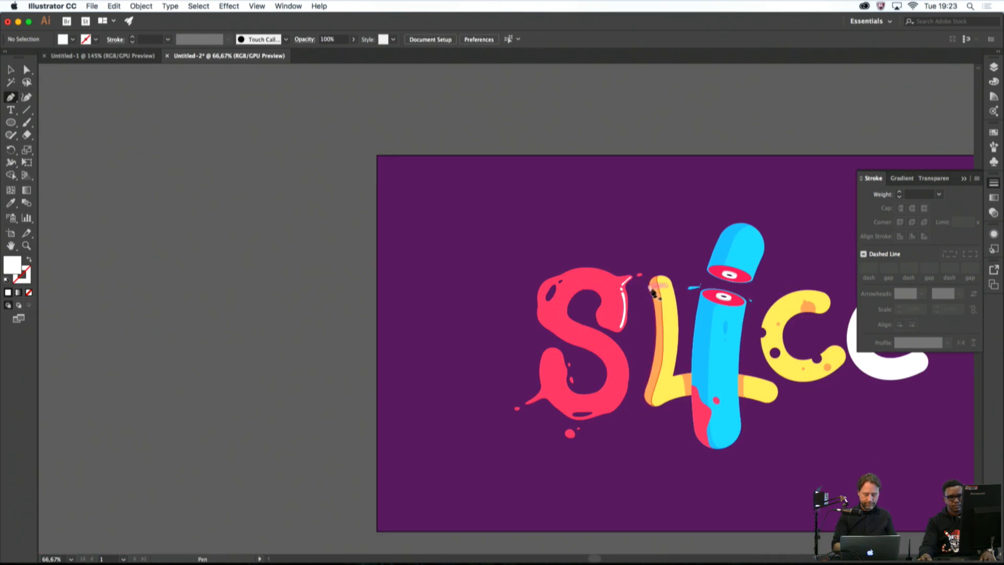
Draw a long tapered white highlight with the Pen tool along the outer edge of the S's middle-to-lower curve
drag(651, 283, 632, 195)
scroll(581, 255, up, 2)
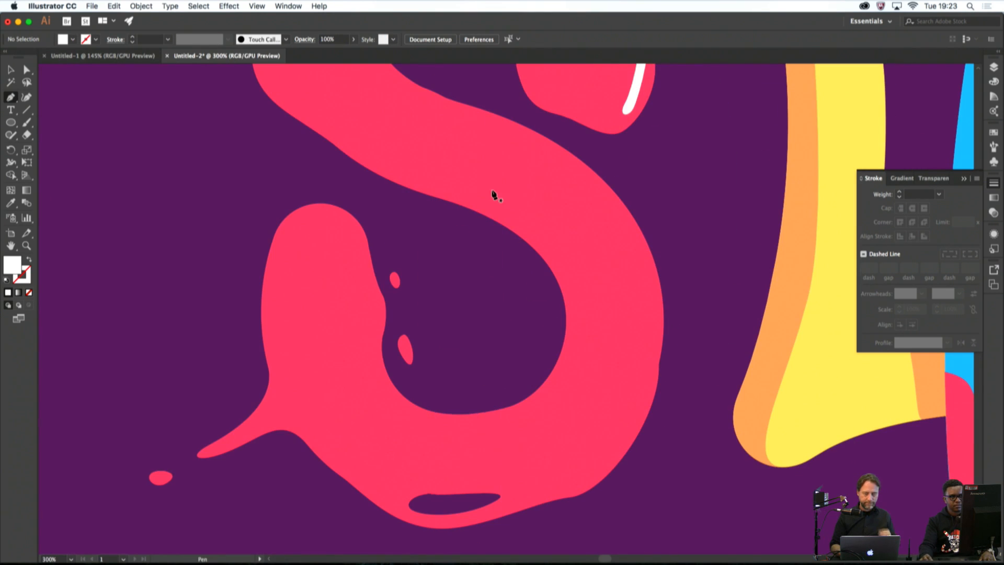
click(475, 127)
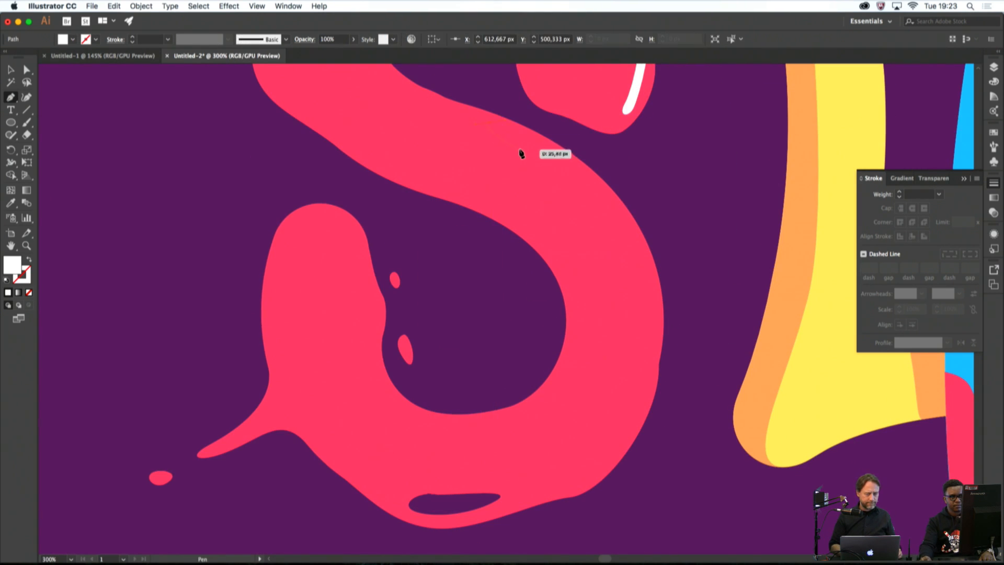
drag(585, 190, 647, 349)
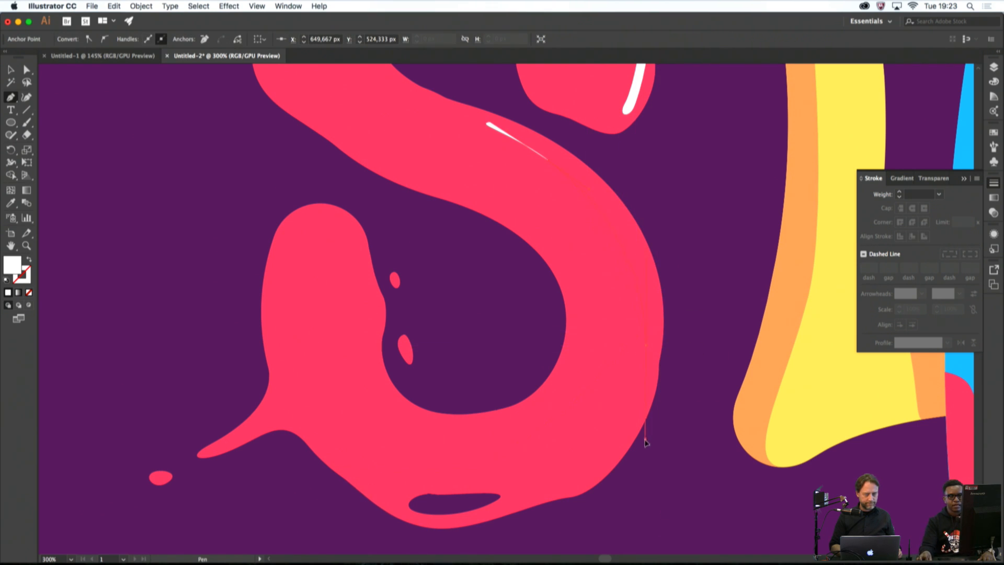
drag(645, 445, 645, 446)
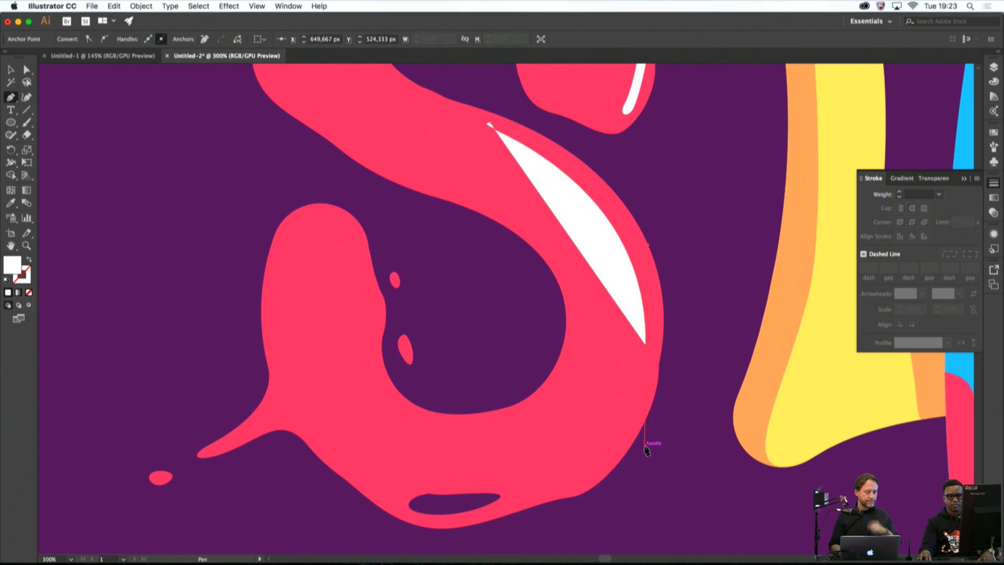
click(647, 349)
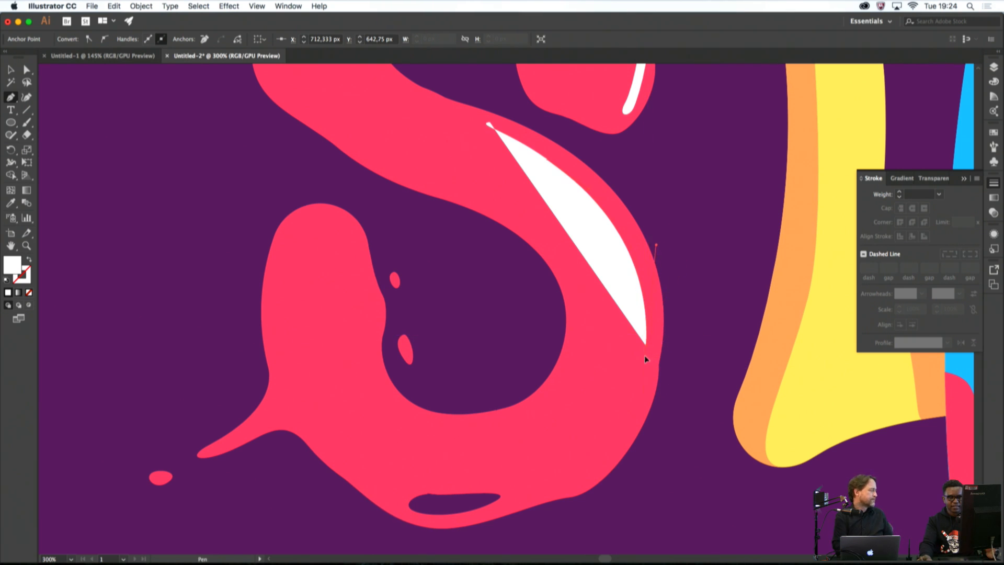
drag(645, 367, 656, 332)
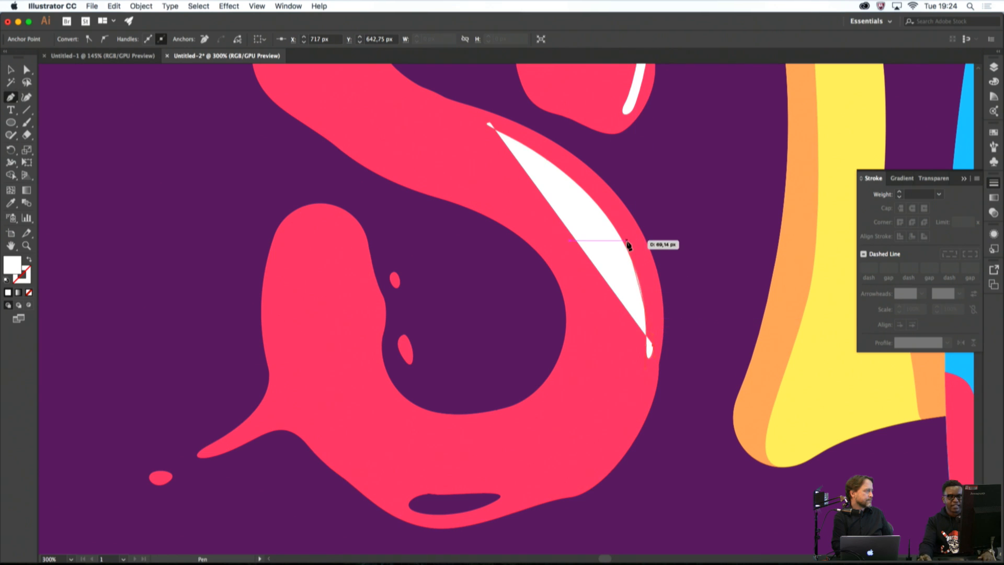
drag(630, 233, 601, 197)
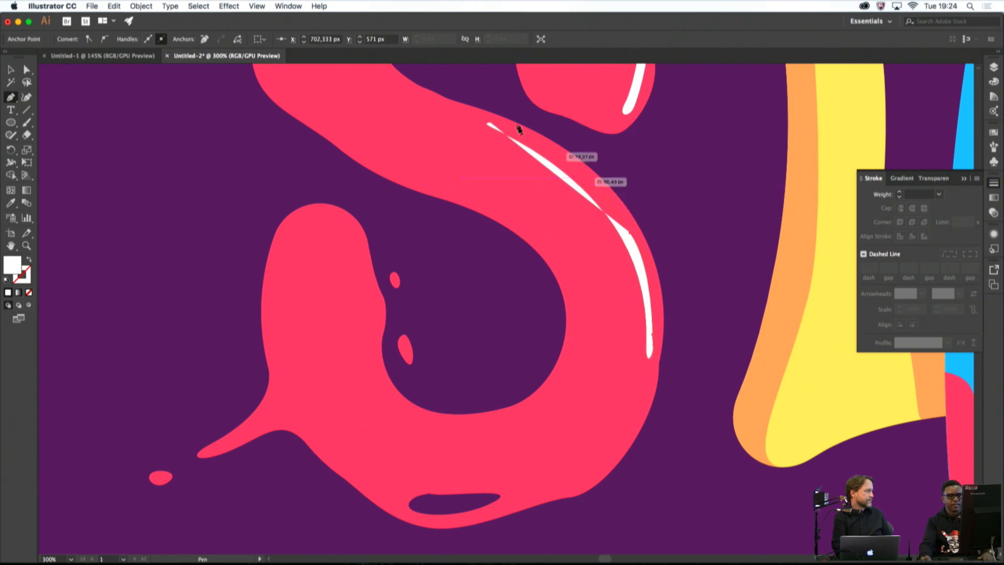
drag(499, 125, 485, 130)
super+click(612, 157)
Draw a tiny white oval highlight just beyond the upper end of the long highlight on the S's middle curve
scroll(615, 159, down, 6)
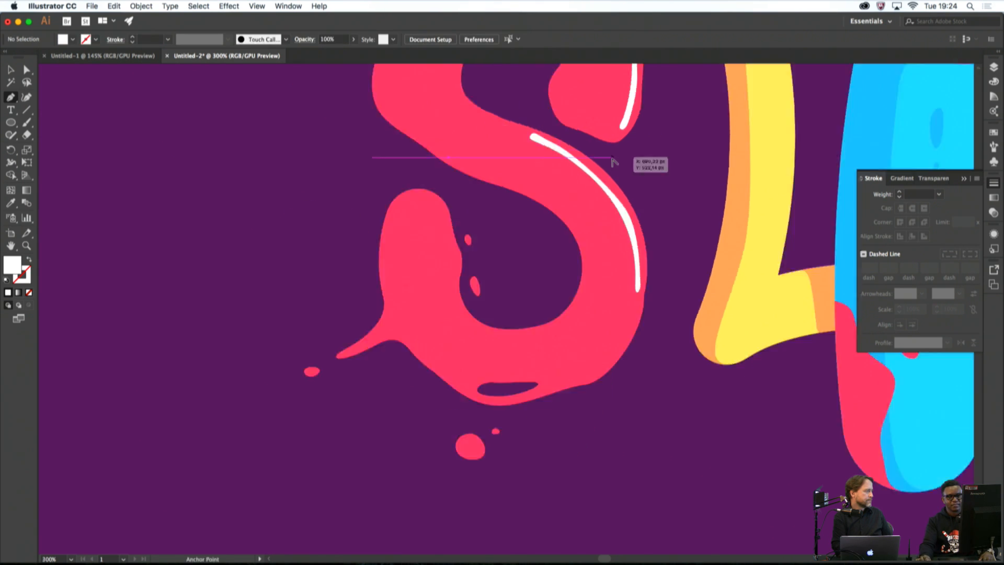
scroll(616, 167, up, 6)
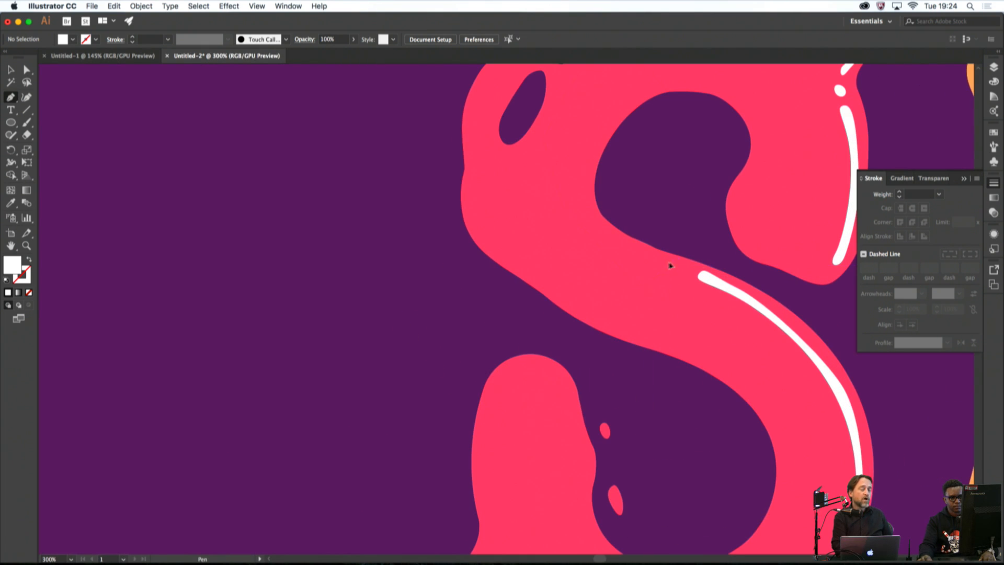
drag(670, 266, 677, 270)
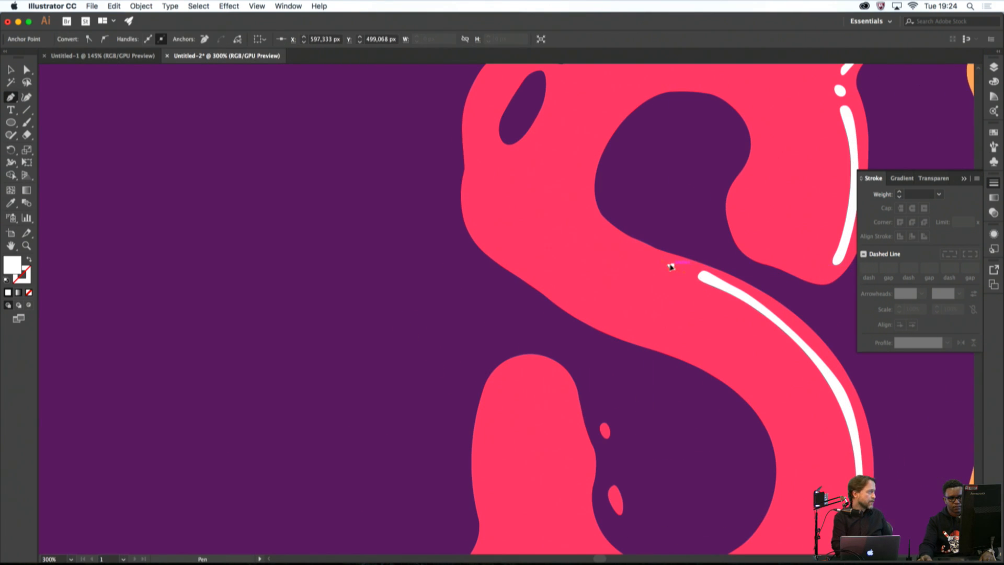
click(662, 265)
super+click(676, 226)
Draw a curved white highlight with the Pen tool beside the inner left edge of the S's upper bowl
drag(608, 190, 622, 292)
click(633, 208)
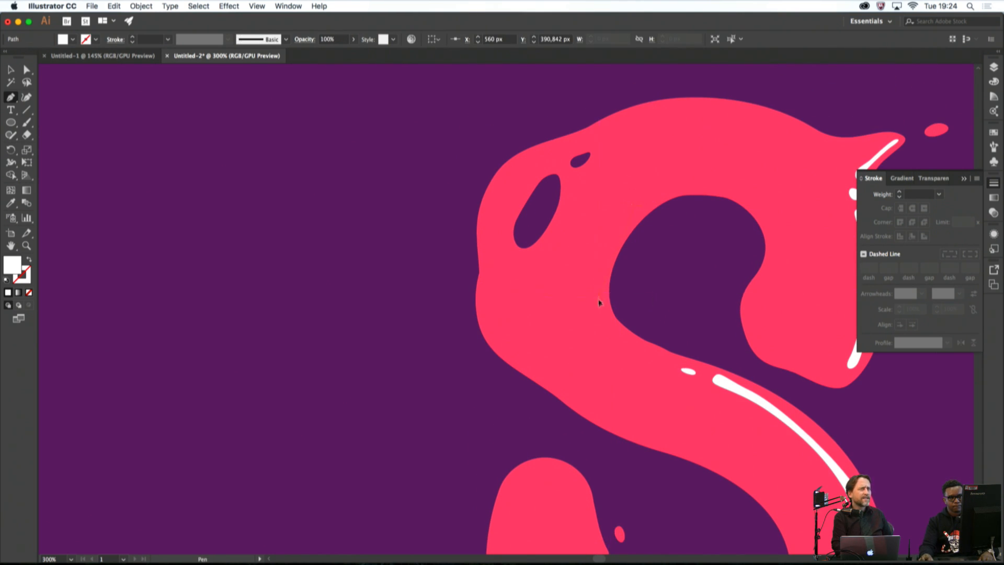
drag(601, 340, 602, 343)
drag(590, 305, 591, 275)
drag(609, 225, 637, 208)
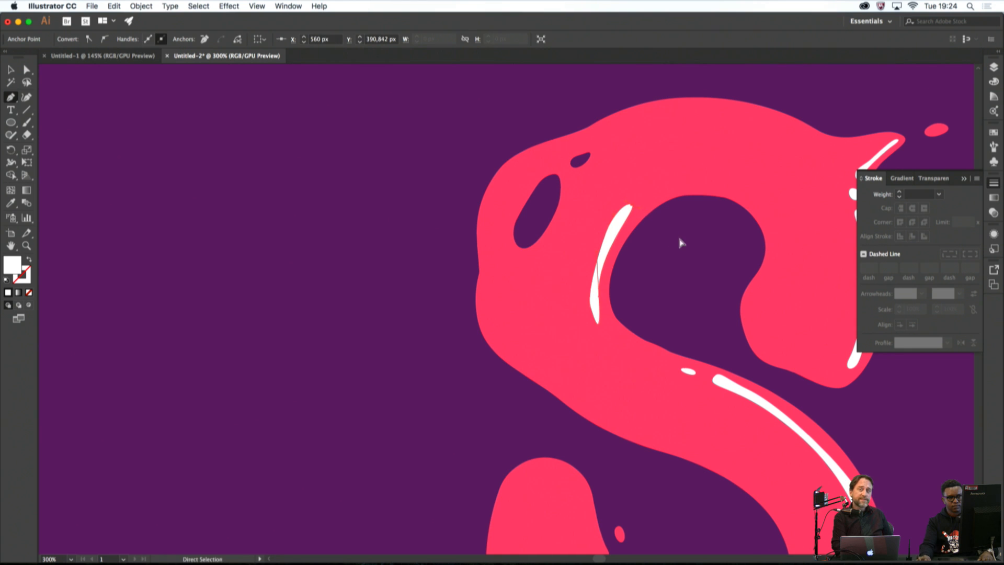
super+click(679, 244)
Examine the whole Slice lettering to judge the white highlights on the S at reduced size
key(super+minus)
key(super+minus)
scroll(679, 245, down, 10)
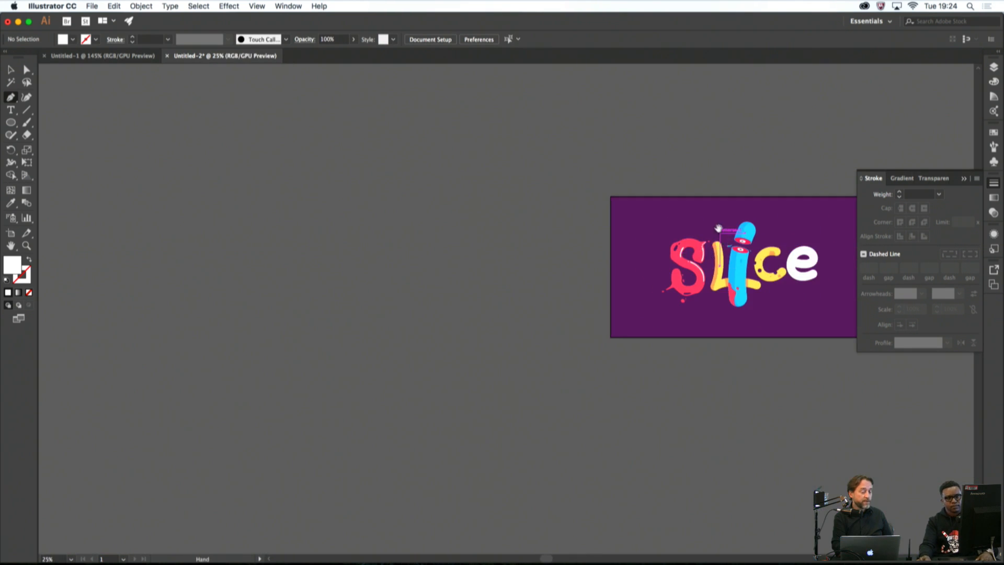
drag(718, 228, 626, 218)
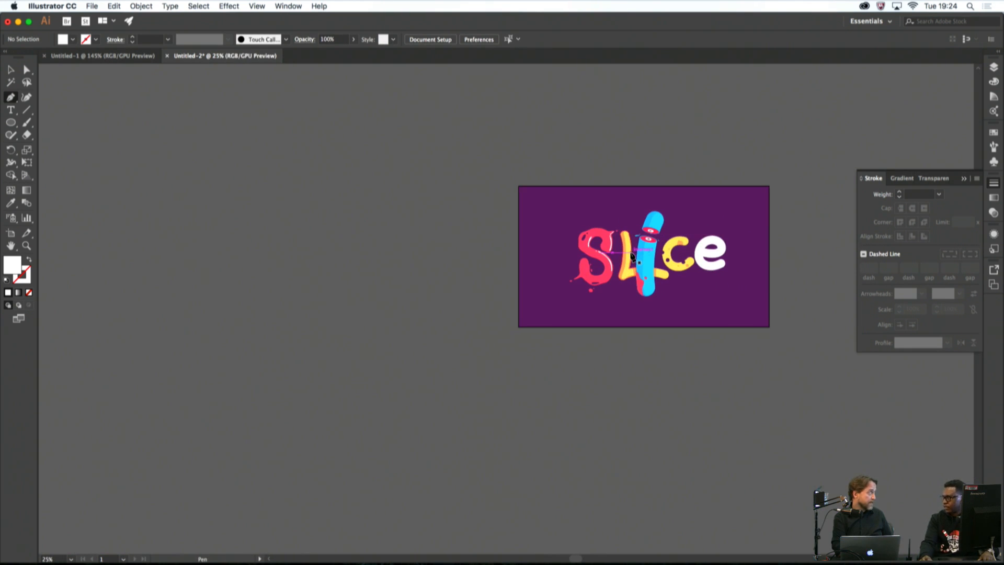
scroll(612, 253, up, 10)
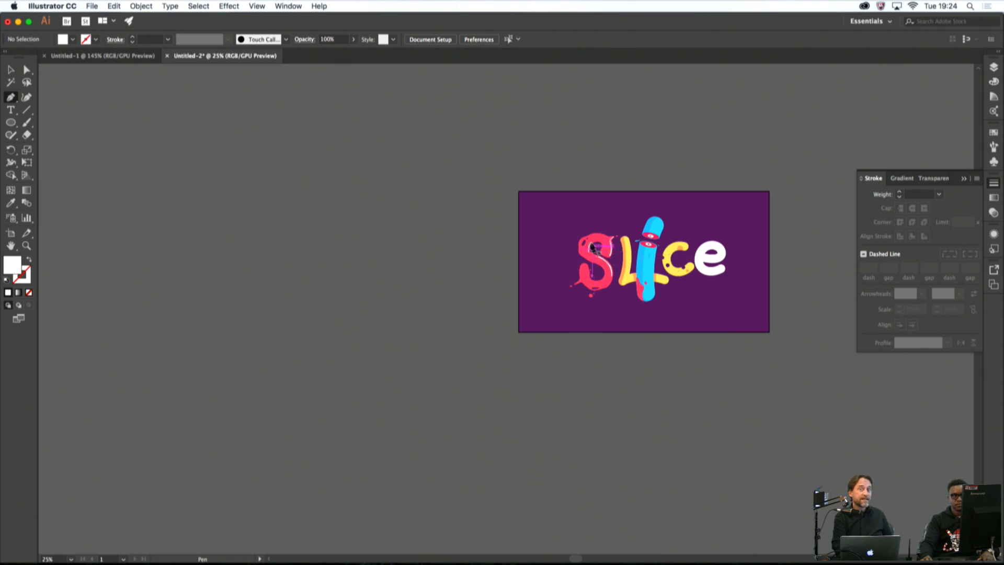
scroll(563, 268, down, 5)
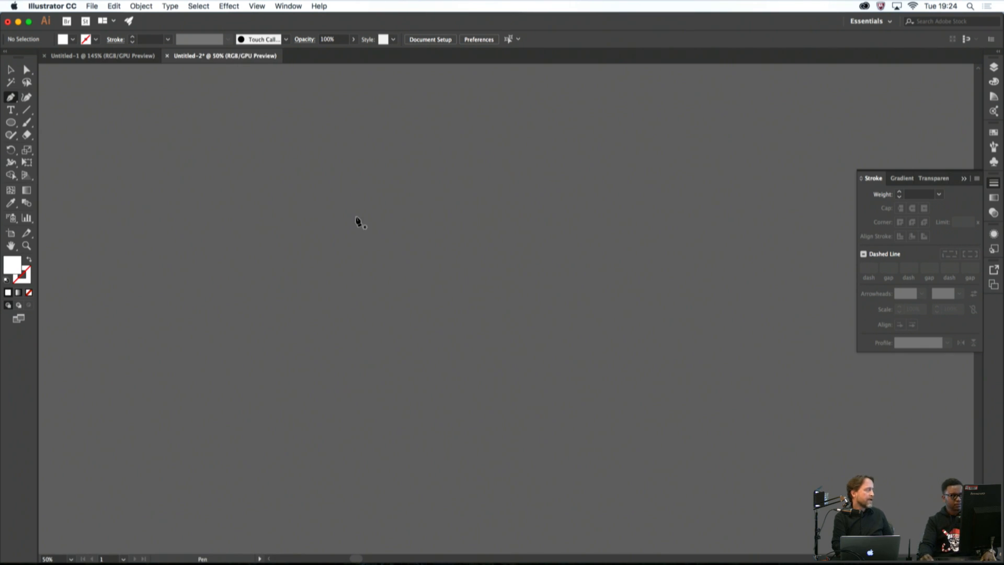
double_click(9, 245)
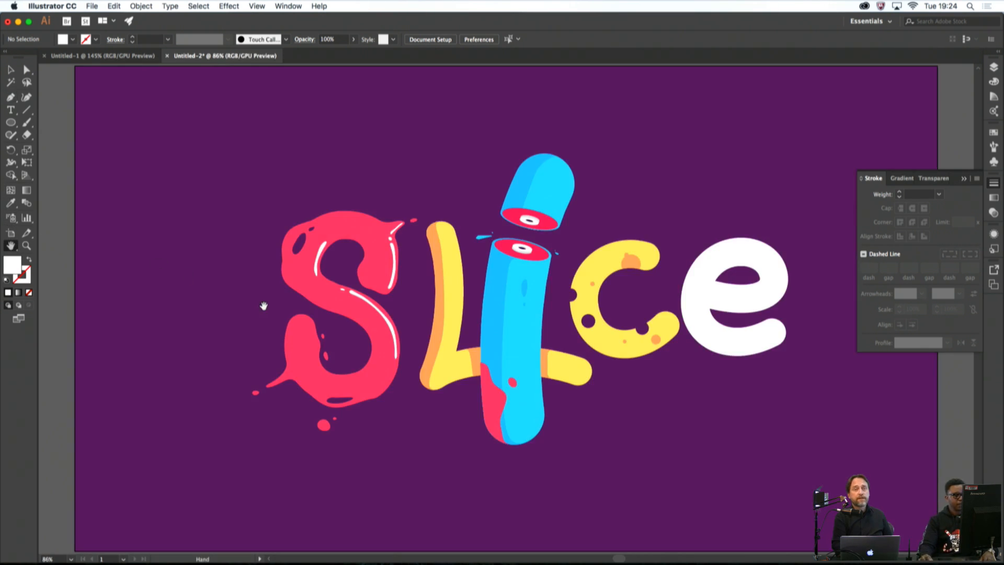
drag(347, 254, 527, 195)
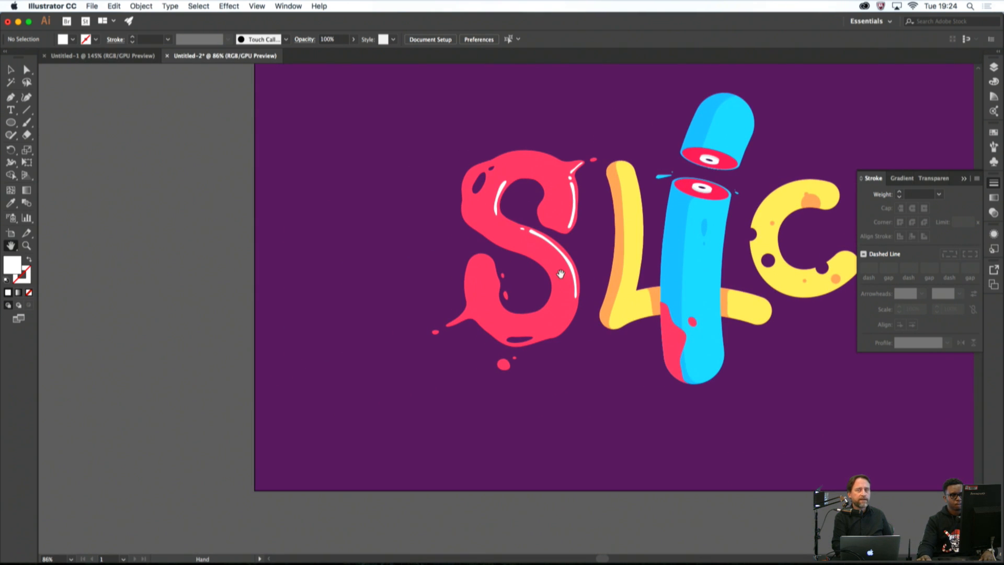
Draw a small white crescent highlight around the left end of the purple hole at the bottom of the S
key(super+equal)
key(super+equal)
key(super+equal)
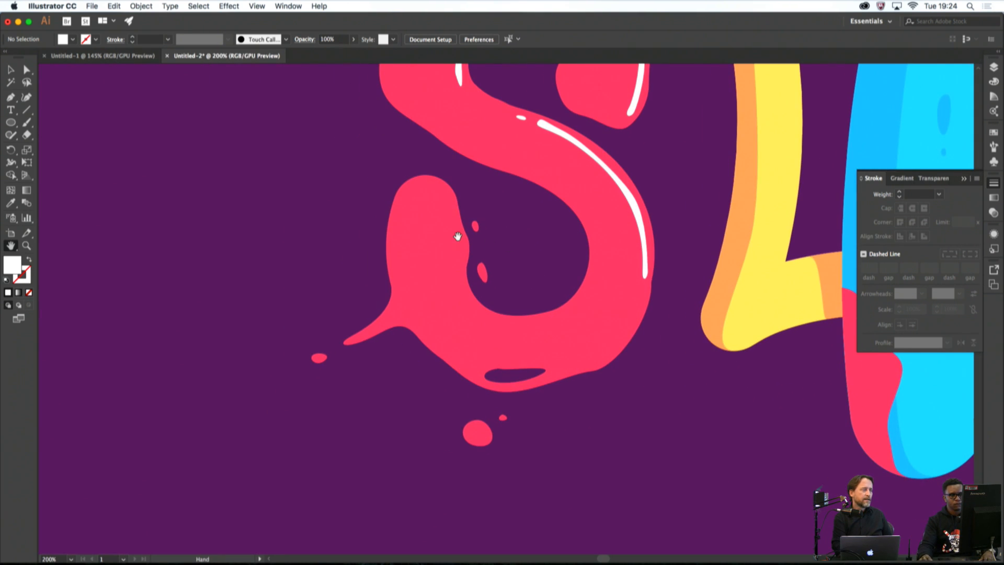
scroll(528, 192, down, 5)
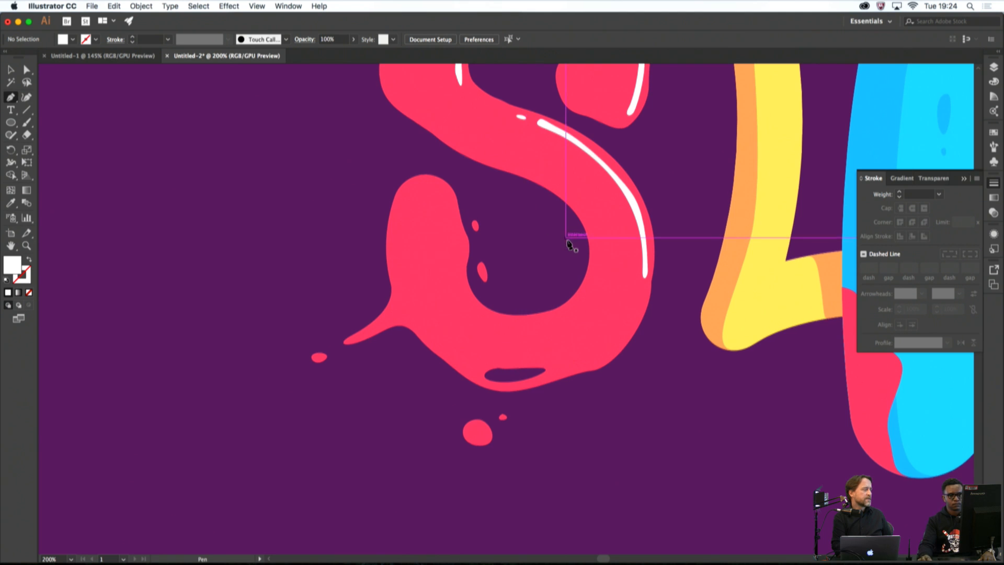
scroll(546, 280, up, 5)
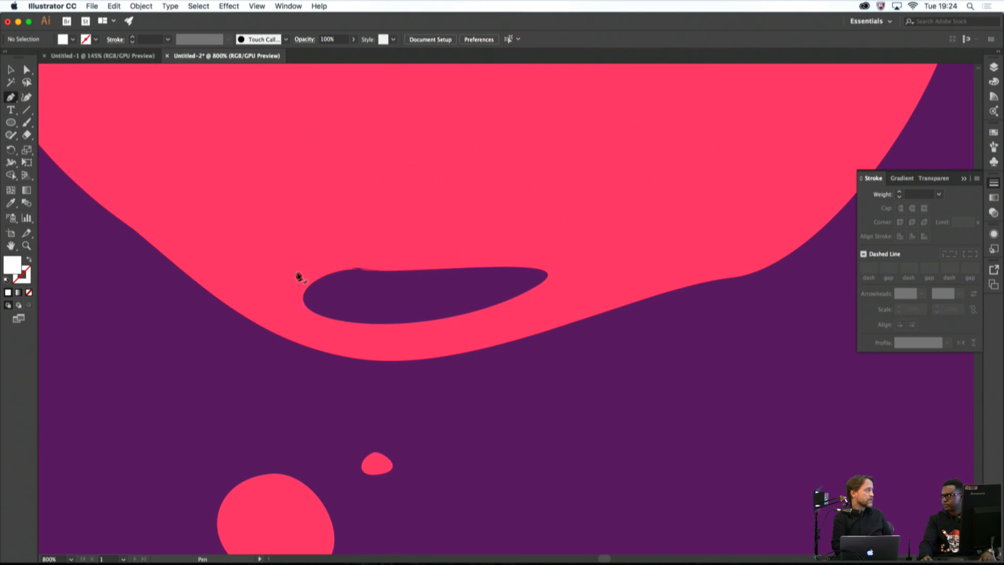
drag(304, 264, 312, 264)
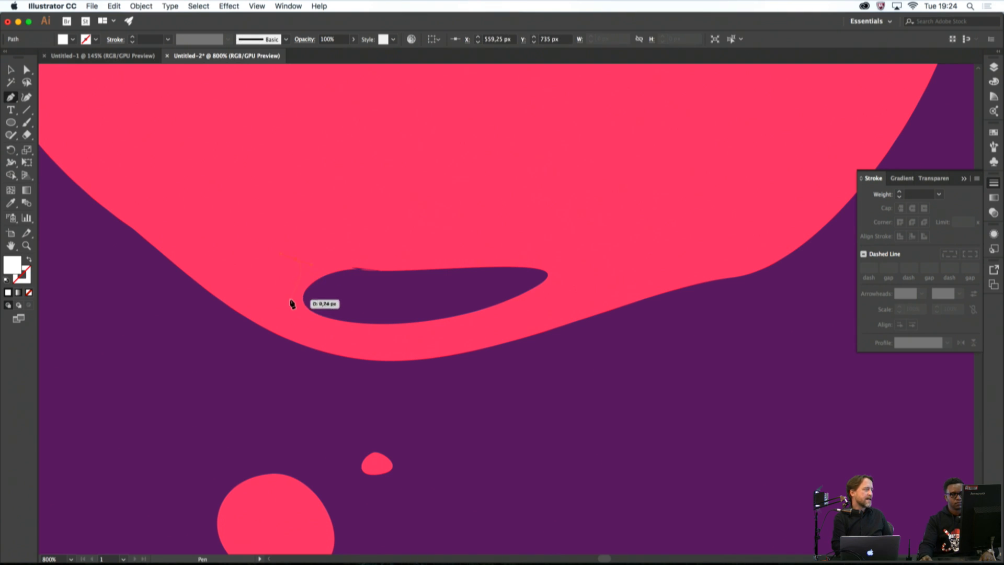
drag(300, 322, 305, 329)
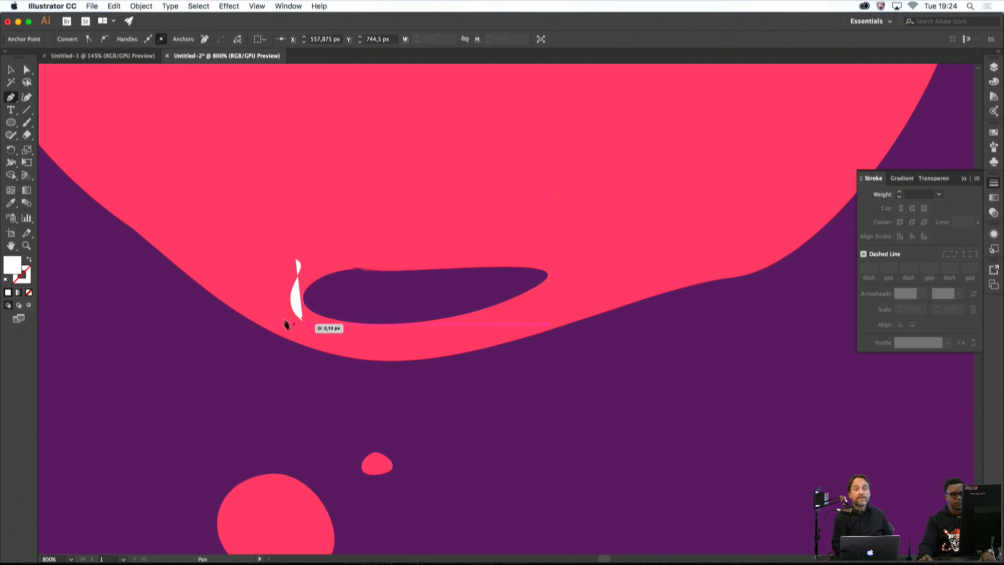
drag(276, 300, 280, 284)
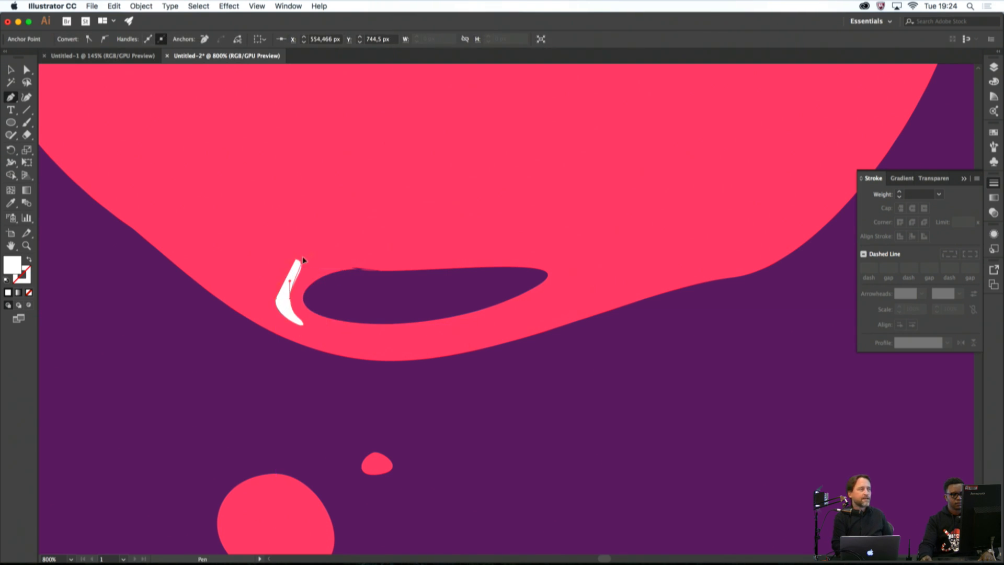
super+click(351, 294)
scroll(351, 295, down, 7)
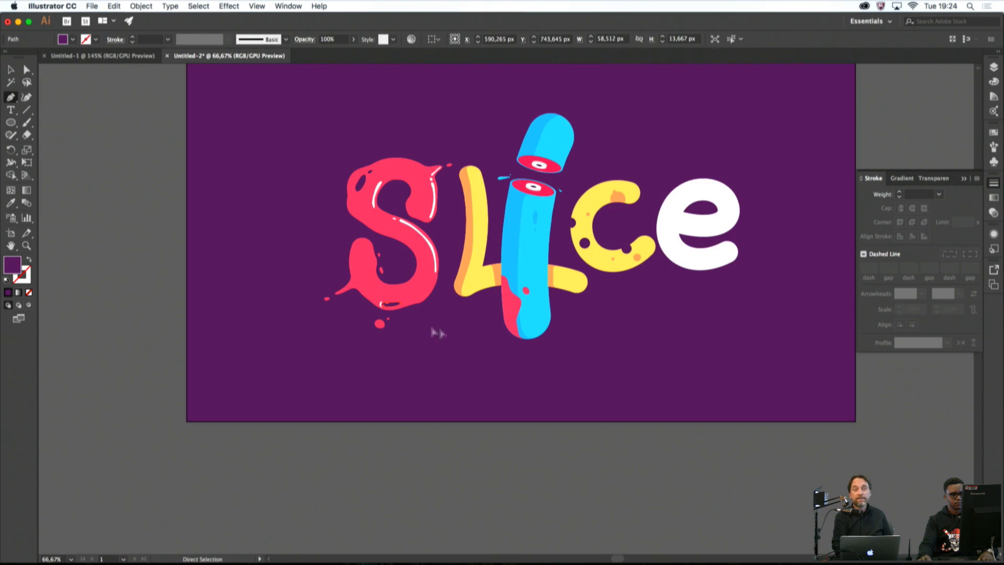
super+click(436, 329)
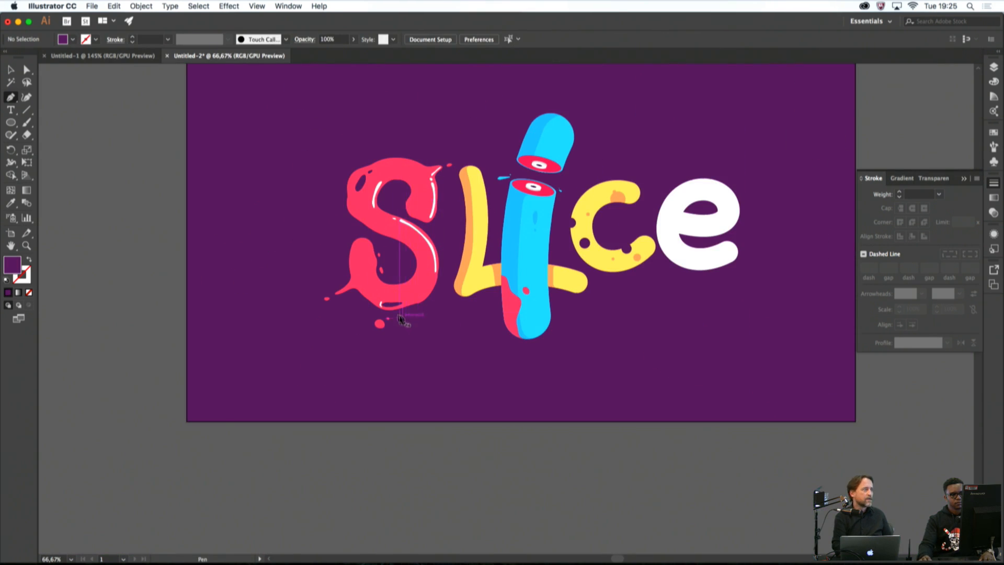
Draw a thin curved highlight shape with the Pen tool along the right side of the small upper droplet inside the S
scroll(400, 319, up, 3)
scroll(402, 313, up, 5)
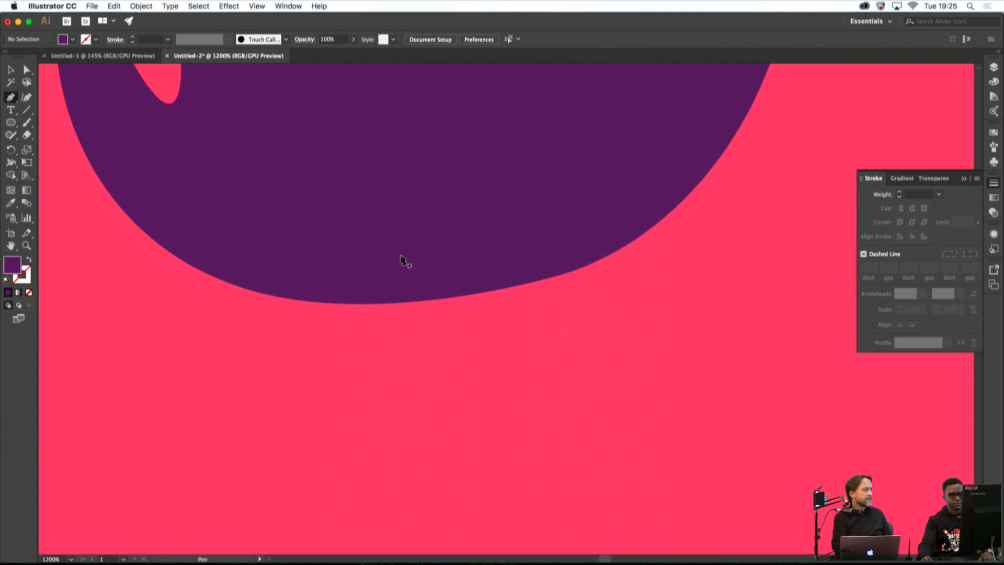
scroll(402, 260, down, 10)
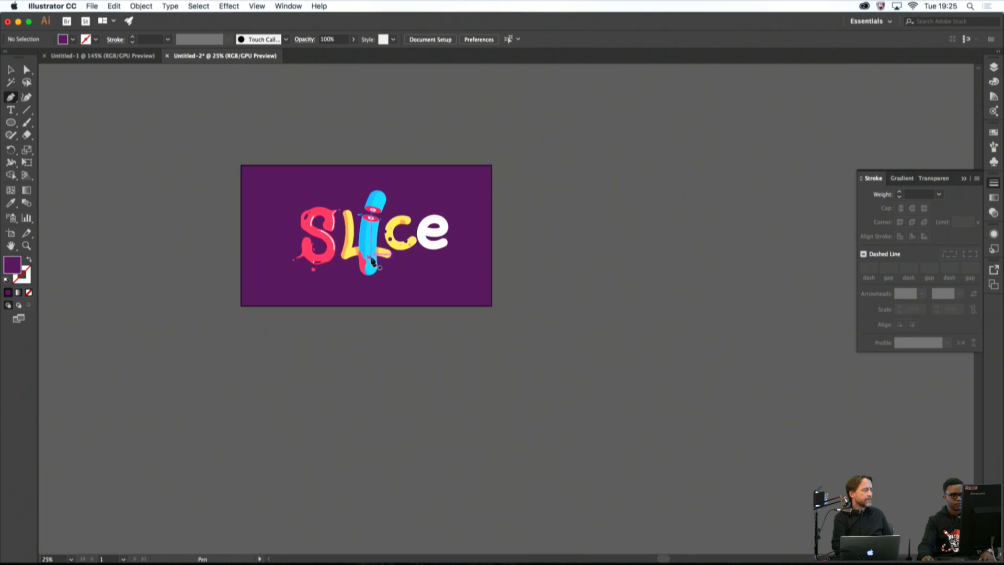
drag(346, 238, 516, 321)
scroll(506, 293, up, 9)
drag(569, 410, 528, 282)
scroll(536, 271, up, 4)
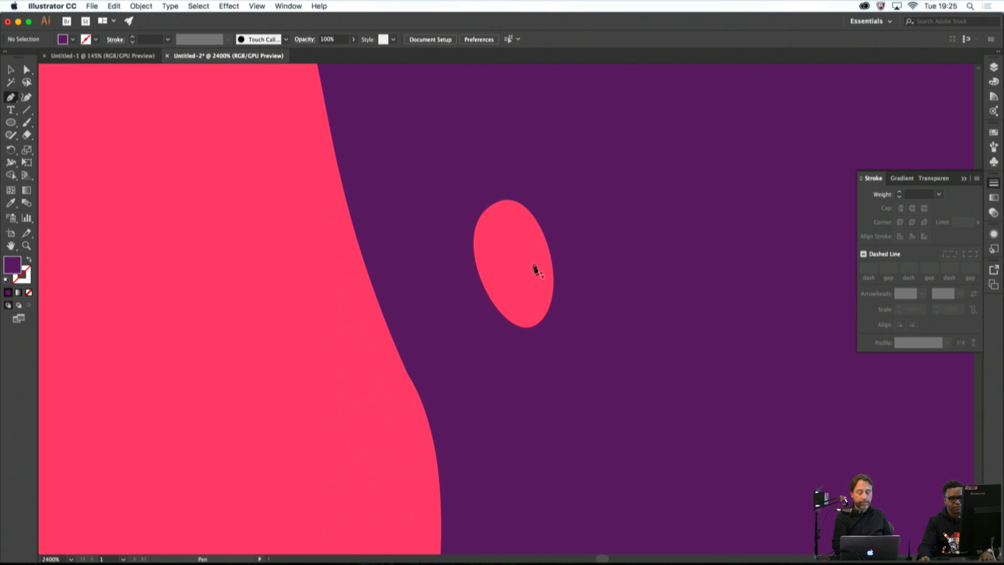
click(511, 217)
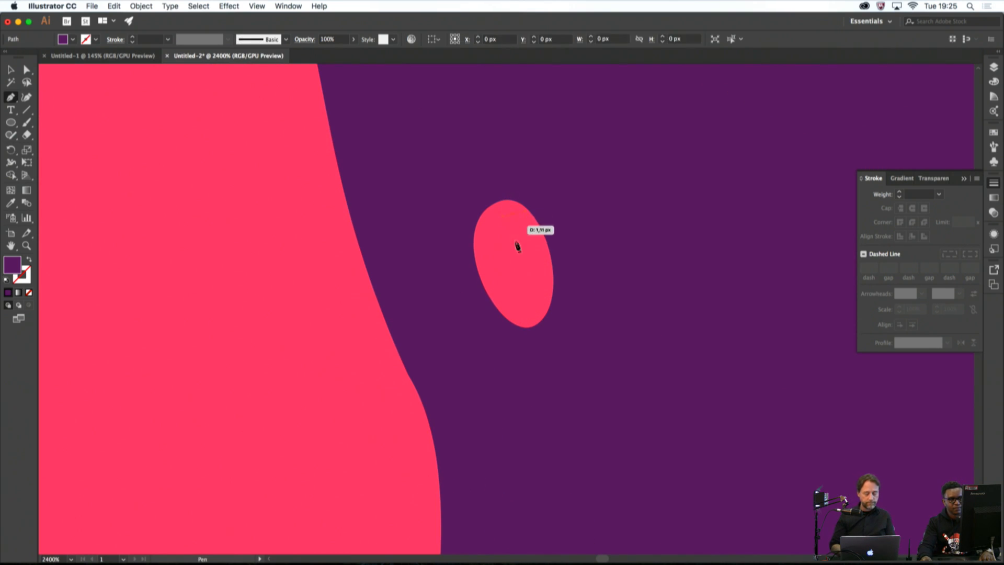
click(536, 300)
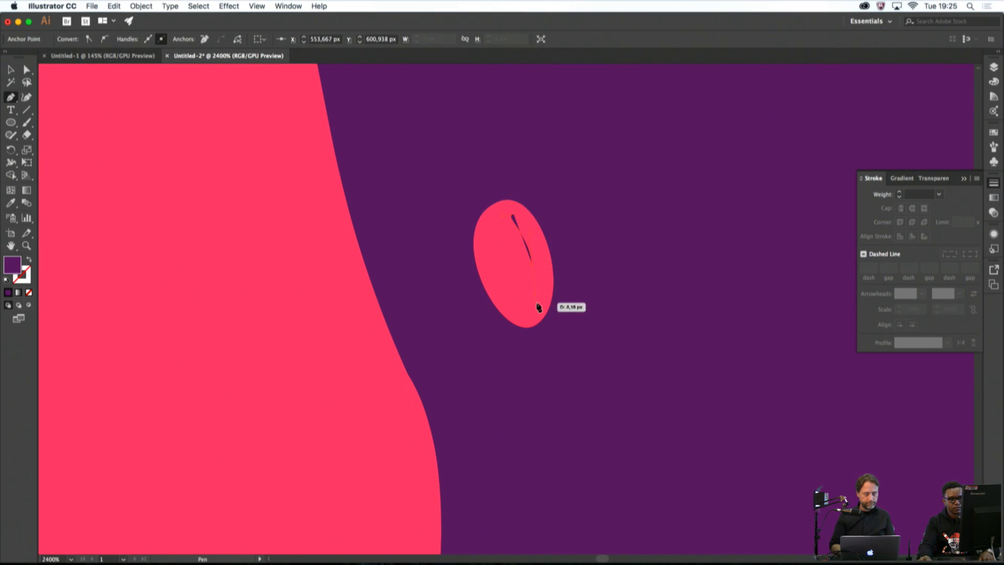
click(534, 234)
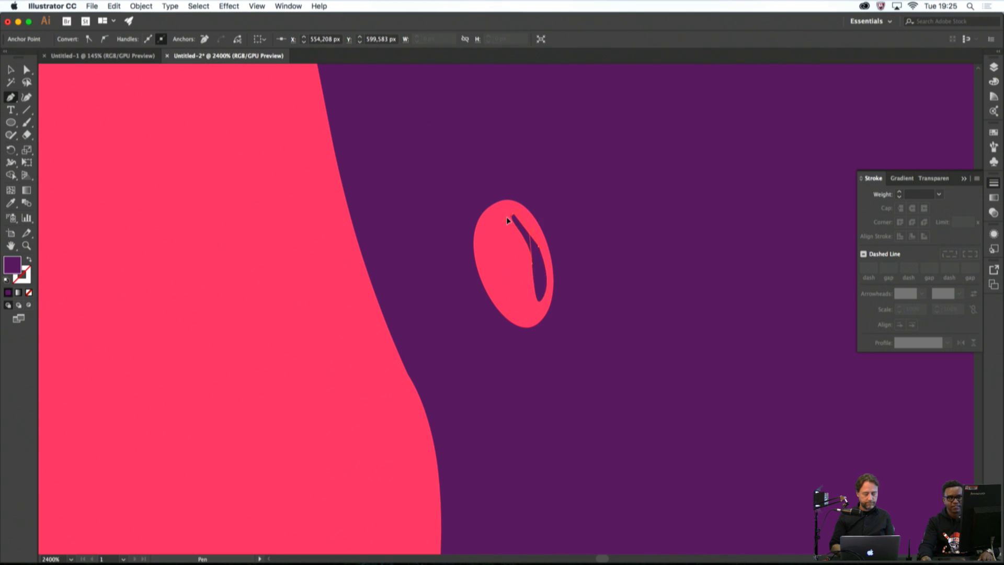
scroll(511, 228, down, 4)
scroll(558, 236, down, 4)
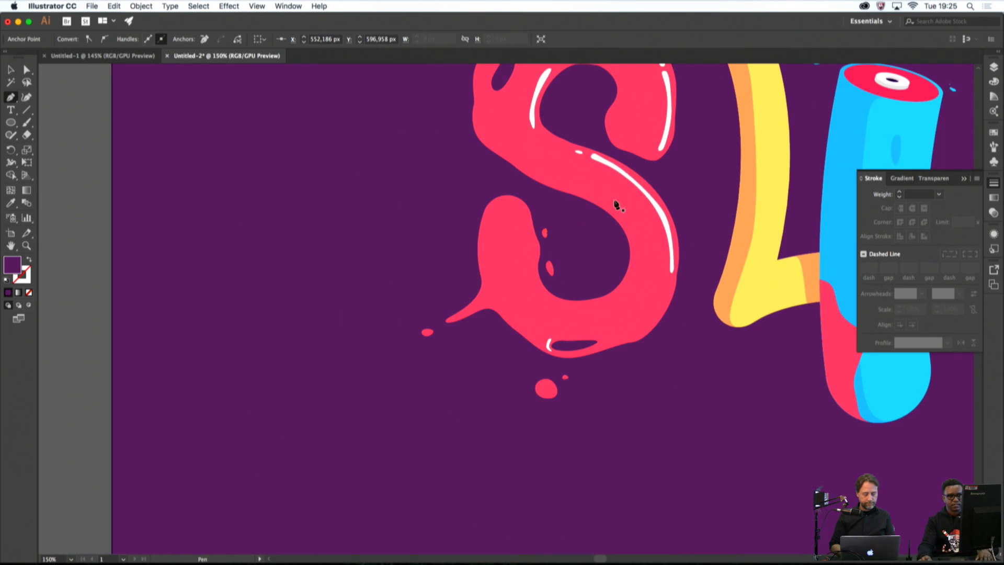
Recolour the droplet's highlight white by sampling the S's long highlight with the Eyedropper, and deselect it
key(i)
click(642, 191)
super+click(690, 224)
scroll(693, 227, down, 3)
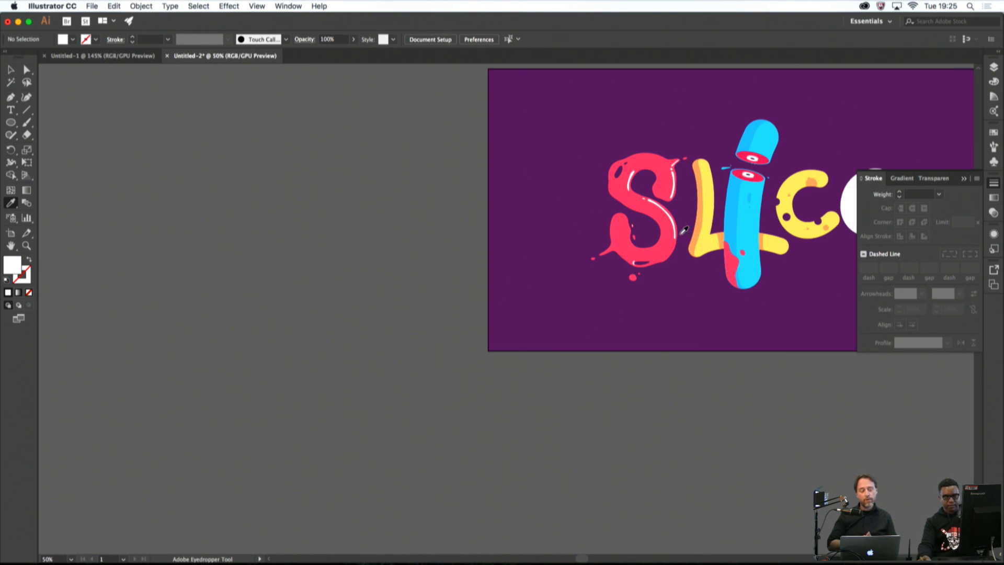
drag(684, 230, 585, 209)
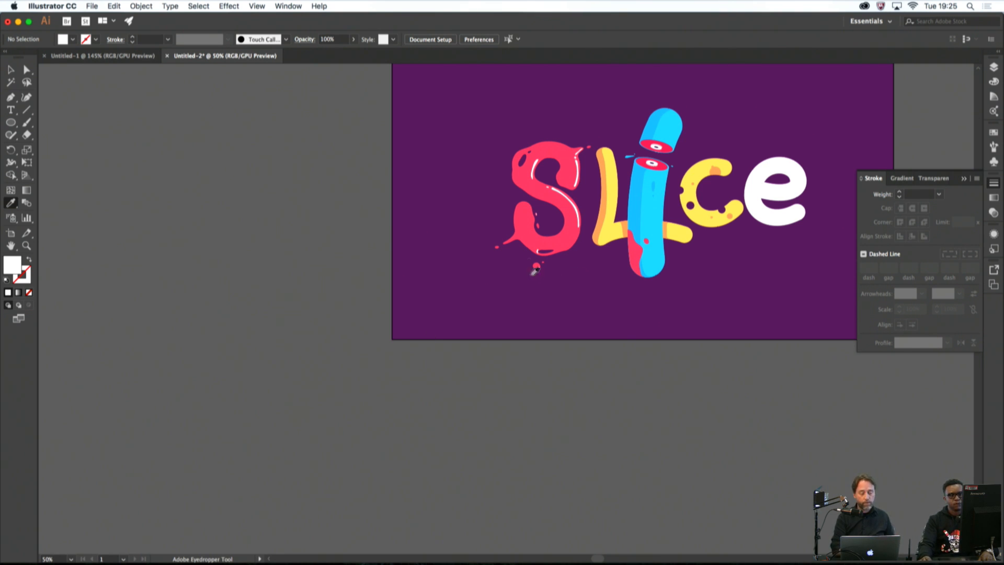
Ready the Pen tool at the rounded lower-left end of the S and change Layer 2's colour to Cyan
click(11, 97)
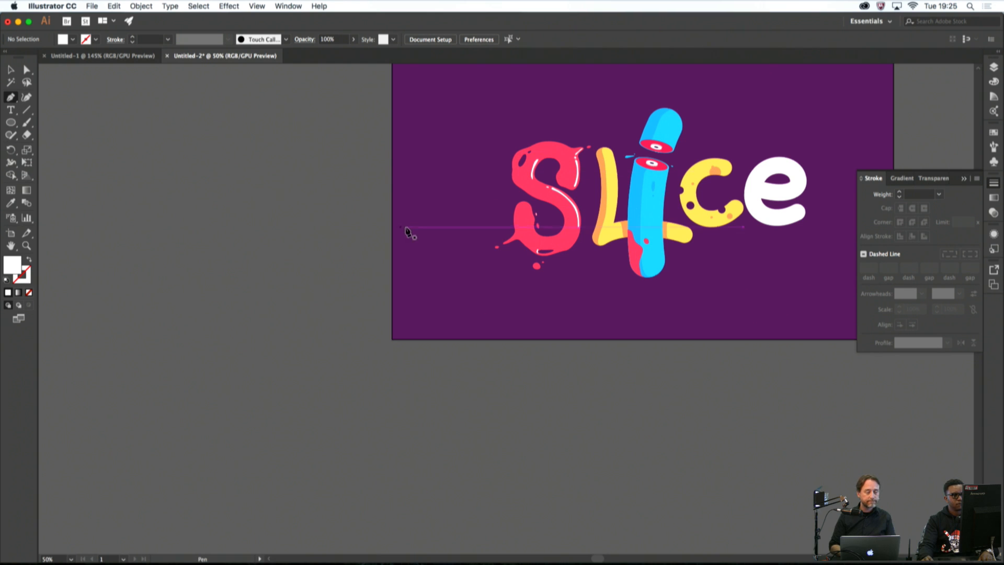
scroll(529, 220, up, 5)
scroll(541, 151, up, 2)
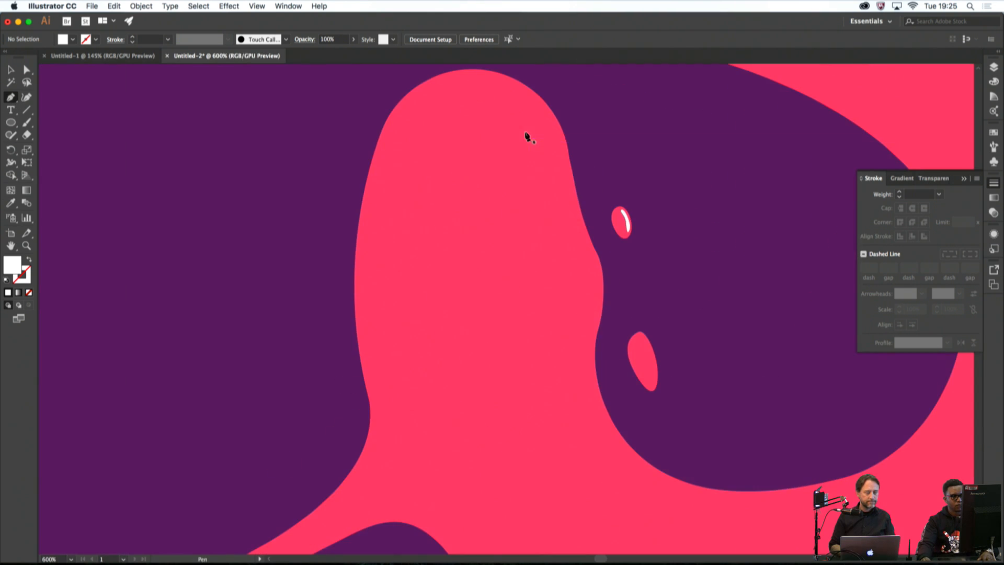
click(534, 132)
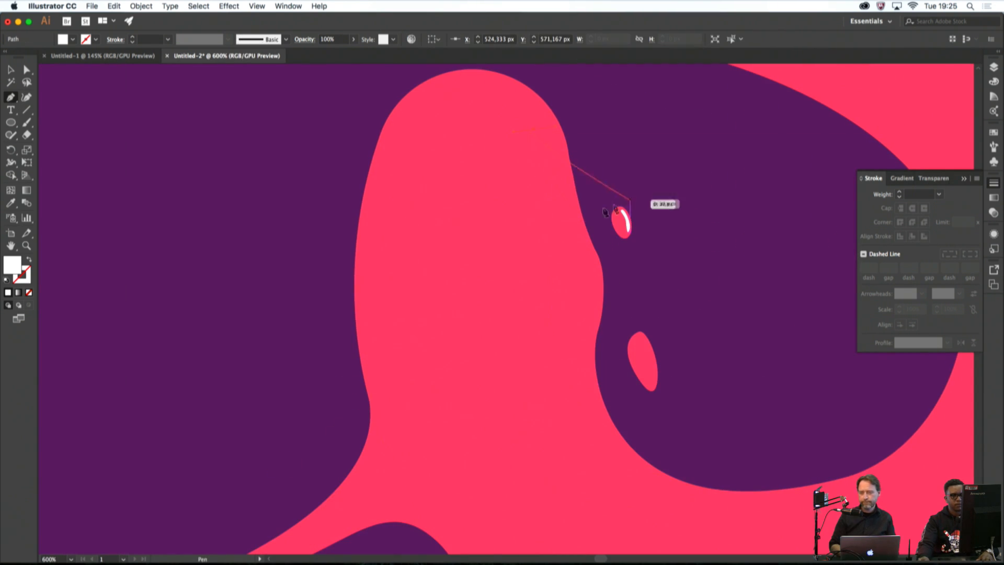
key(super+z)
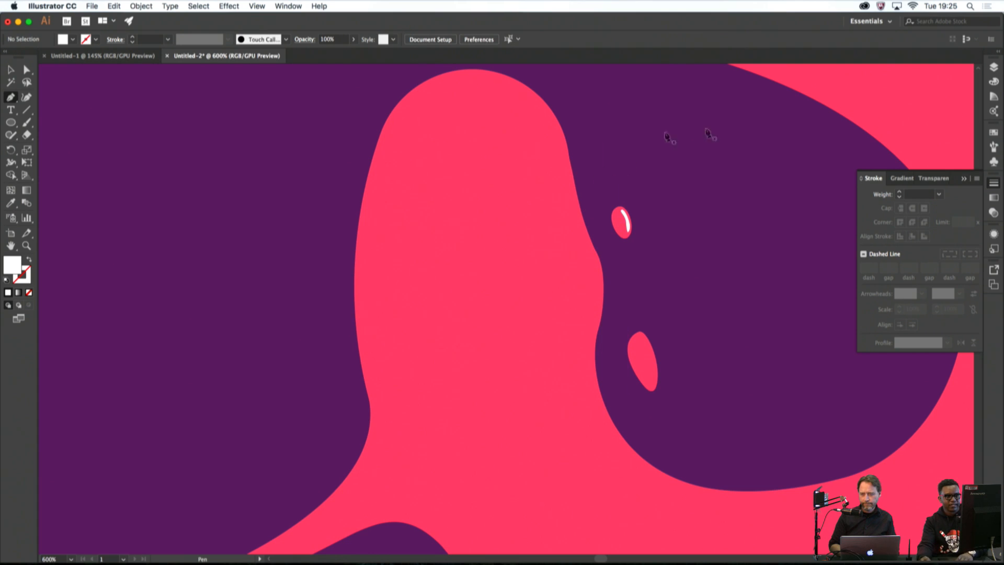
click(993, 68)
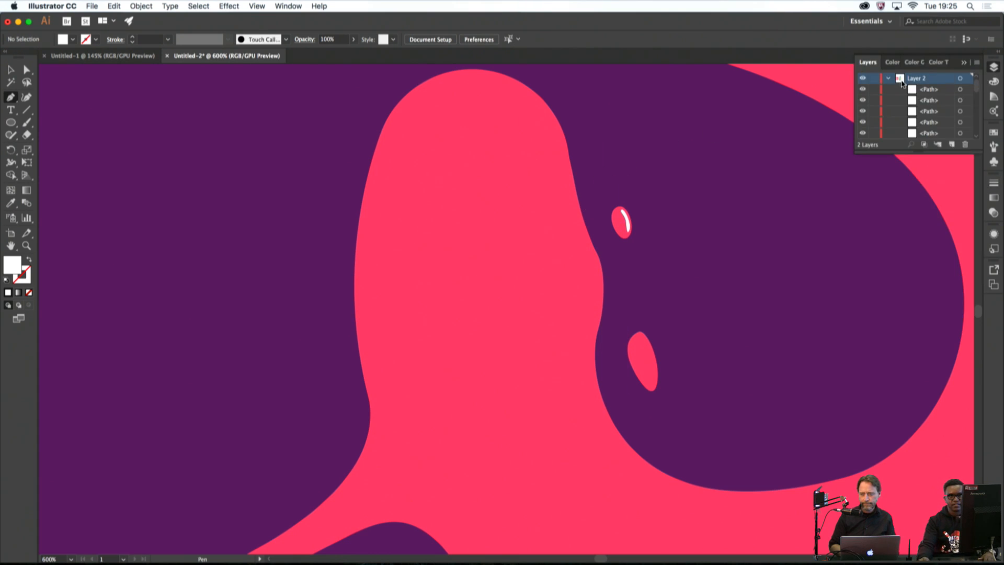
double_click(947, 80)
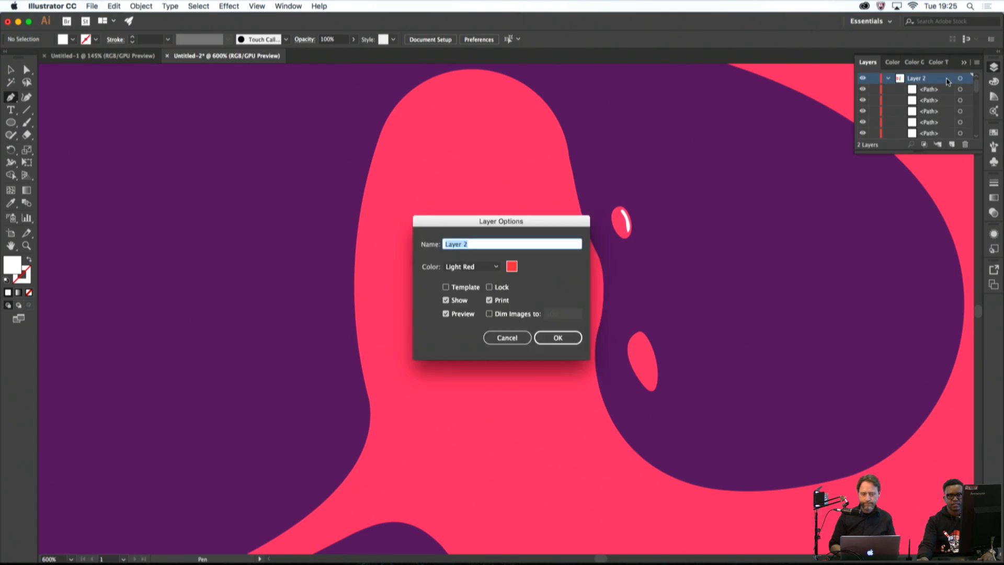
click(471, 267)
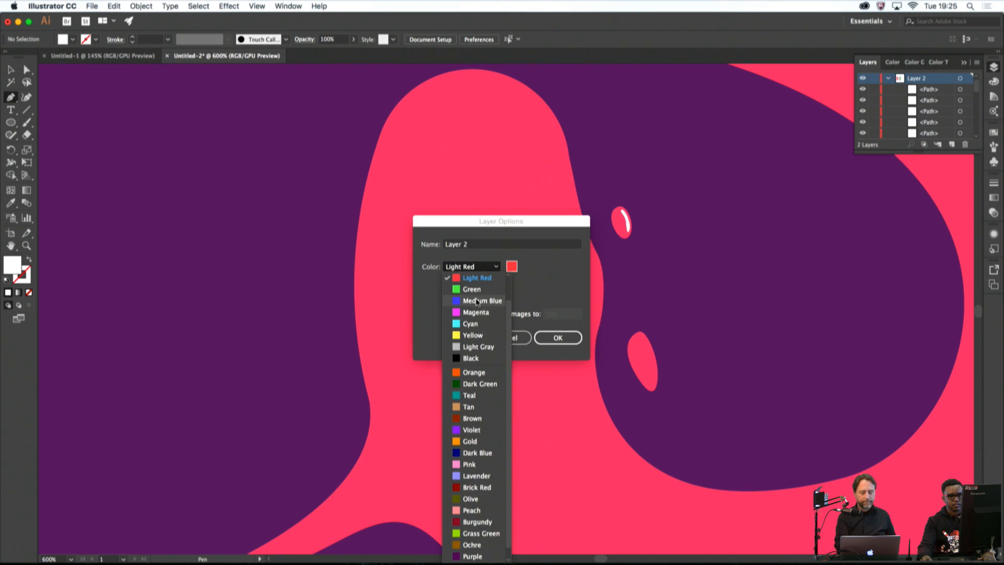
click(470, 324)
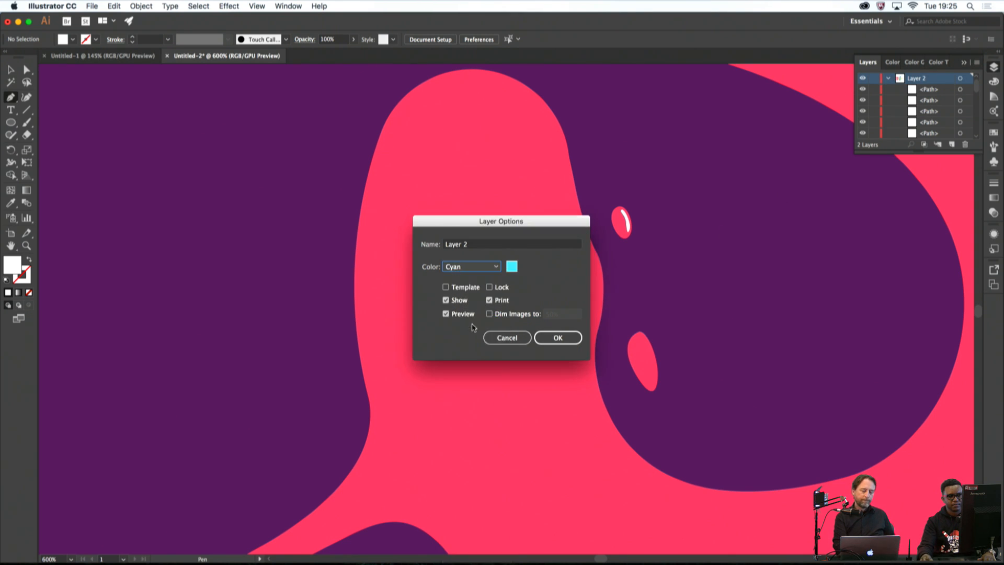
click(557, 337)
Draw a long white highlight with the Pen tool along the inner right side of the S's rounded lower-left end
drag(536, 157, 509, 166)
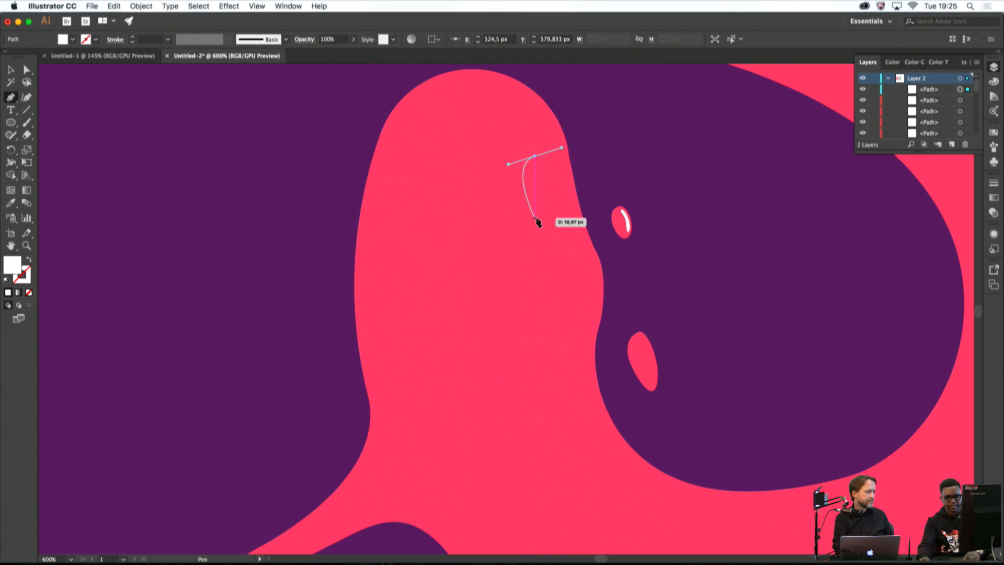
key(super+z)
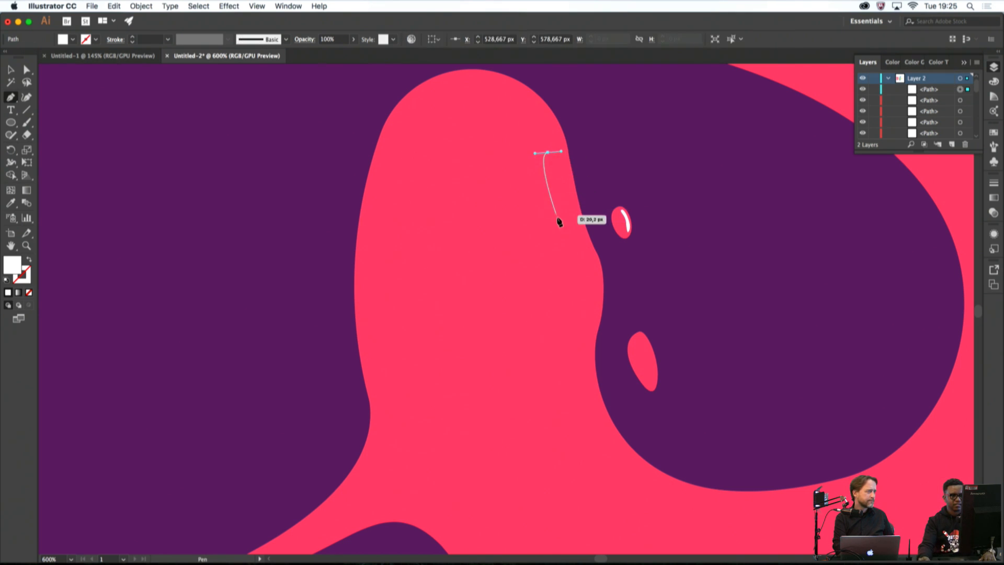
drag(557, 221, 561, 250)
drag(563, 328, 560, 352)
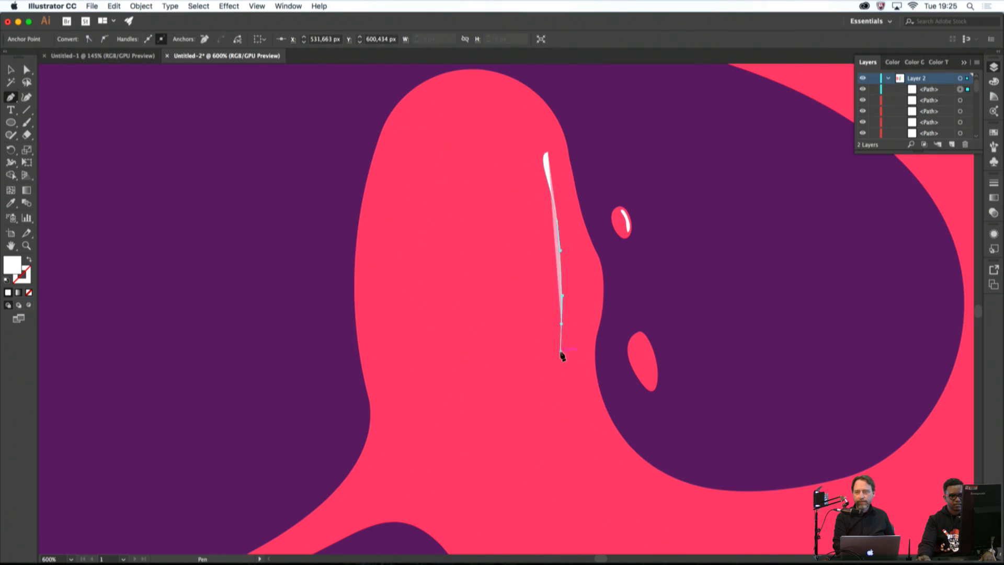
drag(586, 276, 585, 275)
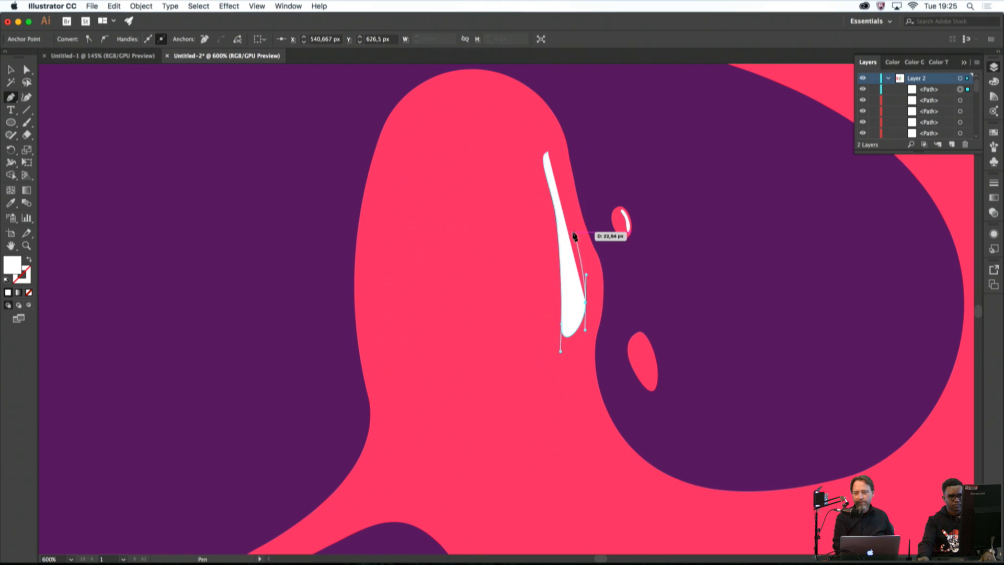
drag(572, 232, 568, 210)
drag(547, 152, 542, 153)
super+click(598, 166)
scroll(598, 197, down, 4)
scroll(602, 214, down, 4)
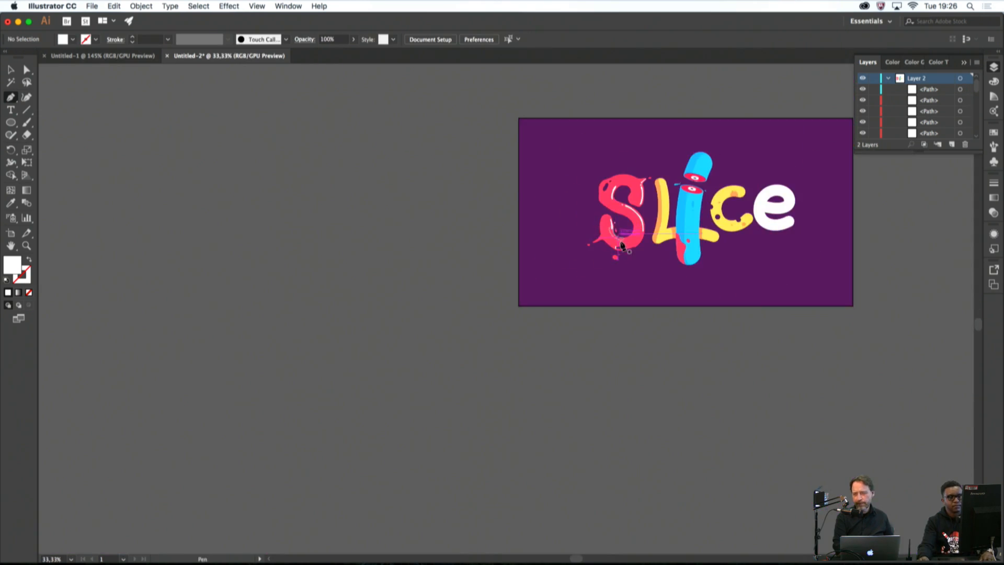
Draw a shorter white highlight just below the long one, following the inner curve of the S's lower bowl
scroll(612, 260, up, 7)
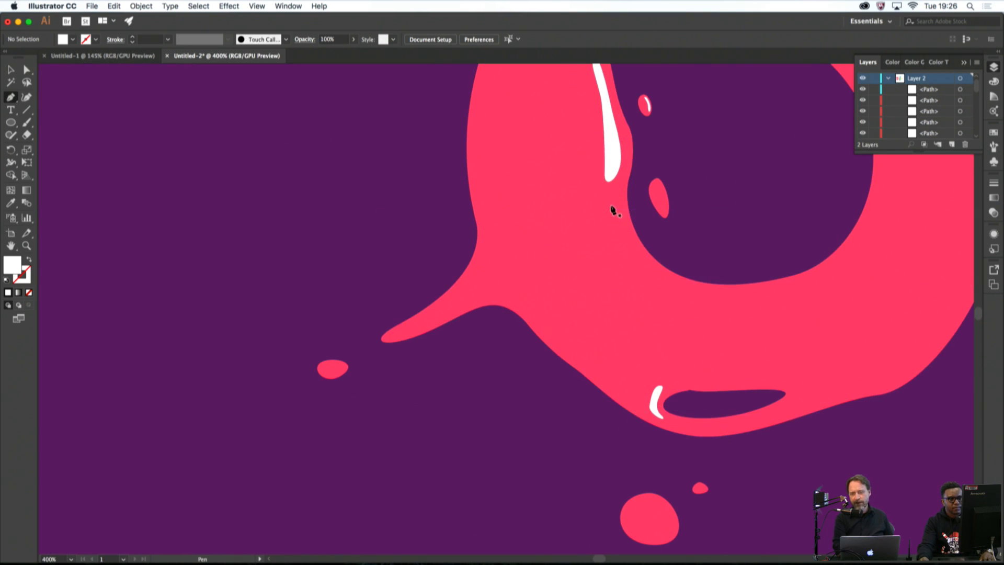
drag(632, 261, 624, 237)
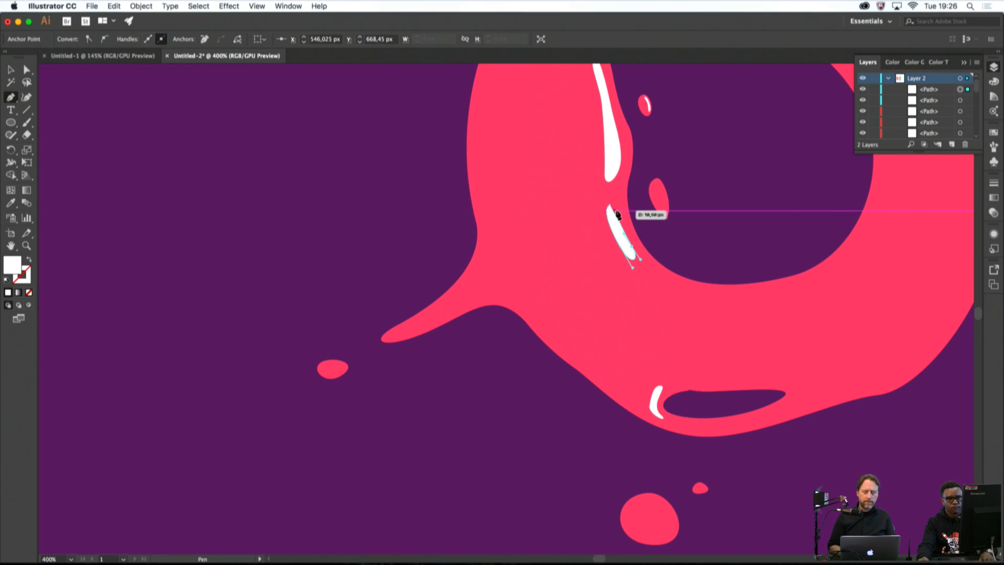
drag(617, 210, 617, 208)
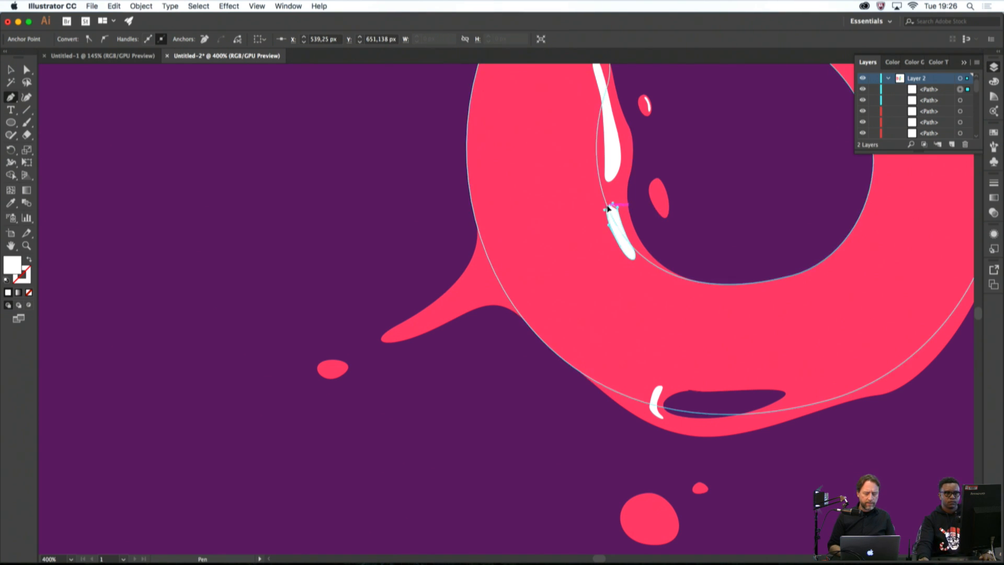
super+click(677, 219)
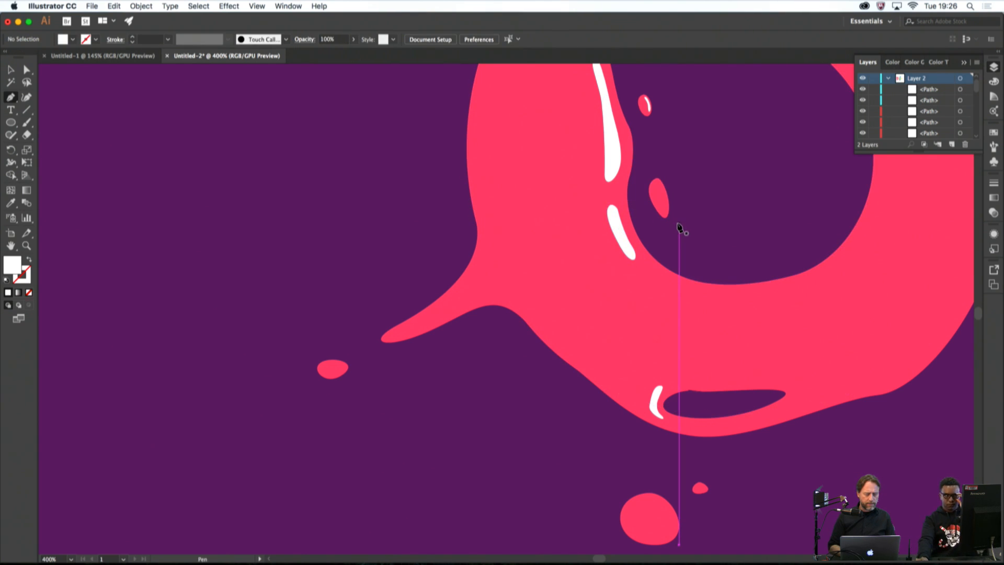
scroll(690, 280, down, 6)
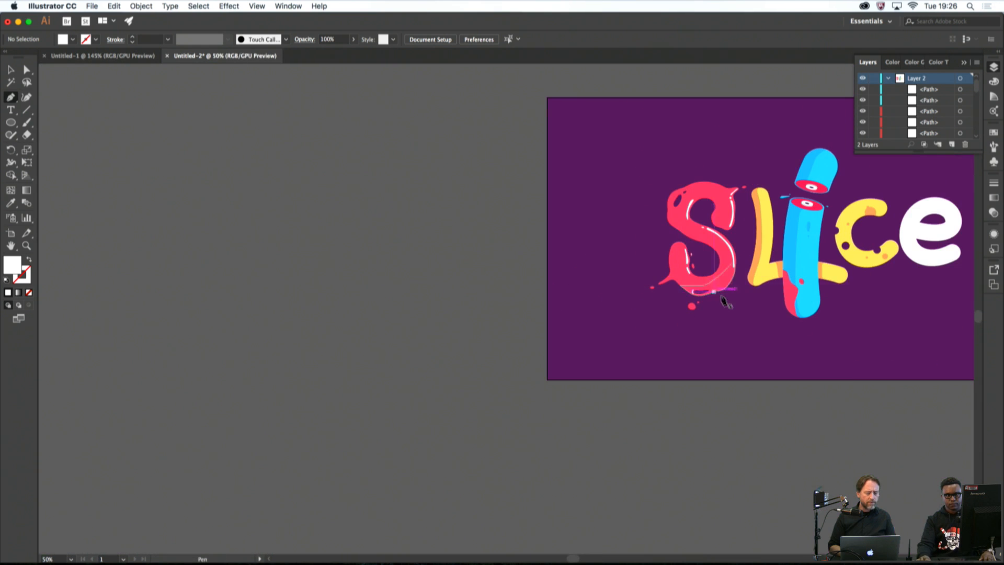
Draw a curved white highlight with the Pen tool along the left side of the large purple hole at the S's upper left
scroll(674, 194, up, 5)
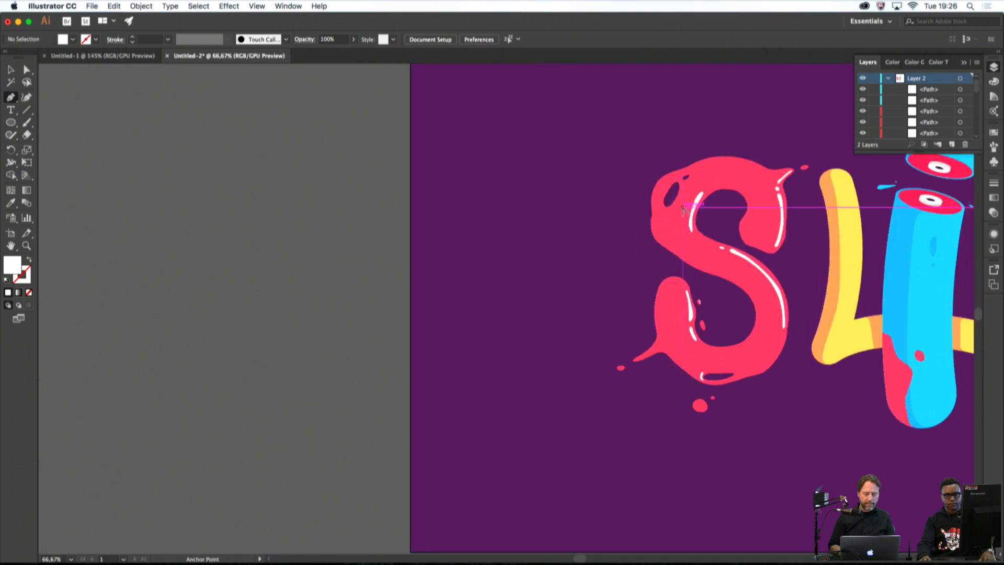
scroll(662, 173, up, 2)
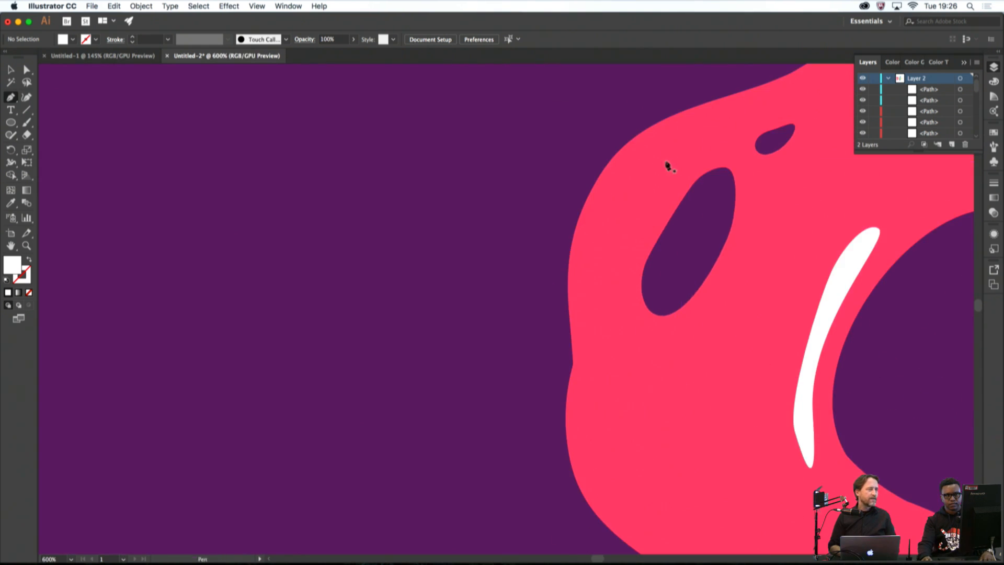
scroll(680, 168, up, 1)
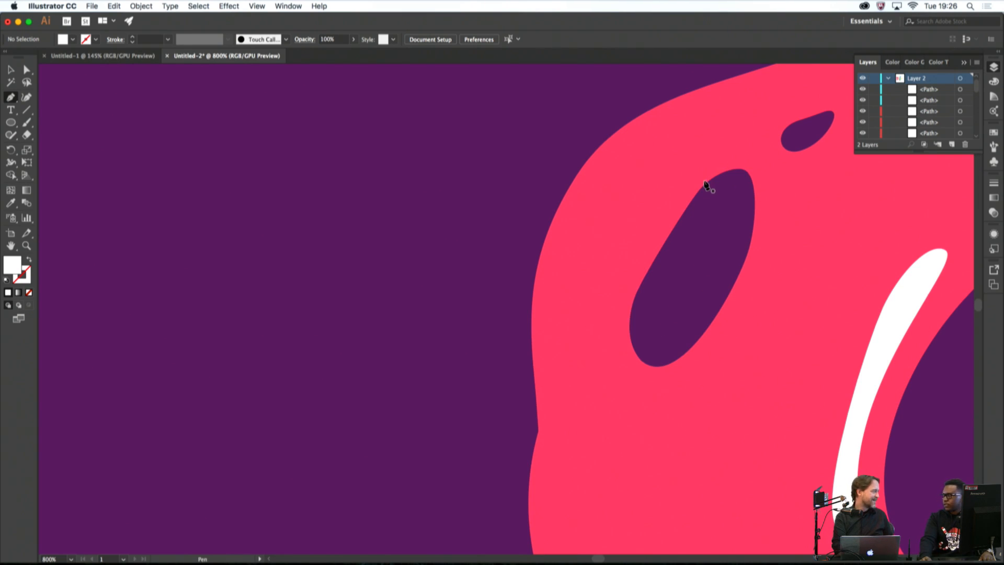
drag(688, 149, 701, 154)
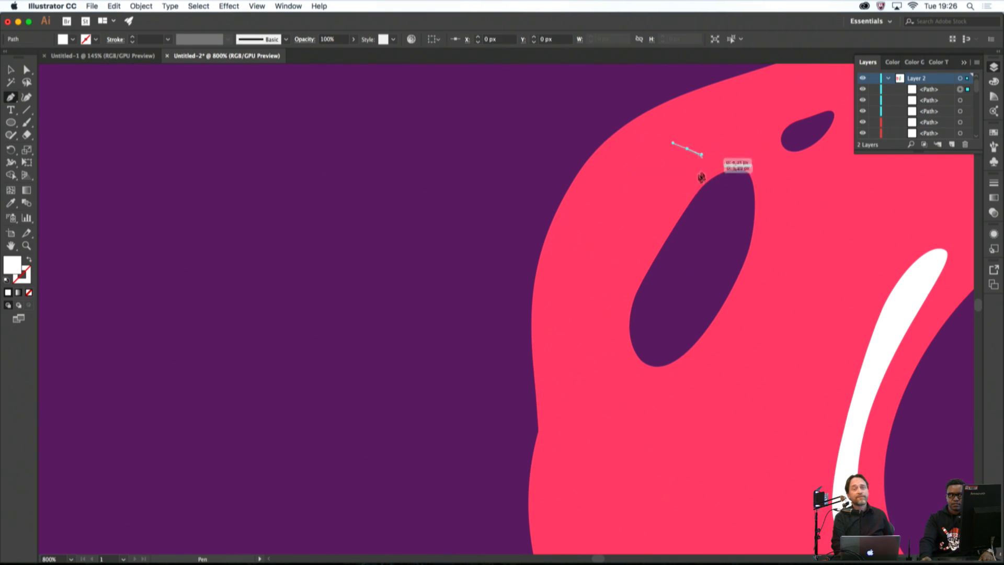
drag(642, 224, 637, 235)
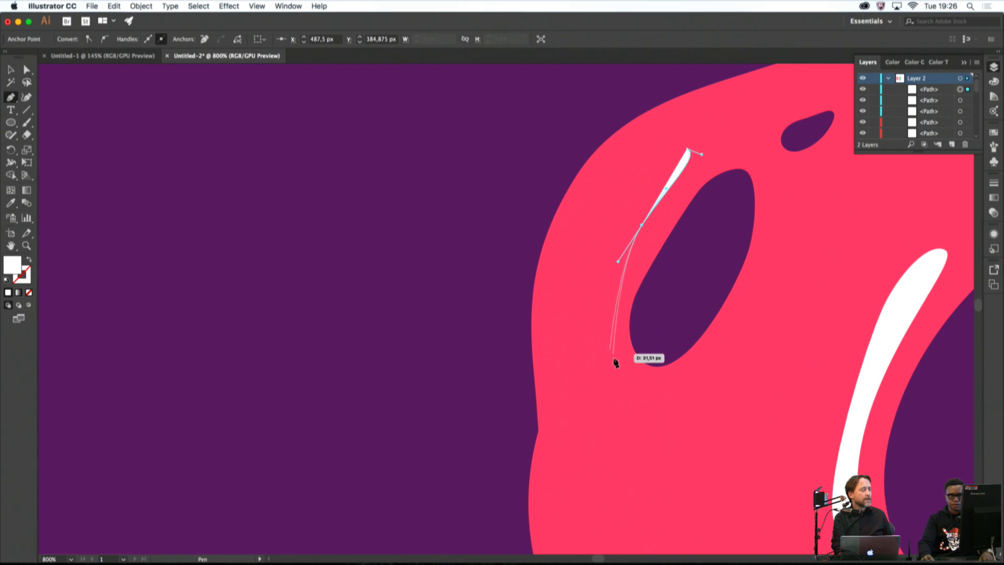
drag(620, 380, 643, 408)
click(596, 369)
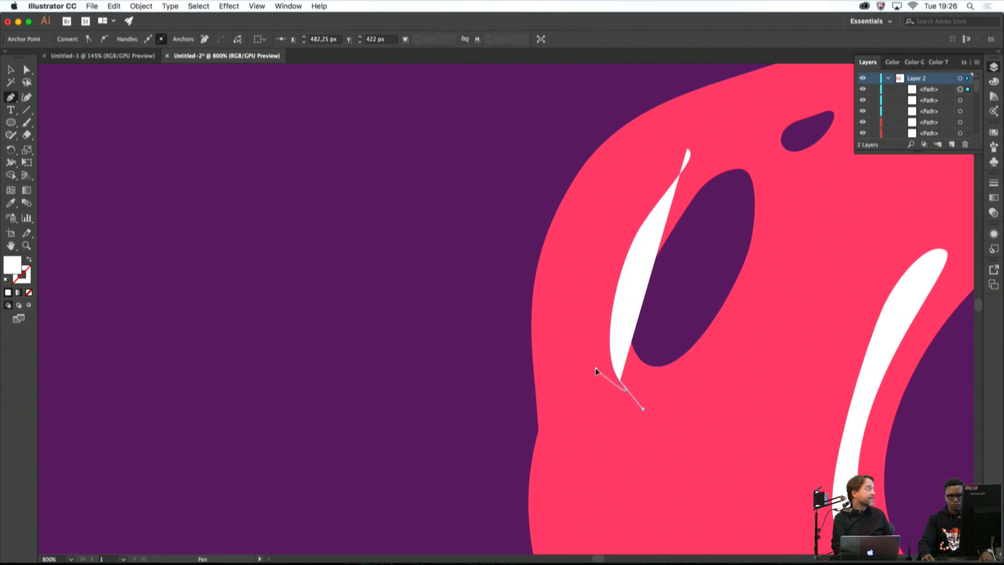
drag(616, 240, 630, 198)
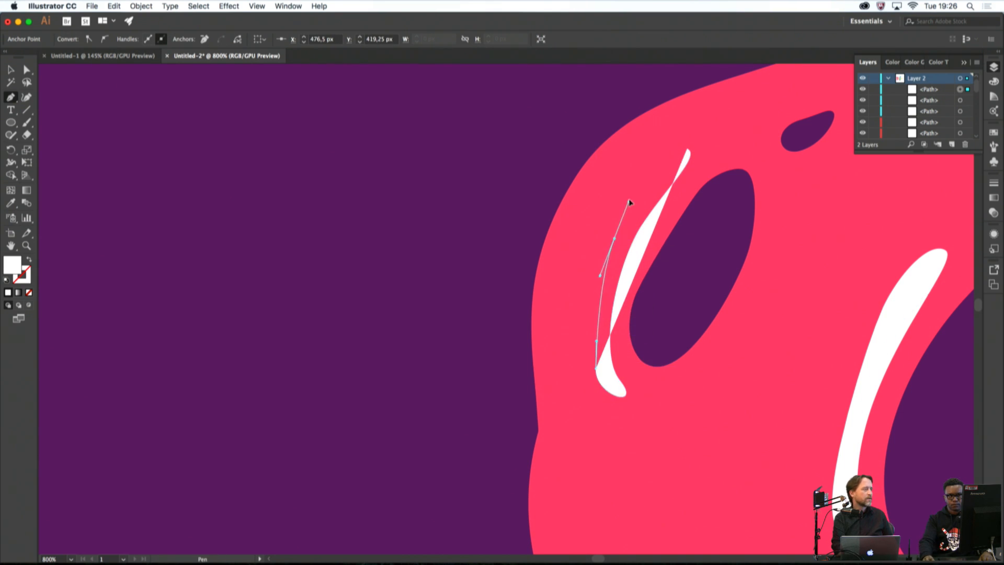
drag(687, 150, 704, 152)
super+click(577, 130)
scroll(574, 148, down, 10)
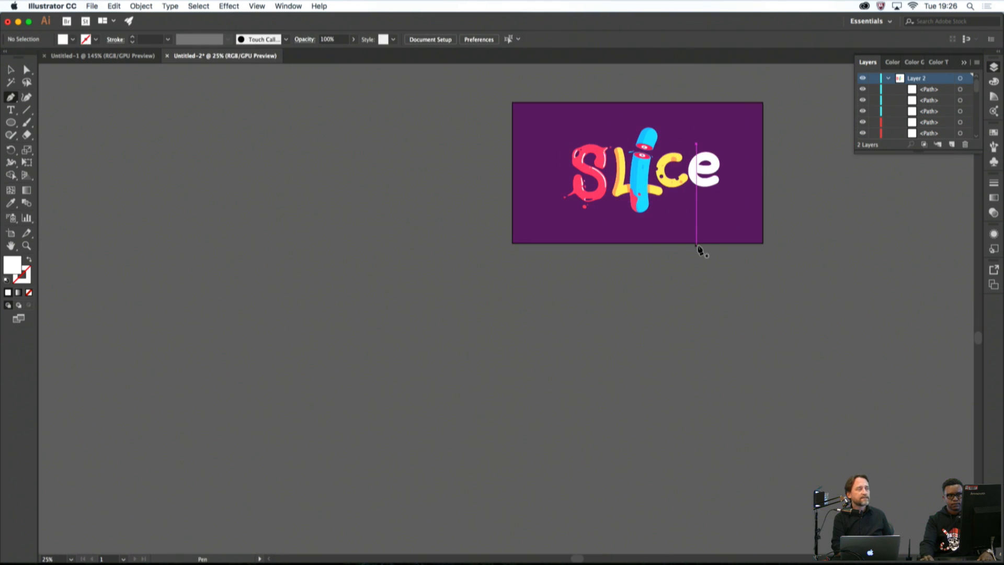
scroll(687, 243, down, 2)
Widen the two white highlights on the S's lower-left end together, and rotate the upper one slightly clockwise
scroll(596, 210, up, 8)
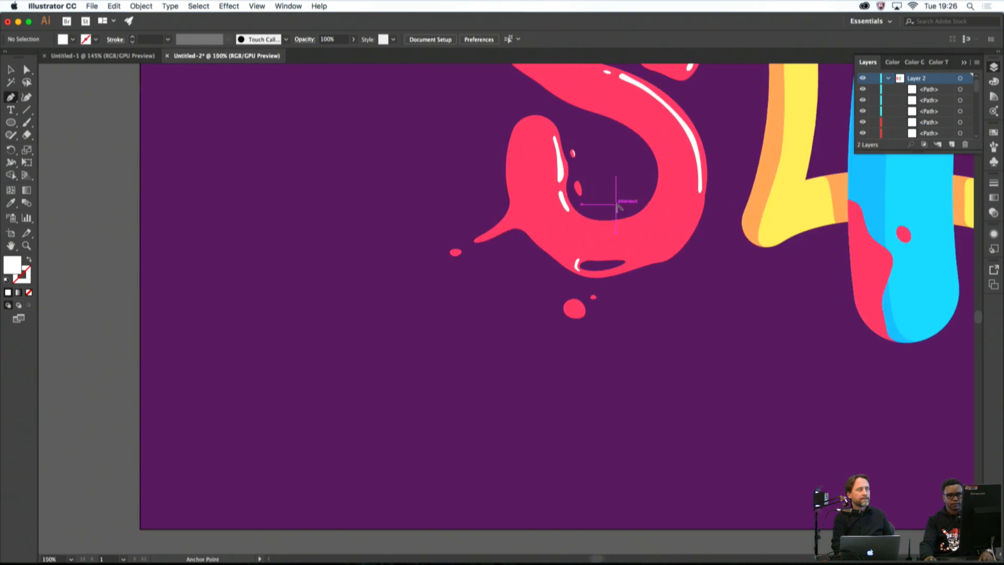
scroll(596, 211, up, 4)
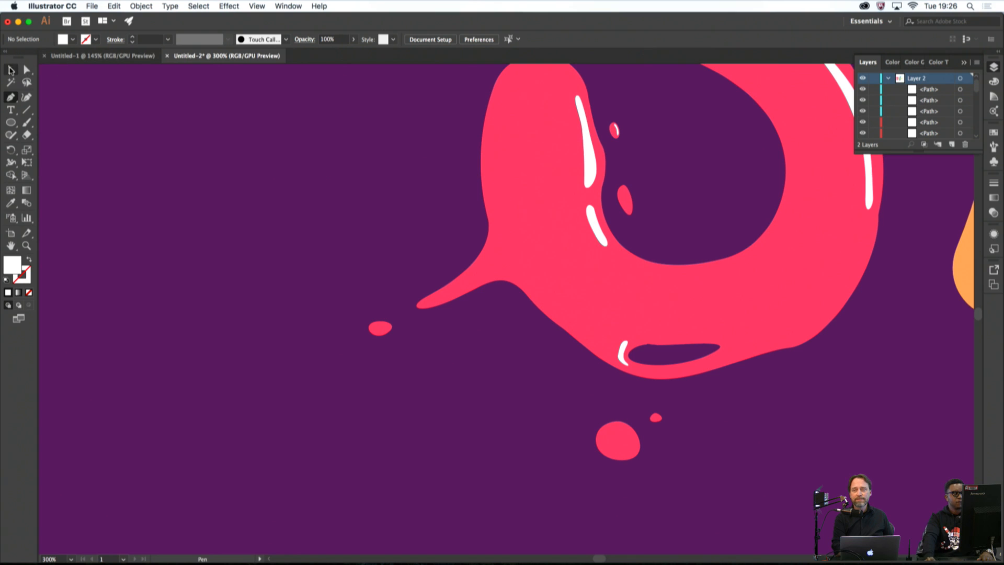
click(586, 147)
shift+click(594, 220)
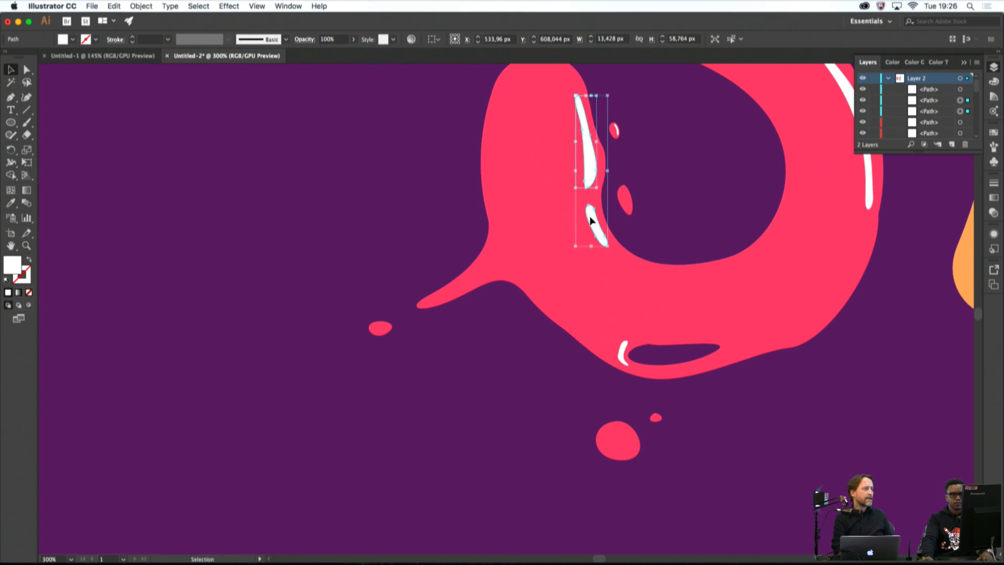
drag(582, 181, 587, 152)
click(587, 166)
drag(600, 82, 614, 84)
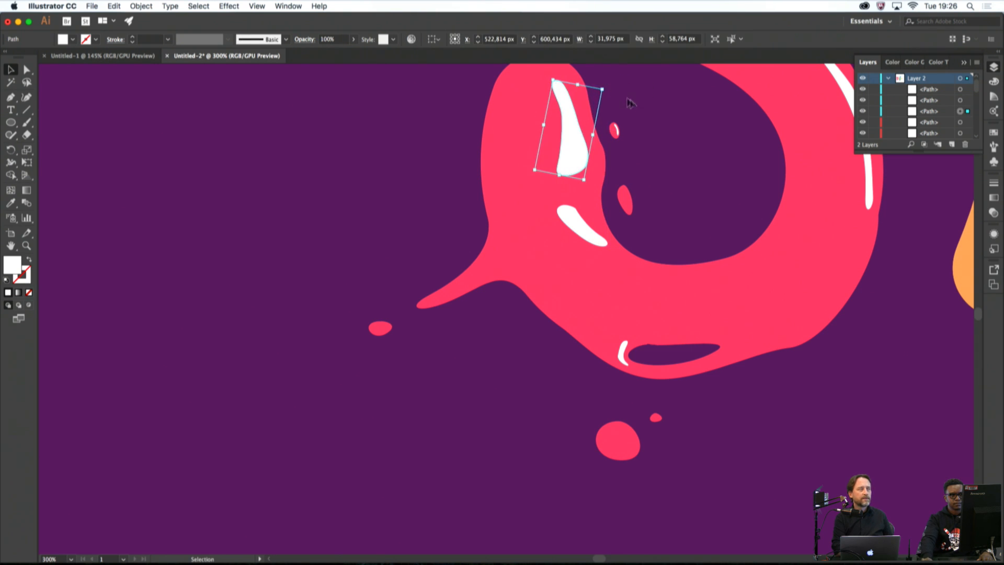
click(630, 120)
Rotate the lower of the two widened highlights clockwise so it follows the S's inner curve, and deselect it
scroll(631, 140, down, 6)
scroll(635, 150, up, 5)
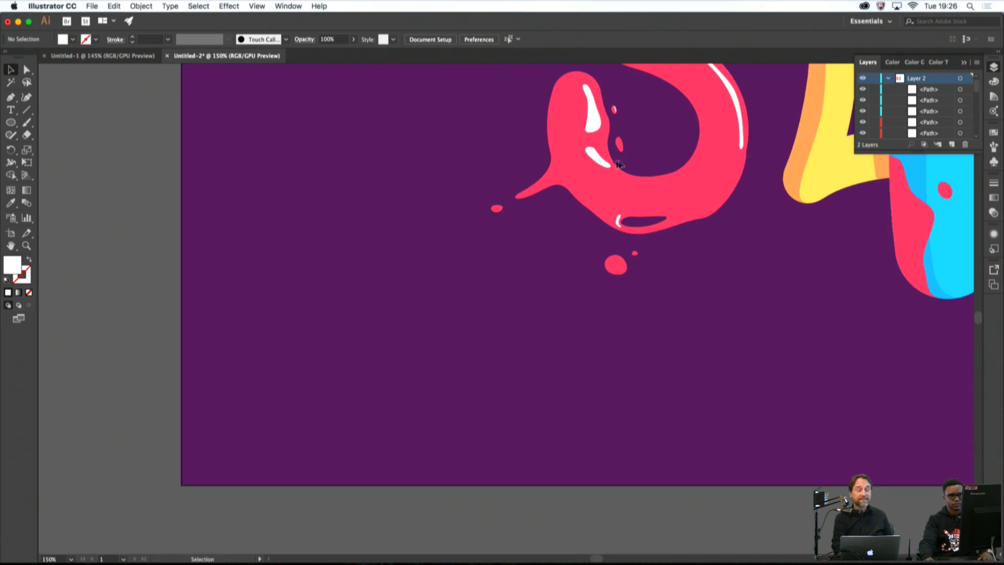
click(602, 159)
mouse_move(613, 151)
mouse_down()
mouse_move(616, 143)
mouse_move(622, 155)
mouse_up()
click(638, 145)
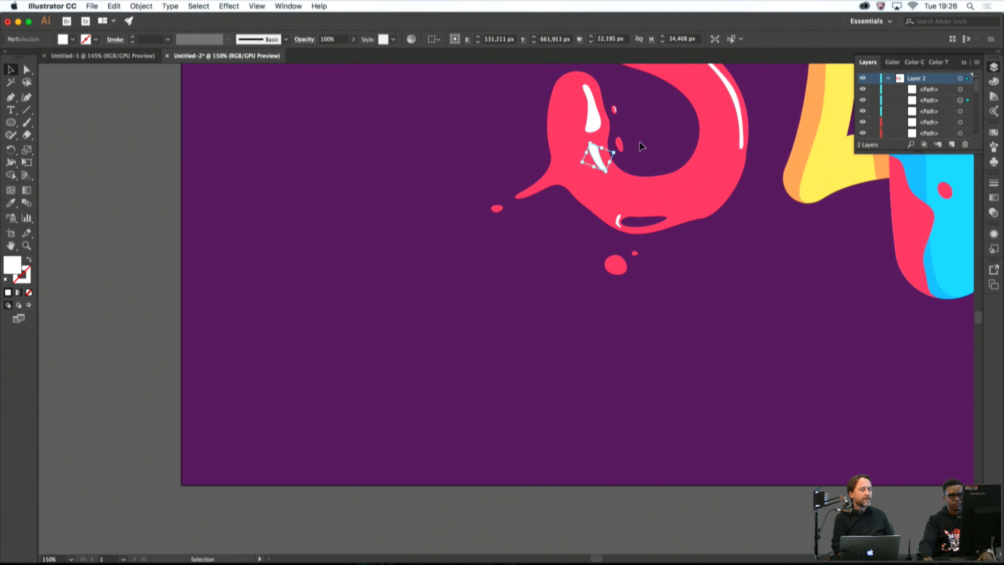
Widen the long white highlight on the S's lower-right curve by moving its inner anchor points toward the inside of the letter
scroll(639, 145, down, 2)
click(611, 199)
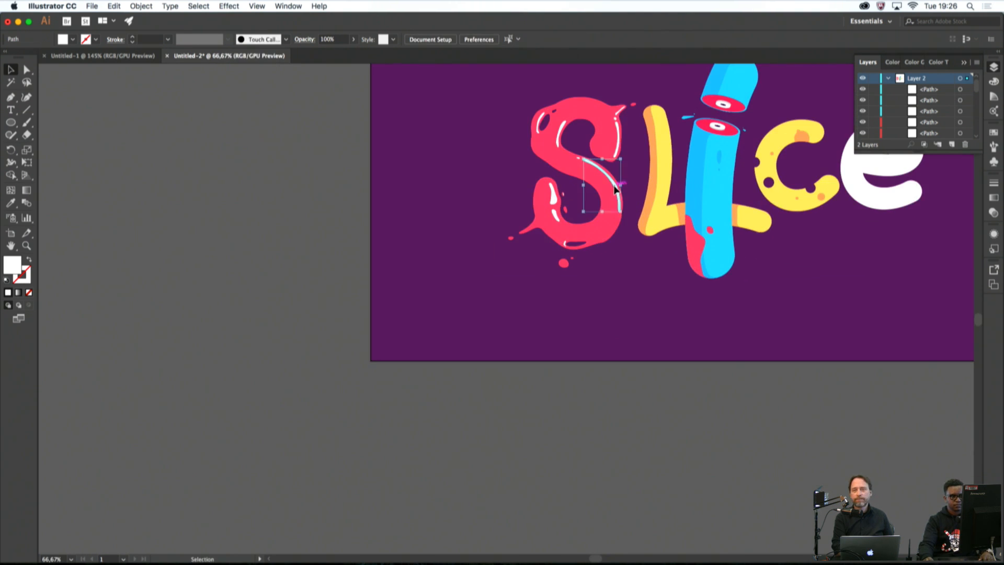
scroll(584, 210, up, 2)
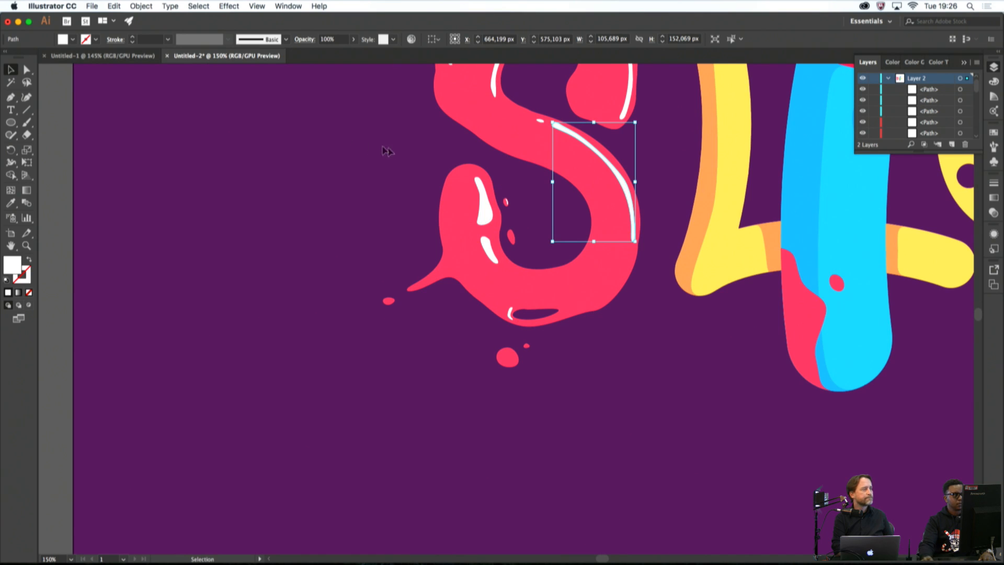
click(26, 69)
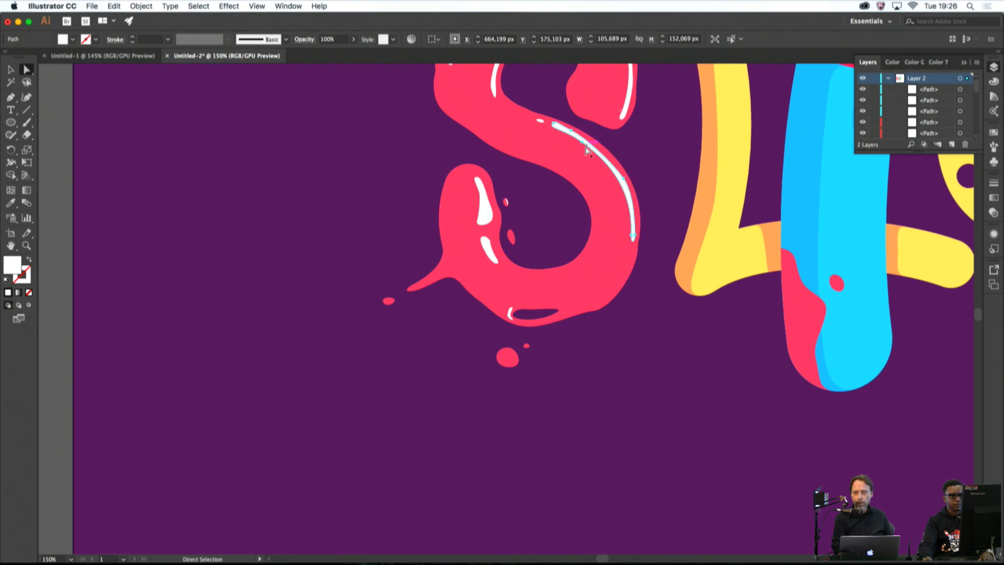
shift+click(632, 236)
drag(632, 236, 621, 237)
click(649, 210)
scroll(650, 212, down, 6)
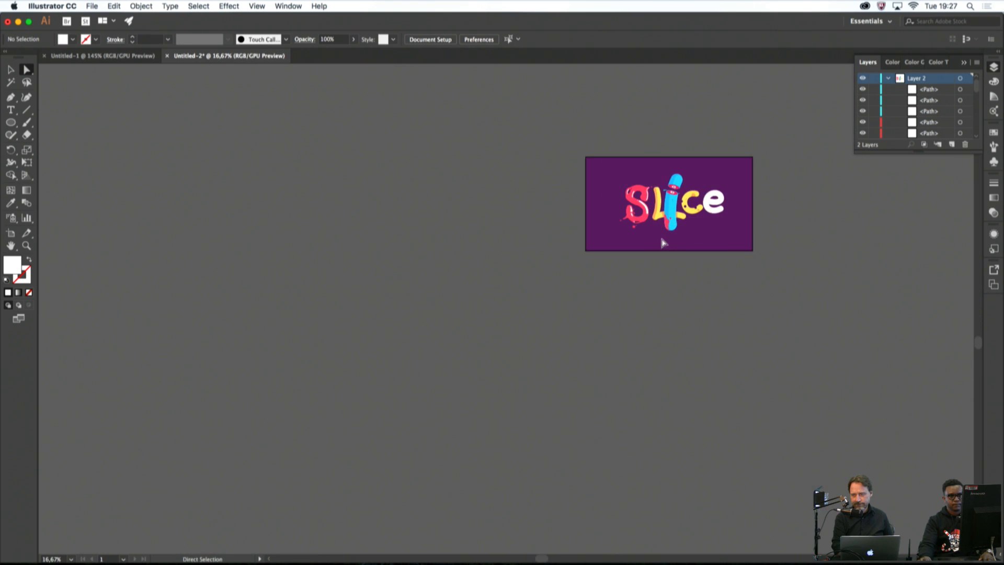
Enlarge the small white dot above the long lower-right highlight on the S into a rounder shape, and deselect it
scroll(645, 215, up, 1)
scroll(645, 216, up, 8)
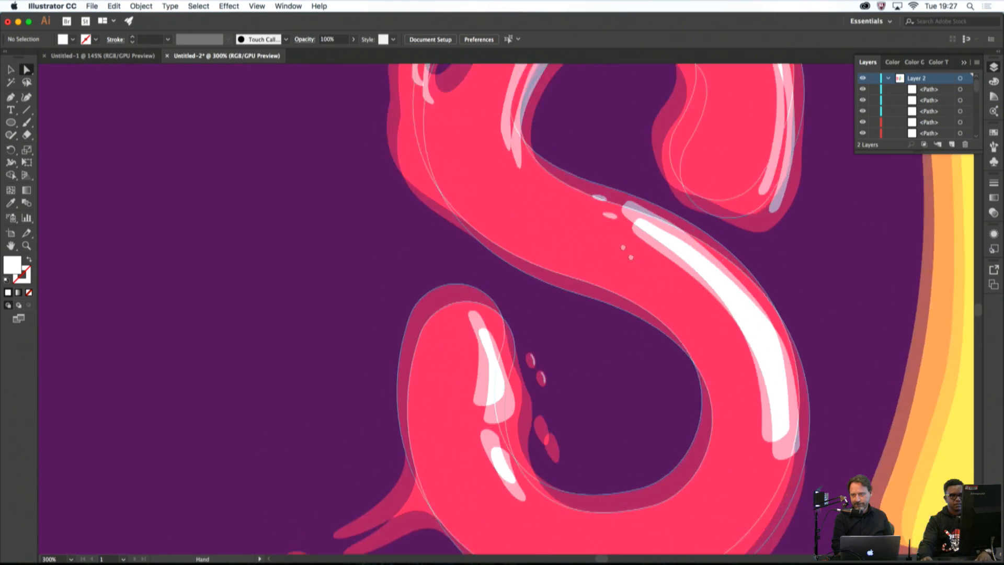
click(638, 256)
drag(638, 255, 636, 262)
click(648, 226)
scroll(645, 225, down, 1)
click(695, 315)
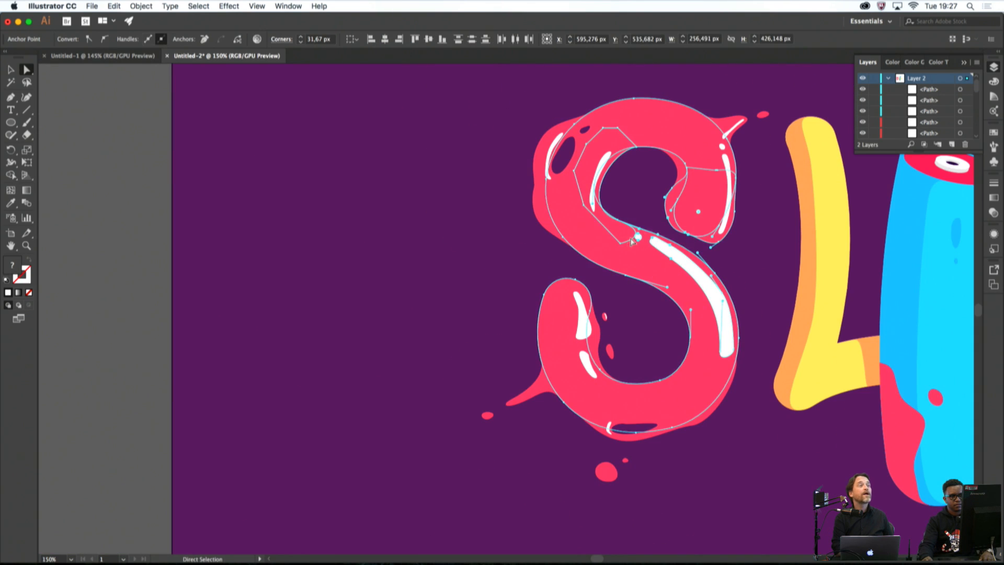
click(635, 207)
Widen the white highlight along the left side of the S's upper opening by moving its outer anchor points outward
scroll(594, 194, up, 3)
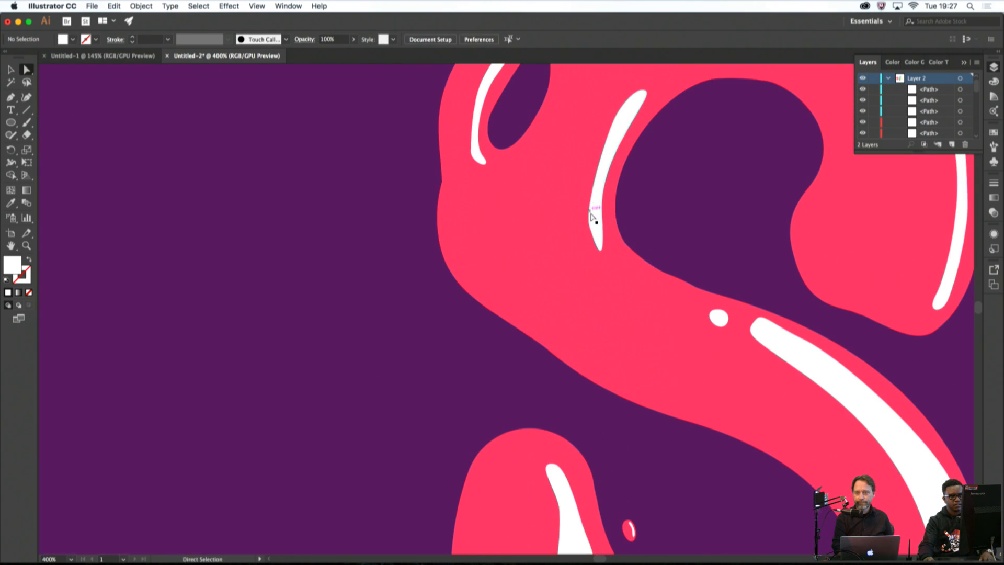
click(594, 217)
drag(594, 219, 664, 345)
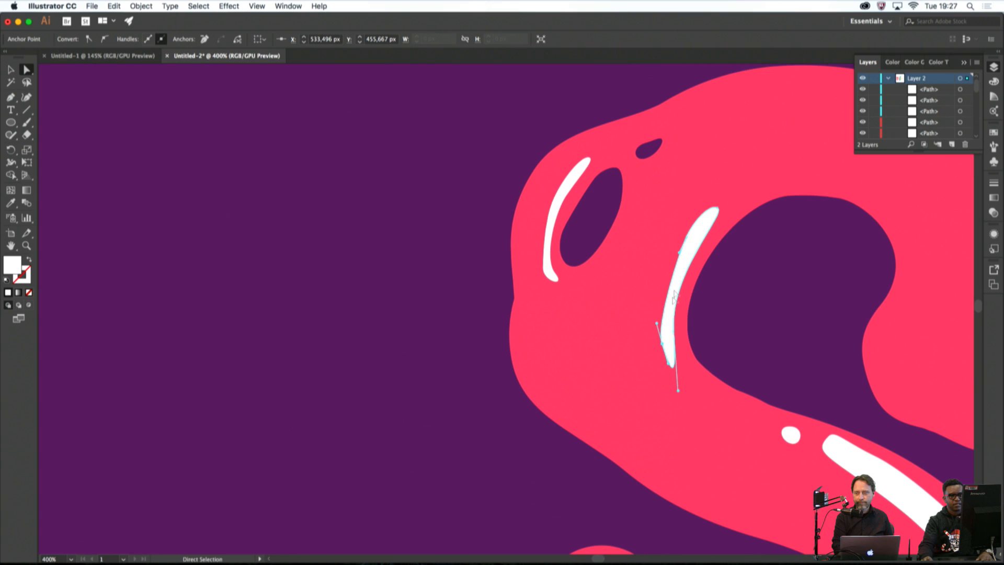
shift+click(686, 237)
drag(685, 239, 657, 227)
click(731, 268)
scroll(737, 269, down, 4)
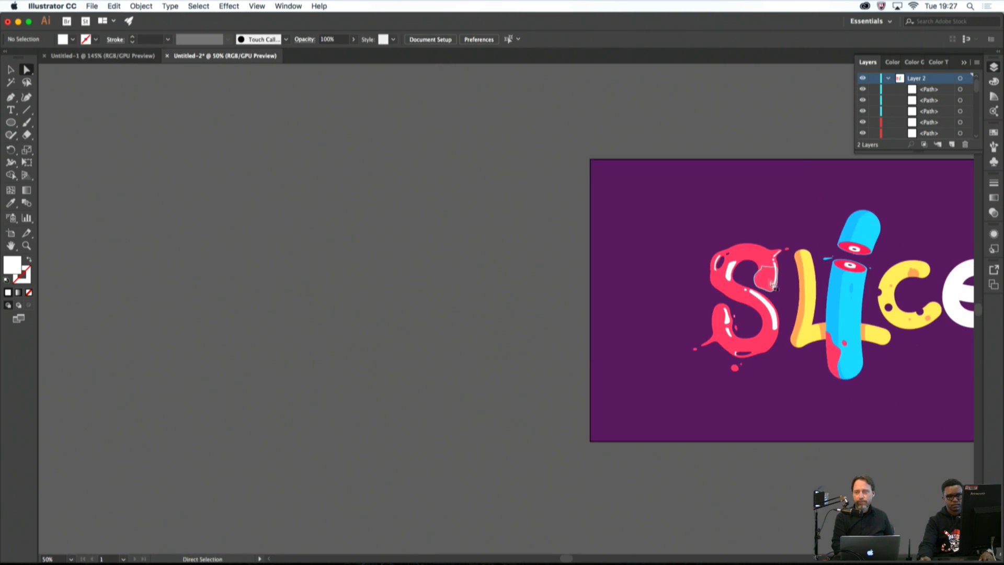
Widen the long white highlight on the S's upper-right end by moving its left-side anchor points inward
scroll(773, 280, up, 4)
click(787, 297)
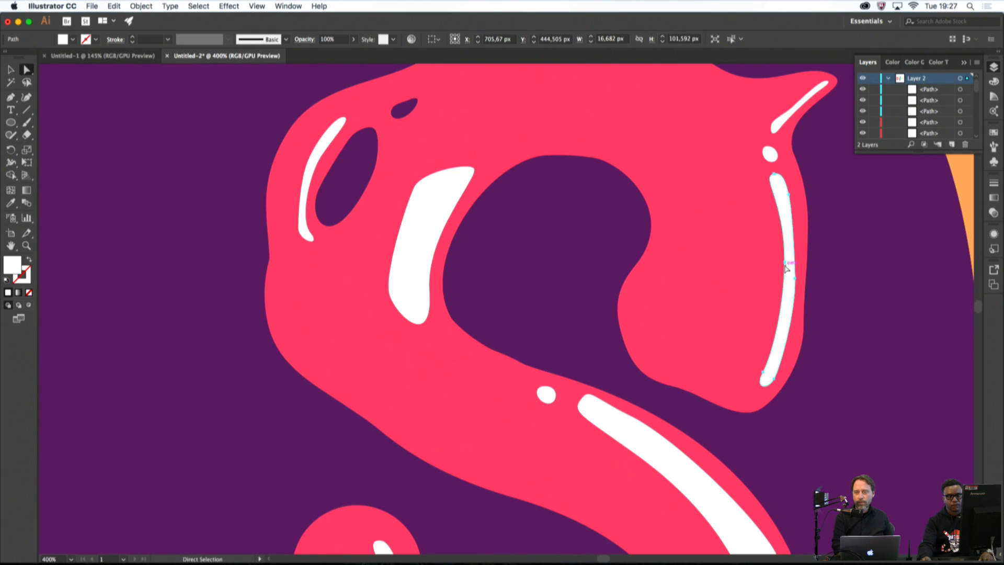
click(784, 262)
shift+click(763, 372)
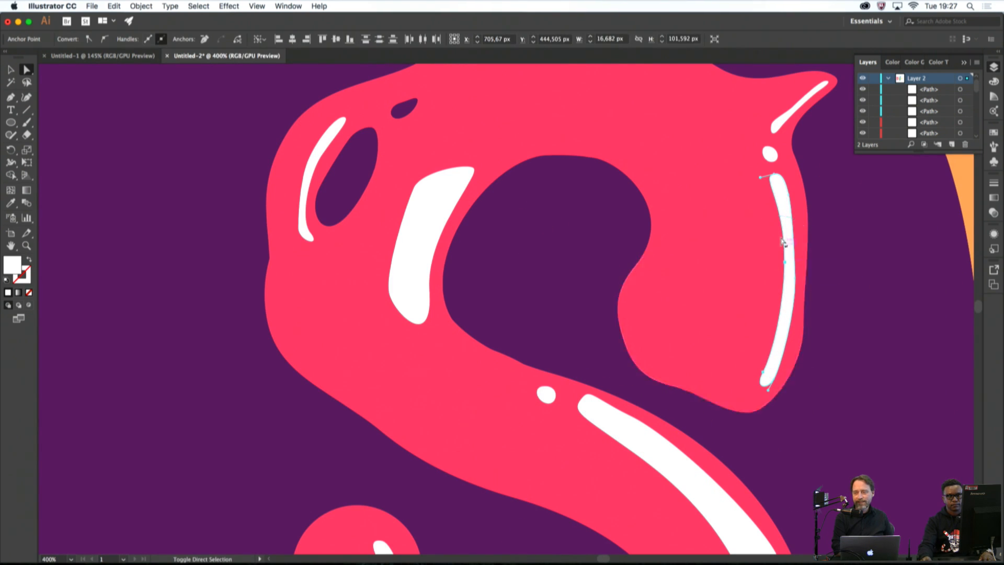
drag(784, 257, 765, 258)
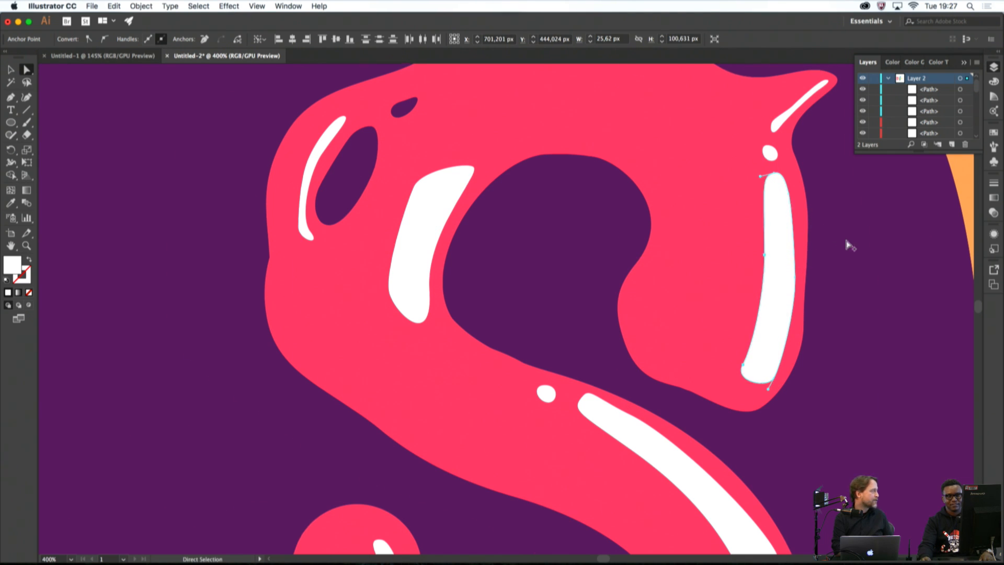
key(super+minus)
key(super+equal)
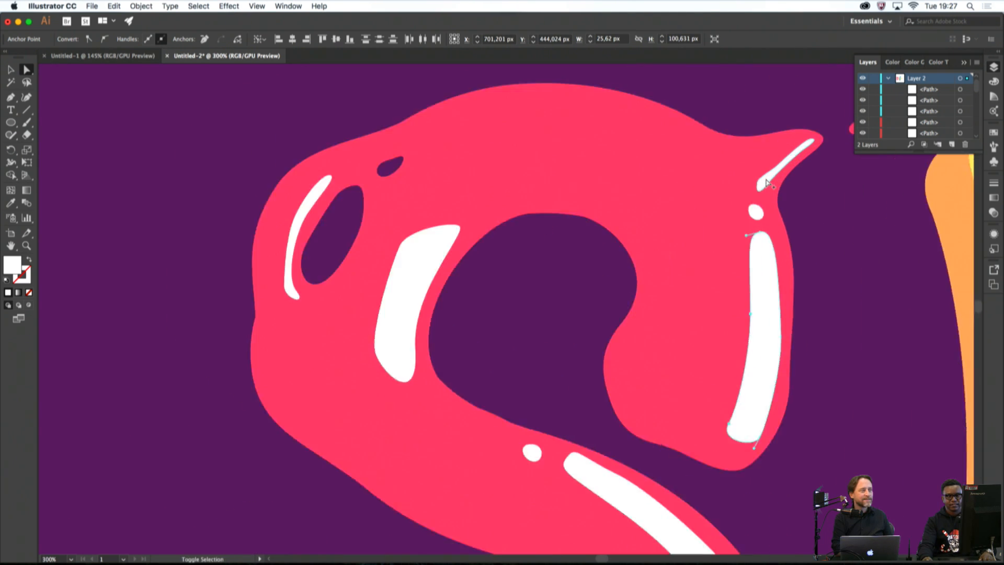
Thicken the thin white highlight on the pointed splash at the S's upper right, and deselect it
scroll(755, 257, up, 2)
scroll(754, 256, up, 1)
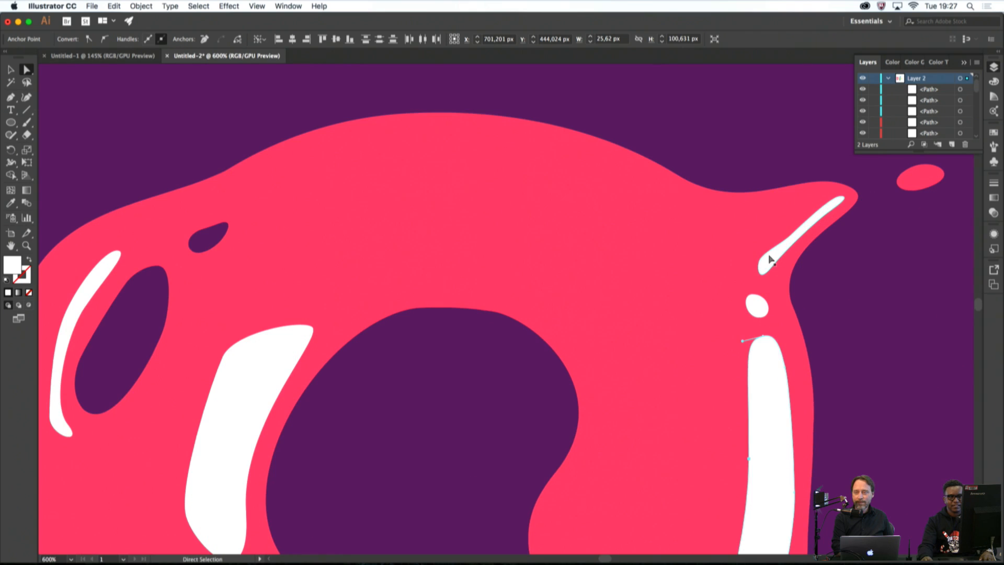
click(758, 257)
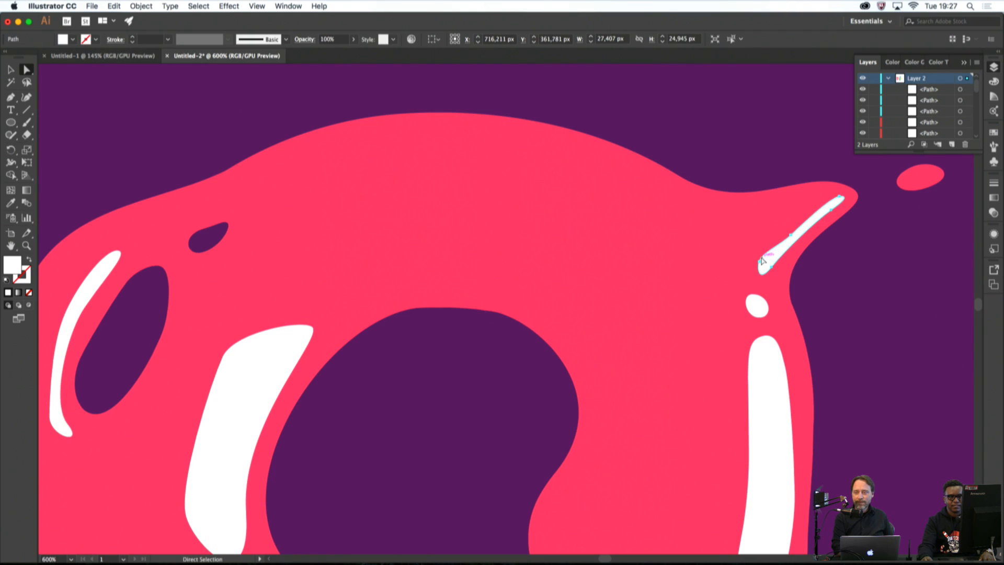
click(836, 199)
mouse_move(839, 200)
mouse_down()
mouse_move(821, 198)
mouse_move(834, 196)
mouse_up()
click(877, 246)
scroll(876, 253, down, 5)
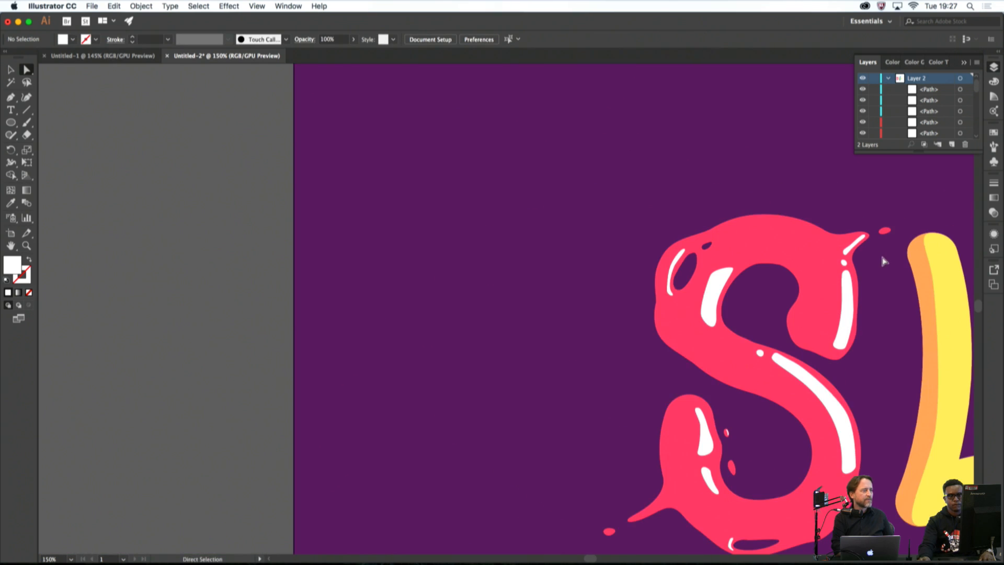
scroll(870, 302, down, 4)
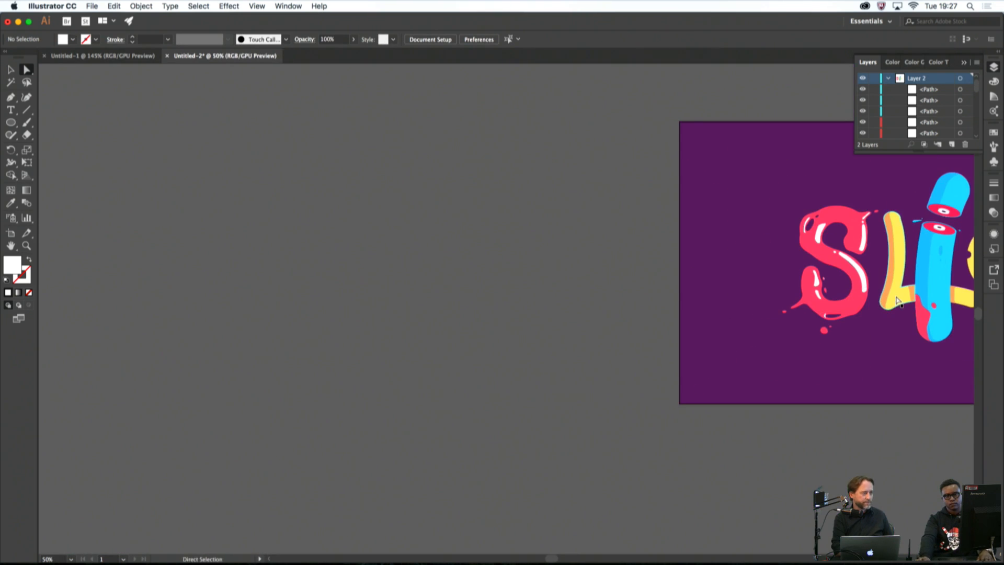
scroll(863, 293, right, 3)
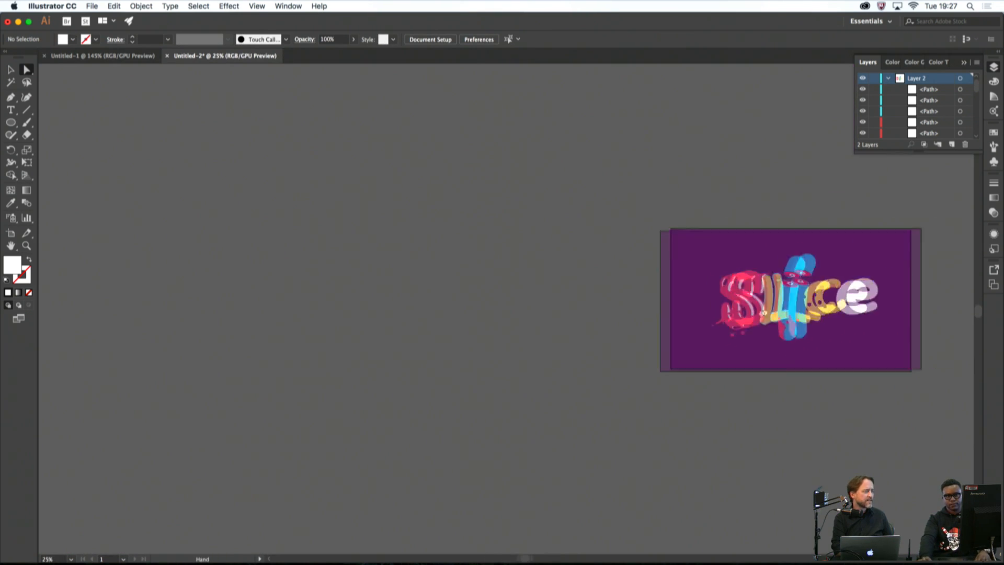
Widen the curved white highlight beside the large purple hole at the S's upper left by moving its outer anchor points outward
scroll(697, 282, up, 6)
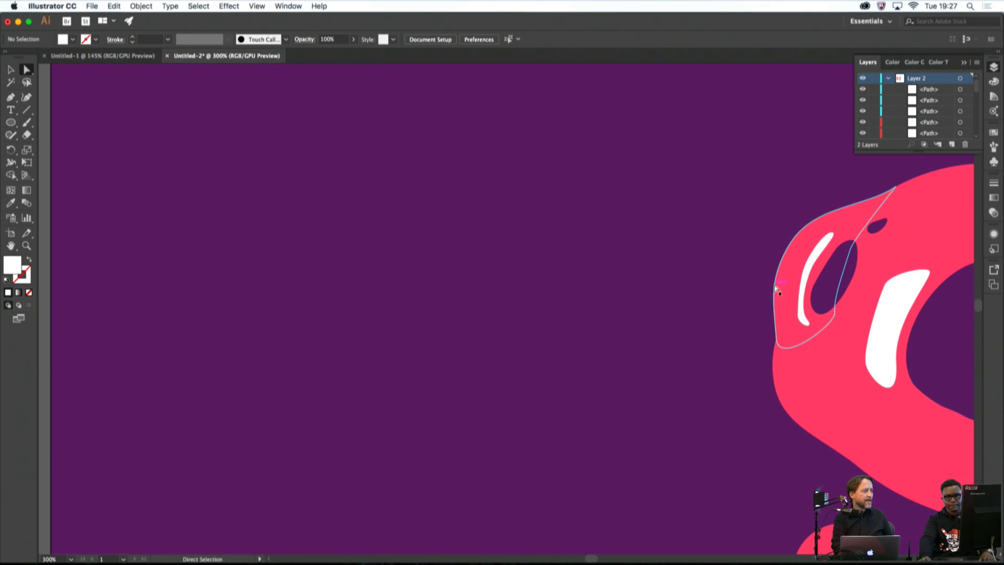
click(799, 310)
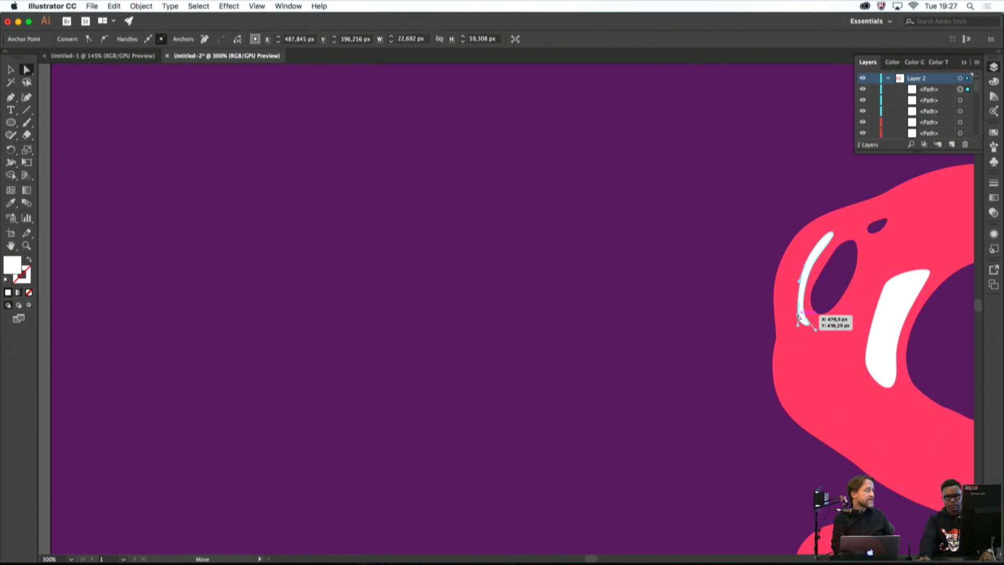
click(799, 316)
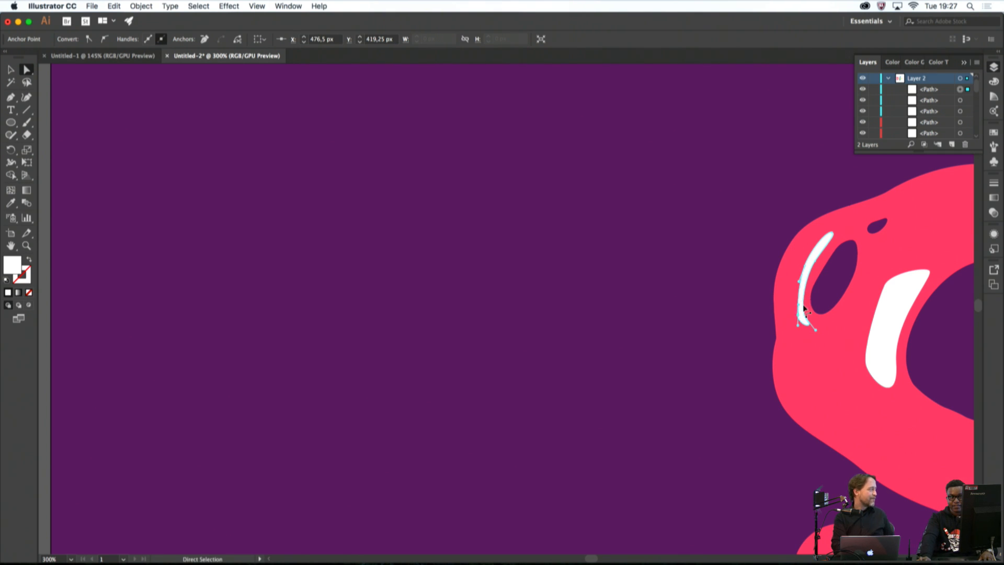
click(726, 296)
click(805, 277)
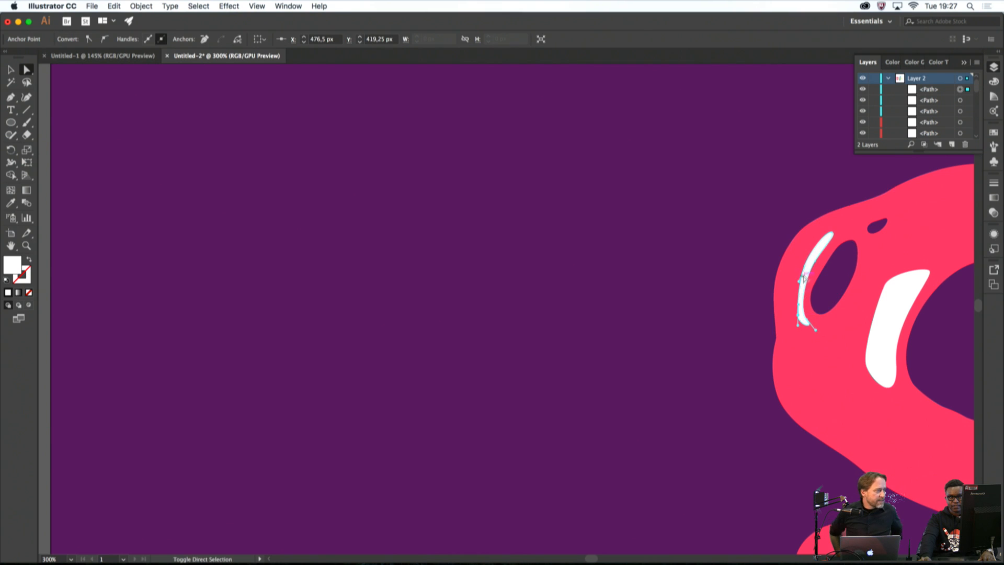
shift+click(805, 267)
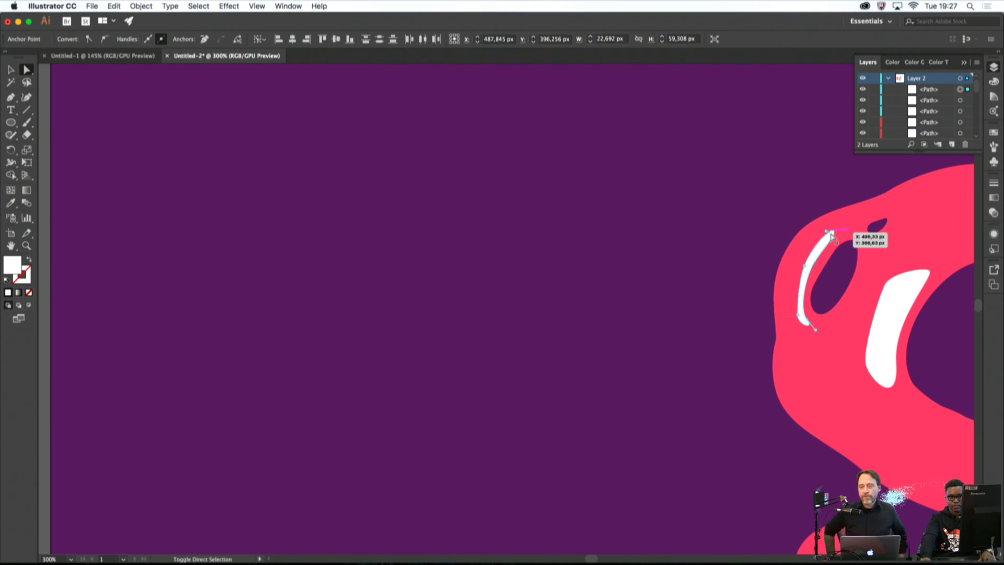
drag(832, 236, 790, 268)
click(752, 260)
scroll(752, 260, down, 5)
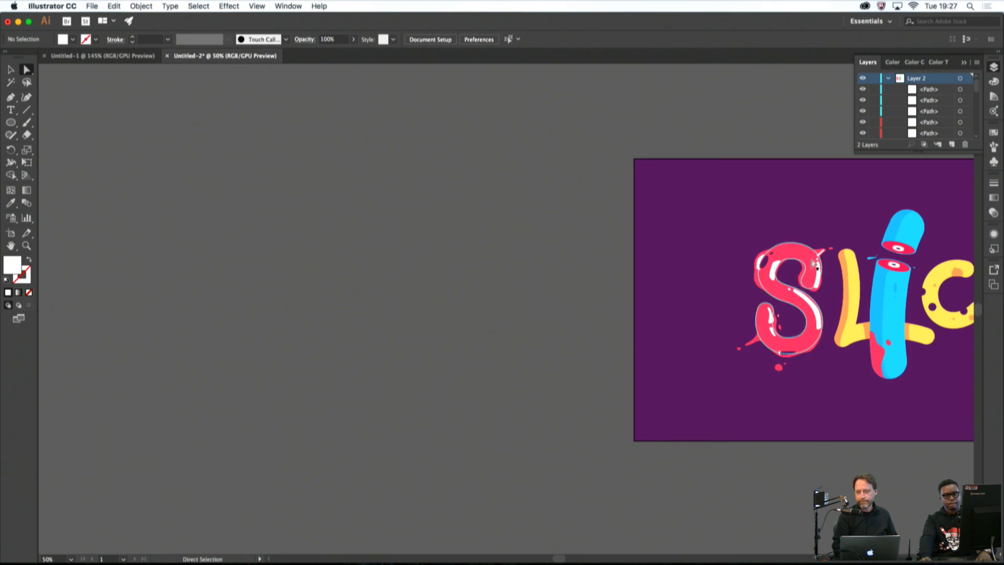
Widen the small white highlight beside the purple hole at the bottom of the S, and remove that highlight
drag(818, 236, 672, 205)
scroll(694, 229, down, 1)
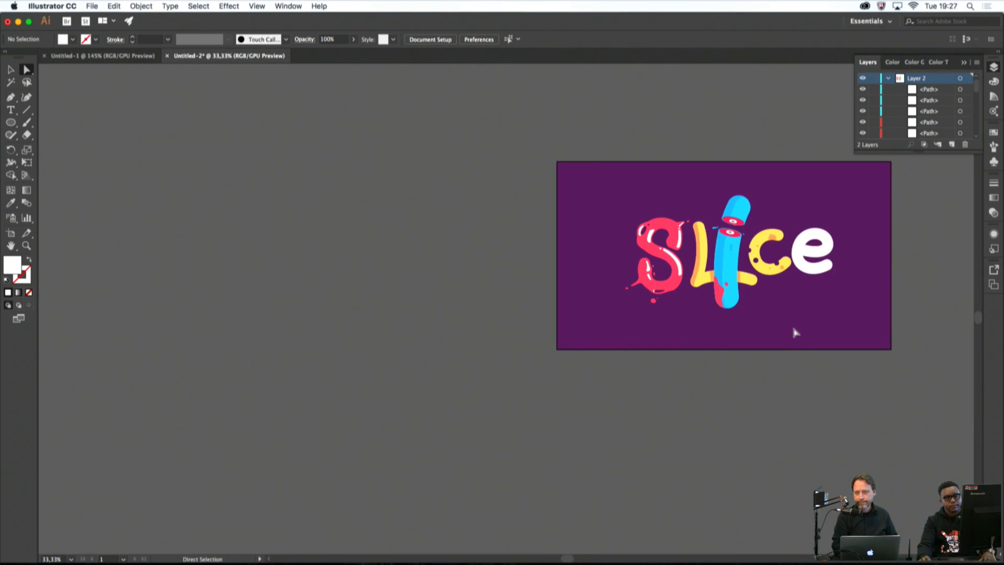
scroll(793, 332, down, 1)
scroll(721, 313, up, 5)
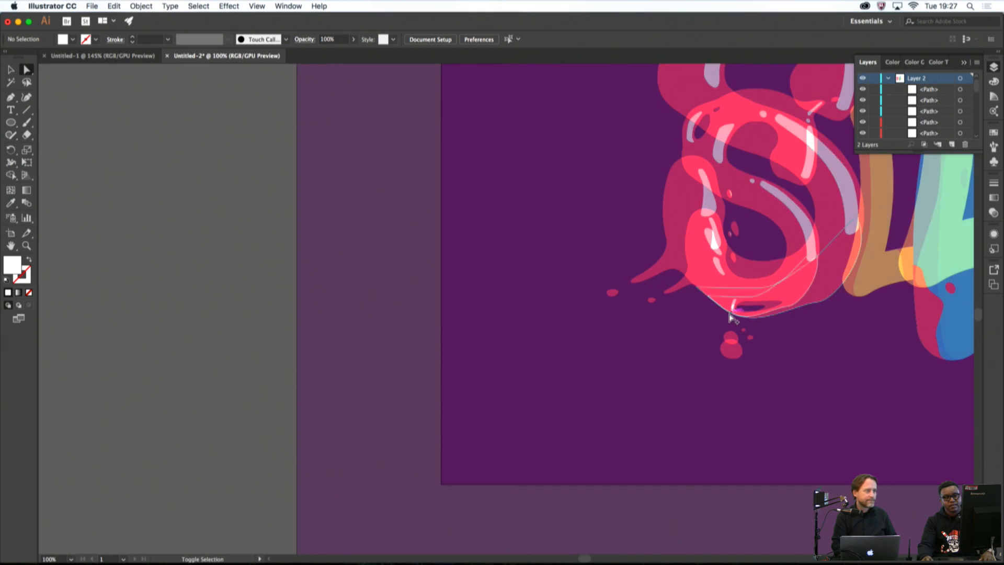
scroll(731, 318, up, 8)
click(746, 291)
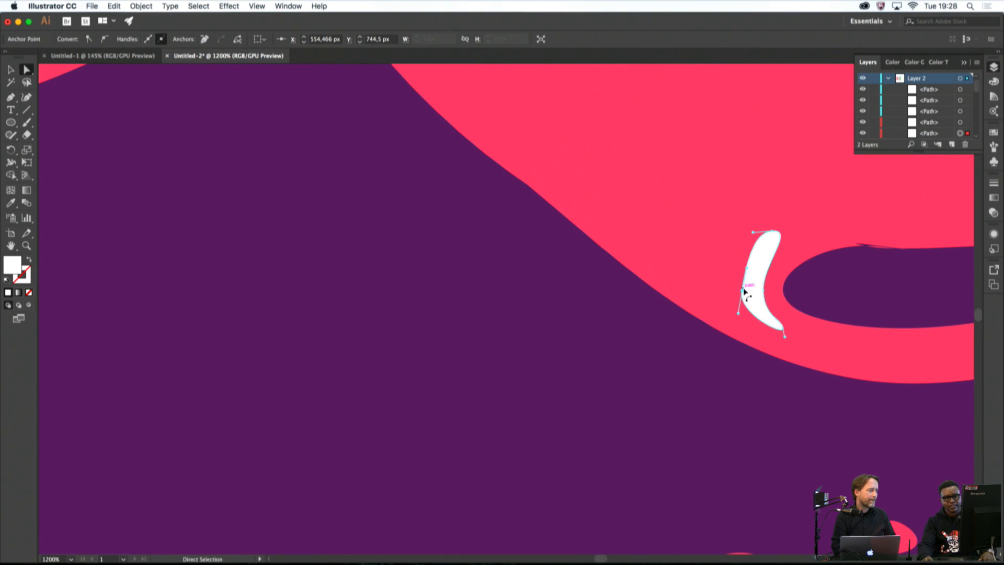
drag(743, 291, 722, 286)
click(679, 358)
scroll(678, 358, down, 5)
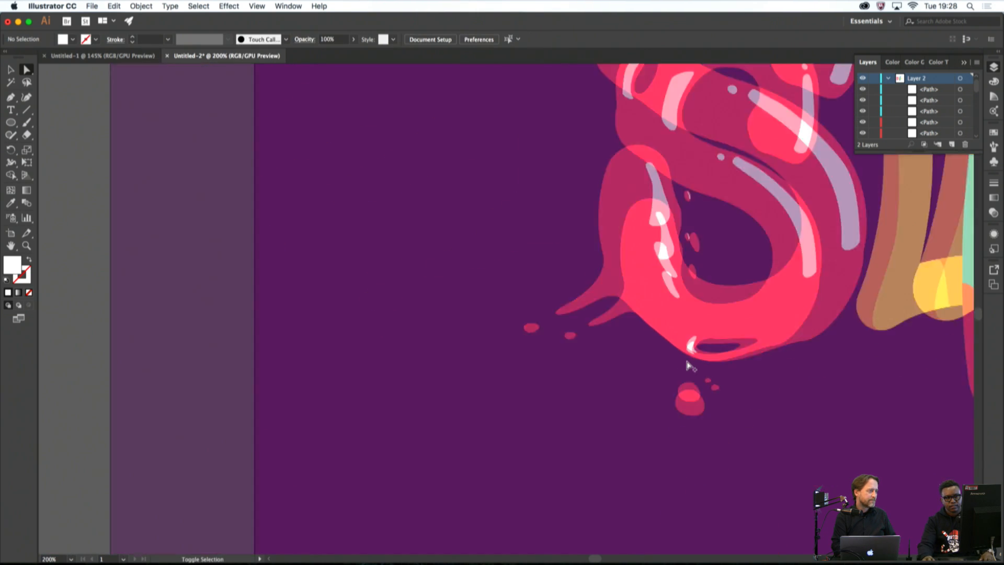
scroll(690, 366, down, 3)
scroll(706, 366, up, 4)
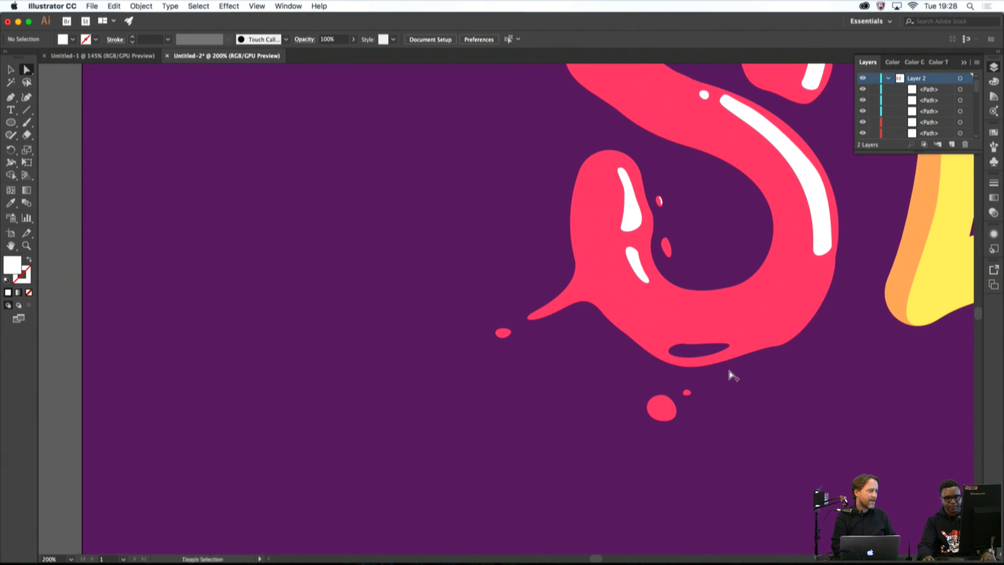
scroll(730, 376, down, 4)
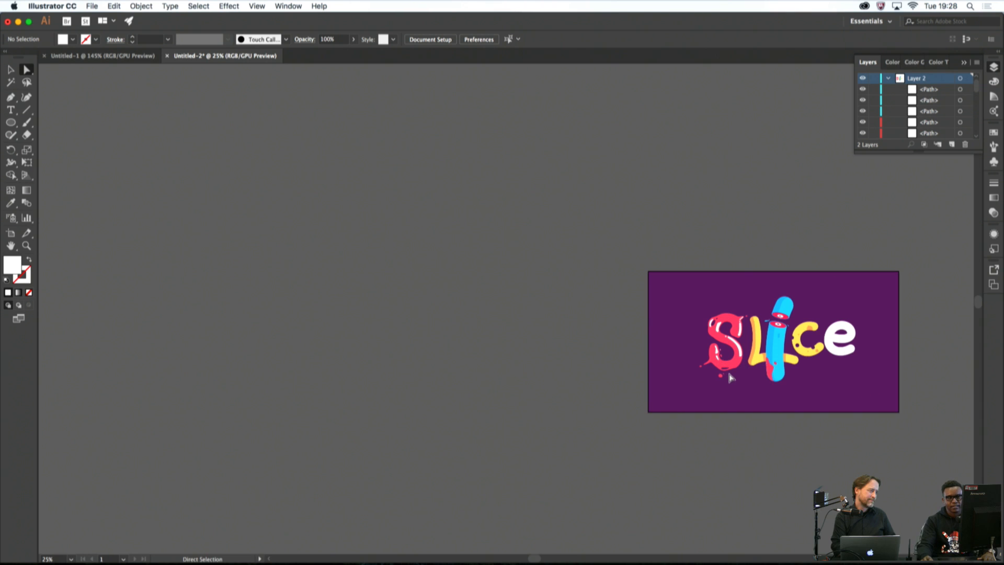
scroll(738, 378, up, 6)
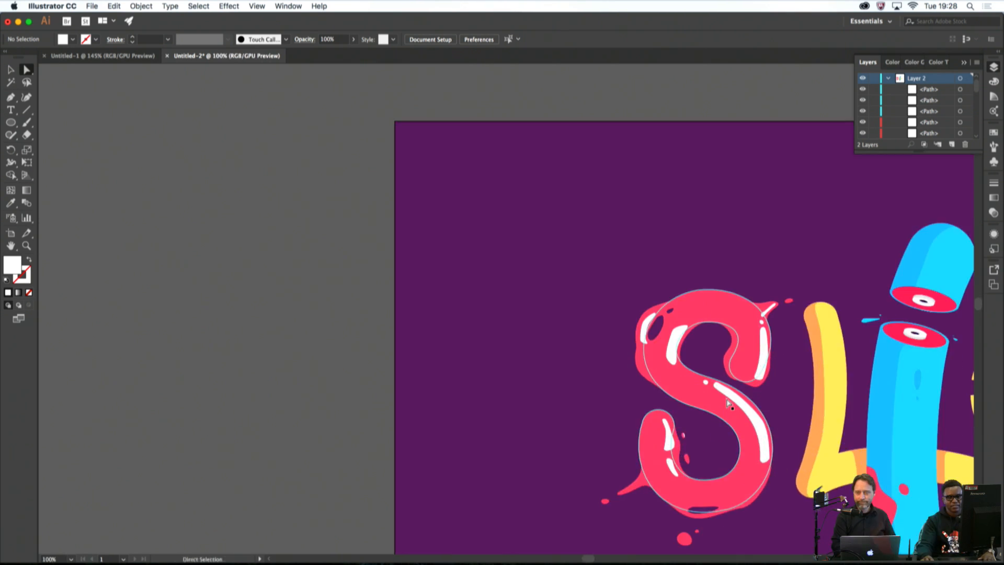
scroll(735, 287, down, 3)
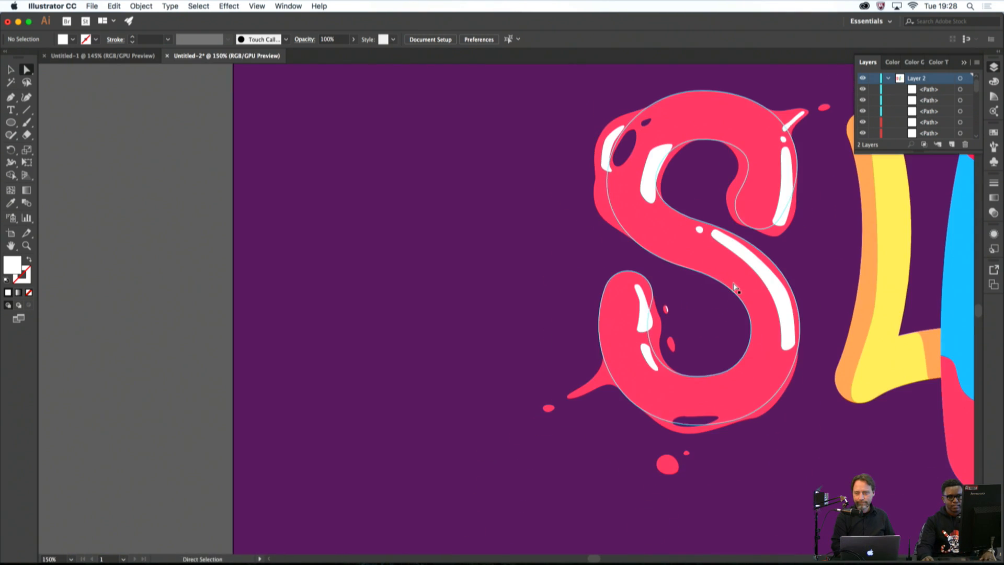
scroll(809, 274, down, 5)
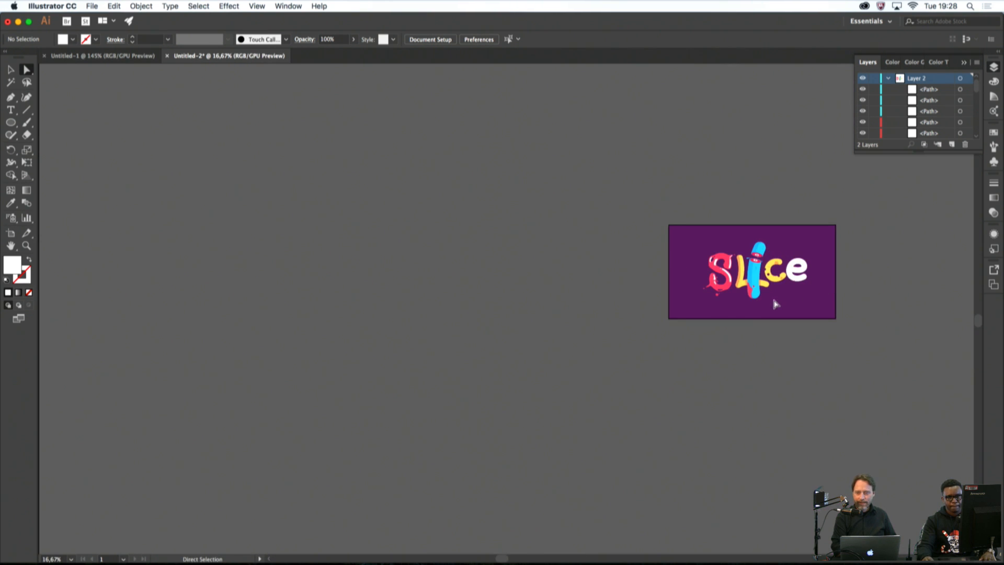
scroll(771, 295, down, 3)
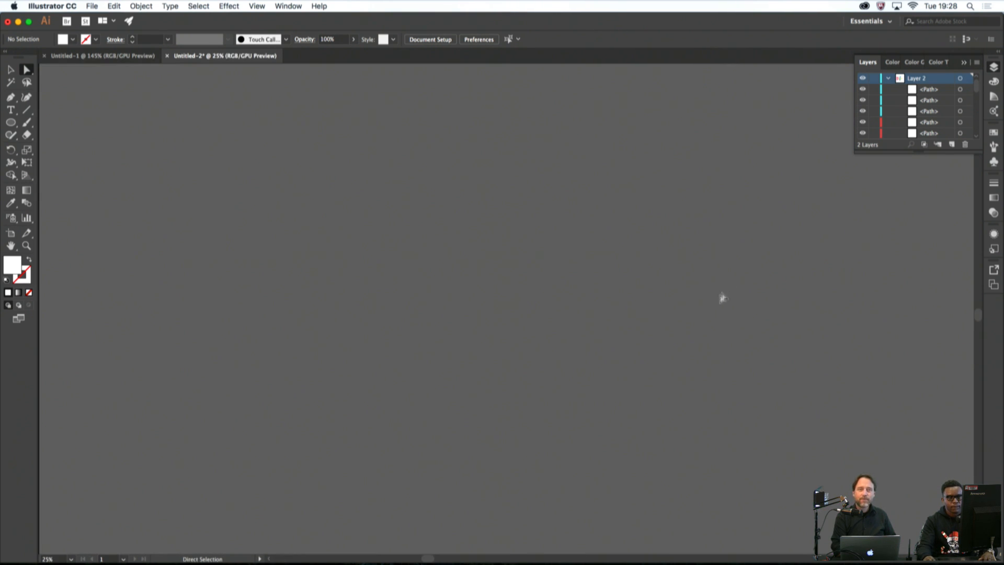
scroll(485, 306, up, 8)
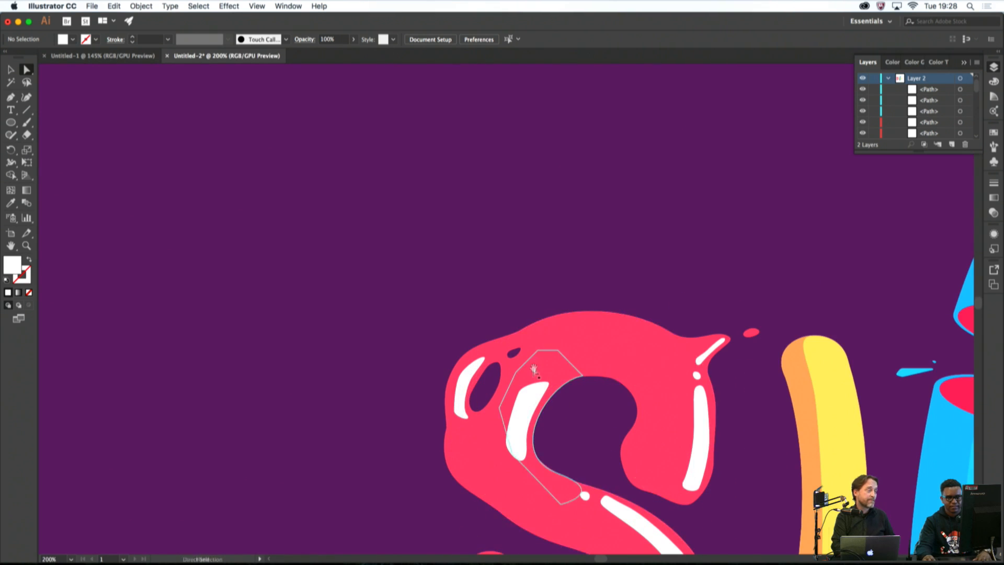
Recolour the white highlights on the S to light pink FF9CAA, and deselect them
drag(533, 369, 627, 233)
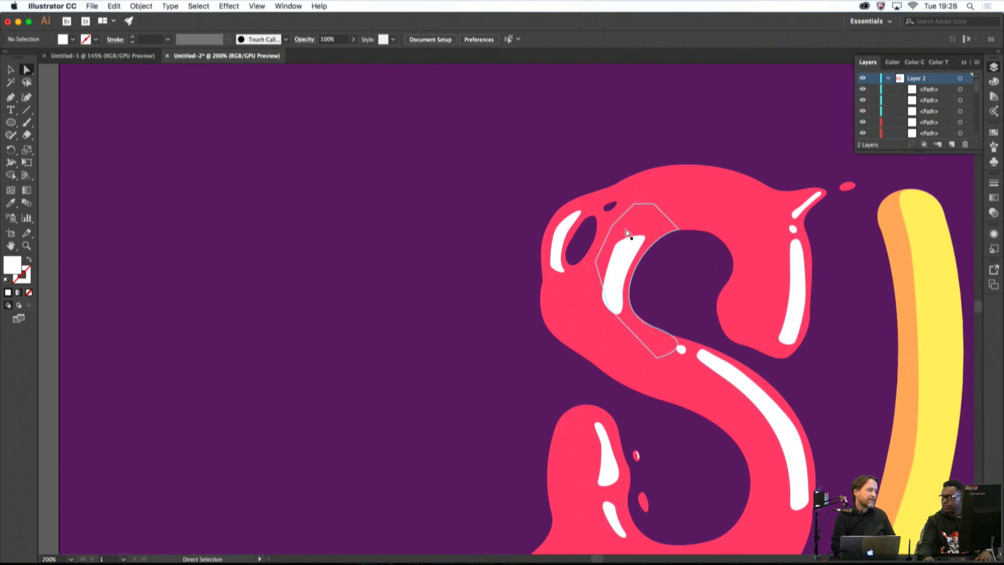
scroll(575, 209, down, 3)
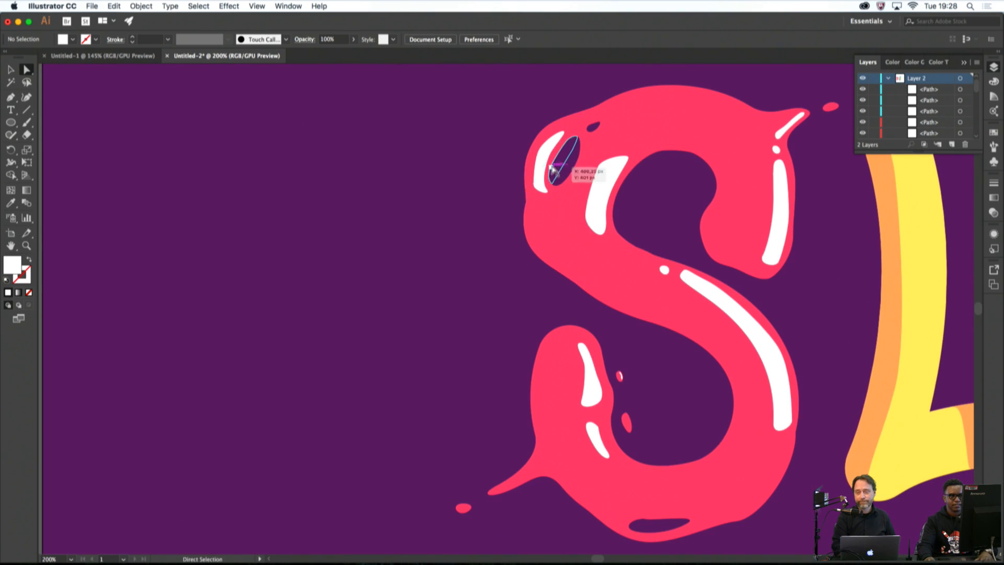
click(544, 165)
shift+click(601, 192)
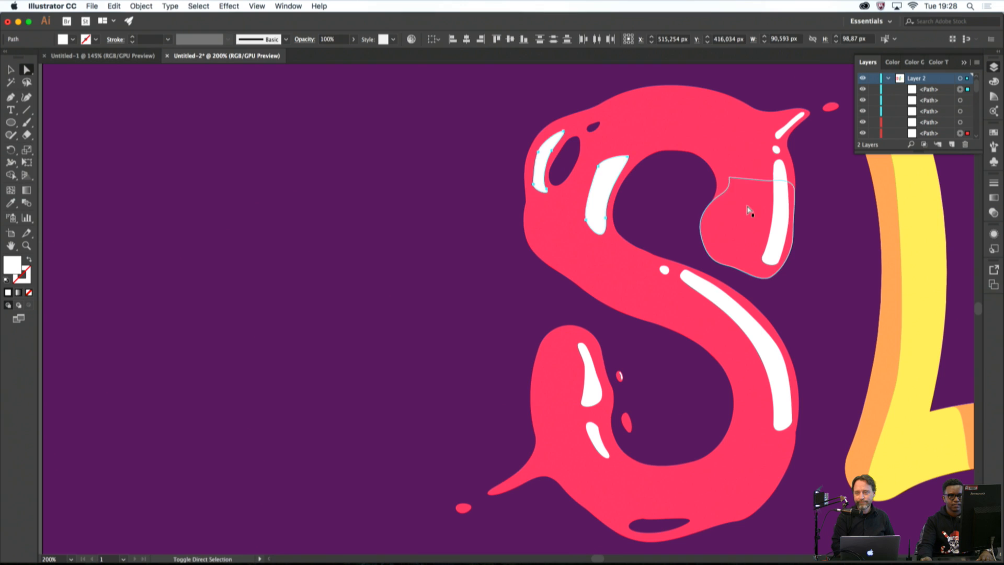
shift+click(776, 212)
shift+click(746, 329)
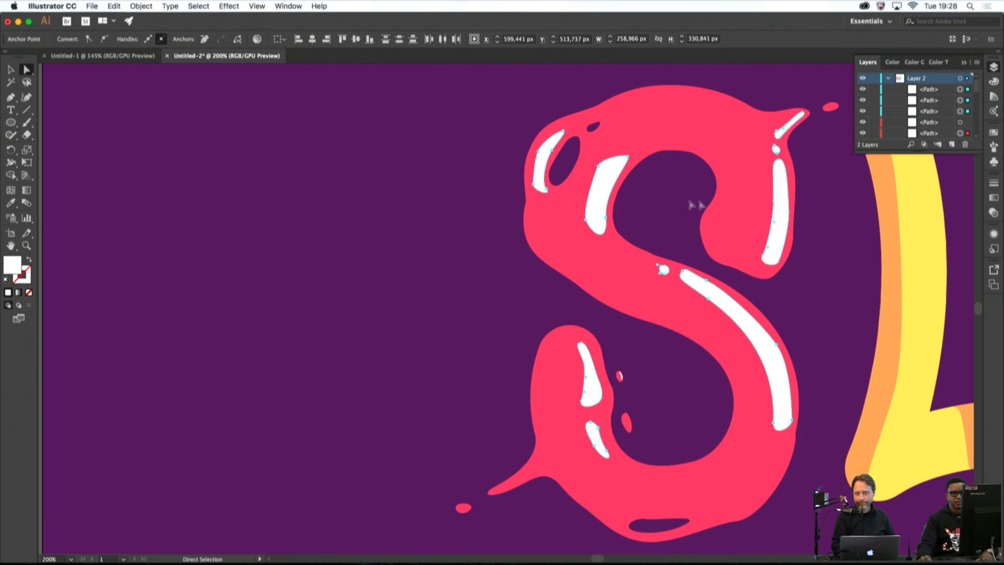
double_click(16, 264)
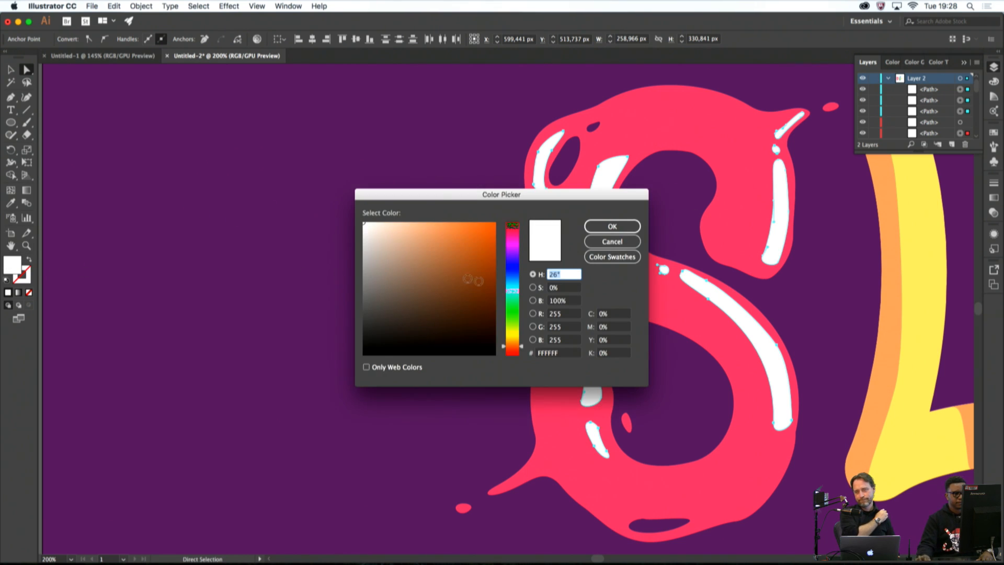
drag(514, 230, 415, 215)
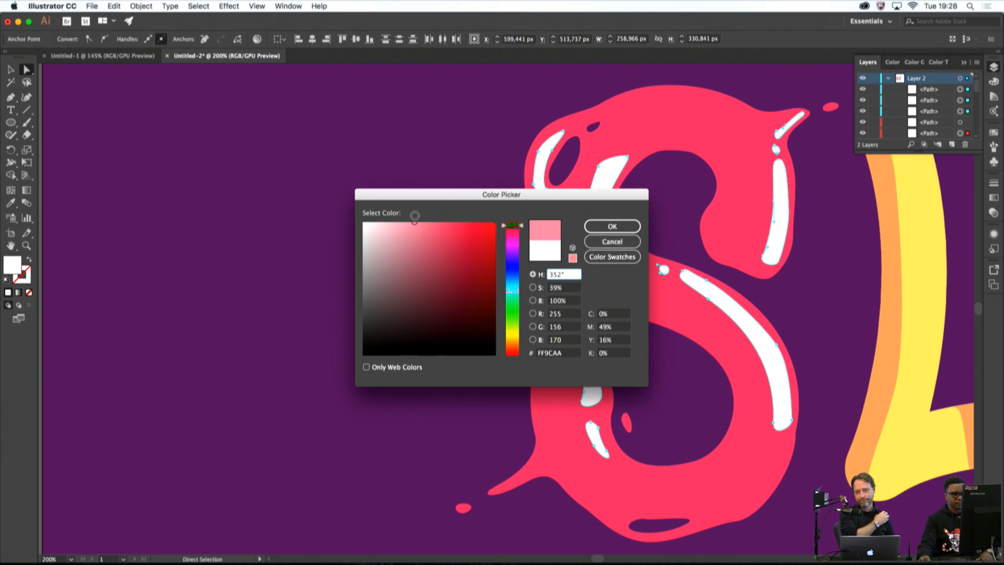
click(585, 229)
click(468, 221)
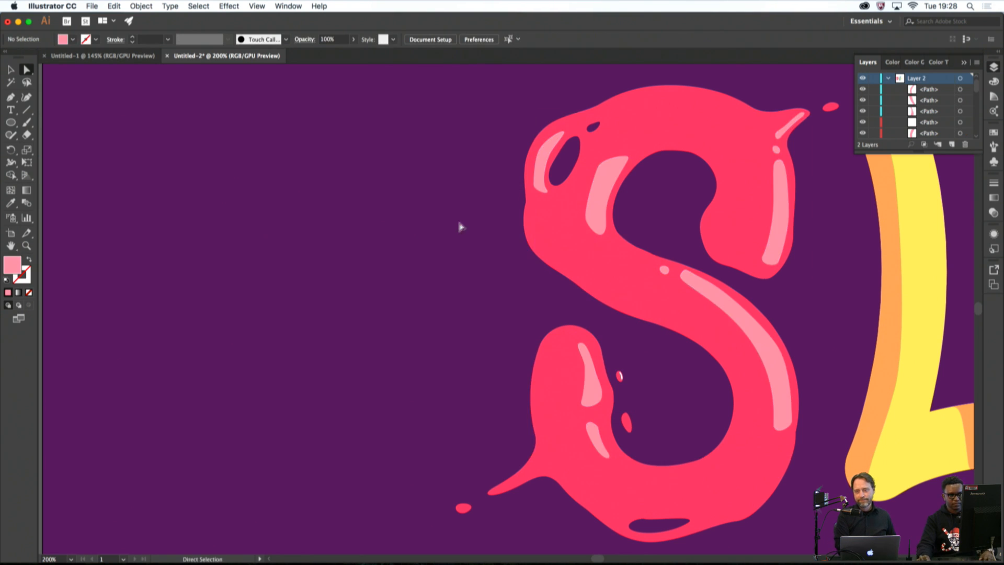
Fill the white letter e with a medium green
scroll(460, 225, down, 6)
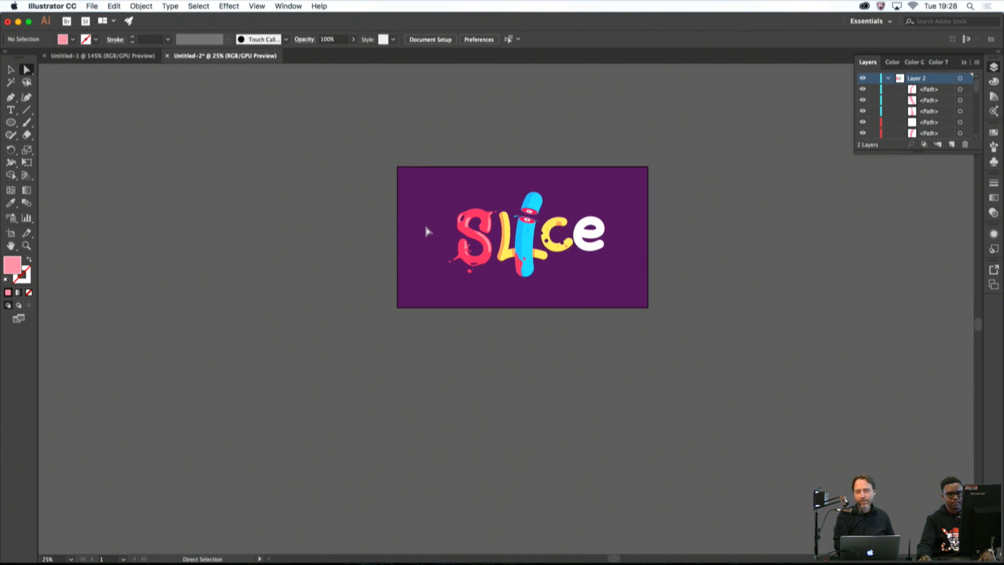
scroll(426, 230, up, 2)
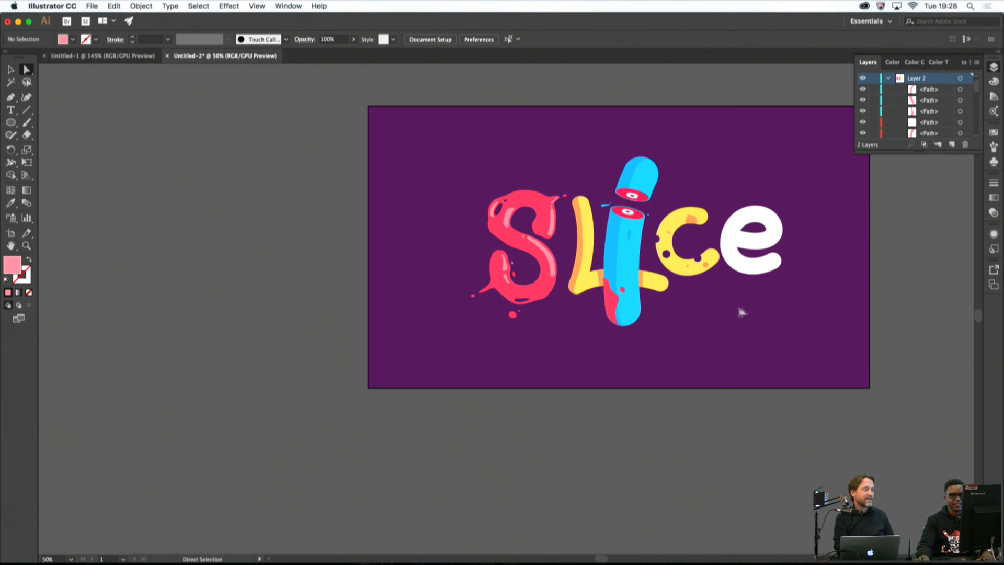
scroll(732, 300, up, 2)
scroll(729, 294, down, 1)
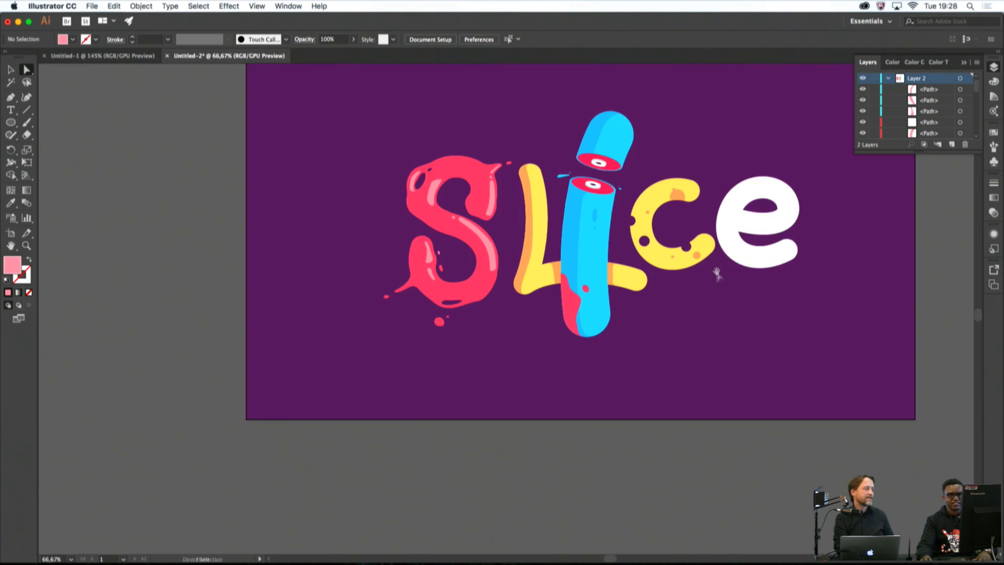
drag(716, 273, 724, 333)
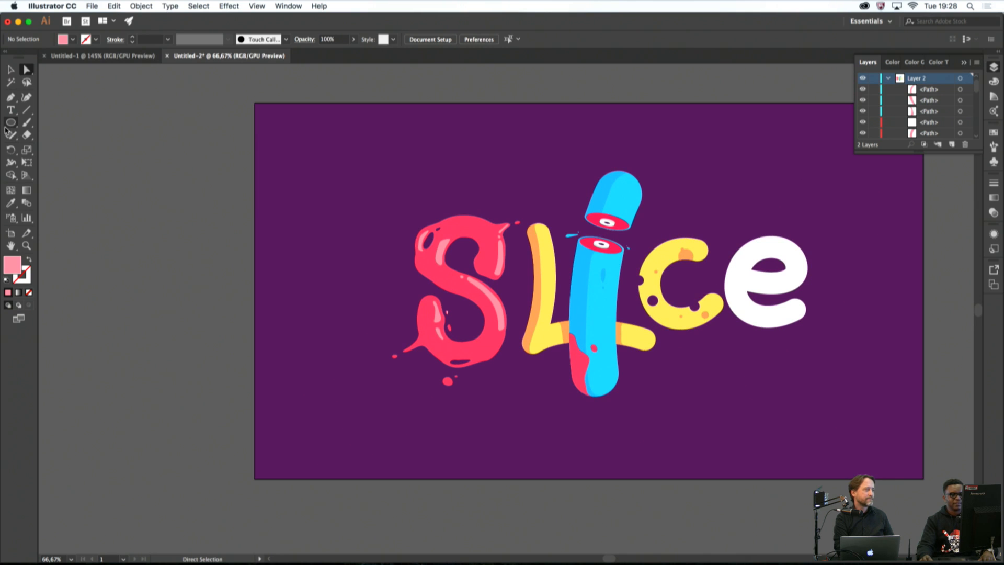
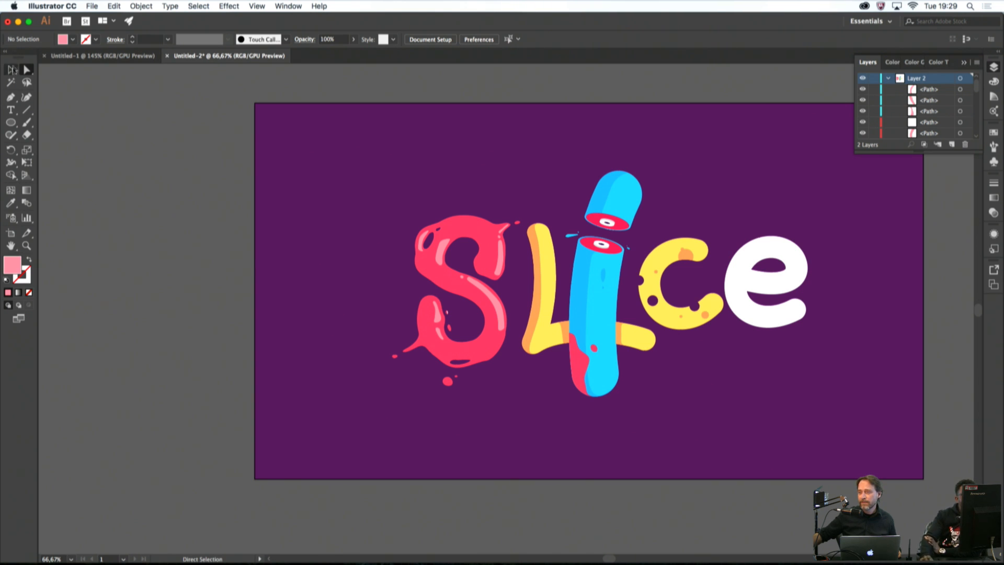
click(751, 285)
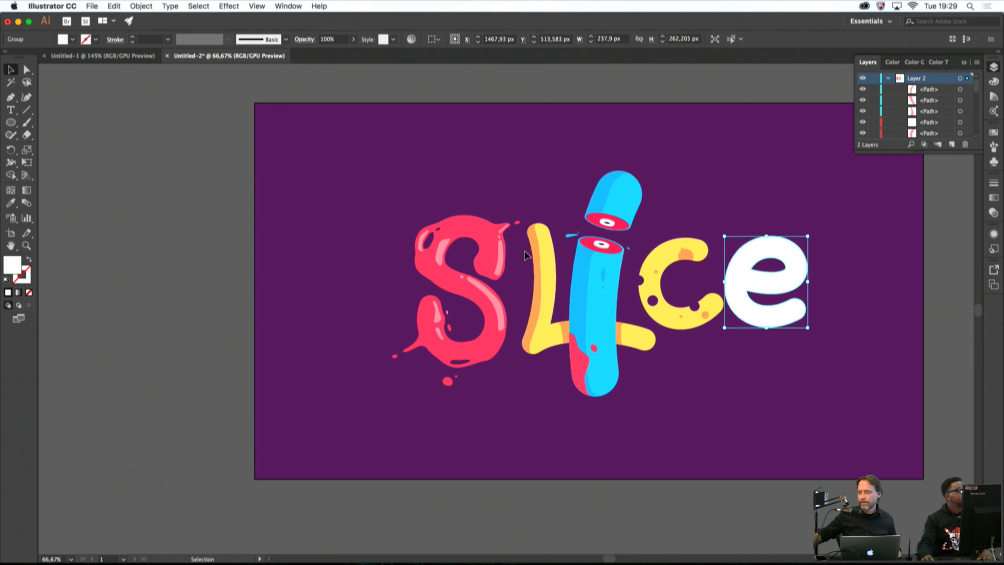
double_click(20, 269)
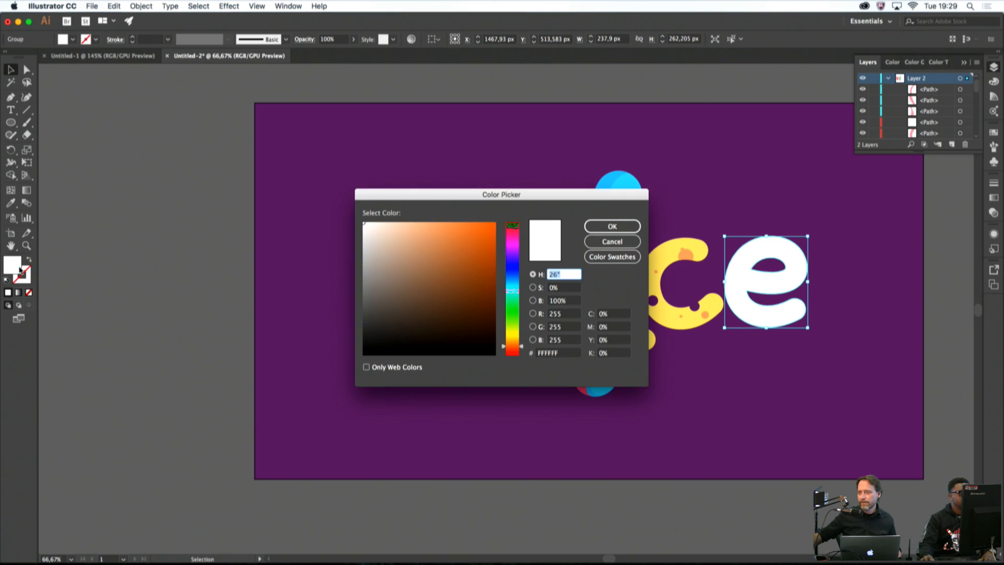
drag(505, 305, 512, 316)
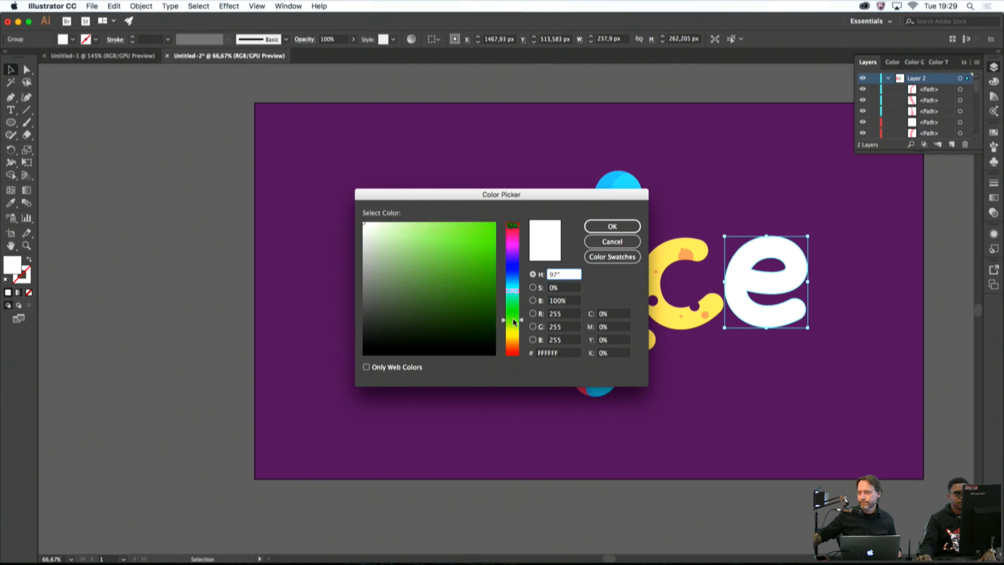
drag(451, 312, 422, 276)
click(612, 226)
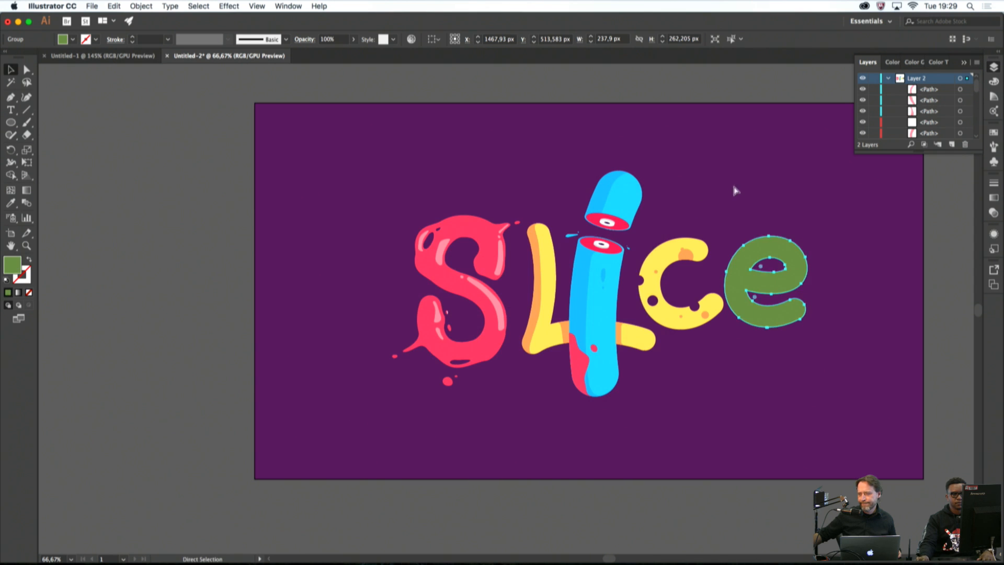
Lighten the fill of the letter e to green ACD37F, and deselect it
double_click(13, 264)
click(416, 245)
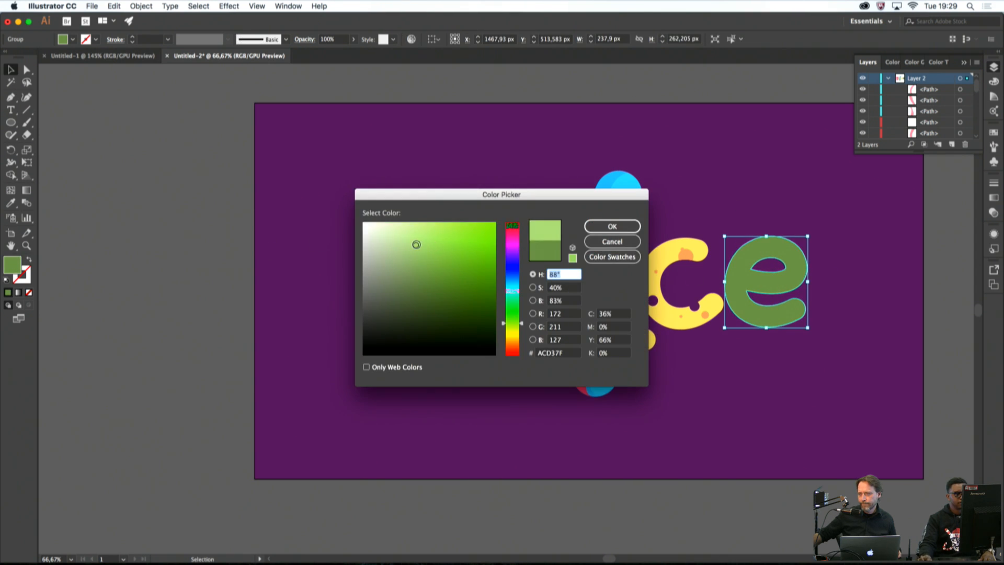
click(612, 226)
click(695, 209)
scroll(695, 209, down, 2)
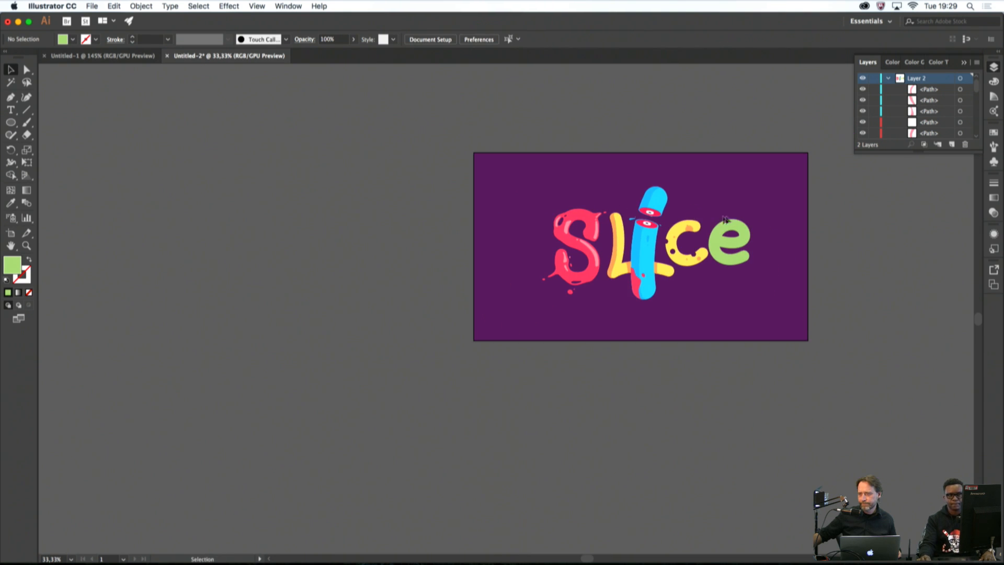
scroll(732, 218, down, 1)
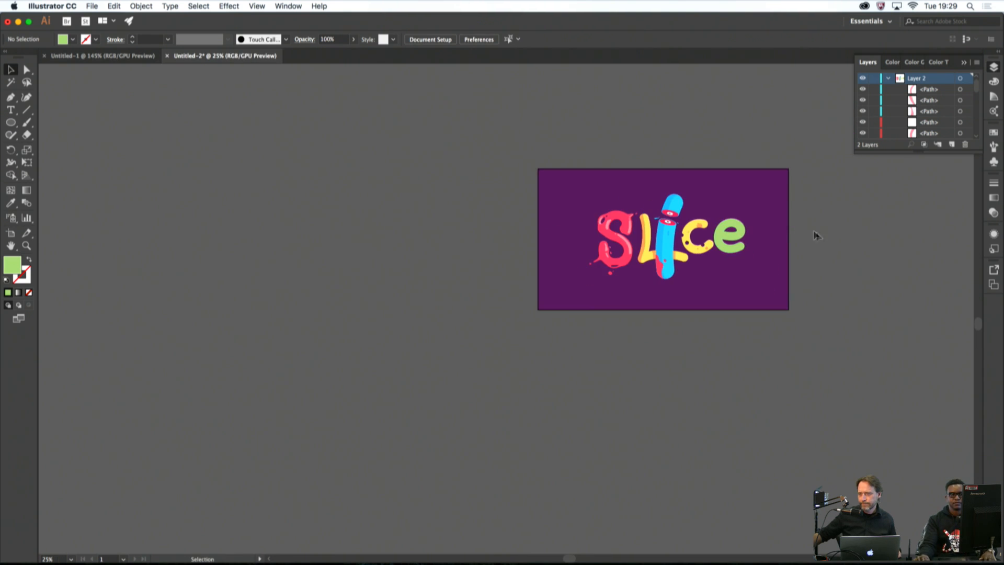
scroll(736, 255, up, 2)
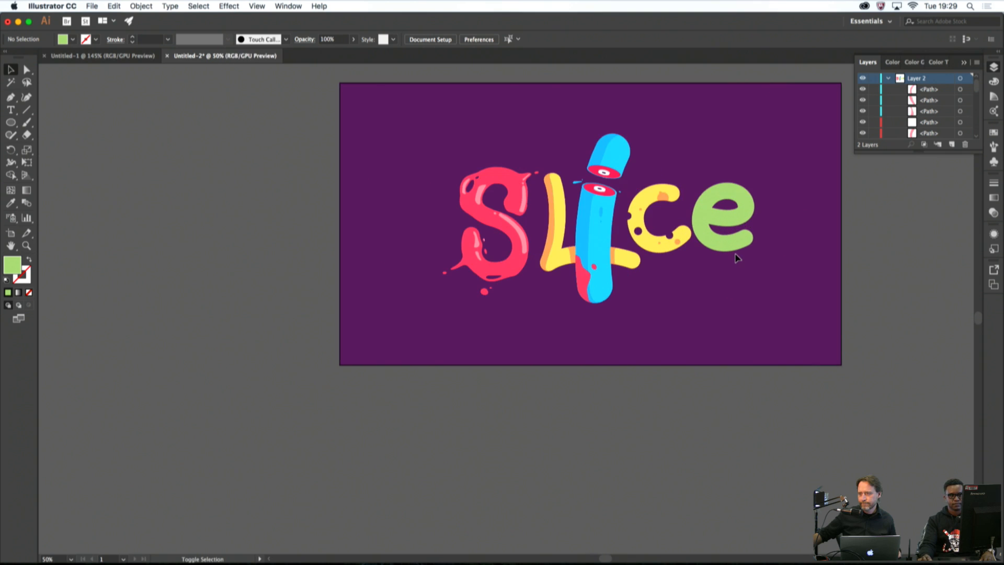
scroll(736, 257, up, 2)
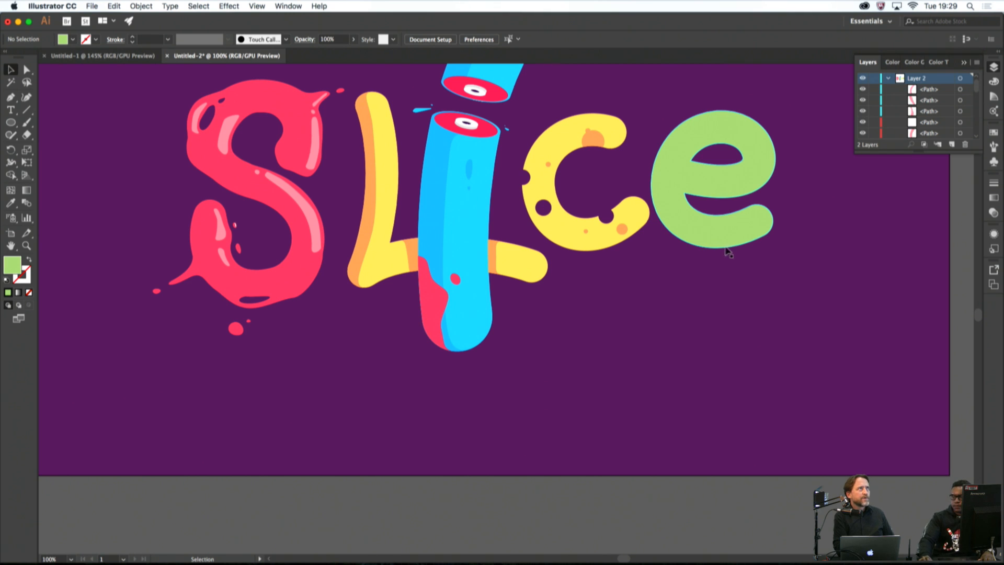
key(super+minus)
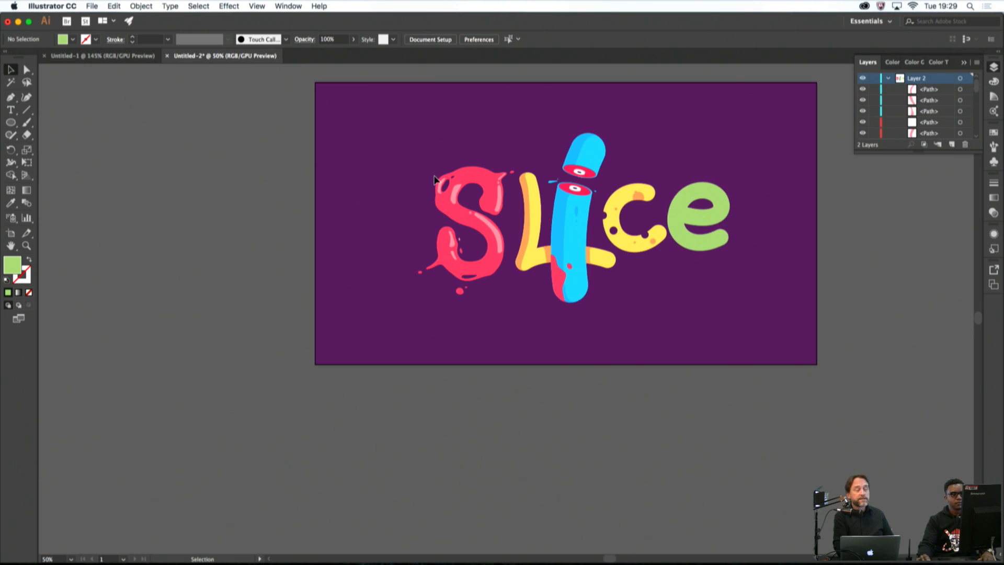
click(11, 98)
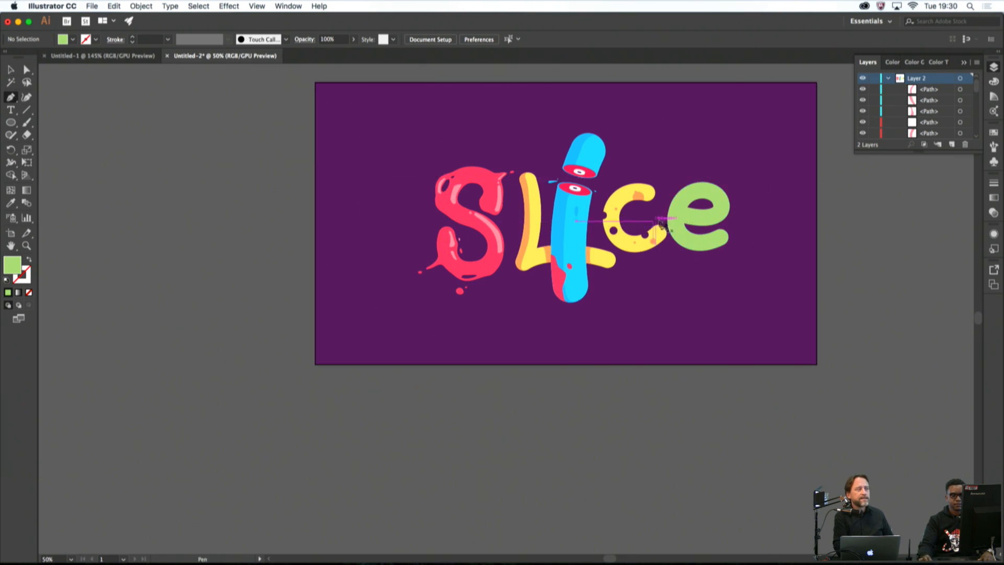
scroll(690, 218, up, 4)
scroll(690, 185, up, 2)
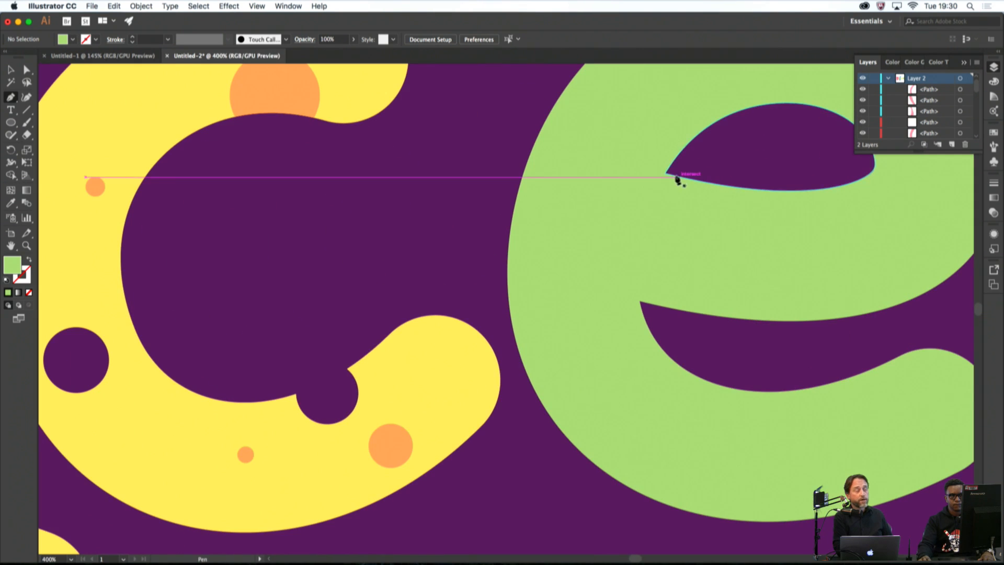
drag(695, 186, 657, 243)
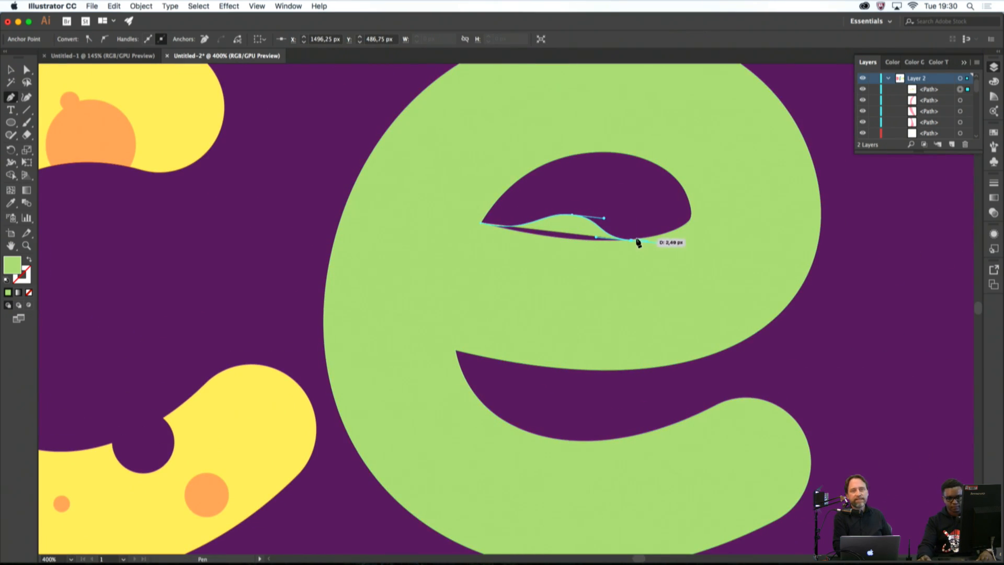
key(Delete)
key(Delete)
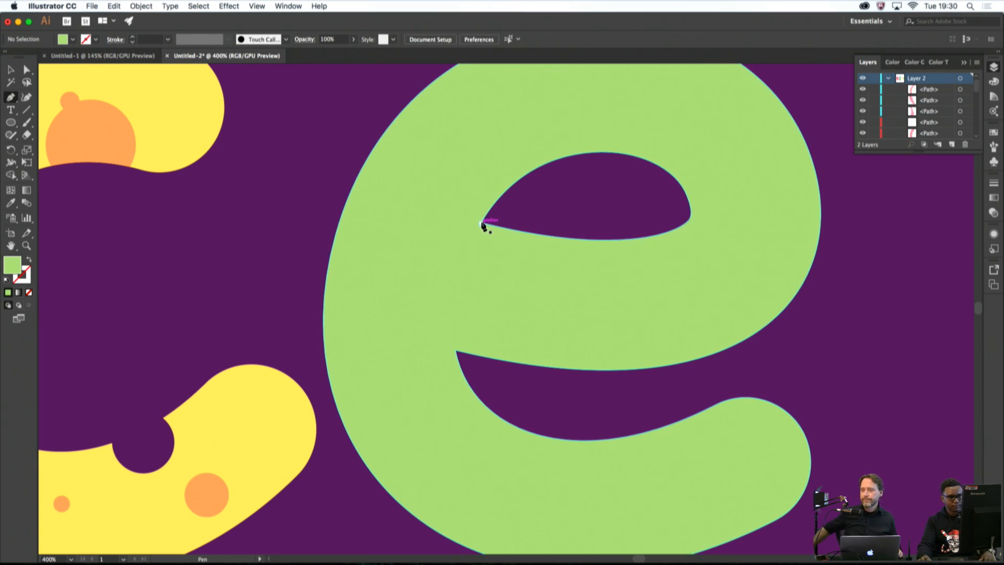
Draw a closed green Pen shape with a wavy upper edge over the lower edge of the e's enclosed hole, and deselect it
drag(481, 224, 539, 243)
drag(591, 223, 688, 231)
click(663, 272)
click(585, 282)
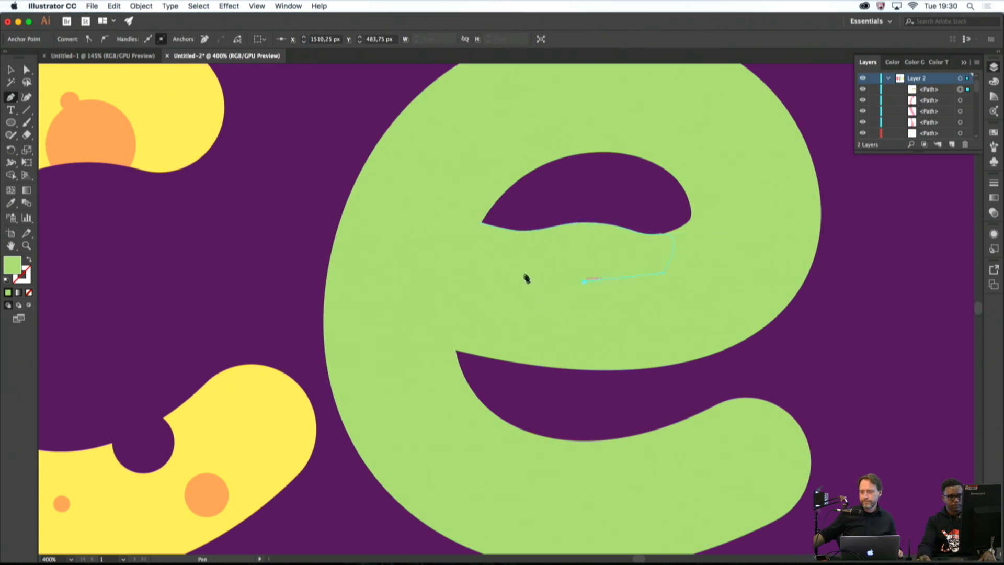
click(511, 265)
drag(481, 223, 480, 223)
ctrl+click(840, 319)
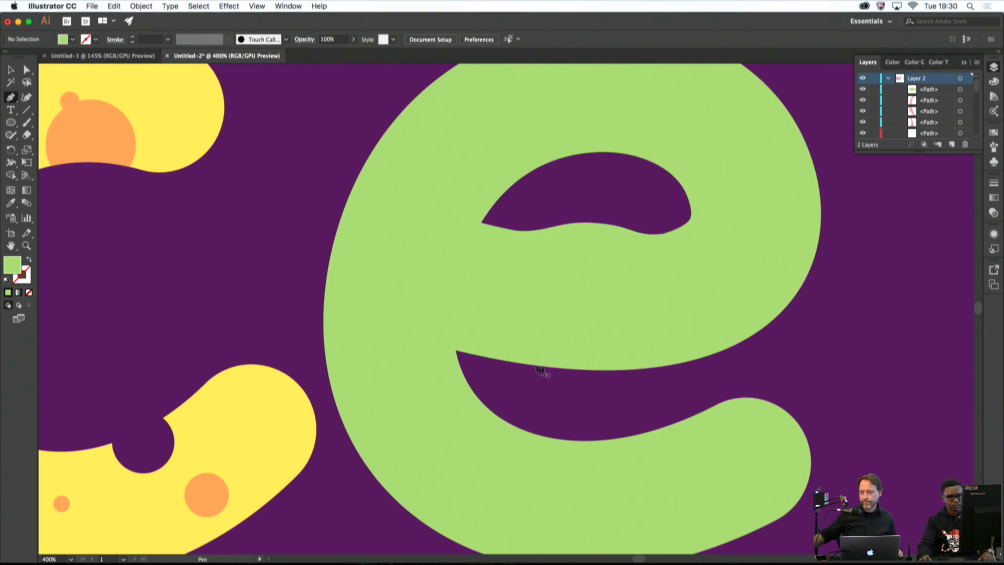
Draw a closed green Pen shape that bulges below the e's crossbar and out past its right side, and deselect it
drag(595, 369, 600, 367)
drag(652, 386, 704, 392)
drag(776, 339, 823, 334)
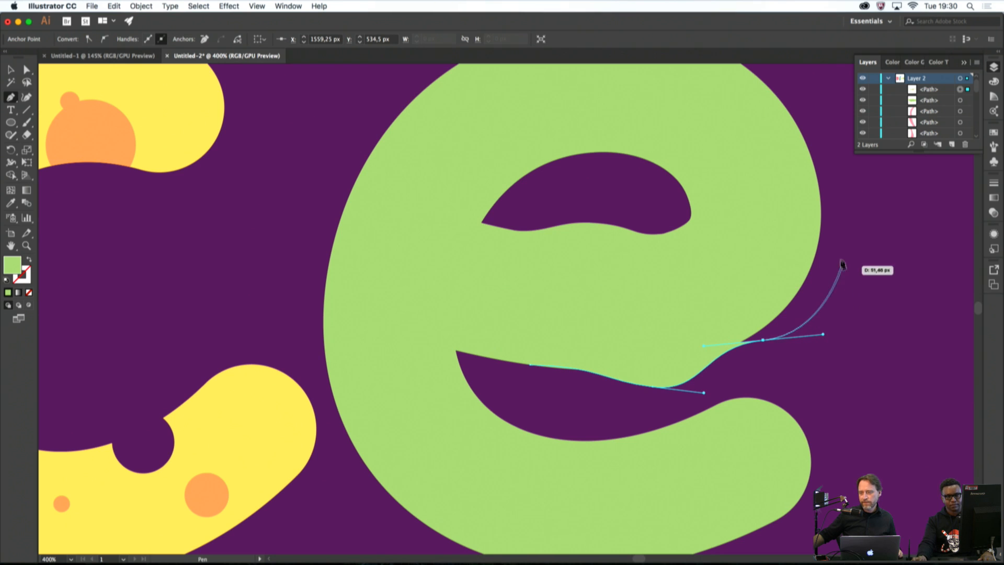
drag(840, 263, 767, 201)
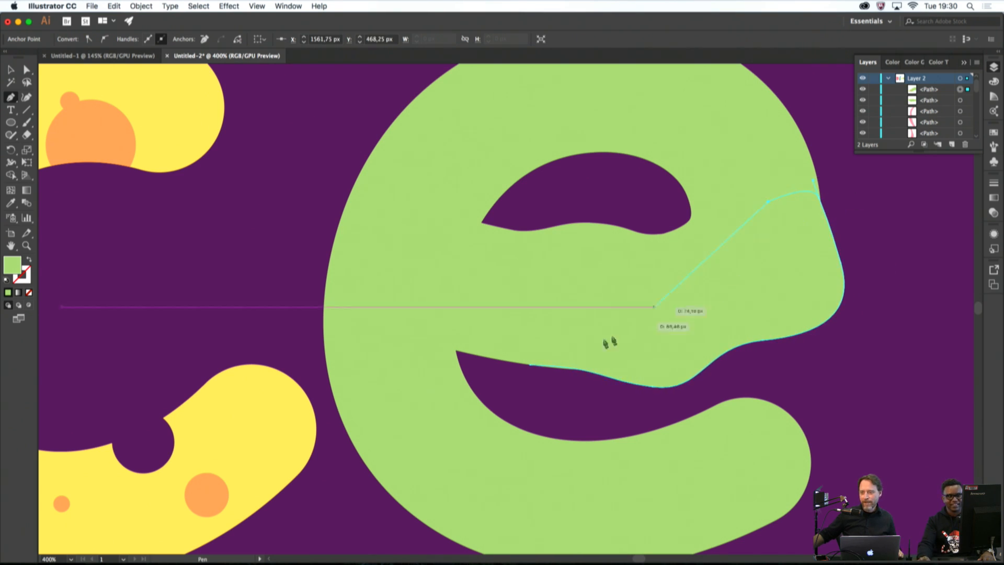
click(537, 365)
key(super+shift+a)
Draw a closed green Pen shape that bulges beyond the top and upper-left outline of the letter e, and deselect it
key(super+0)
drag(510, 391, 679, 364)
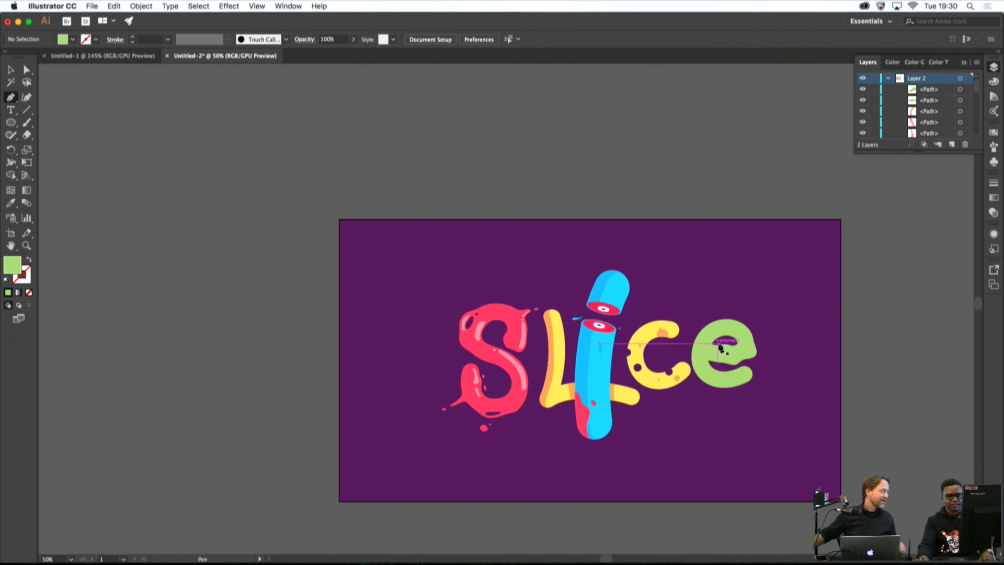
scroll(713, 337, up, 3)
scroll(674, 358, down, 3)
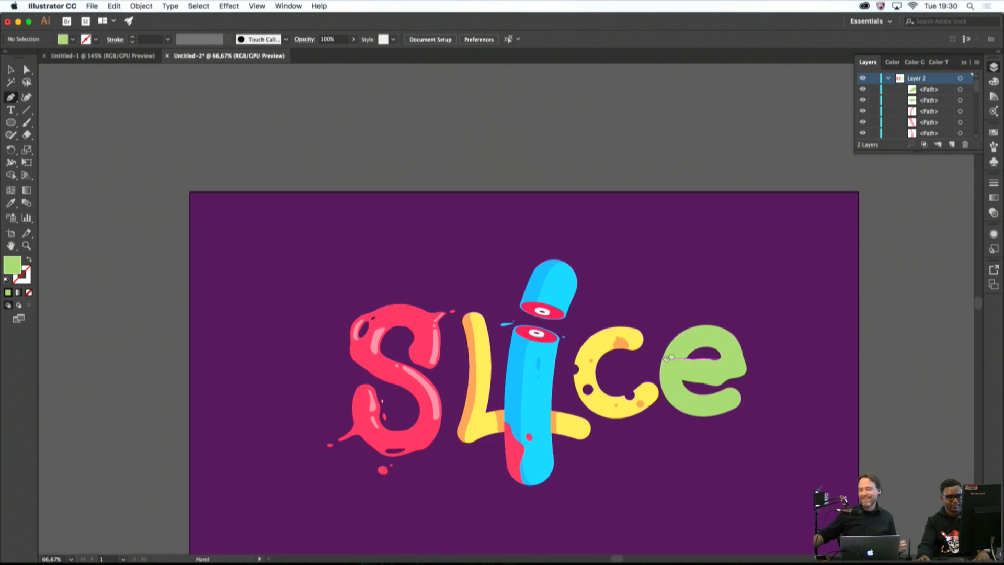
scroll(776, 312, up, 2)
scroll(777, 312, up, 3)
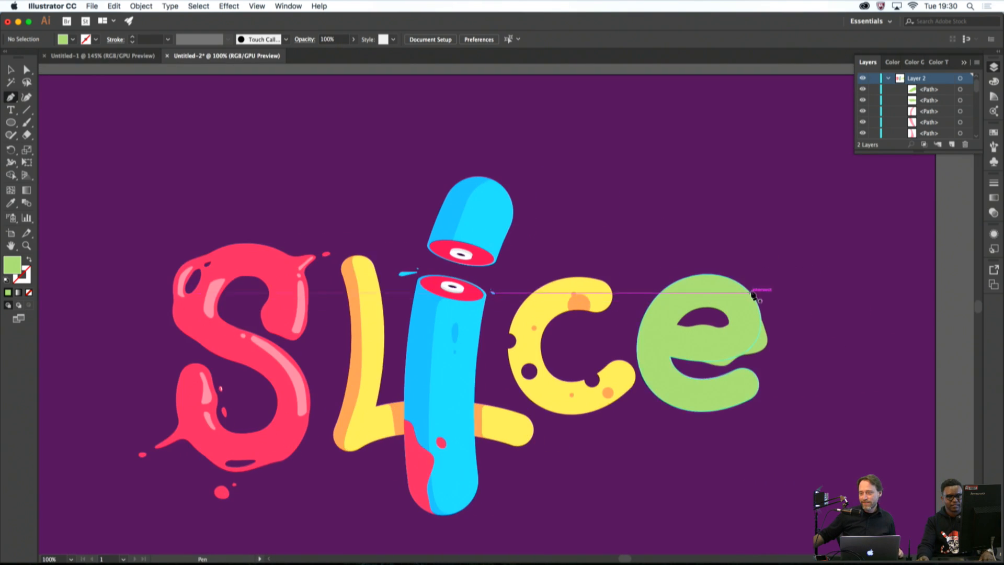
click(739, 276)
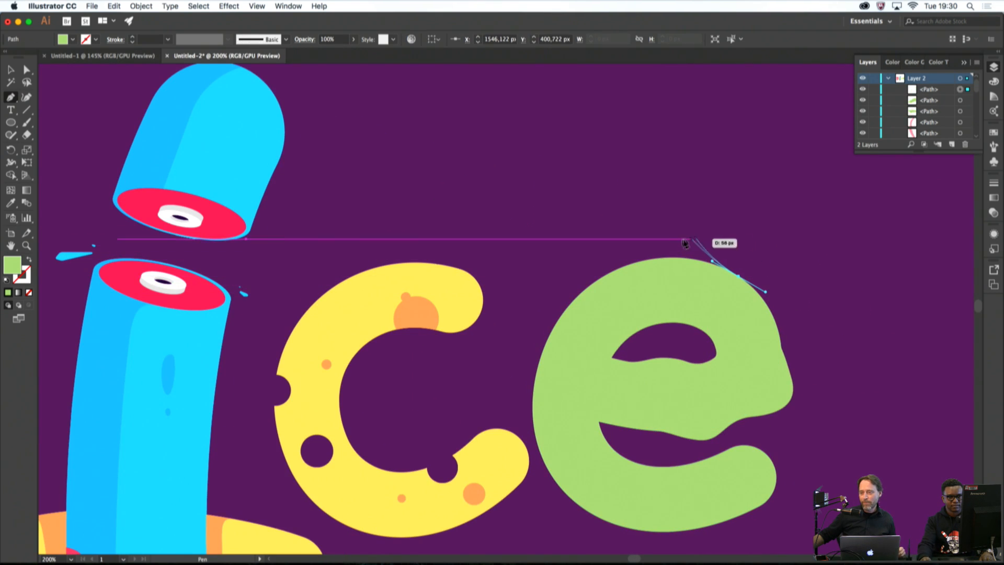
drag(663, 239, 637, 246)
drag(604, 276, 588, 282)
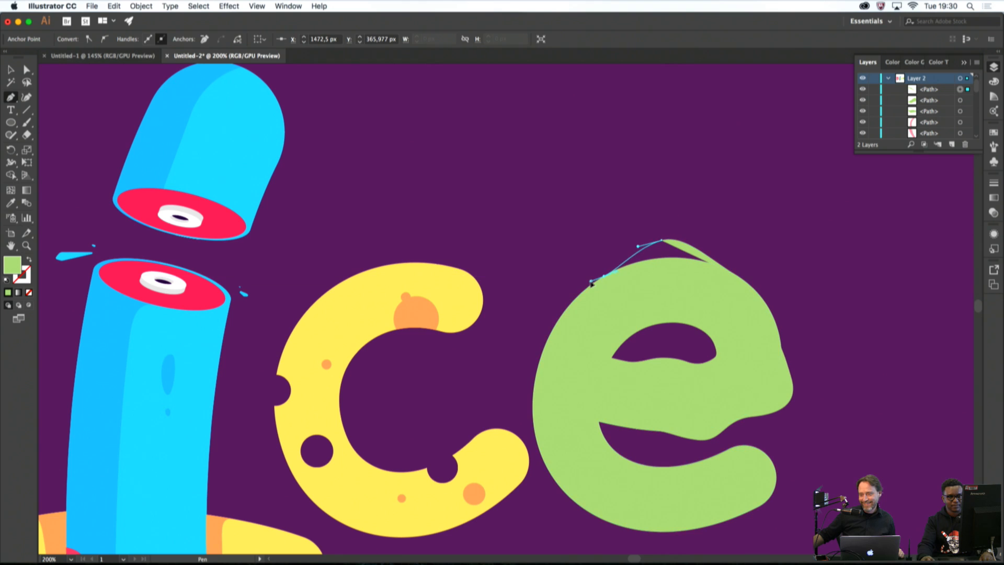
drag(532, 331, 521, 349)
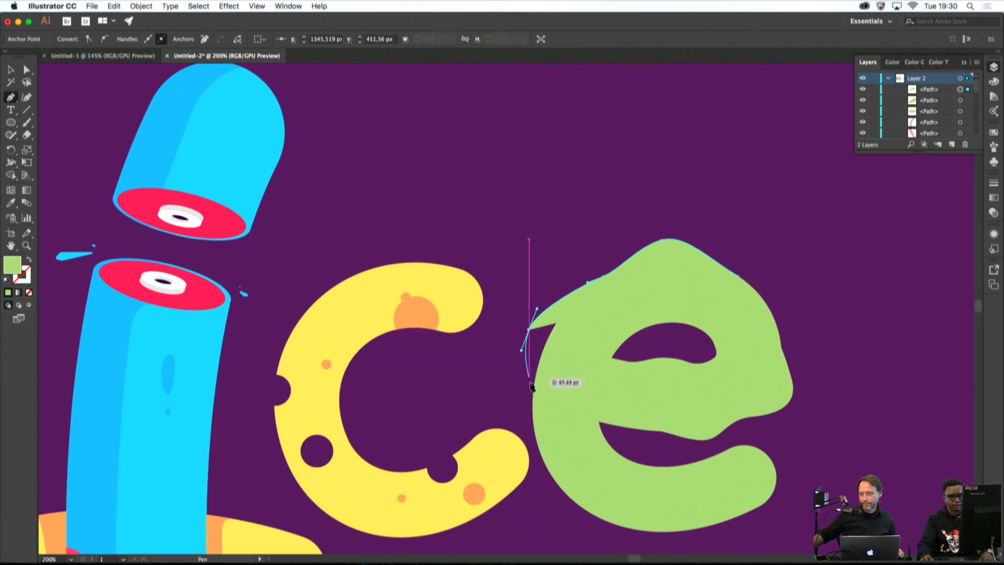
drag(533, 400, 532, 416)
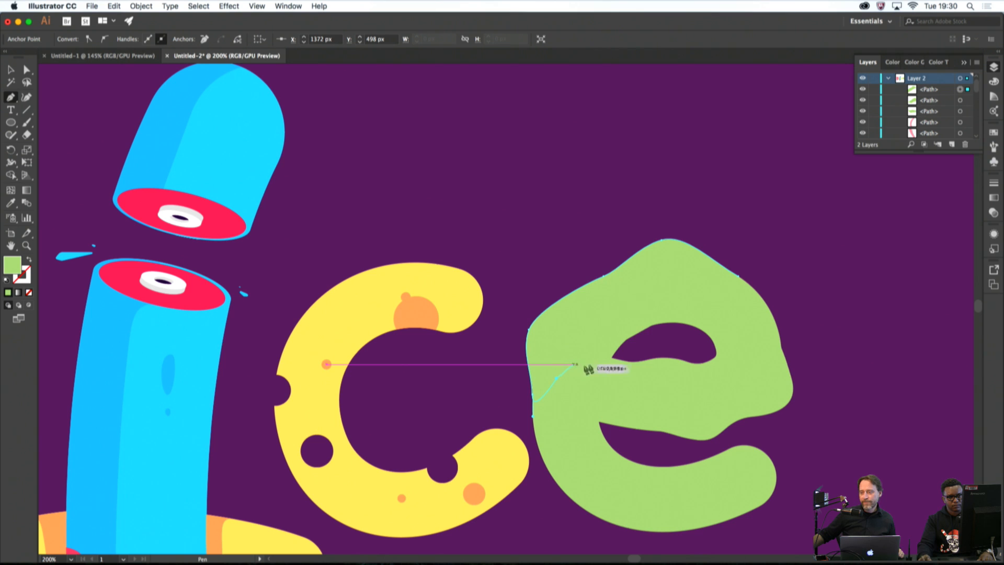
click(738, 275)
super+click(782, 289)
key(super+minus)
key(super+minus)
key(super+minus)
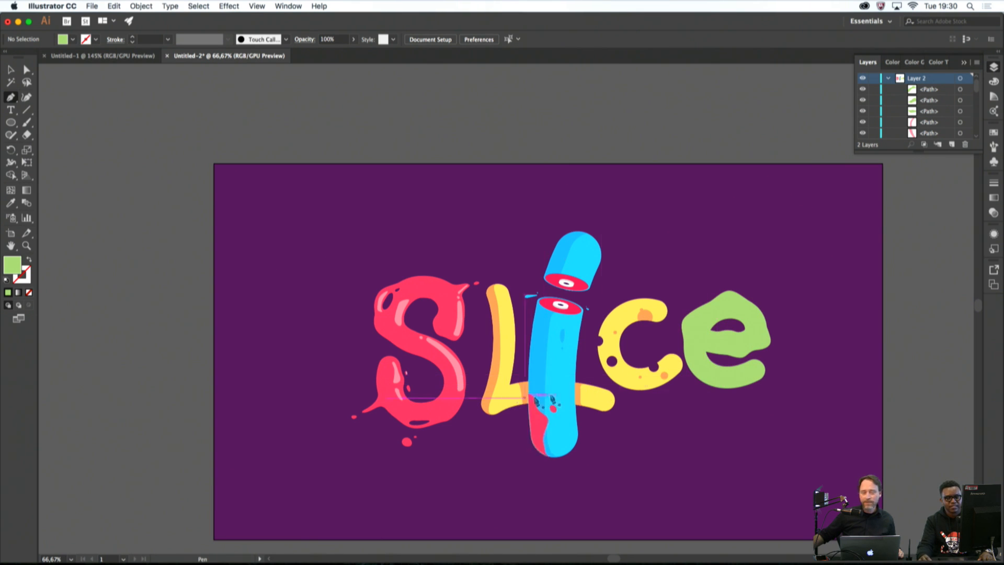
scroll(691, 364, up, 1)
scroll(685, 365, up, 1)
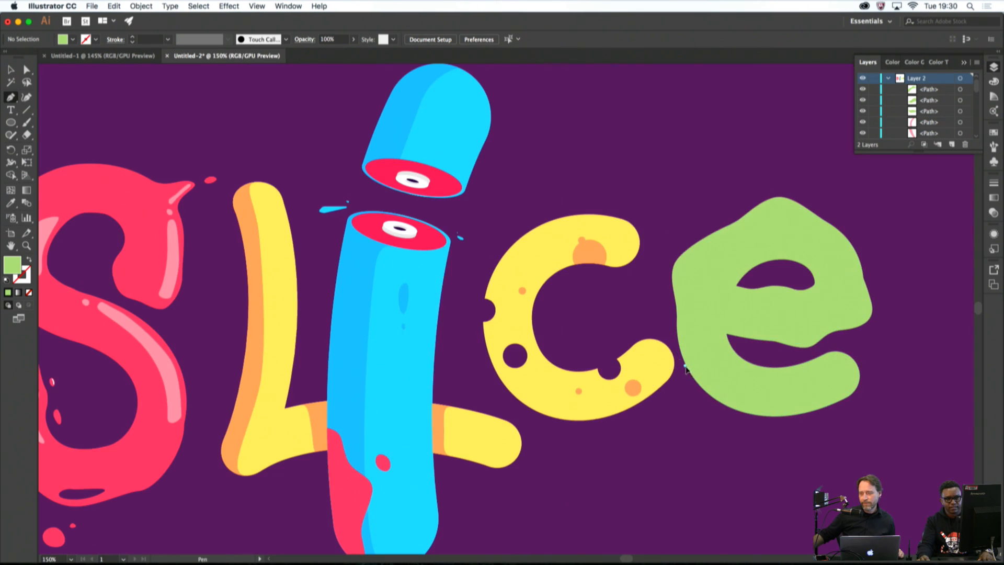
drag(684, 365, 695, 380)
key(super+w)
key(Escape)
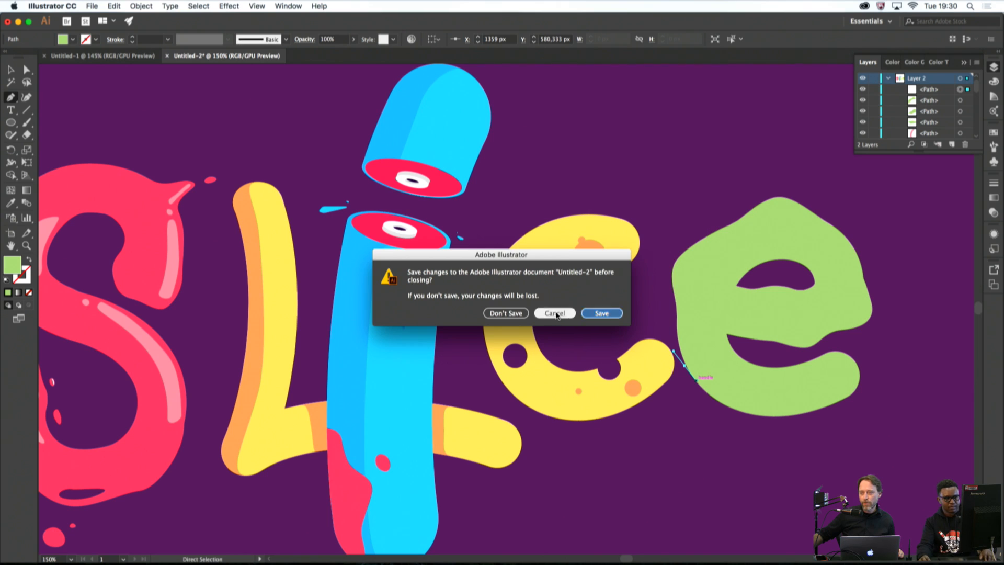
key(z)
key(BackSpace)
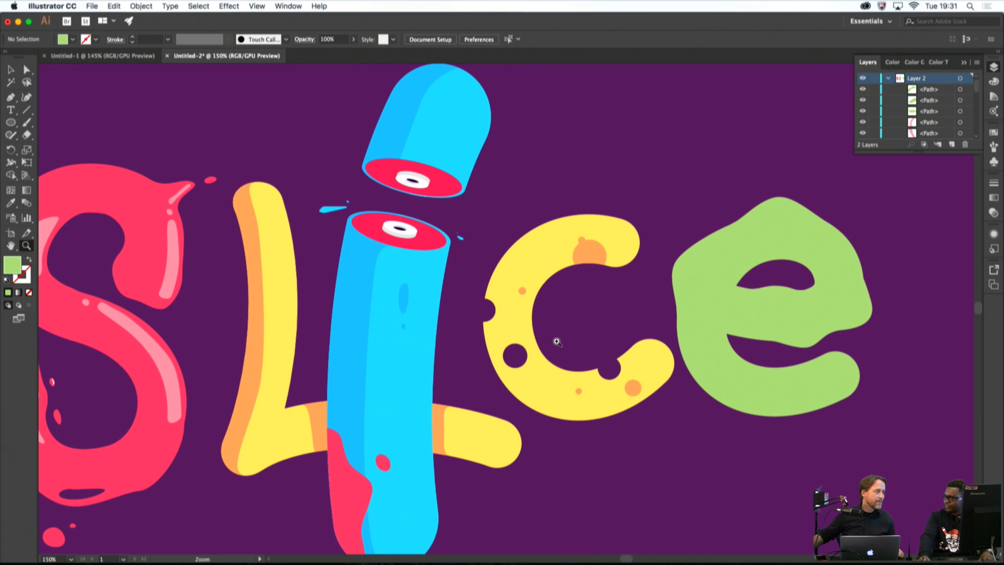
Search Adobe Stock for "sesame bread" and move the browser window with the search page aside
click(11, 97)
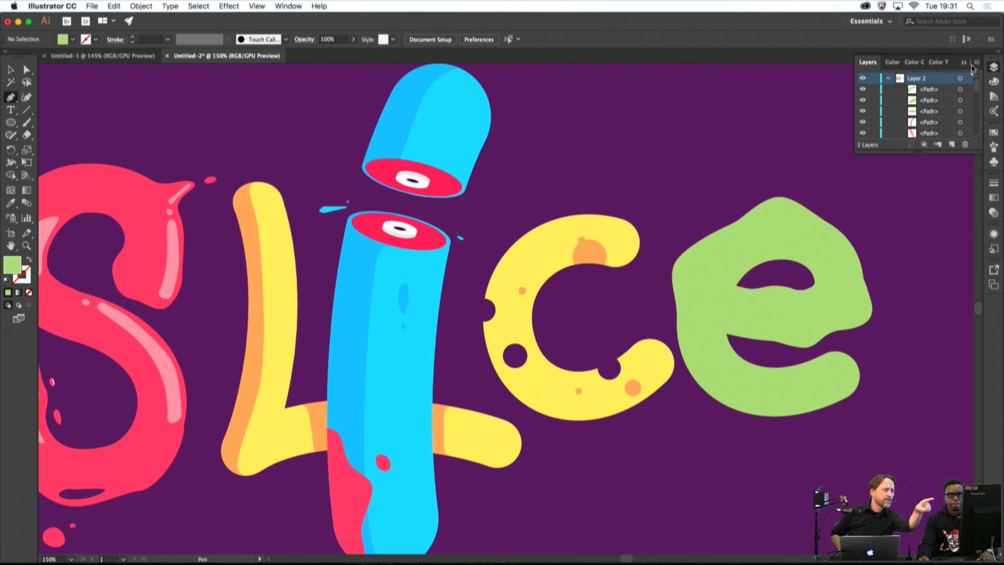
click(926, 24)
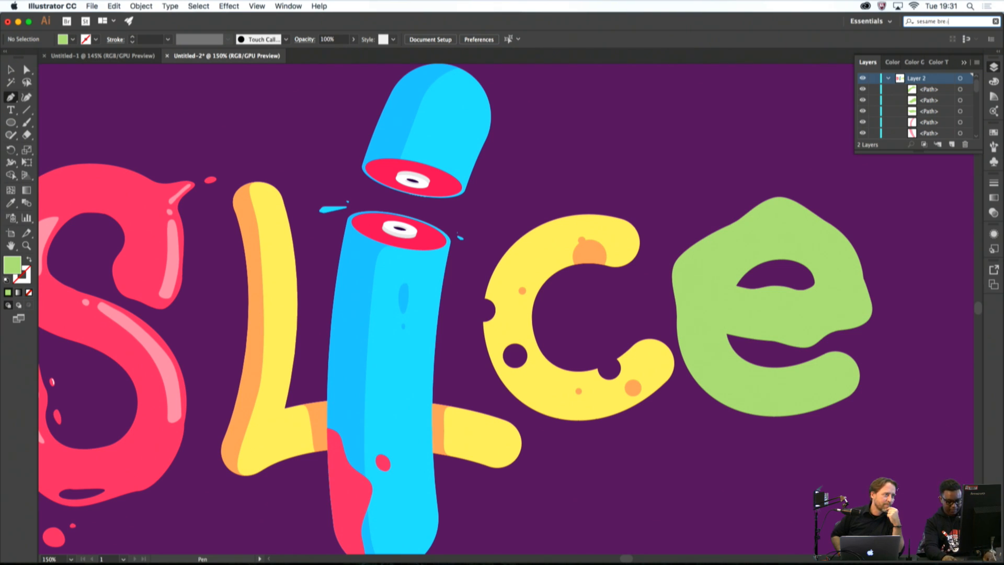
key(Return)
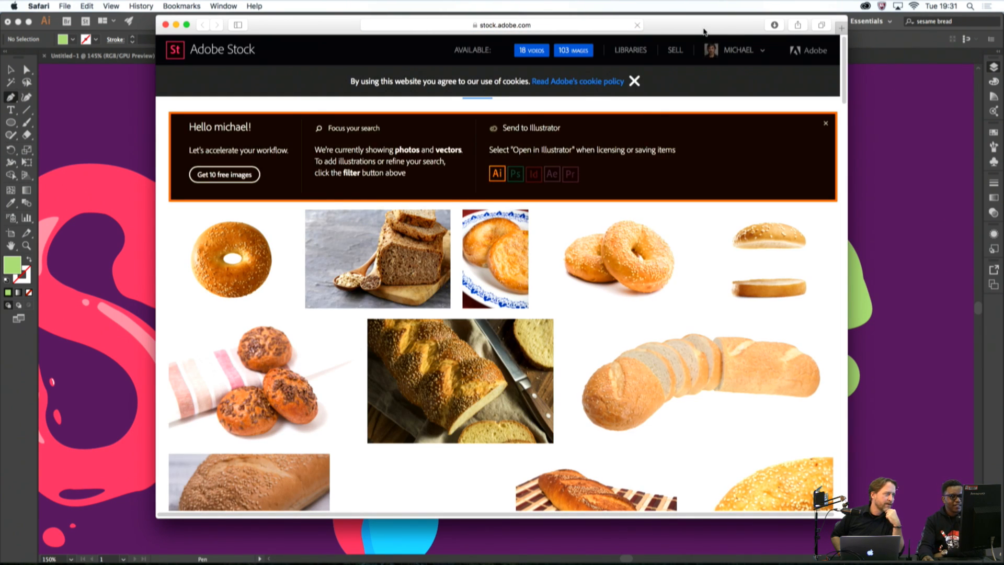
drag(696, 27, 778, 35)
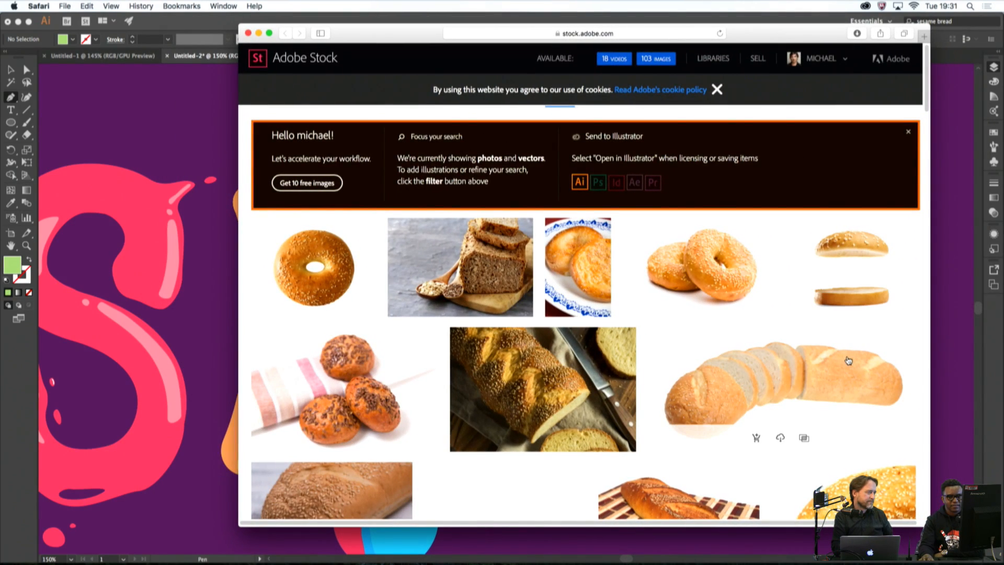
Save the preview of the partly sliced sesame loaf to the computer, and close the image preview and the browser window
right_click(777, 368)
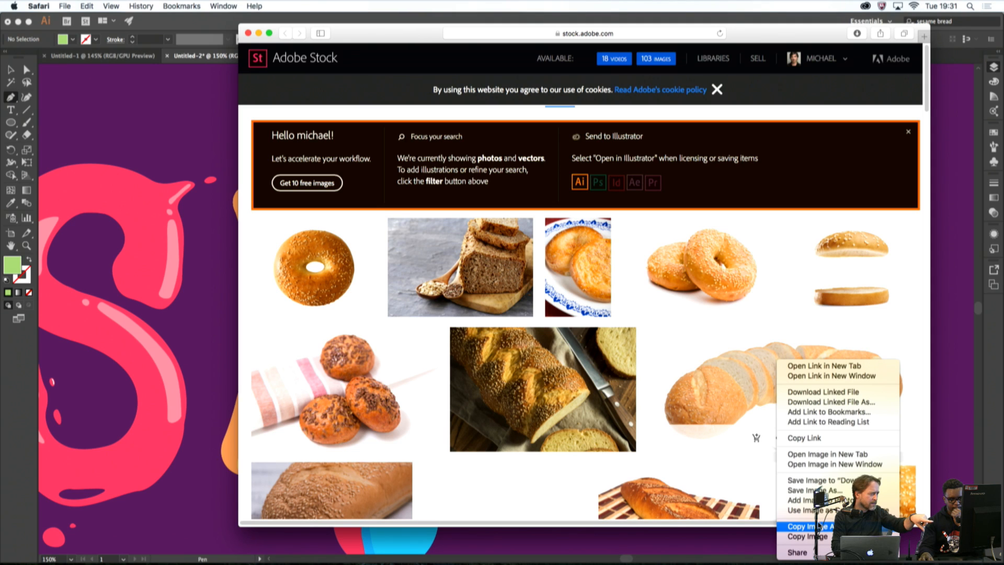
click(734, 446)
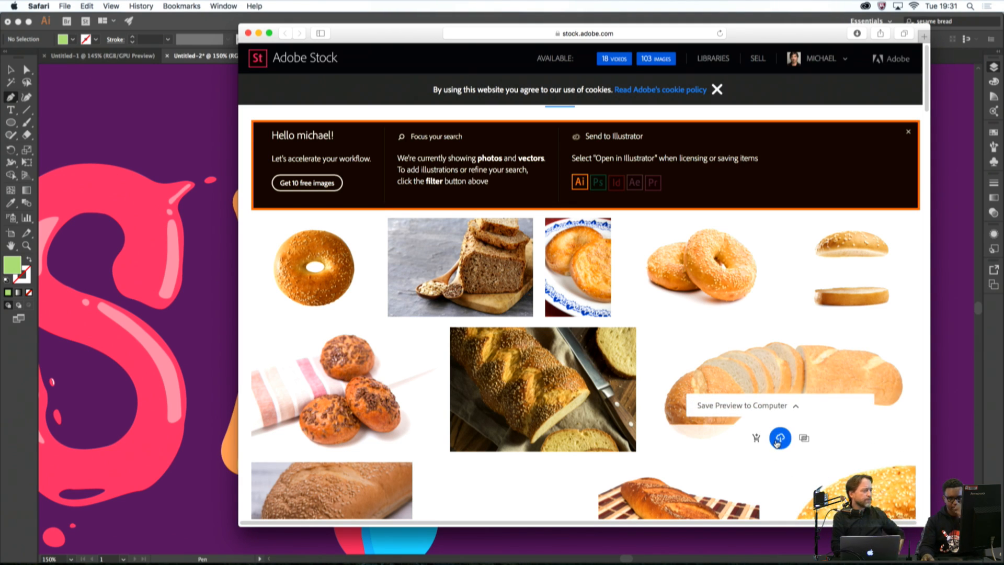
click(779, 438)
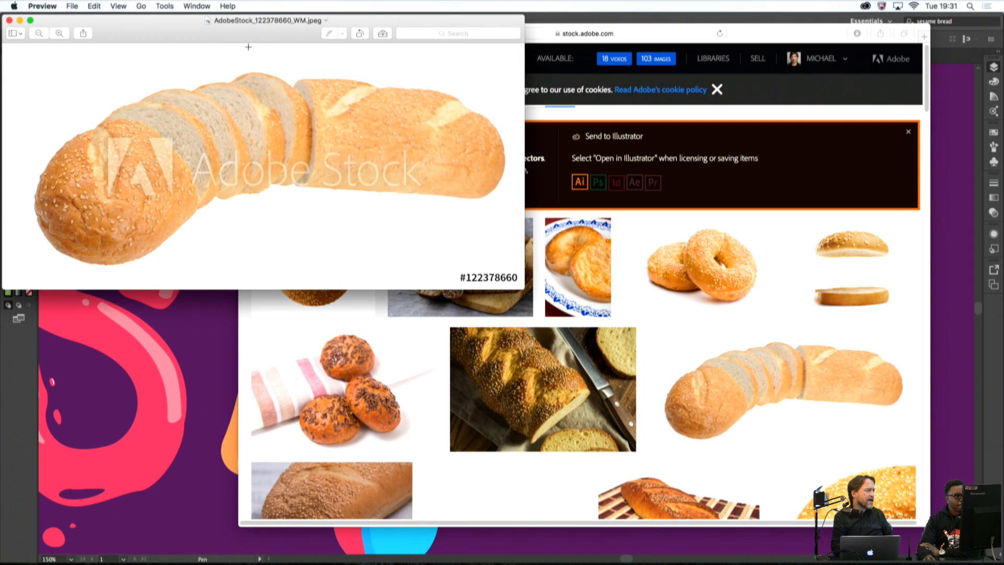
drag(743, 36, 846, 74)
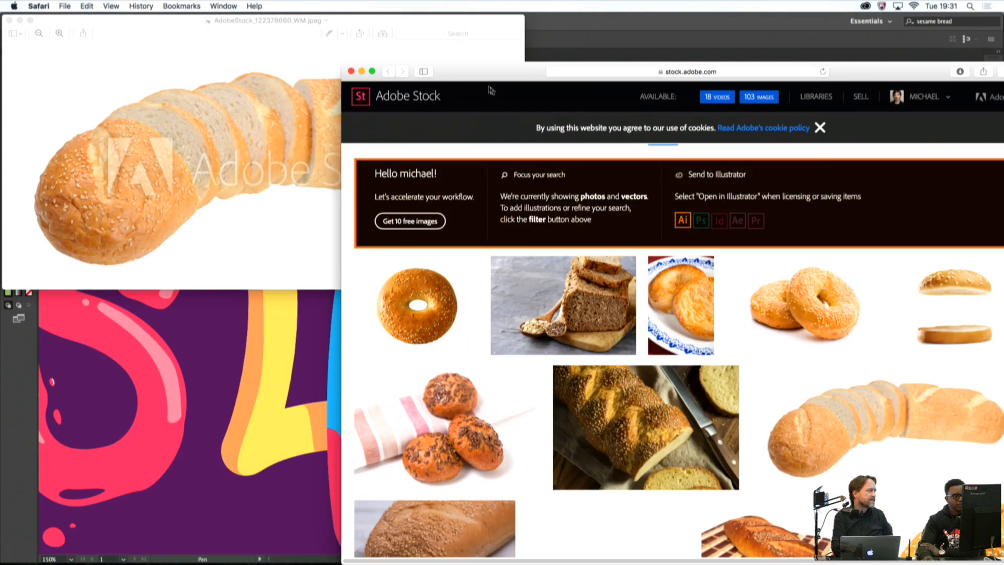
click(350, 72)
click(7, 21)
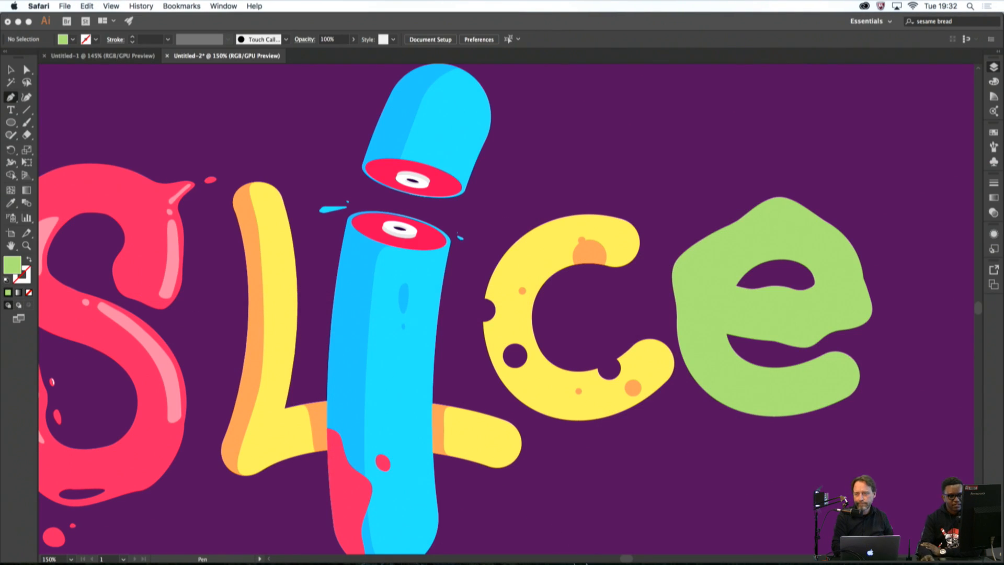
Switch to Finder, place AdobeStock_122378660_WM.jpeg from the Downloads folder into the Slice artwork, and close the Finder window
mouse_move(671, 544)
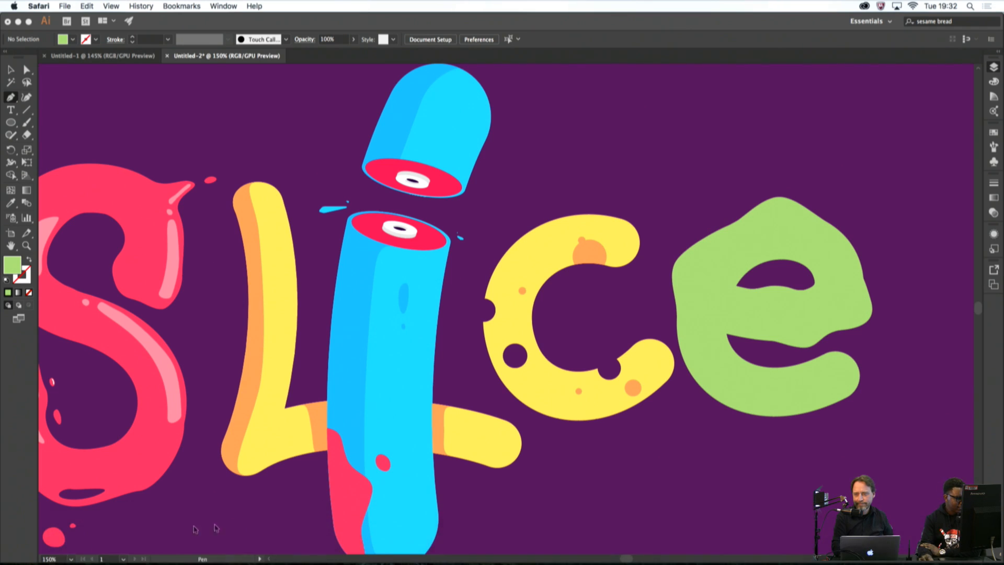
click(67, 552)
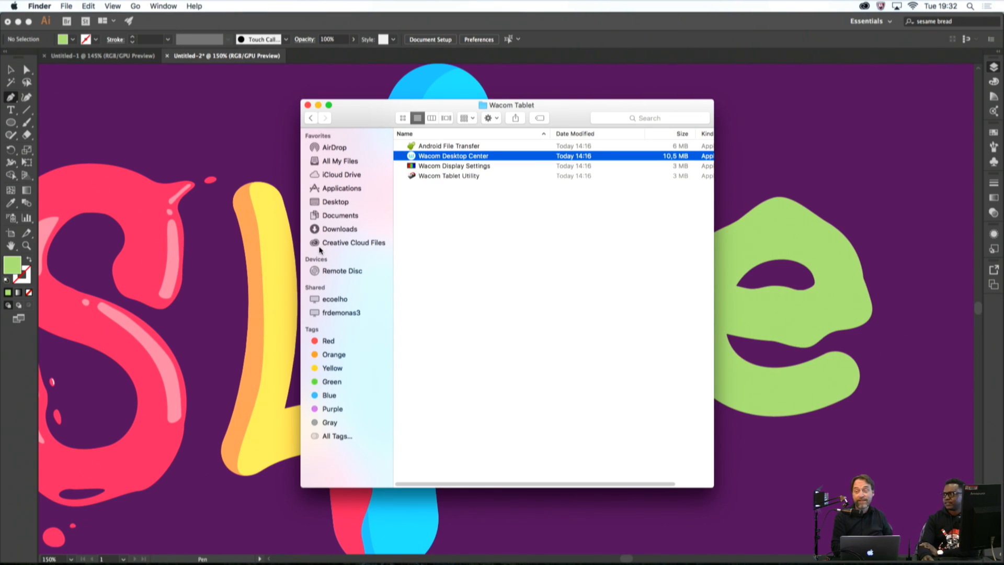
click(339, 217)
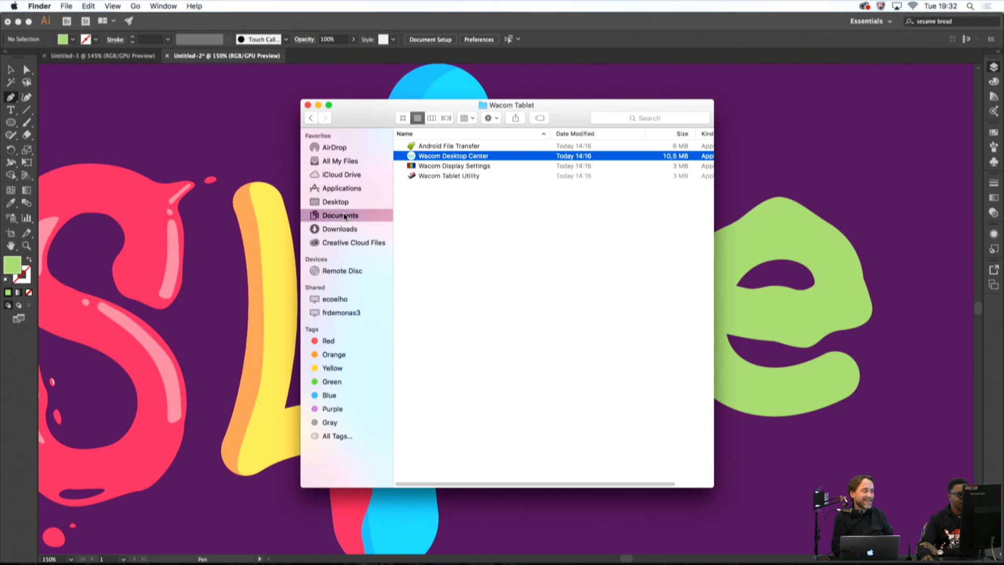
click(309, 119)
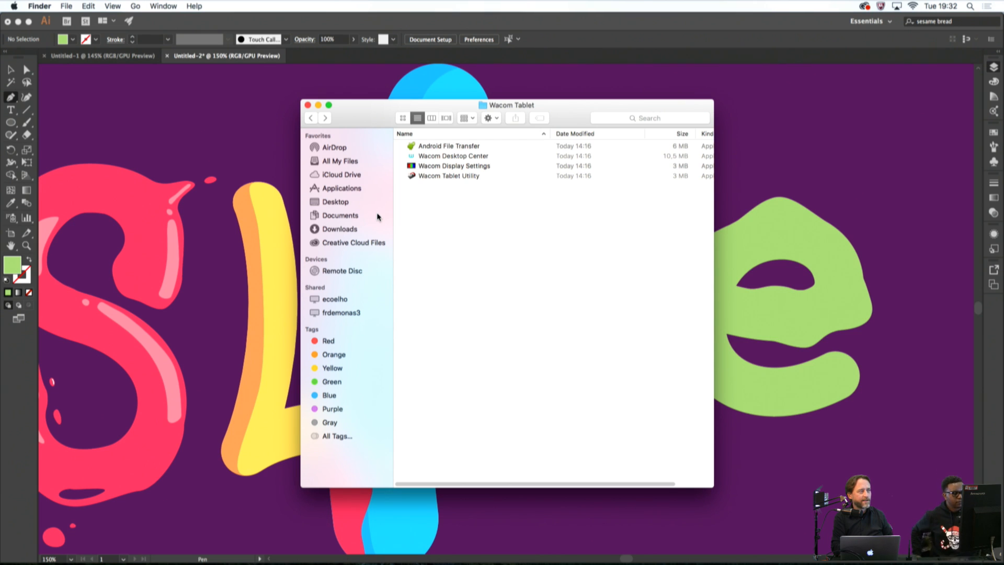
click(341, 227)
drag(377, 115, 640, 136)
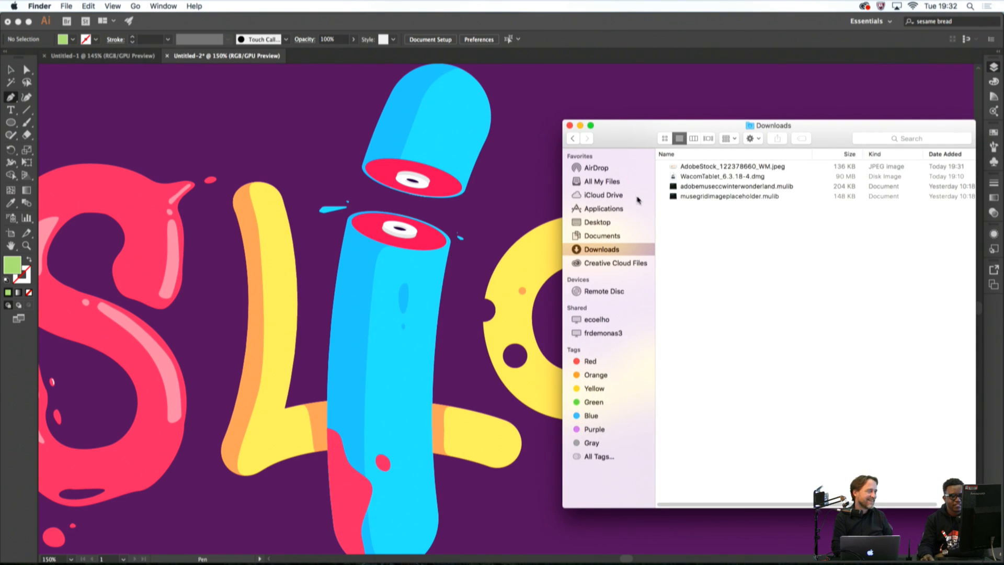
drag(690, 166, 651, 111)
click(570, 126)
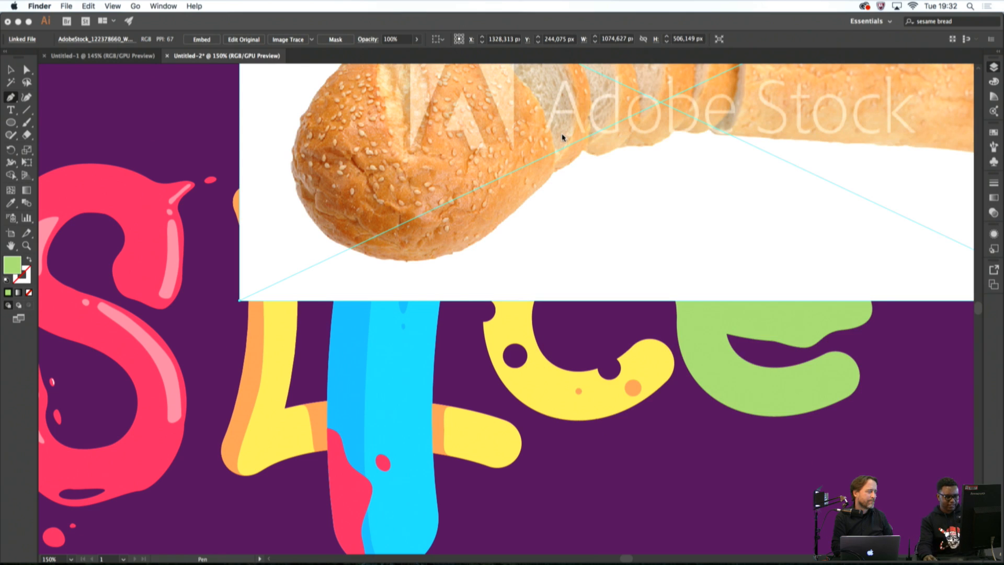
Scale the placed bread image down to about 695 px wide and move it over the artboard's upper-left corner, clear of the L
scroll(636, 140, down, 2)
click(670, 135)
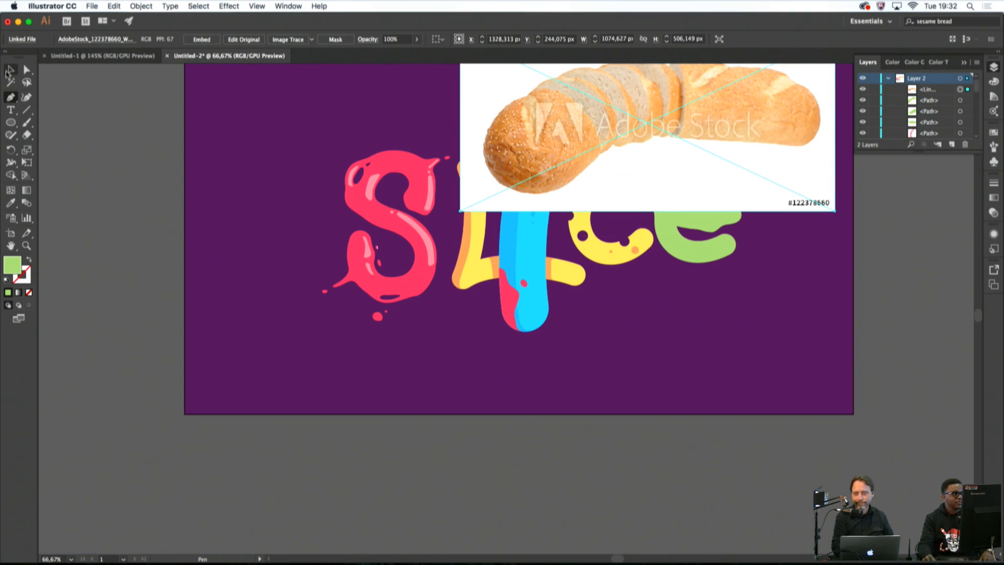
click(9, 71)
drag(498, 159, 559, 406)
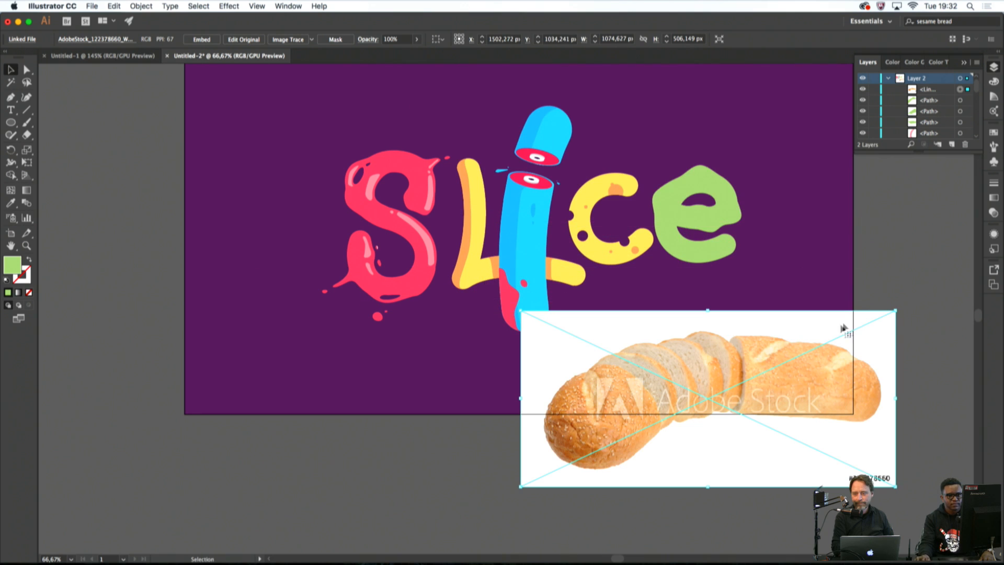
drag(892, 310, 762, 372)
drag(718, 408, 332, 98)
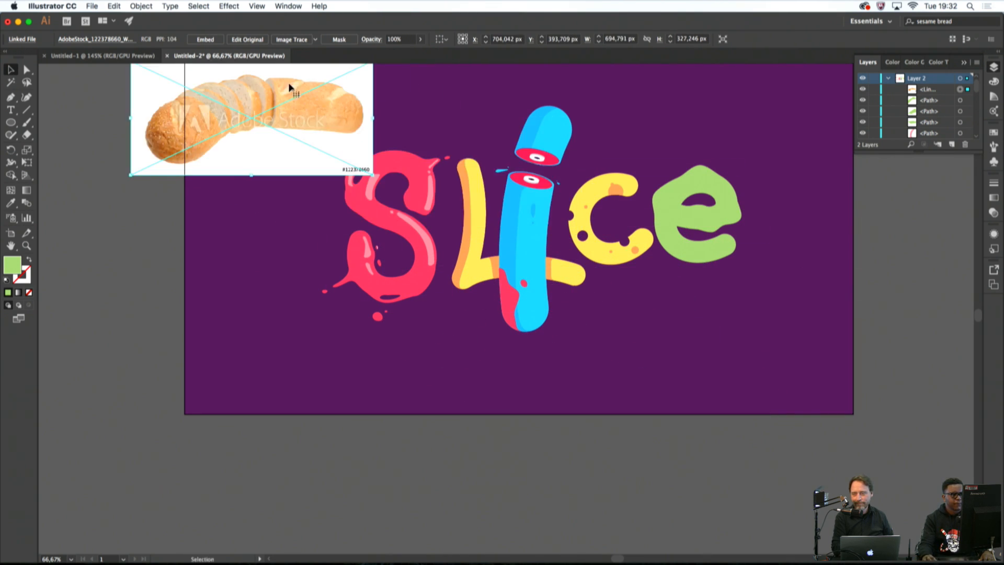
super+click(442, 173)
drag(464, 178, 549, 274)
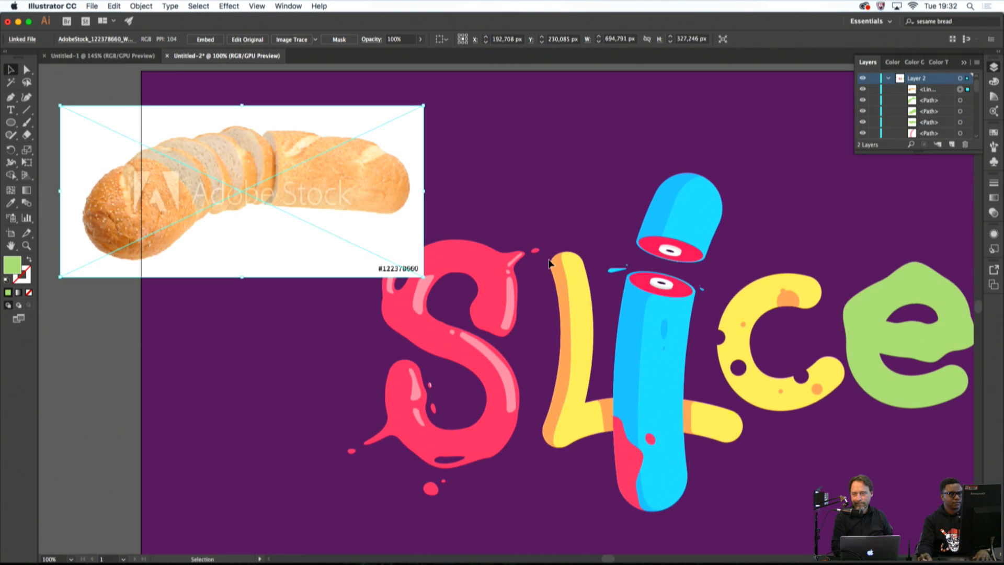
Recolor the yellow body of the letter L with a light tan sampled from the crust in the bread photo
click(578, 286)
key(i)
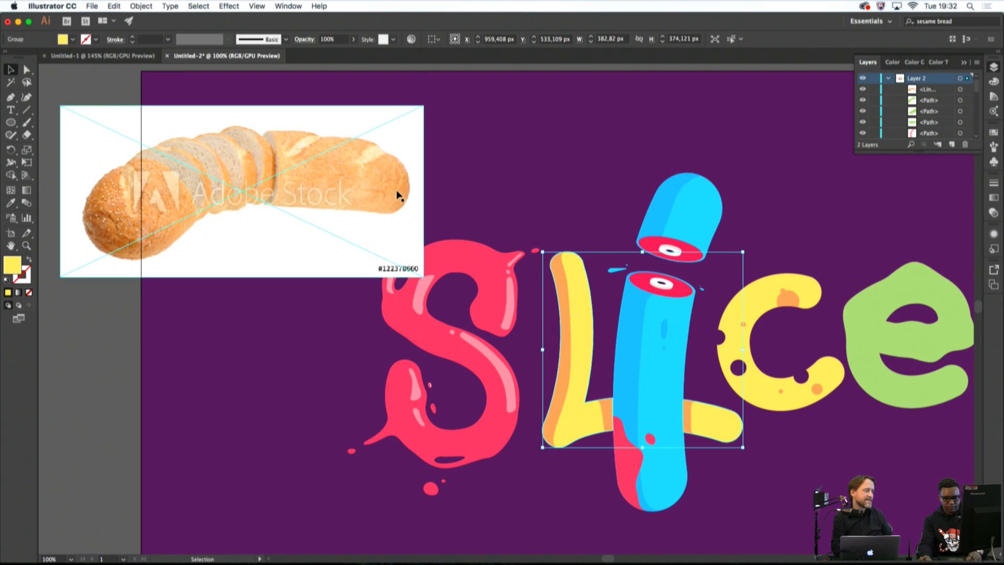
click(401, 188)
key(i)
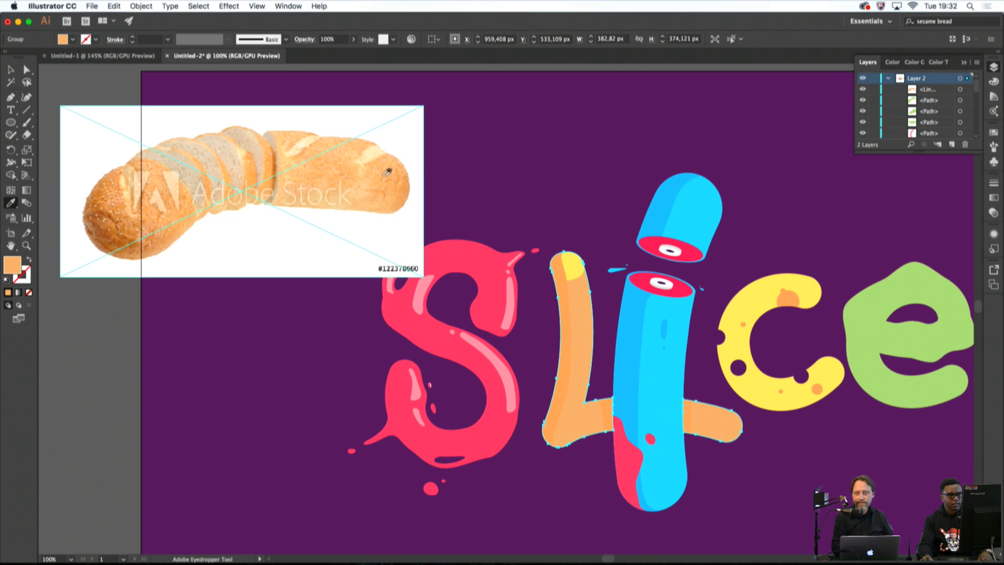
click(371, 166)
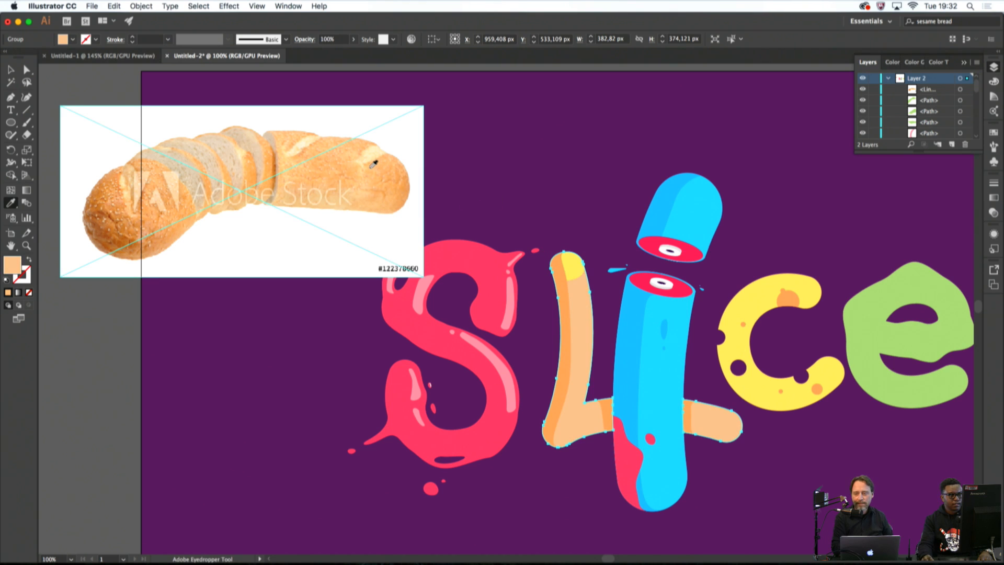
click(345, 153)
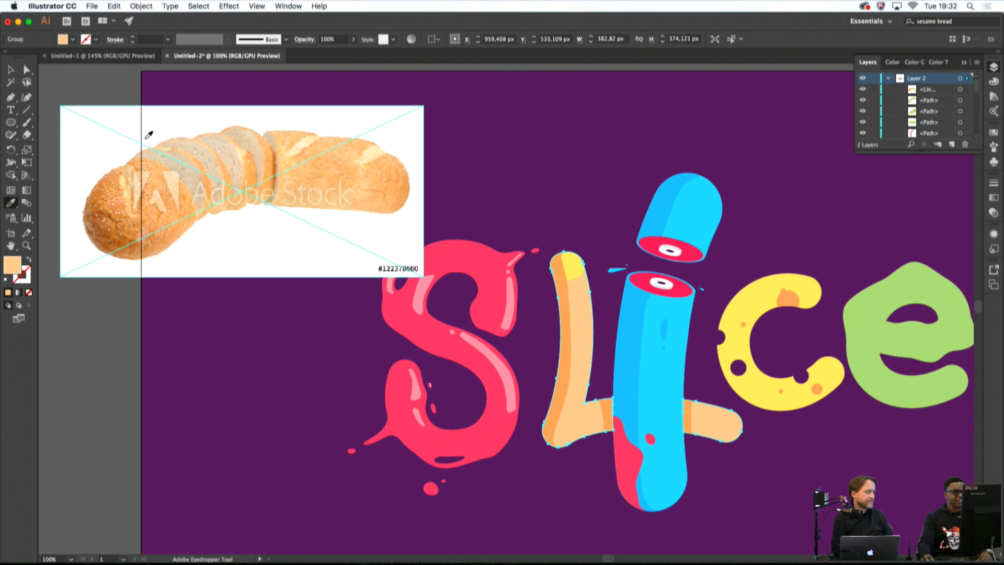
Recolor the leftover yellow patch at the top of the L to match the letter's light tan body
click(26, 69)
click(574, 266)
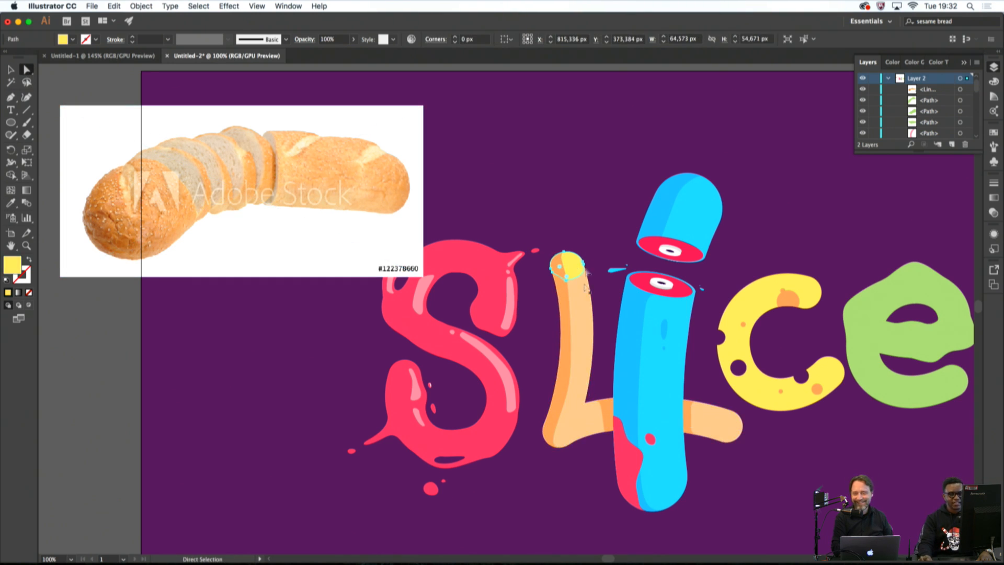
click(584, 217)
key(i)
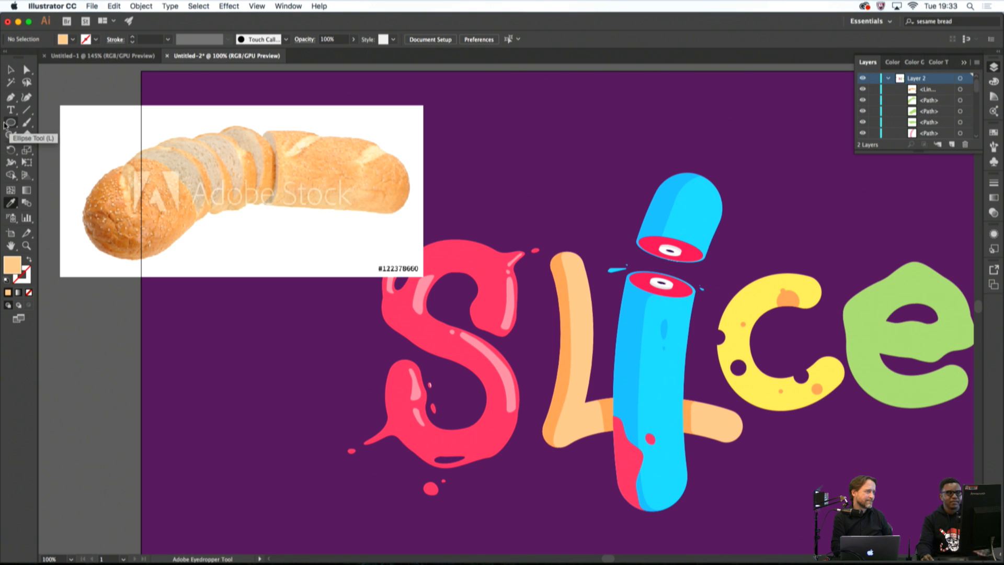
Move the bread photo into the artboard's upper-left corner and scale it down proportionally so it clears the S
click(12, 72)
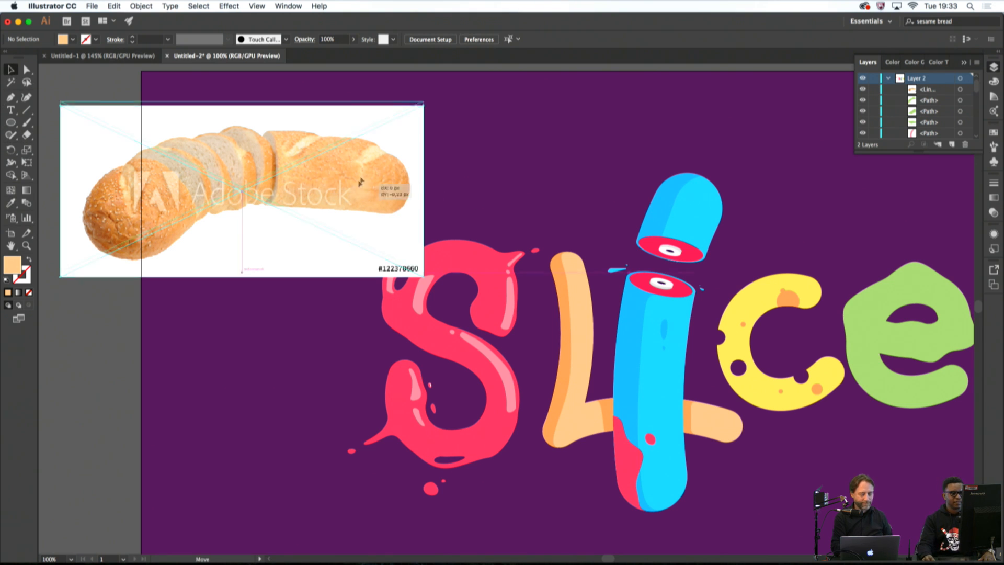
drag(363, 201, 442, 165)
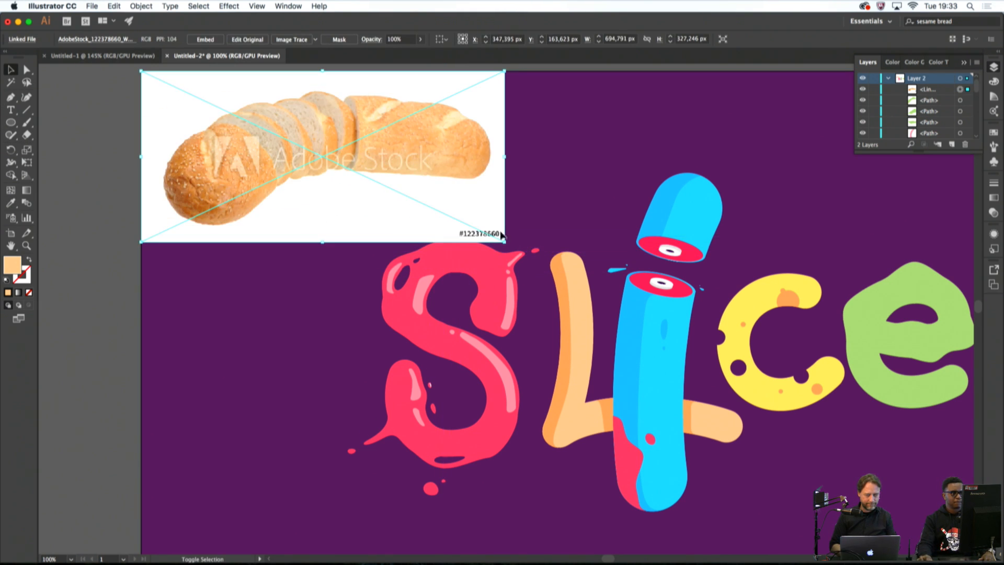
drag(505, 241, 440, 212)
click(492, 208)
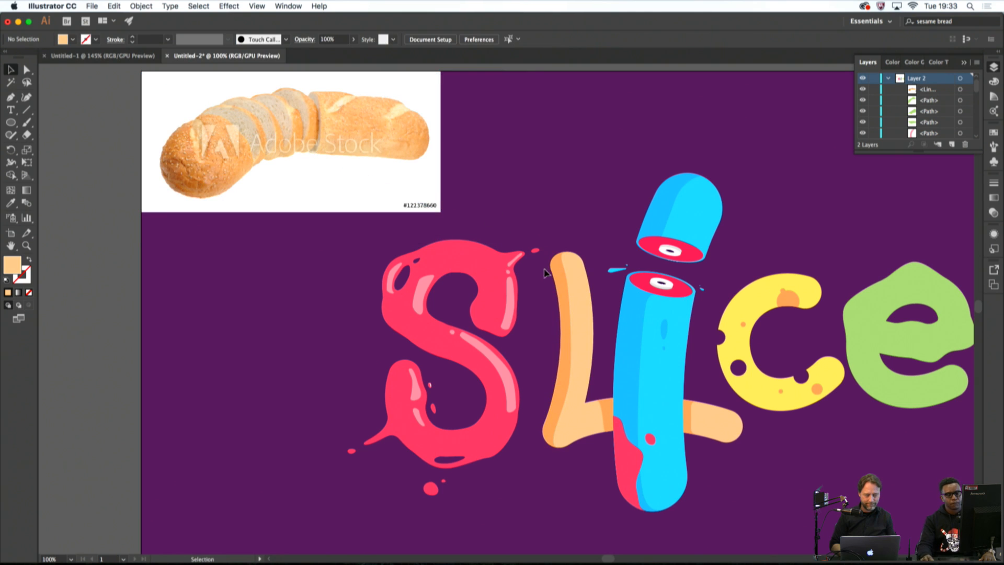
Draw a small triangle over the upper right edge of the L's stem and cut it out as a notch with Shape Builder
key(p)
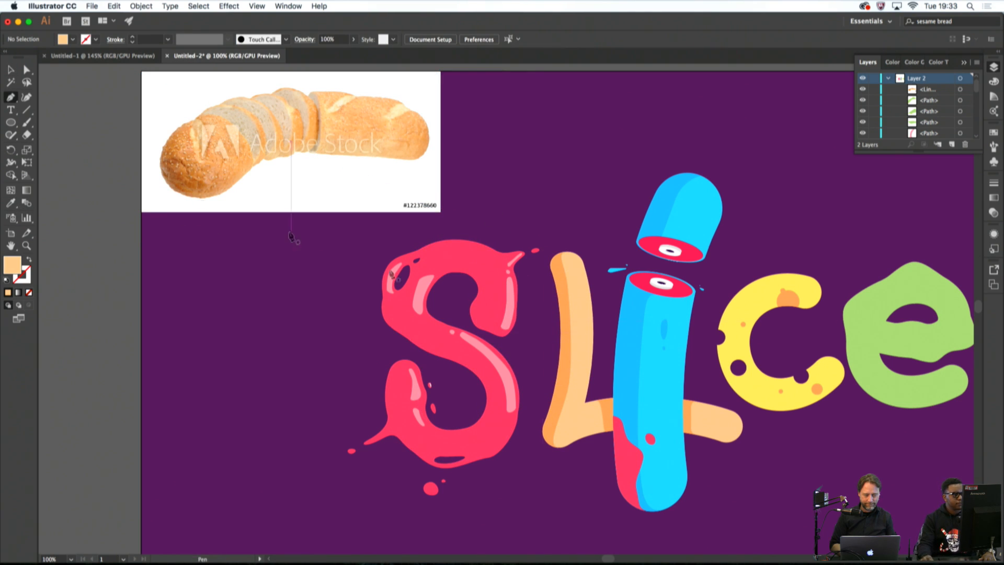
scroll(575, 319, up, 4)
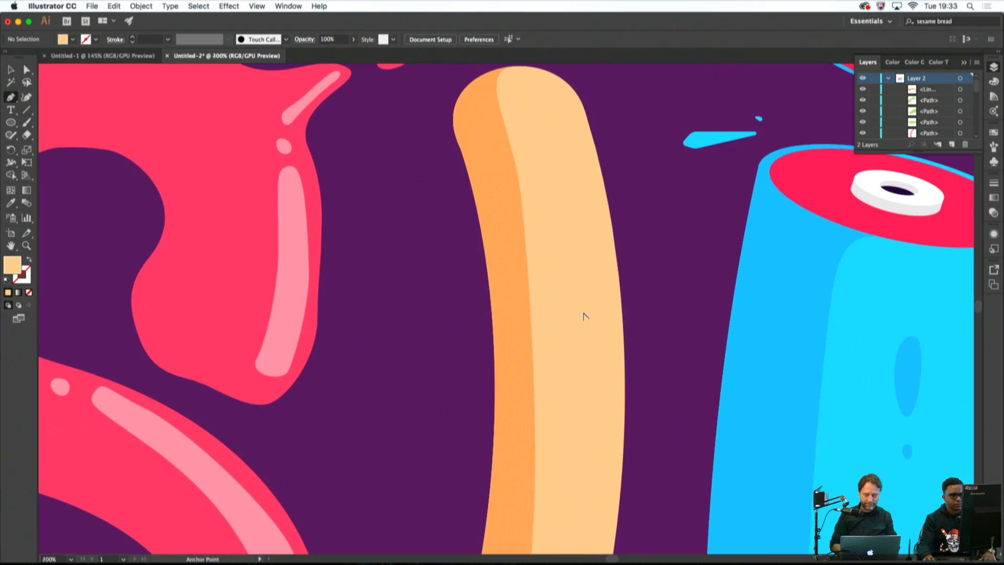
click(615, 246)
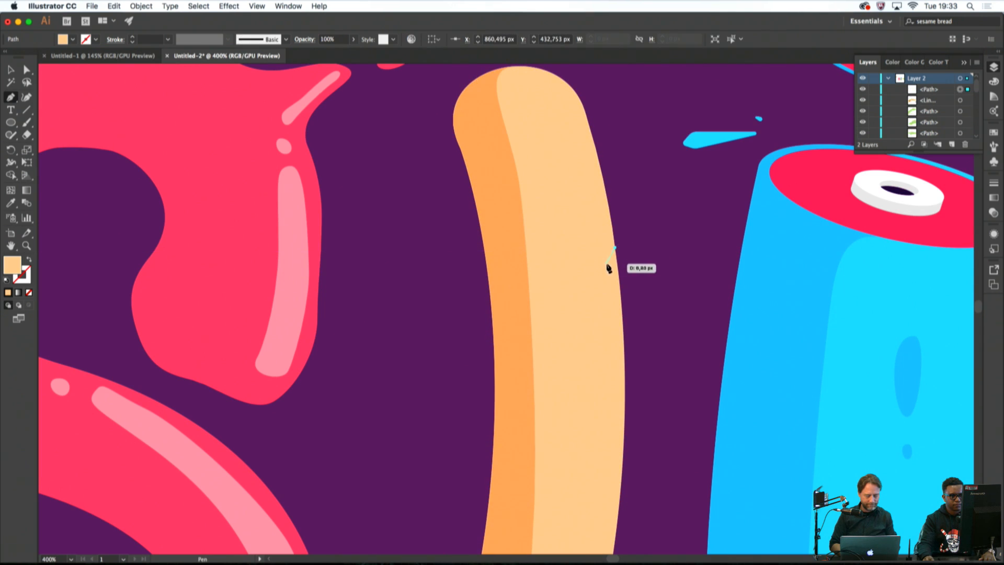
click(610, 267)
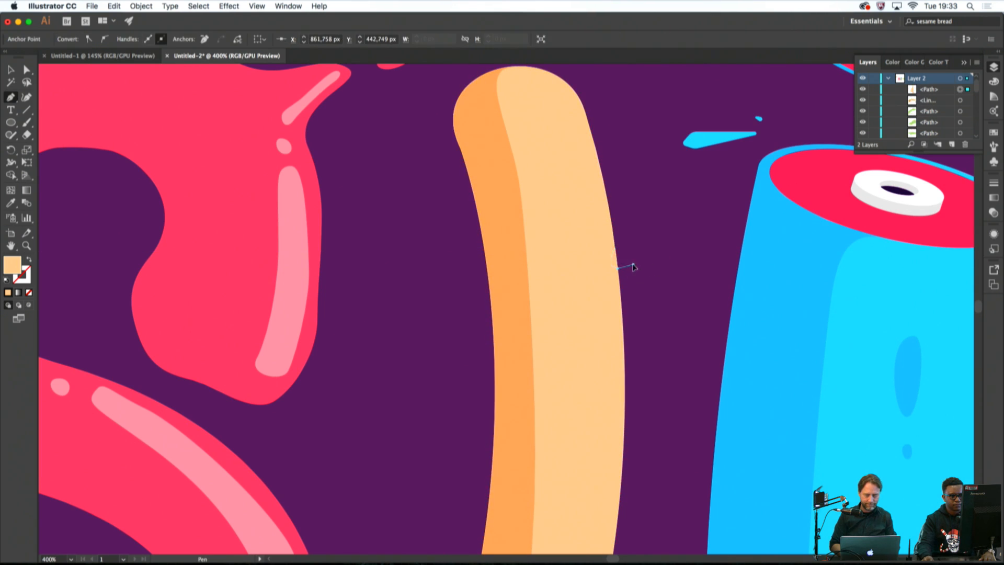
click(634, 264)
click(616, 247)
shift+super+click(586, 287)
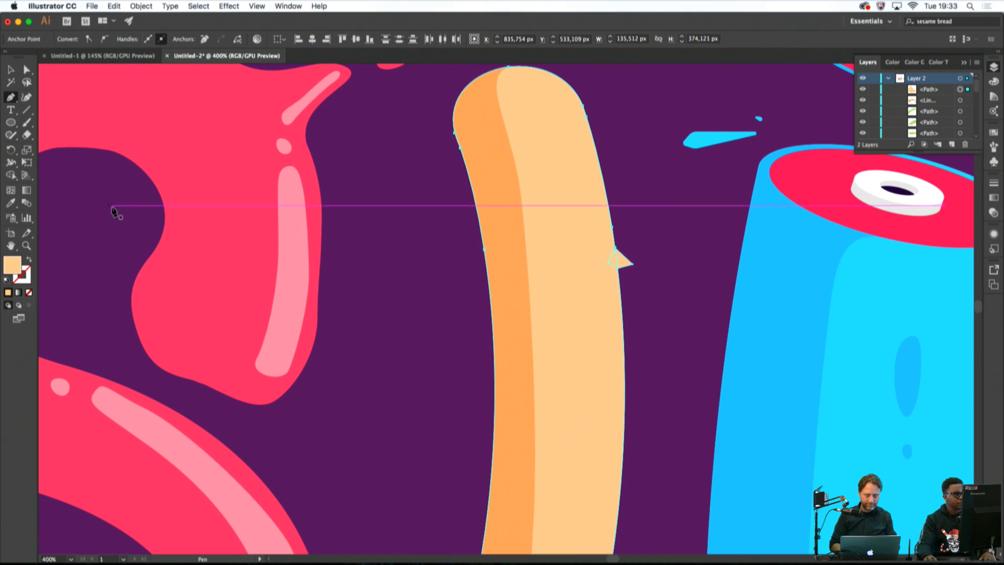
click(11, 176)
alt+click(630, 261)
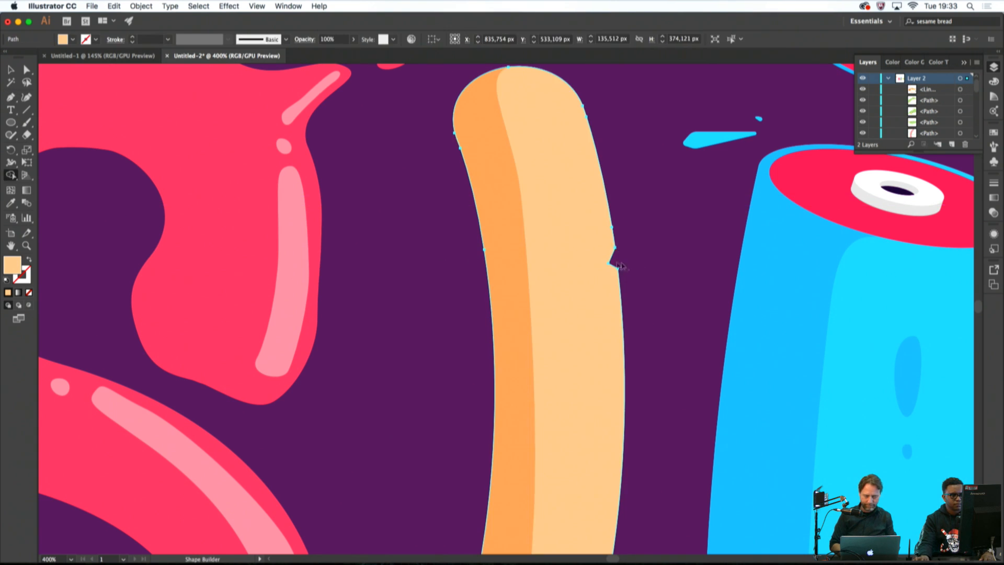
Cut a second, larger triangular notch into the L's right edge below the first, using the Pen and Shape Builder
key(super+1)
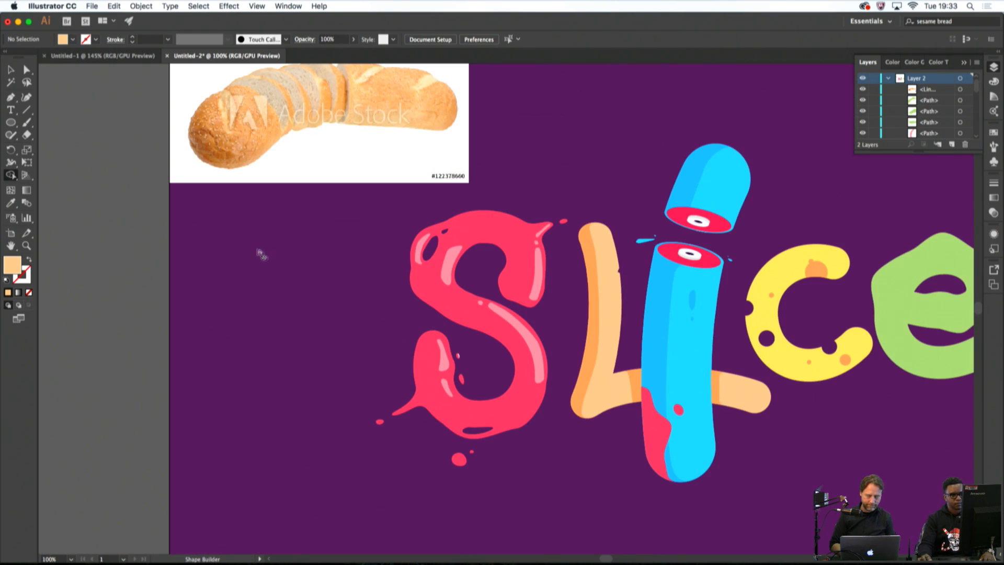
click(9, 99)
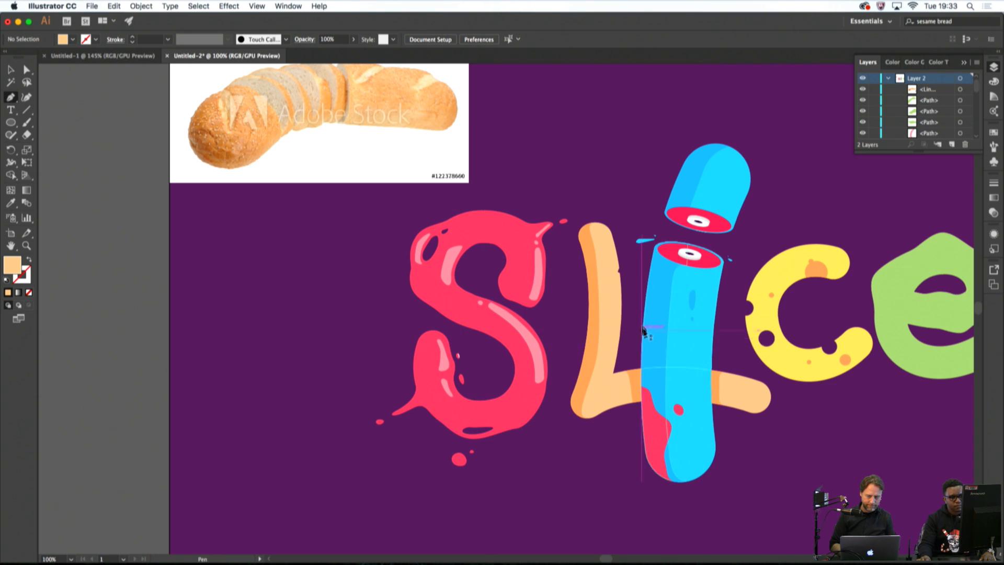
key(super+equal)
scroll(626, 287, up, 2)
click(622, 287)
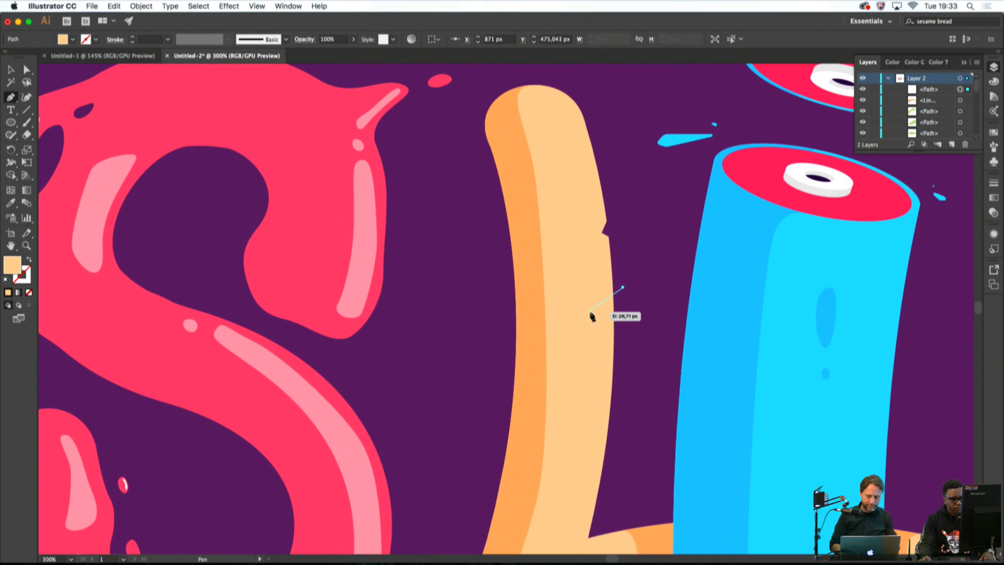
click(595, 315)
click(635, 328)
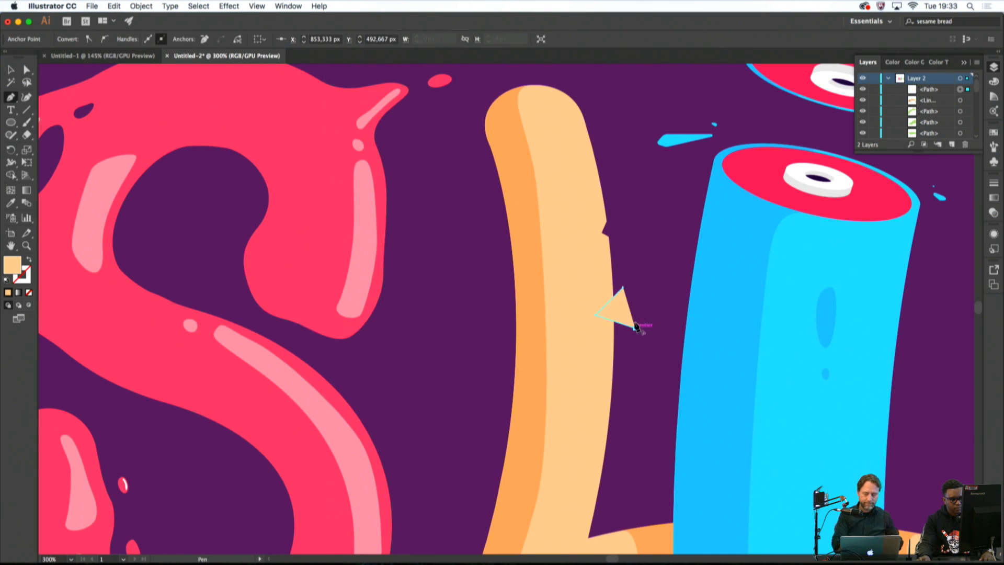
click(623, 287)
super+click(585, 302)
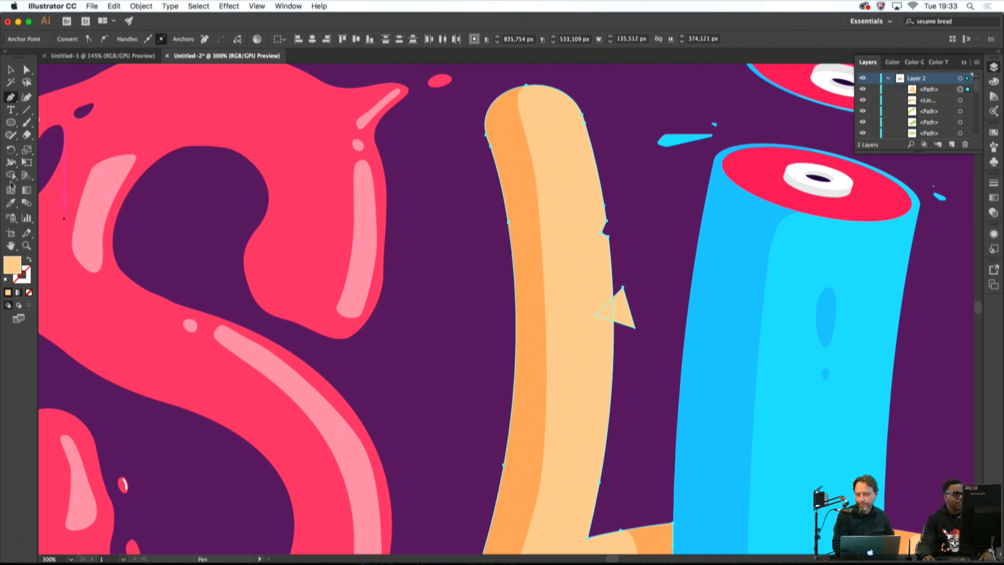
click(11, 176)
drag(605, 312, 630, 313)
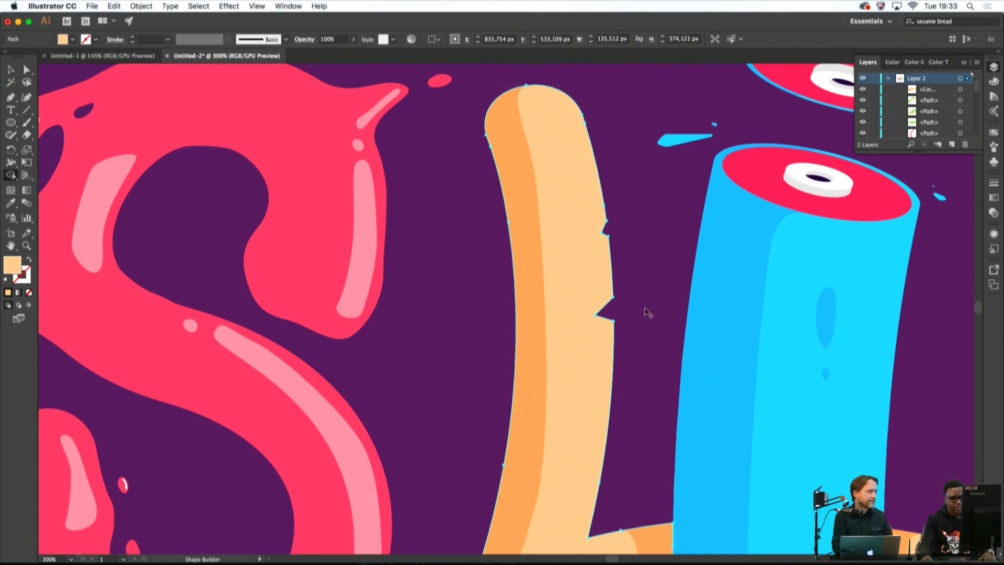
super+click(647, 314)
Cut a third triangular notch with a flat upper edge lower down the L's right side, using the Pen and Shape Builder
scroll(650, 328, down, 5)
scroll(649, 358, up, 5)
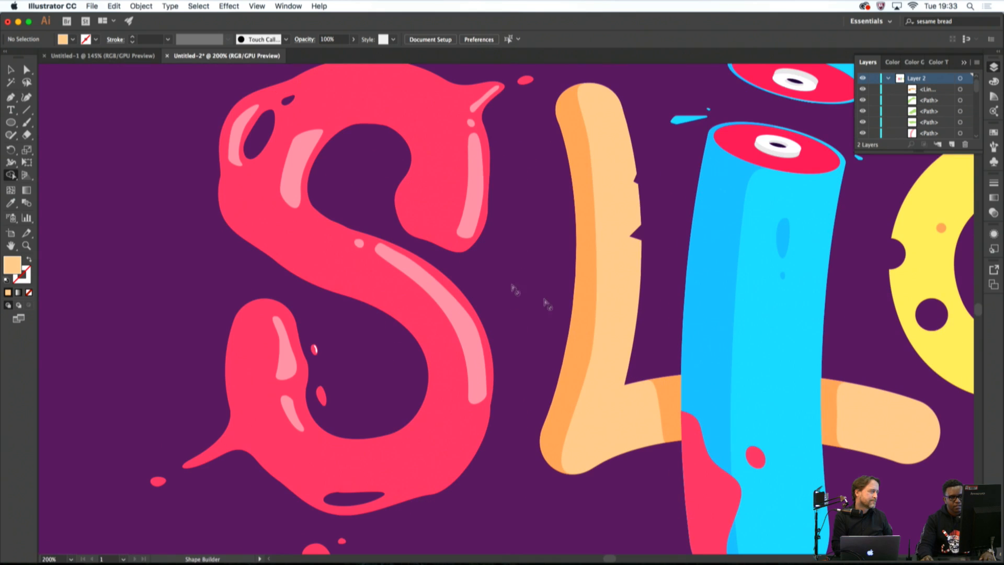
click(10, 97)
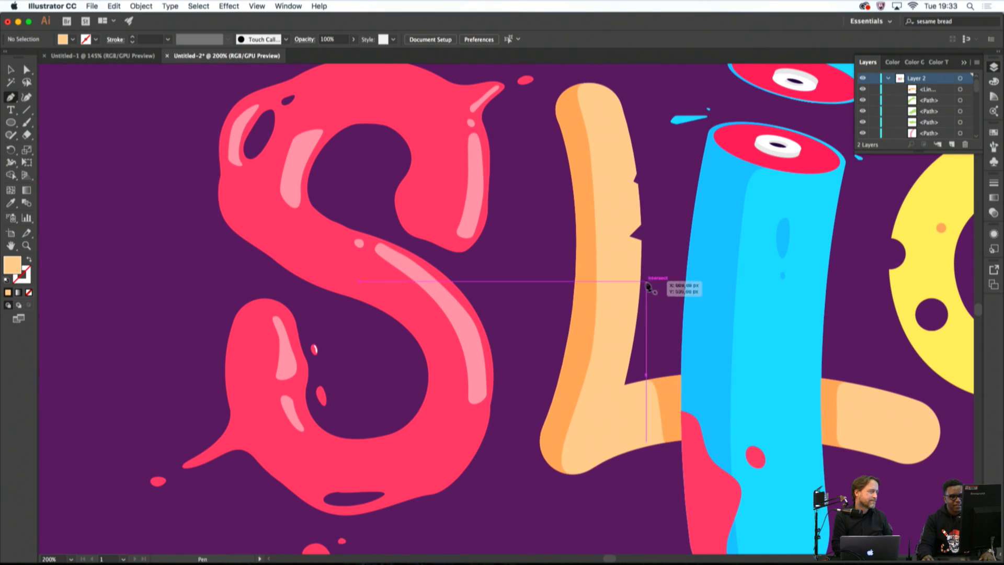
scroll(648, 286, up, 2)
scroll(646, 285, down, 5)
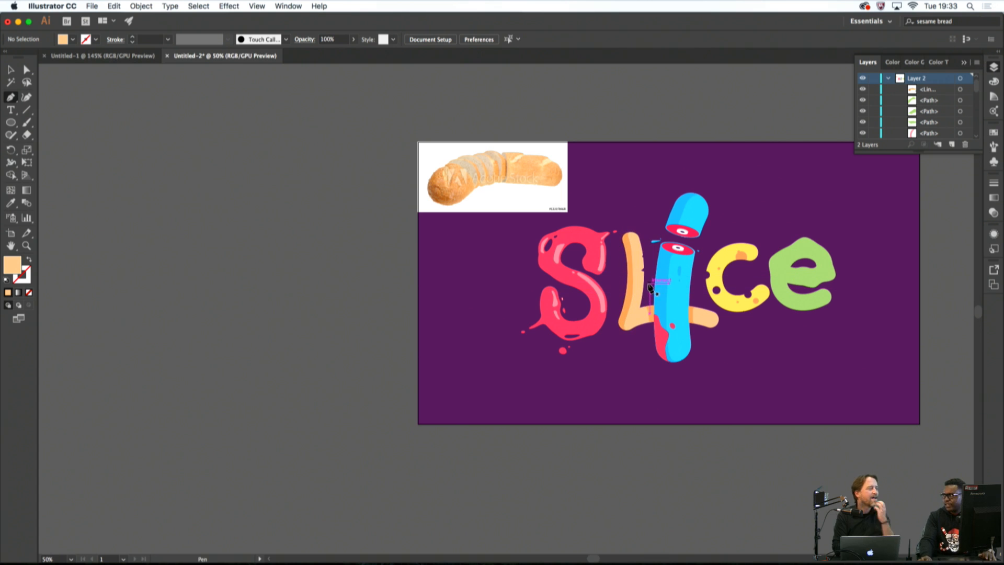
scroll(639, 290, up, 3)
scroll(639, 291, up, 2)
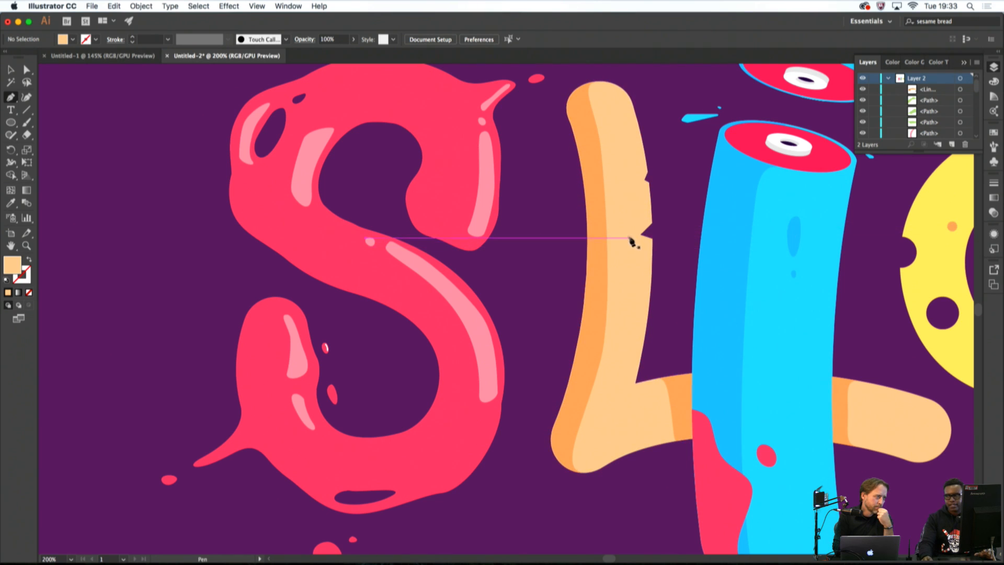
scroll(674, 307, up, 2)
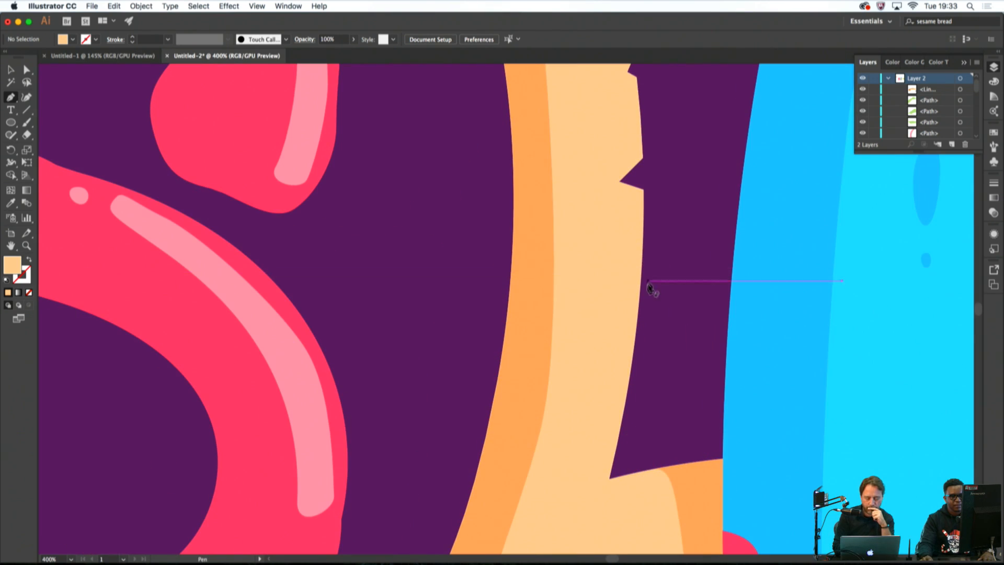
click(645, 285)
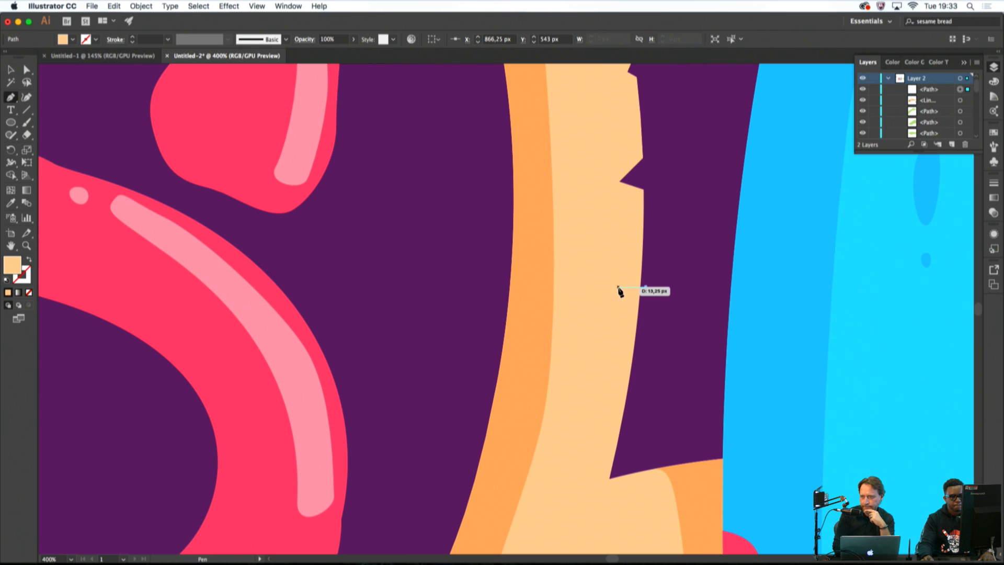
click(618, 287)
click(642, 322)
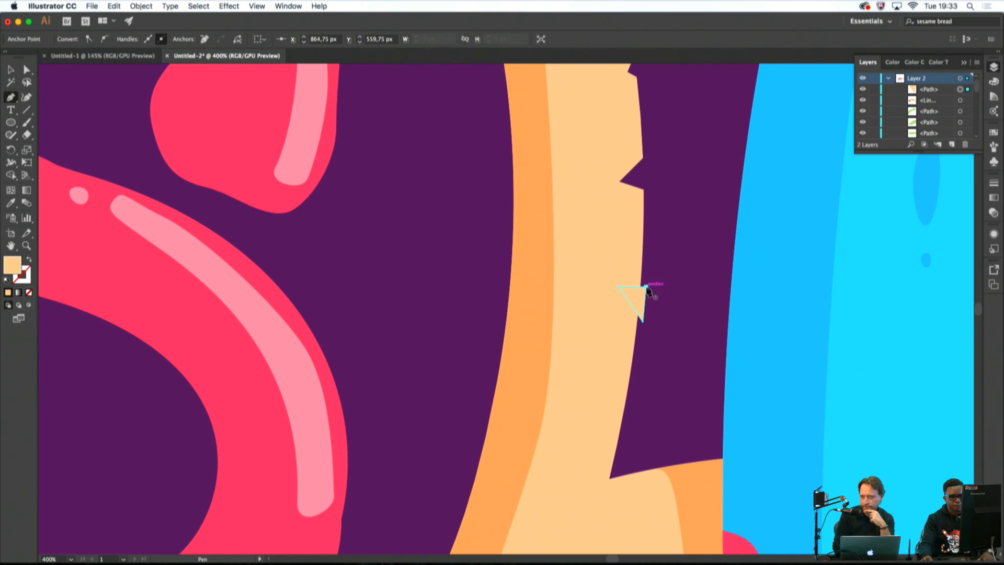
click(647, 291)
shift+super+click(629, 283)
click(18, 179)
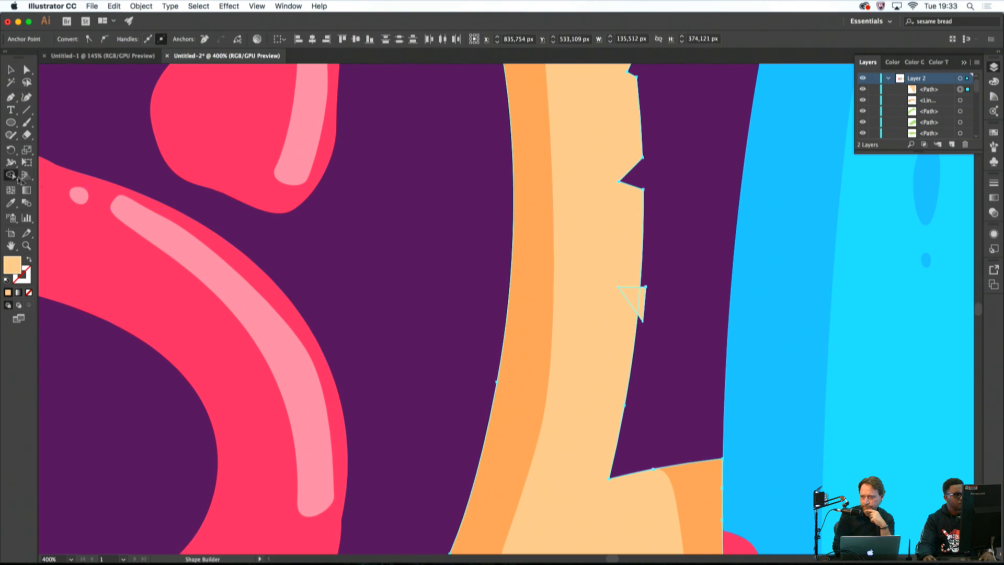
click(632, 298)
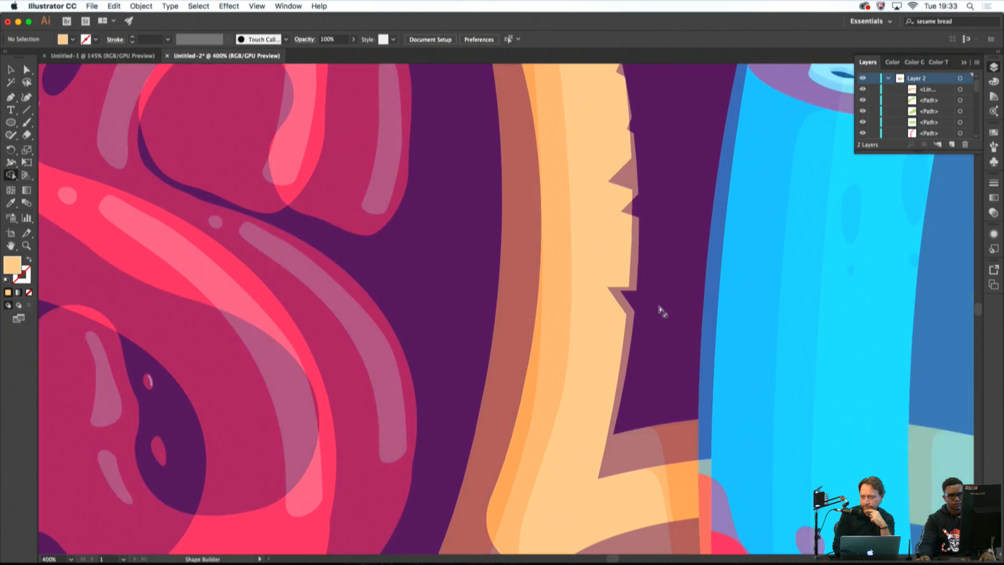
Draw a closed, curved tapering shape with the Pen tool from the lowest notch up into the L's light tan body
scroll(660, 308, down, 6)
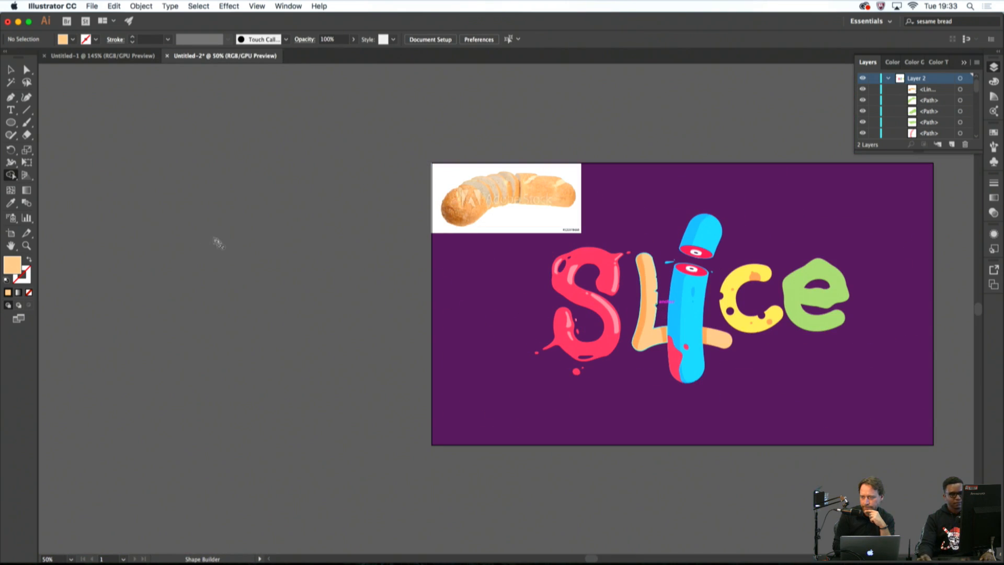
click(9, 95)
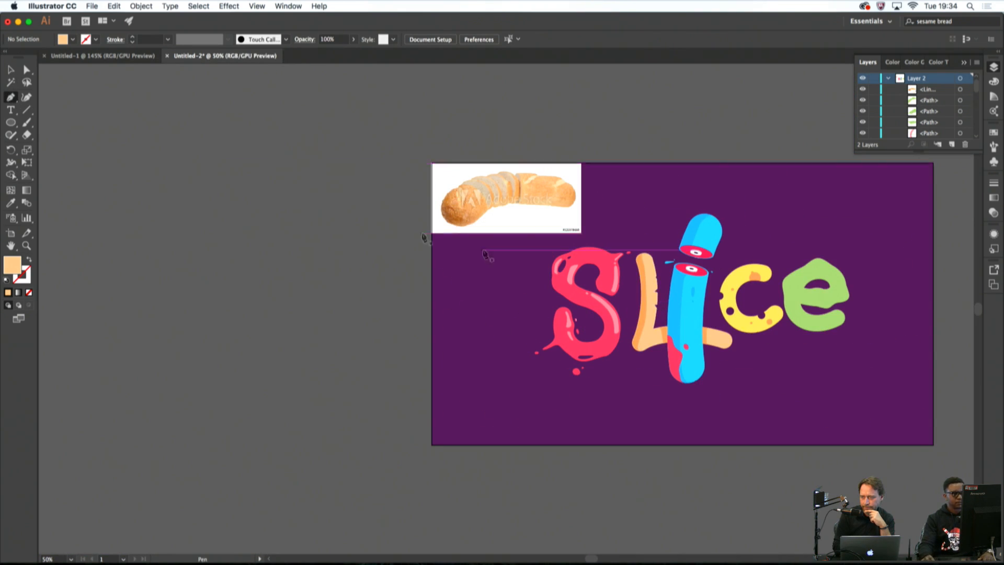
scroll(654, 309, up, 2)
scroll(653, 308, up, 6)
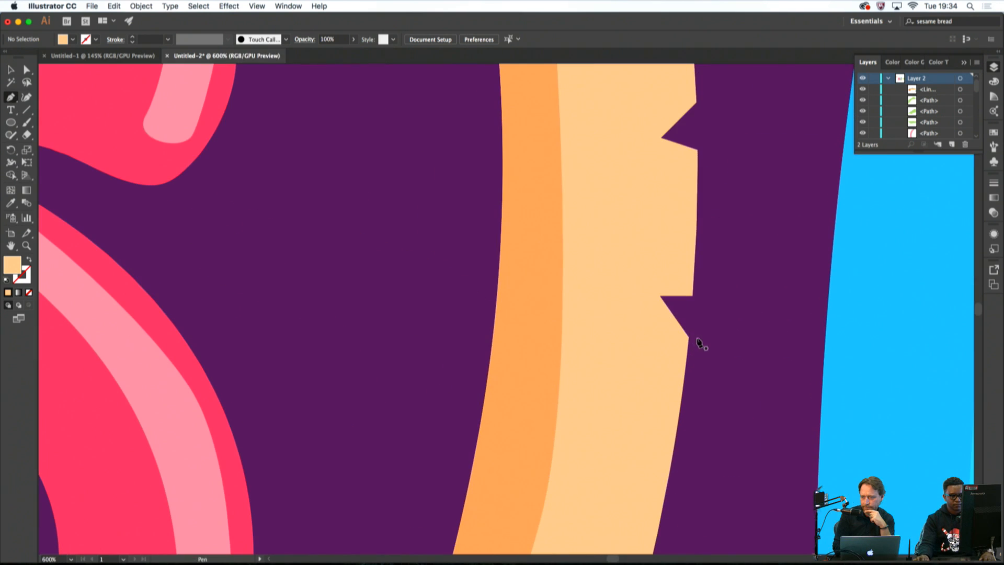
click(688, 336)
click(647, 312)
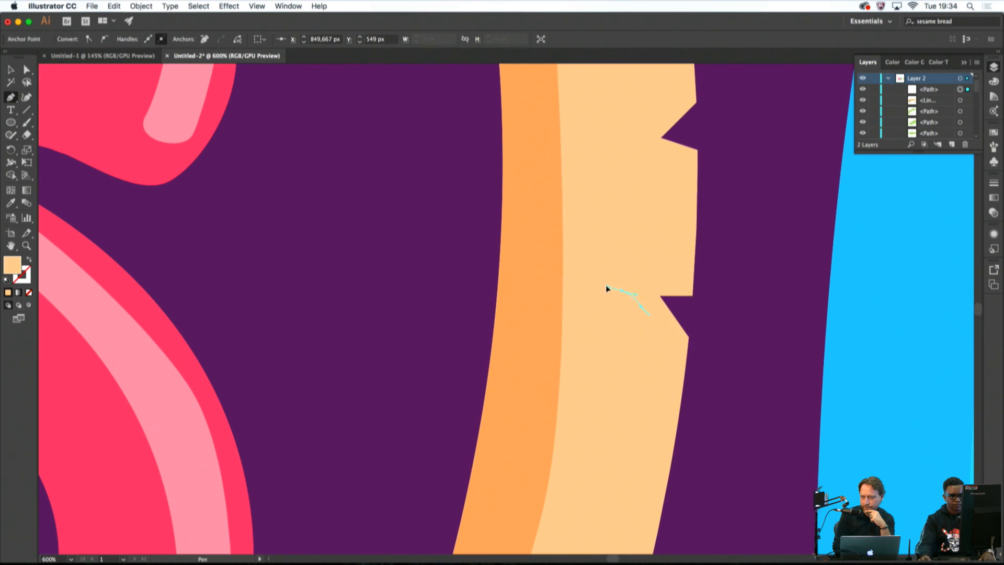
click(630, 273)
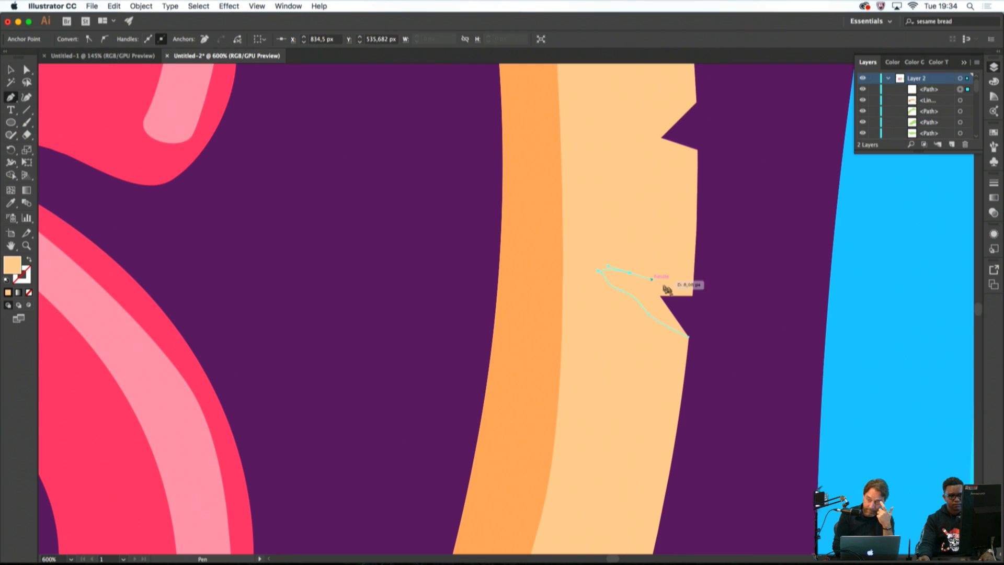
drag(667, 289, 693, 298)
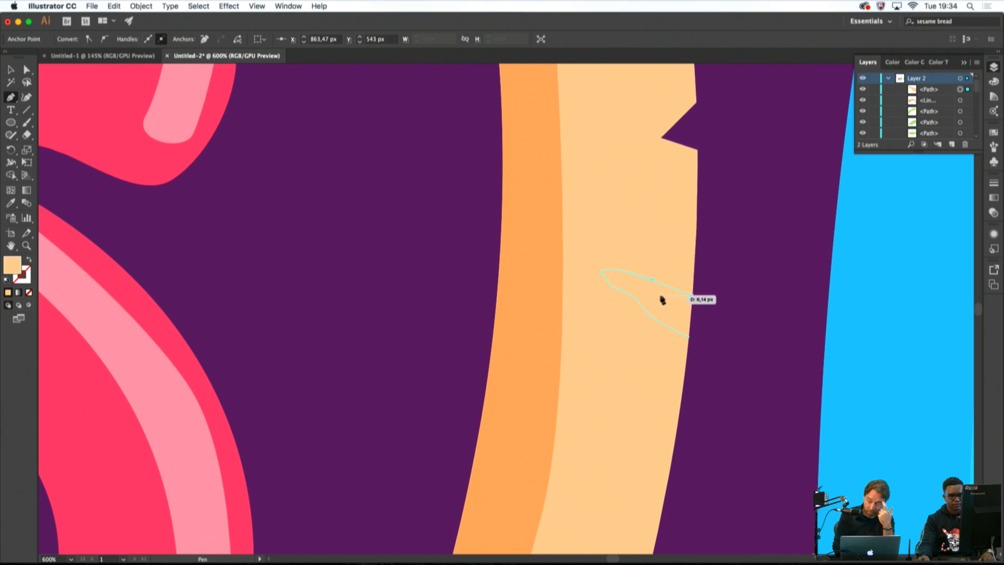
click(683, 312)
click(688, 337)
Remove the part of the new curved shape that fills the lowest notch, using Shape Builder with the L body selected
super+click(671, 345)
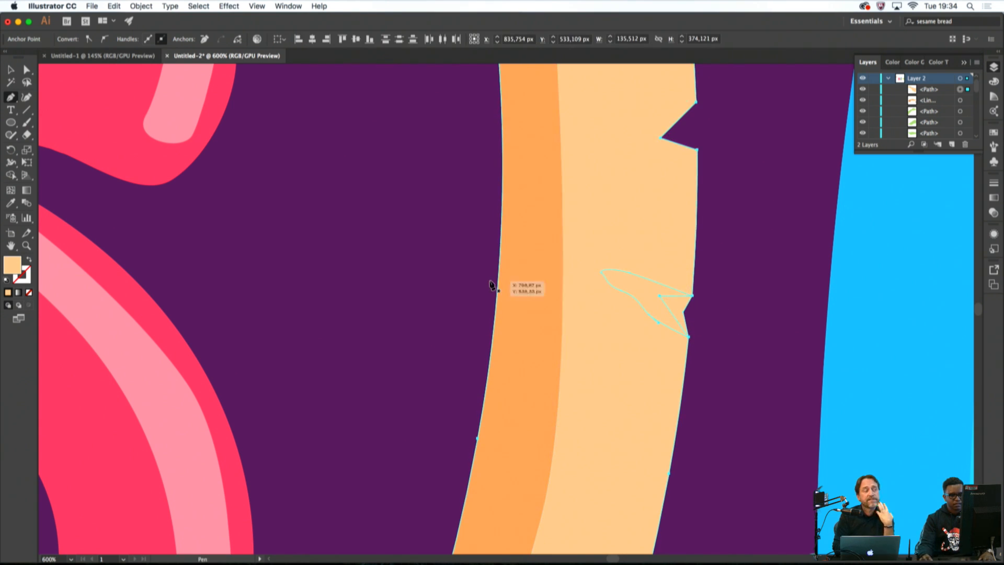
click(14, 179)
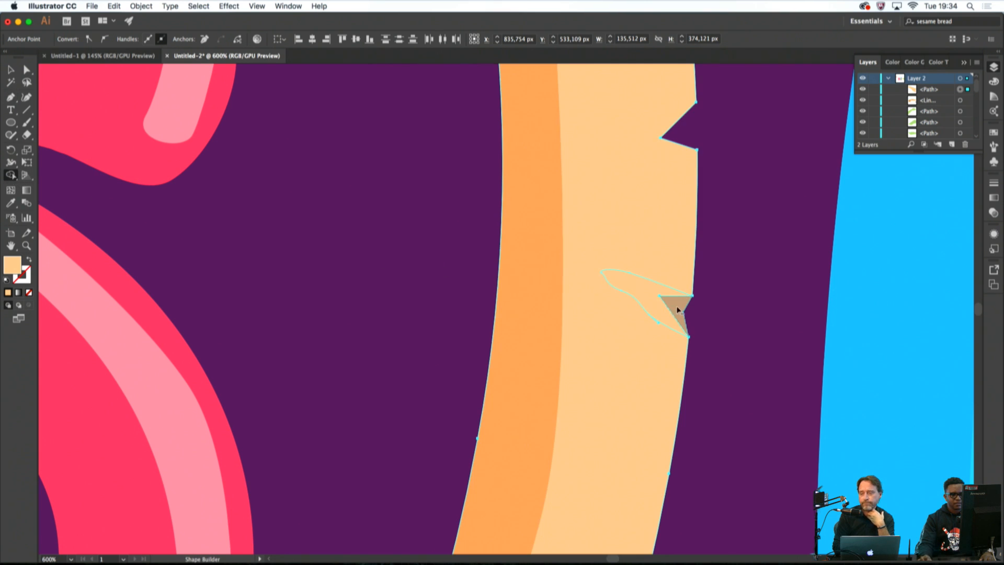
alt+click(674, 307)
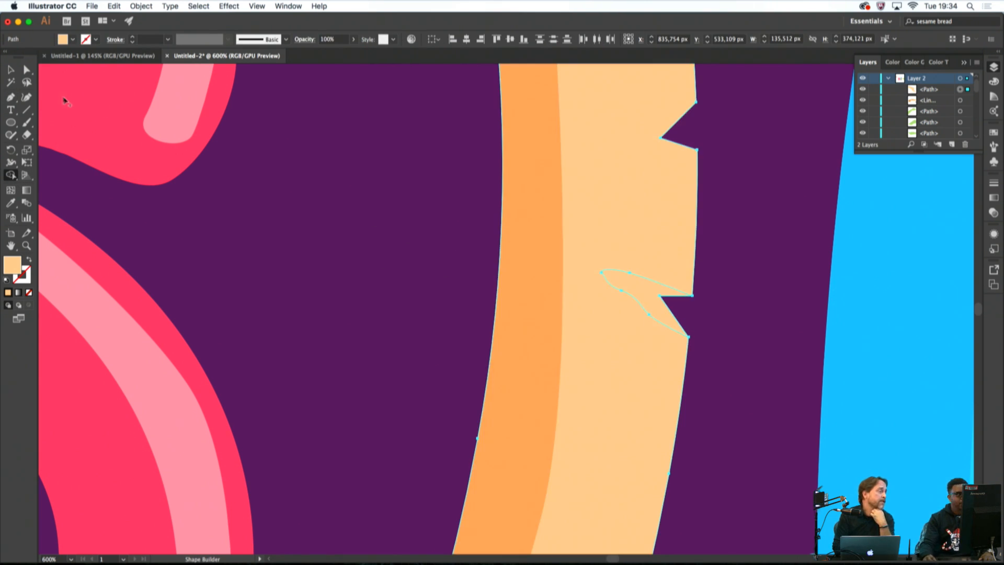
Change the fill of the curved shape at the L's lowest notch to a paler cream tint
click(24, 70)
click(382, 225)
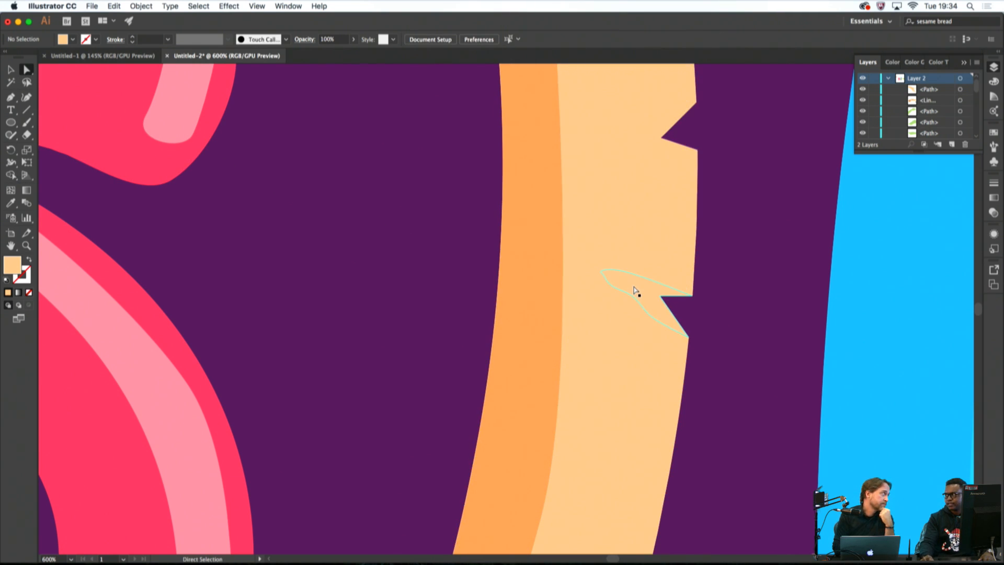
click(668, 299)
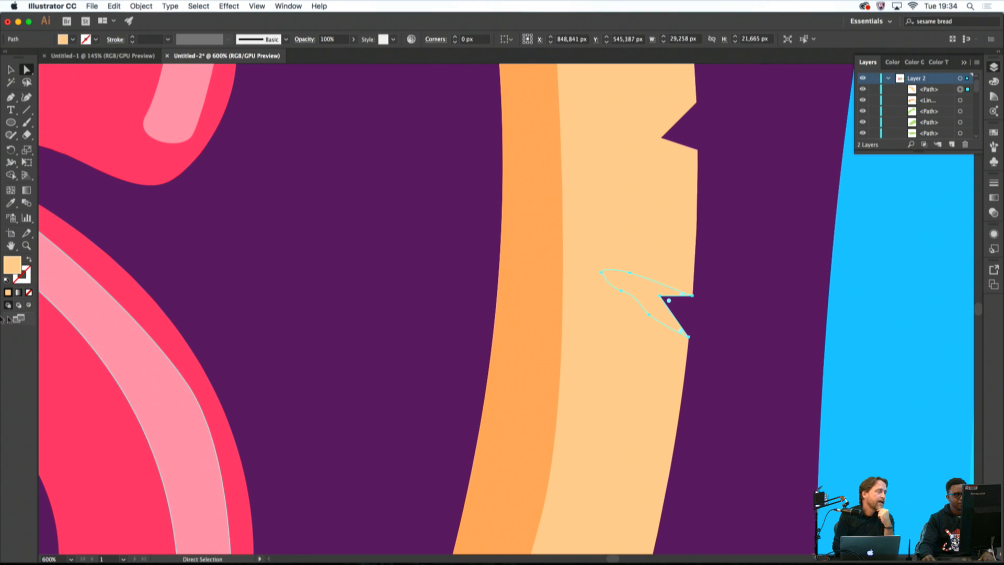
double_click(11, 265)
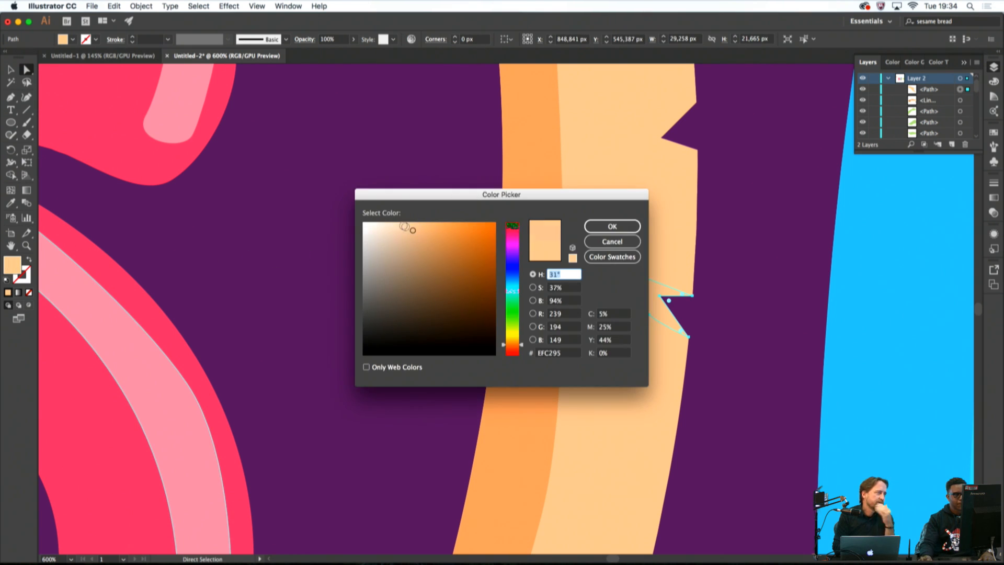
drag(413, 230, 392, 222)
click(612, 225)
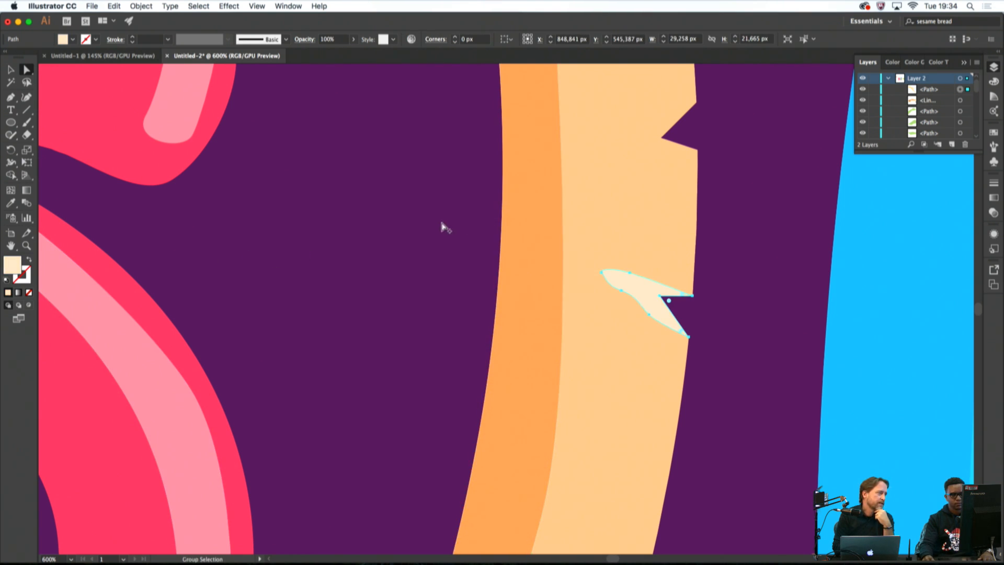
super+click(438, 225)
scroll(423, 229, down, 4)
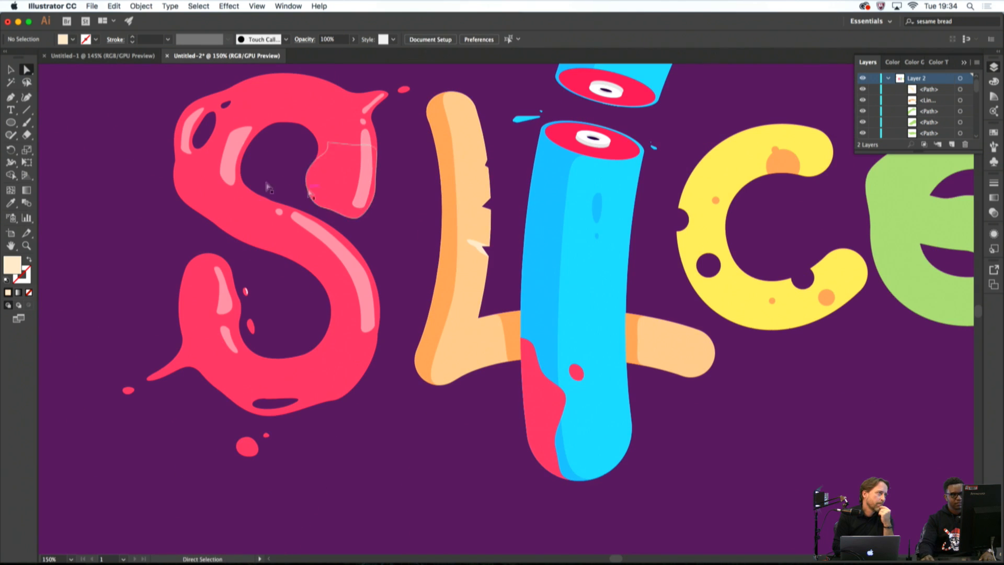
Narrow the middle notch on the L's right edge by moving its upper corner point down about 4 px
click(9, 98)
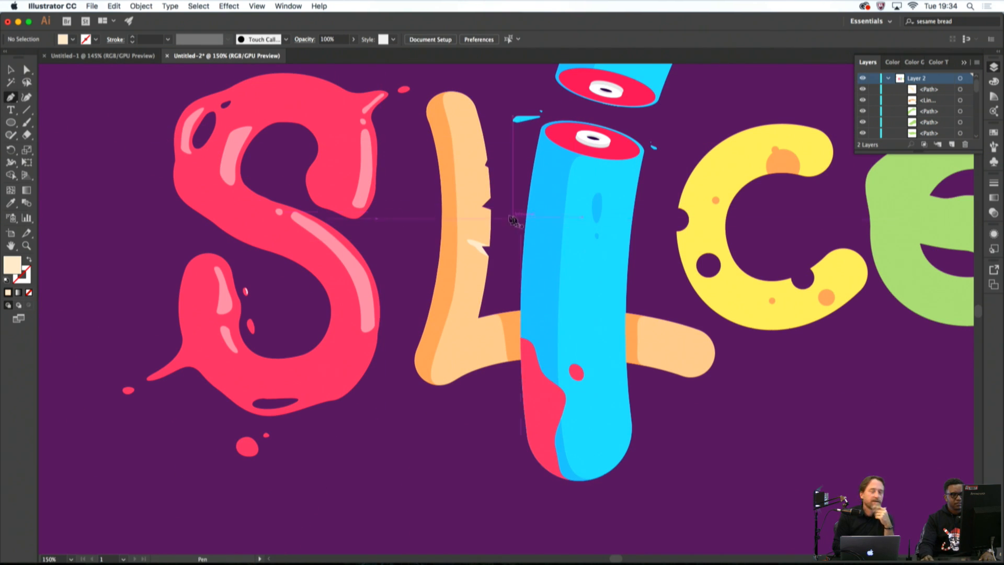
scroll(481, 206, up, 4)
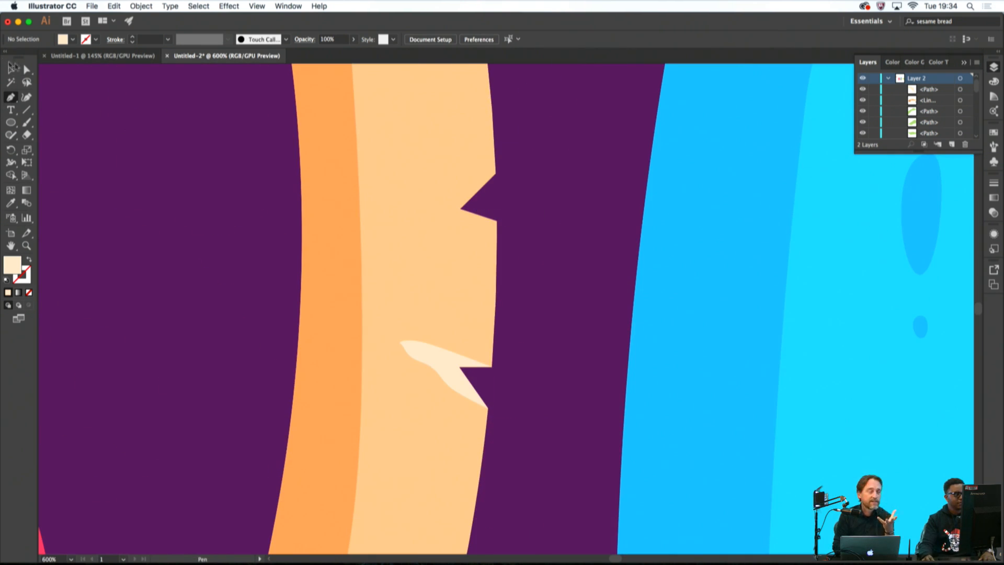
click(27, 69)
click(410, 181)
click(495, 175)
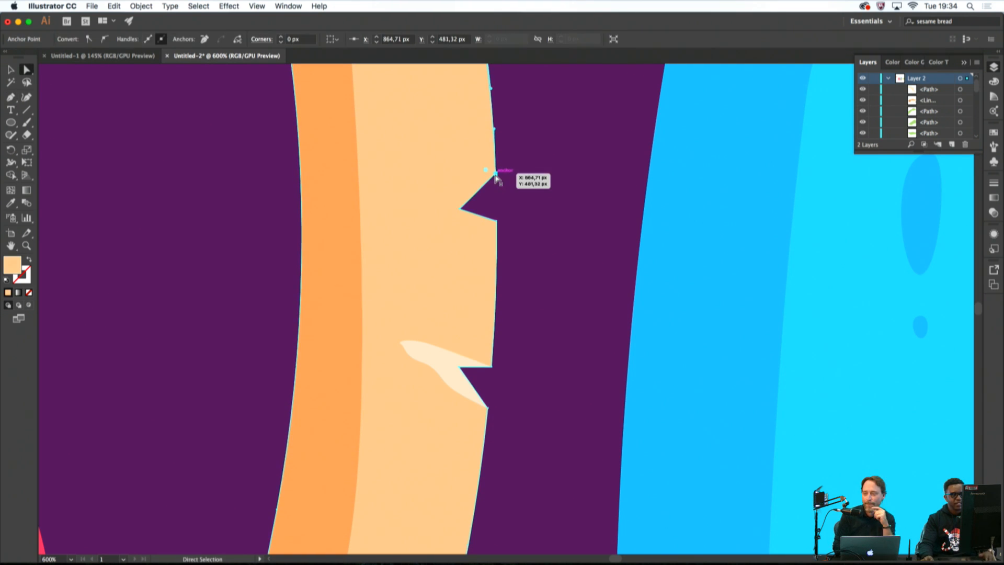
drag(496, 178, 496, 188)
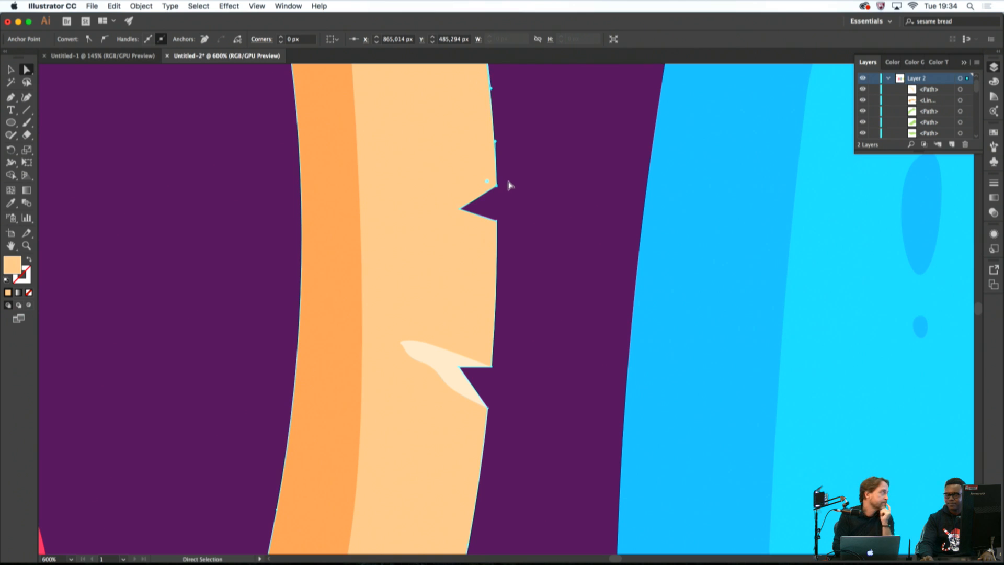
click(511, 184)
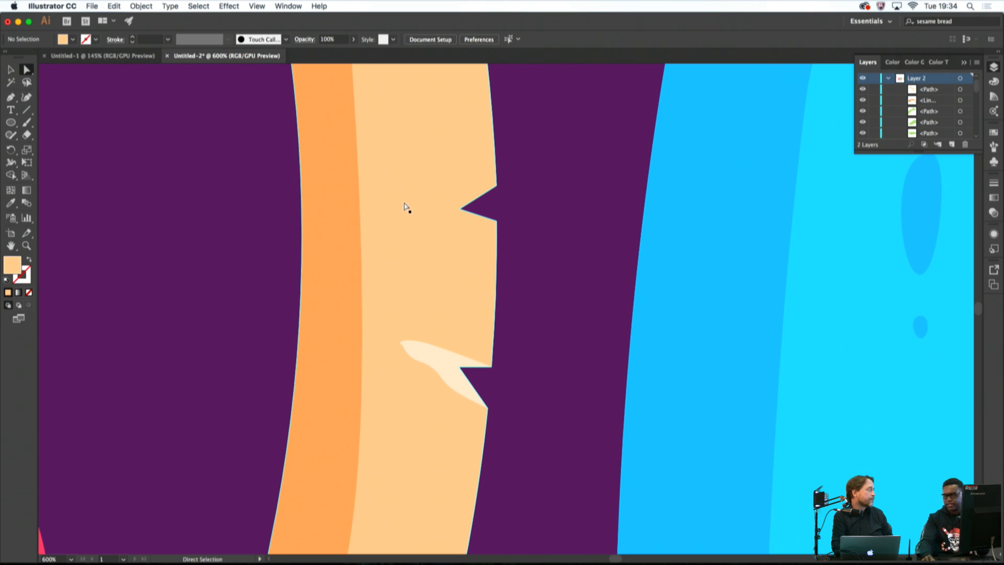
Draw a closed, tapering shape with the Pen tool from the middle notch's corners into the L's light tan body
click(11, 98)
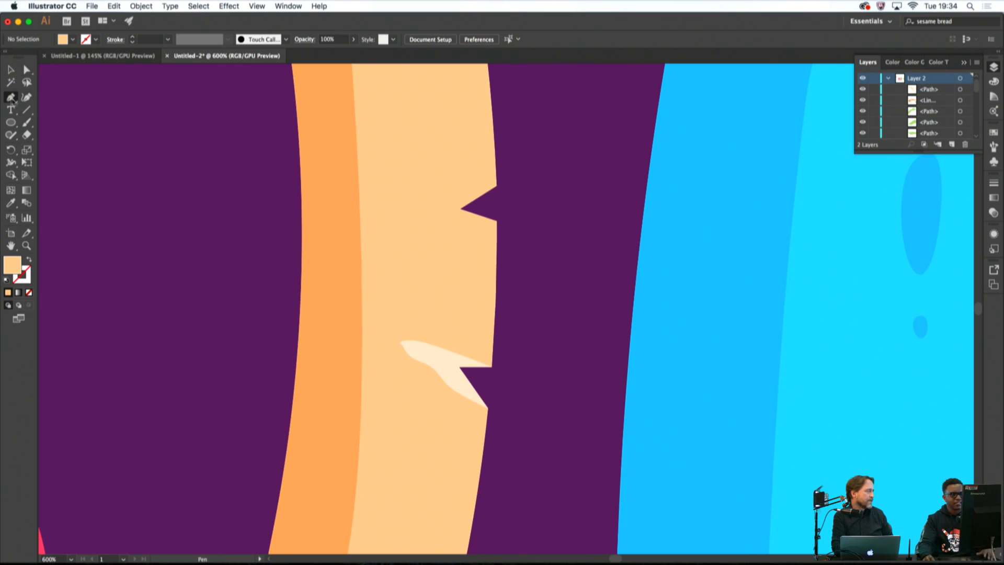
click(497, 221)
click(441, 216)
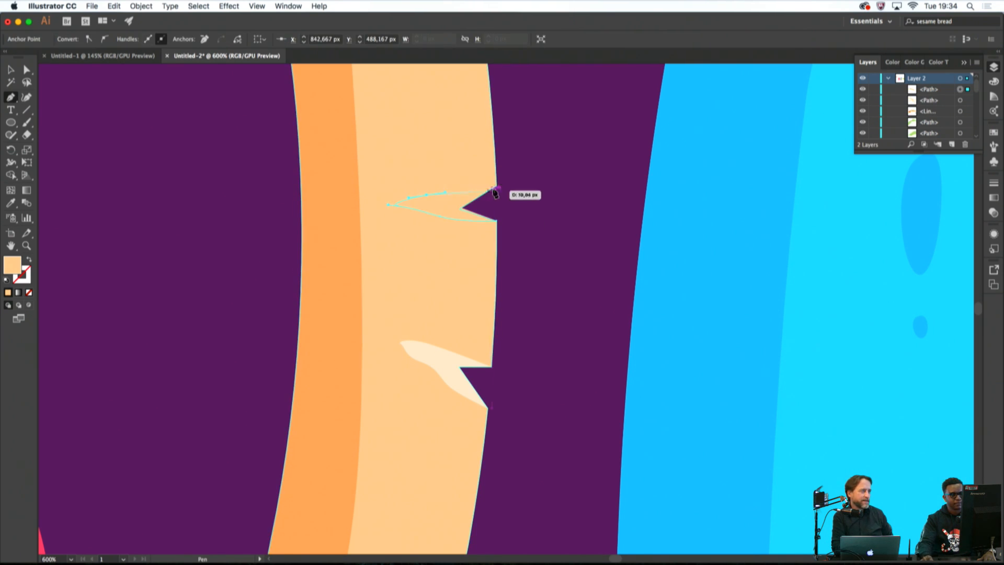
drag(496, 186, 492, 197)
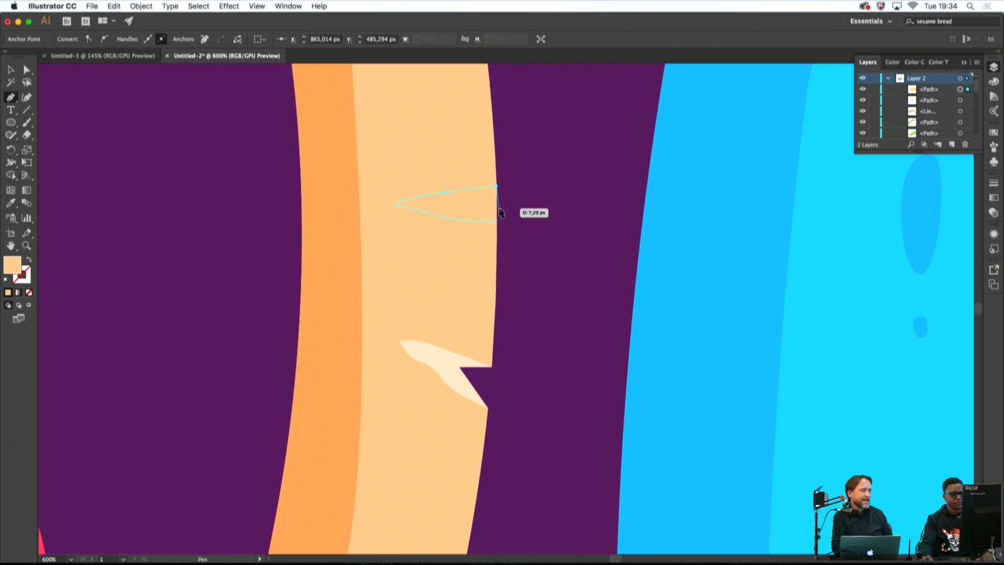
click(499, 208)
click(497, 221)
Remove the part of the tapering shape filling the middle notch with Shape Builder and fill the rest with the lowest mark's cream
shift+super+click(335, 203)
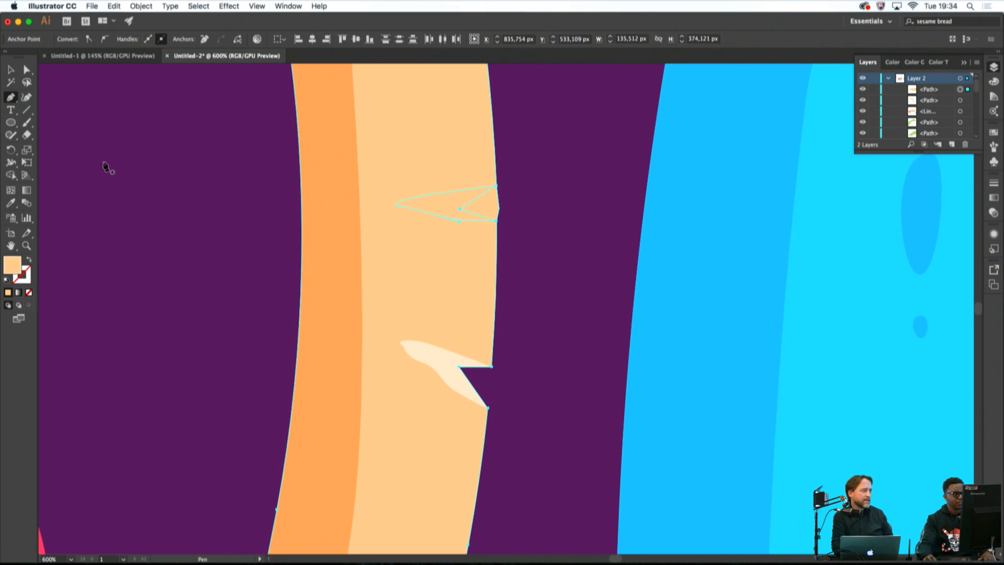
alt+click(482, 206)
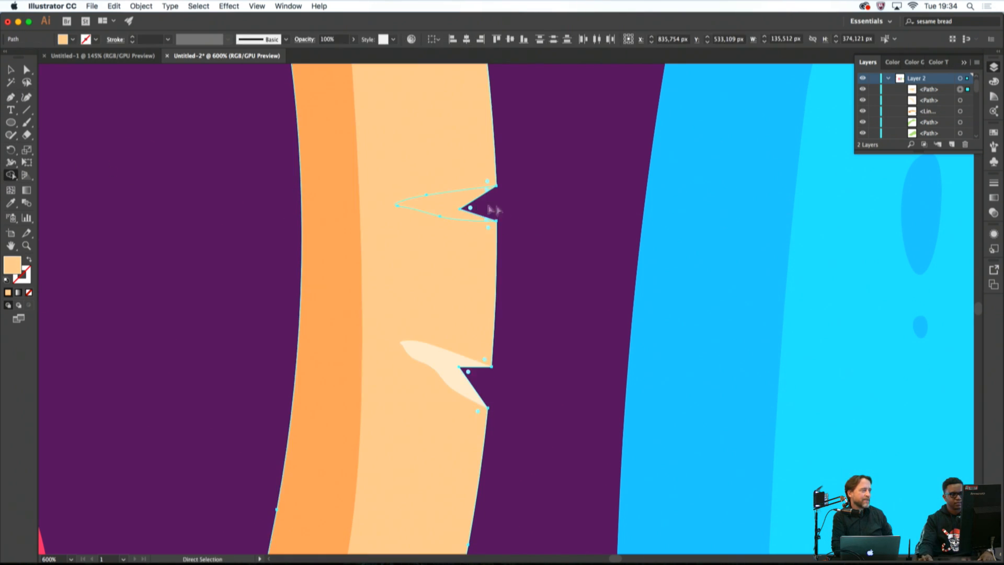
key(i)
click(439, 365)
super+click(530, 343)
scroll(531, 344, down, 4)
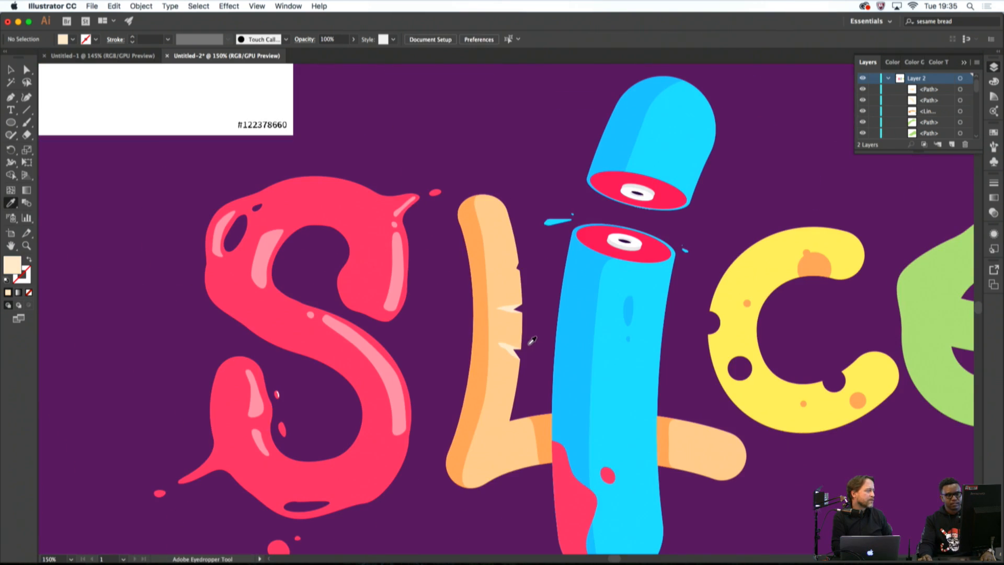
scroll(531, 342, up, 5)
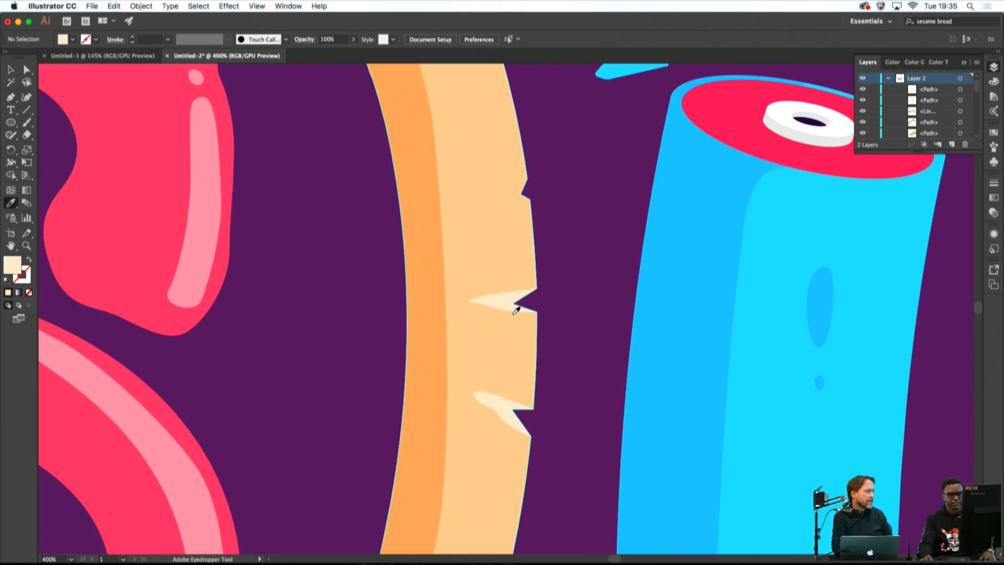
scroll(516, 310, up, 7)
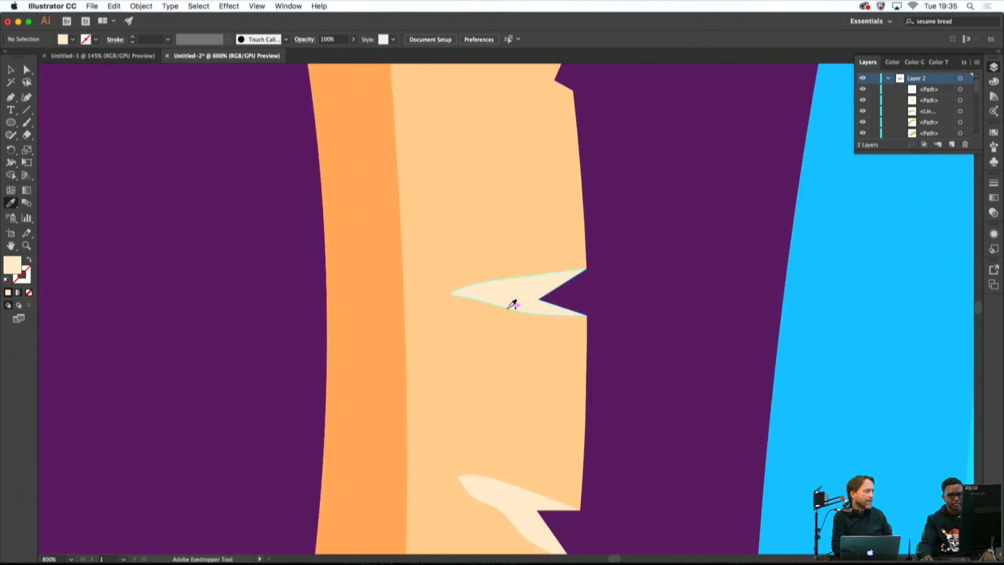
scroll(588, 292, up, 8)
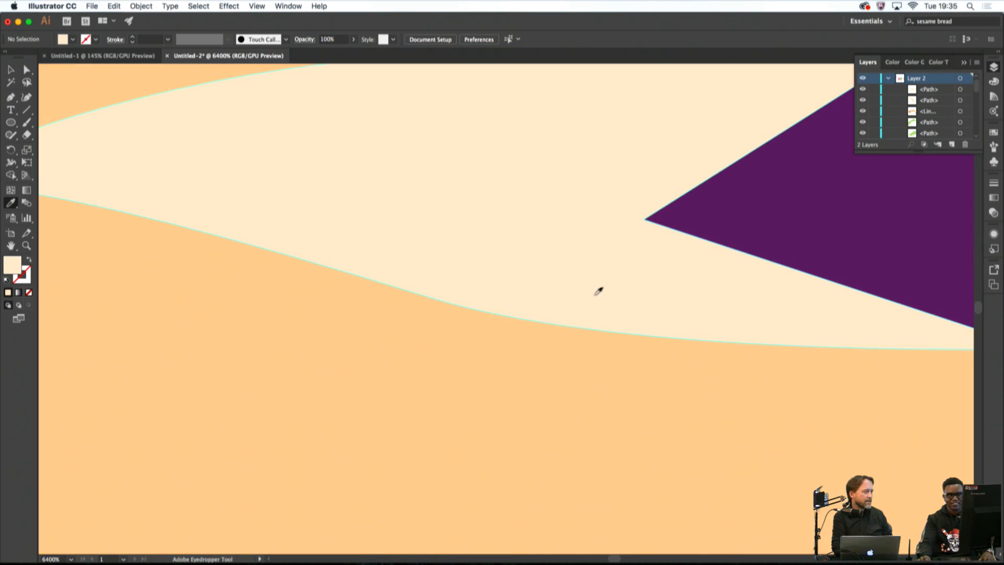
scroll(503, 248, up, 3)
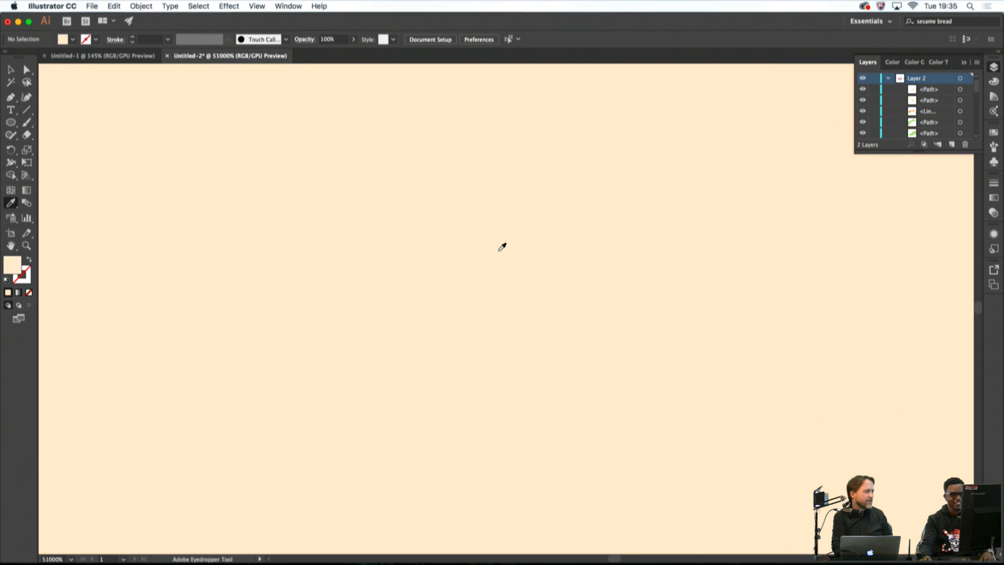
scroll(500, 248, down, 12)
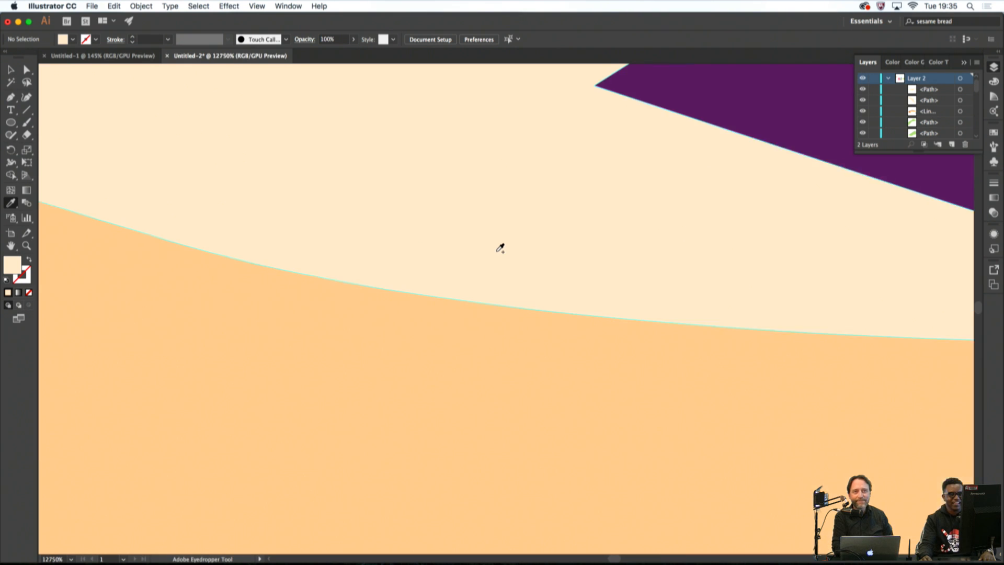
scroll(500, 248, down, 3)
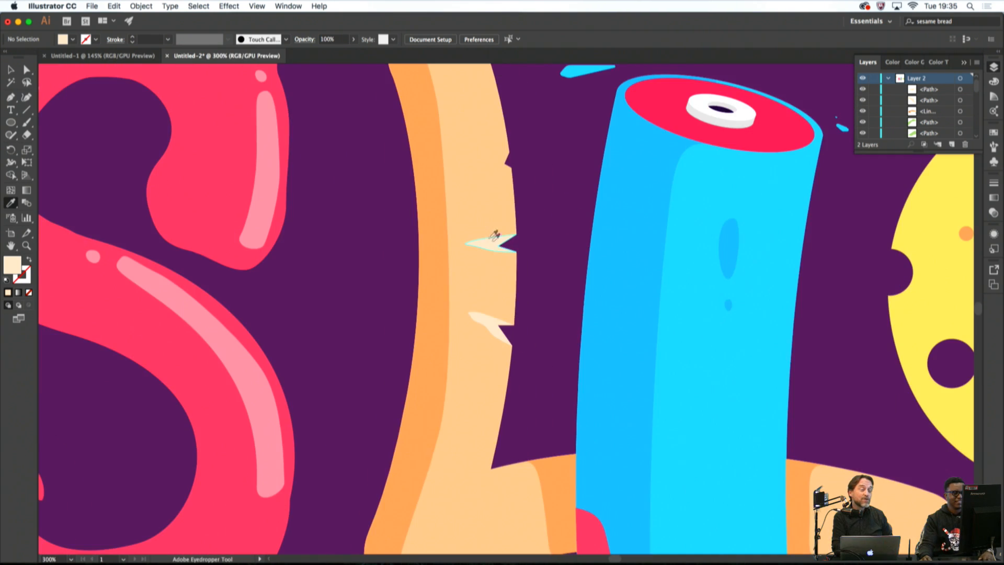
Draw a closed cream shape with the Pen tool from the uppermost notch, tapering into a thin wavy point inside the L's body
scroll(495, 231, up, 3)
key(p)
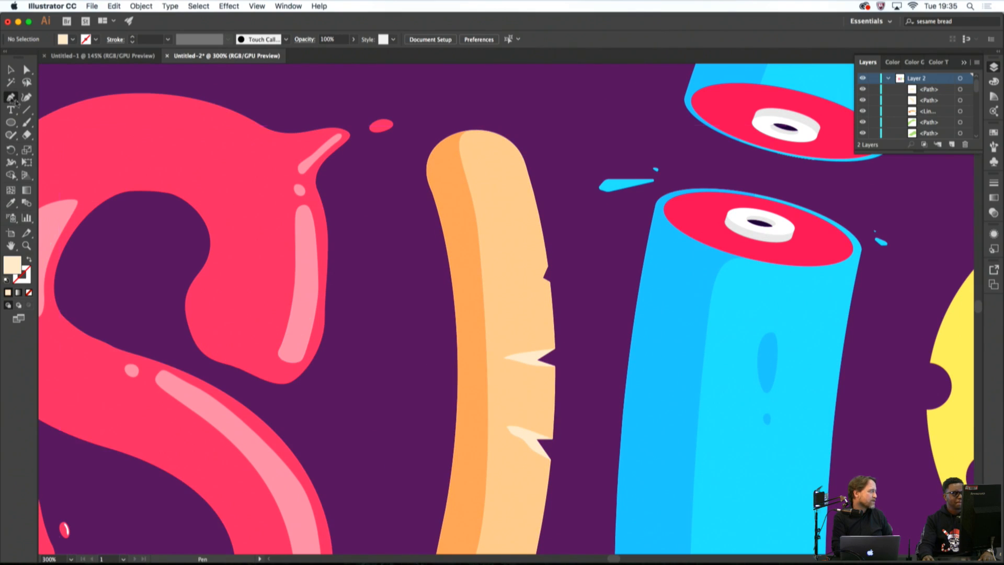
scroll(551, 283, up, 3)
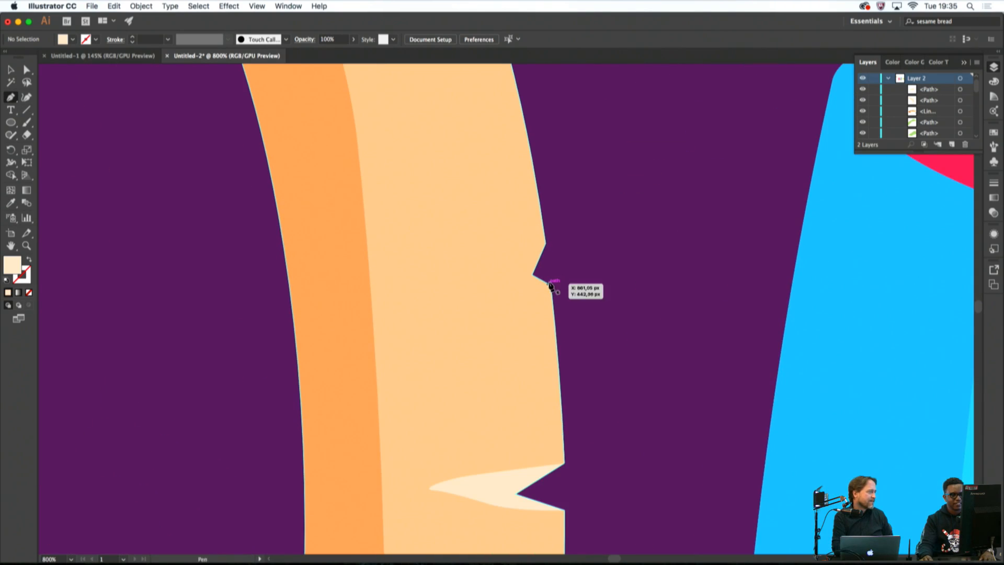
scroll(550, 285, up, 1)
click(549, 287)
drag(479, 288, 389, 275)
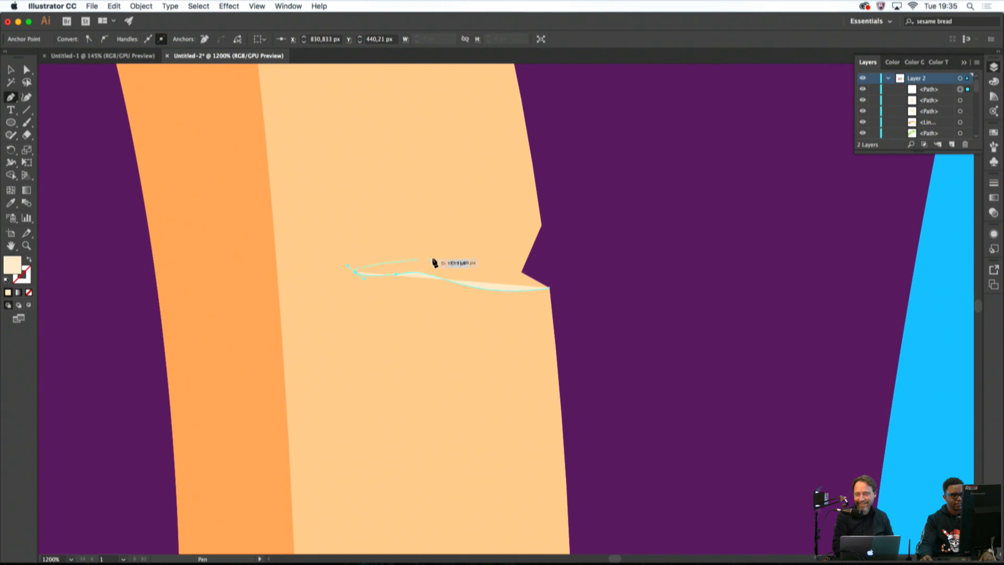
click(541, 225)
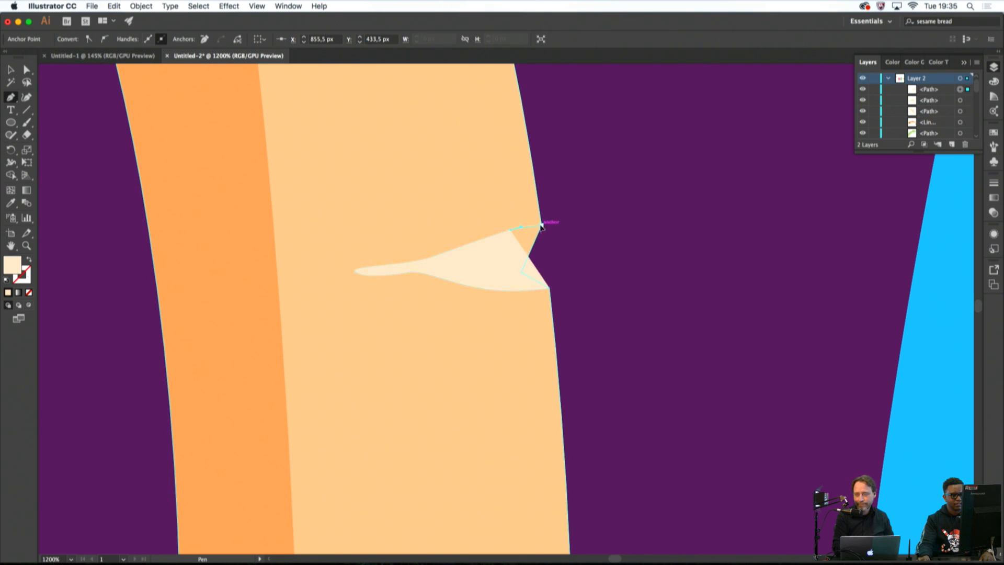
drag(569, 252, 568, 273)
click(569, 258)
click(549, 288)
Remove the part of the cream shape that fills the uppermost notch, using Shape Builder with the L body selected
shift+super+click(541, 307)
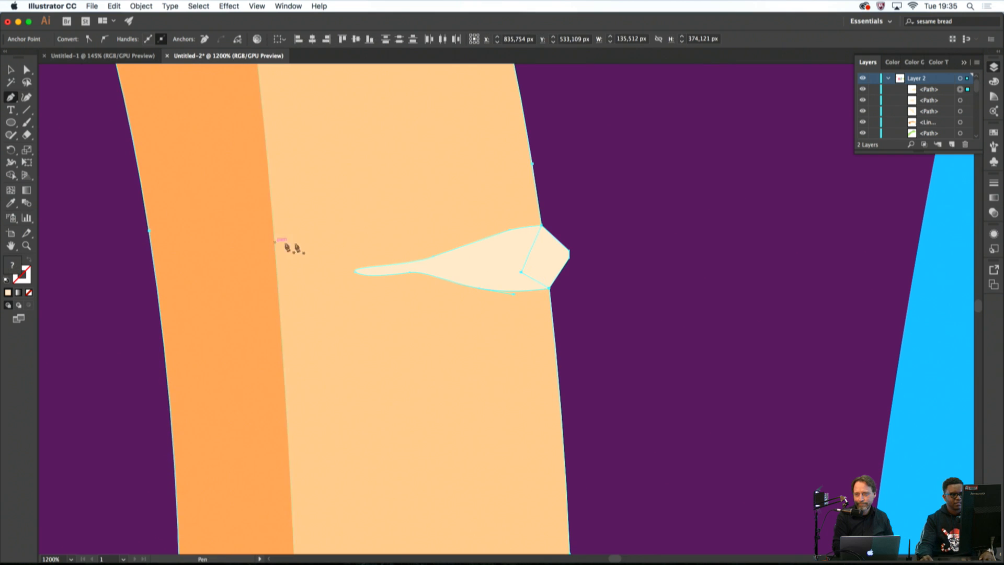
click(12, 174)
alt+click(544, 264)
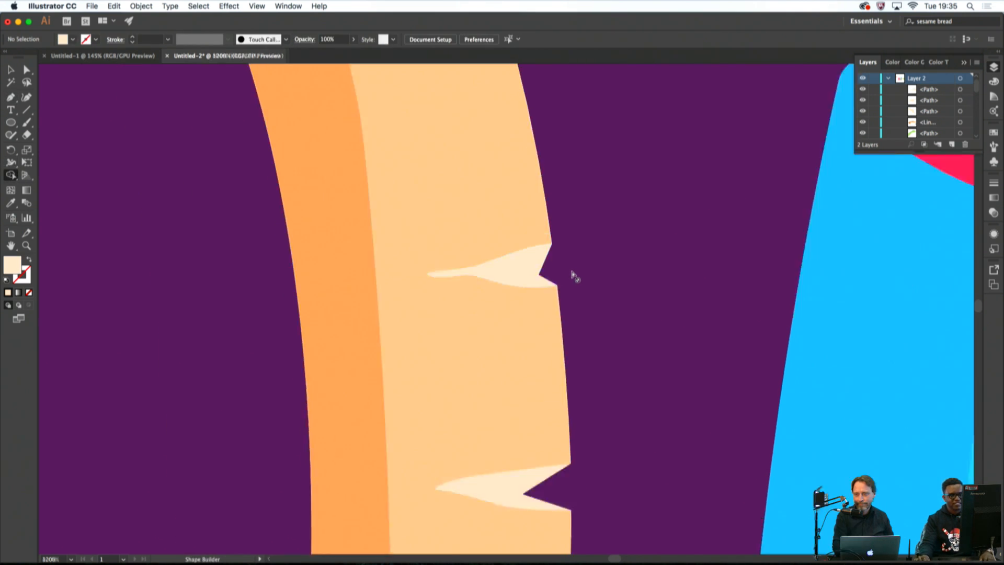
scroll(572, 274, down, 9)
scroll(608, 290, up, 4)
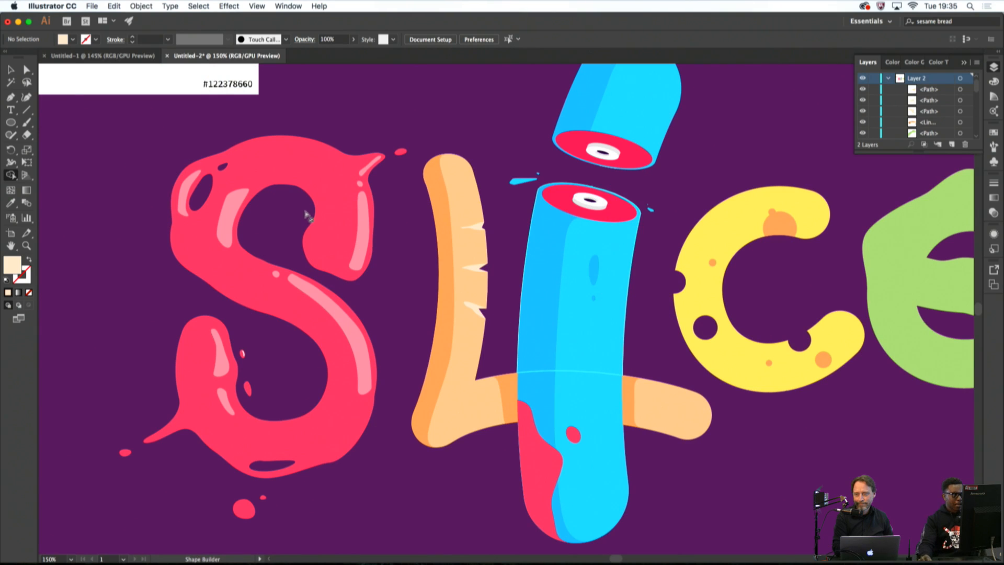
Draw a shape over the upper half of the middle notch's cream mark, with its lower edge running from the notch's inner corner to the mark's tip
key(p)
scroll(473, 272, up, 7)
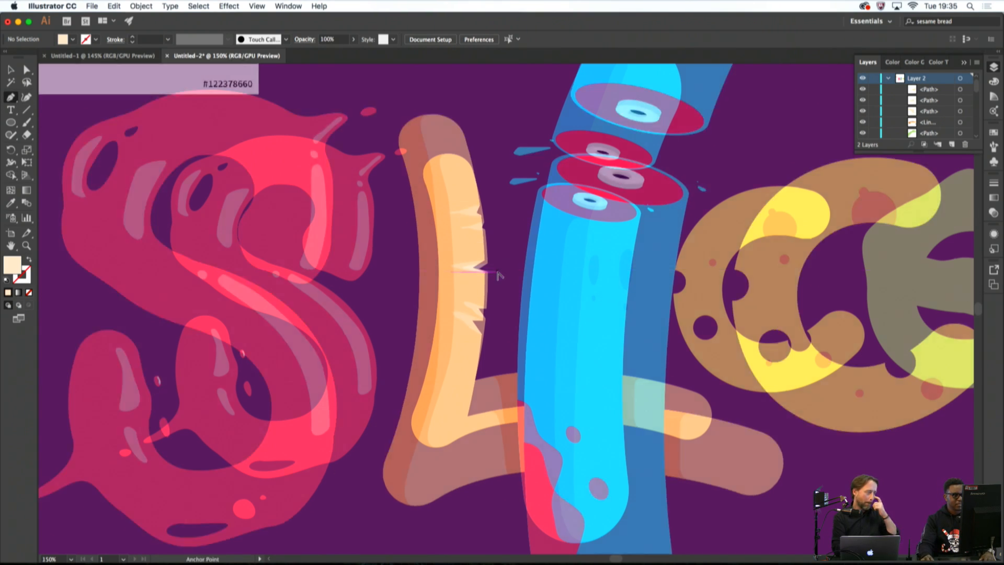
scroll(473, 272, left, 5)
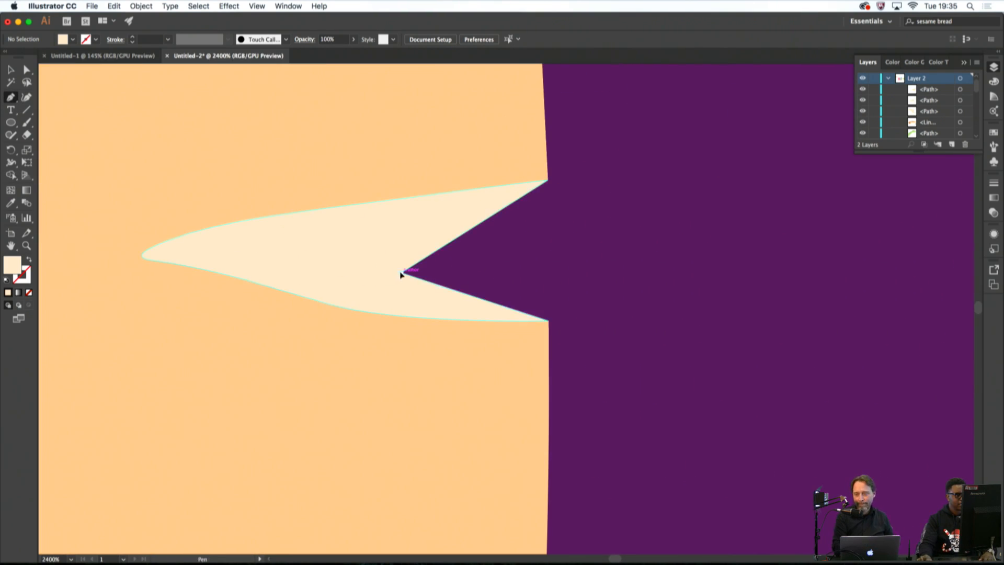
drag(402, 272, 363, 271)
drag(191, 257, 163, 255)
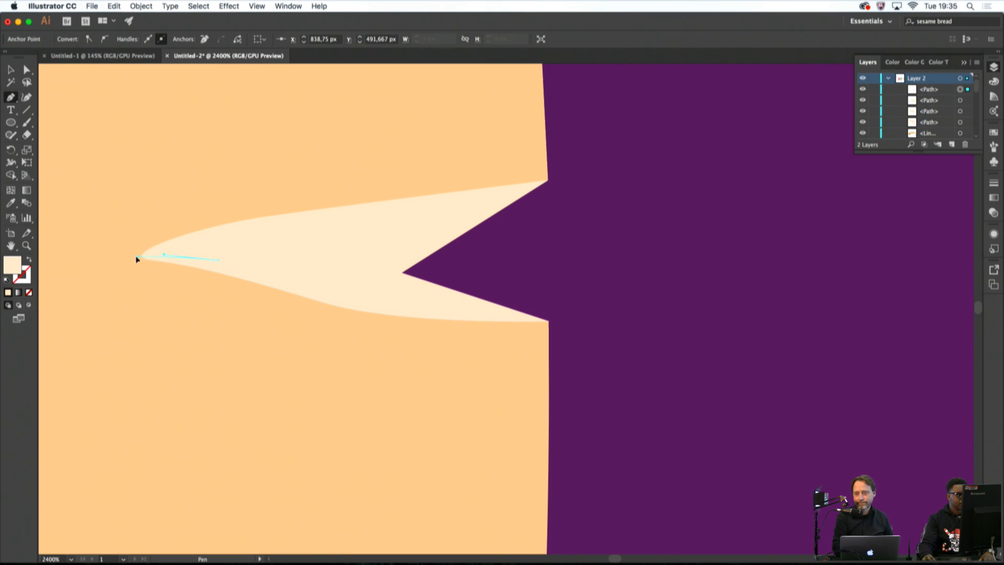
click(145, 215)
click(282, 180)
click(322, 173)
click(380, 170)
click(513, 161)
click(548, 162)
click(566, 172)
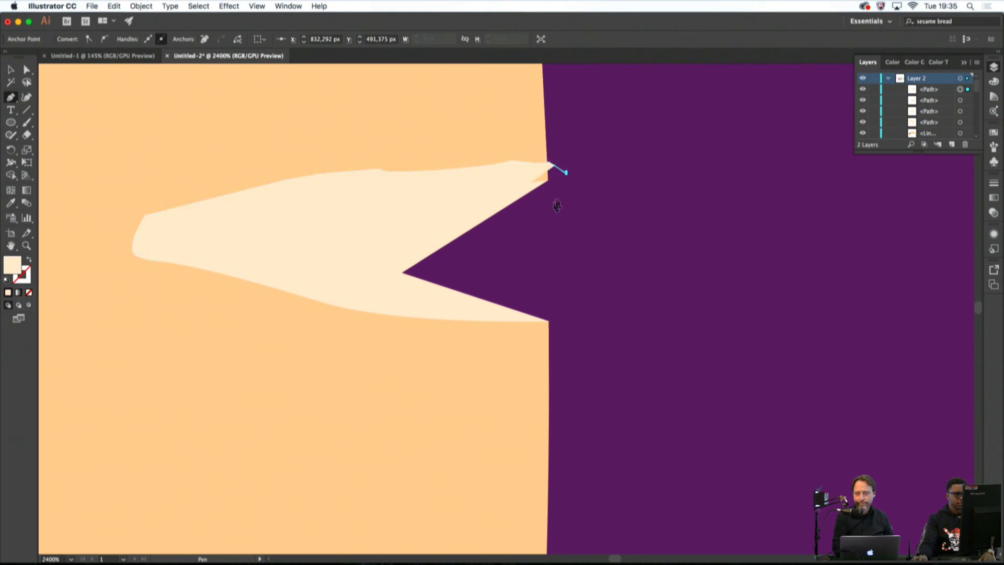
click(553, 202)
click(503, 239)
Trim the new shape to the upper half of the middle notch's cream mark with Shape Builder
shift+super+click(403, 288)
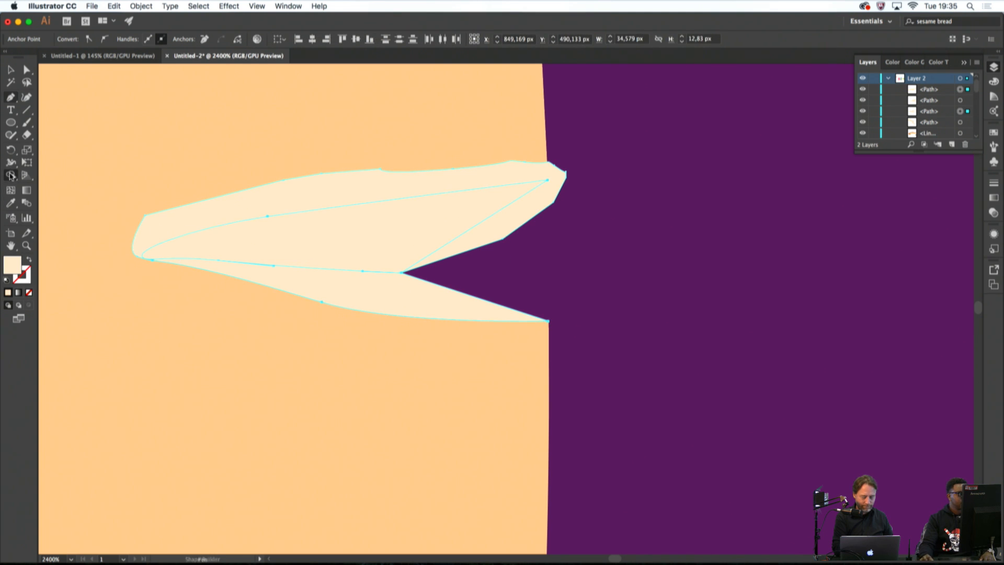
alt+click(316, 201)
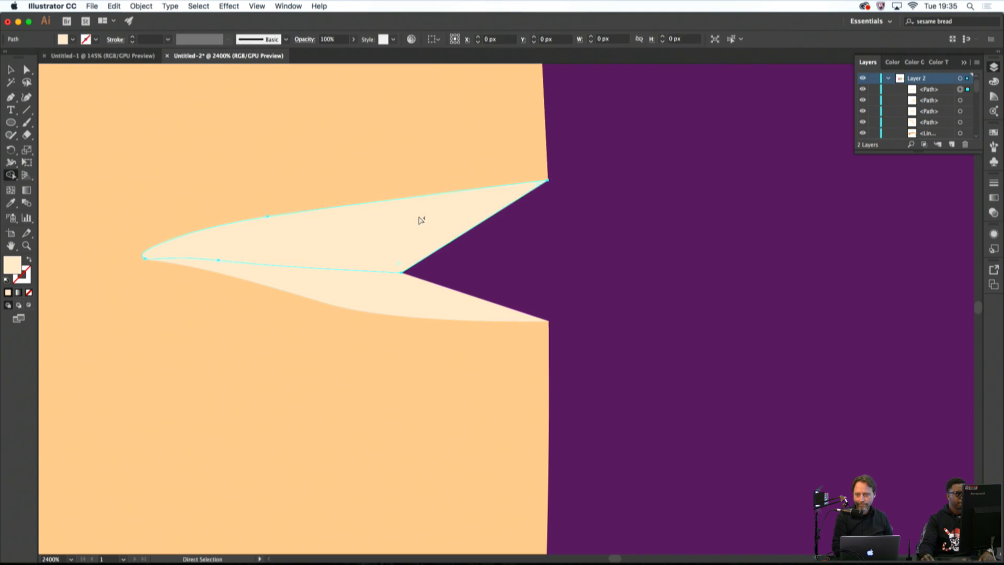
Recolour the upper half of the middle notch's cream mark with a darker brownish tan fill
double_click(12, 265)
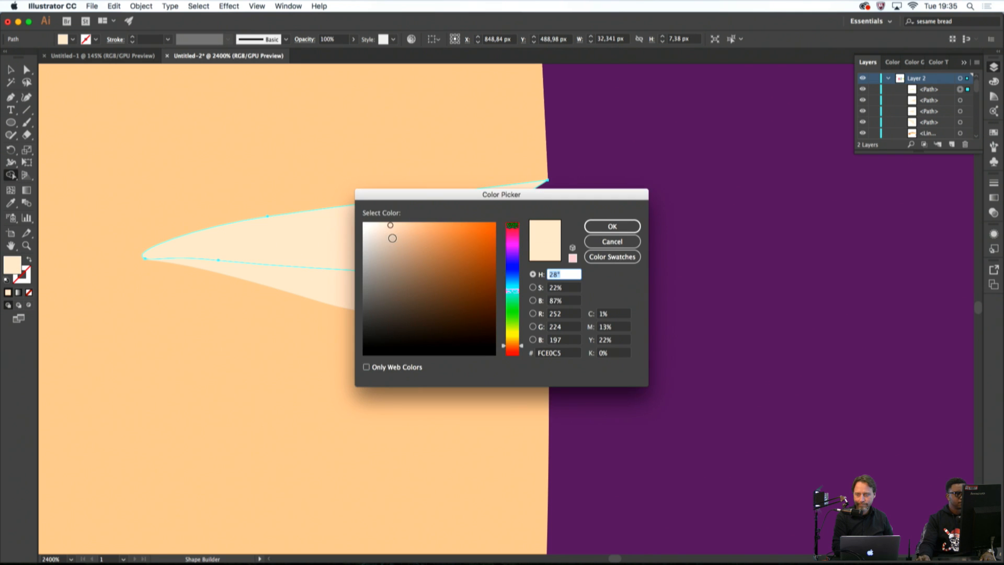
click(401, 239)
click(591, 229)
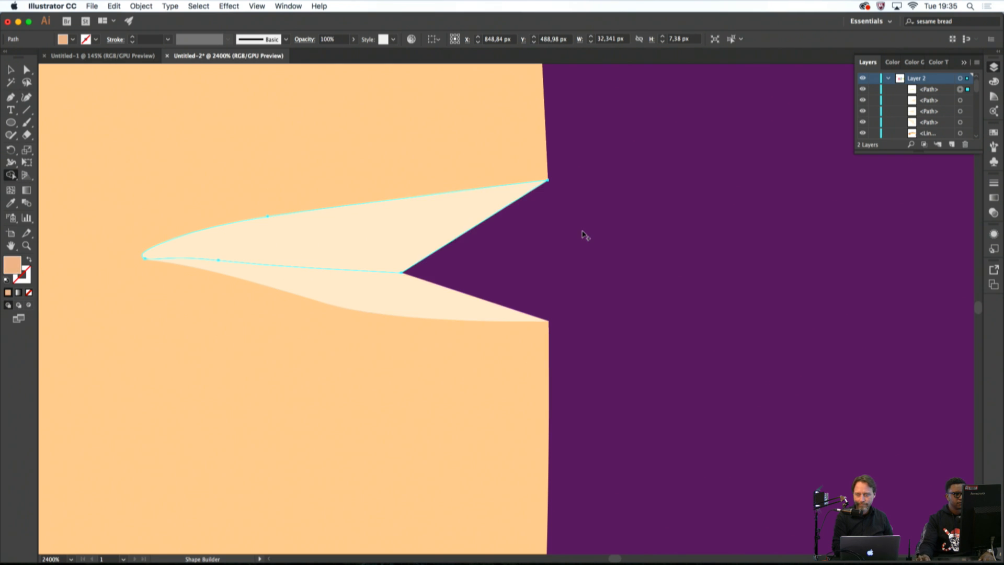
click(11, 70)
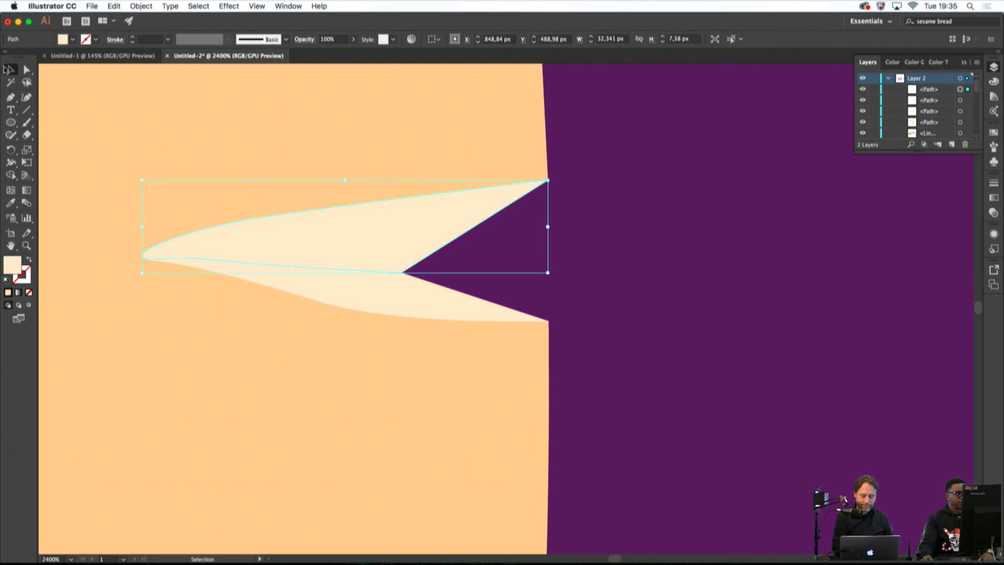
click(610, 244)
click(402, 226)
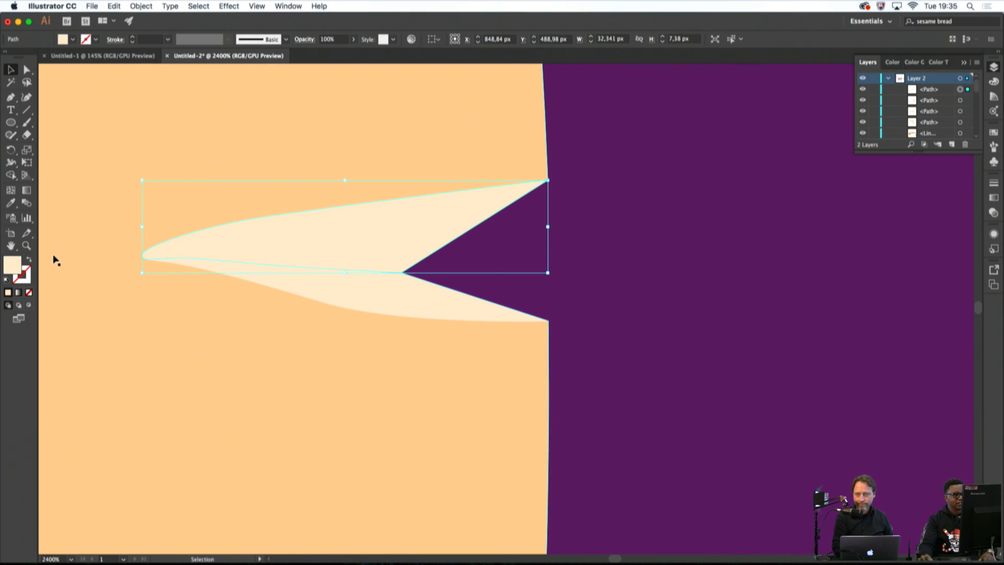
double_click(15, 265)
drag(409, 230, 408, 239)
click(601, 225)
click(601, 232)
scroll(601, 232, down, 10)
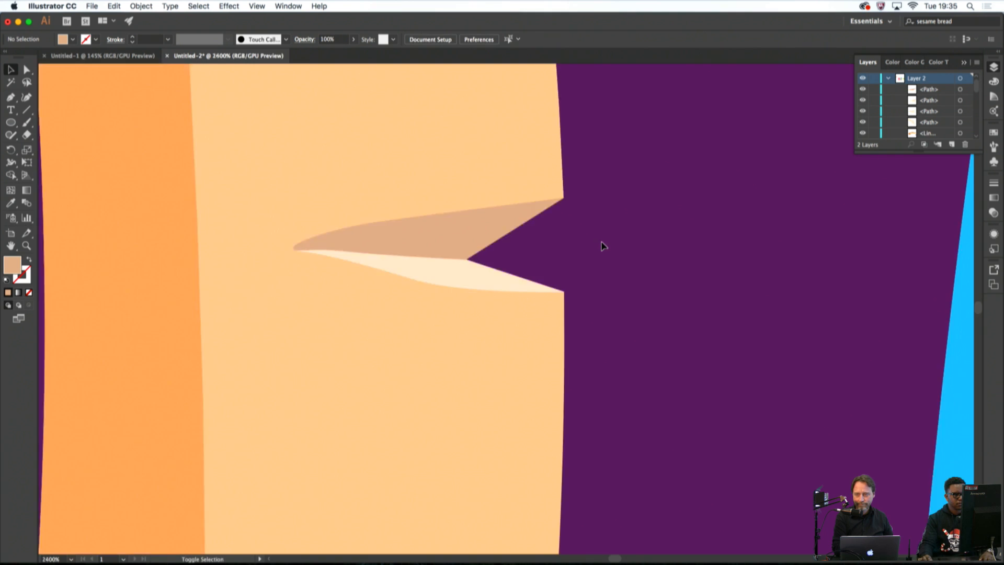
scroll(602, 251, up, 10)
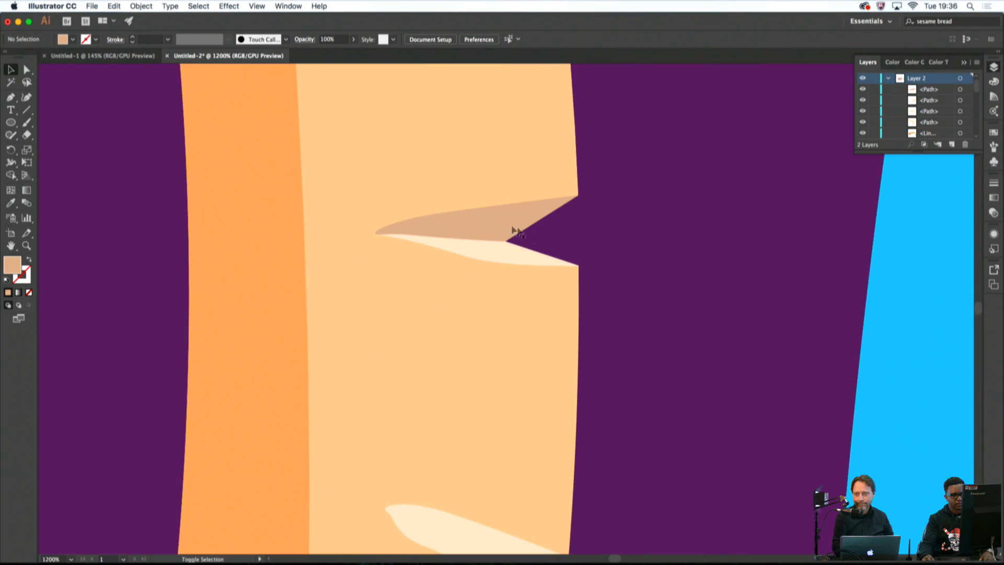
Recolour the upper half of the middle notch's mark with the orange sampled from the L's shaded edge, using the Eyedropper
click(476, 226)
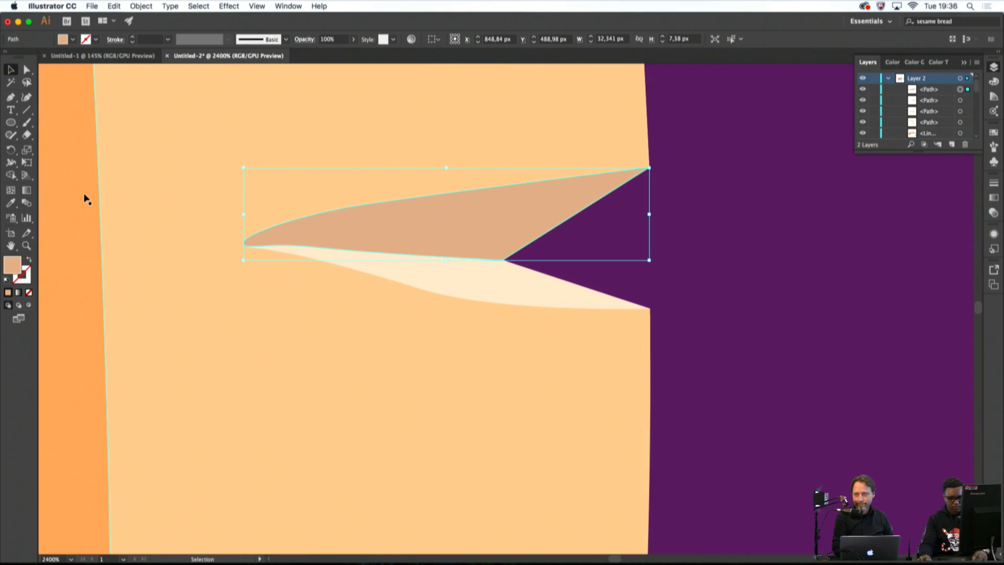
key(i)
click(85, 199)
key(super+shift+a)
scroll(713, 260, down, 10)
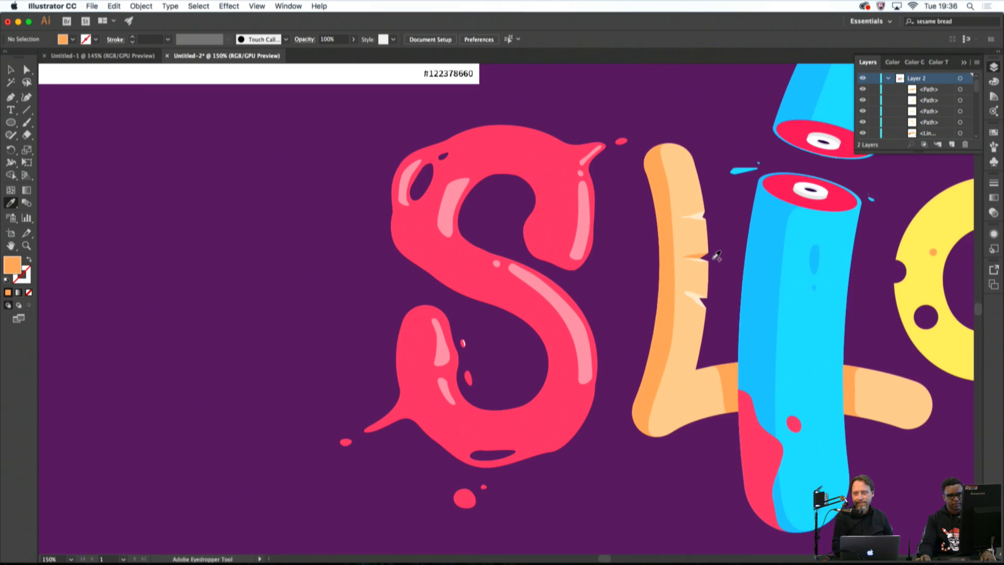
drag(742, 254, 545, 230)
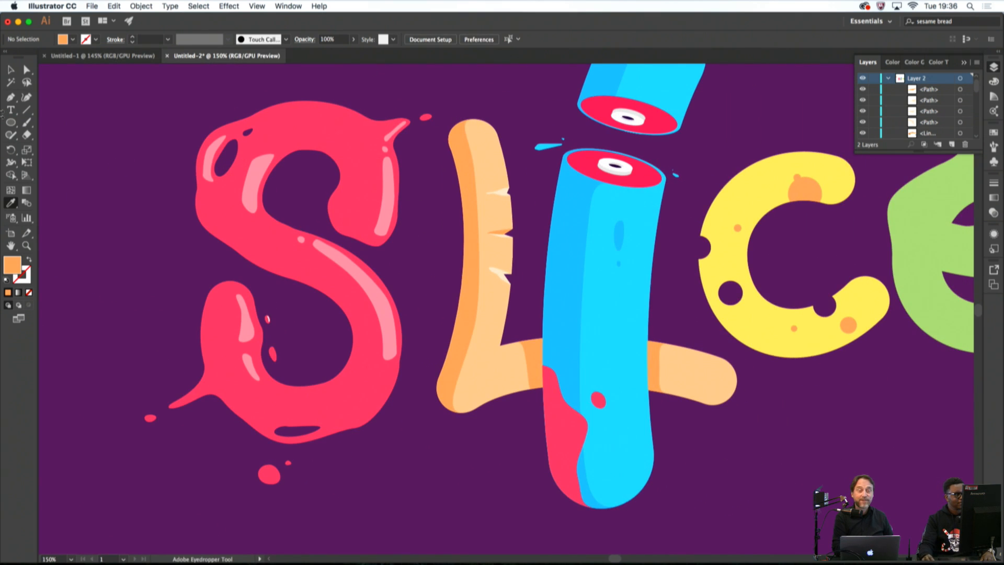
Draw a closed orange shape with the Pen tool over the upper half of the lowest notch's cream mark, starting at the notch's upper corner
key(p)
scroll(509, 290, up, 3)
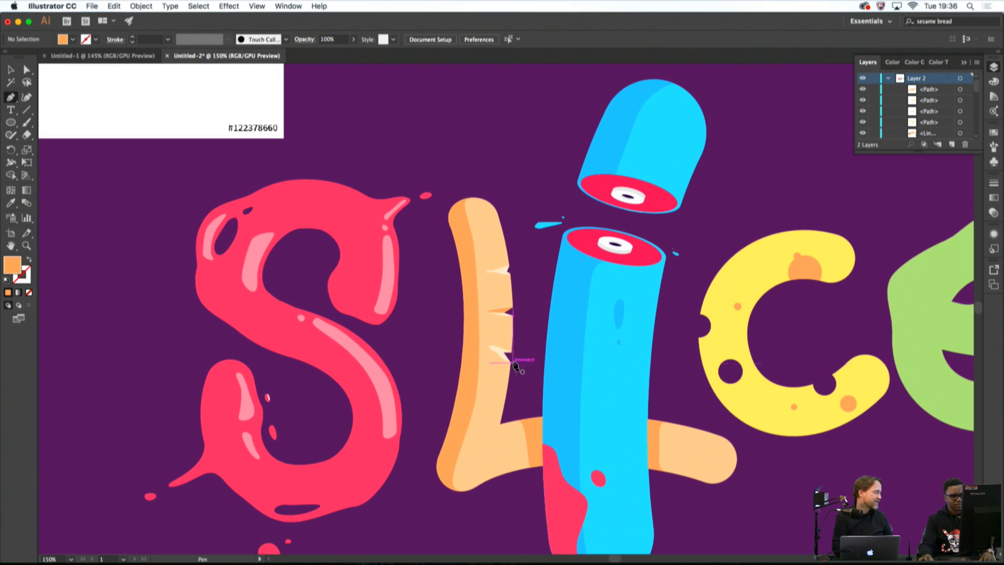
scroll(509, 290, up, 5)
click(523, 302)
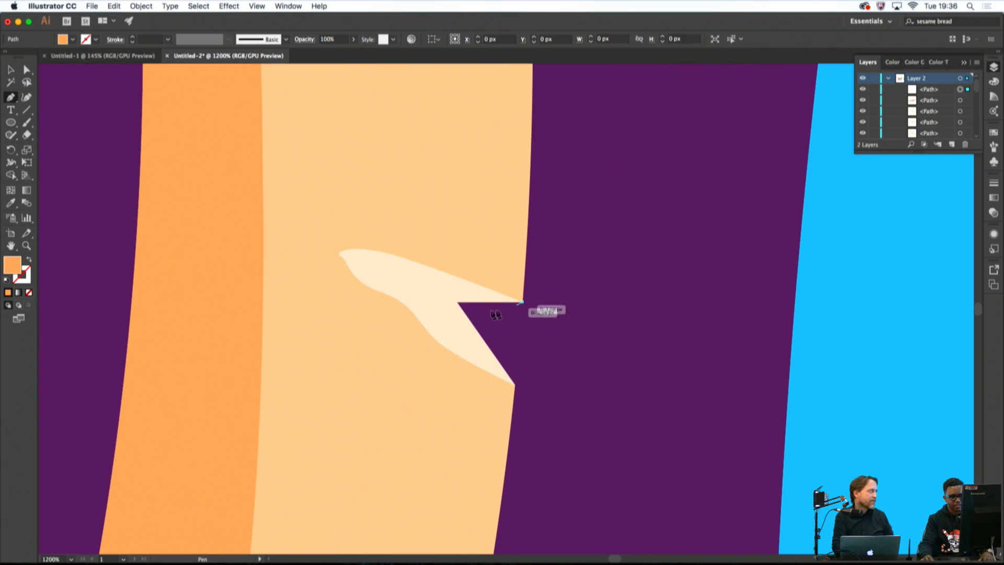
scroll(482, 309, up, 2)
click(443, 292)
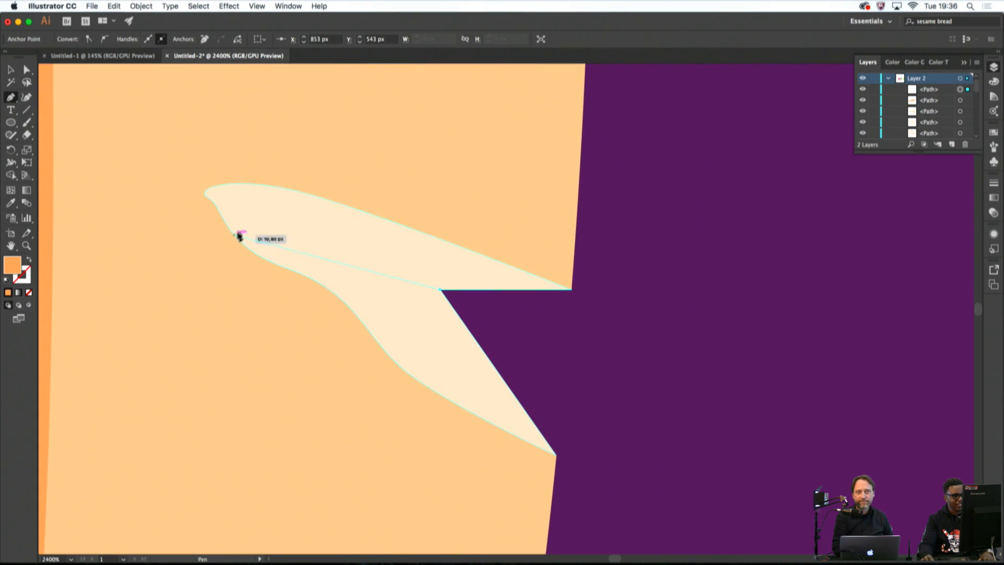
drag(249, 217, 204, 183)
click(253, 165)
click(343, 170)
drag(420, 180, 551, 239)
drag(545, 235, 570, 294)
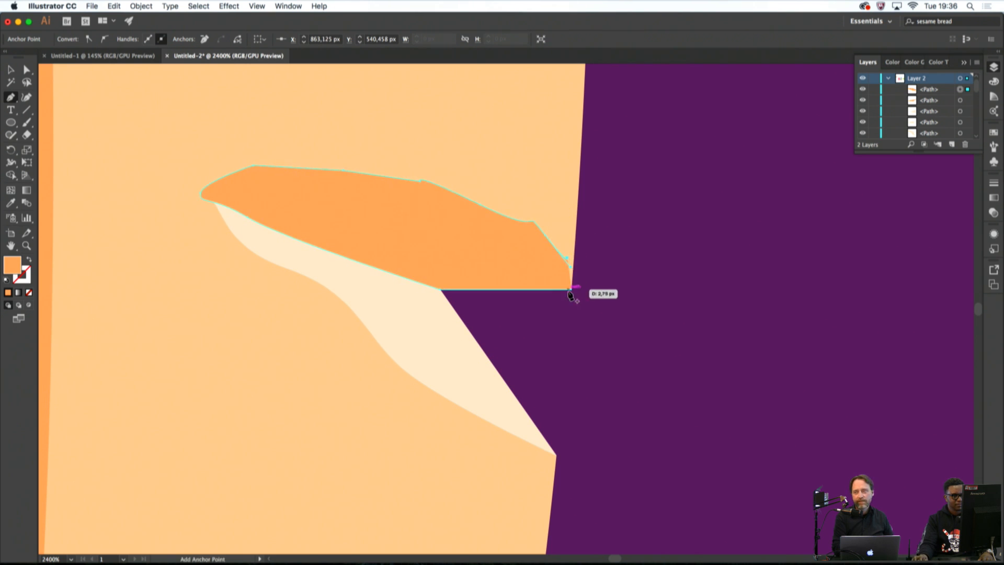
Trim the orange shape to the outline of the lowest notch's cream mark with Shape Builder, and clear the selection
shift+super+click(437, 334)
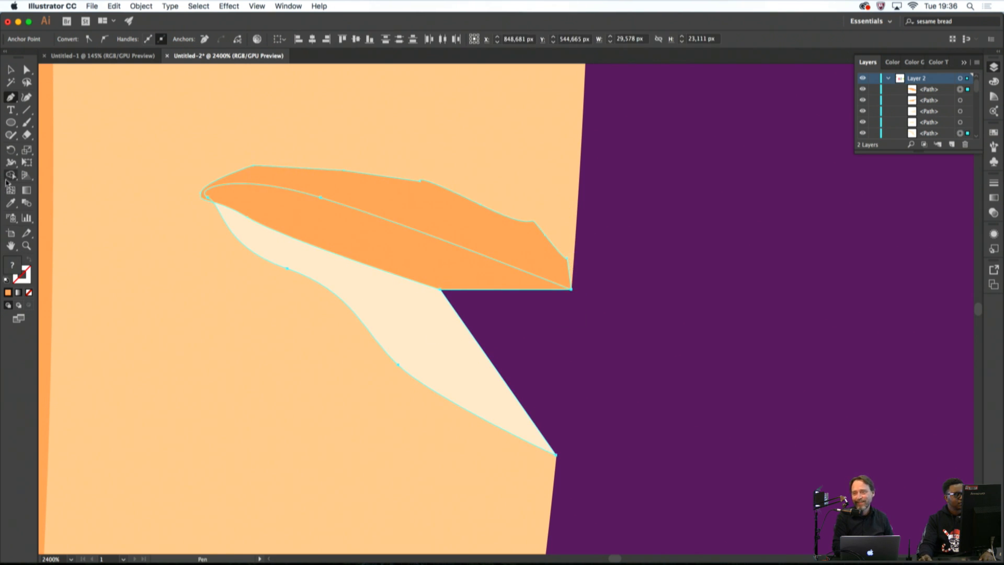
click(10, 175)
alt+click(402, 199)
super+click(700, 283)
scroll(696, 283, down, 5)
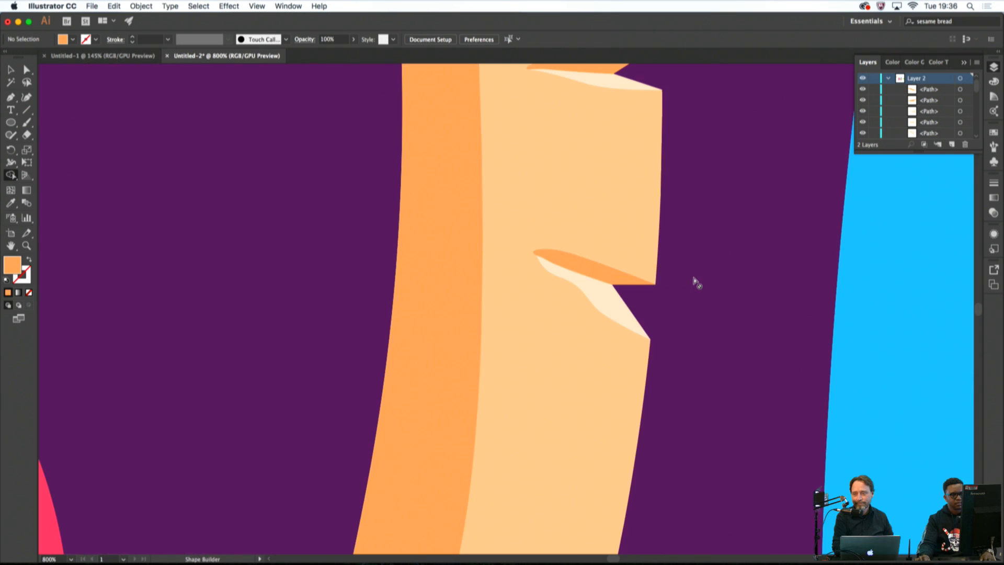
scroll(697, 282, down, 6)
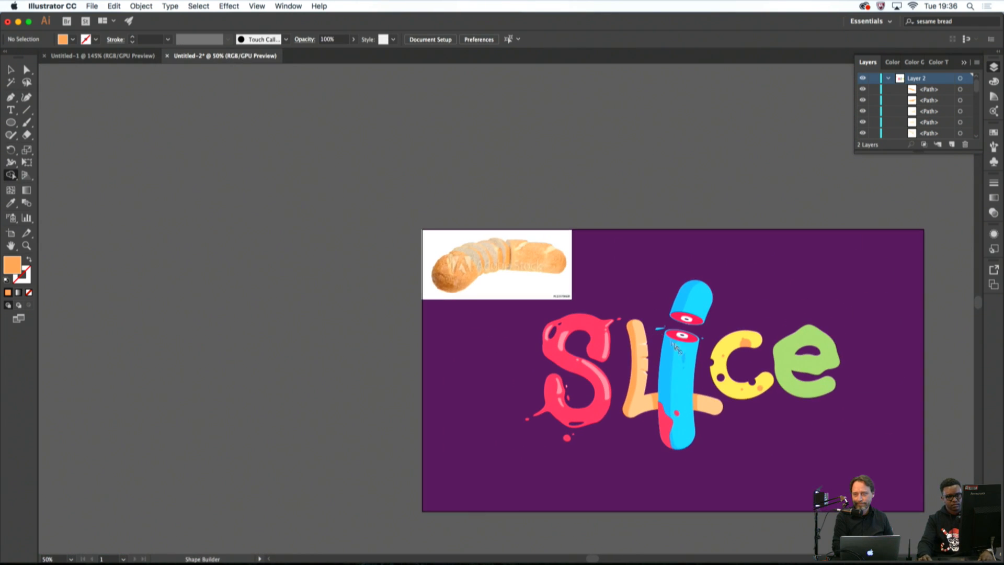
Delete the orange shading shape from the lowest notch's cream mark
scroll(652, 385, up, 3)
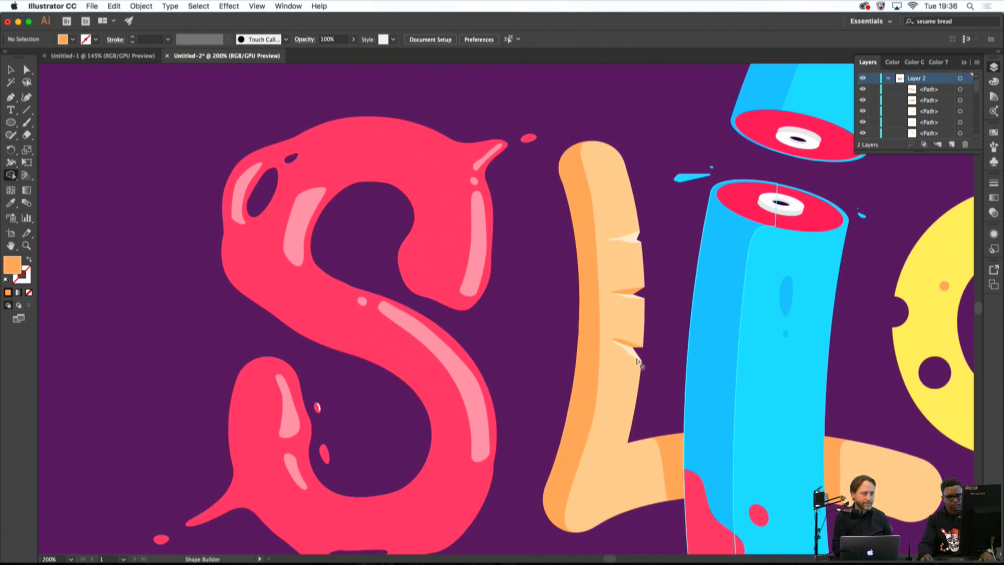
scroll(638, 361, up, 2)
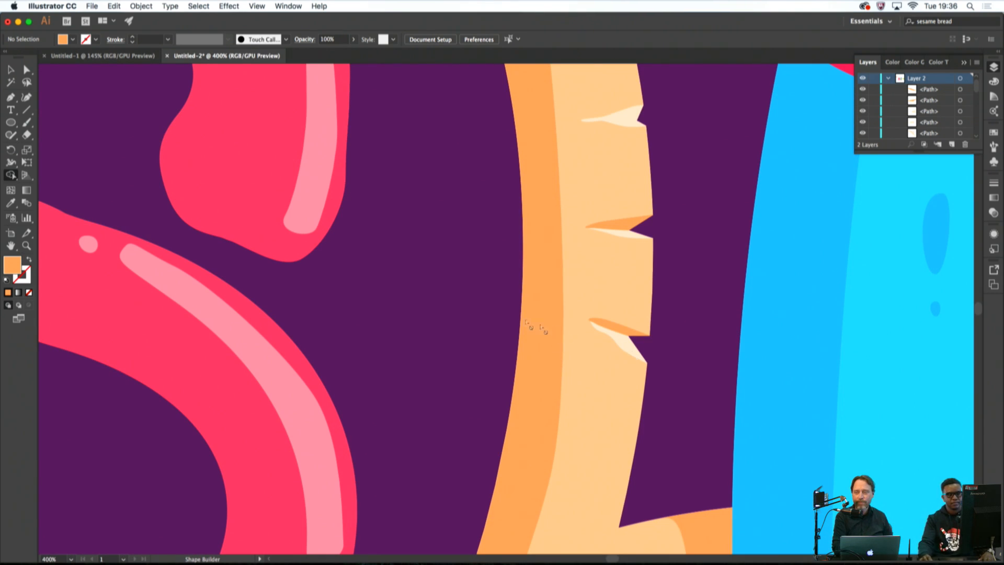
super+click(622, 330)
key(Delete)
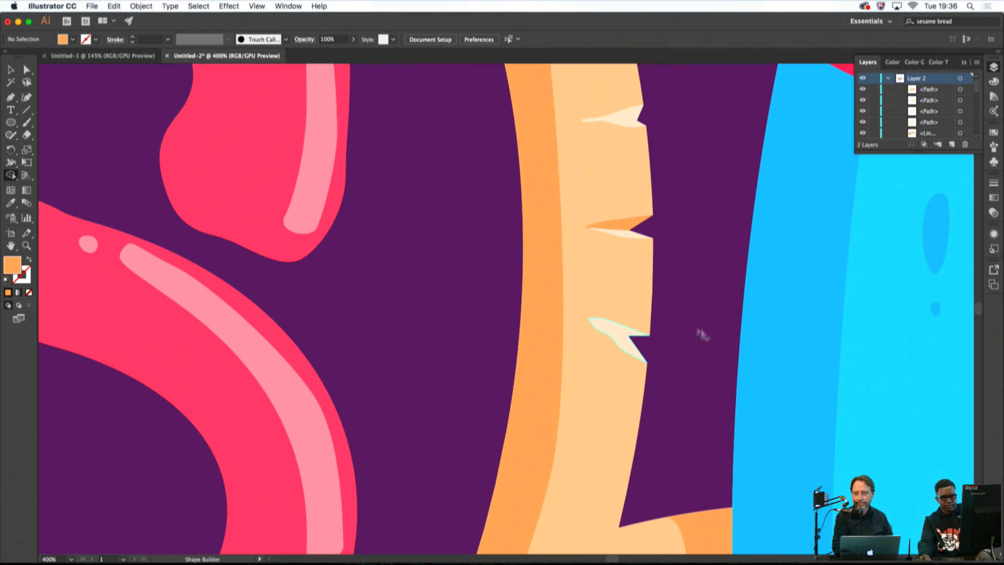
scroll(676, 337, down, 4)
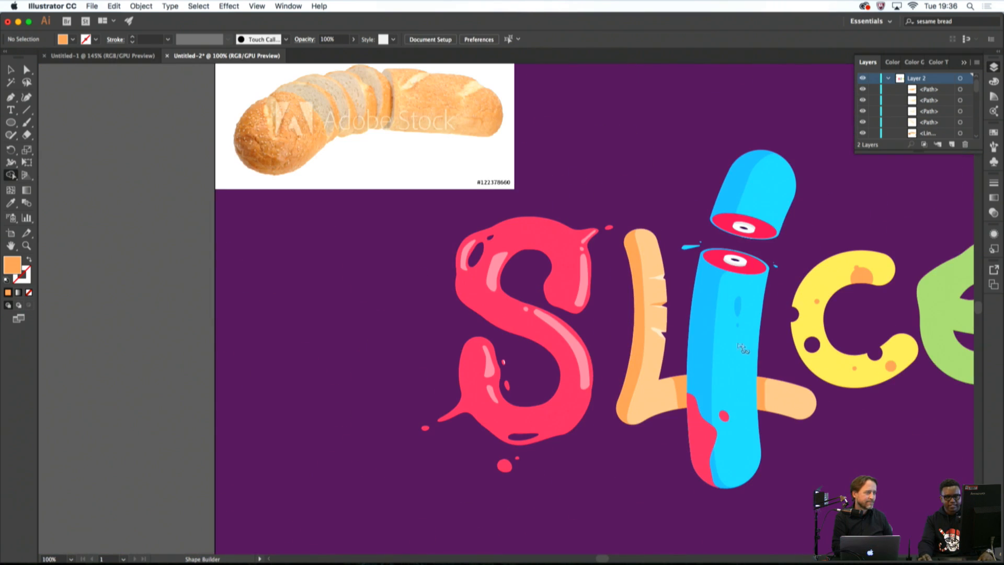
Draw a narrow orange wedge with the Pen tool from the uppermost notch's inner corner into its cream mark, and deselect it
scroll(743, 348, right, 3)
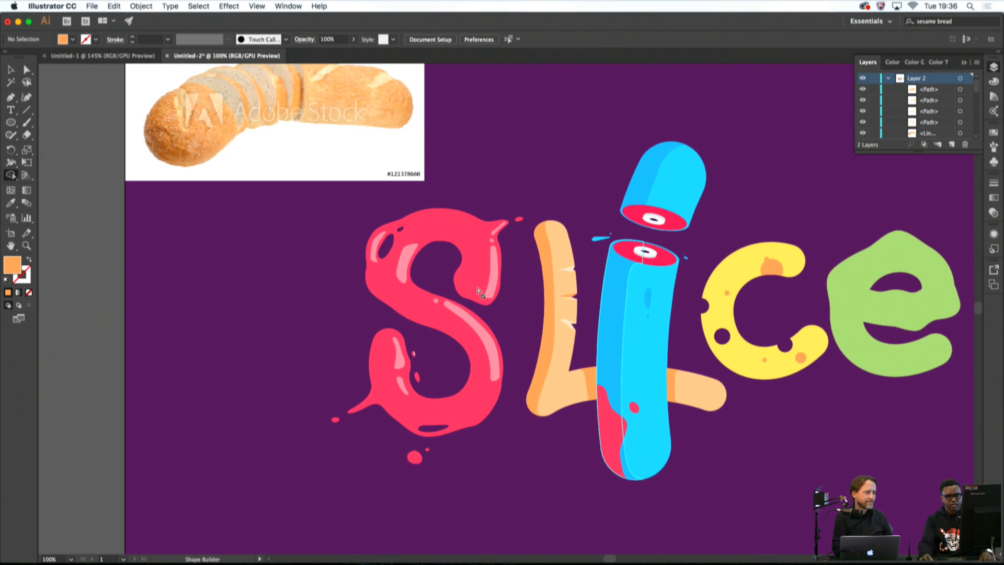
click(10, 97)
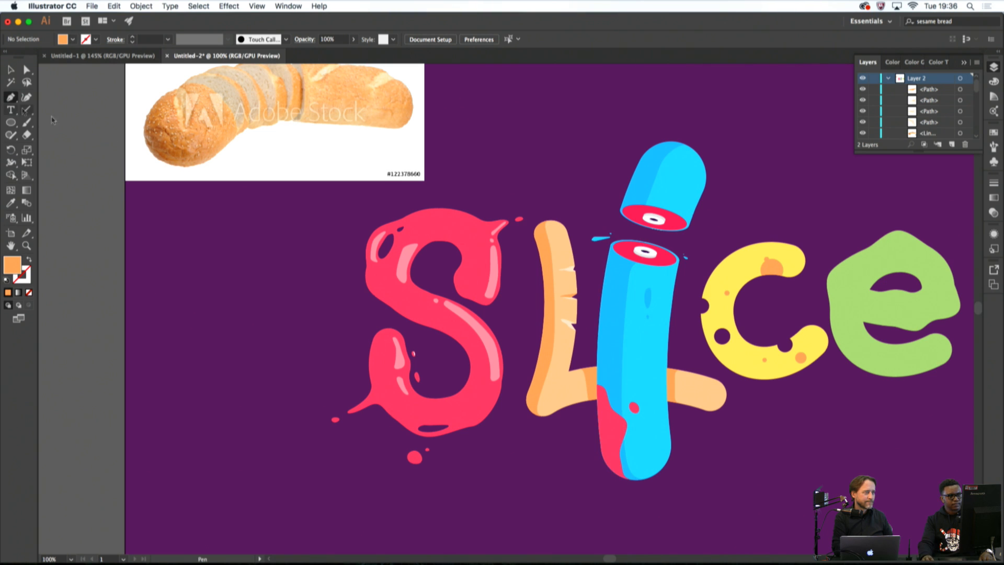
scroll(576, 269, up, 5)
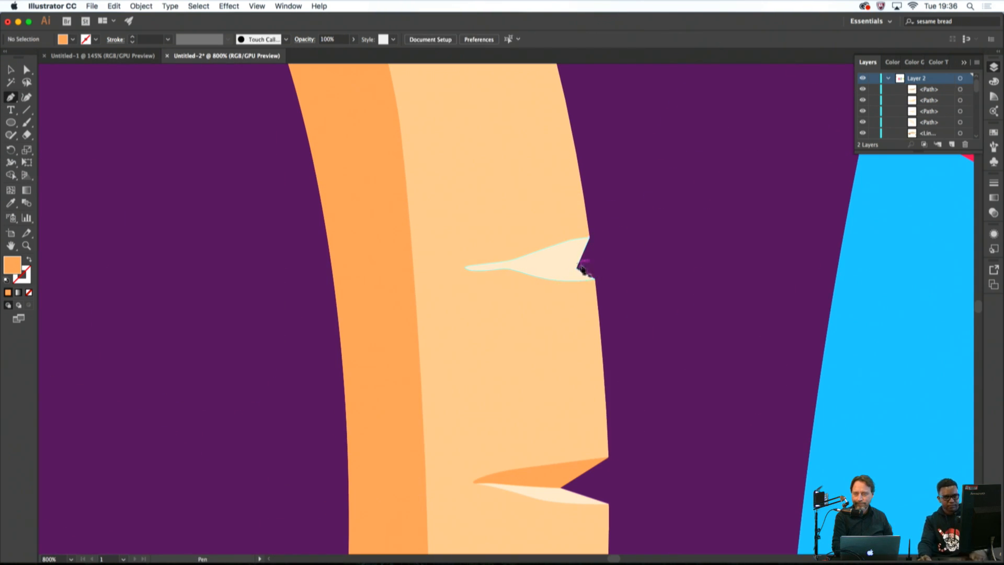
scroll(556, 273, up, 2)
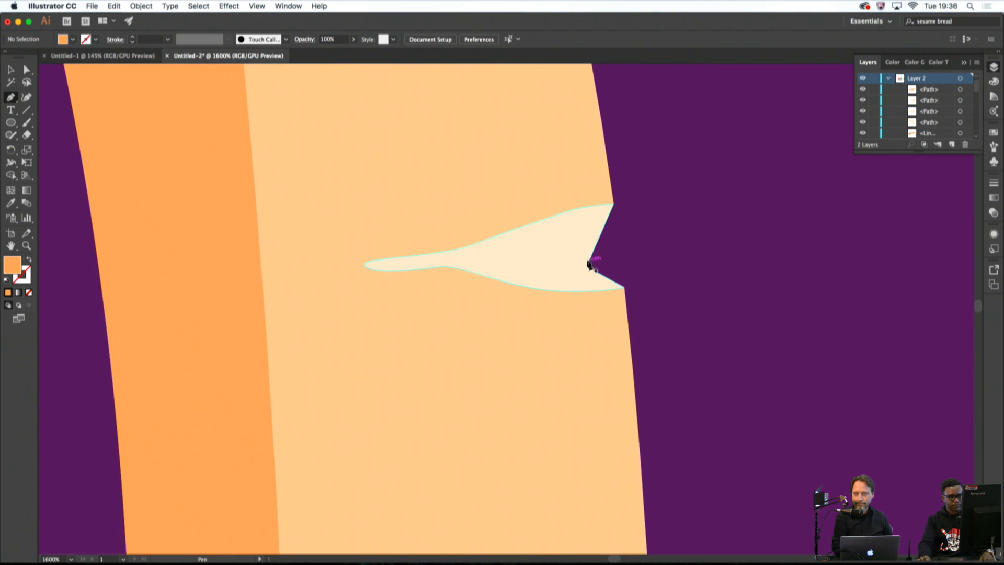
click(593, 253)
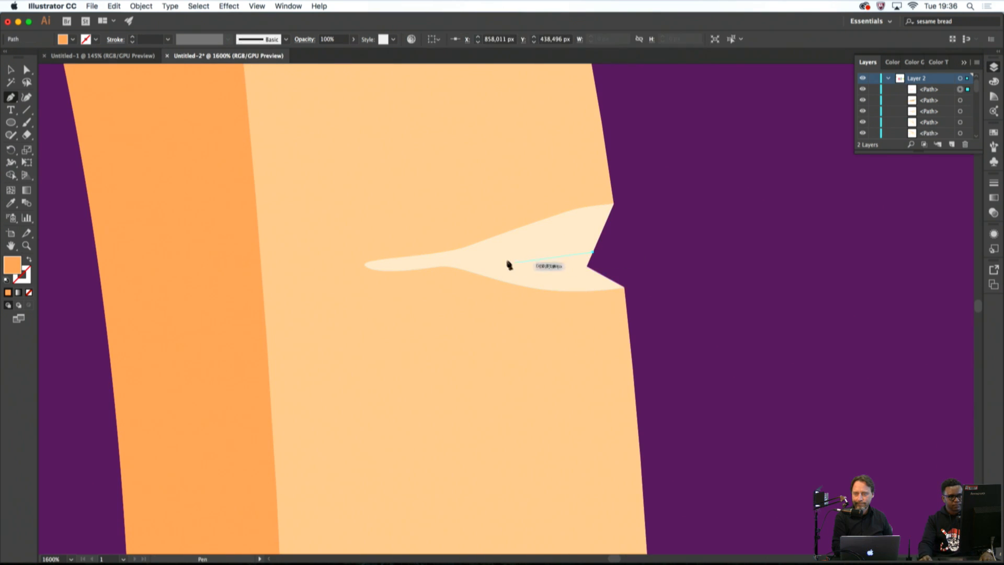
click(587, 267)
click(593, 252)
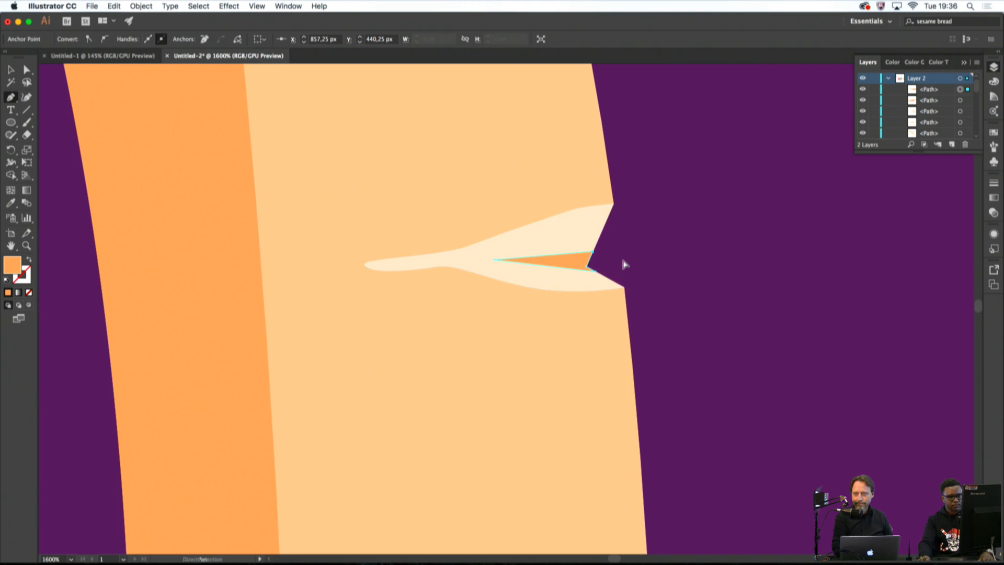
key(super+shift+a)
Delete the orange wedge from the uppermost notch's cream mark
scroll(627, 264, down, 6)
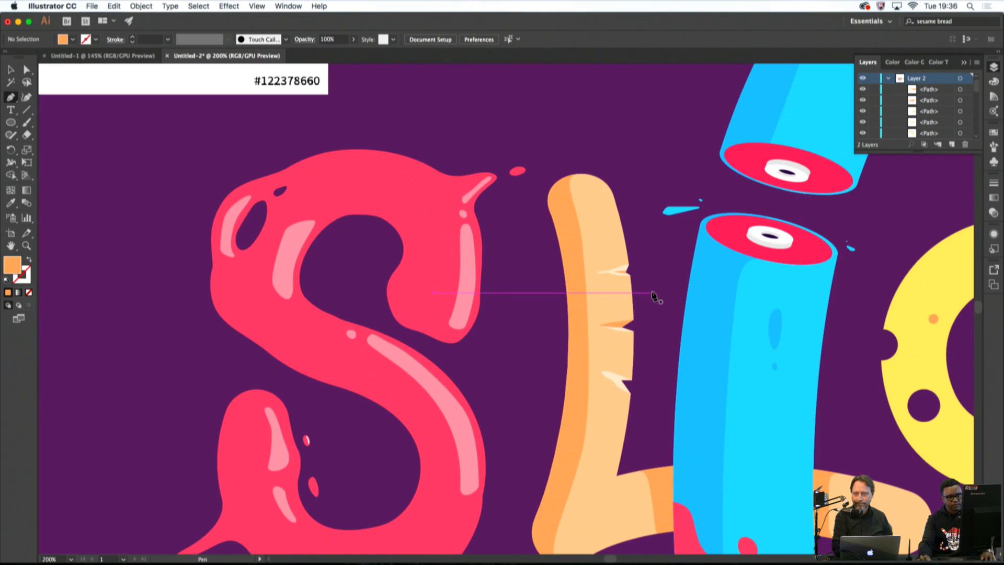
scroll(653, 296, down, 2)
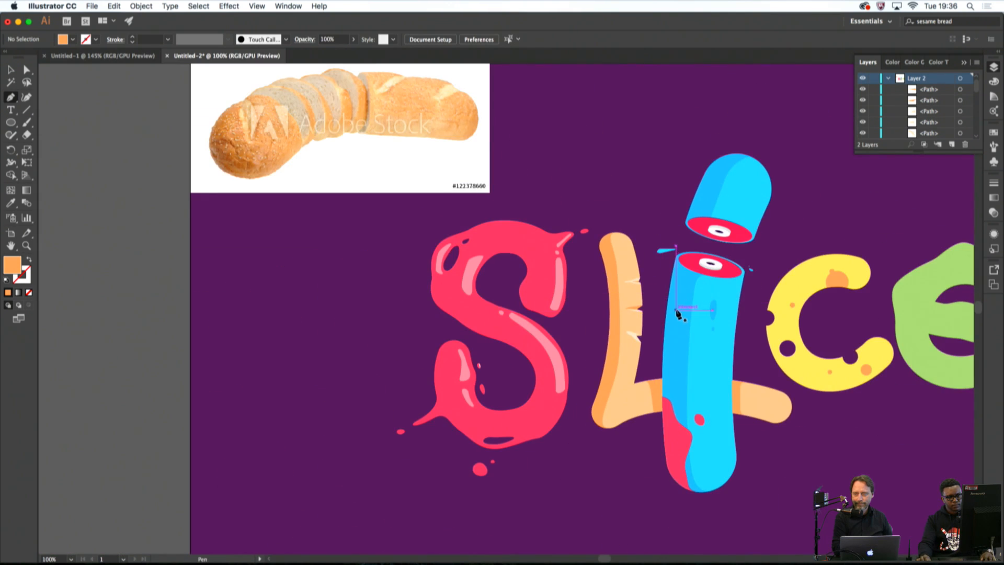
scroll(637, 284, up, 8)
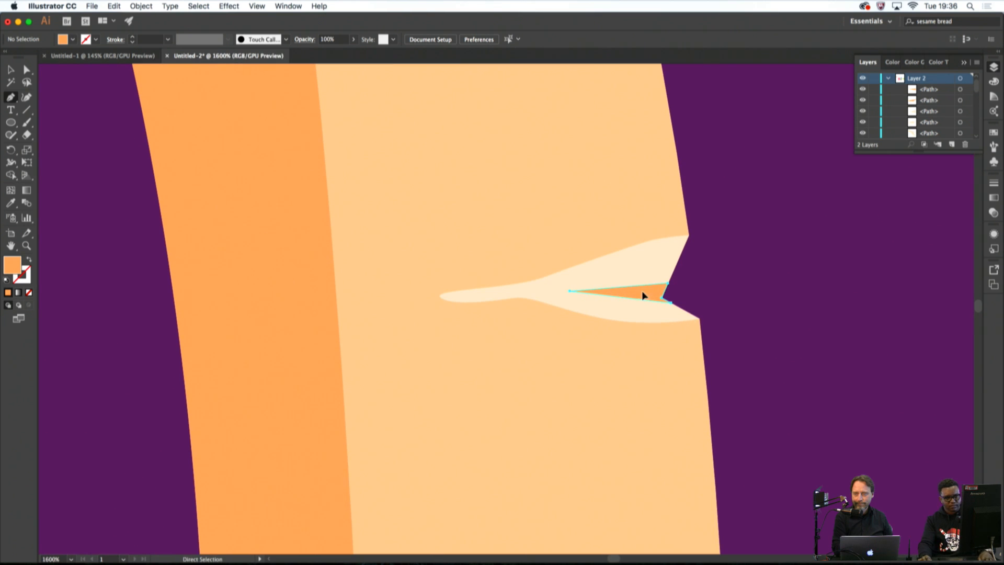
super+click(642, 295)
key(Delete)
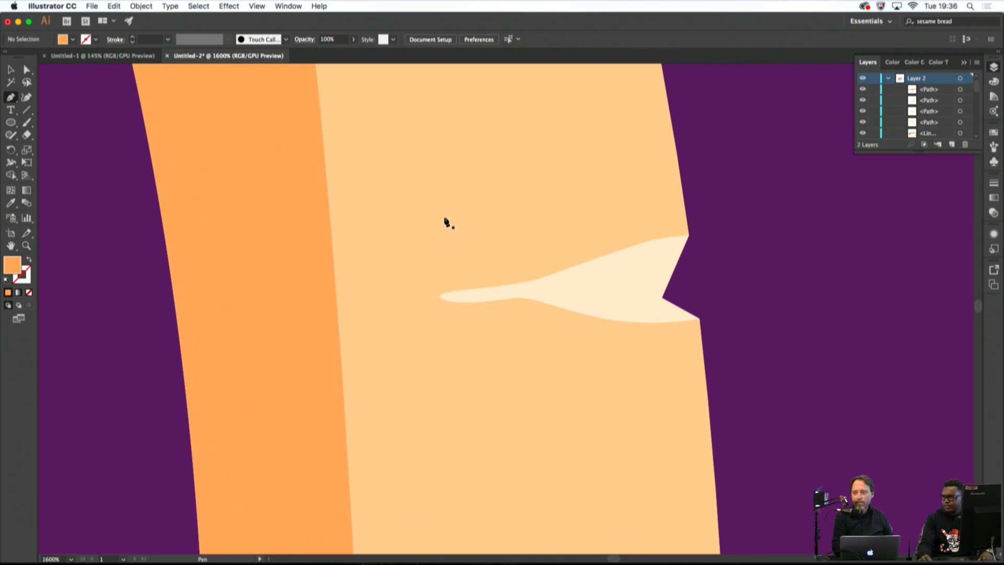
Remove the orange shading shape from the middle notch, leaving only its cream mark
key(super+0)
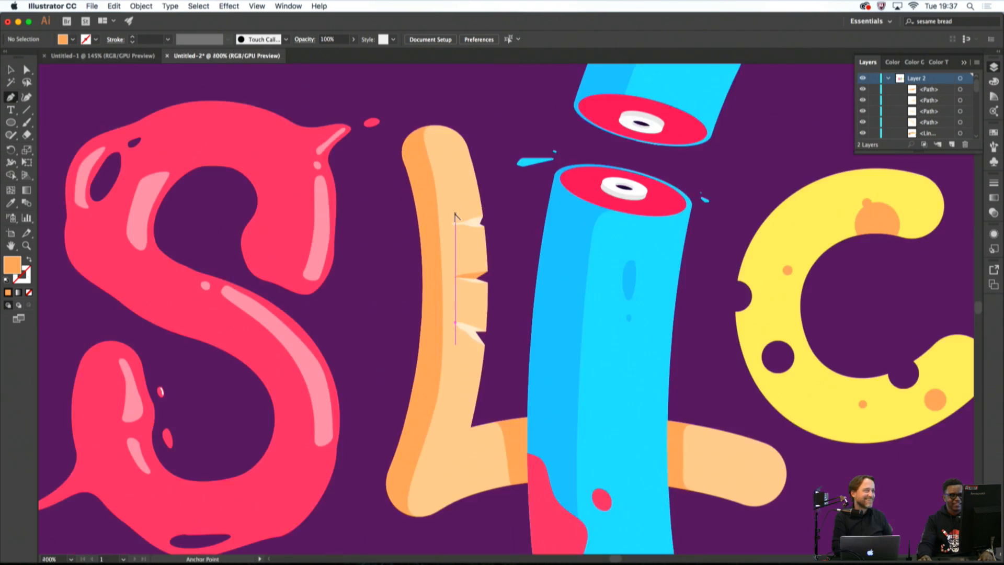
scroll(588, 265, up, 2)
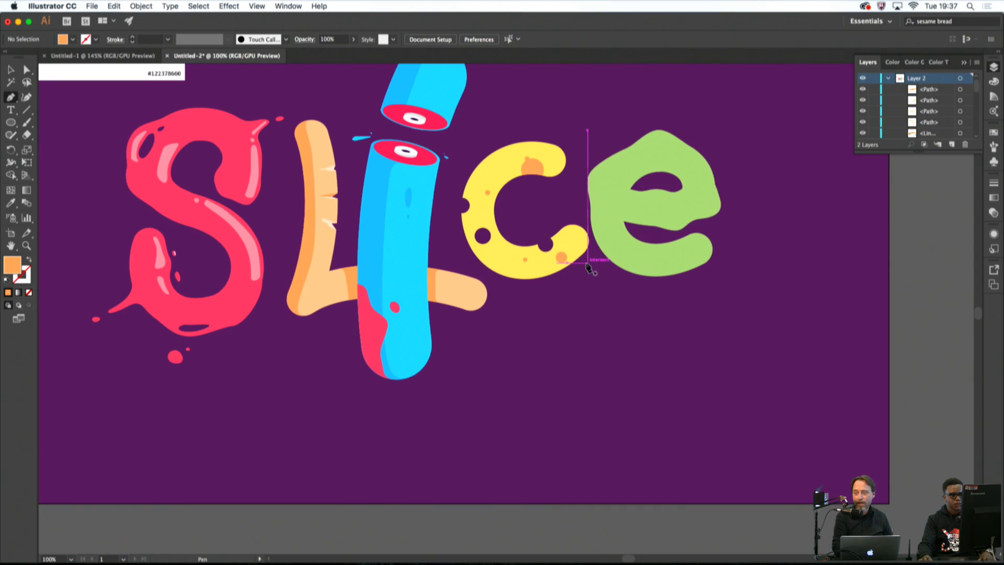
drag(510, 246, 674, 310)
scroll(498, 263, up, 2)
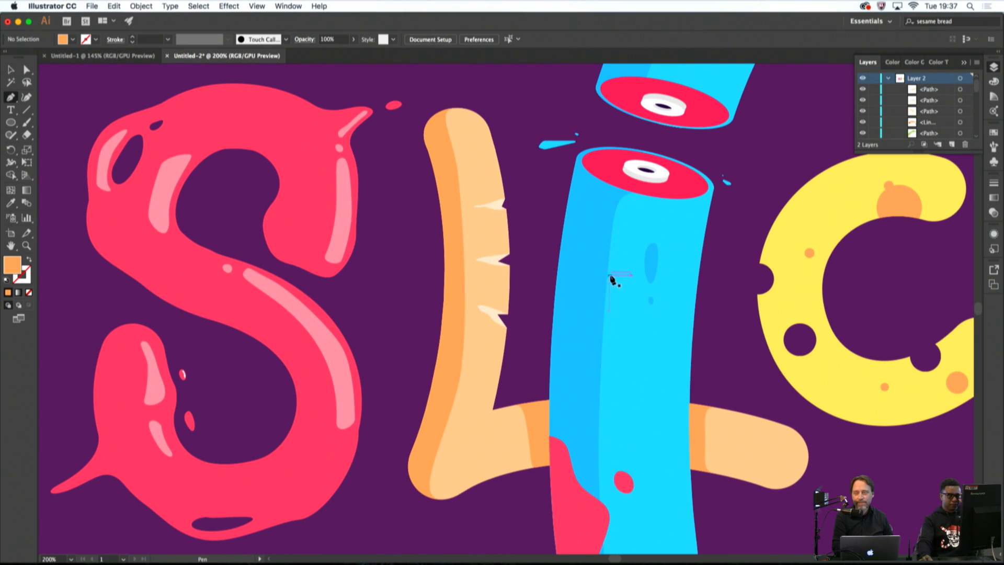
scroll(565, 315, down, 6)
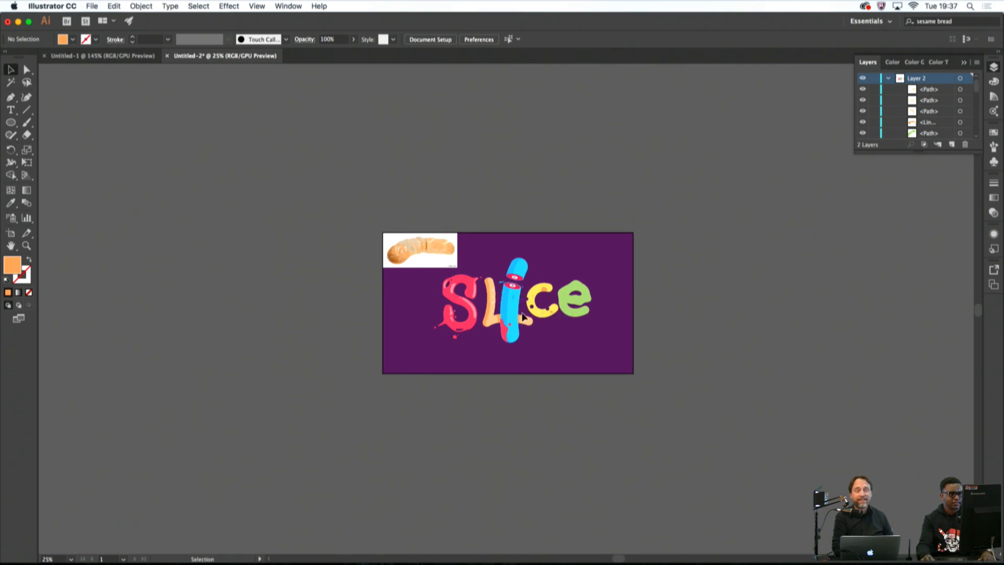
Try moving the L's light tan body group down over the blue i, undo the move, and clear the selection
scroll(523, 317, up, 4)
drag(493, 307, 583, 397)
key(super+w)
click(546, 313)
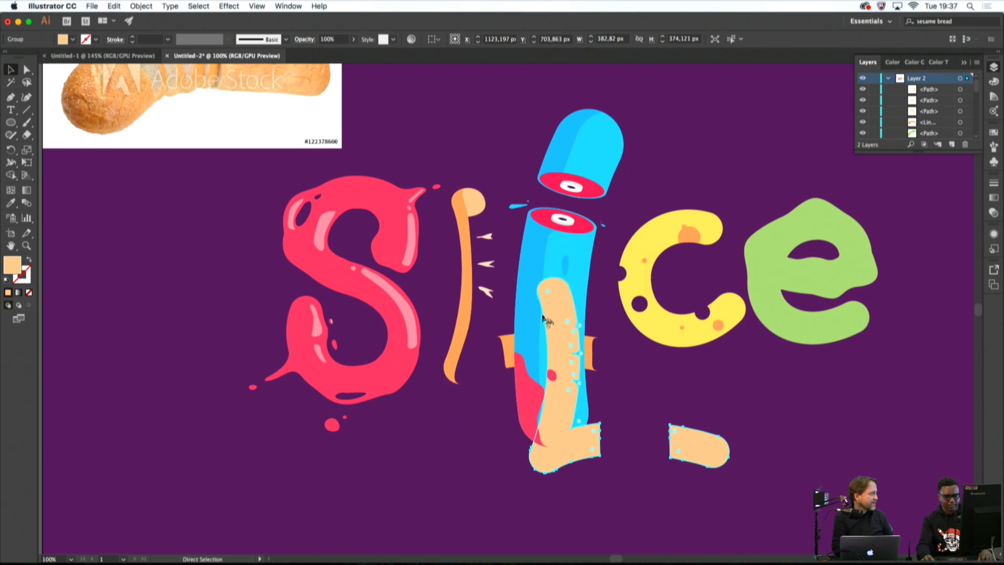
key(super+z)
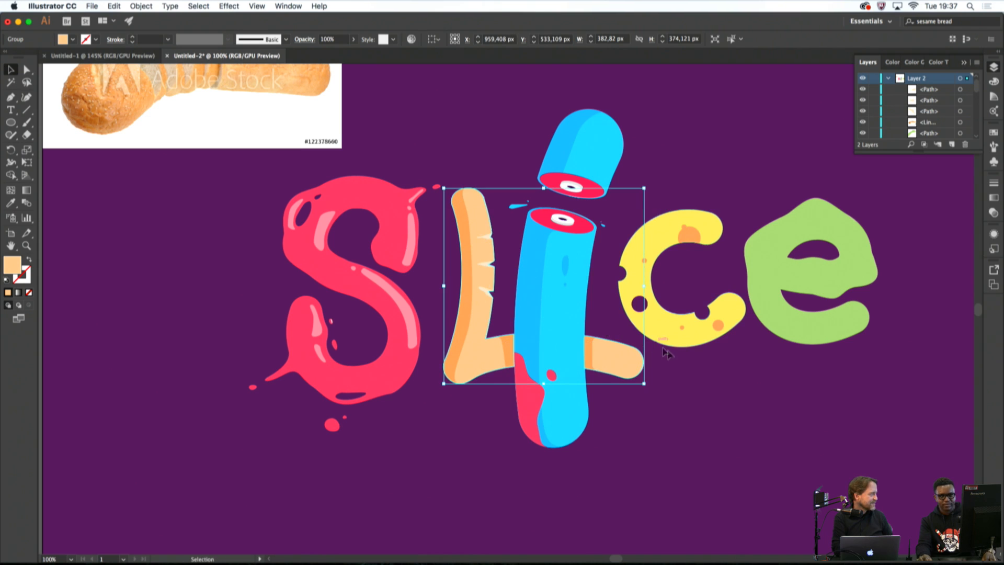
click(677, 357)
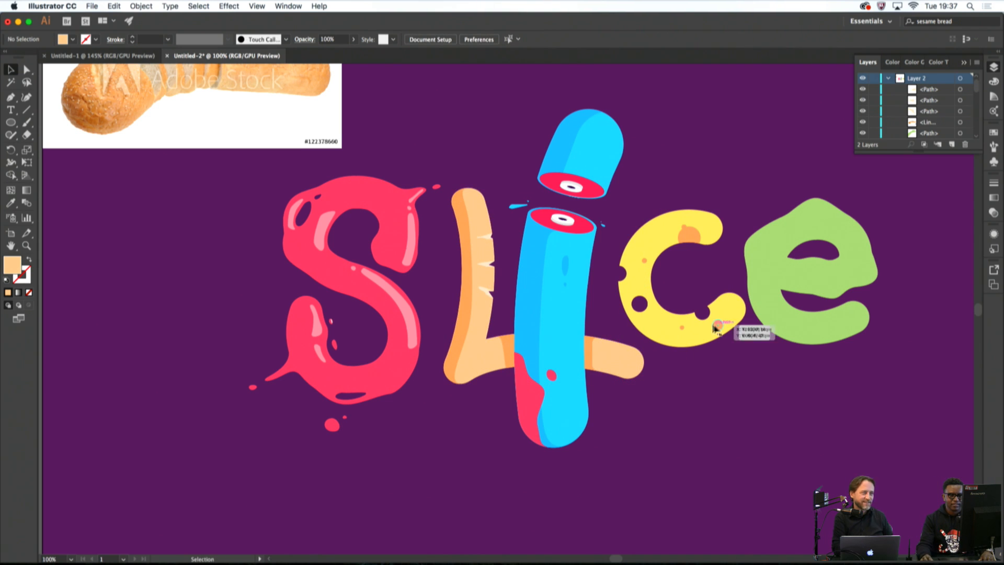
scroll(717, 347, down, 2)
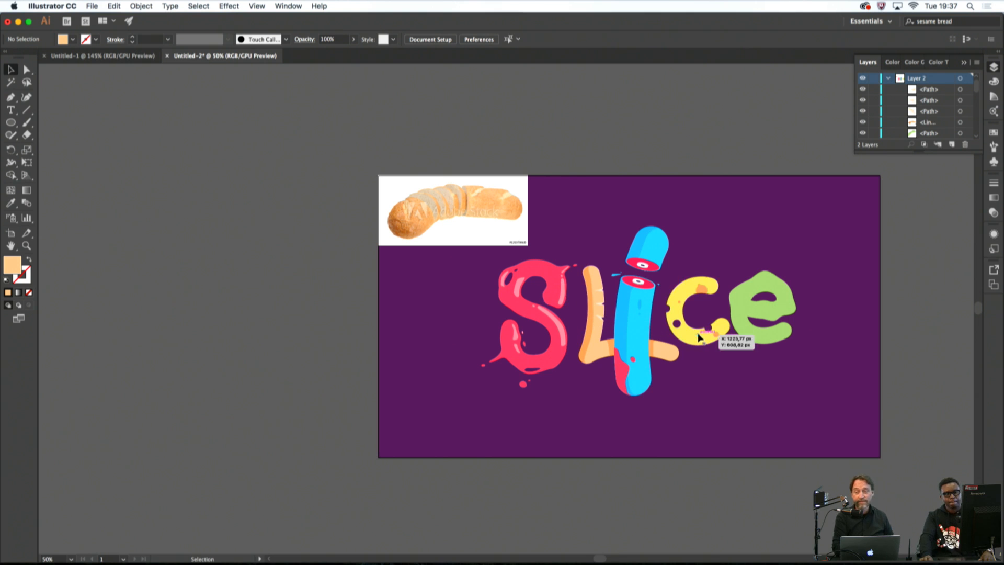
scroll(694, 337, up, 1)
scroll(771, 357, down, 1)
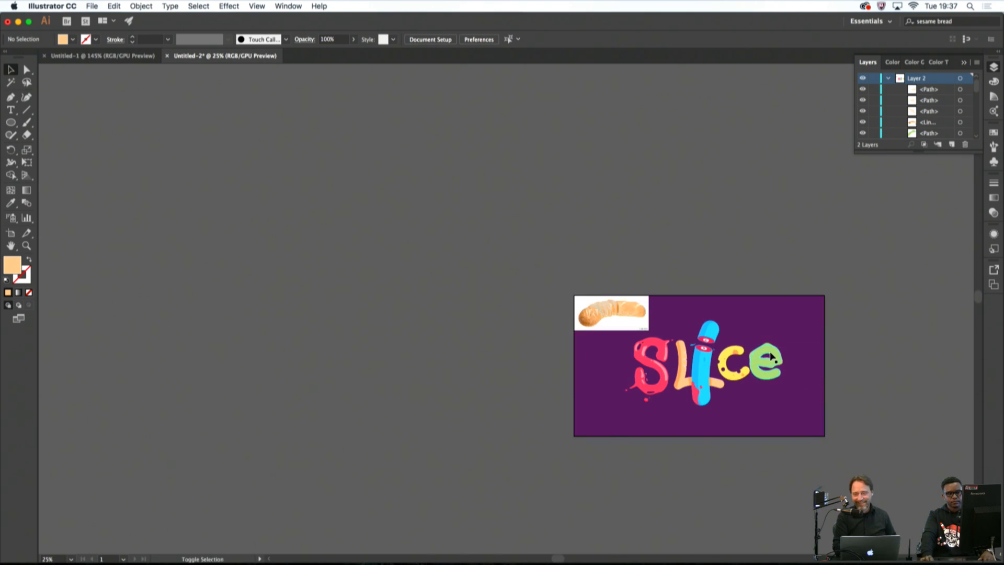
Delete the linked bread reference photo from the upper corner of the purple artboard
scroll(805, 366, up, 4)
scroll(801, 366, down, 2)
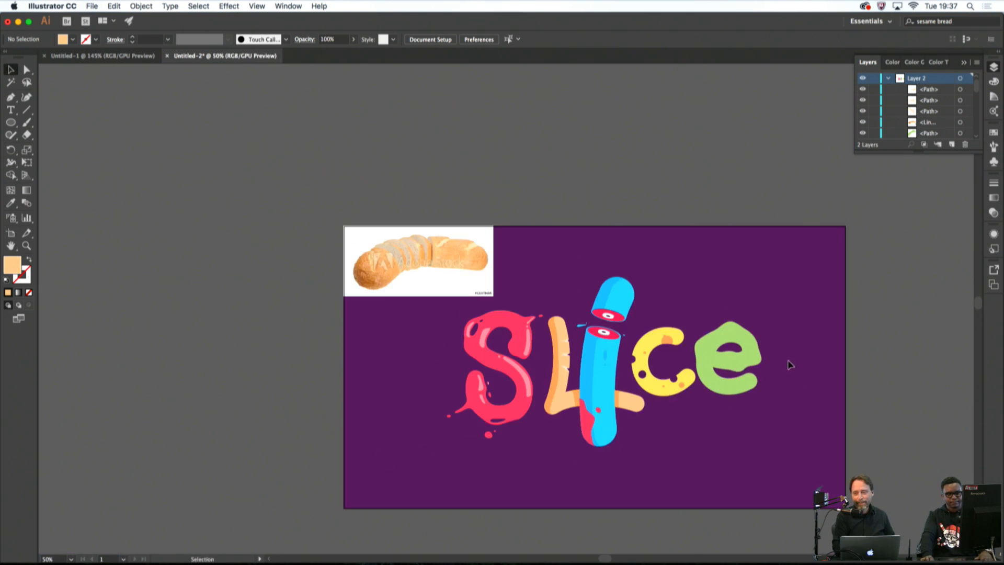
drag(789, 363, 894, 379)
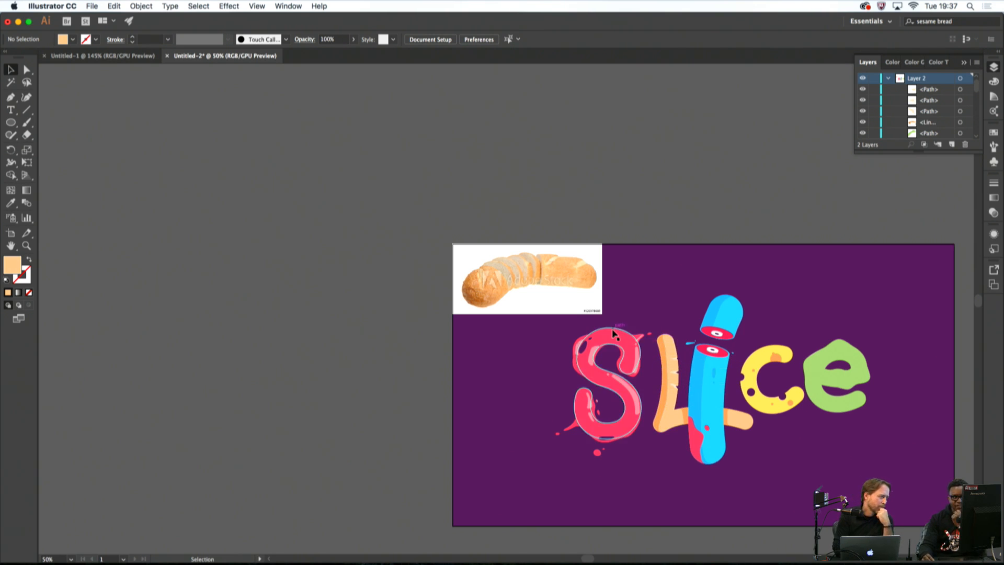
click(538, 288)
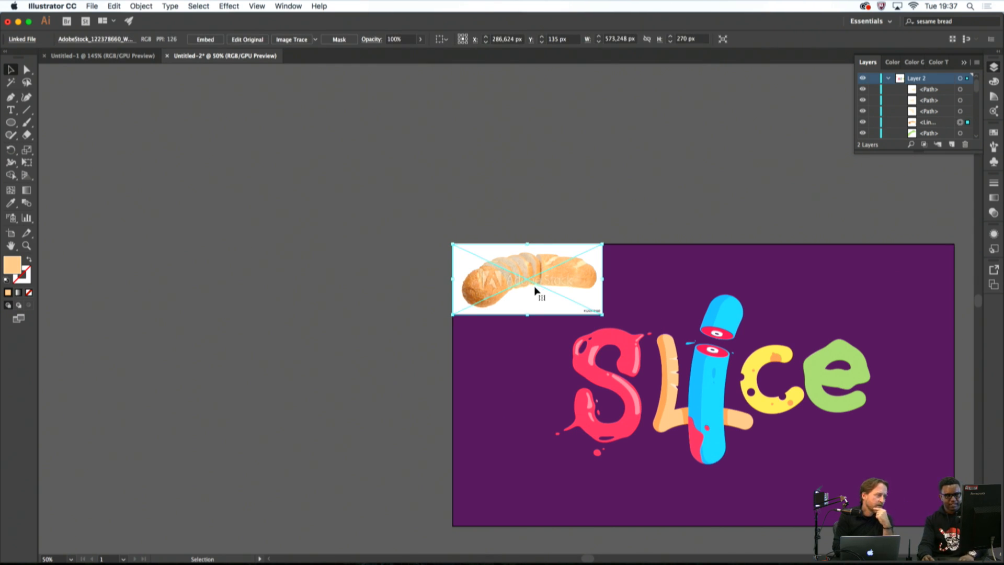
key(Delete)
Delete the three pale cut shapes along the inner edge of the L's upright stem
scroll(673, 361, up, 5)
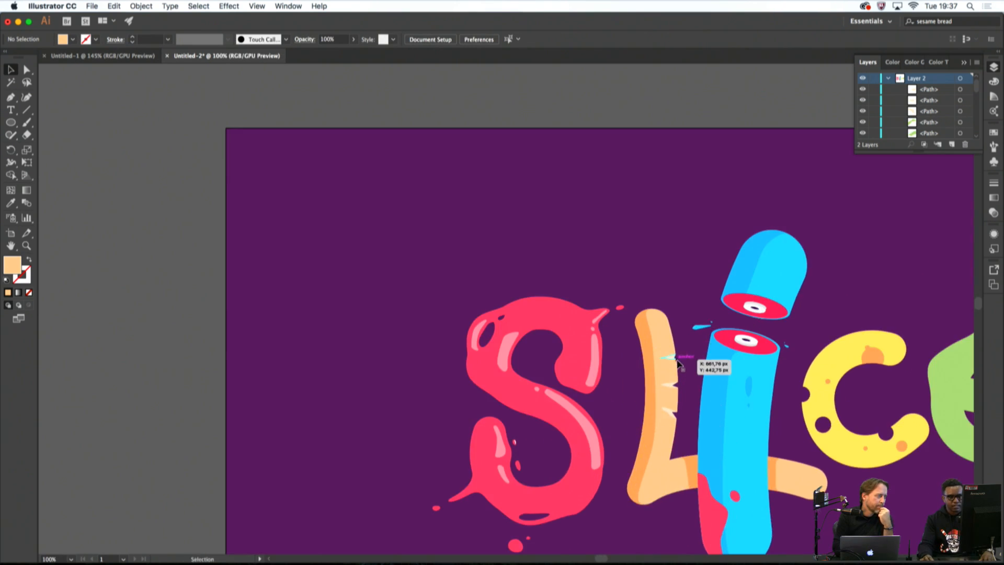
click(674, 361)
shift+click(674, 400)
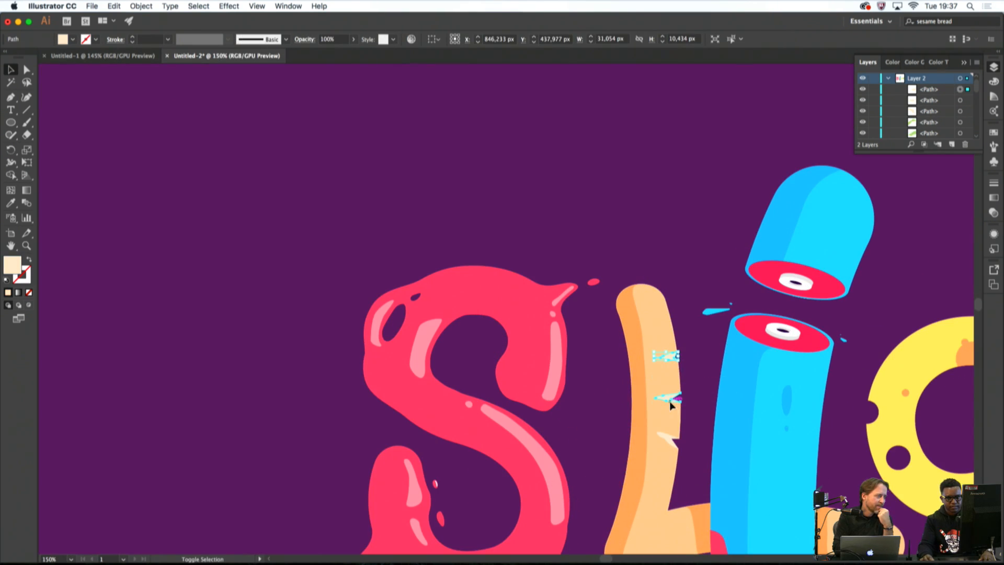
shift+click(674, 438)
key(Delete)
scroll(703, 450, down, 4)
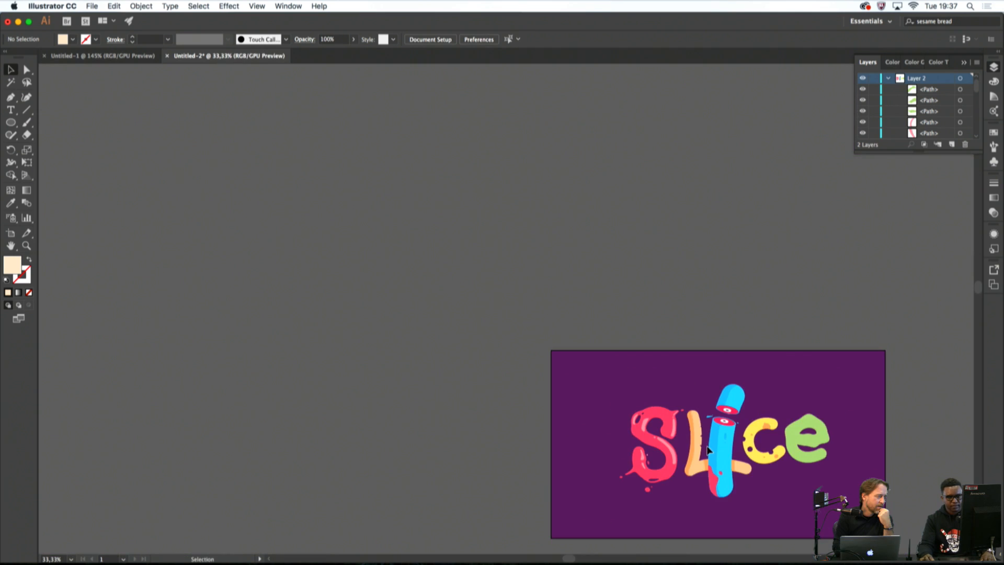
scroll(697, 450, up, 4)
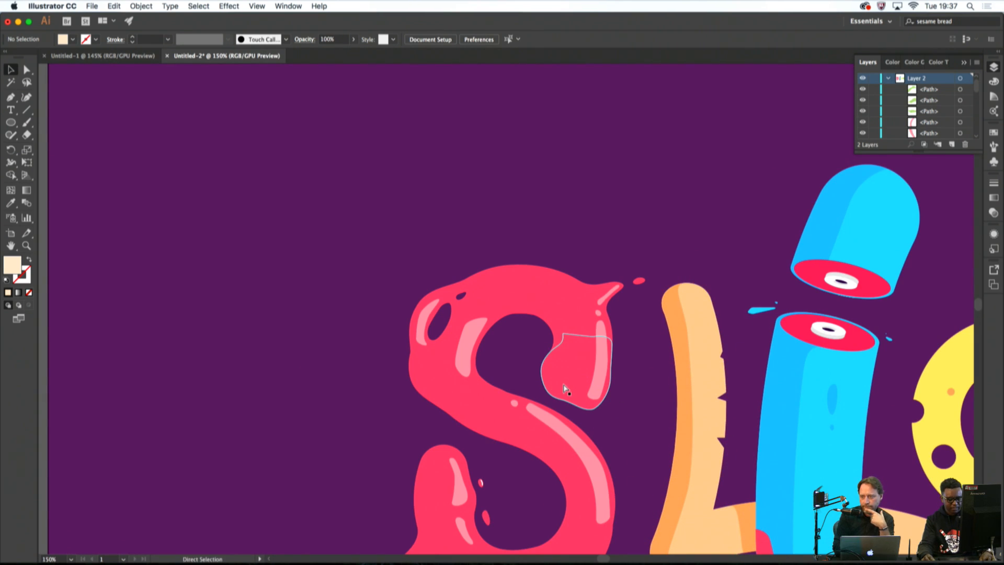
Undo repeatedly, back through the deletions and the drawn cuts, until the L's stem has its smooth, unnotched outline
key(super+z)
key(super+z)
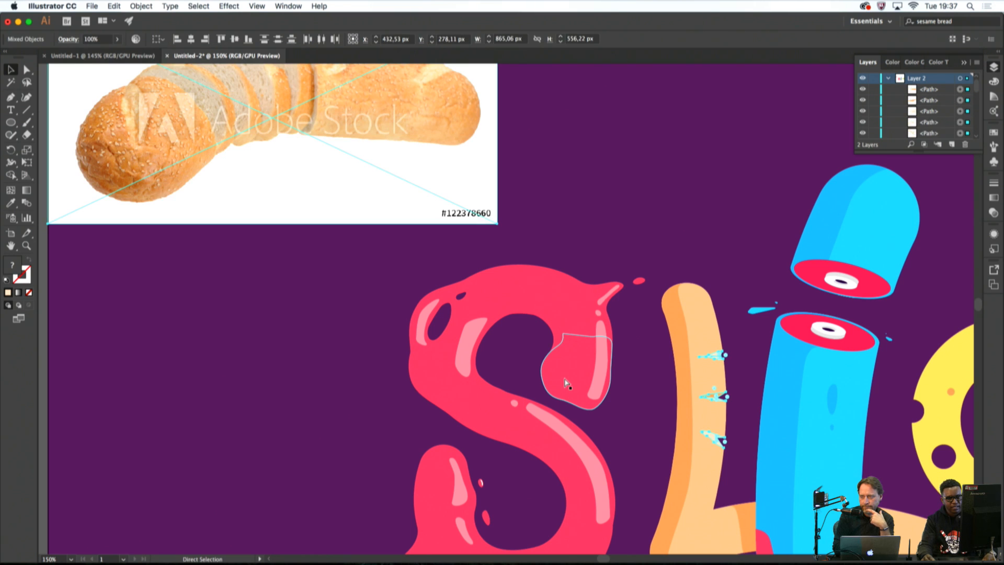
key(super+z)
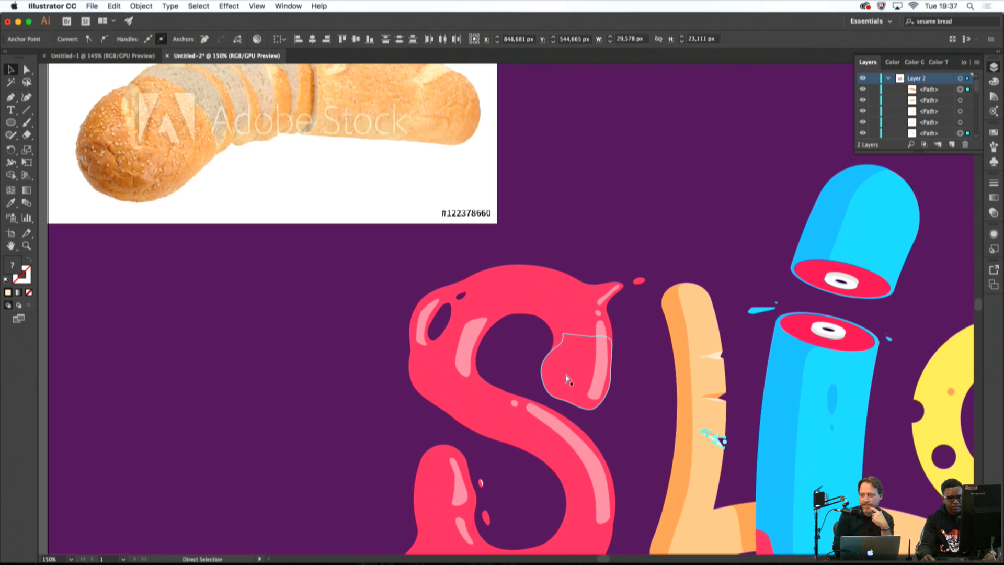
key(super+z)
key(super+z)
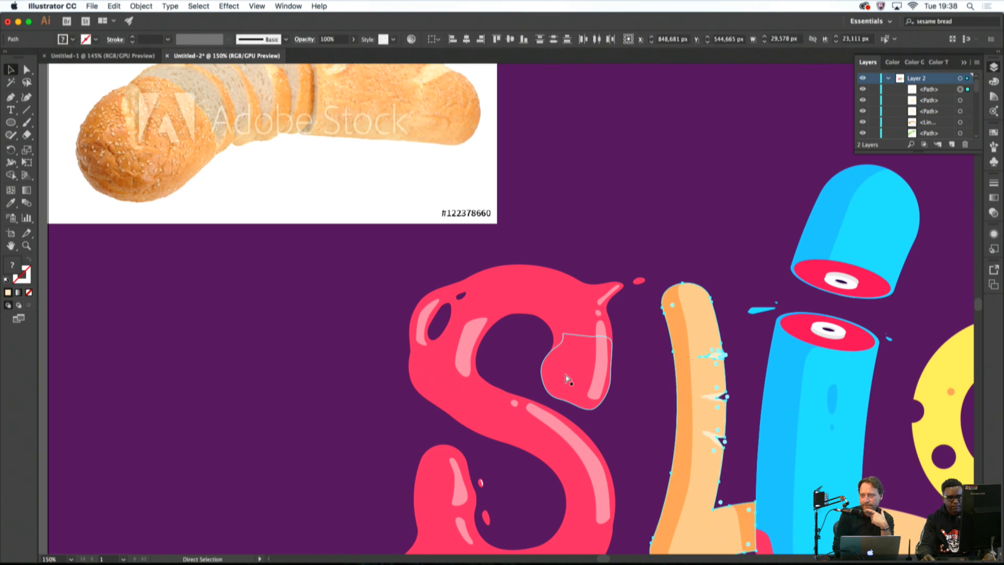
key(super+z)
key(super+z)
key(super+z)
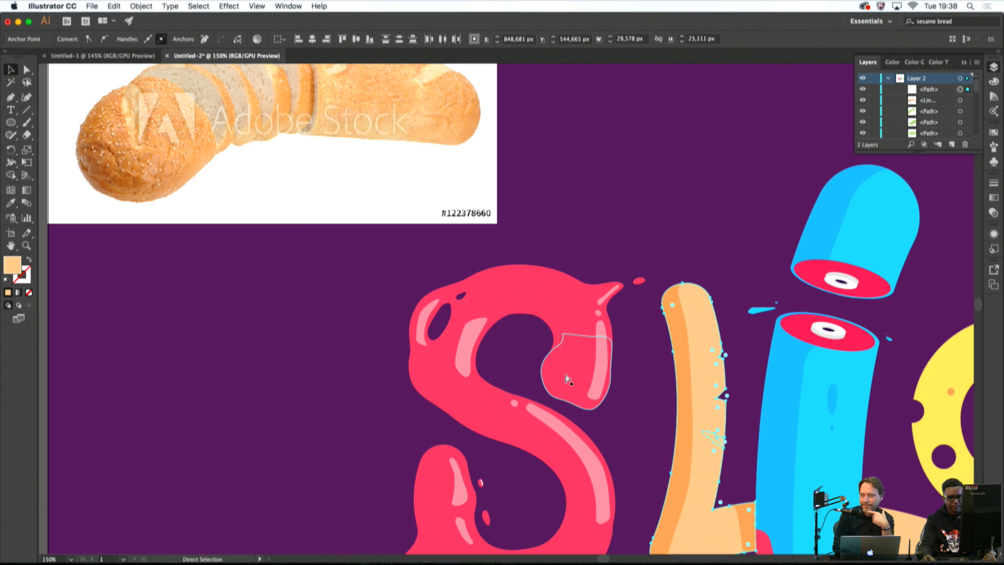
key(super+z)
key(super+z)
key(super+z)
key(super+z)
key(super+z)
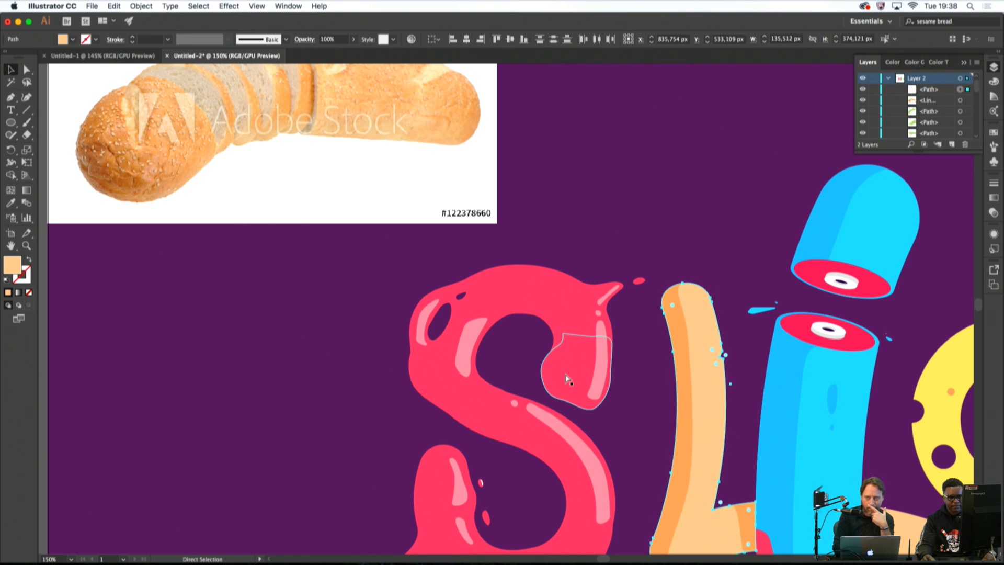
key(super+z)
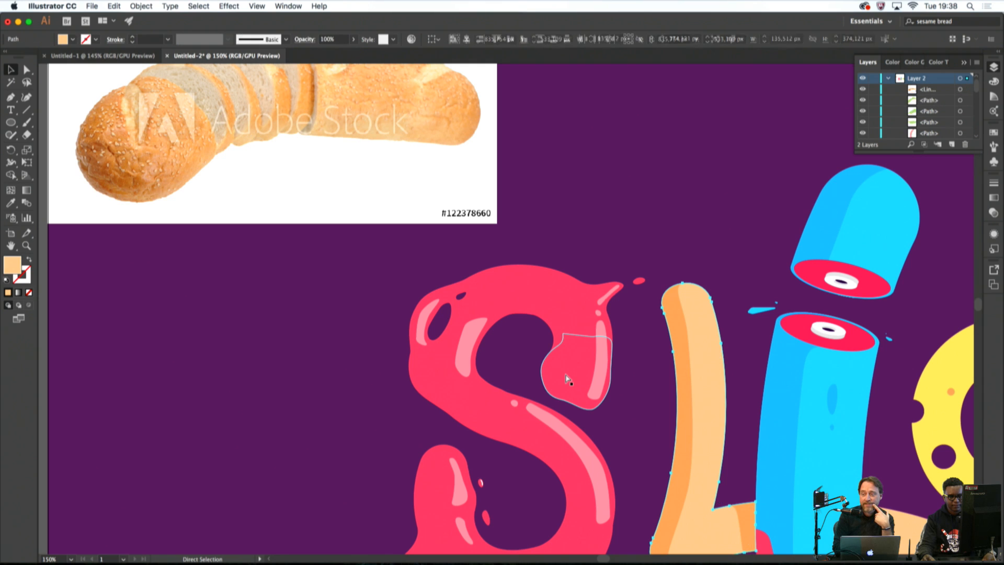
Select the linked bread reference photo and delete it
click(646, 211)
scroll(657, 259, down, 3)
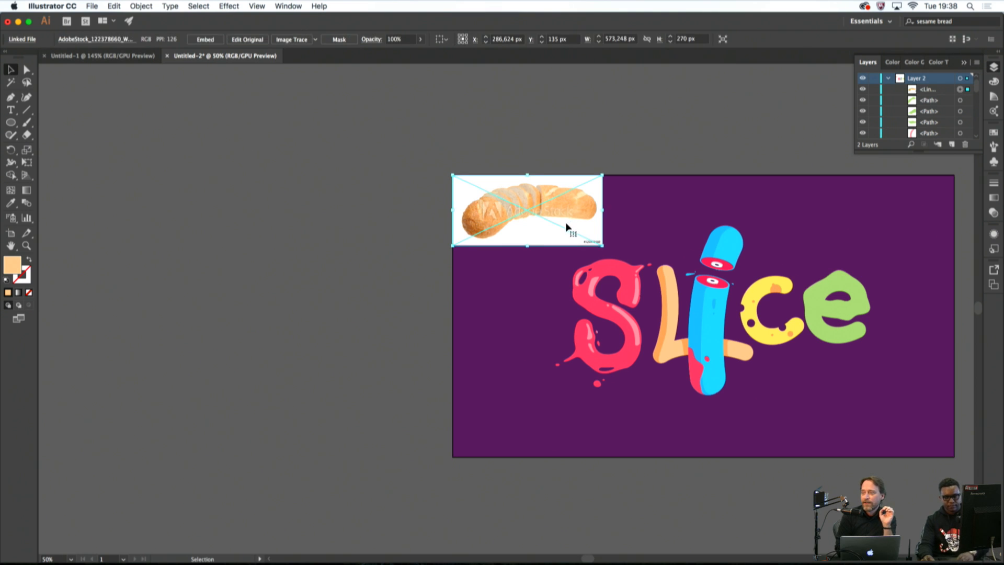
key(Delete)
Delete the darker orange shadow patch on the L's foot beside the blue letter i
scroll(700, 365, up, 2)
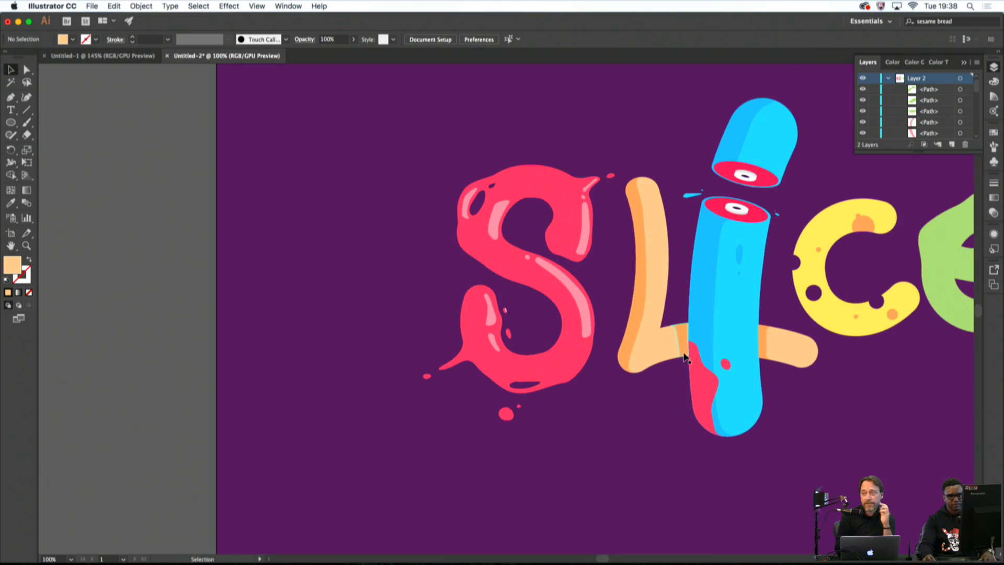
click(678, 341)
key(Delete)
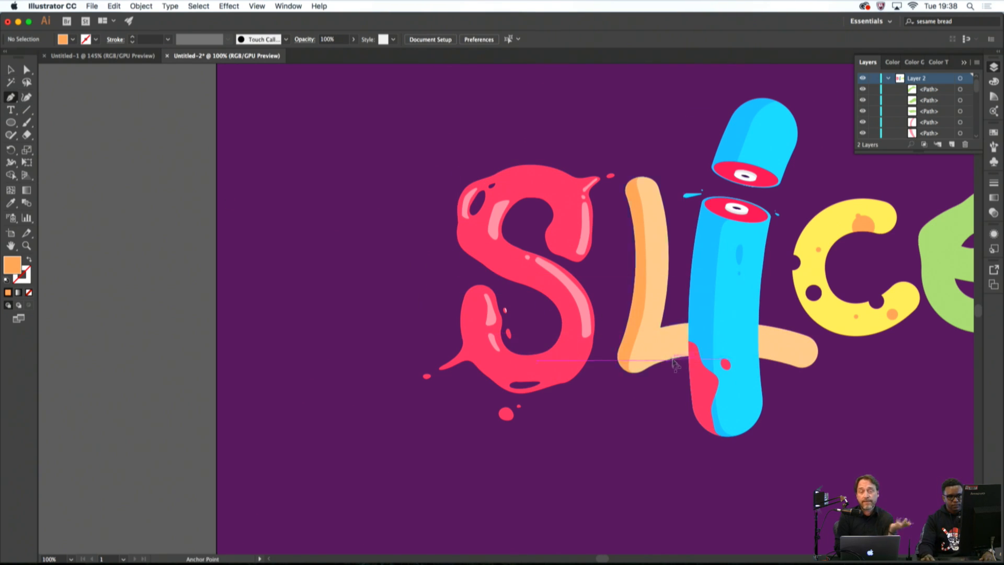
Draw a darker orange Pen shape with a curved upper edge covering the lower part of the L's foot and extending beyond its outline
scroll(682, 335, up, 2)
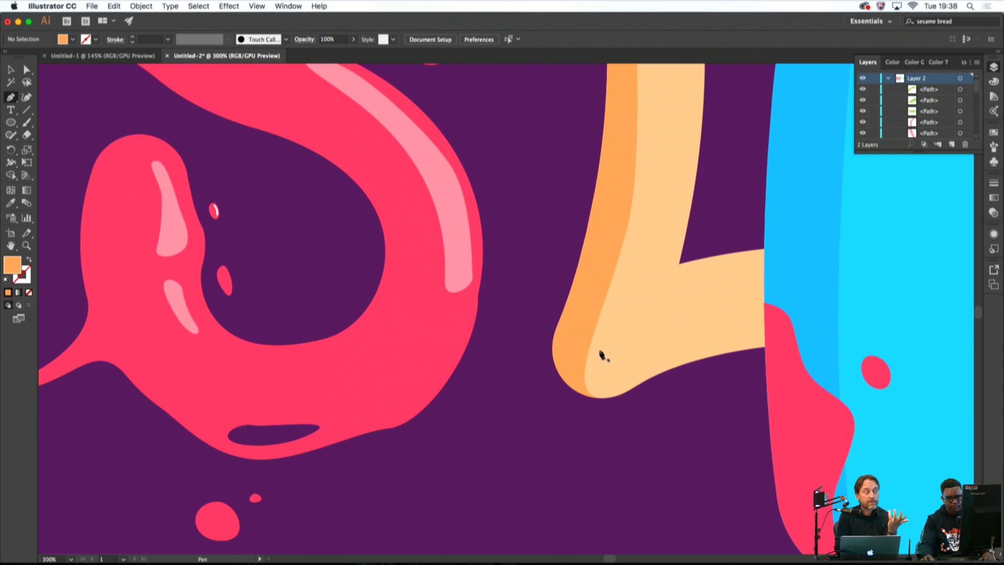
click(587, 363)
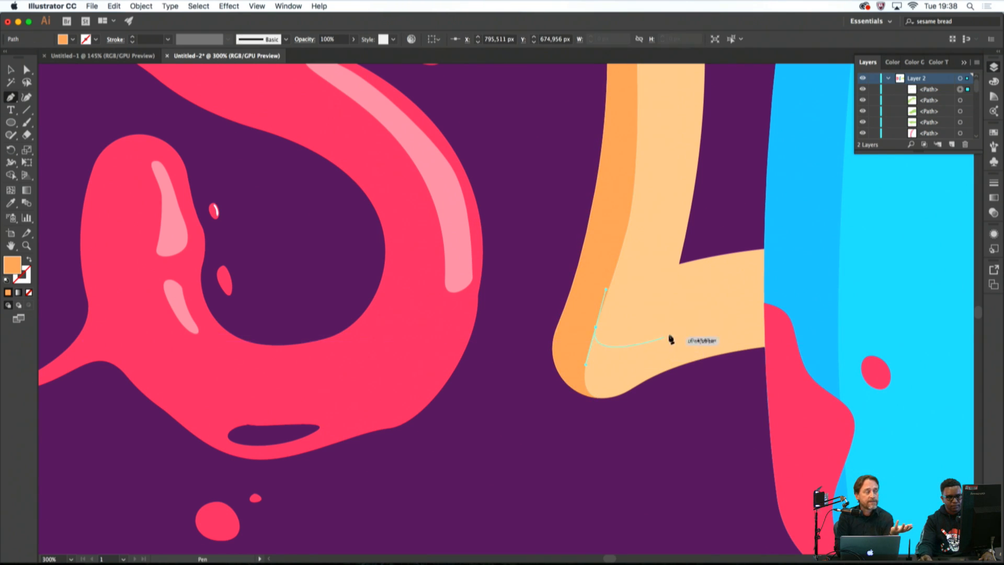
drag(716, 322, 437, 337)
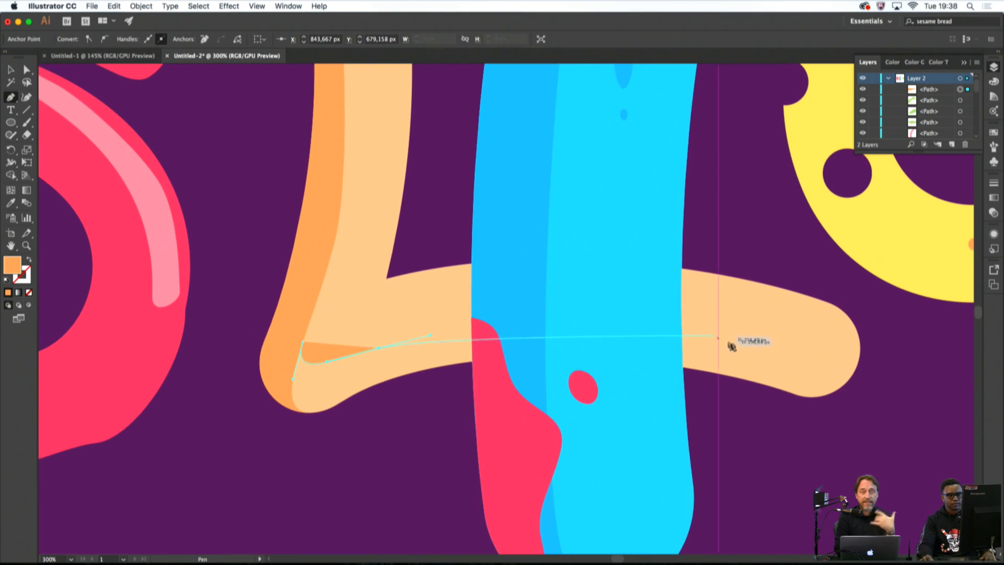
drag(750, 343, 870, 379)
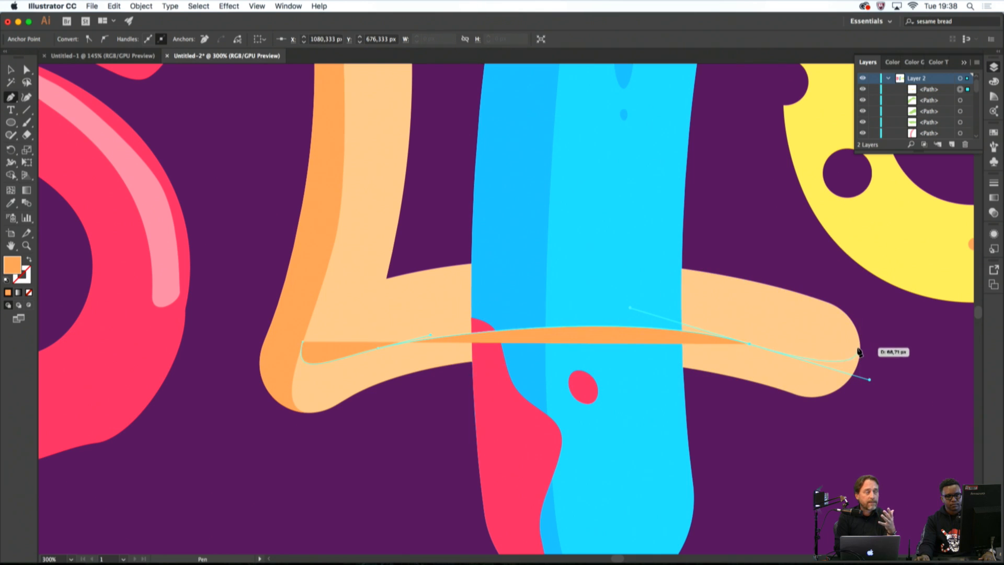
click(860, 345)
click(878, 401)
click(867, 421)
drag(785, 439, 605, 440)
click(486, 430)
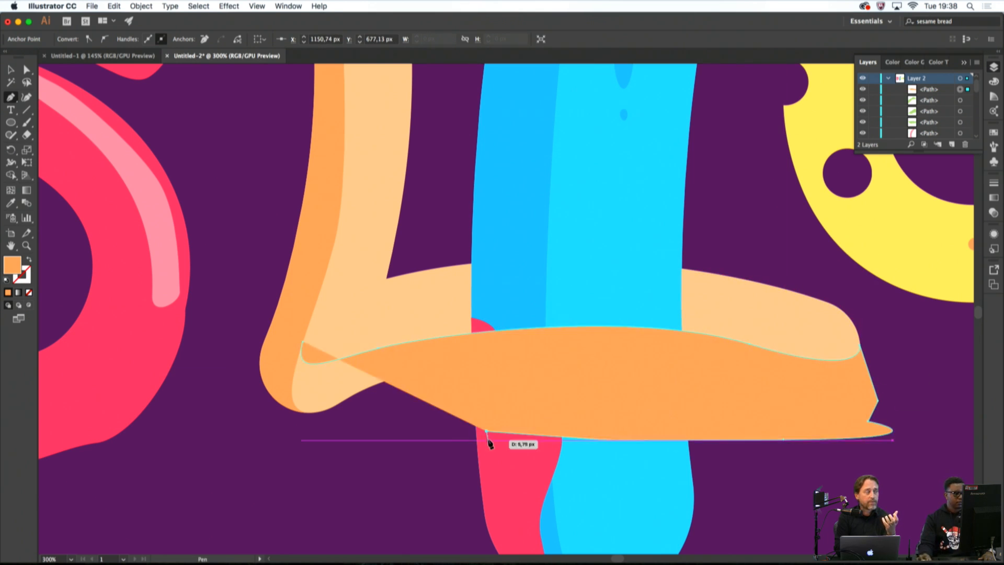
click(377, 445)
click(365, 448)
click(229, 413)
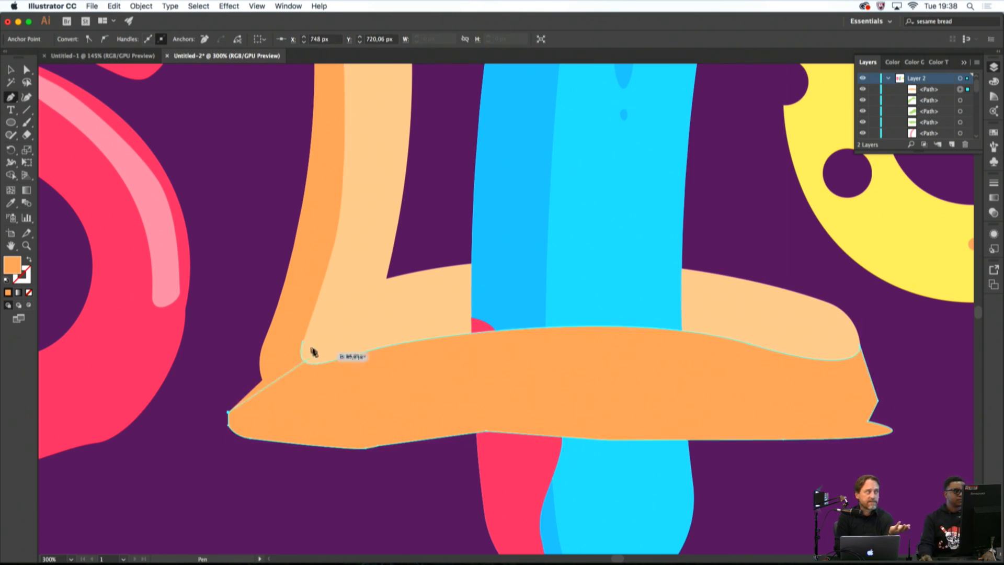
Trim the orange shadow shape to both parts of the L with Shape Builder, removing the area outside them
shift+super+click(342, 333)
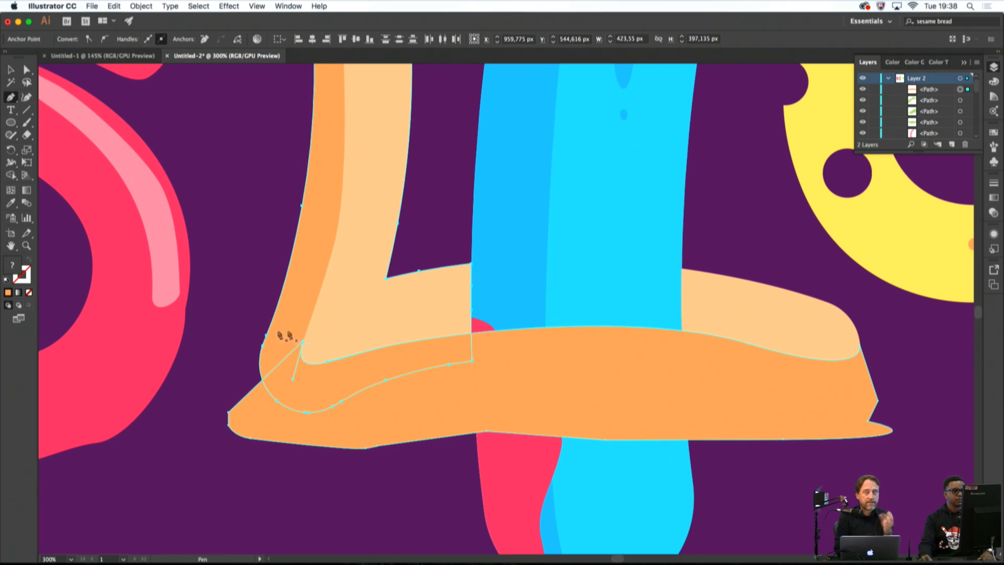
click(10, 175)
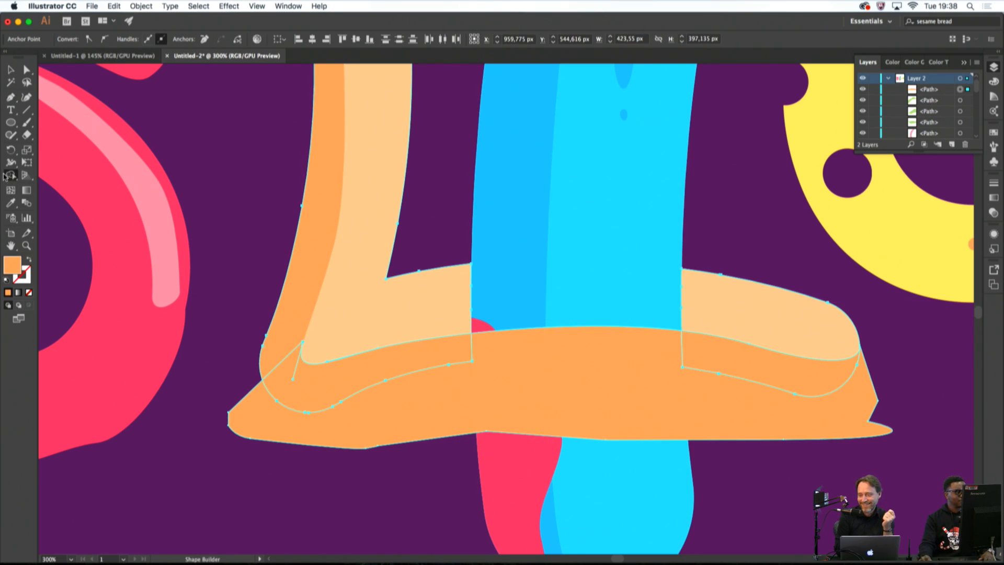
alt+click(652, 435)
super+click(848, 471)
Draw a thin, tapered darker orange crease with the Pen tool, running diagonally from the shadow at the L's corner toward its inner angle
key(super+minus)
key(super+minus)
key(super+minus)
key(super+minus)
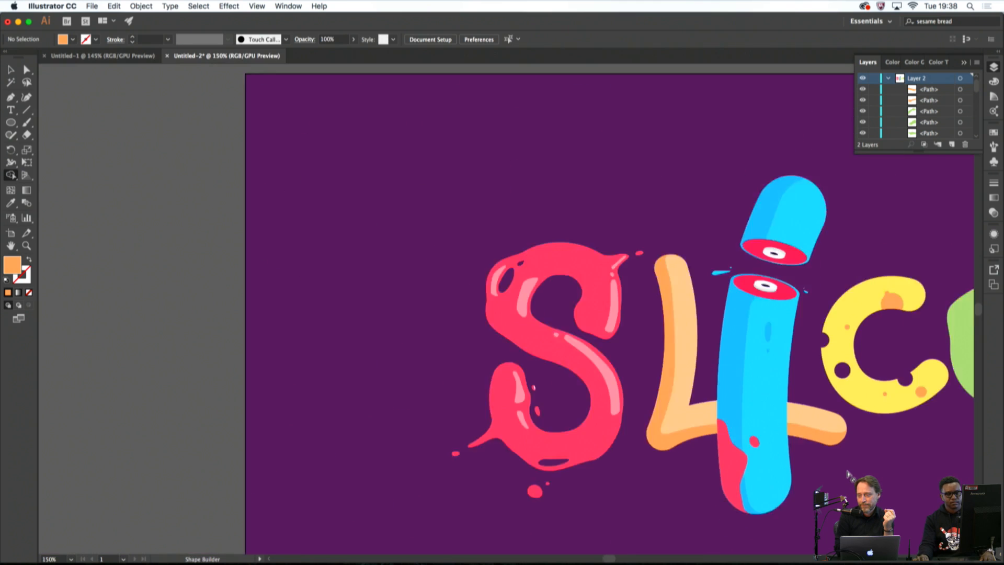
drag(852, 457, 785, 414)
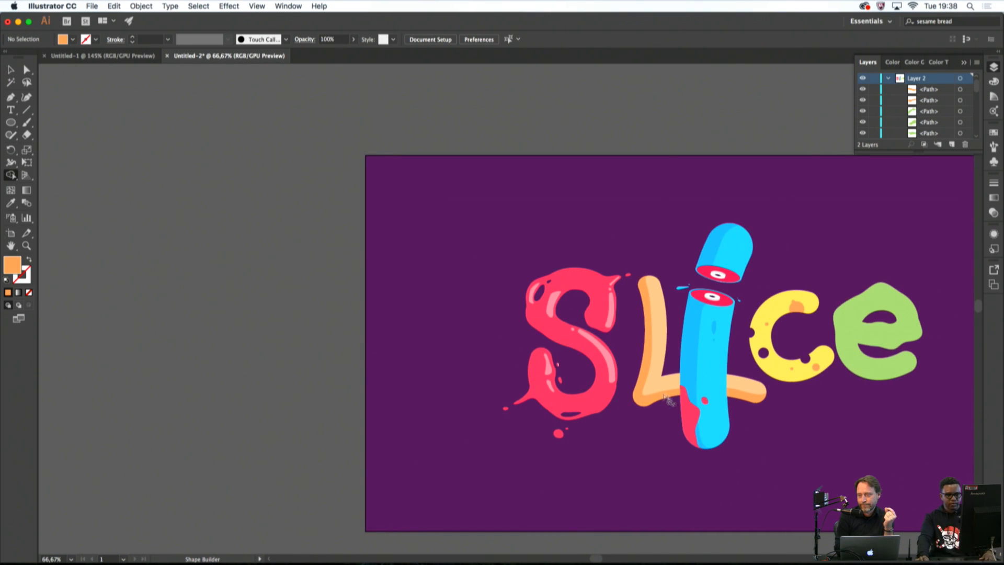
scroll(668, 400, up, 5)
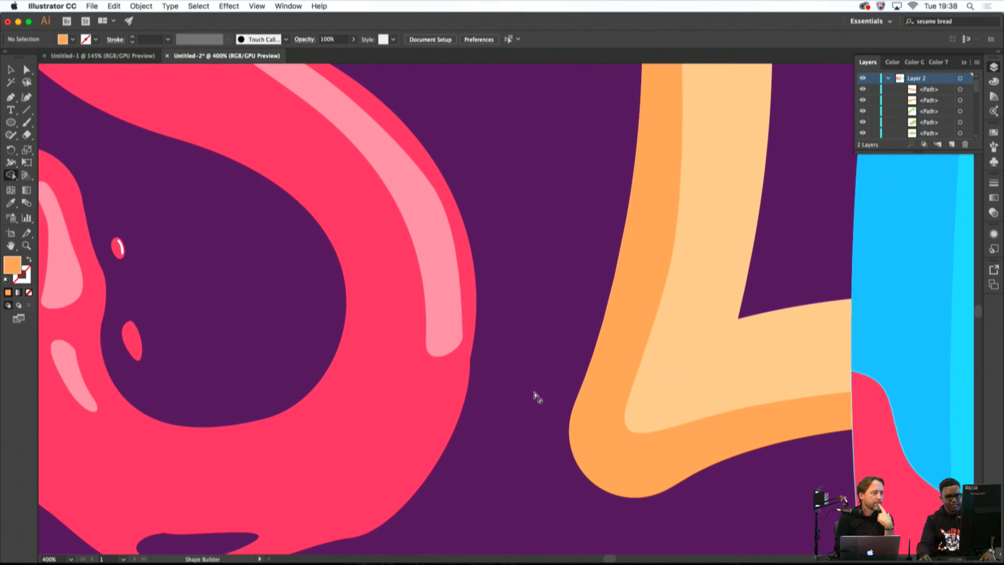
click(10, 98)
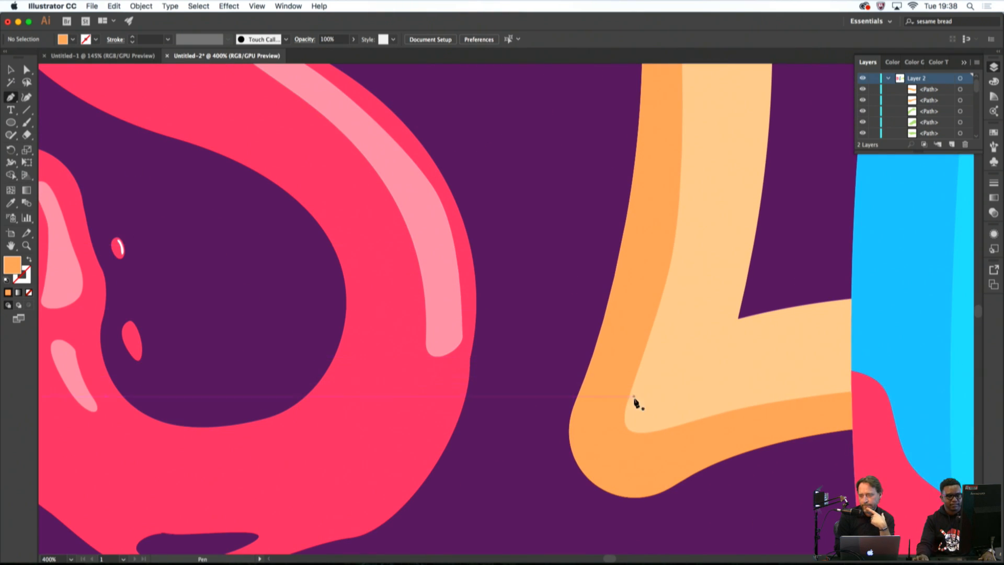
click(640, 433)
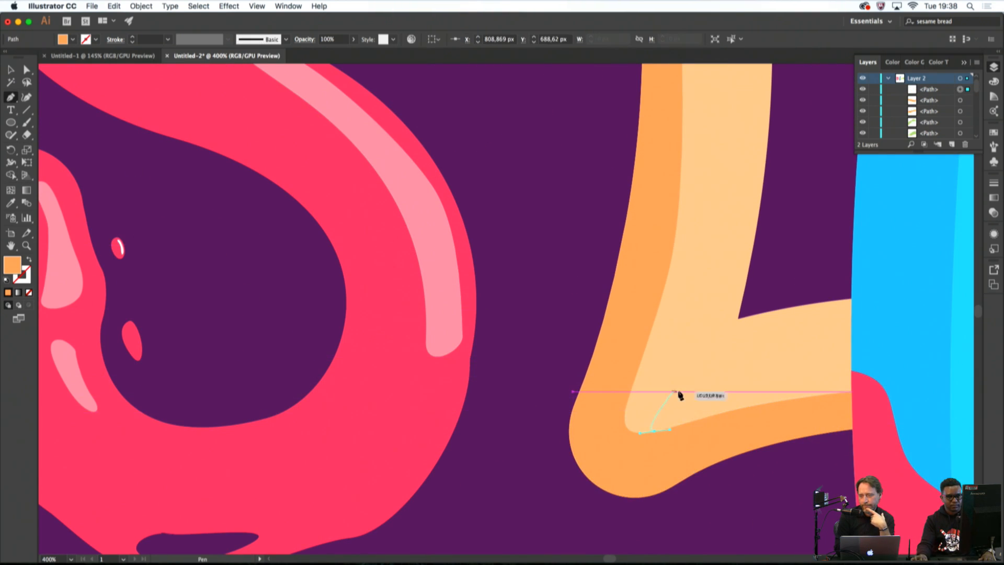
click(705, 362)
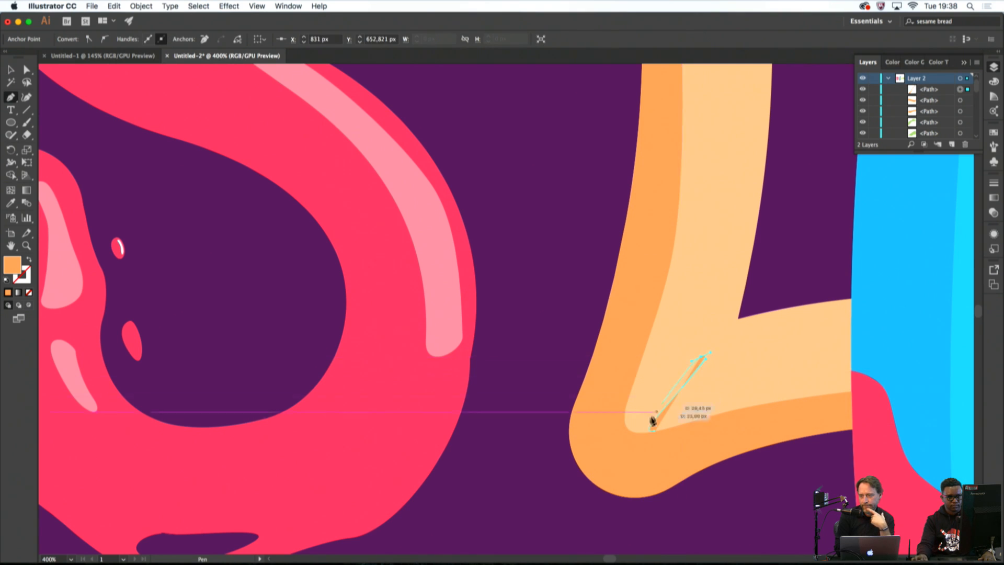
drag(626, 425, 645, 455)
click(651, 454)
click(639, 429)
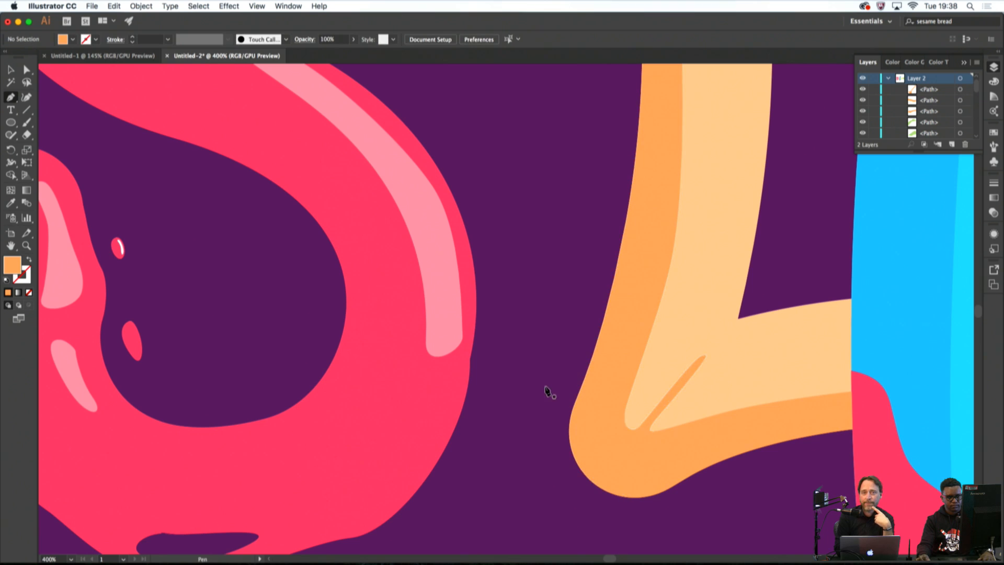
Draw a second tapered orange crease above the first one, curving from the L's shaded edge toward its inner corner
scroll(544, 387, down, 5)
scroll(560, 385, up, 5)
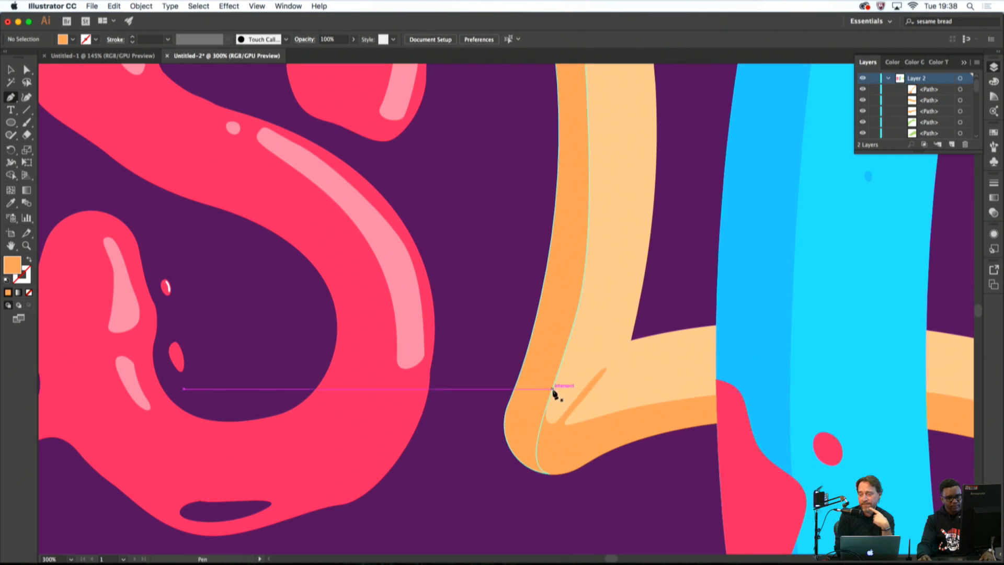
drag(549, 391, 554, 382)
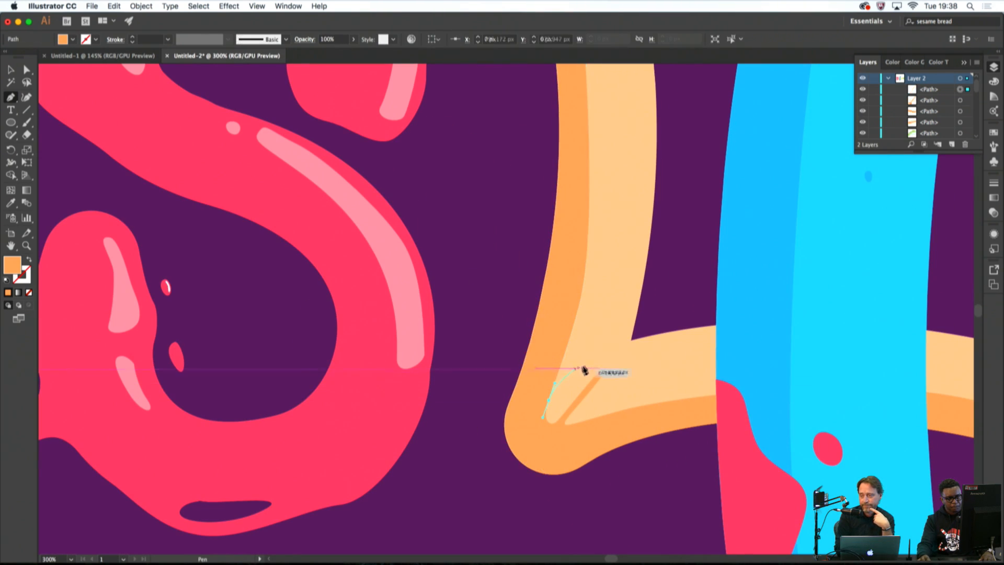
drag(603, 357, 627, 347)
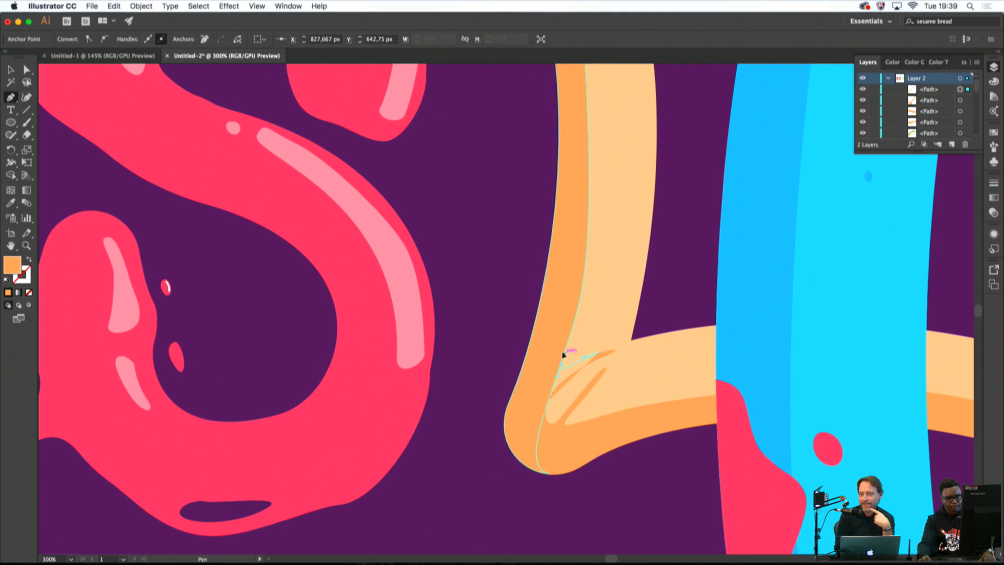
drag(561, 363, 547, 367)
click(549, 401)
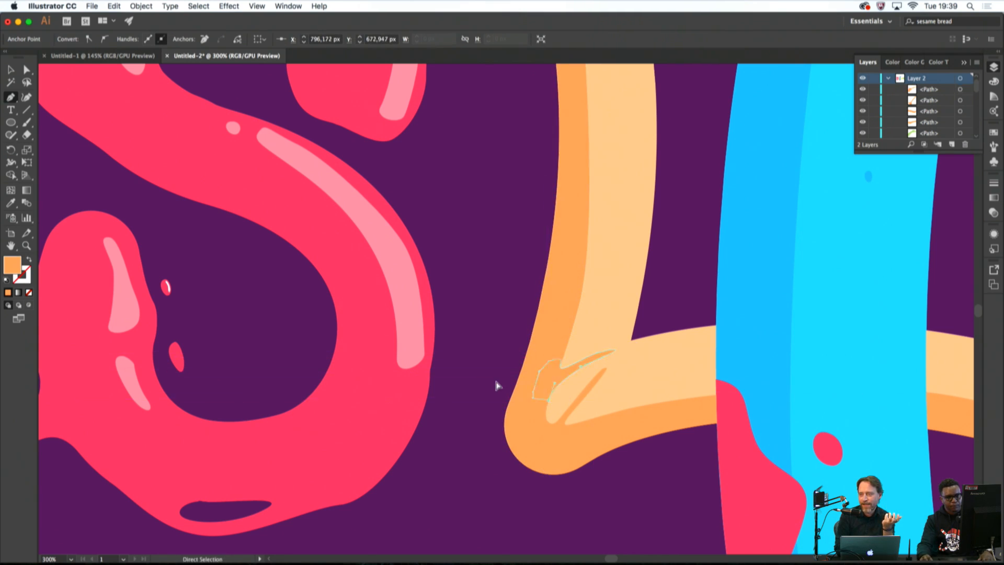
Draw a third tapered orange crease with the Pen tool at the L's inner corner, between the two existing creases
super+click(497, 383)
key(super+1)
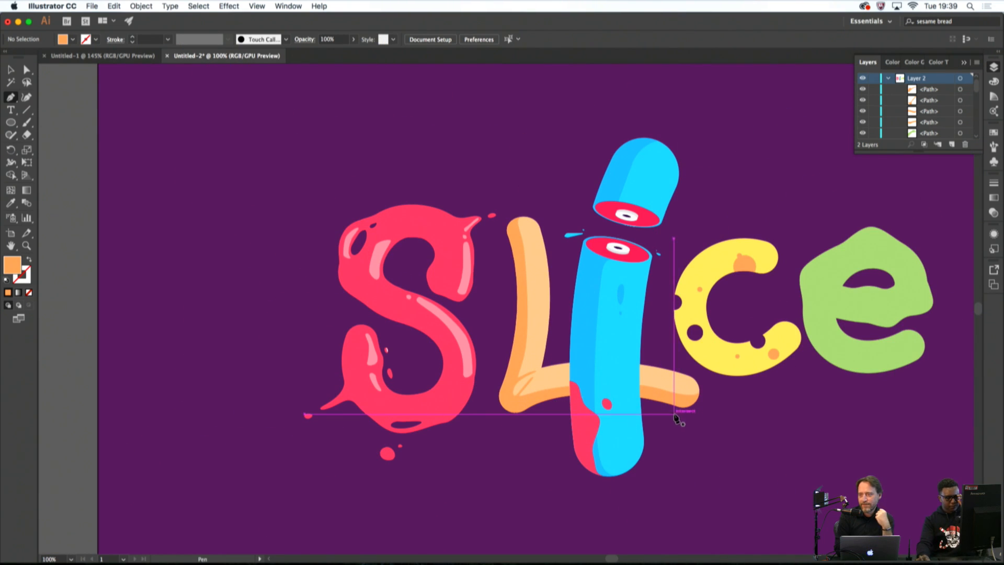
scroll(532, 382, up, 3)
scroll(533, 375, up, 2)
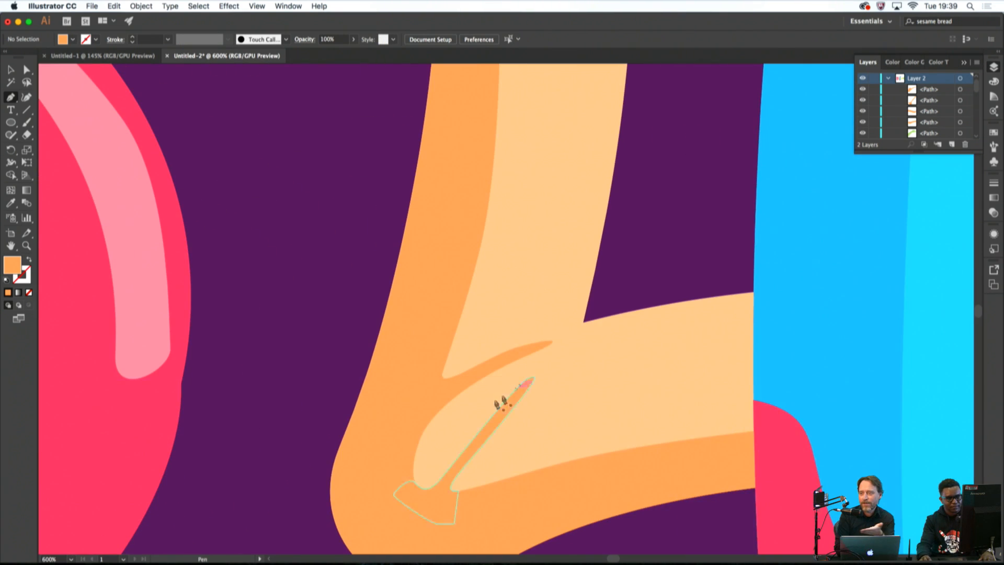
mouse_move(416, 450)
mouse_down()
mouse_move(415, 459)
mouse_move(431, 458)
mouse_up()
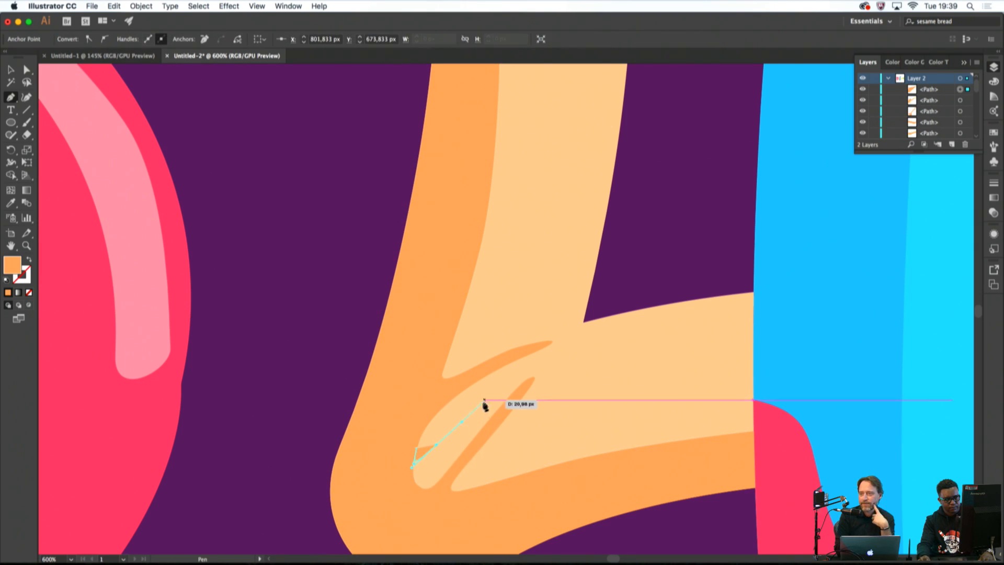
key(super+w)
key(Escape)
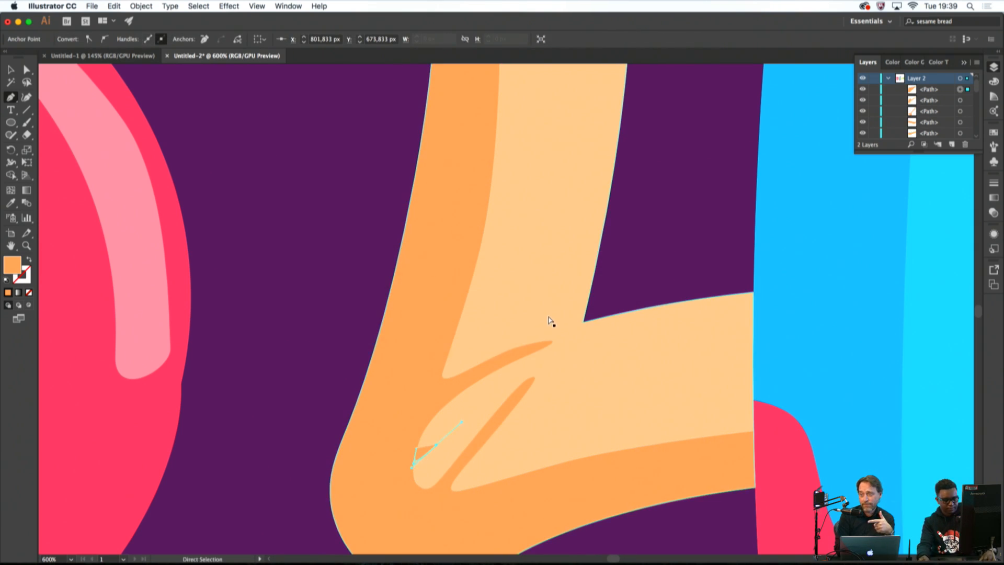
drag(486, 400, 493, 400)
drag(427, 466, 424, 492)
drag(382, 460, 381, 455)
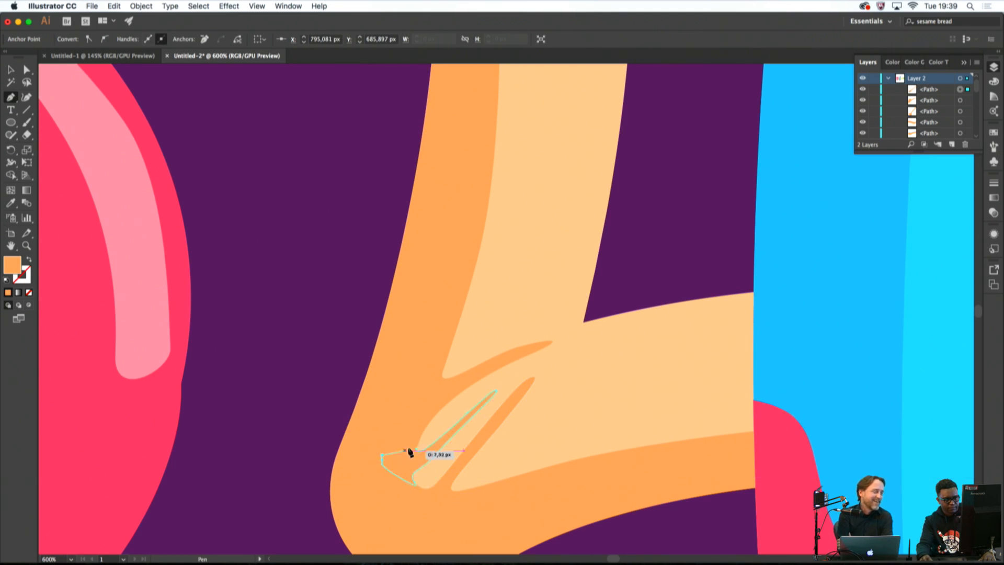
super+click(281, 387)
scroll(335, 391, down, 4)
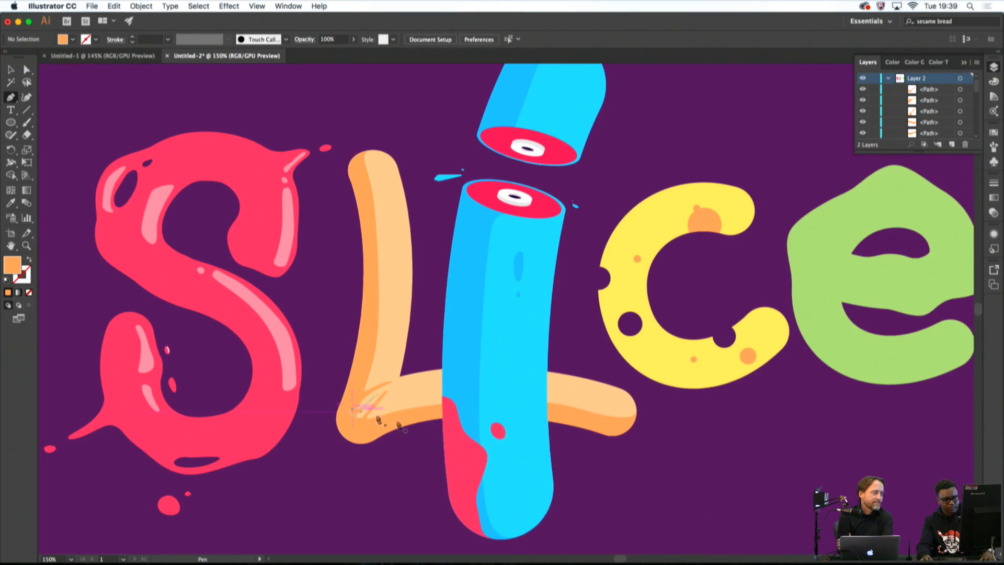
drag(461, 421, 663, 416)
scroll(599, 417, up, 2)
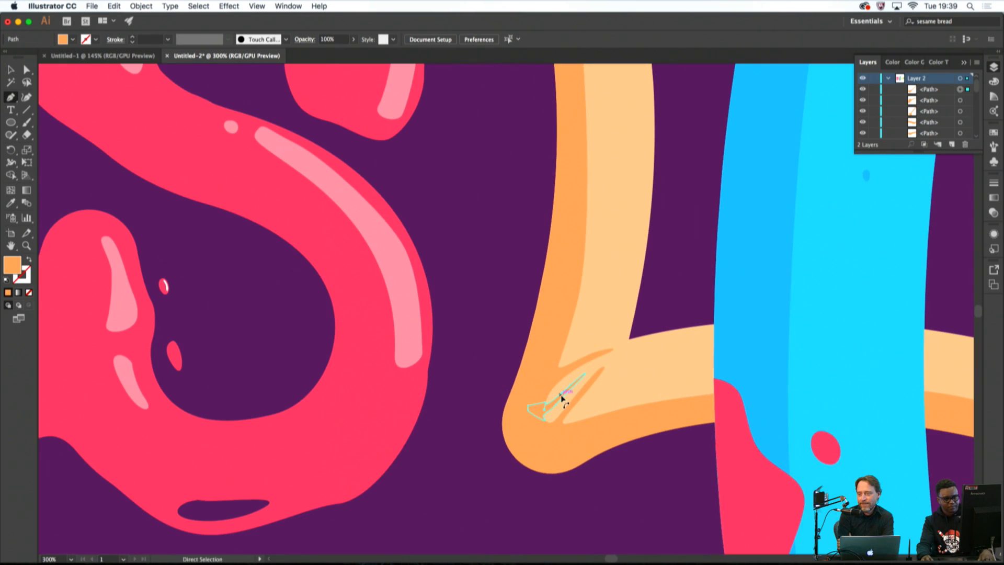
Delete all the orange crease shapes from the corner of the L
super+click(565, 400)
super+click(575, 400)
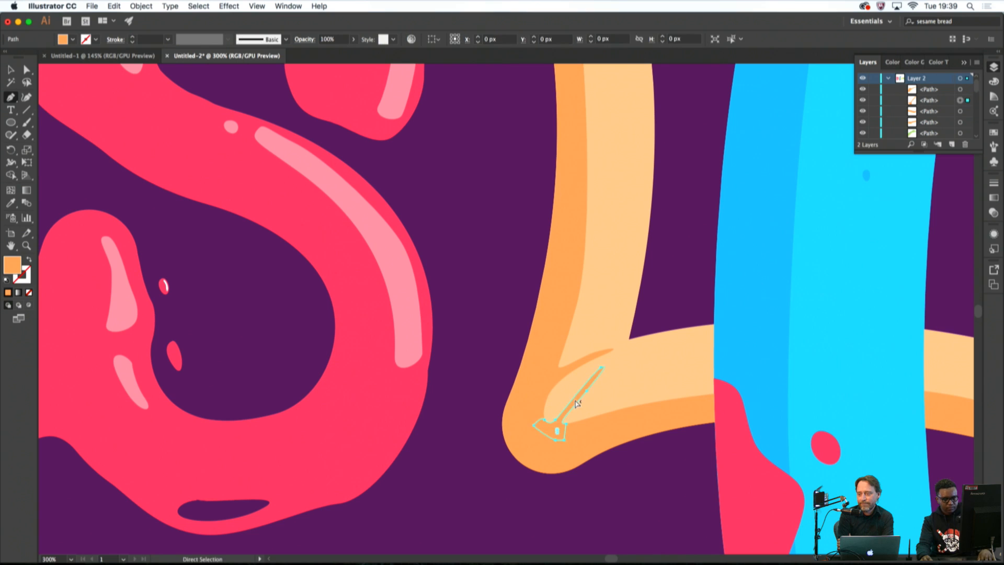
key(Delete)
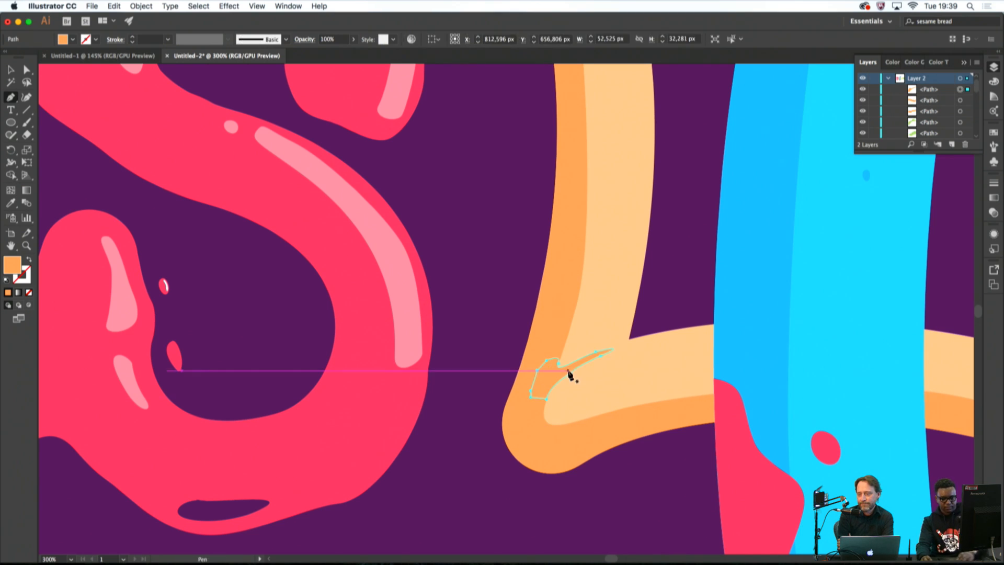
scroll(606, 360, up, 2)
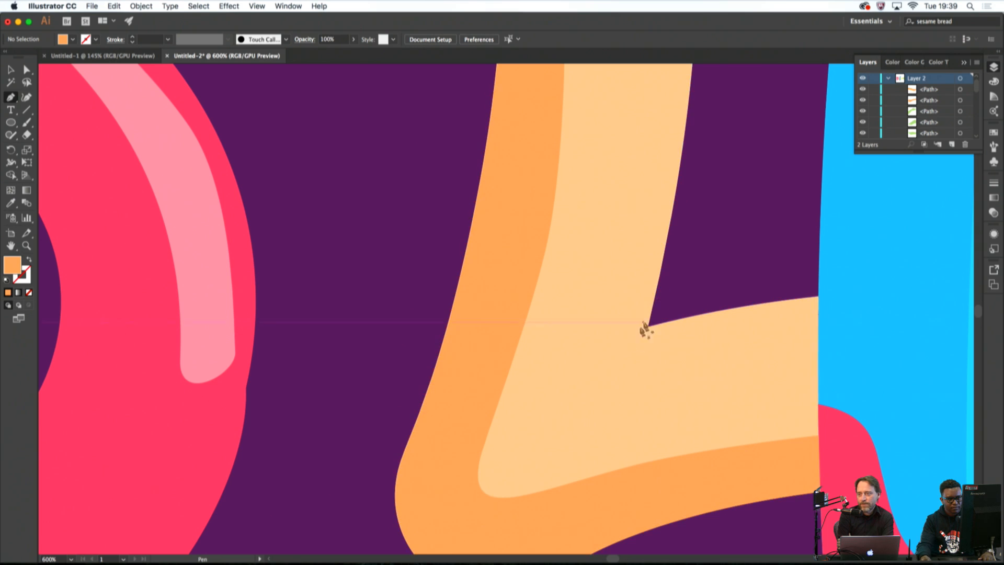
scroll(531, 449, down, 7)
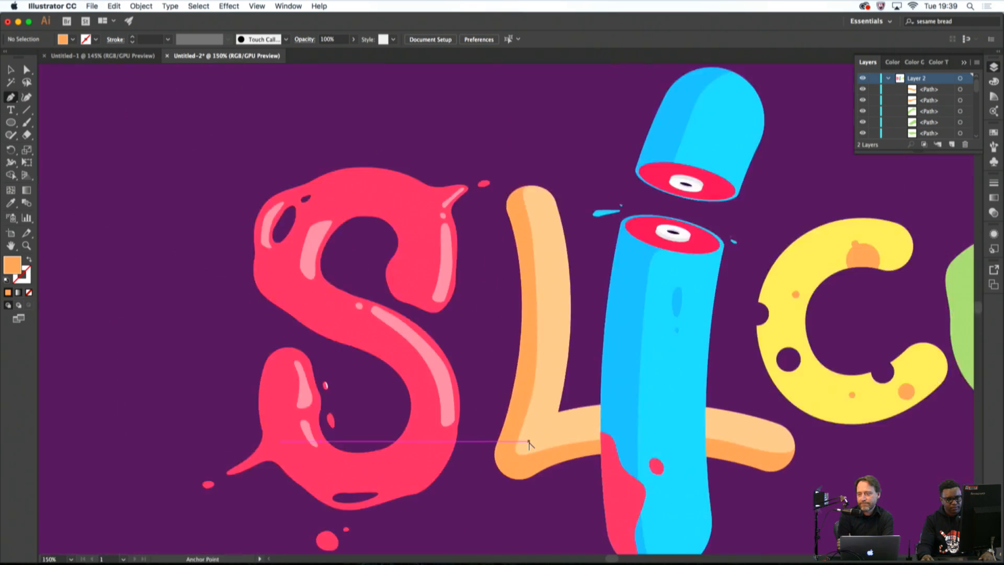
scroll(707, 403, up, 4)
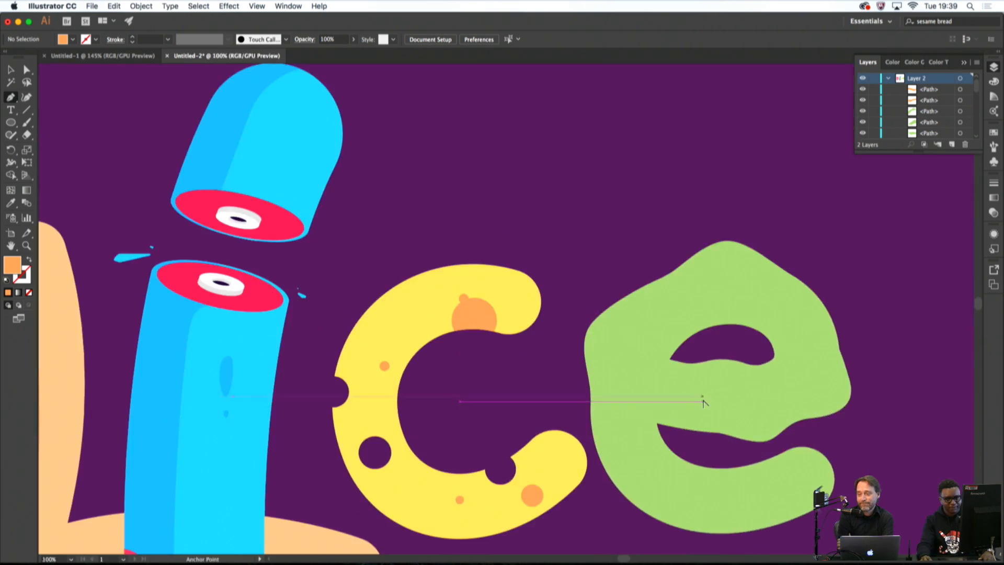
scroll(642, 498, down, 4)
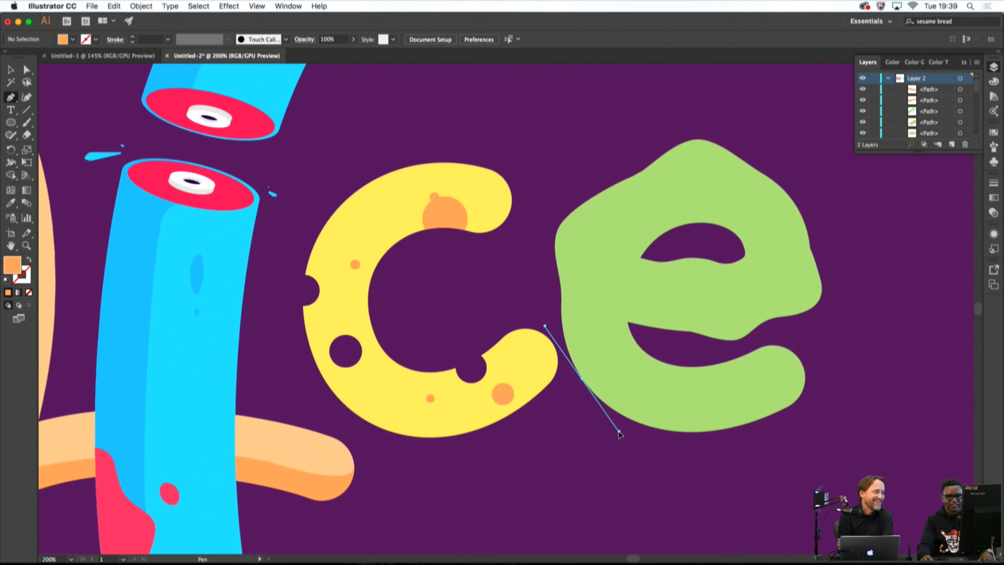
drag(619, 433, 619, 432)
key(super+z)
Draw a Pen shape in the e's light green along its lower outer edge to the tail's end, making the outline uneven and lumpy
scroll(578, 376, up, 2)
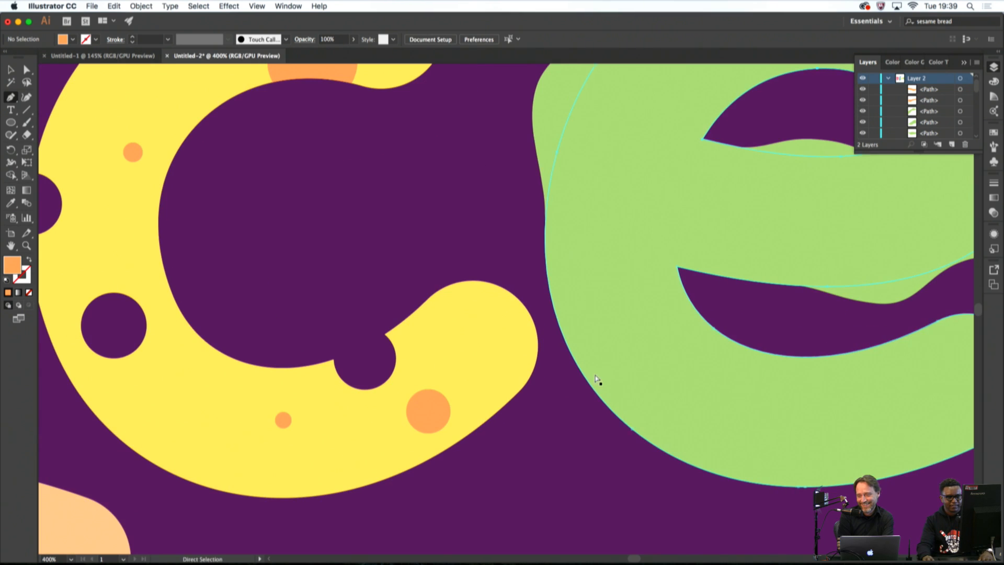
super+click(595, 375)
super+click(555, 395)
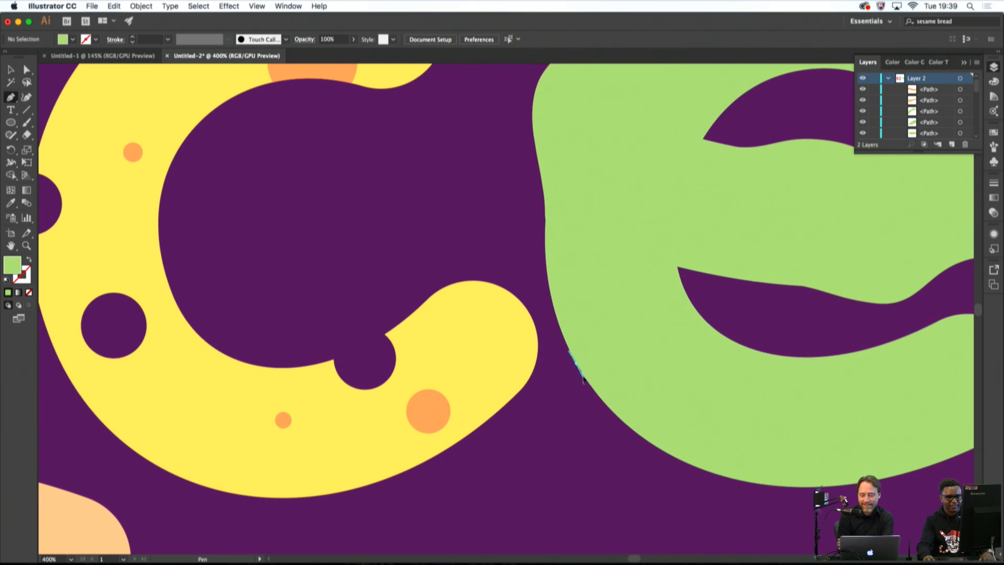
drag(600, 409, 645, 476)
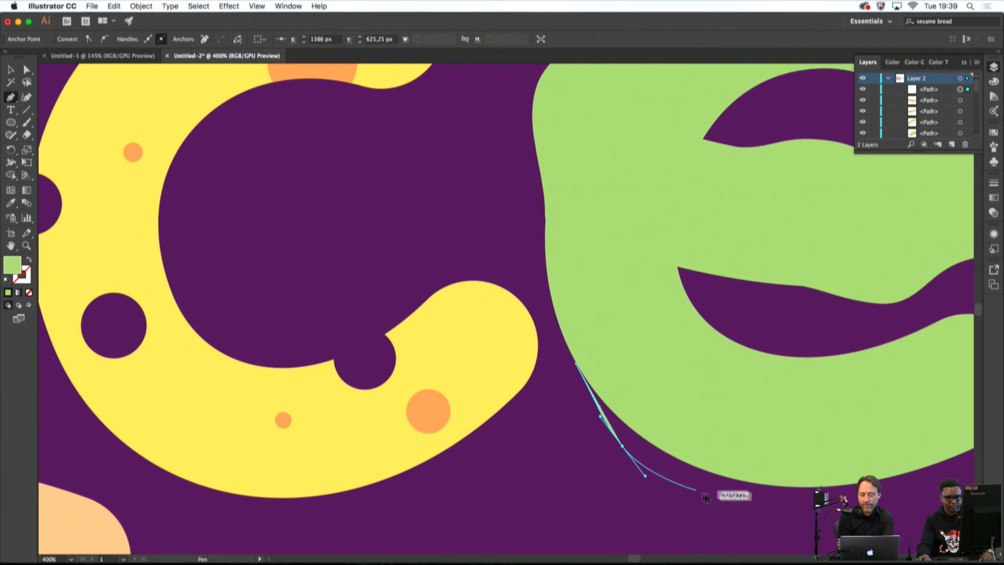
drag(738, 491, 751, 433)
key(space)
drag(802, 400, 859, 340)
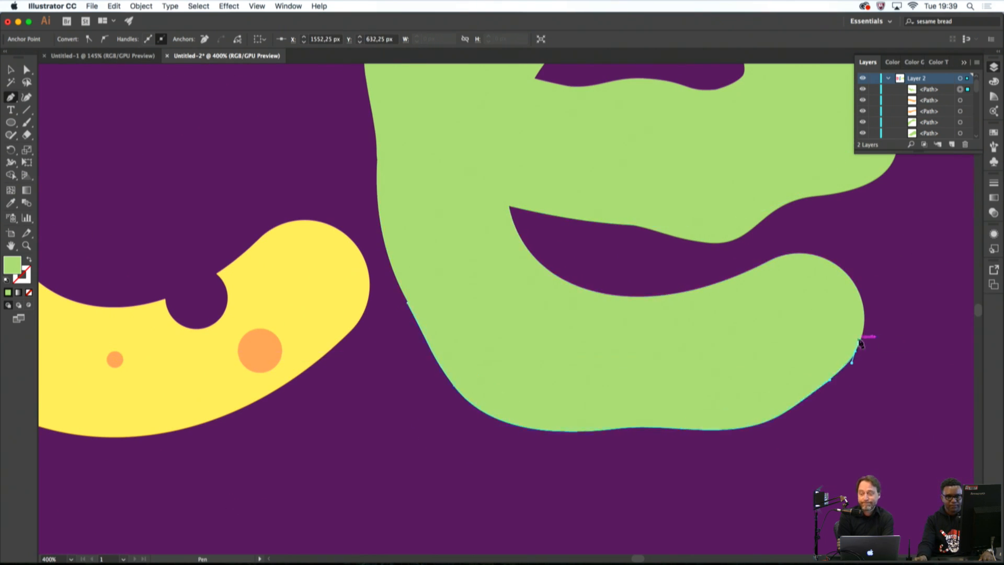
click(772, 328)
click(707, 336)
click(640, 354)
click(407, 307)
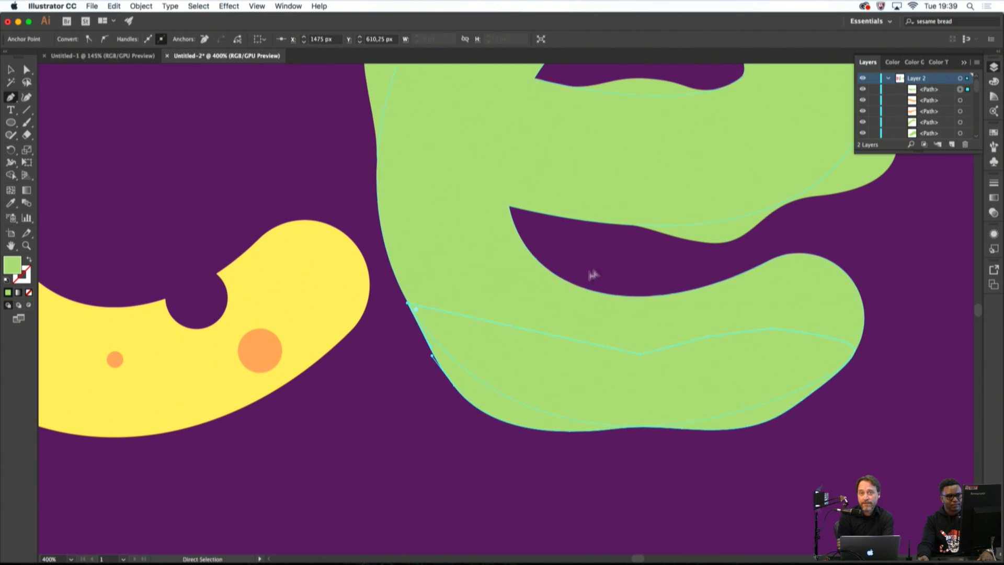
key(super+shift+a)
key(super+0)
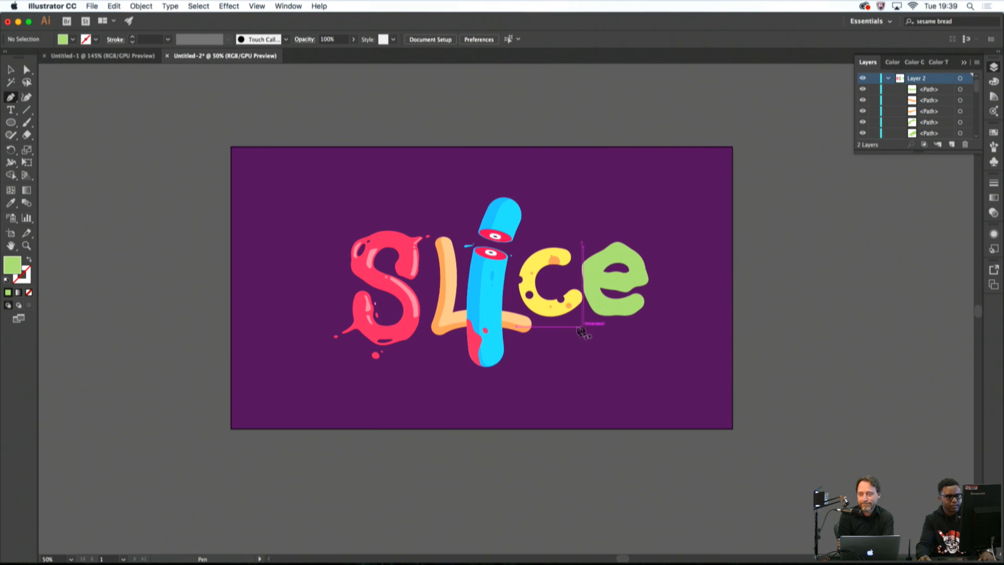
Draw a light green Pen shape forming a wavy bump on the inner edge of the e's lower opening
scroll(571, 333, down, 6)
scroll(531, 336, up, 10)
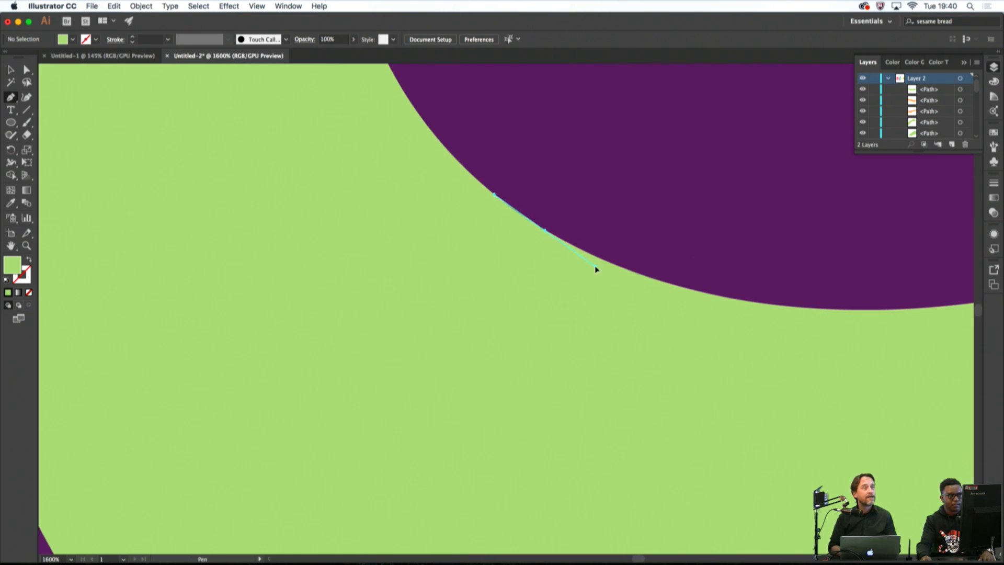
drag(743, 243, 826, 256)
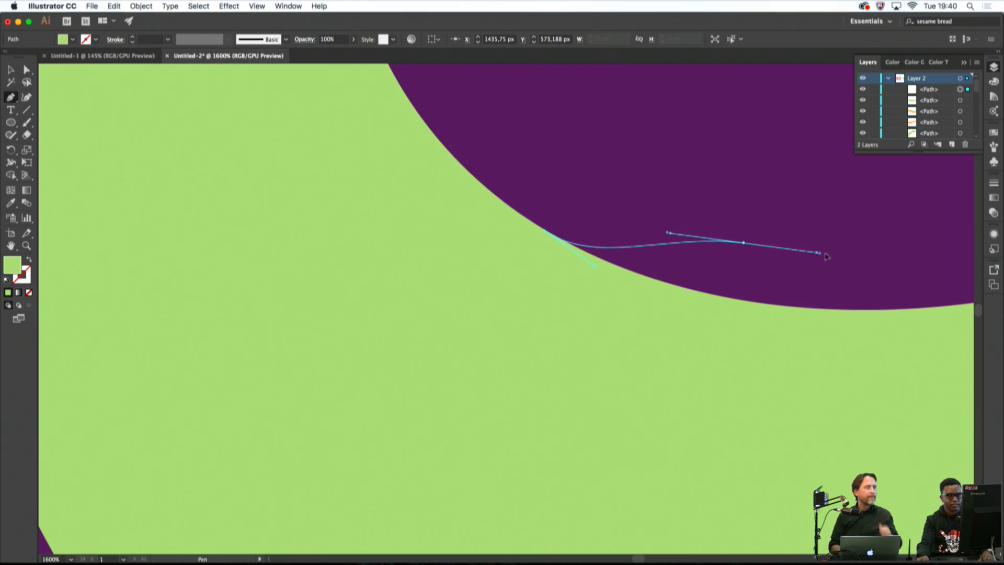
scroll(811, 257, right, 5)
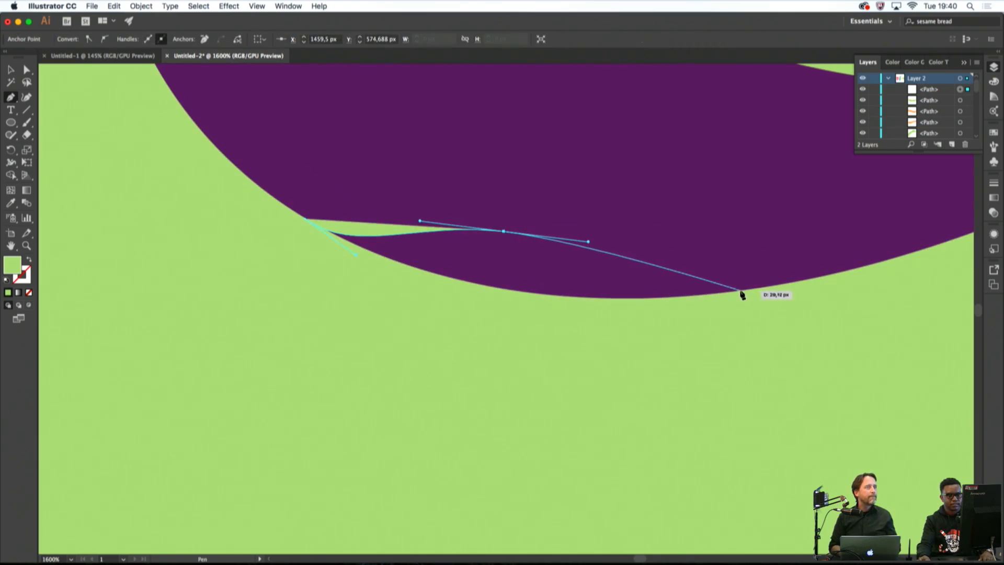
drag(741, 290, 792, 290)
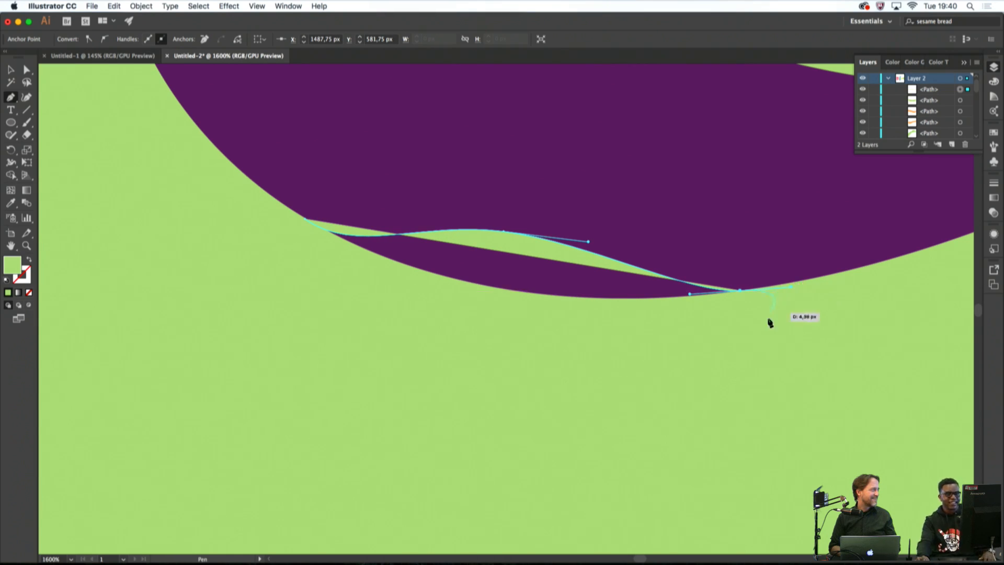
click(768, 320)
click(512, 374)
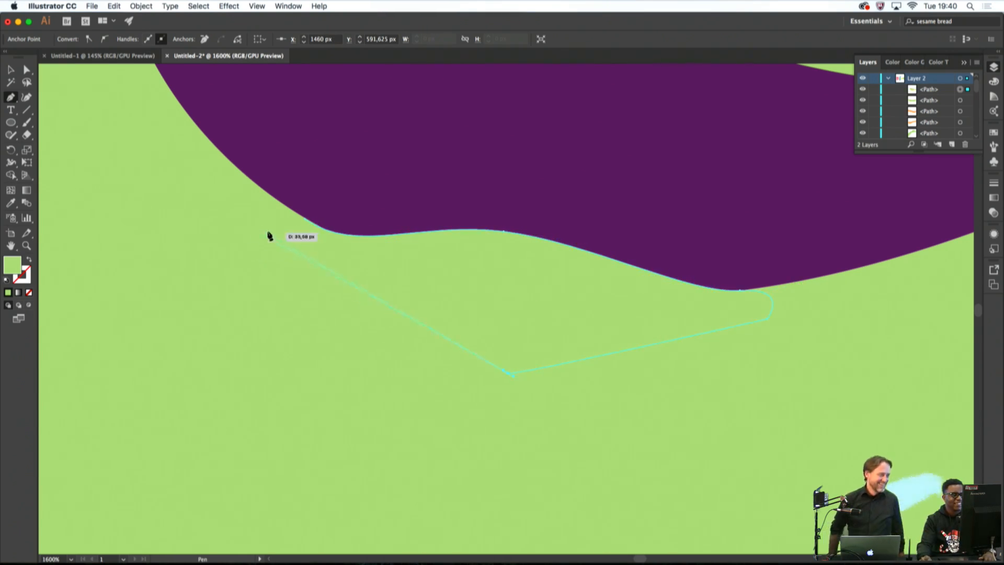
click(267, 232)
click(306, 220)
scroll(364, 224, down, 10)
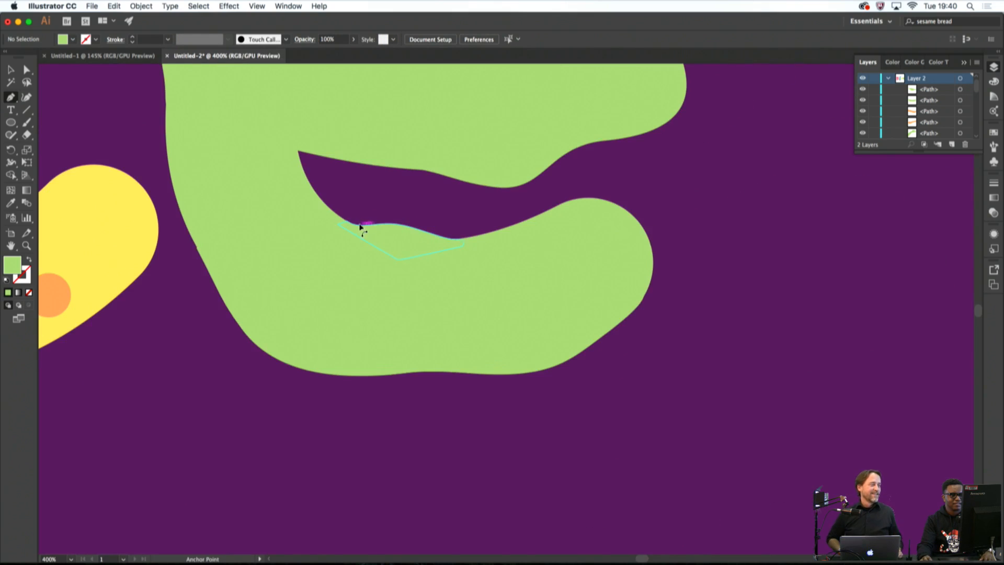
drag(450, 252, 657, 296)
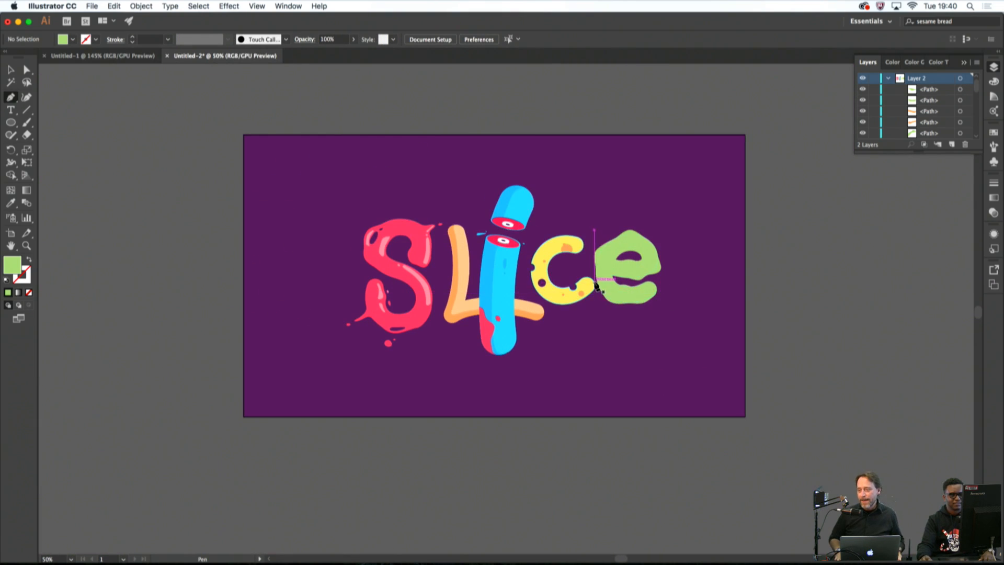
scroll(651, 312, down, 2)
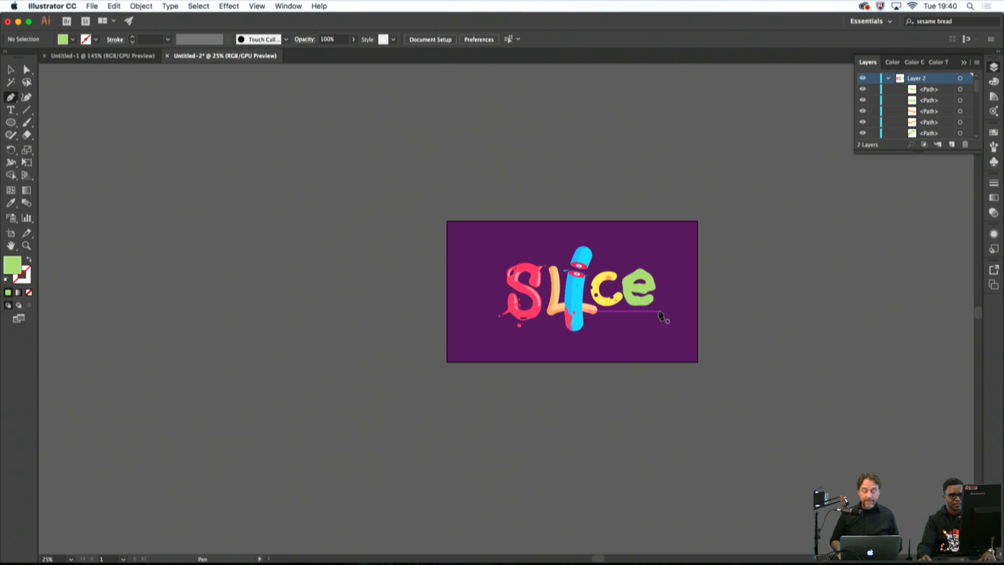
scroll(659, 314, down, 3)
scroll(503, 310, up, 6)
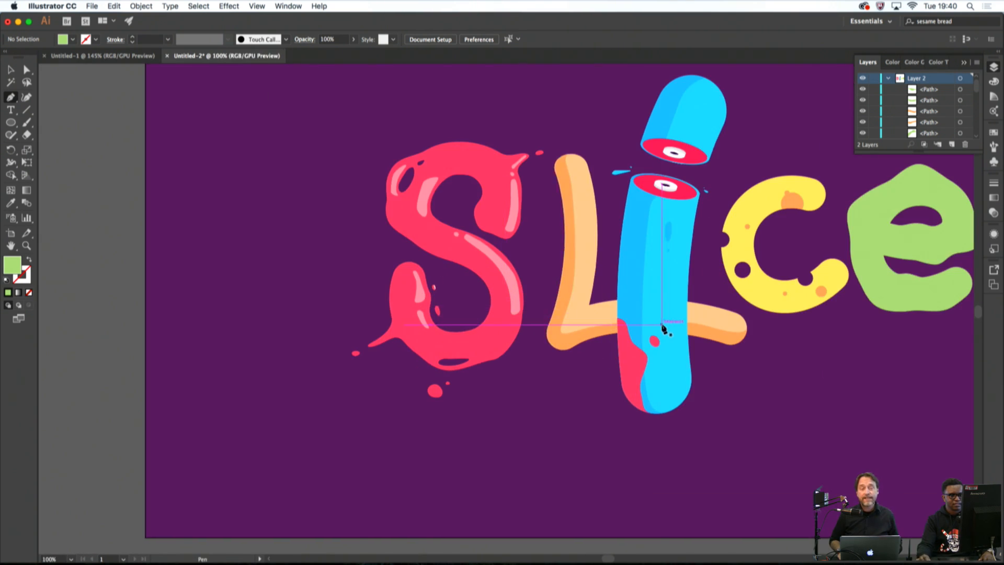
scroll(661, 329, up, 1)
scroll(567, 310, down, 2)
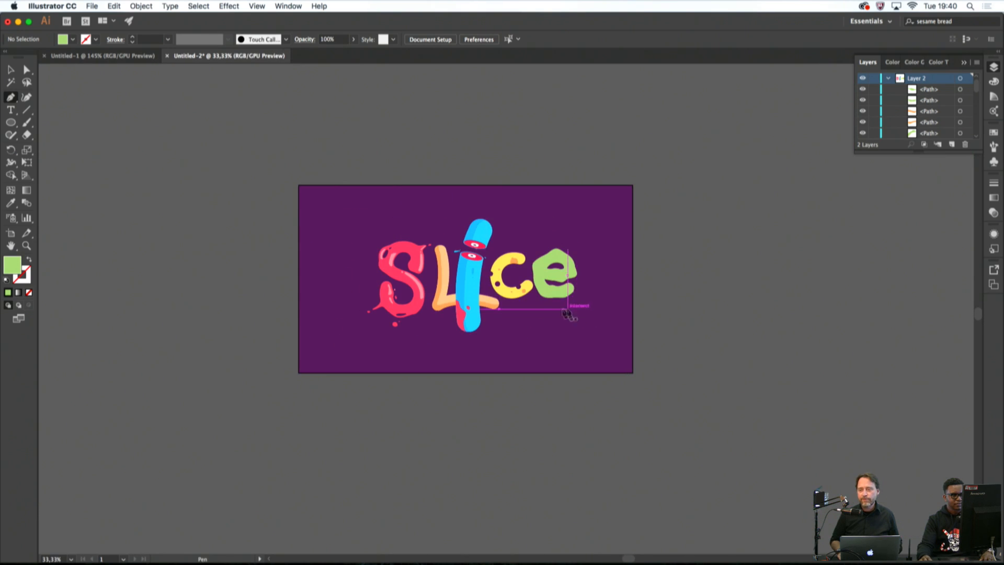
scroll(451, 304, up, 2)
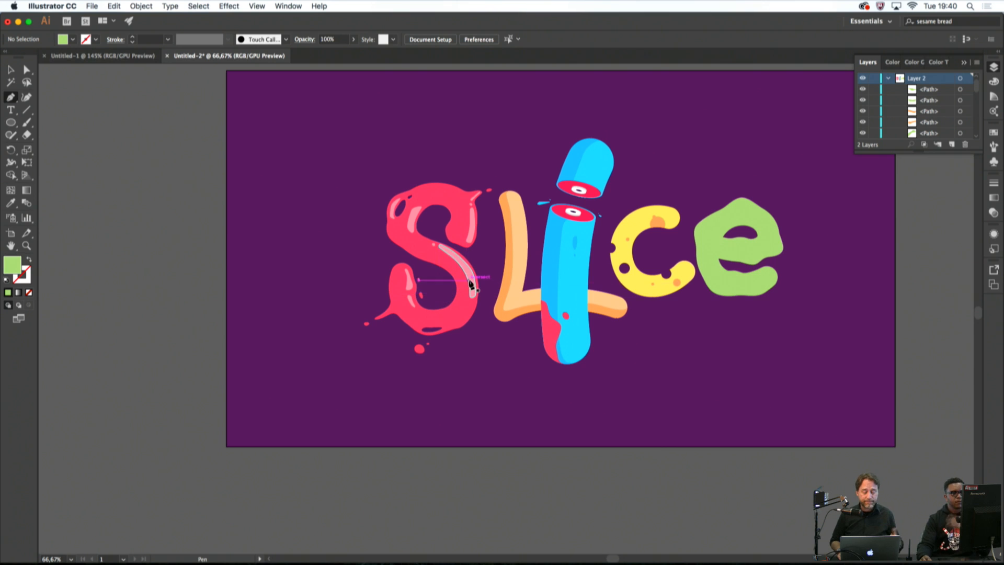
Delete every part of the letter L: both light orange body pieces, their darker shadow shapes and the rounded cap at the top
super+click(519, 279)
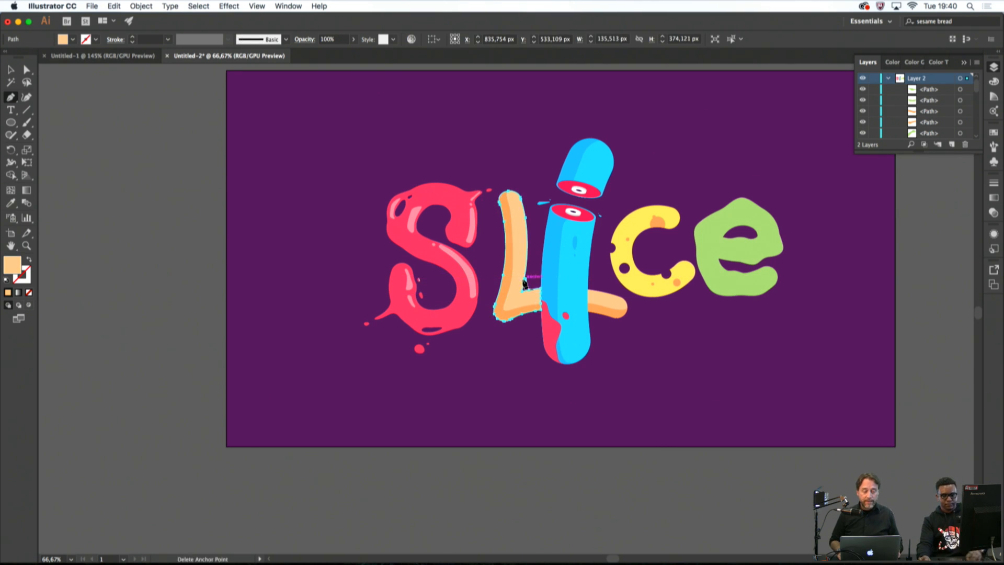
key(Delete)
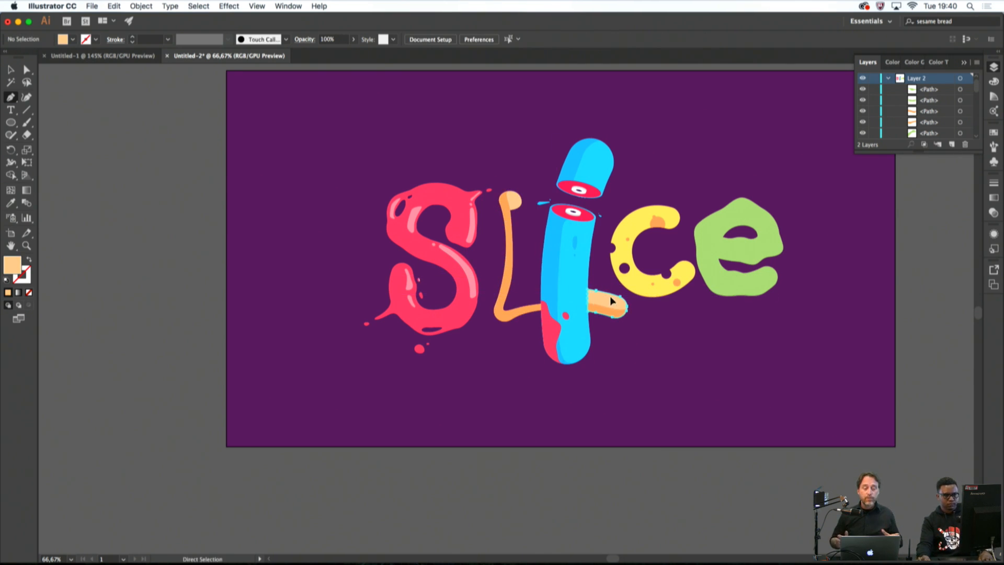
super+click(611, 297)
key(Delete)
drag(635, 324, 613, 311)
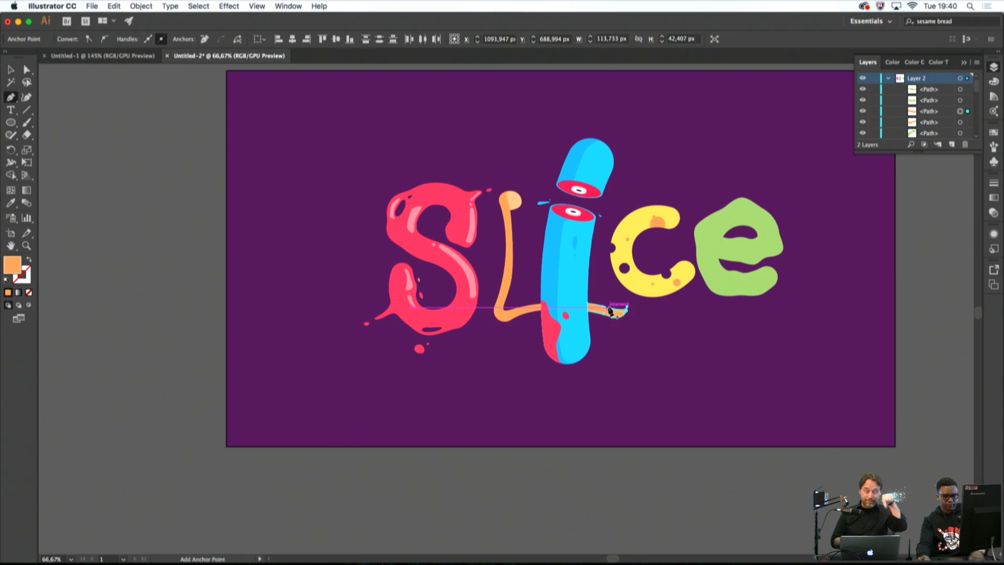
super+click(513, 331)
super+click(510, 195)
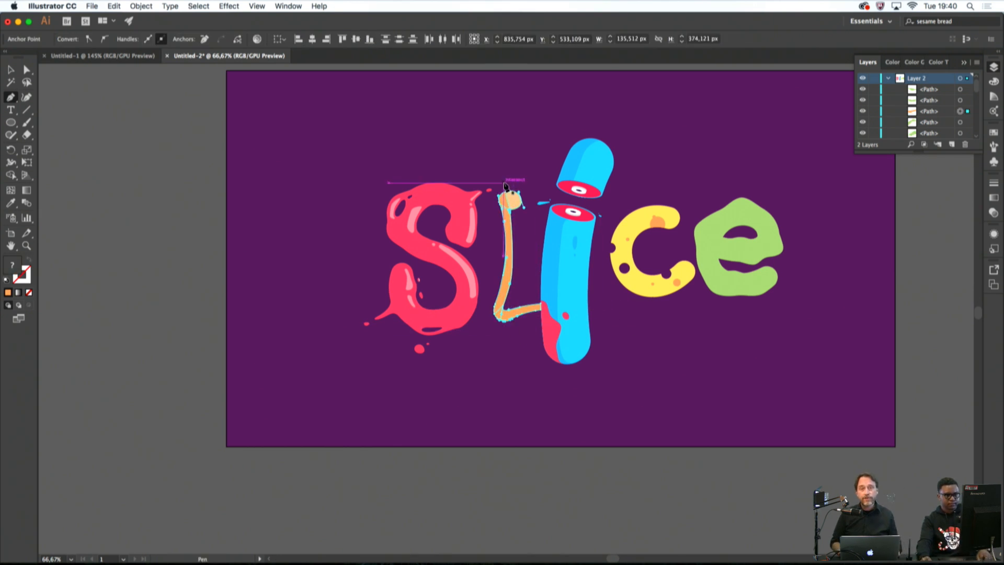
key(Delete)
scroll(515, 222, up, 2)
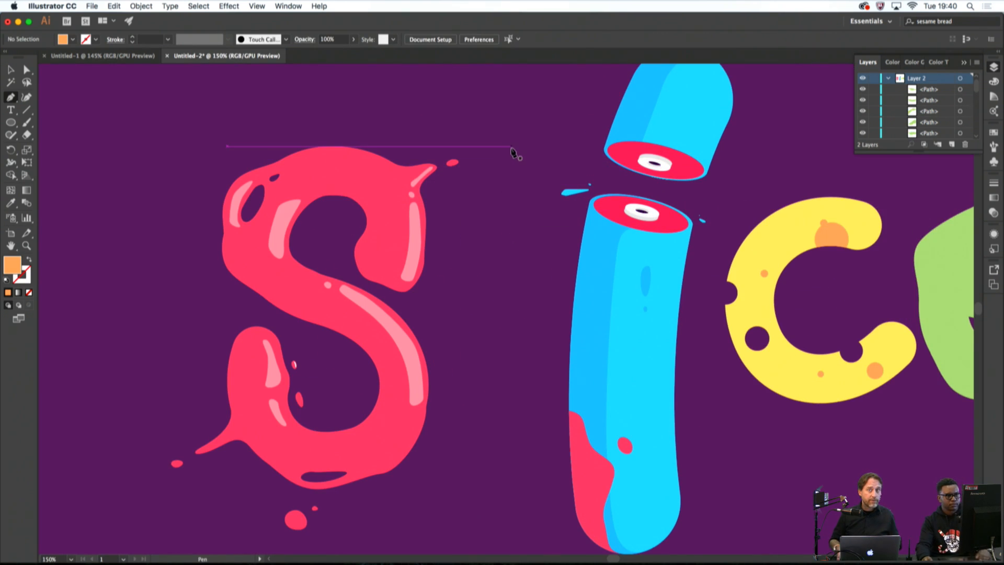
Draw a wavy orange stem for a new L between the S and the i with the Pen tool, about 64 by 446 px, notched on its right edge
drag(504, 150, 496, 222)
drag(492, 272, 492, 276)
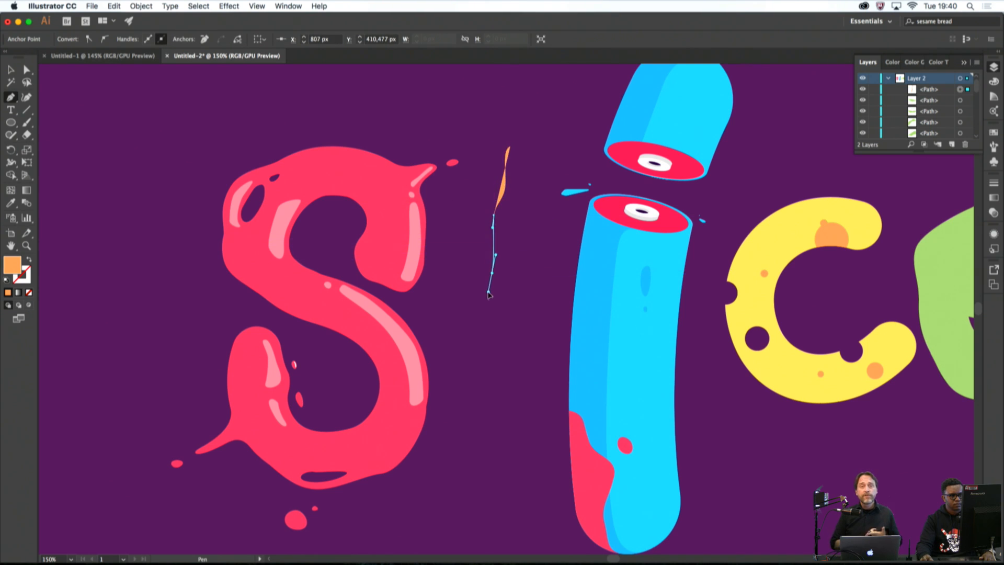
drag(483, 316, 481, 336)
drag(486, 386, 486, 402)
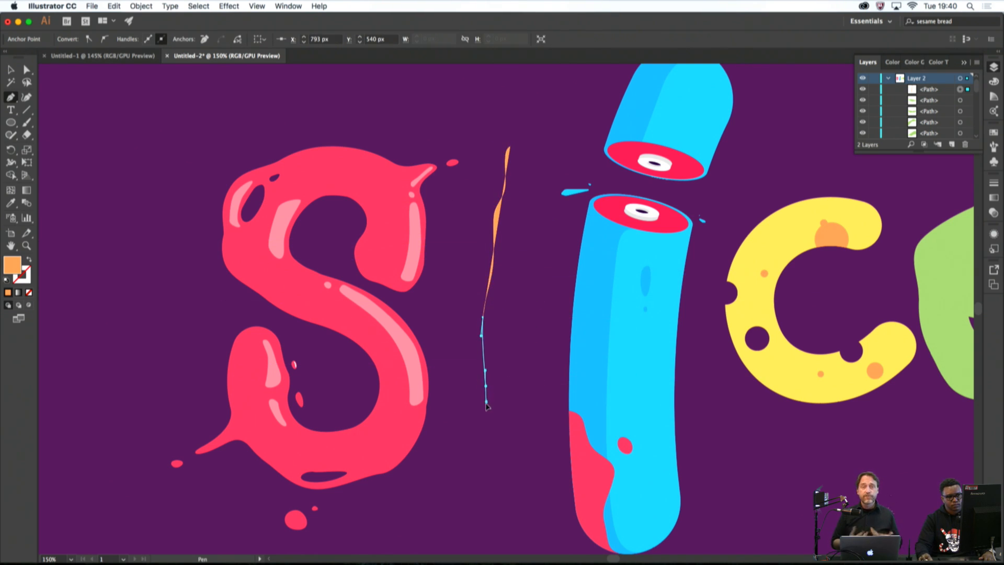
drag(477, 468, 521, 400)
drag(527, 339, 526, 252)
click(526, 328)
click(521, 333)
drag(526, 212, 513, 139)
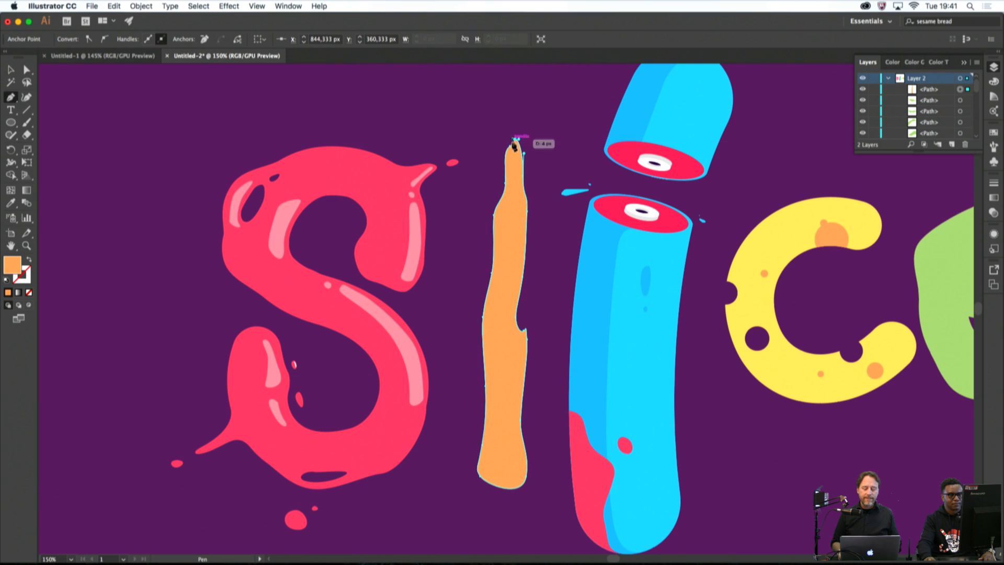
super+click(490, 131)
Recolor the new L stem's fill to white
scroll(496, 163, down, 3)
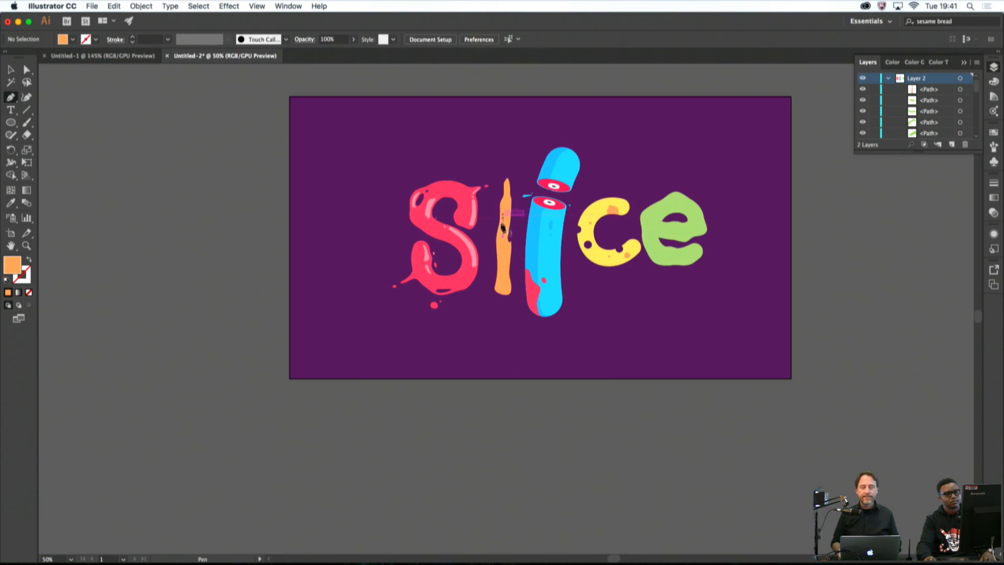
scroll(503, 274, up, 1)
super+click(504, 275)
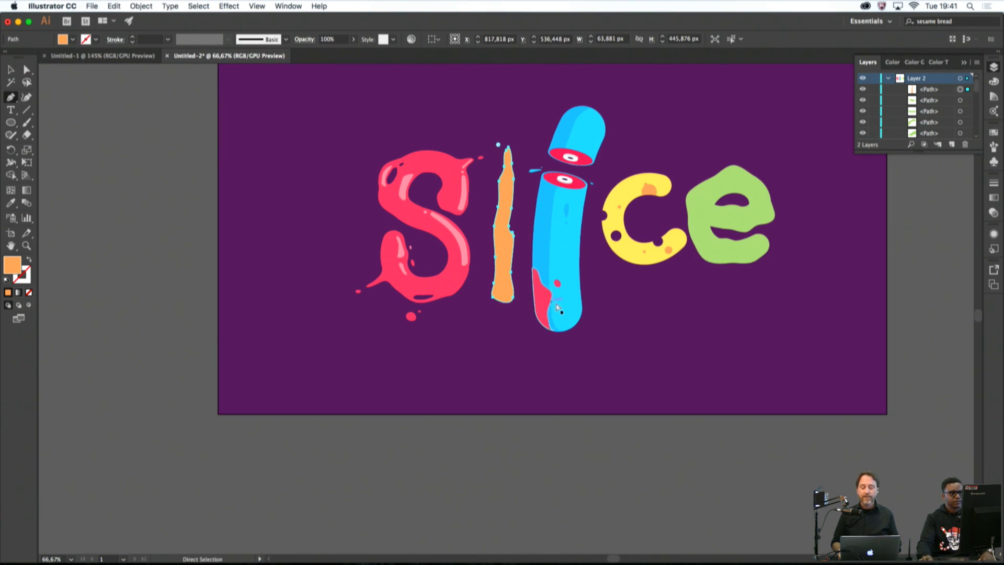
super+click(609, 310)
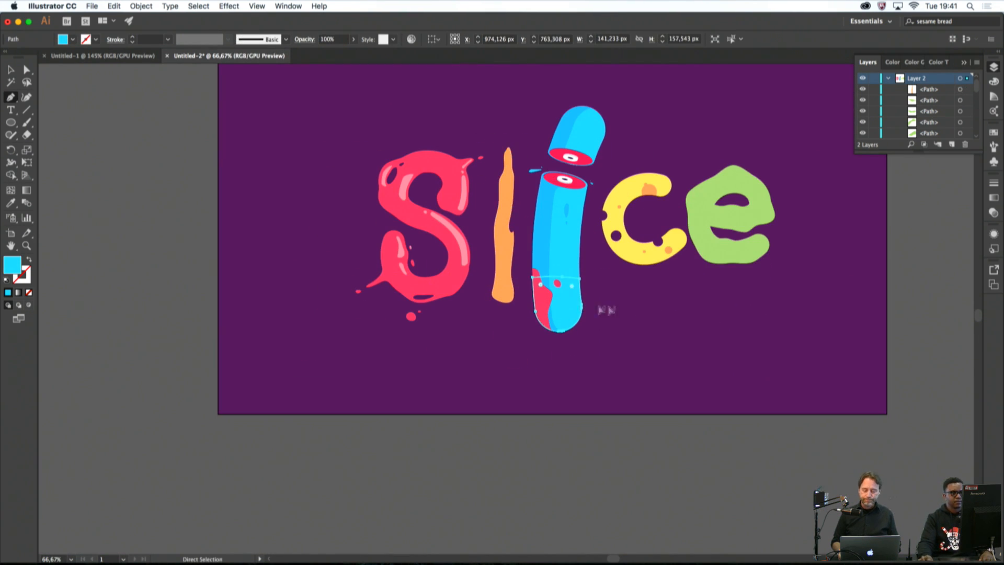
super+click(504, 269)
double_click(12, 265)
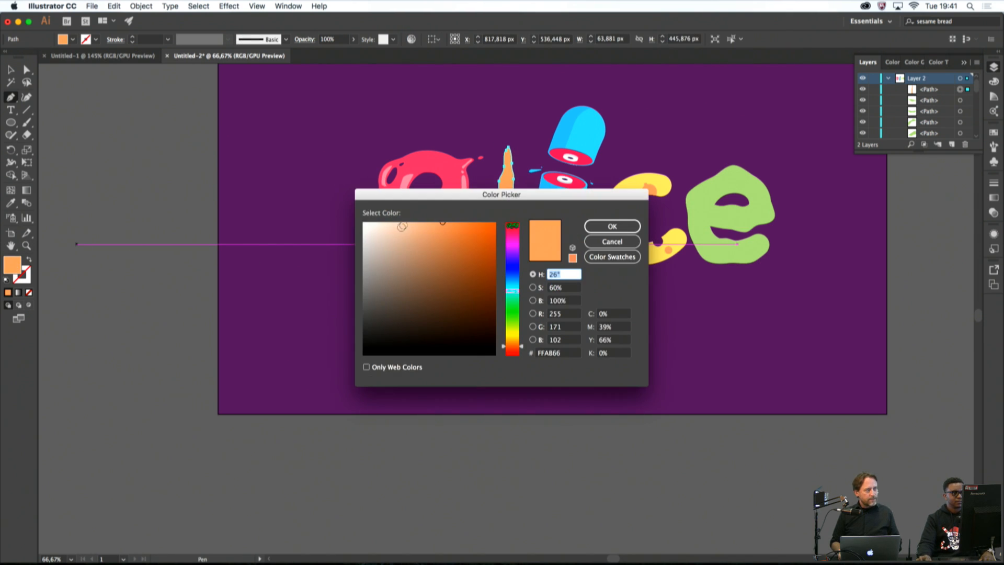
drag(372, 233, 353, 219)
click(611, 226)
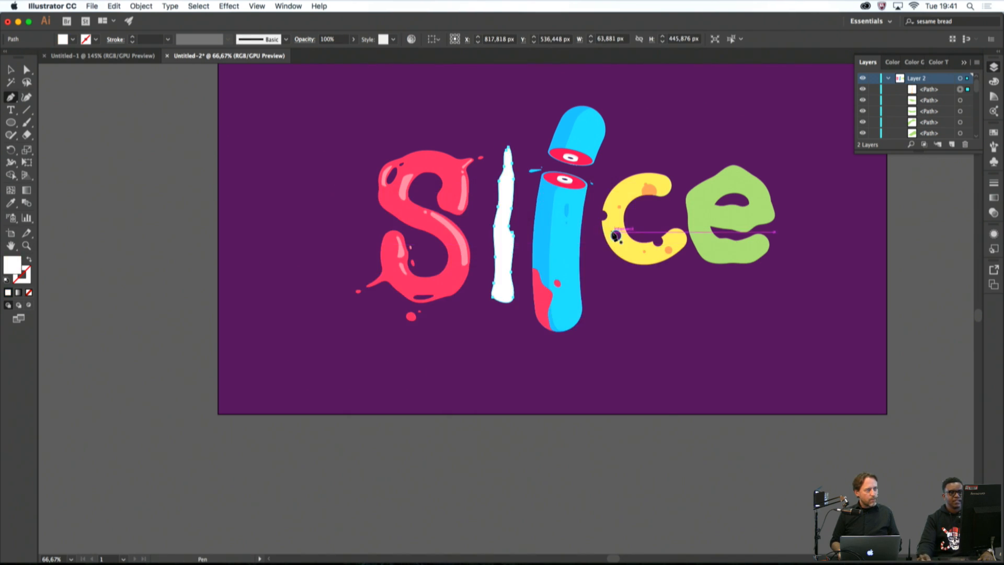
super+click(672, 352)
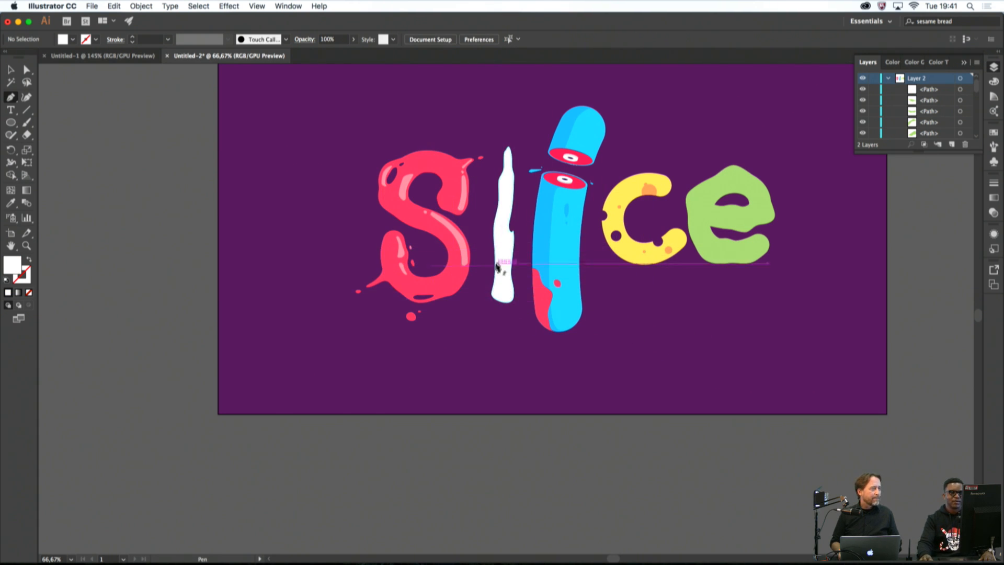
Draw a small white oval droplet with the Pen tool beside the notch on the L stem's right edge
scroll(518, 219, up, 6)
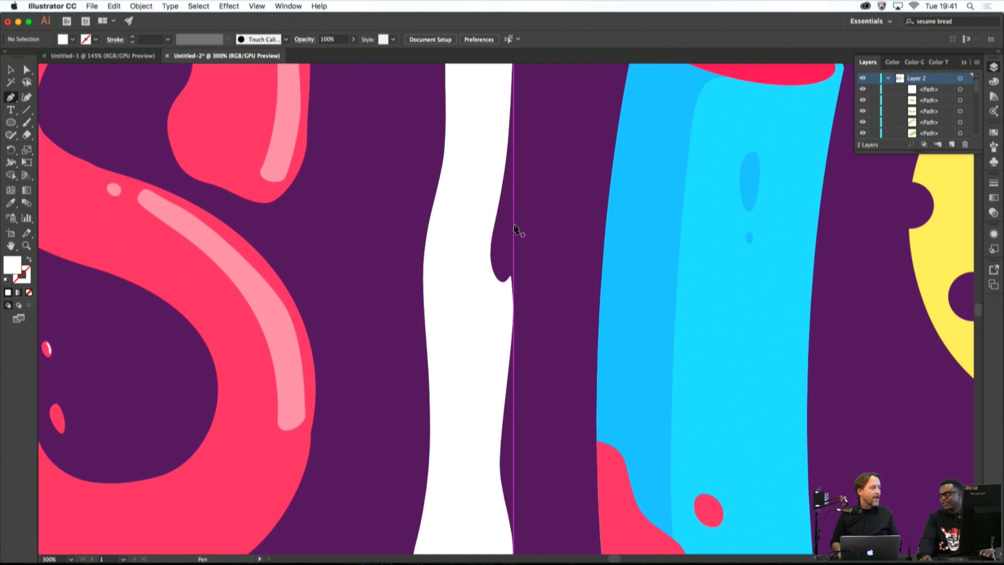
scroll(517, 239, up, 1)
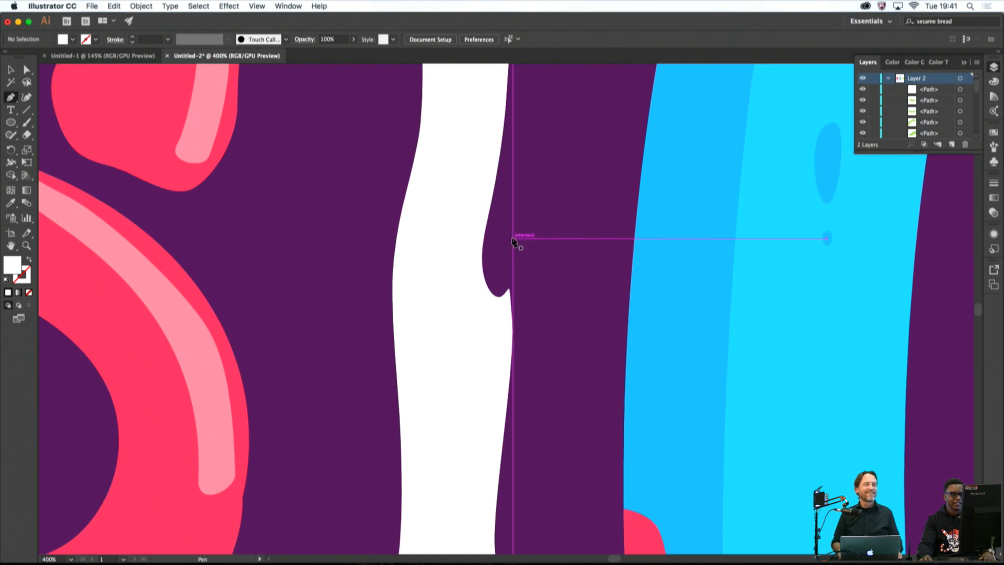
drag(510, 236, 514, 261)
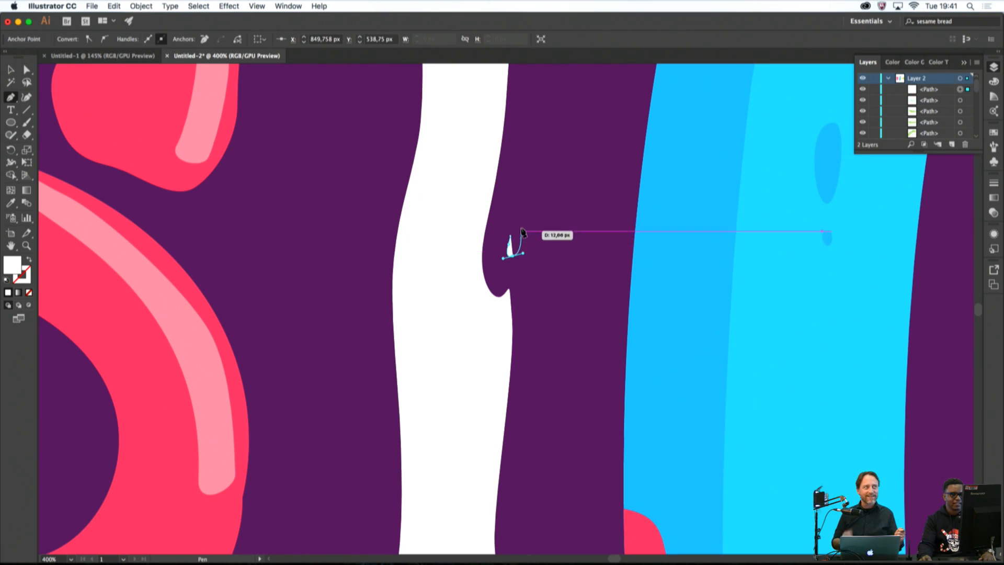
drag(522, 226, 509, 242)
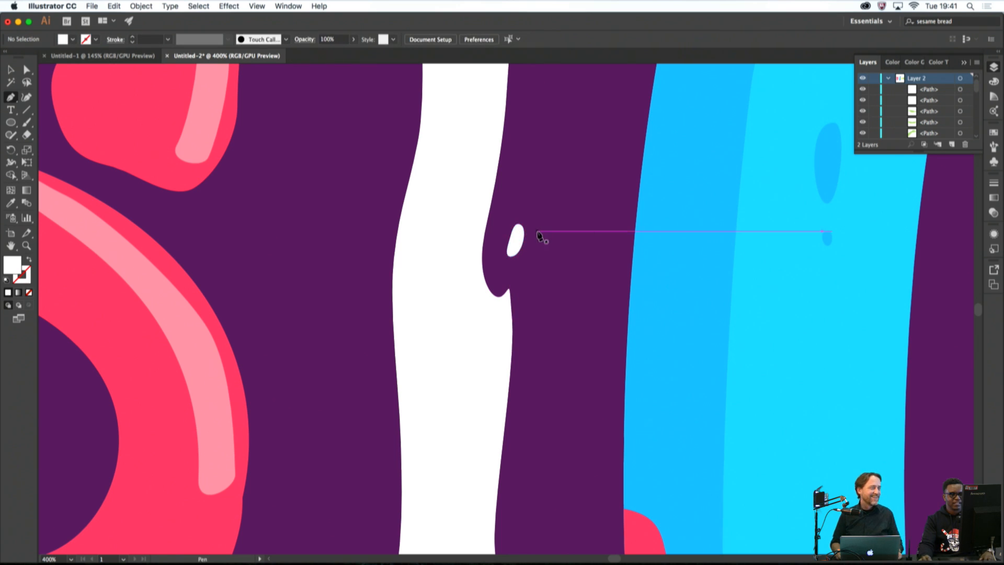
Draw a small white droplet with the Pen tool left of the L stem's upper part, where the stem widens
scroll(538, 235, down, 6)
scroll(529, 176, up, 5)
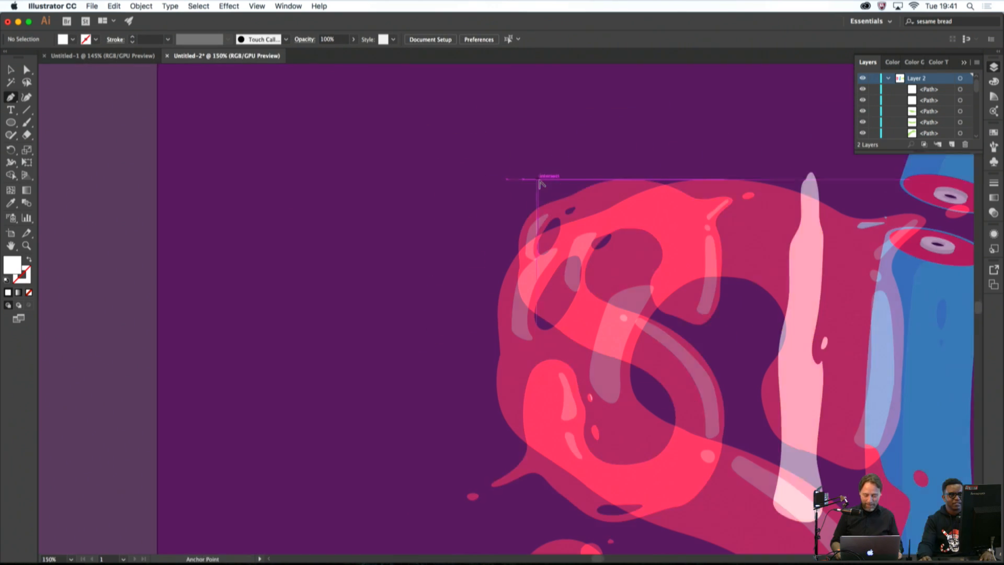
scroll(788, 280, right, 5)
scroll(759, 212, up, 3)
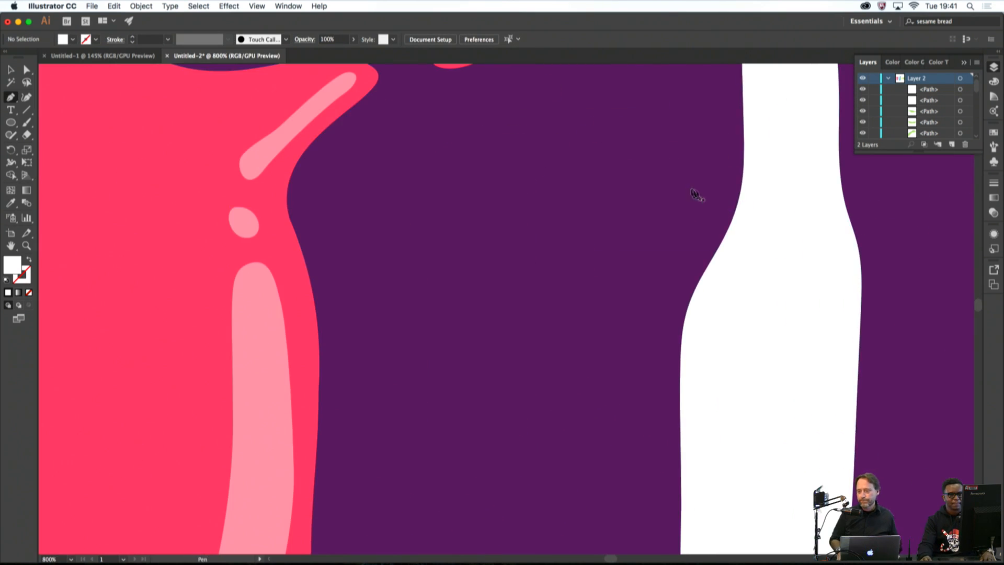
mouse_move(693, 195)
mouse_down()
mouse_move(686, 209)
mouse_move(714, 233)
mouse_move(688, 201)
mouse_up()
super+click(672, 200)
scroll(680, 201, down, 8)
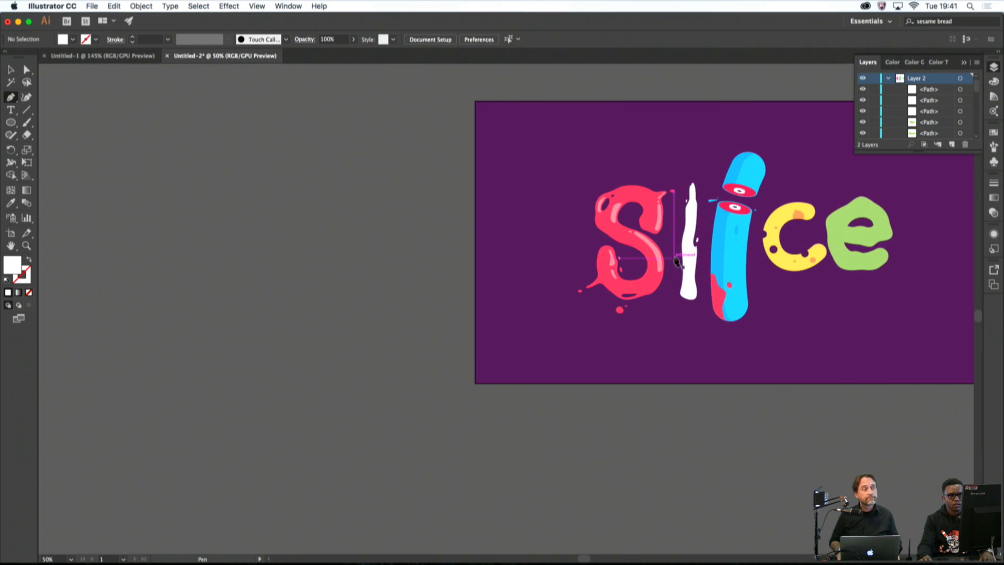
Draw two tiny white droplets with the Pen tool left of the middle of the L stem, one below the other
scroll(677, 261, up, 8)
mouse_move(717, 291)
mouse_down()
mouse_move(719, 312)
mouse_move(720, 298)
mouse_up()
click(717, 291)
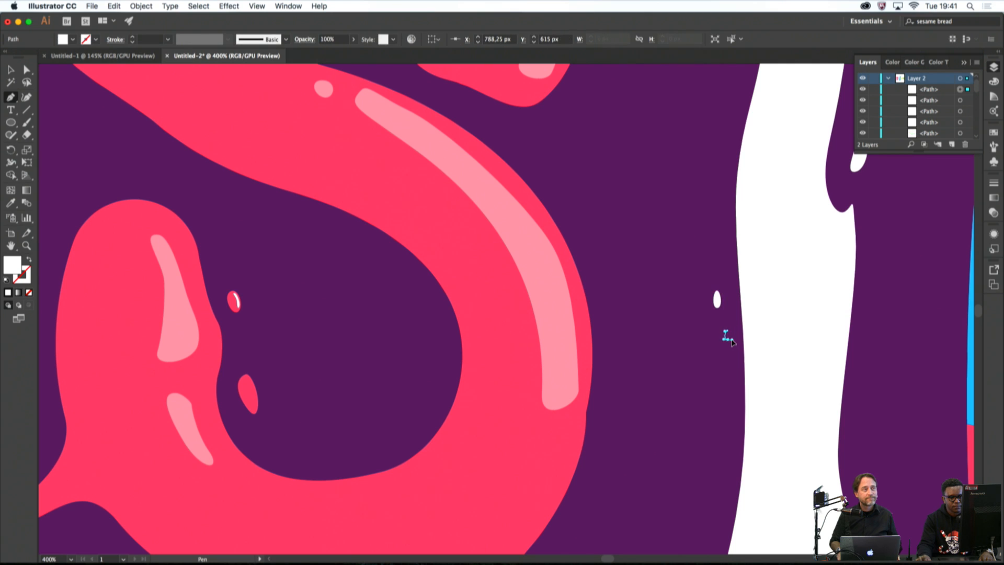
drag(726, 336, 728, 335)
scroll(707, 334, down, 8)
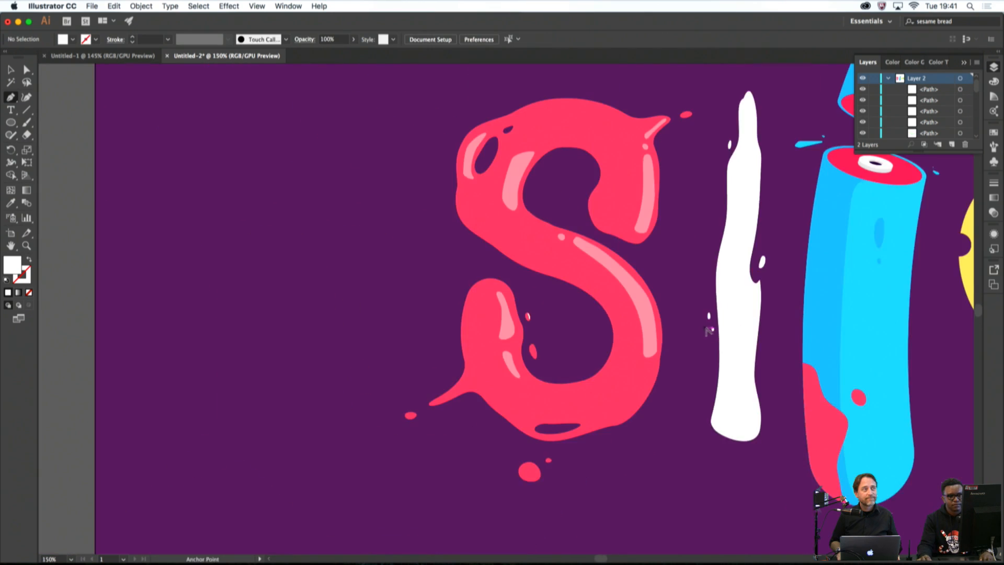
Draw a tiny white oval droplet with the Pen tool just right of the L stem near its base
scroll(720, 366, up, 9)
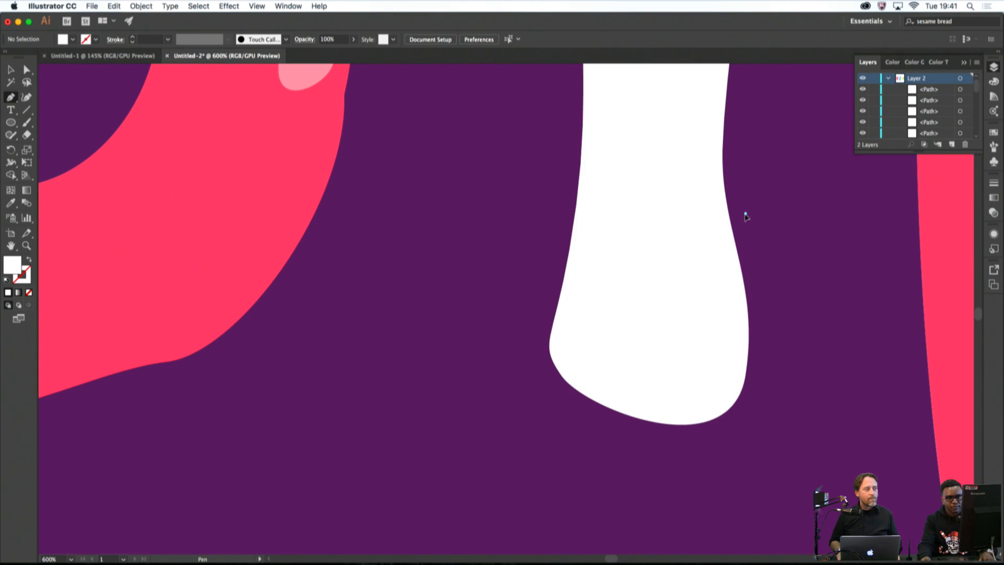
drag(745, 216, 750, 227)
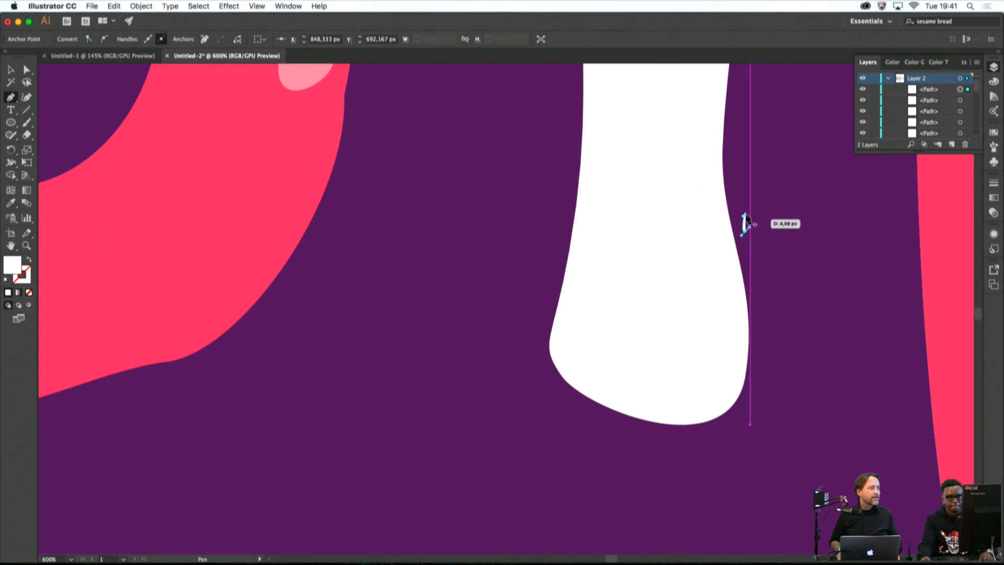
click(745, 214)
super+click(772, 224)
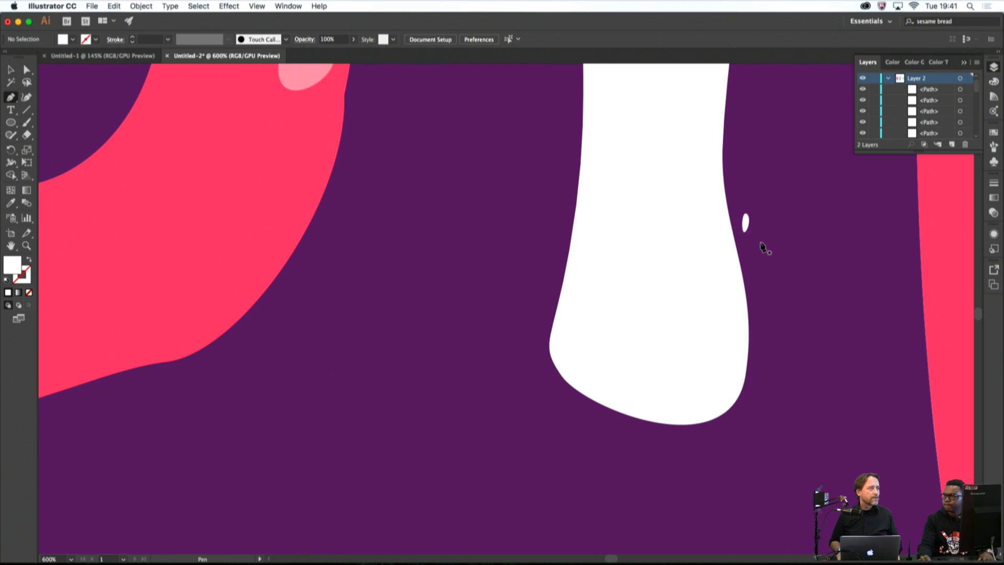
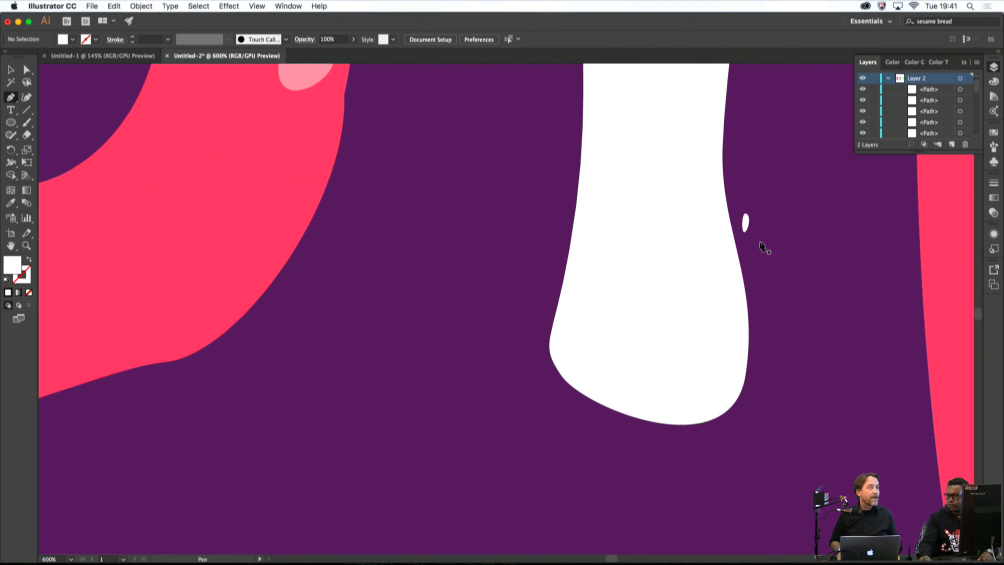
Draw three white splatter drops of different sizes with the Pen tool at the lower left of the L stem's base
scroll(669, 286, down, 10)
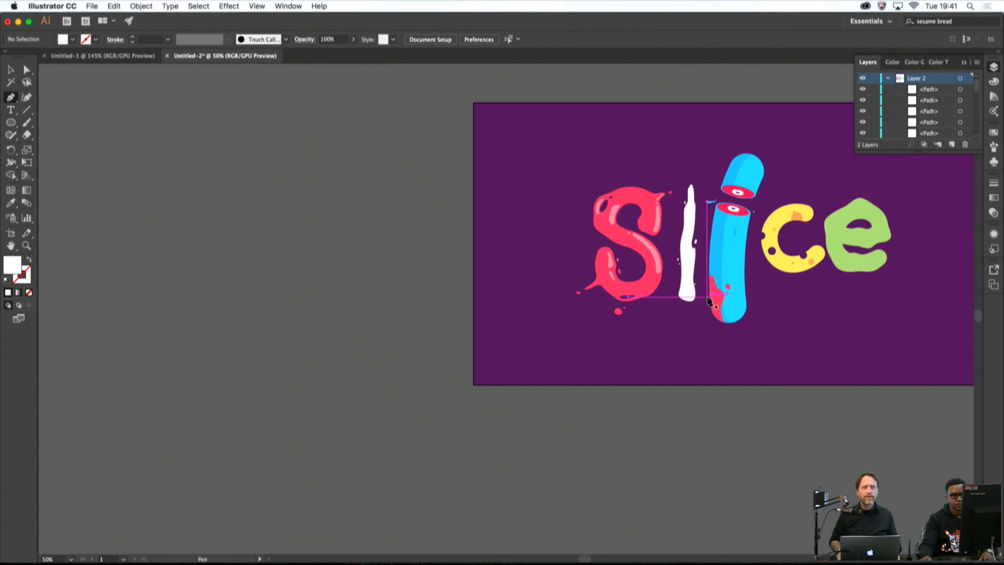
scroll(722, 287, up, 5)
mouse_move(645, 368)
mouse_down()
mouse_move(636, 367)
mouse_move(648, 387)
mouse_move(637, 364)
mouse_move(627, 375)
mouse_move(639, 375)
mouse_move(629, 371)
mouse_up()
scroll(657, 389, up, 4)
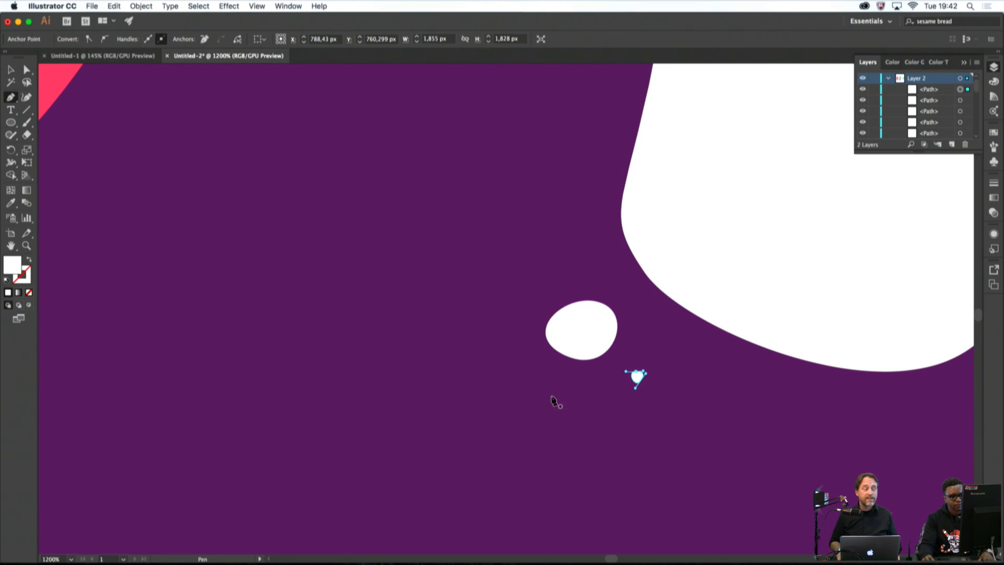
drag(511, 394, 504, 398)
drag(576, 426, 587, 399)
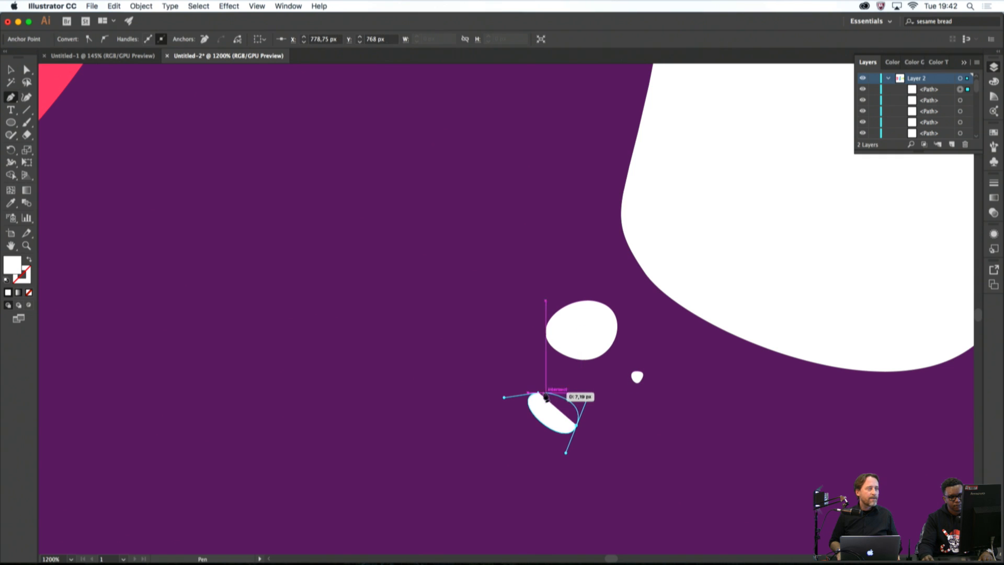
drag(526, 396, 521, 396)
super+click(627, 419)
scroll(648, 419, down, 10)
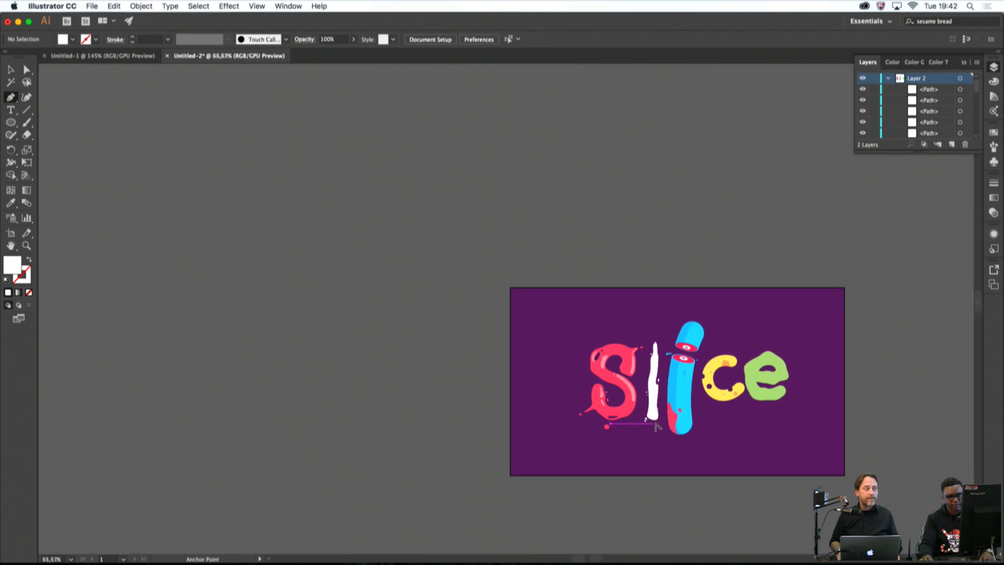
Start the L's white foot with the Pen tool, tracing a wavy lower edge from the stem's base across the i to a pointed end
drag(670, 420, 554, 305)
scroll(552, 306, up, 6)
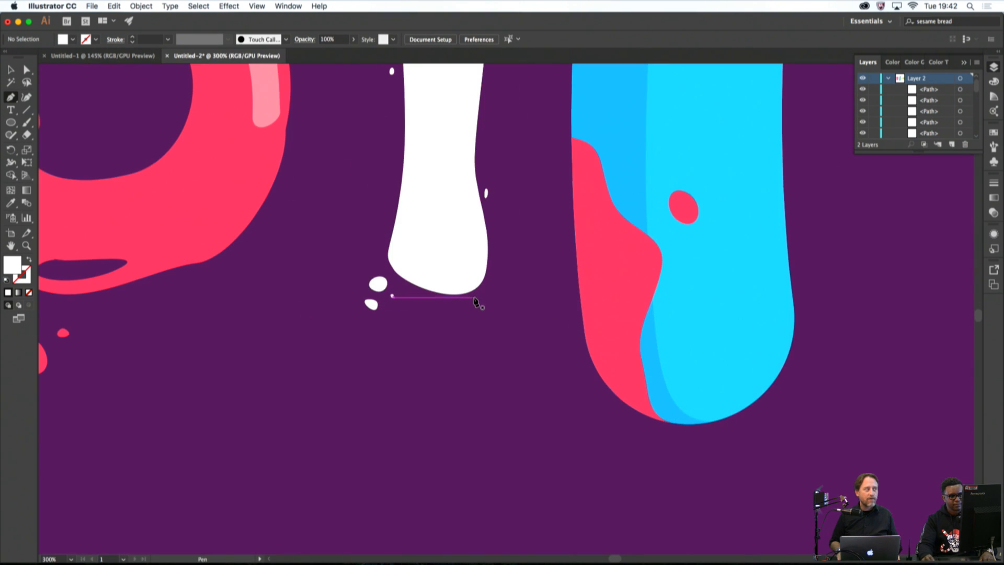
click(423, 290)
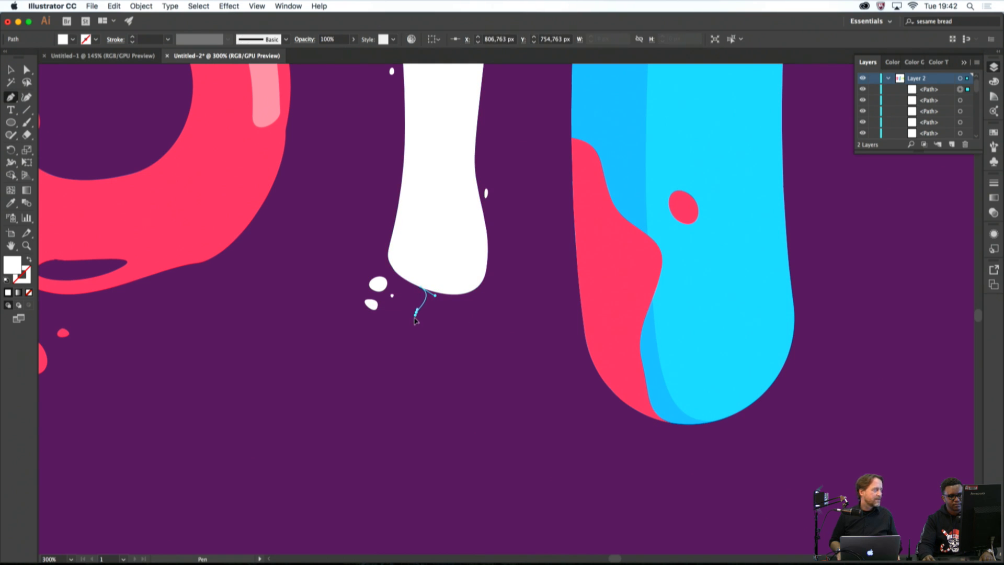
drag(414, 313, 496, 323)
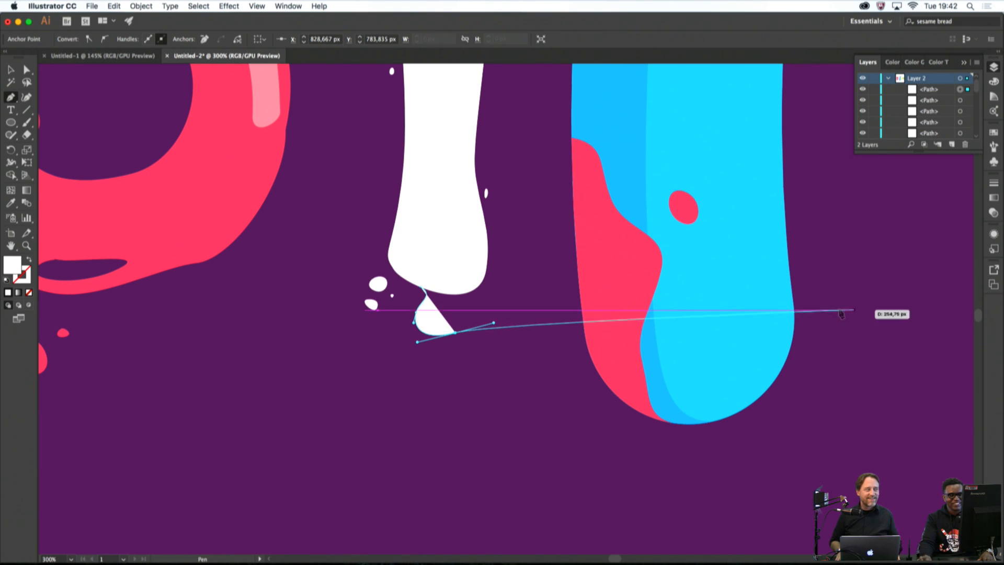
click(559, 324)
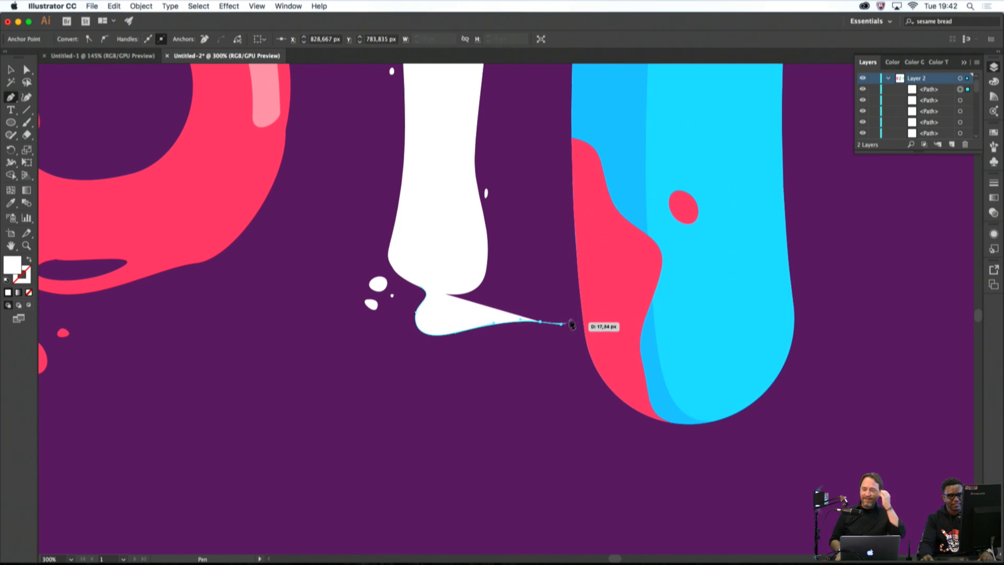
click(621, 320)
click(685, 318)
scroll(686, 324, right, 5)
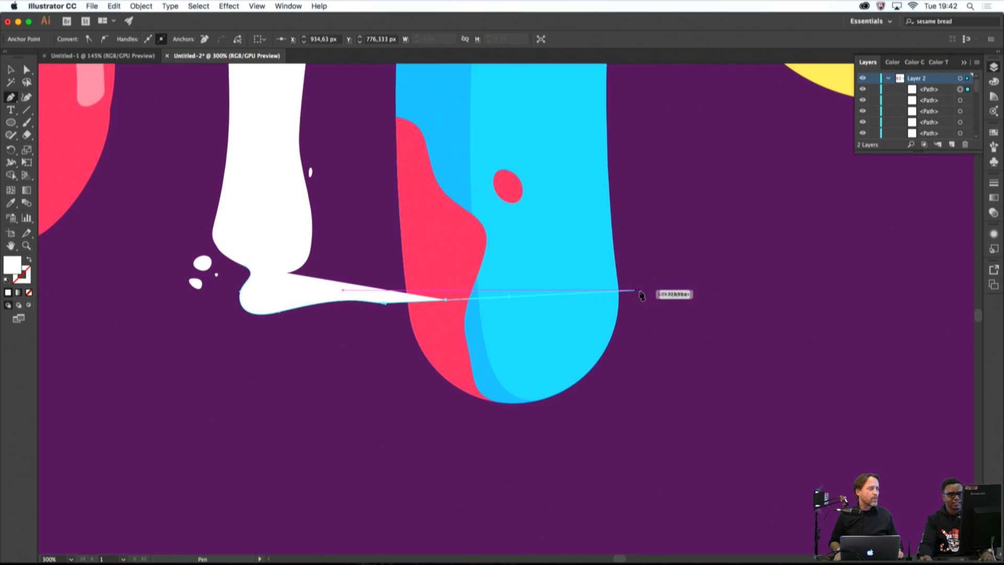
drag(681, 288, 800, 297)
drag(884, 306, 780, 272)
Trace the foot's wavy upper edge from the pointed end back into the L stem and close the shape
click(712, 266)
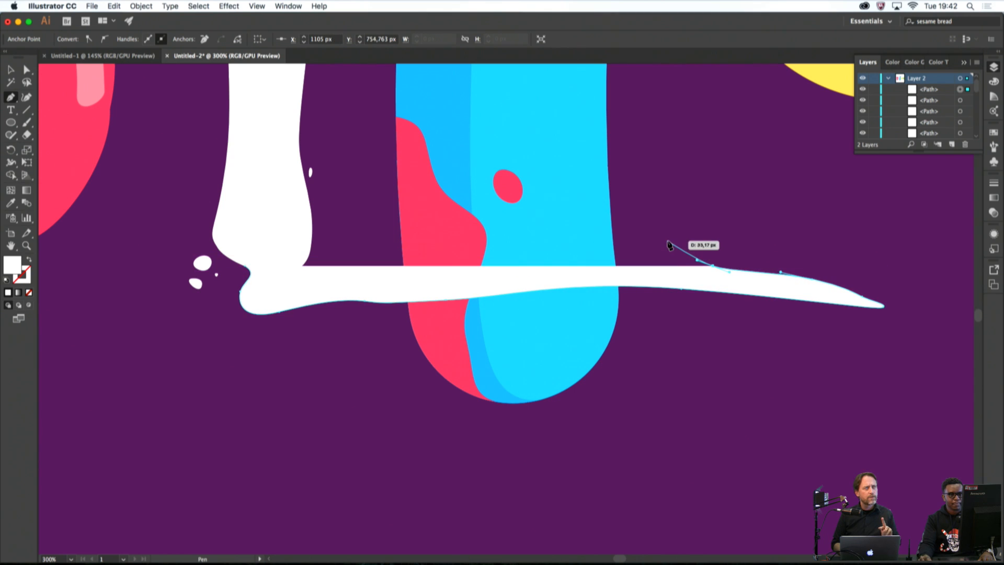
drag(653, 238, 612, 234)
drag(507, 239, 464, 244)
drag(370, 235, 335, 232)
click(285, 227)
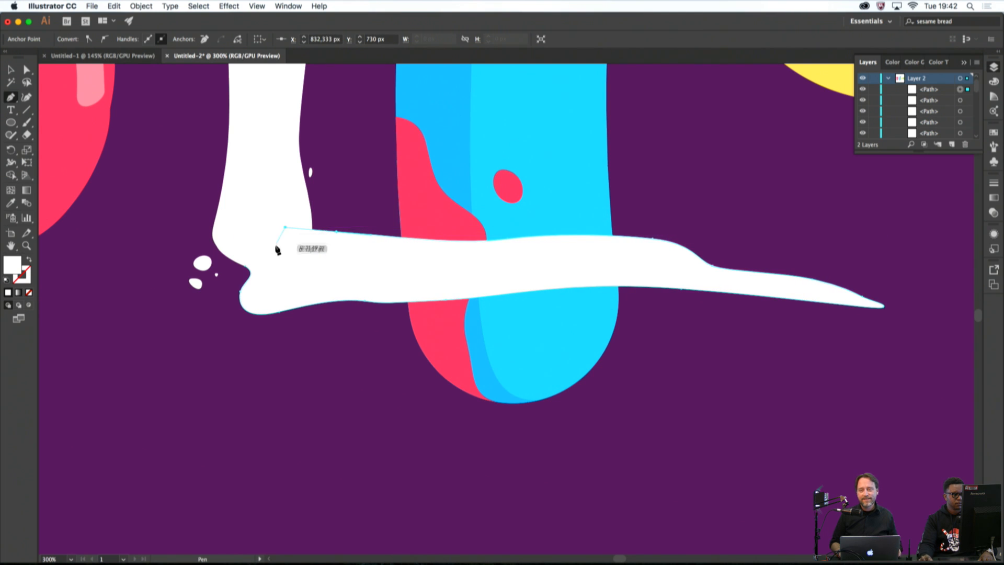
click(244, 266)
super+click(221, 298)
scroll(222, 298, down, 7)
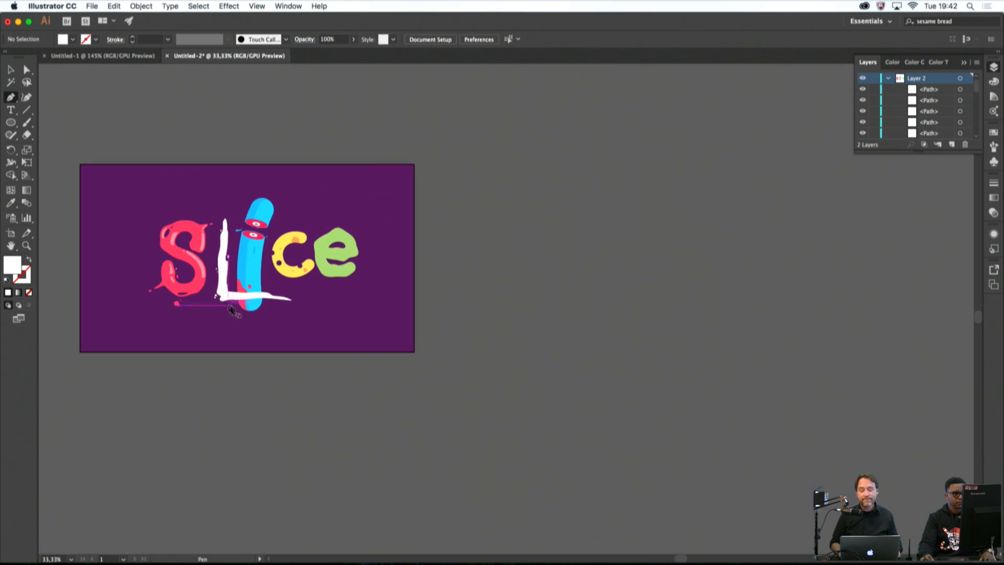
scroll(233, 303, up, 5)
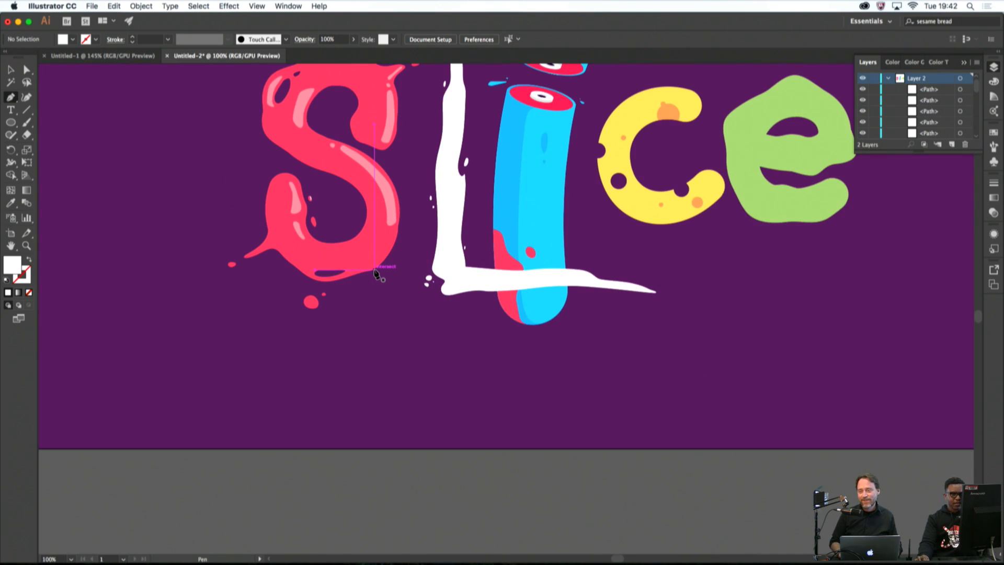
Fill the notch at the L's lower-left corner with a white Pen tool patch joining the stem and the foot
scroll(429, 283, up, 8)
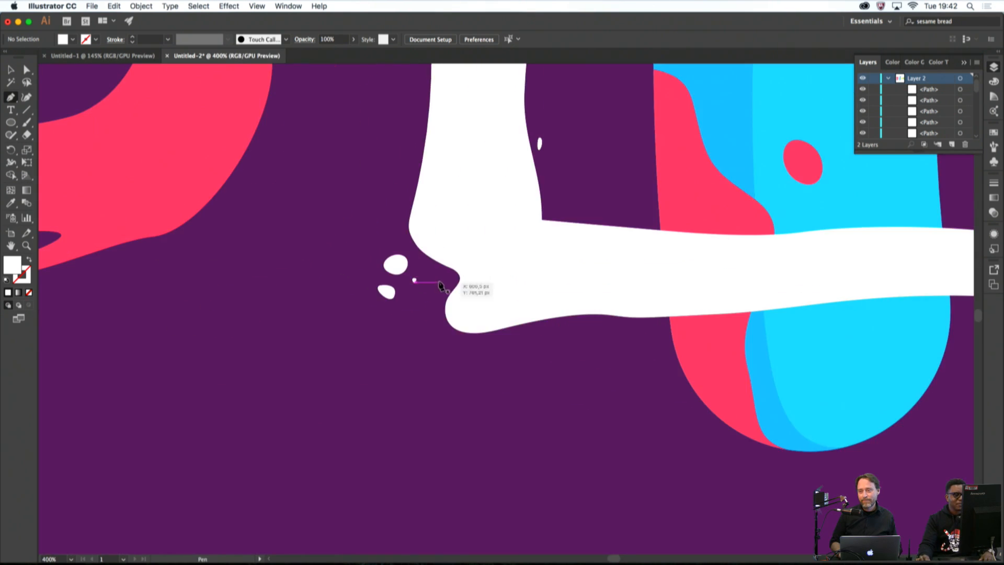
drag(412, 180, 445, 215)
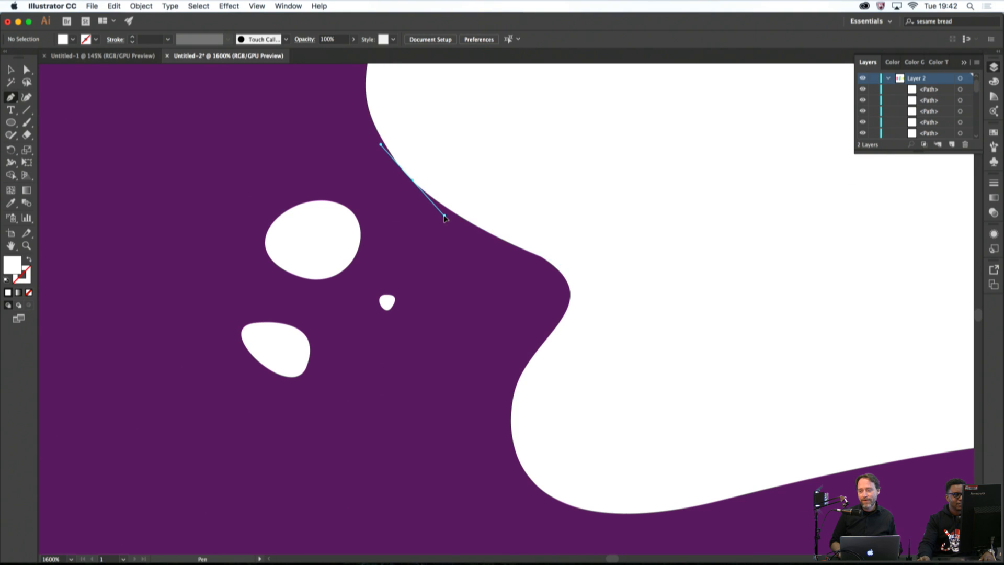
drag(470, 294, 463, 329)
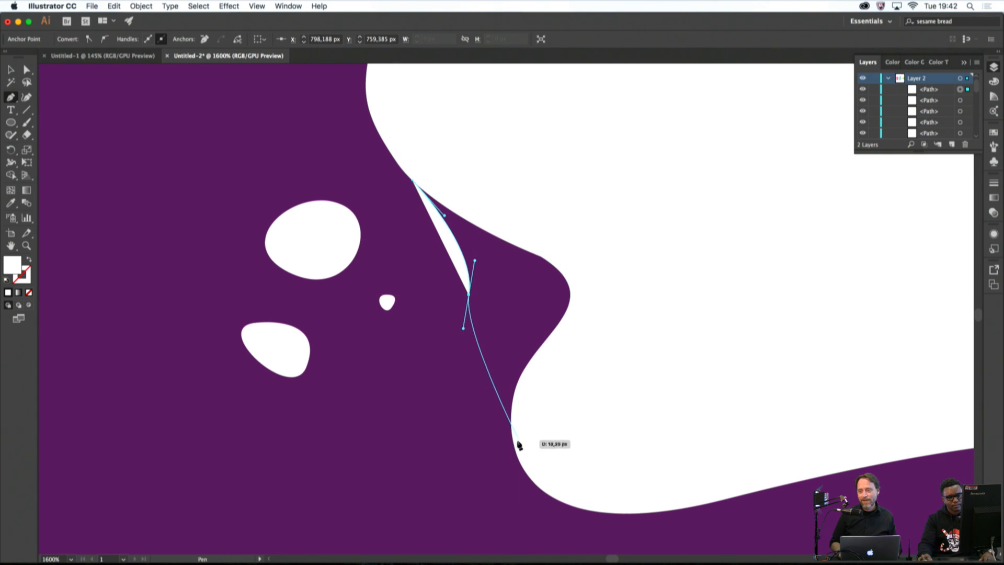
drag(514, 447, 544, 491)
click(574, 434)
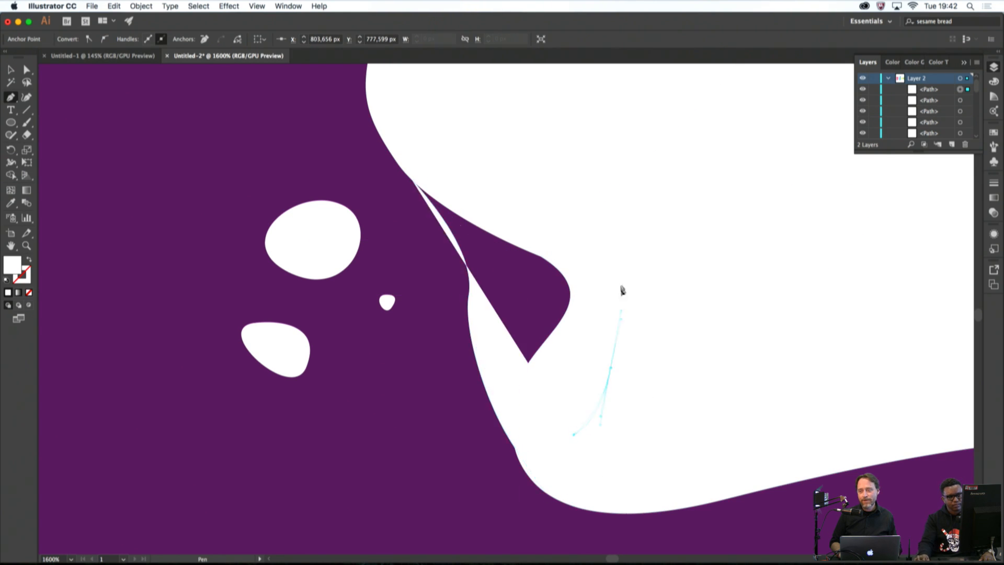
click(620, 285)
click(503, 179)
click(412, 182)
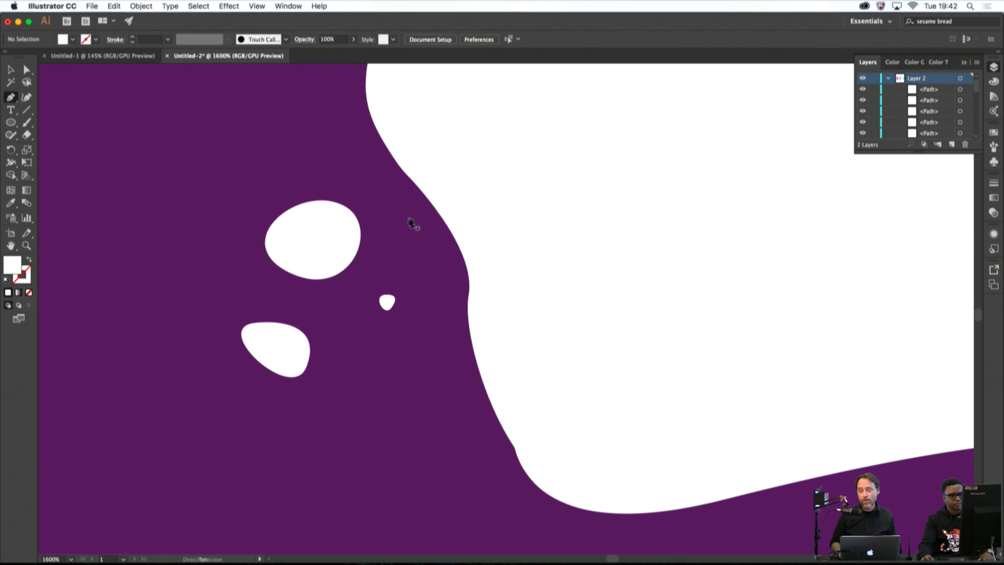
Draw a long, tapered white sliver and a small oval droplet with the Pen tool above the foot, right of the i
scroll(410, 222, down, 10)
scroll(429, 244, up, 3)
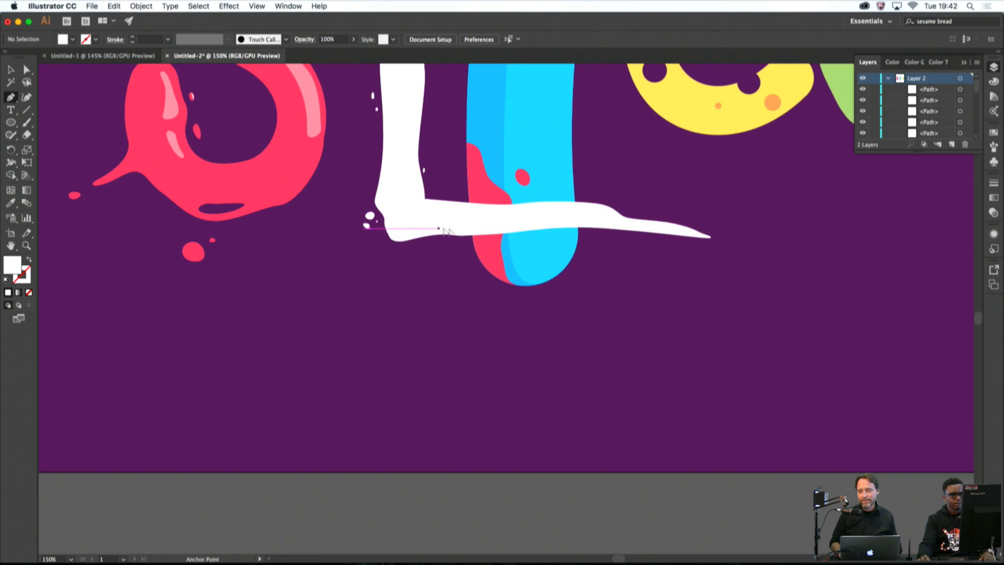
scroll(648, 212, up, 2)
scroll(497, 180, up, 6)
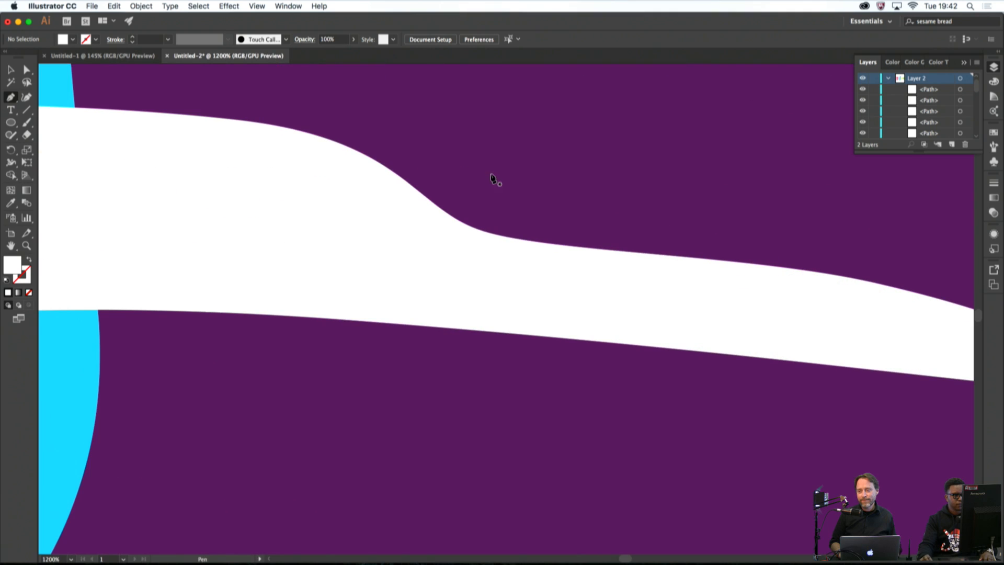
click(575, 204)
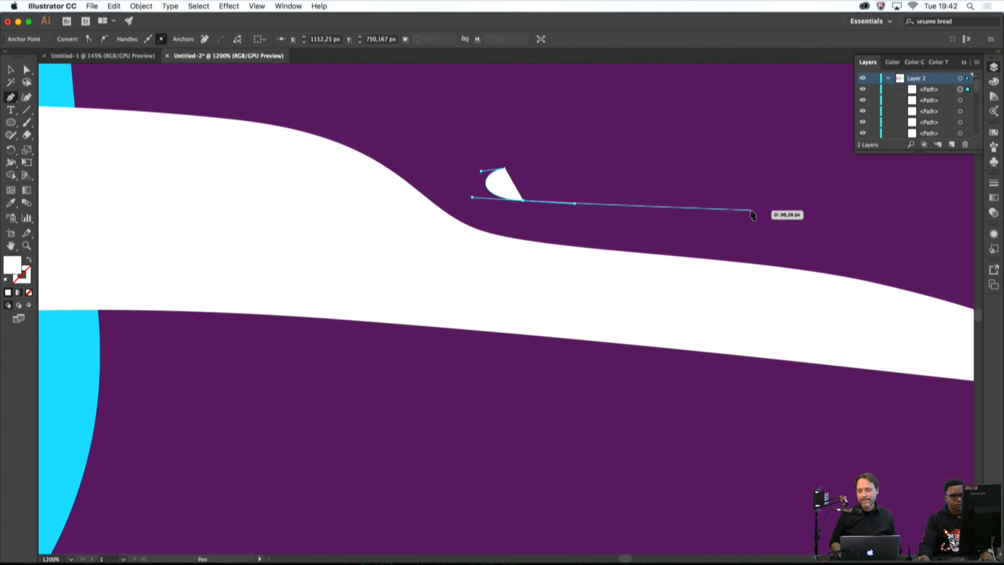
drag(750, 210, 764, 204)
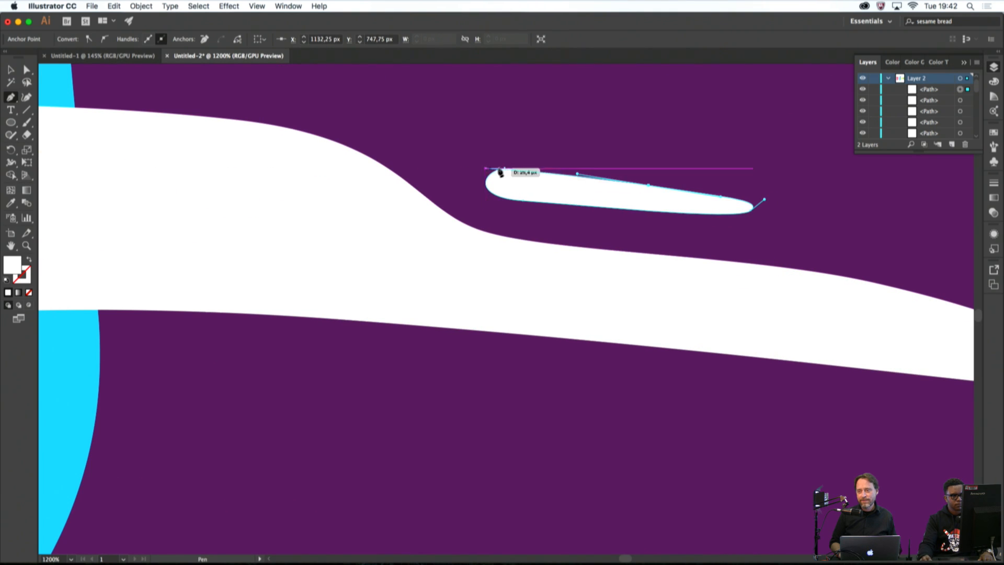
drag(504, 168, 496, 172)
drag(424, 155, 417, 164)
click(423, 155)
super+click(614, 213)
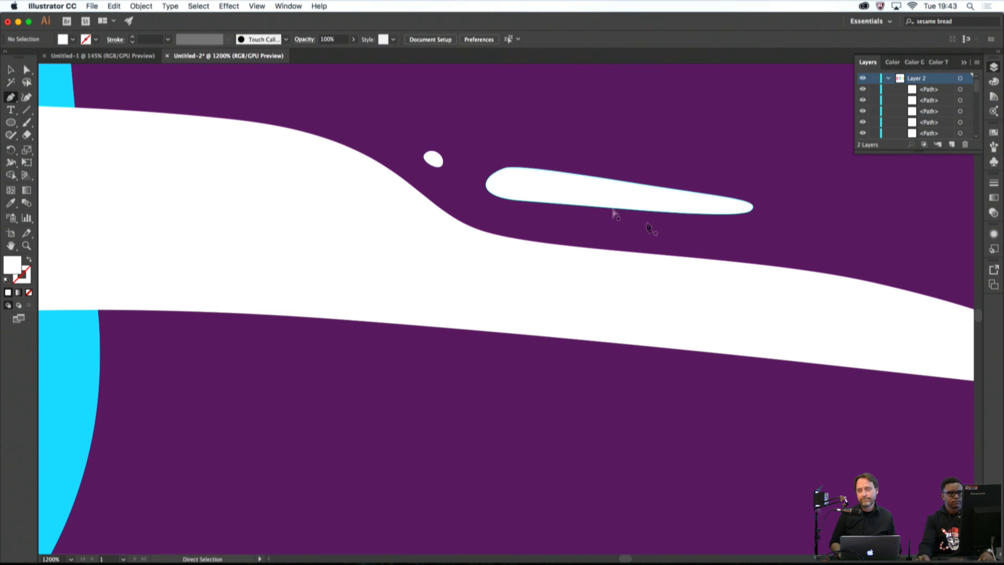
Draw a tiny white droplet with the Pen tool just beyond the sliver's tapered end
scroll(671, 247, down, 10)
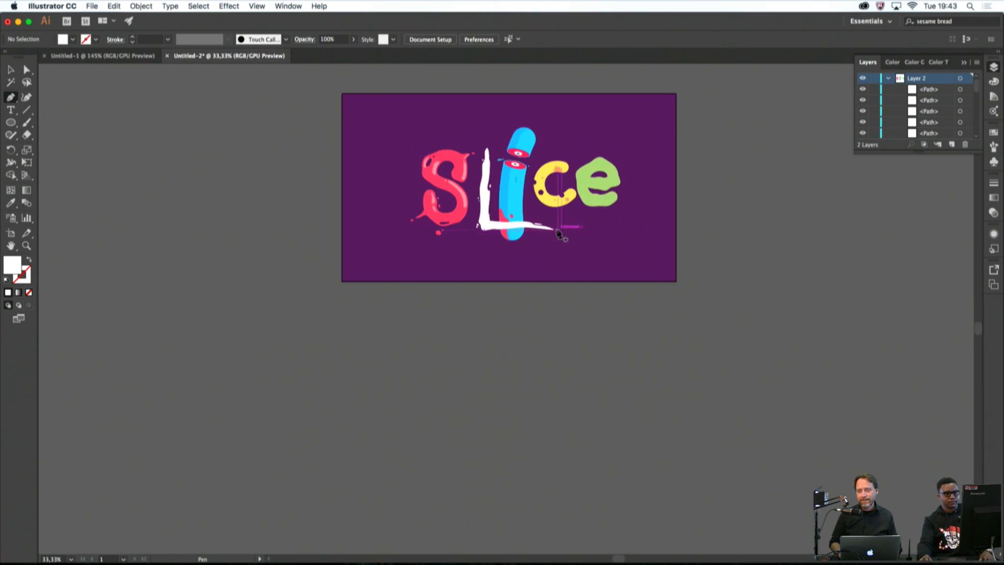
scroll(696, 253, up, 10)
drag(481, 206, 487, 207)
super+click(514, 205)
scroll(514, 205, down, 8)
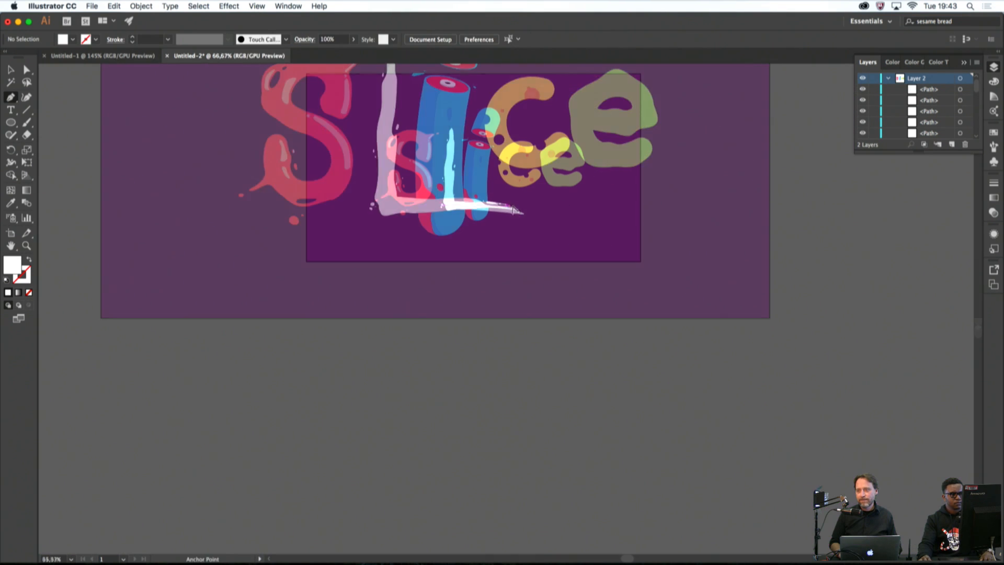
scroll(511, 222, up, 5)
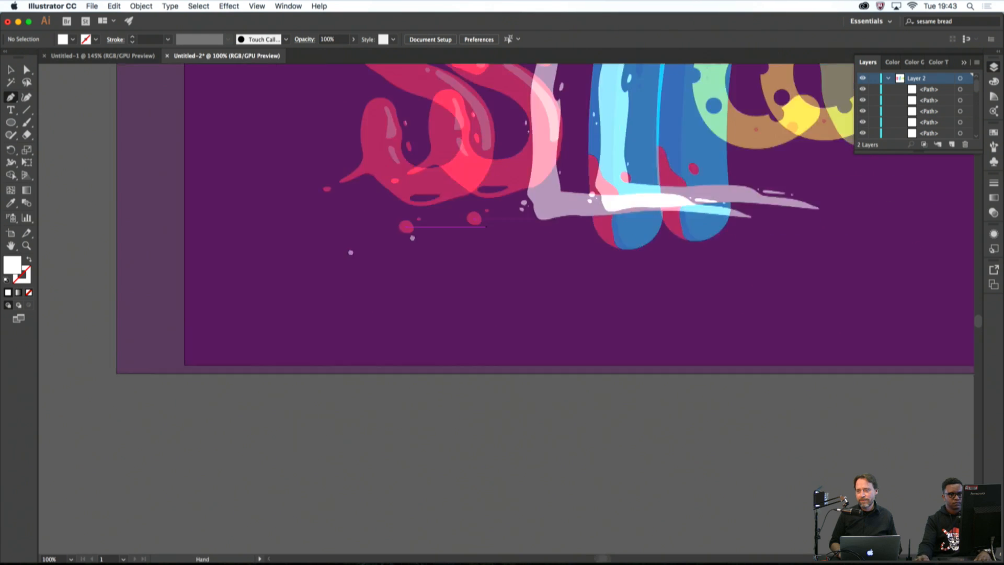
scroll(330, 282, down, 4)
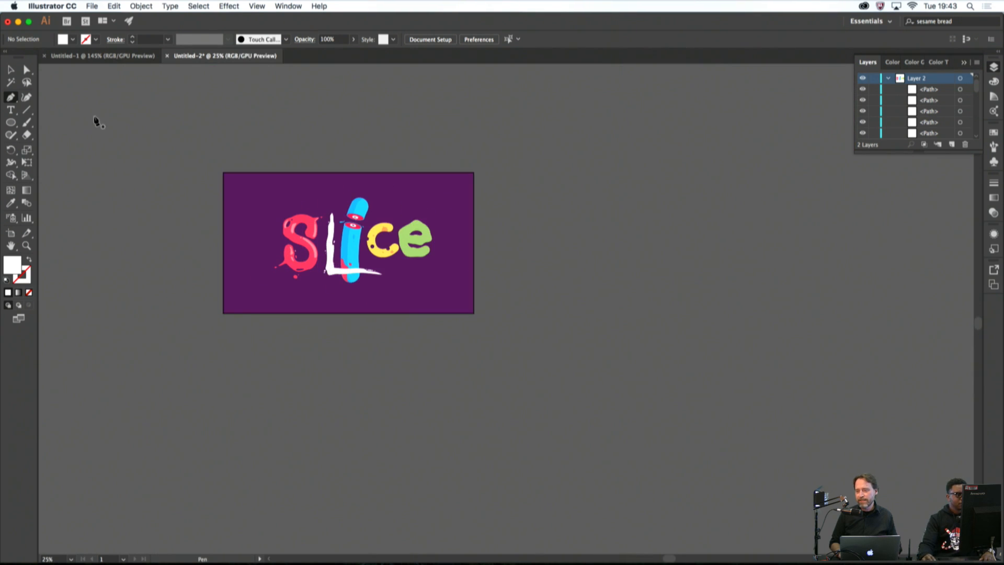
Select all pieces of the blue i without the L and bring them to the front
scroll(347, 248, up, 3)
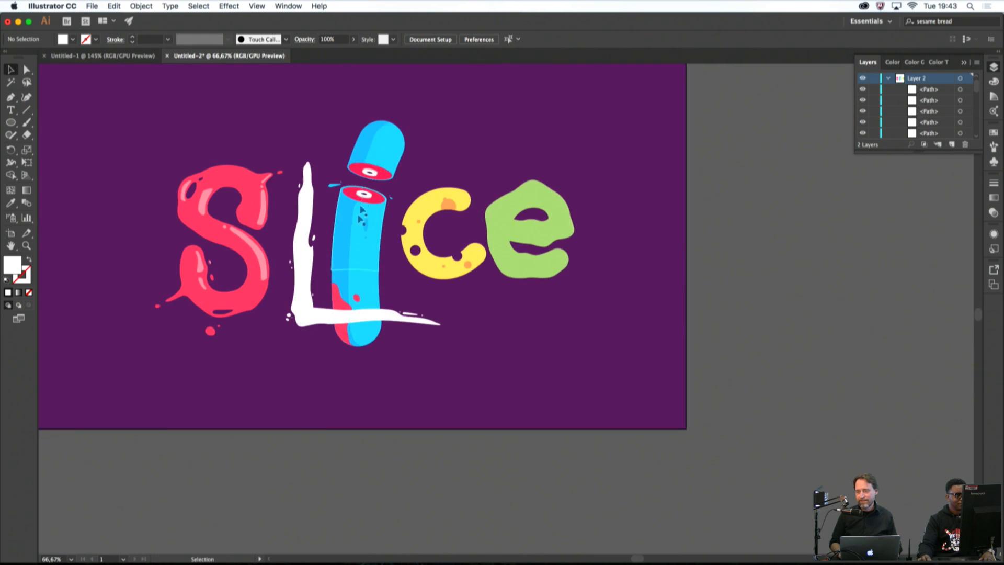
drag(397, 341, 398, 342)
shift+click(395, 317)
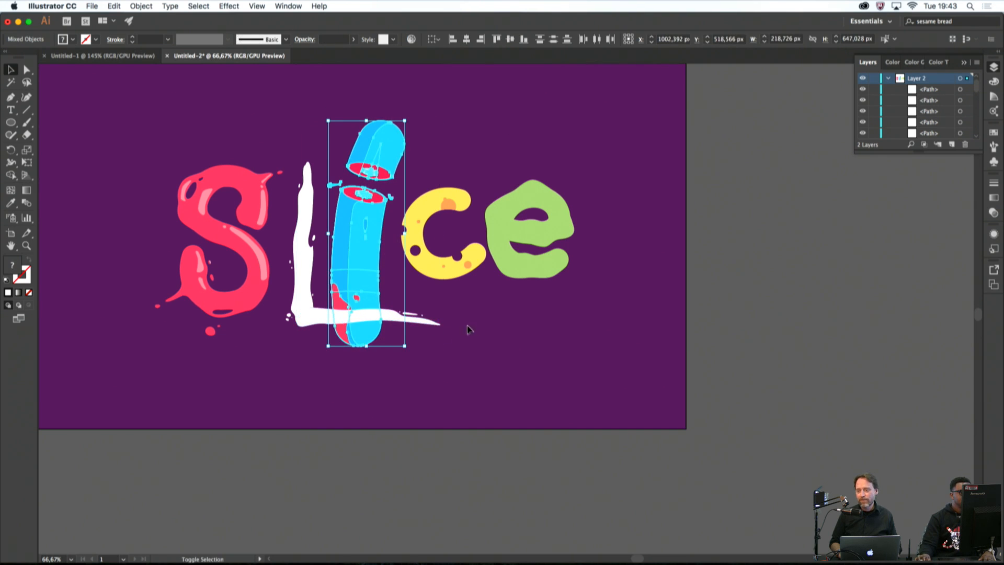
key(super)
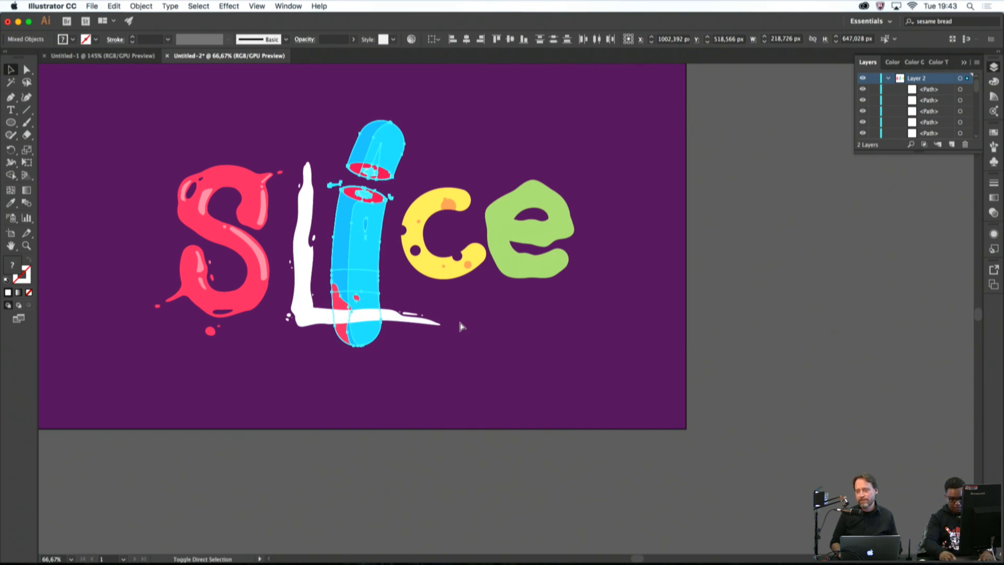
right_click(373, 253)
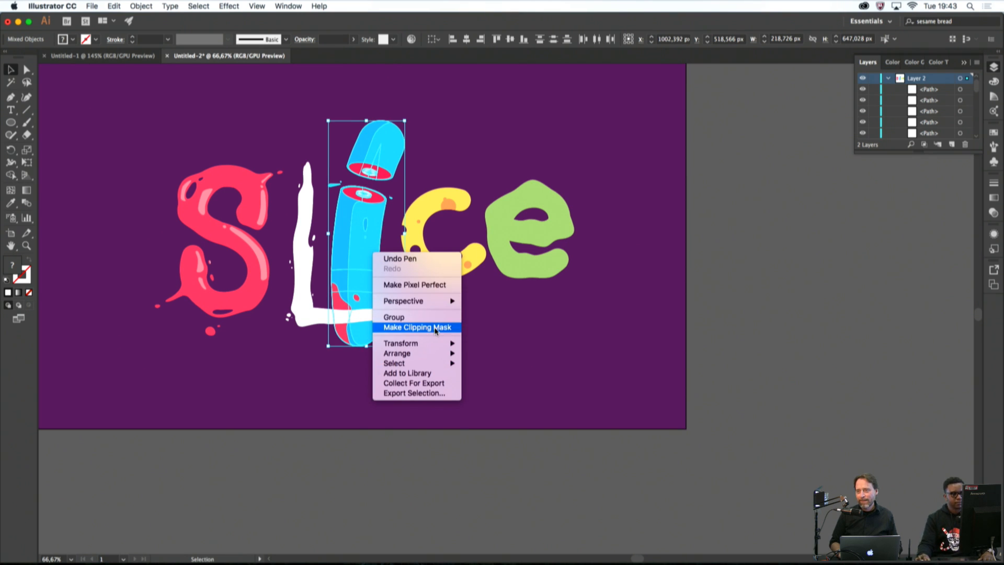
mouse_move(438, 347)
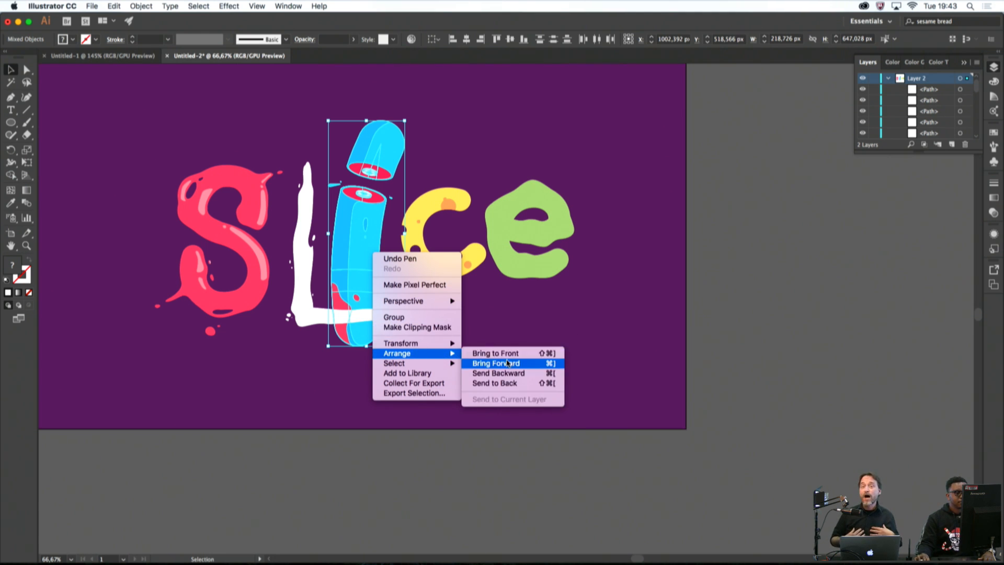
click(504, 355)
click(498, 338)
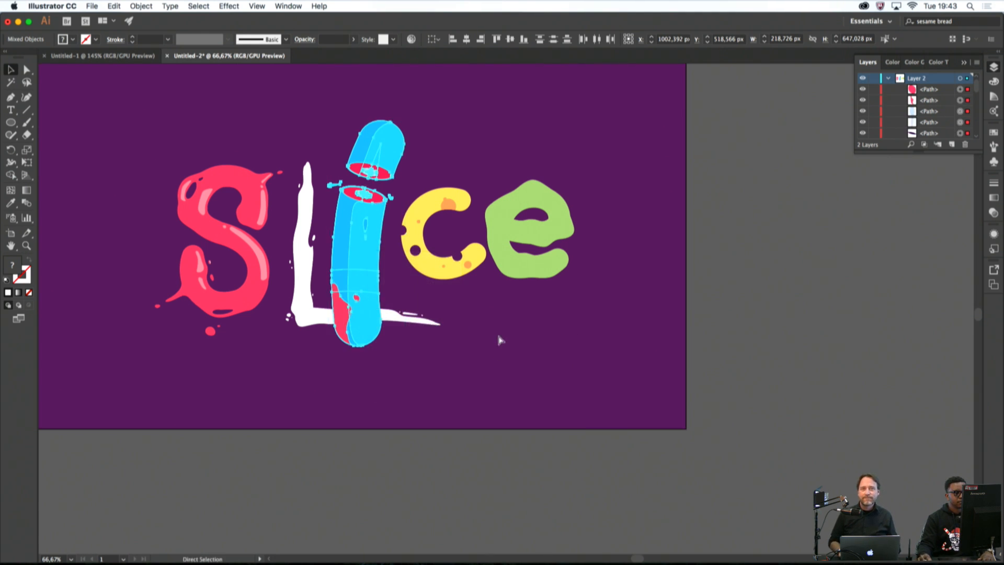
Draw a white pointed spike with the Pen tool rising from the blunt end of the sliver above the foot
scroll(497, 340, down, 2)
scroll(497, 340, down, 1)
scroll(497, 345, up, 5)
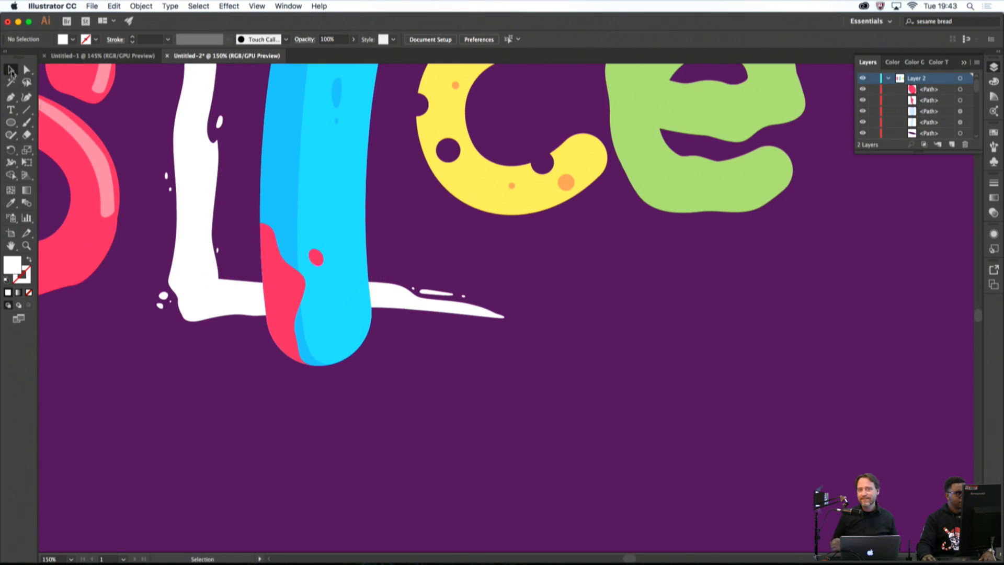
click(10, 97)
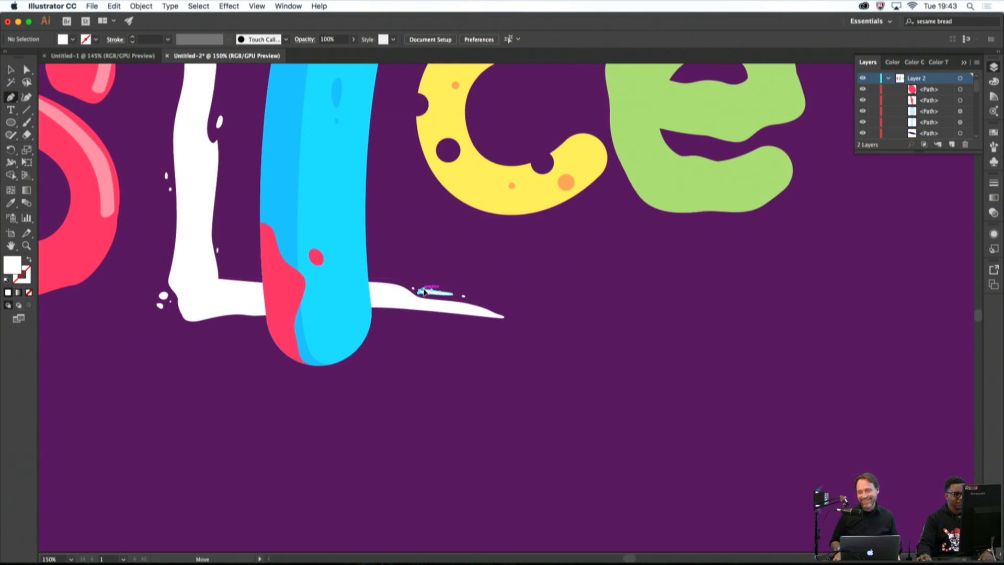
scroll(471, 275, down, 3)
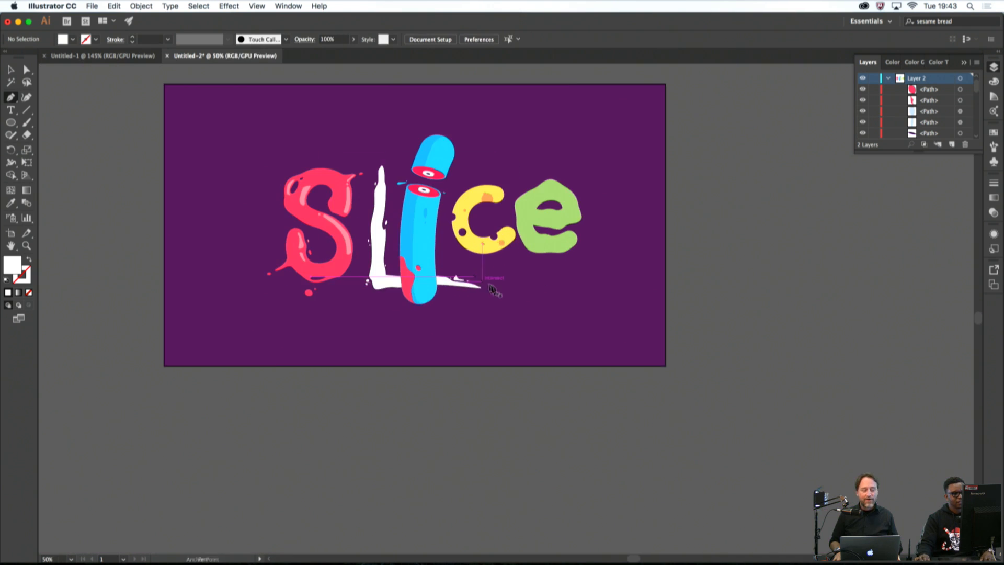
Draw a large and a small white oval droplet with the Pen tool below the foot, right of the i
scroll(438, 295, up, 3)
drag(452, 269, 480, 274)
click(451, 272)
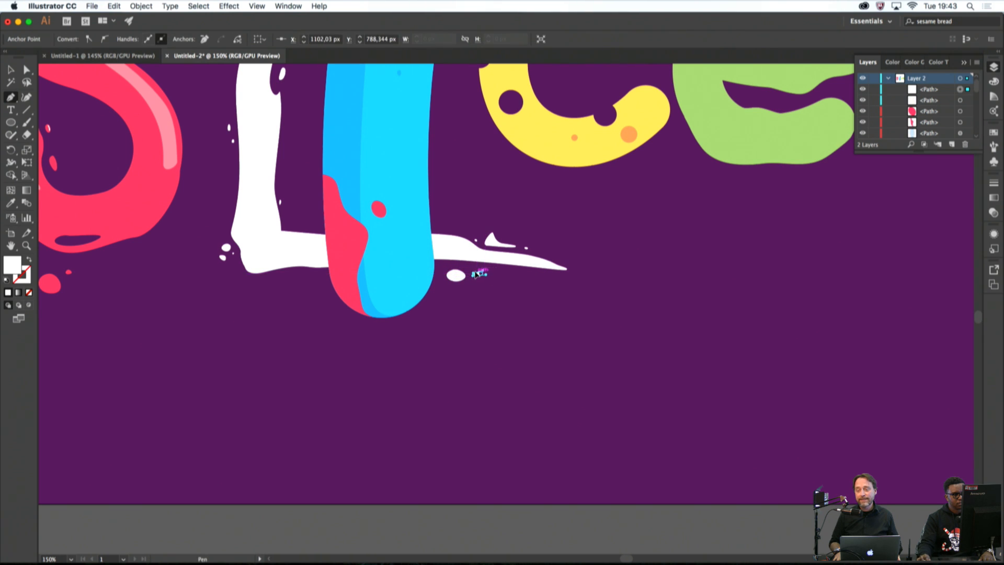
super+click(488, 287)
scroll(487, 287, down, 4)
scroll(446, 293, left, 4)
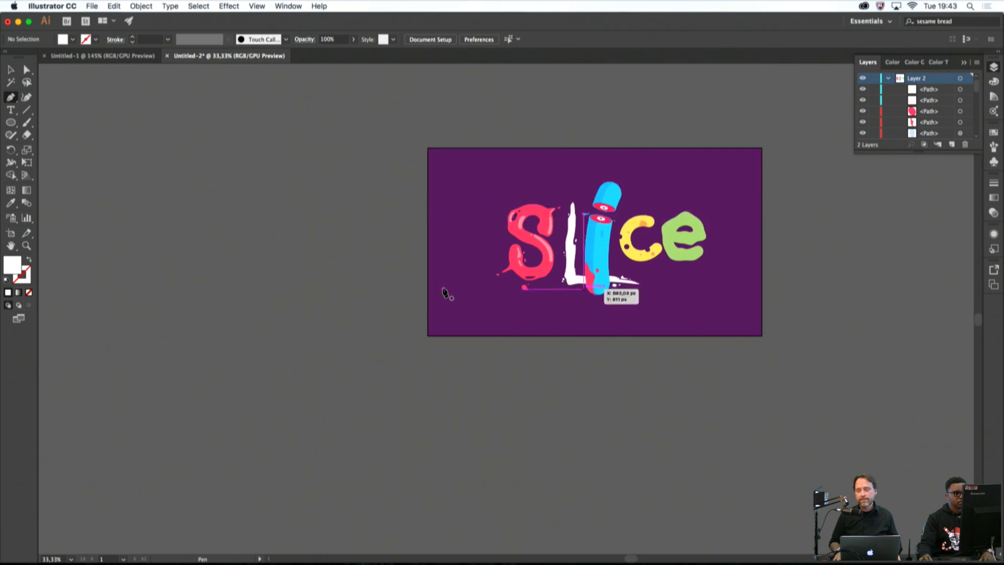
scroll(444, 290, up, 3)
click(313, 252)
key(space)
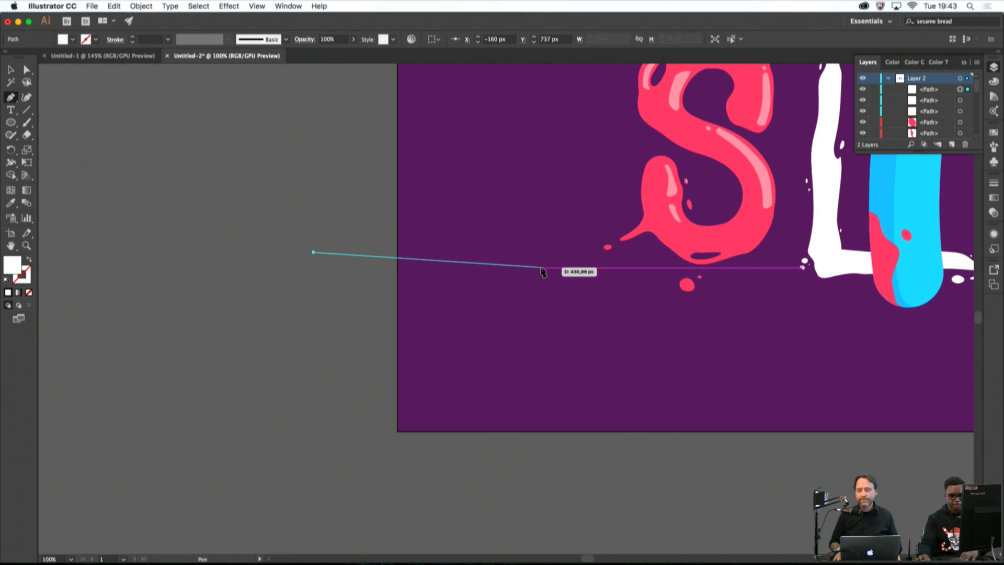
key(super+z)
Move the large oval droplet beneath the foot to the left of the i and resize it to about 26 by 16 px
key(space)
drag(573, 275, 309, 241)
scroll(583, 278, up, 5)
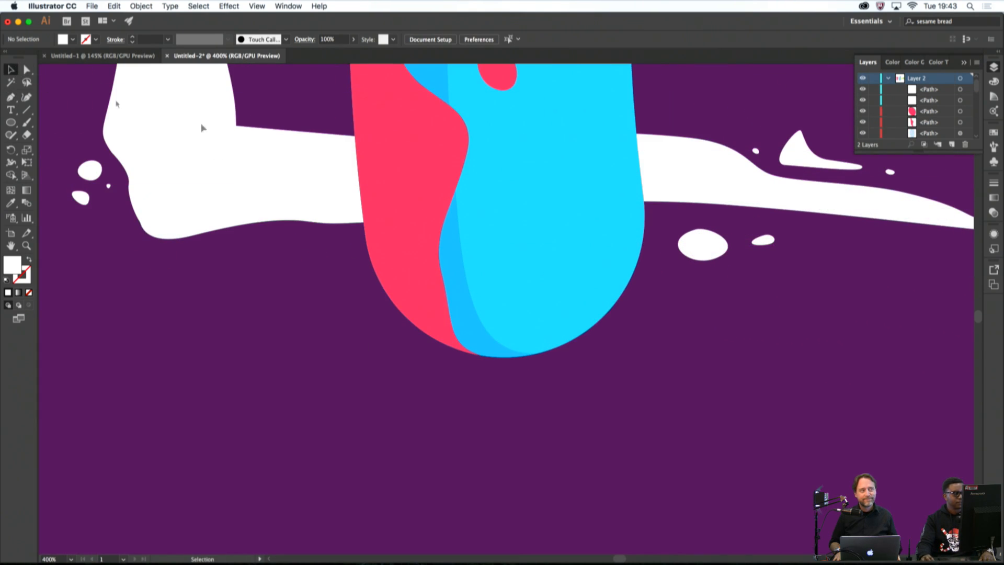
click(697, 236)
drag(727, 260, 329, 273)
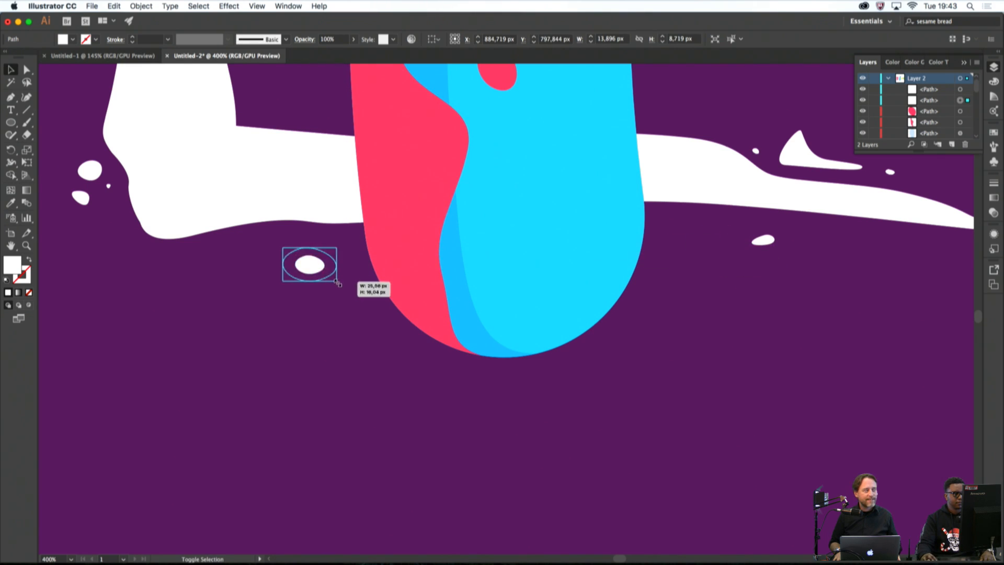
click(345, 287)
key(super+0)
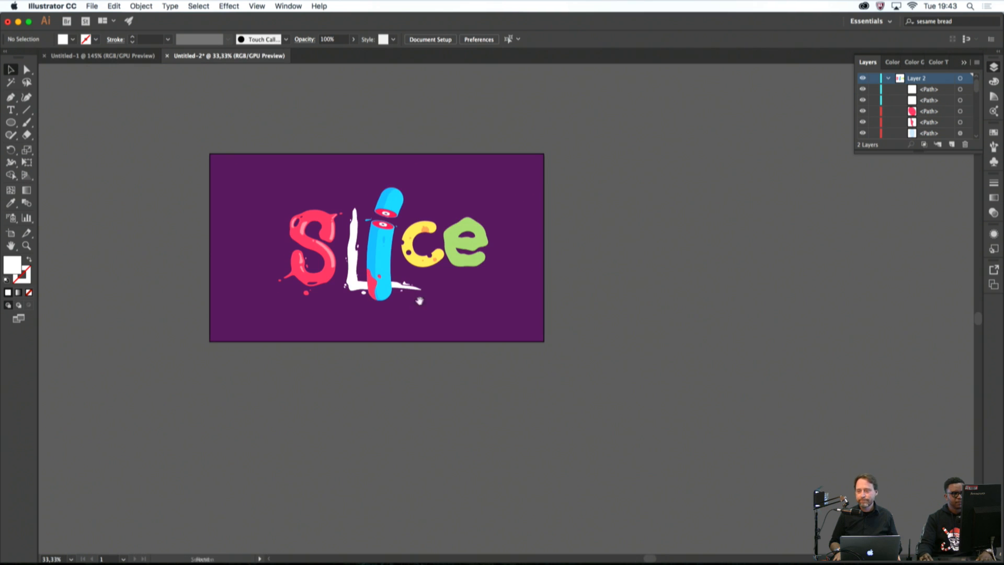
Try to extend the foot's pointed end with a wide white splash blob drawn with the Pen tool
drag(420, 301, 597, 281)
scroll(578, 263, up, 4)
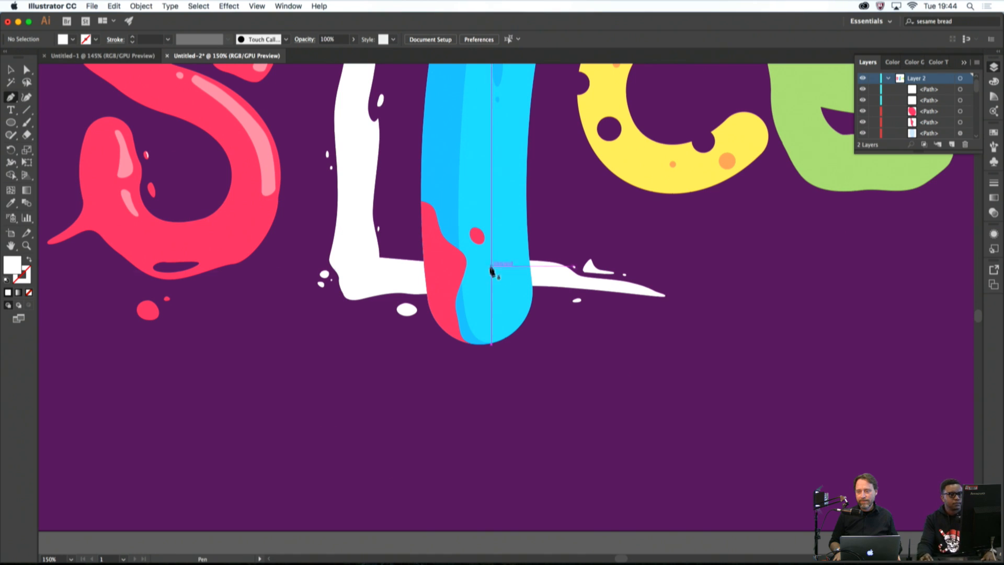
click(628, 283)
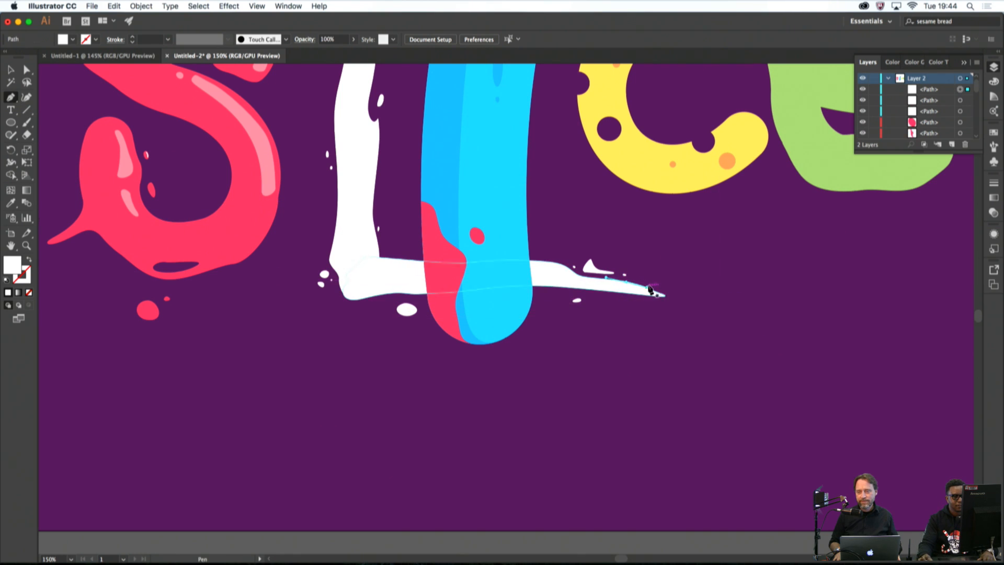
drag(665, 272, 664, 301)
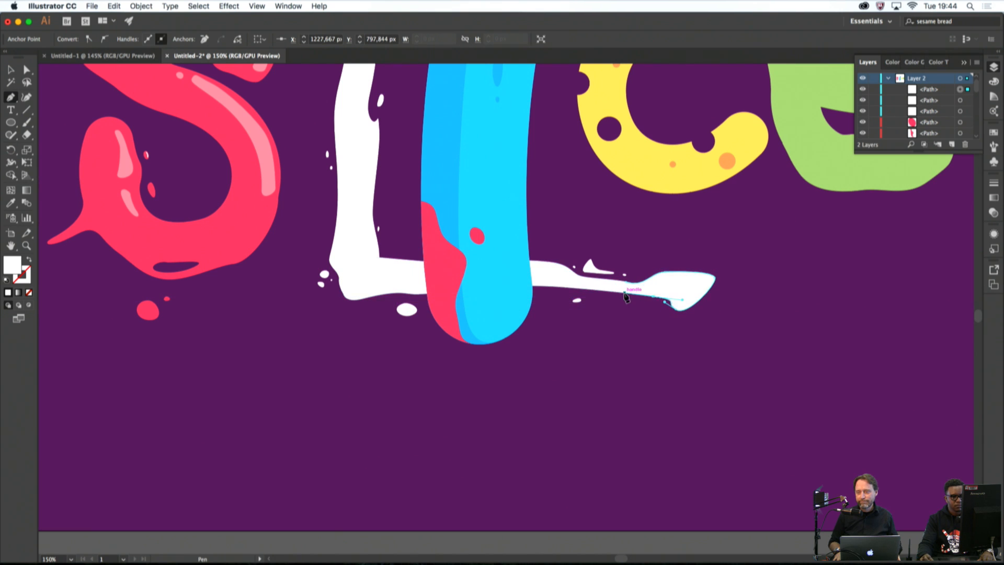
click(631, 290)
click(627, 283)
super+click(646, 310)
scroll(647, 312, down, 5)
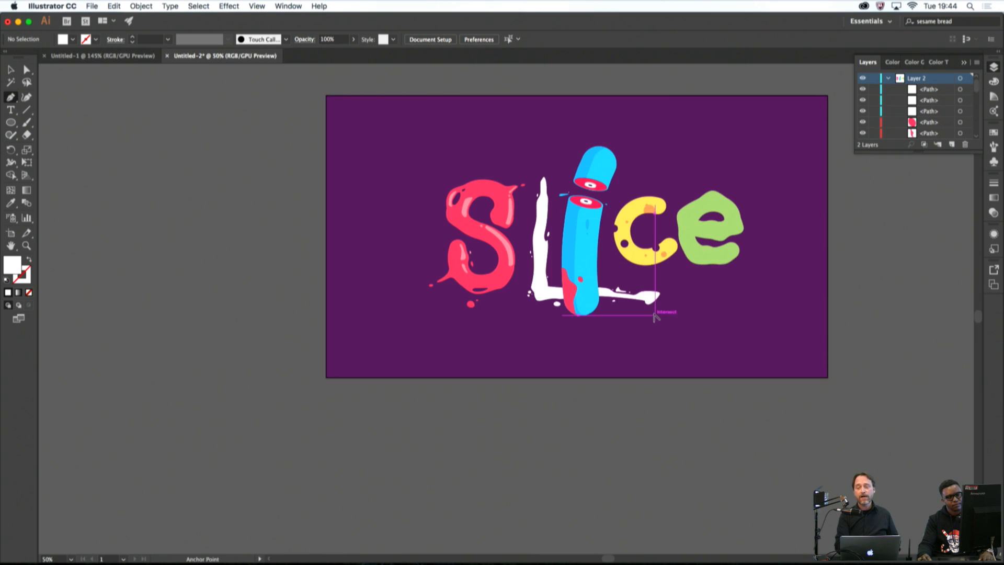
scroll(654, 313, up, 2)
scroll(685, 304, down, 2)
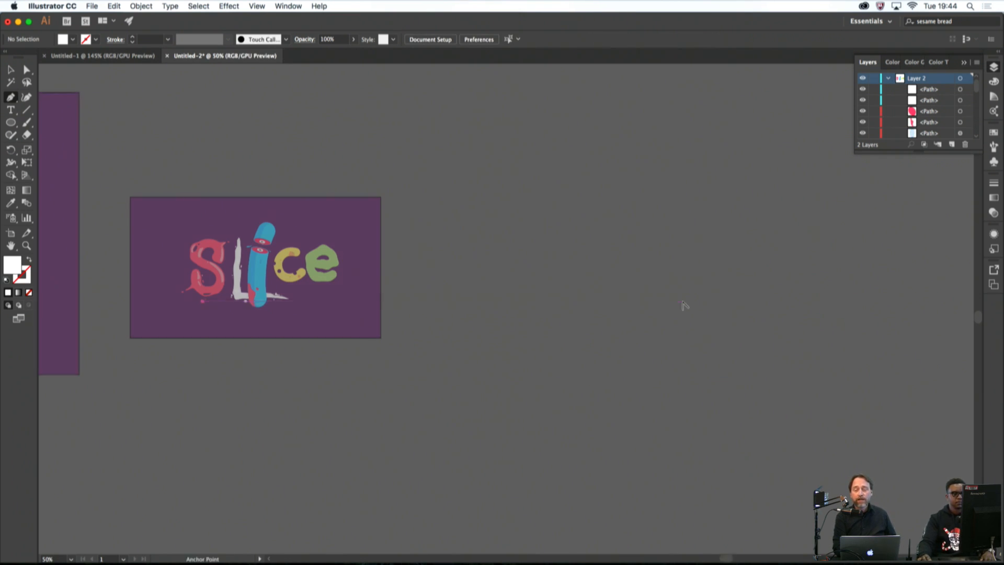
scroll(508, 303, left, 5)
scroll(574, 267, up, 6)
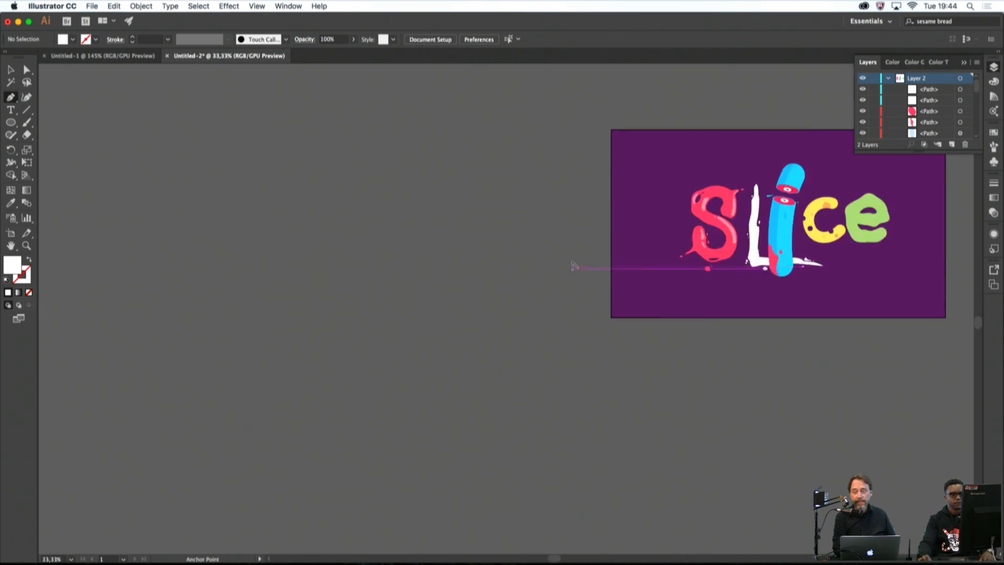
Draw a tiny elongated white droplet with the Pen tool just beyond the pointed end of the L's foot
scroll(782, 268, right, 10)
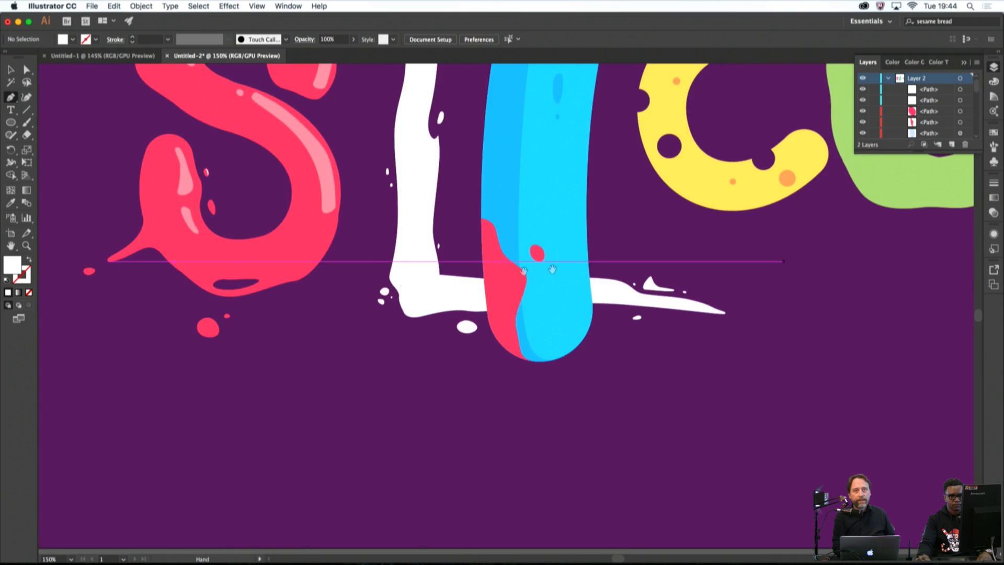
scroll(575, 320, up, 6)
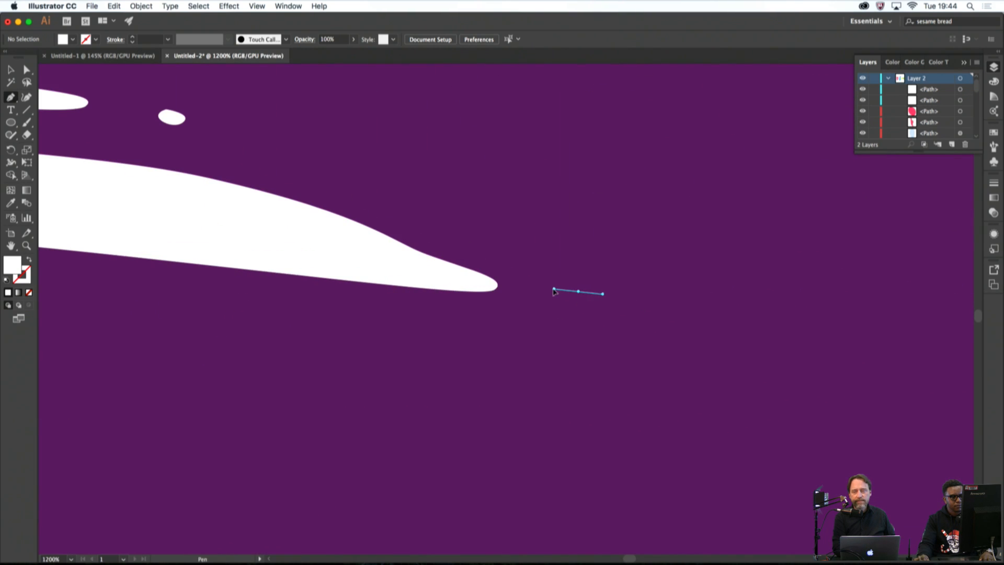
drag(554, 289, 595, 296)
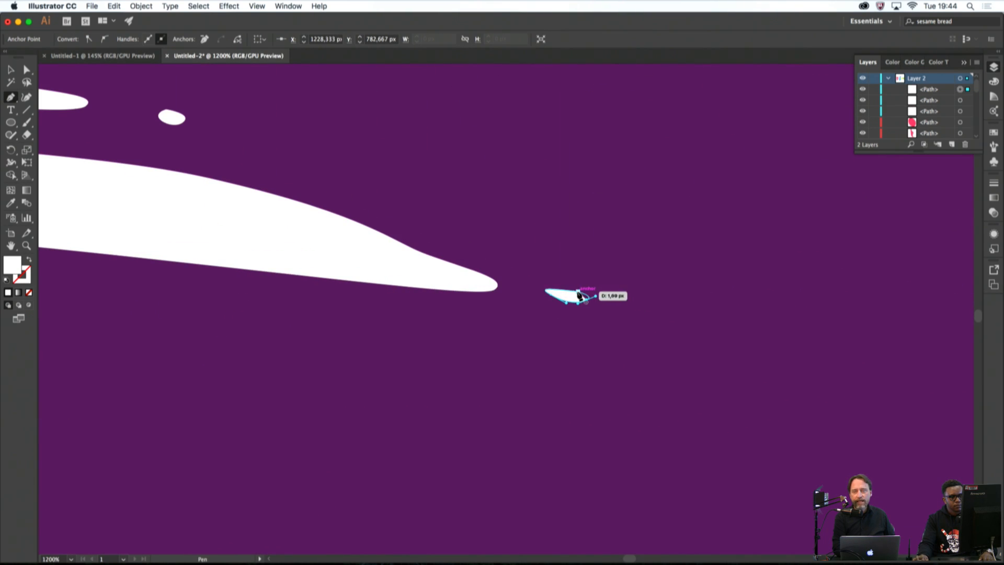
super+click(577, 281)
scroll(577, 281, down, 8)
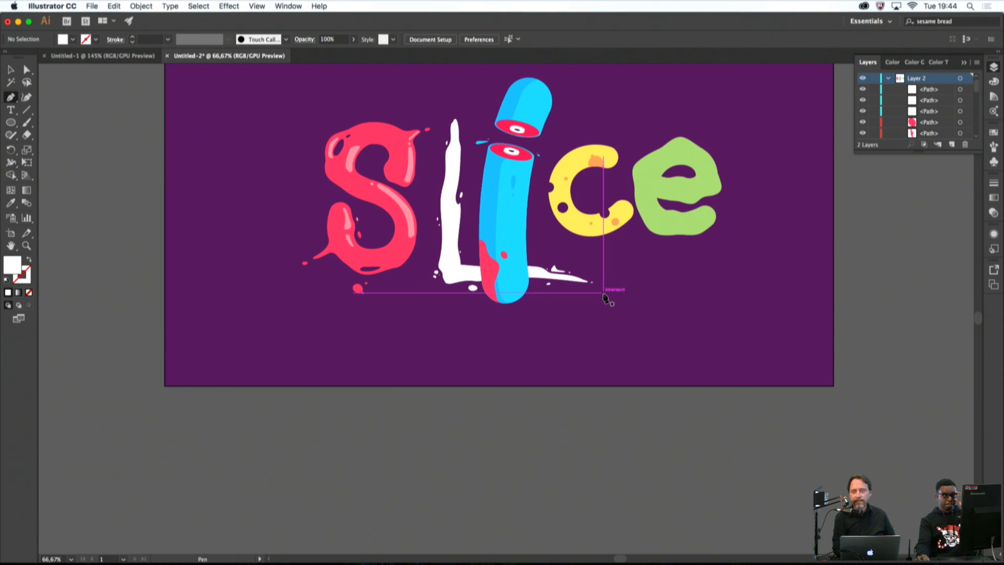
scroll(506, 218, down, 4)
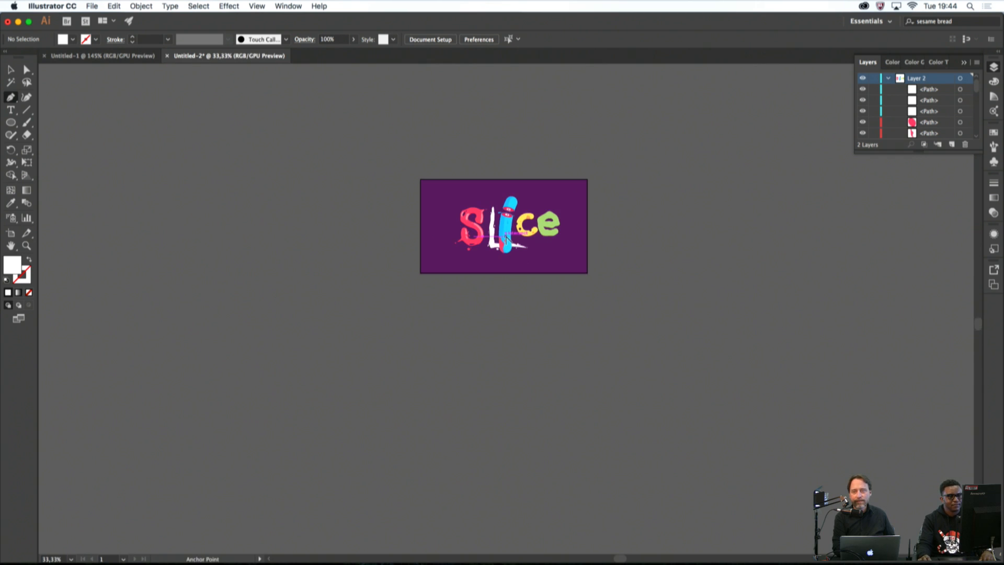
Add the letter "G" as point text below the yellow c with the Type tool
scroll(531, 255, up, 6)
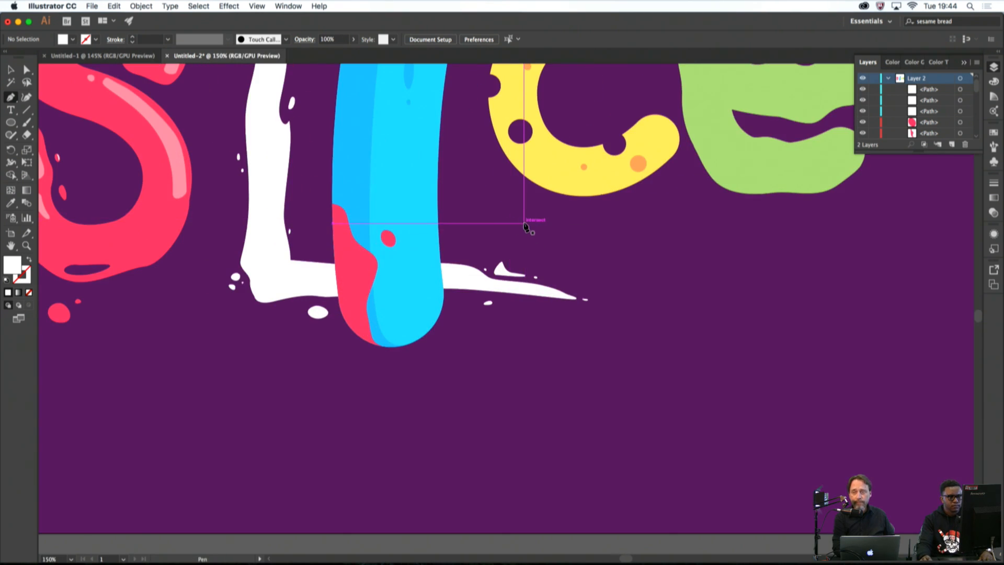
scroll(524, 232, down, 3)
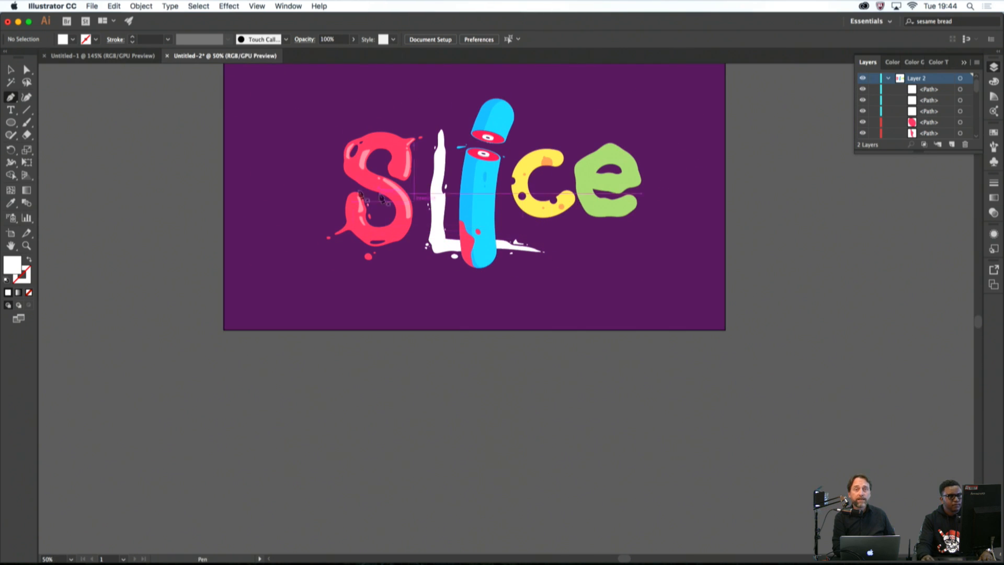
click(10, 110)
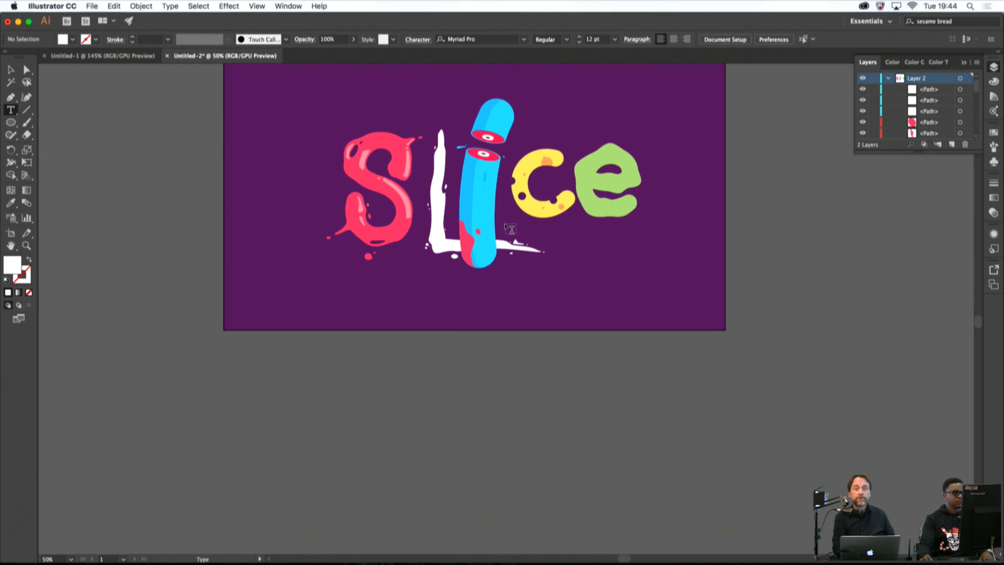
click(538, 230)
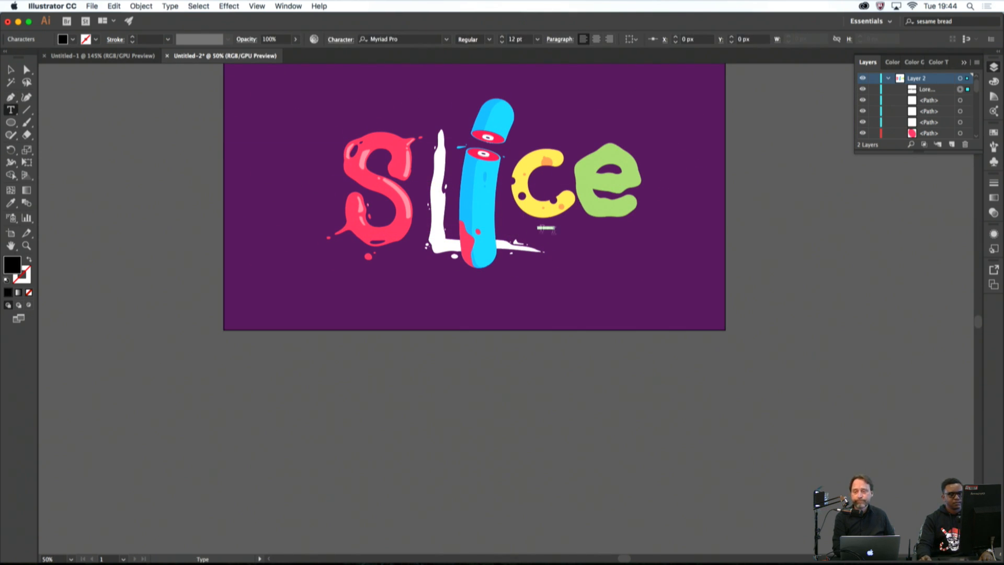
scroll(551, 232, up, 3)
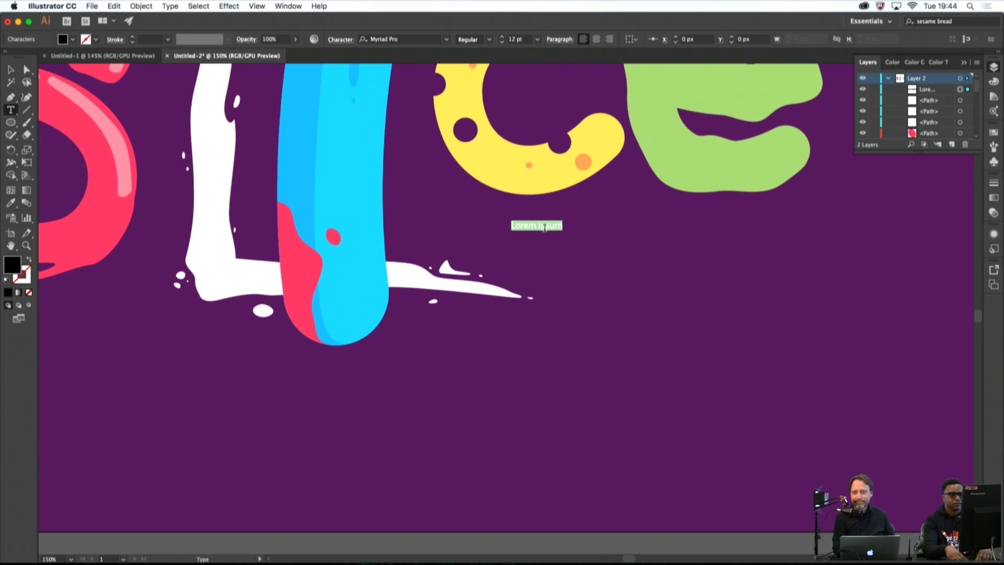
text(d)
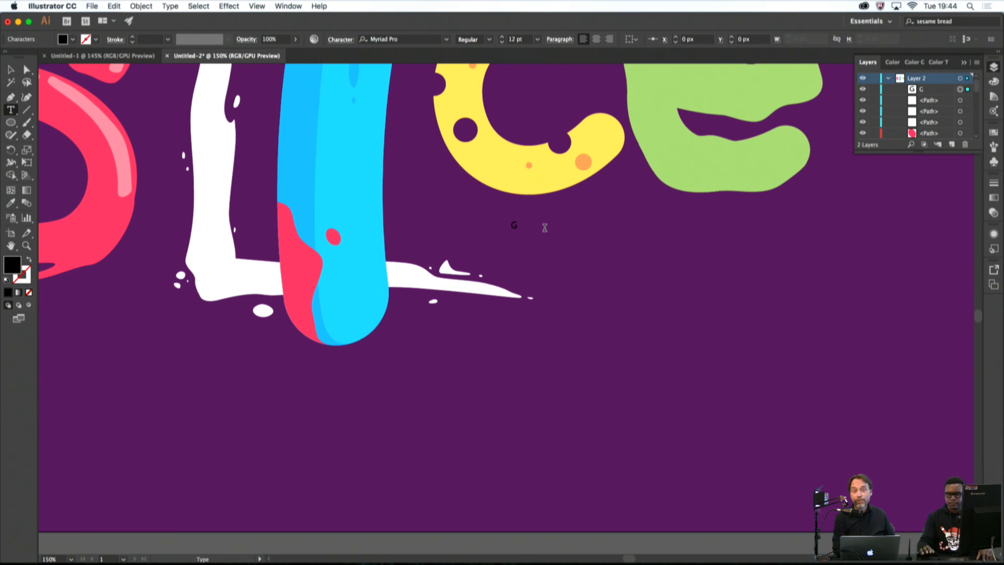
scroll(513, 221, down, 5)
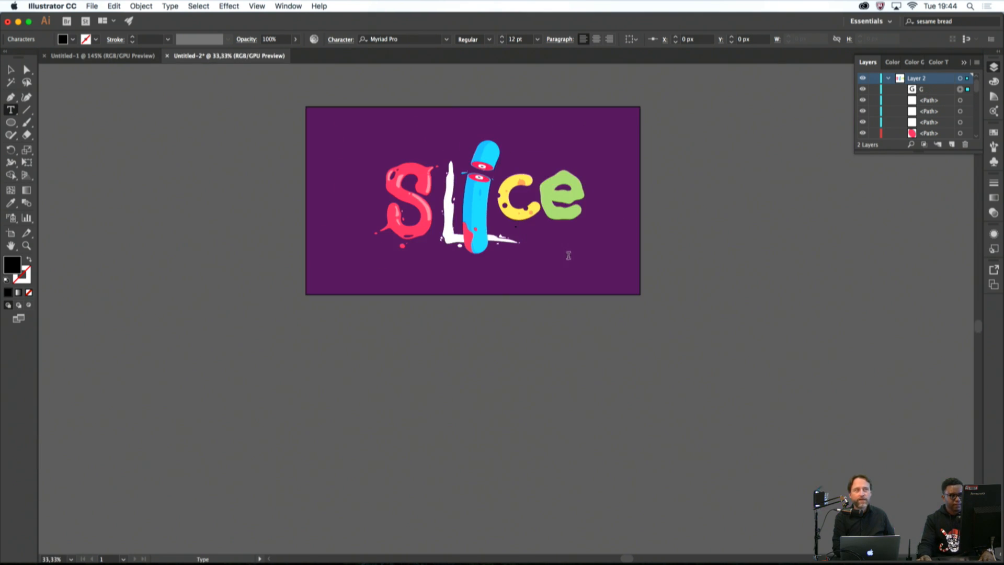
scroll(568, 255, up, 5)
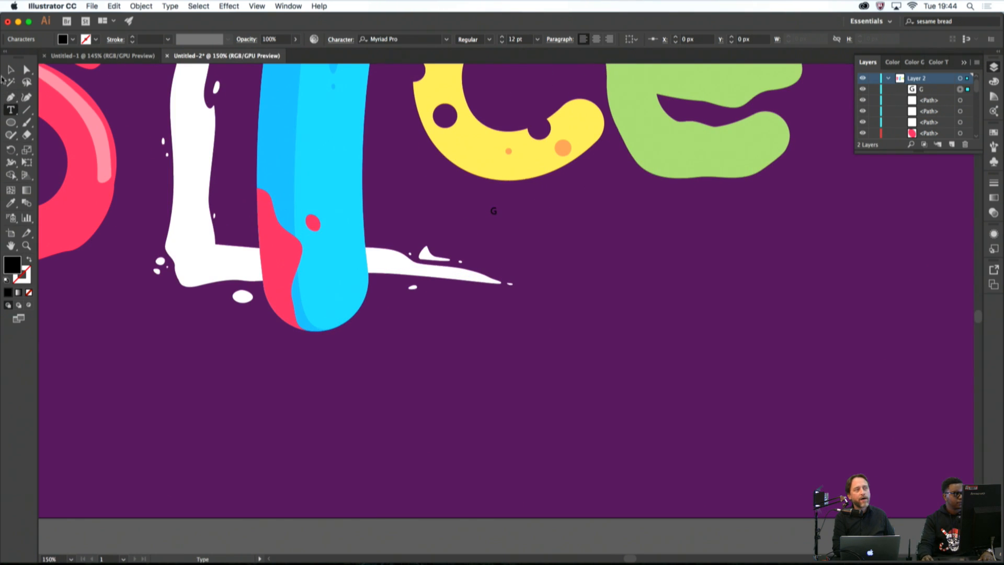
Scale the G text up to about 60 pt and recolor it white by sampling the L
click(10, 69)
drag(501, 218, 513, 238)
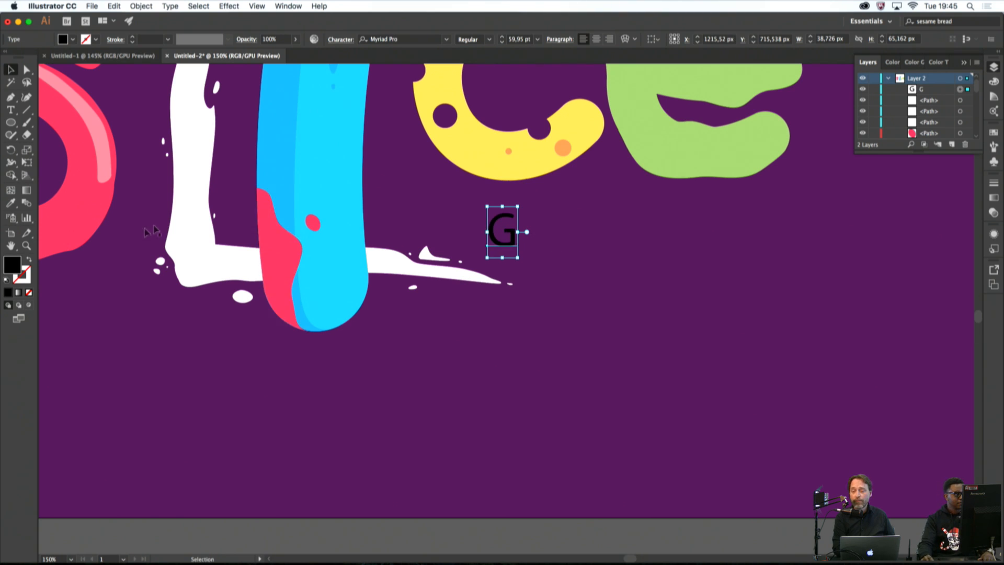
key(i)
click(221, 261)
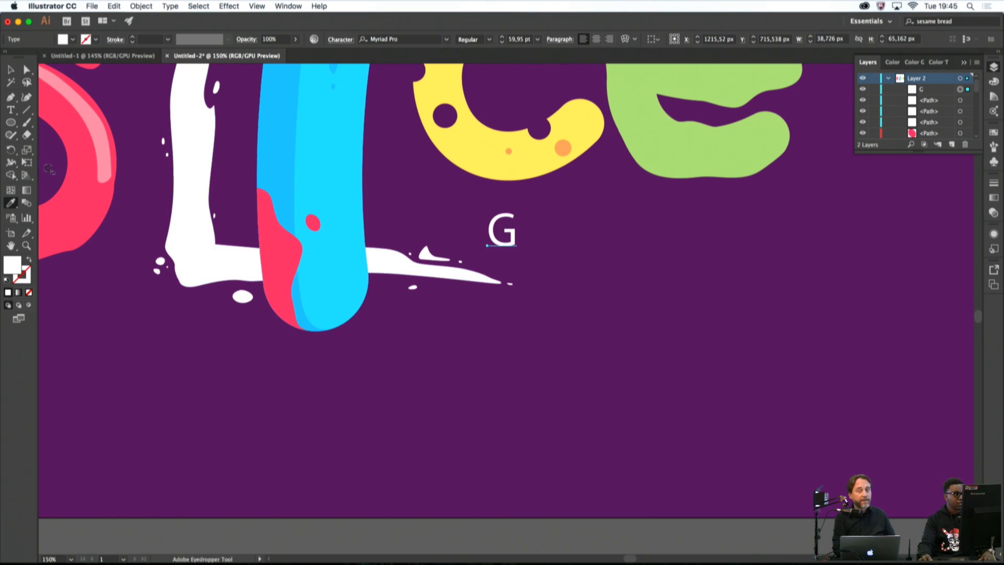
click(11, 81)
click(10, 69)
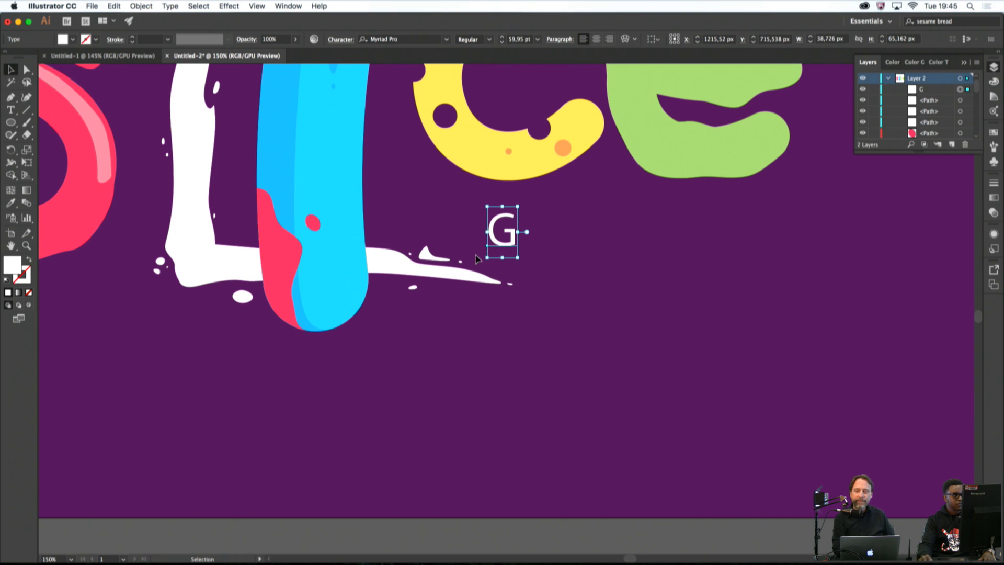
click(602, 280)
key(super+0)
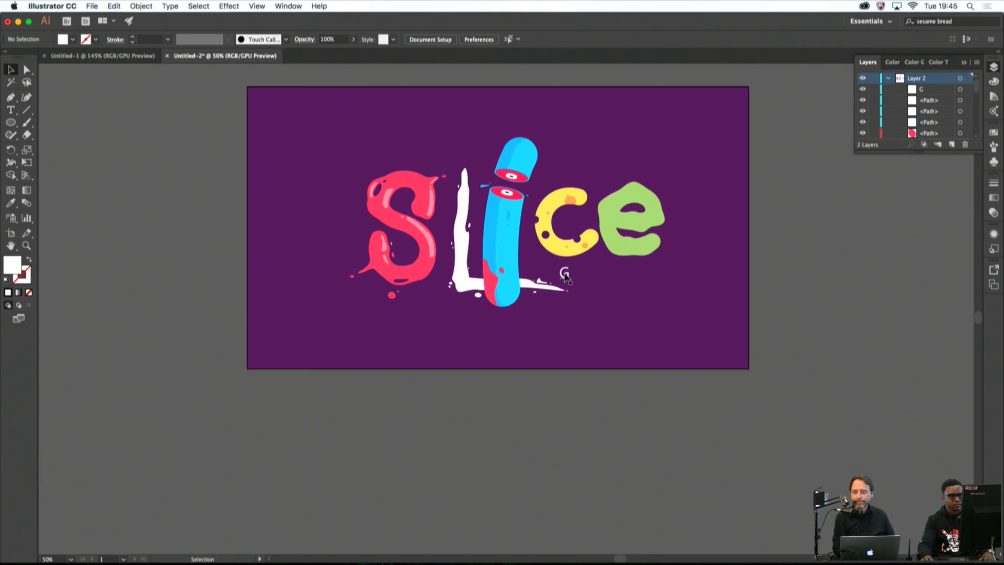
key(super+1)
scroll(568, 278, up, 2)
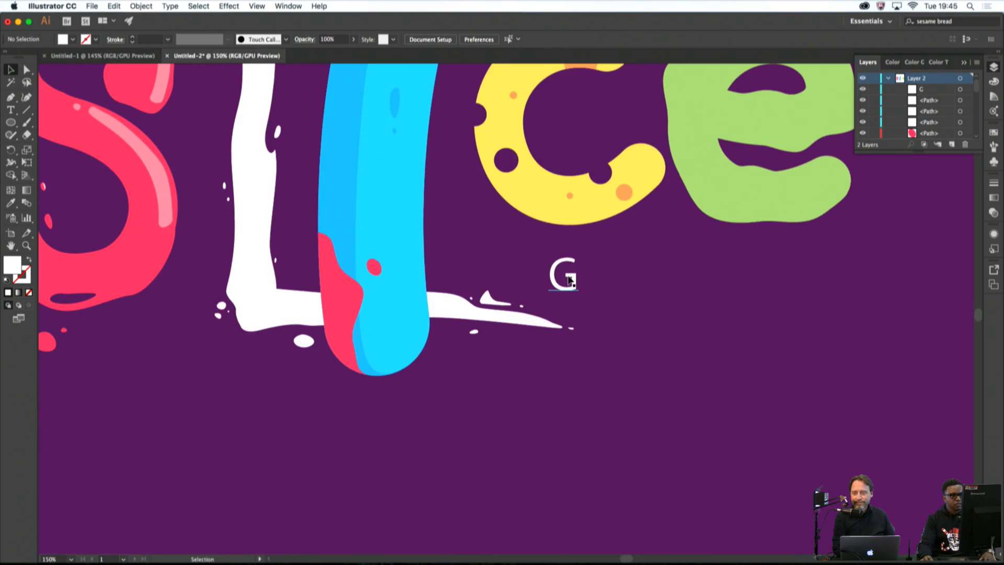
double_click(570, 280)
key(super+a)
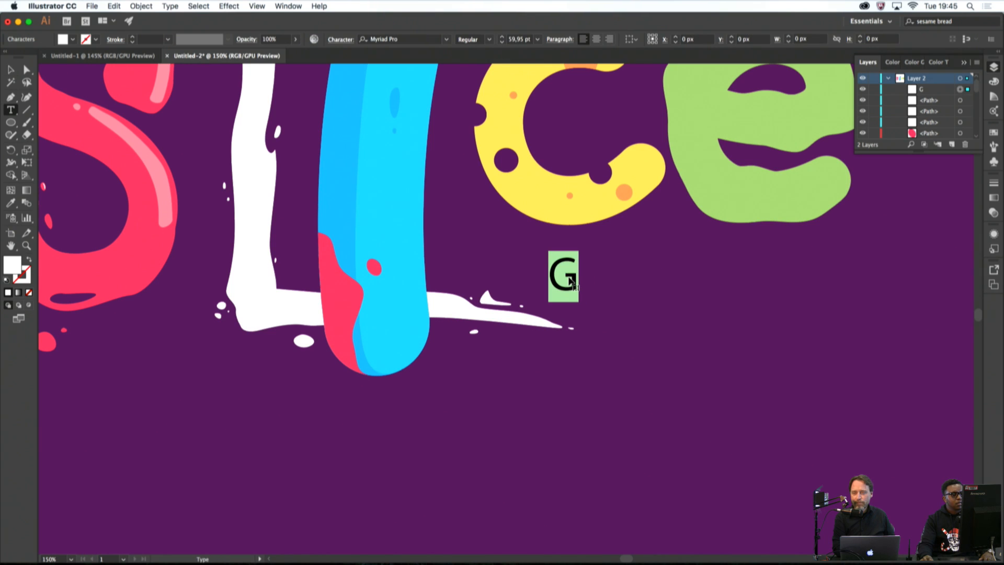
scroll(568, 276, down, 3)
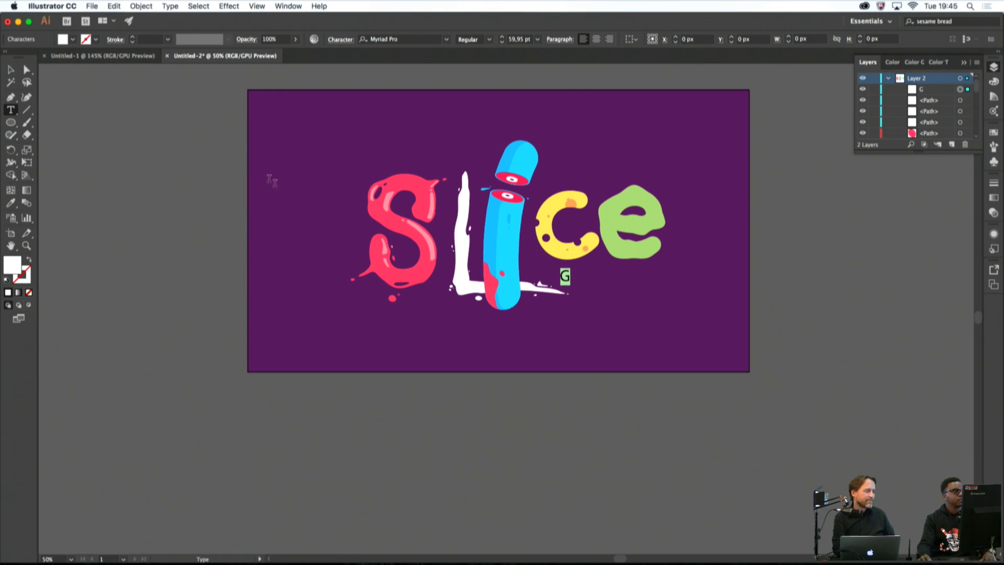
Draw a closed white wavy patch with the Pen tool overlapping the upper part of the blue i's L-facing edge
click(11, 97)
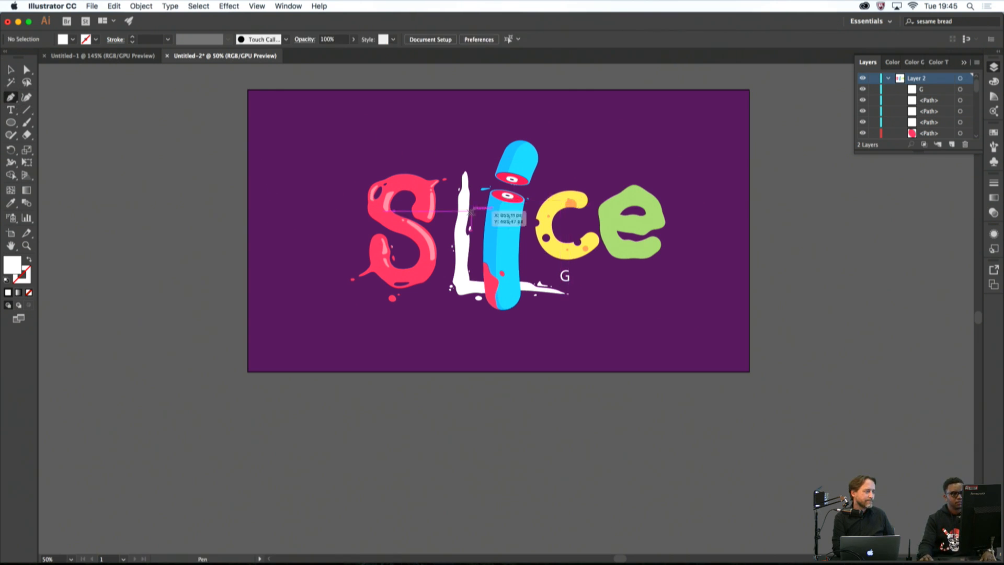
scroll(502, 219, up, 3)
drag(527, 189, 521, 310)
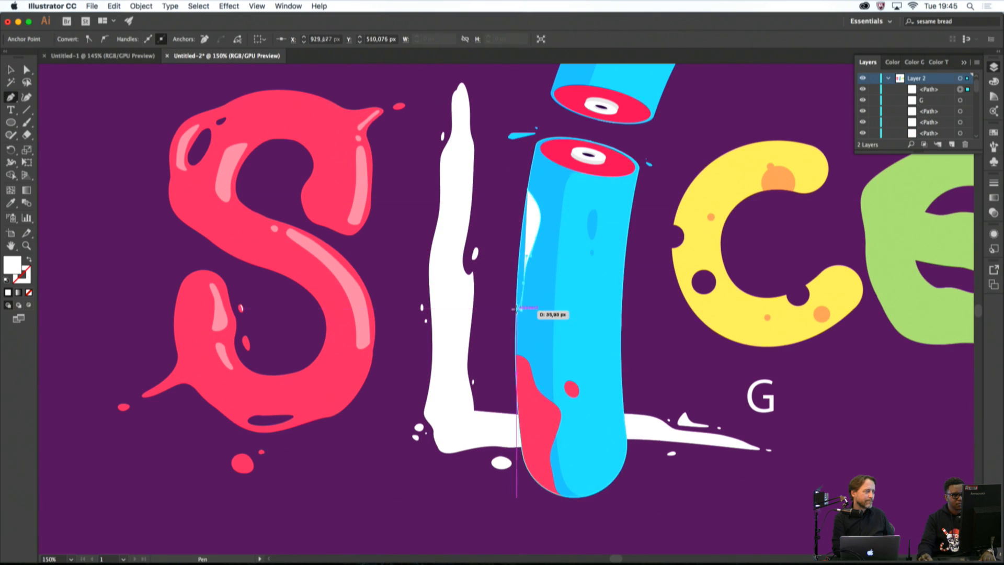
click(506, 307)
click(502, 247)
click(507, 212)
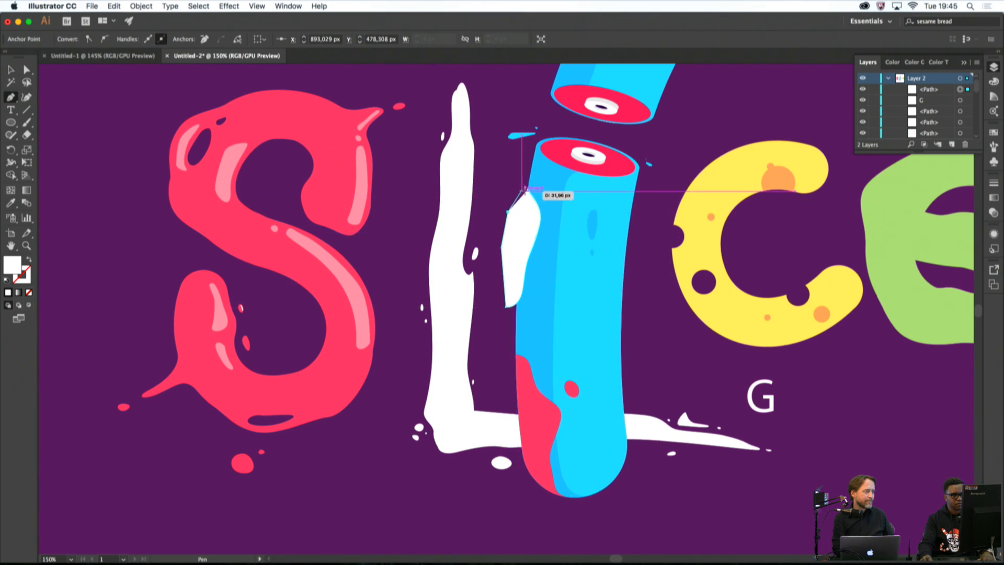
click(528, 189)
Trim away the part of the white patch that sticks out beyond the blue i with the Shape Builder tool
shift+super+click(578, 213)
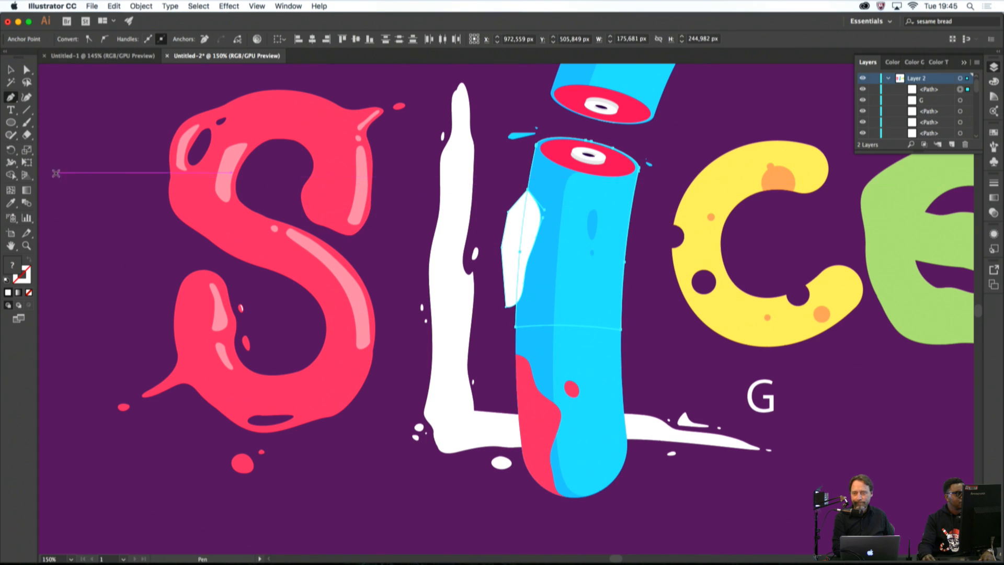
click(11, 175)
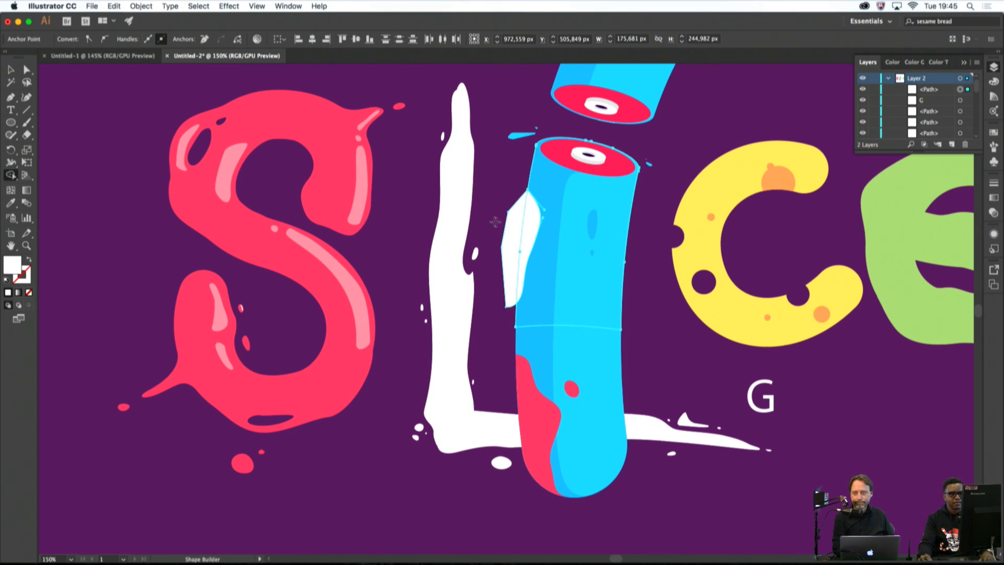
alt+click(513, 227)
key(shift+super+a)
scroll(655, 234, down, 4)
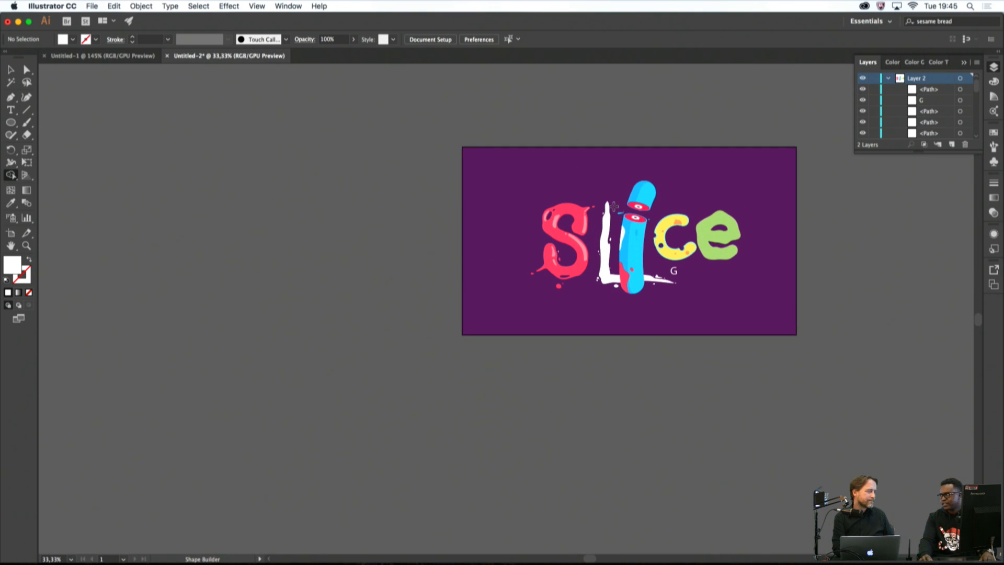
Draw a small white oval droplet with the Pen tool on the blue i beside the wavy white patch
scroll(644, 235, up, 6)
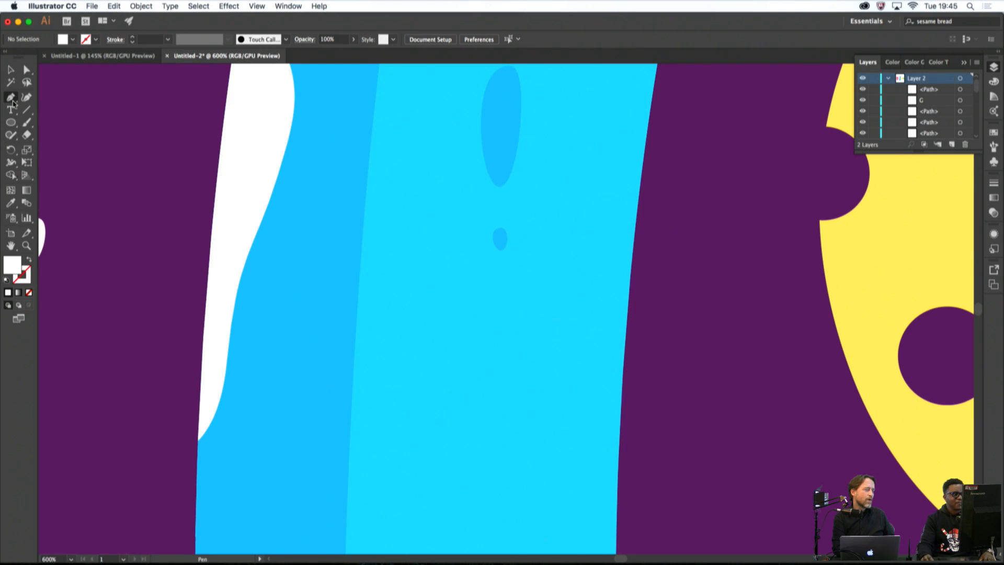
drag(288, 242, 303, 262)
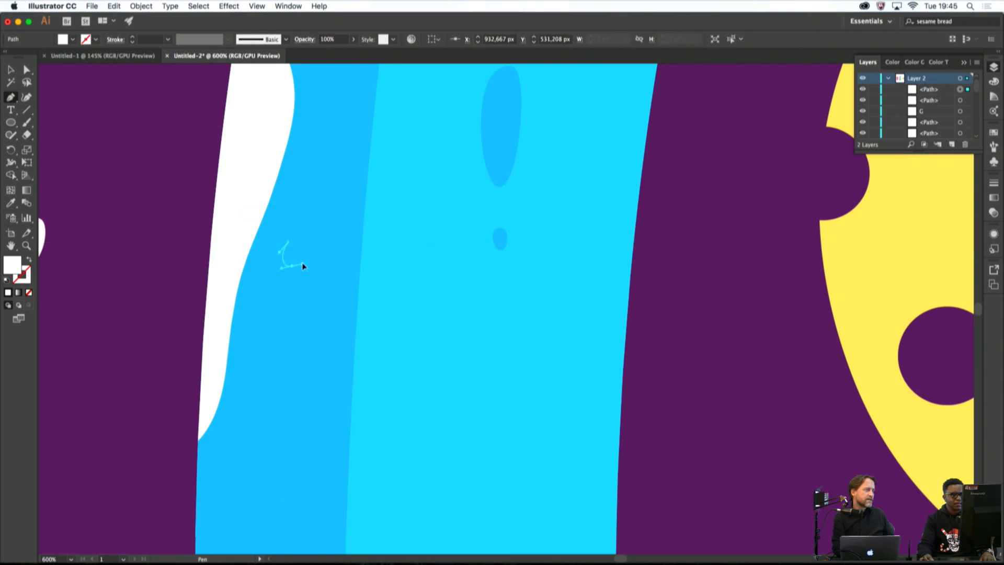
click(287, 244)
super+click(176, 225)
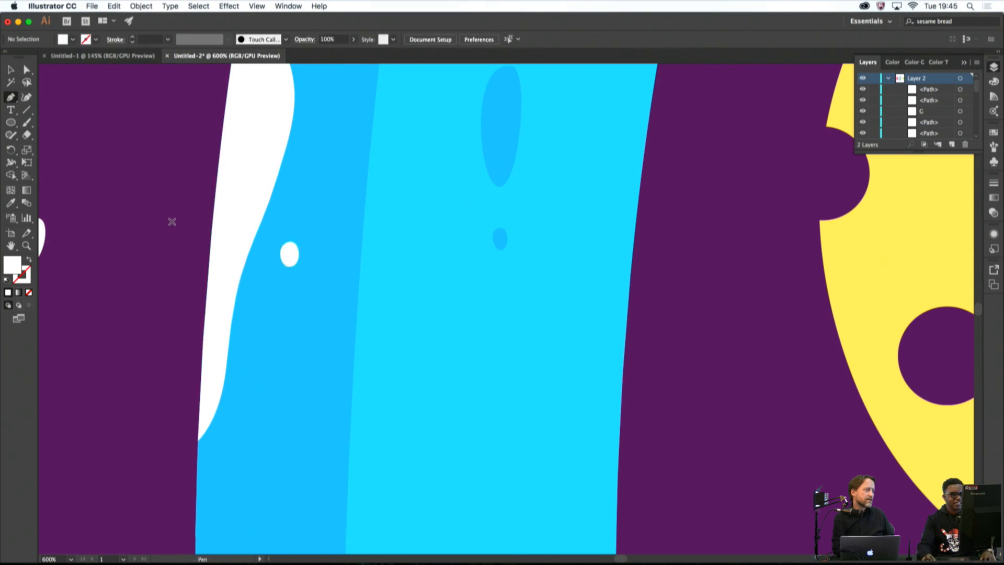
scroll(176, 224, down, 6)
scroll(181, 224, down, 3)
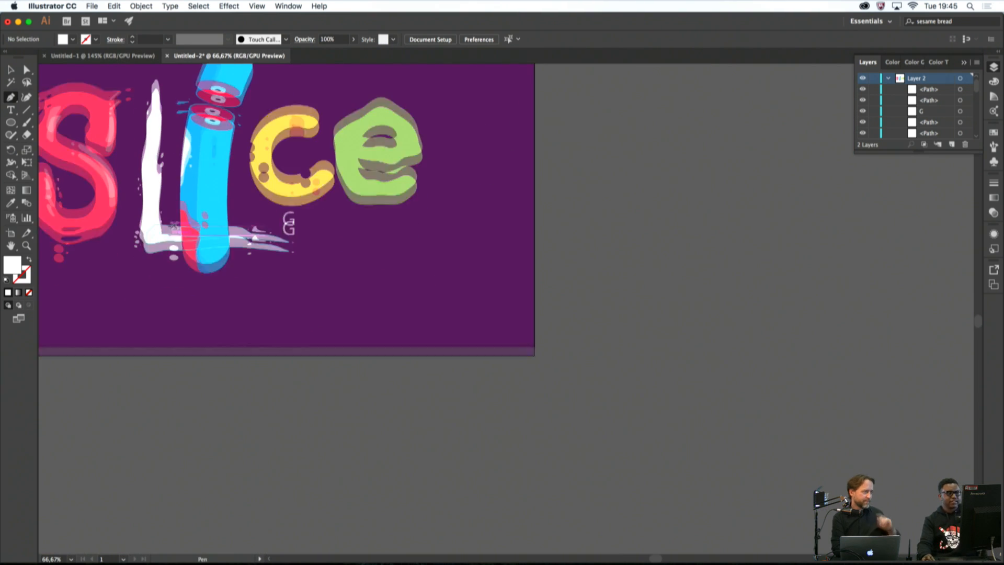
Draw an elongated white highlight with the Pen tool on the bulge of the red splatter near the i's base
drag(181, 224, 330, 239)
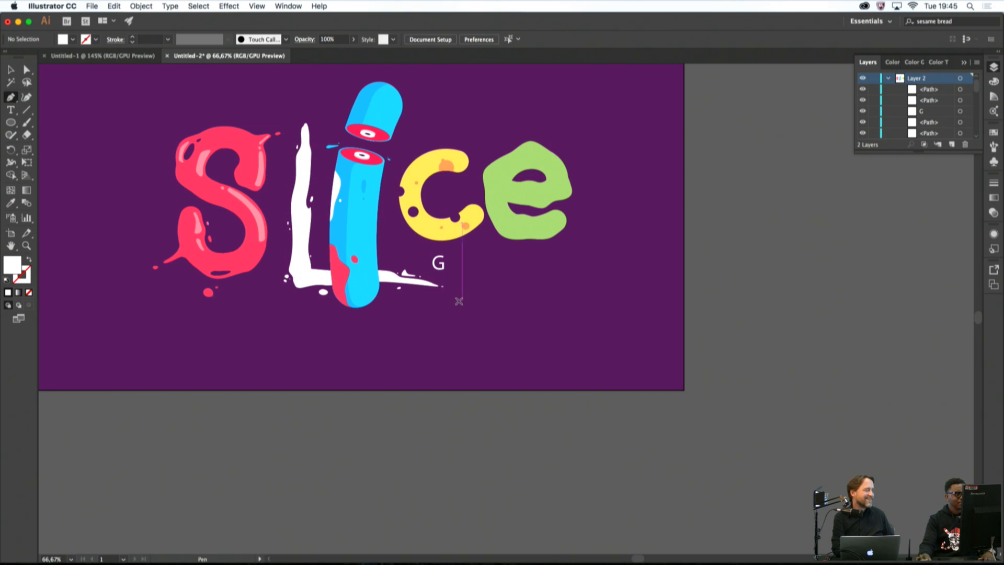
scroll(337, 272, up, 4)
drag(337, 268, 579, 241)
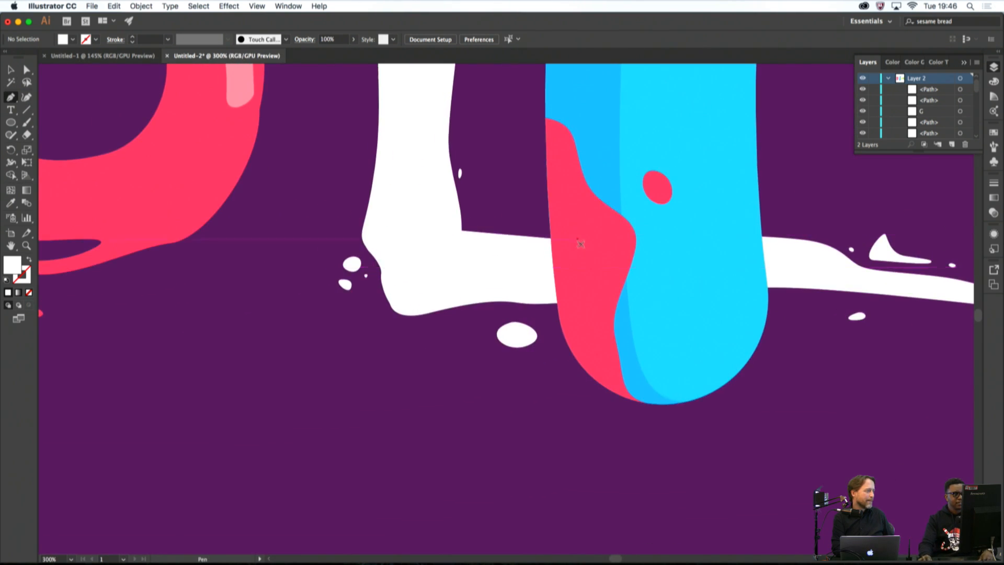
scroll(581, 244, down, 4)
scroll(580, 246, up, 4)
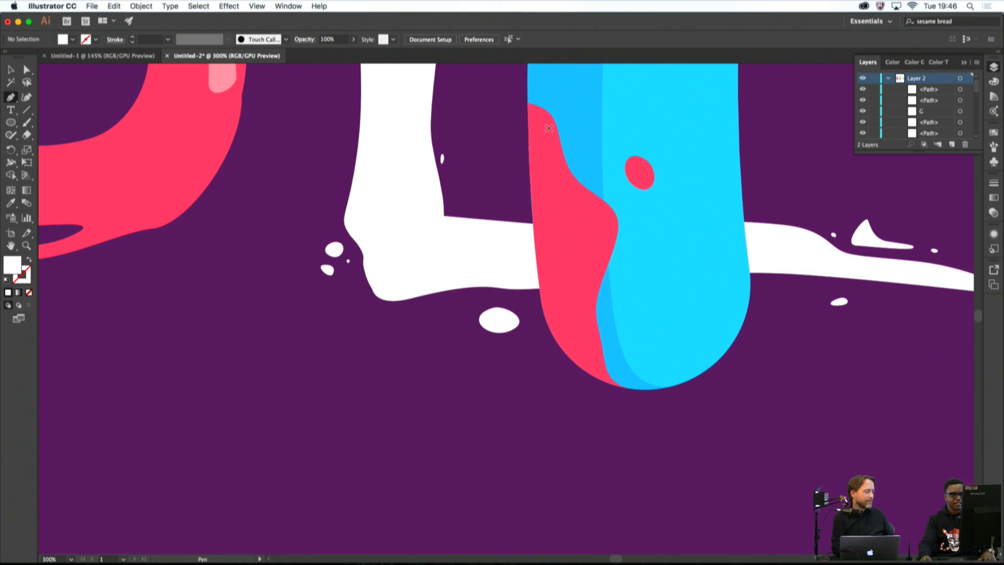
scroll(583, 210, up, 1)
drag(588, 206, 613, 201)
drag(581, 264, 582, 279)
drag(588, 291, 607, 213)
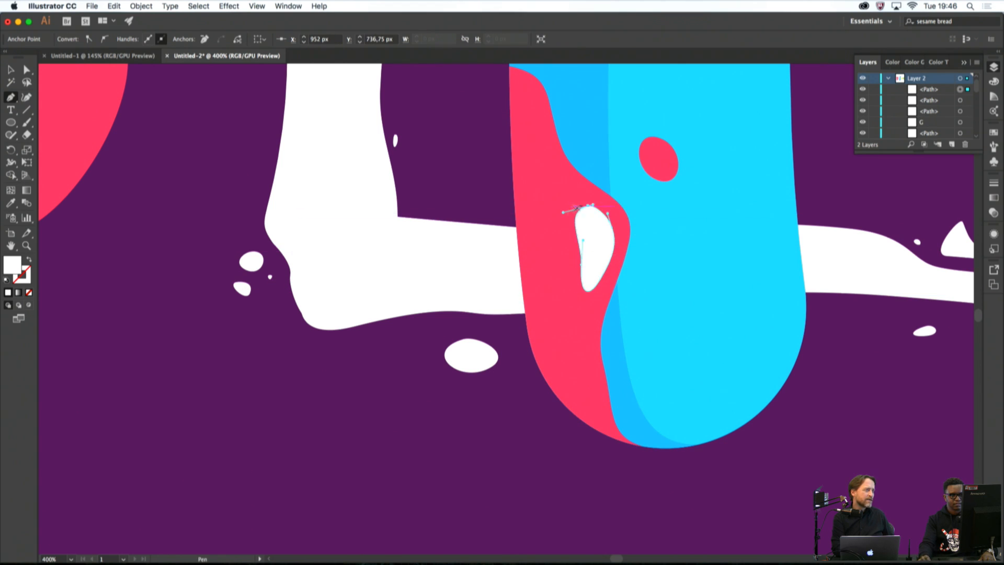
scroll(577, 208, down, 2)
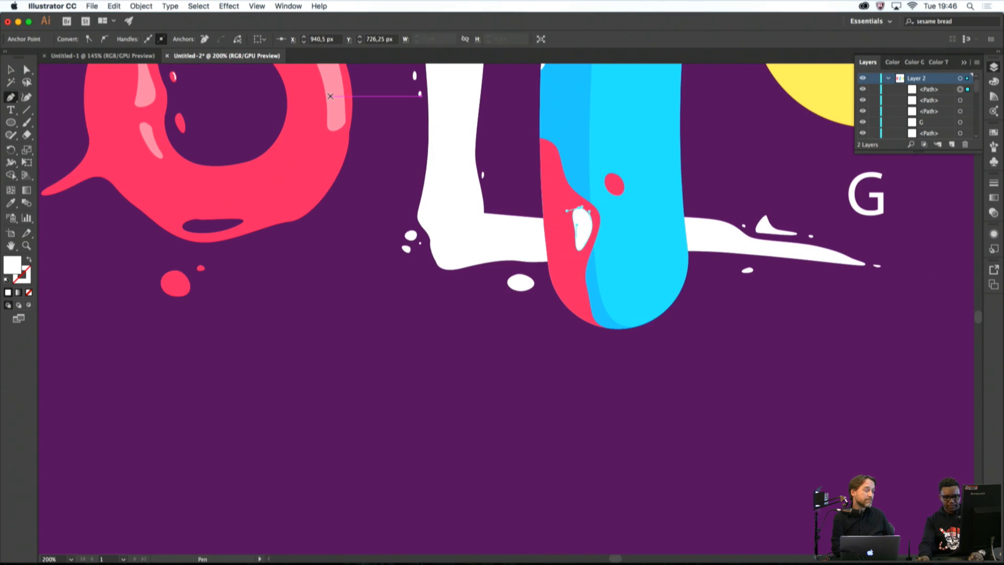
Recolour the white highlight on the red splatter with the light pink sampled from the S's highlight
key(i)
click(330, 96)
click(9, 70)
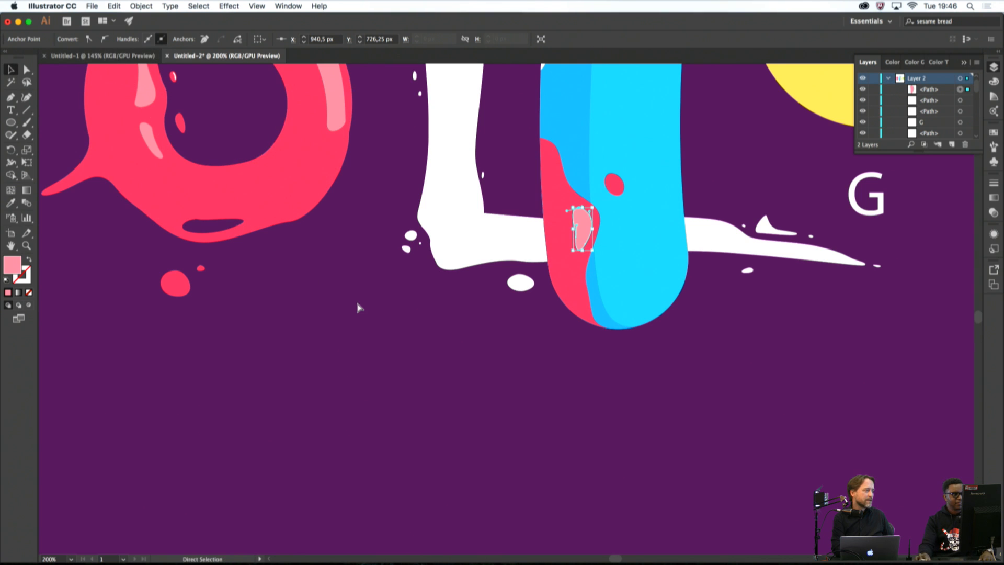
click(358, 307)
scroll(457, 320, down, 2)
scroll(472, 330, up, 2)
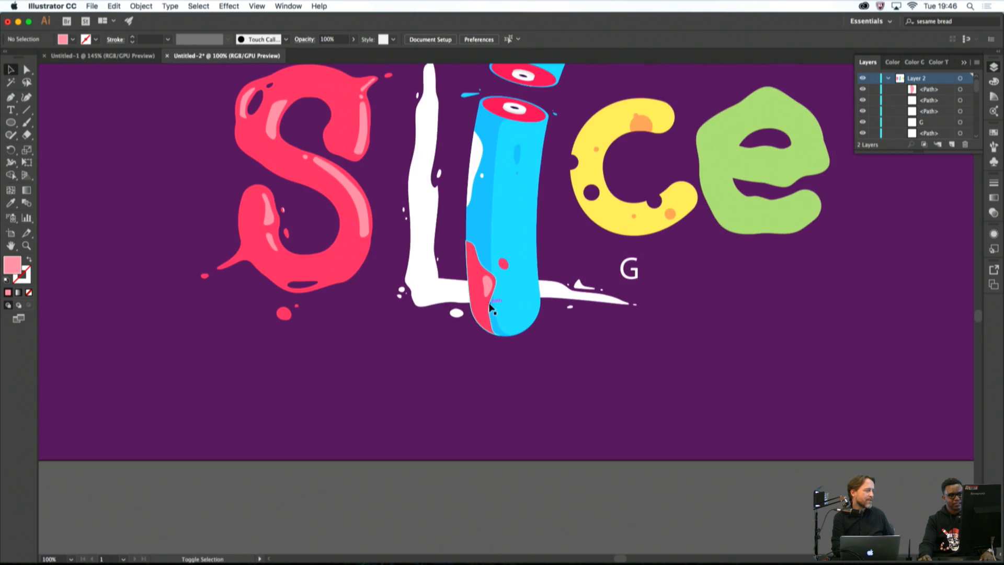
Draw a small light pink droplet highlight with the Pen tool on the red splatter, just above the larger highlight
key(p)
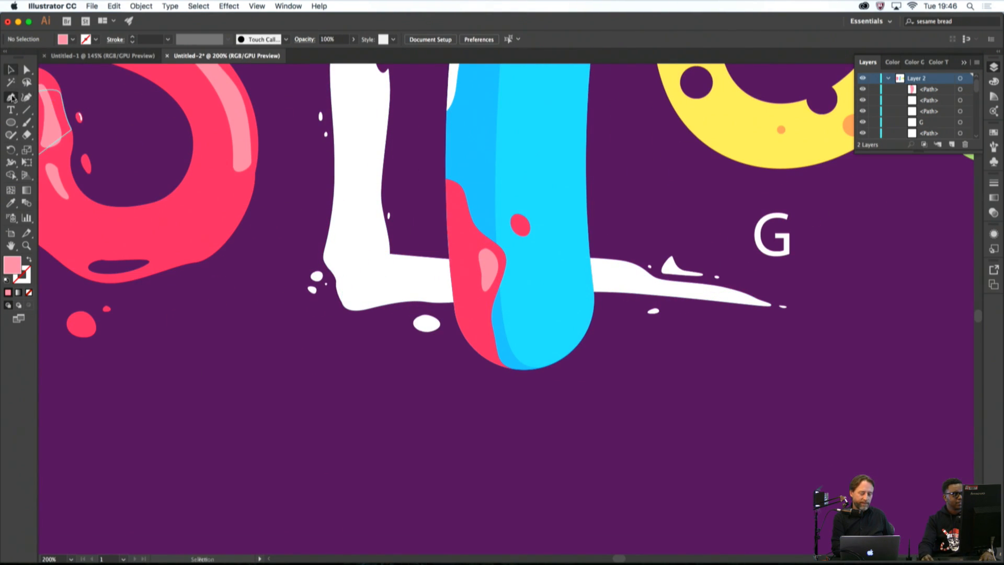
scroll(473, 244, up, 2)
drag(447, 226, 493, 244)
drag(464, 205, 454, 229)
super+click(337, 187)
scroll(338, 188, down, 8)
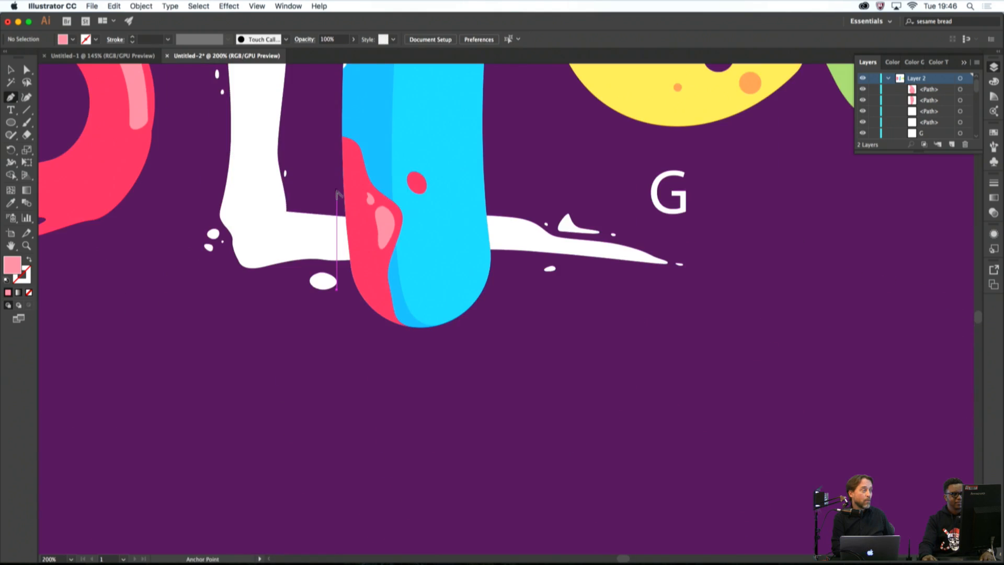
Draw a slim light pink highlight with the Pen tool on the red splatter near the i's rounded base
scroll(379, 226, up, 10)
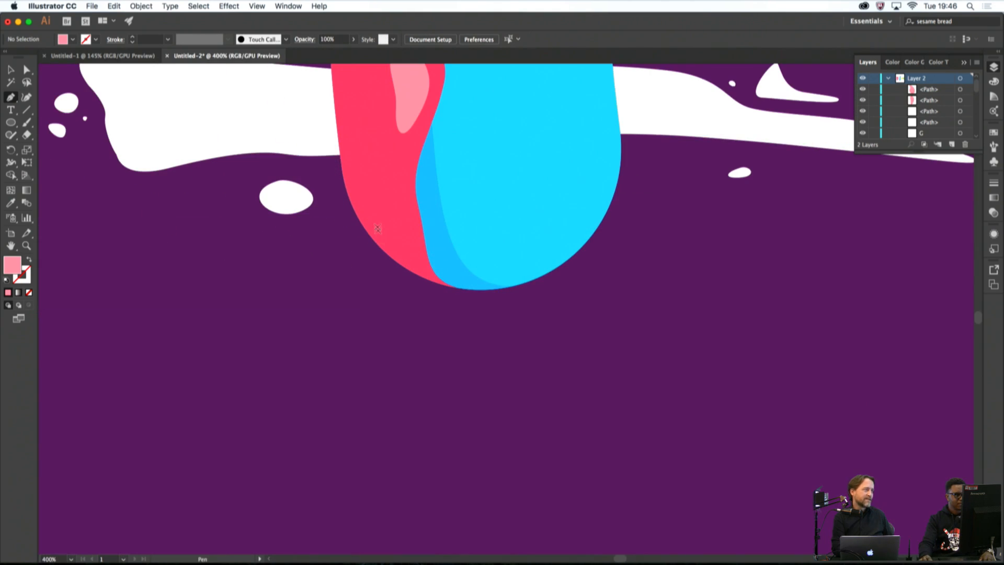
drag(397, 211, 395, 213)
drag(410, 252, 413, 263)
drag(401, 207, 401, 207)
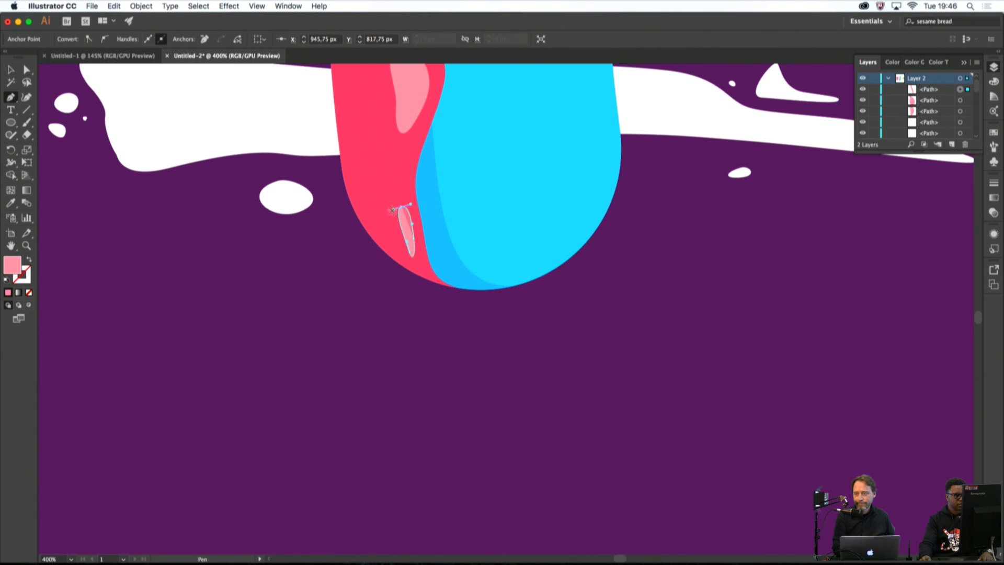
super+click(354, 252)
scroll(354, 262, down, 6)
scroll(354, 263, up, 2)
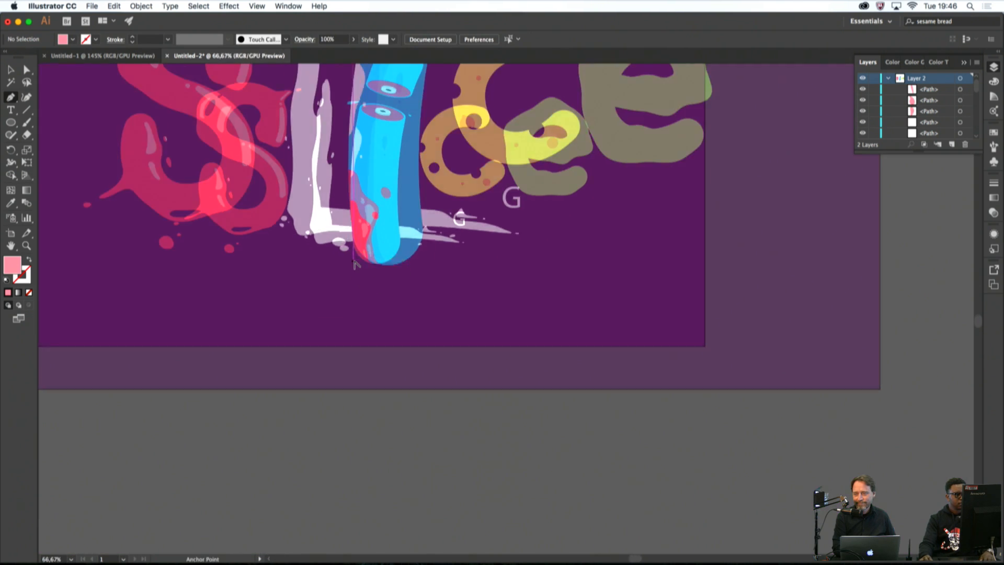
Draw a closed drip shape with the Pen tool hanging from the red splatter below the i's base
scroll(354, 263, up, 5)
drag(370, 216, 383, 236)
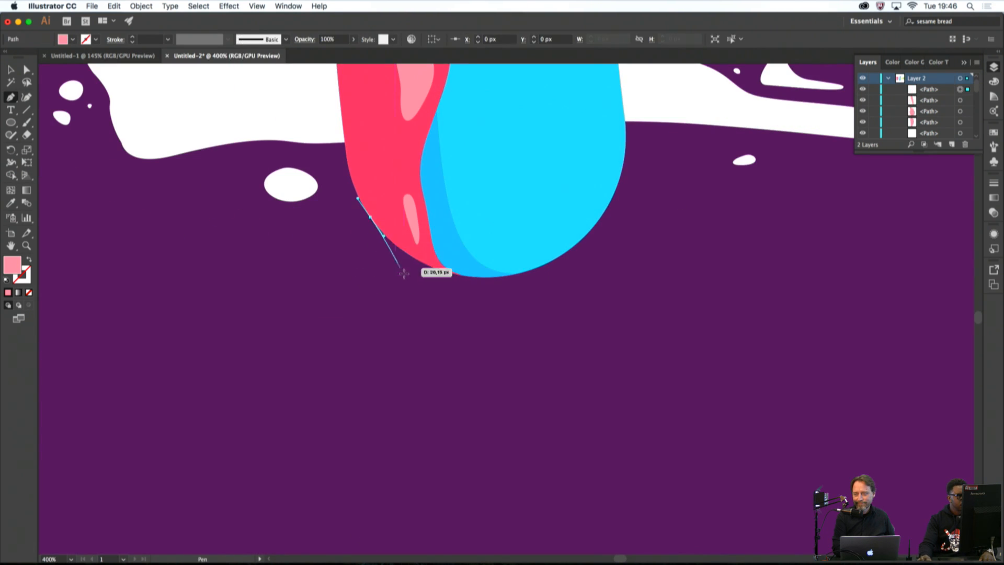
drag(405, 275, 461, 274)
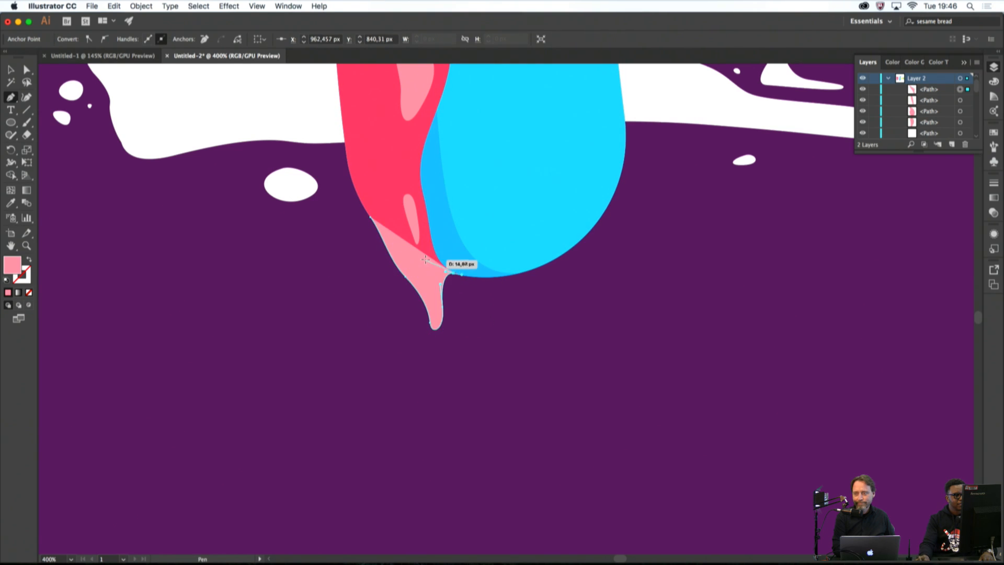
click(425, 259)
click(403, 244)
click(394, 234)
click(386, 224)
click(370, 216)
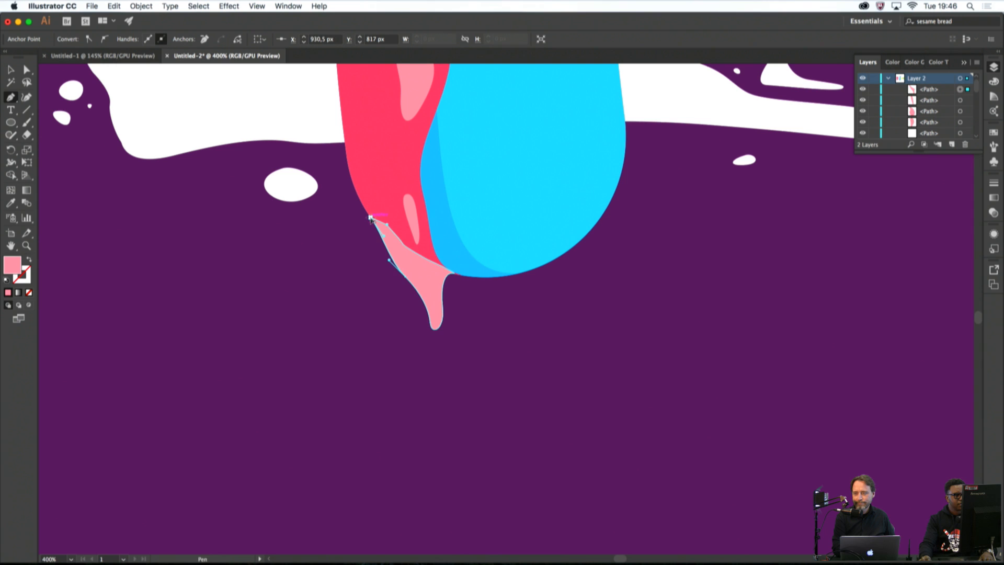
Recolour the new drip with the red sampled from the splatter and deselect it
key(i)
click(379, 180)
super+click(520, 322)
drag(522, 323, 557, 336)
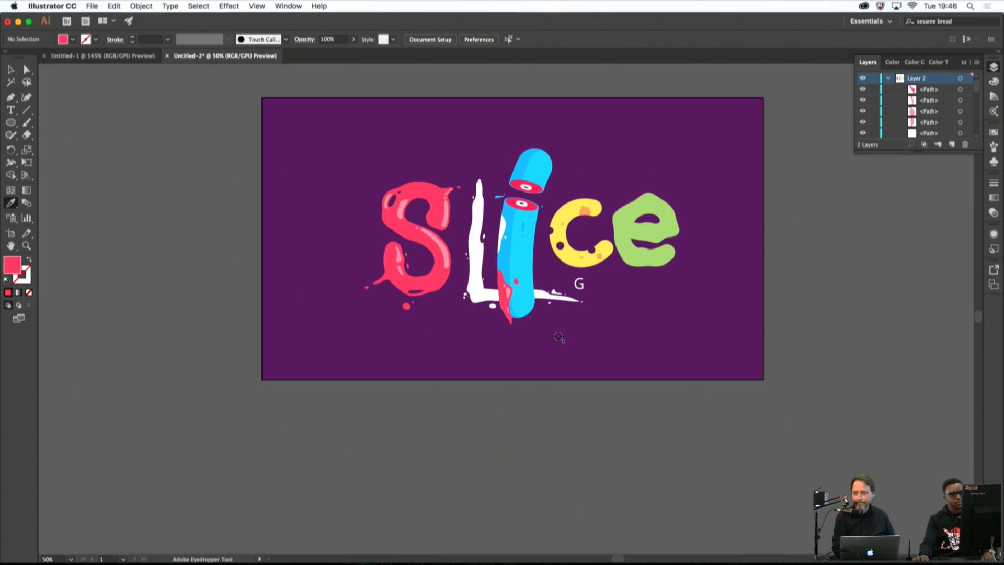
scroll(558, 337, down, 1)
scroll(542, 324, up, 6)
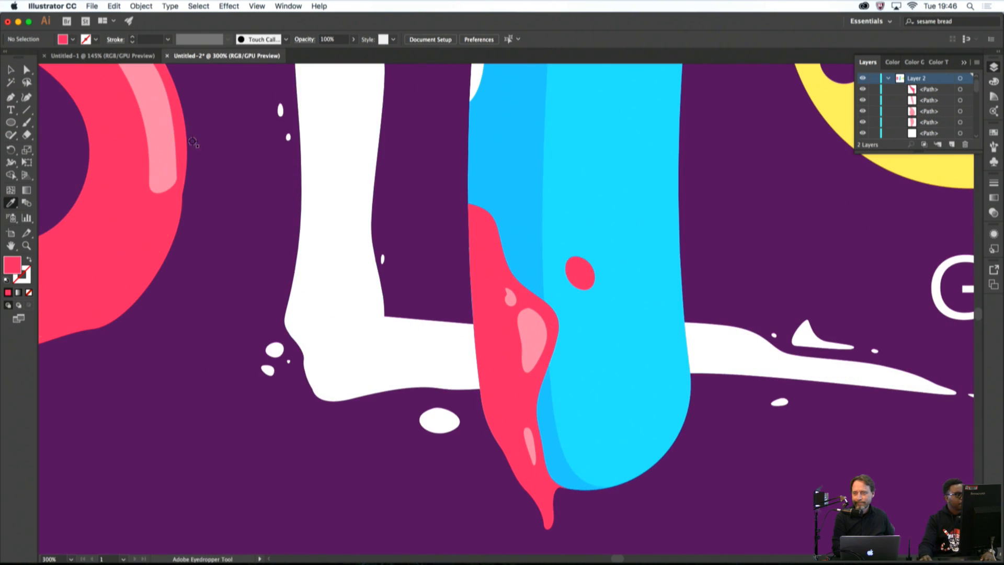
Draw a small red bulge with the Pen tool where the splatter's upper end meets the i's outer edge
click(10, 97)
scroll(473, 204, up, 1)
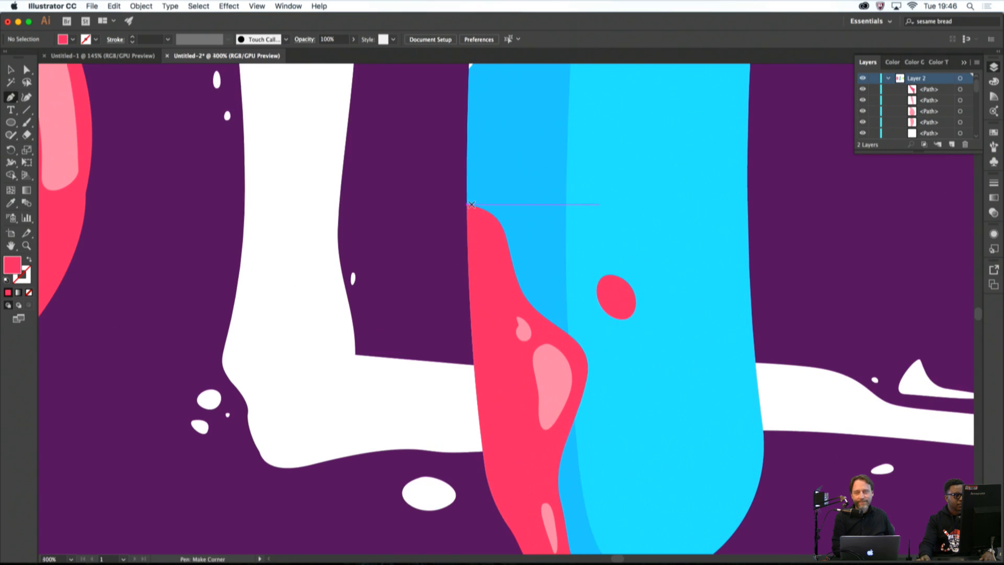
drag(477, 206, 464, 239)
click(469, 285)
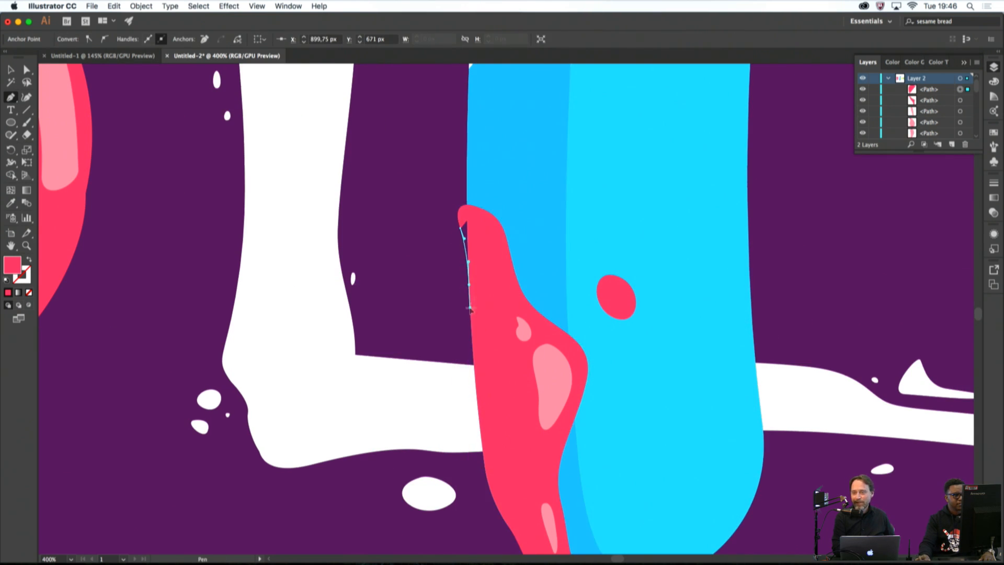
drag(470, 308, 470, 307)
drag(487, 261, 486, 257)
super+click(440, 207)
scroll(440, 207, down, 6)
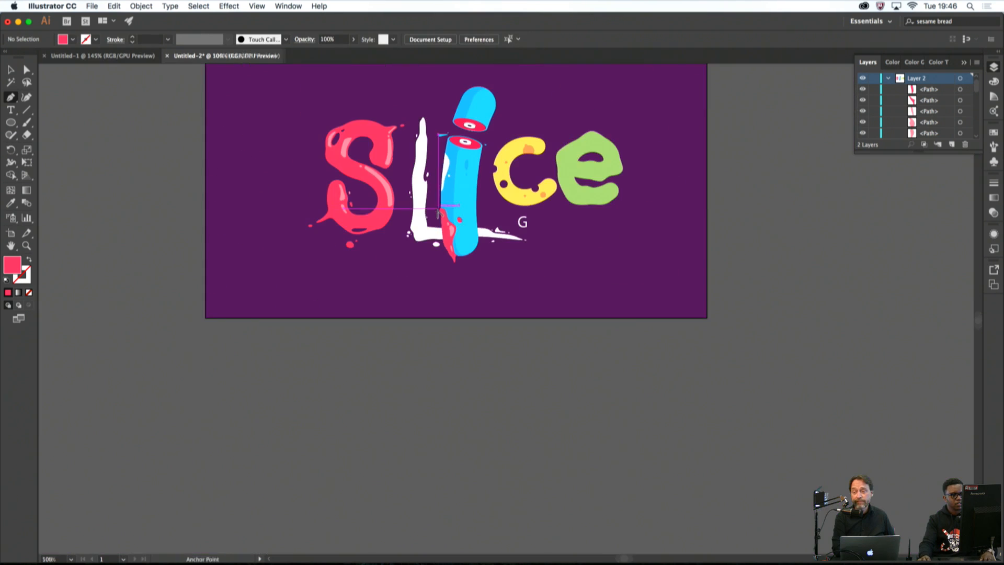
drag(531, 263, 625, 299)
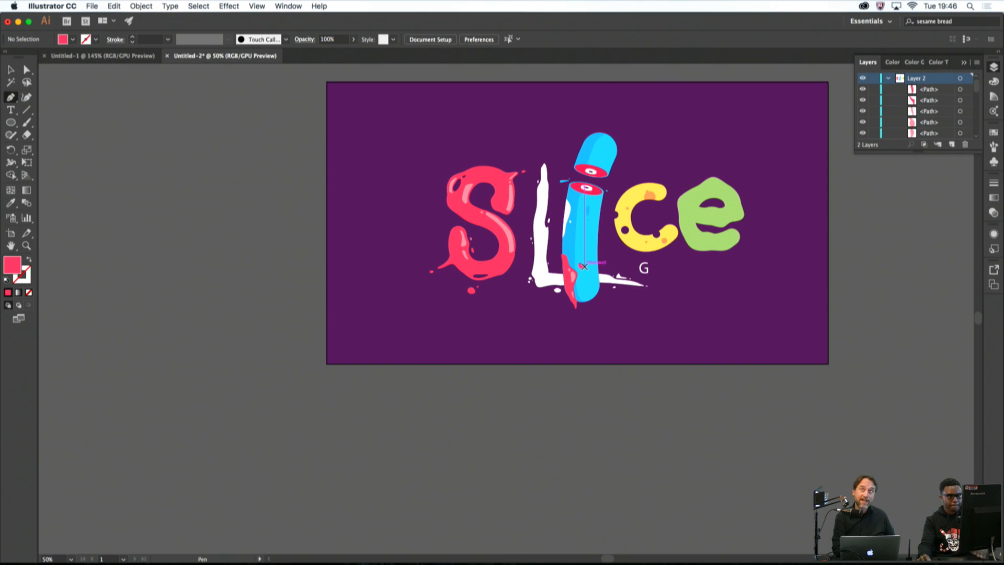
Draw a thin closed sliver with the Pen tool along the outer edge of the white patch on the i
scroll(567, 203, up, 6)
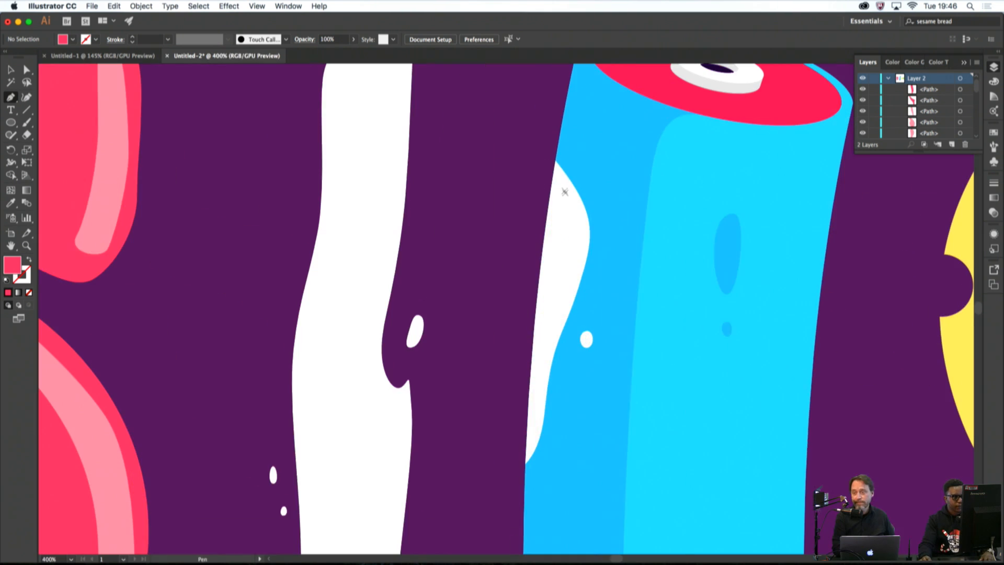
click(545, 152)
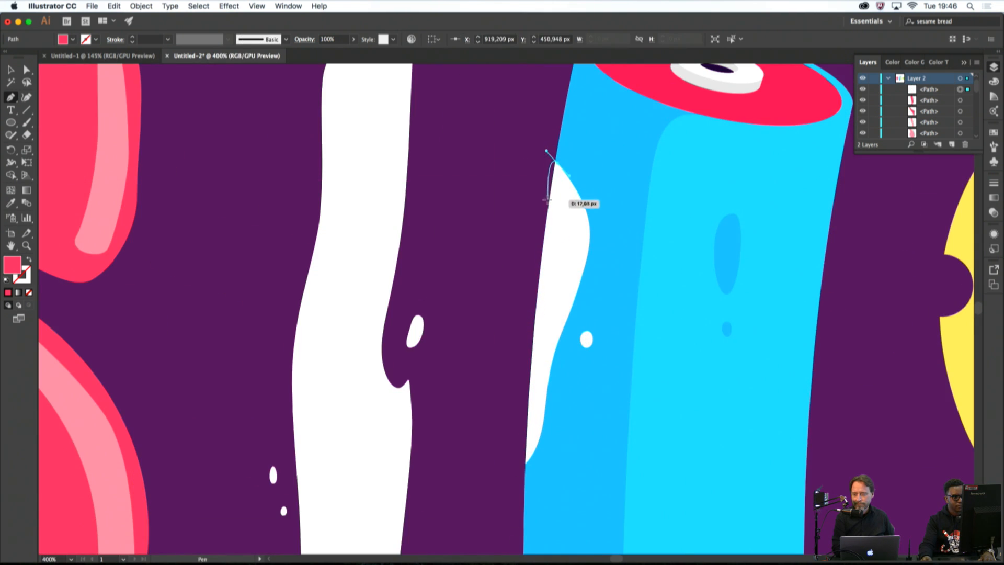
drag(542, 226, 527, 391)
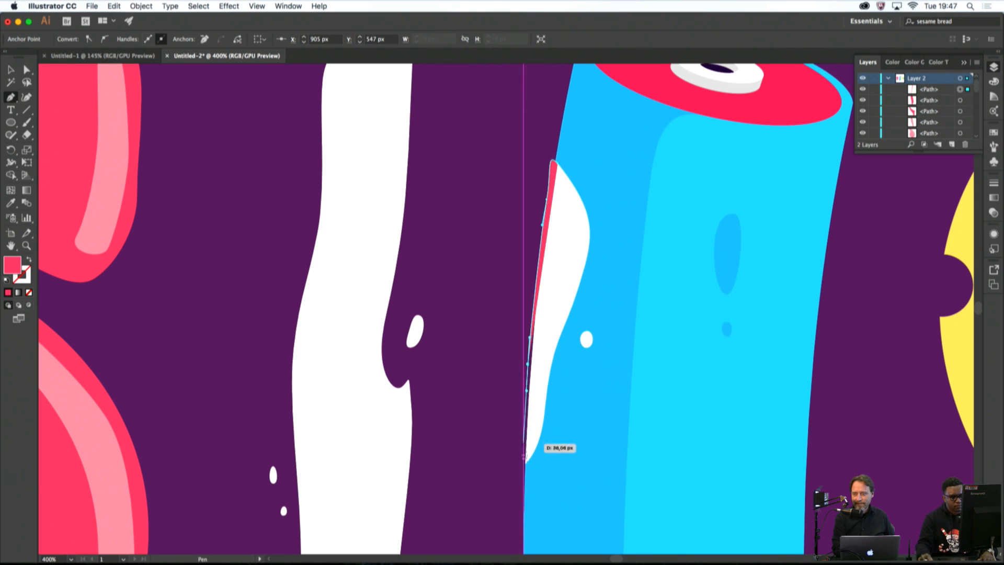
drag(522, 466, 530, 408)
click(561, 298)
click(557, 241)
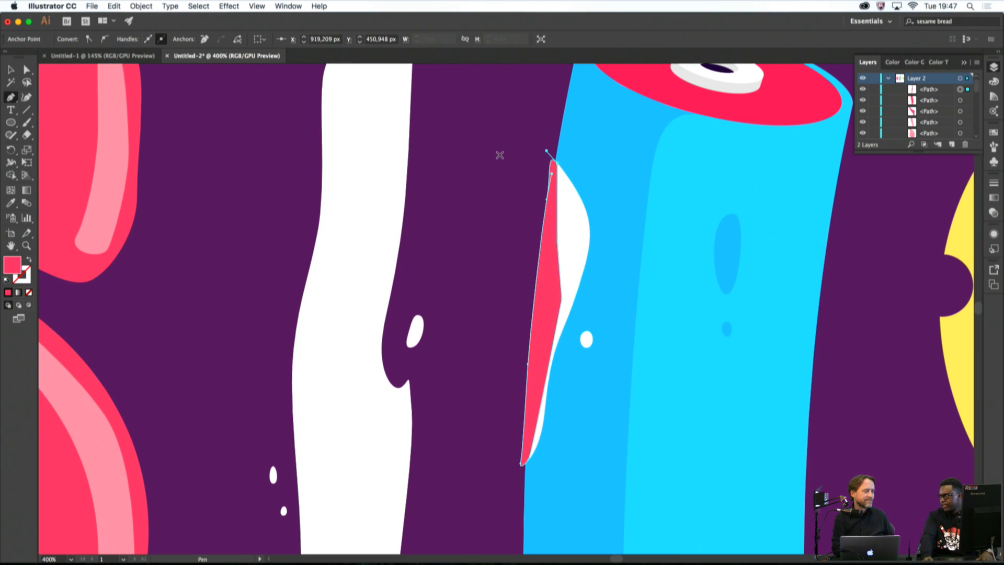
Recolour the sliver with the white sampled from the adjoining patch and deselect it
key(i)
click(562, 192)
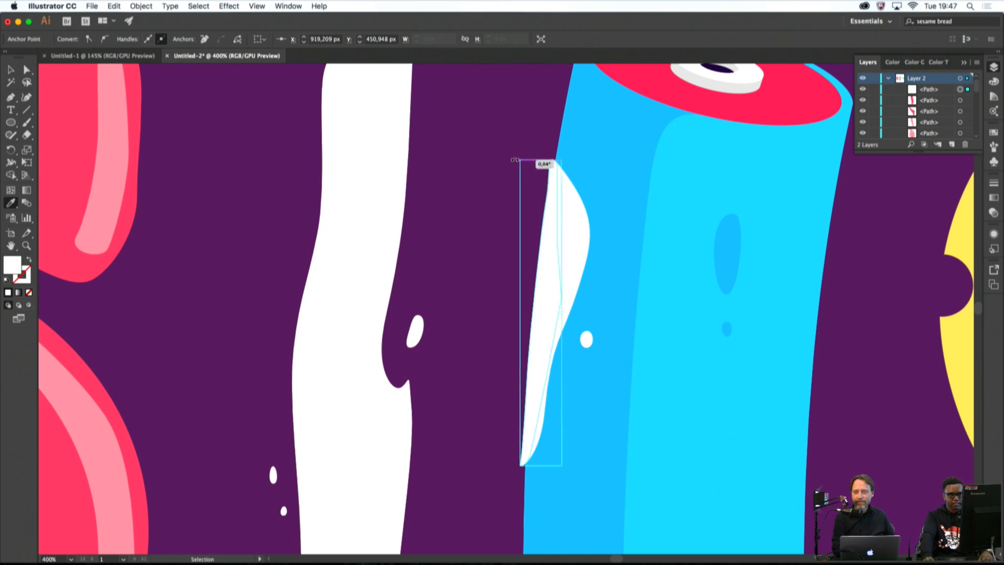
key(super+minus)
key(super+minus)
key(super+minus)
key(super+minus)
key(super+minus)
key(super+shift+a)
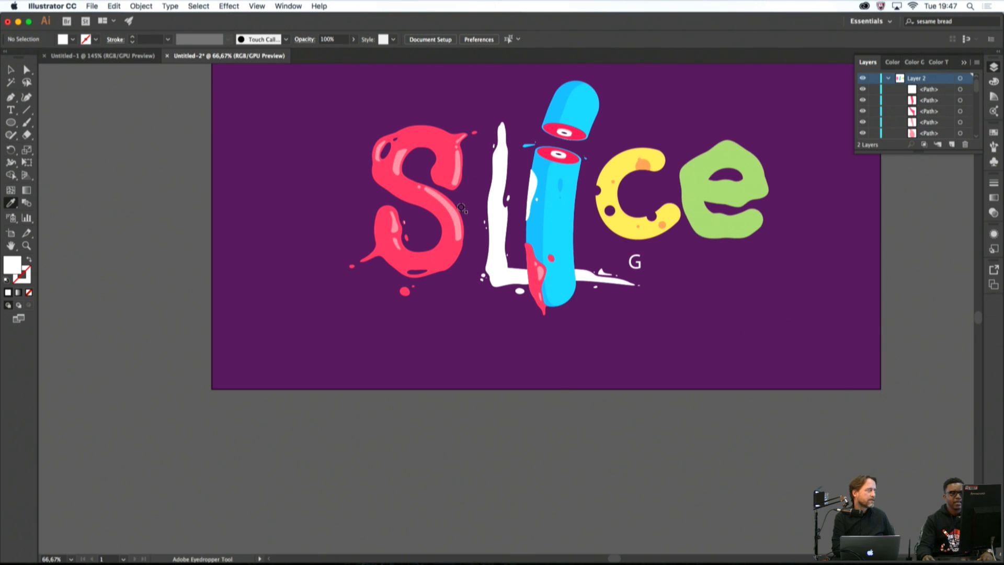
Show the hidden lowest group of Layer 2 to check its contents, and hide it again
scroll(461, 207, down, 1)
scroll(902, 113, down, 5)
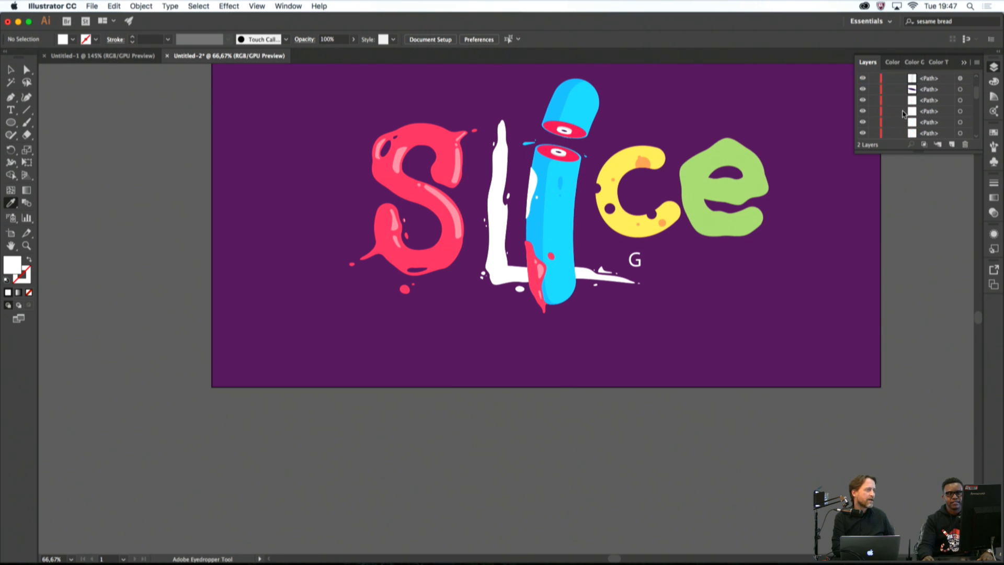
scroll(903, 114, down, 3)
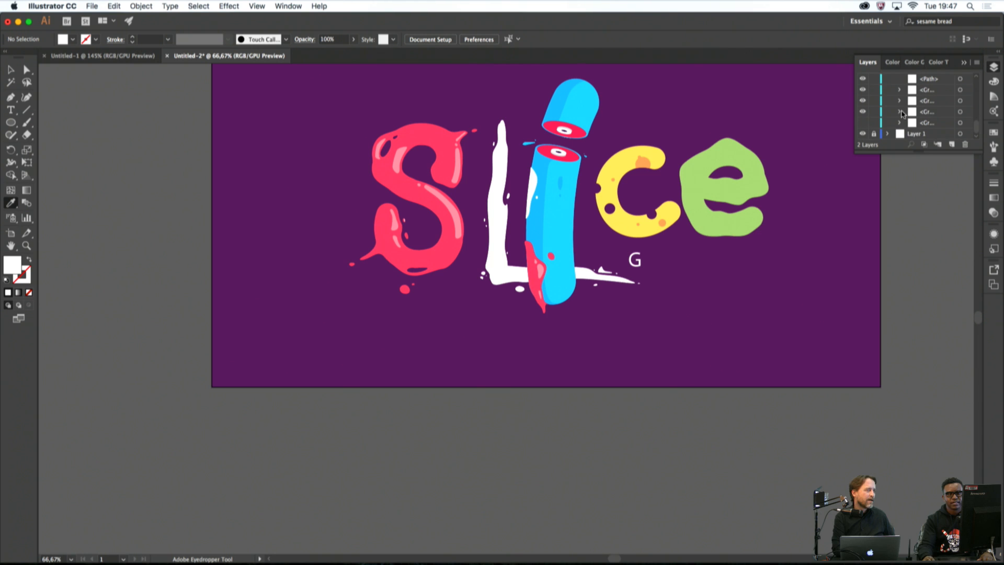
click(863, 123)
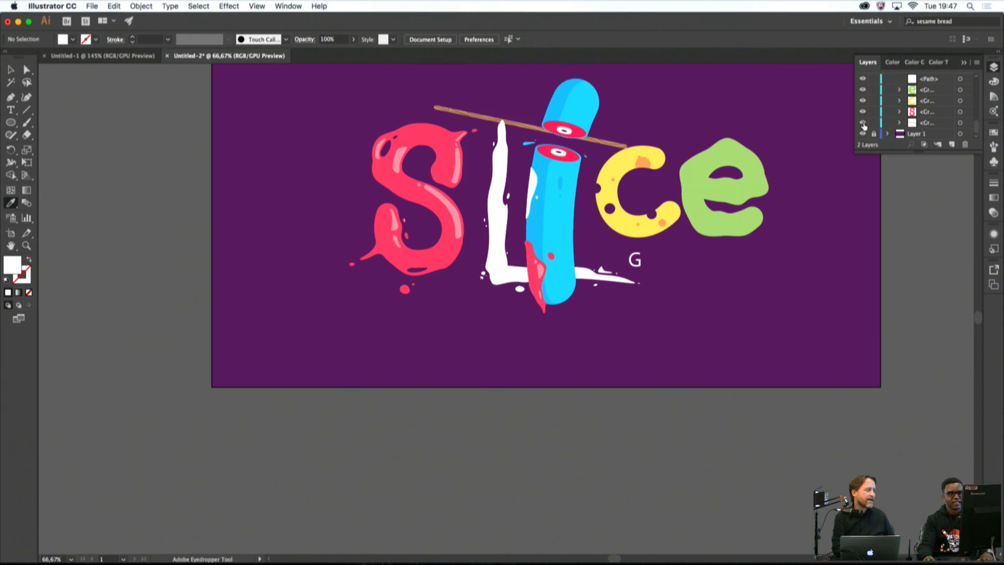
click(862, 123)
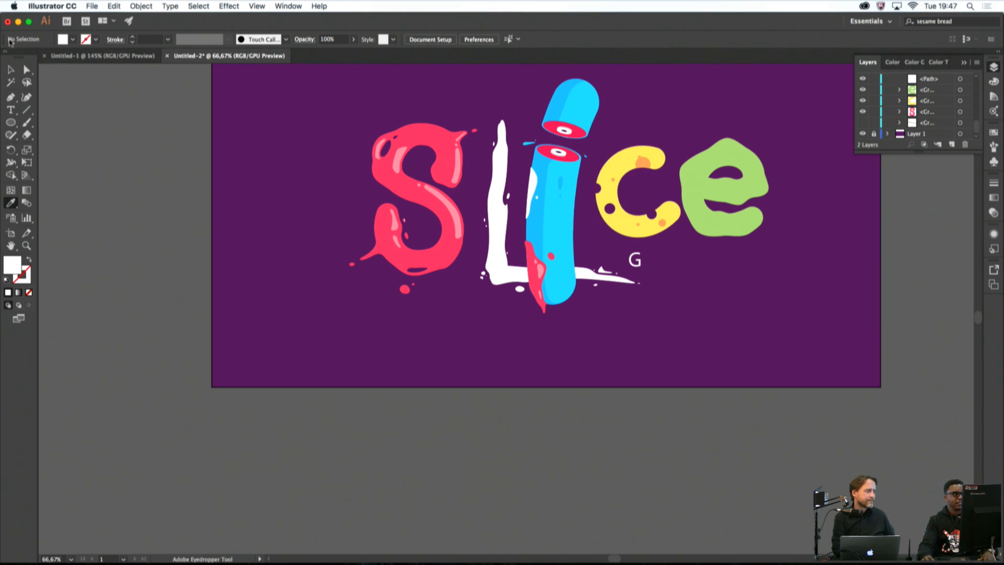
Delete the white L together with the droplets along its stem
click(11, 70)
scroll(821, 289, down, 4)
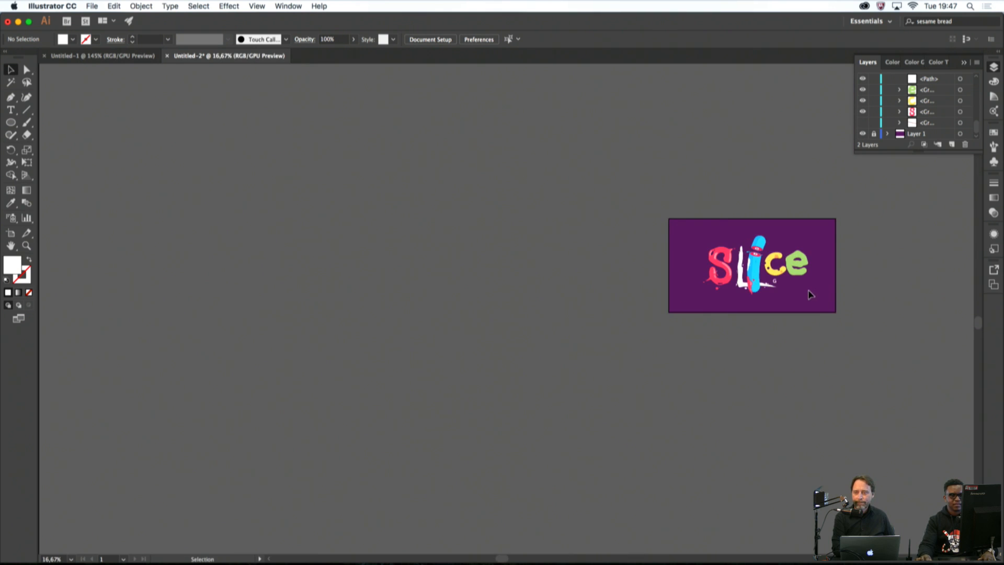
scroll(806, 290, up, 4)
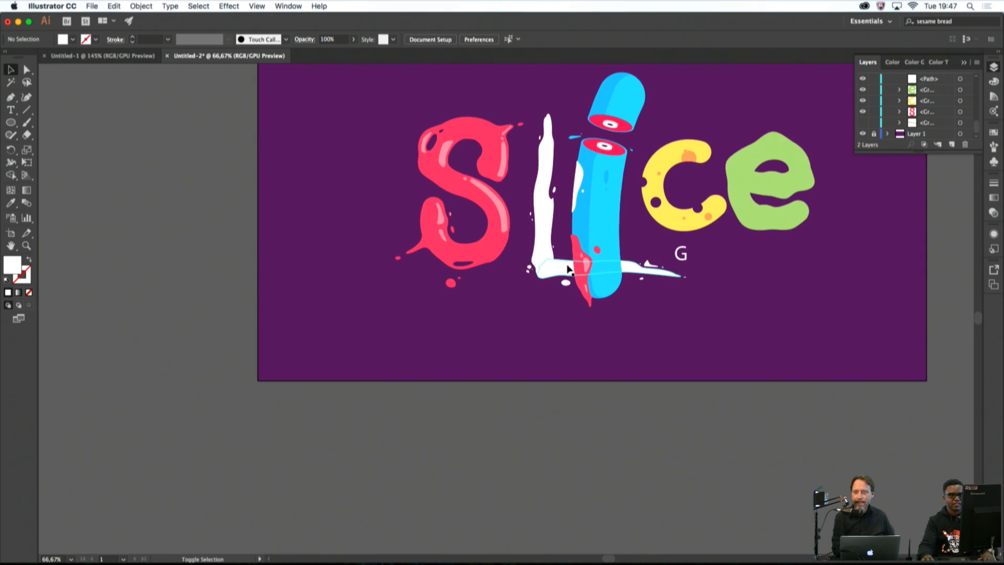
scroll(578, 270, up, 2)
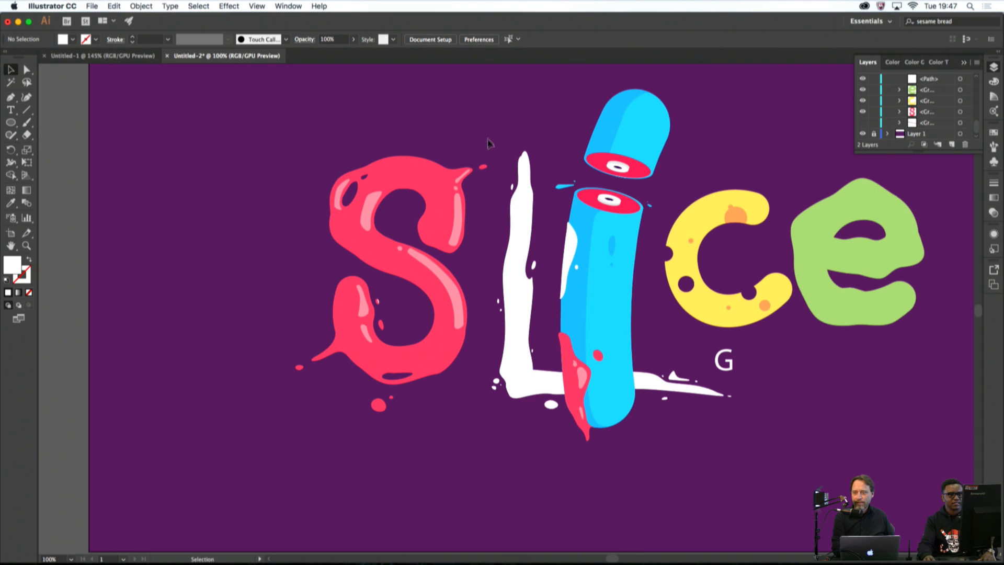
click(540, 415)
key(Delete)
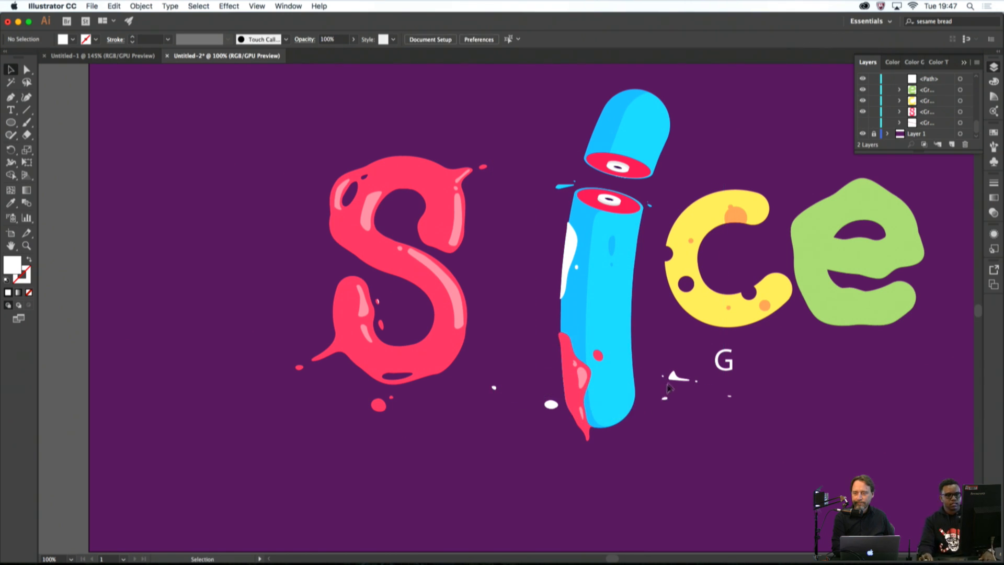
Delete the leftover white splashes and droplets around the i's base and the small G below the c
drag(651, 358, 701, 415)
key(Delete)
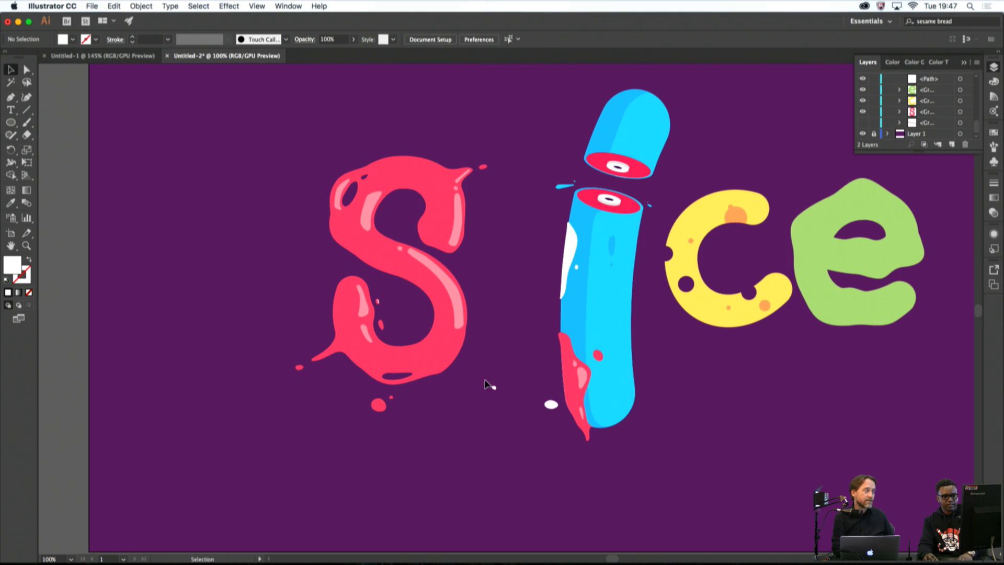
drag(541, 411, 556, 418)
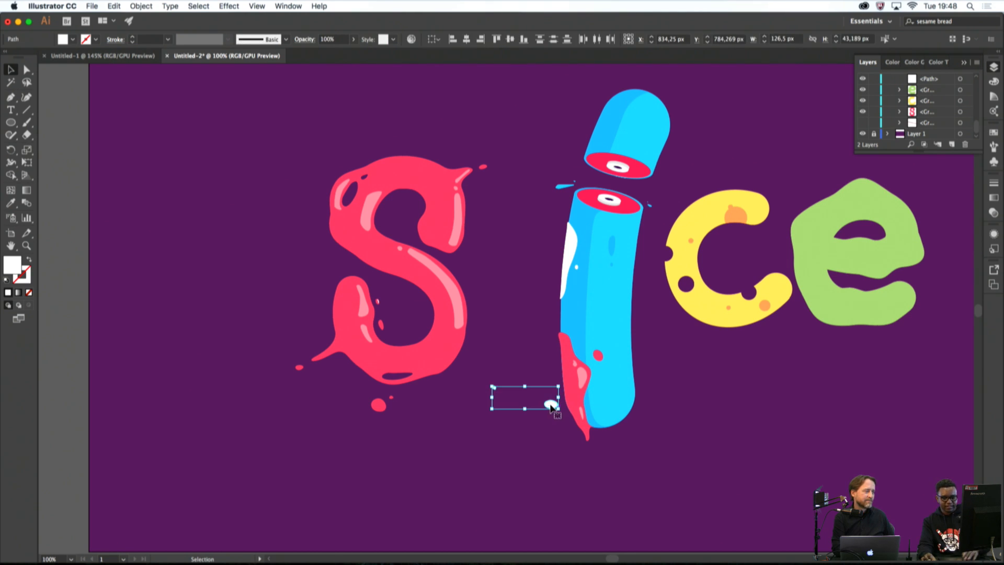
key(Delete)
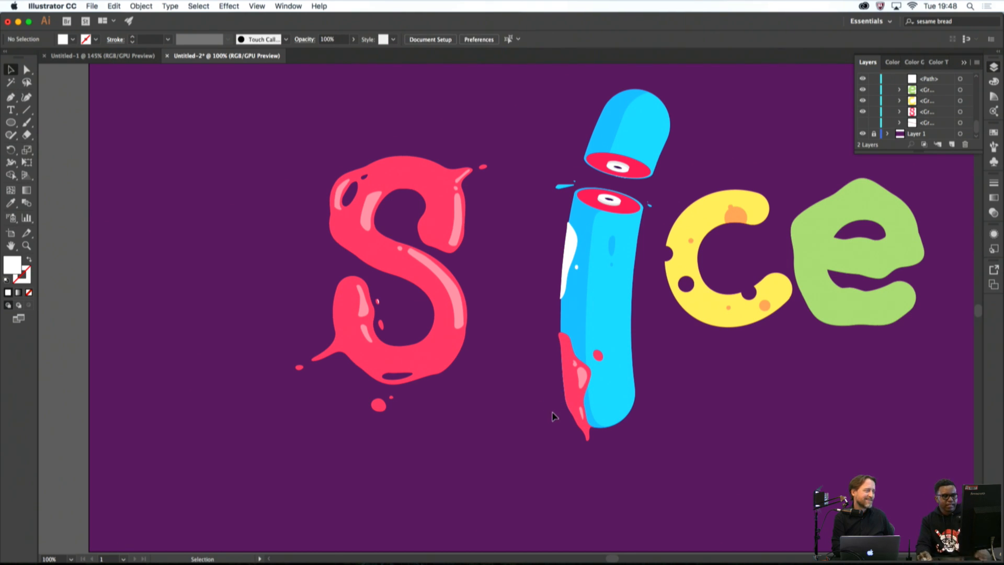
click(28, 111)
drag(520, 135, 509, 401)
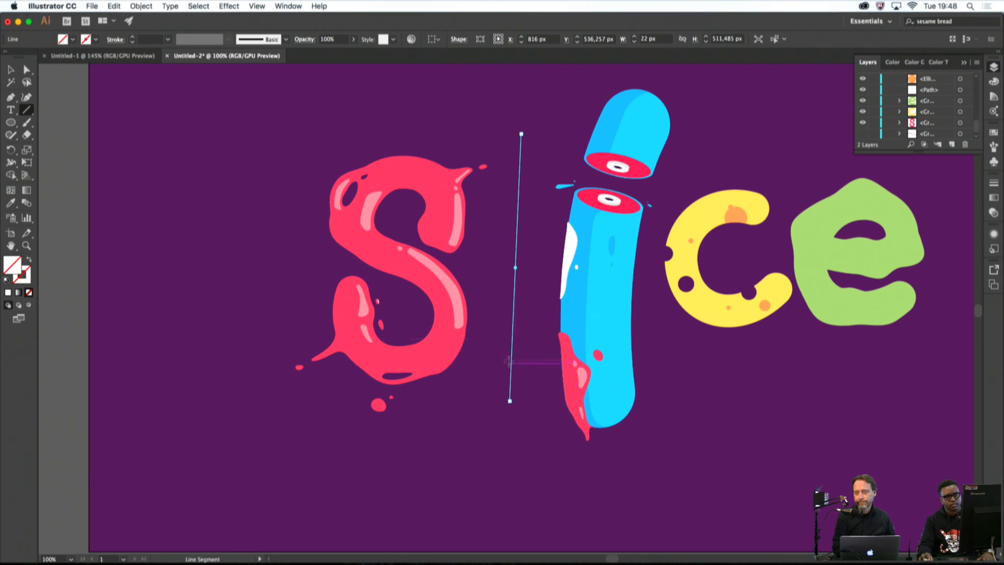
key(Delete)
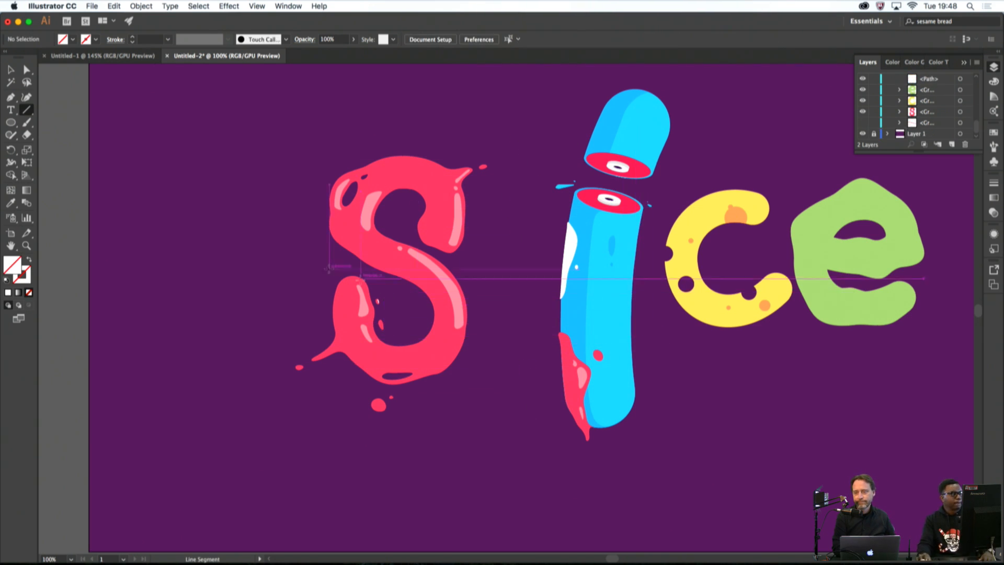
click(11, 97)
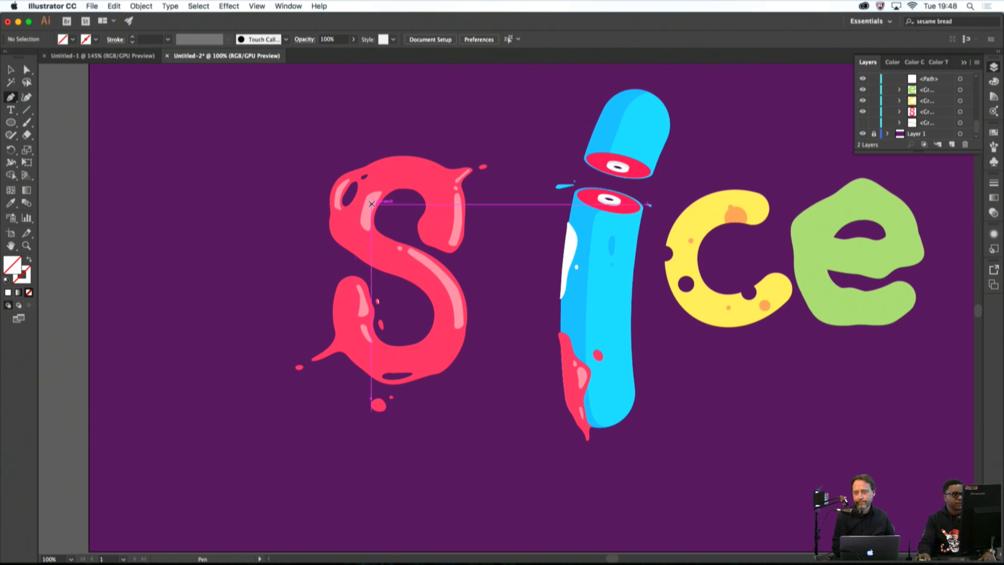
click(531, 121)
drag(511, 381, 524, 481)
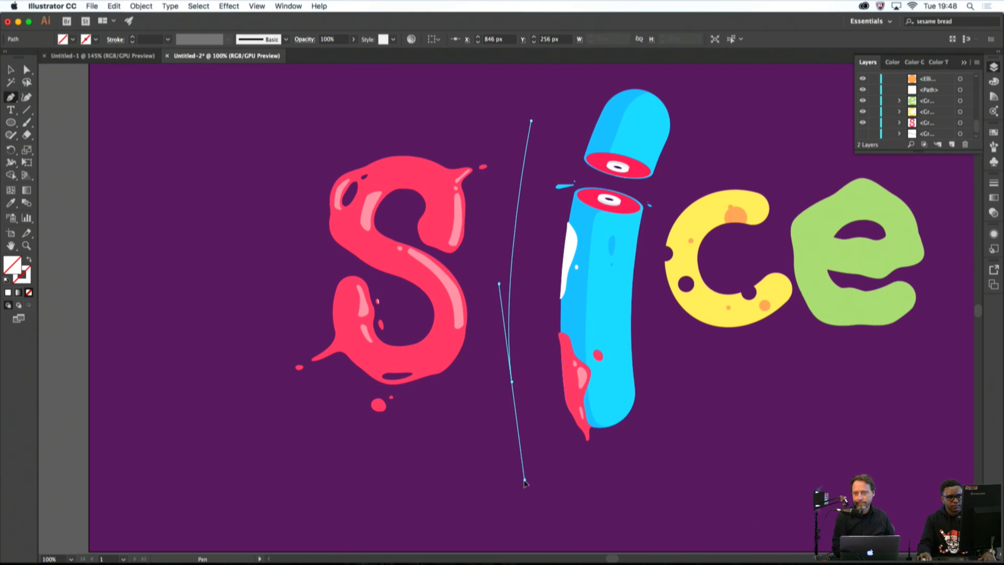
key(Delete)
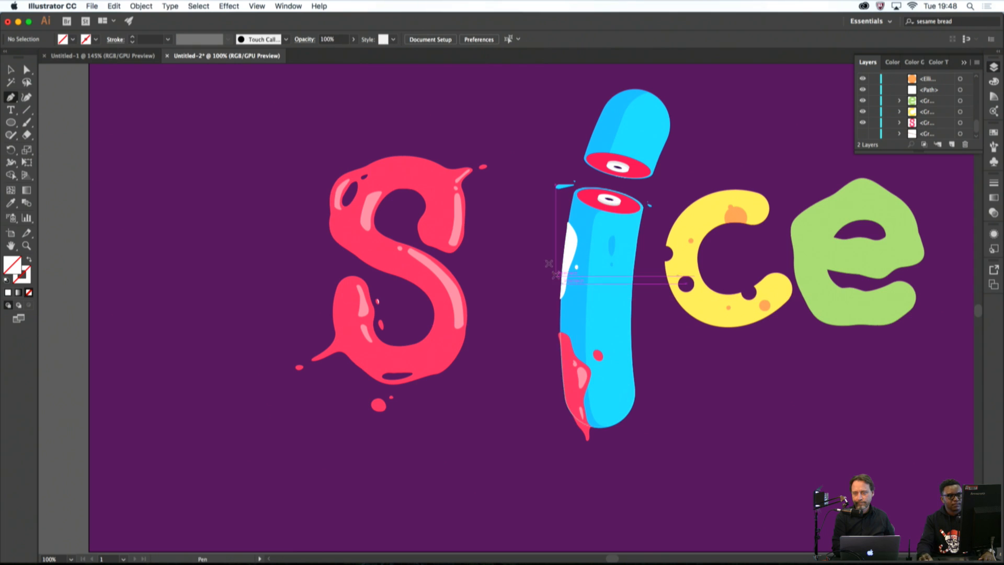
key(ctrl+z)
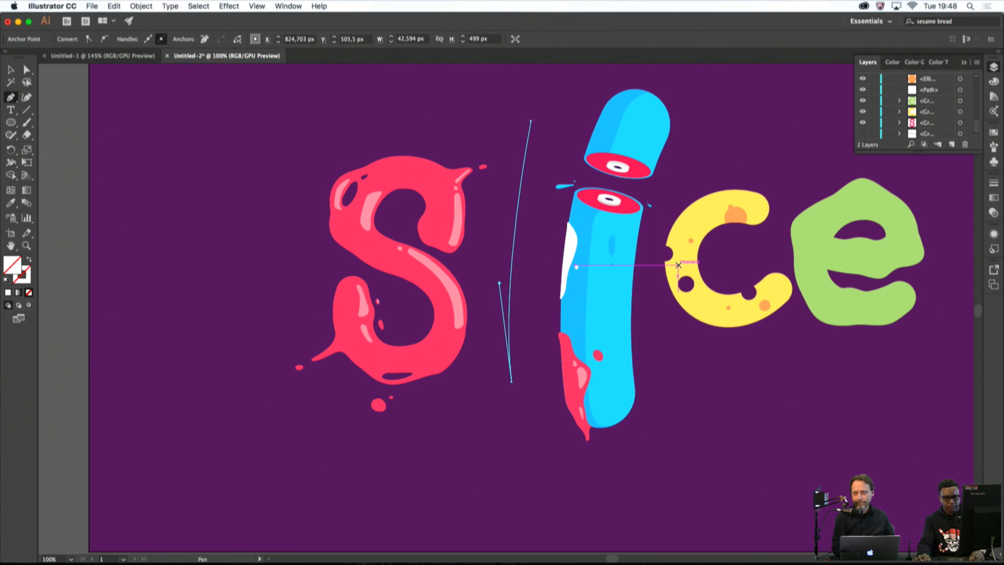
key(i)
click(678, 265)
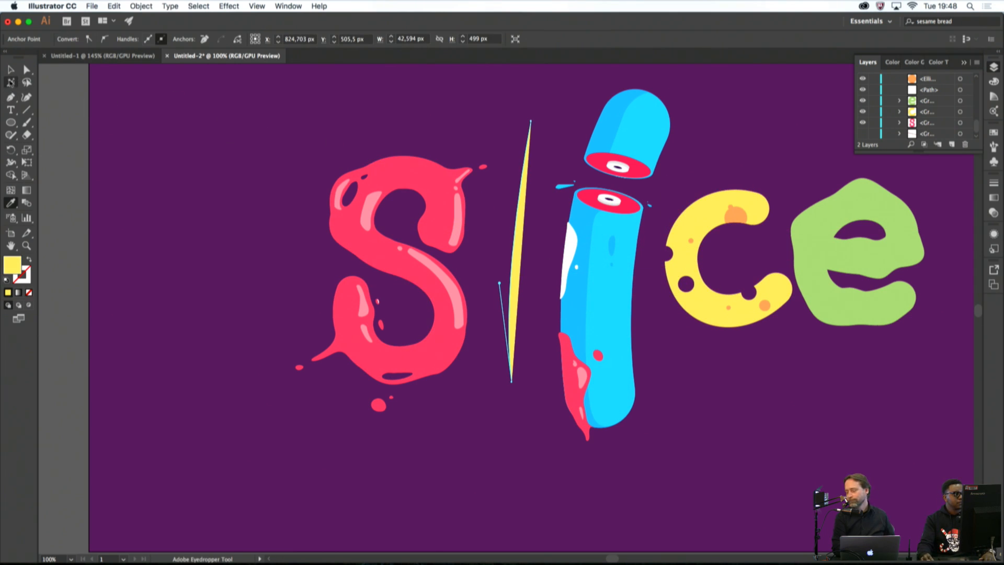
key(v)
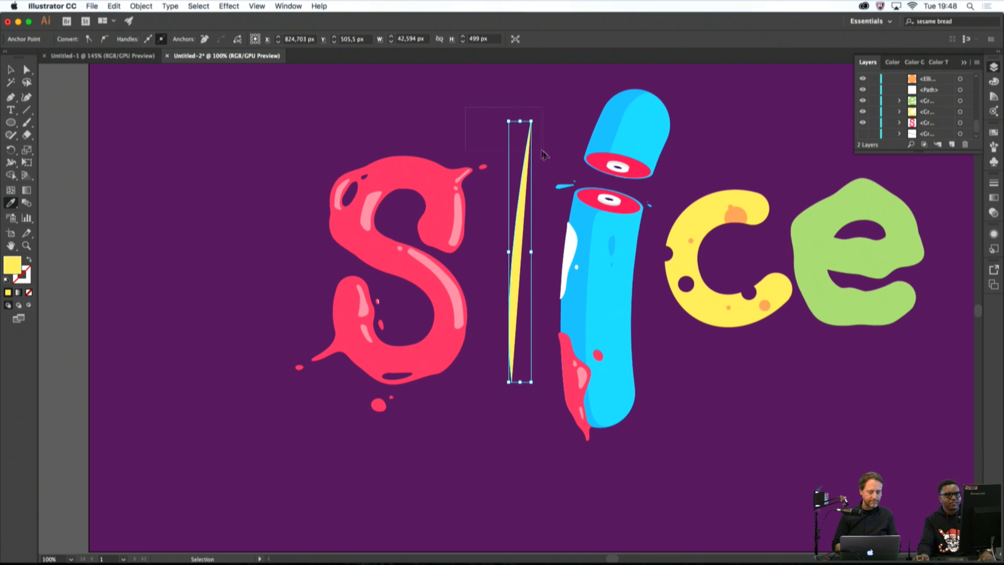
key(i)
key(Delete)
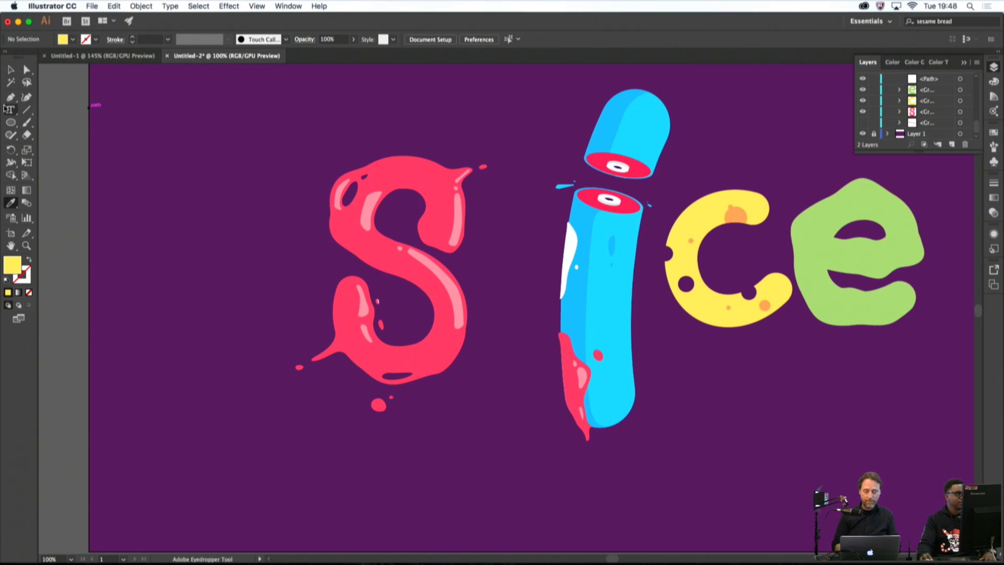
Draw the wavy inner edge of a yellow L's stem with the Pen tool, in the gap between the S and the i
key(p)
drag(515, 124, 547, 134)
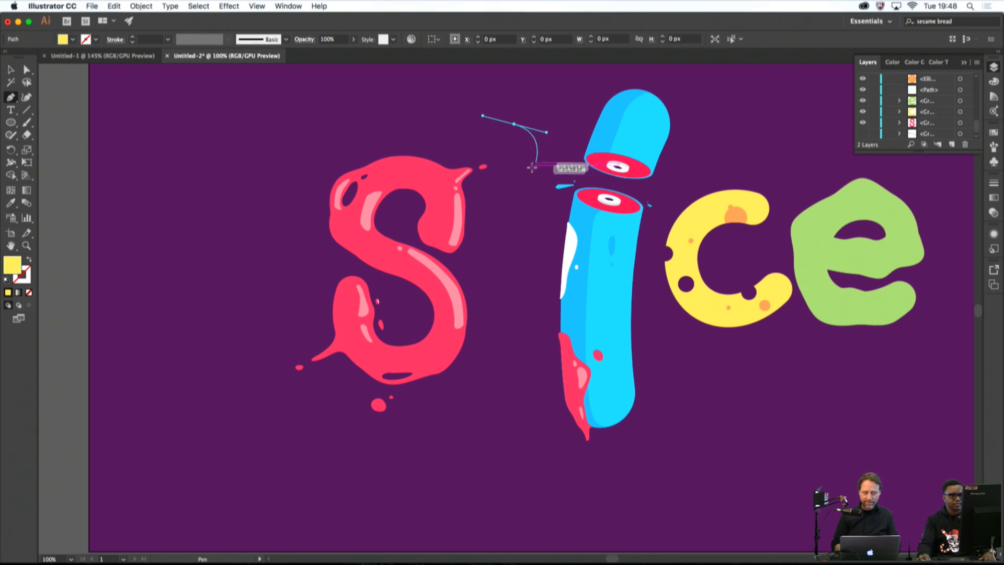
drag(508, 182, 483, 197)
mouse_move(505, 275)
mouse_down()
mouse_move(529, 299)
mouse_move(530, 290)
mouse_up()
drag(507, 324, 494, 344)
drag(511, 386, 537, 400)
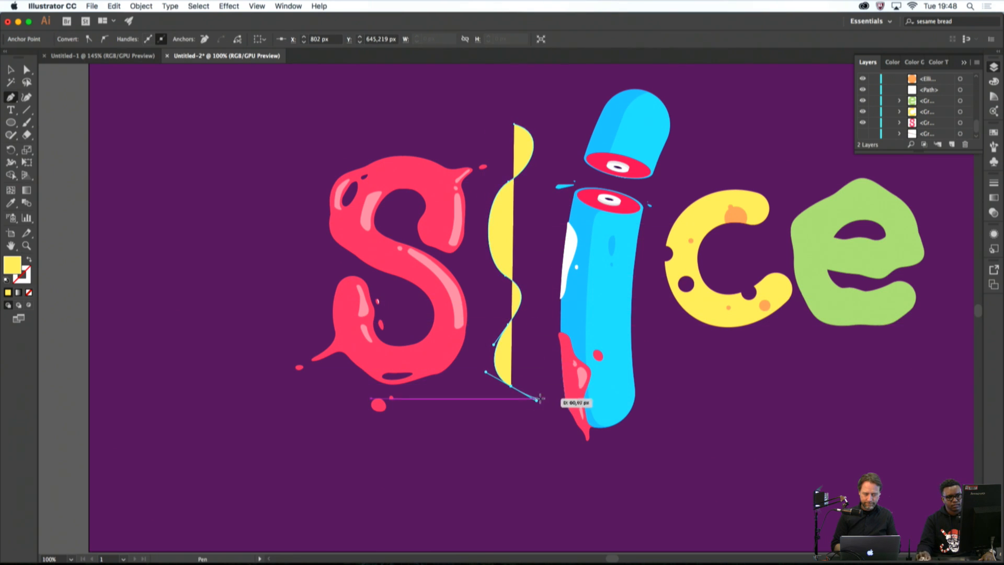
Continue the yellow path as the L's curving foot, out across the i's base to a rounded tip below the c and back
drag(664, 375, 790, 365)
key(super+z)
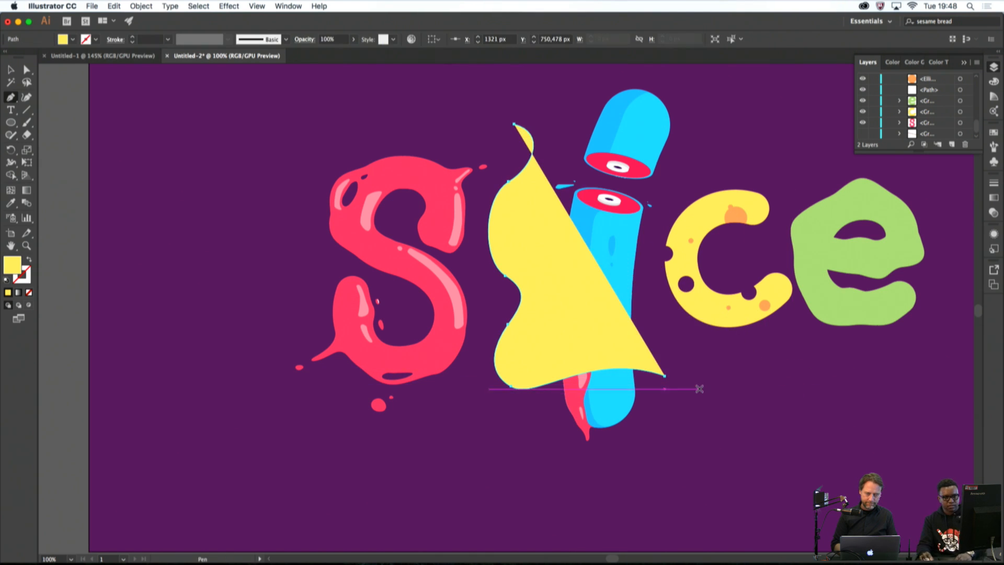
drag(664, 376, 734, 381)
drag(728, 427, 683, 417)
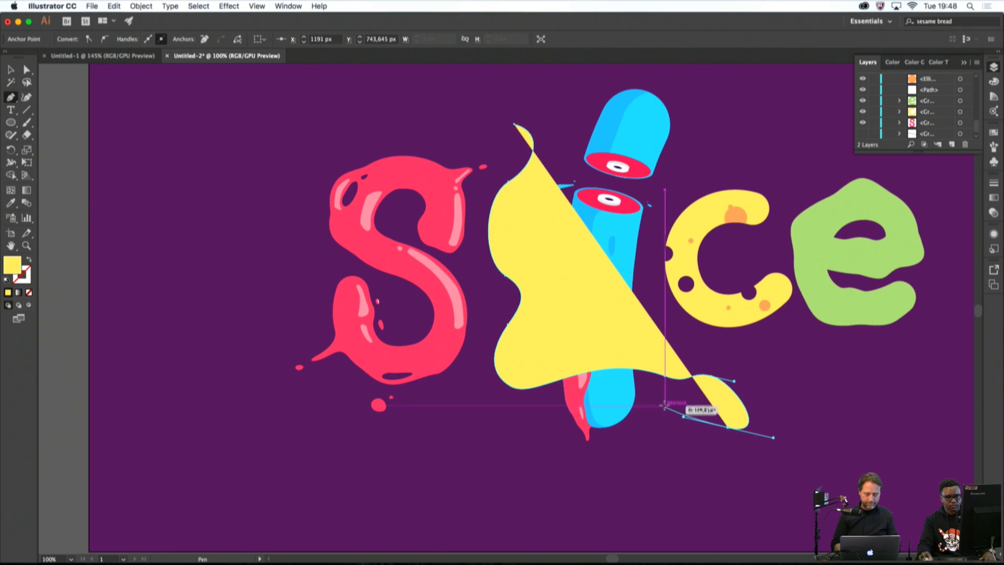
drag(617, 396, 580, 406)
drag(528, 427, 493, 420)
Draw the L's outer edge in waves back up beside the S, close the yellow shape at its top and deselect it
drag(483, 364, 484, 327)
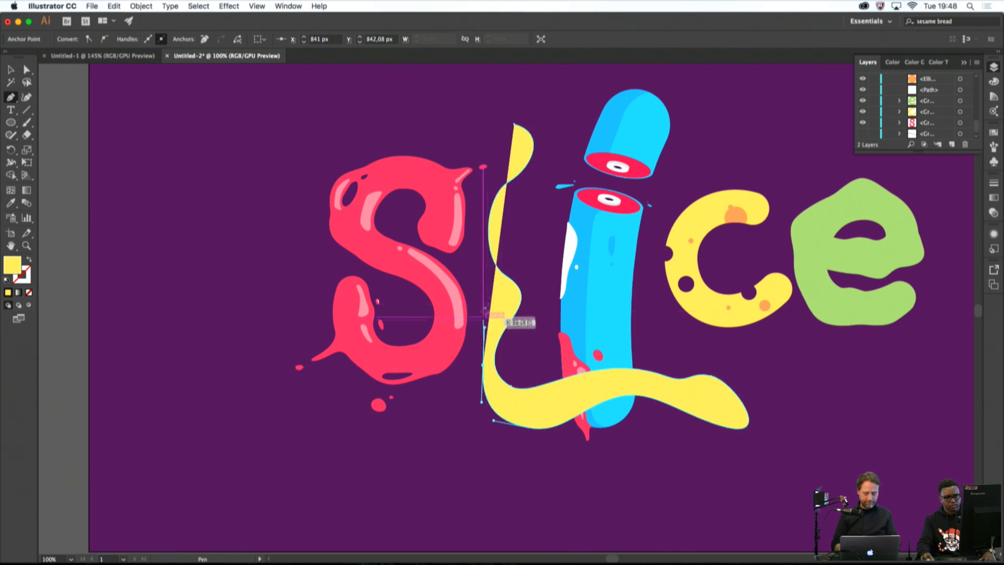
drag(490, 279, 477, 258)
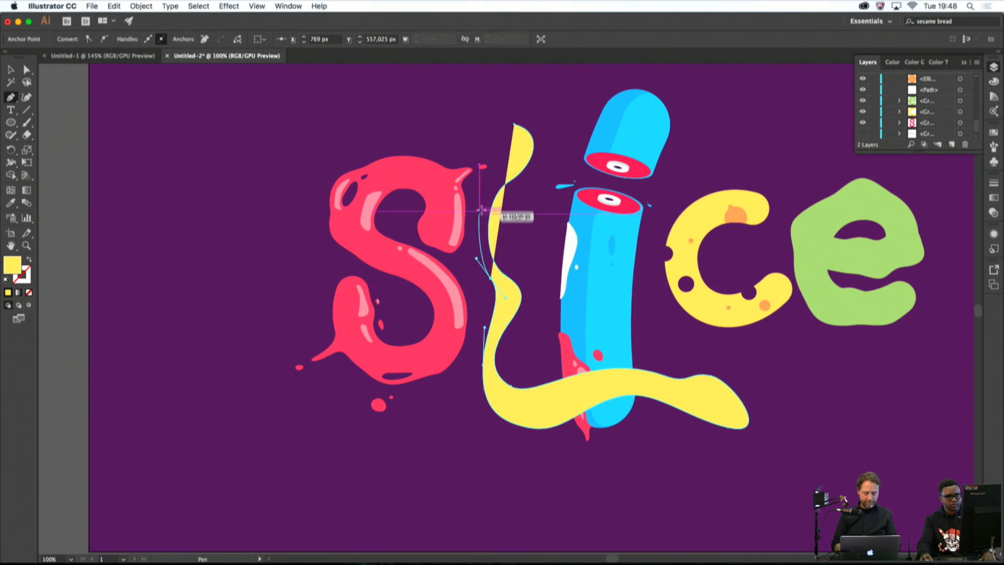
drag(483, 206, 493, 185)
drag(506, 141, 523, 127)
super+click(533, 116)
scroll(539, 180, down, 4)
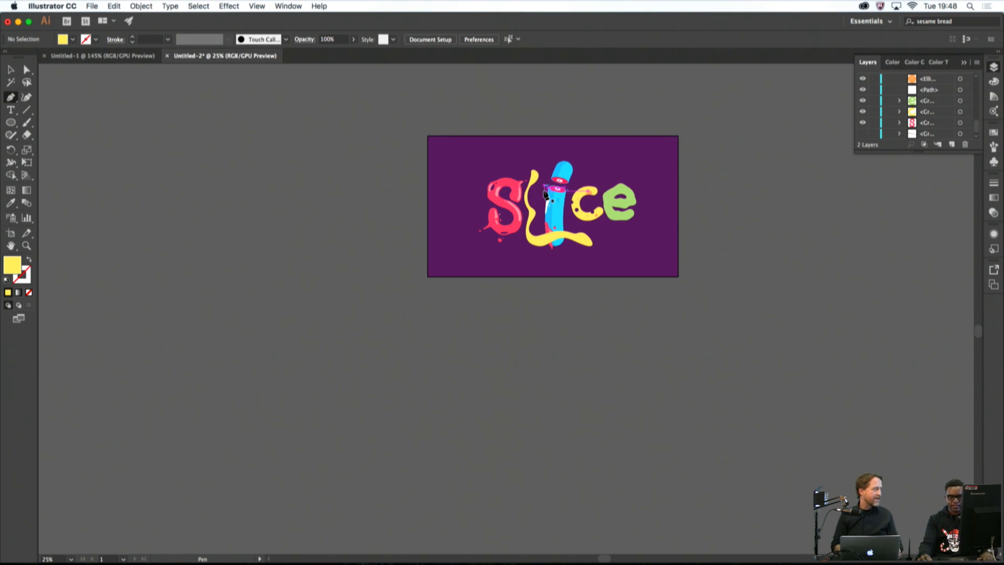
Delete the yellow L and the white patch on the blue i's edge
scroll(536, 195, up, 7)
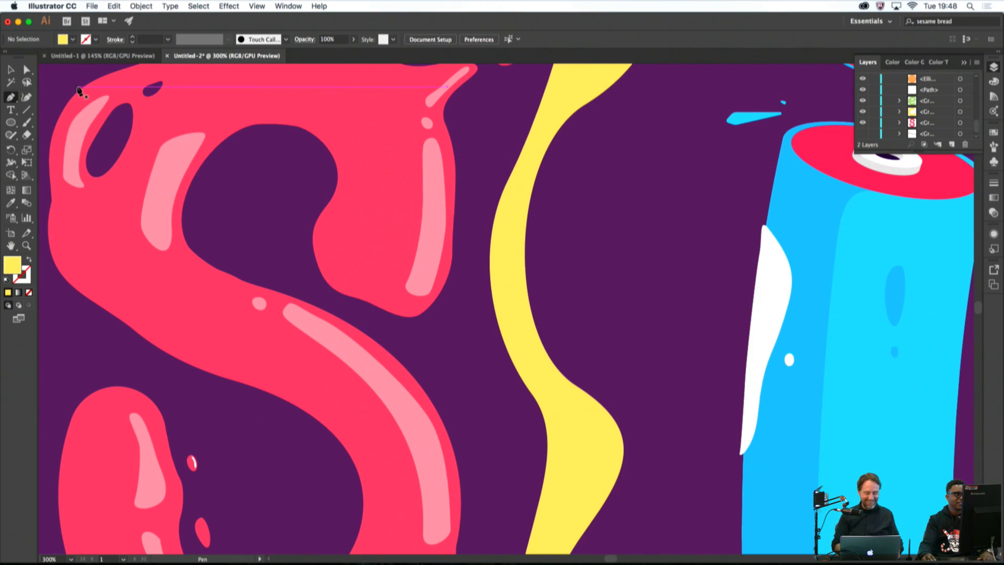
click(10, 69)
scroll(507, 198, down, 5)
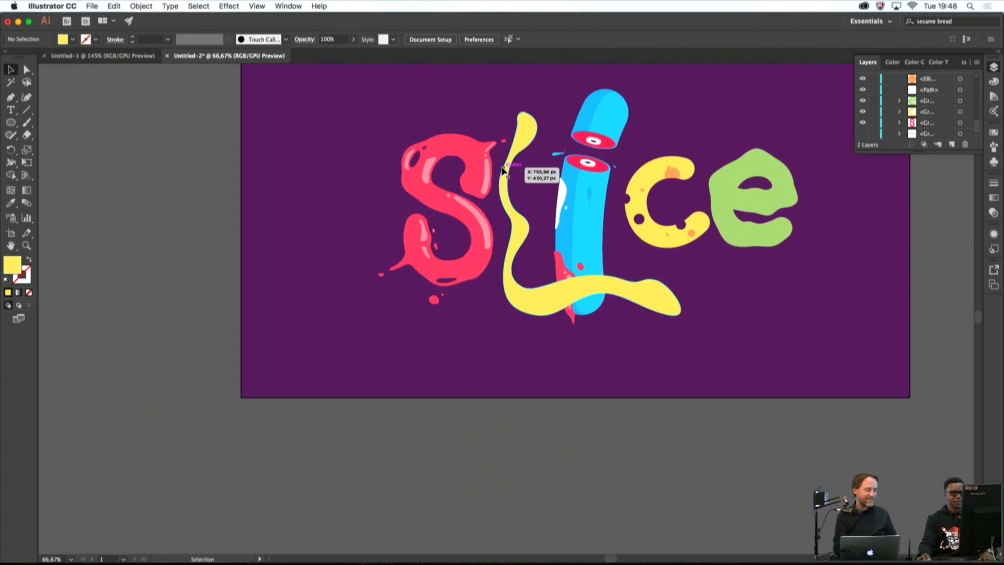
click(507, 197)
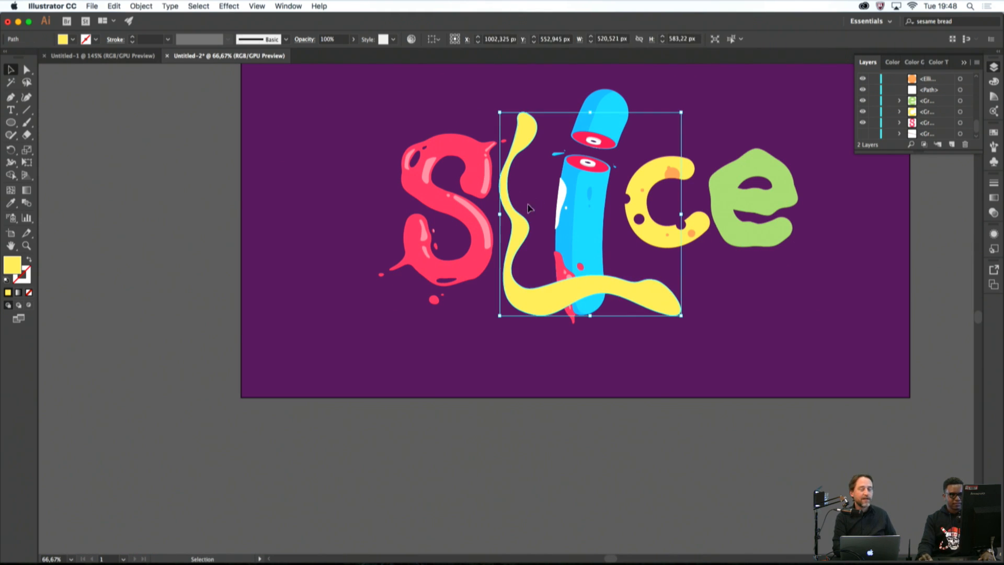
key(Delete)
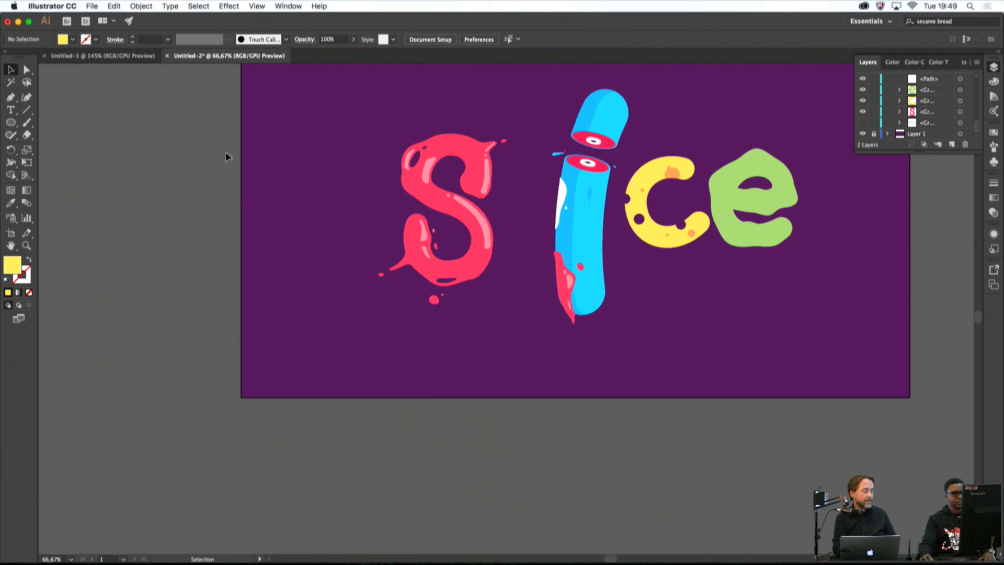
click(562, 202)
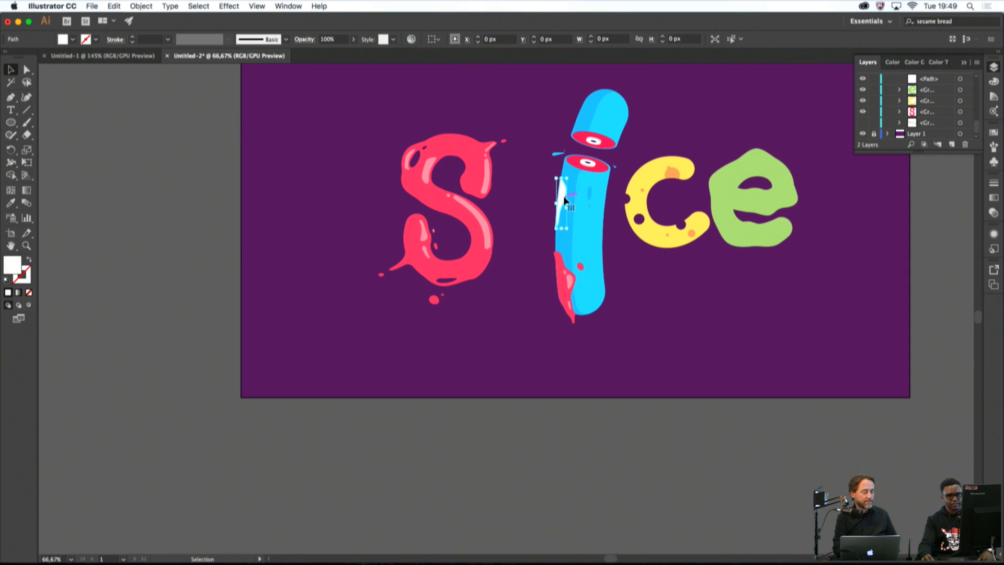
key(Delete)
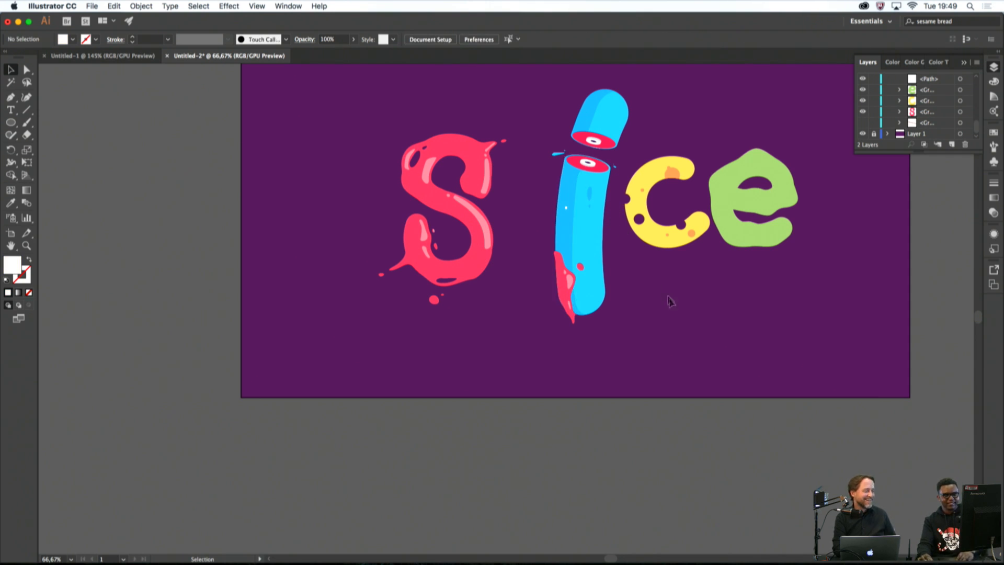
Cancel closing the document and undo the deletions of the white patch and the yellow L
scroll(673, 305, down, 2)
key(super+w)
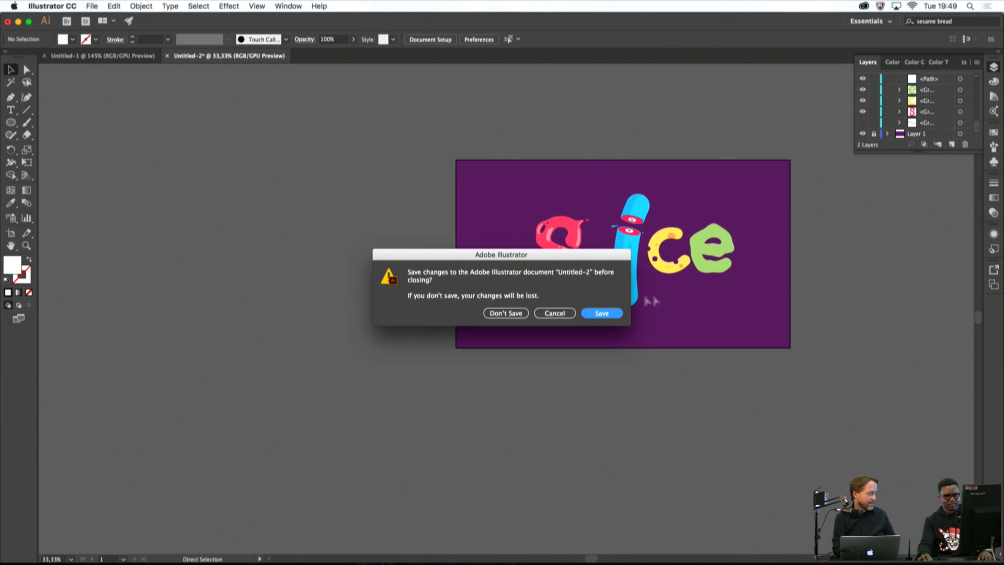
click(554, 313)
key(super+z)
key(super+z)
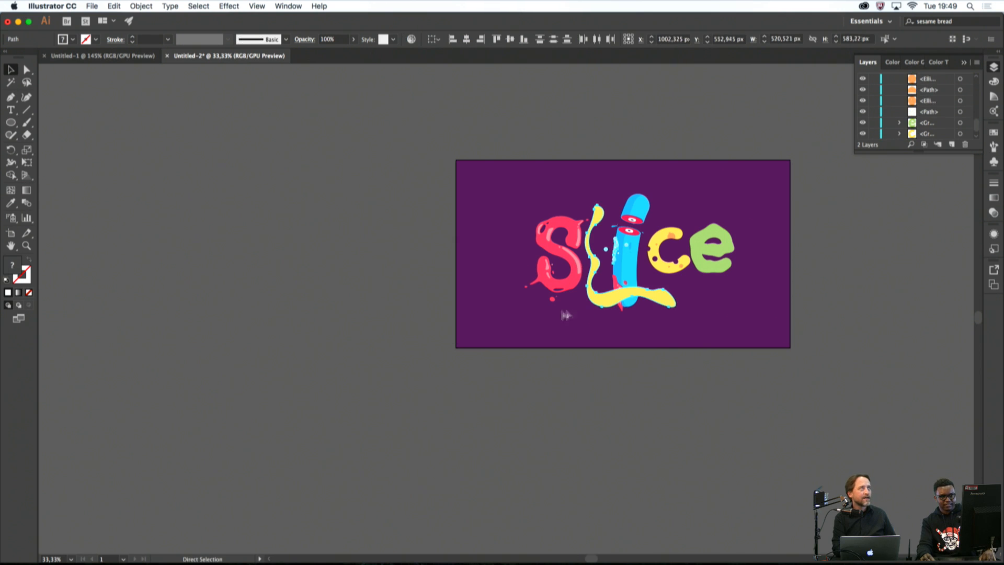
Recolour the wavy L with the green sampled from the e and deselect it
click(697, 313)
click(660, 300)
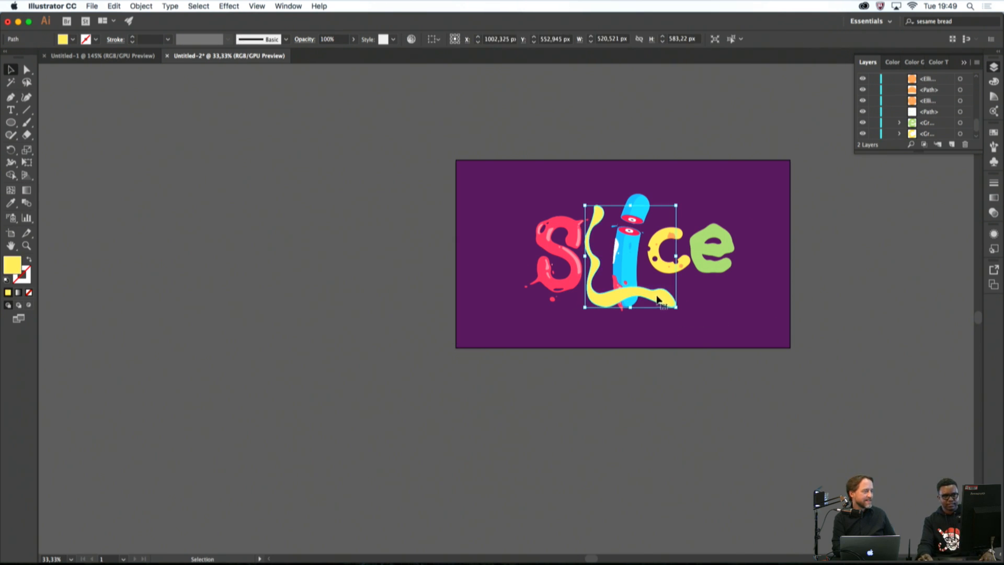
key(i)
click(703, 268)
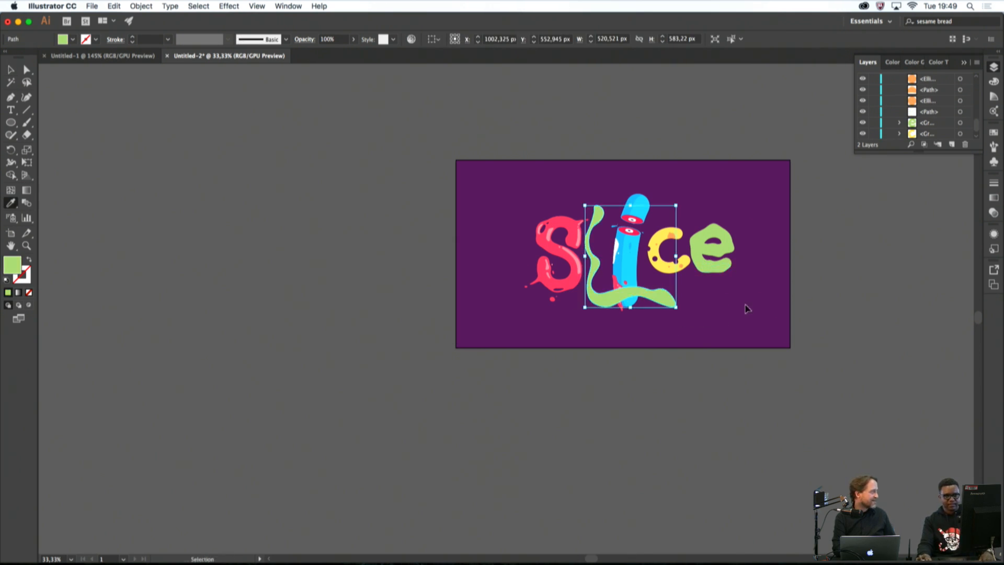
key(super+shift+a)
scroll(725, 300, down, 1)
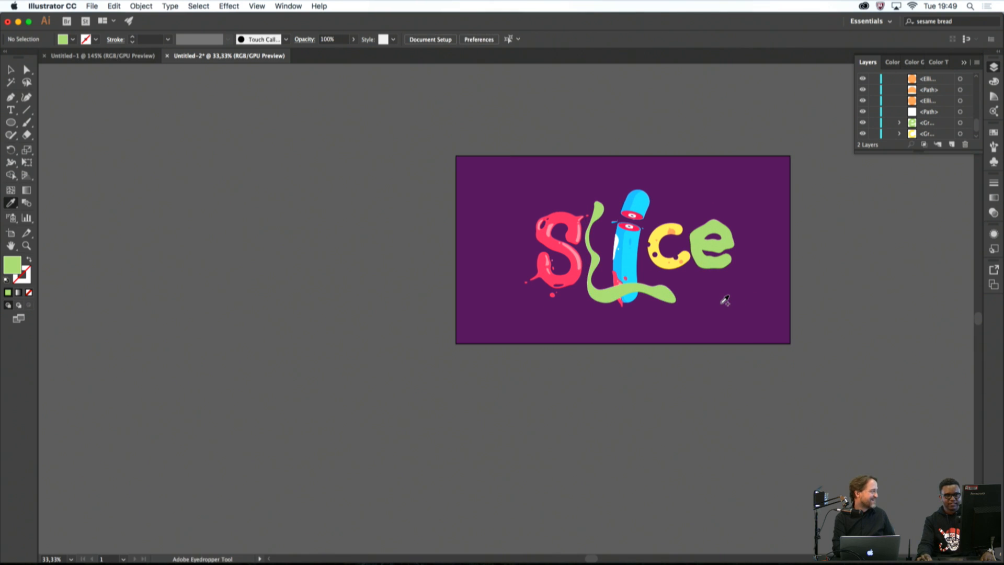
Cut the green L out of the artwork
scroll(653, 288, up, 4)
super+click(662, 294)
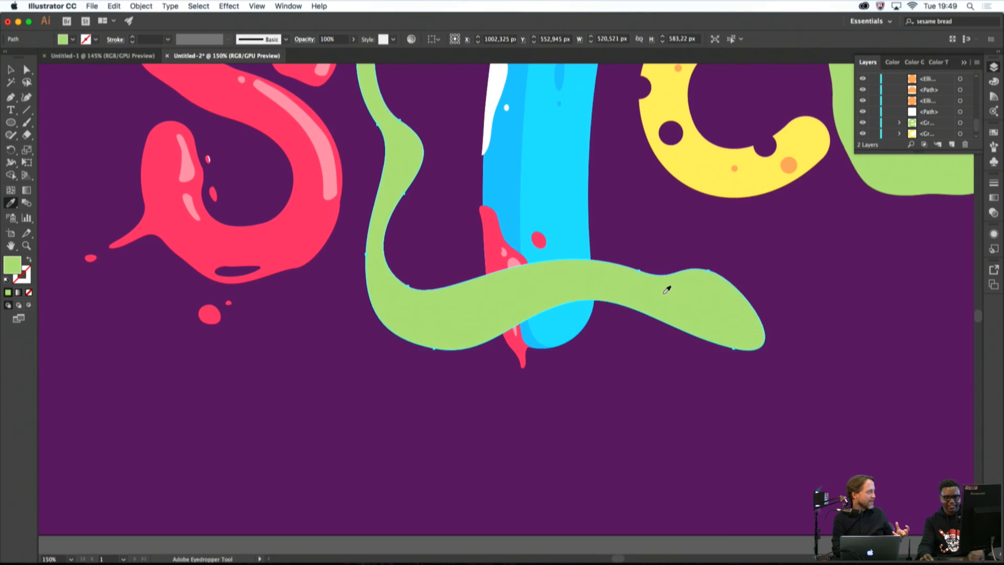
key(super+x)
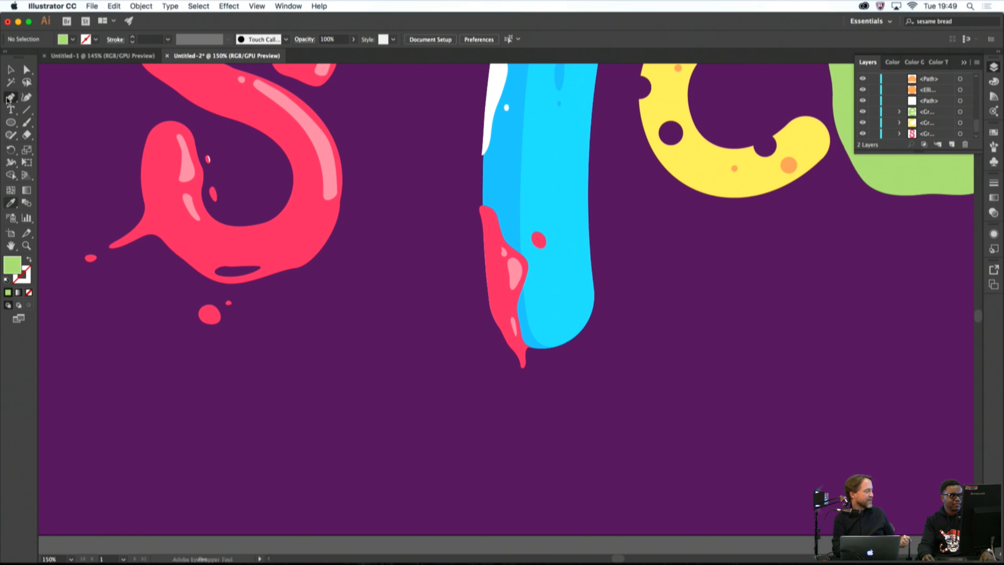
scroll(368, 237, down, 5)
scroll(388, 221, up, 5)
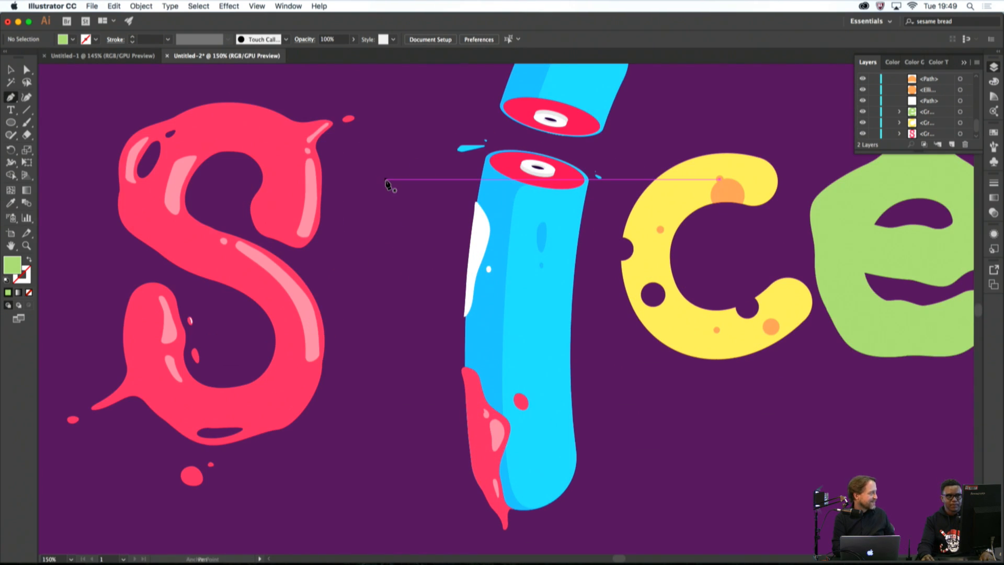
scroll(391, 175, down, 8)
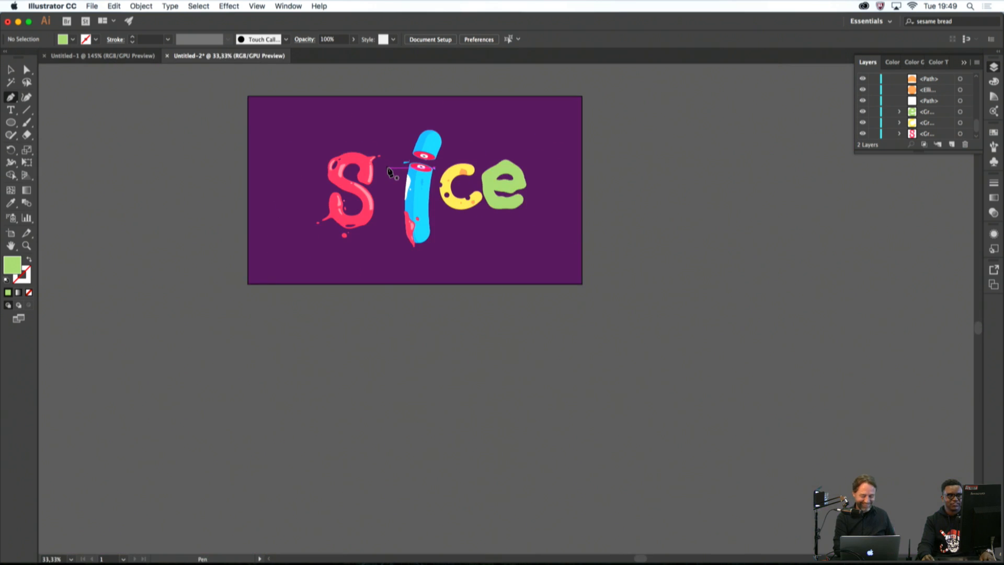
scroll(514, 168, up, 5)
scroll(778, 320, down, 4)
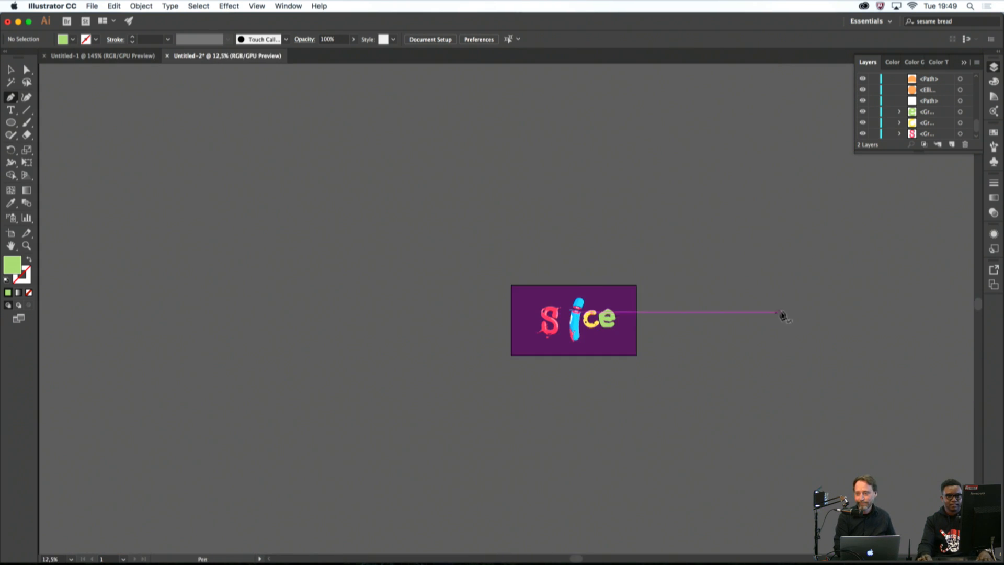
drag(782, 315, 643, 283)
scroll(519, 298, up, 2)
scroll(491, 296, up, 3)
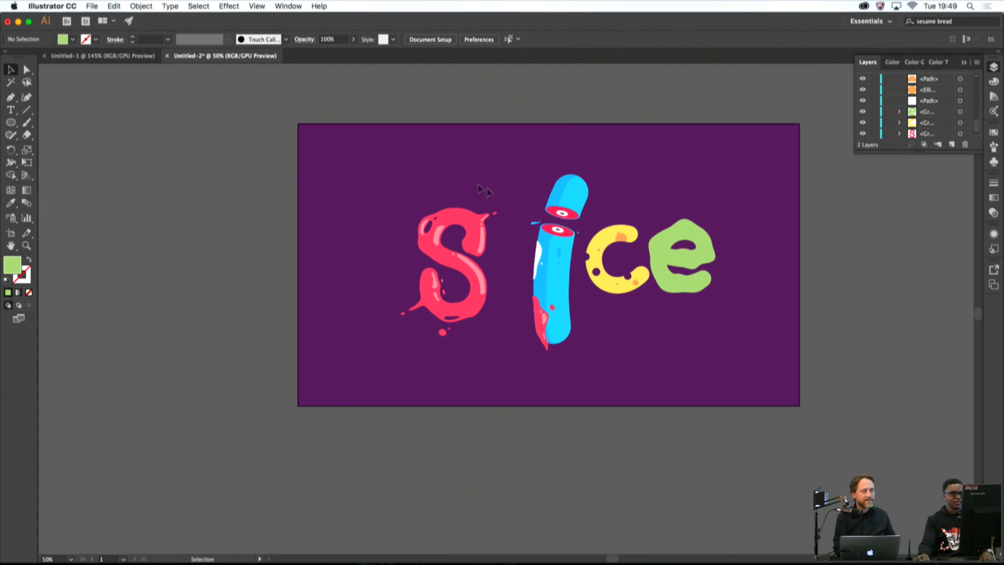
Delete the yellow c and the green e together with the c's spots
scroll(610, 228, up, 1)
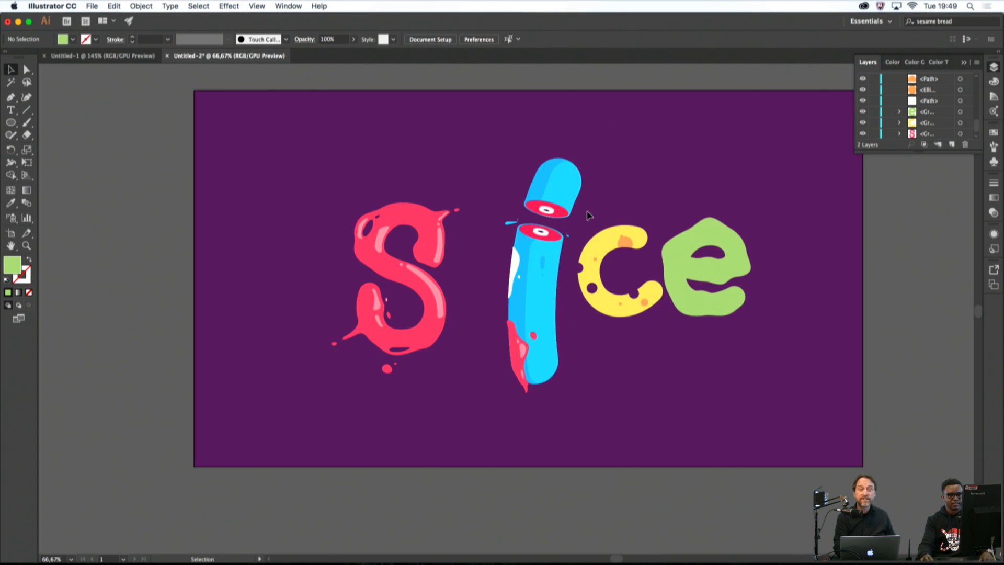
drag(753, 321, 753, 322)
key(Delete)
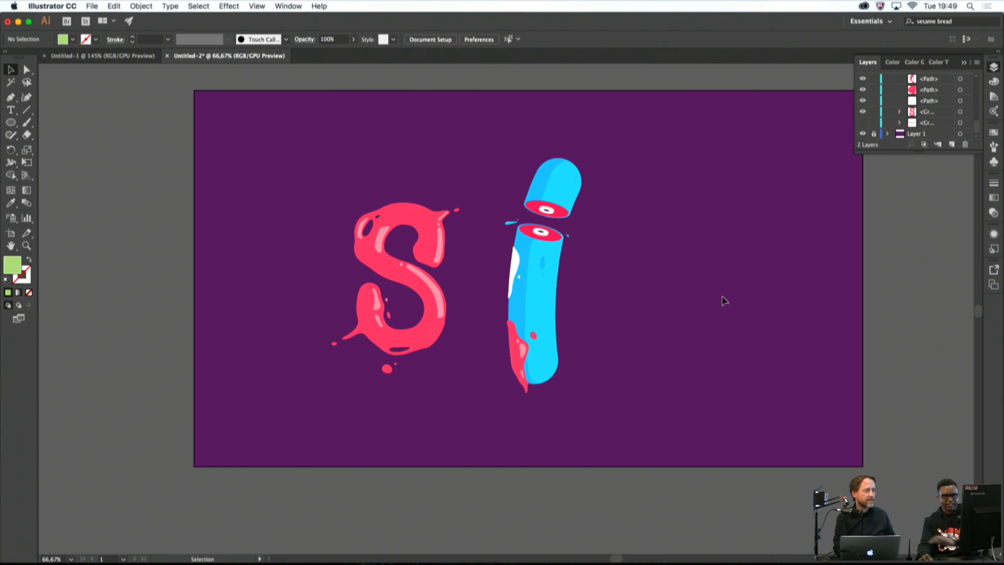
Move the whole blue i, including its cap and splashes, closer to the S and slightly higher, and deselect it
drag(626, 304, 767, 257)
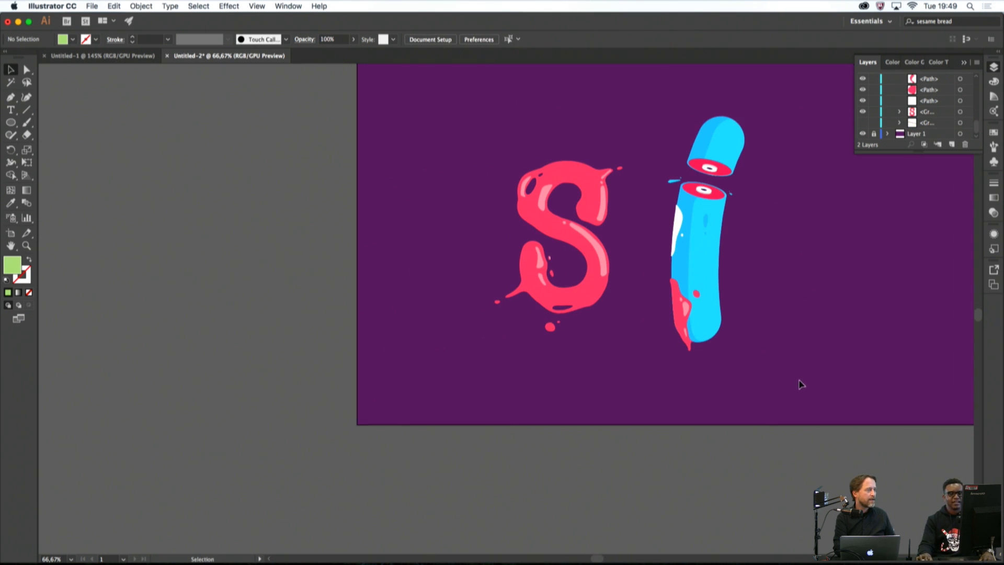
drag(678, 117, 657, 112)
drag(710, 249, 667, 229)
click(756, 253)
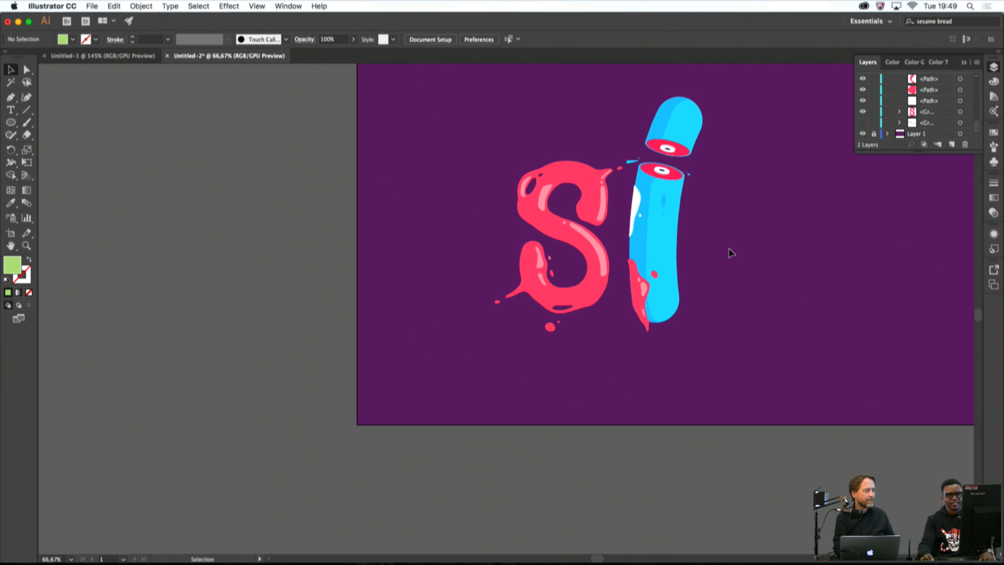
scroll(730, 250, down, 6)
scroll(531, 250, up, 6)
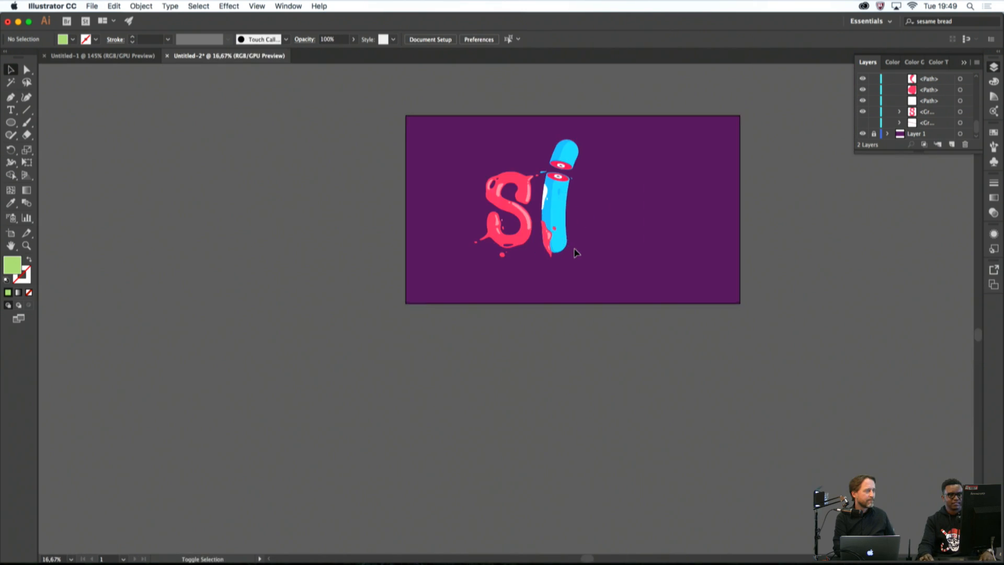
key(super+w)
click(557, 312)
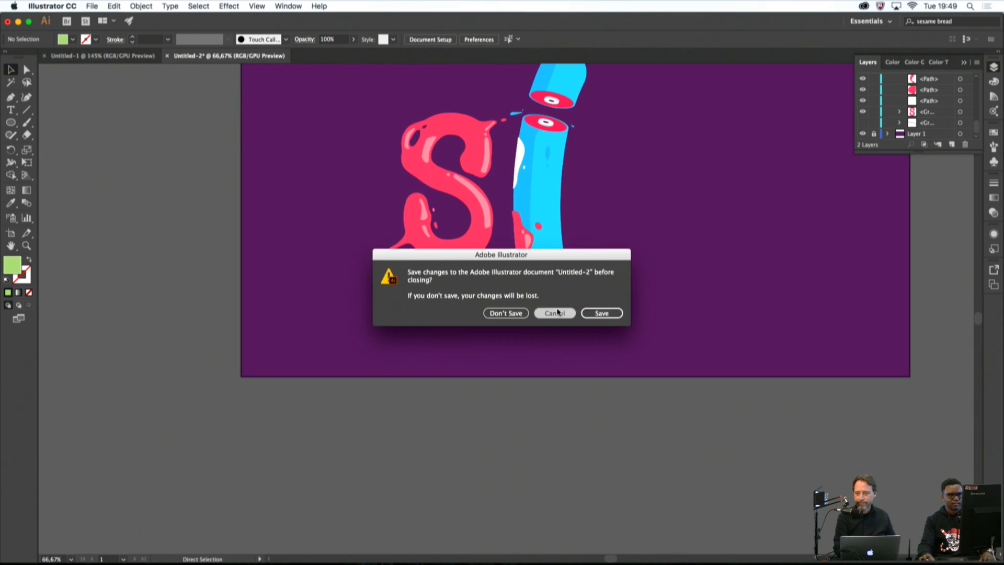
Shift the whole blue i, including its cap and splashes, slightly away from the S and deselect it
drag(639, 249, 702, 317)
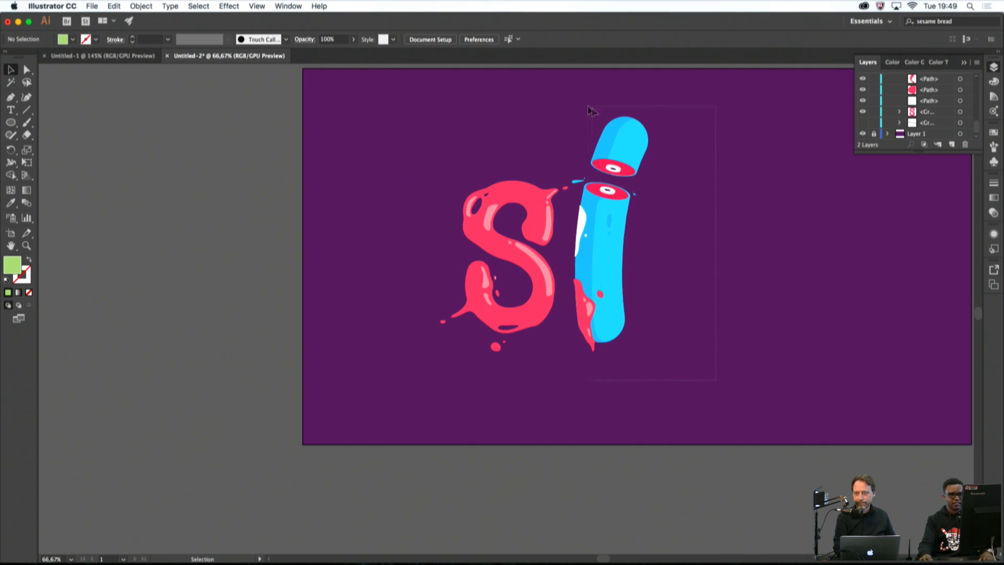
click(590, 135)
drag(609, 228, 613, 229)
click(663, 229)
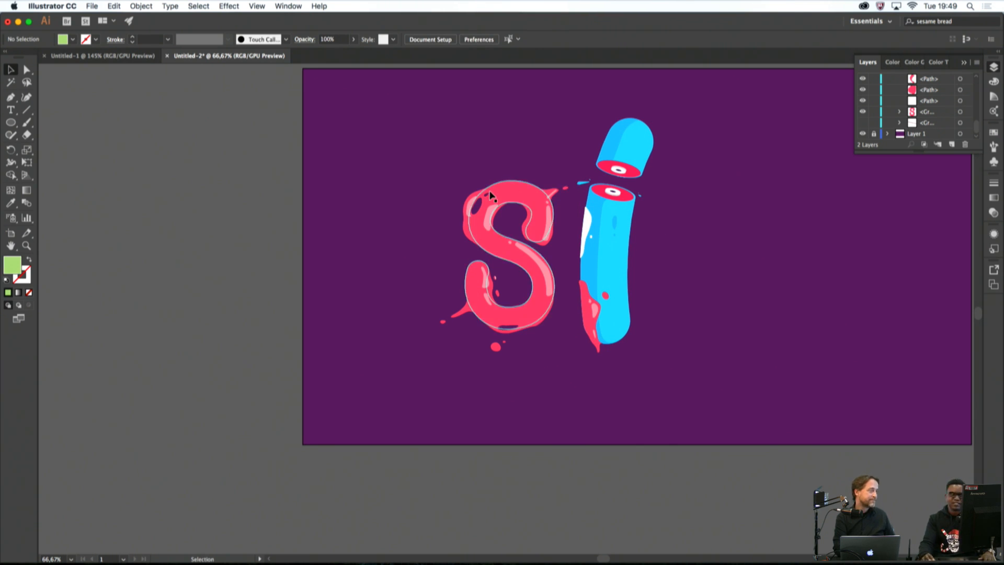
scroll(656, 246, up, 2)
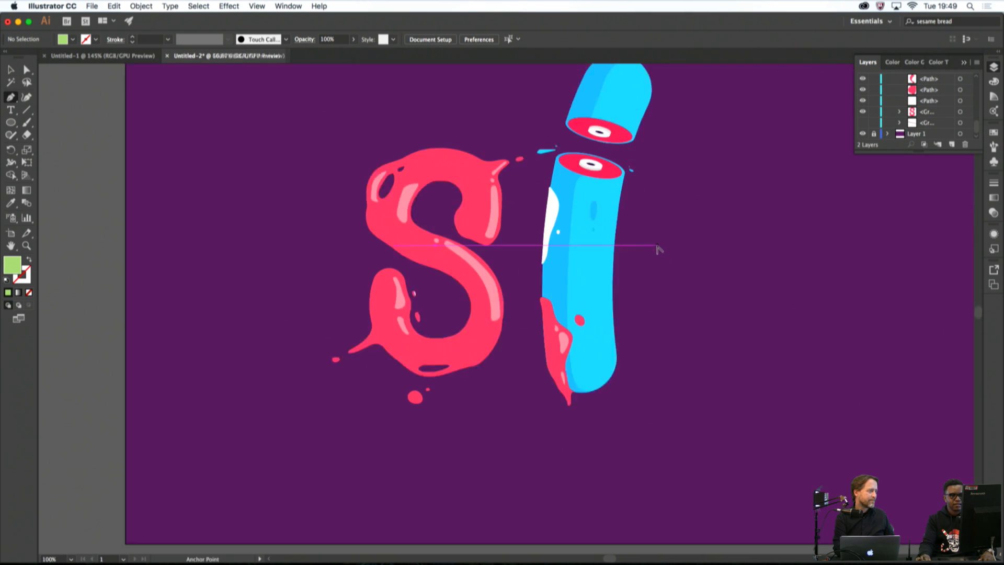
scroll(654, 244, down, 2)
drag(689, 216, 652, 263)
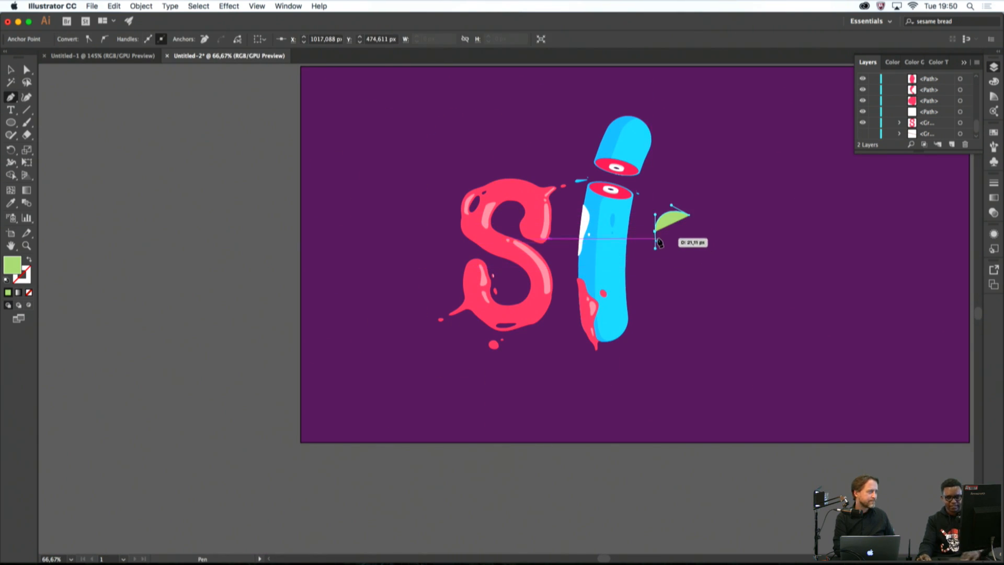
key(super+z)
key(super+z)
Draw a closed, wavy green blob beside the i with the Pen tool as the outer shape of an O, and deselect it
drag(669, 184, 704, 184)
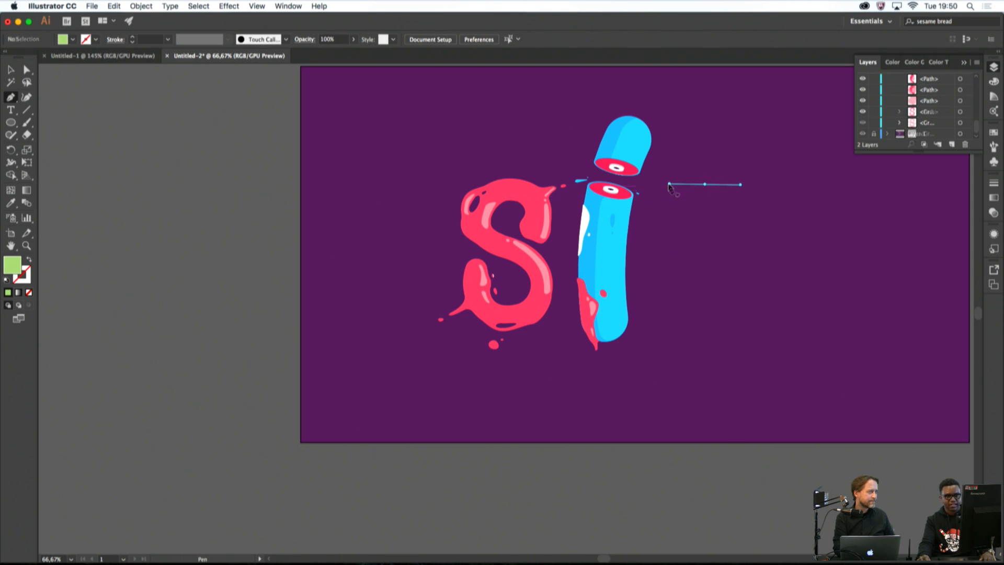
drag(656, 238, 667, 262)
drag(641, 301, 644, 321)
drag(710, 332, 744, 314)
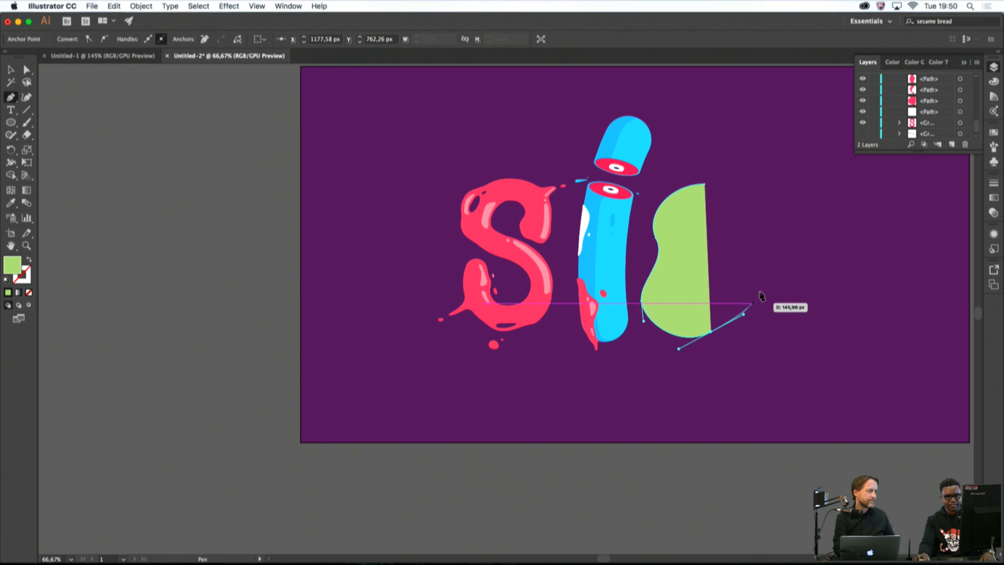
drag(769, 264, 772, 198)
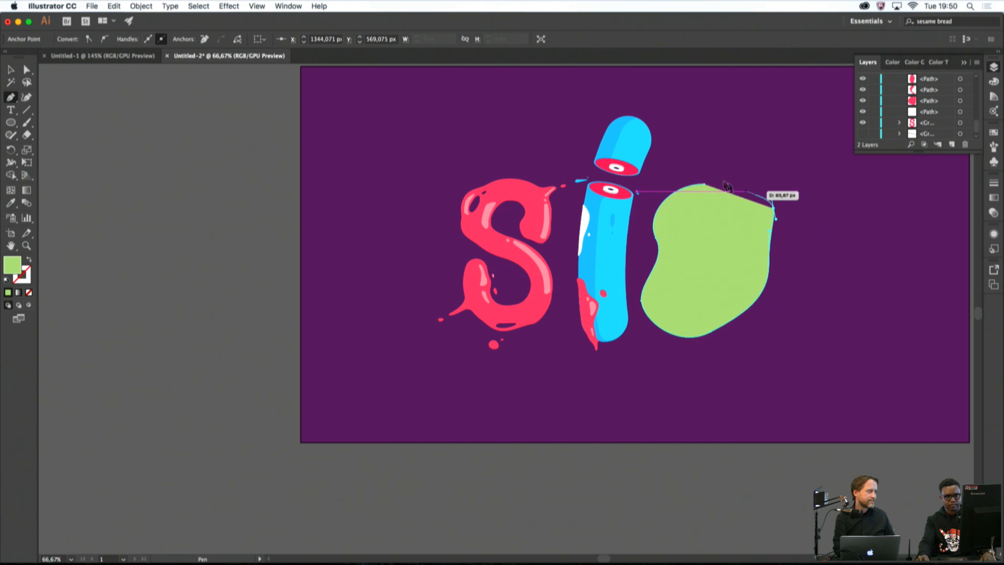
drag(704, 184, 652, 191)
super+click(724, 167)
Draw a closed, tall irregular shape inside the green blob with the Pen tool for the O's counter
scroll(709, 228, up, 2)
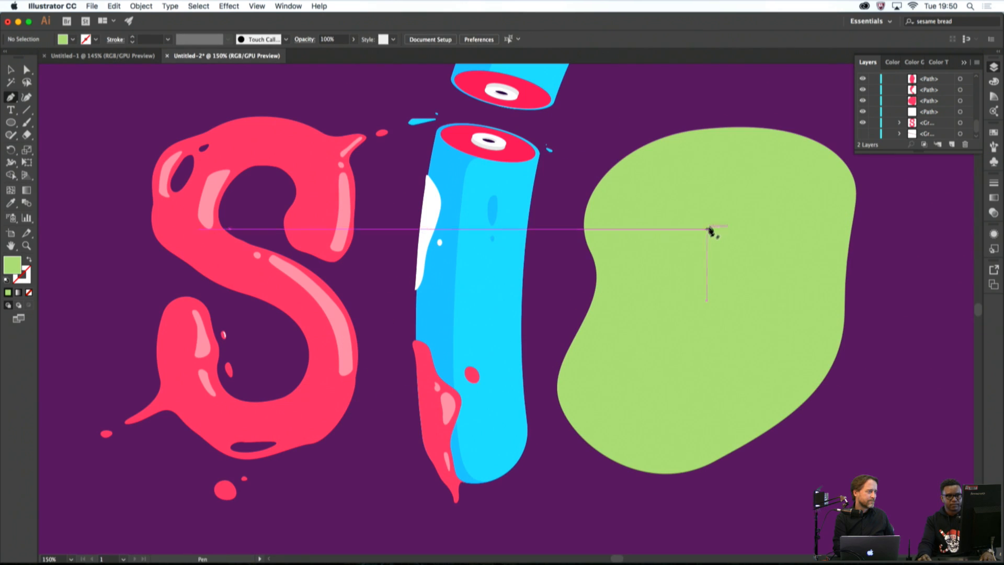
drag(710, 225, 690, 228)
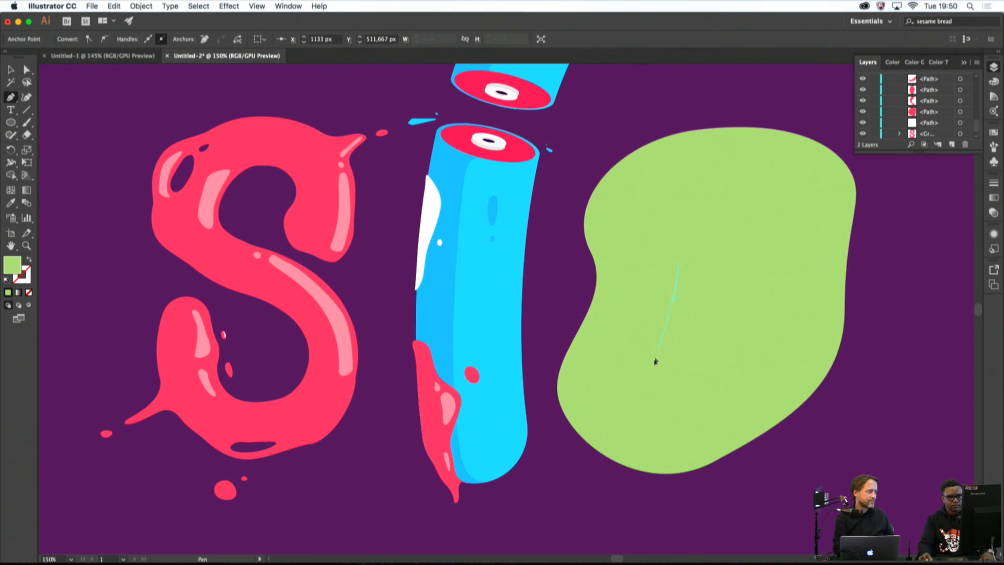
drag(722, 372, 739, 355)
drag(752, 303, 742, 276)
click(747, 226)
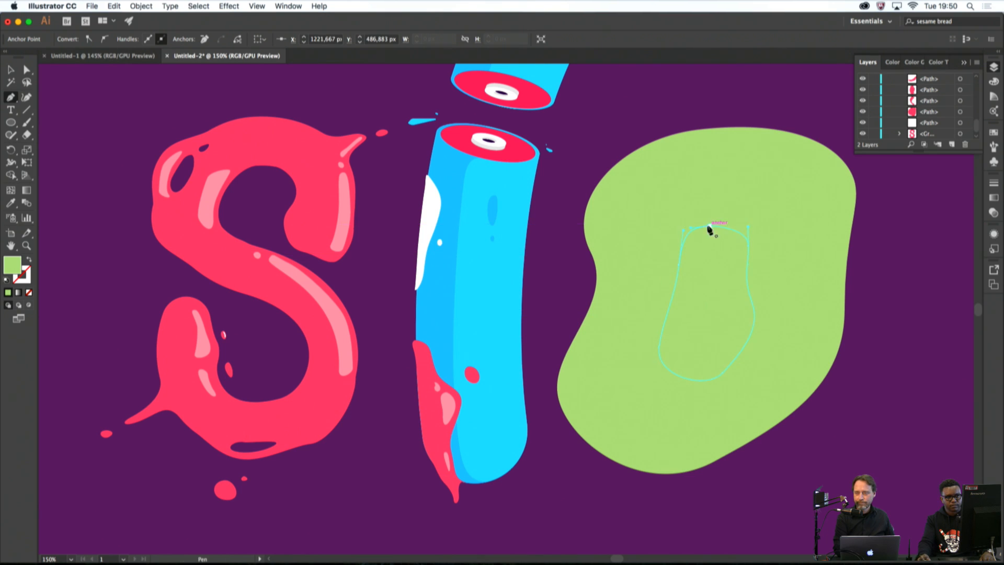
click(709, 226)
Punch the inner shape out of the green blob with the Shape Builder and deselect the resulting O
shift+super+click(784, 264)
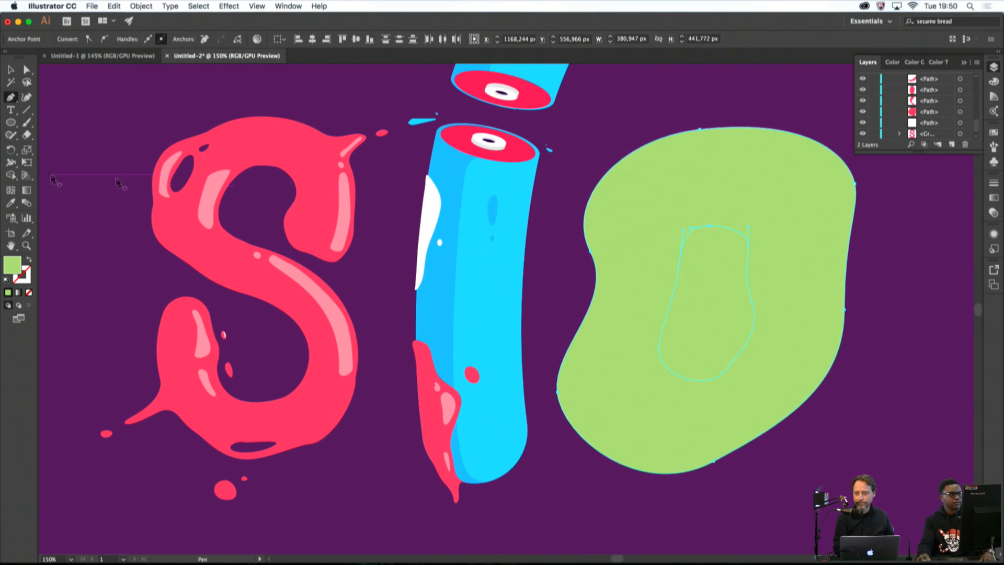
alt+click(712, 280)
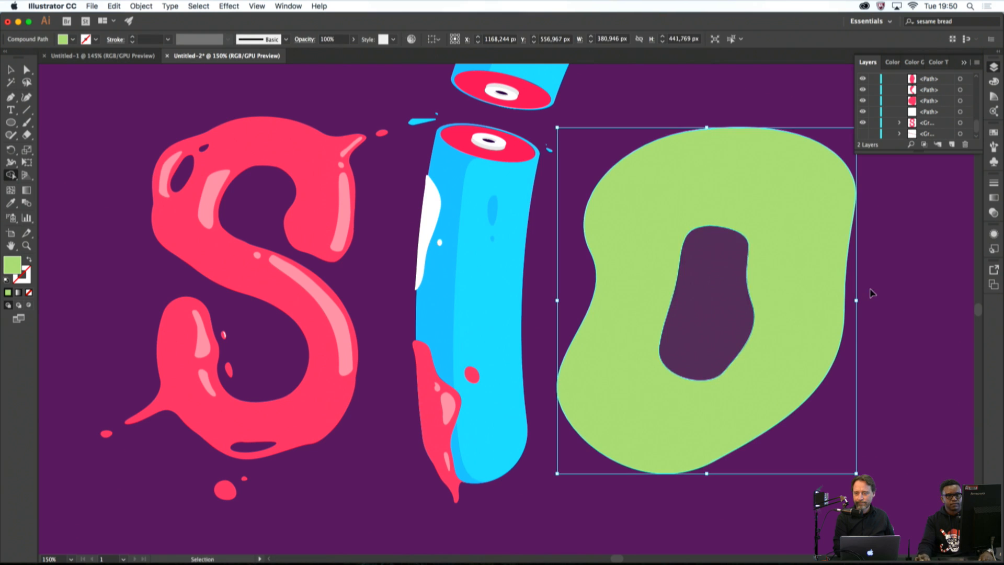
key(super+shift+a)
Recolour the green O with the white sampled from the highlight on the i, and deselect it
scroll(865, 296, down, 5)
drag(864, 293, 659, 250)
scroll(658, 249, up, 2)
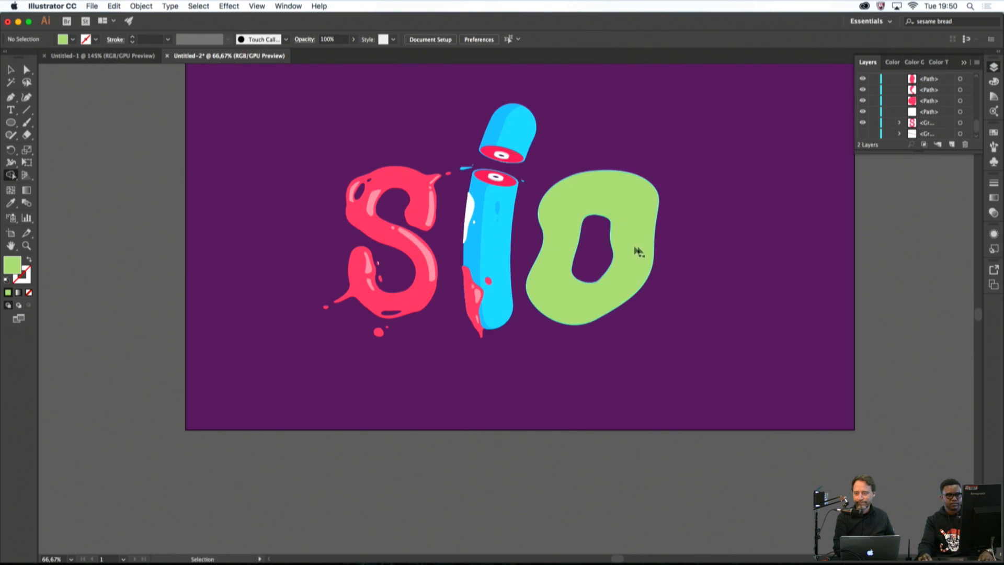
super+click(629, 244)
key(i)
click(468, 214)
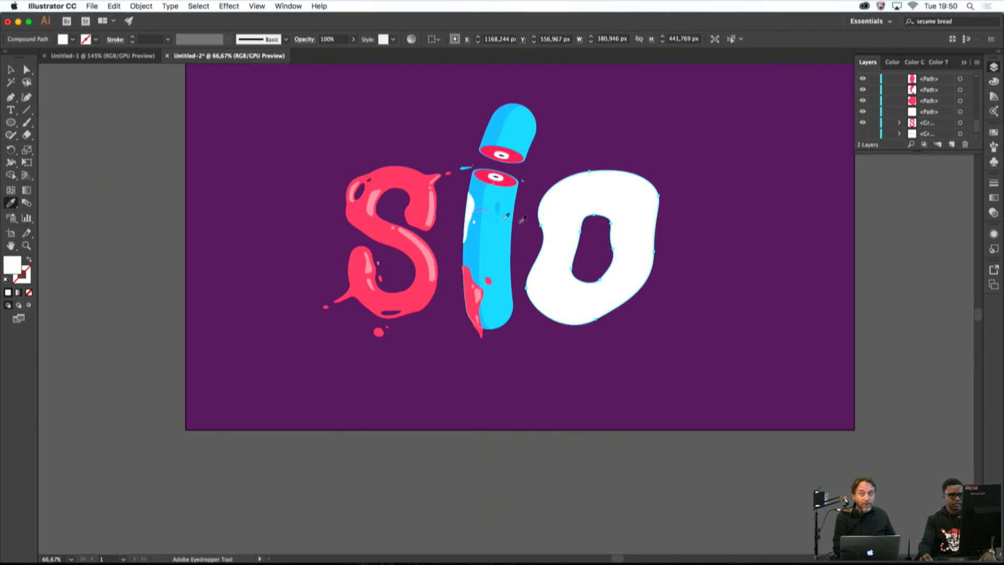
super+click(678, 241)
Start a white Pen path that arches across the upper part of the O's counter from one side to the other
scroll(680, 238, down, 4)
scroll(659, 246, up, 4)
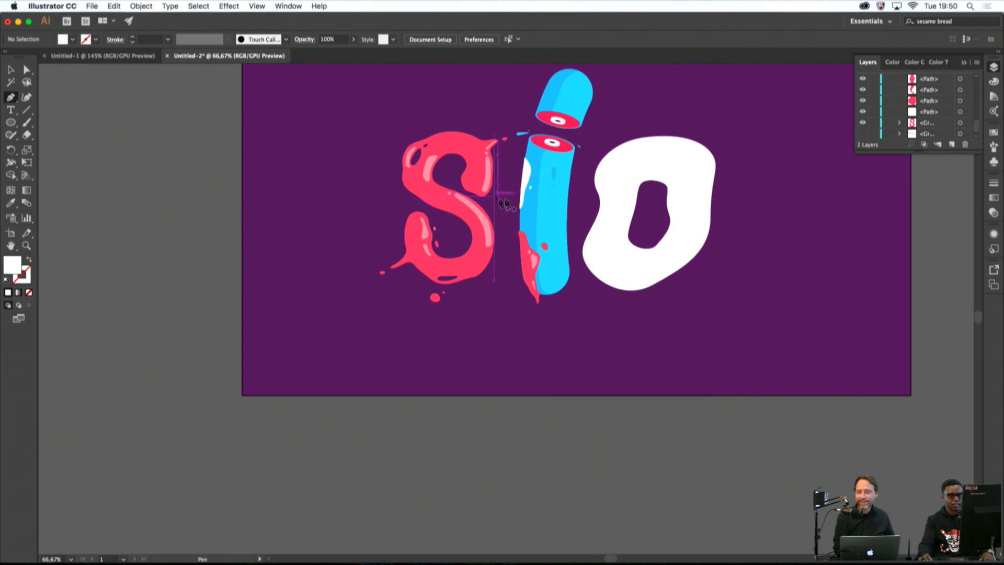
scroll(659, 217, up, 5)
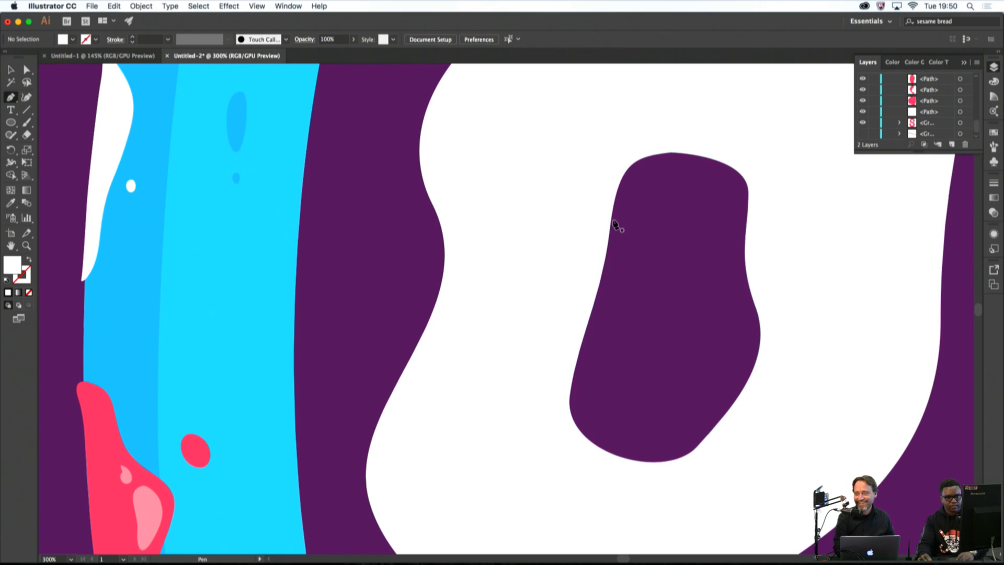
click(617, 180)
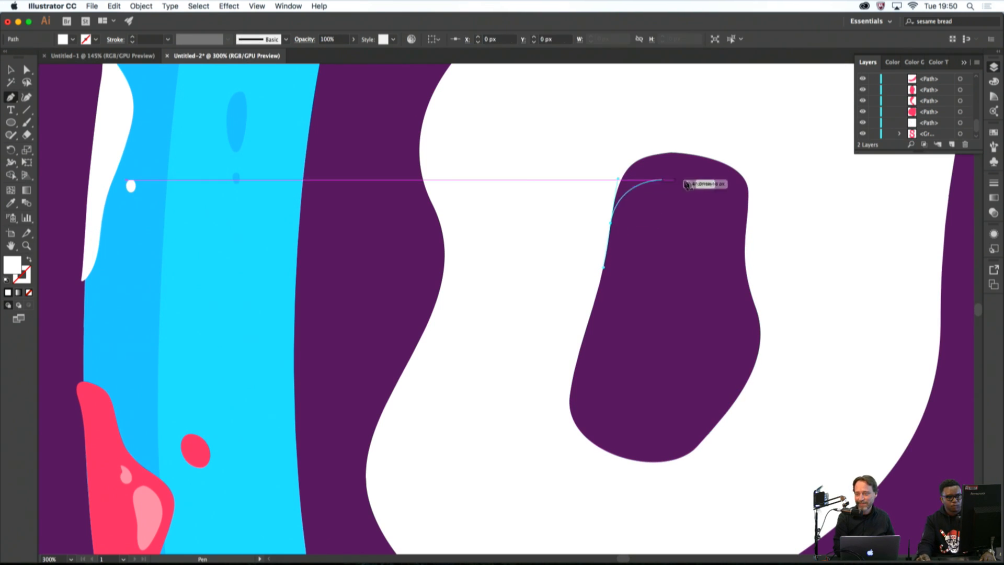
drag(691, 174, 734, 178)
click(747, 224)
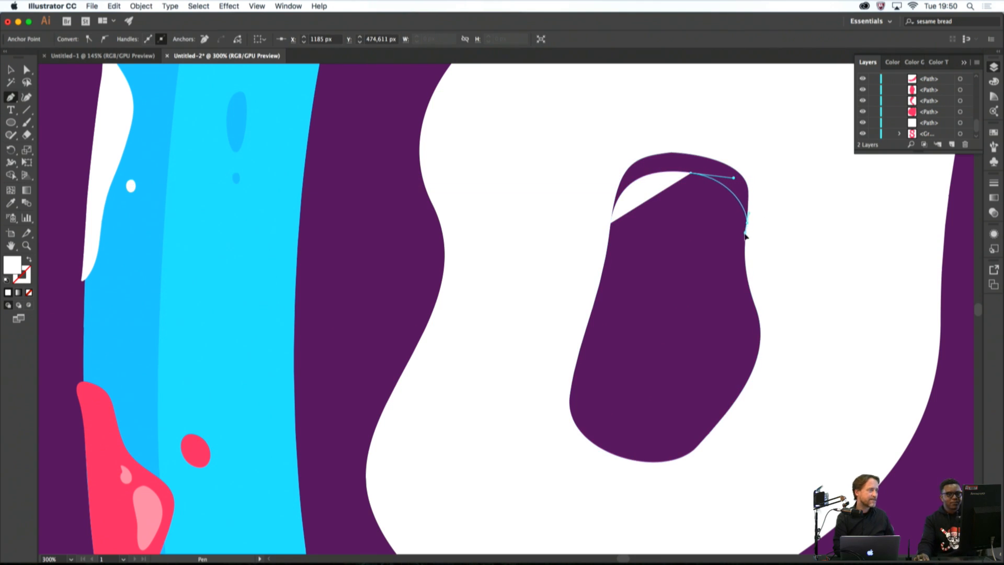
key(super+z)
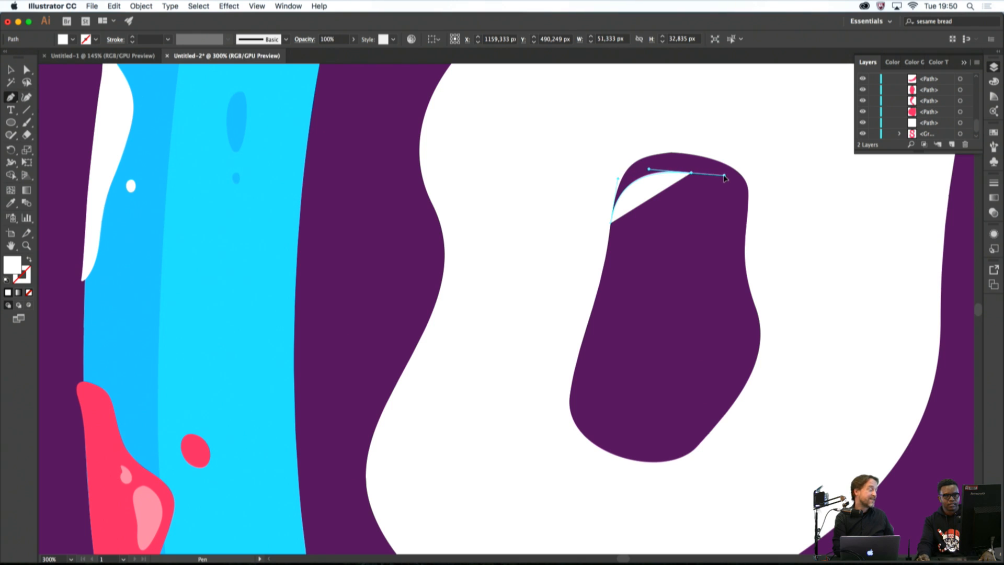
drag(746, 250, 747, 299)
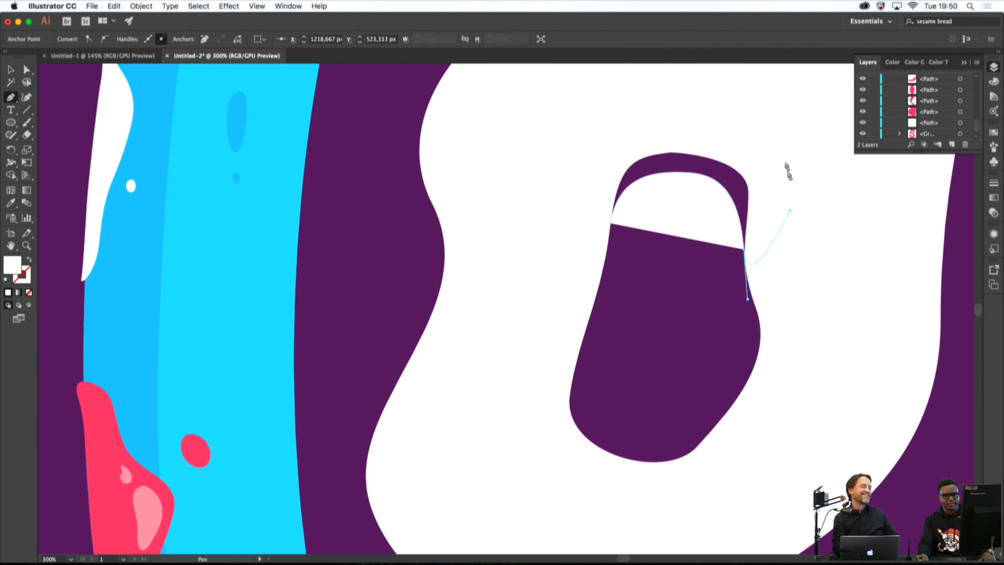
Close the white path through the O's body above the counter to form a rounding patch, and deselect it
click(789, 211)
click(782, 151)
drag(716, 102, 691, 84)
click(629, 100)
click(572, 142)
click(563, 183)
click(611, 224)
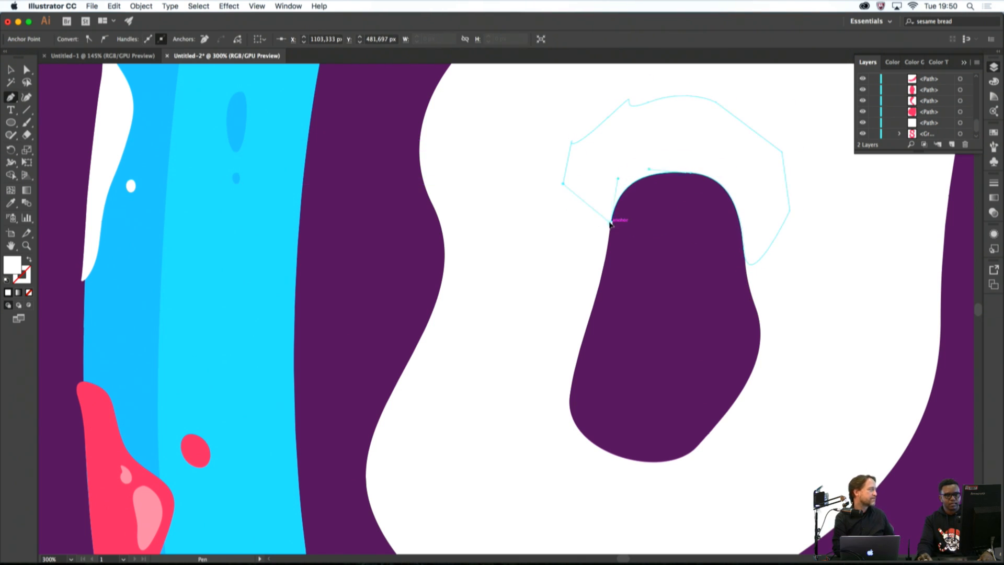
super+click(654, 228)
scroll(655, 230, down, 4)
scroll(654, 219, down, 2)
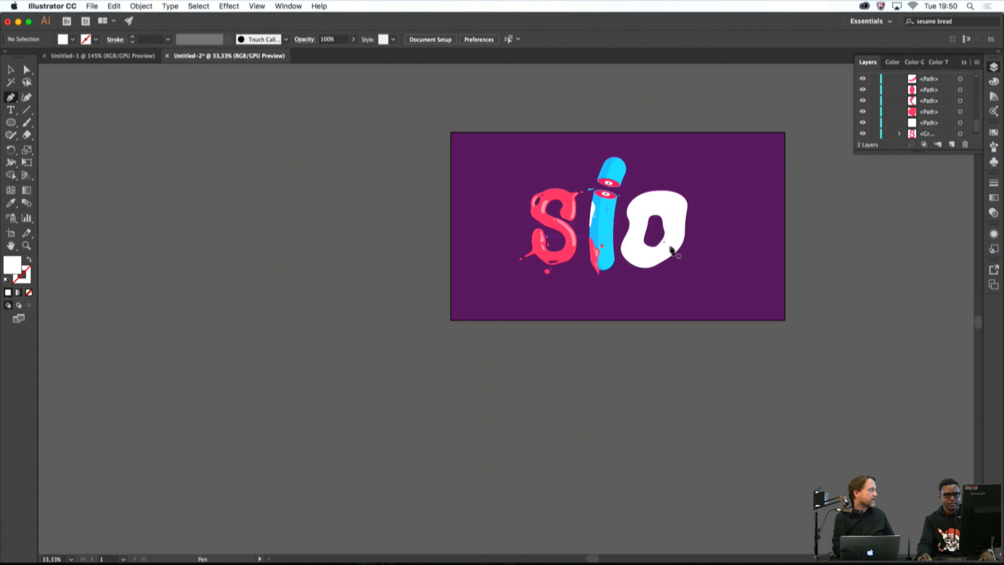
scroll(640, 275, up, 2)
scroll(641, 280, up, 1)
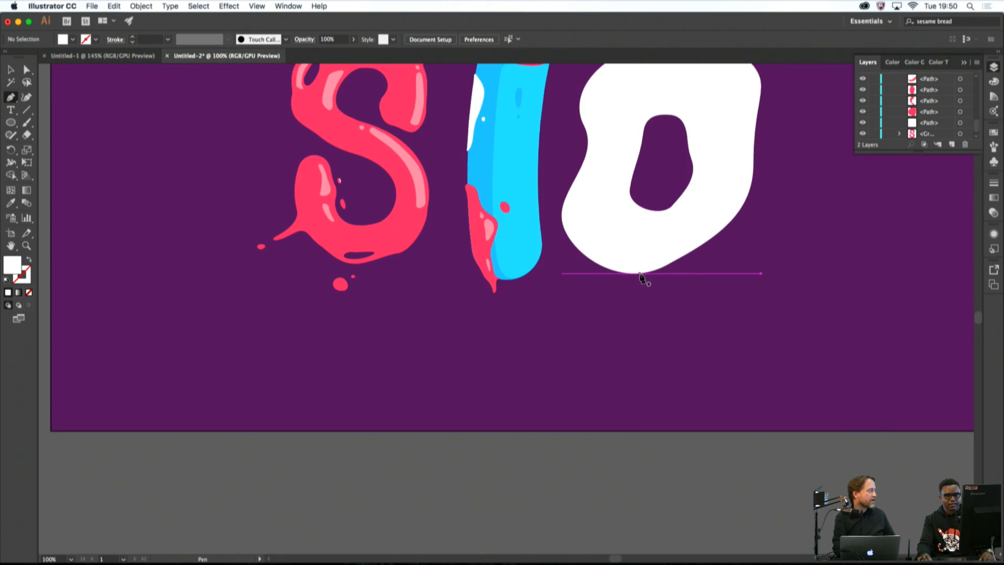
drag(647, 272, 736, 225)
key(super+z)
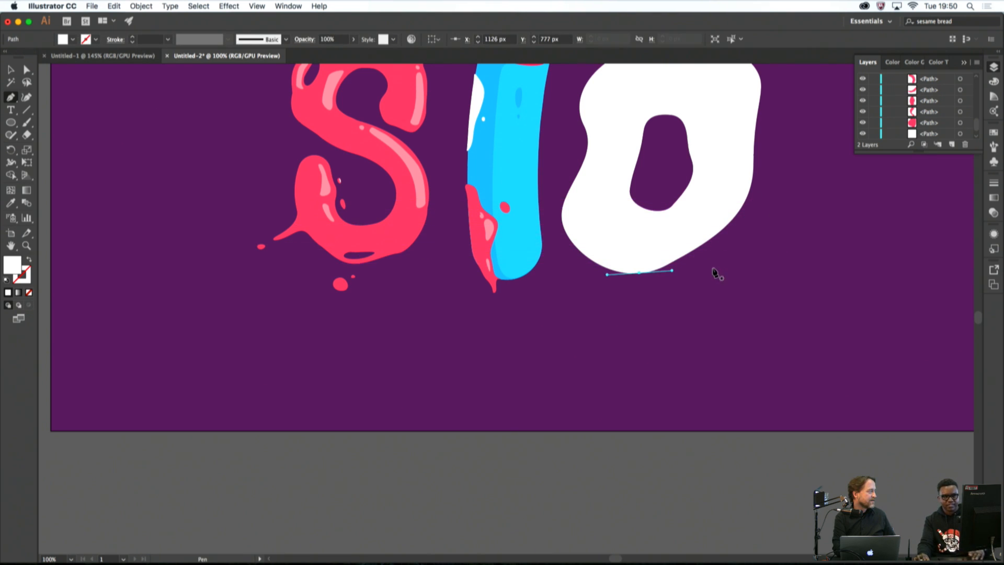
key(super+z)
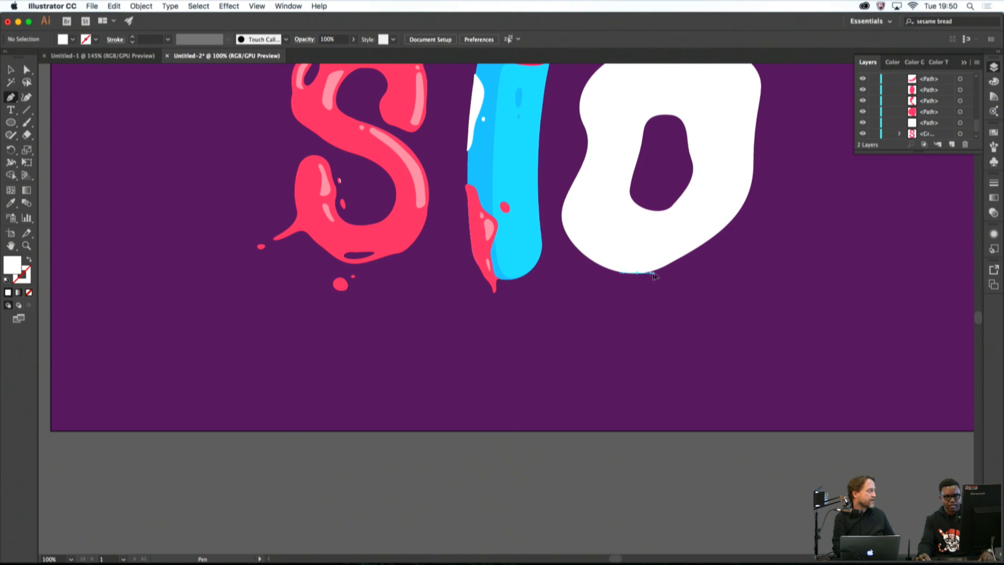
Draw a white patch with the Pen tool that bulges out the O's lower-right edge, and deselect it
drag(678, 274, 678, 274)
drag(727, 249, 739, 227)
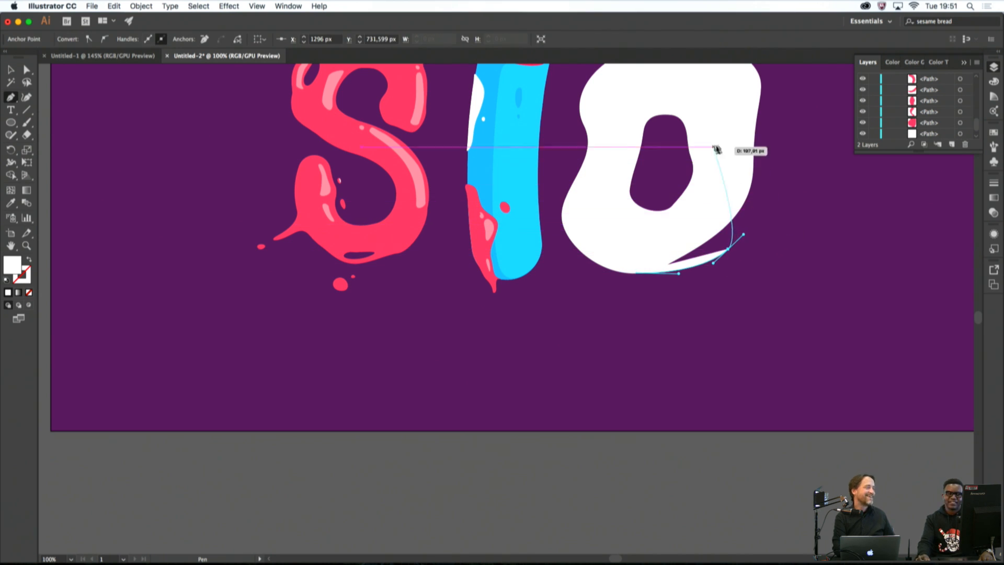
drag(753, 166, 753, 132)
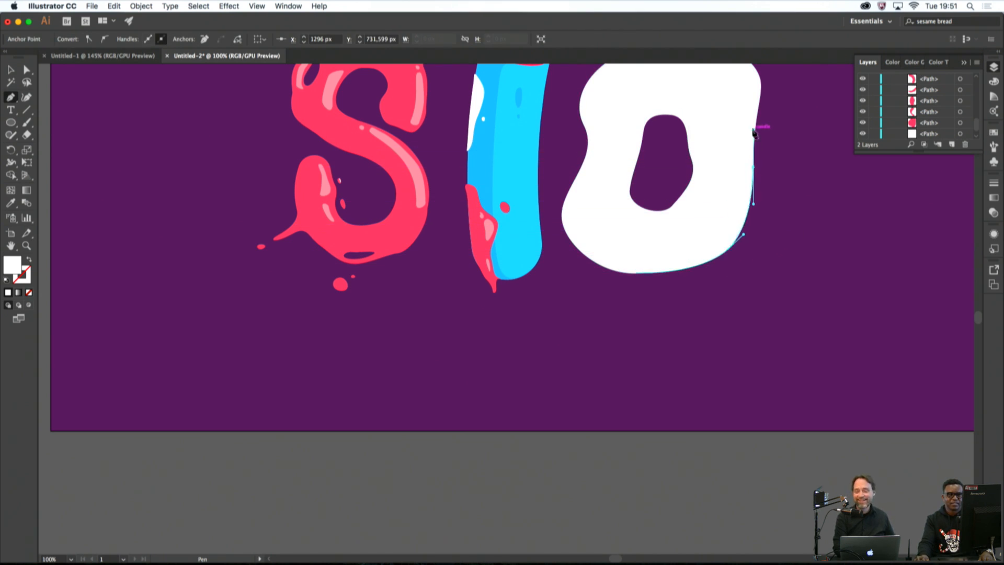
click(727, 156)
drag(717, 178, 708, 187)
drag(699, 202, 694, 211)
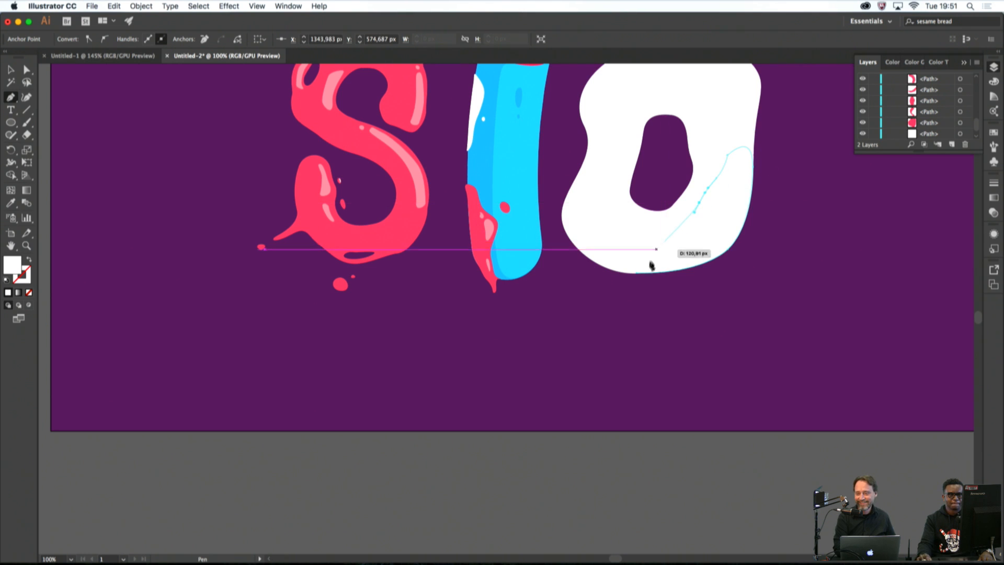
super+click(714, 287)
click(714, 286)
key(super+z)
Draw a closed, rounder oval over the O's existing counter with the Pen tool
scroll(718, 272, down, 3)
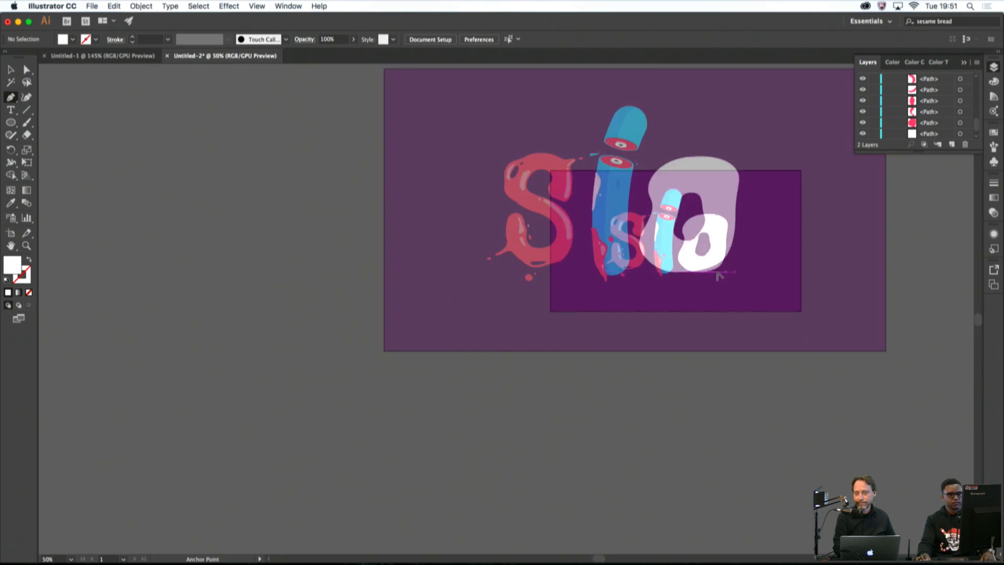
scroll(717, 272, down, 3)
scroll(608, 258, up, 3)
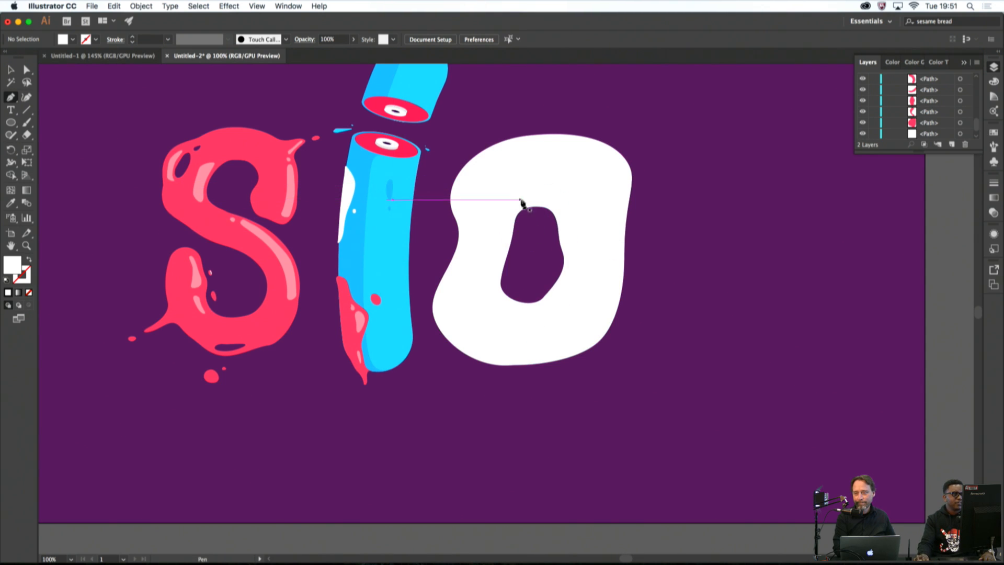
drag(553, 195, 505, 194)
drag(489, 262, 540, 314)
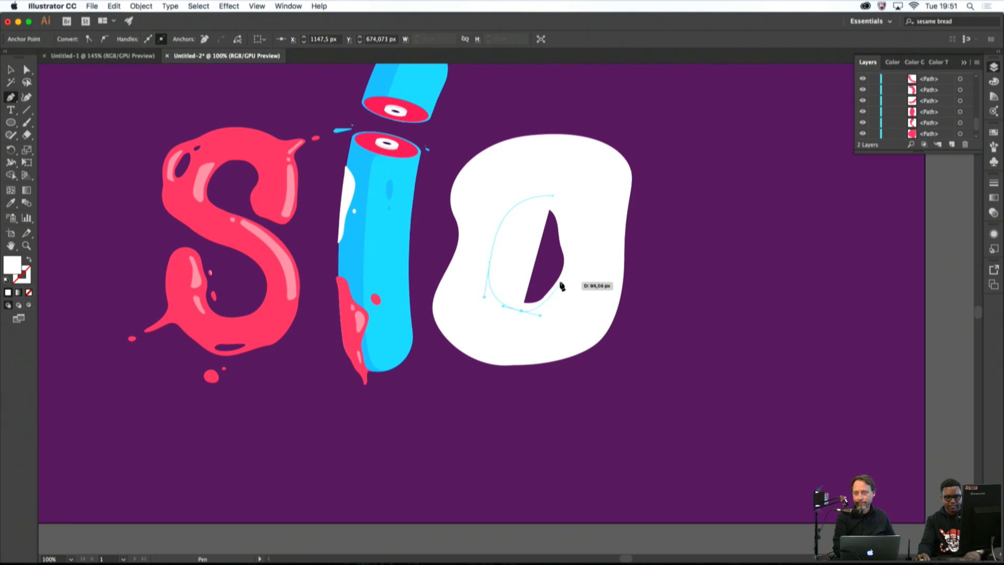
drag(577, 253, 580, 238)
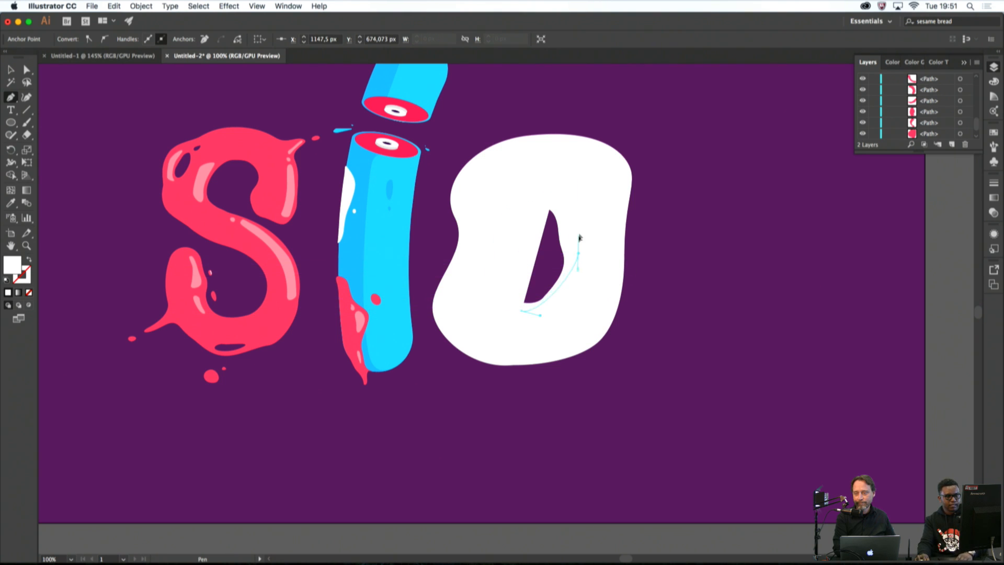
click(554, 198)
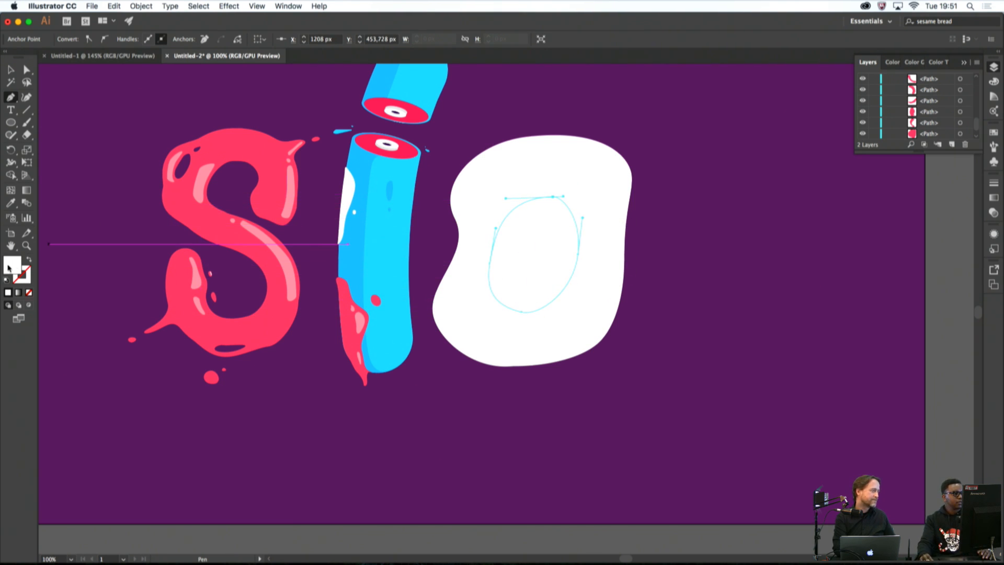
Fill the oval inside the white O with a golden yellow at hue 46° to make an egg yolk, and deselect it
double_click(10, 265)
drag(514, 336, 514, 341)
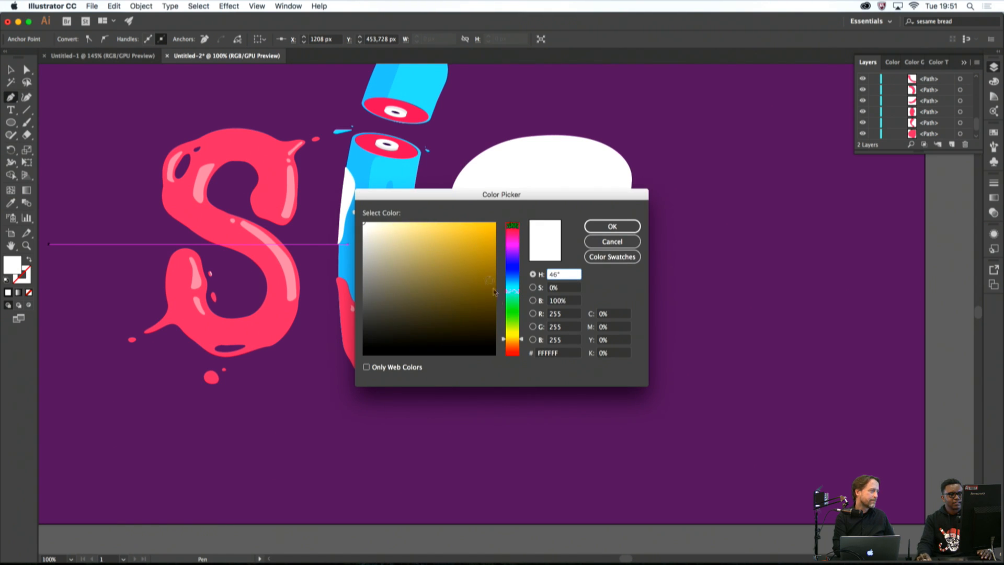
click(462, 223)
click(612, 226)
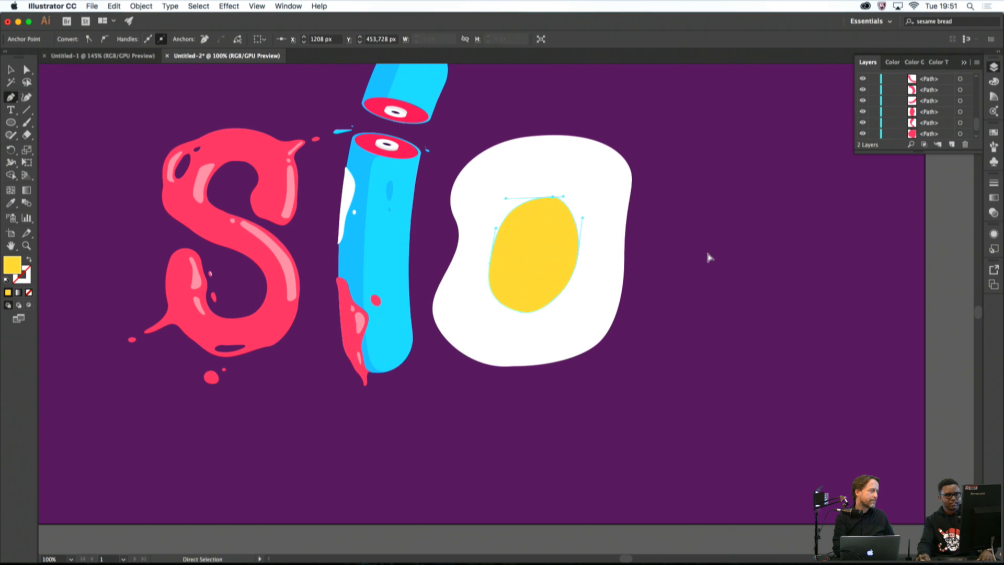
super+click(708, 256)
scroll(704, 259, down, 4)
drag(707, 254, 802, 249)
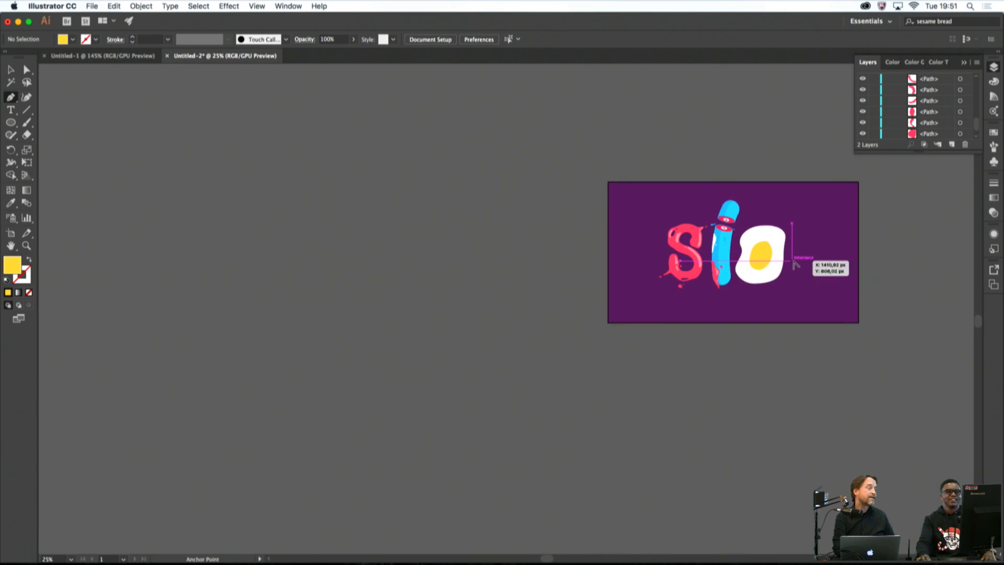
scroll(791, 258, up, 2)
scroll(792, 262, up, 2)
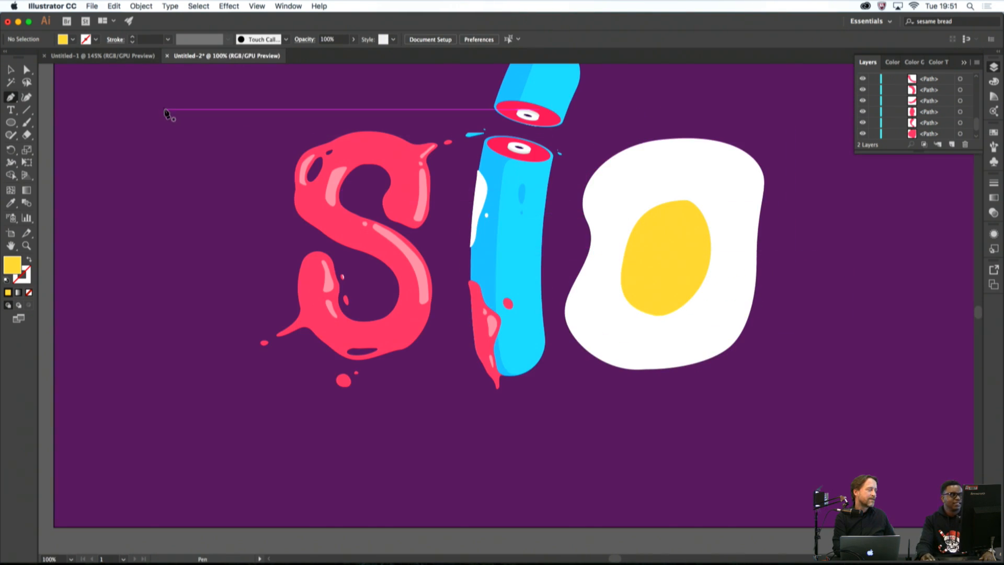
Draw a closed Pen shape over the yolk's upper-right bulge, its inner edge following a smoother, rounder curve
scroll(676, 205, up, 4)
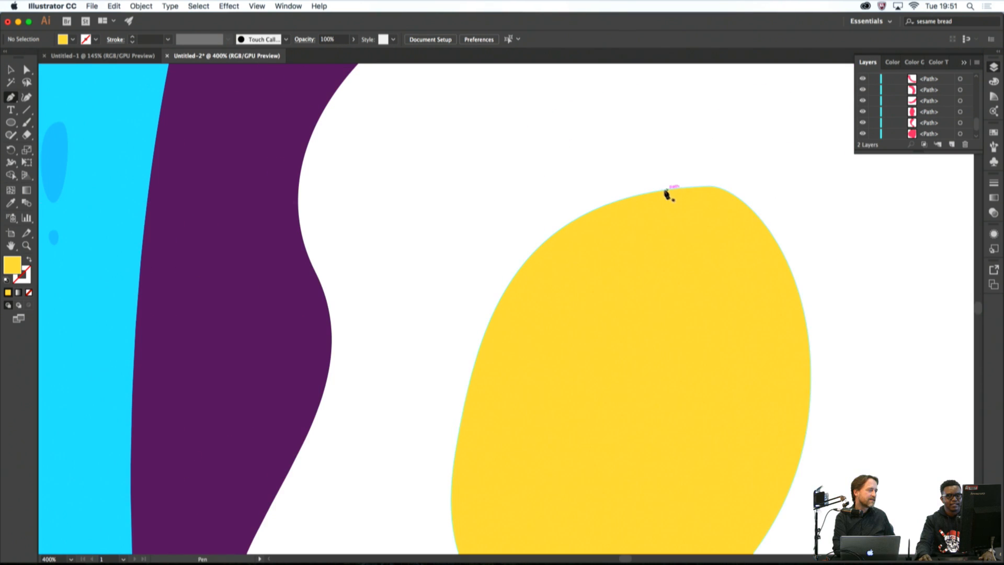
drag(699, 184, 700, 182)
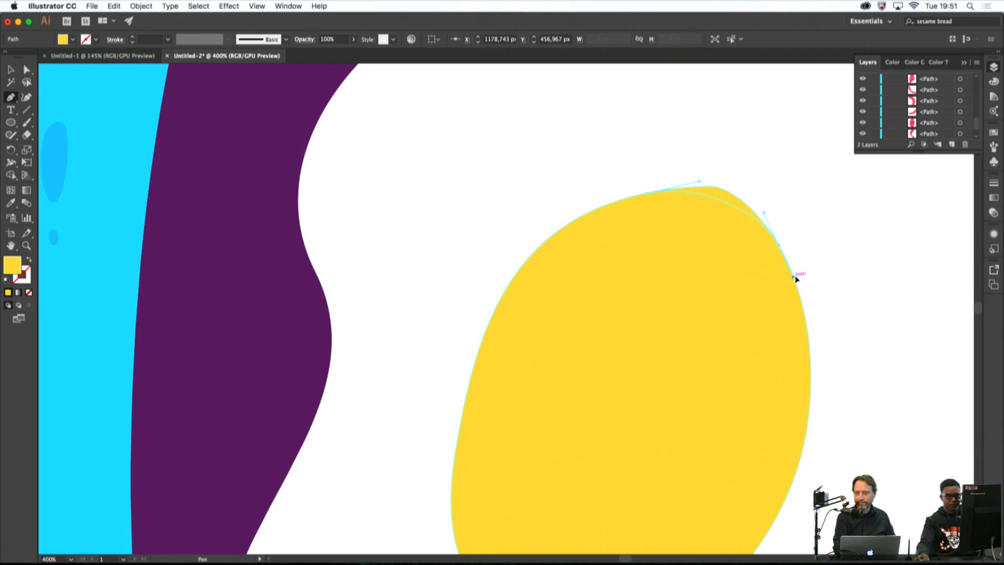
drag(794, 278, 796, 277)
drag(804, 203, 800, 186)
click(765, 166)
click(707, 146)
drag(647, 142, 635, 145)
click(626, 146)
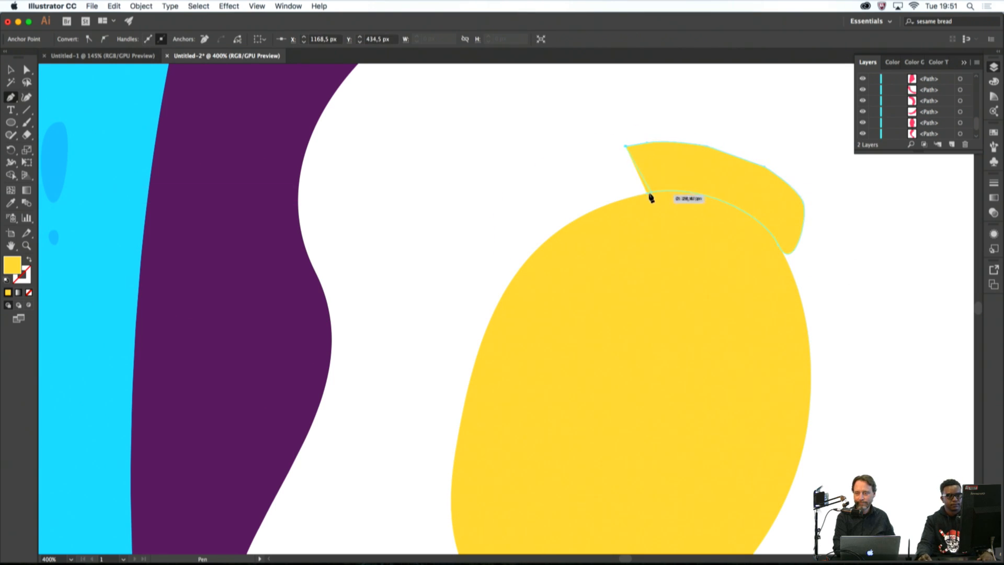
click(652, 200)
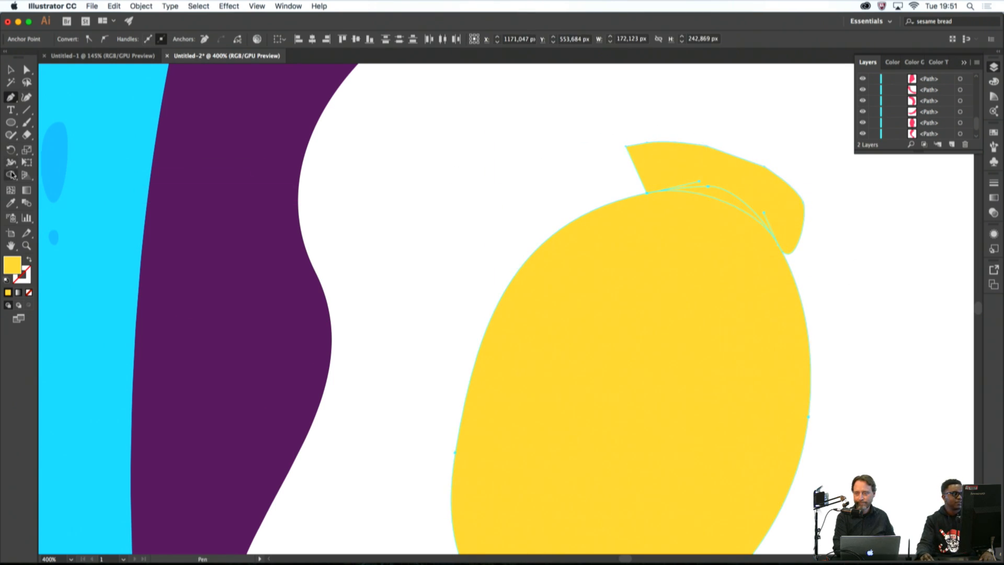
Remove the drawn shape and the bulge under it from the yolk with the Shape Builder, and deselect
alt+click(708, 174)
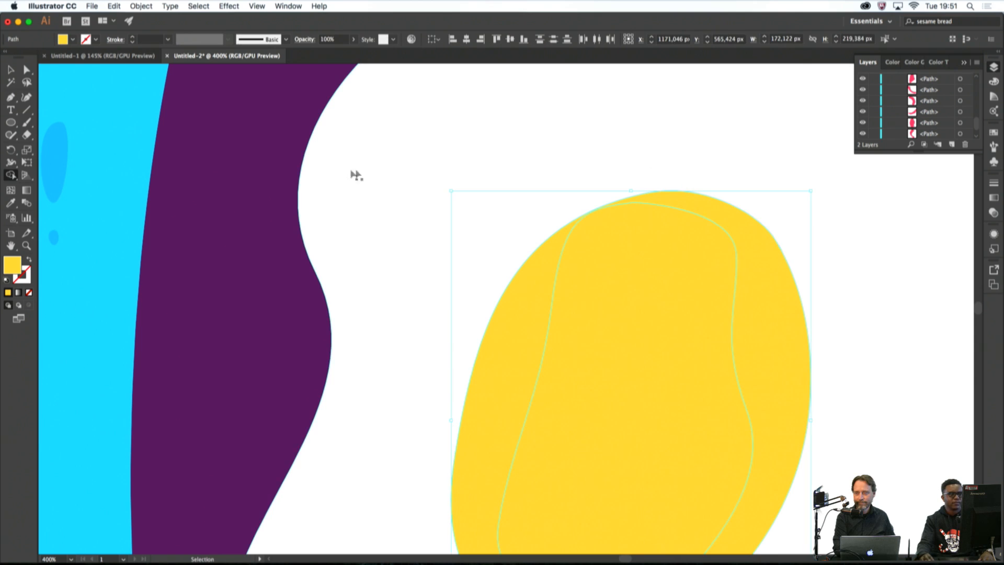
super+click(277, 162)
scroll(294, 165, down, 6)
drag(403, 182, 589, 186)
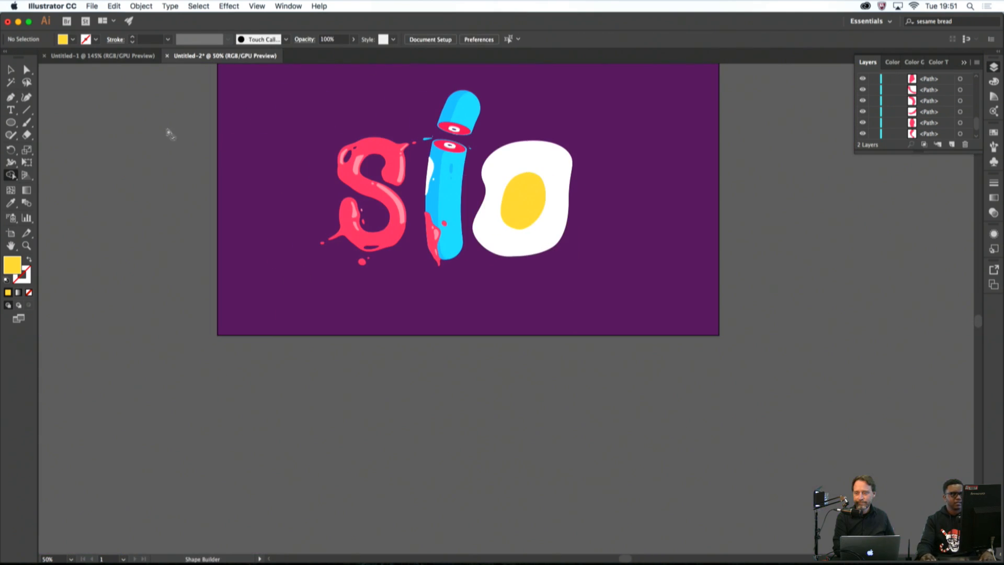
Draw a closed crescent highlight with the Pen tool inside the yolk's right side, and fill it with the egg white's colour
scroll(536, 184, up, 4)
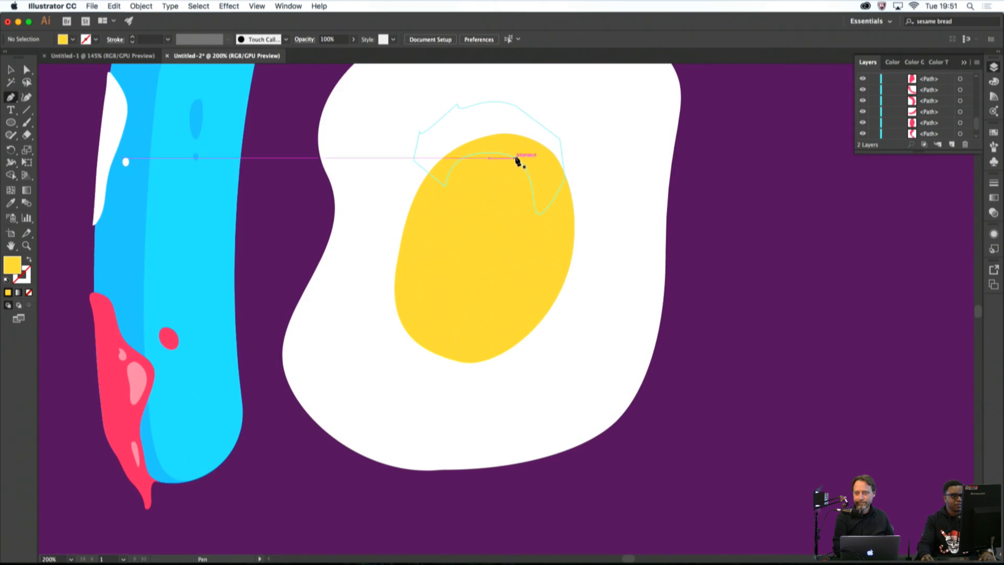
drag(522, 153, 513, 157)
drag(522, 229, 521, 246)
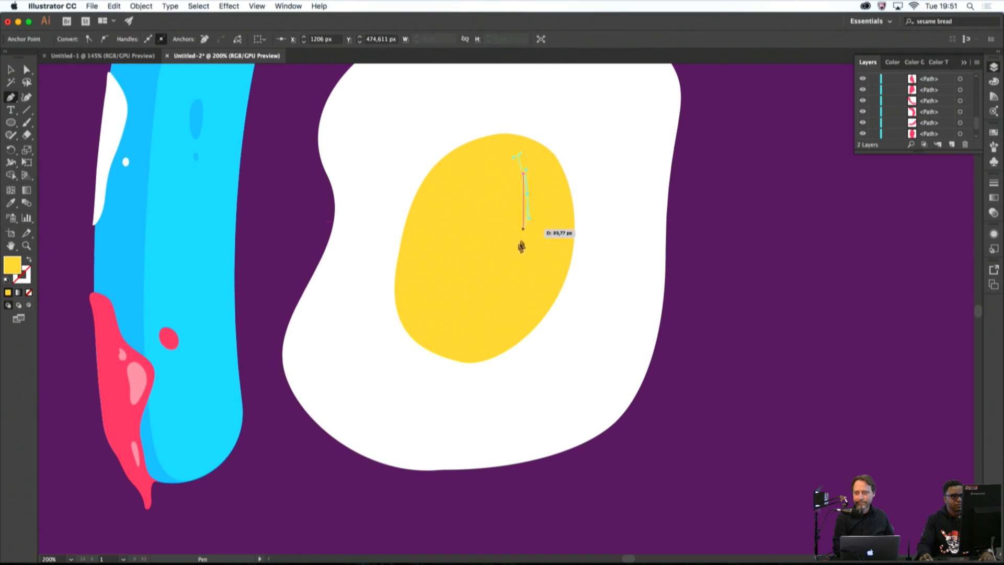
drag(490, 321, 528, 321)
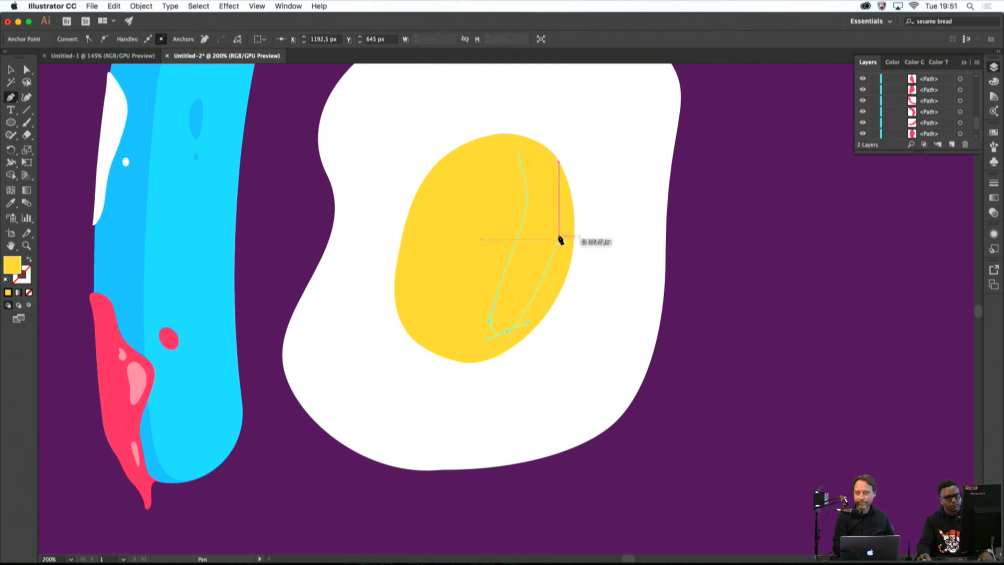
mouse_move(559, 206)
mouse_down()
mouse_move(542, 164)
mouse_move(558, 190)
mouse_up()
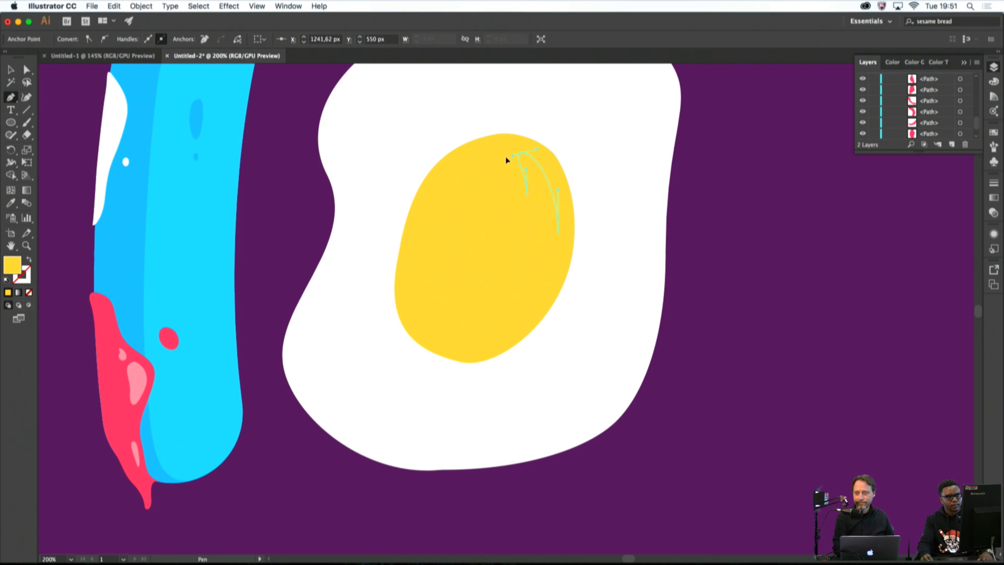
click(555, 168)
key(i)
click(594, 166)
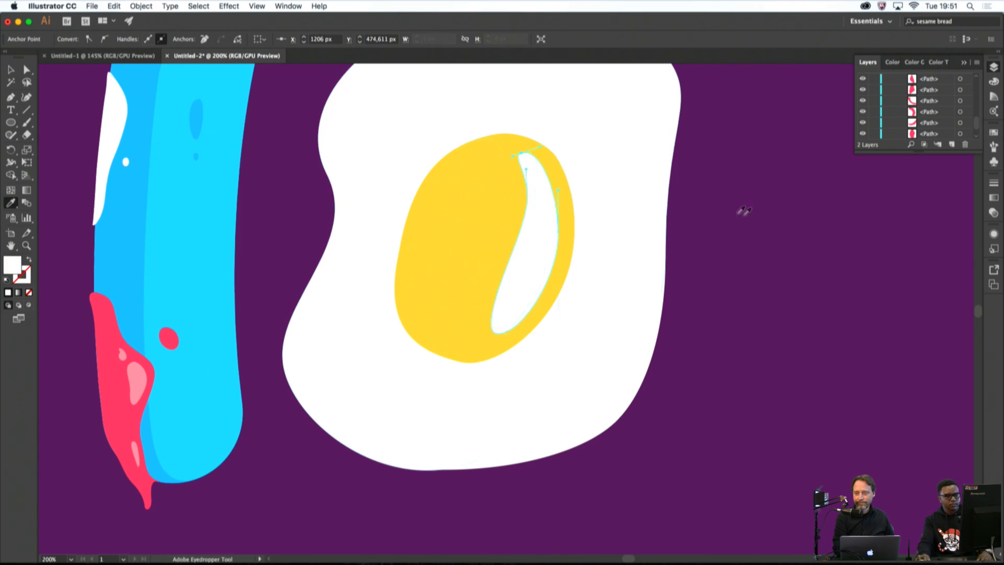
Lower the yolk highlight's opacity to 27%, and deselect it
scroll(687, 229, down, 2)
super+click(619, 239)
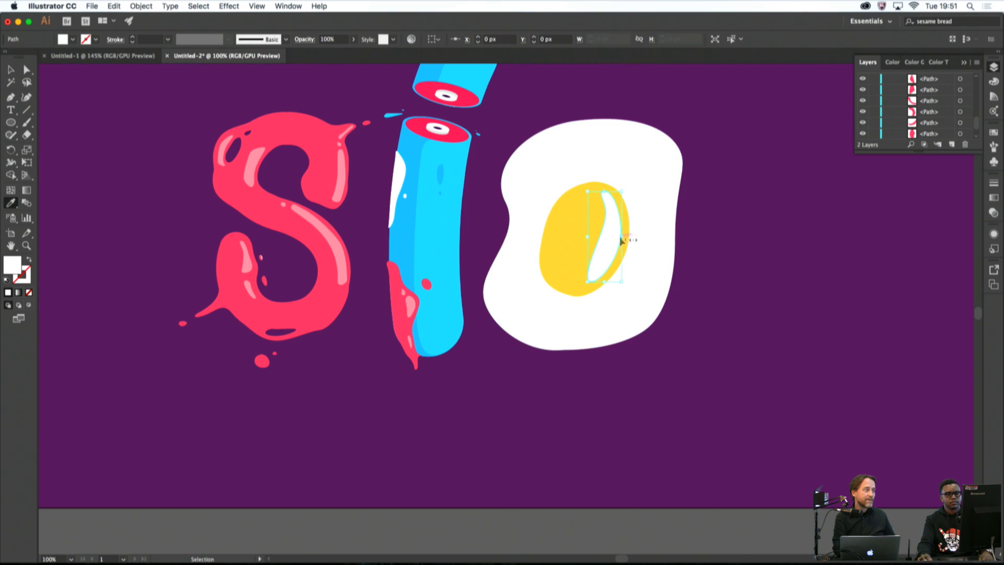
click(992, 213)
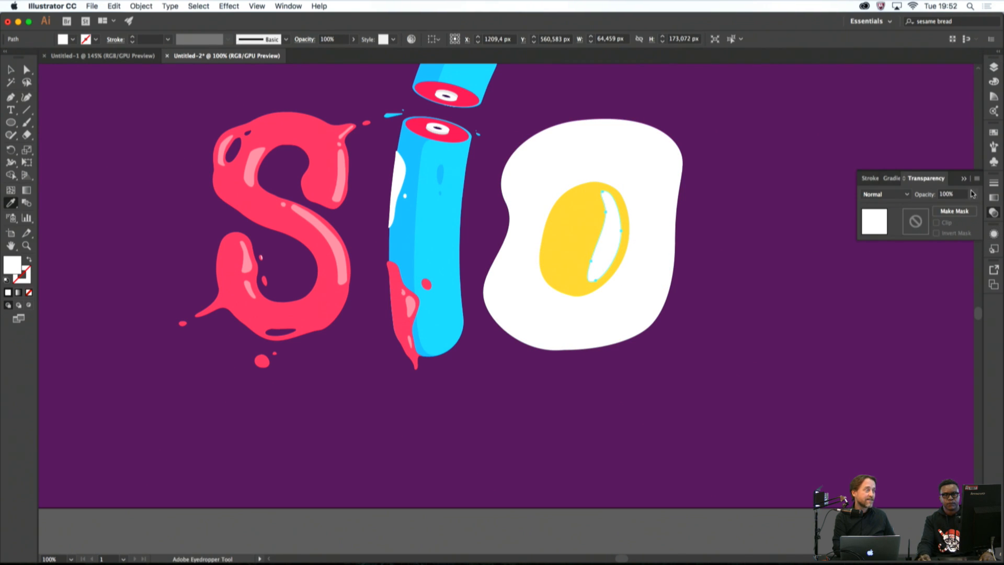
drag(951, 207, 943, 207)
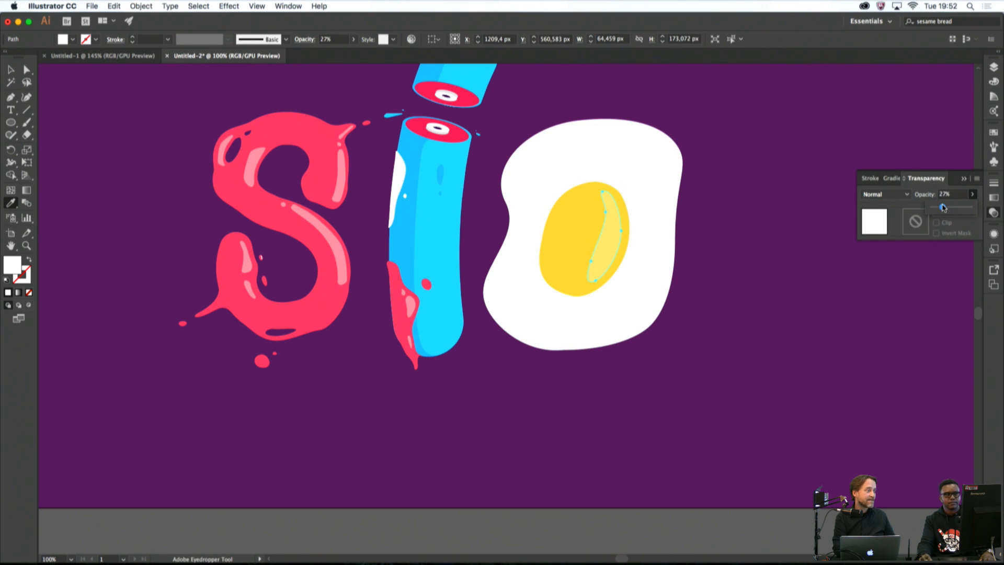
click(803, 257)
Draw a closed white Pen shape over the yolk's left part, curving down its middle and running outside its left edge
key(i)
scroll(820, 252, down, 2)
scroll(782, 244, up, 3)
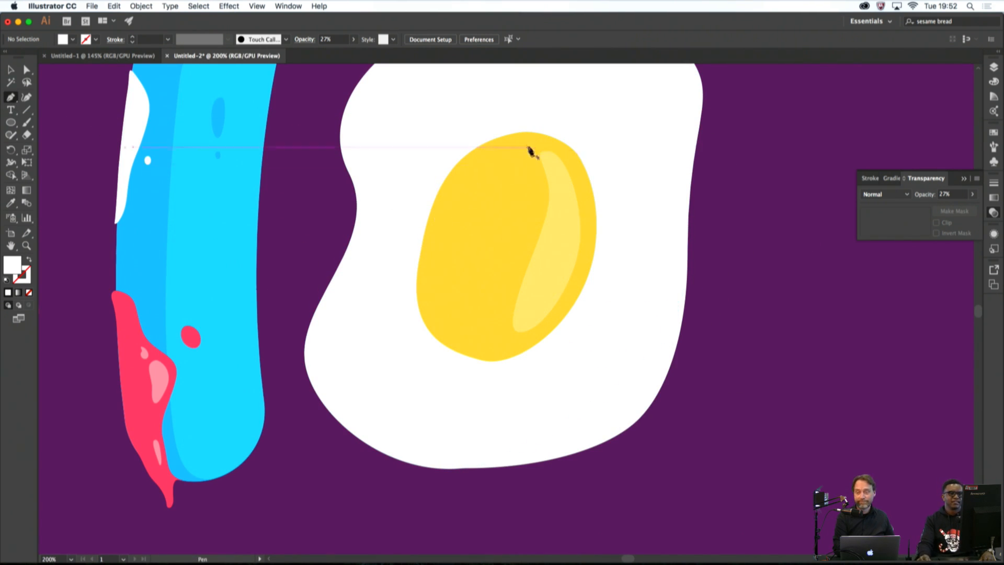
drag(474, 135, 474, 134)
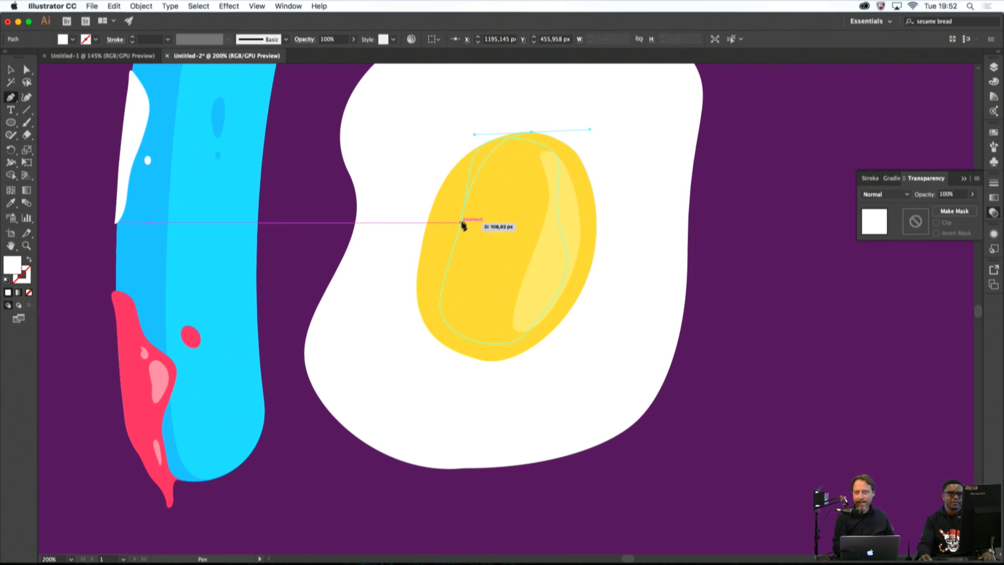
key(super+z)
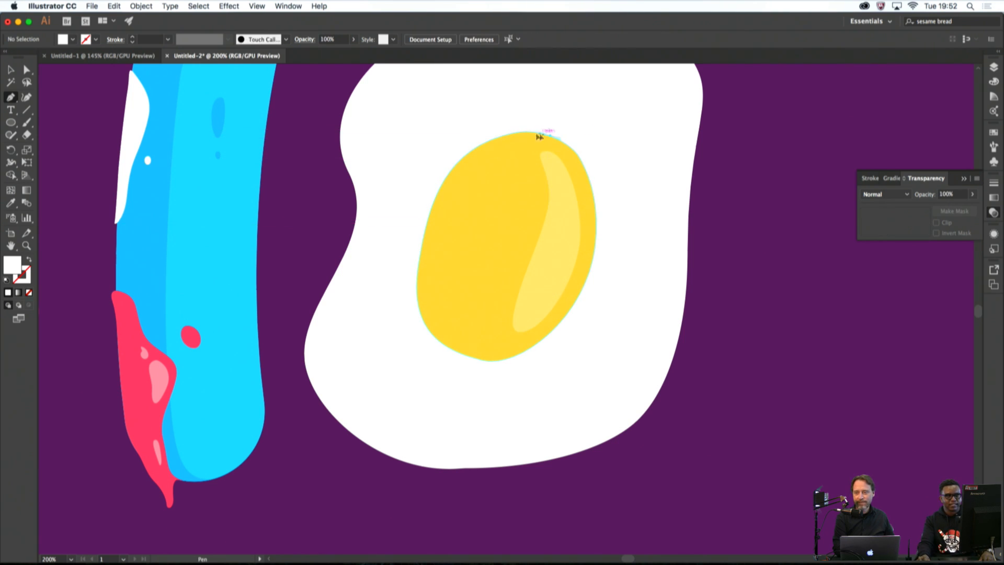
drag(496, 129, 496, 127)
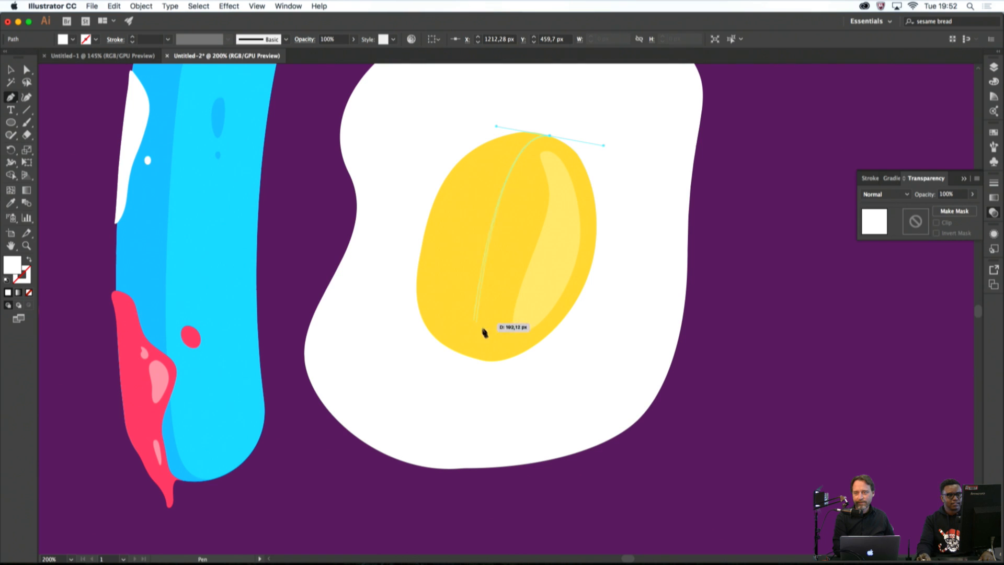
drag(498, 365, 503, 366)
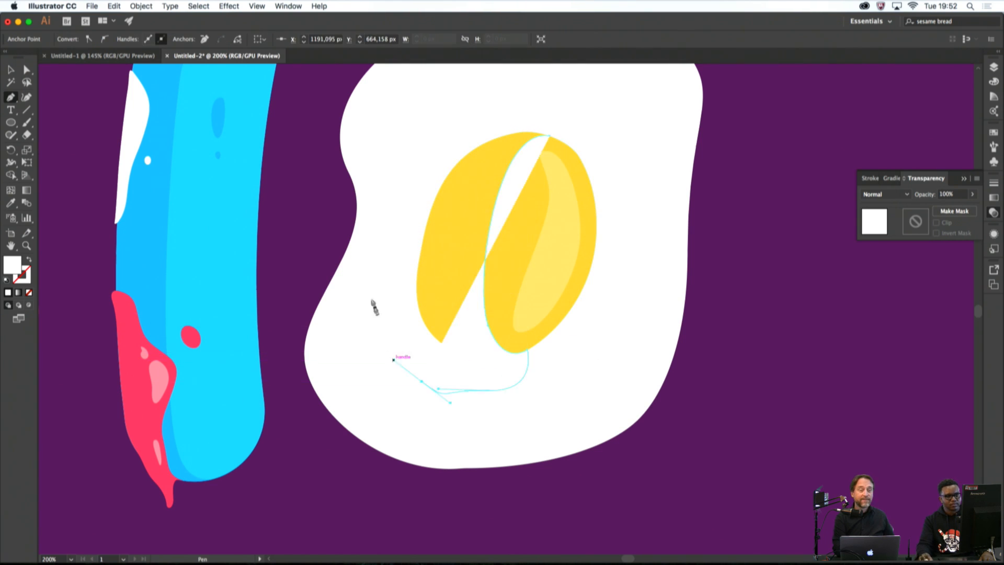
click(413, 360)
drag(473, 130, 496, 123)
click(517, 123)
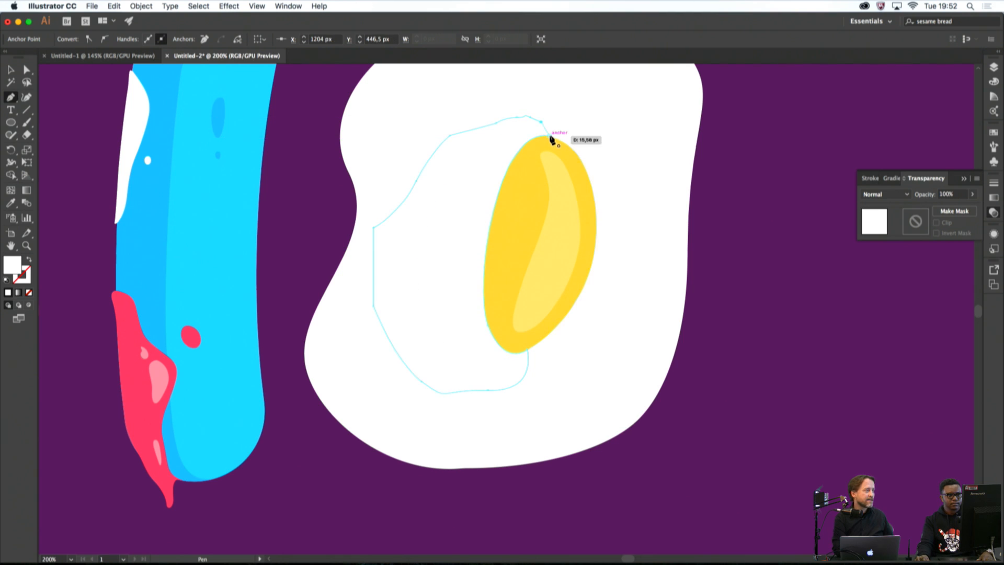
Select the white shape together with the yolk, trim away the part outside the yolk with the Shape Builder, and deselect
super+click(544, 152)
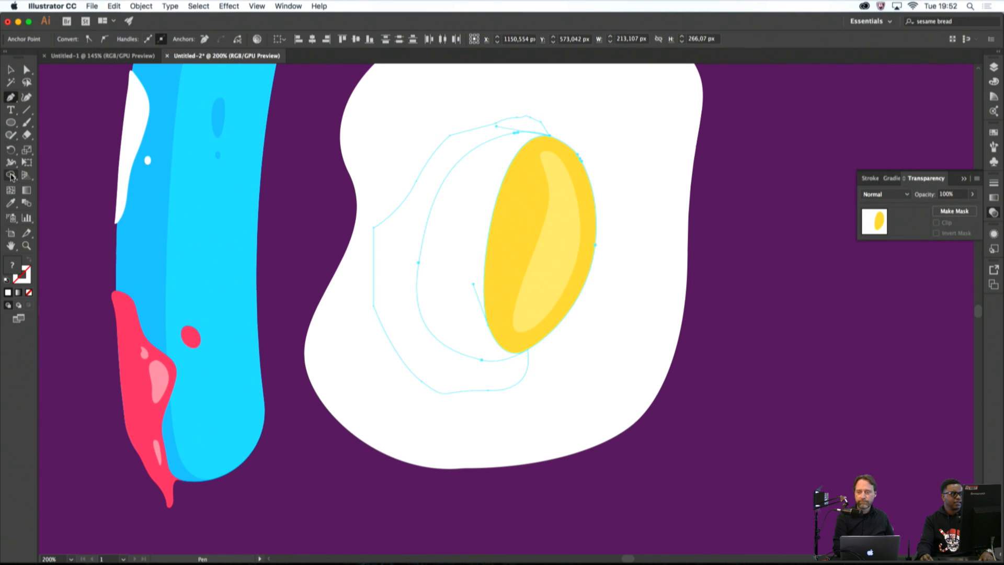
click(11, 176)
click(390, 215)
super+click(721, 204)
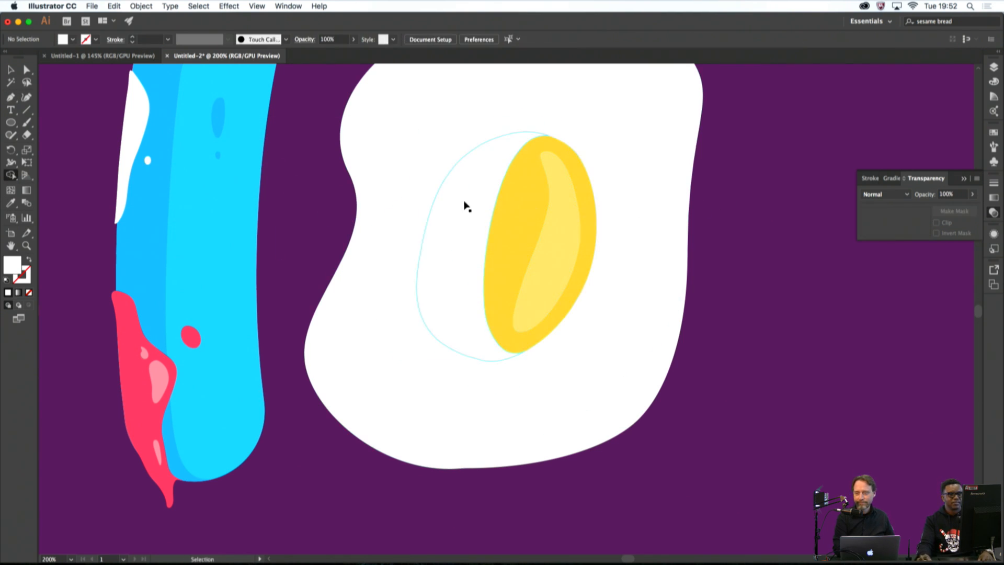
Fill the trimmed white shape on the yolk's left side with an orange at hue 26°
super+click(467, 207)
key(super+minus)
key(super+minus)
key(super+minus)
key(super+minus)
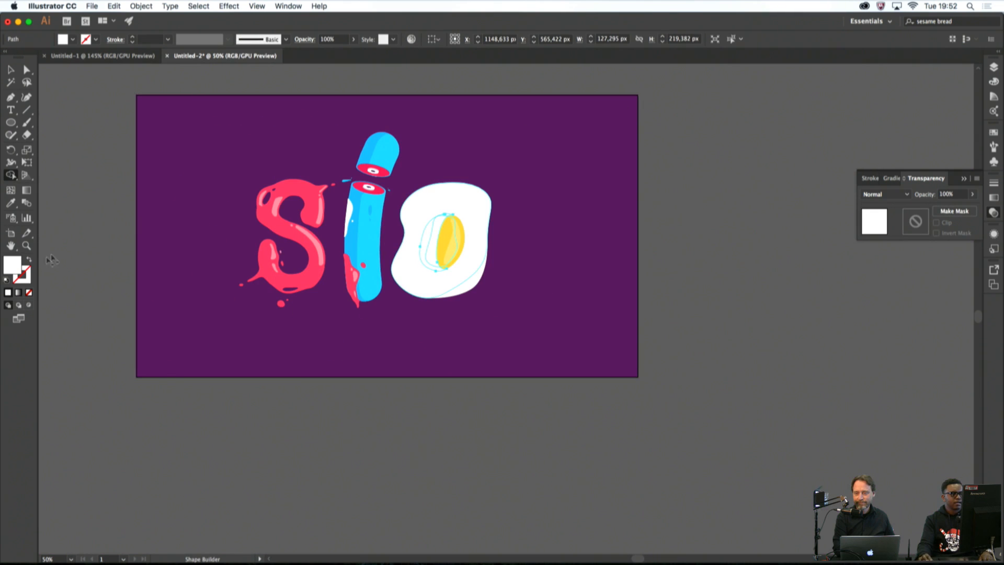
click(26, 71)
click(182, 125)
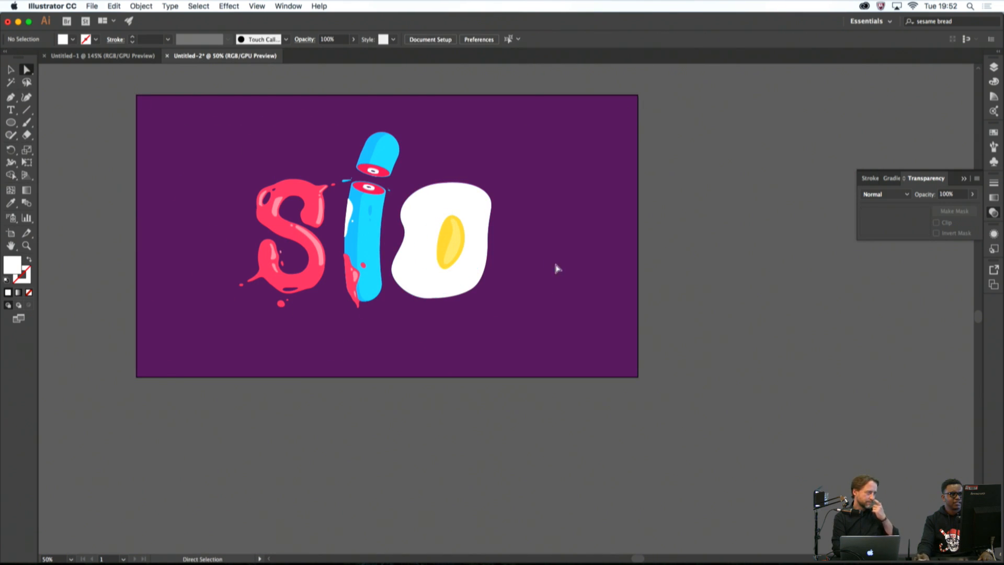
click(439, 248)
double_click(17, 264)
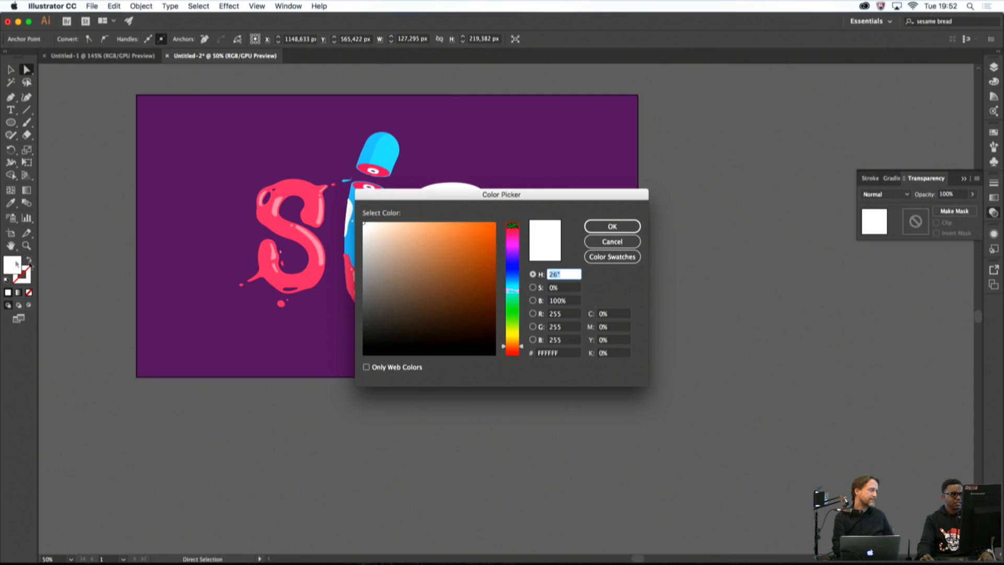
drag(435, 246, 463, 219)
click(605, 234)
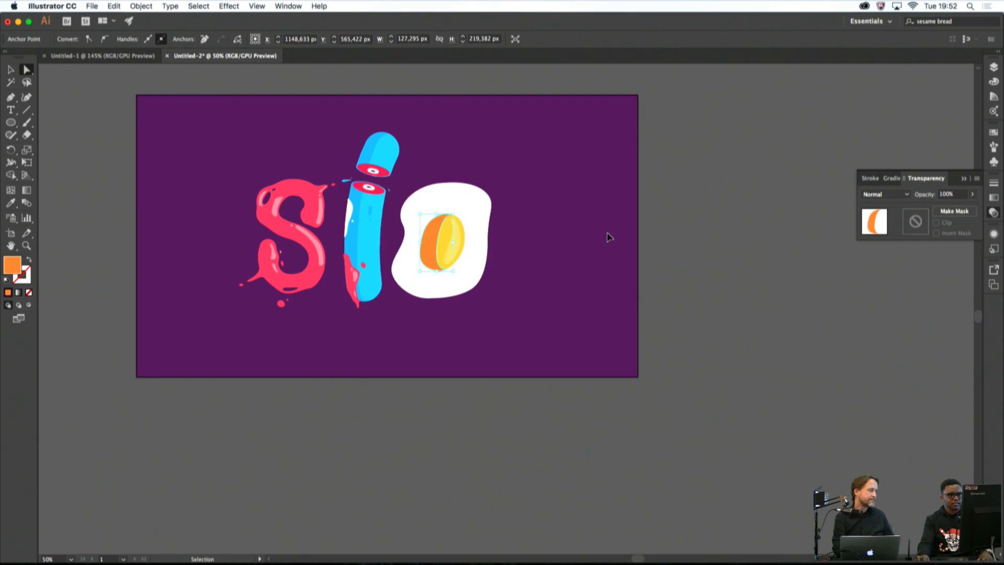
Lower the orange yolk shadow's opacity to 42%, and deselect it
scroll(572, 262, down, 2)
scroll(515, 252, up, 2)
click(485, 250)
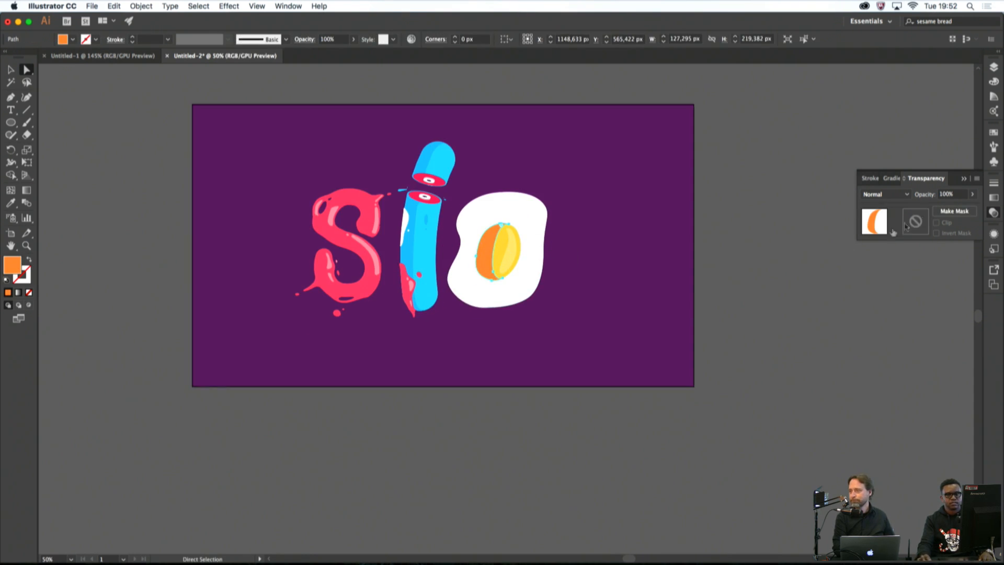
drag(951, 207, 934, 211)
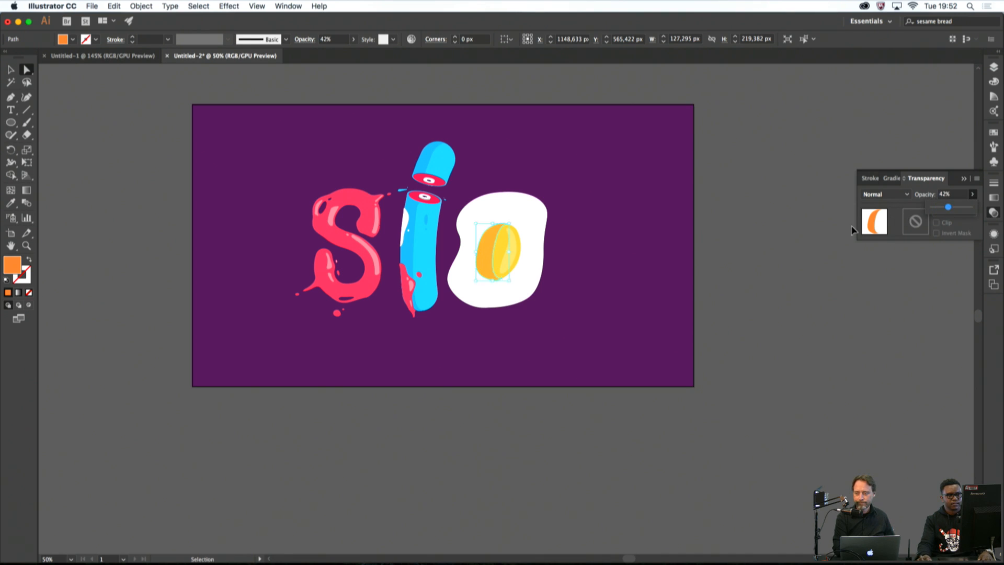
click(798, 242)
Draw a closed orange Pen shape inside the yolk's shaded side, its upper end reaching over the shadow's edge onto the yellow part
scroll(807, 246, down, 2)
scroll(683, 246, up, 5)
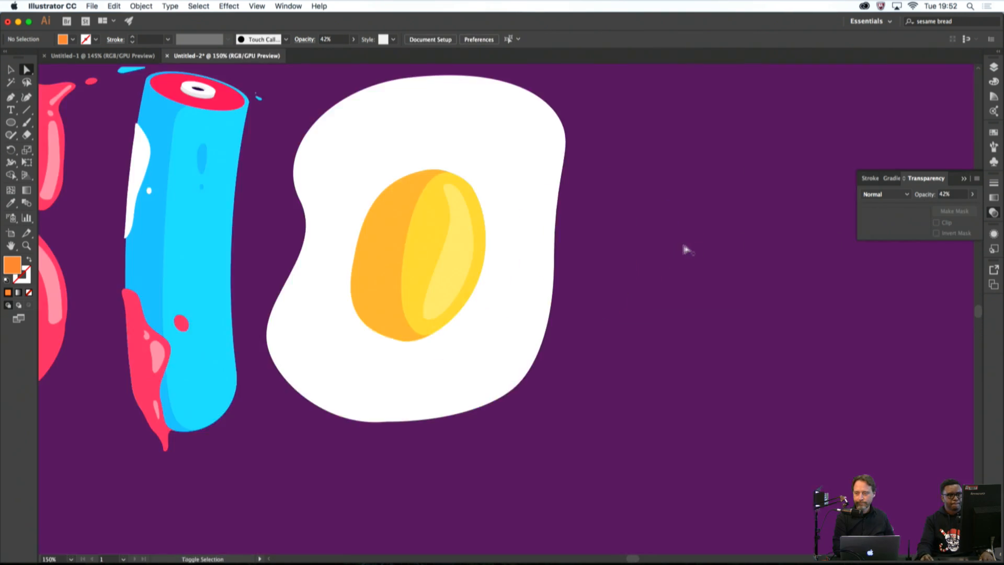
key(p)
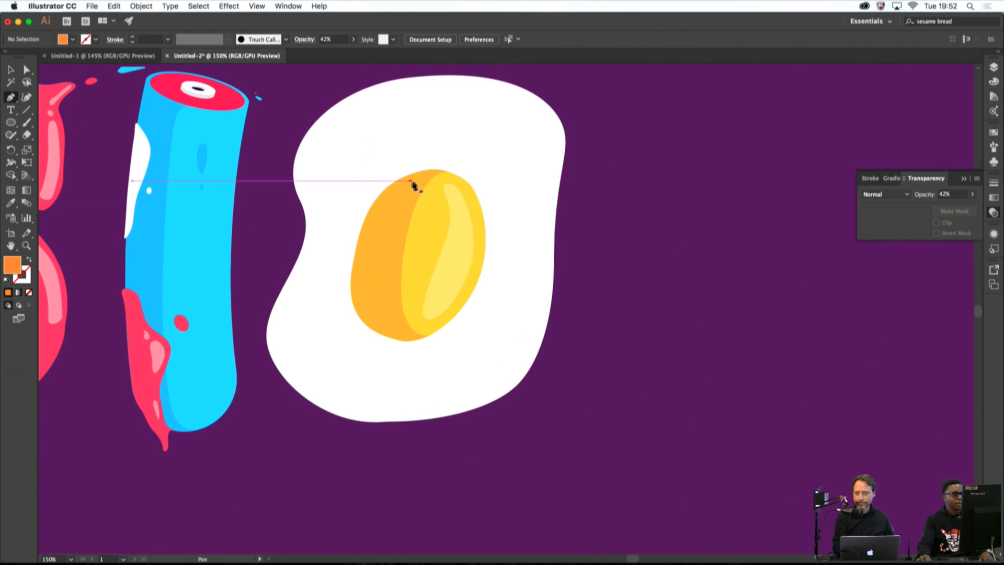
drag(429, 183, 395, 181)
drag(368, 265, 366, 286)
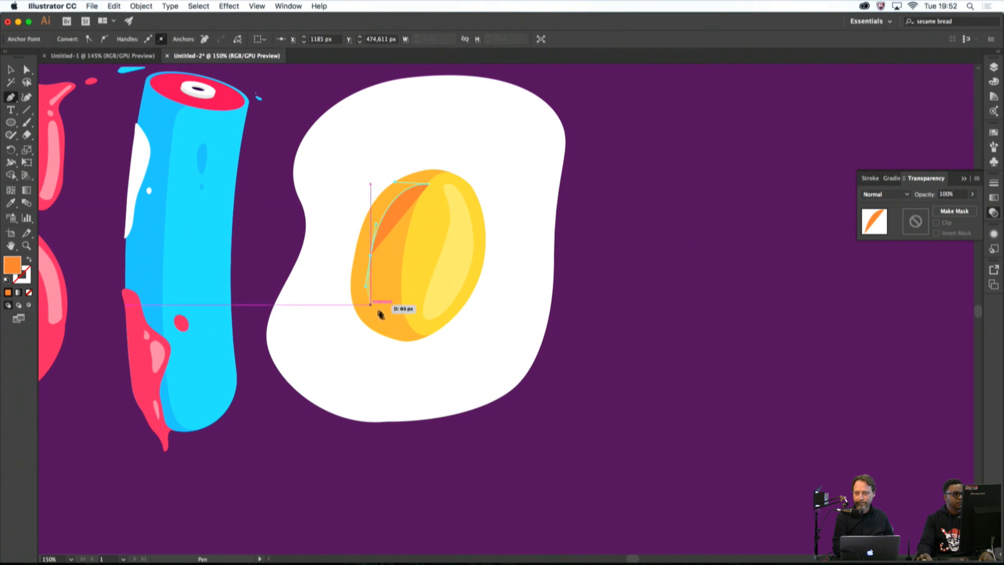
drag(389, 319, 403, 320)
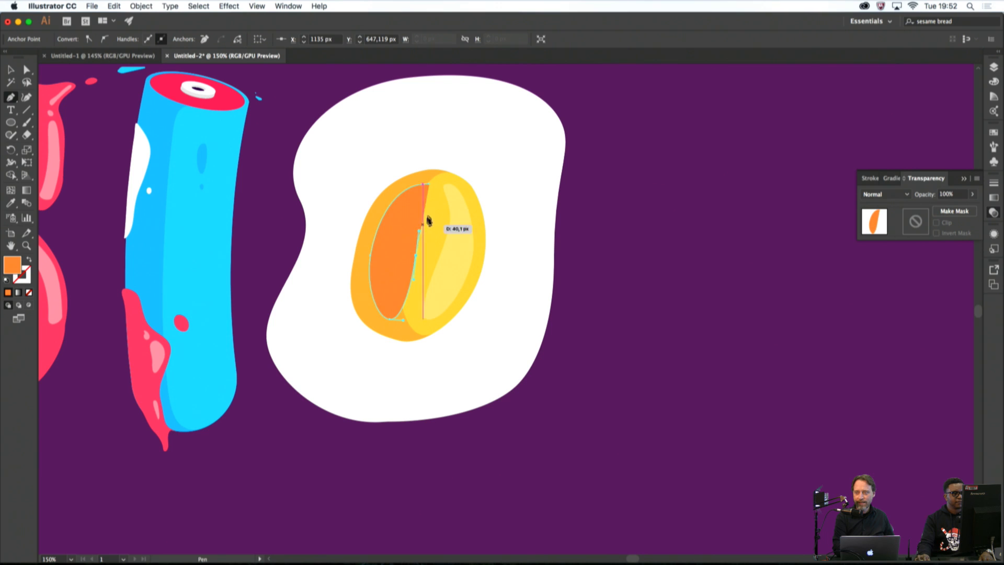
drag(427, 188, 414, 183)
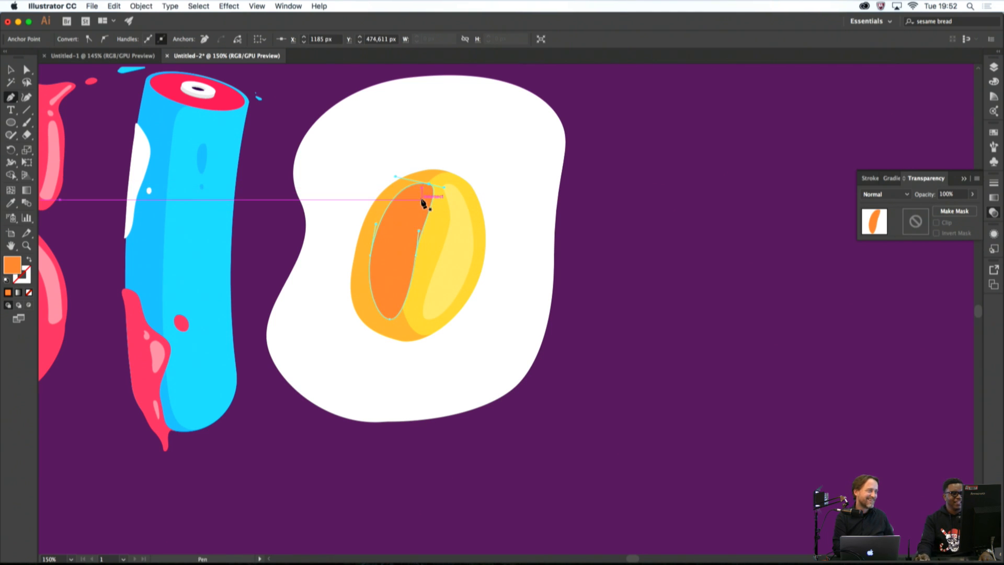
Lower the inner orange shape's opacity to 23%, and deselect it
click(972, 194)
drag(951, 209, 941, 209)
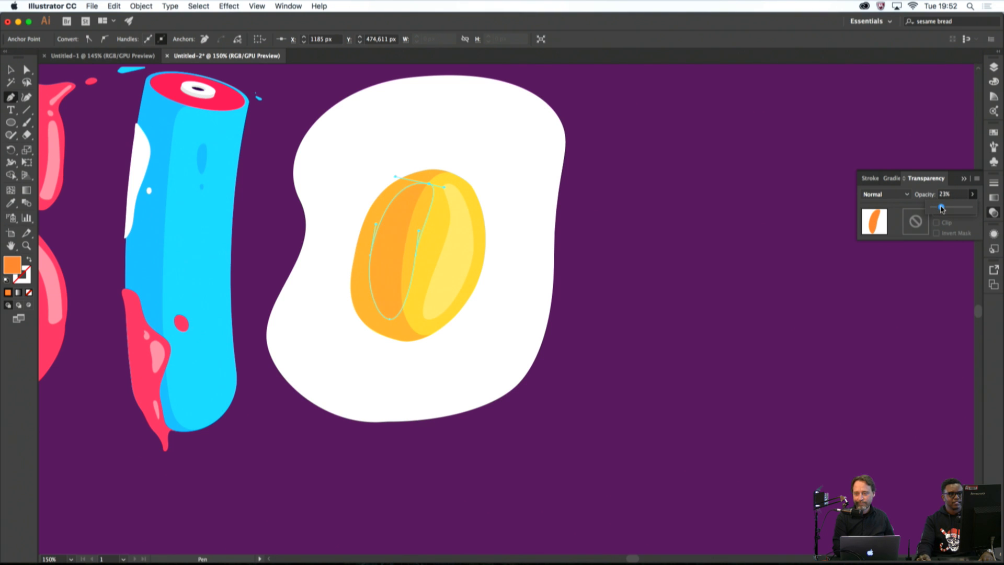
super+click(793, 214)
scroll(793, 214, down, 3)
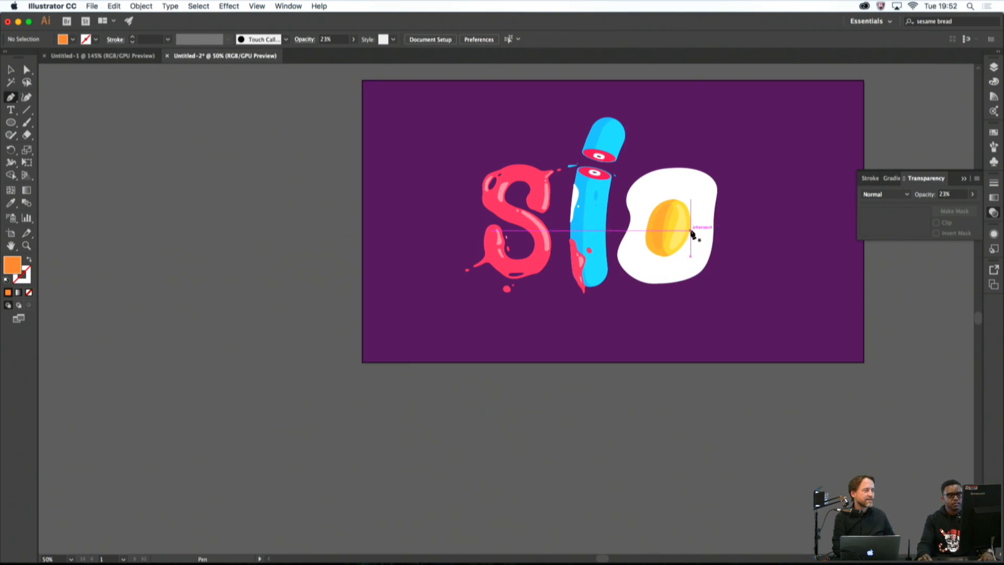
Draw a small round Pen shape and a long curved one below it on the yolk's pale highlight, together about 31 by 117 px
scroll(664, 229, up, 6)
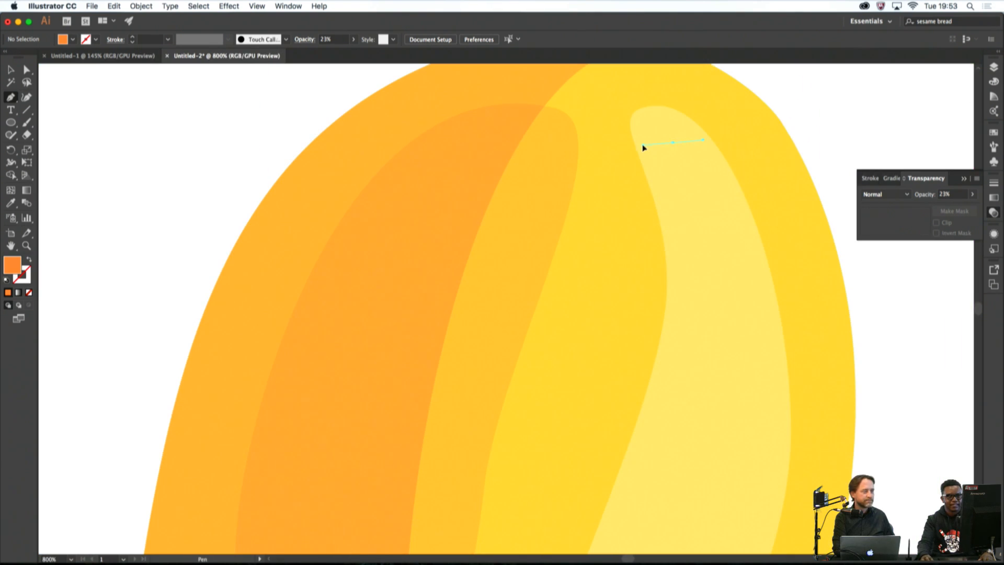
drag(642, 146, 642, 145)
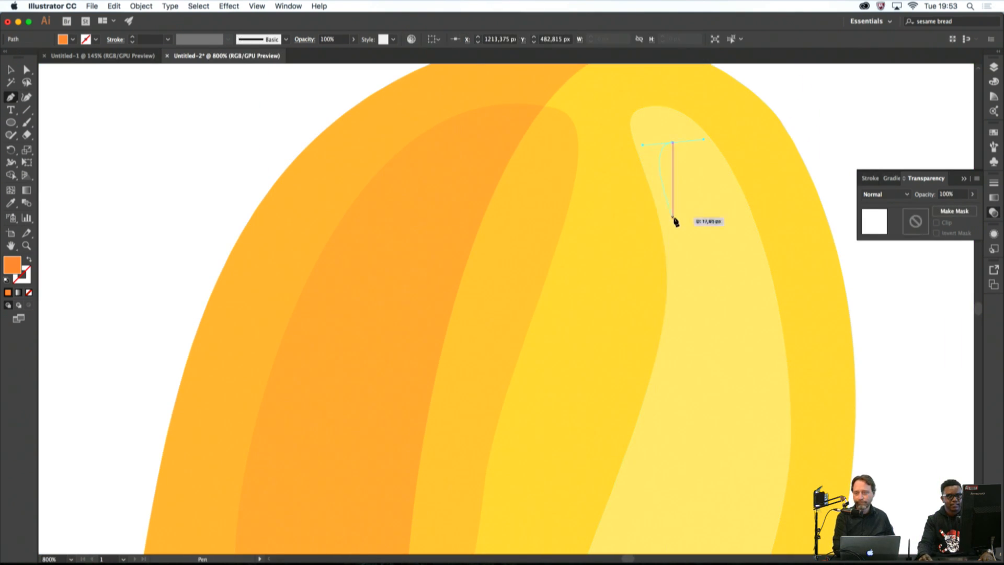
drag(672, 216, 707, 219)
drag(710, 170, 646, 148)
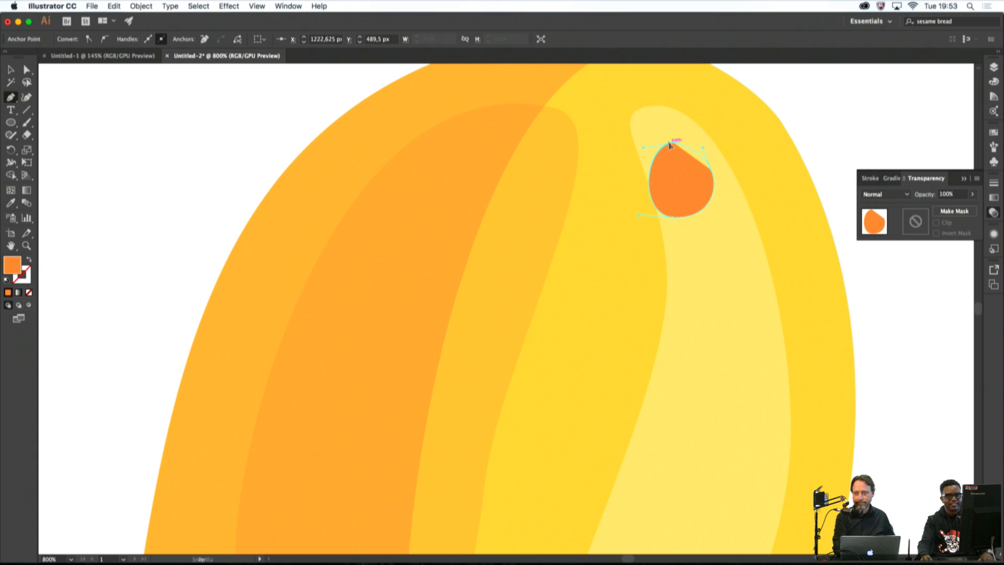
drag(682, 278, 681, 277)
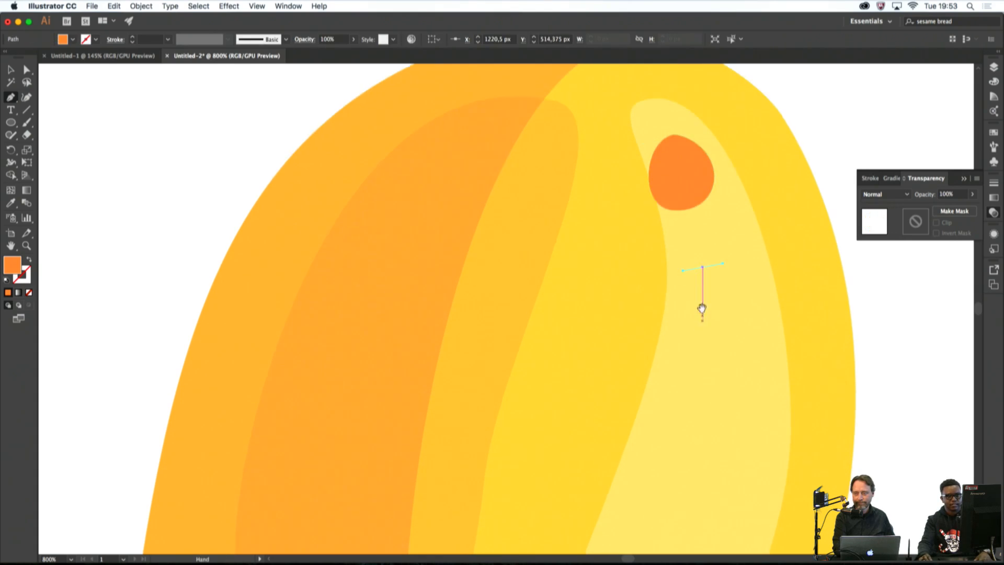
scroll(701, 305, down, 2)
drag(703, 412, 737, 428)
drag(737, 323, 695, 293)
Select both small highlight shapes, fill them with white sampled from the egg white, and deselect
shift+super+click(688, 248)
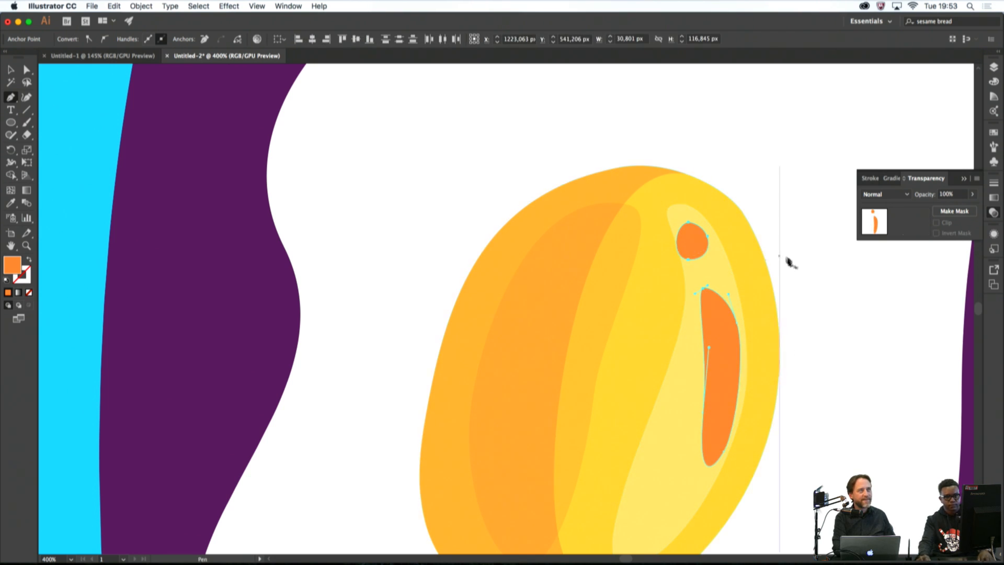
key(i)
click(789, 265)
scroll(787, 264, down, 3)
super+click(865, 293)
Delete the translucent inner orange shape from the yolk's shaded side
scroll(866, 292, down, 4)
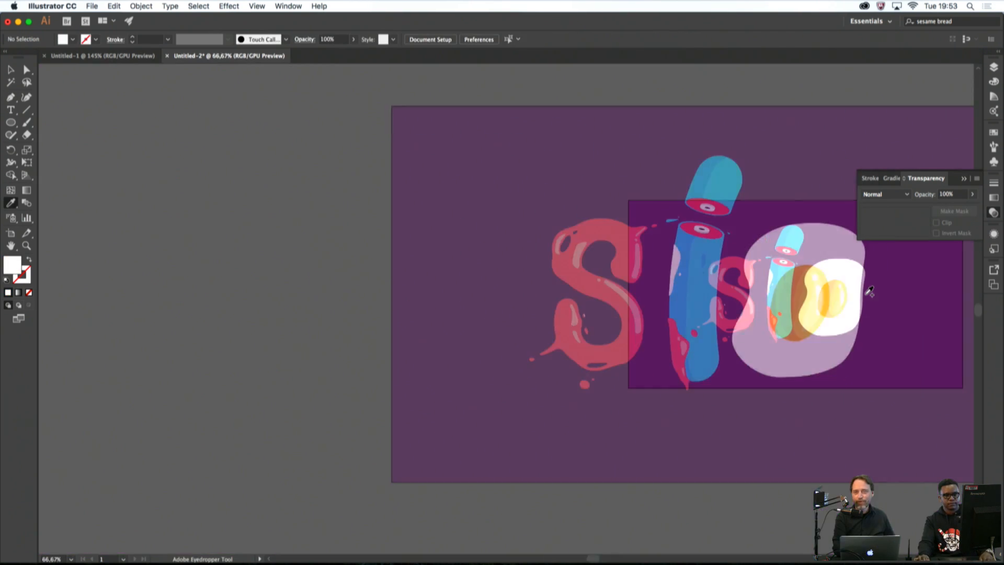
drag(888, 300, 756, 283)
scroll(711, 283, up, 2)
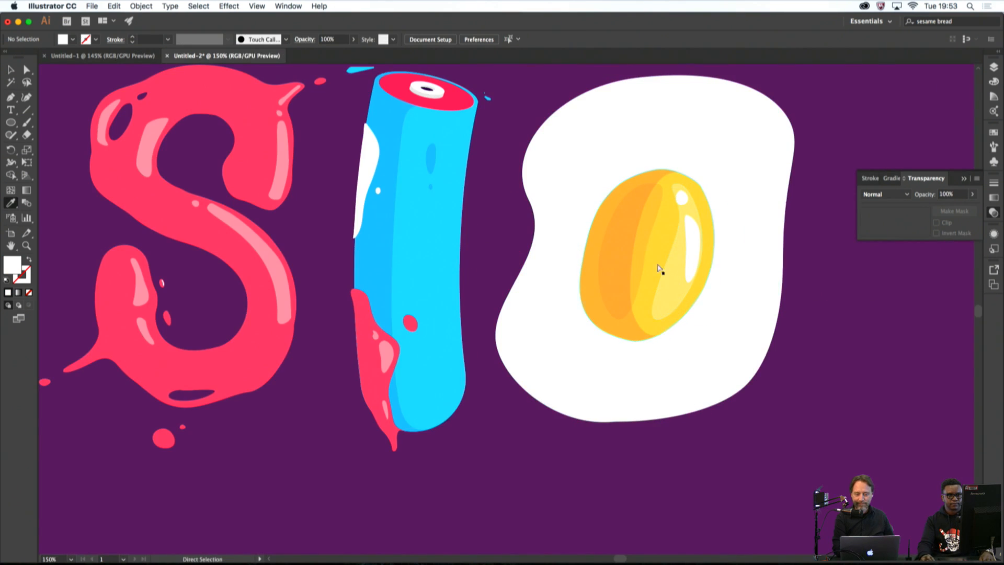
click(648, 241)
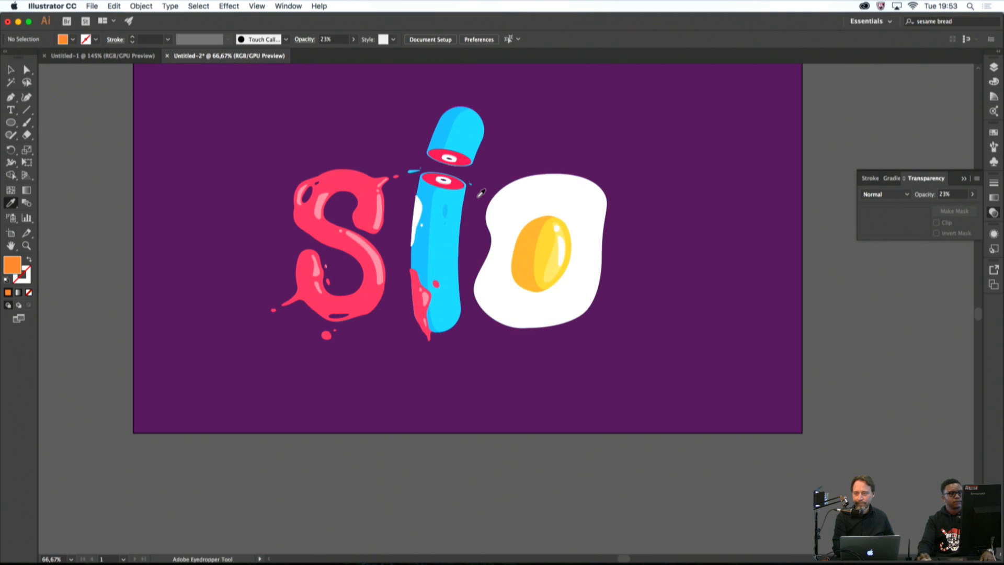
Draw a closed orange Pen shape about 182 by 194 px over the yolk, extending past its left and lower edges as a cast shadow
click(10, 98)
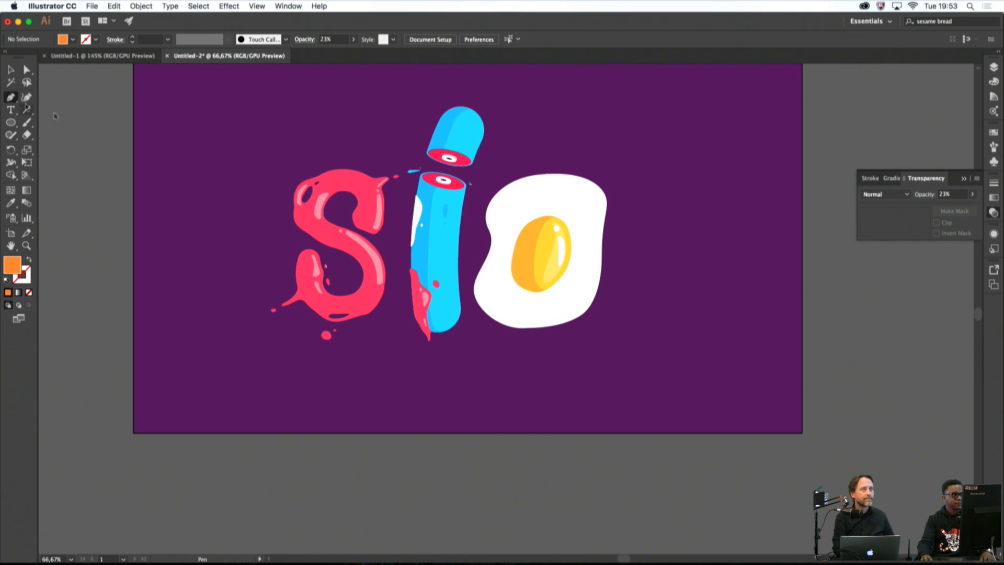
scroll(521, 240, up, 3)
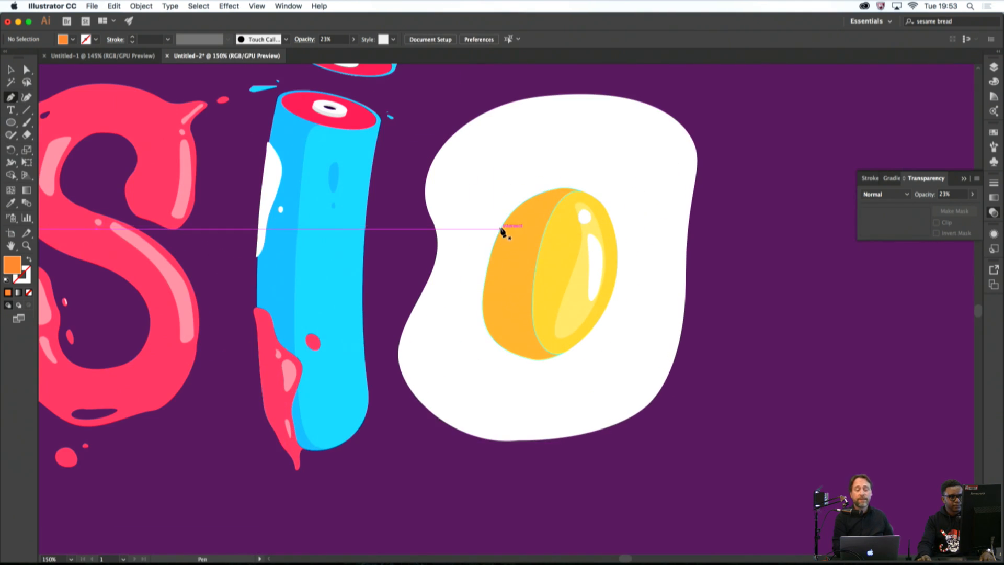
drag(502, 229, 482, 267)
drag(477, 358, 495, 378)
drag(563, 370, 587, 343)
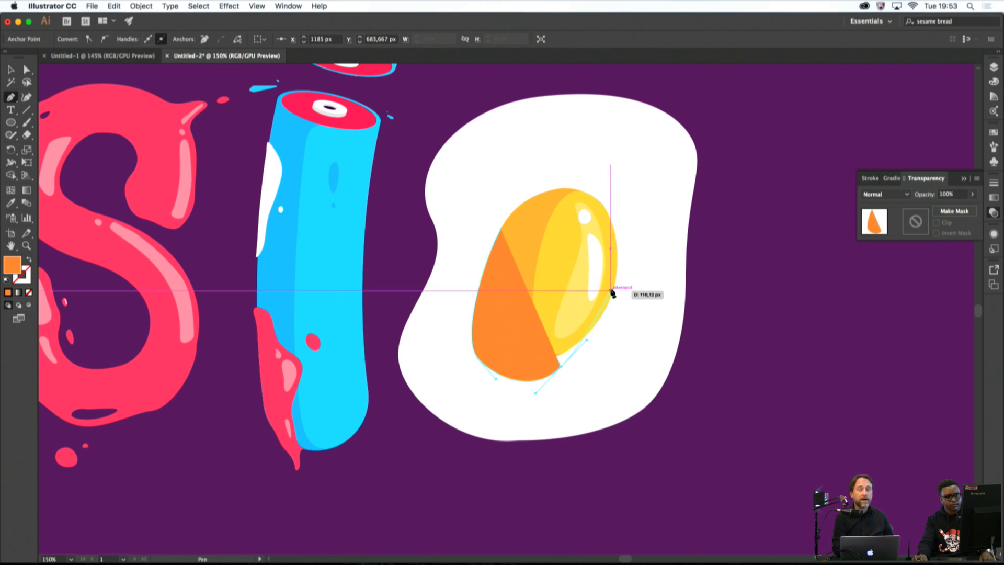
drag(616, 285, 617, 251)
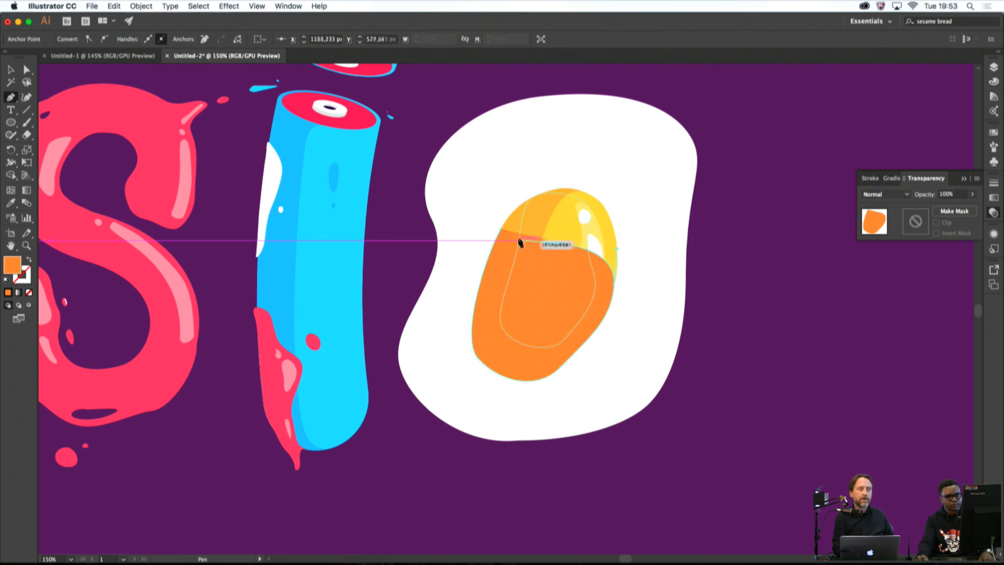
click(501, 229)
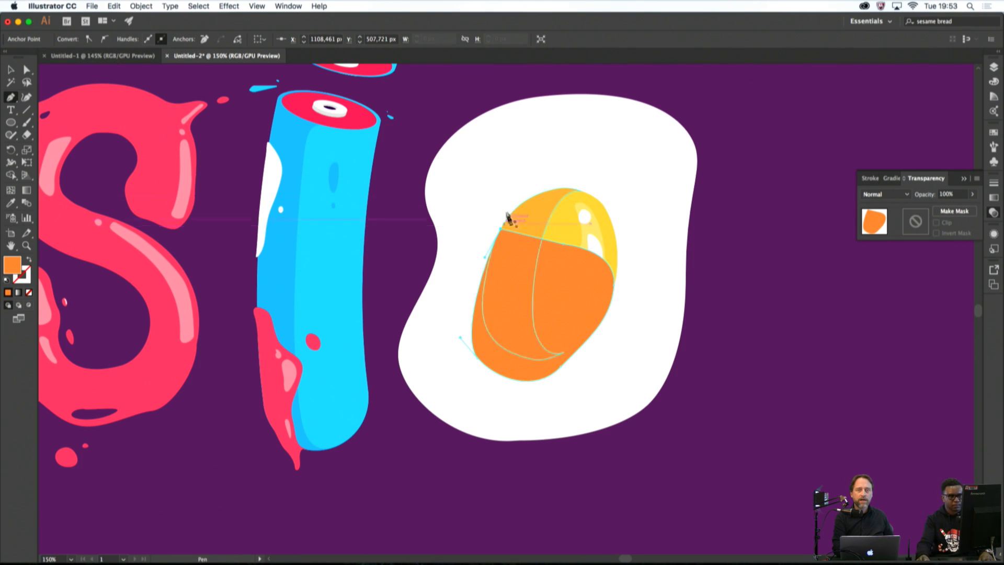
Send the orange cast-shadow shape to the back of the stacking order
click(10, 70)
right_click(500, 270)
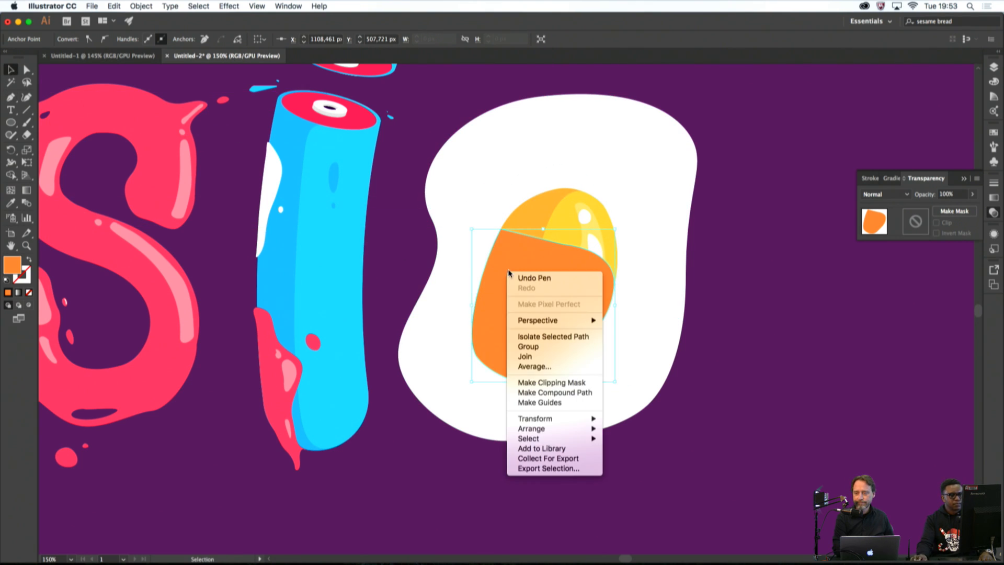
mouse_move(575, 428)
click(648, 449)
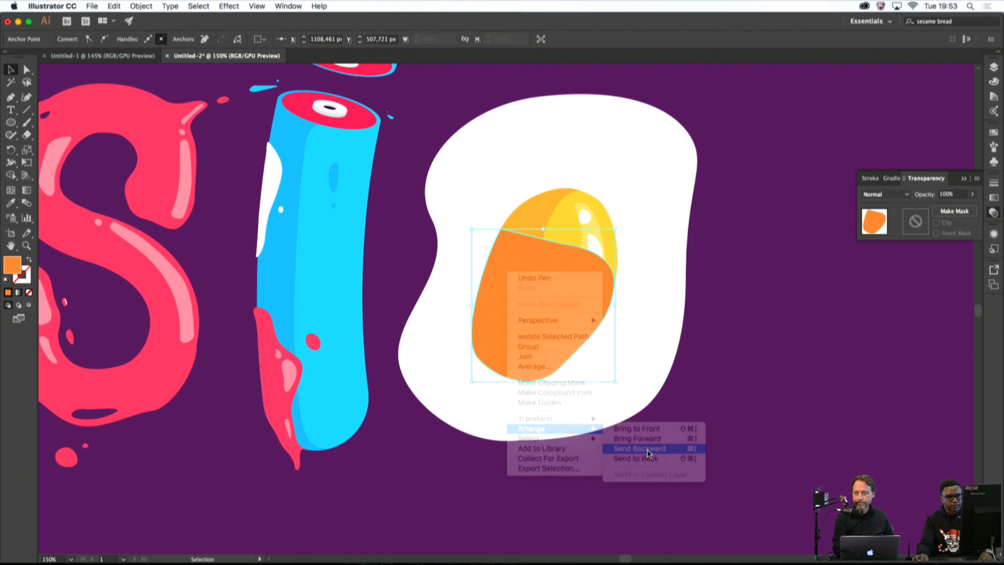
right_click(531, 339)
mouse_move(613, 494)
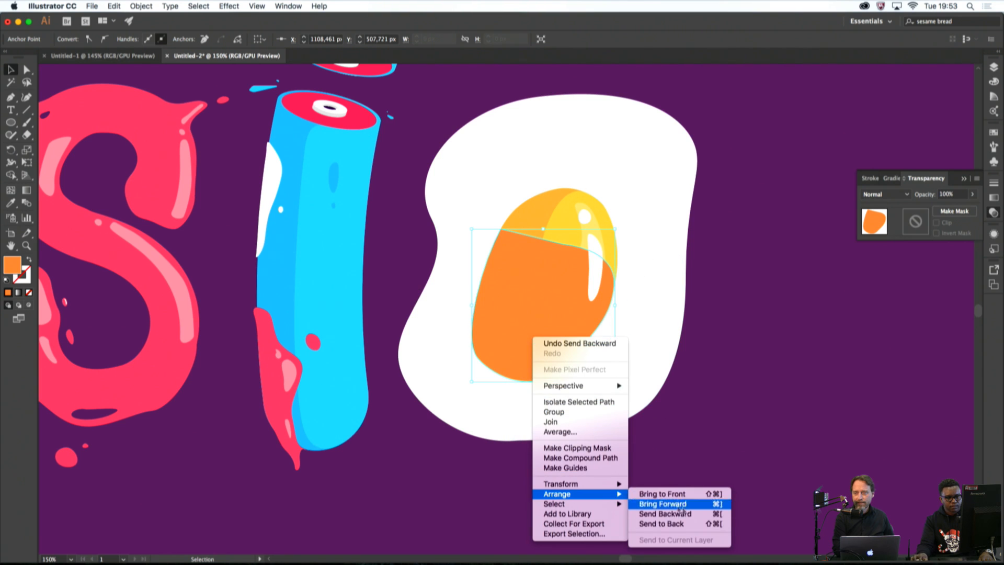
click(680, 523)
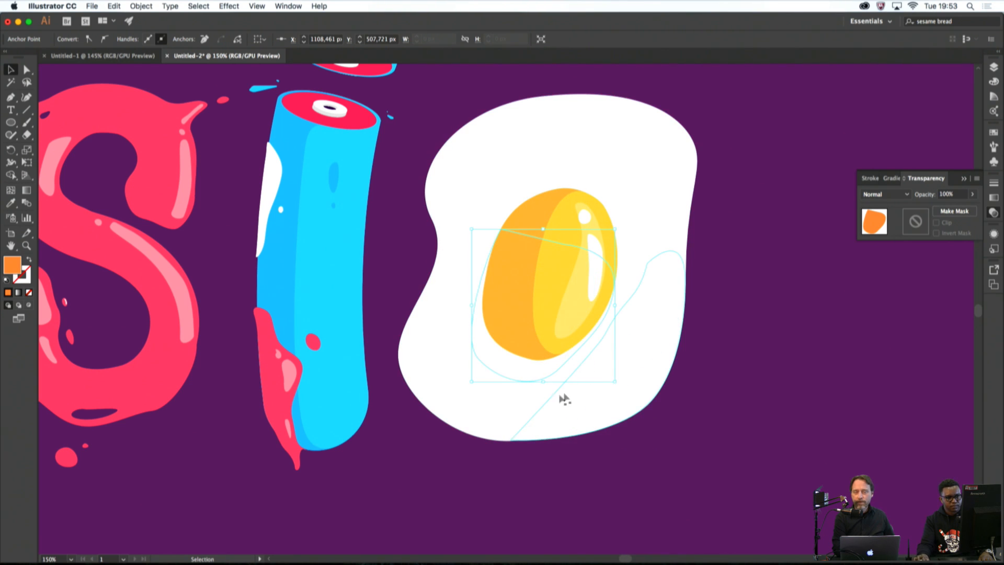
Select both pieces of the egg white, send them to the back behind the orange shape, and deselect
click(572, 410)
shift+click(499, 401)
right_click(496, 398)
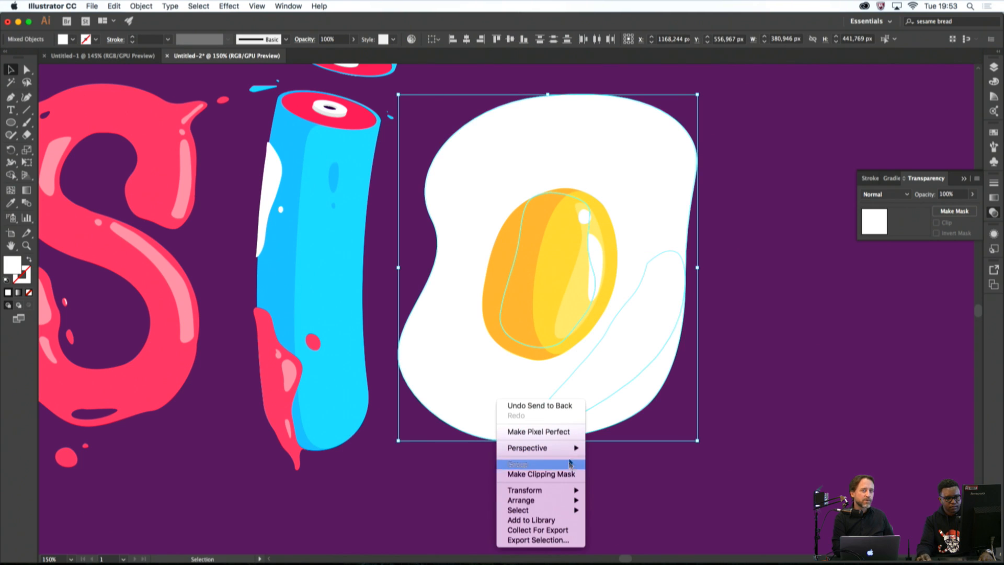
mouse_move(560, 500)
click(636, 531)
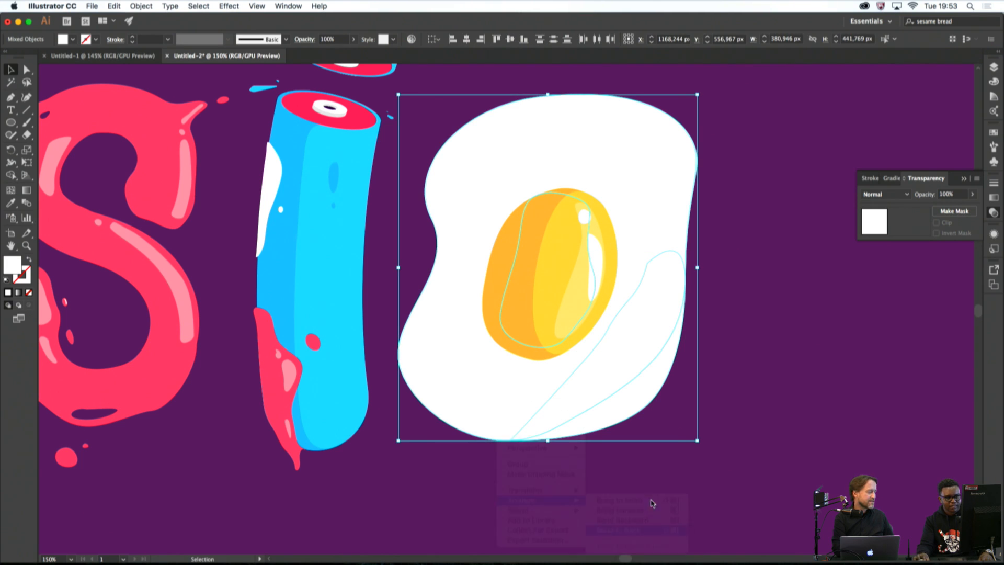
click(737, 439)
Fill the orange cast-shadow shape under the yolk with a dark grey
click(476, 366)
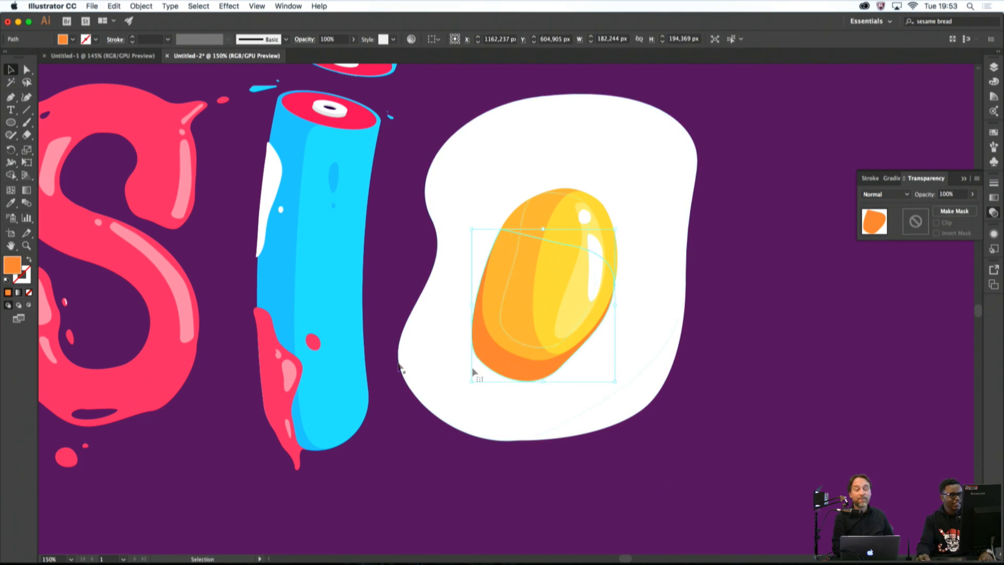
double_click(11, 264)
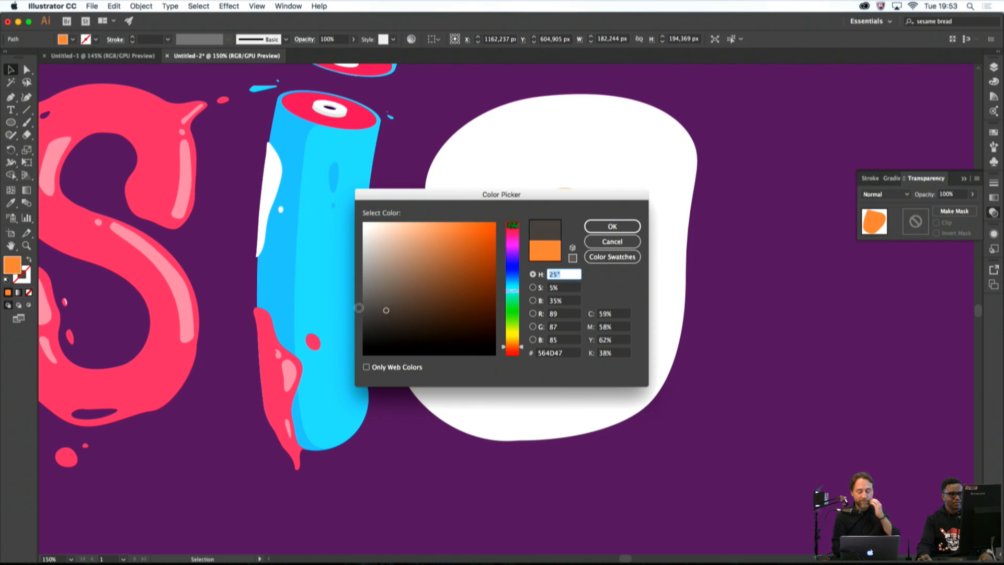
click(587, 231)
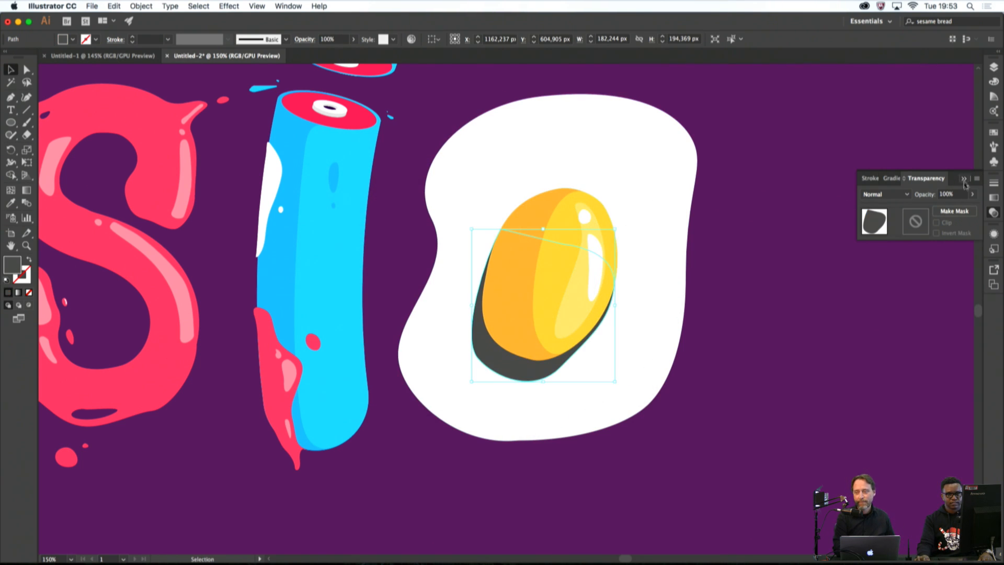
Lower the dark grey cast shadow's opacity to 23%, and deselect it
drag(949, 209, 940, 209)
click(813, 298)
scroll(818, 298, right, 2)
scroll(819, 299, down, 4)
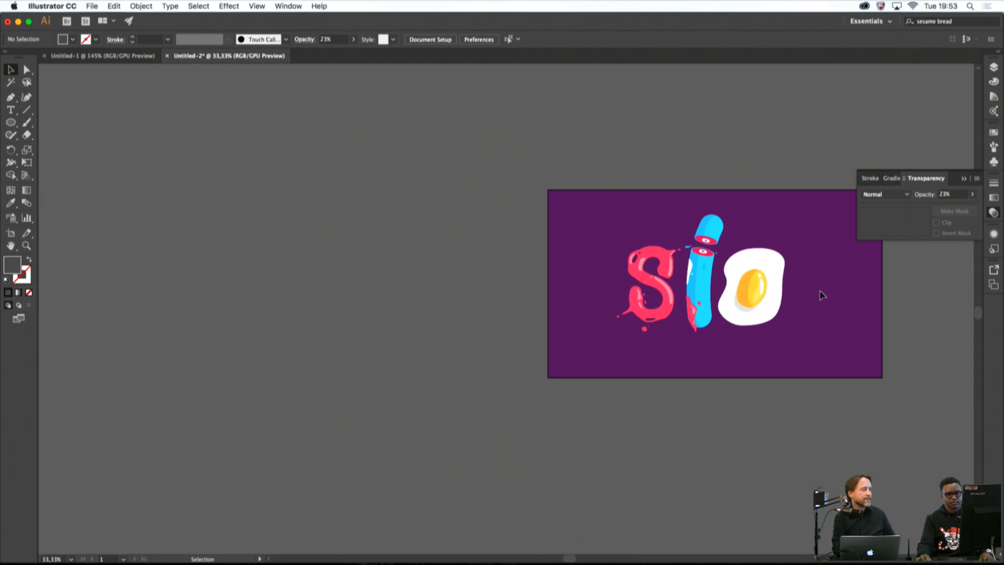
scroll(800, 295, up, 2)
key(p)
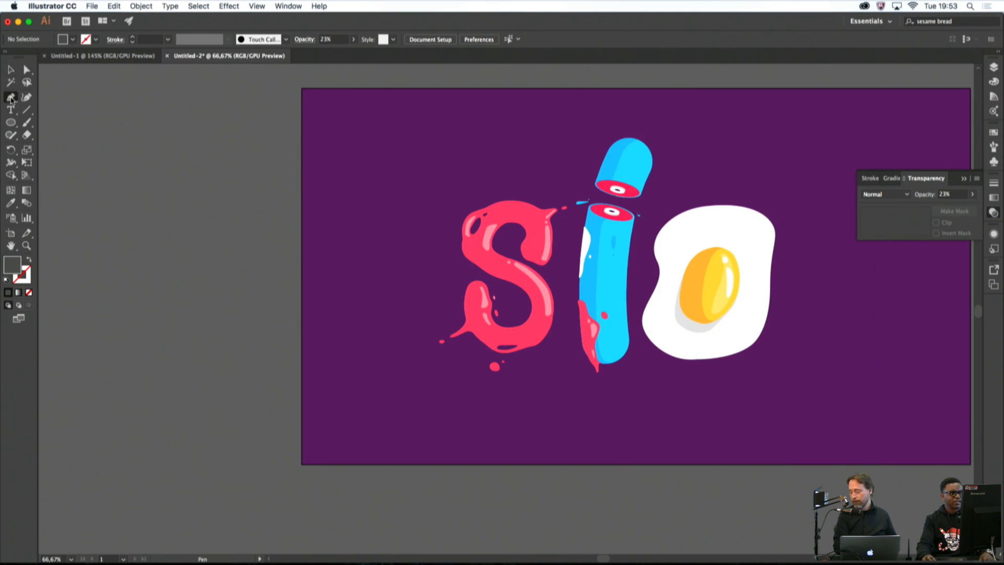
scroll(658, 285, up, 3)
drag(663, 253, 655, 291)
key(BackSpace)
key(BackSpace)
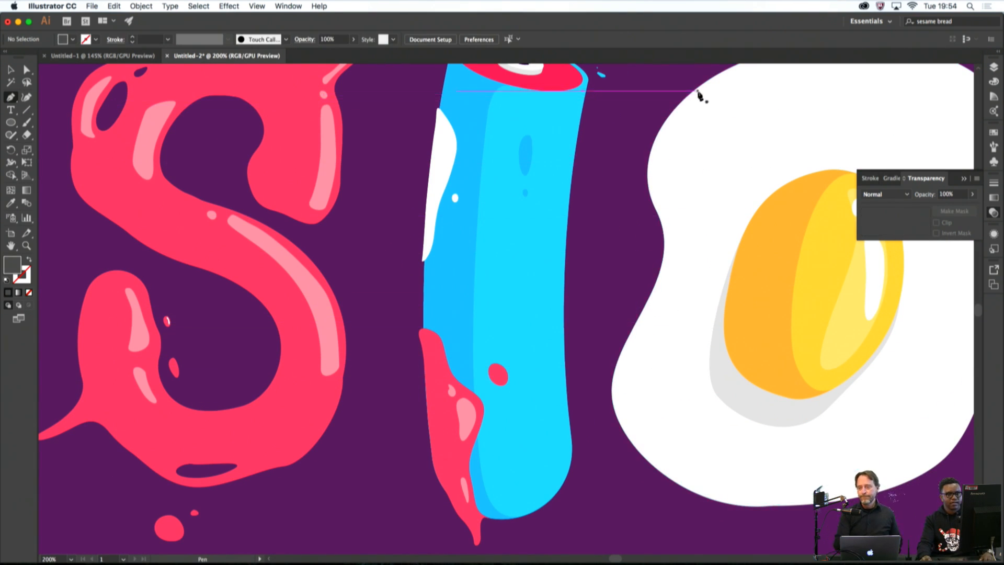
Draw a closed dark grey Pen shape along the egg white's left and lower edges, extending outside them, and add the egg white to the selection
drag(698, 88, 670, 114)
drag(664, 184, 670, 217)
drag(679, 275, 674, 328)
drag(654, 388, 652, 420)
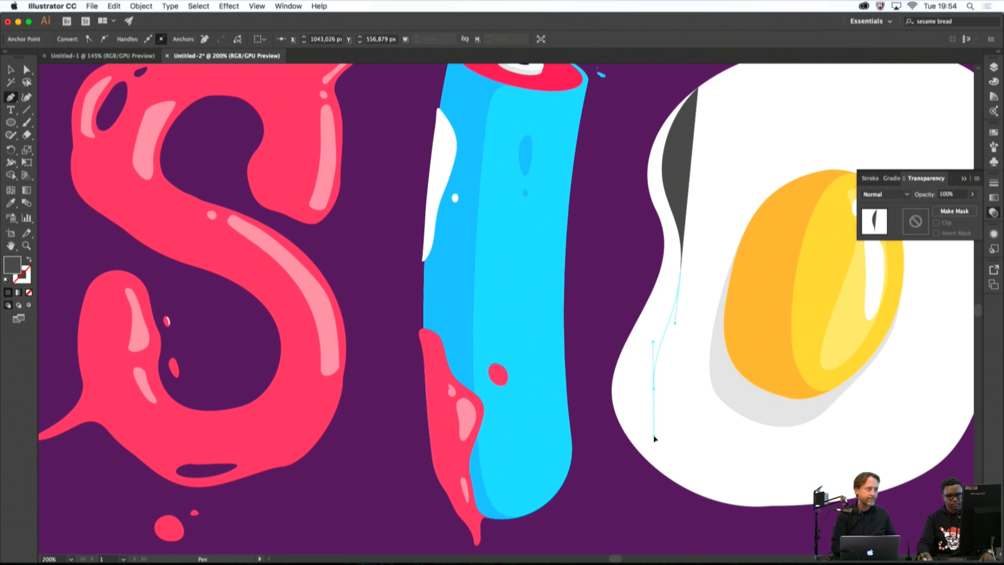
drag(746, 497, 806, 507)
drag(866, 494, 885, 490)
drag(861, 527, 726, 530)
drag(687, 516, 661, 499)
click(596, 463)
click(596, 313)
drag(612, 250, 613, 230)
drag(620, 172, 621, 148)
drag(629, 129, 636, 114)
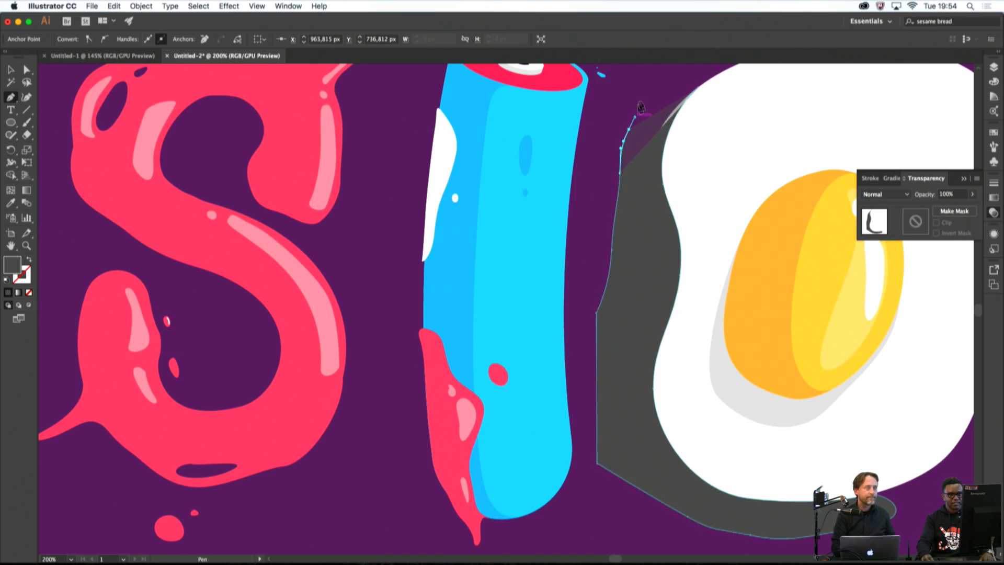
click(642, 99)
click(655, 86)
click(697, 87)
shift+super+click(740, 109)
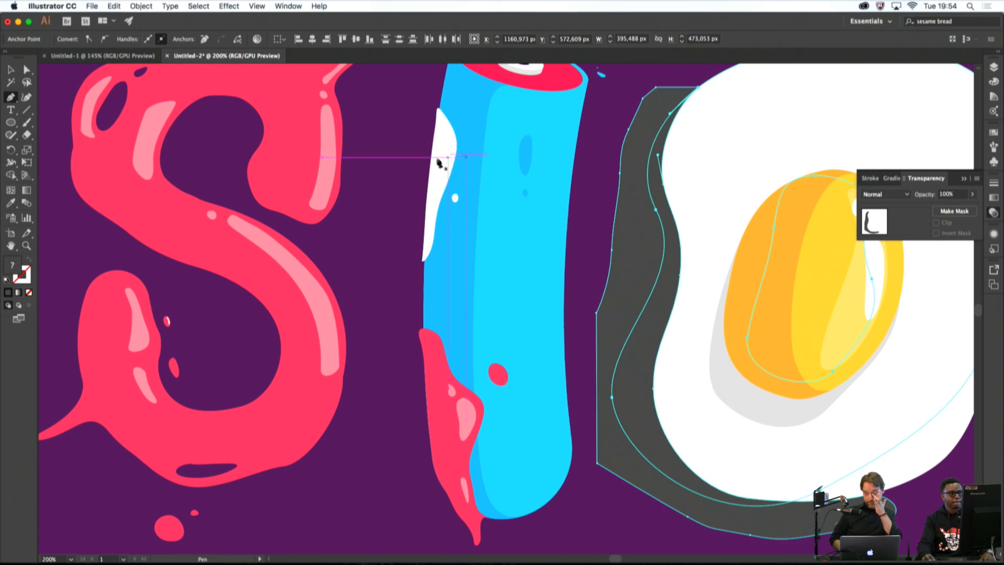
Trim away the part of the dark grey shape outside the egg white with Shape Builder, and deselect
key(shift+m)
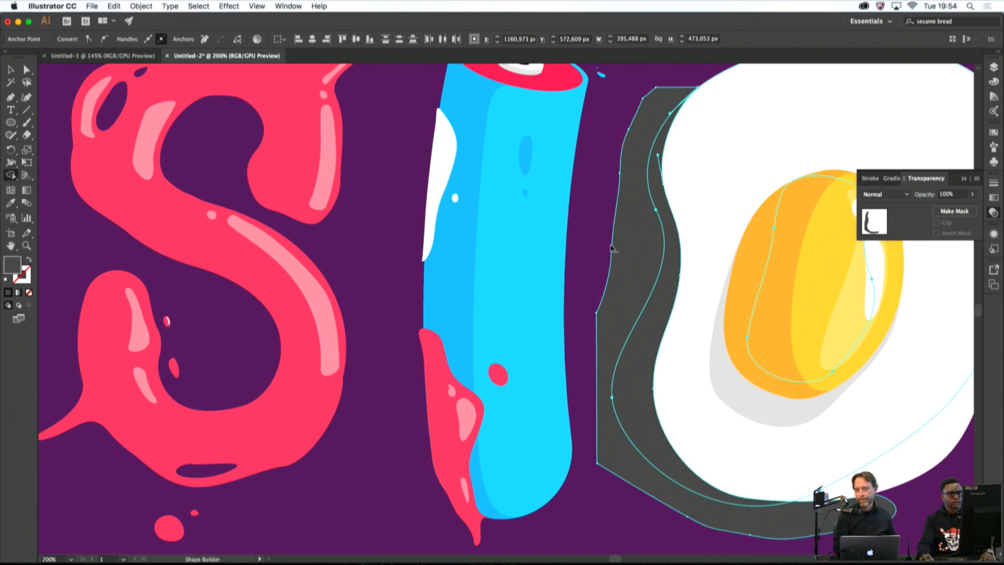
alt+click(633, 250)
super+click(639, 202)
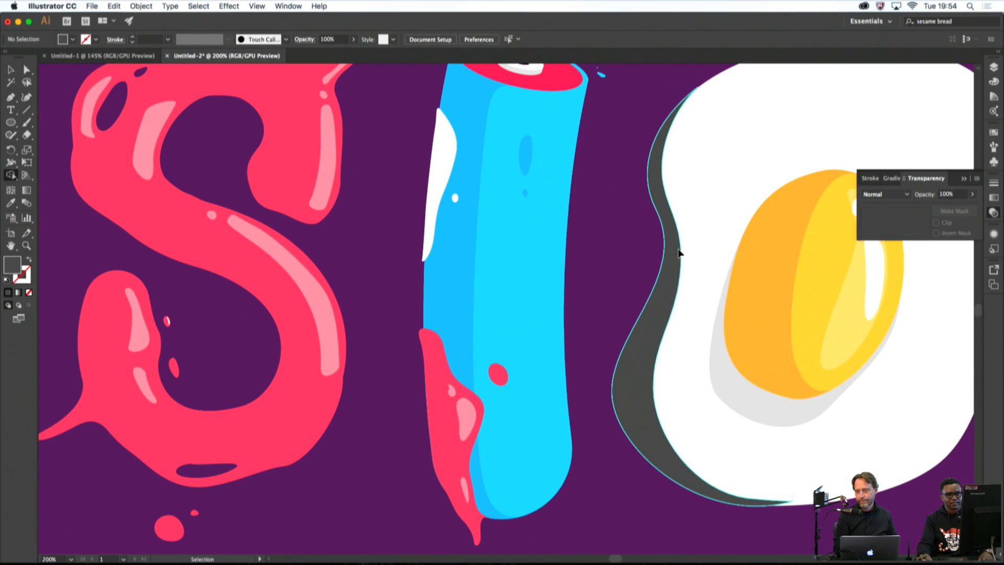
Lower the opacity of the dark grey shading along the egg white's left edge to 15%, and deselect it
super+click(679, 254)
click(973, 196)
drag(968, 205, 940, 206)
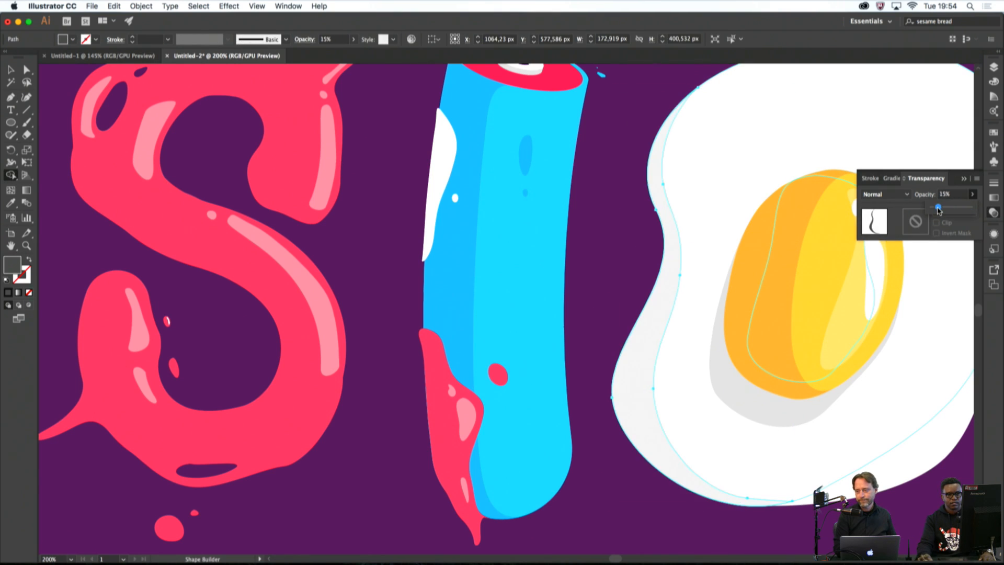
super+click(635, 198)
super+click(634, 198)
Slim the egg white's edge shading by moving the lower-left anchor on its inner edge, and deselect it
scroll(635, 198, down, 5)
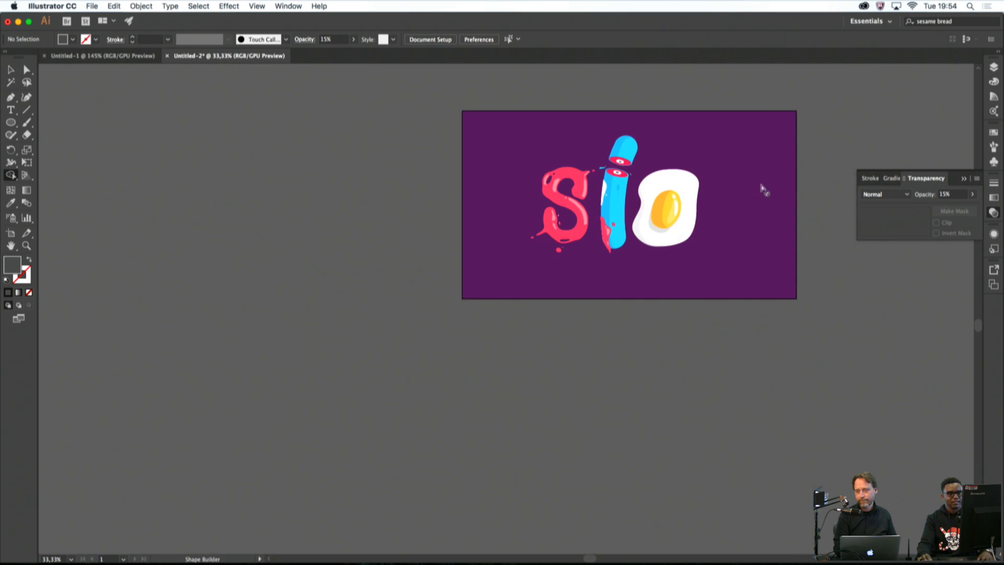
drag(761, 190, 639, 189)
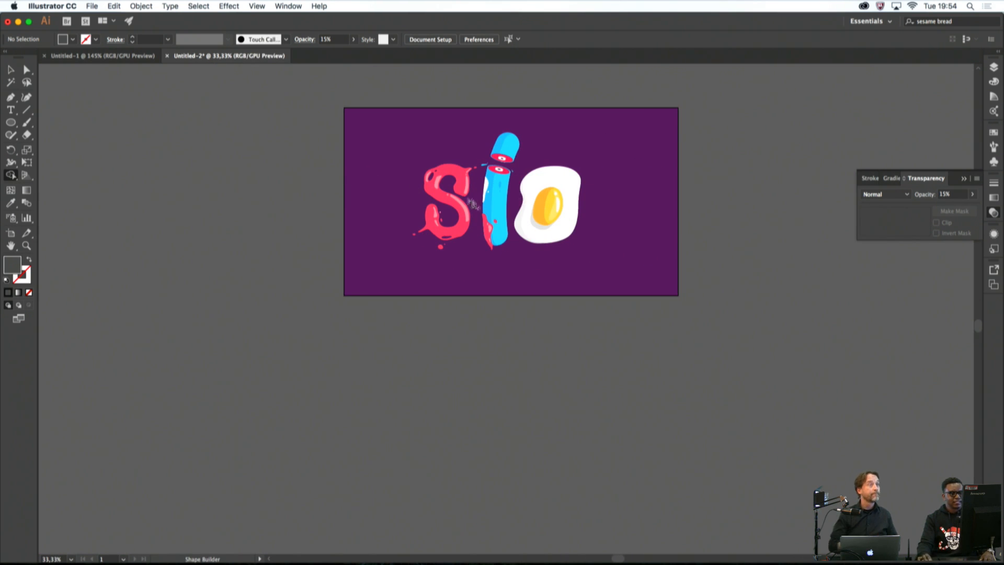
scroll(520, 224, left, 3)
scroll(519, 223, up, 1)
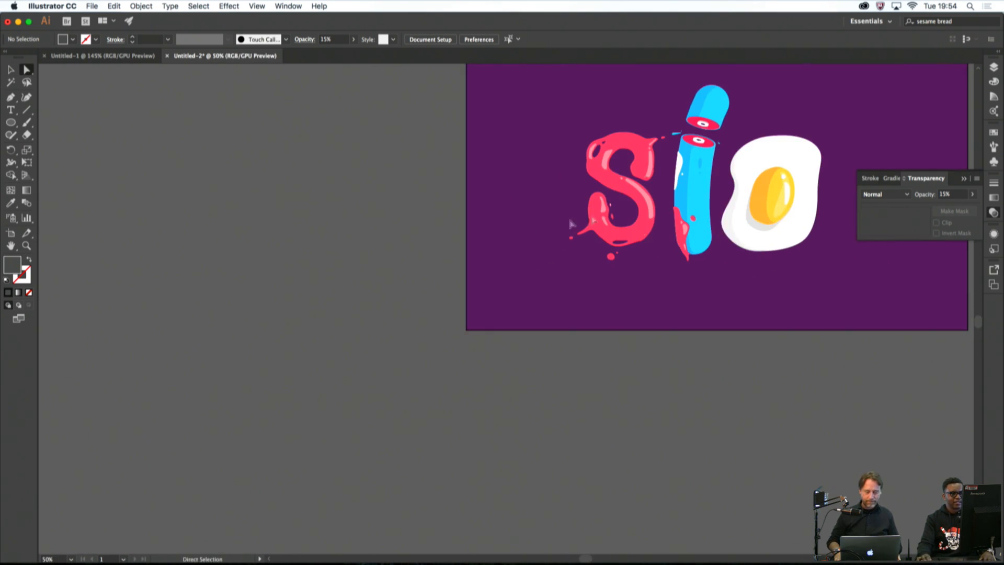
drag(780, 236, 648, 216)
scroll(609, 219, up, 2)
click(589, 196)
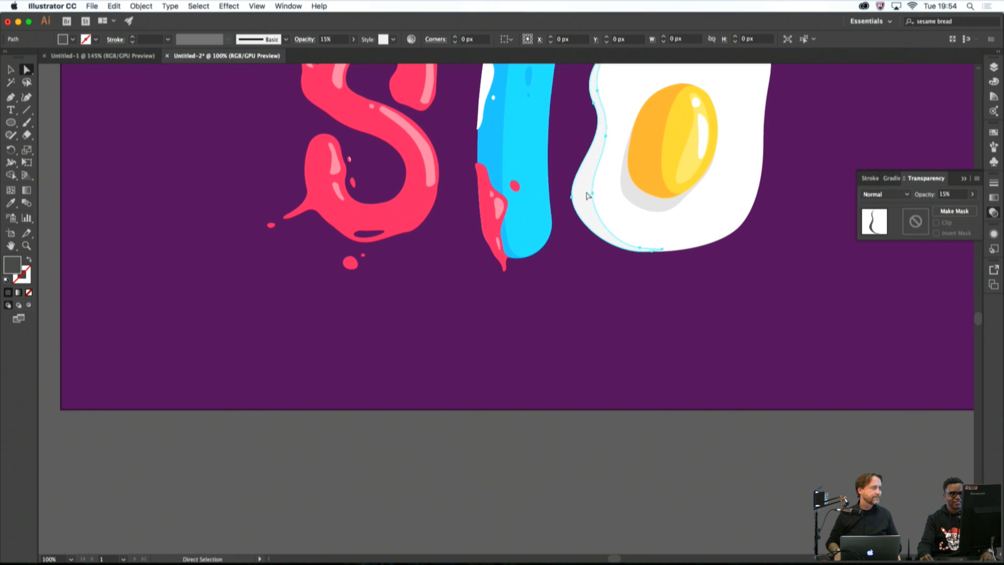
drag(592, 195, 589, 222)
click(582, 271)
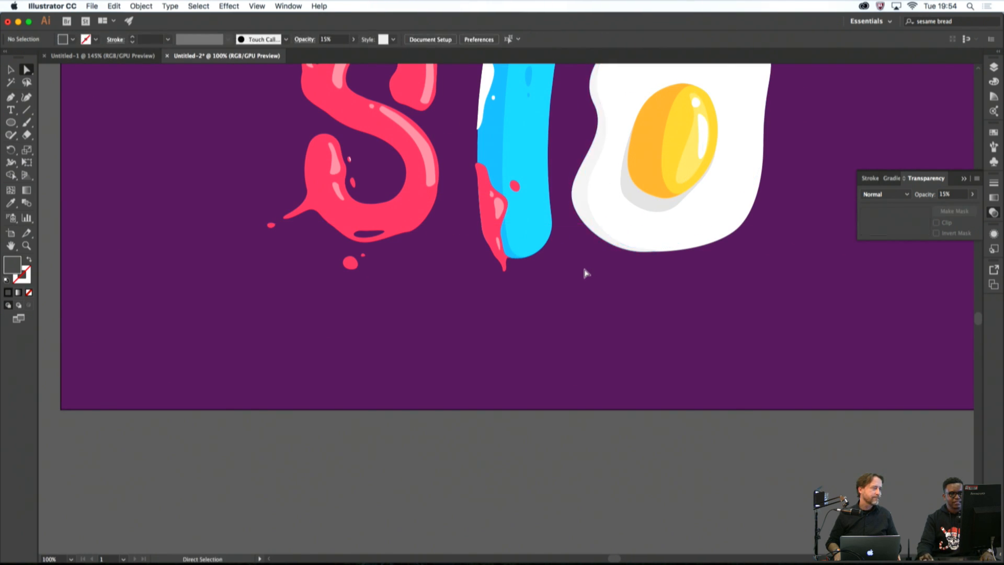
Reshape the cast shadow under the yolk into a thinner band closer to the yolk's edge, and deselect it
scroll(591, 272, down, 6)
scroll(591, 273, up, 4)
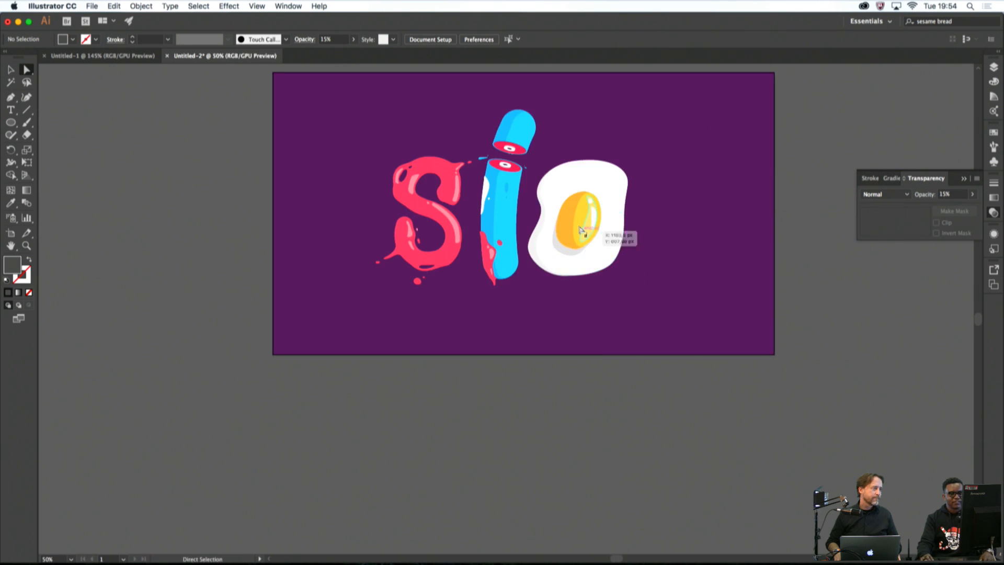
scroll(564, 257, left, 10)
scroll(575, 251, right, 10)
scroll(570, 249, up, 4)
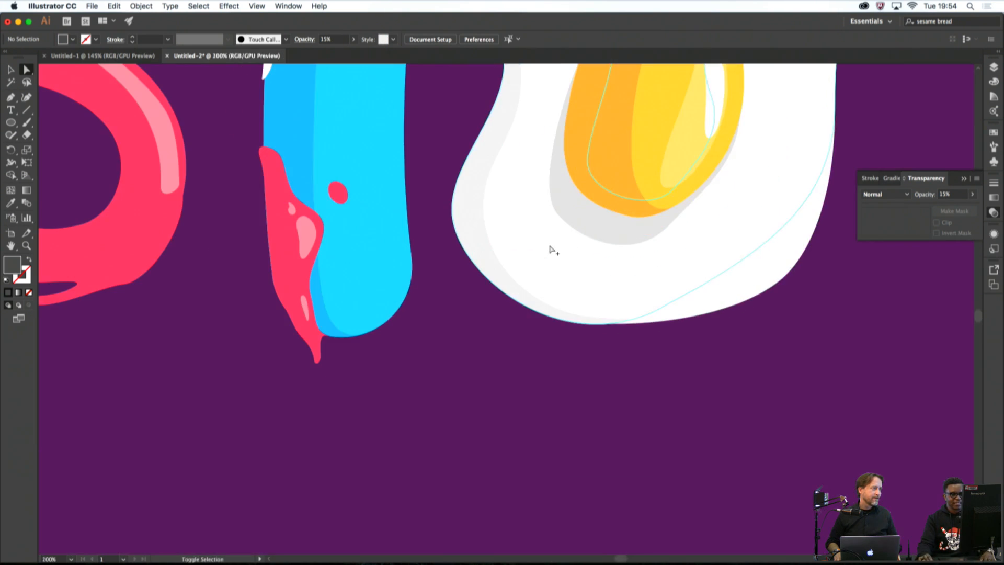
click(556, 224)
drag(557, 214, 570, 200)
drag(669, 226, 677, 217)
drag(643, 251, 640, 246)
click(764, 340)
Draw an oval Pen droplet about 39 by 79 px beside the egg's right edge, and fill it with the egg white's colour
scroll(764, 340, down, 4)
scroll(764, 341, right, 3)
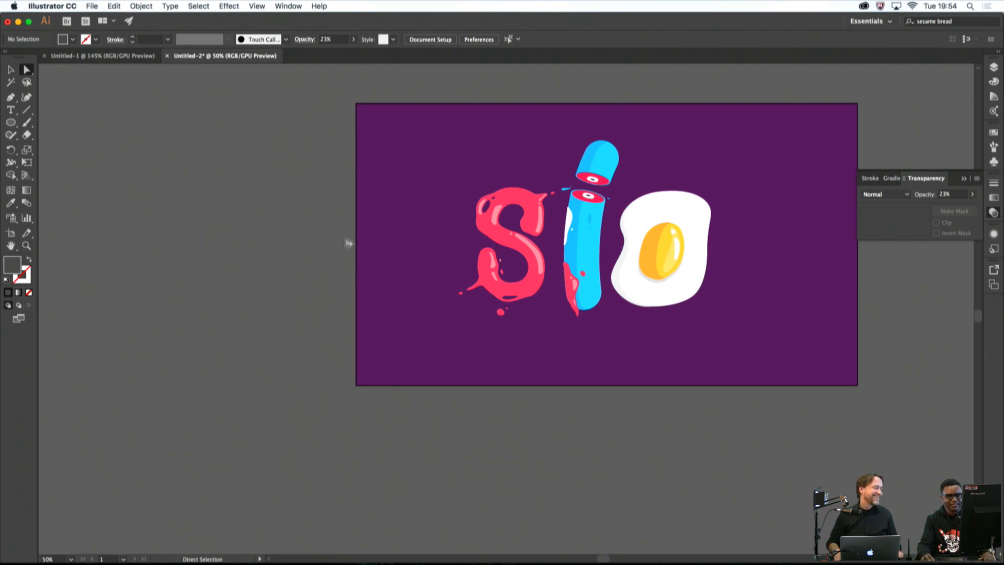
key(p)
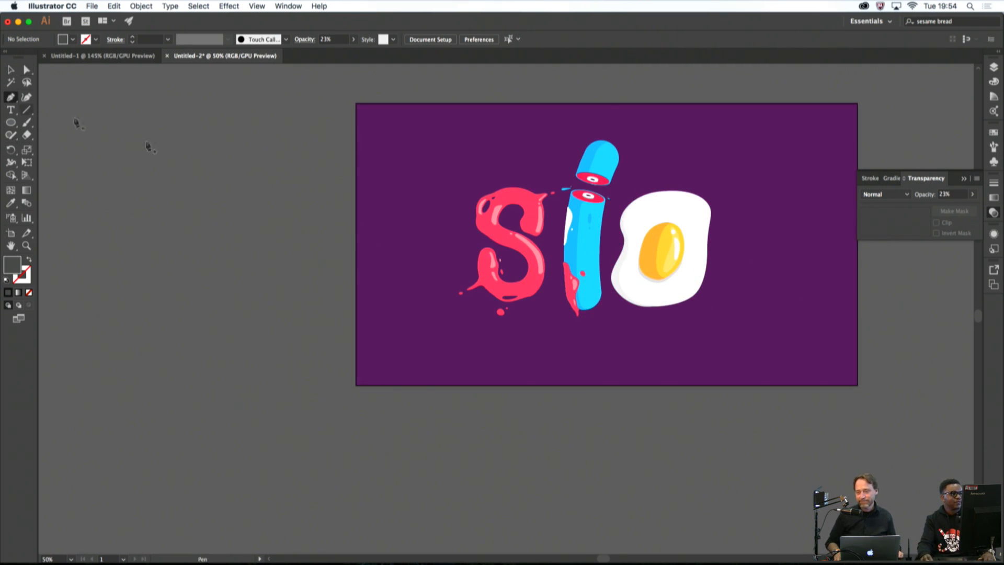
scroll(717, 230, up, 4)
drag(736, 220, 712, 223)
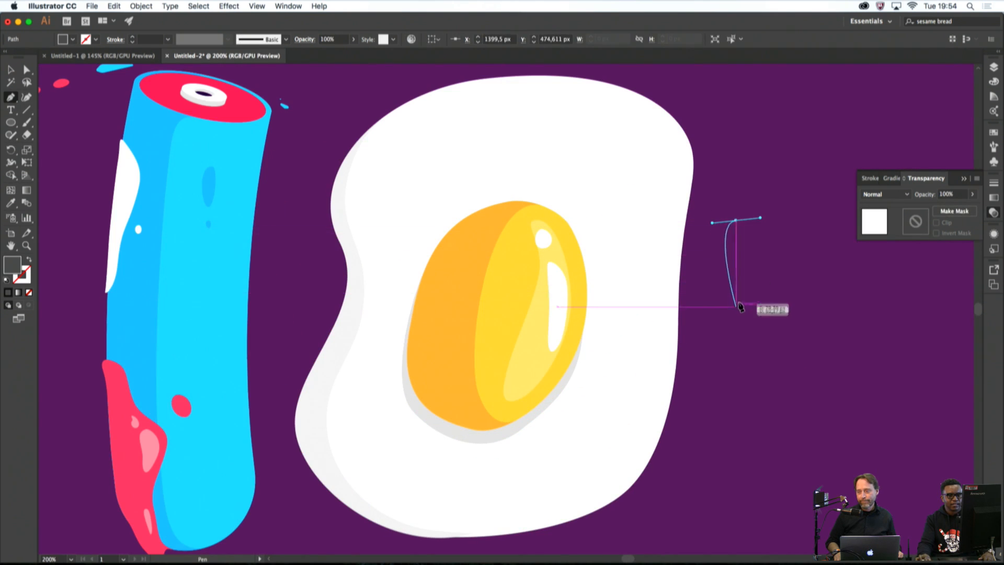
drag(739, 301, 769, 287)
click(738, 221)
key(i)
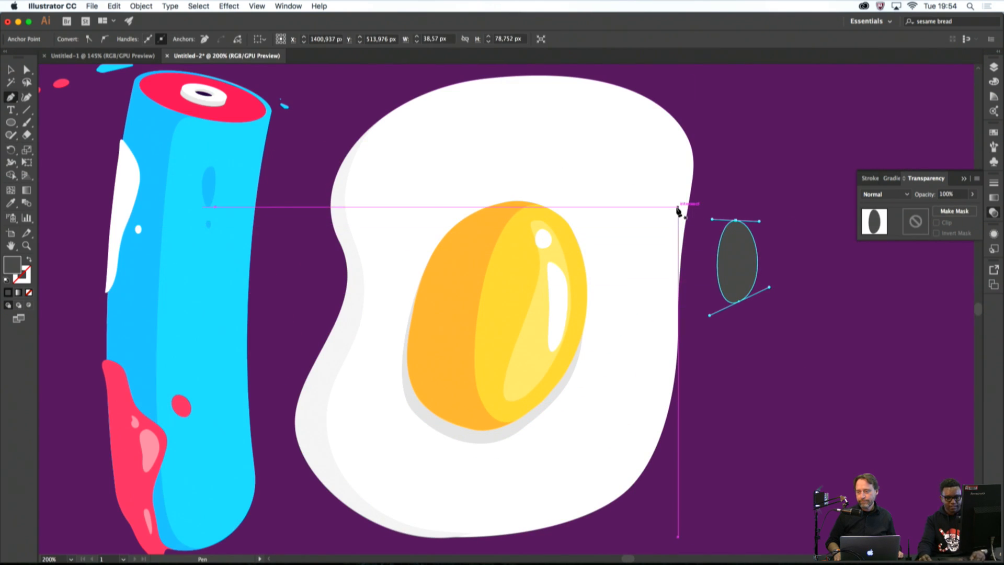
click(680, 189)
key(super+shift+a)
Draw a small round white droplet with the Pen just above the oval droplet, and deselect it
scroll(680, 190, down, 3)
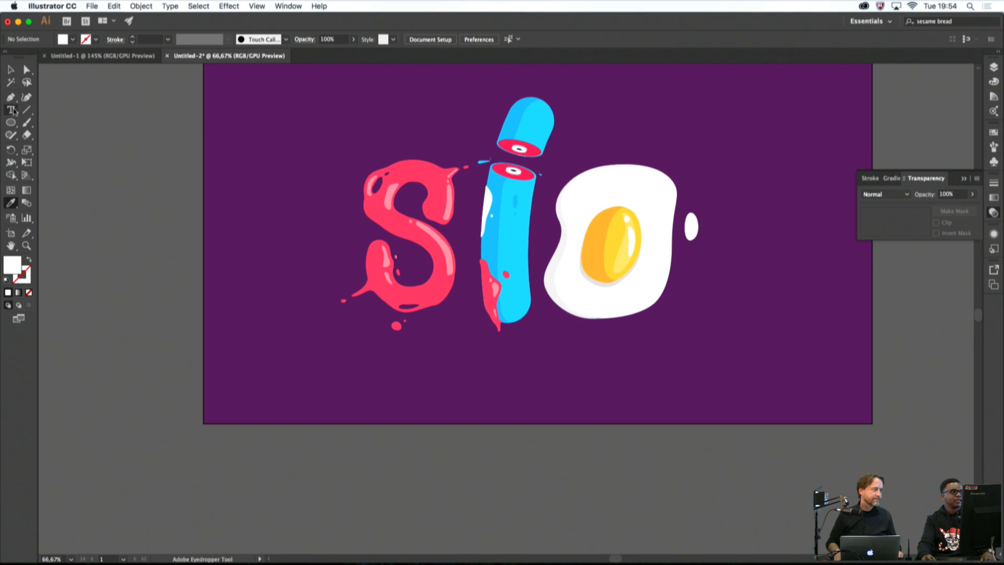
click(10, 96)
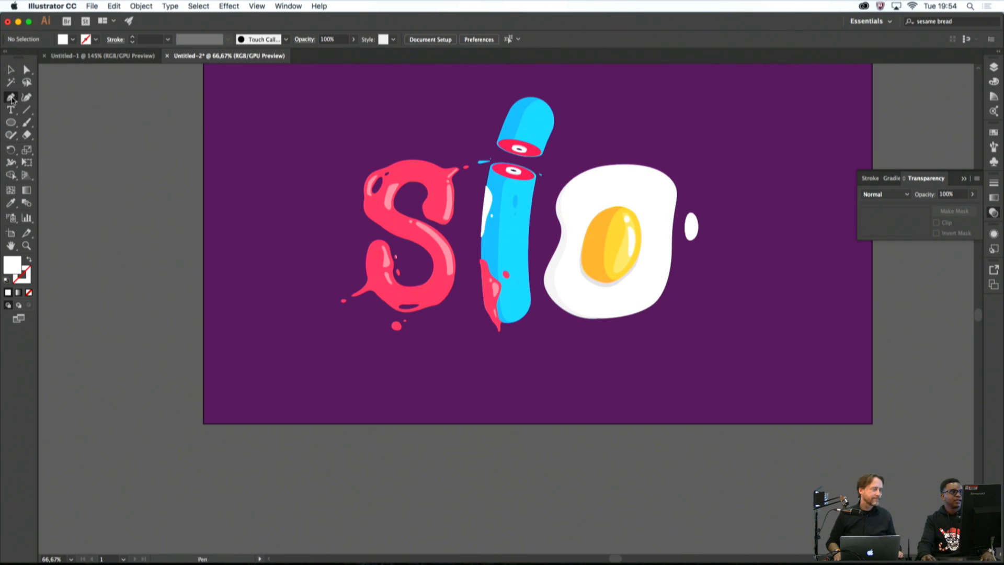
scroll(684, 199, up, 2)
drag(691, 193, 681, 201)
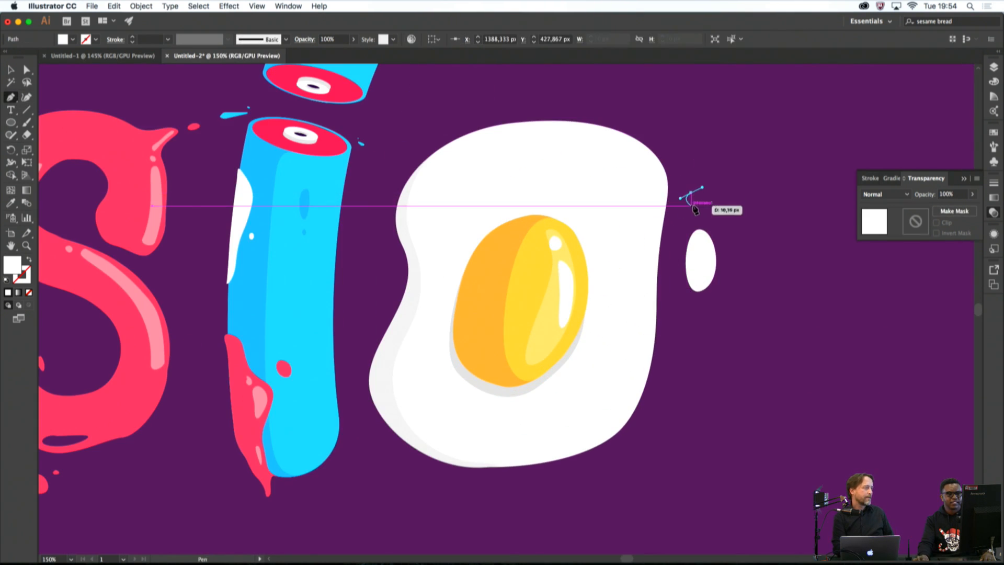
click(681, 206)
click(702, 204)
key(ctrl+shift+a)
Select the whole lettering with all its splashes and droplets, move it slightly right and down on the purple background, and deselect
scroll(723, 202, down, 4)
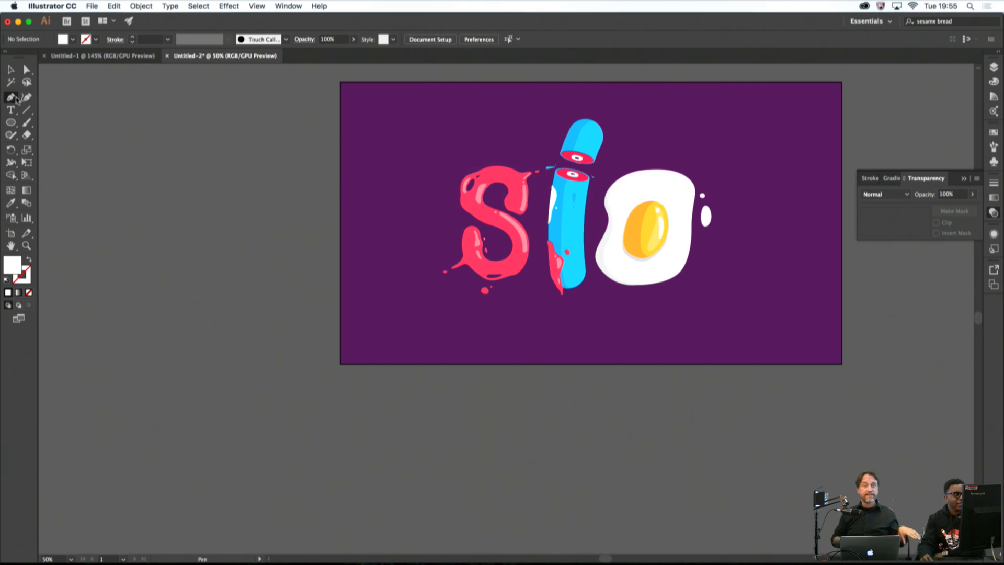
click(10, 69)
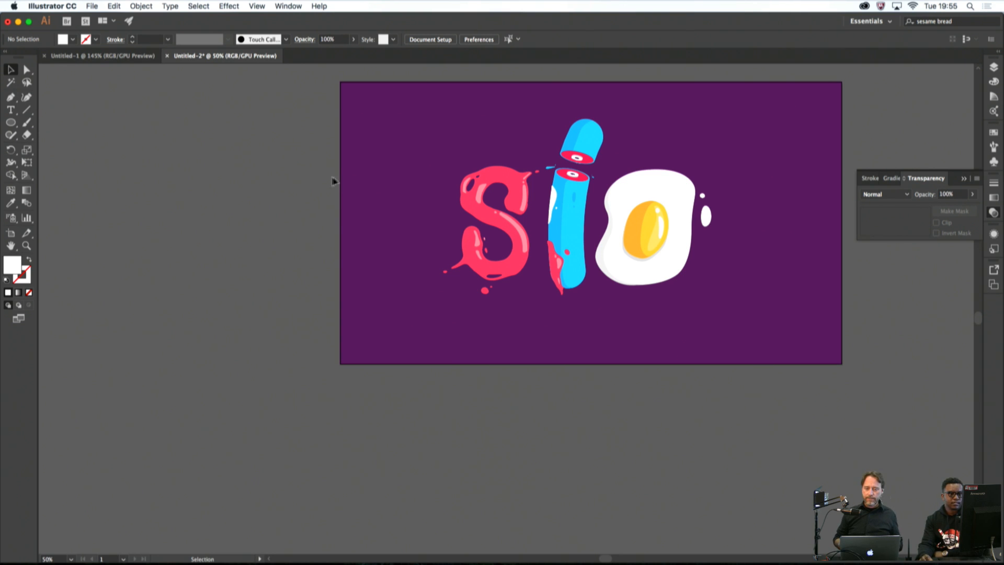
scroll(474, 214, down, 2)
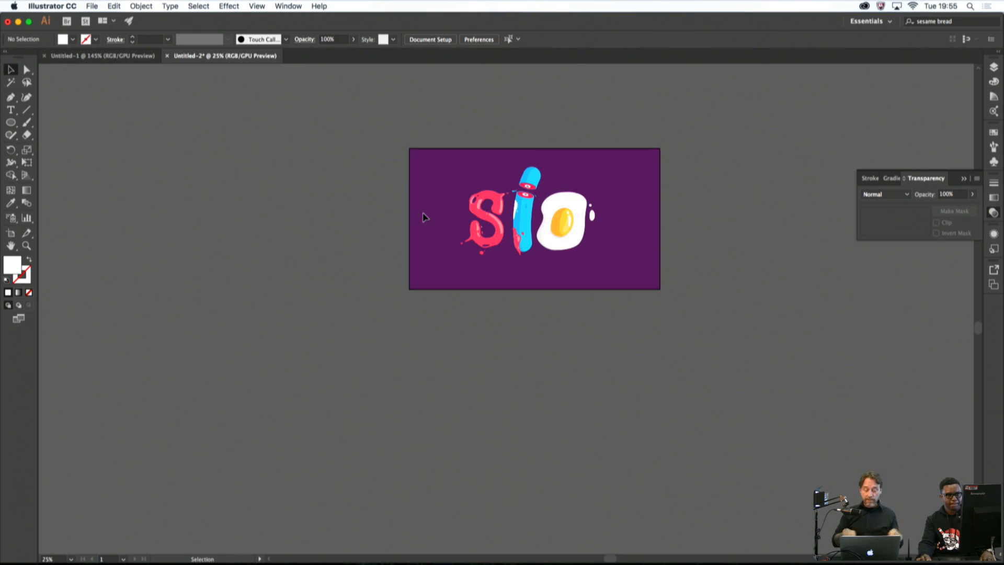
scroll(424, 215, up, 2)
drag(444, 201, 401, 253)
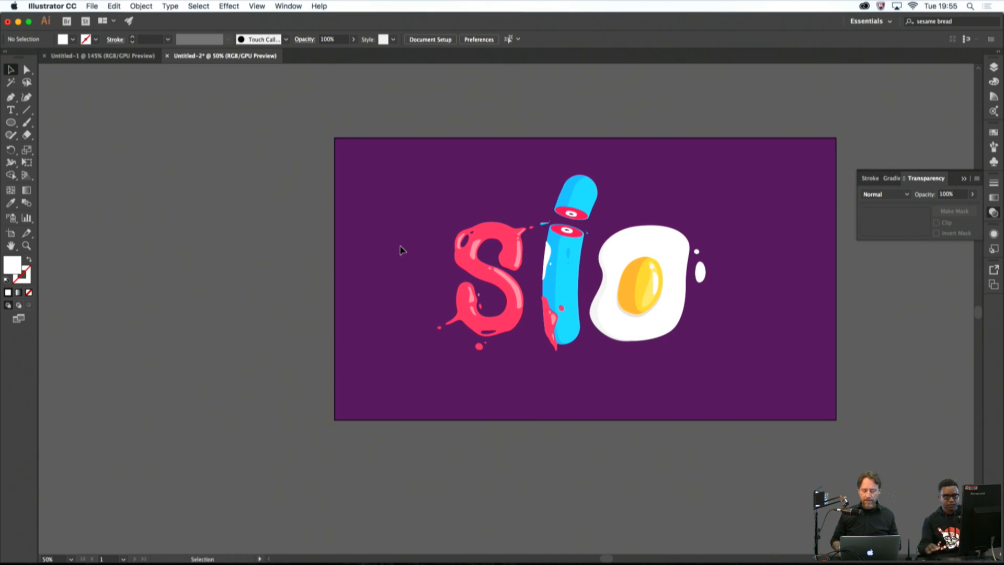
drag(385, 163, 740, 354)
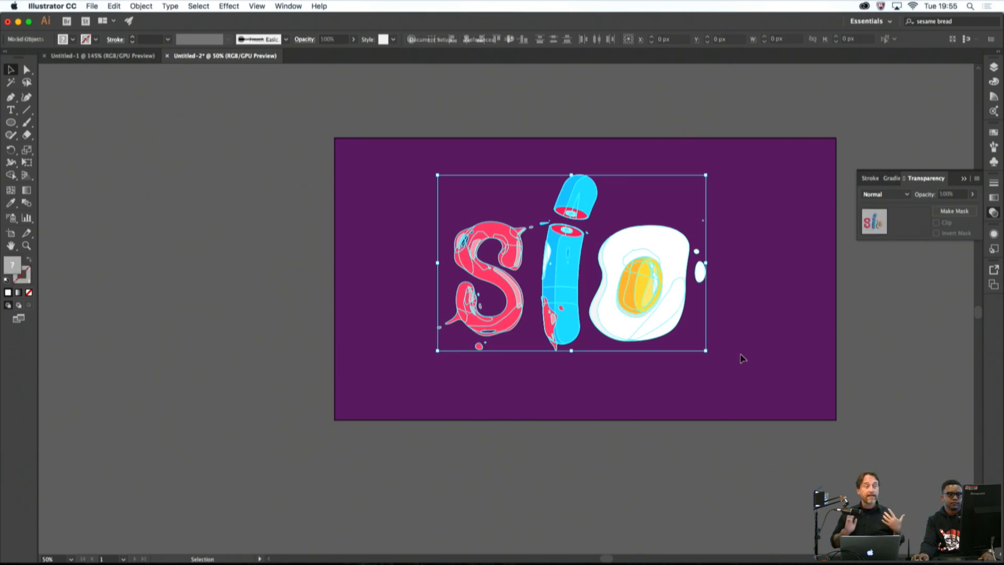
drag(672, 329, 695, 336)
click(724, 346)
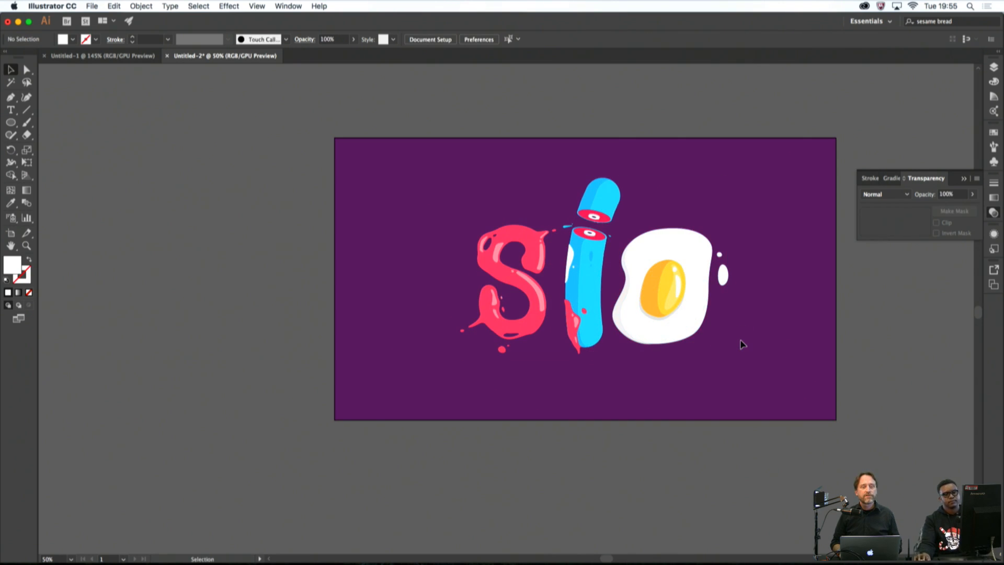